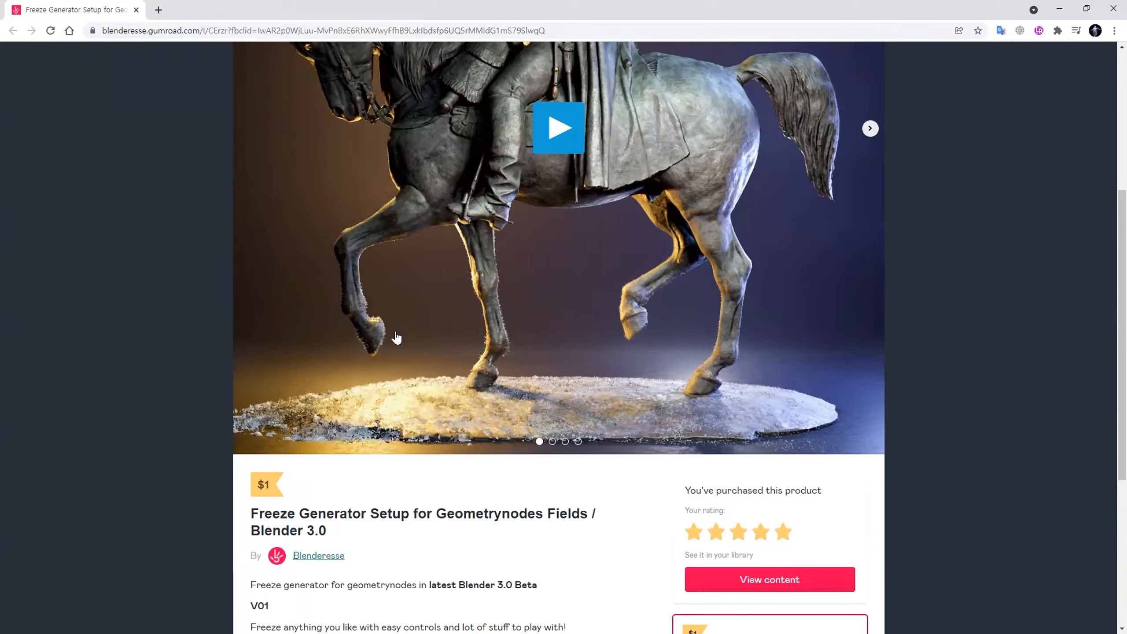
# Read the Freeze Generator product page for its required Blender version, and view the frozen horse statue preview
pyautogui.scroll(-1, 312, 506)
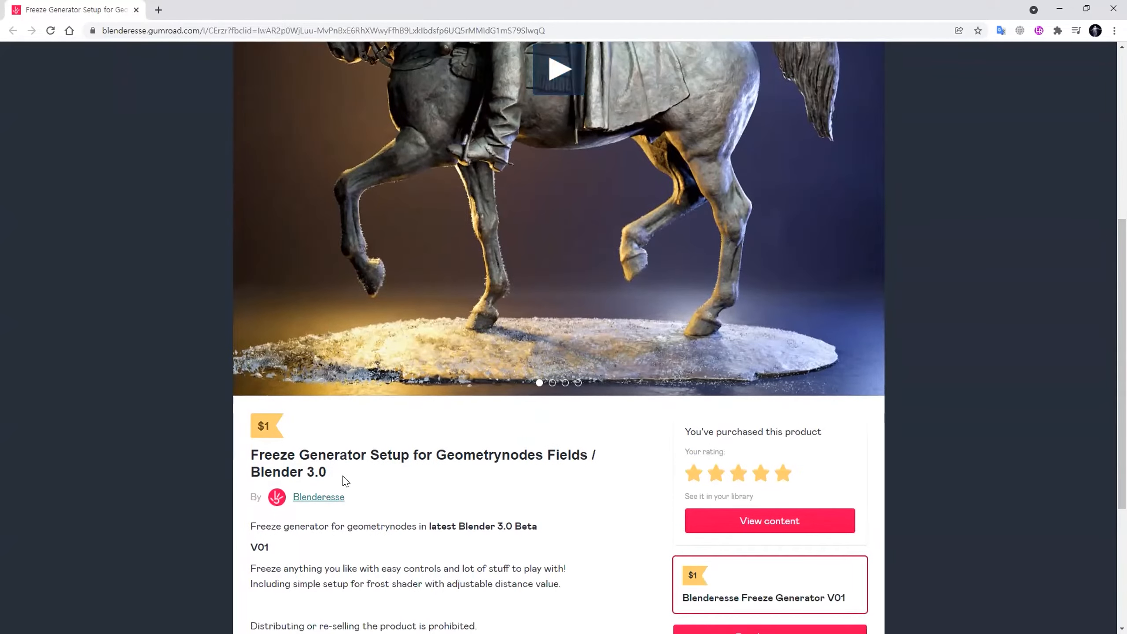
pyautogui.moveTo(246, 472); pyautogui.dragTo(328, 473)
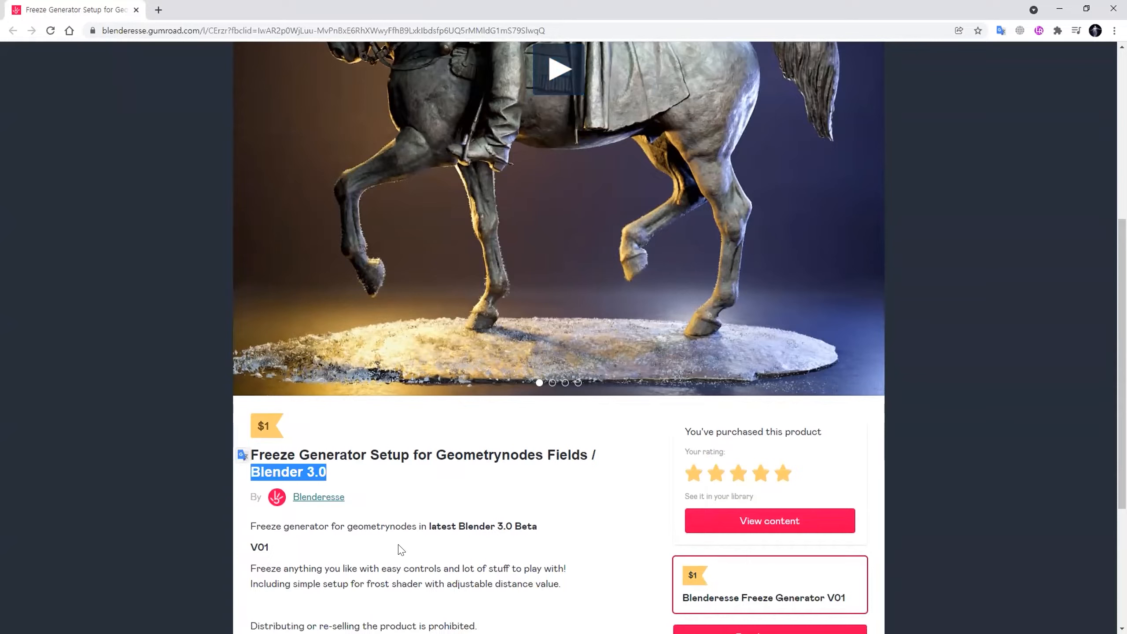
pyautogui.moveTo(430, 526); pyautogui.dragTo(538, 529)
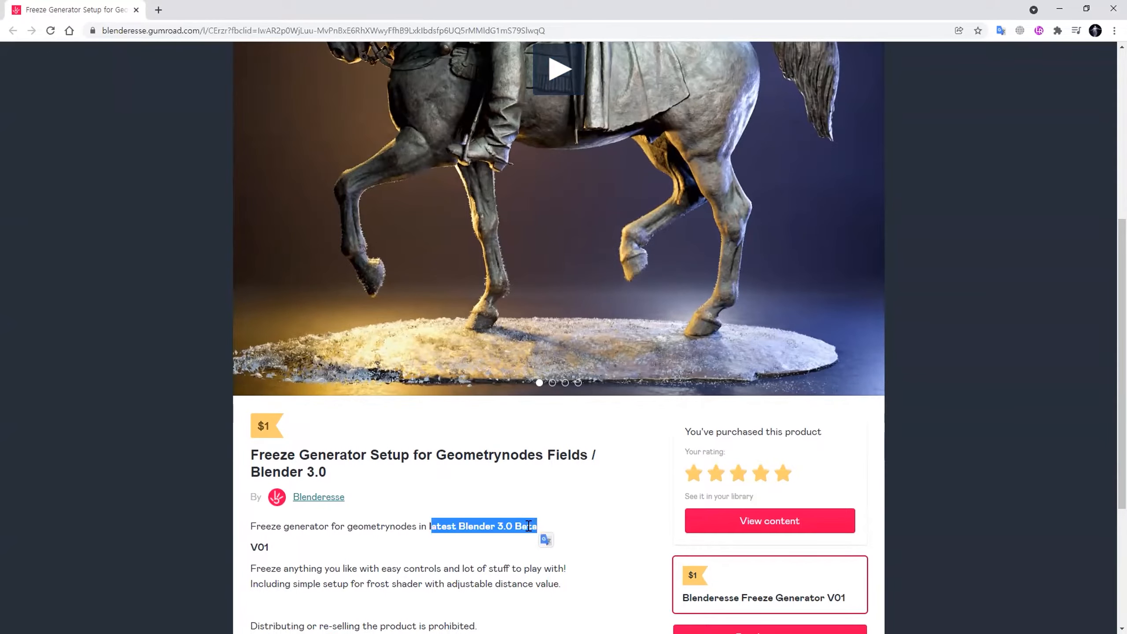
pyautogui.scroll(1, 488, 524)
pyautogui.scroll(3, 485, 528)
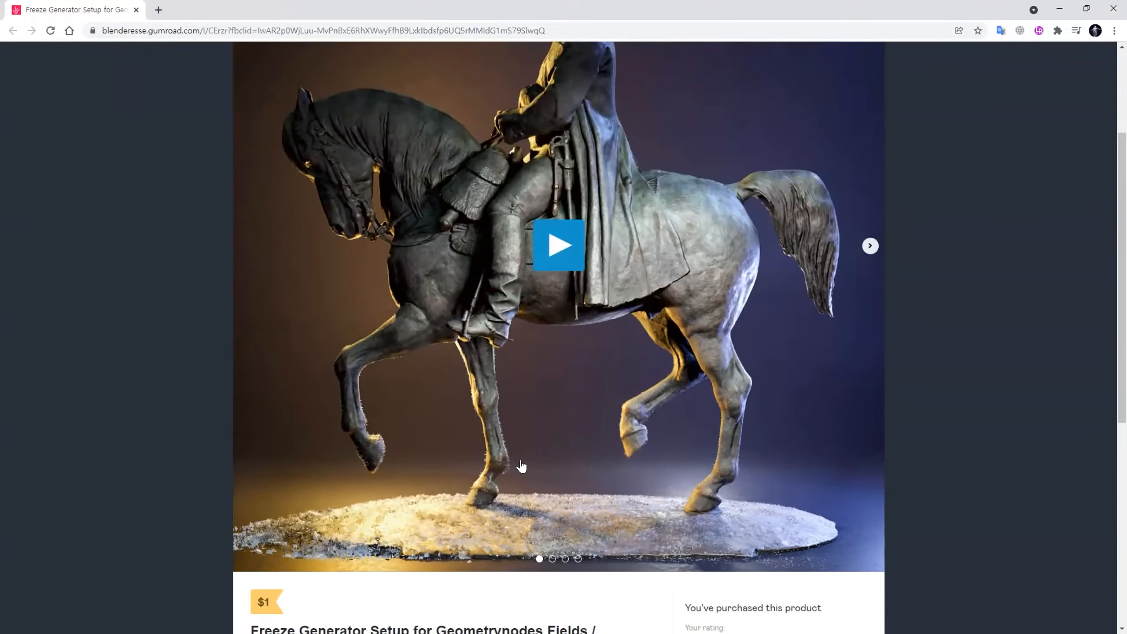
pyautogui.click(170, 503)
pyautogui.scroll(-2, 170, 503)
pyautogui.scroll(-1, 169, 500)
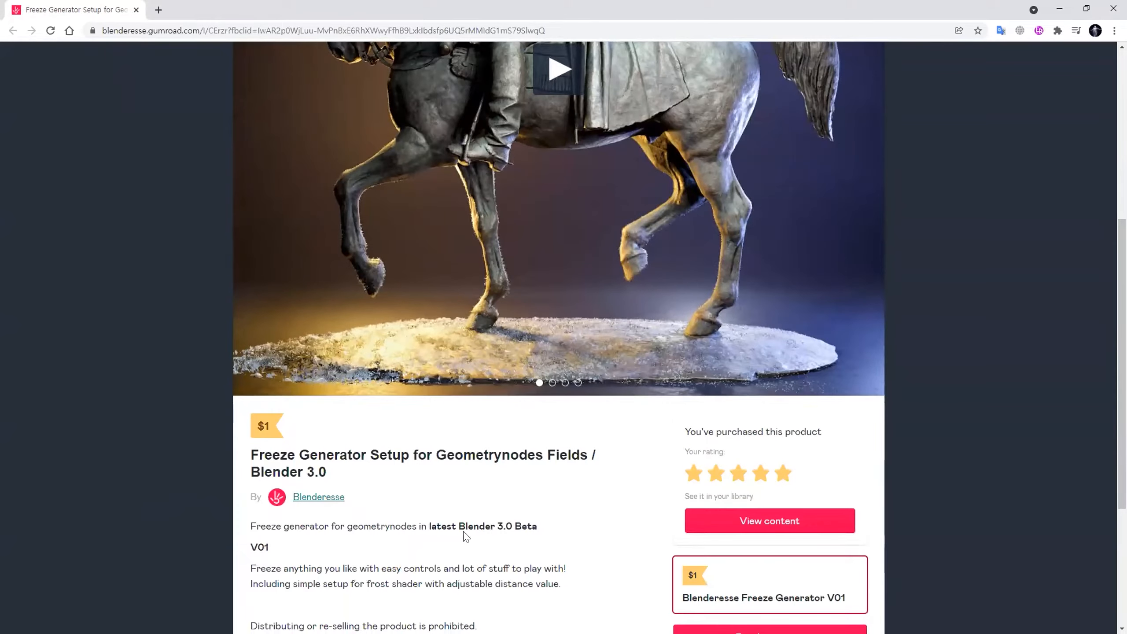
pyautogui.scroll(3, 504, 522)
pyautogui.click(559, 245)
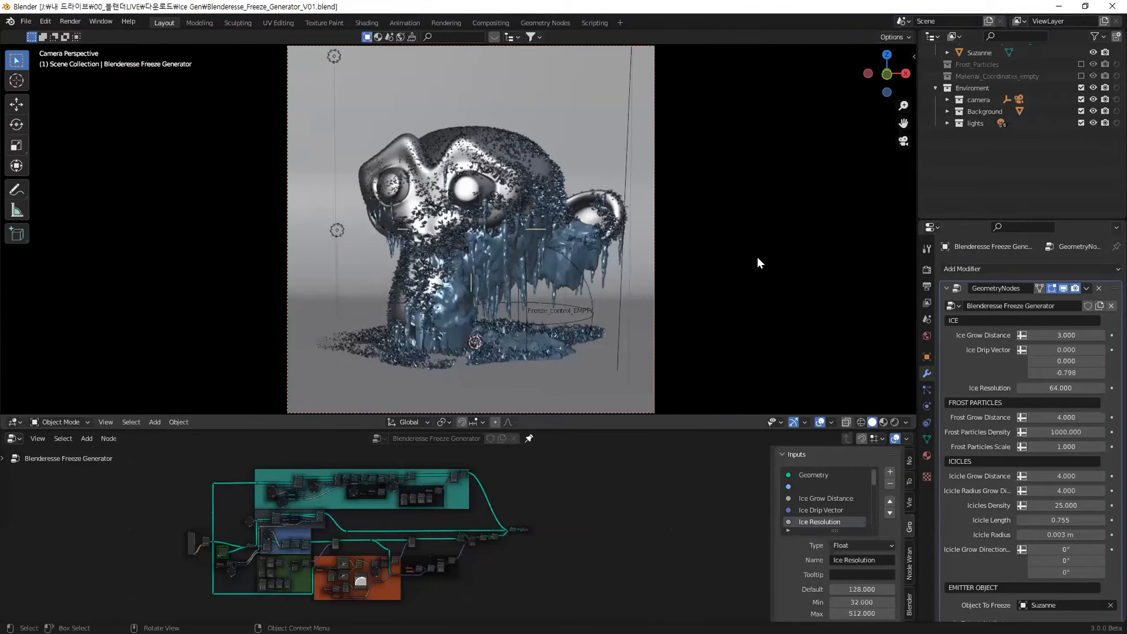
# Examine the ice, icicles and frost particles on the Suzanne example from several angles
pyautogui.moveTo(756, 255); pyautogui.dragTo(745, 266, button='middle')
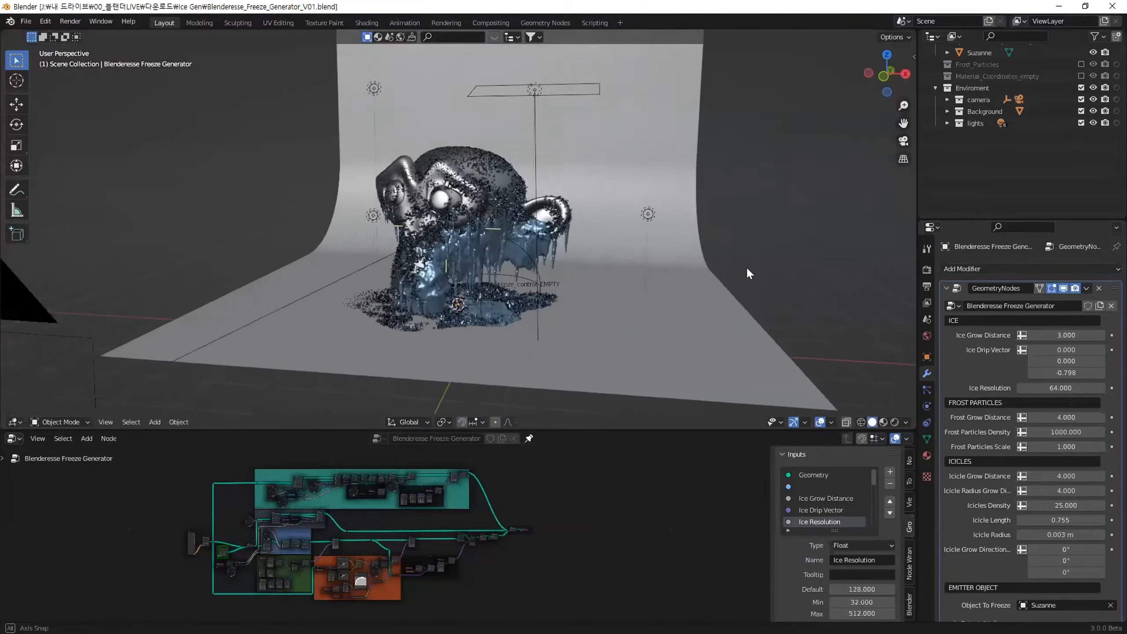
pyautogui.scroll(5, 1057, 130)
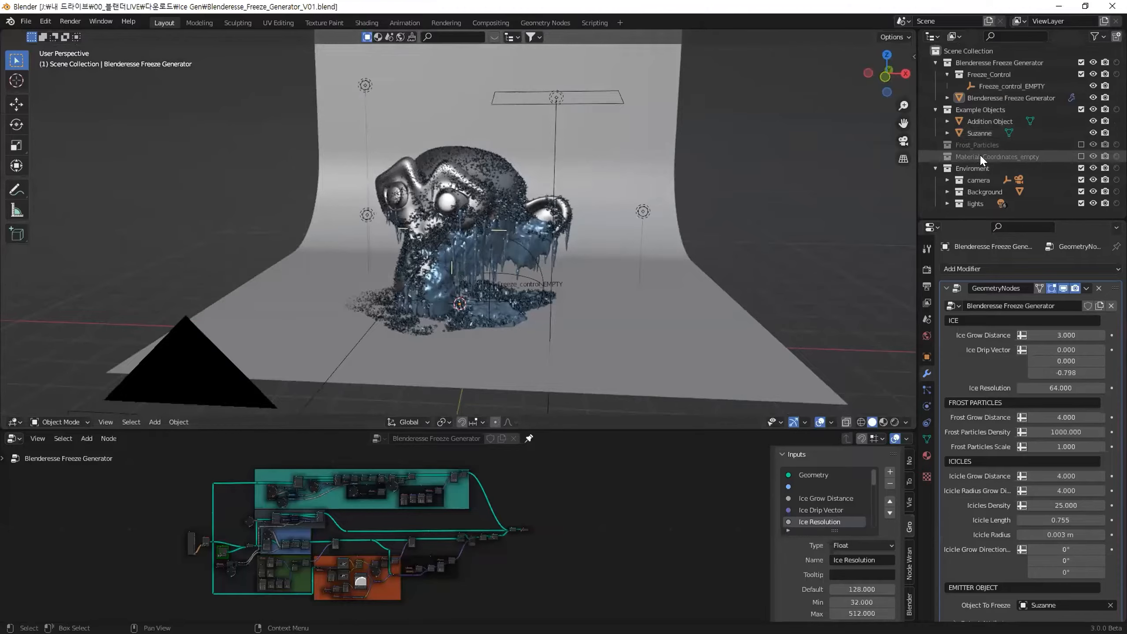
pyautogui.moveTo(593, 225); pyautogui.dragTo(465, 215, button='middle')
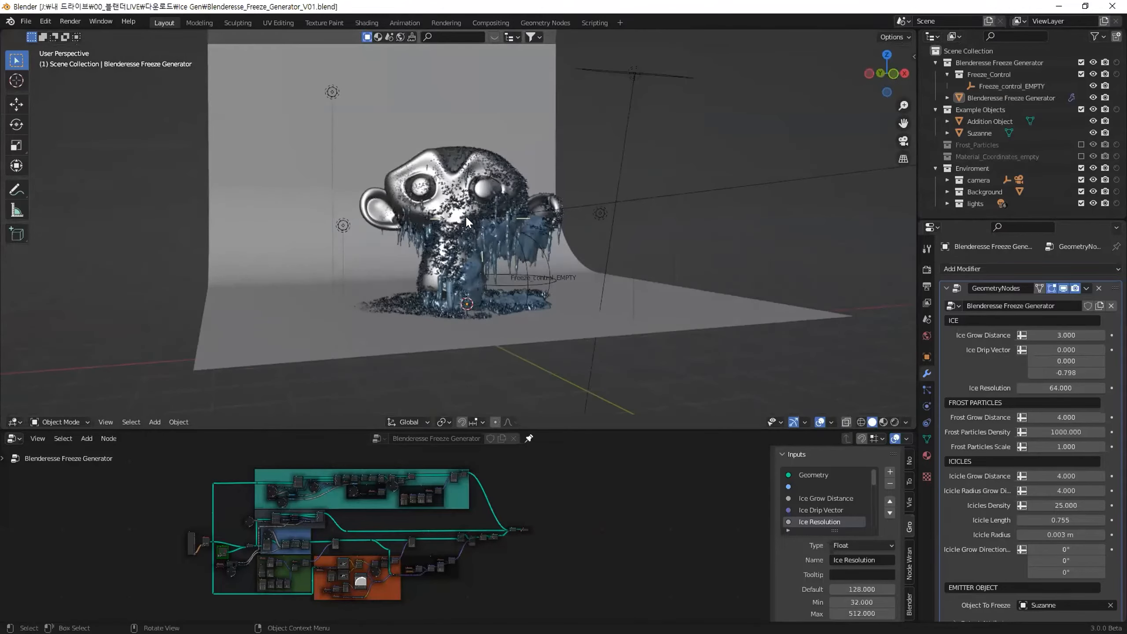
pyautogui.click(485, 261)
pyautogui.moveTo(507, 272); pyautogui.dragTo(459, 264, button='middle')
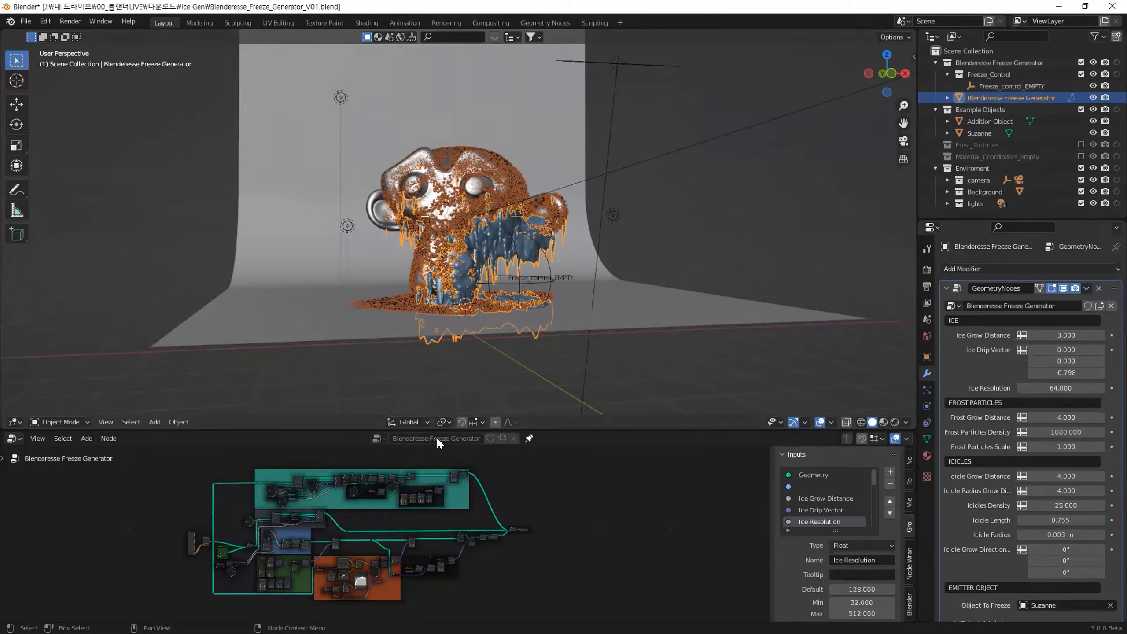
pyautogui.moveTo(588, 310); pyautogui.dragTo(729, 171, button='middle')
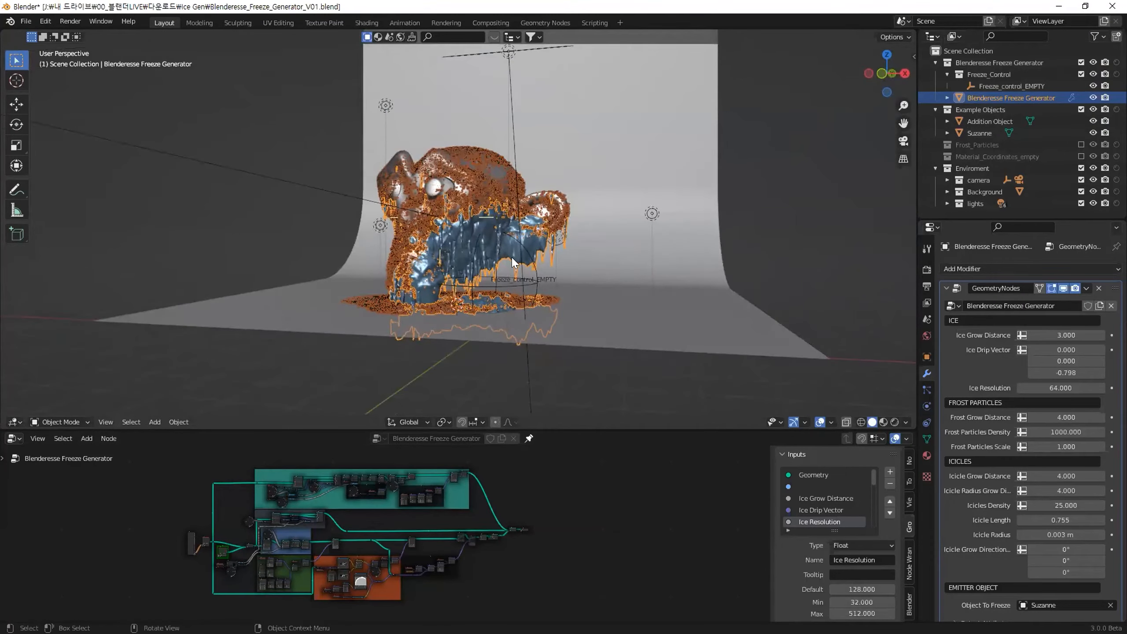
pyautogui.scroll(3, 471, 264)
pyautogui.click(474, 289)
pyautogui.click(550, 300)
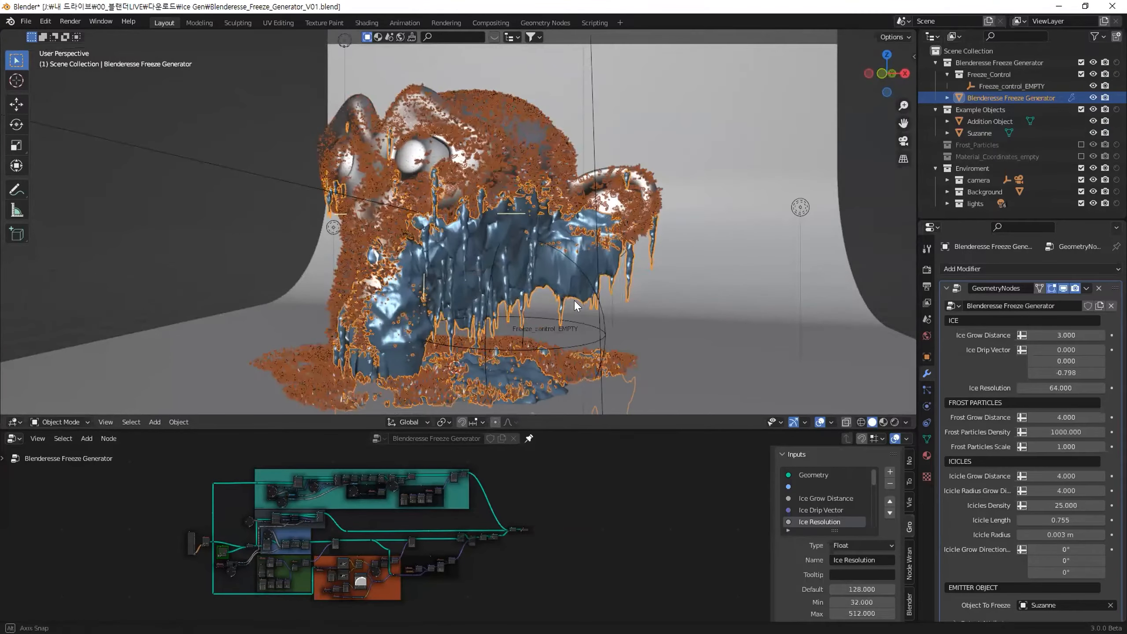
pyautogui.moveTo(573, 303); pyautogui.dragTo(546, 306, button='middle')
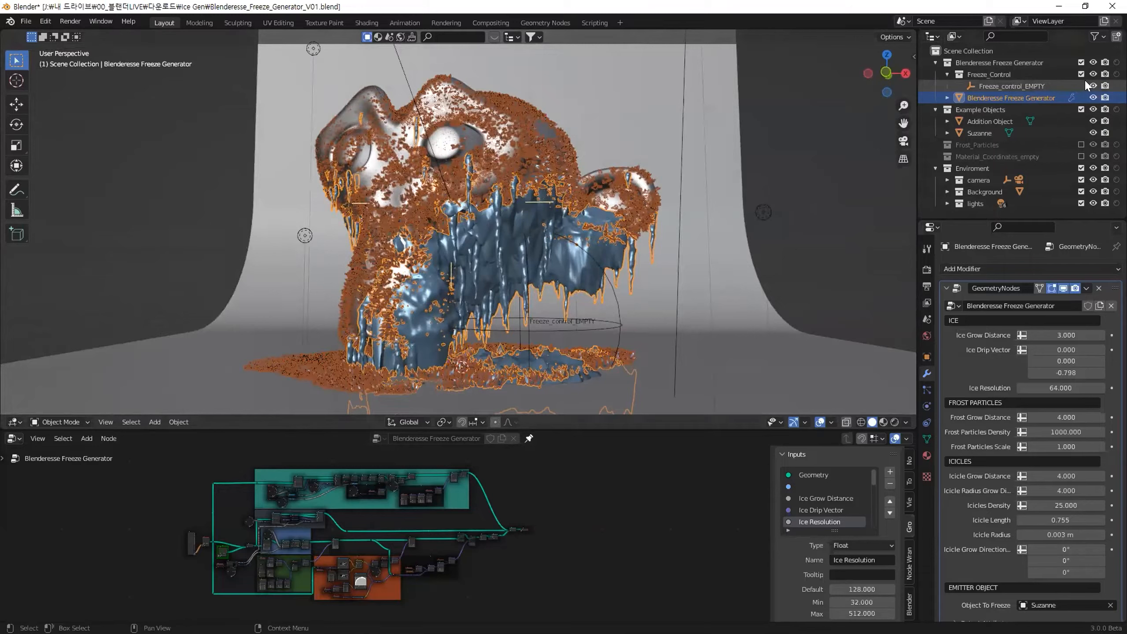
# Collapse the scene's collections and check the scene with the Enviroment collection excluded, restoring the collection after the check
pyautogui.click(931, 63)
pyautogui.click(932, 74)
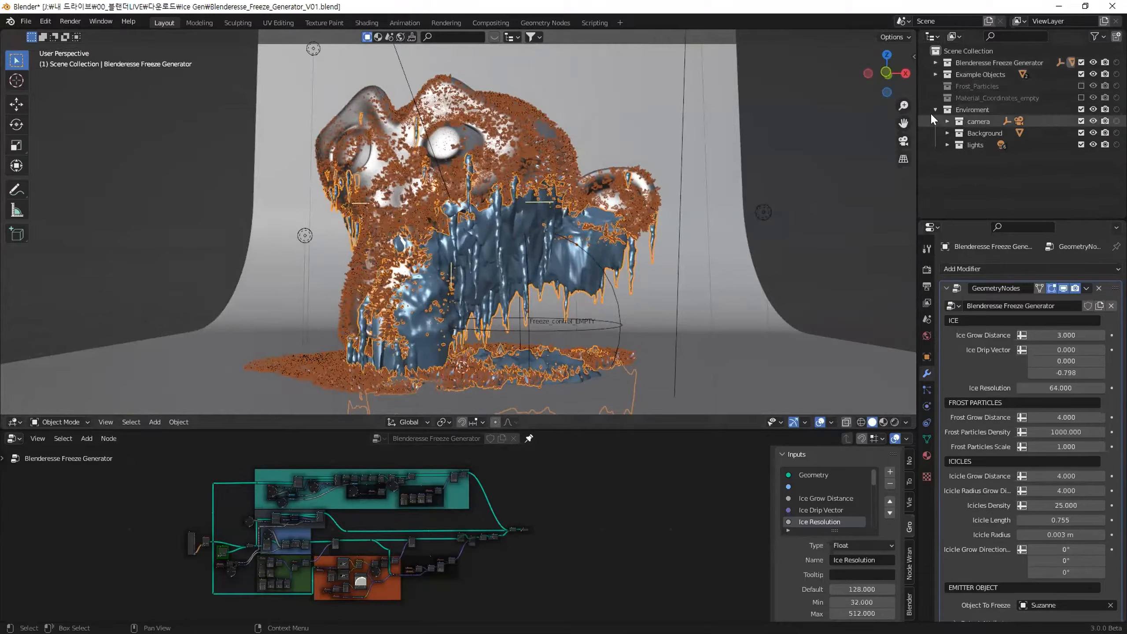
pyautogui.click(934, 110)
pyautogui.click(1081, 110)
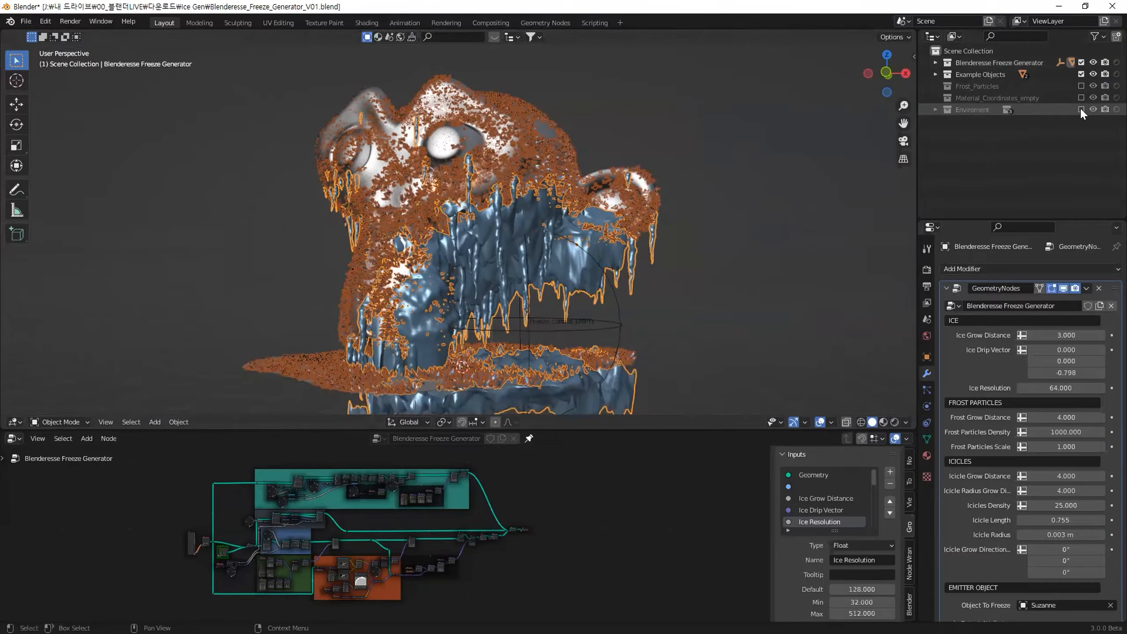
pyautogui.click(1081, 110)
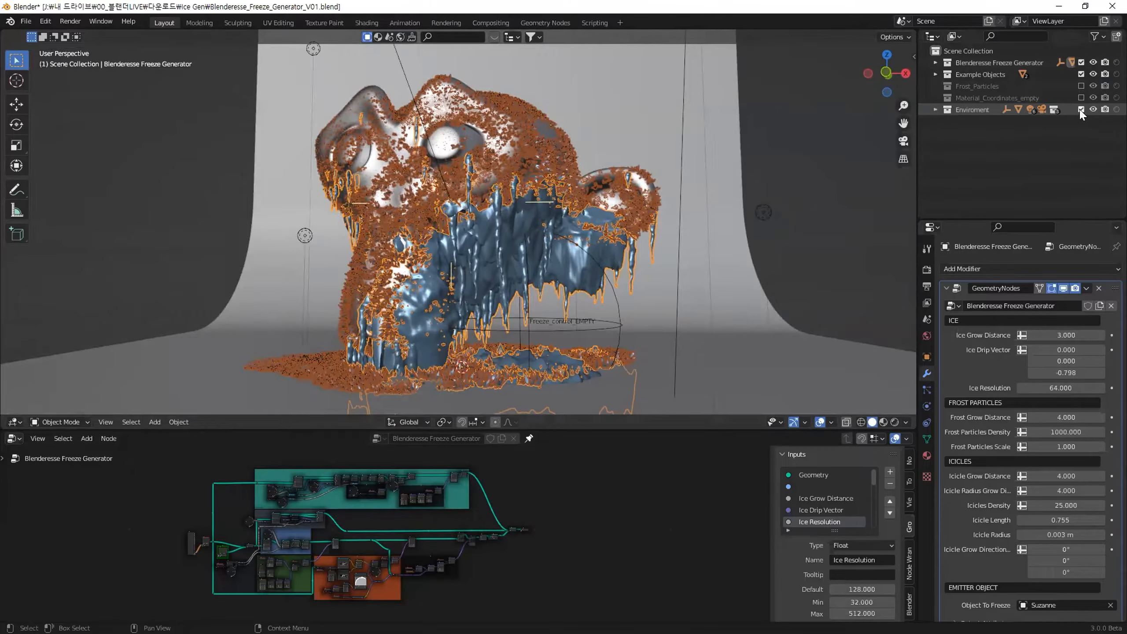
# Switch the viewport to Material Preview shading and exclude the Example Objects collection from the view layer
pyautogui.click(996, 96)
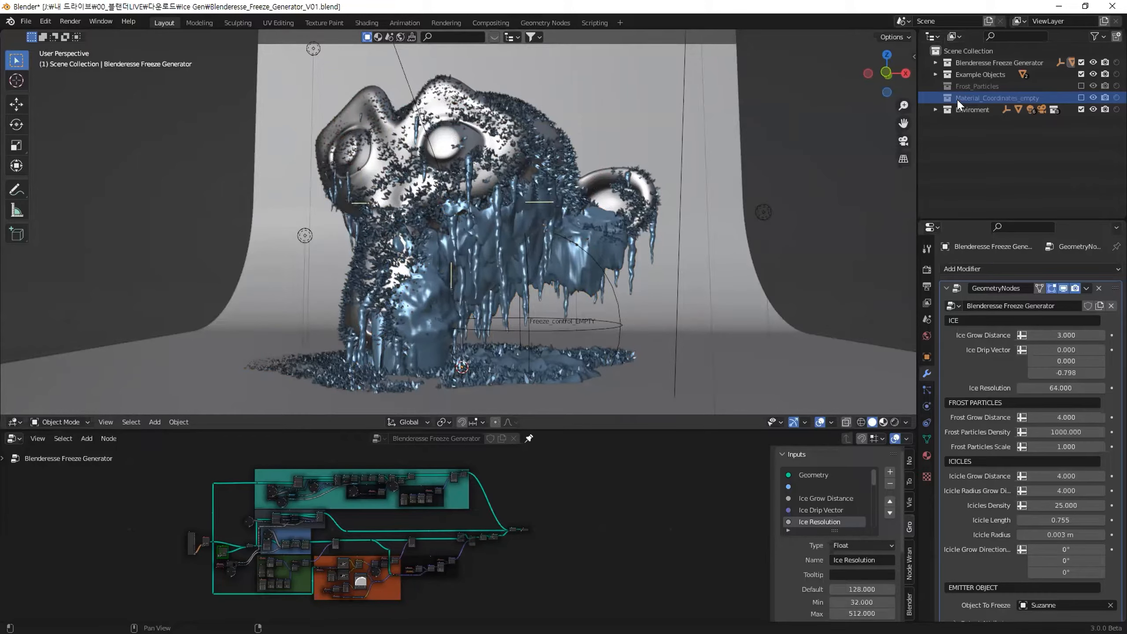
pyautogui.click(935, 73)
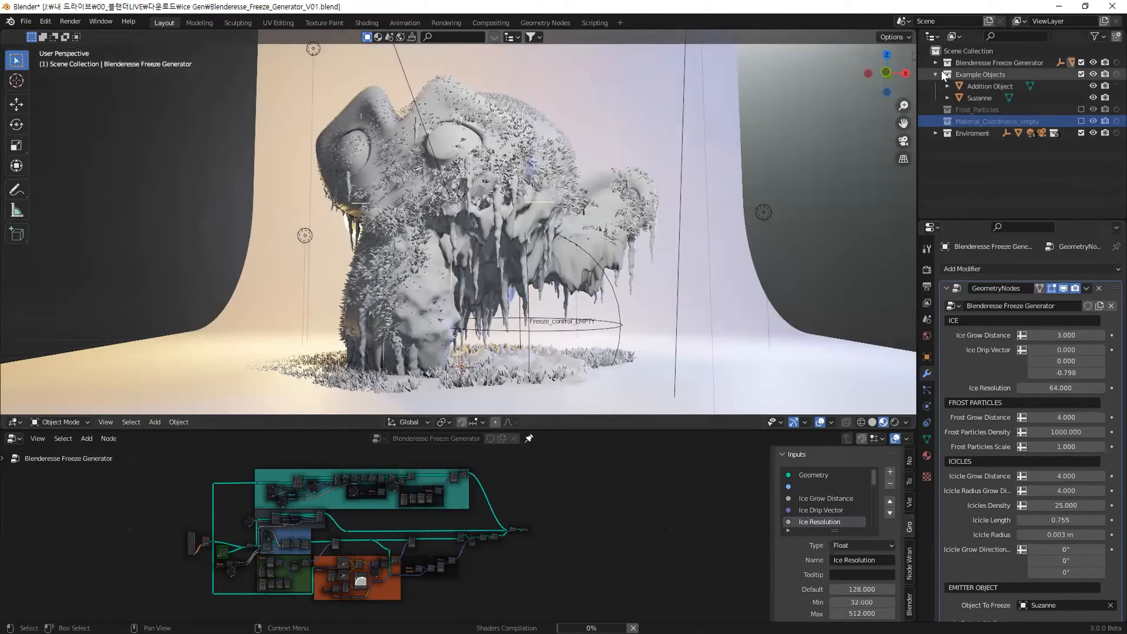
pyautogui.click(991, 86)
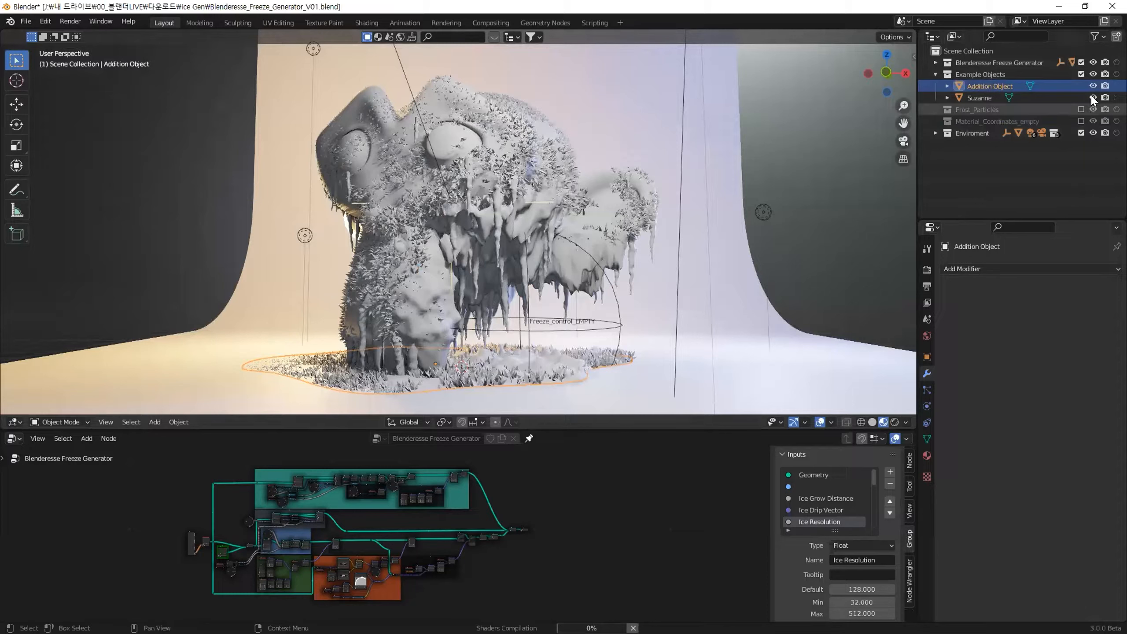
pyautogui.click(1081, 74)
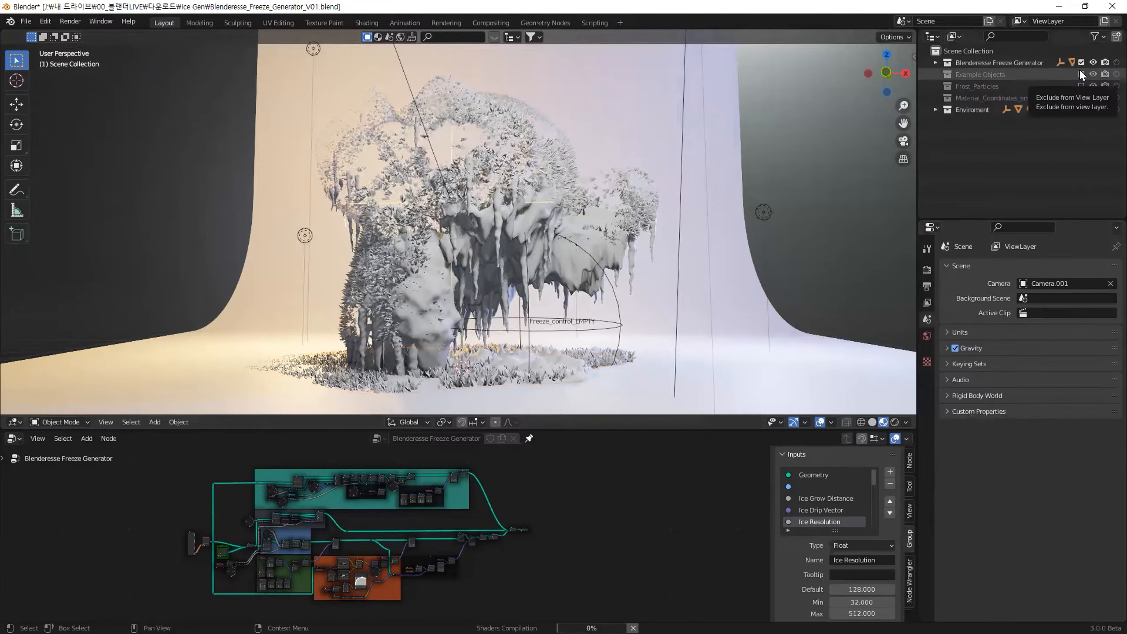
# Expand the Blenderesse Freeze Generator collection and examine the generator object's modifier settings and the Freeze_control_EMPTY
pyautogui.click(971, 59)
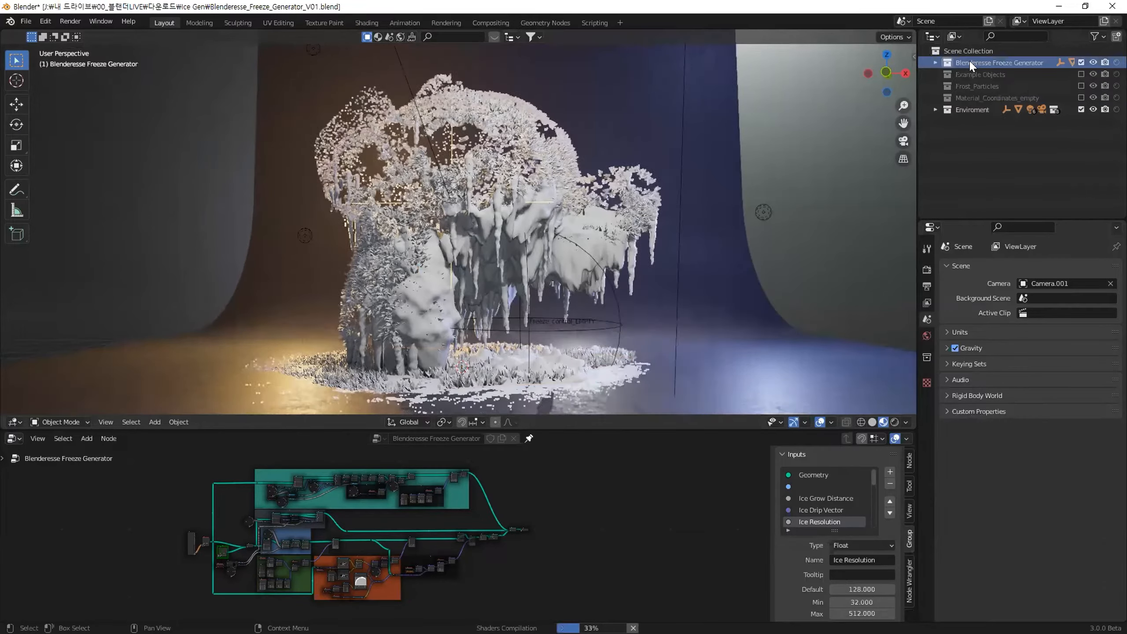
pyautogui.click(934, 62)
pyautogui.click(997, 97)
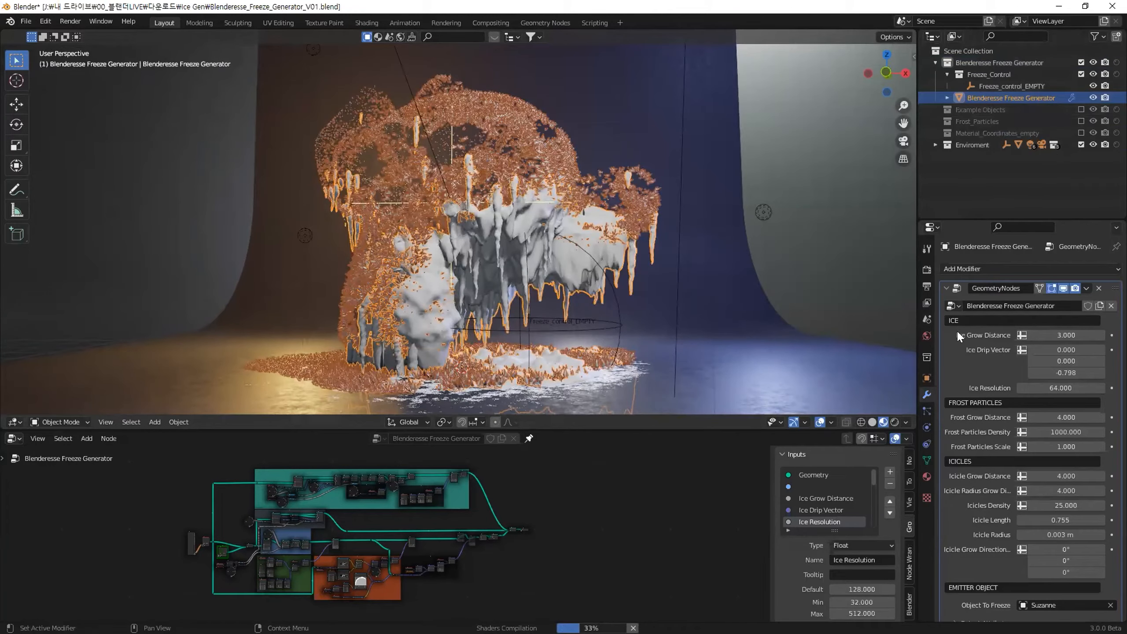
pyautogui.scroll(-1, 951, 311)
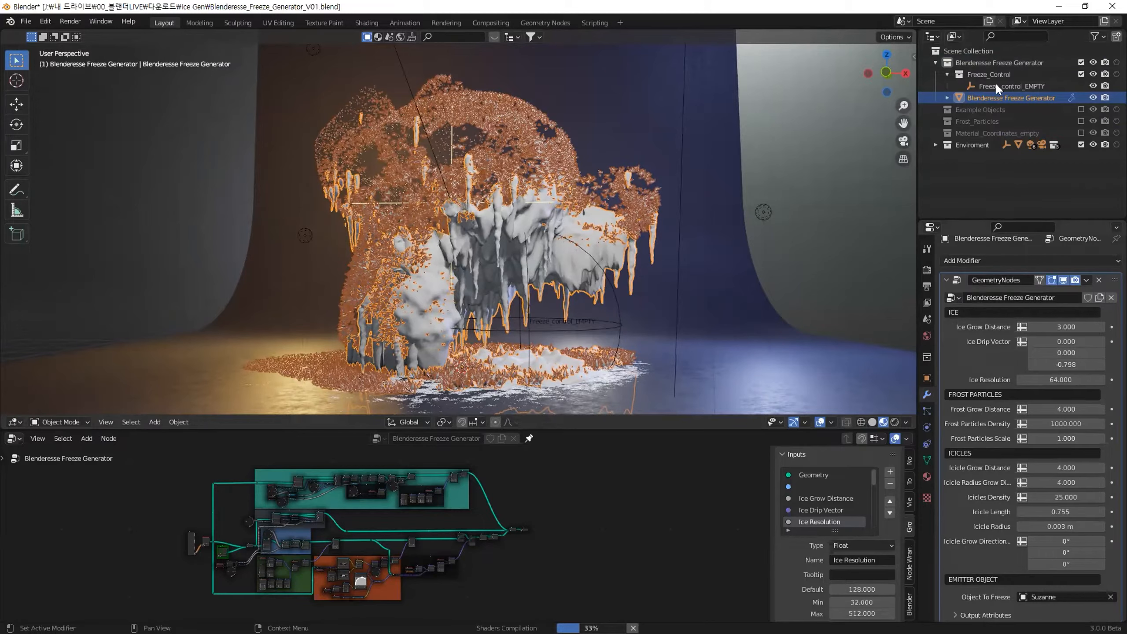
pyautogui.click(1024, 85)
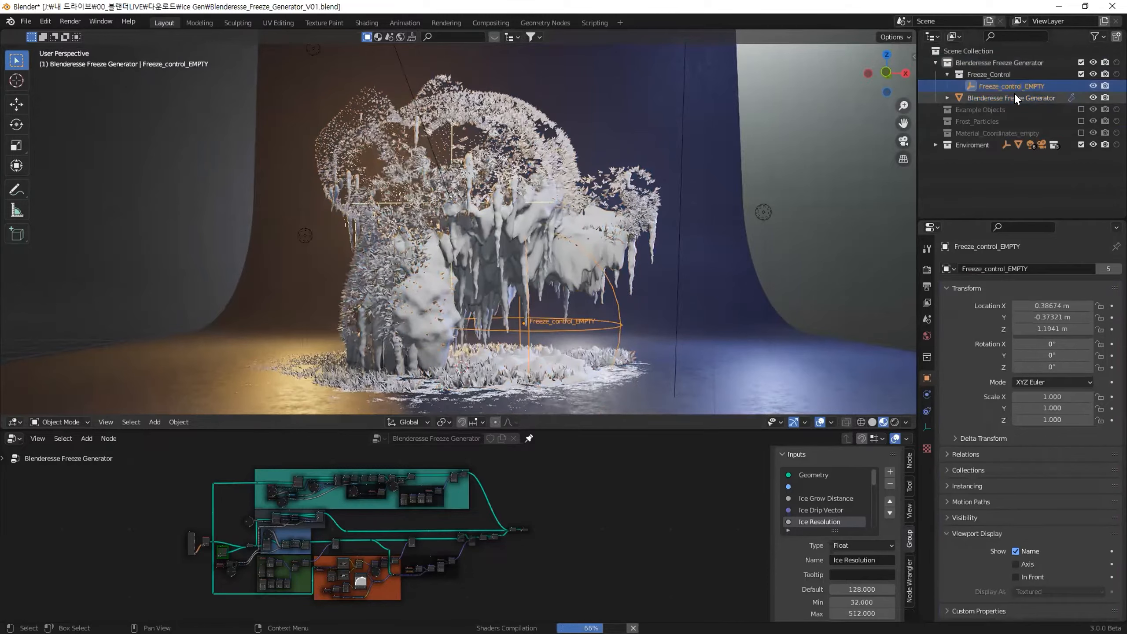
pyautogui.click(1013, 94)
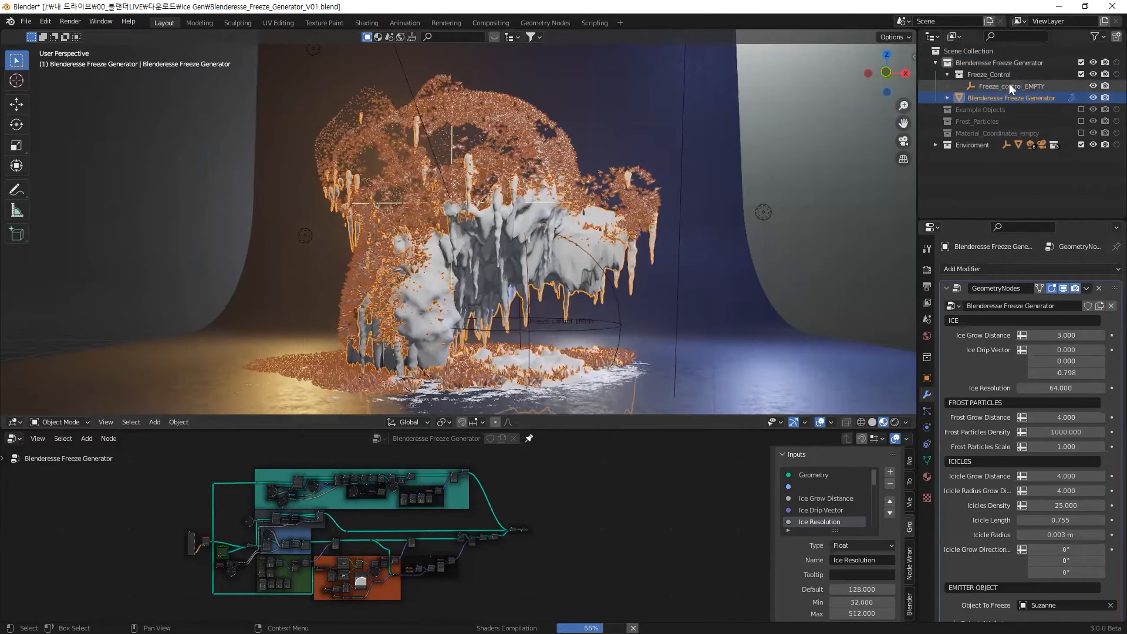
pyautogui.click(1009, 84)
pyautogui.click(997, 97)
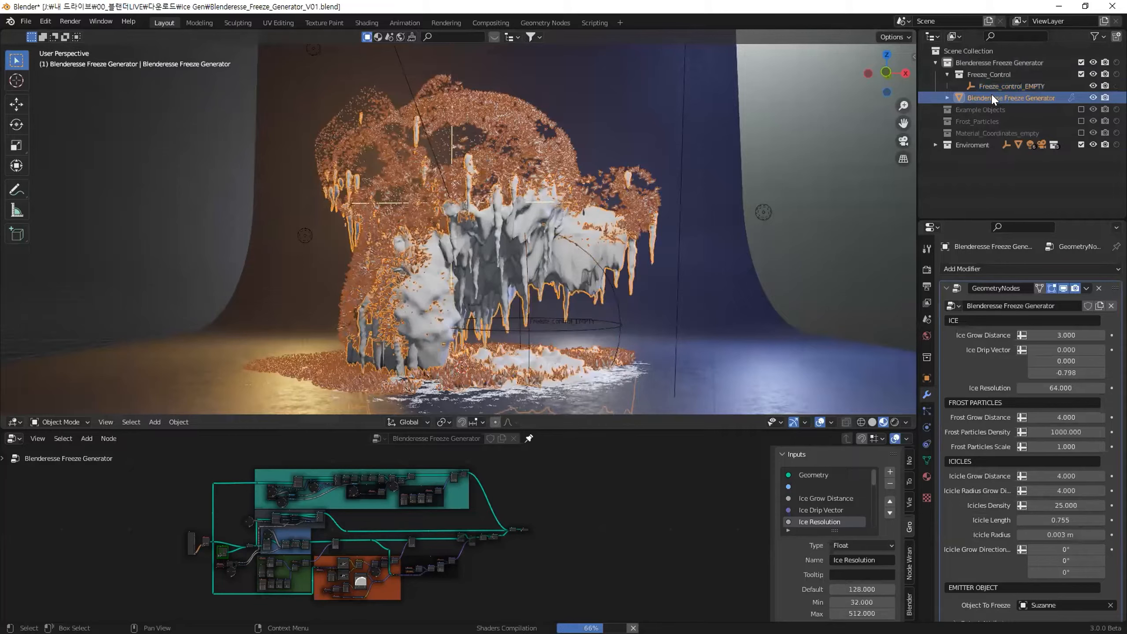
pyautogui.moveTo(593, 258); pyautogui.dragTo(1028, 107, button='middle')
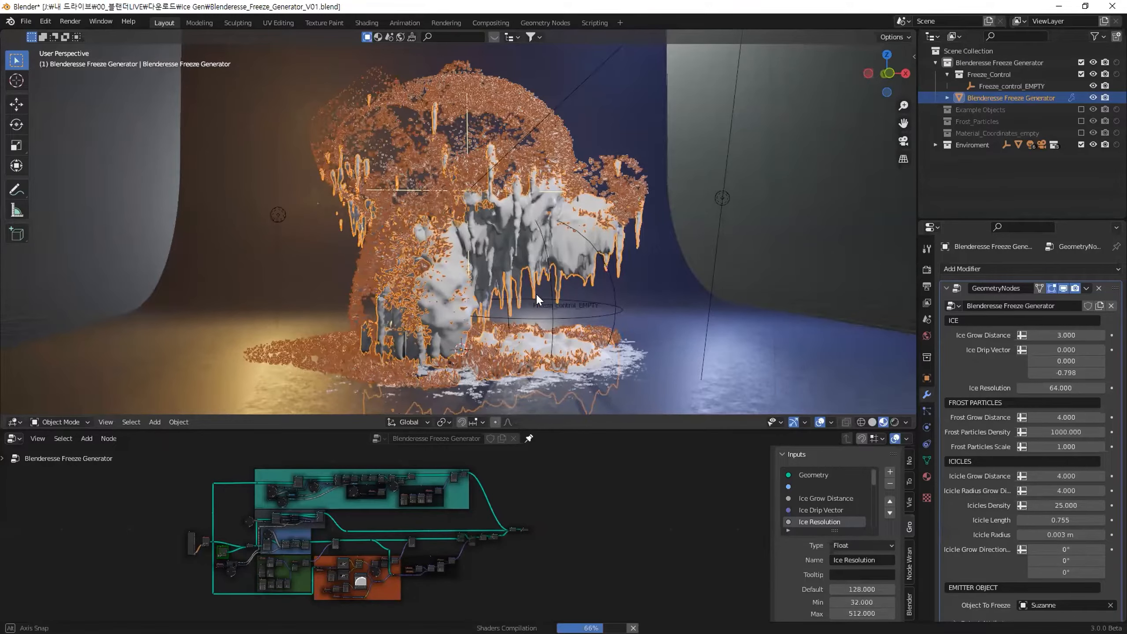
pyautogui.moveTo(541, 303); pyautogui.dragTo(542, 308, button='middle')
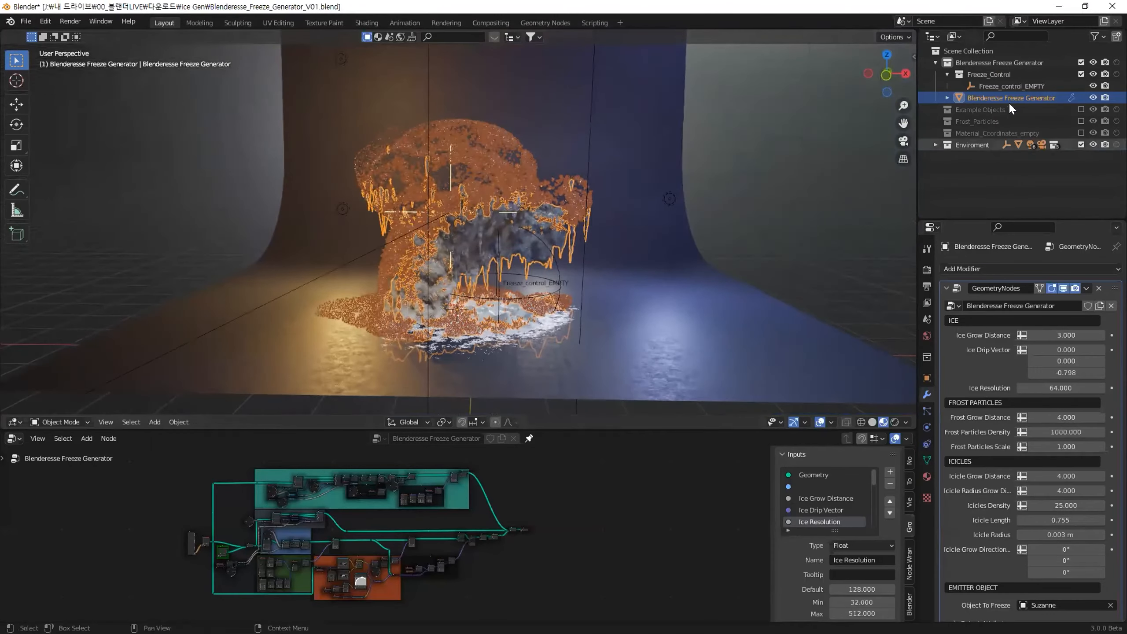
pyautogui.click(981, 59)
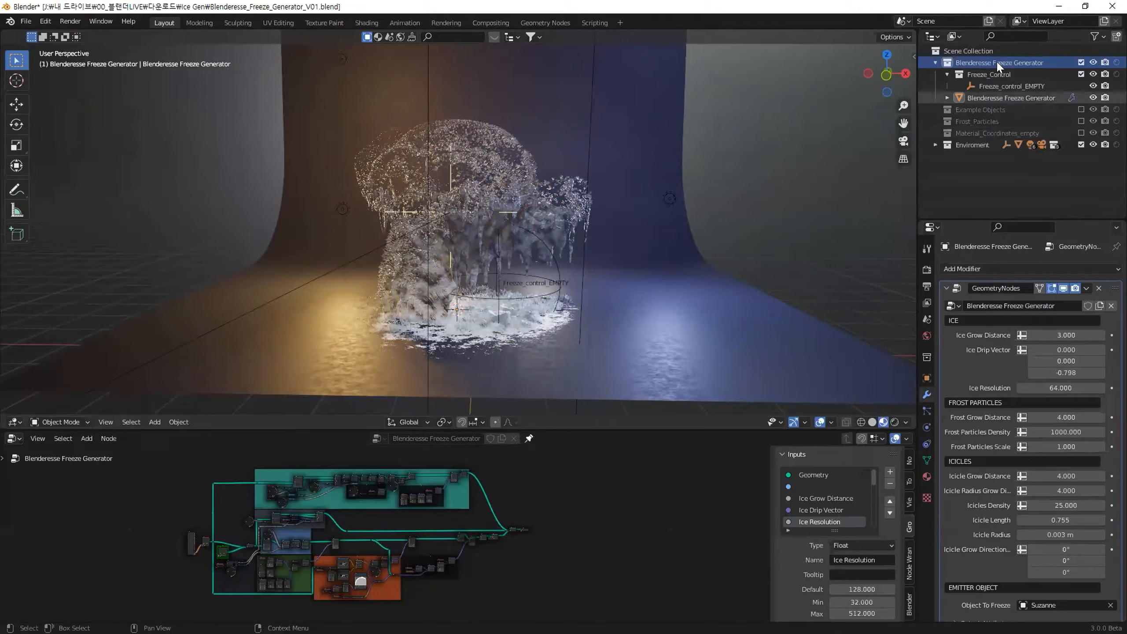
pyautogui.click(1116, 37)
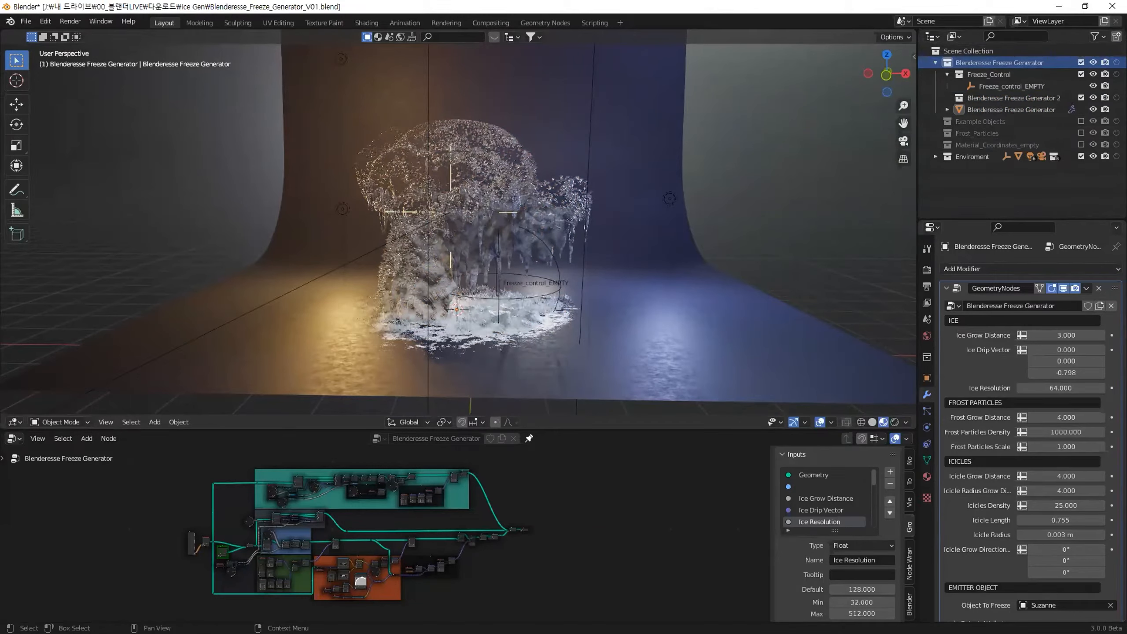
pyautogui.click(1023, 97)
pyautogui.press('x')
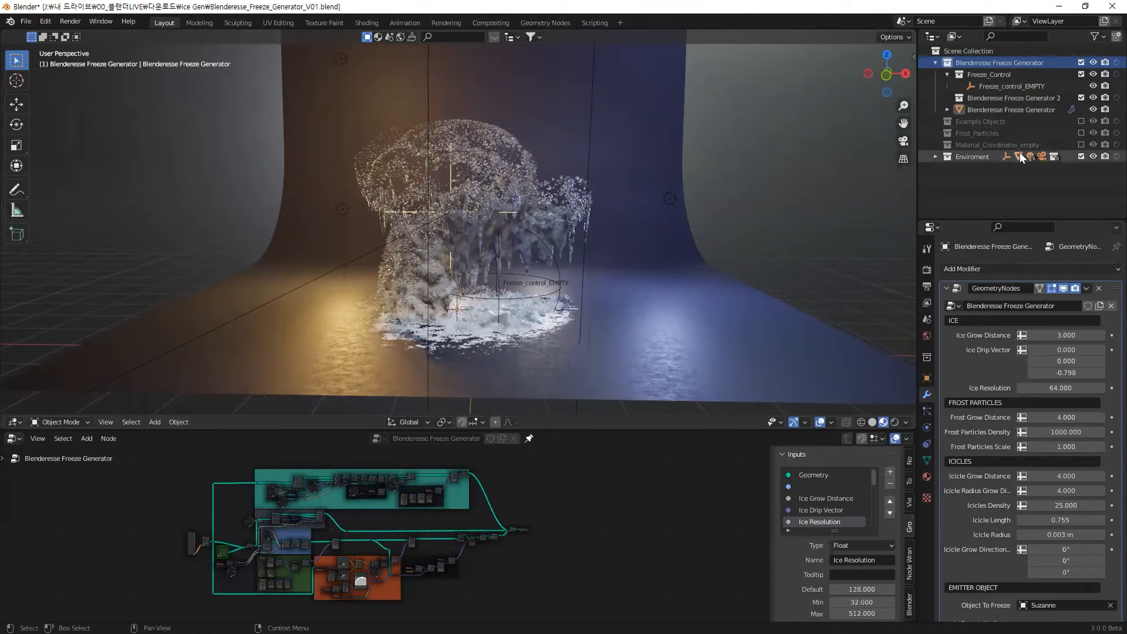
# Paste the copied zombie model into the Scene Collection and move it up onto the backdrop floor
pyautogui.click(995, 49)
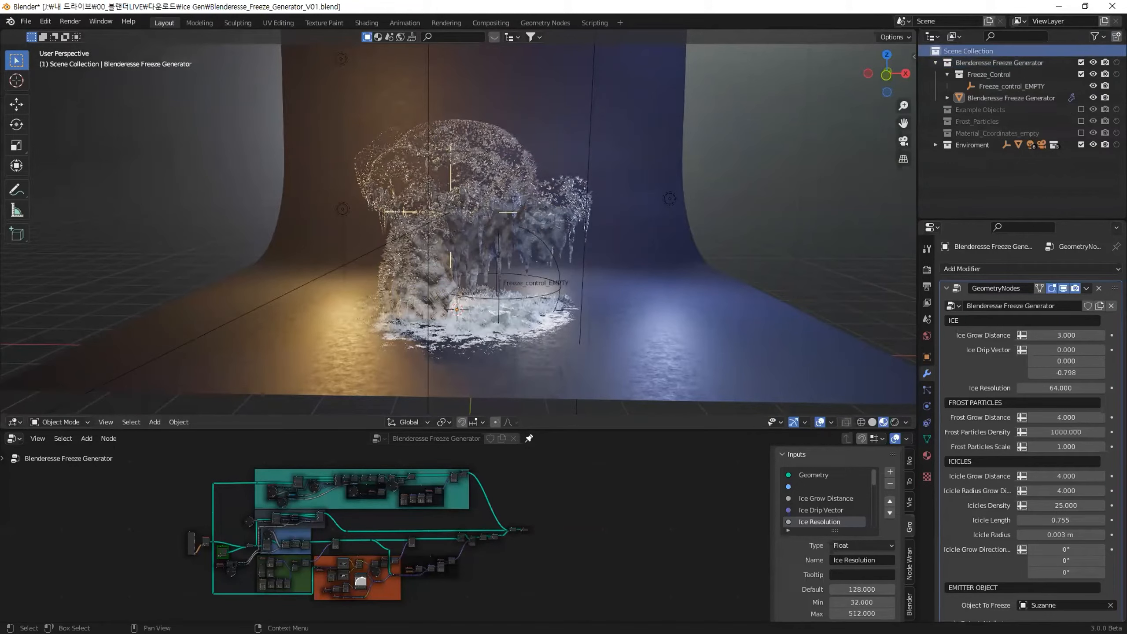
pyautogui.hotkey('ctrl', 'v')
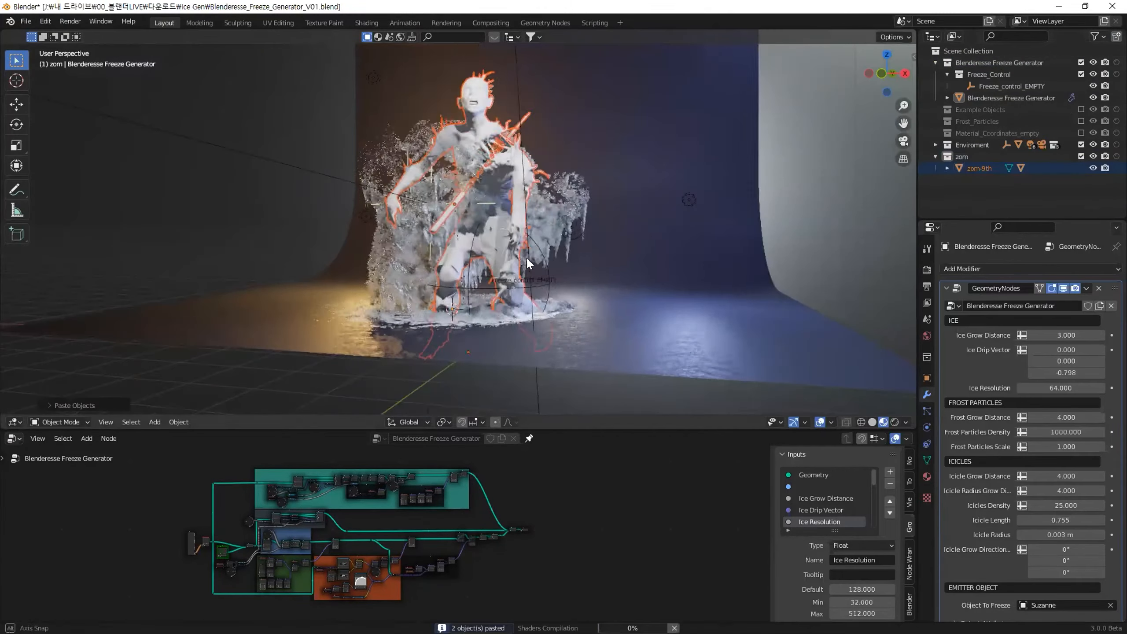
pyautogui.moveTo(596, 247)
pyautogui.mouseDown(button='middle')
pyautogui.moveTo(478, 273)
pyautogui.moveTo(492, 258)
pyautogui.mouseUp(button='middle')
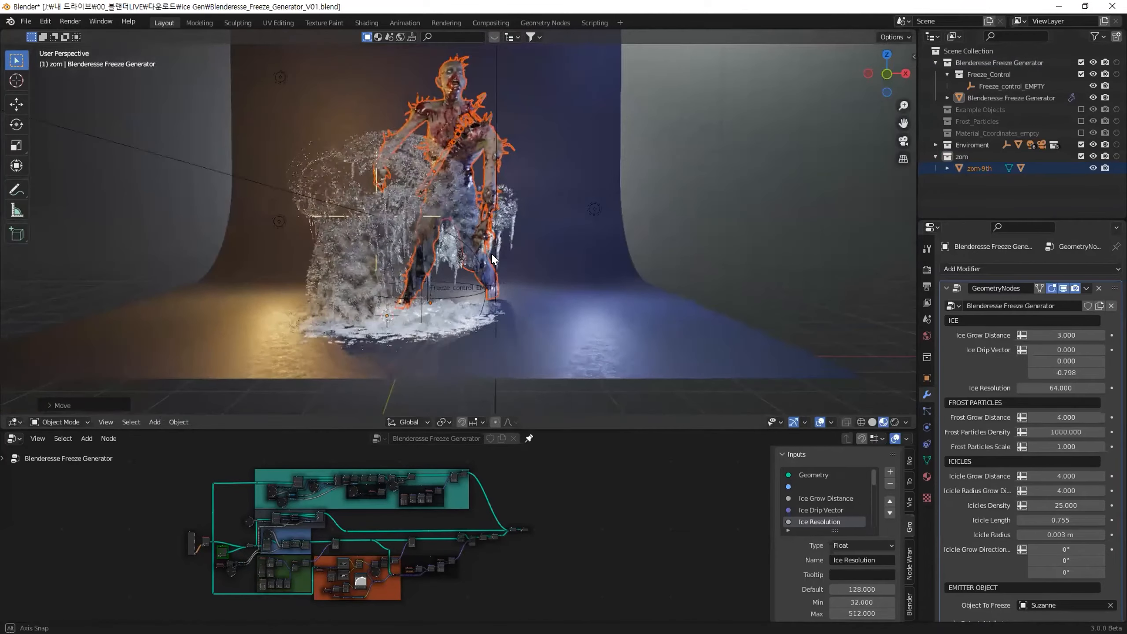
pyautogui.click(977, 144)
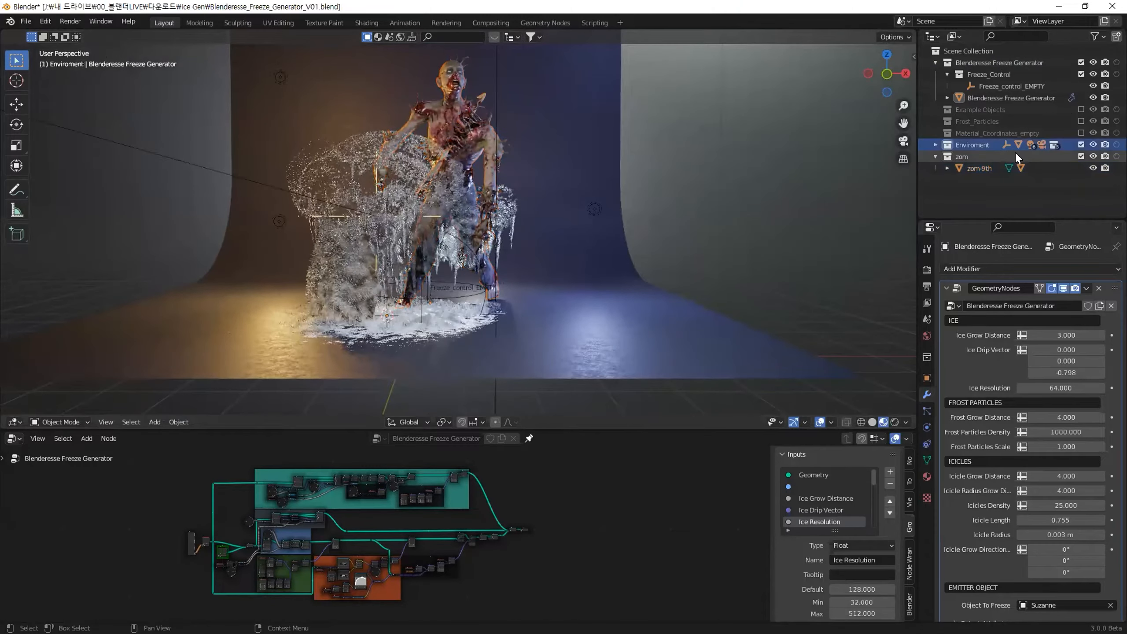
# Check the scene with the Blenderesse Freeze Generator's GeometryNodes modifier hidden in the viewport, re-enabling its display after the check
pyautogui.click(978, 97)
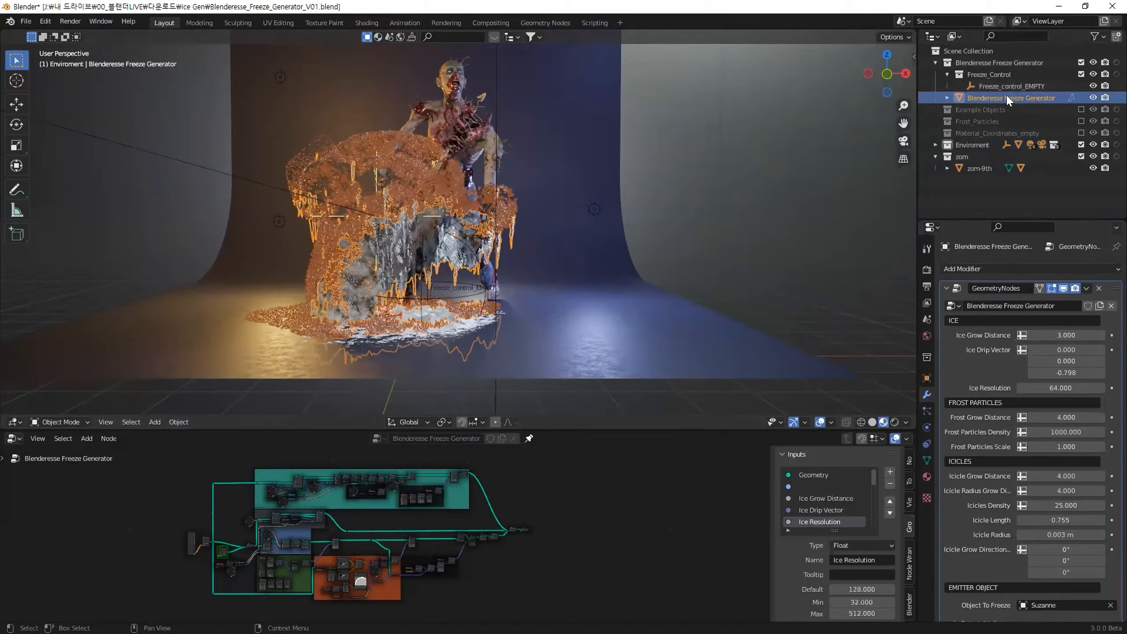
pyautogui.click(977, 168)
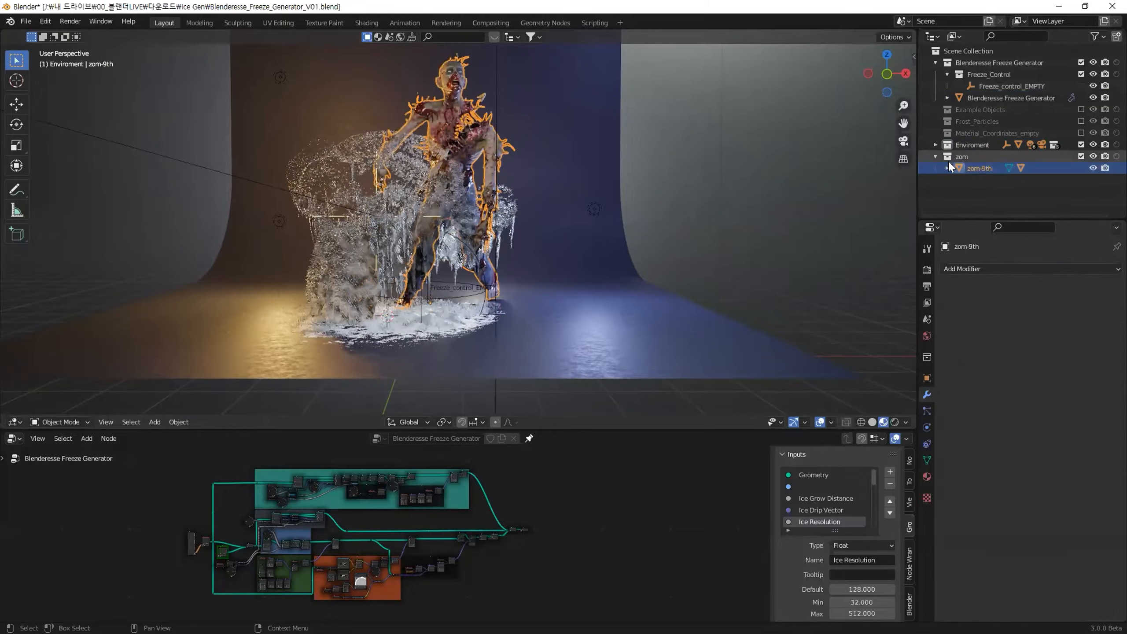
pyautogui.click(990, 96)
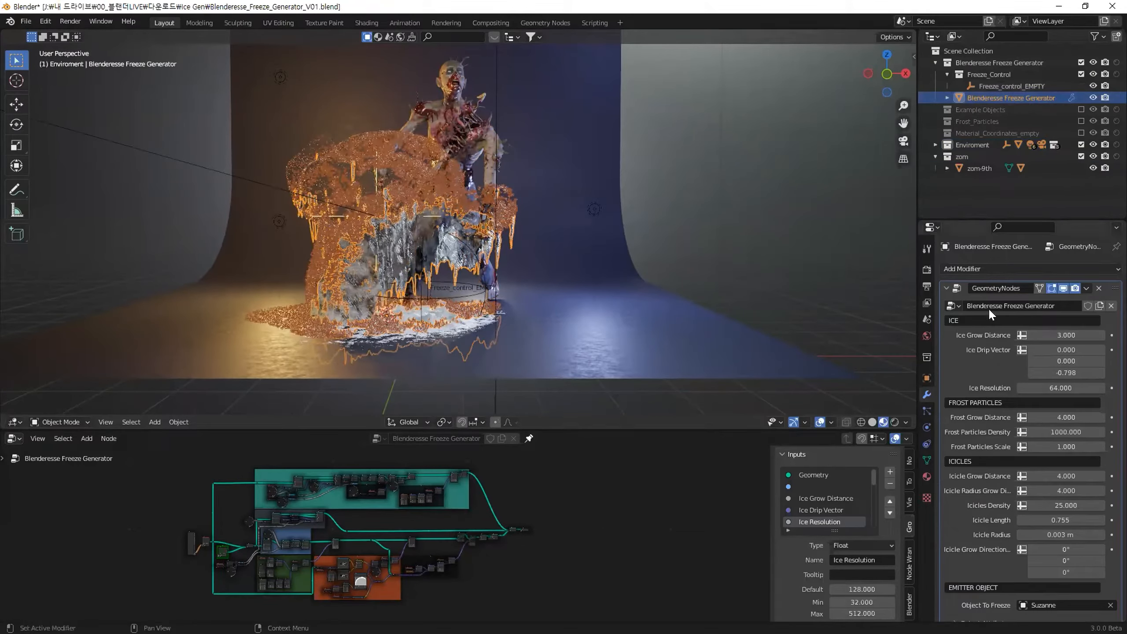
pyautogui.click(1063, 288)
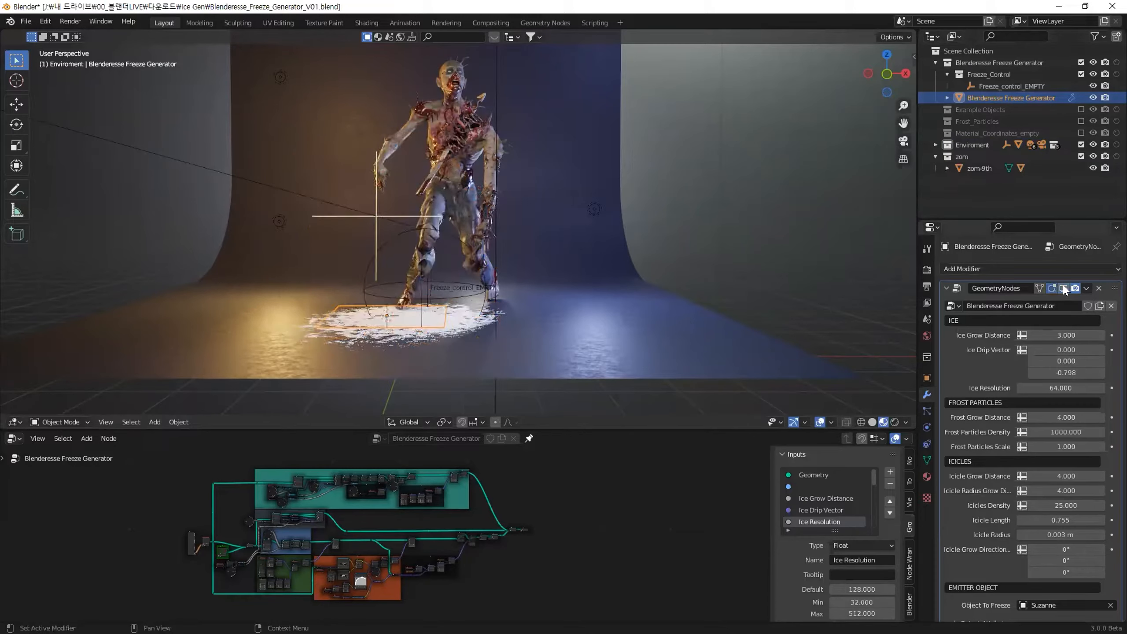
pyautogui.moveTo(556, 235); pyautogui.dragTo(597, 248, button='middle')
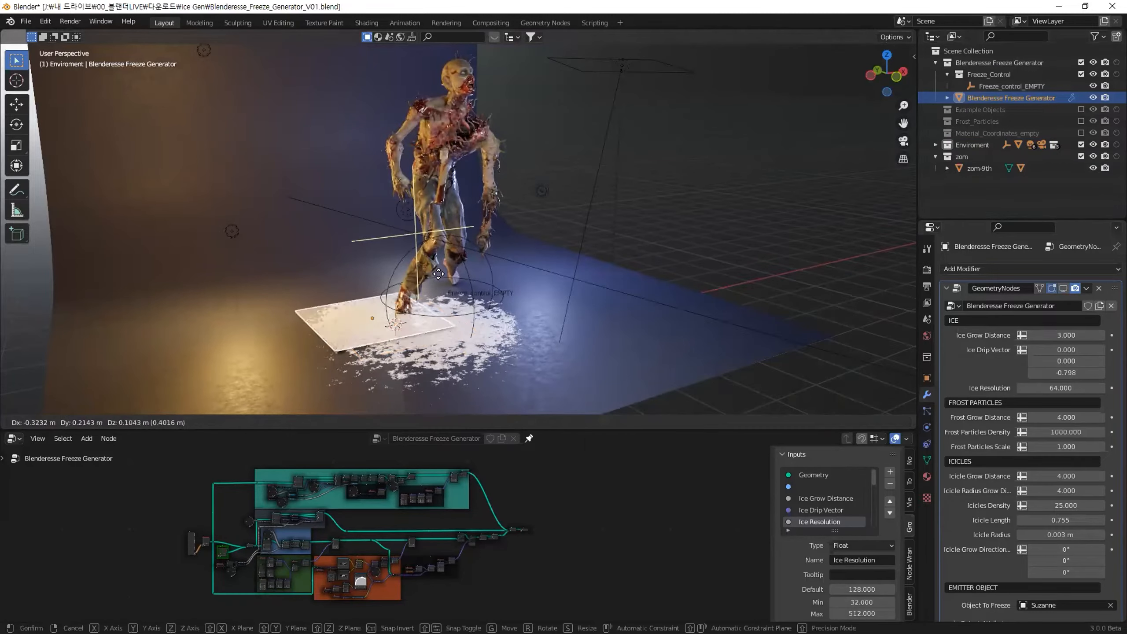
pyautogui.click(417, 226)
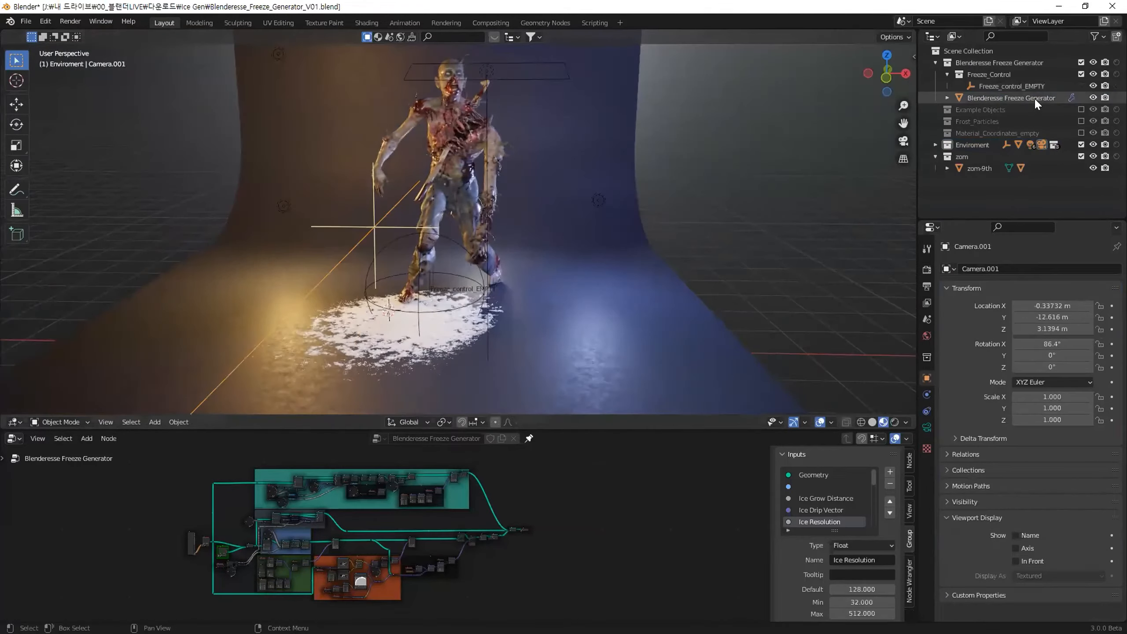
pyautogui.click(1034, 99)
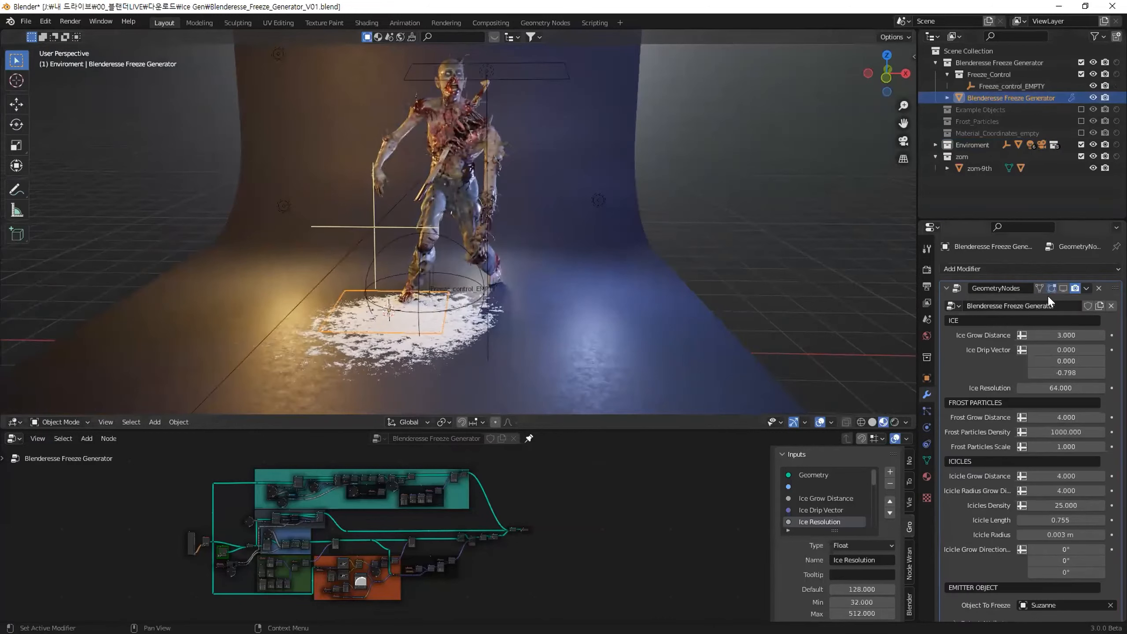
pyautogui.click(1063, 288)
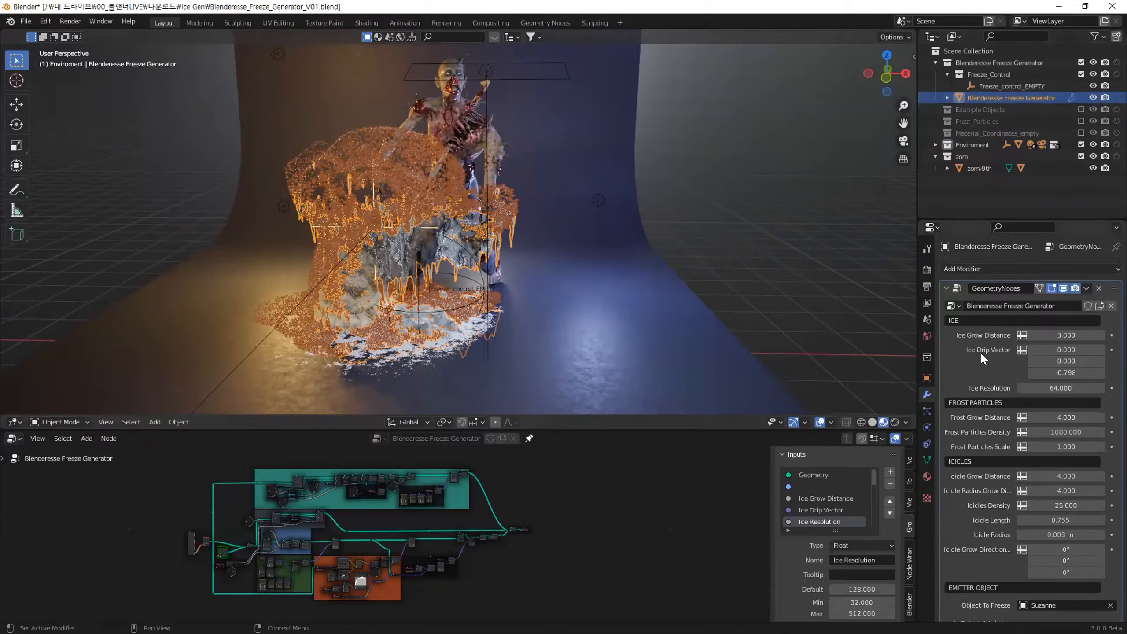
# Replace the generator's Object To Freeze, Suzanne, with the zombie object zom-9th
pyautogui.scroll(-1, 962, 353)
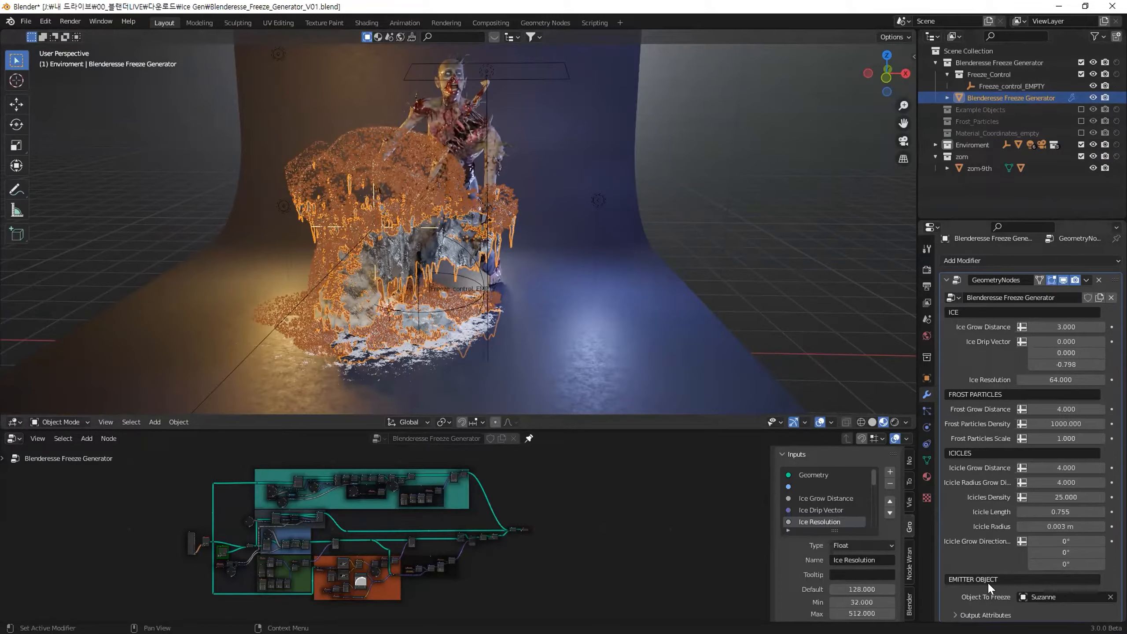
pyautogui.click(1111, 597)
pyautogui.click(1082, 596)
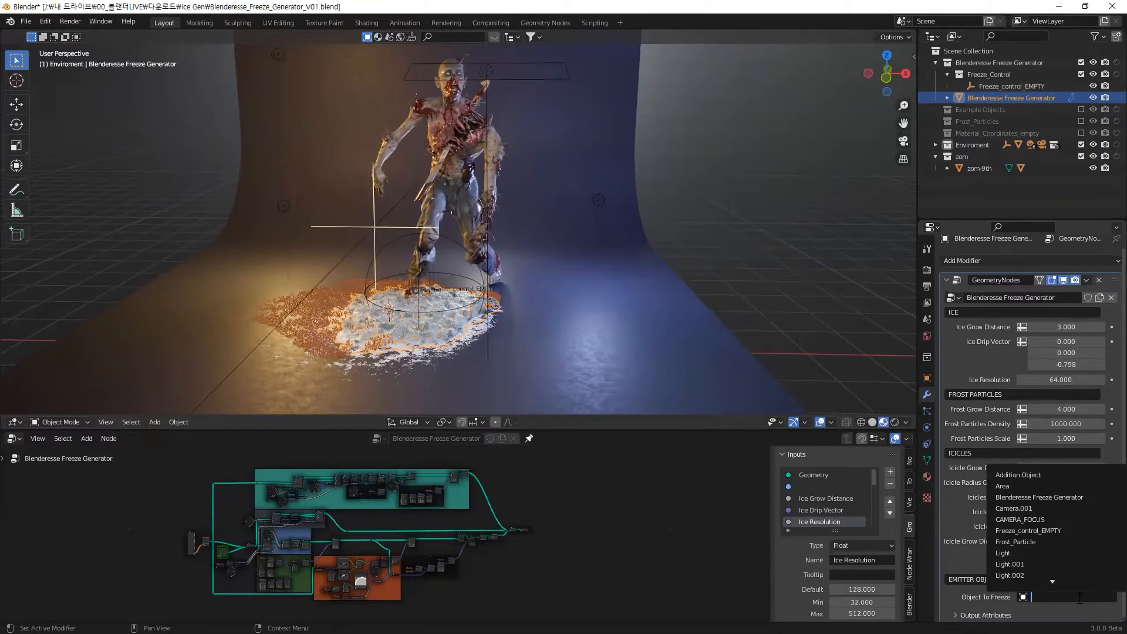
pyautogui.write('z')
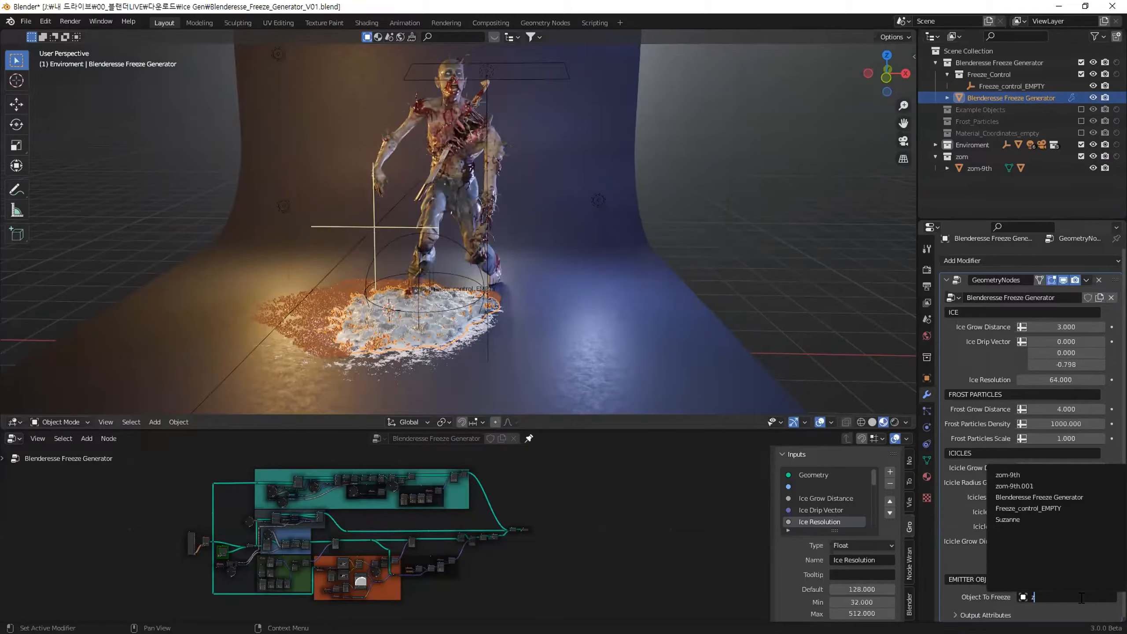
pyautogui.click(1016, 472)
pyautogui.moveTo(428, 158); pyautogui.dragTo(528, 228, button='middle')
pyautogui.scroll(3, 438, 161)
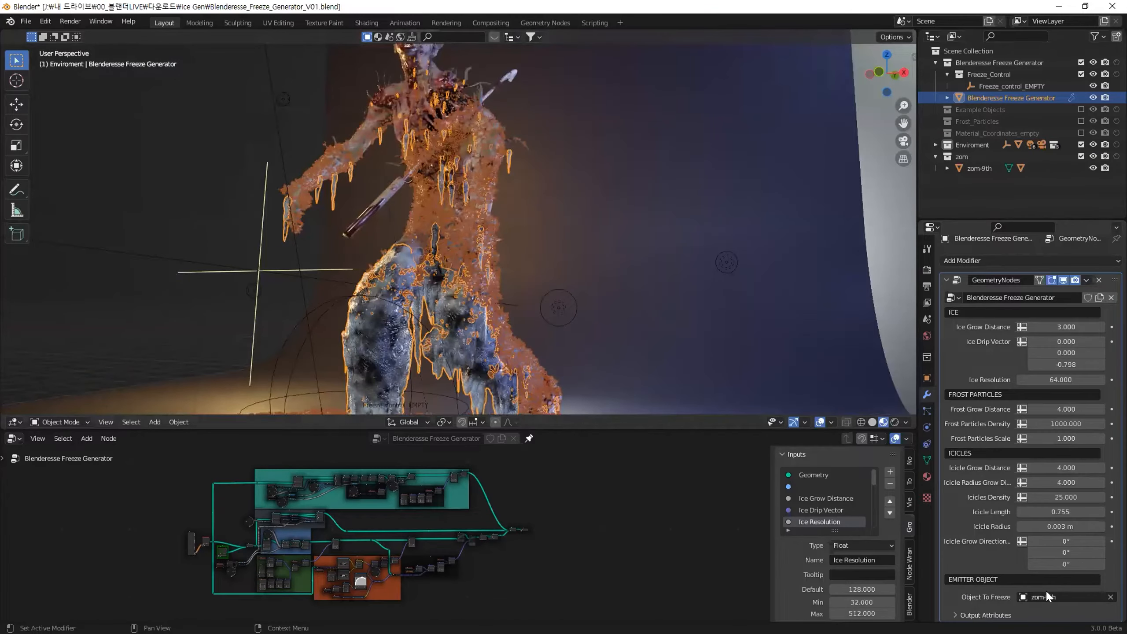
# Move the Freeze_control_EMPTY up beside the zombie's upper body, to about X 1.67 m, Y -0.35 m, Z 4.06 m
pyautogui.scroll(-3, 444, 212)
pyautogui.moveTo(443, 213); pyautogui.dragTo(464, 213, button='middle')
pyautogui.click(440, 306)
pyautogui.press('g')
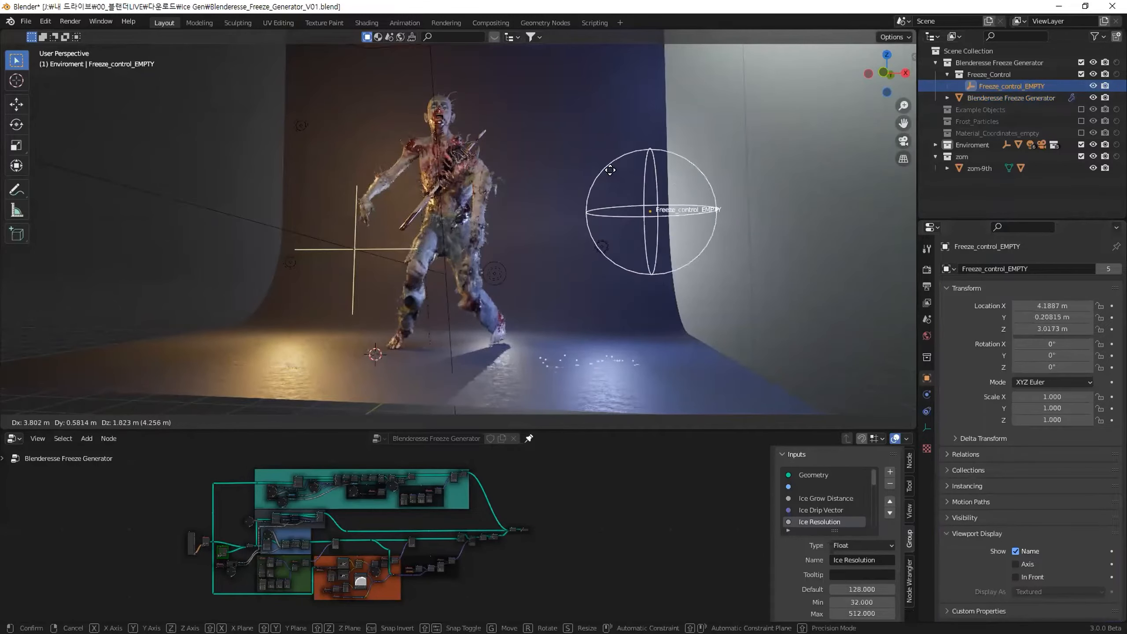
pyautogui.click(537, 188)
pyautogui.scroll(5, 534, 193)
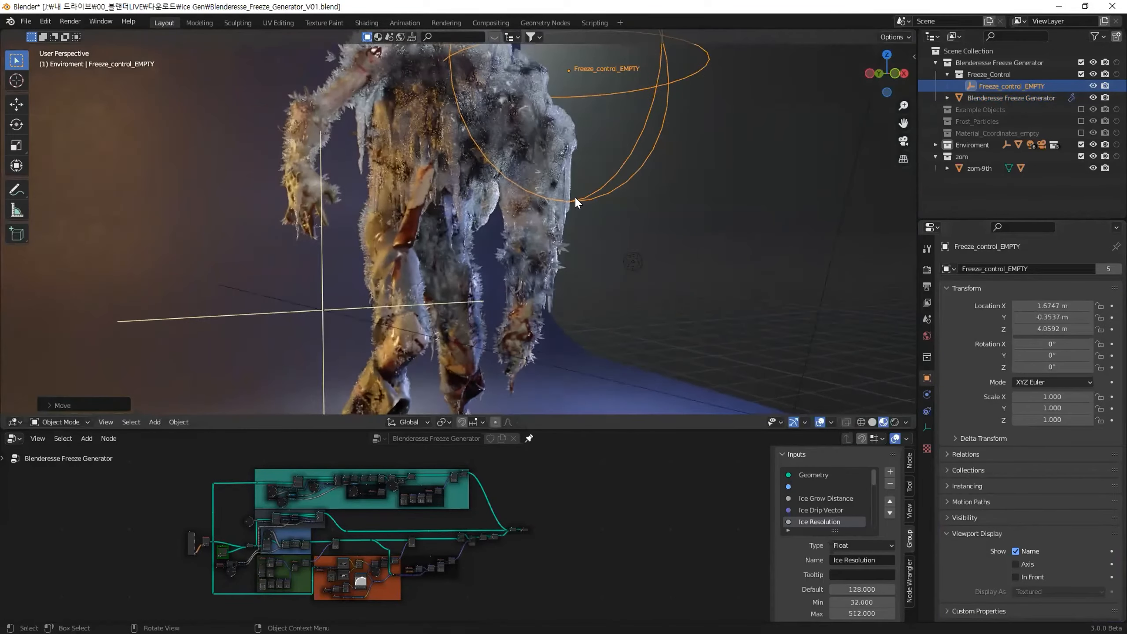
# Move the Freeze_control_EMPTY down beside the zombie's legs, to about X 1.5 m, Y -1.04 m, Z 1.4 m
pyautogui.scroll(-5, 575, 202)
pyautogui.moveTo(536, 252); pyautogui.dragTo(442, 229, button='middle')
pyautogui.press('g')
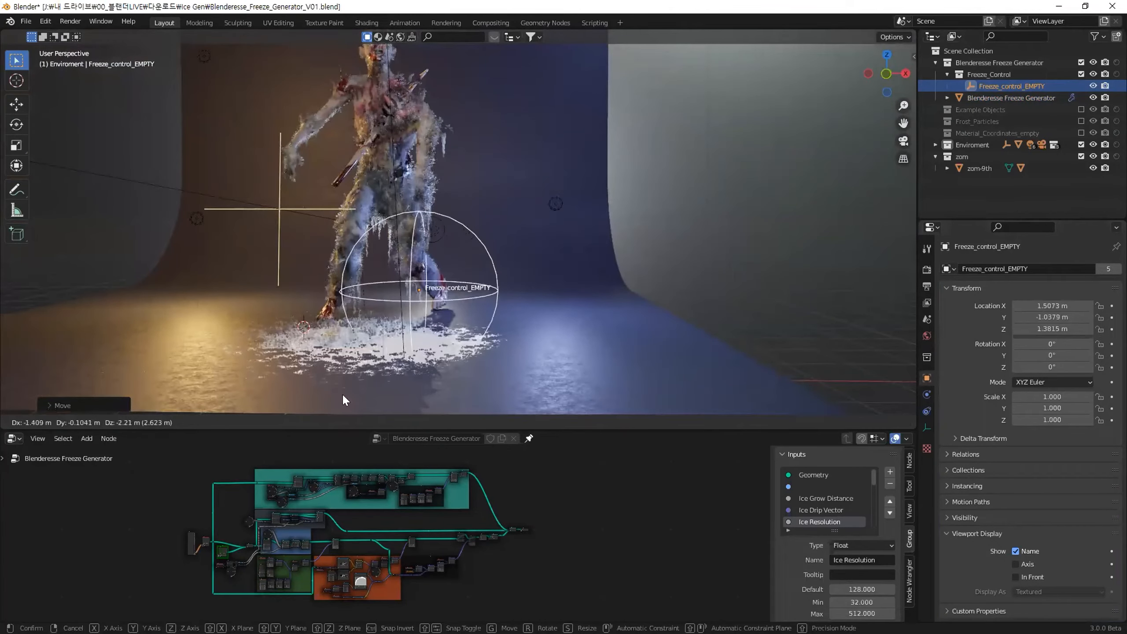
pyautogui.click(359, 569)
pyautogui.scroll(3, 445, 348)
pyautogui.moveTo(452, 457); pyautogui.dragTo(515, 462, button='middle')
pyautogui.scroll(4, 379, 226)
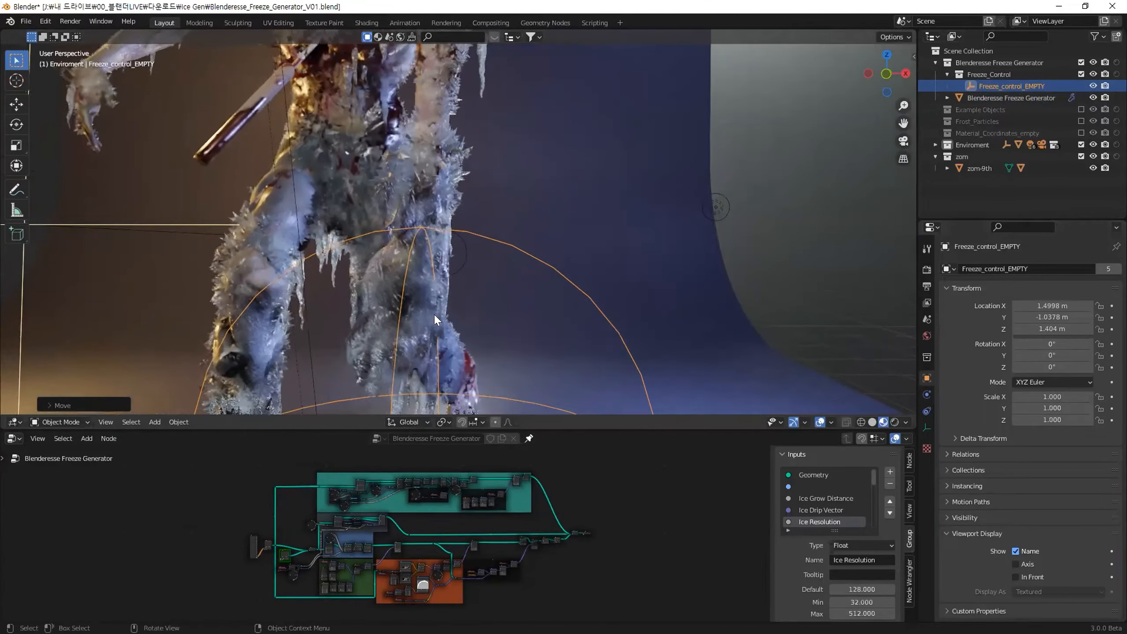
# Maximize the node editor and examine the Icicles frame of the generator's node tree
pyautogui.scroll(2, 424, 562)
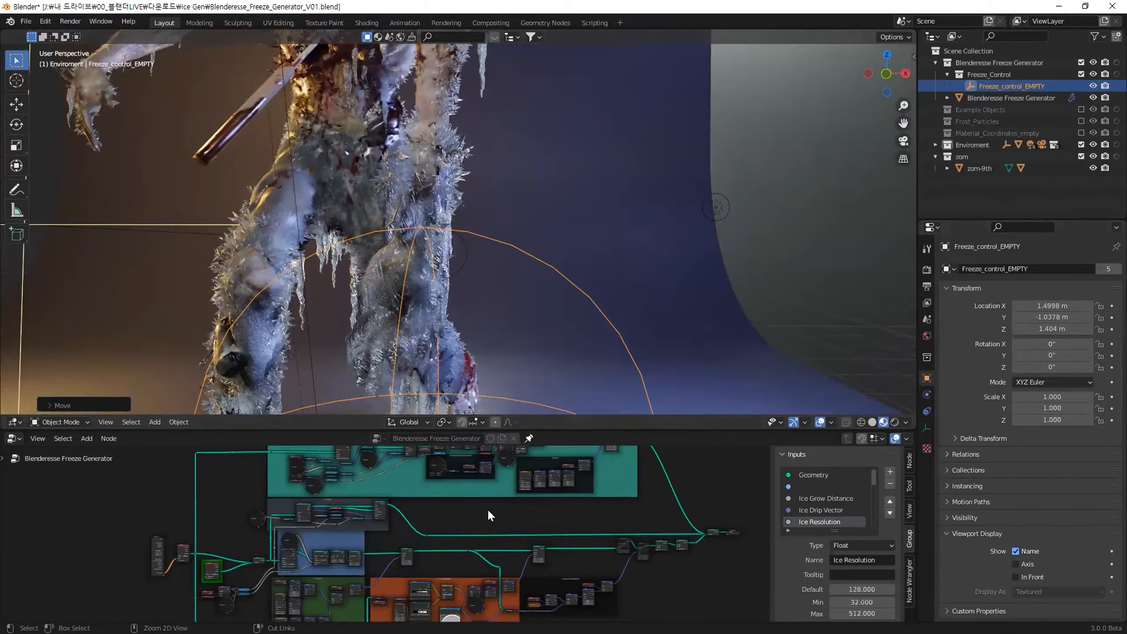
pyautogui.hotkey('ctrl', 'space')
pyautogui.scroll(5, 435, 411)
pyautogui.moveTo(728, 282); pyautogui.dragTo(522, 310, button='middle')
pyautogui.scroll(2, 585, 301)
pyautogui.scroll(1, 513, 419)
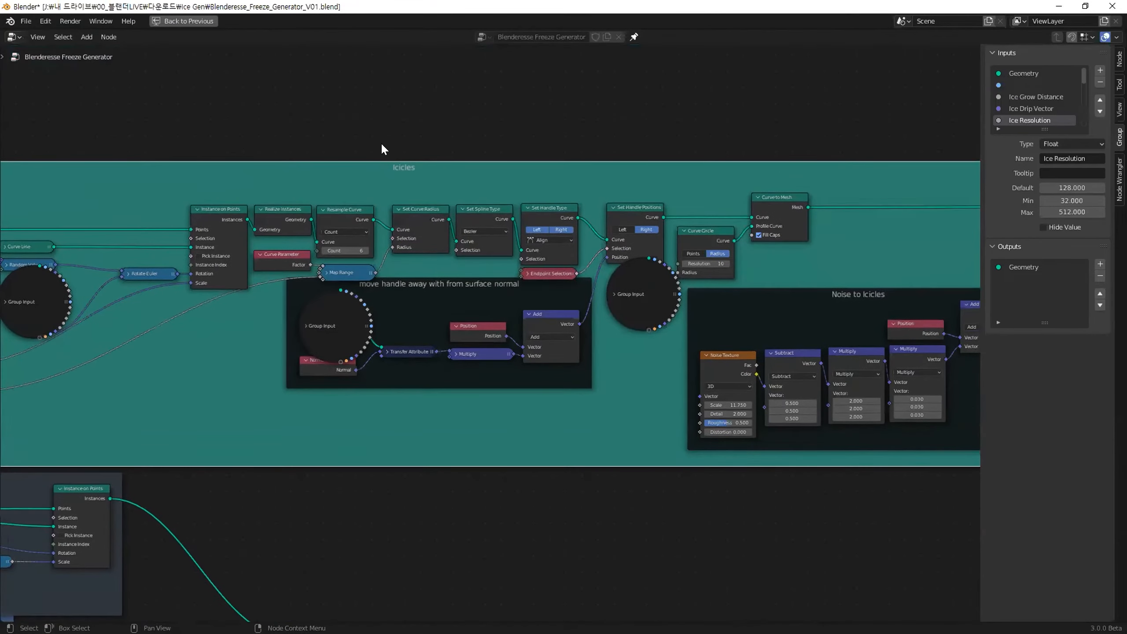
# Examine the nodes that add noise to the icicles and shift the Noise to Icicles frame slightly down and to the right
pyautogui.moveTo(608, 422); pyautogui.dragTo(334, 374, button='middle')
pyautogui.scroll(4, 360, 347)
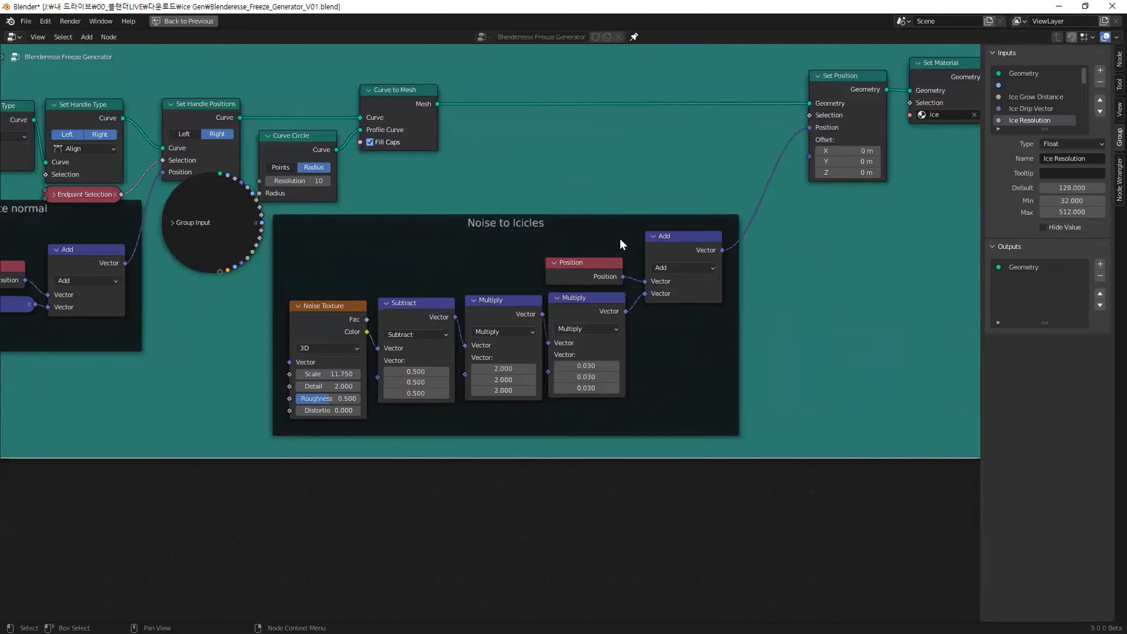
pyautogui.moveTo(228, 275); pyautogui.dragTo(297, 289, button='middle')
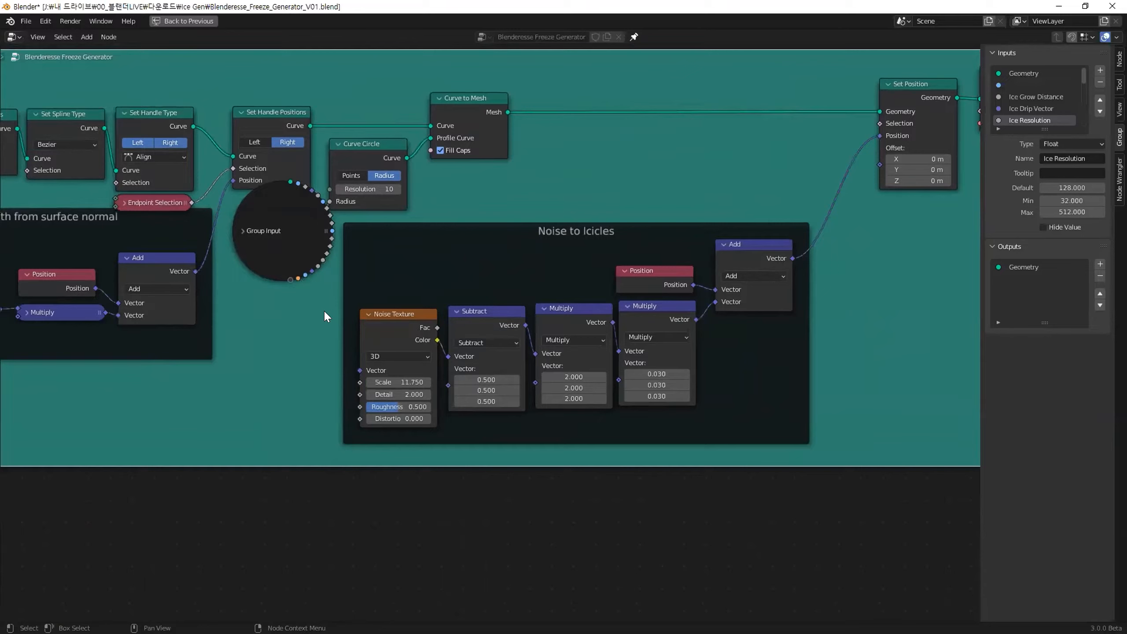
pyautogui.moveTo(480, 300); pyautogui.dragTo(503, 310)
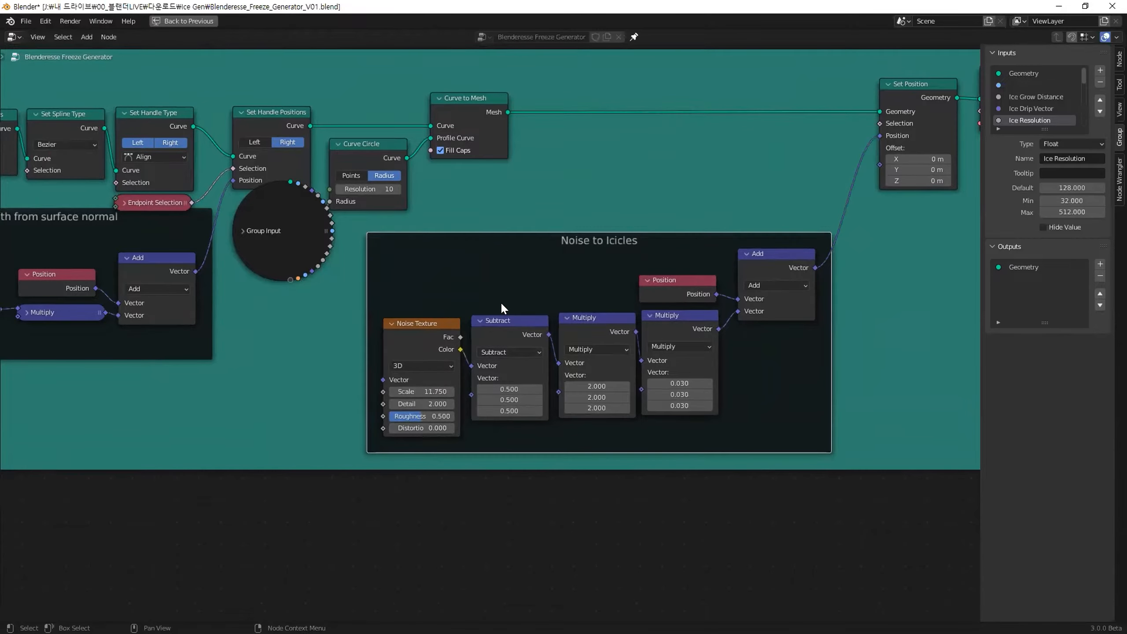
pyautogui.moveTo(211, 385); pyautogui.dragTo(611, 390, button='middle')
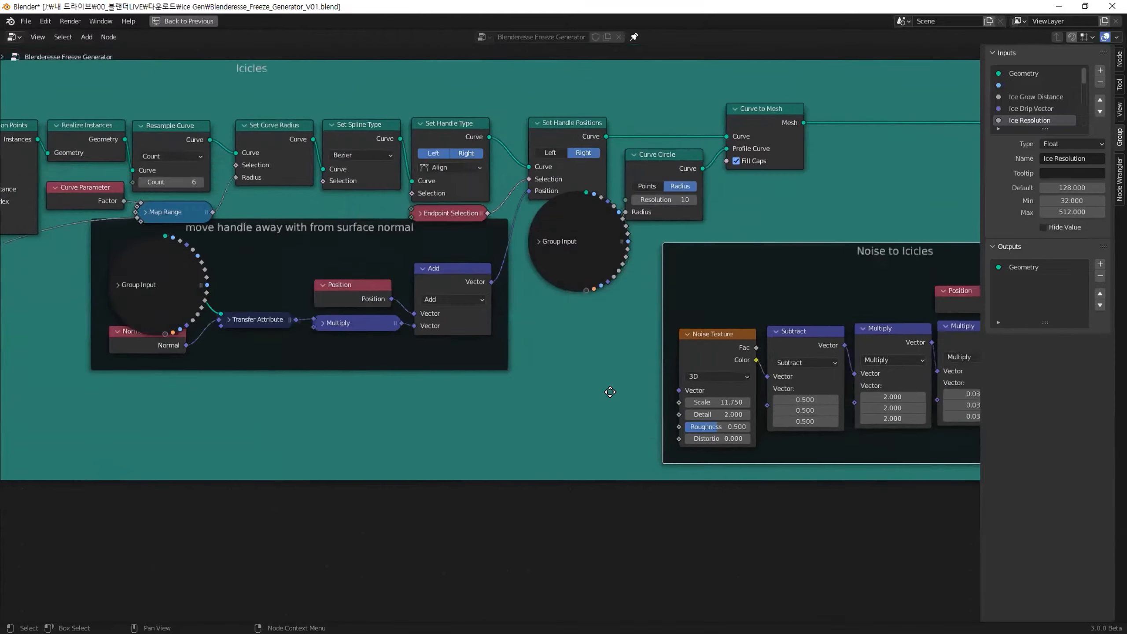
# Examine the Frost Particles and Ice frames of the node tree and return to the normal editor layout
pyautogui.scroll(-2, 488, 421)
pyautogui.scroll(-2, 399, 456)
pyautogui.keyDown('shift'); pyautogui.scroll(-4, 466, 431); pyautogui.keyUp('shift')
pyautogui.scroll(2, 307, 373)
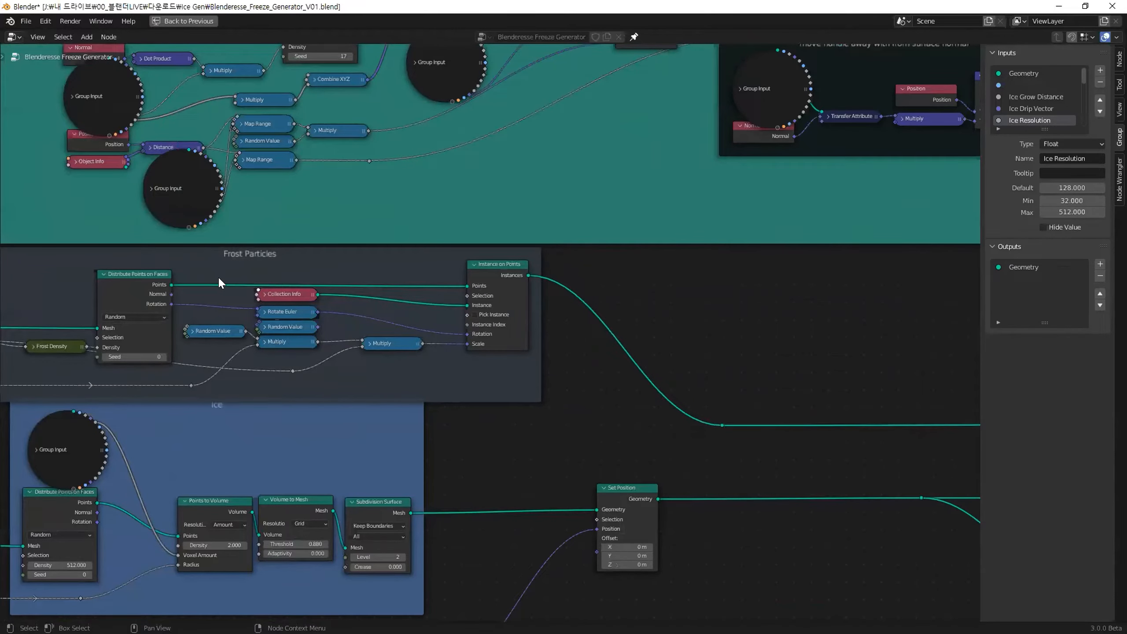
pyautogui.moveTo(137, 333); pyautogui.dragTo(369, 323, button='middle')
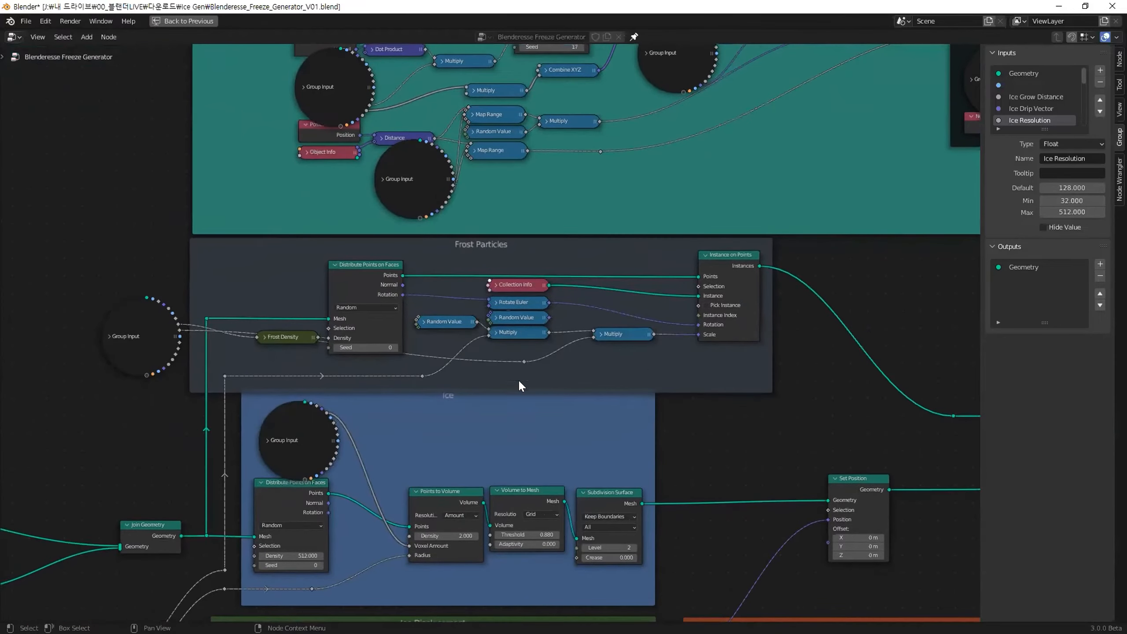
pyautogui.scroll(-1, 518, 379)
pyautogui.keyDown('shift'); pyautogui.scroll(-4, 545, 331); pyautogui.keyUp('shift')
pyautogui.scroll(-2, 629, 414)
pyautogui.moveTo(629, 414); pyautogui.dragTo(455, 427, button='middle')
pyautogui.hotkey('ctrl', 'space')
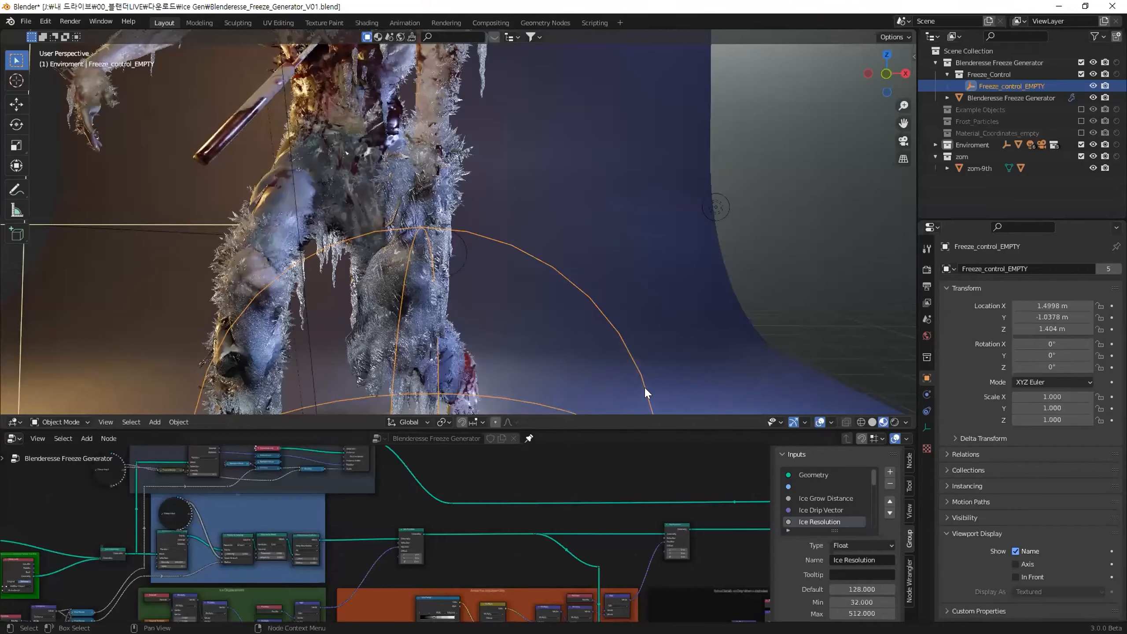
# Set the Ice Grow Distance in the Blenderesse Freeze Generator's modifier to 3.908
pyautogui.click(985, 95)
pyautogui.click(927, 394)
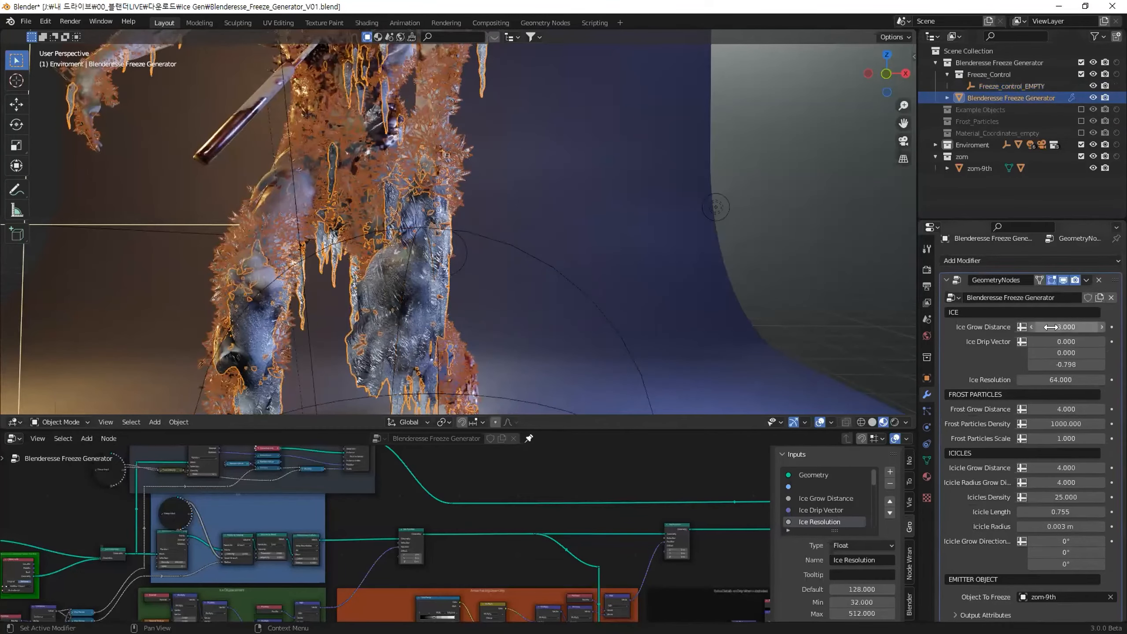
pyautogui.scroll(-5, 689, 314)
pyautogui.moveTo(633, 283); pyautogui.dragTo(728, 296, button='middle')
pyautogui.click(910, 307)
pyautogui.moveTo(1060, 327)
pyautogui.mouseDown()
pyautogui.moveTo(1071, 327)
pyautogui.moveTo(1049, 316)
pyautogui.mouseUp()
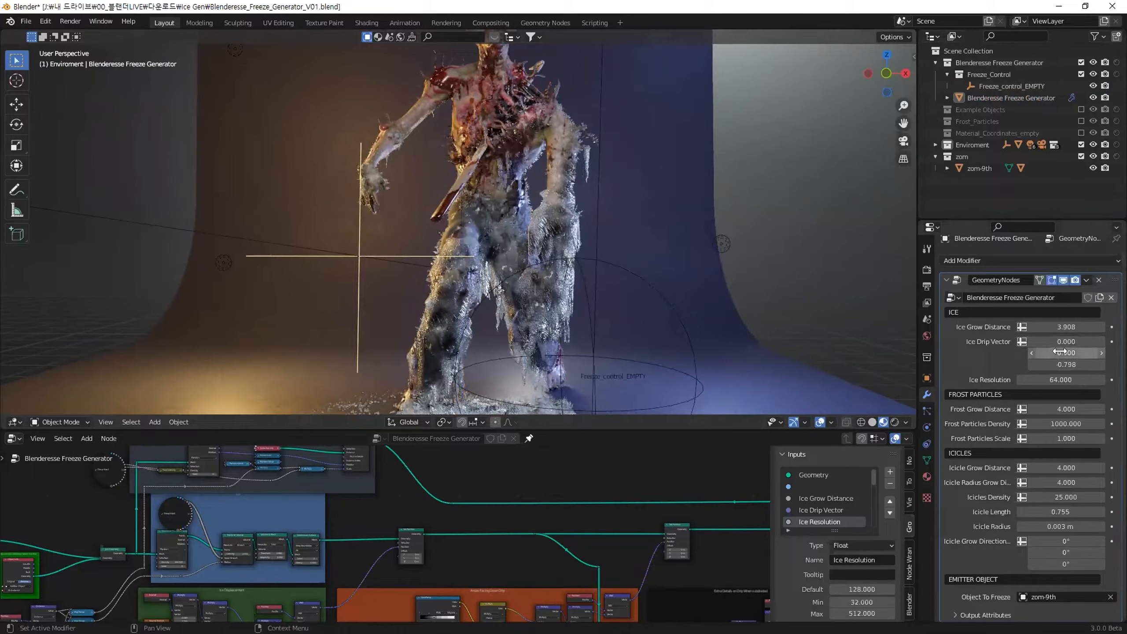
# Set the X component of the Ice Drip Vector to 1.920 and inspect the ice from several angles
pyautogui.moveTo(651, 309); pyautogui.dragTo(590, 302, button='middle')
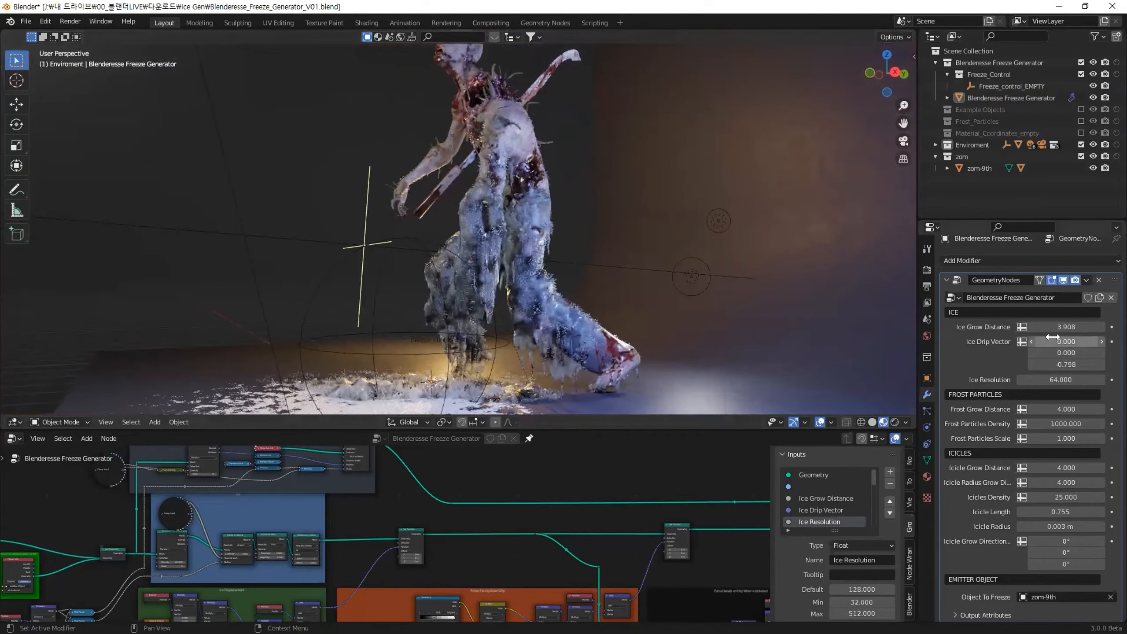
pyautogui.moveTo(1053, 337); pyautogui.dragTo(1093, 342)
pyautogui.moveTo(576, 321); pyautogui.dragTo(593, 300, button='middle')
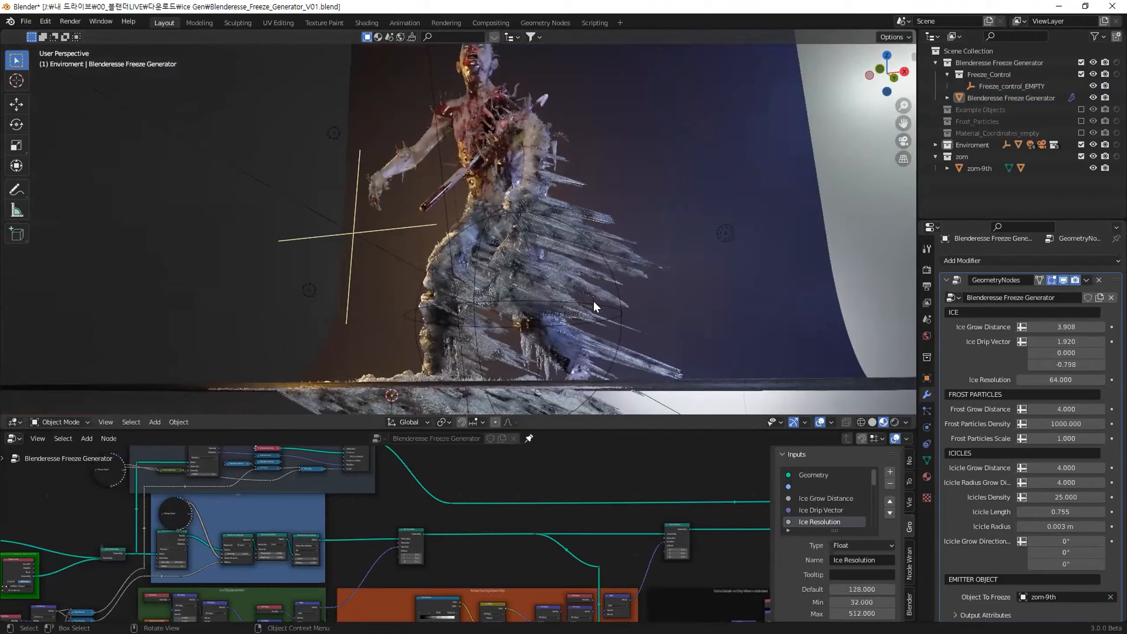
pyautogui.scroll(2, 595, 300)
pyautogui.scroll(1, 525, 276)
pyautogui.scroll(-3, 525, 276)
pyautogui.moveTo(525, 277); pyautogui.dragTo(588, 305, button='middle')
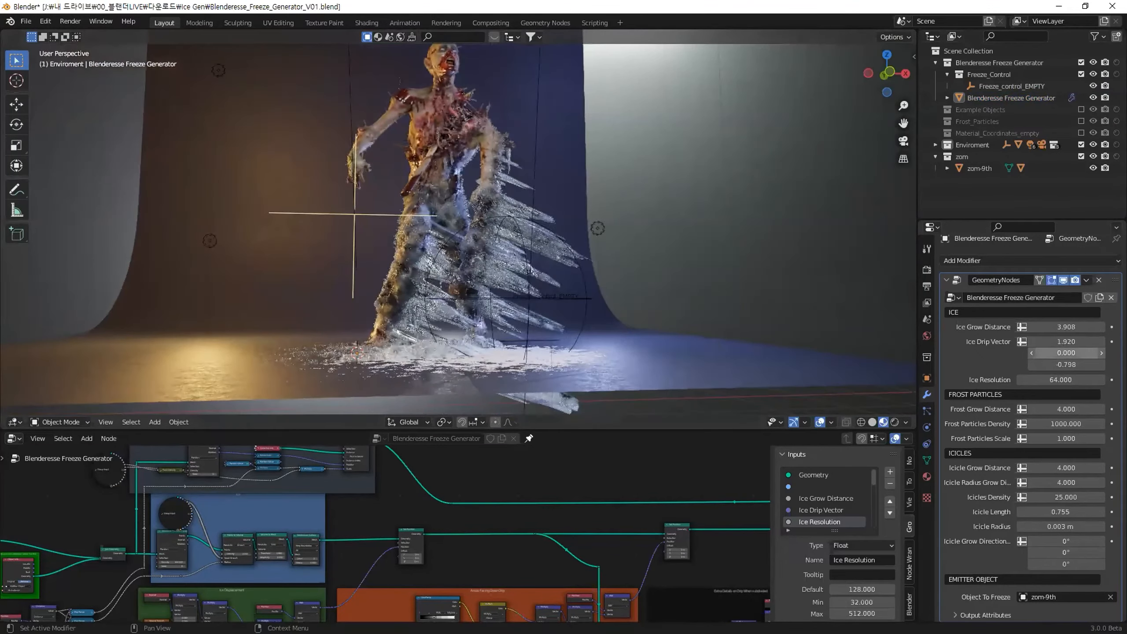
# Reset the Ice Drip Vector's X component to 0, set its Z component to -1.260, and inspect the ice up close
pyautogui.press('BackSpace')
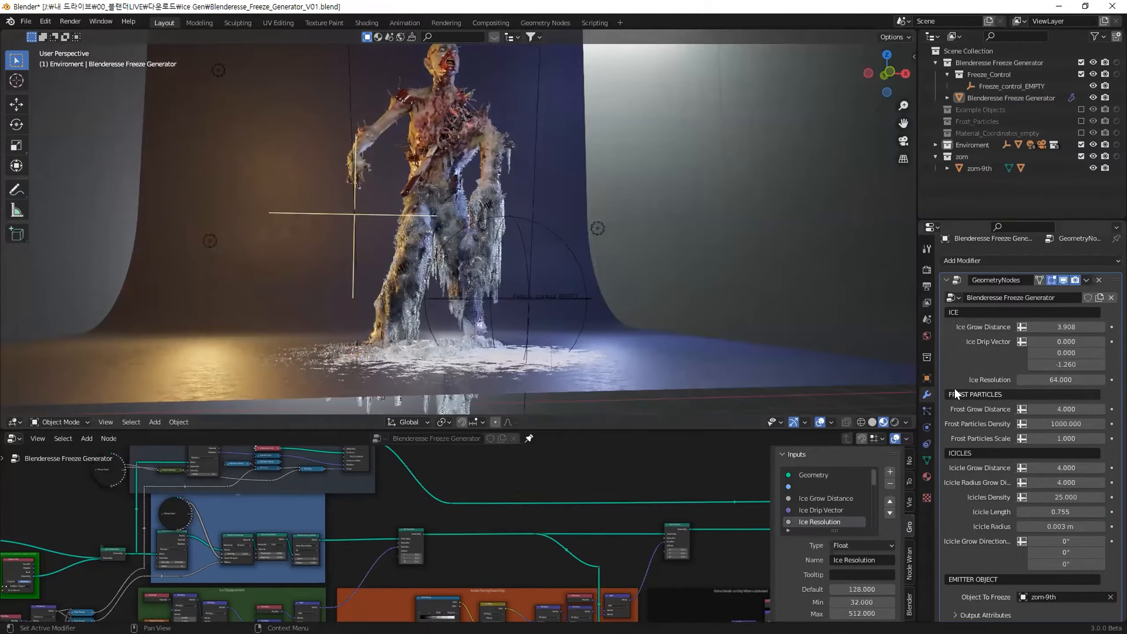
pyautogui.press('Home')
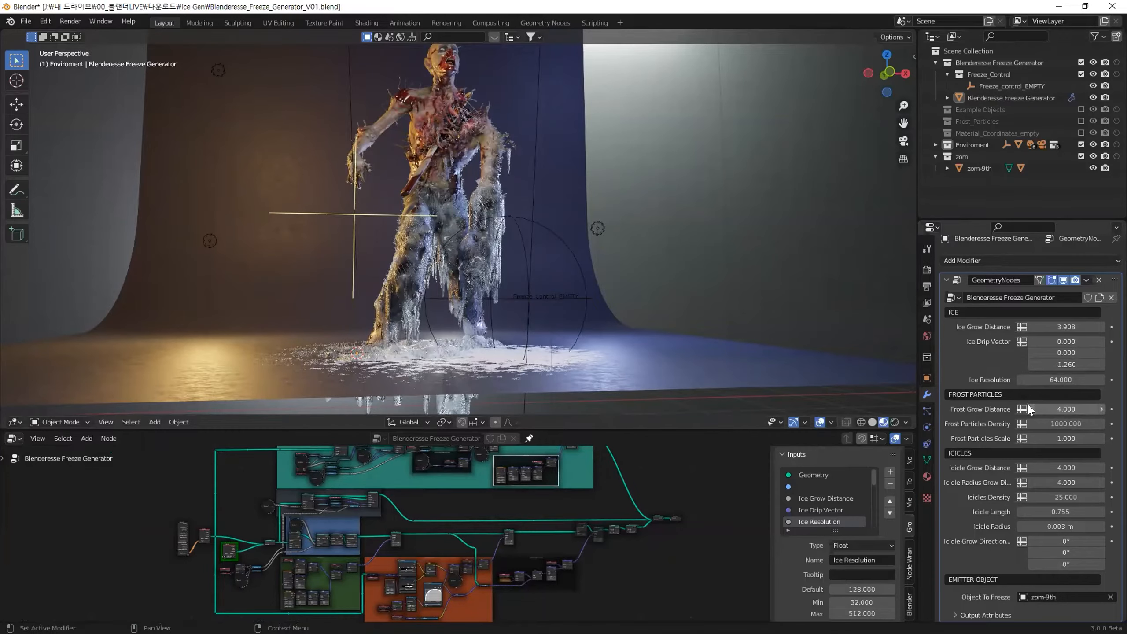
pyautogui.scroll(5, 477, 217)
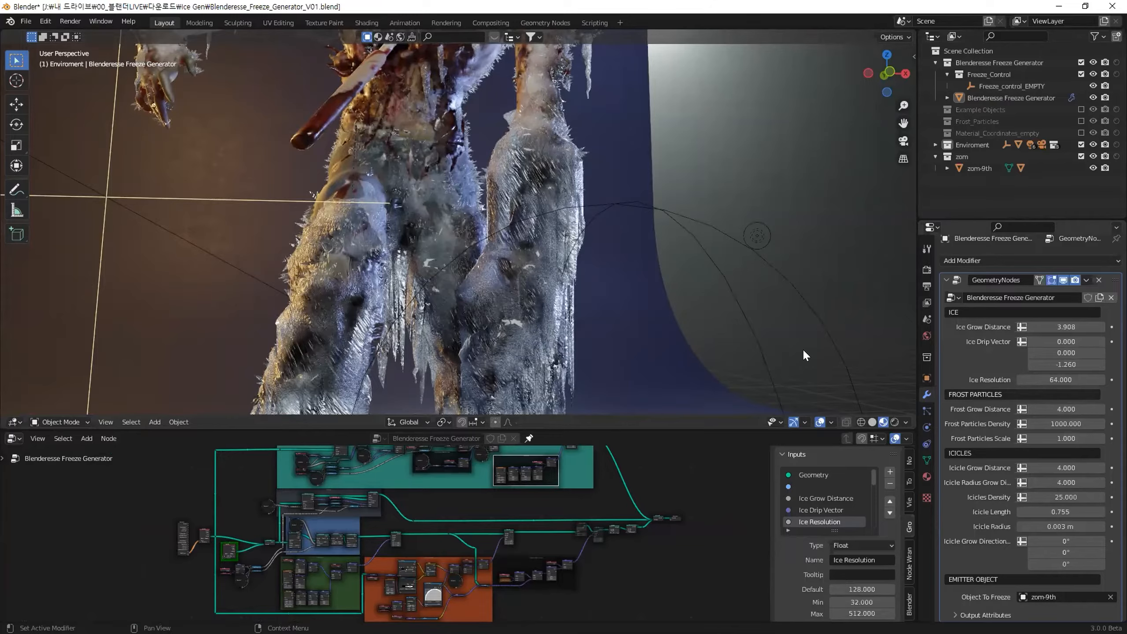
pyautogui.scroll(-5, 766, 302)
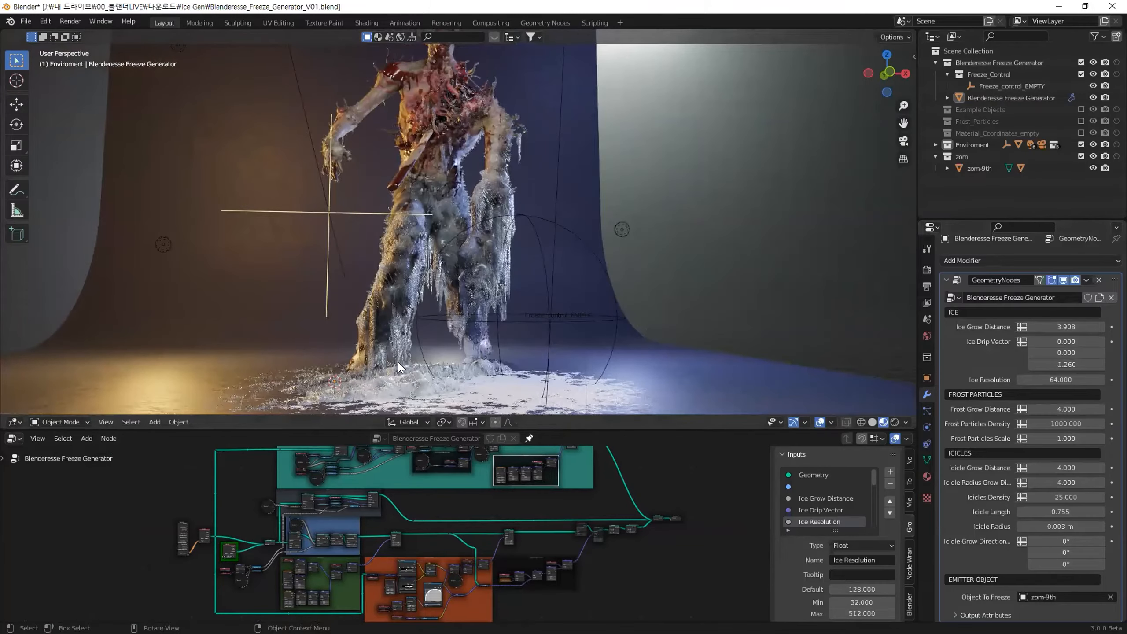
pyautogui.click(546, 285)
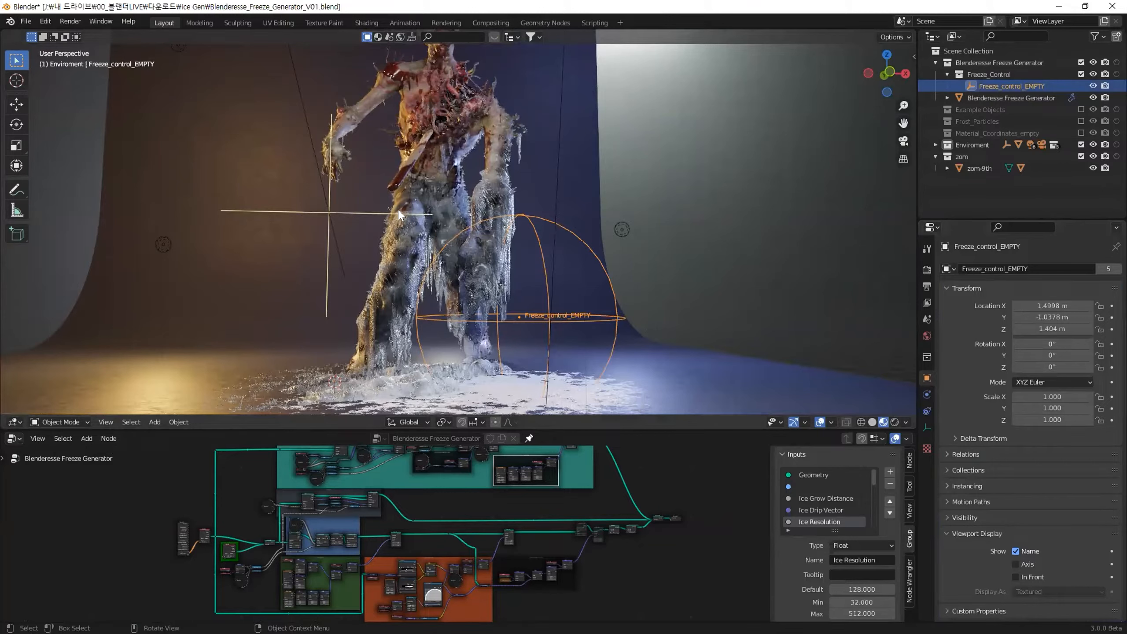
pyautogui.click(336, 213)
pyautogui.moveTo(359, 203); pyautogui.dragTo(302, 227)
pyautogui.click(323, 214)
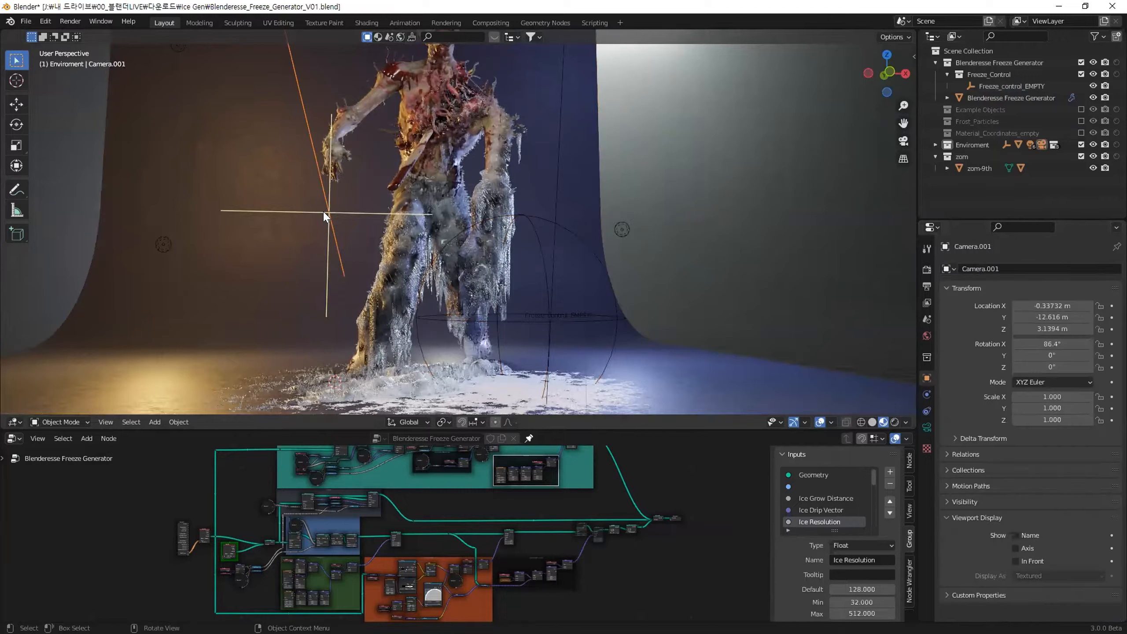
pyautogui.press('g')
pyautogui.rightClick(259, 191)
# Exclude the camera collection inside the Enviroment collection from the view layer
pyautogui.click(935, 145)
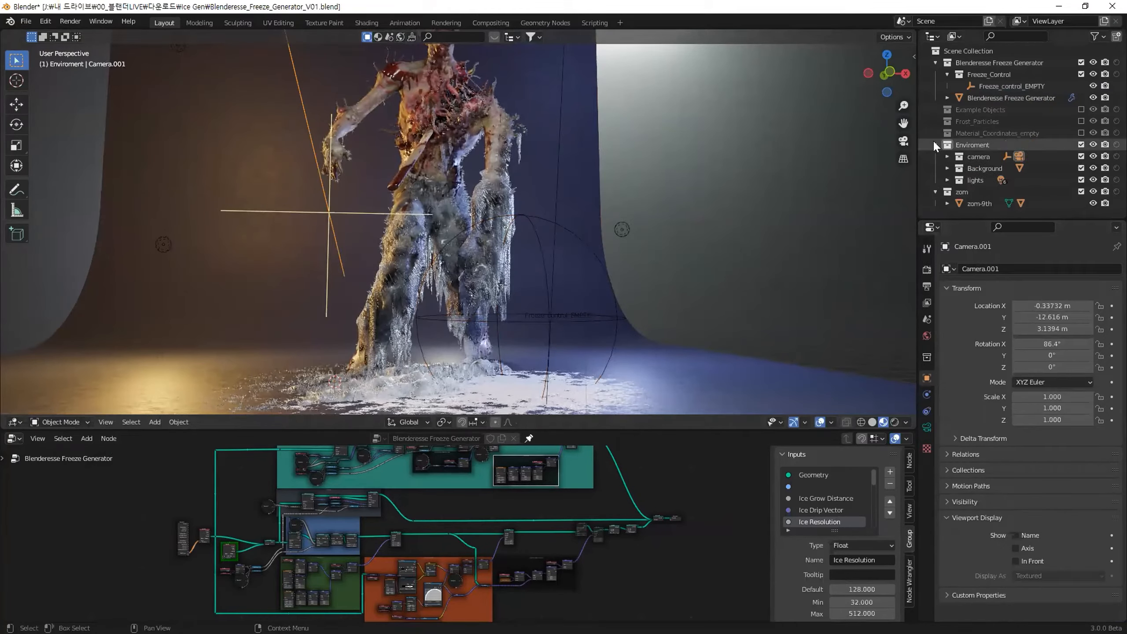
pyautogui.click(941, 153)
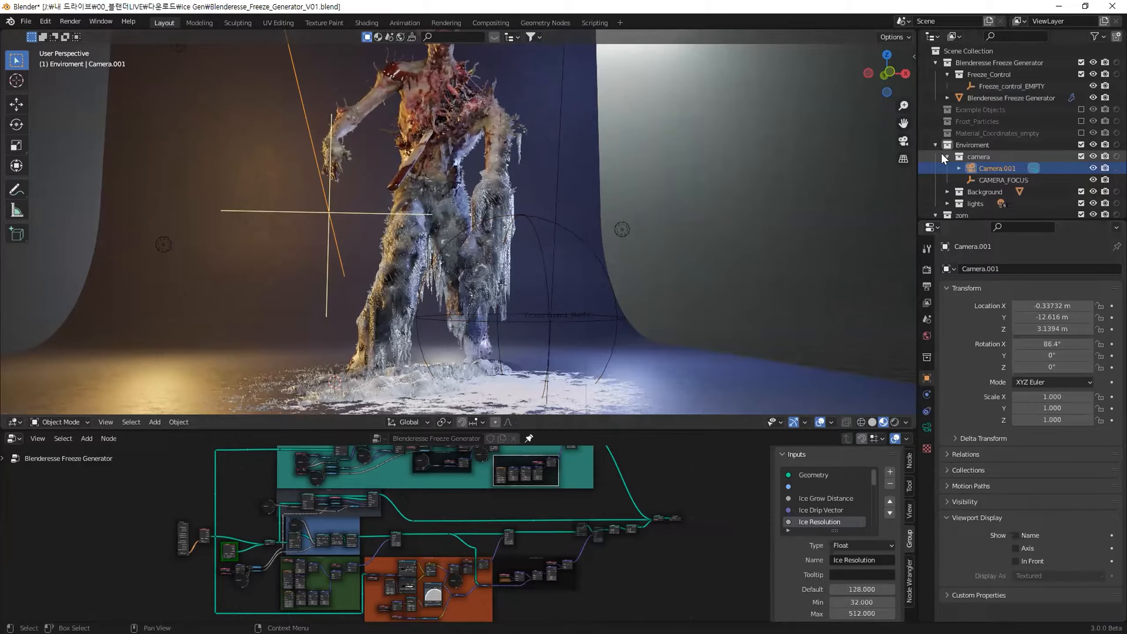
pyautogui.click(941, 153)
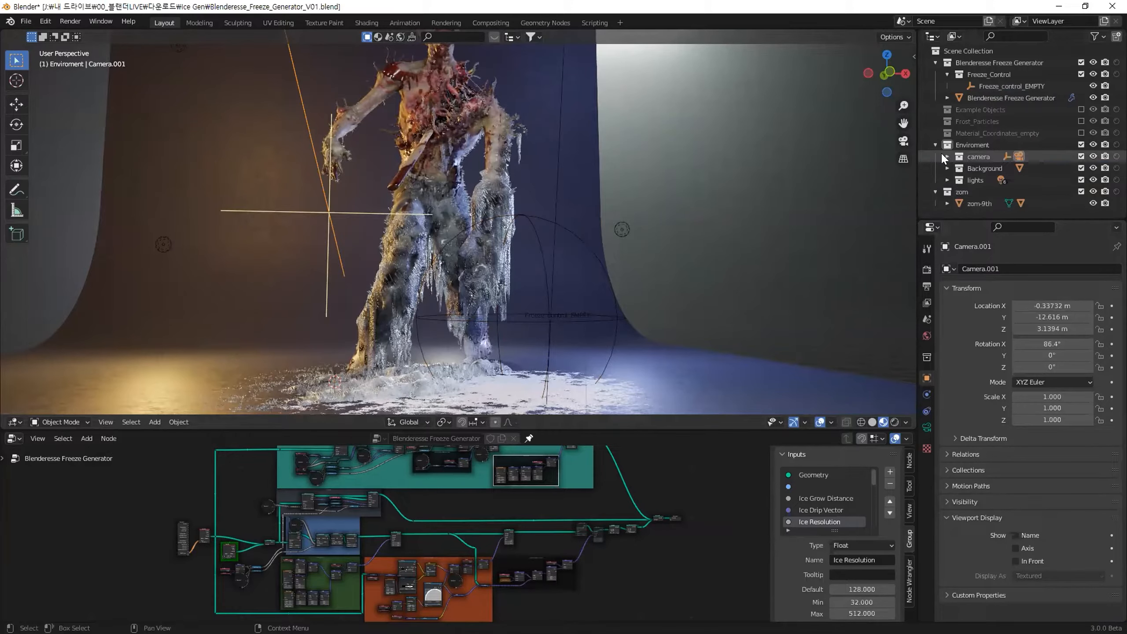
pyautogui.click(1081, 155)
# Set the Blenderesse Freeze Generator's Frost Particles Density to 3000 and inspect the frost on the zombie's legs
pyautogui.moveTo(685, 235); pyautogui.dragTo(654, 239, button='middle')
pyautogui.click(534, 248)
pyautogui.scroll(4, 535, 249)
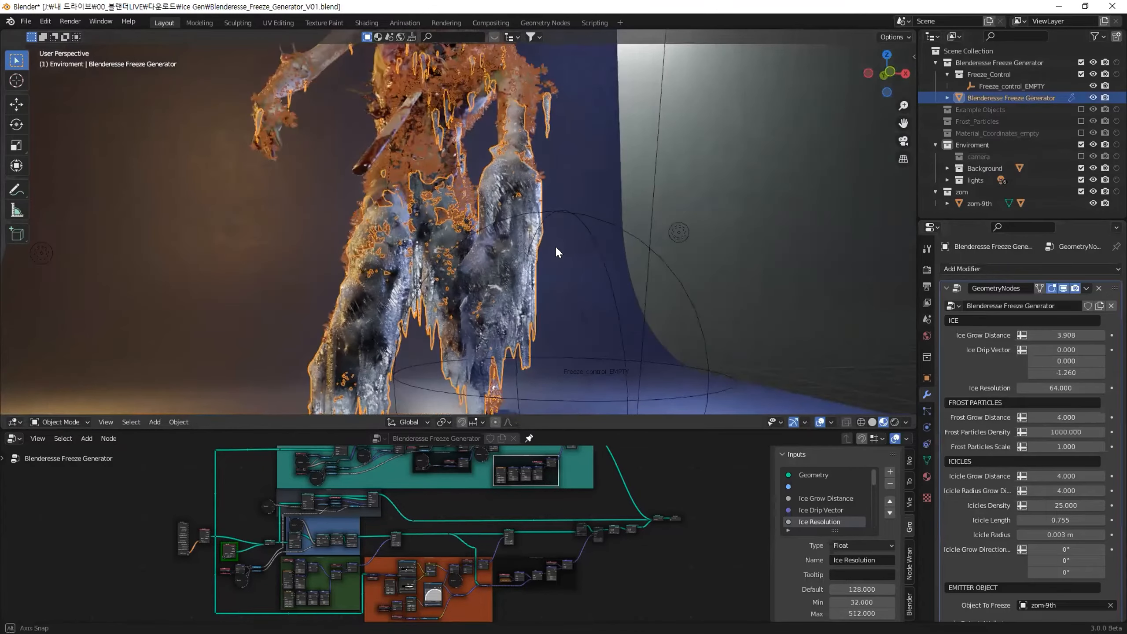
pyautogui.click(729, 227)
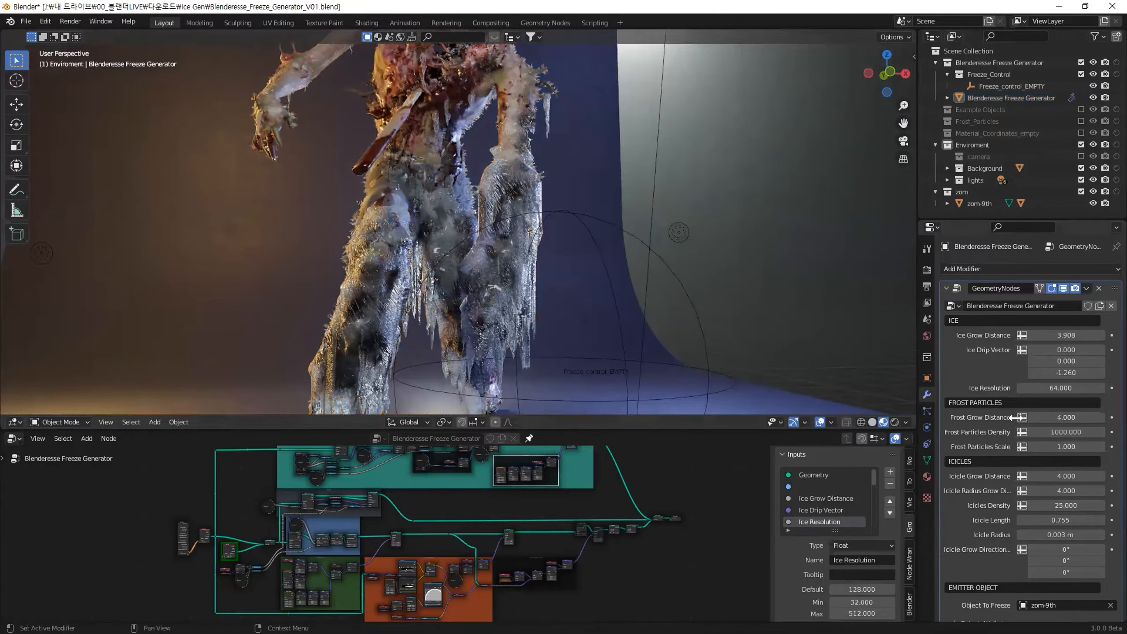
pyautogui.click(1052, 430)
pyautogui.write('3000')
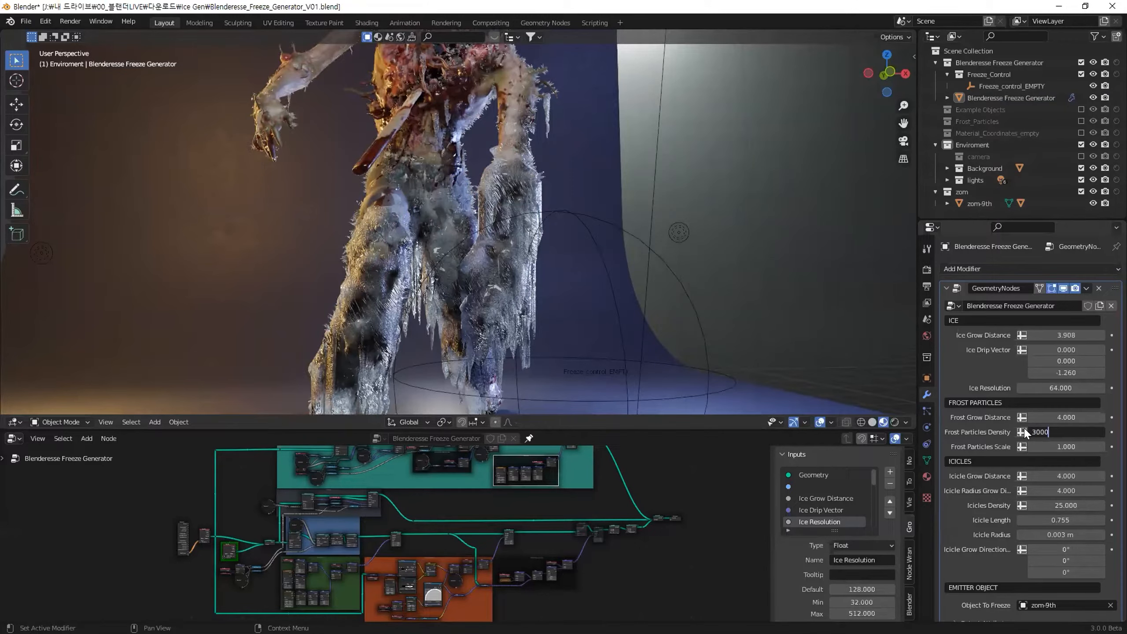
pyautogui.press('Return')
pyautogui.scroll(2, 350, 251)
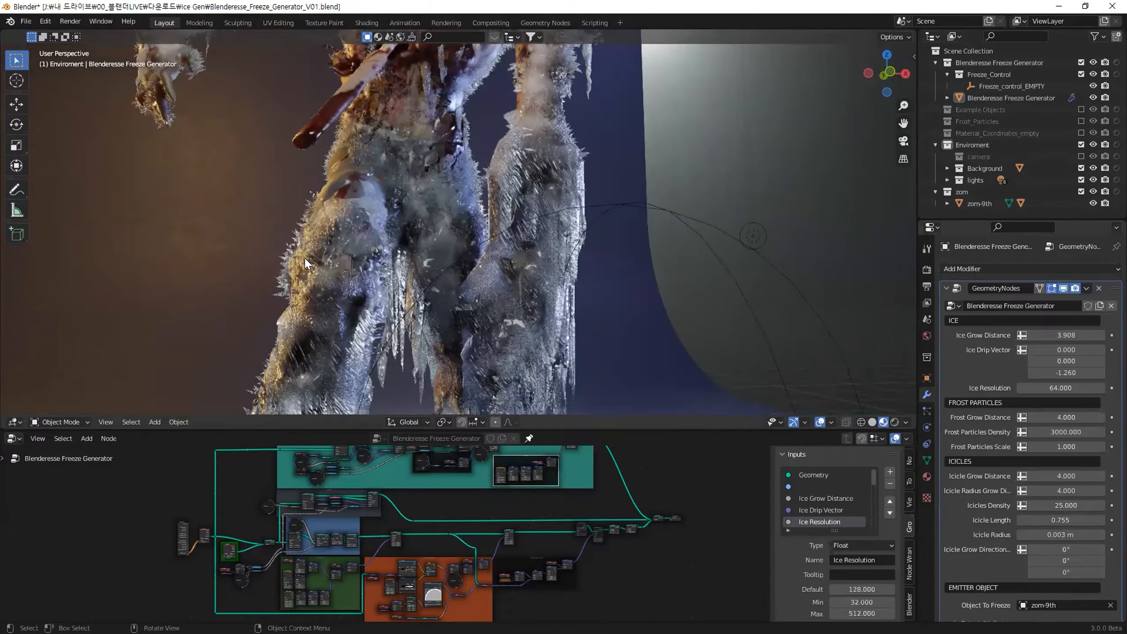
pyautogui.scroll(-3, 367, 220)
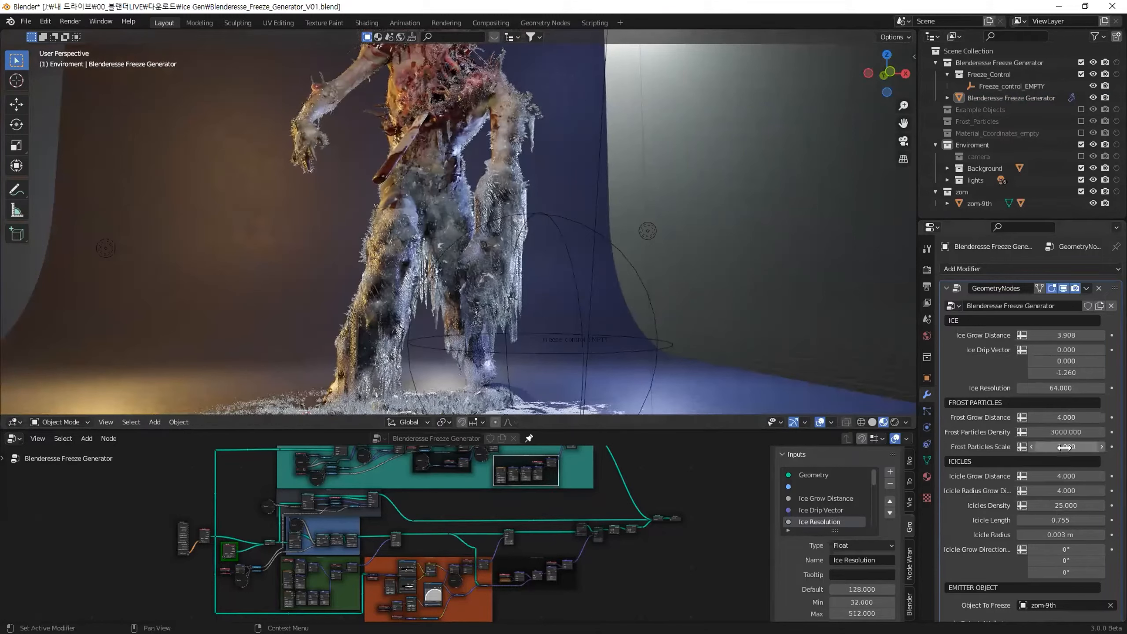
# Raise the Frost Particles Scale to 1.760
pyautogui.moveTo(1055, 444); pyautogui.dragTo(1005, 444)
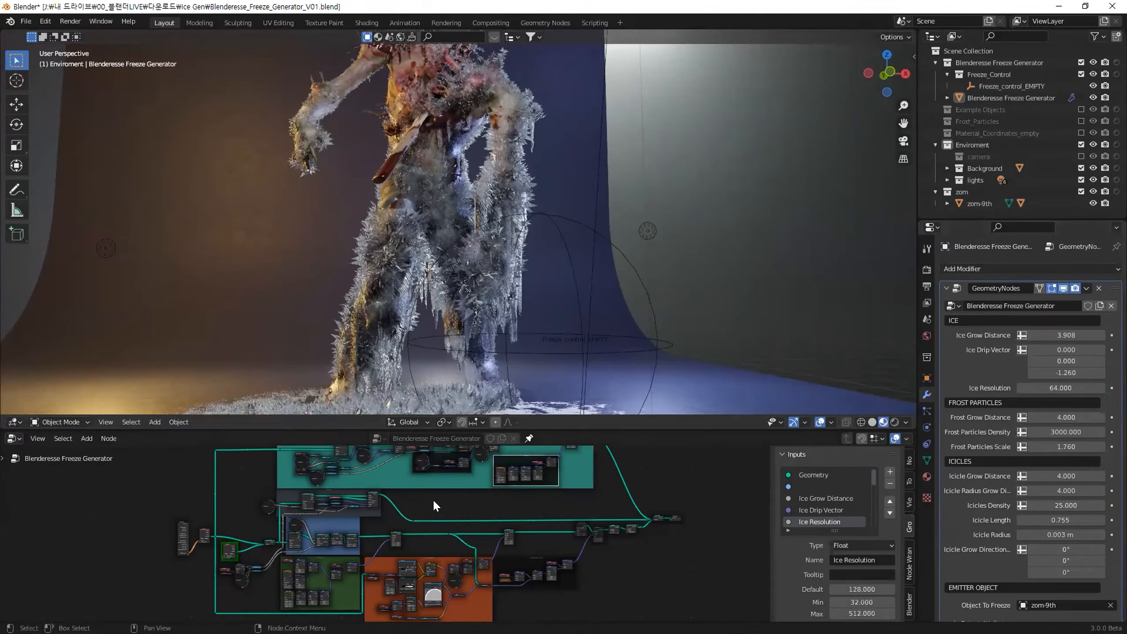
pyautogui.scroll(3, 391, 500)
pyautogui.scroll(-4, 504, 489)
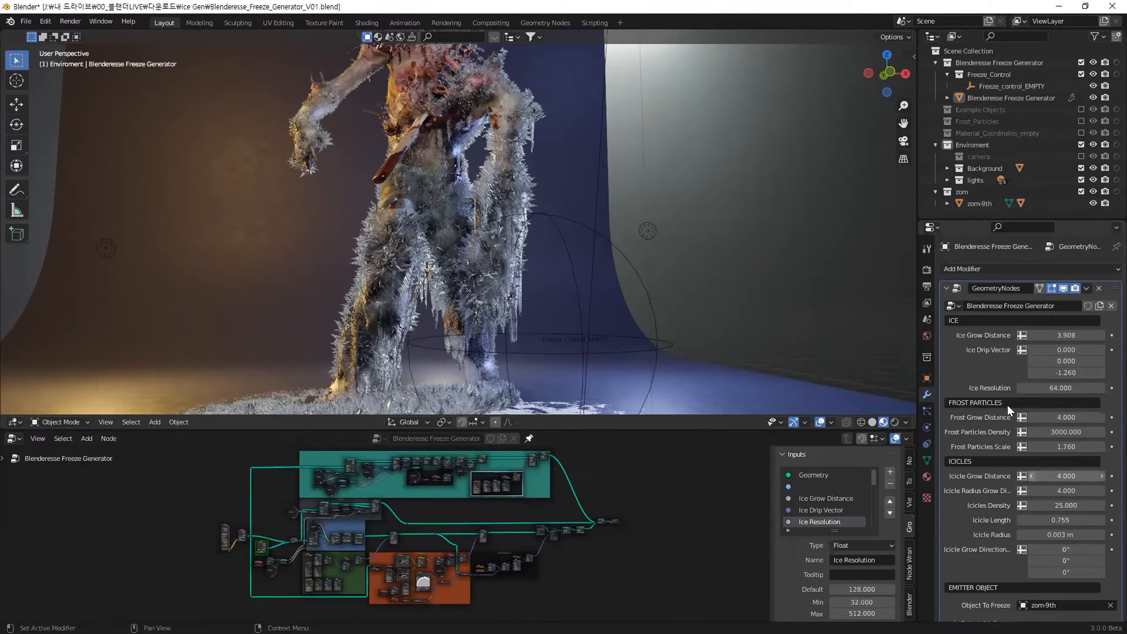
# Reset the Frost Particles Scale to 1 and the Frost Particles Density to 1000
pyautogui.click(1065, 448)
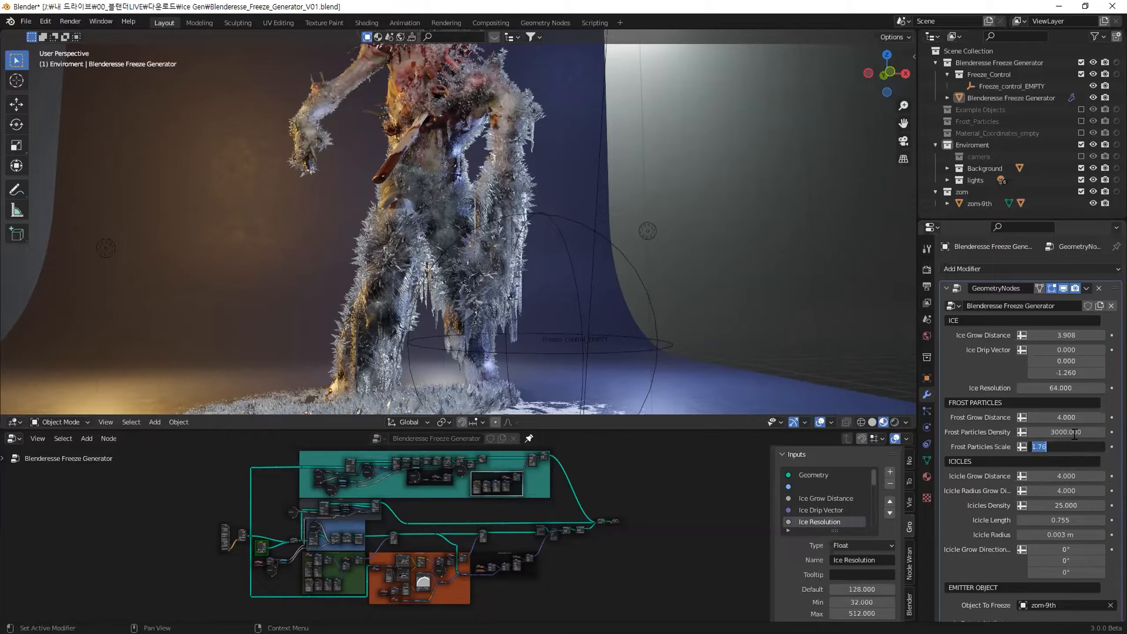
pyautogui.write('1')
pyautogui.press('Return')
pyautogui.click(1062, 427)
pyautogui.write('1000')
pyautogui.press('Return')
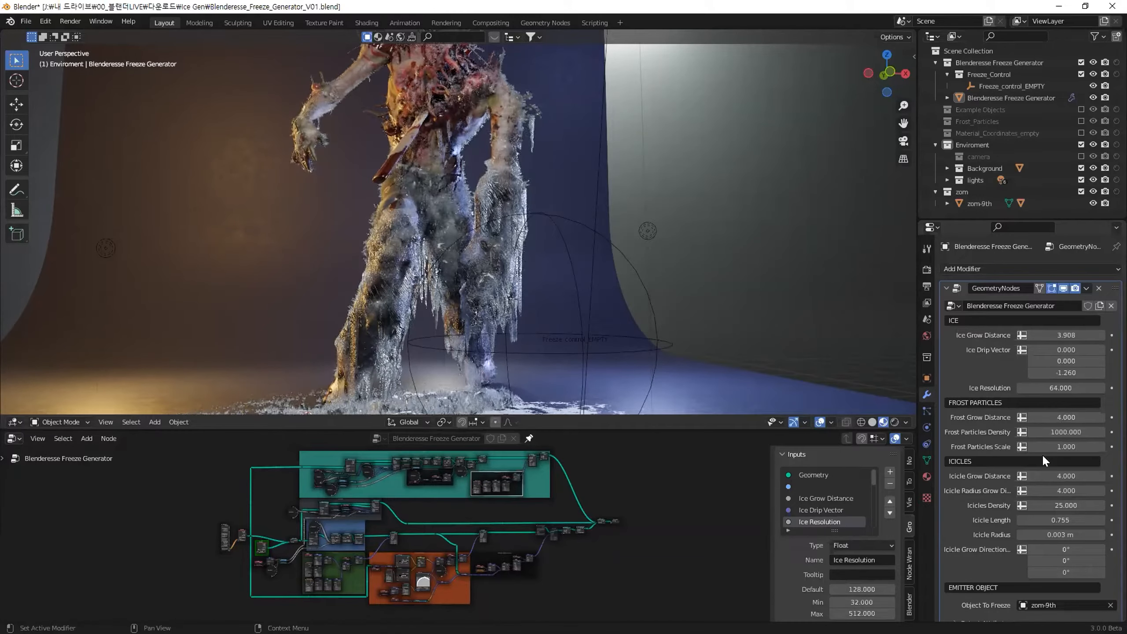
# Widen the Properties editor so the modifier's icicle input names can be read in full
pyautogui.scroll(-1, 999, 475)
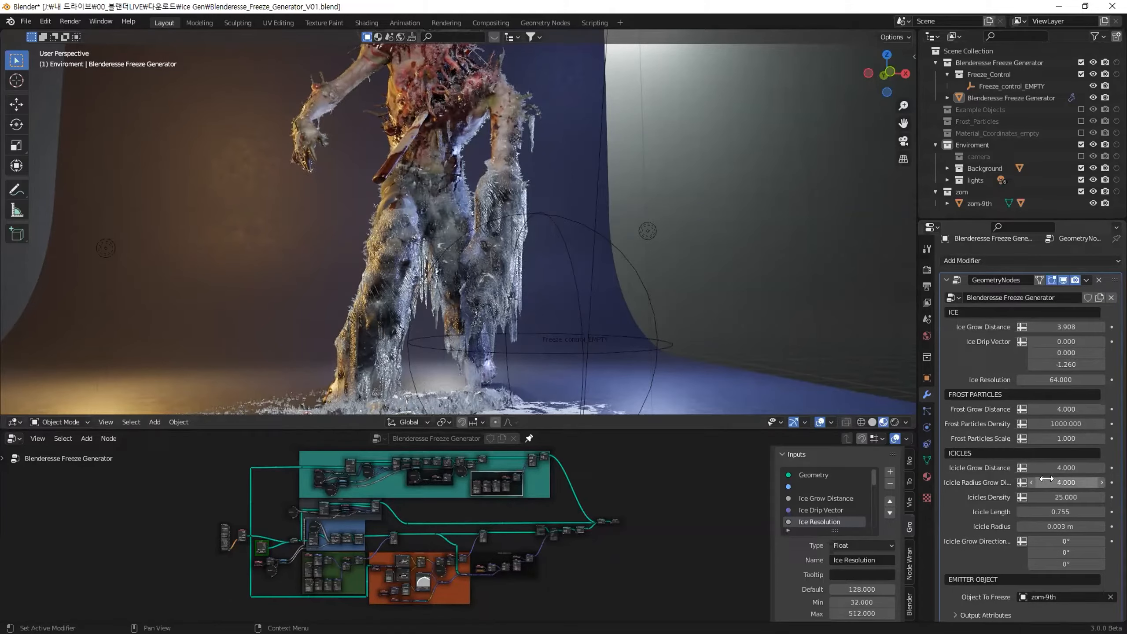
pyautogui.click(927, 496)
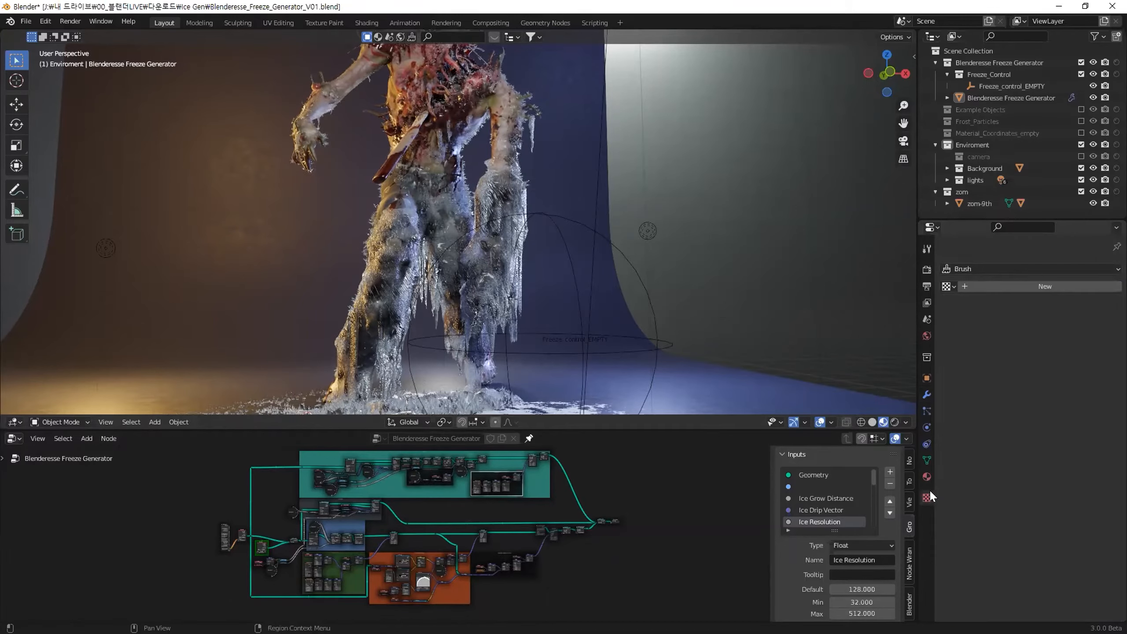
pyautogui.click(927, 395)
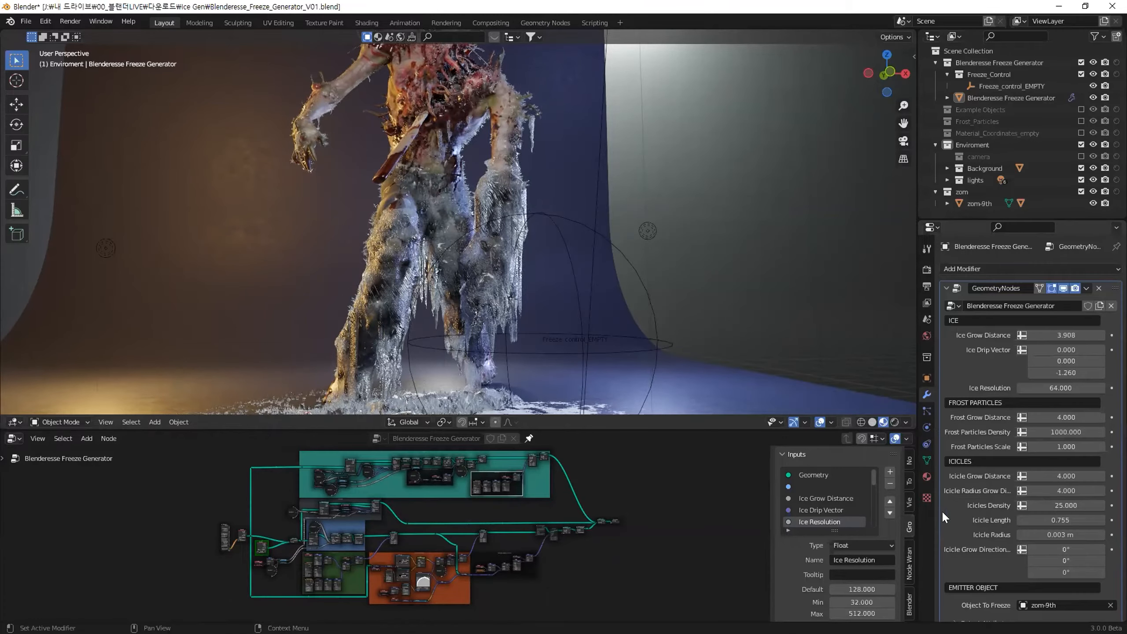
pyautogui.moveTo(934, 515); pyautogui.dragTo(863, 531)
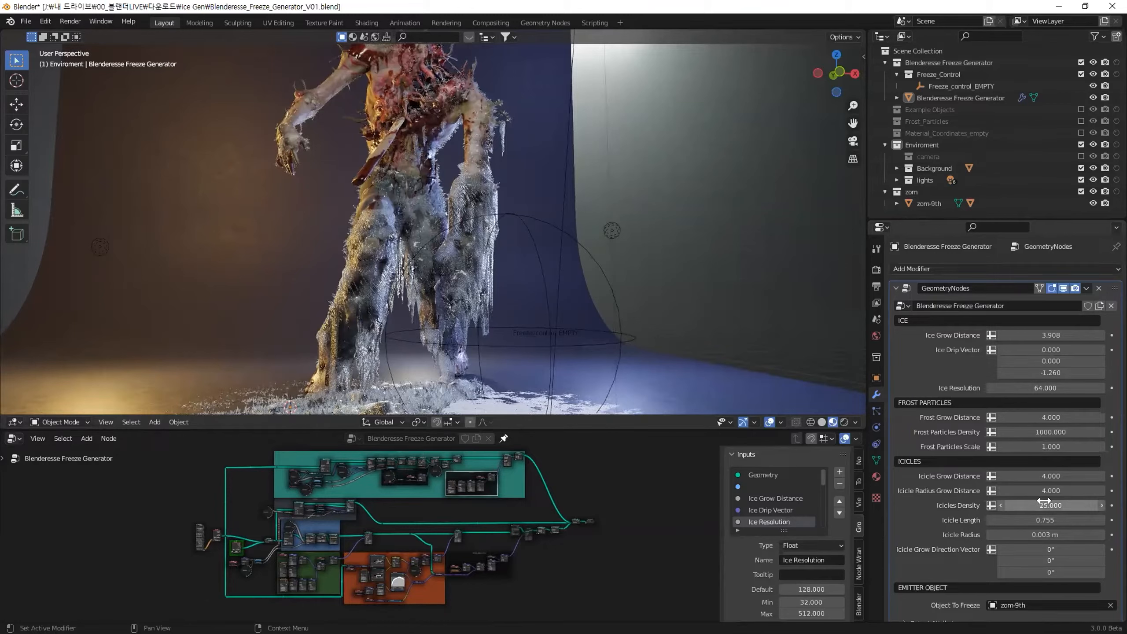
pyautogui.scroll(-1, 1021, 535)
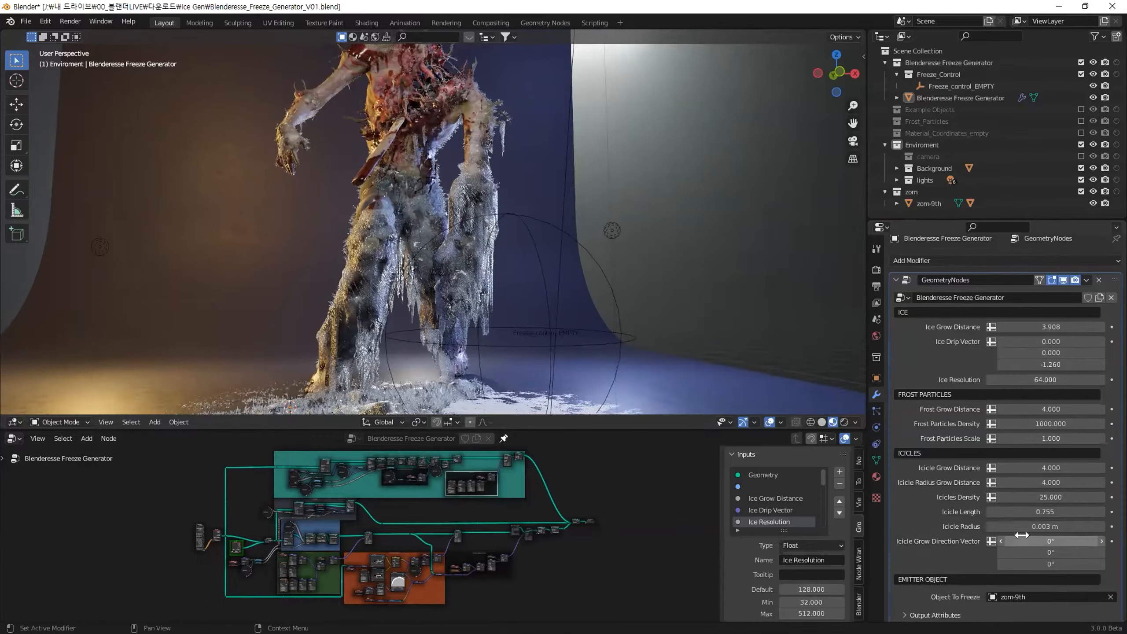
# Try different angles in the Icicle Grow Direction Vector, inspect the icicles, and reset the vector to 0°
pyautogui.moveTo(699, 319); pyautogui.dragTo(494, 229, button='middle')
pyautogui.moveTo(1045, 540); pyautogui.dragTo(1074, 541)
pyautogui.moveTo(1048, 553); pyautogui.dragTo(1056, 552)
pyautogui.moveTo(1048, 565)
pyautogui.mouseDown()
pyautogui.moveTo(1059, 564)
pyautogui.moveTo(1048, 565)
pyautogui.mouseUp()
pyautogui.scroll(-2, 506, 245)
pyautogui.moveTo(493, 256); pyautogui.dragTo(620, 278, button='middle')
pyautogui.scroll(4, 500, 254)
pyautogui.press('BackSpace')
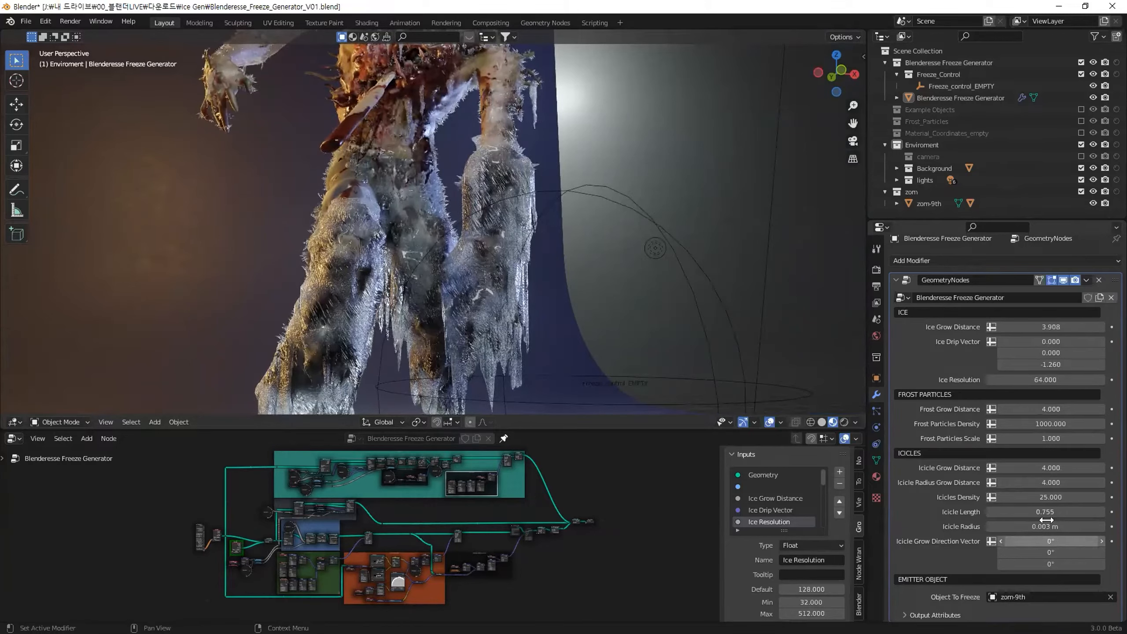
# Try an Icicle Length of 4.965, and settle on an Icicle Length of 1.000 and an Icicle Radius of 0.005 m
pyautogui.moveTo(1045, 511); pyautogui.dragTo(1052, 516)
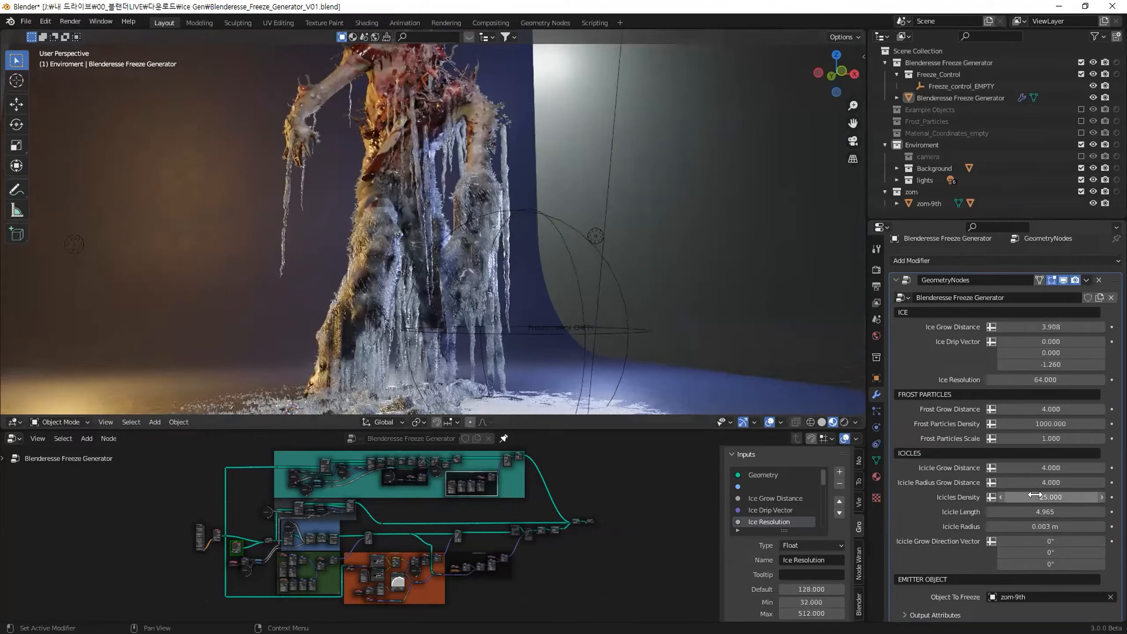
pyautogui.moveTo(1040, 526); pyautogui.dragTo(1016, 508)
pyautogui.click(961, 98)
# Move Freeze_control_EMPTY up beside the zombie, to about X 1.73, Y -0.64, Z 2.09 m, and inspect the frozen torso
pyautogui.hotkey('shift', 'z')
pyautogui.moveTo(444, 222); pyautogui.dragTo(405, 289, button='middle')
pyautogui.click(559, 302)
pyautogui.press('g')
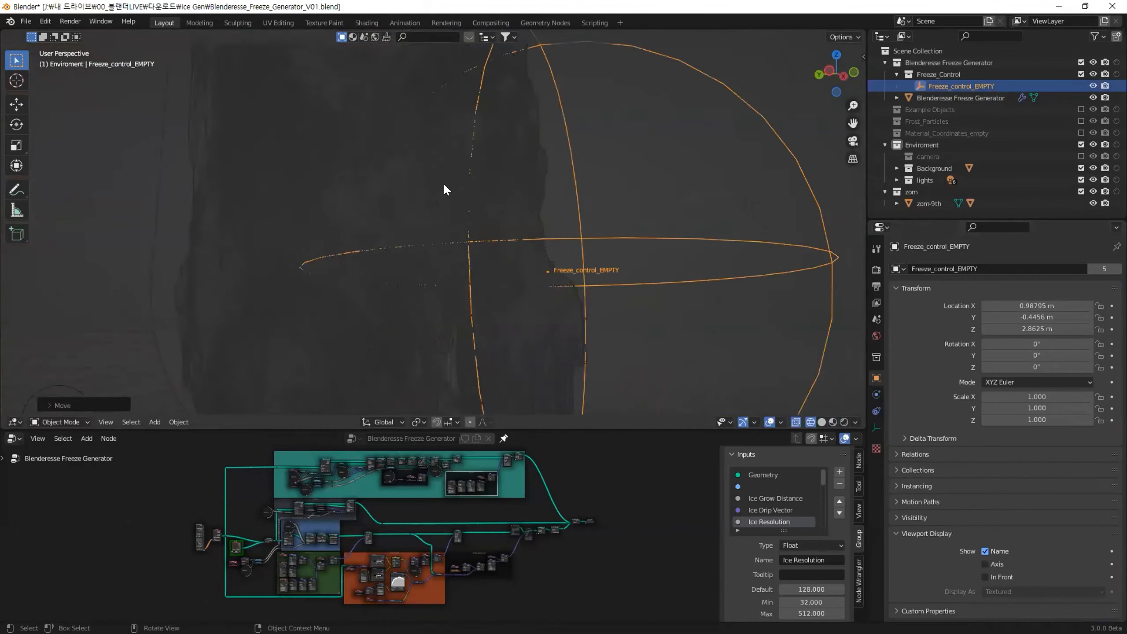
pyautogui.click(461, 220)
pyautogui.hotkey('shift', 'z')
pyautogui.scroll(-10, 465, 227)
pyautogui.press('g')
pyautogui.click(494, 218)
pyautogui.moveTo(493, 218); pyautogui.dragTo(409, 121, button='middle')
pyautogui.scroll(4, 409, 207)
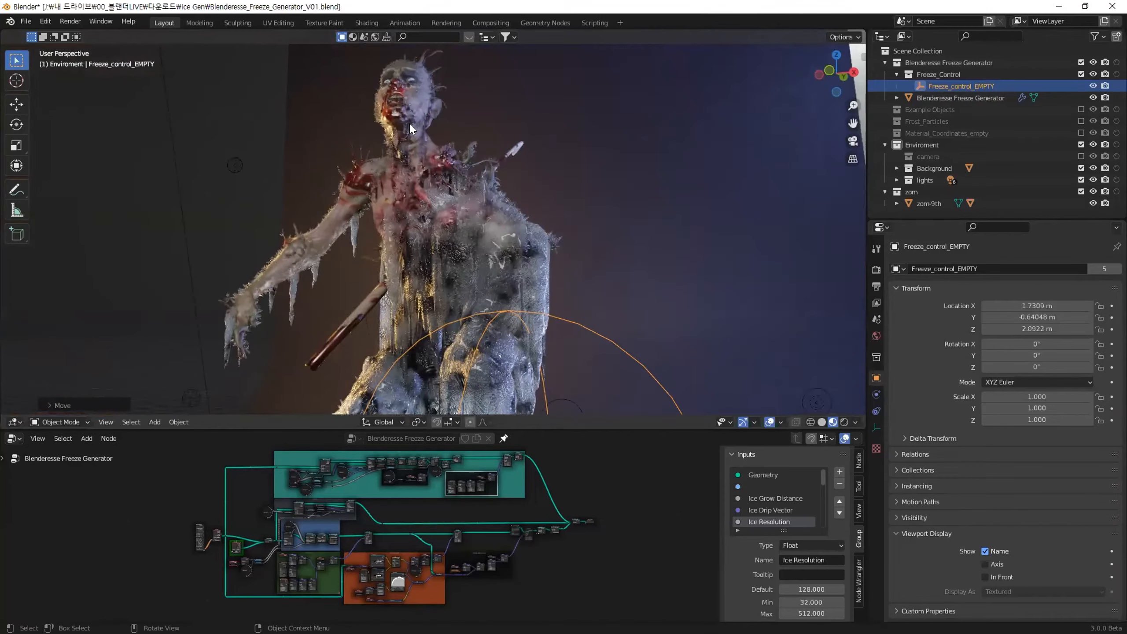
# Select the zom-9th zombie mesh and frame its frozen torso and arm in the viewport
pyautogui.click(386, 142)
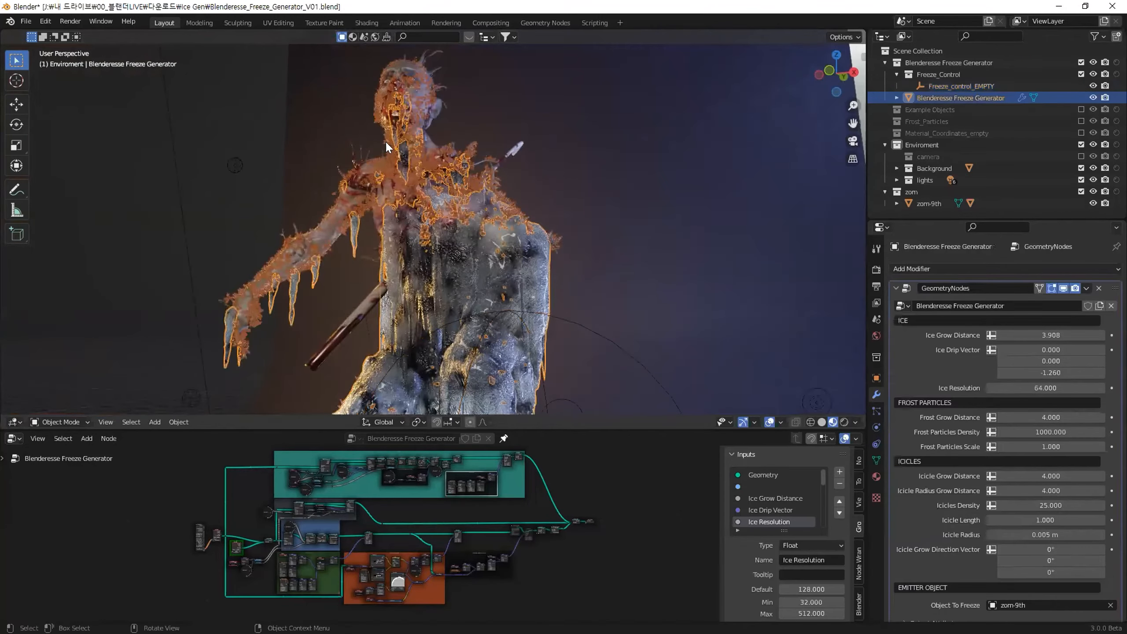
pyautogui.click(424, 141)
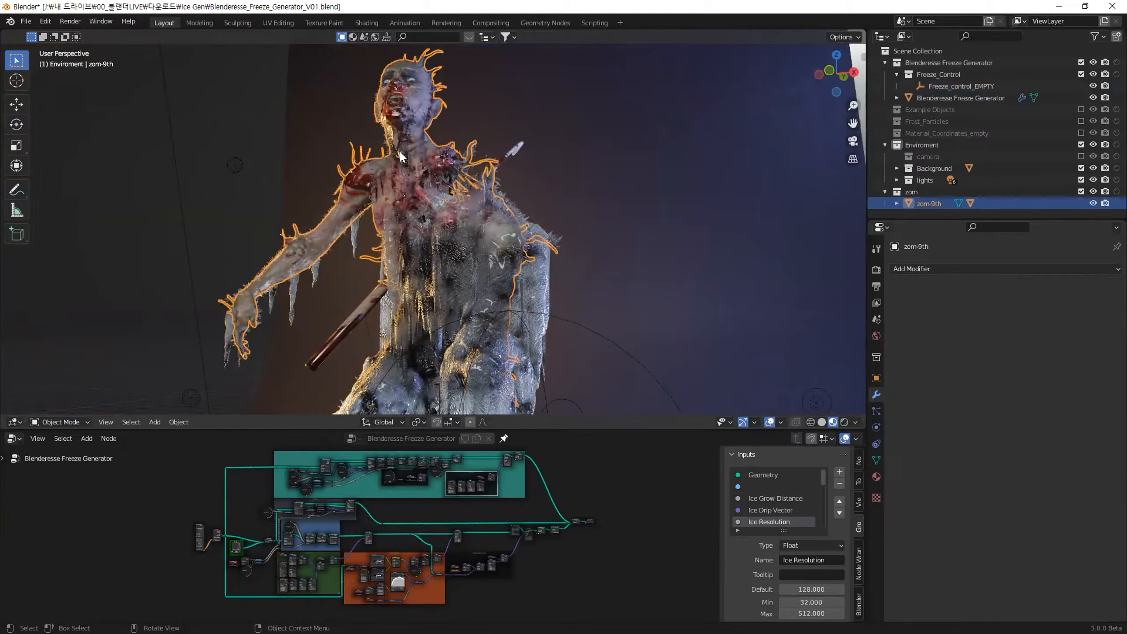
pyautogui.moveTo(350, 212); pyautogui.dragTo(431, 236, button='middle')
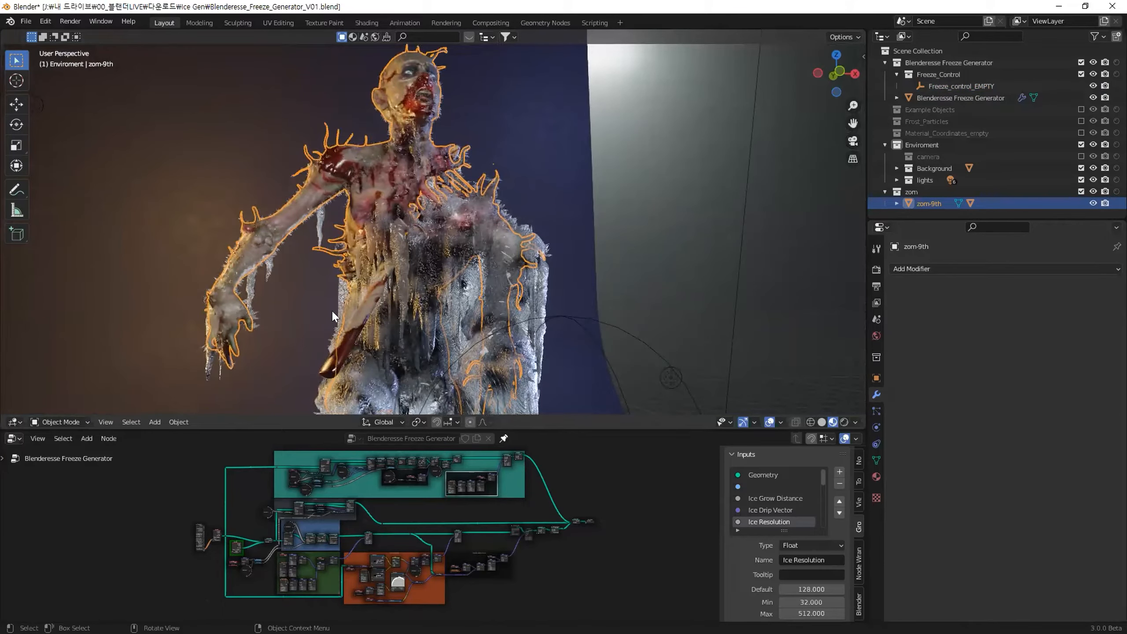
pyautogui.keyDown('shift'); pyautogui.moveTo(448, 314); pyautogui.dragTo(462, 231, button='middle'); pyautogui.keyUp('shift')
pyautogui.click(14, 422)
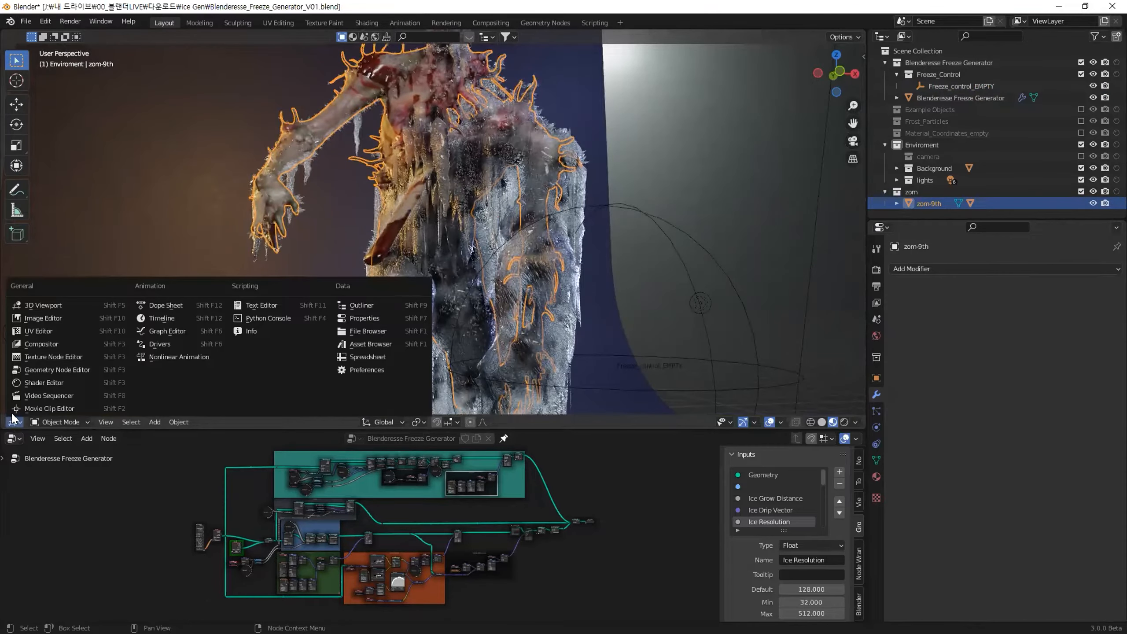
pyautogui.click(33, 383)
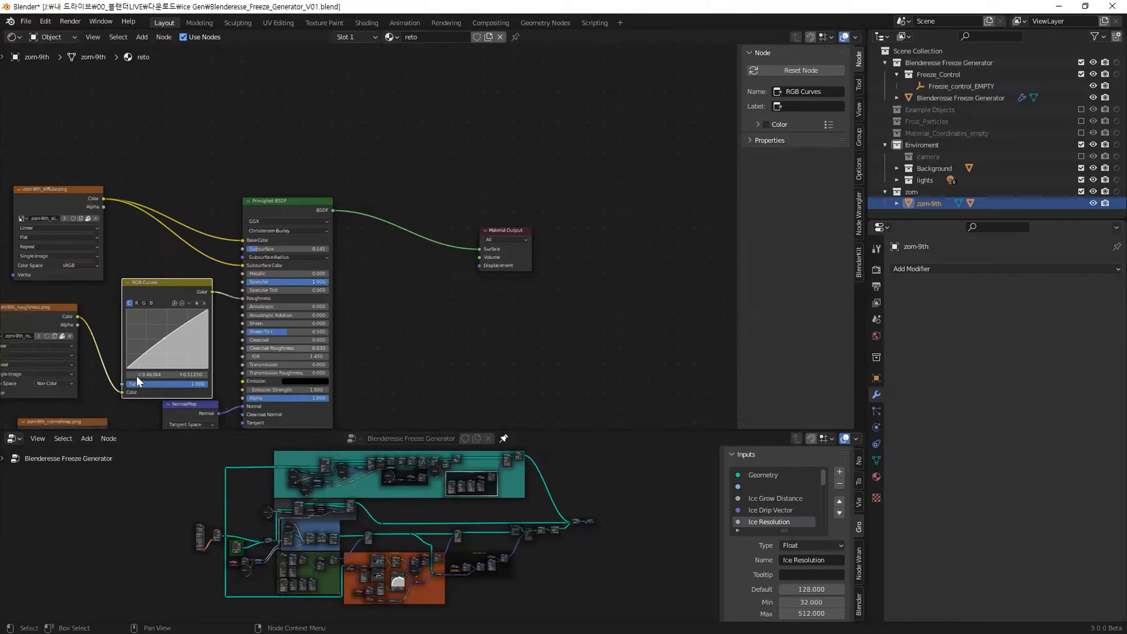
pyautogui.click(15, 438)
pyautogui.click(21, 473)
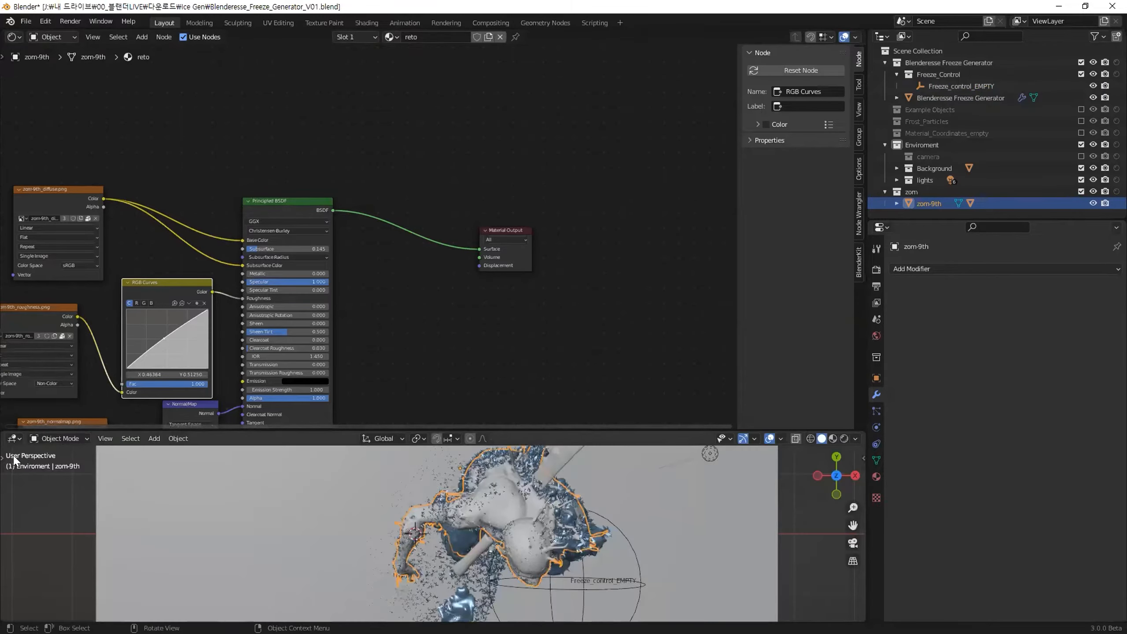
pyautogui.click(13, 438)
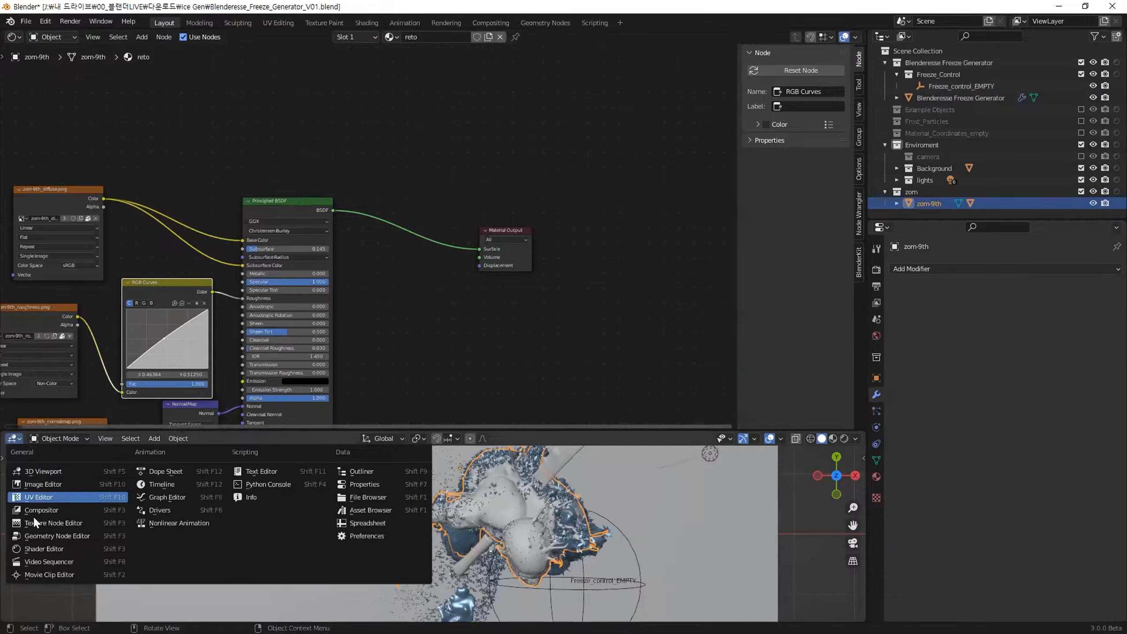
pyautogui.click(30, 537)
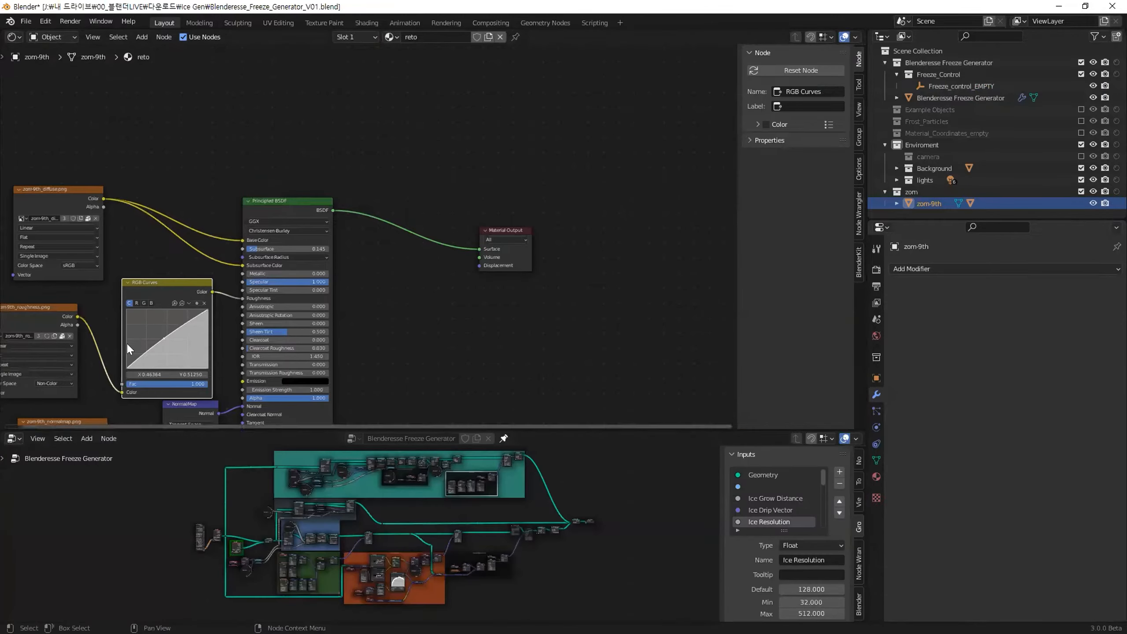
pyautogui.click(13, 38)
pyautogui.click(33, 71)
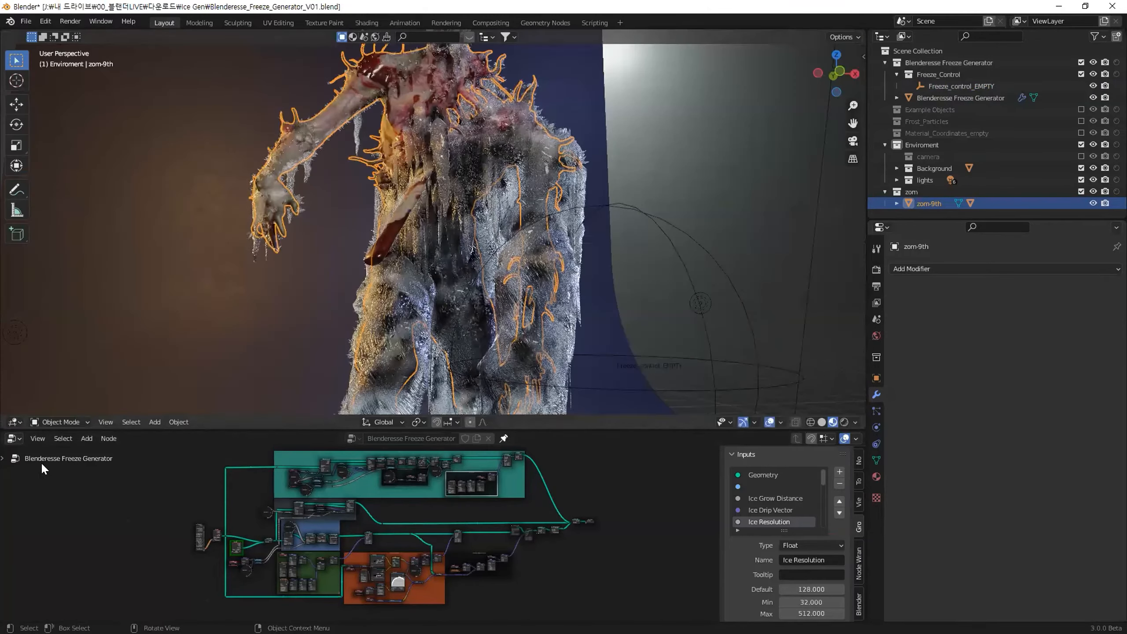
# Replace the geometry node editor with the Shader Editor and bring zom-9th's reto material nodes into view
pyautogui.click(13, 438)
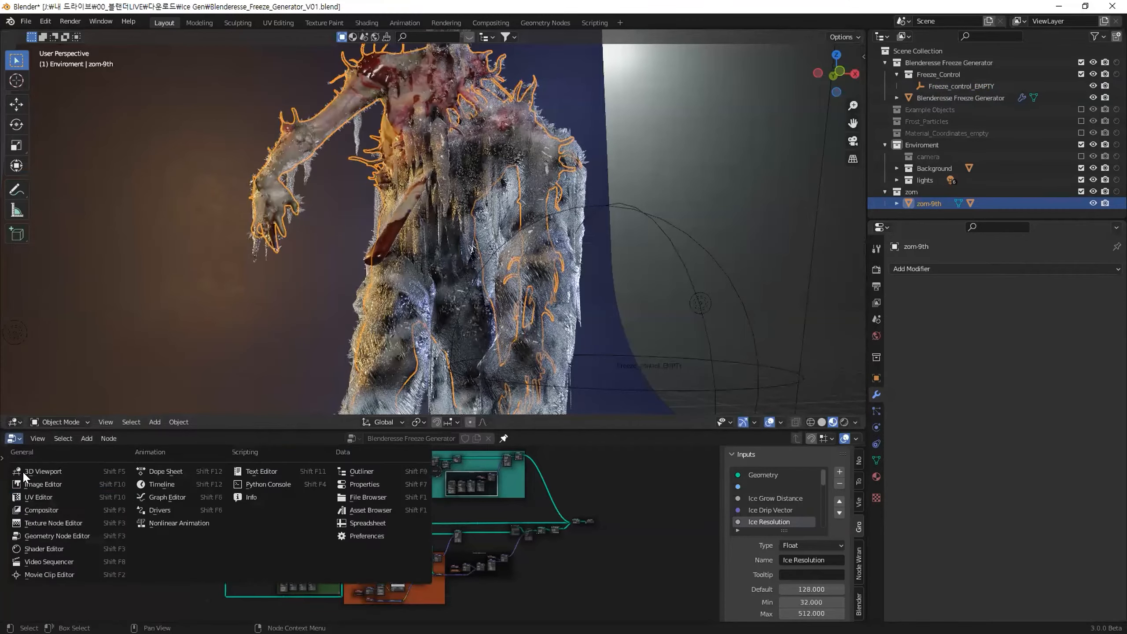
pyautogui.click(40, 548)
pyautogui.scroll(3, 367, 539)
pyautogui.moveTo(315, 529); pyautogui.dragTo(502, 558, button='middle')
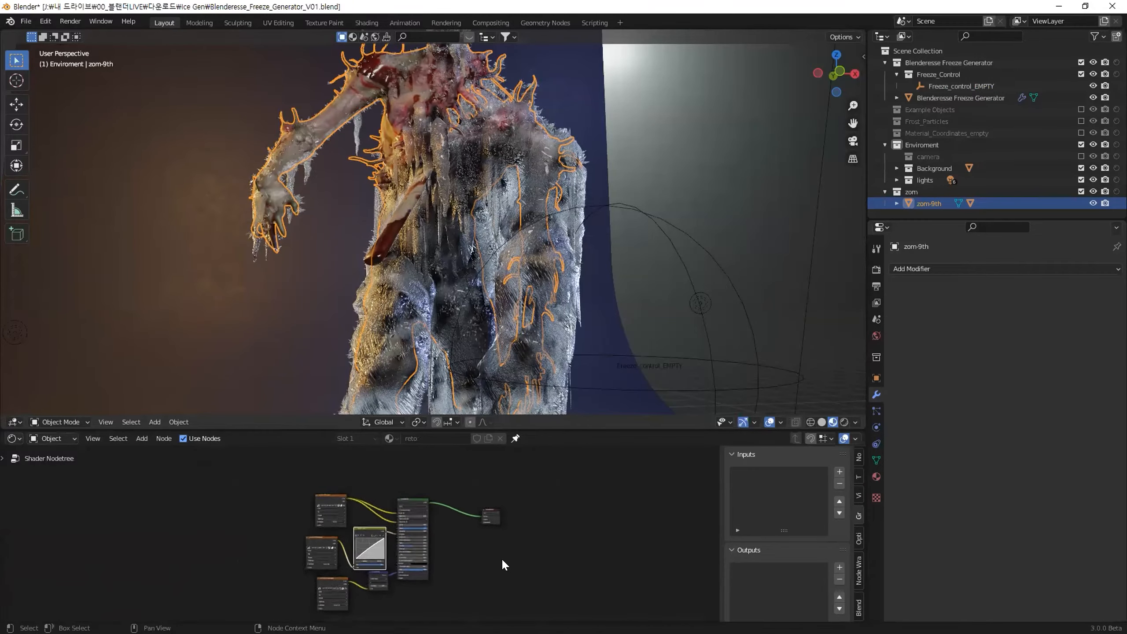
pyautogui.scroll(3, 502, 558)
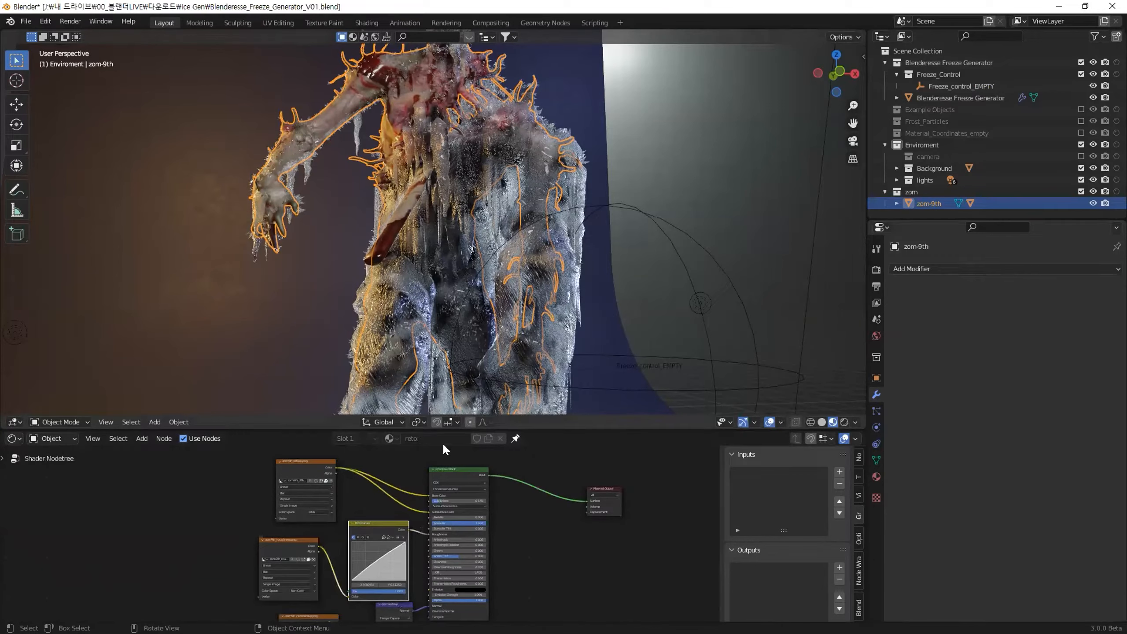
# Move the Material Output node farther from the Principled BSDF and look through the node groups that can be added
pyautogui.moveTo(609, 546); pyautogui.dragTo(465, 556, button='middle')
pyautogui.click(472, 498)
pyautogui.moveTo(472, 498); pyautogui.dragTo(594, 507)
pyautogui.hotkey('shift', 'a')
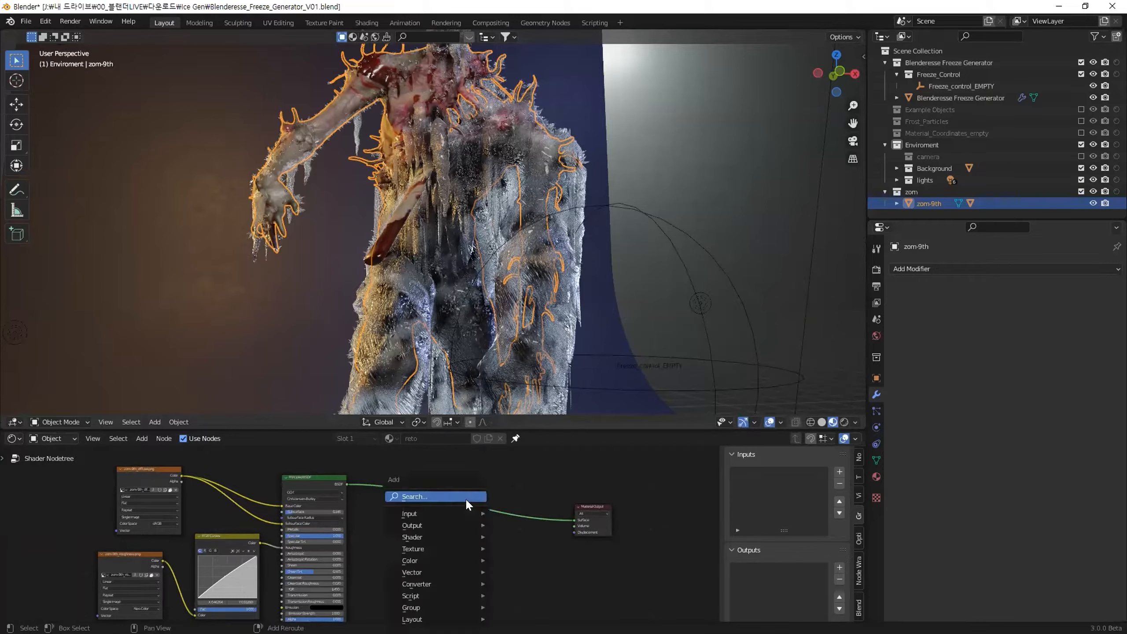
pyautogui.moveTo(442, 606)
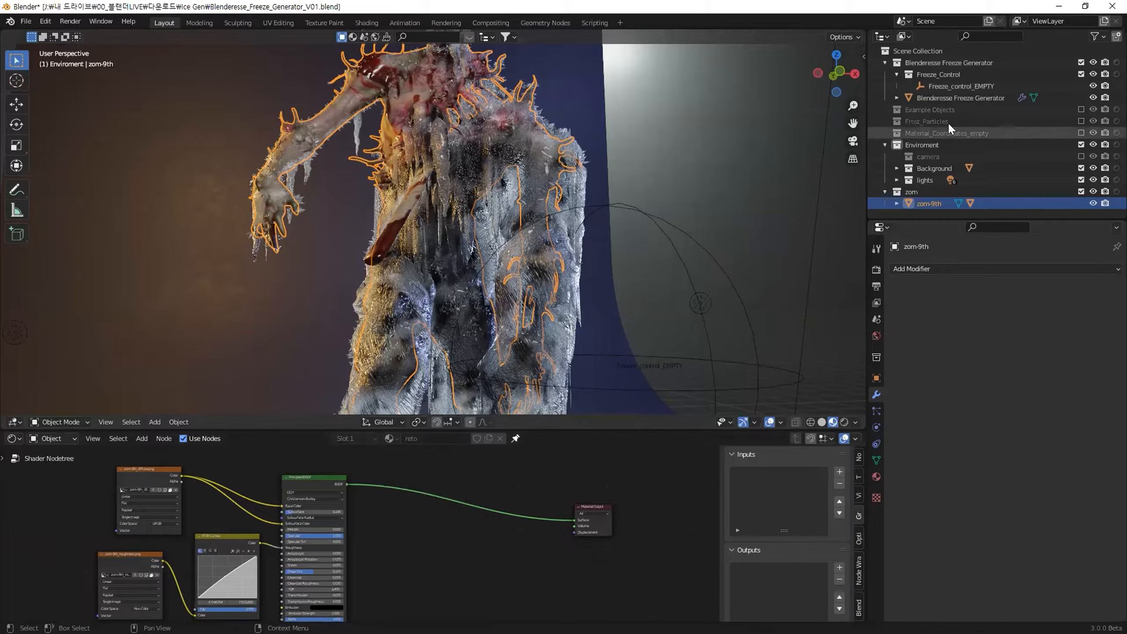
# Enable the Example Objects collection and select the Suzanne monkey head in front of the zombie
pyautogui.click(968, 121)
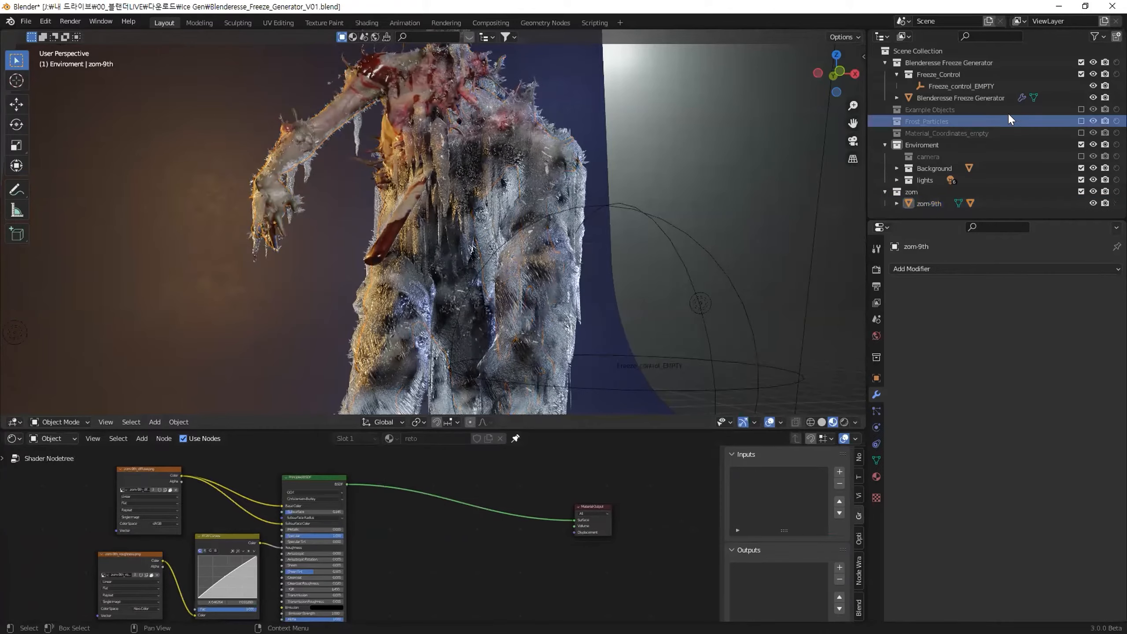
pyautogui.click(1081, 108)
pyautogui.click(293, 136)
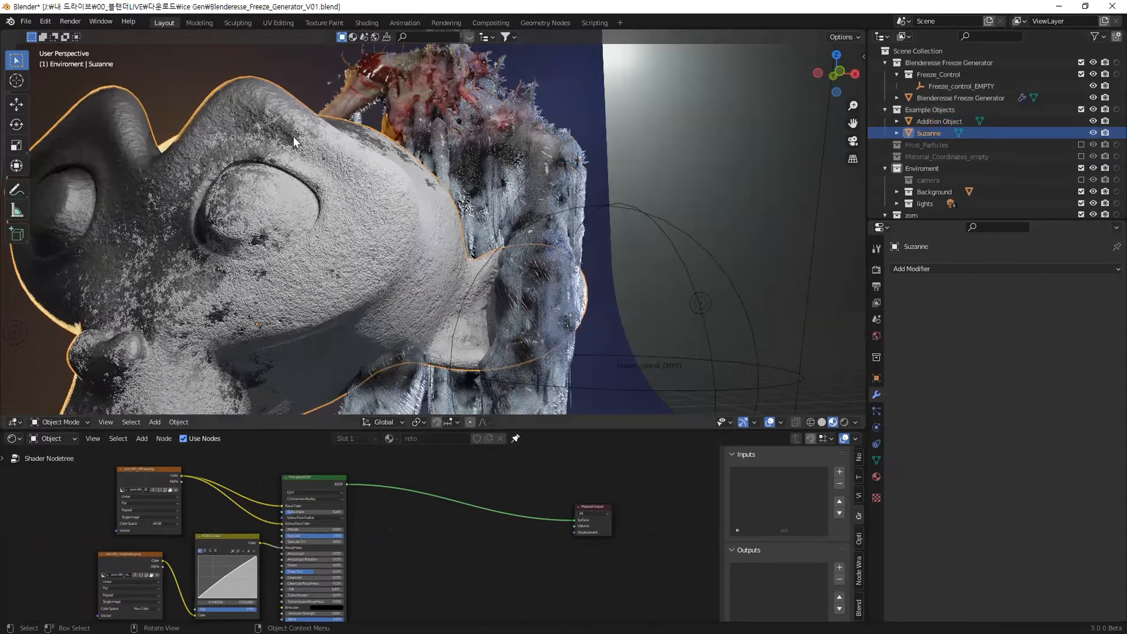
pyautogui.keyDown('shift'); pyautogui.moveTo(259, 295); pyautogui.dragTo(396, 152, button='middle'); pyautogui.keyUp('shift')
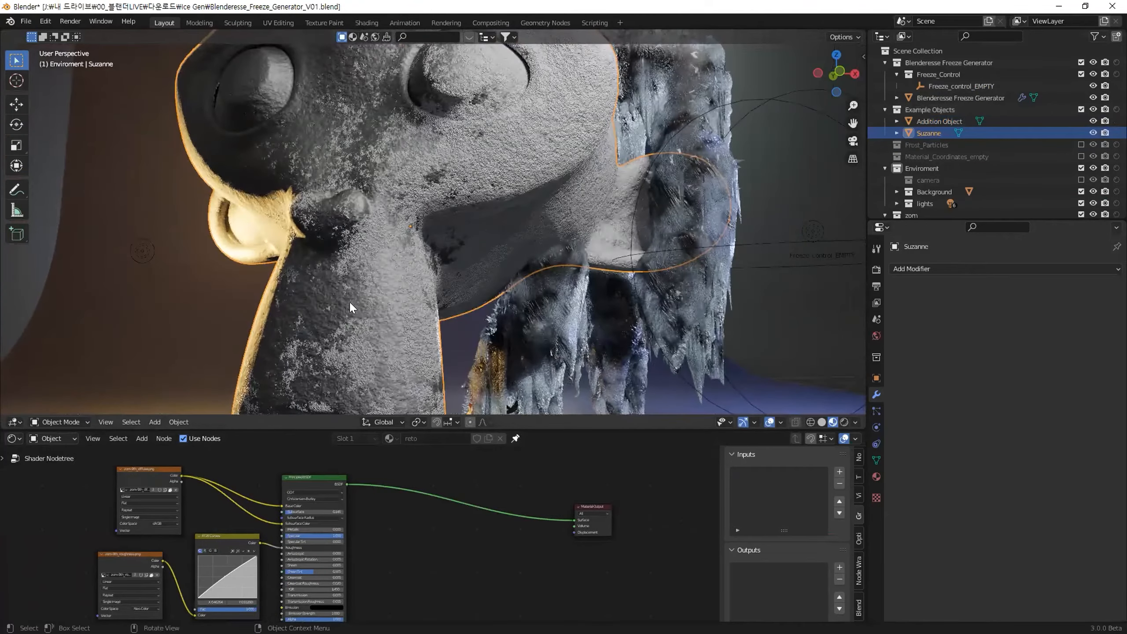
pyautogui.click(414, 192)
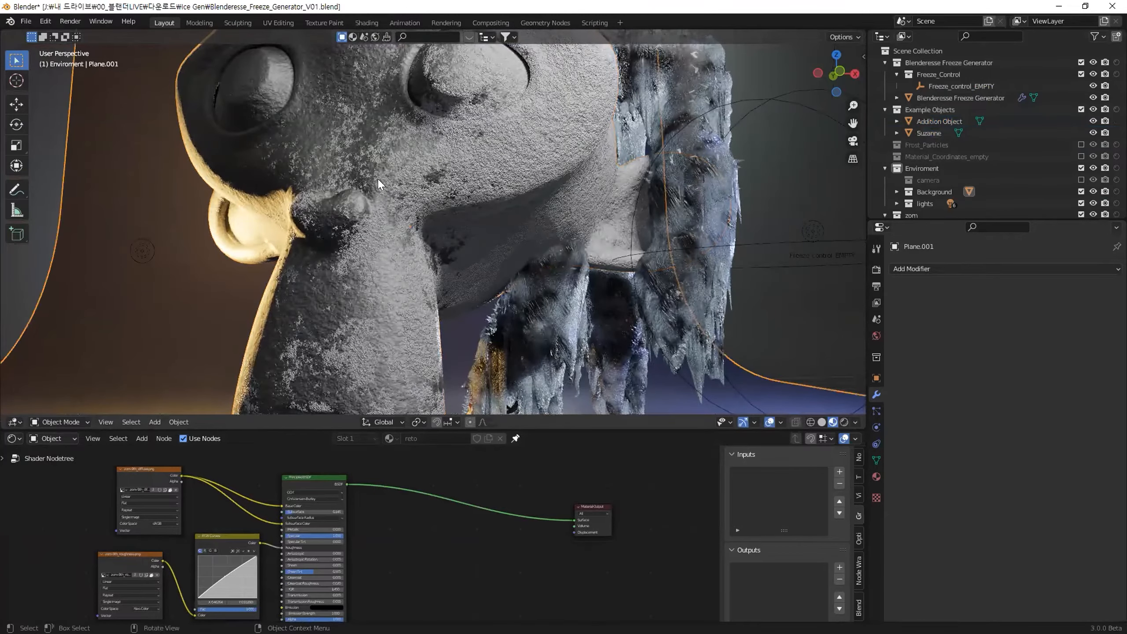
pyautogui.click(384, 206)
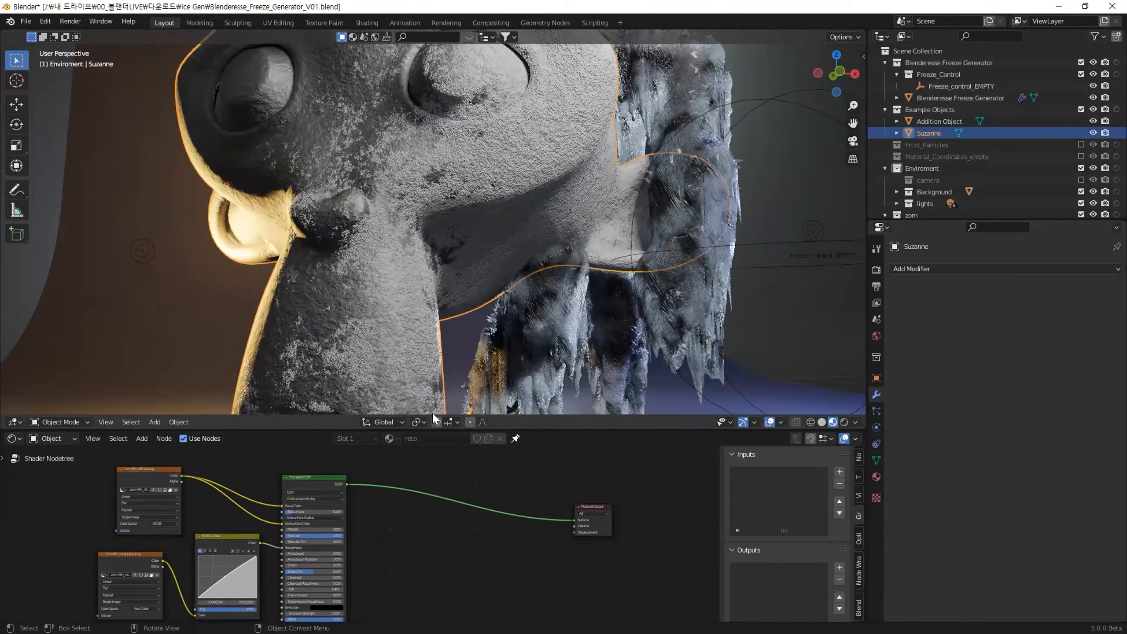
# Unpin the Shader Editor and reposition the FROZEN group node between Suzanne's Principled BSDF and Material Output
pyautogui.click(515, 438)
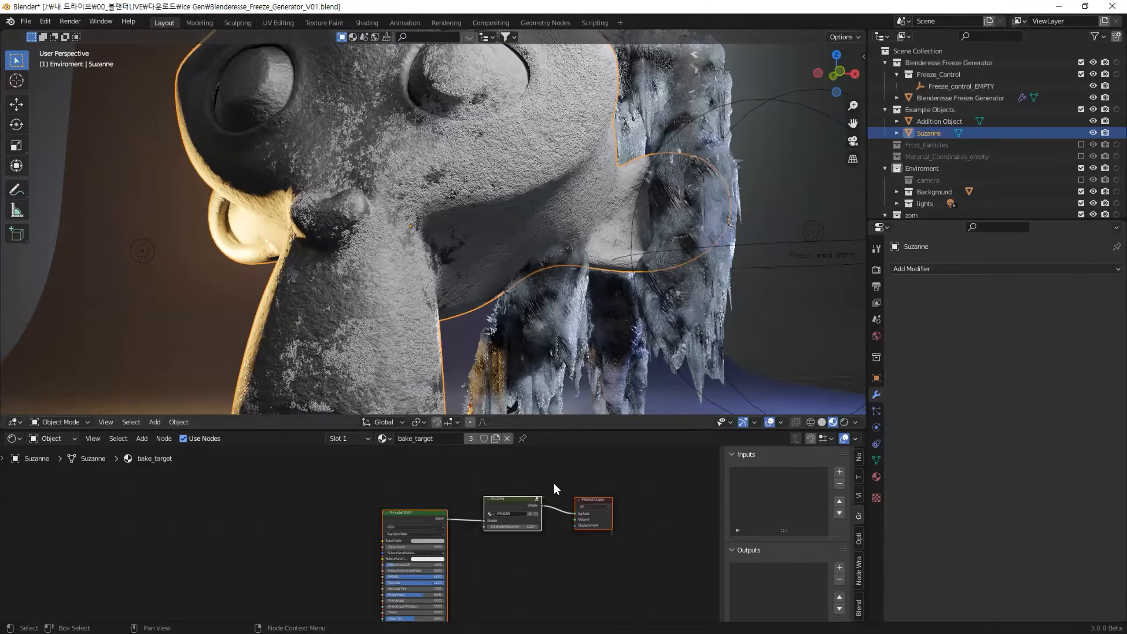
pyautogui.moveTo(548, 501); pyautogui.dragTo(458, 465, button='middle')
pyautogui.scroll(6, 454, 517)
pyautogui.moveTo(454, 519); pyautogui.dragTo(536, 553, button='middle')
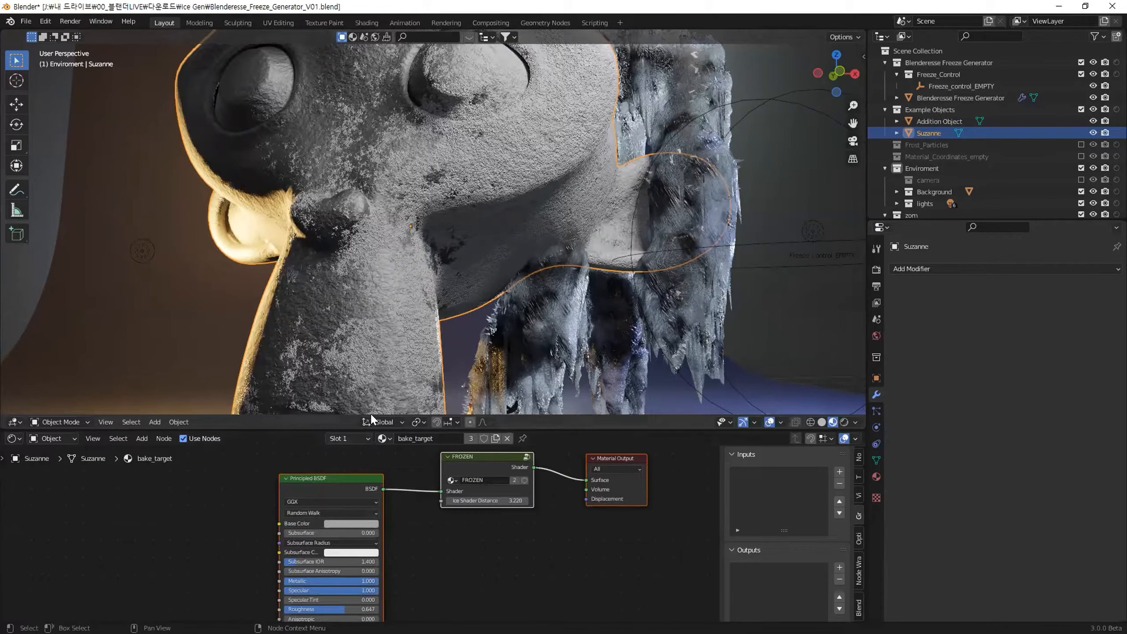
pyautogui.moveTo(491, 460); pyautogui.dragTo(493, 492)
pyautogui.scroll(-2, 493, 502)
pyautogui.scroll(-2, 494, 515)
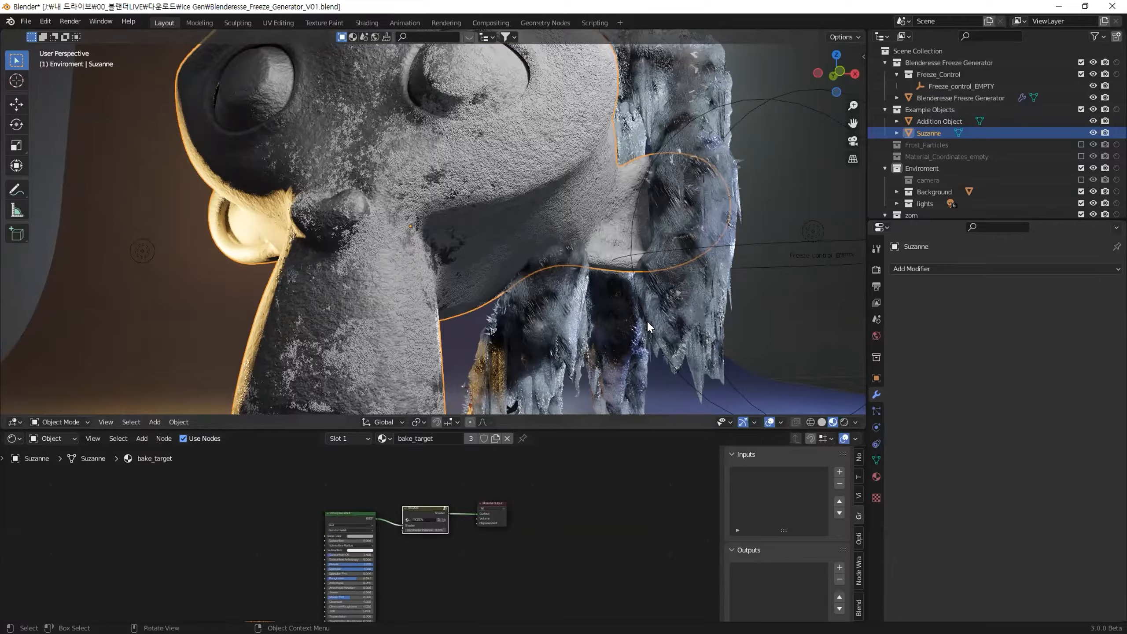
# Move Suzanne sideways so that the head floats beside the zombie, away from Freeze_control_EMPTY
pyautogui.scroll(-5, 679, 280)
pyautogui.click(408, 197)
pyautogui.click(409, 197)
pyautogui.press('g')
pyautogui.press('Escape')
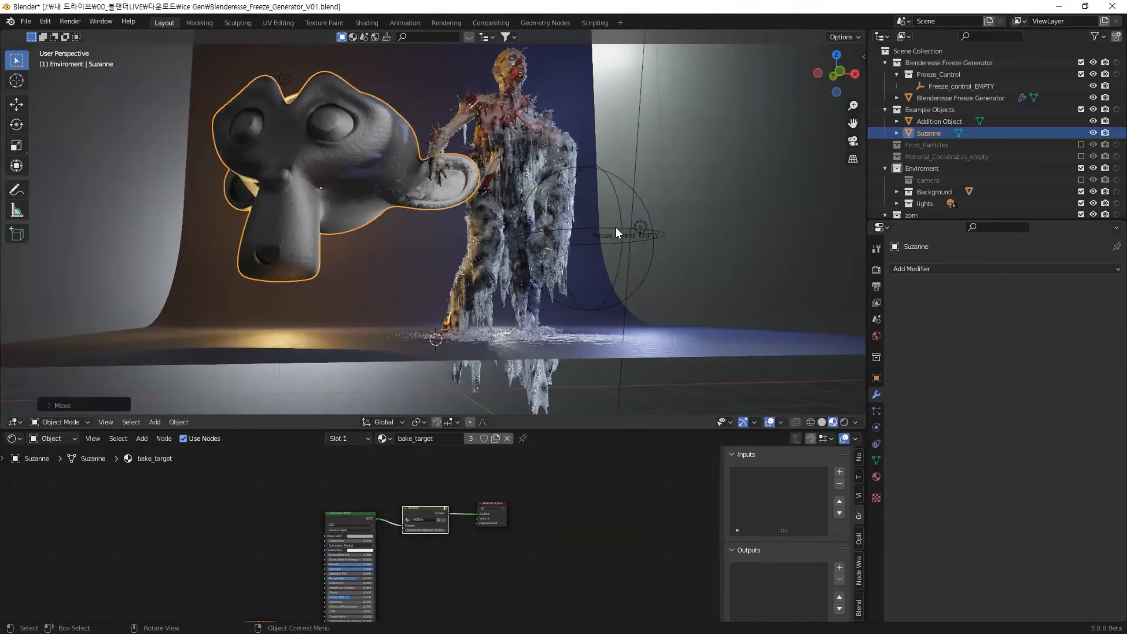
# Move Freeze_control_EMPTY back and forth between Suzanne and the zombie, settling at about X -1.08, Y -0.19, Z 2.37 m
pyautogui.click(617, 225)
pyautogui.press('g')
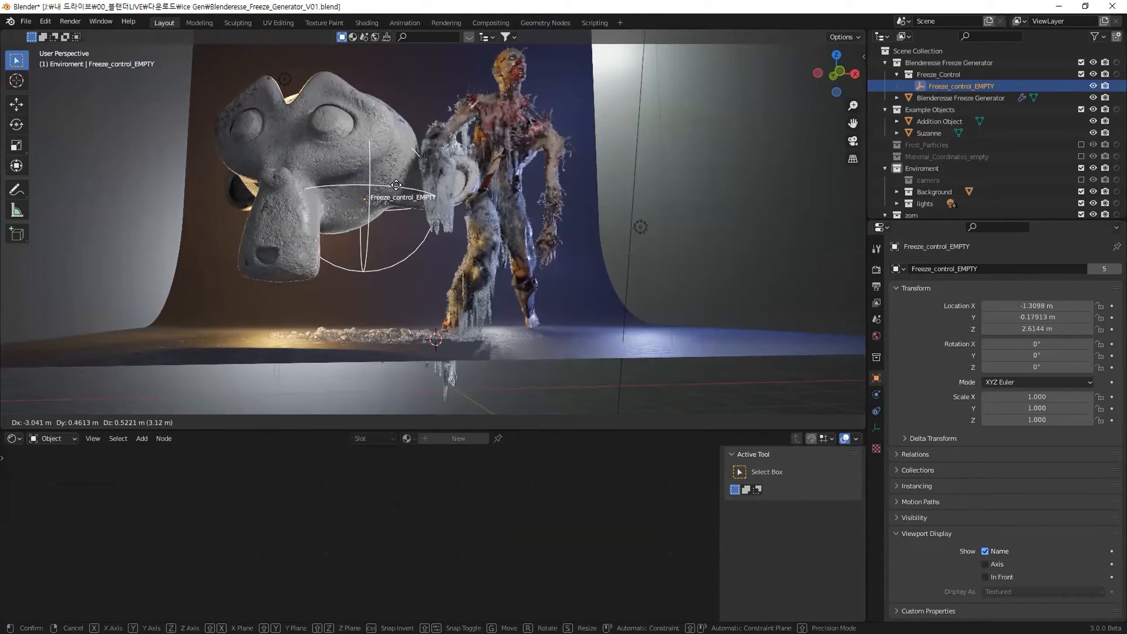
pyautogui.click(395, 184)
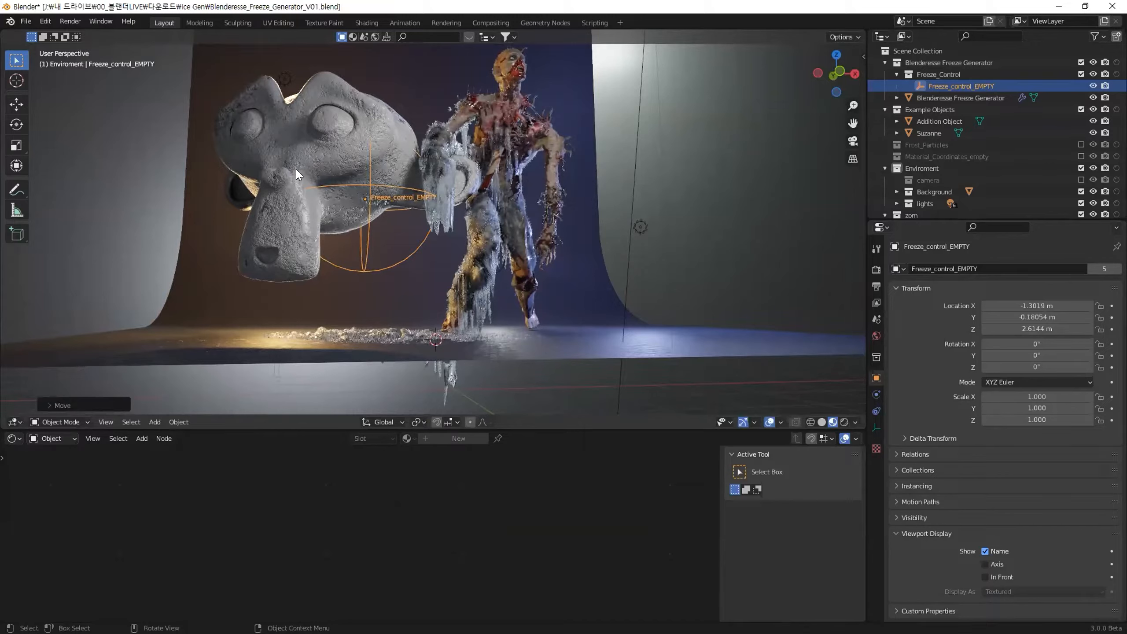
pyautogui.press('g')
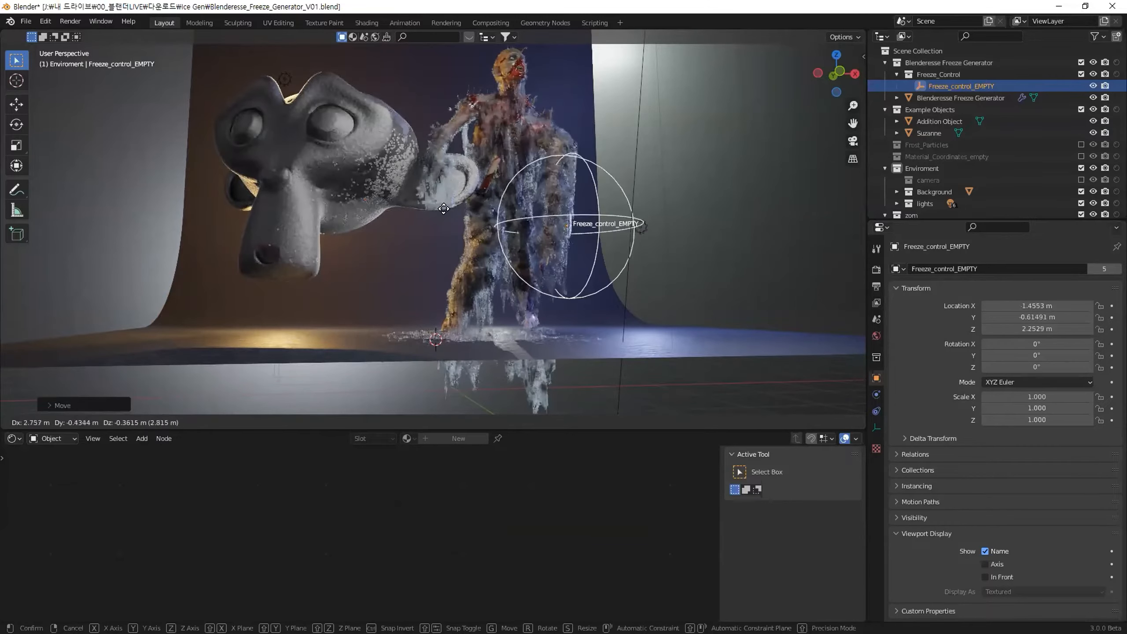
pyautogui.click(385, 213)
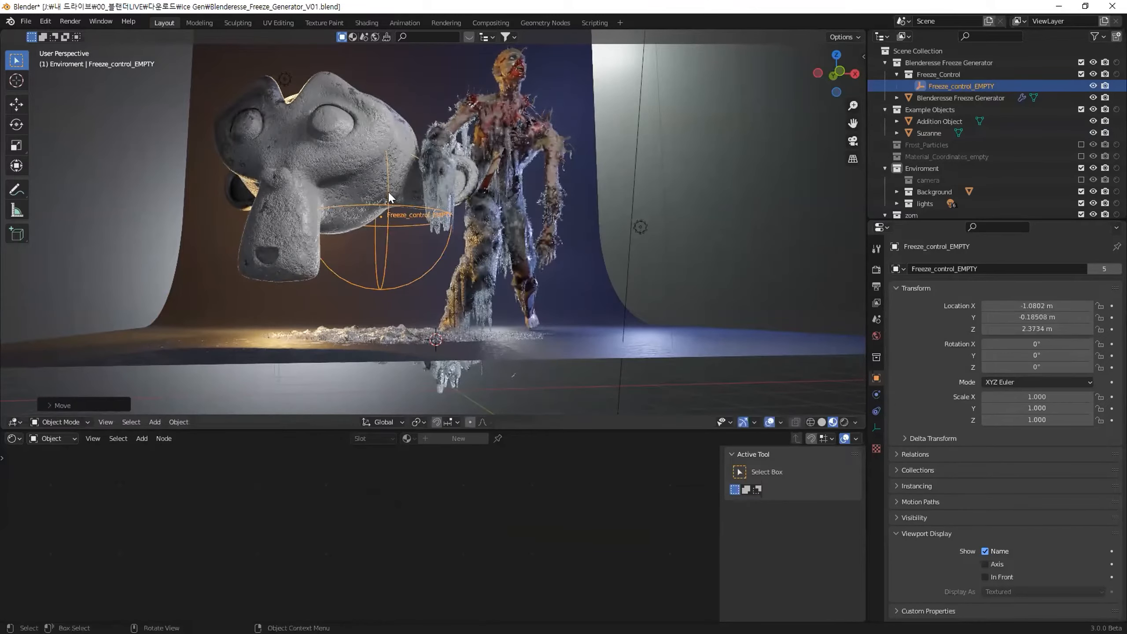
# Select Suzanne and move the head farther away from the zombie to see its frost follow the control
pyautogui.click(327, 155)
pyautogui.press('g')
pyautogui.click(236, 198)
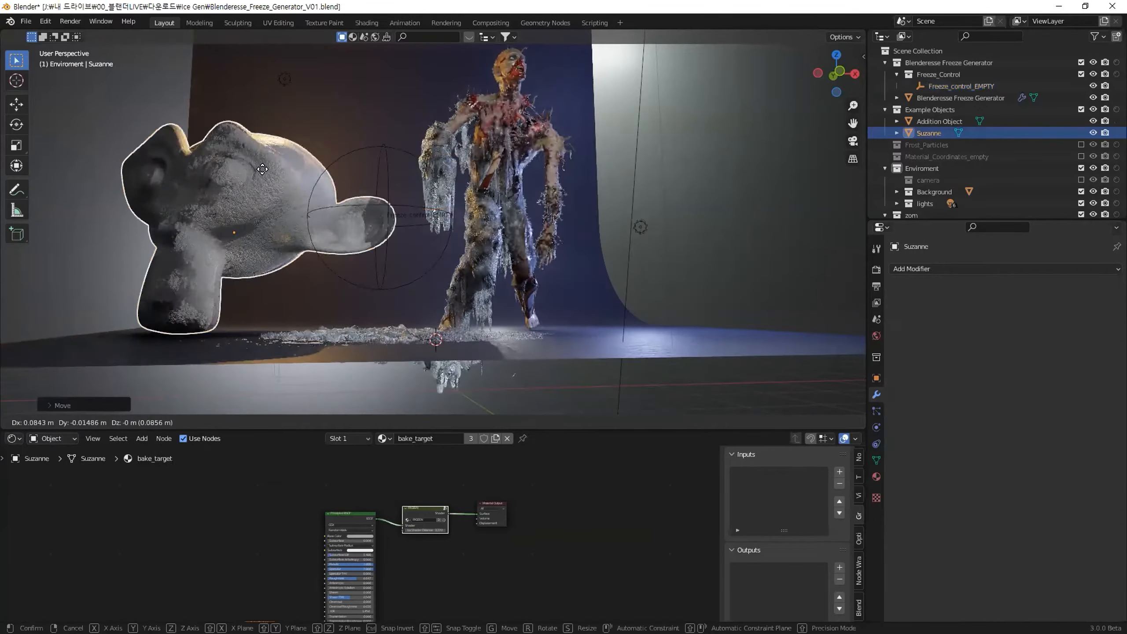
# Add the FROZEN group node to zom-9th's reto material, between the Principled BSDF and the Material Output
pyautogui.click(493, 122)
pyautogui.click(498, 104)
pyautogui.scroll(5, 419, 518)
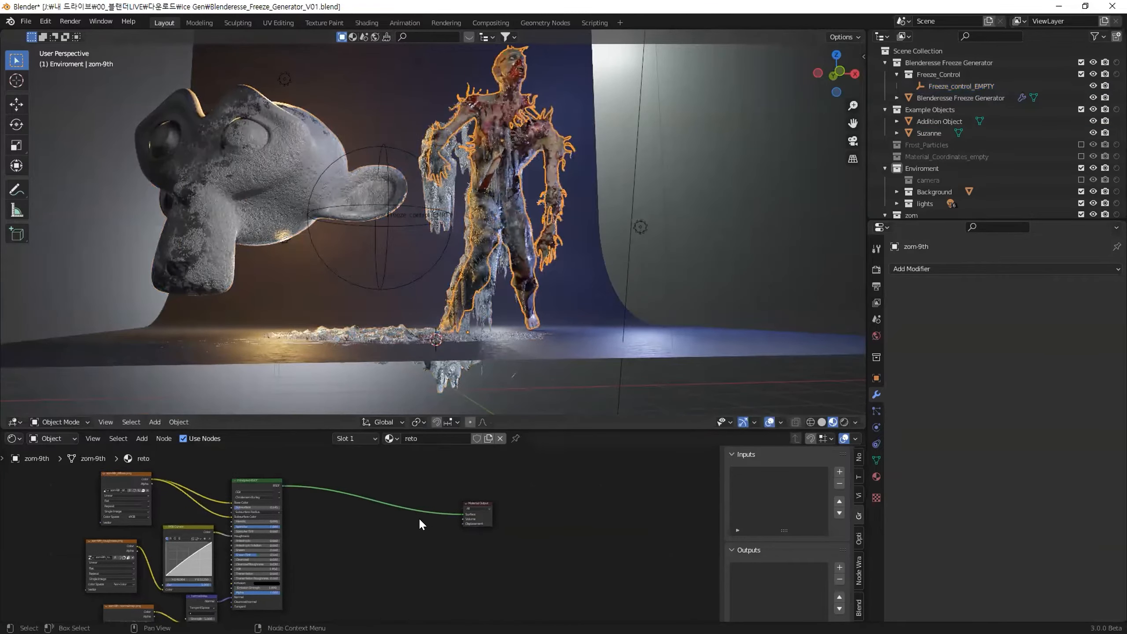
pyautogui.hotkey('shift', 'a')
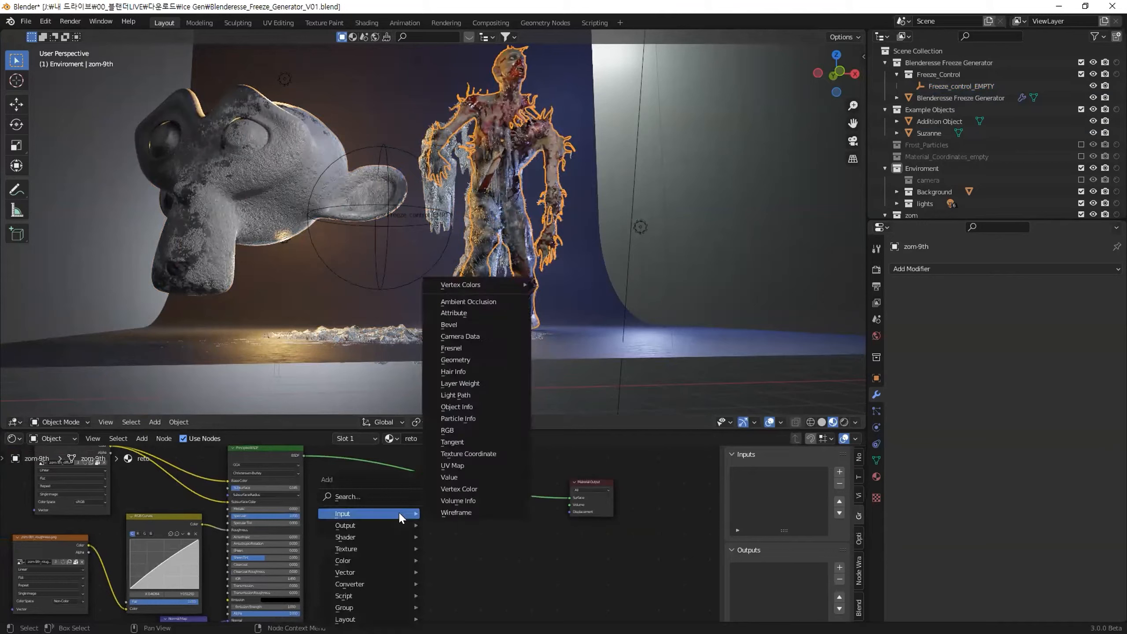
pyautogui.moveTo(391, 595)
pyautogui.moveTo(355, 607)
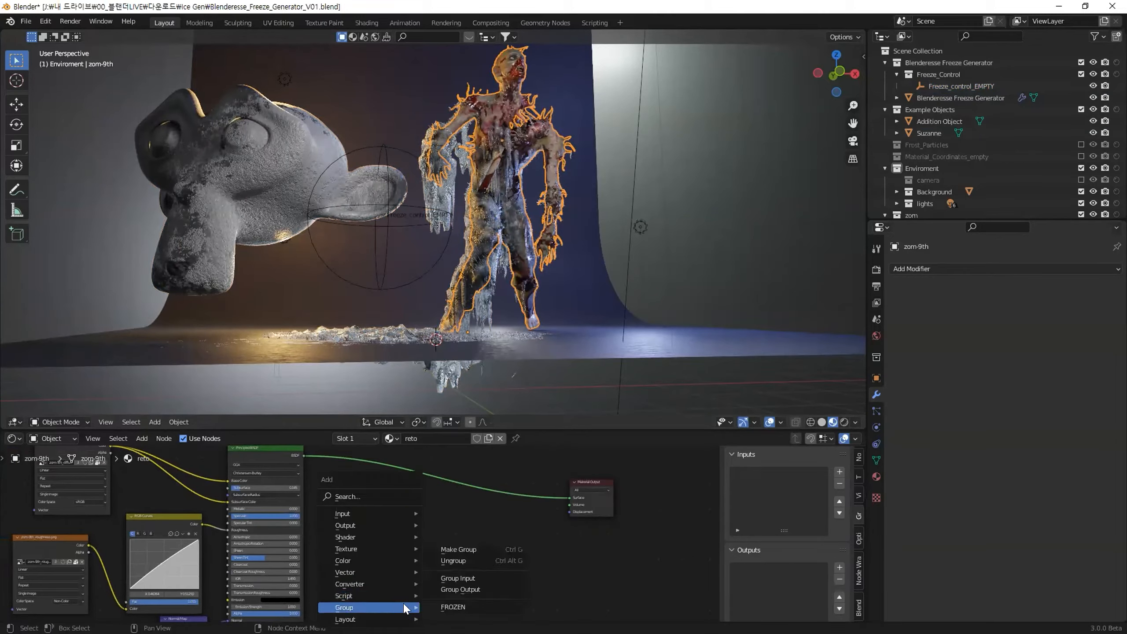
pyautogui.click(466, 607)
pyautogui.click(426, 514)
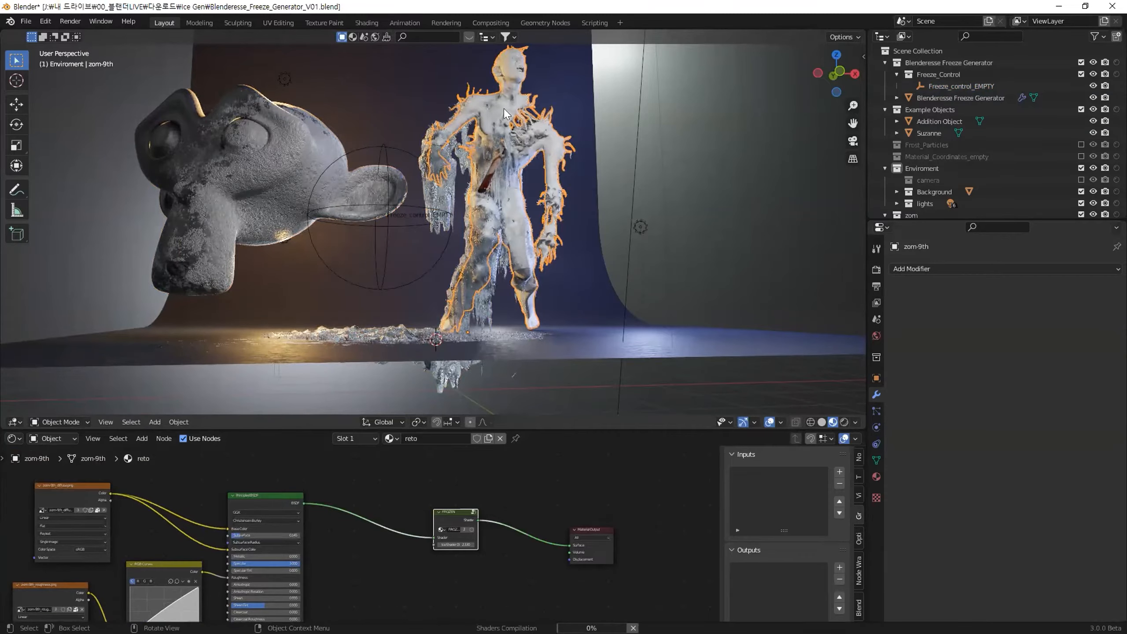
# Move Freeze_control_EMPTY across the zombie to its other side, to about X 2.31, Y 0.14, Z 2.02 m
pyautogui.scroll(3, 538, 125)
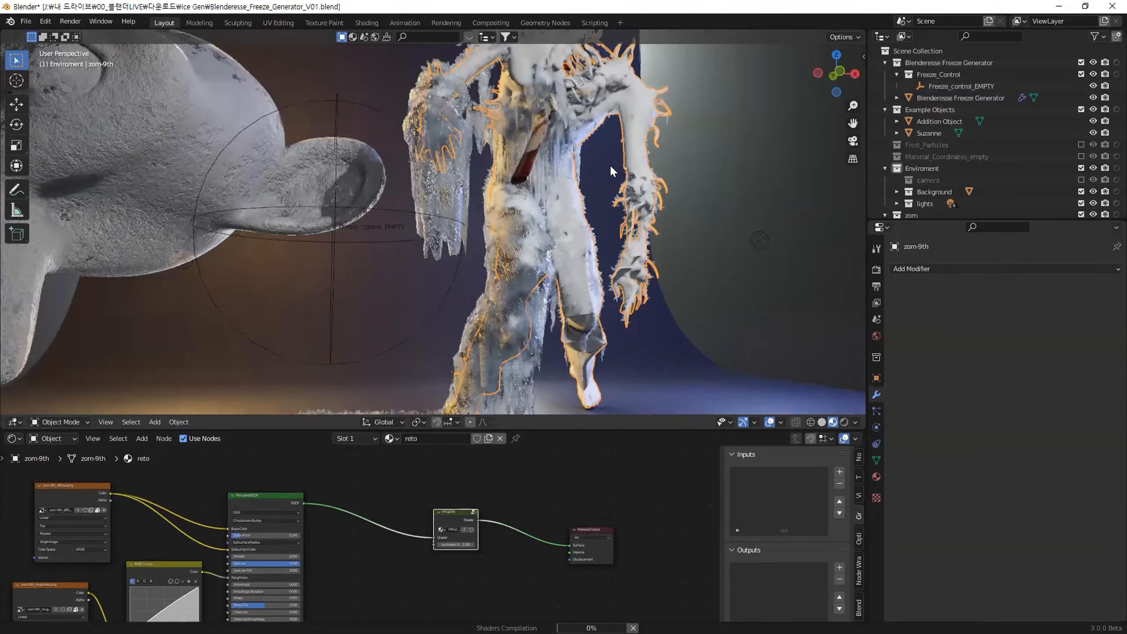
pyautogui.moveTo(610, 171); pyautogui.dragTo(567, 249, button='middle')
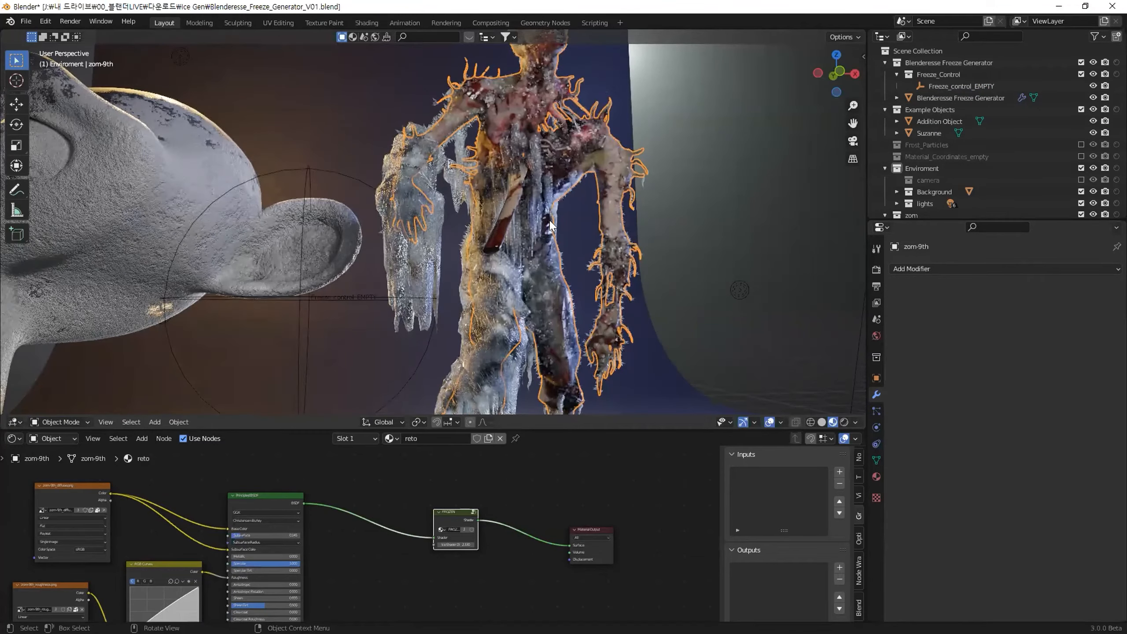
pyautogui.moveTo(567, 216)
pyautogui.mouseDown(button='middle')
pyautogui.moveTo(530, 217)
pyautogui.moveTo(546, 212)
pyautogui.mouseUp(button='middle')
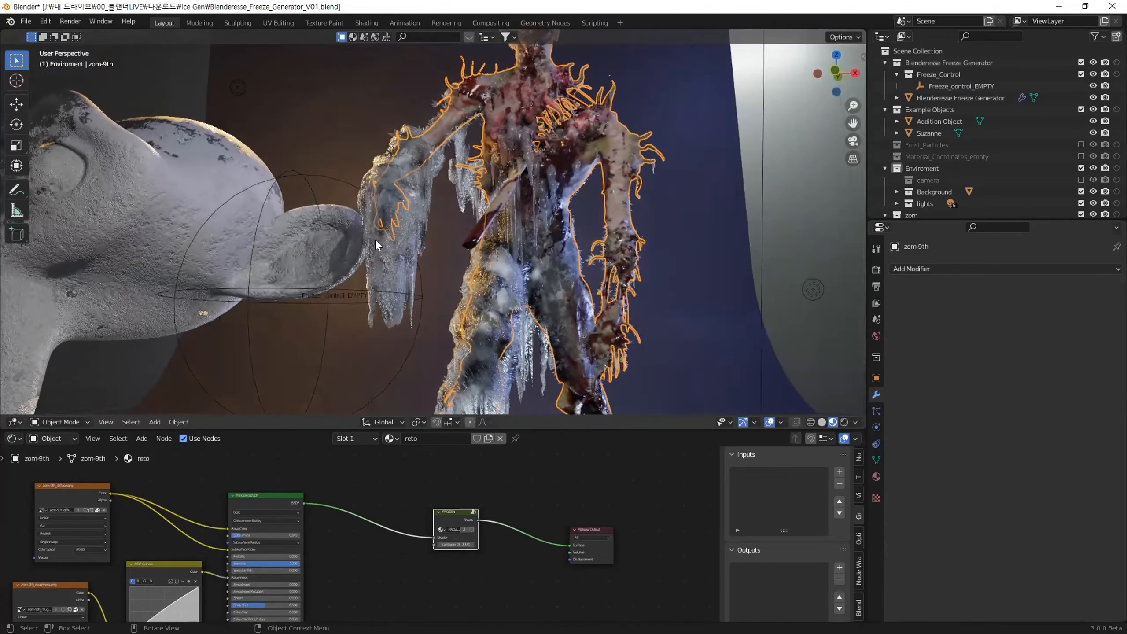
pyautogui.click(319, 284)
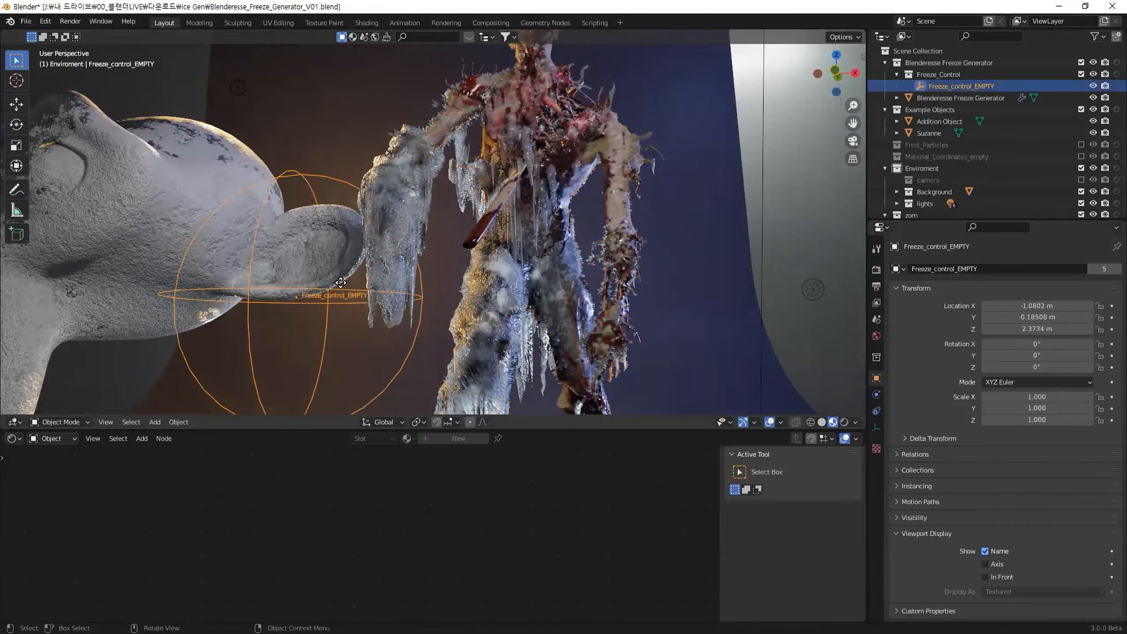
pyautogui.press('g')
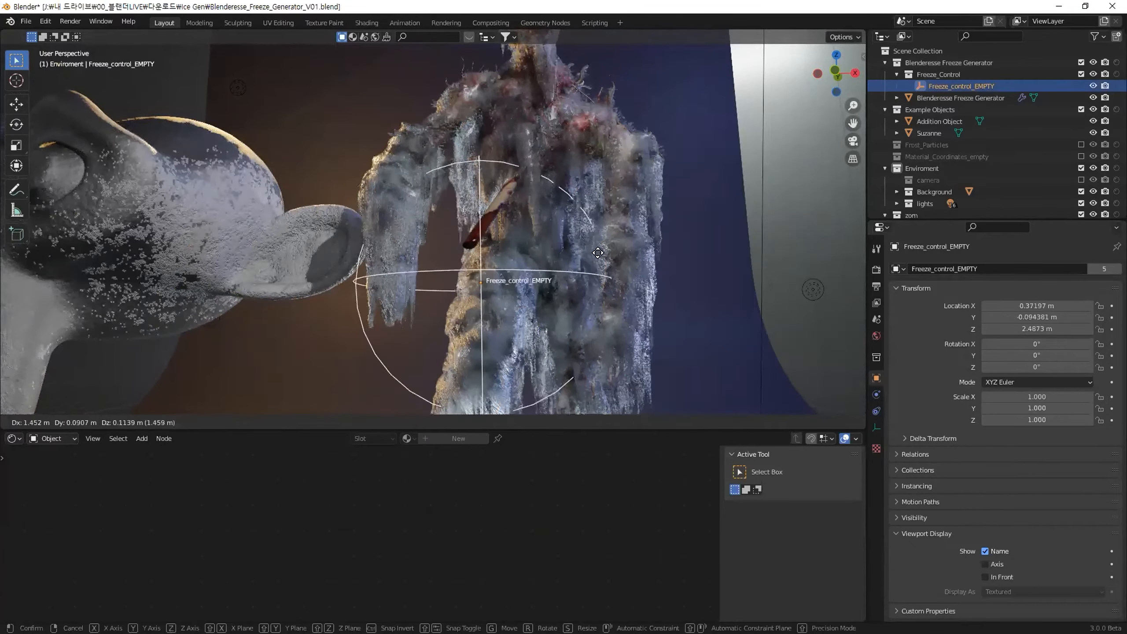
pyautogui.click(622, 253)
pyautogui.moveTo(618, 254); pyautogui.dragTo(537, 224, button='middle')
pyautogui.press('g')
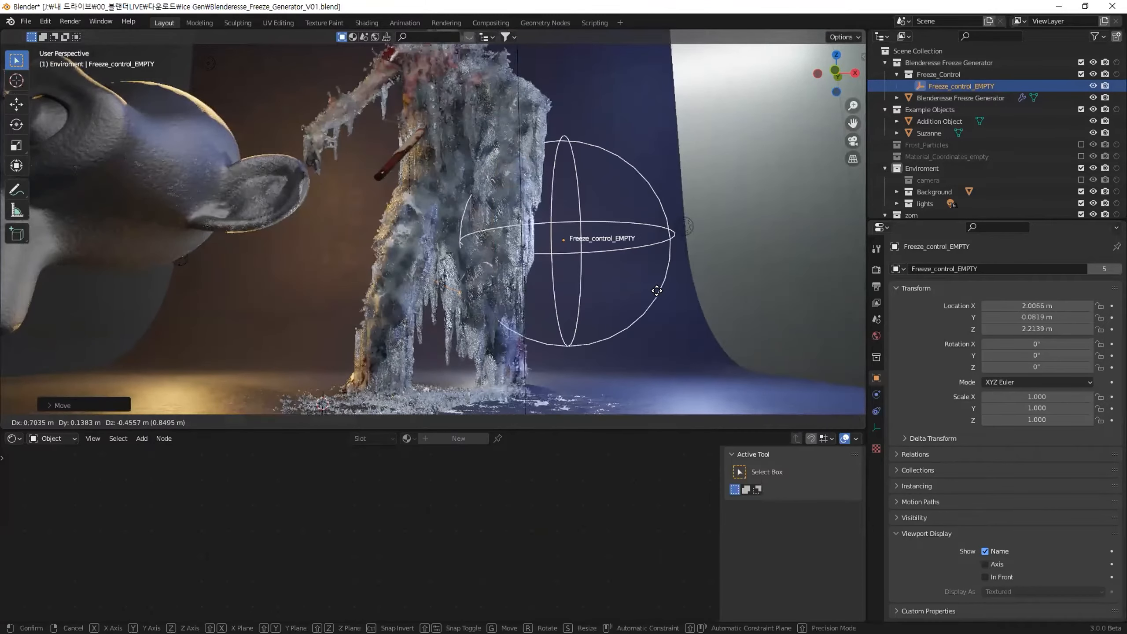
pyautogui.click(639, 294)
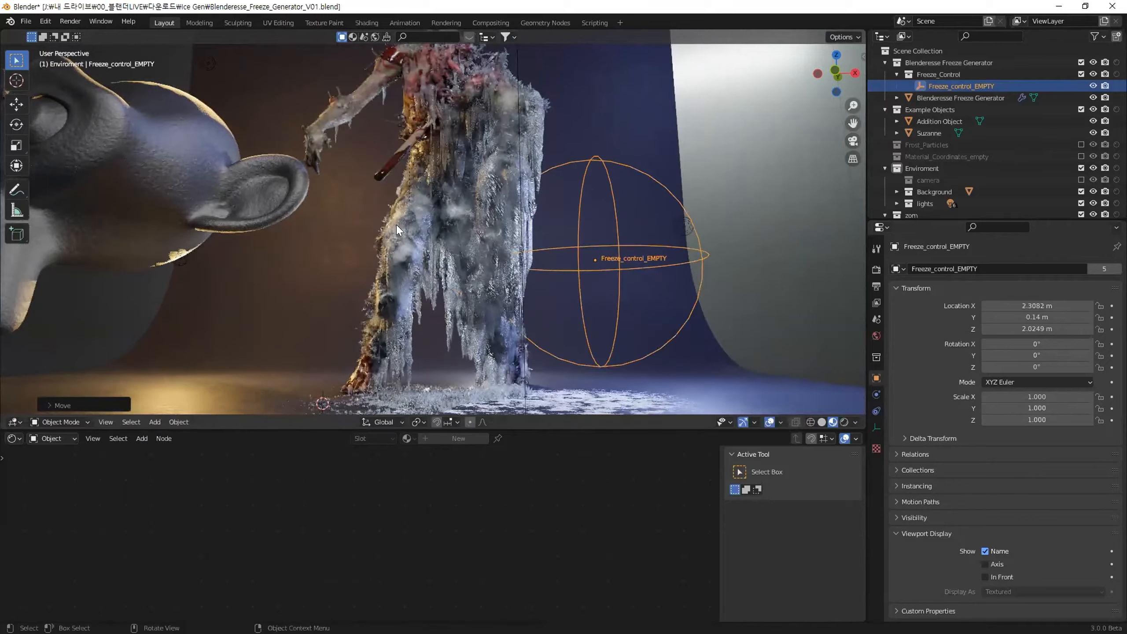
# Temporarily hide the Blenderesse Freeze Generator object to check the zombie's frosted skin, and show it again to inspect the combined ice
pyautogui.scroll(3, 391, 248)
pyautogui.moveTo(389, 249); pyautogui.dragTo(414, 178, button='middle')
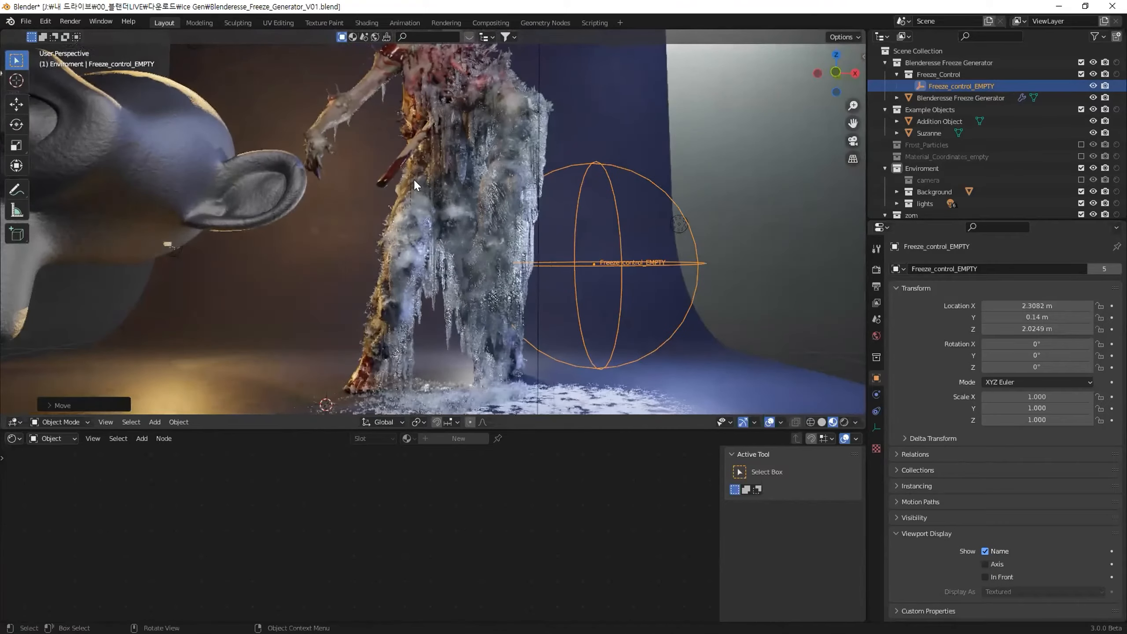
pyautogui.click(1093, 97)
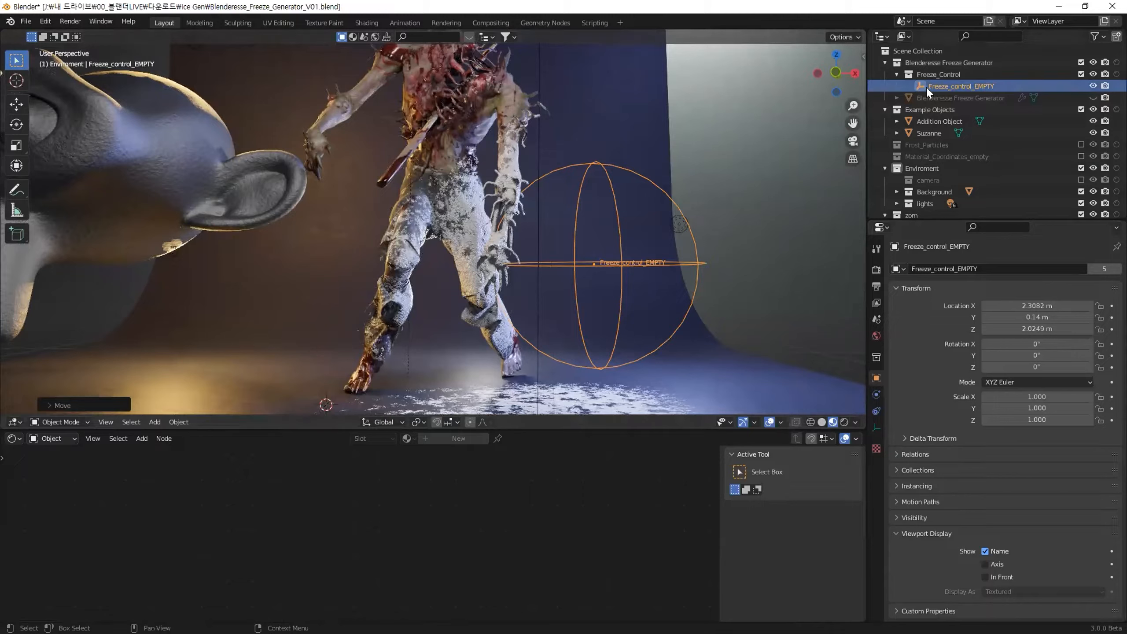
pyautogui.click(1093, 98)
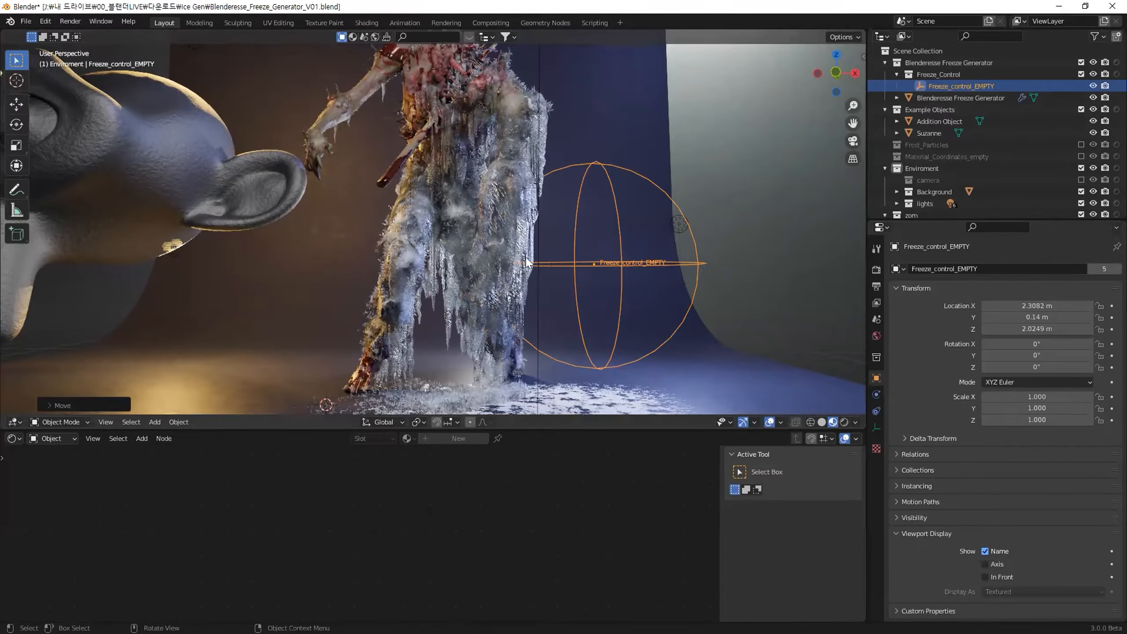
pyautogui.scroll(5, 459, 210)
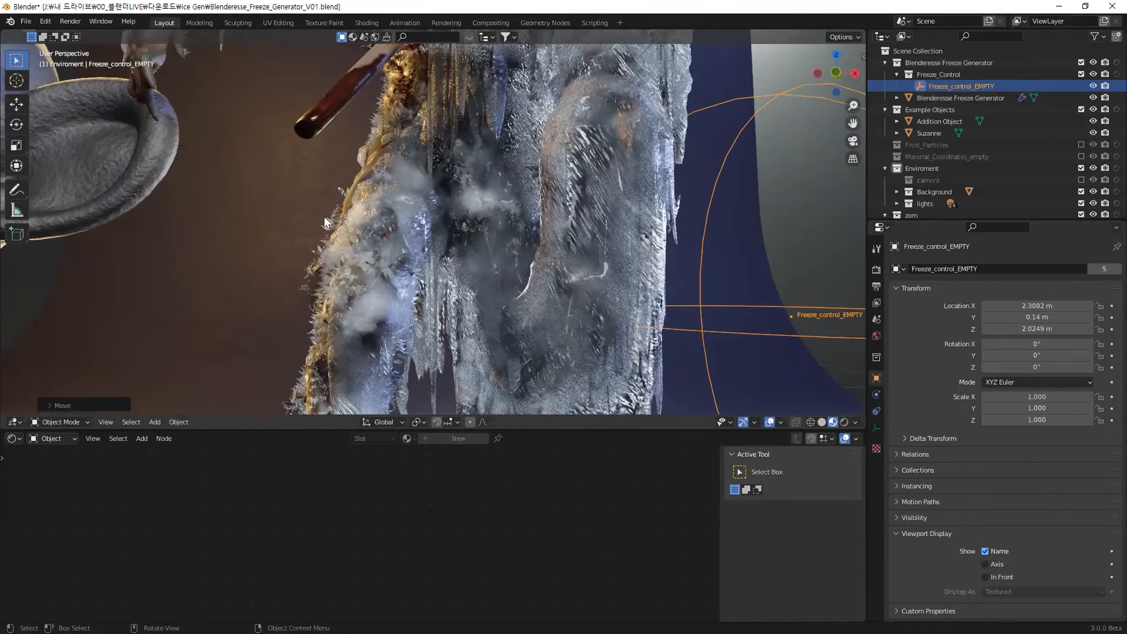
pyautogui.scroll(-6, 484, 245)
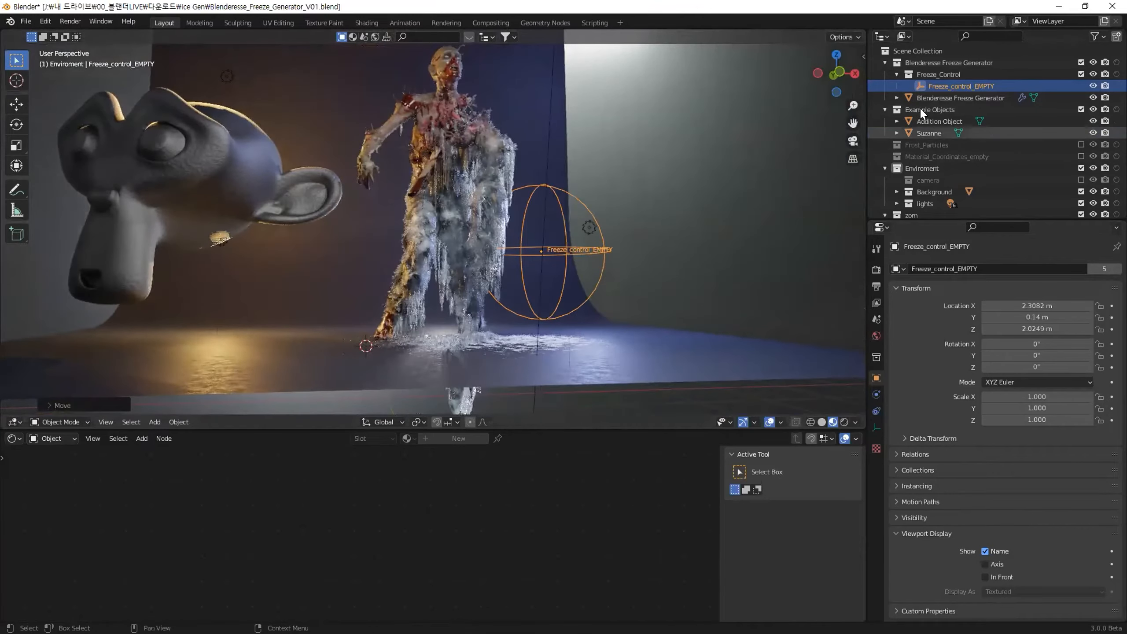
# Select the Blenderesse Freeze Generator object and set its Ice Grow Distance to 1.000
pyautogui.click(950, 97)
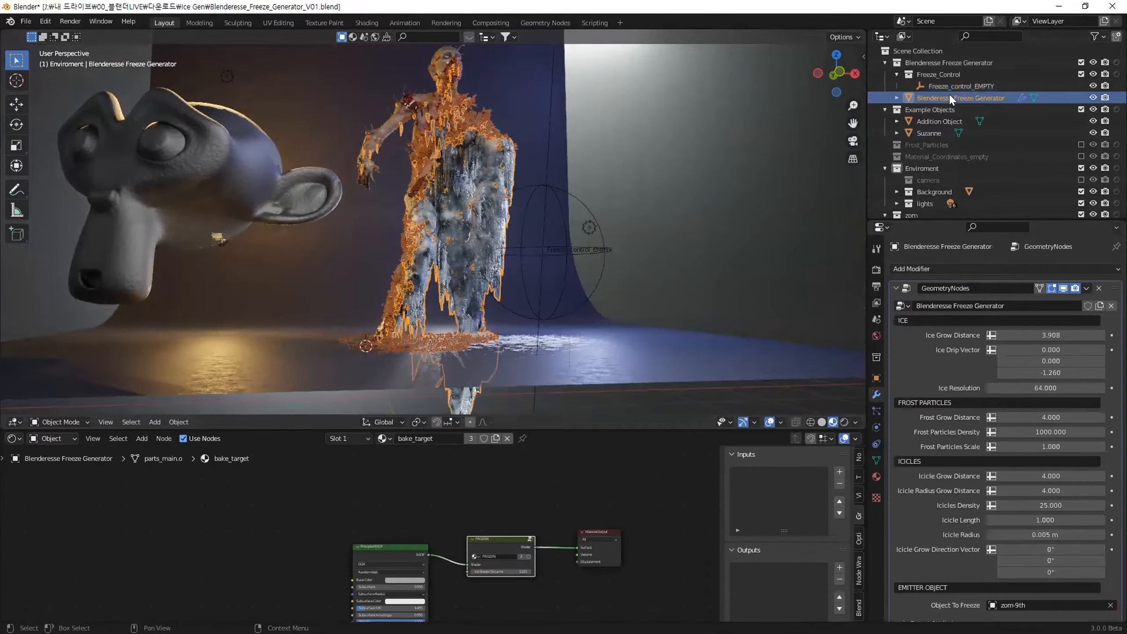
pyautogui.click(1054, 336)
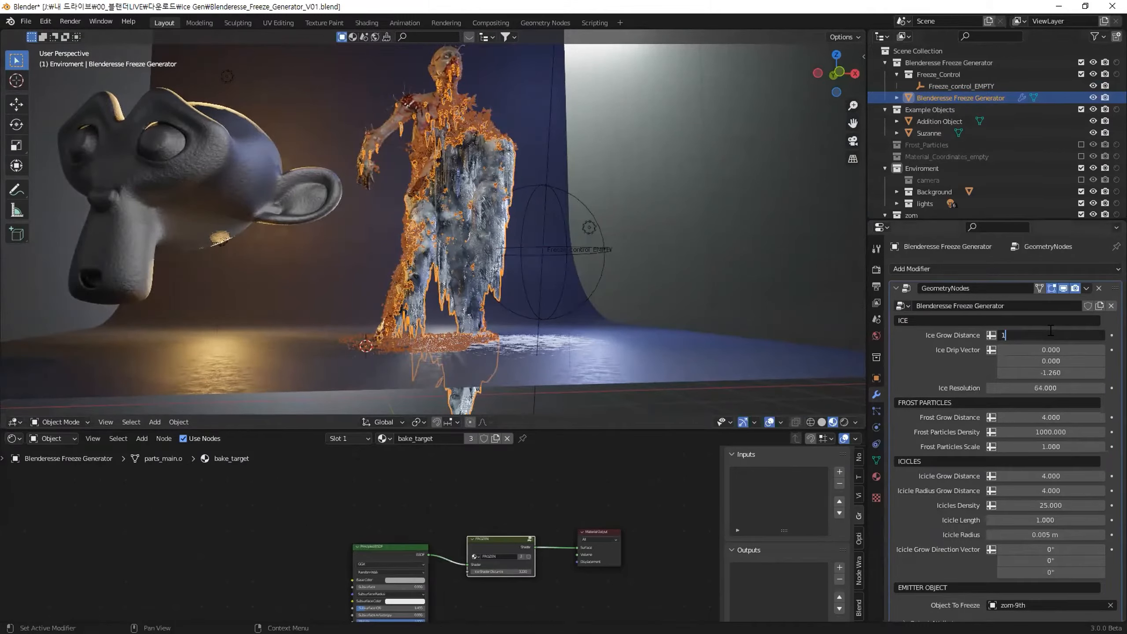
pyautogui.press('Return')
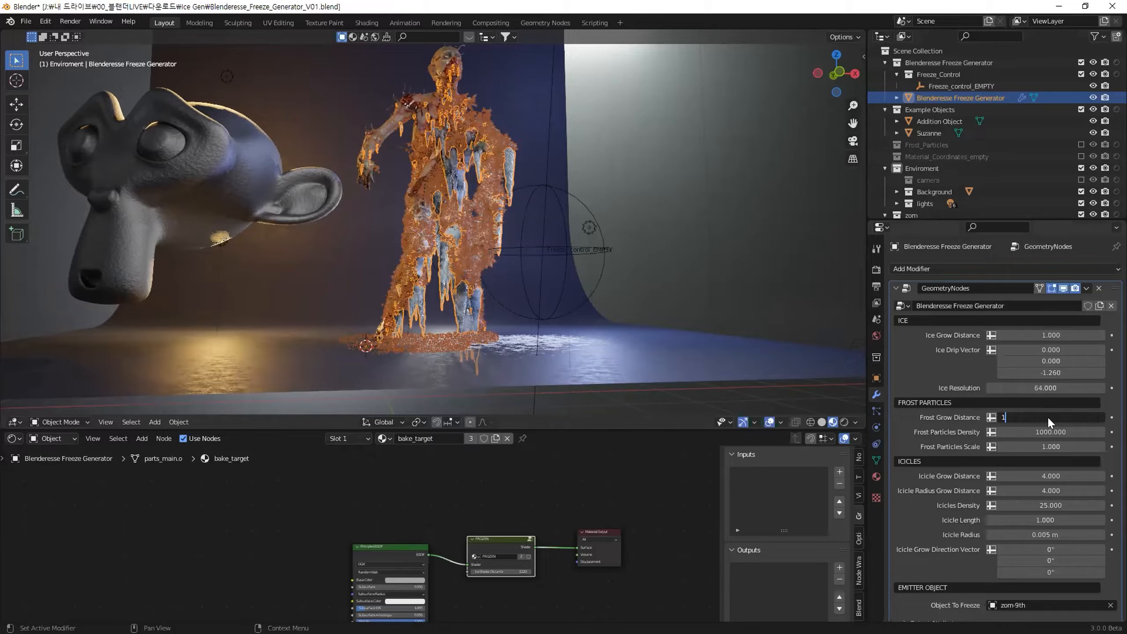
# Try a Frost Grow Distance of 1.000 on the freeze generator, and undo the accidental selection of the light
pyautogui.click(1048, 416)
pyautogui.write('1')
pyautogui.press('Return')
pyautogui.click(659, 226)
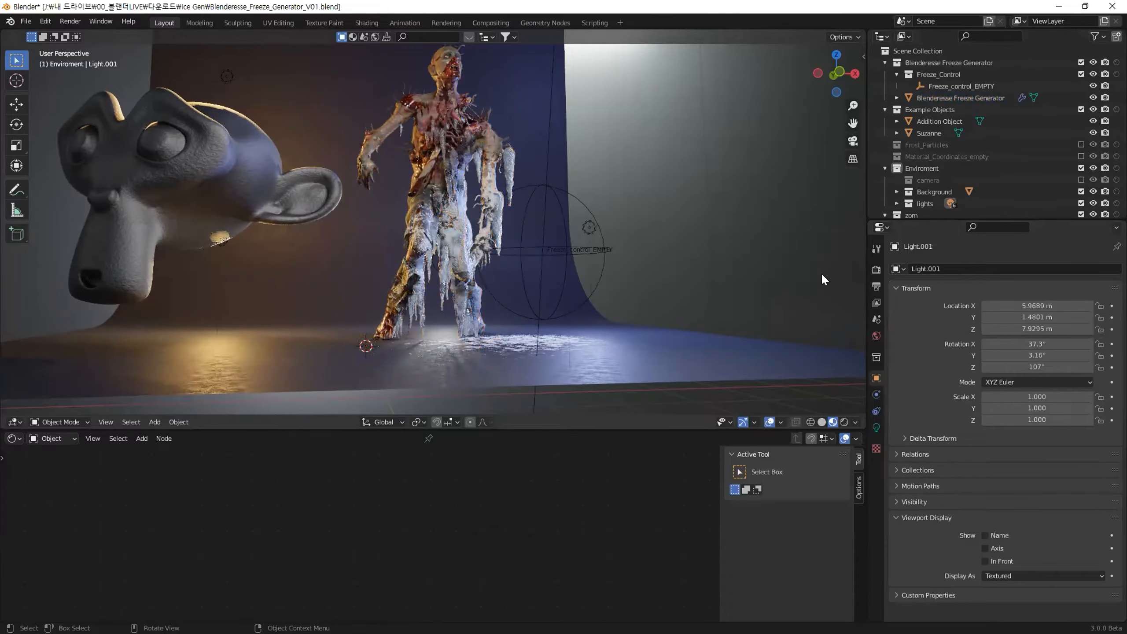
pyautogui.hotkey('ctrl', 'z')
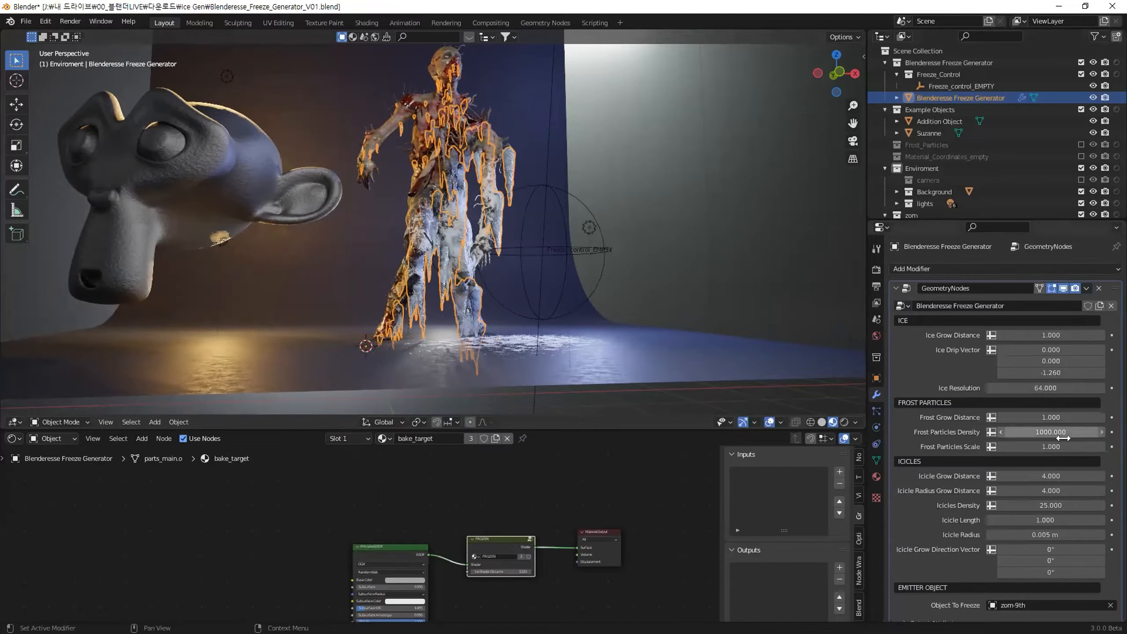
# Set the generator's Frost Grow Distance to 3.000 and its Ice Grow Distance to 3.000
pyautogui.moveTo(1044, 416)
pyautogui.mouseDown()
pyautogui.moveTo(1065, 417)
pyautogui.moveTo(1053, 419)
pyautogui.mouseUp()
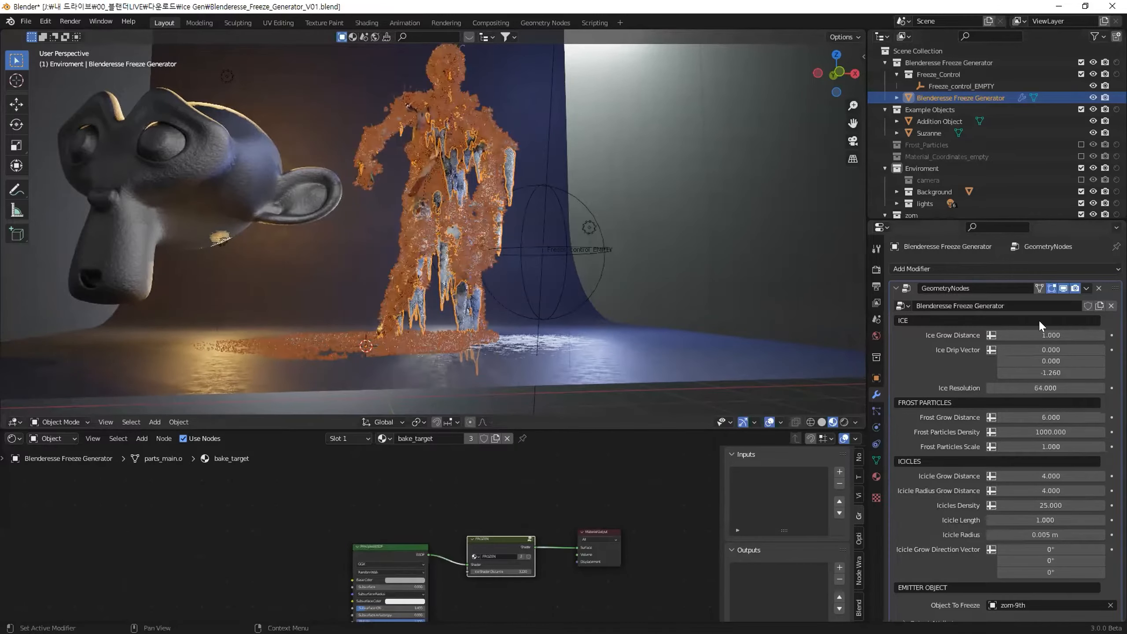
pyautogui.click(1051, 418)
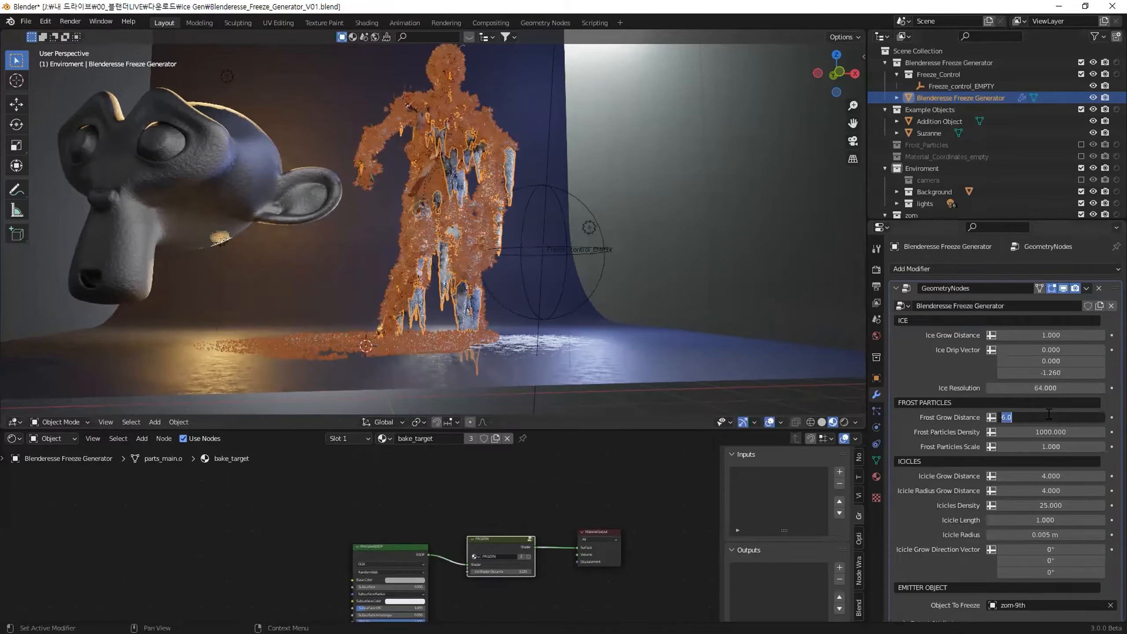
pyautogui.write('3')
pyautogui.press('Return')
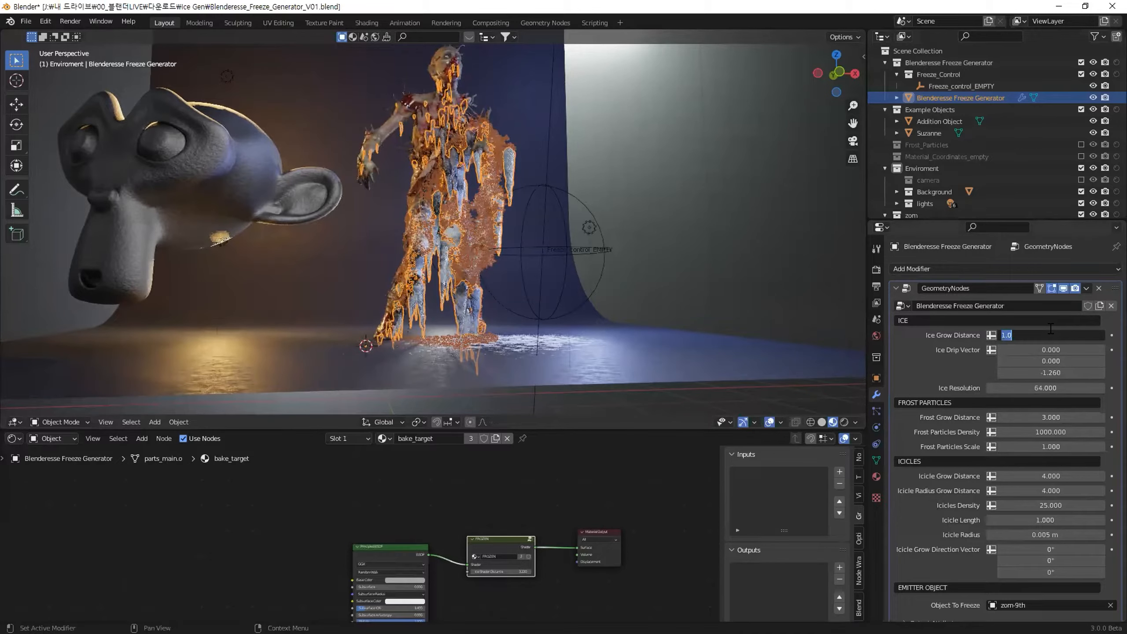
pyautogui.write('3')
pyautogui.press('Return')
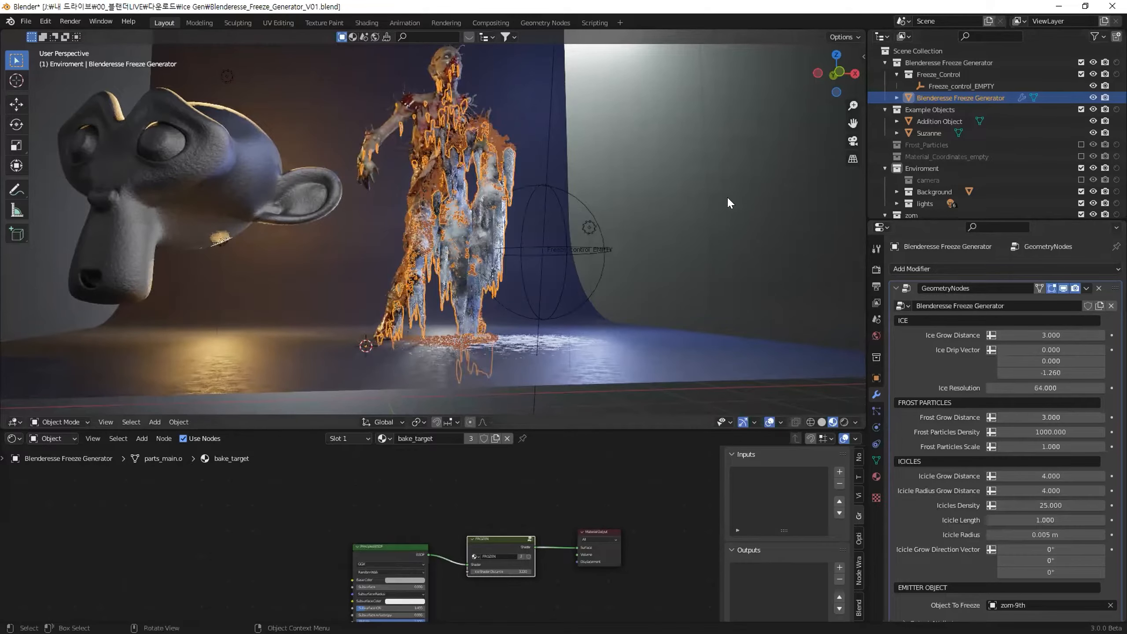
# Move Freeze_control_EMPTY closer to the zombie, to about X 1.85, Y 0.19, Z 2.22 m, and try scaling it up
pyautogui.click(652, 234)
pyautogui.click(588, 219)
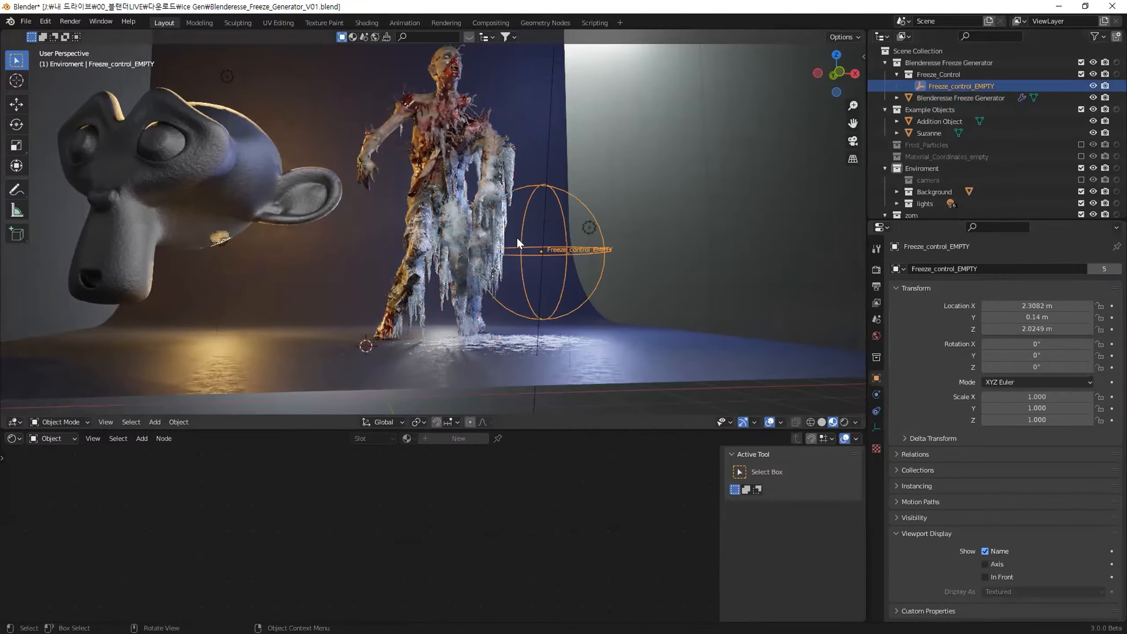
pyautogui.scroll(3, 564, 258)
pyautogui.press('g')
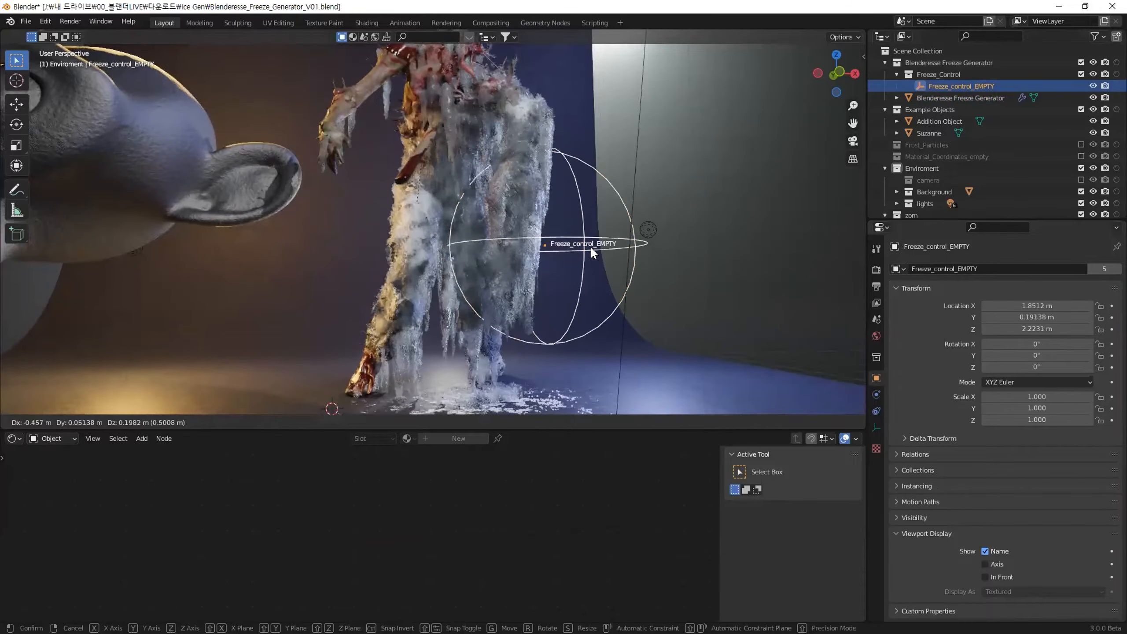
pyautogui.click(593, 246)
pyautogui.press('s')
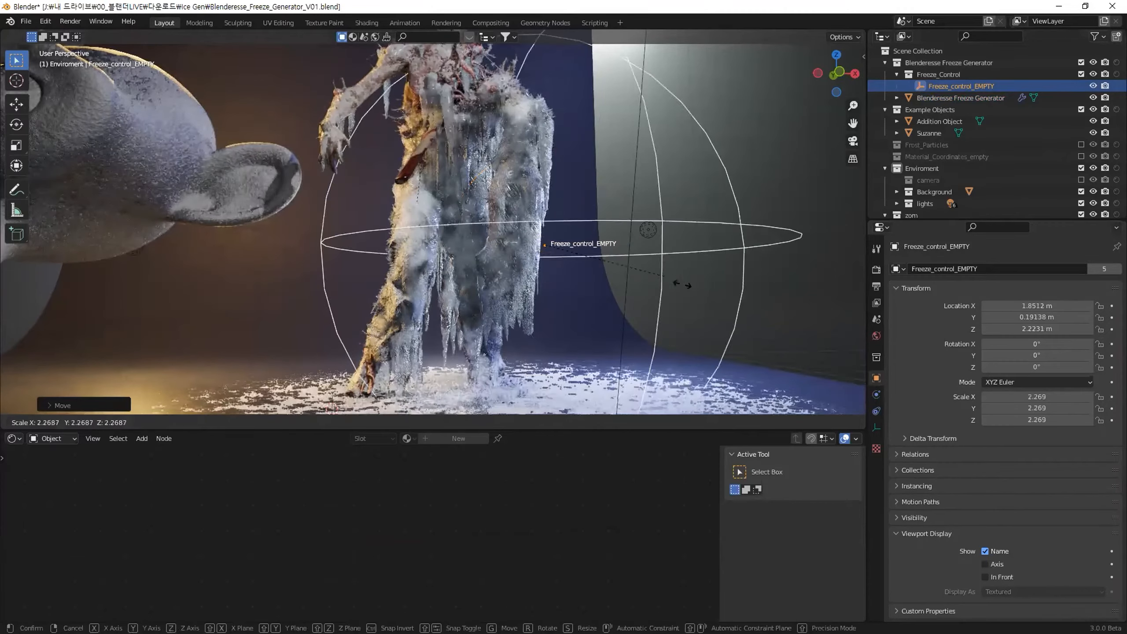
pyautogui.press('Escape')
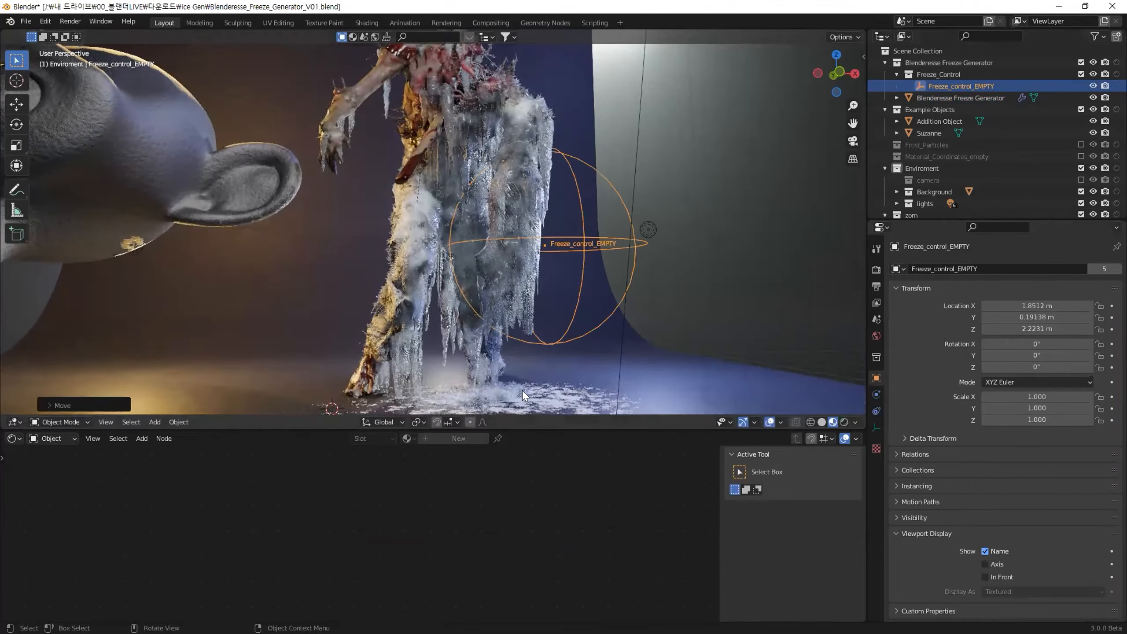
pyautogui.moveTo(557, 376); pyautogui.dragTo(498, 418, button='middle')
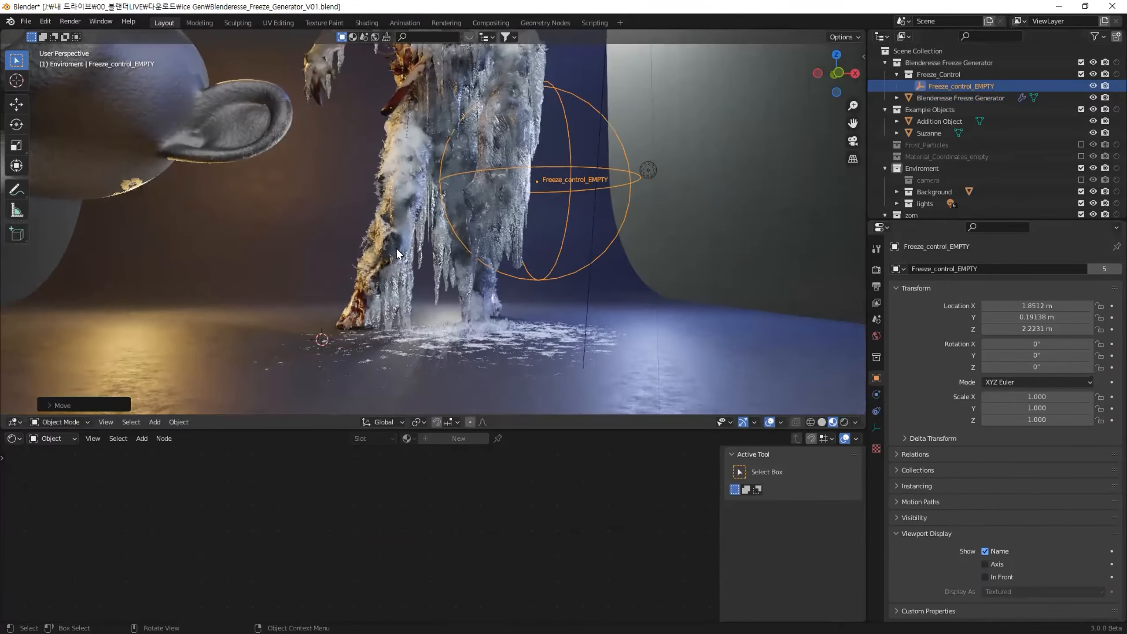
# Select Suzanne, enter the FROZEN node group in its bake_target material, and maximize the shader editor
pyautogui.click(87, 122)
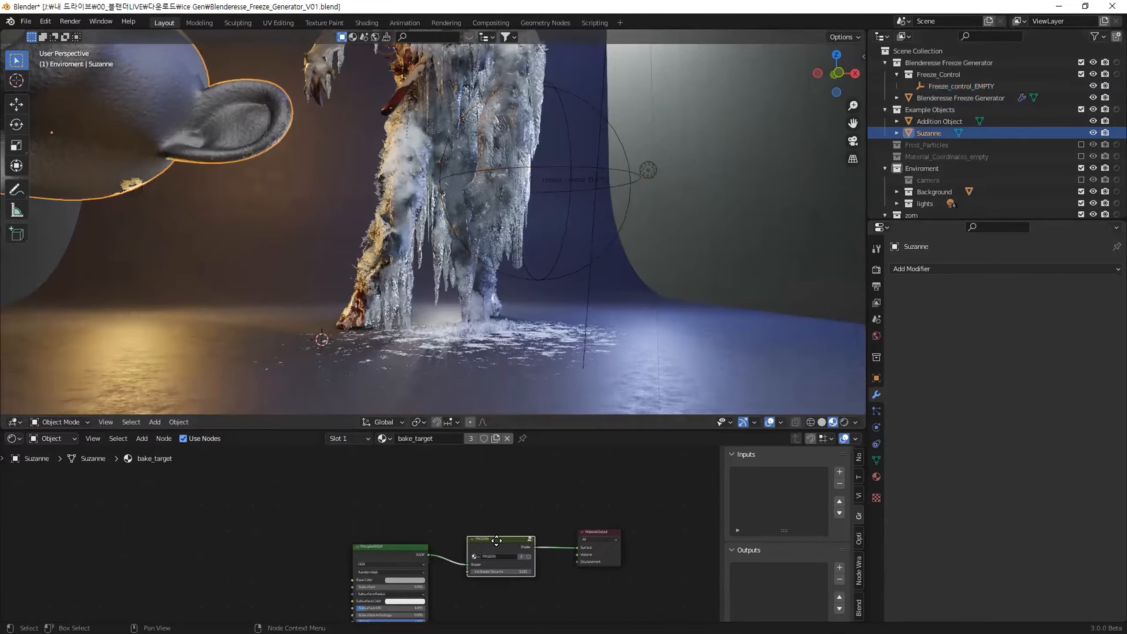
pyautogui.moveTo(499, 539); pyautogui.dragTo(399, 506, button='middle')
pyautogui.press('space')
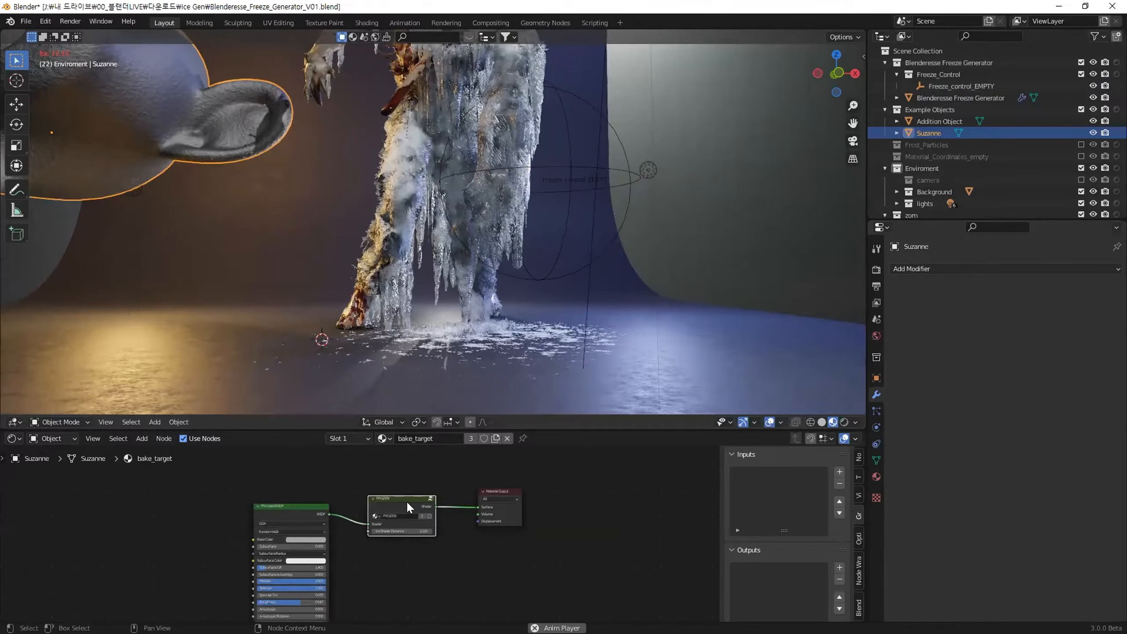
pyautogui.press('space')
pyautogui.press('Tab')
pyautogui.scroll(-8, 535, 564)
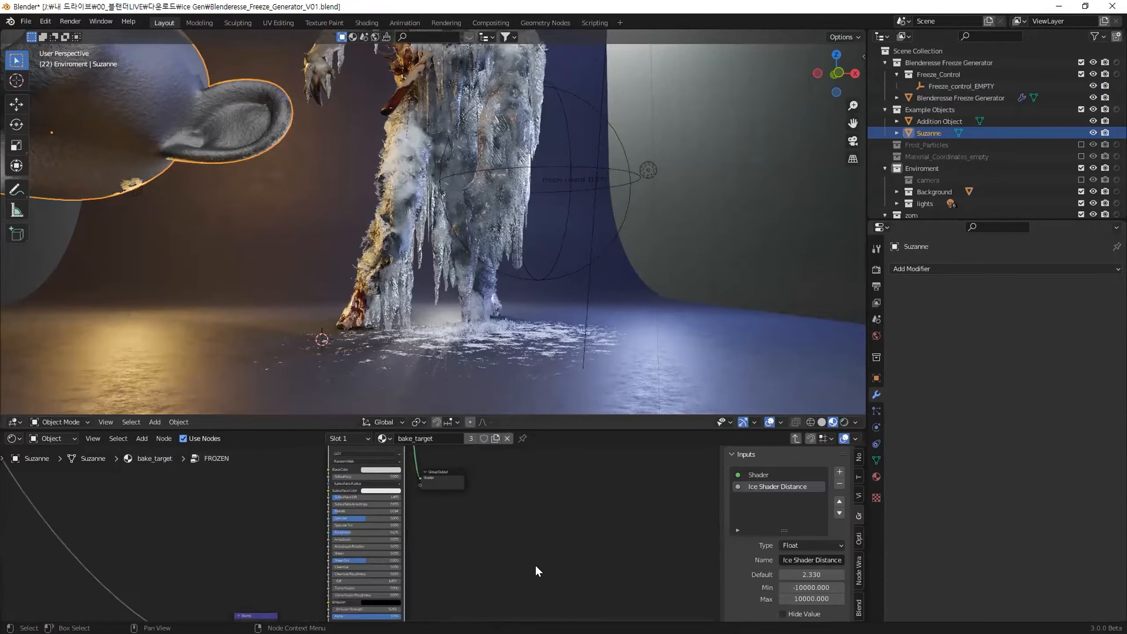
pyautogui.press('Home')
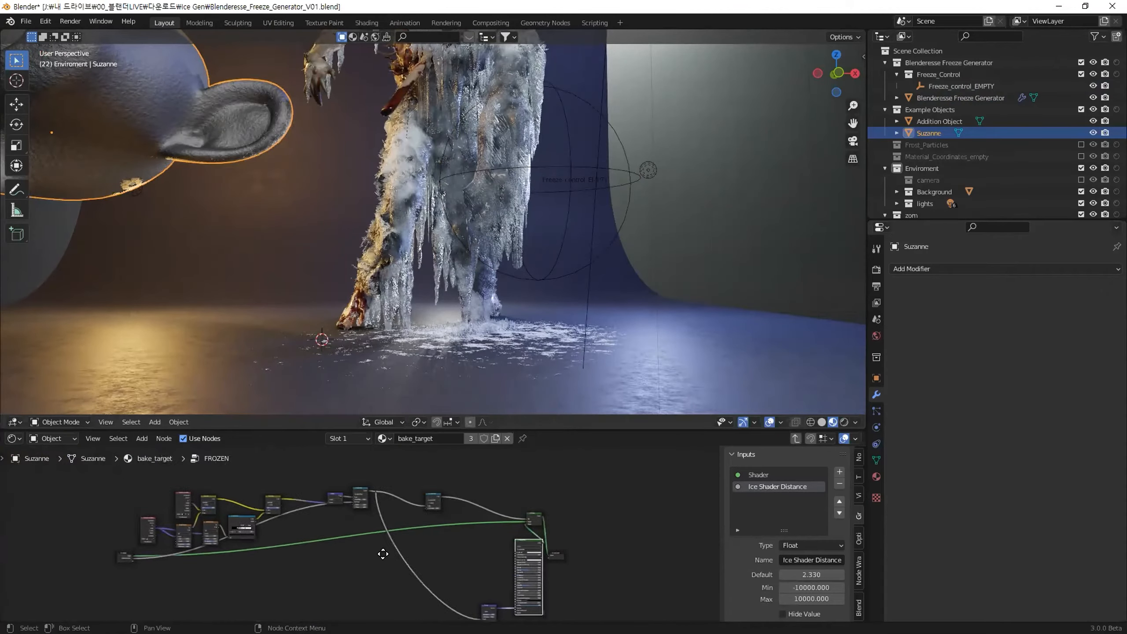
pyautogui.hotkey('ctrl', 'space')
# Examine the FROZEN group's node chain from the texture coordinates through the Map Range to the group output
pyautogui.moveTo(473, 315); pyautogui.dragTo(546, 335, button='middle')
pyautogui.scroll(2, 428, 347)
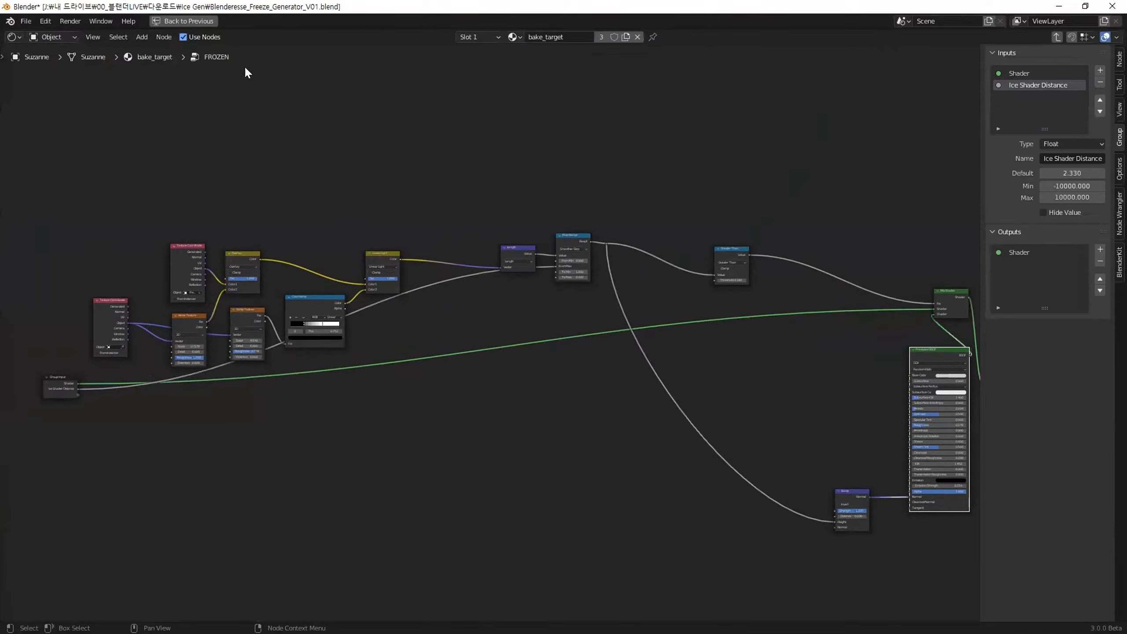
pyautogui.moveTo(385, 382); pyautogui.dragTo(511, 385, button='middle')
pyautogui.scroll(2, 489, 373)
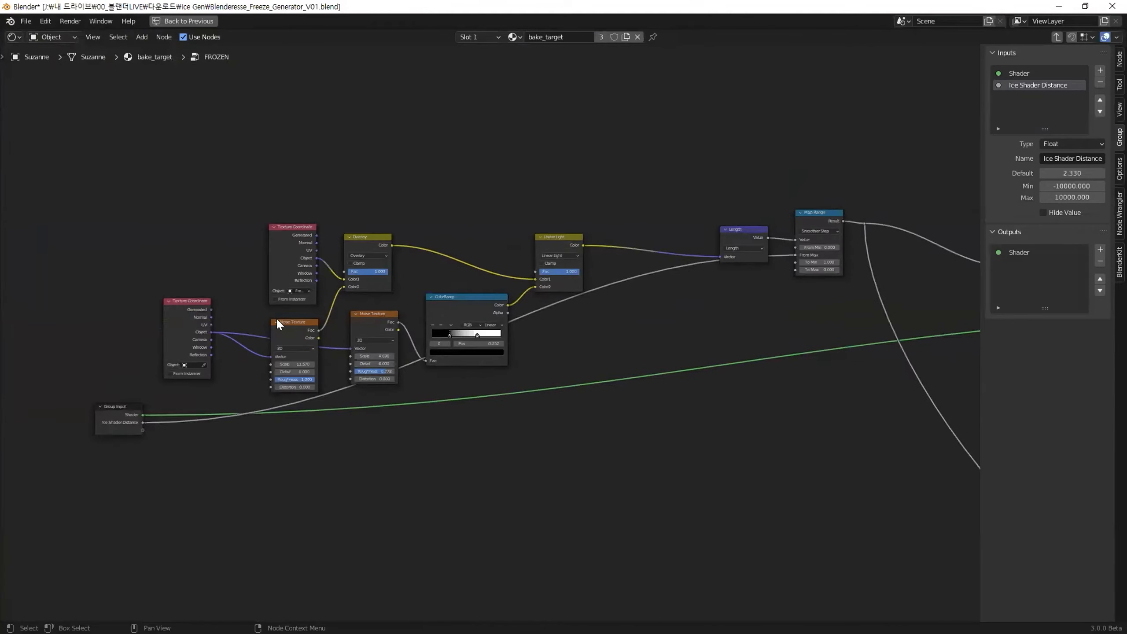
pyautogui.moveTo(745, 342); pyautogui.dragTo(641, 354, button='middle')
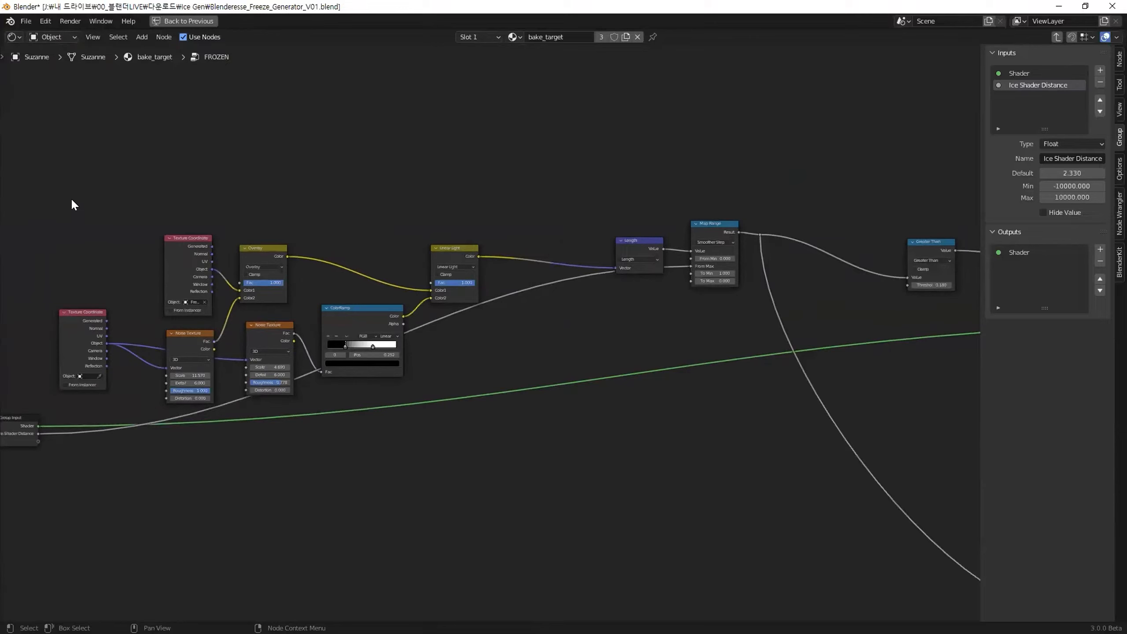
pyautogui.keyDown('ctrl'); pyautogui.hscroll(10, 490, 288); pyautogui.keyUp('ctrl')
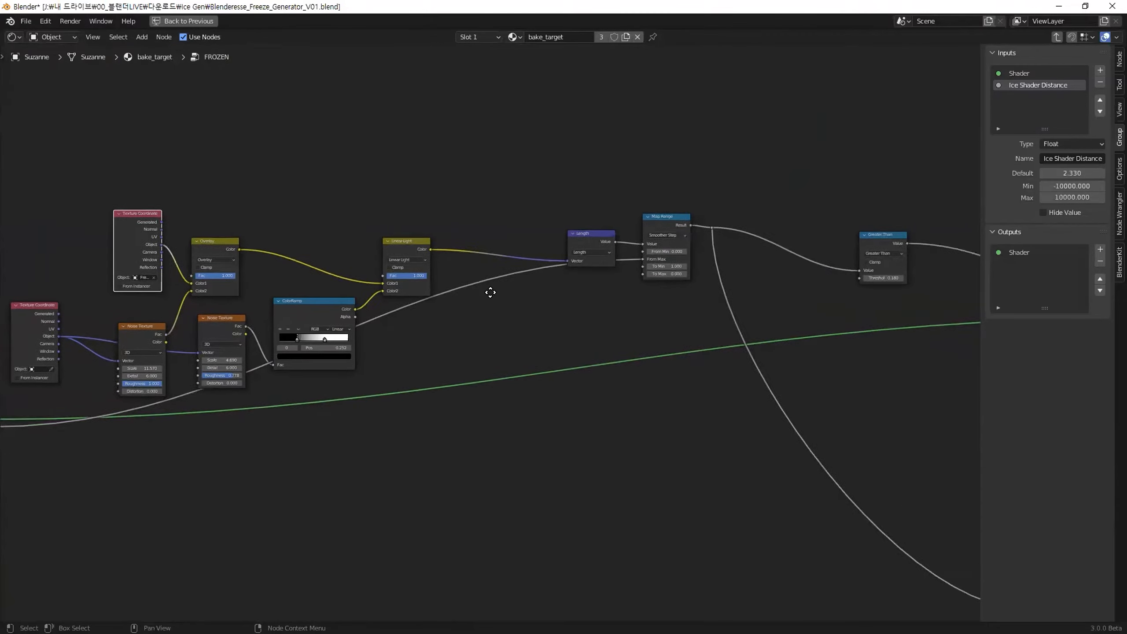
pyautogui.moveTo(686, 369); pyautogui.dragTo(572, 345, button='middle')
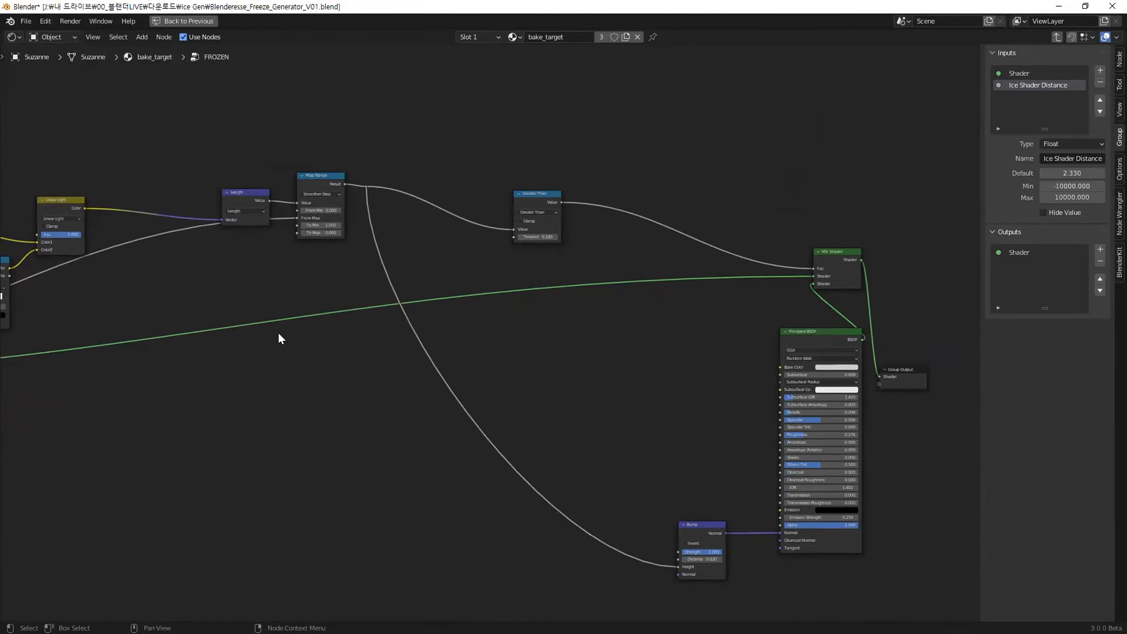
pyautogui.moveTo(279, 338); pyautogui.dragTo(715, 372, button='middle')
pyautogui.scroll(3, 237, 365)
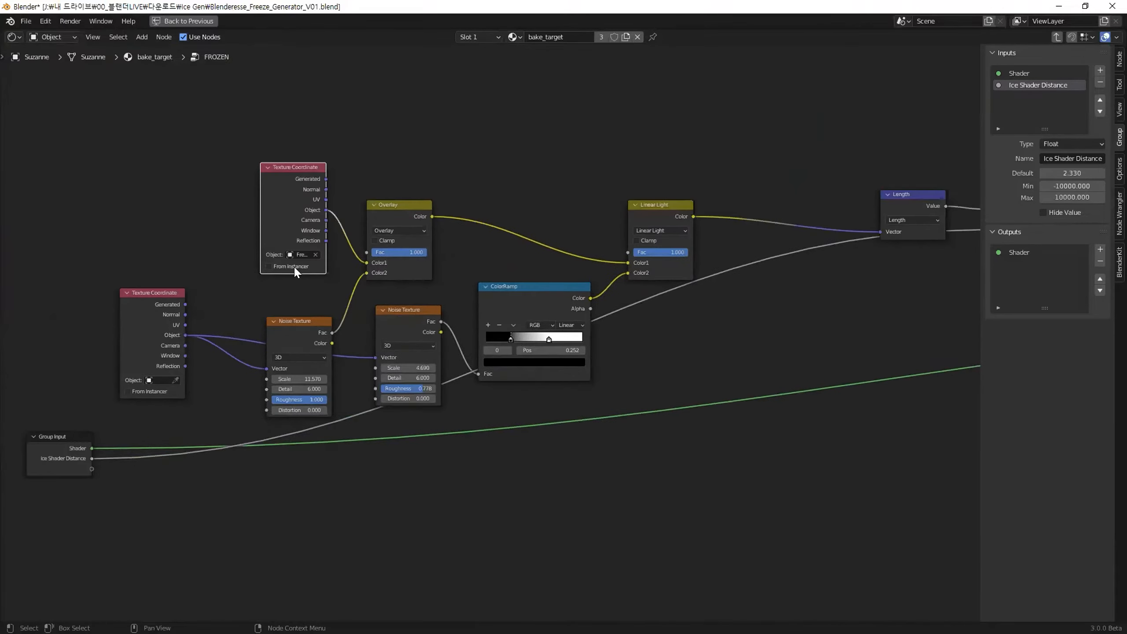
# Widen the Texture Coordinate node feeding the Overlay node so its full object name can be read
pyautogui.scroll(3, 306, 245)
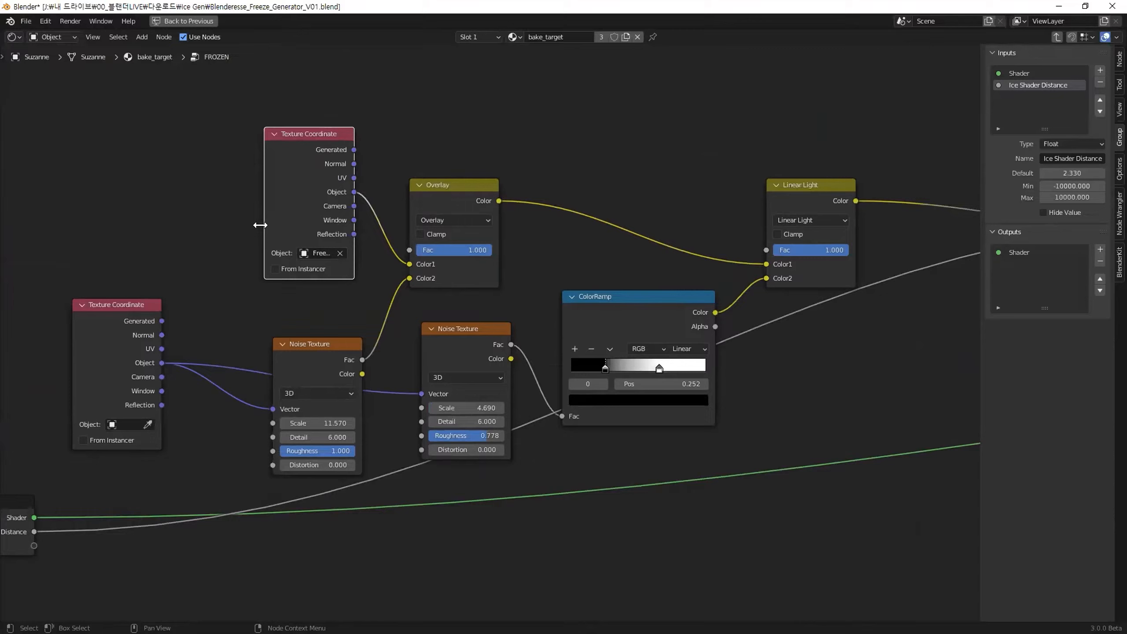
pyautogui.click(259, 226)
pyautogui.click(264, 230)
pyautogui.moveTo(260, 232); pyautogui.dragTo(148, 233)
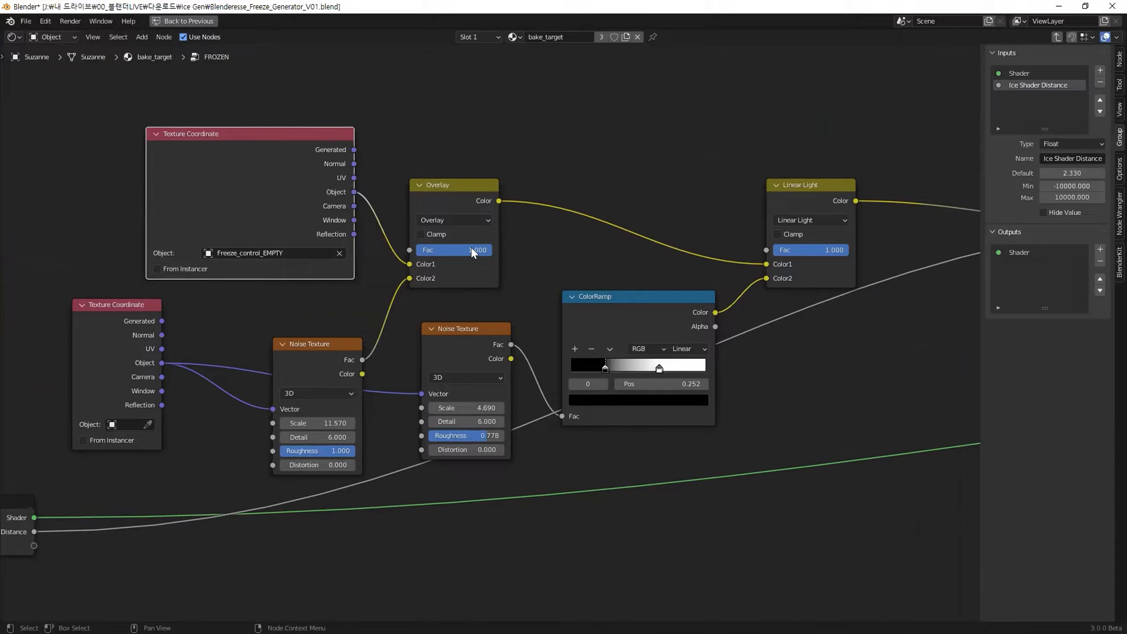
# Move the group's Principled BSDF closer to the Mix Shader and bring the Bump node up nearer to the Principled BSDF
pyautogui.scroll(-2, 520, 303)
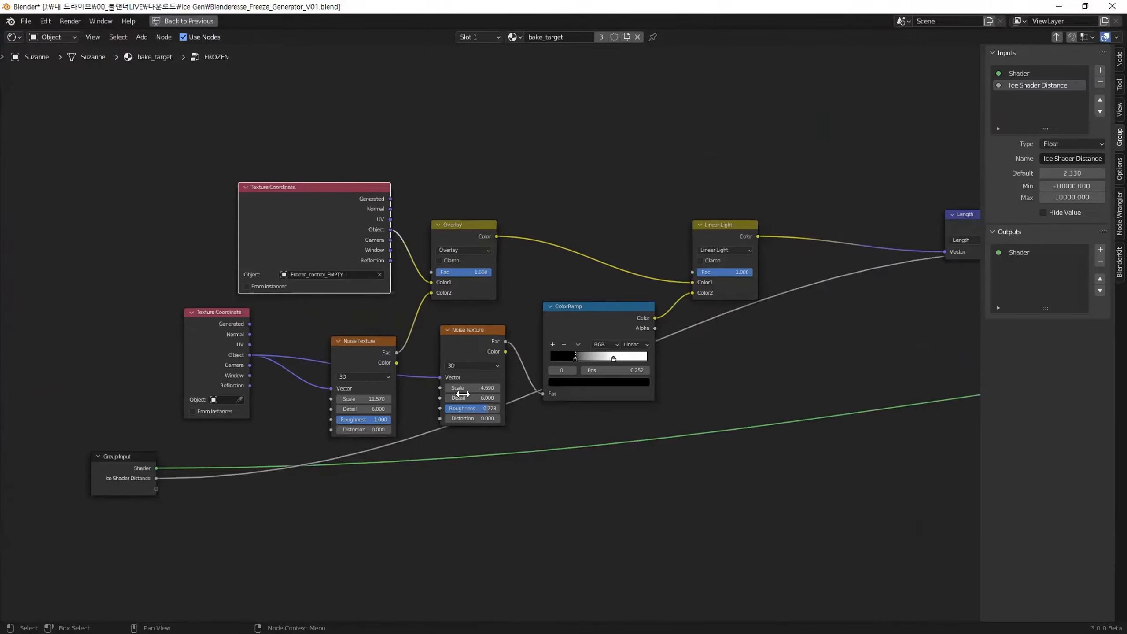
pyautogui.moveTo(599, 439); pyautogui.dragTo(47, 394, button='middle')
pyautogui.scroll(-9, 546, 433)
pyautogui.moveTo(790, 433); pyautogui.dragTo(493, 392, button='middle')
pyautogui.scroll(8, 493, 391)
pyautogui.moveTo(583, 275); pyautogui.dragTo(557, 247)
pyautogui.moveTo(437, 523); pyautogui.dragTo(379, 369)
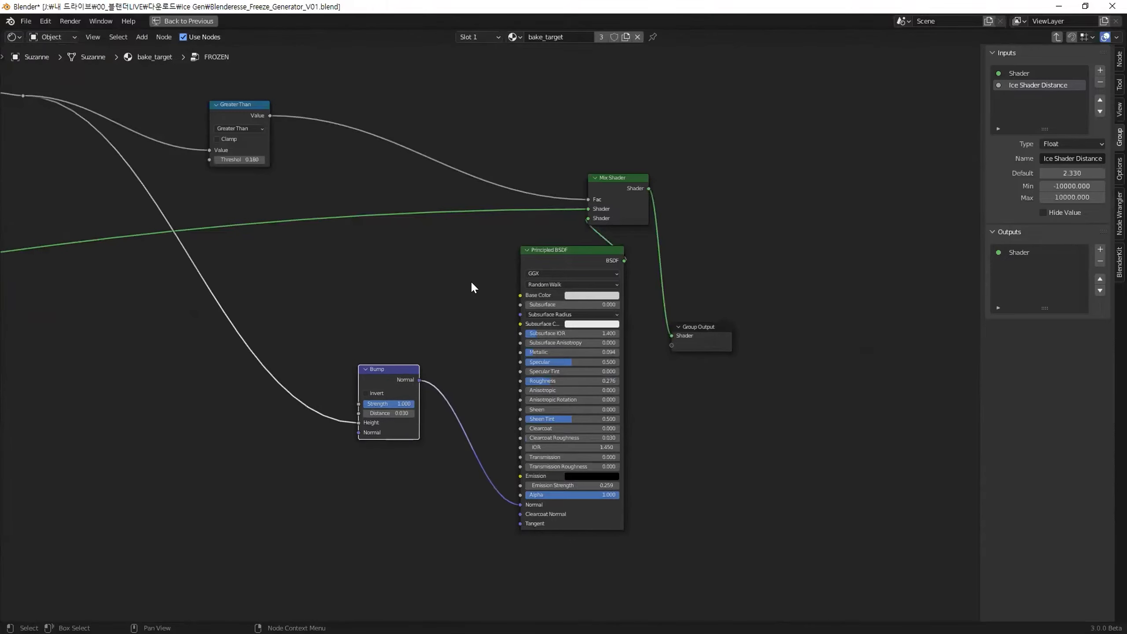
pyautogui.click(430, 283)
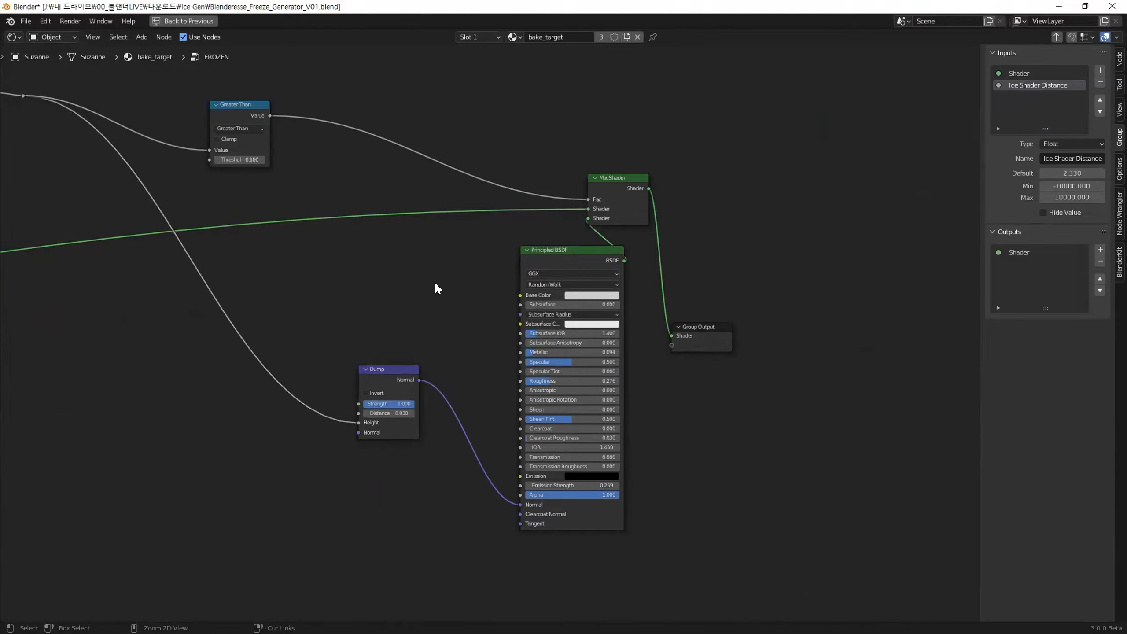
# Restore the full layout and scale Freeze_control_EMPTY up to about 1.291
pyautogui.hotkey('ctrl', 'space')
pyautogui.scroll(-5, 601, 173)
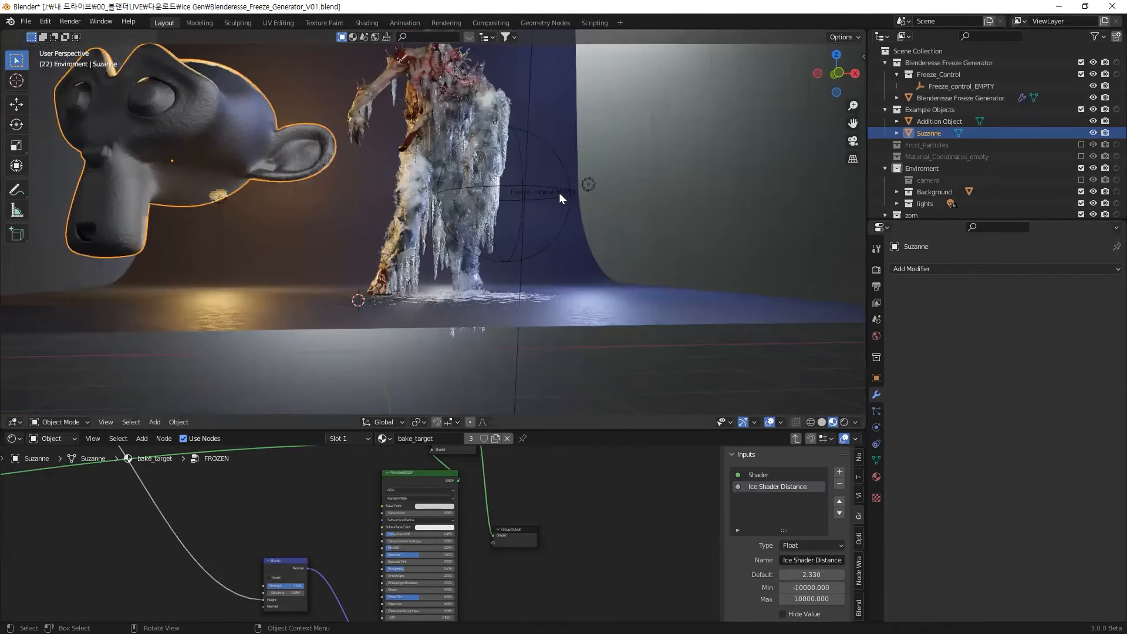
pyautogui.click(564, 196)
pyautogui.press('s')
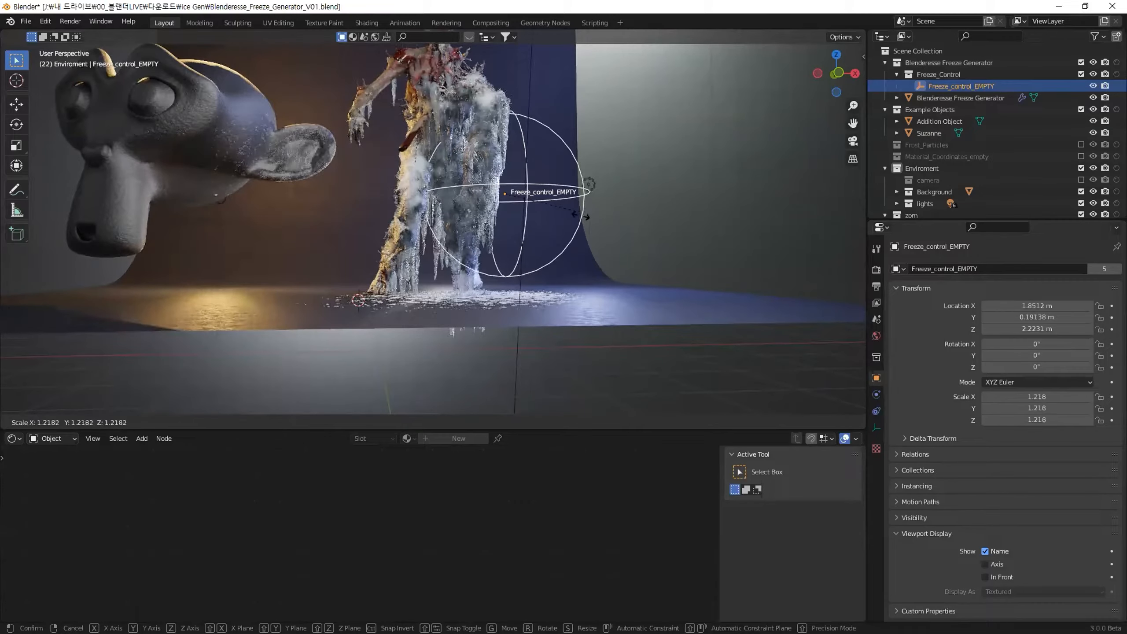
pyautogui.click(578, 217)
# Move Freeze_control_EMPTY up toward the zombie's torso, to about X 1.76, Y 0.19, Z 2.47 m
pyautogui.moveTo(474, 108); pyautogui.dragTo(451, 160, button='middle')
pyautogui.scroll(3, 471, 178)
pyautogui.scroll(4, 507, 105)
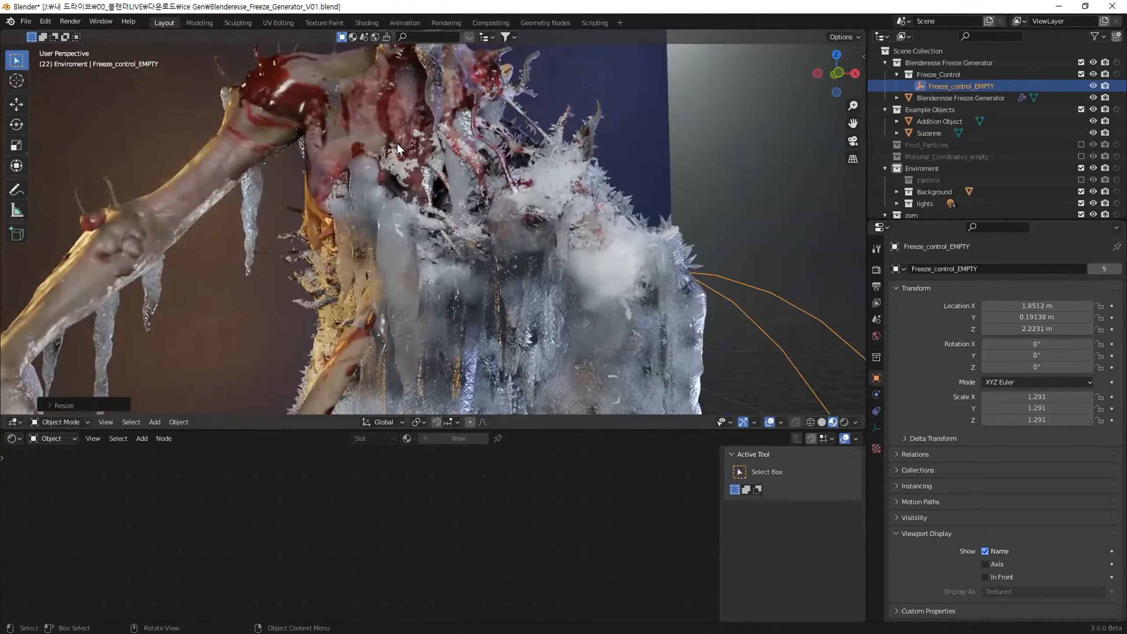
pyautogui.press('g')
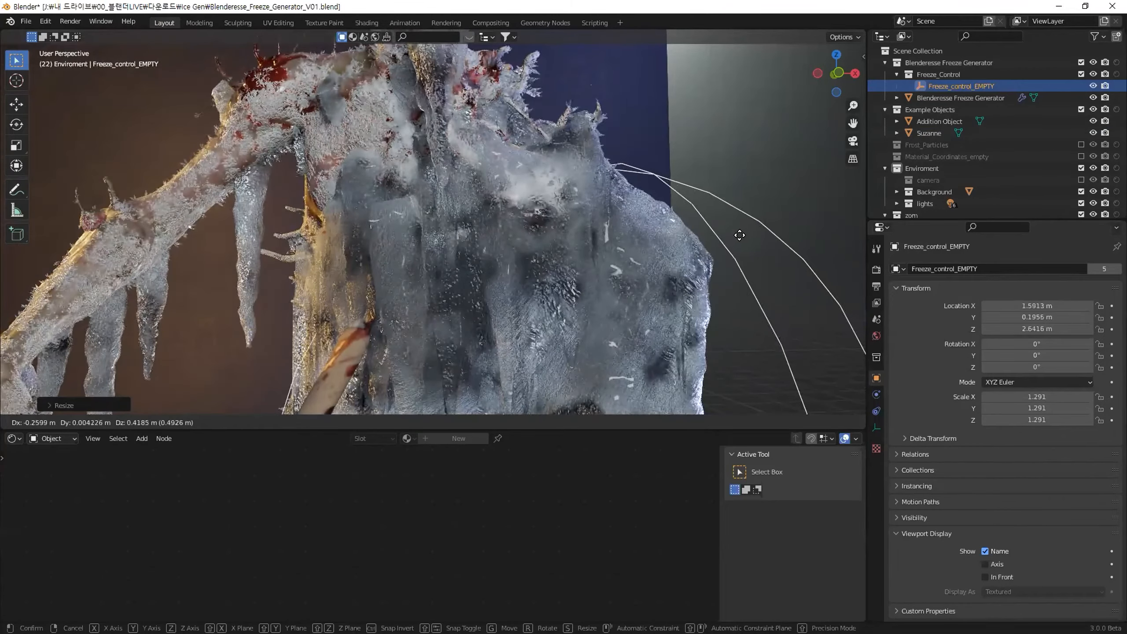
pyautogui.click(727, 253)
# Move Freeze_control_EMPTY up and away from the zombie, to about X 2.96, Y -0.08, Z 4.42 m
pyautogui.scroll(-8, 727, 254)
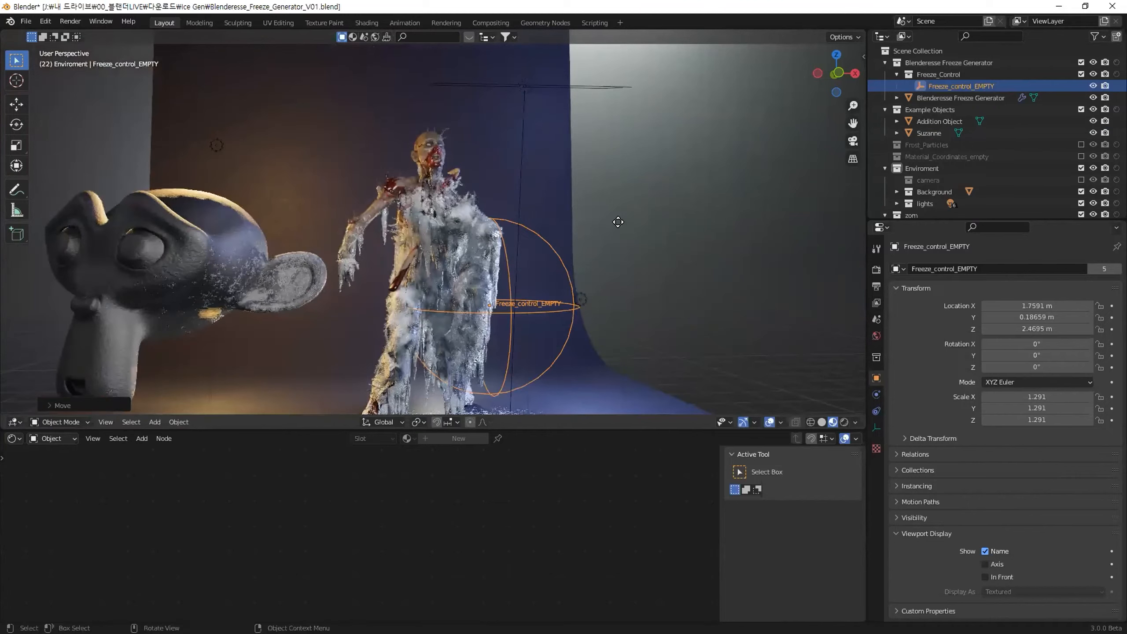
pyautogui.press('g')
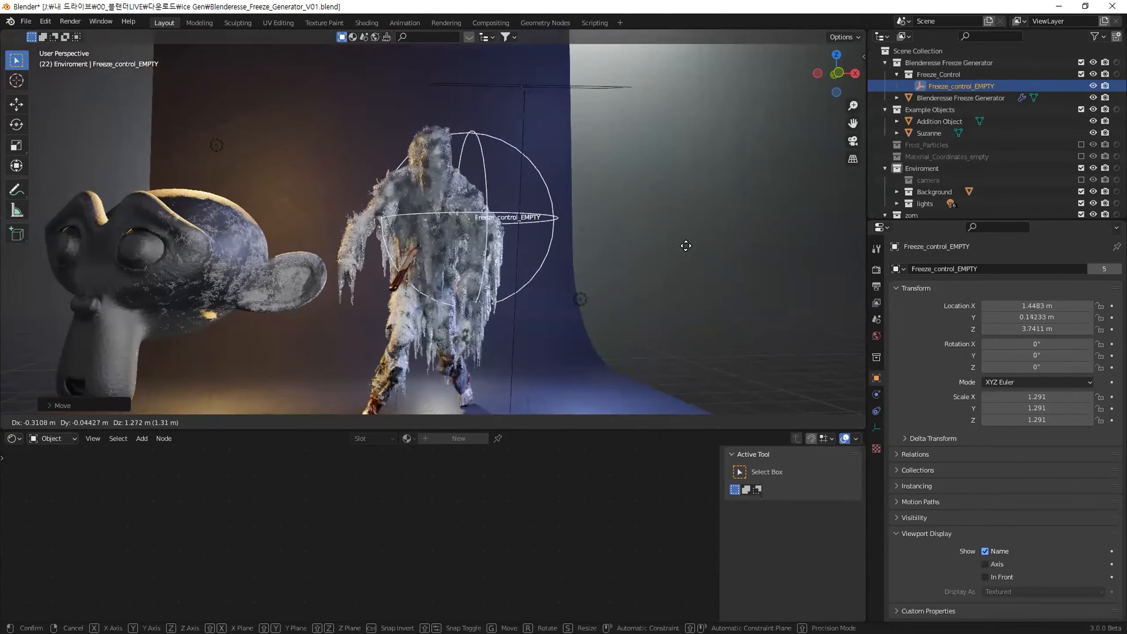
pyautogui.click(716, 155)
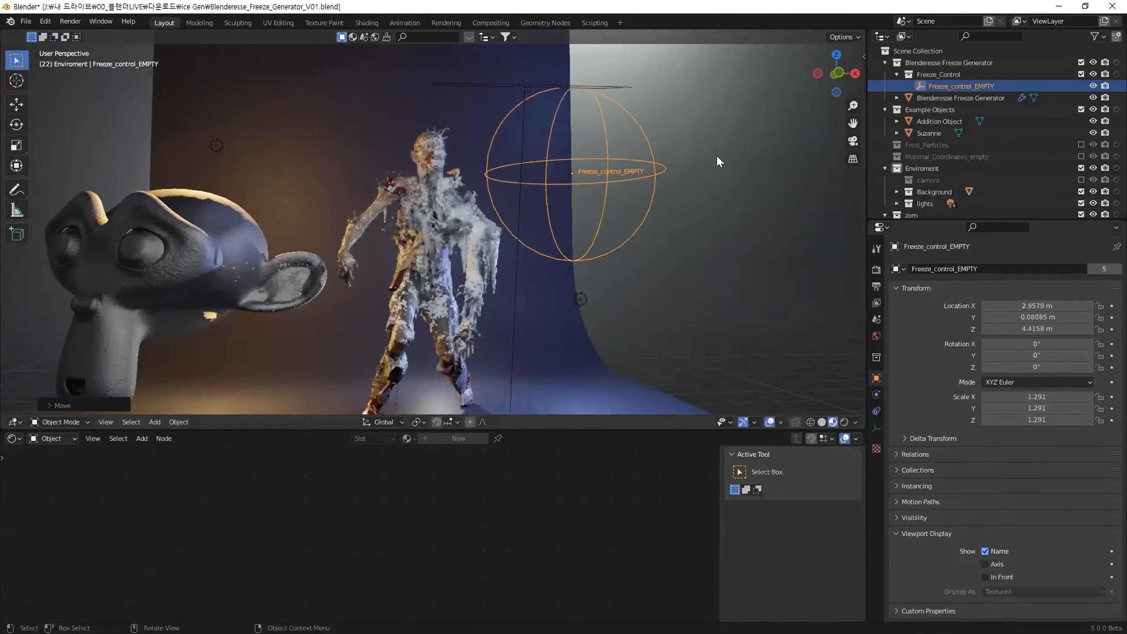
# Scale Freeze_control_EMPTY down to about 1.102 and move it in toward the zombie's shoulder
pyautogui.moveTo(624, 243); pyautogui.dragTo(713, 255, button='middle')
pyautogui.scroll(4, 528, 224)
pyautogui.press('s')
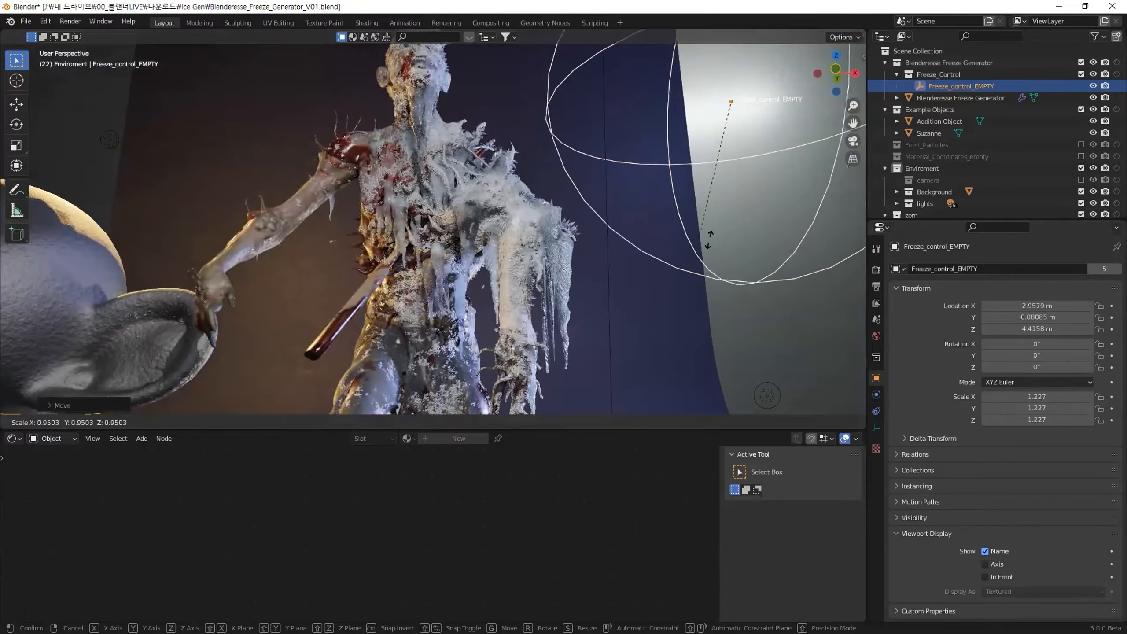
pyautogui.click(709, 242)
pyautogui.press('g')
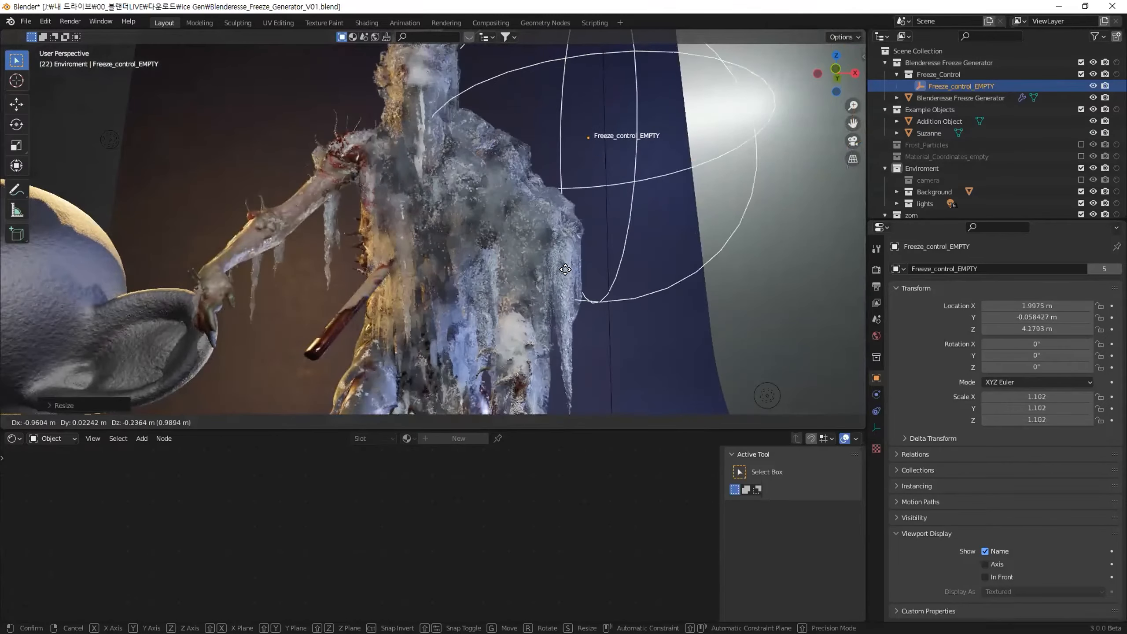
pyautogui.click(594, 267)
# Reposition Freeze_control_EMPTY beside the zombie's upper body, at about X 2.14, Y -0.11, Z 3.84 m
pyautogui.scroll(-5, 591, 271)
pyautogui.moveTo(590, 273); pyautogui.dragTo(515, 297, button='middle')
pyautogui.press('g')
pyautogui.click(537, 312)
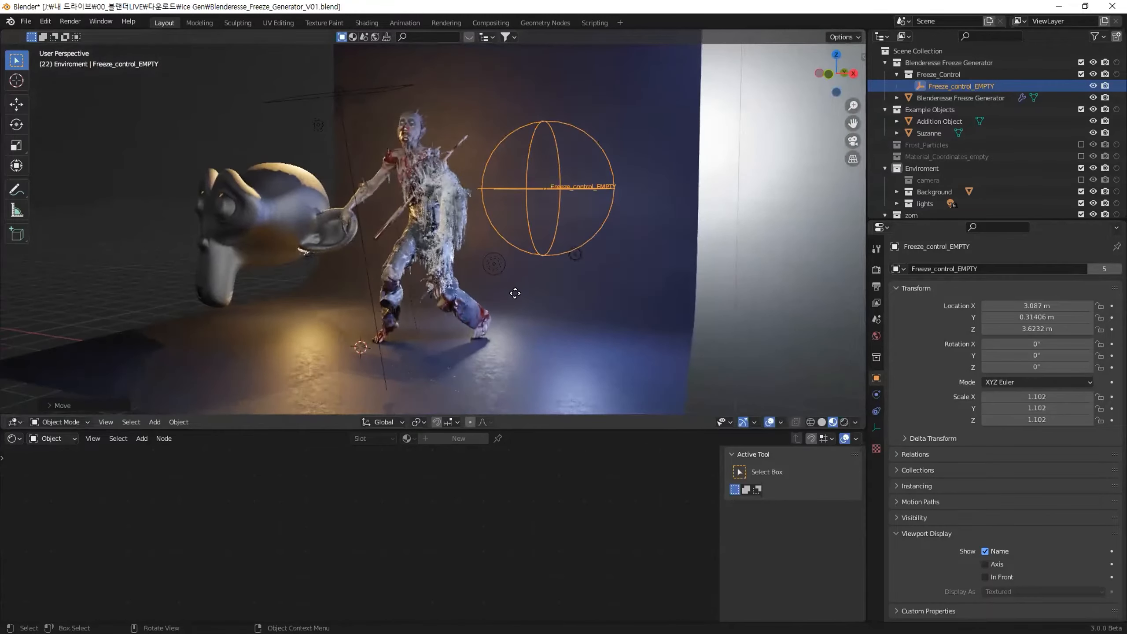
pyautogui.press('g')
pyautogui.click(526, 282)
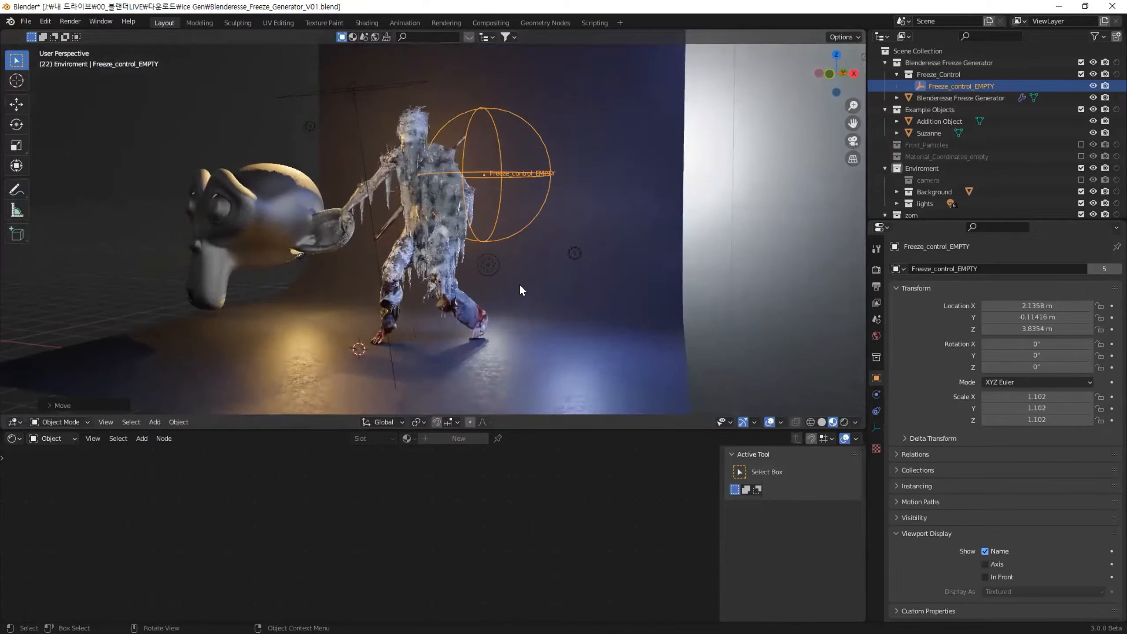
# Move Suzanne down to the floor at the zombie's feet, by about X 2.32, Y 0.26, Z -1.76 m
pyautogui.scroll(4, 520, 284)
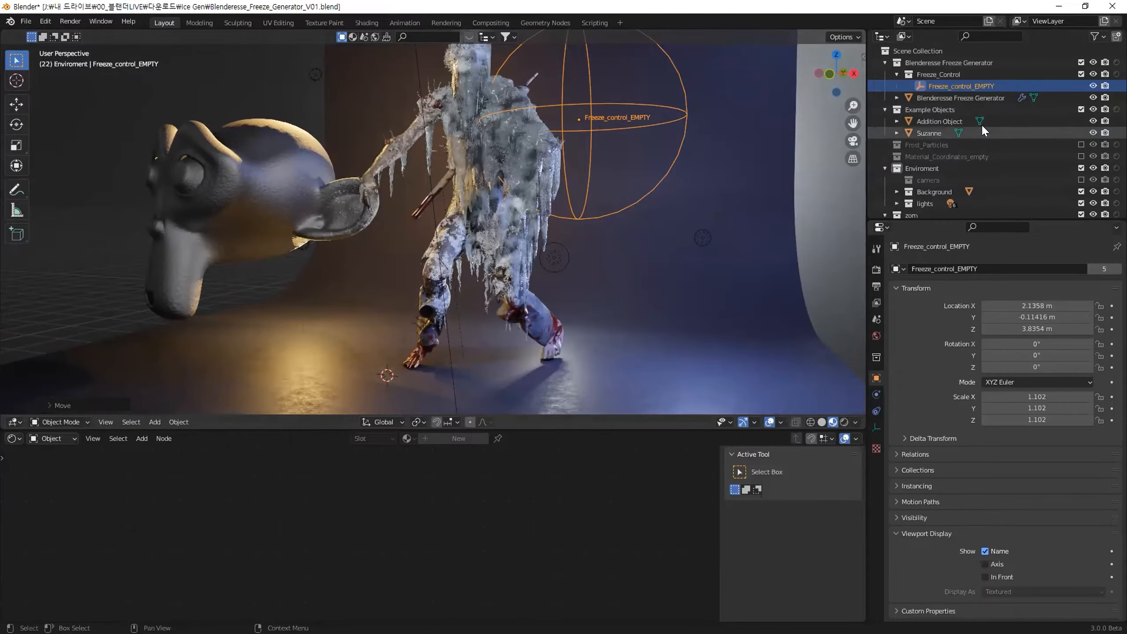
pyautogui.moveTo(336, 236); pyautogui.dragTo(455, 328, button='middle')
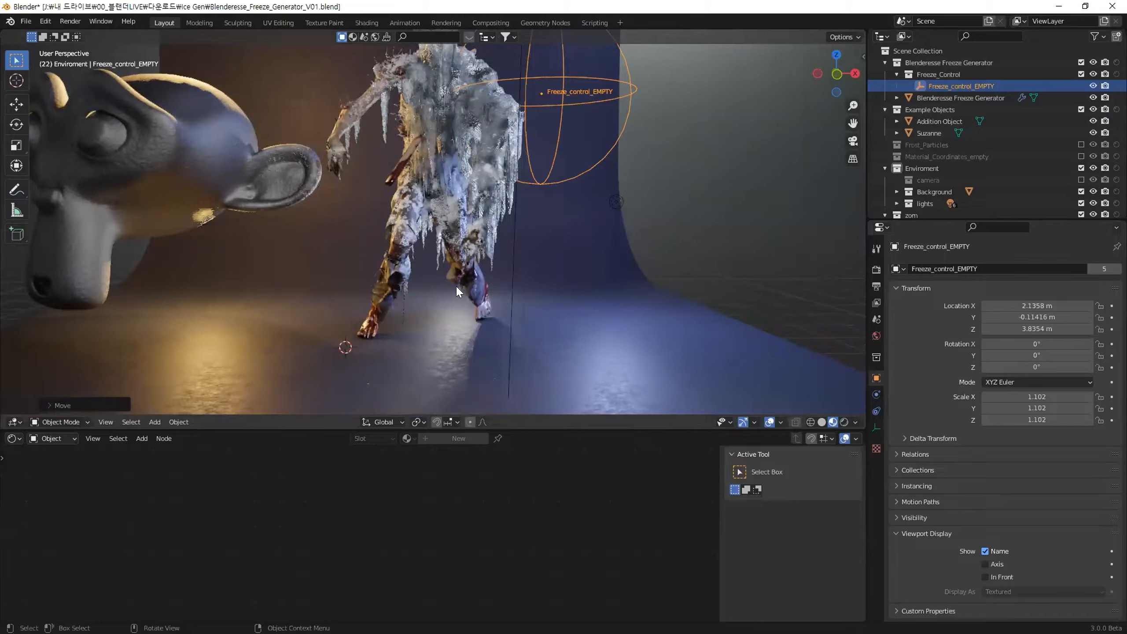
pyautogui.moveTo(472, 290); pyautogui.dragTo(444, 347, button='middle')
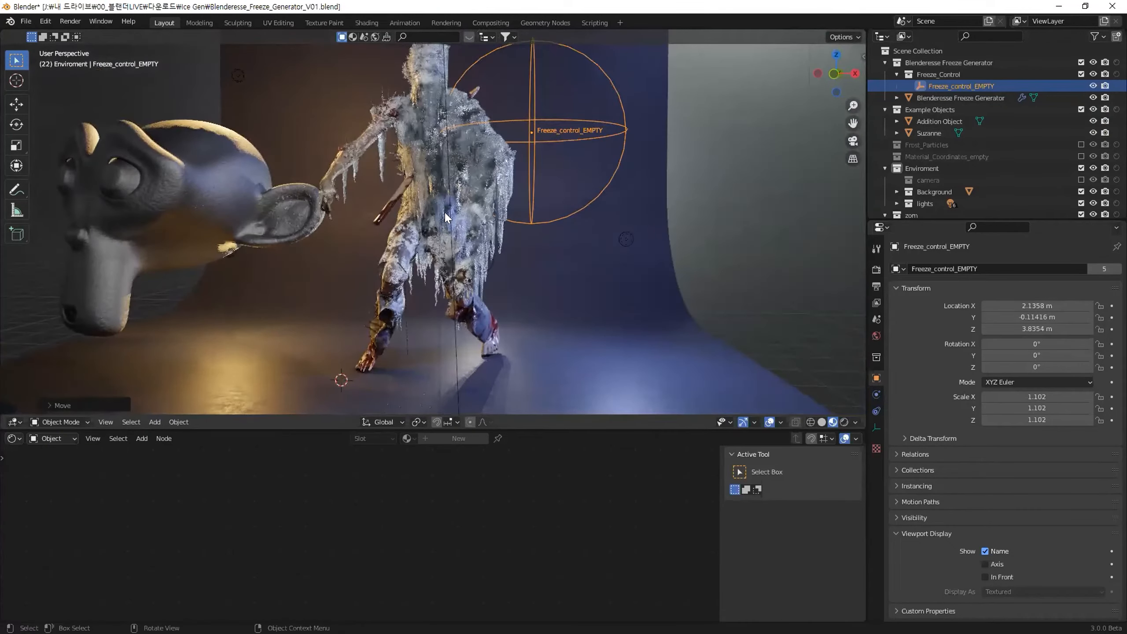
pyautogui.click(212, 188)
pyautogui.press('g')
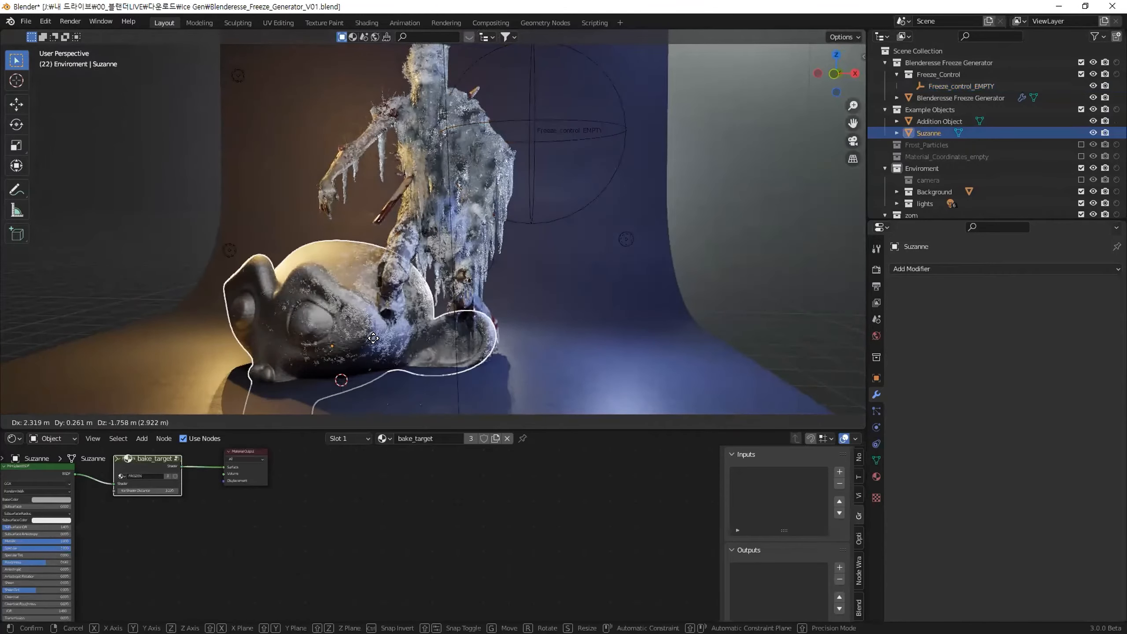
pyautogui.click(372, 339)
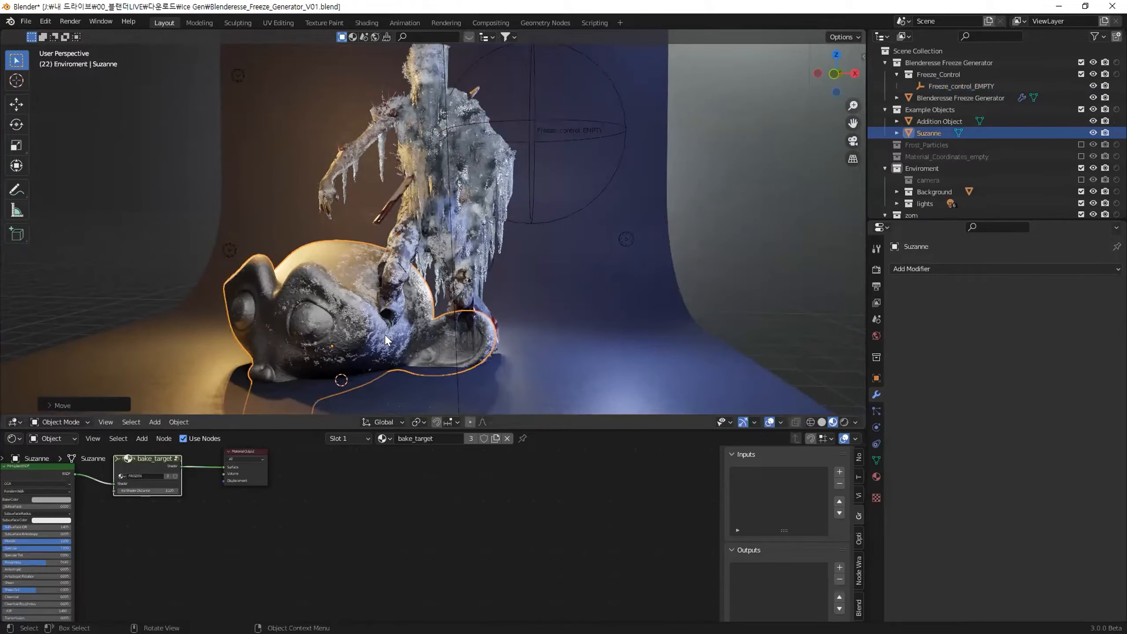
# Move Freeze_control_EMPTY down beside the zombie's legs, to about X 2.29, Y -0.13, Z 2.53 m
pyautogui.moveTo(394, 338); pyautogui.dragTo(658, 92, button='middle')
pyautogui.click(586, 116)
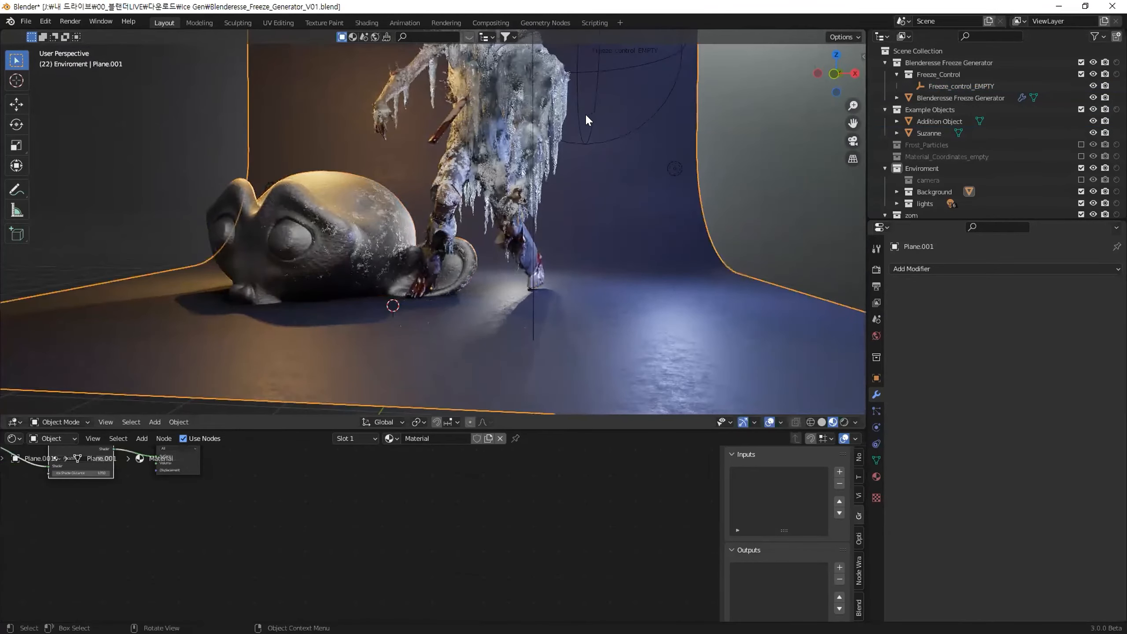
pyautogui.click(588, 127)
pyautogui.press('g')
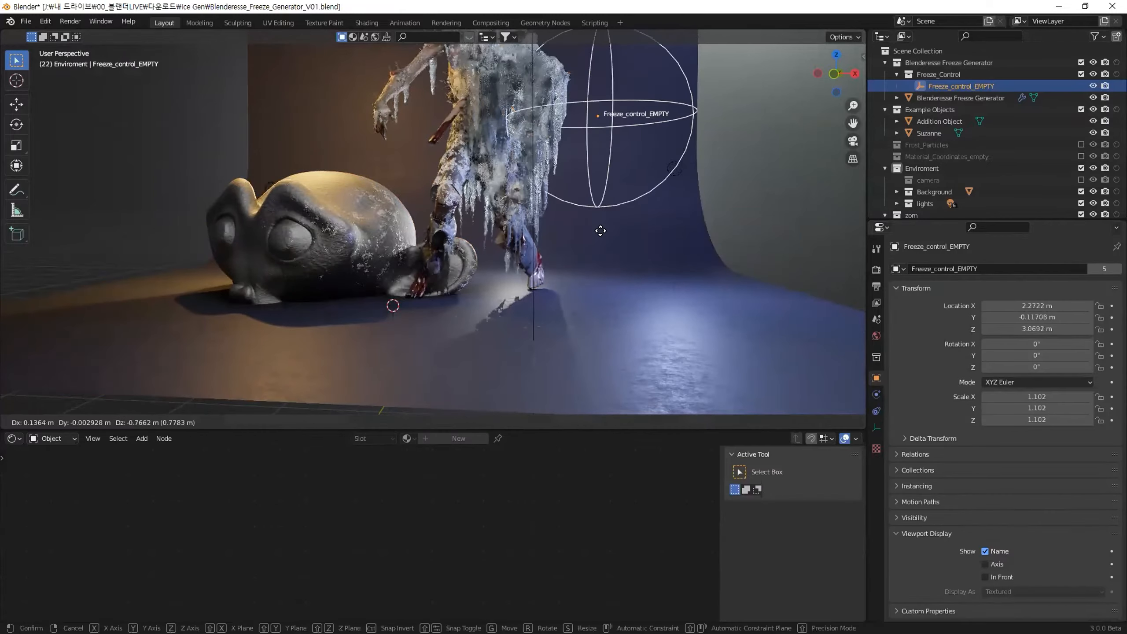
pyautogui.click(366, 396)
# Select the Blenderesse Freeze Generator object and show its node tree in a Geometry Node Editor
pyautogui.click(483, 311)
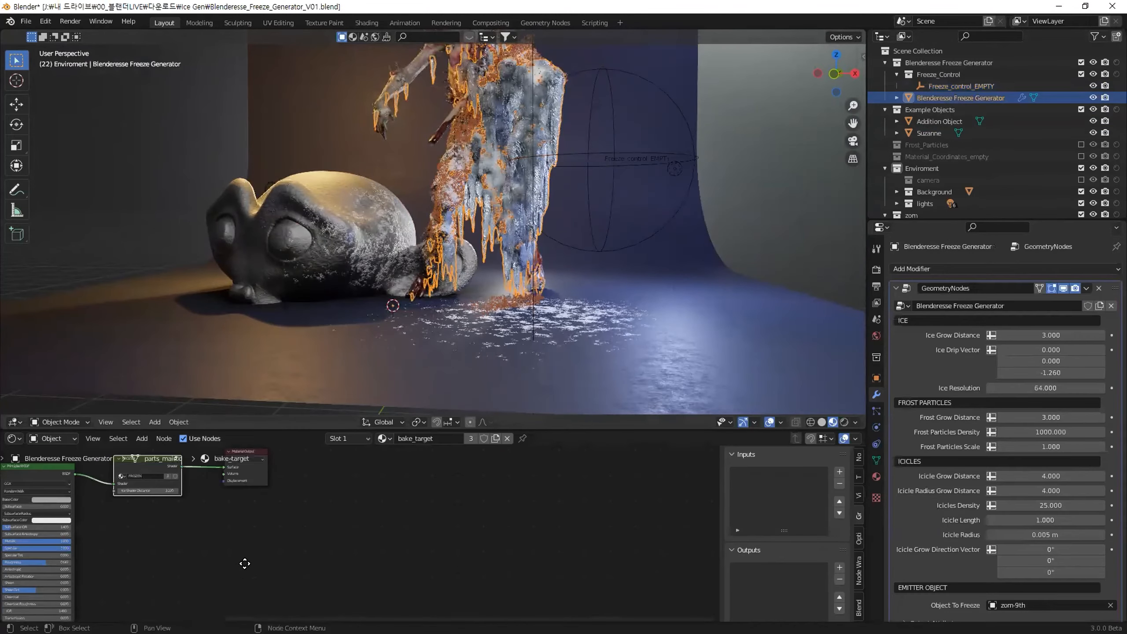
pyautogui.press('Home')
pyautogui.click(13, 438)
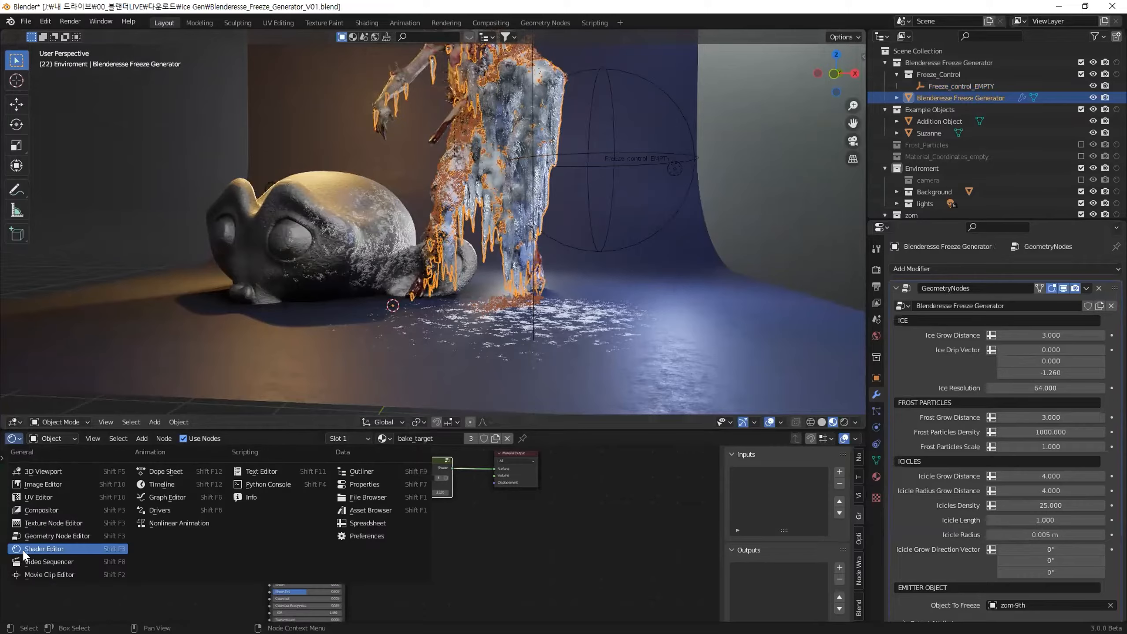
pyautogui.click(50, 536)
# Review the whole Freeze Generator node tree maximized, and restore the layout with a taller node editor area
pyautogui.hotkey('ctrl', 'space')
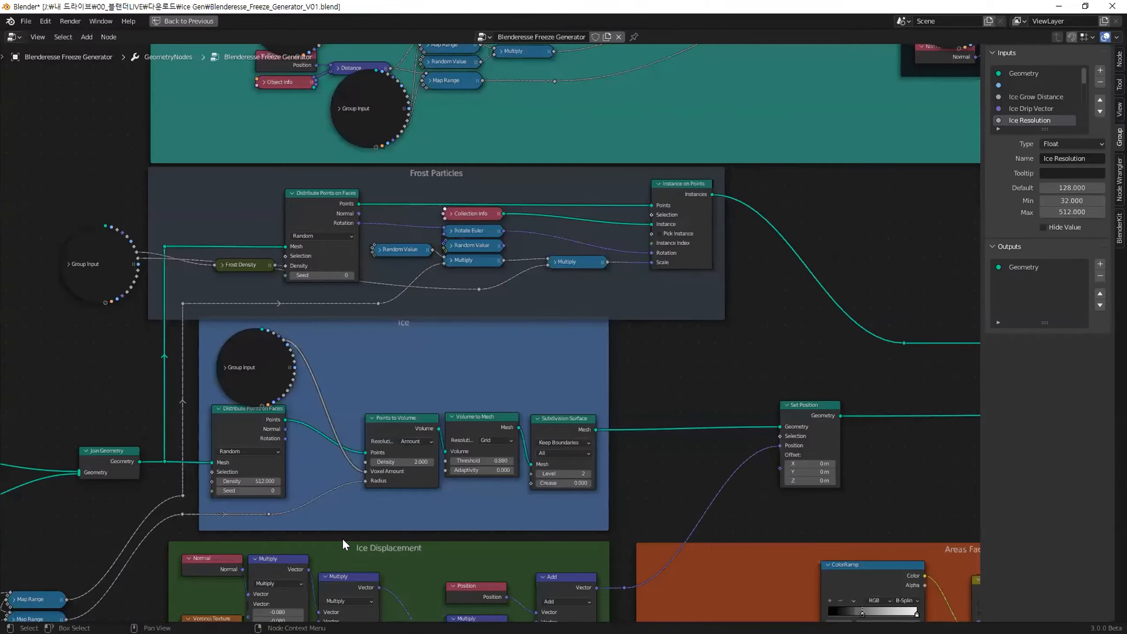
pyautogui.scroll(-5, 287, 389)
pyautogui.moveTo(280, 399); pyautogui.dragTo(498, 414, button='middle')
pyautogui.scroll(1, 462, 398)
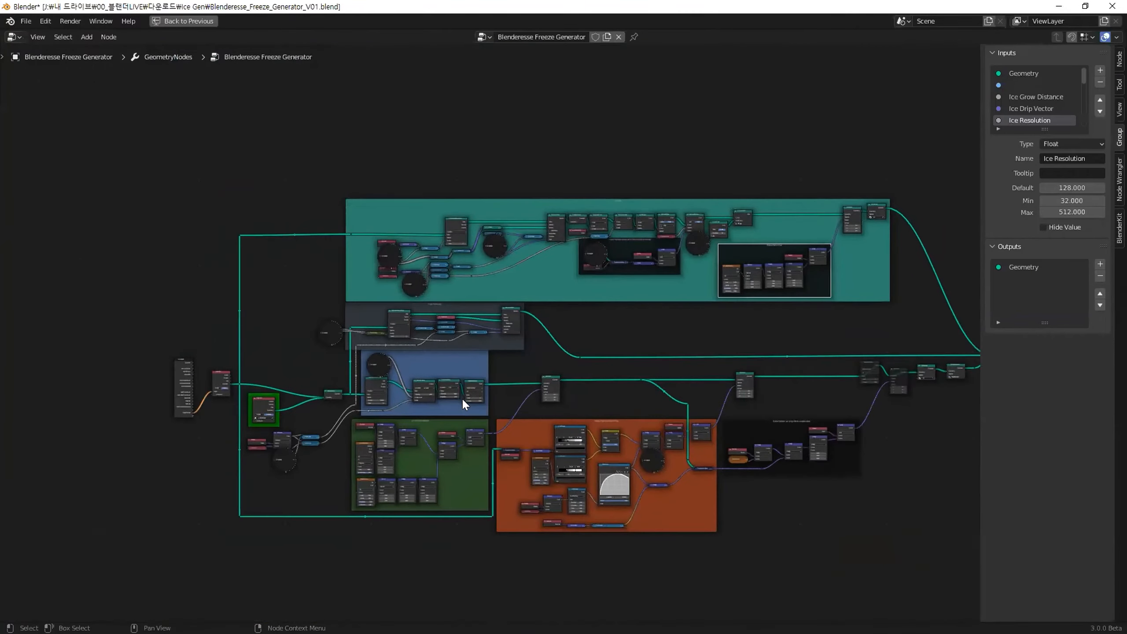
pyautogui.hotkey('ctrl', 'space')
pyautogui.moveTo(533, 426); pyautogui.dragTo(534, 316)
# Nudge the Object Info node fed by Object To Freeze slightly down and bring the modifier's Emitter Object settings into view
pyautogui.scroll(3, 469, 453)
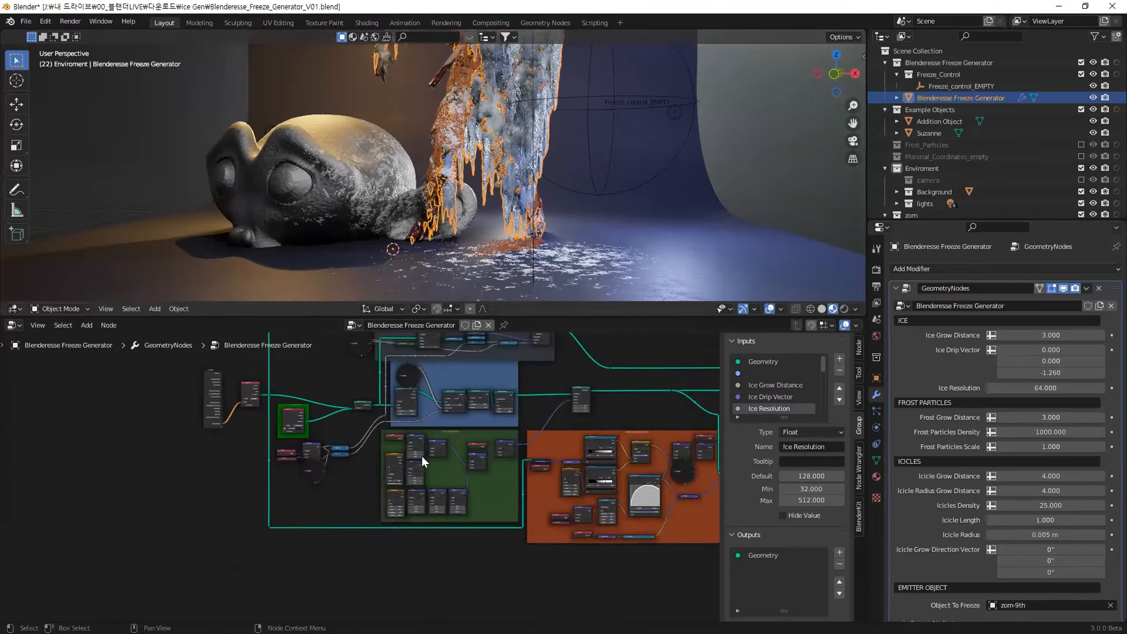
pyautogui.scroll(6, 337, 484)
pyautogui.moveTo(302, 510); pyautogui.dragTo(444, 509, button='middle')
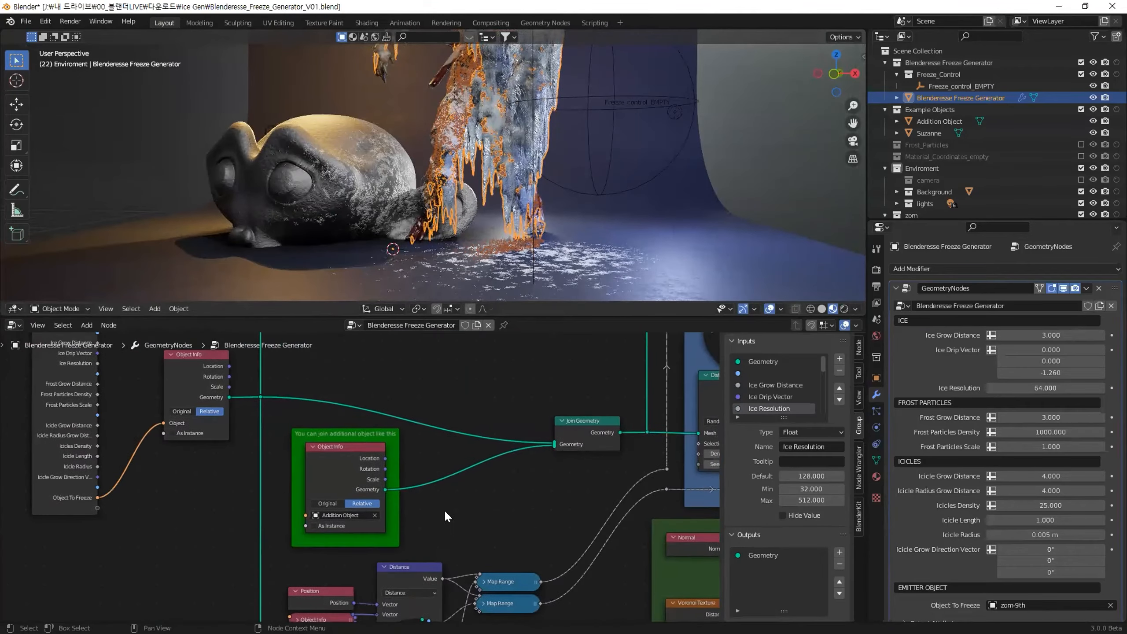
pyautogui.moveTo(327, 520); pyautogui.dragTo(330, 529, button='middle')
pyautogui.moveTo(254, 473); pyautogui.dragTo(184, 509, button='middle')
pyautogui.moveTo(165, 413); pyautogui.dragTo(168, 422)
pyautogui.moveTo(51, 534); pyautogui.dragTo(191, 566, button='middle')
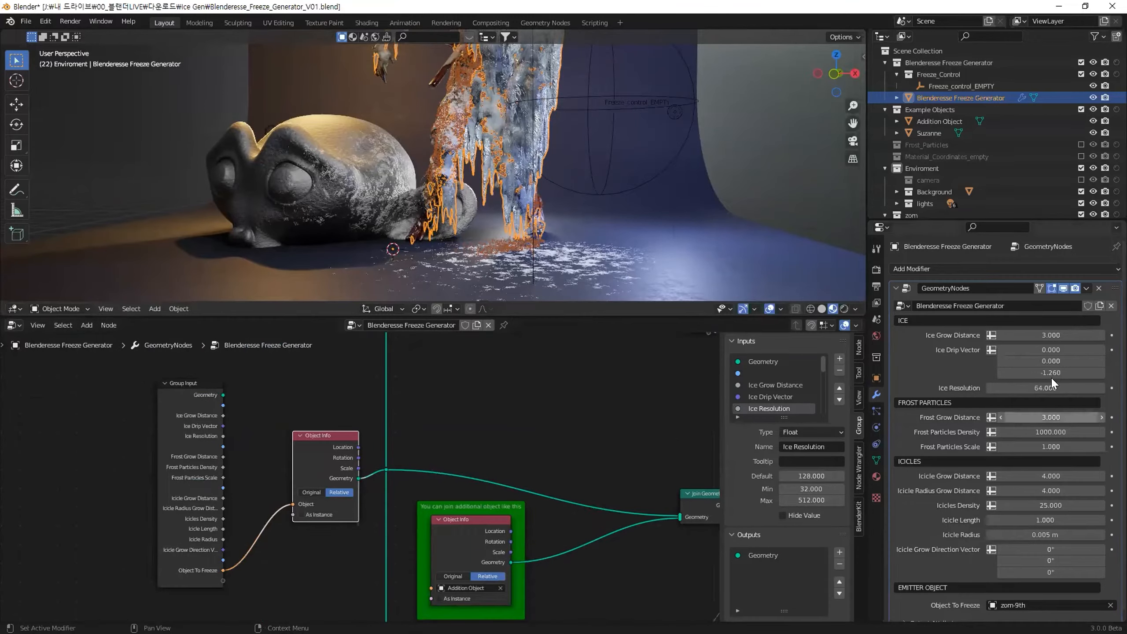
pyautogui.scroll(-1, 971, 427)
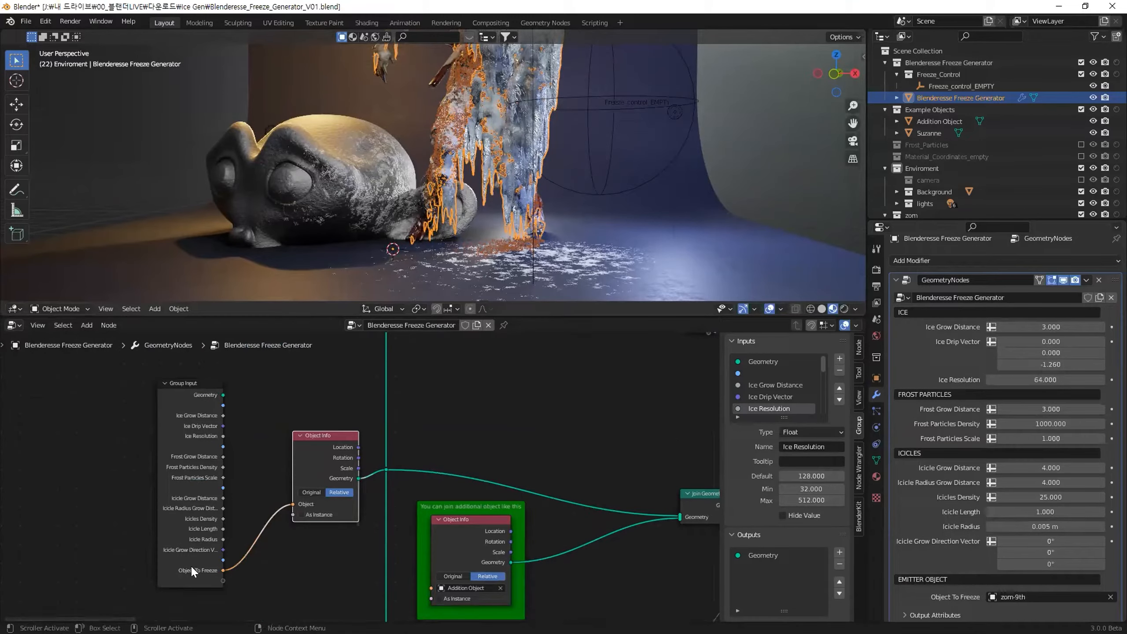
# Examine the node tree from Join Geometry through the ice, frost particle and displacement frames toward the output
pyautogui.moveTo(504, 495); pyautogui.dragTo(234, 469, button='middle')
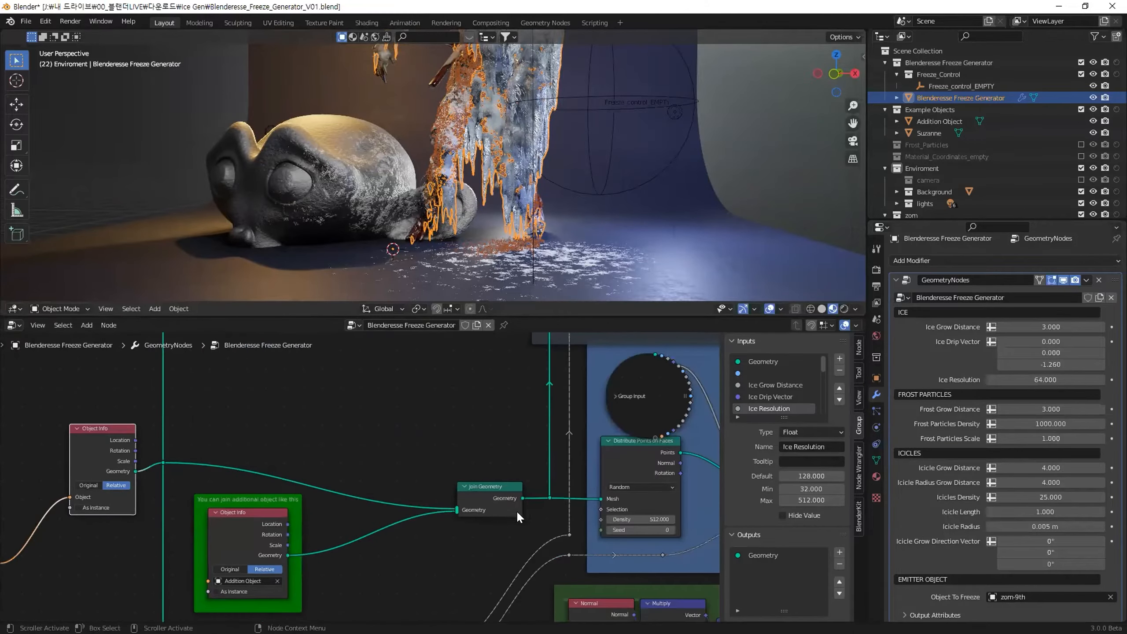
pyautogui.scroll(-2, 517, 511)
pyautogui.moveTo(482, 499); pyautogui.dragTo(321, 492, button='middle')
pyautogui.scroll(-2, 333, 496)
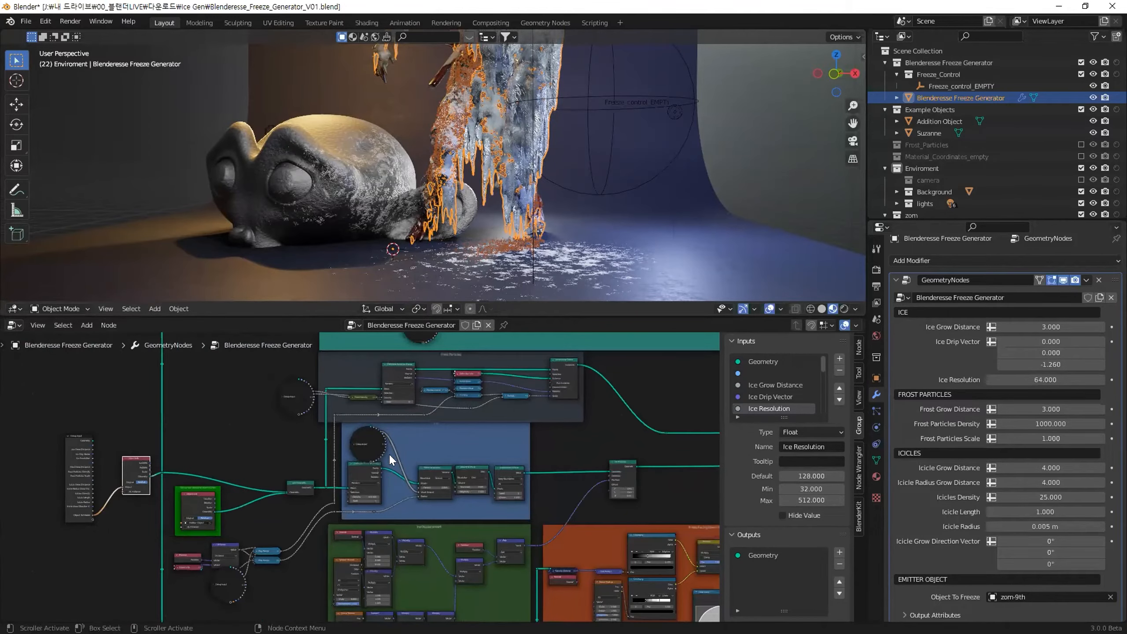
pyautogui.moveTo(654, 494); pyautogui.dragTo(451, 431, button='middle')
pyautogui.scroll(-10, 501, 444)
pyautogui.moveTo(526, 464); pyautogui.dragTo(459, 462, button='middle')
pyautogui.scroll(5, 639, 454)
pyautogui.moveTo(639, 453); pyautogui.dragTo(524, 450, button='middle')
pyautogui.moveTo(207, 433); pyautogui.dragTo(578, 437, button='middle')
pyautogui.scroll(10, 331, 452)
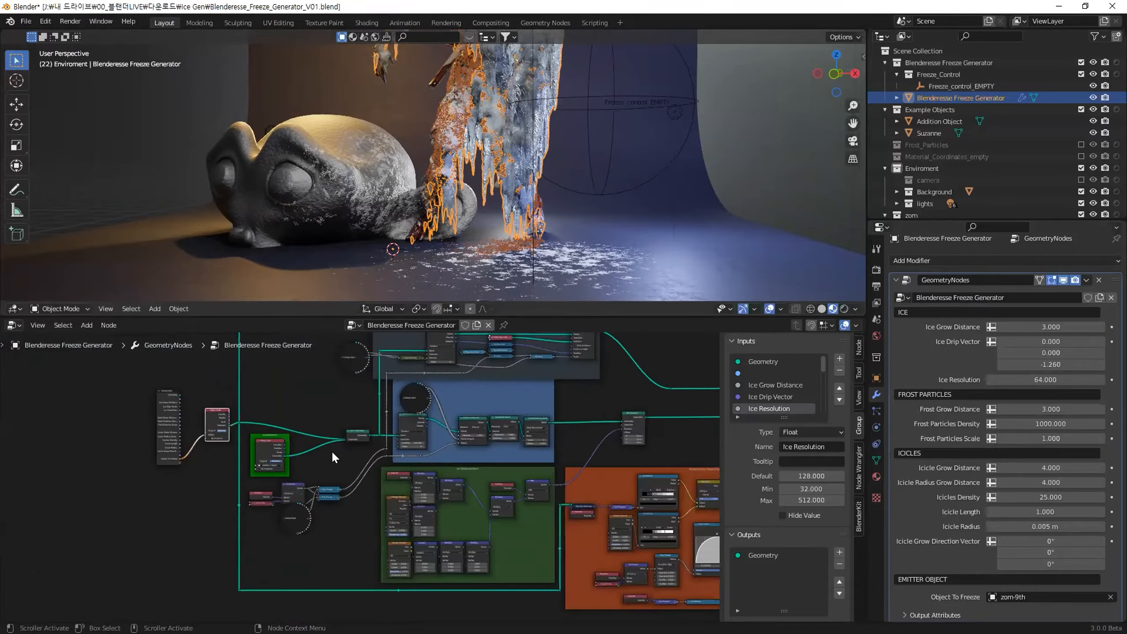
# Select the Object Info node in the green additional-object frame and examine its link to Join Geometry
pyautogui.moveTo(308, 429); pyautogui.dragTo(325, 462, button='middle')
pyautogui.scroll(5, 325, 463)
pyautogui.moveTo(223, 456); pyautogui.dragTo(447, 492, button='middle')
pyautogui.scroll(13, 320, 445)
pyautogui.click(274, 441)
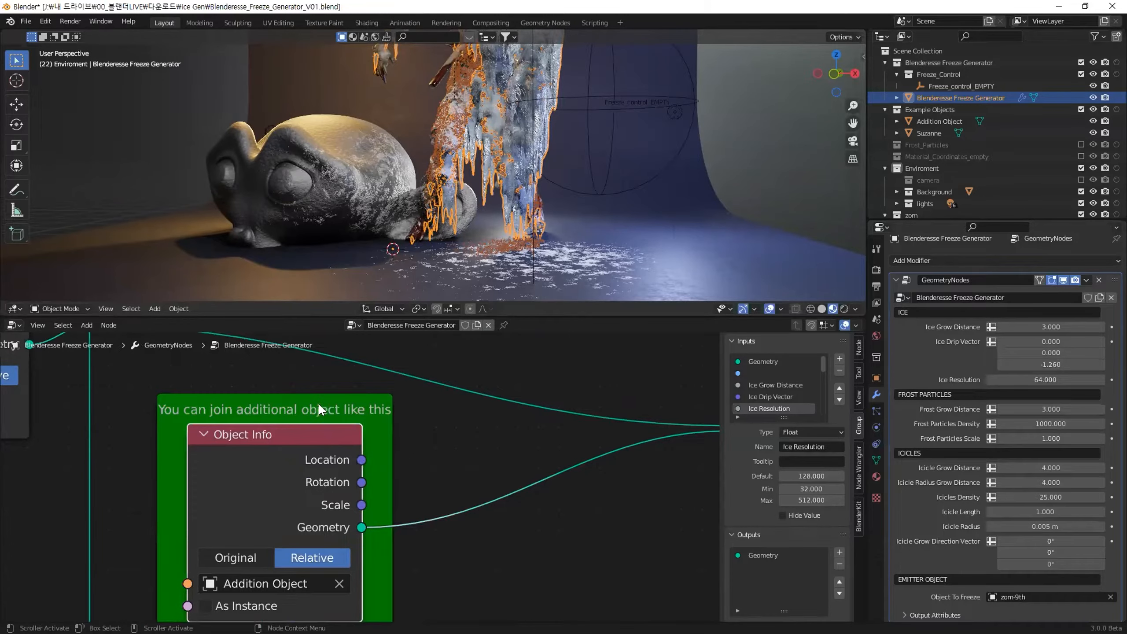
pyautogui.scroll(-1, 278, 416)
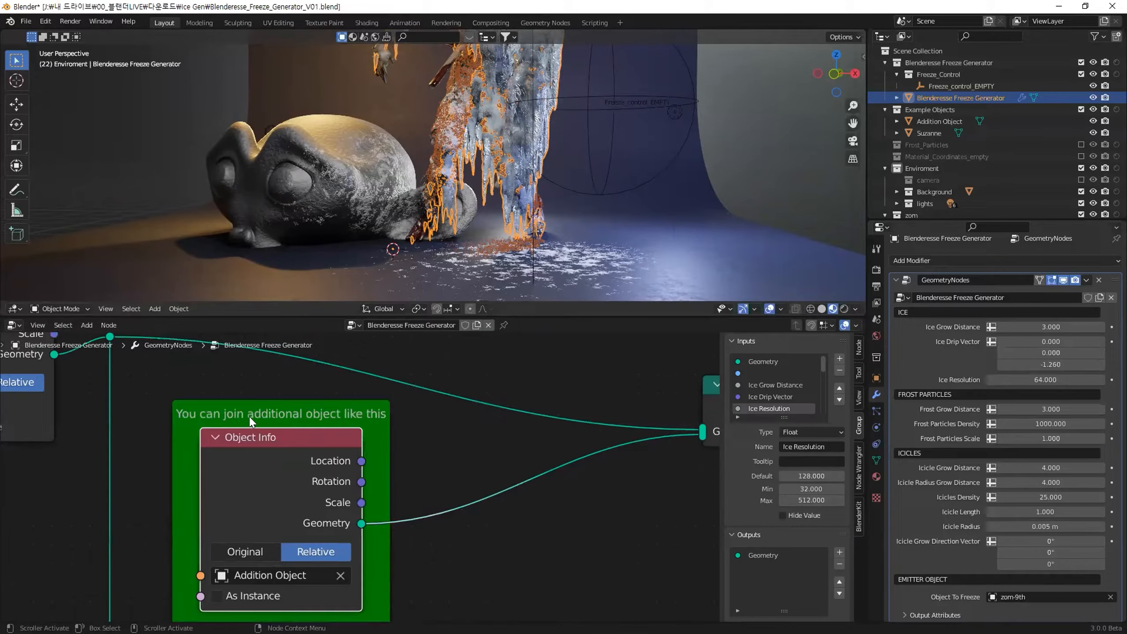
pyautogui.scroll(-4, 477, 463)
pyautogui.moveTo(494, 447); pyautogui.dragTo(367, 429, button='middle')
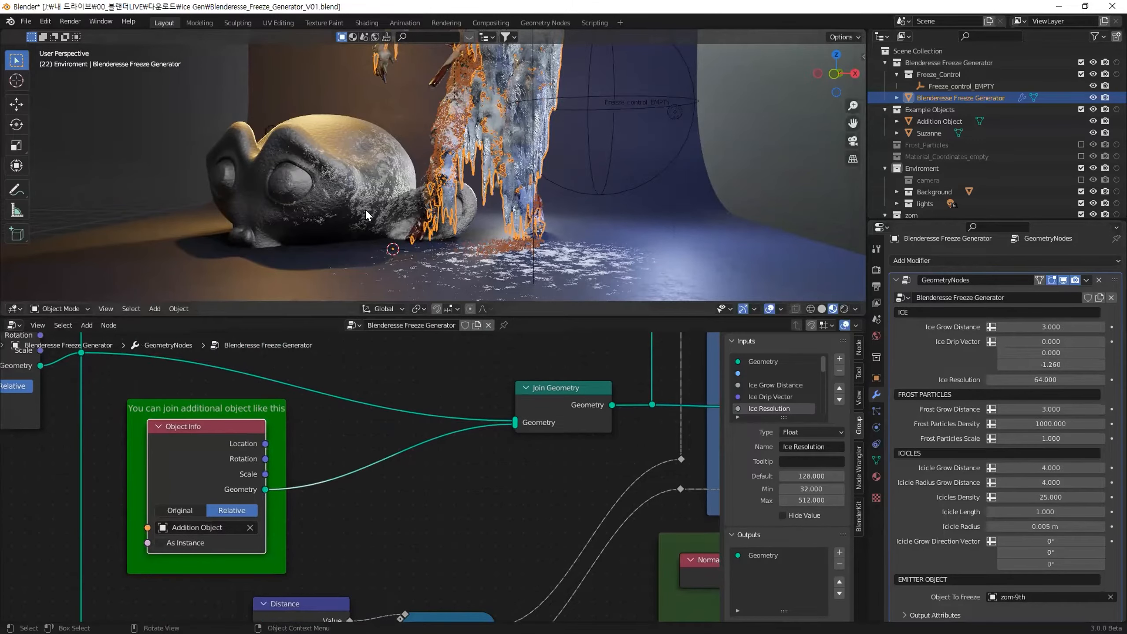
# Select Addition Object and Suzanne in turn to identify them in the scene
pyautogui.moveTo(364, 207); pyautogui.dragTo(375, 208, button='middle')
pyautogui.click(424, 239)
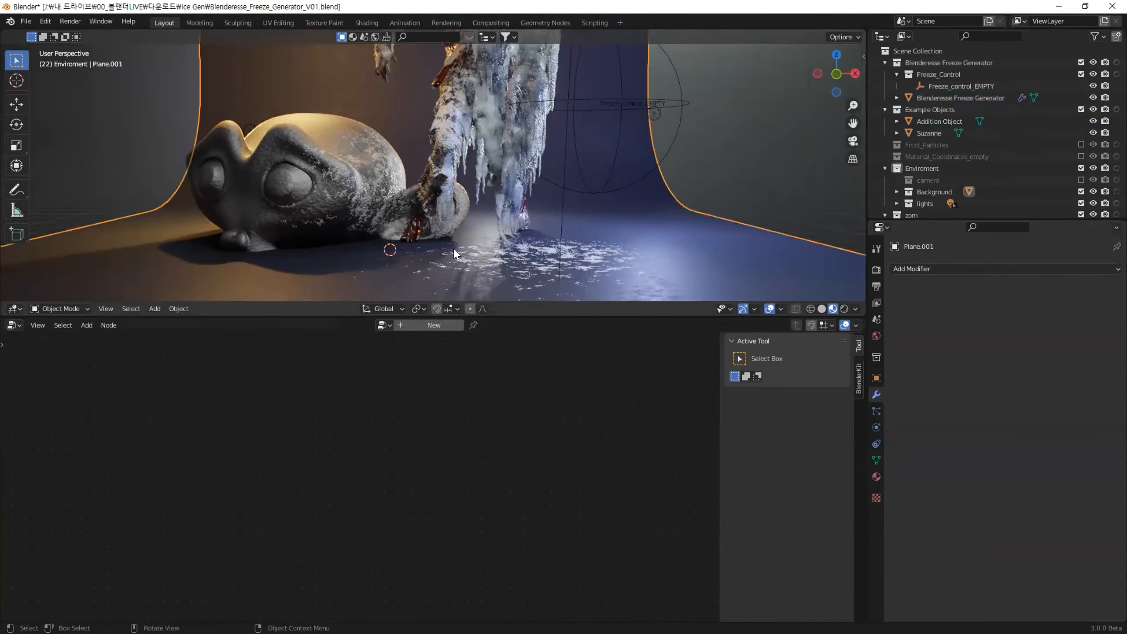
pyautogui.click(933, 121)
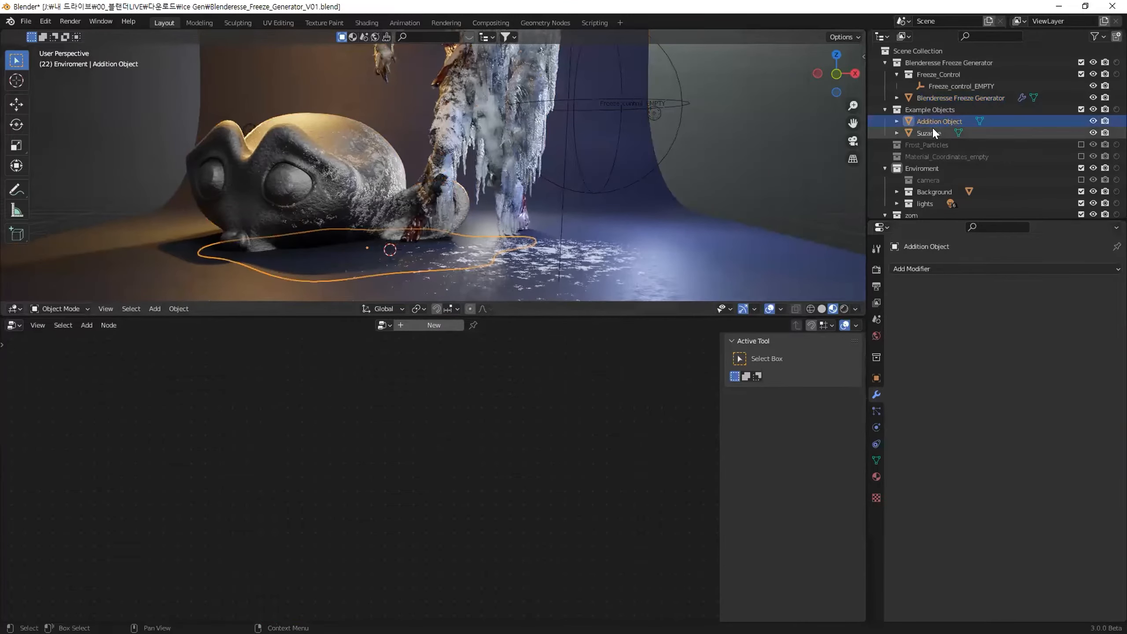
pyautogui.click(930, 132)
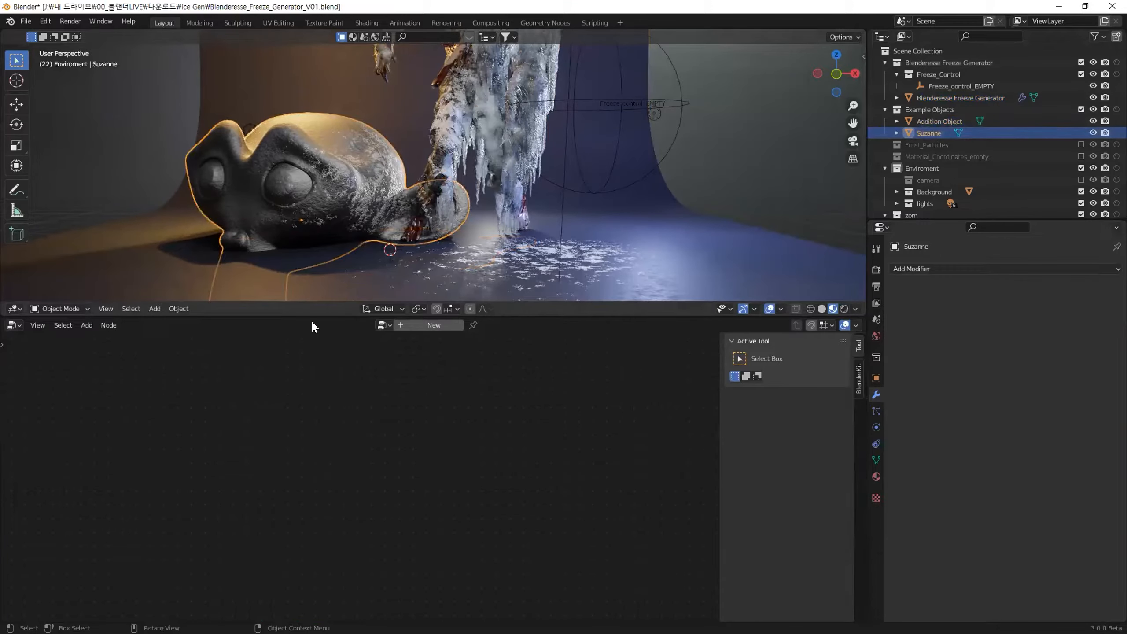
pyautogui.click(343, 245)
# Reselect Blenderesse Freeze Generator and pin its node tree in the node editor
pyautogui.click(522, 160)
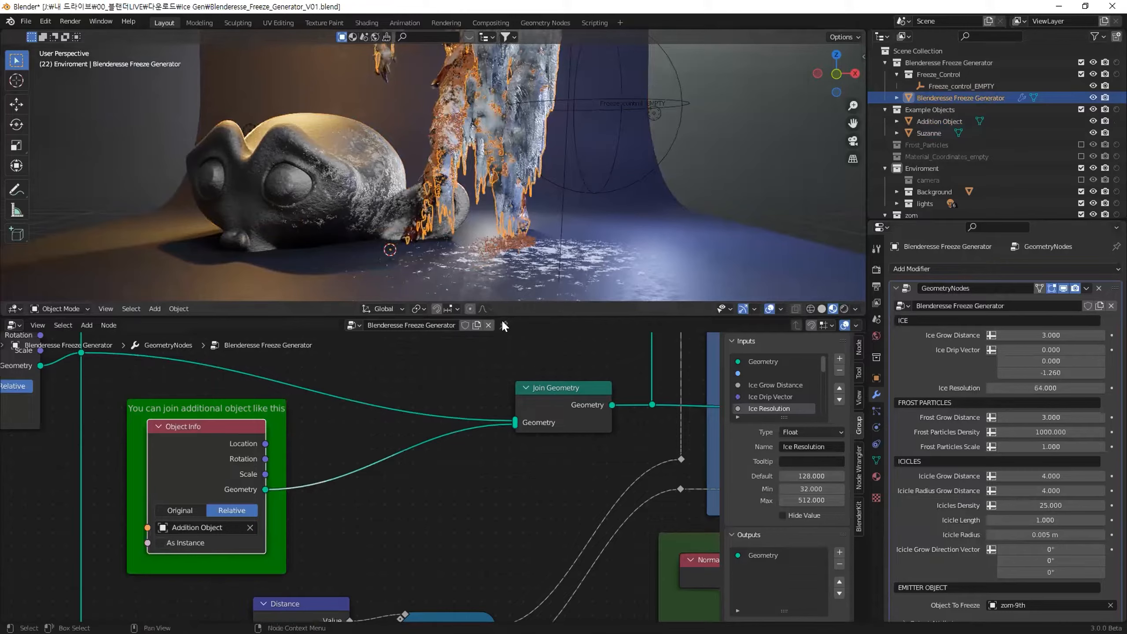
pyautogui.click(504, 325)
pyautogui.moveTo(376, 411); pyautogui.dragTo(399, 379, button='middle')
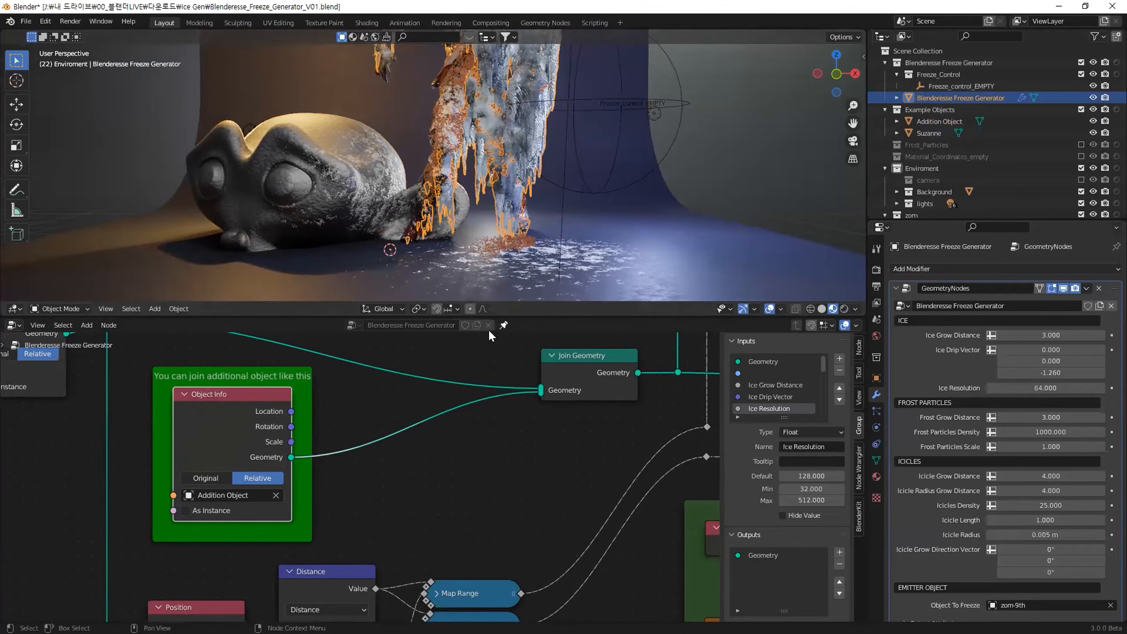
# Compare Addition Object with Suzanne and move Addition Object across the floor toward the zombie's feet, keeping its height
pyautogui.click(923, 121)
pyautogui.click(929, 133)
pyautogui.moveTo(238, 494); pyautogui.dragTo(277, 472, button='middle')
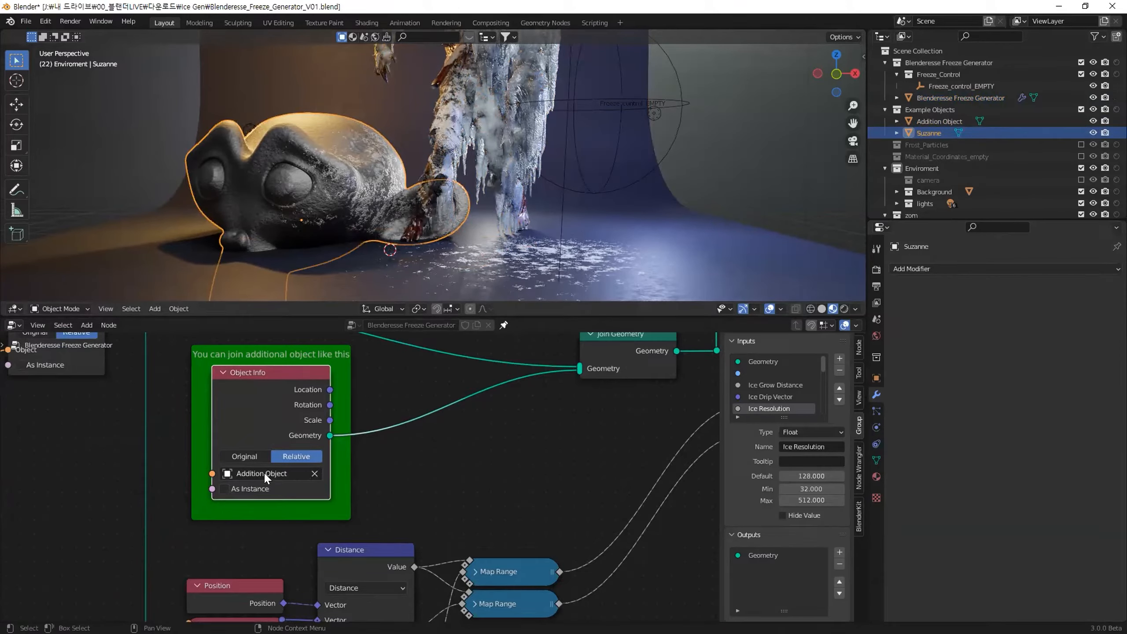
pyautogui.click(932, 116)
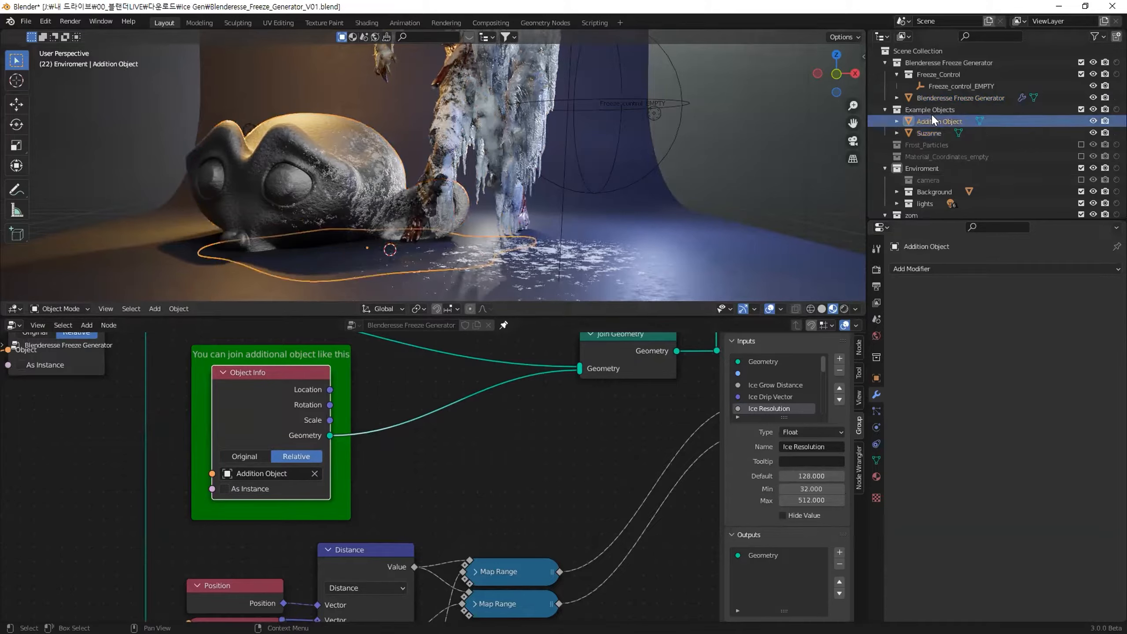
pyautogui.press('g')
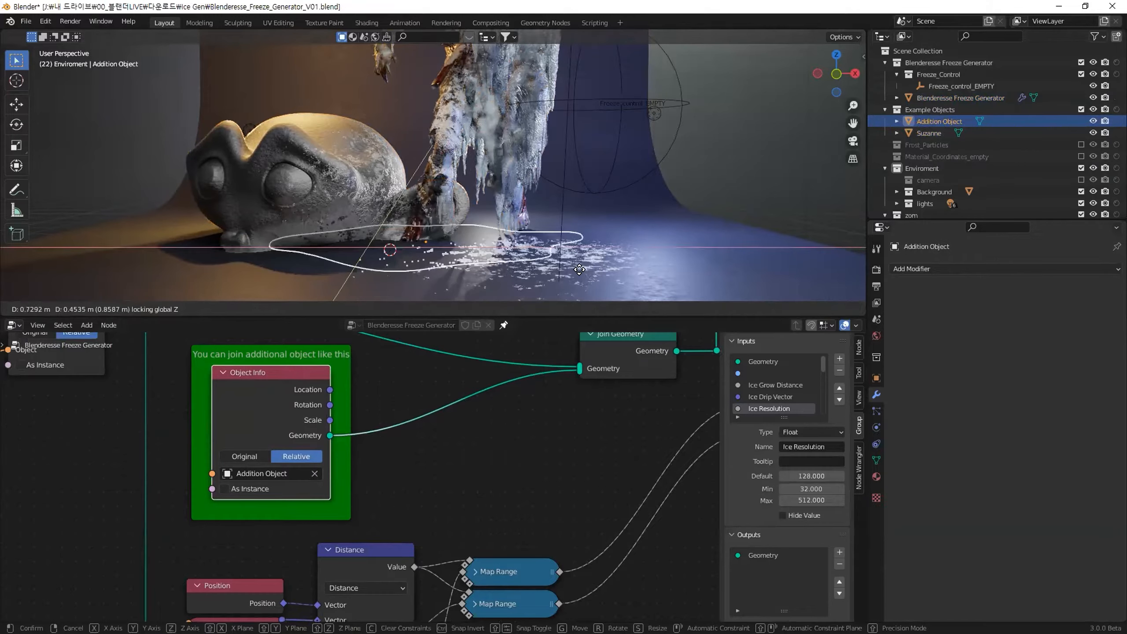
pyautogui.click(616, 100)
# Lower Freeze_control_EMPTY toward the floor over Addition Object, to about X 1.83 m, Y -0.17 m, Z 1.36 m
pyautogui.click(616, 101)
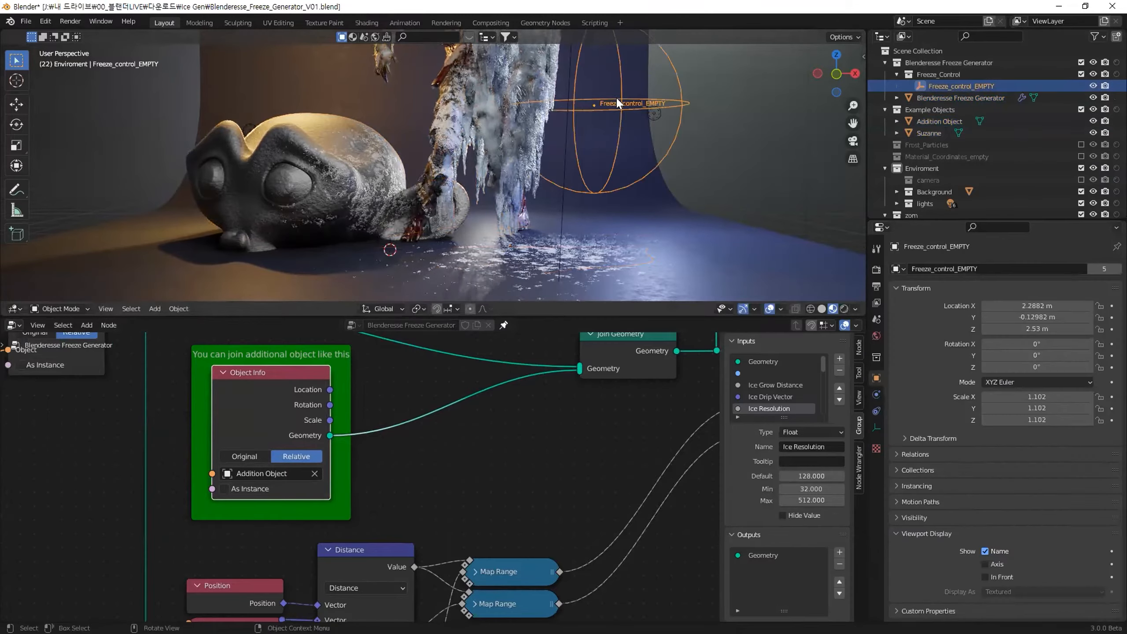
pyautogui.press('g')
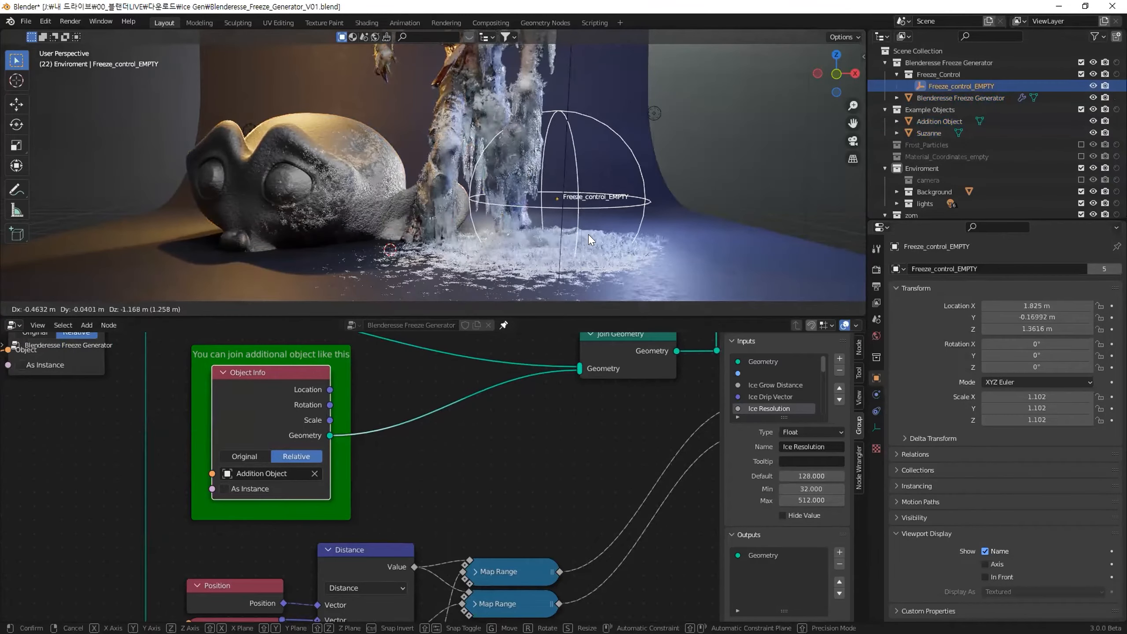
pyautogui.click(586, 236)
pyautogui.scroll(5, 566, 250)
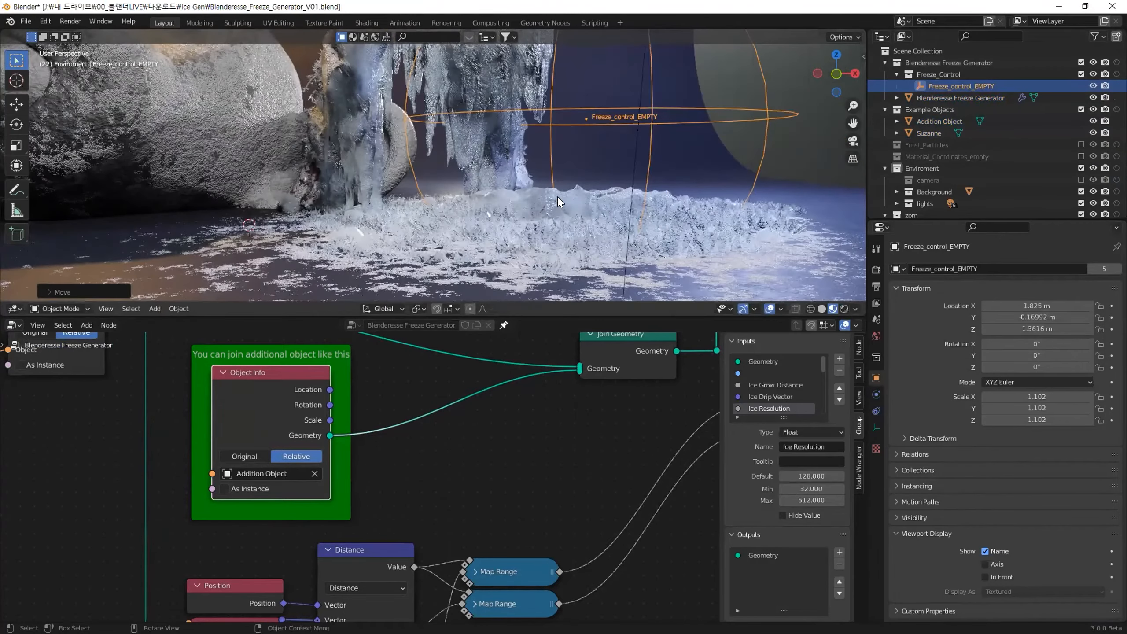
pyautogui.moveTo(567, 215); pyautogui.dragTo(400, 266, button='middle')
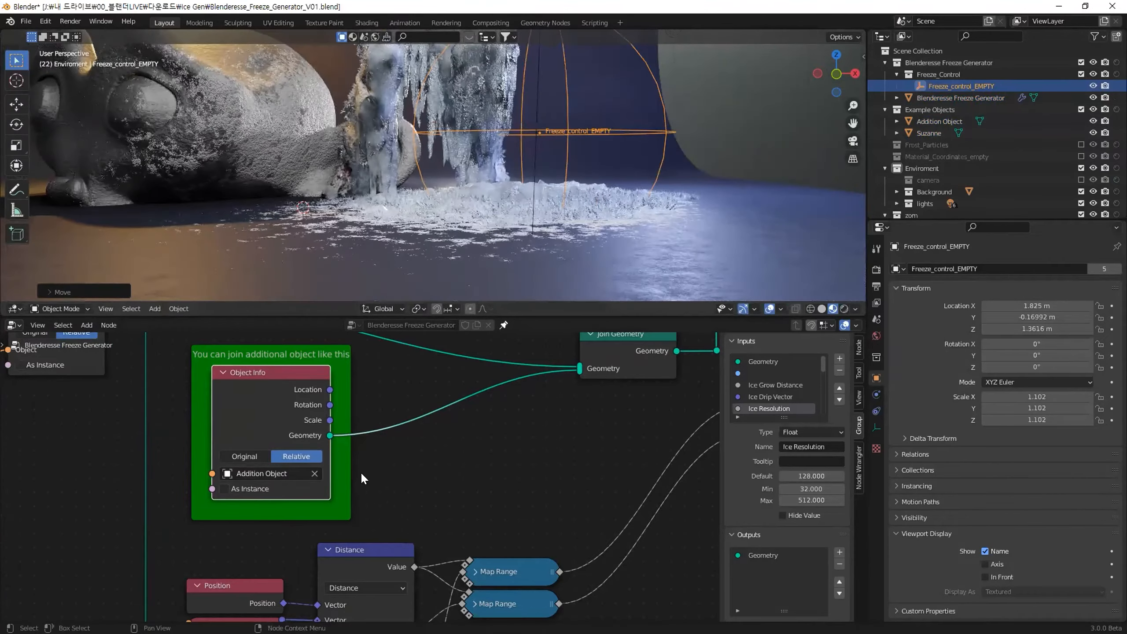
# Replace the object in the green frame's Object Info node with Suzanne, sampled from the scene
pyautogui.moveTo(408, 470); pyautogui.dragTo(463, 440, button='middle')
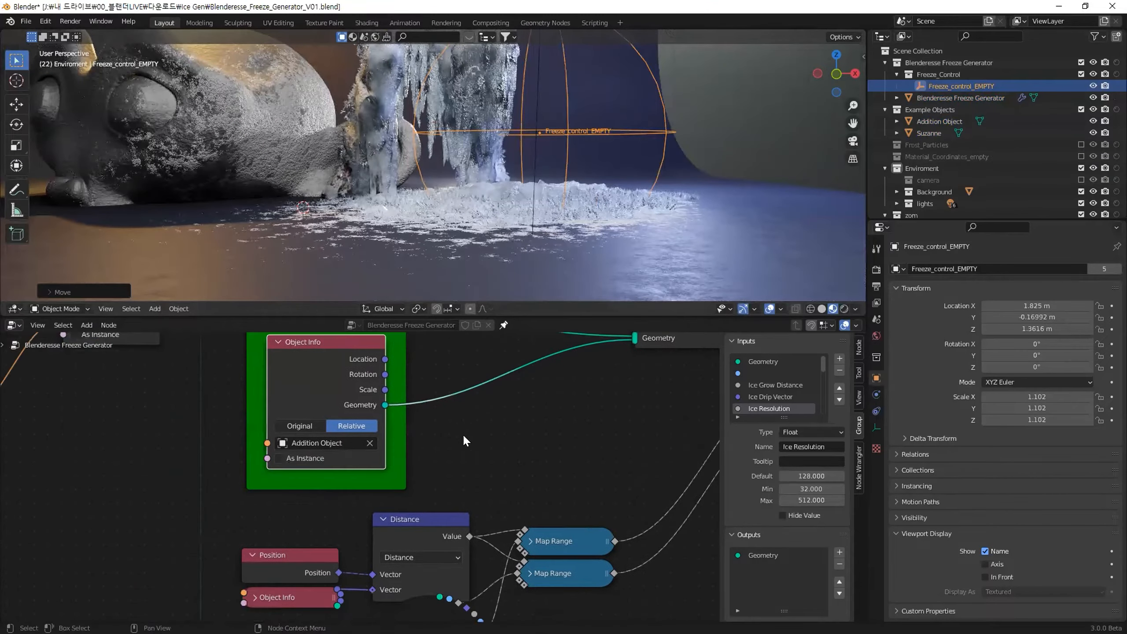
pyautogui.click(370, 442)
pyautogui.click(370, 443)
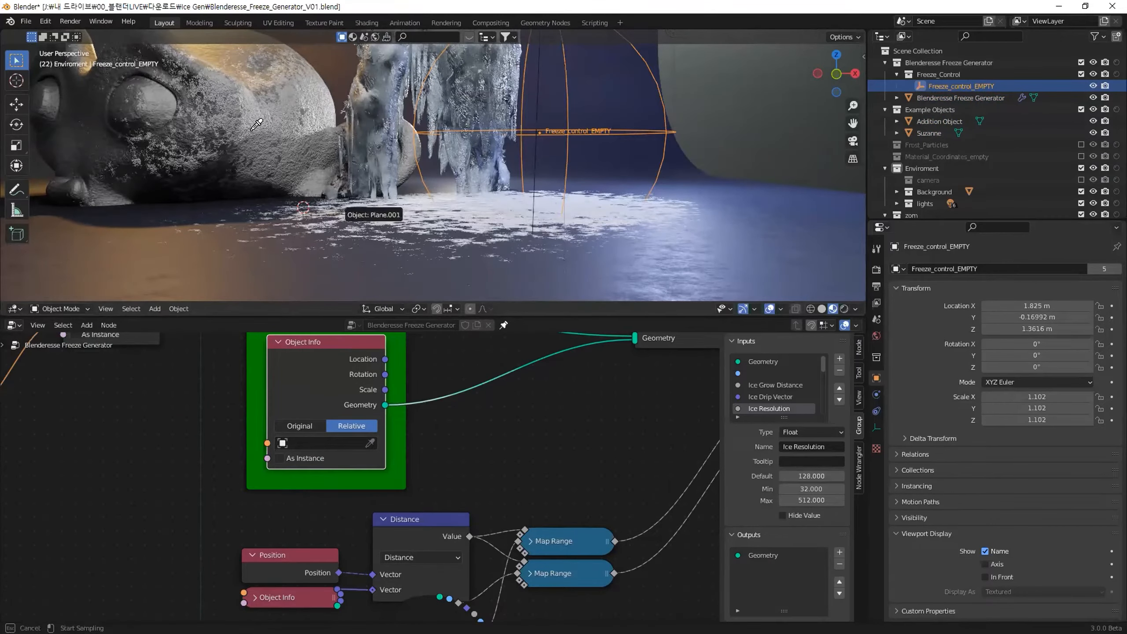
pyautogui.click(204, 89)
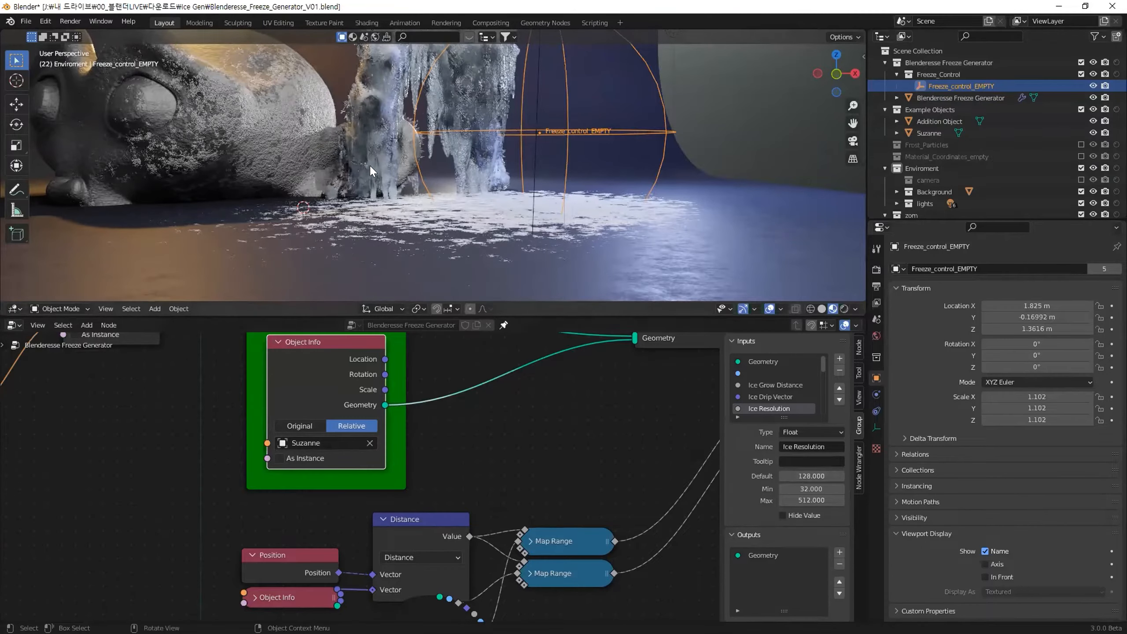
# Move Freeze_control_EMPTY onto Suzanne, to about X -0.41 m, Y -0.16 m, Z 1.64 m
pyautogui.click(621, 130)
pyautogui.click(624, 131)
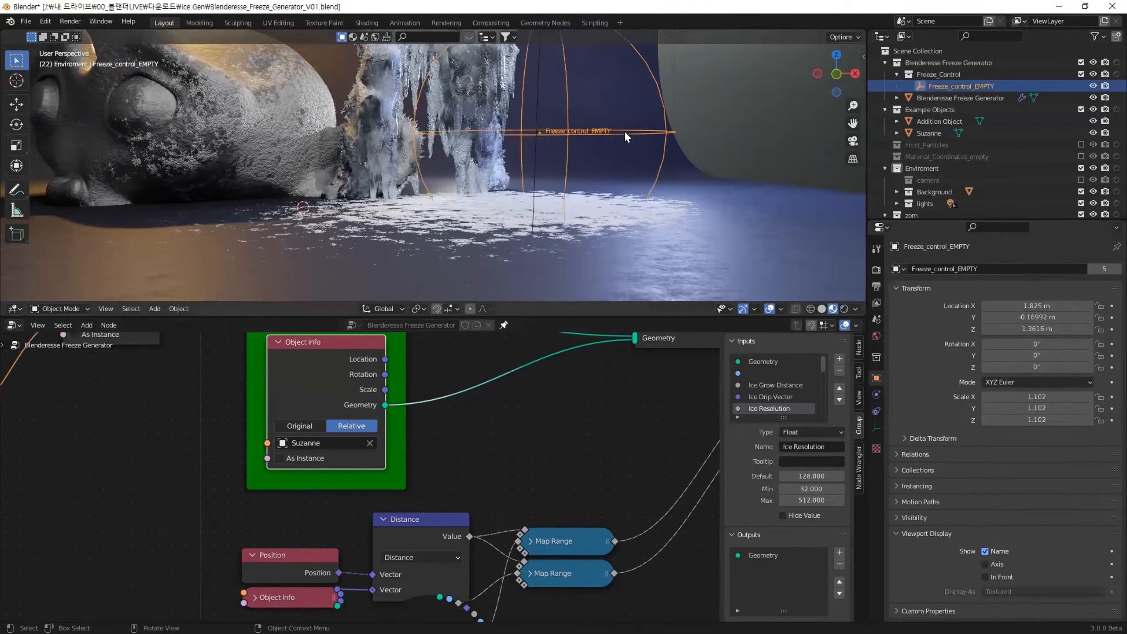
pyautogui.press('g')
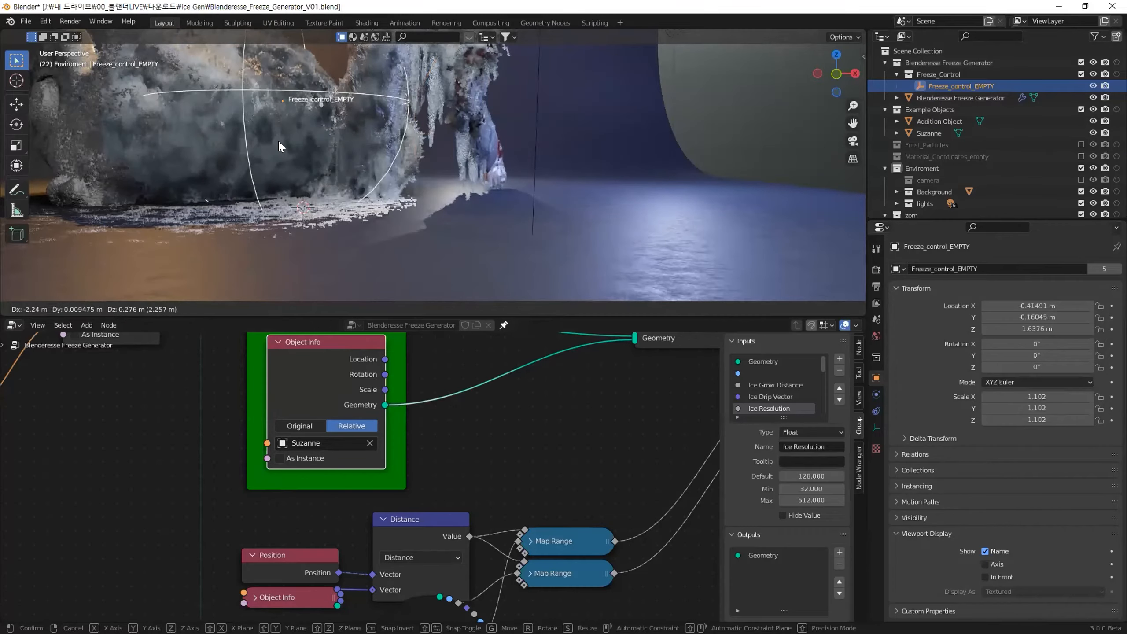
pyautogui.click(483, 202)
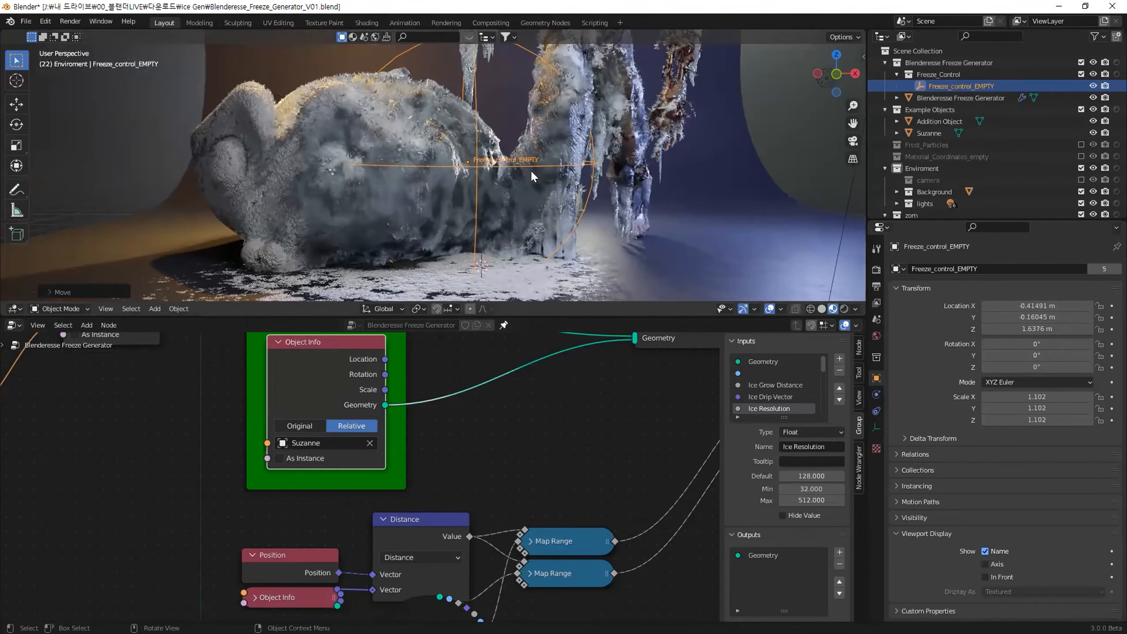
# Raise Freeze_control_EMPTY above Suzanne to about X -0.19 m, Y -0.13 m, Z 2.53 m and inspect the ice from another angle
pyautogui.moveTo(531, 169); pyautogui.dragTo(488, 160, button='middle')
pyautogui.press('g')
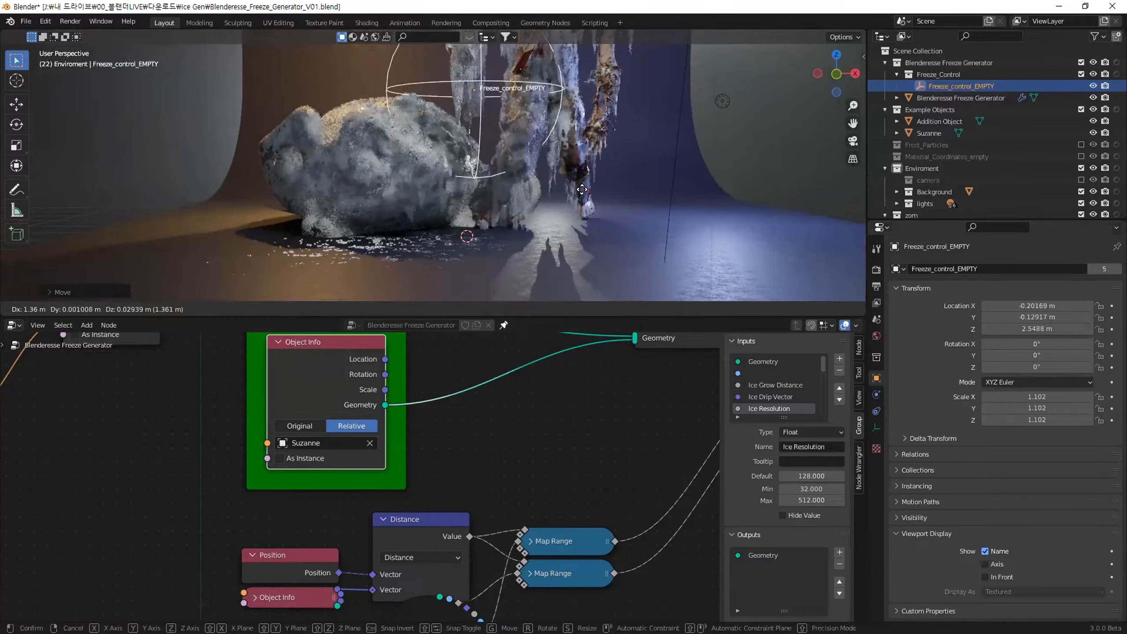
pyautogui.click(391, 197)
pyautogui.moveTo(432, 204); pyautogui.dragTo(550, 198, button='middle')
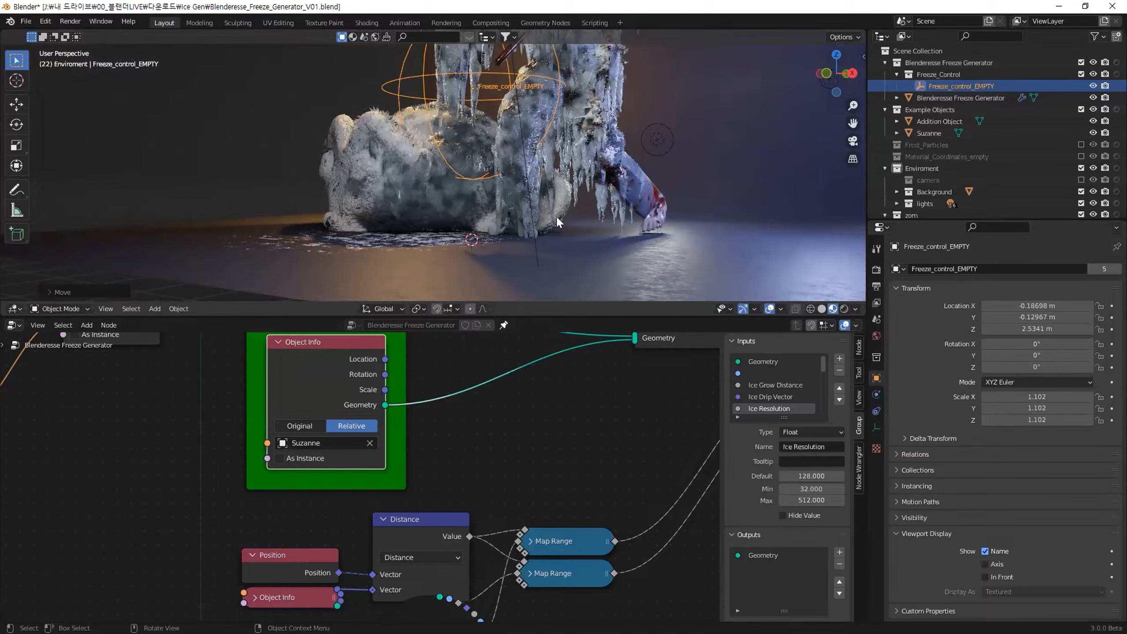
pyautogui.moveTo(586, 247); pyautogui.dragTo(554, 284, button='middle')
# Duplicate the Suzanne Object Info node inside the green frame and assign Addition Object to the copy
pyautogui.moveTo(513, 405); pyautogui.dragTo(414, 435, button='middle')
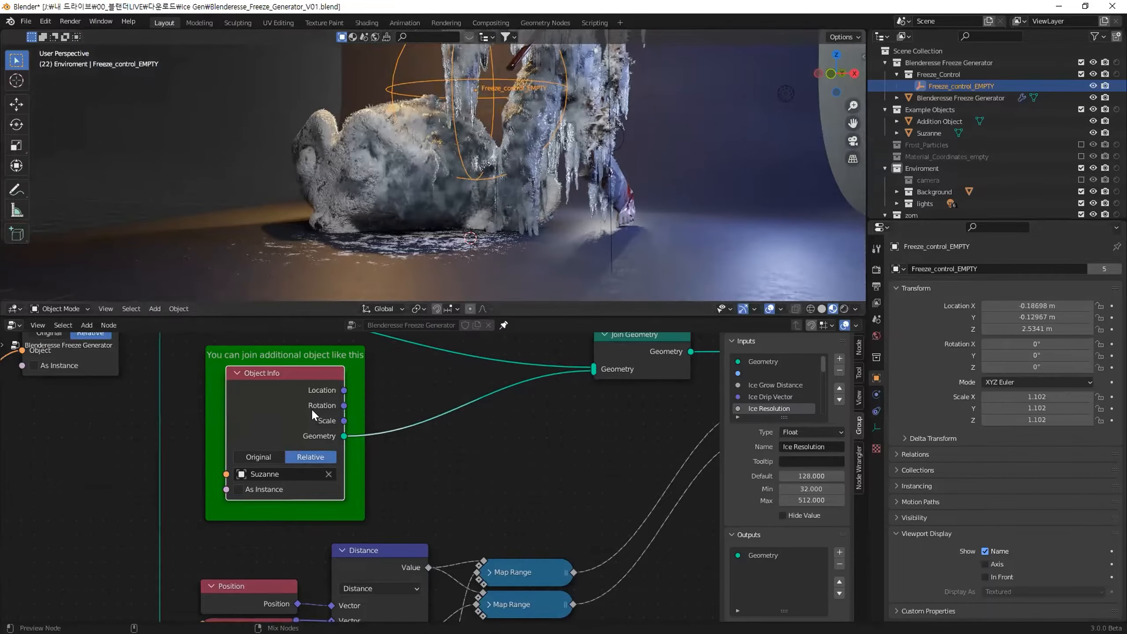
pyautogui.hotkey('shift', 'd')
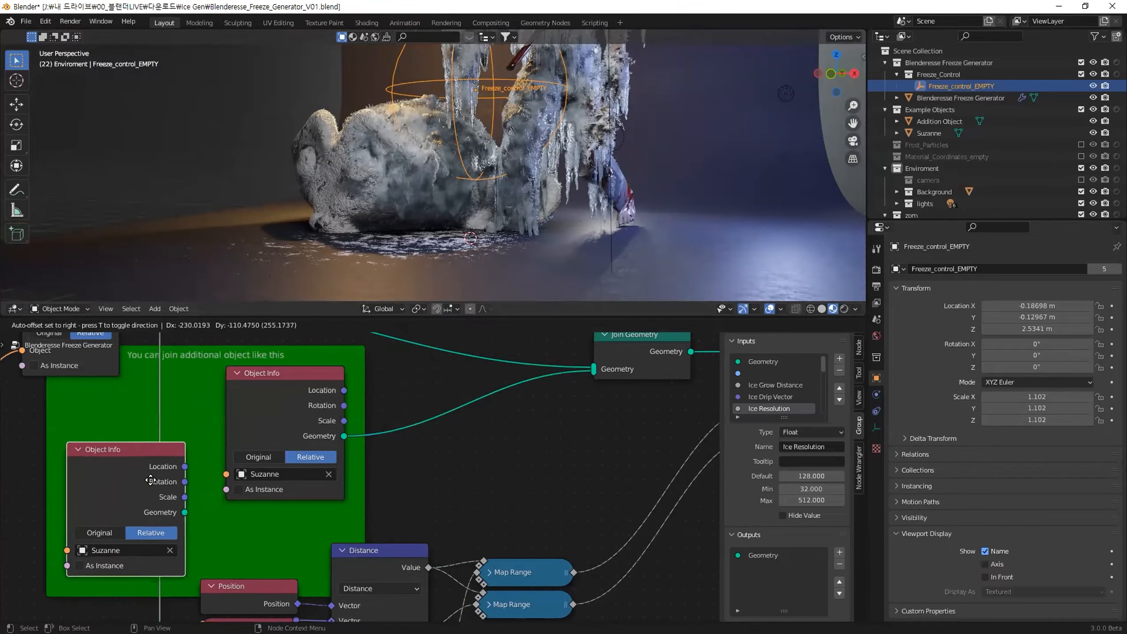
pyautogui.click(66, 495)
pyautogui.moveTo(72, 566); pyautogui.dragTo(203, 491, button='middle')
pyautogui.click(216, 488)
pyautogui.click(216, 488)
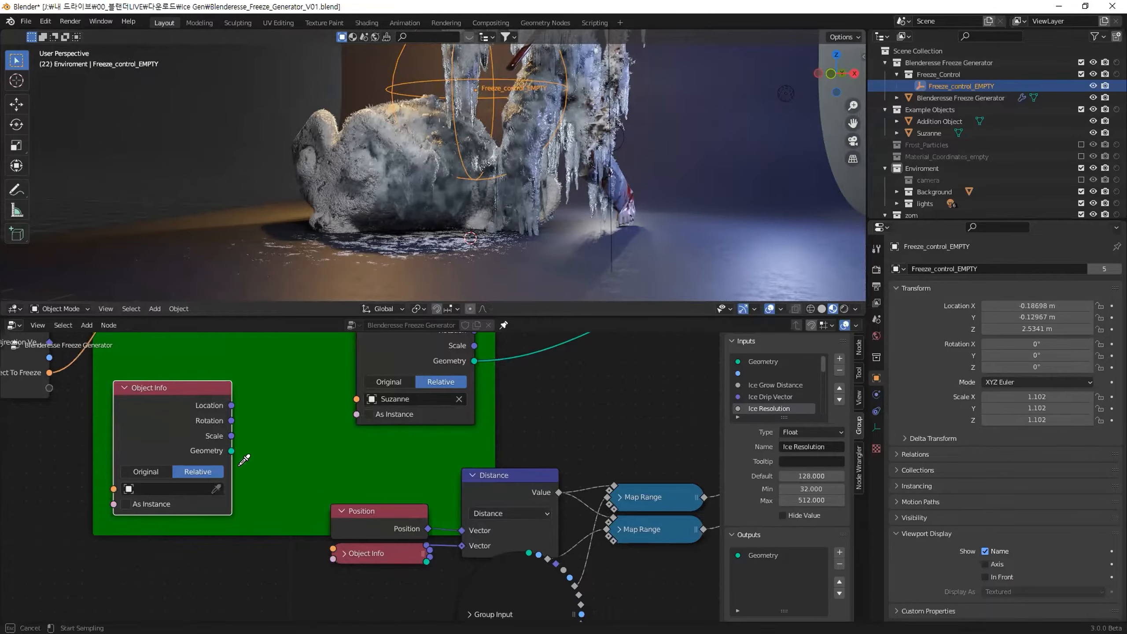
pyautogui.click(932, 121)
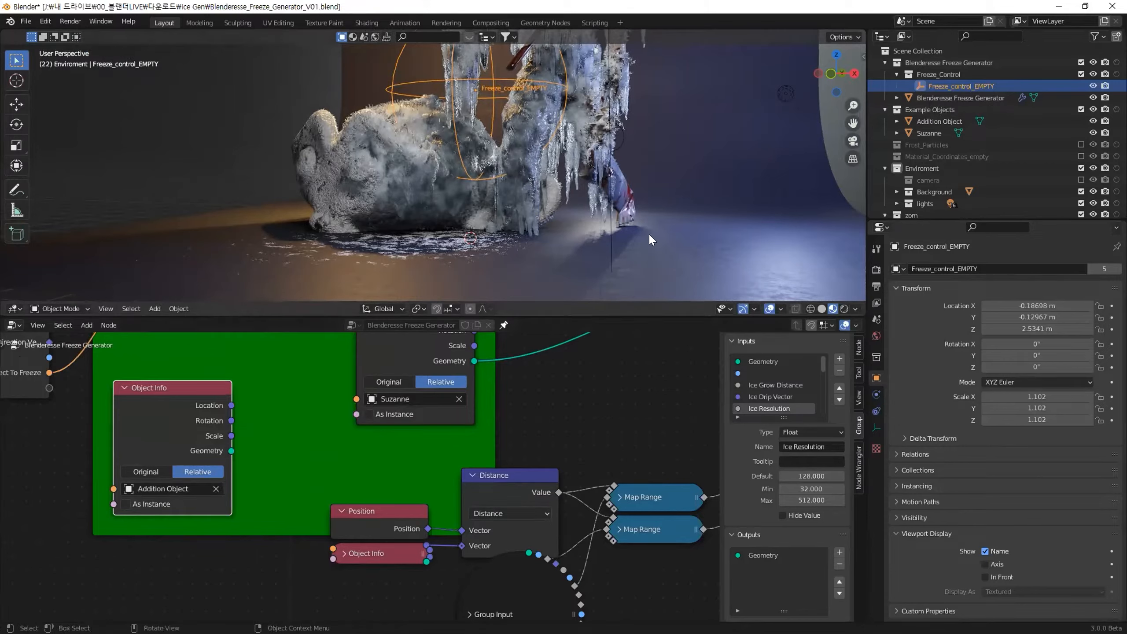
# Link the Addition Object node's Geometry output to Join Geometry and shift the green-frame nodes away from the other links
pyautogui.scroll(-2, 368, 446)
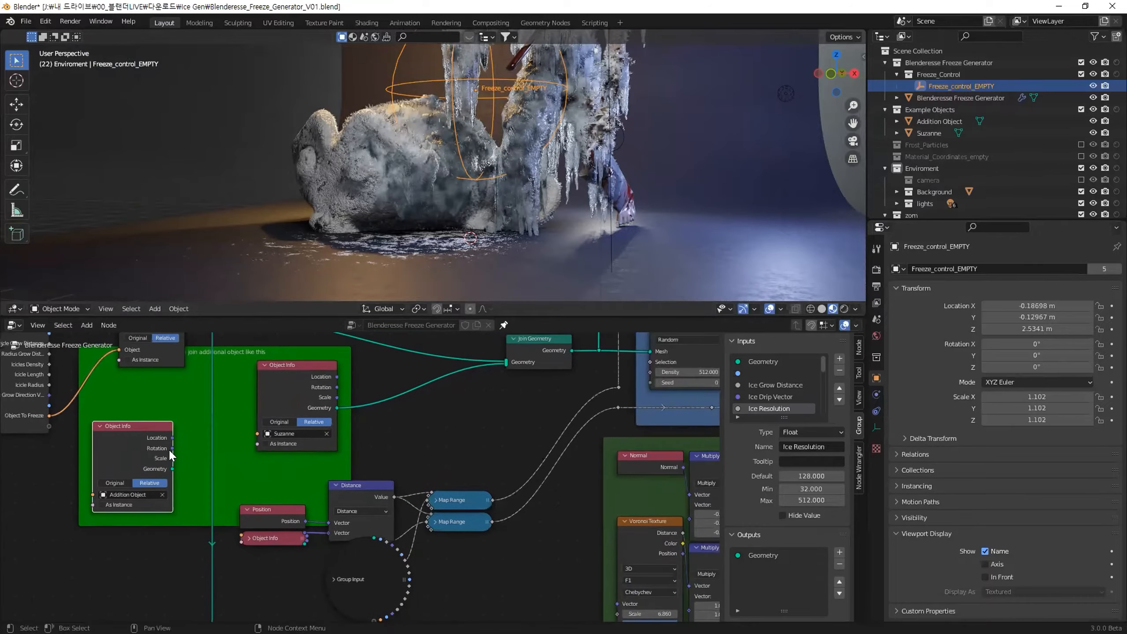
pyautogui.click(936, 121)
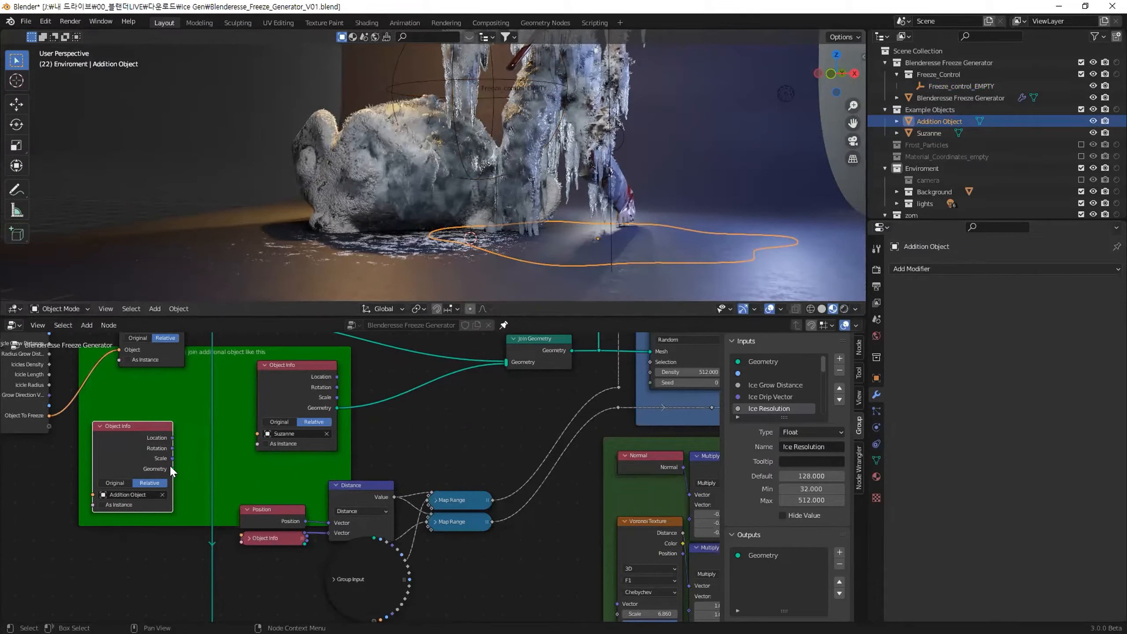
pyautogui.moveTo(171, 468); pyautogui.dragTo(506, 362)
pyautogui.moveTo(260, 377); pyautogui.dragTo(170, 479)
pyautogui.scroll(-2, 207, 425)
pyautogui.keyDown('shift'); pyautogui.click(209, 447); pyautogui.keyUp('shift')
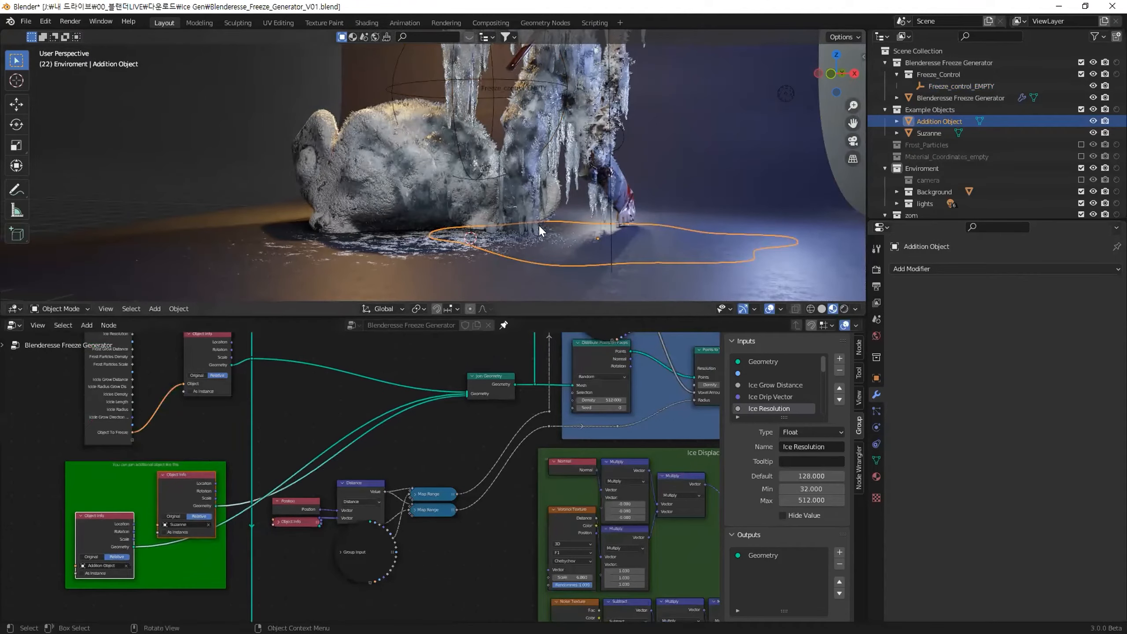
# Move Freeze_control_EMPTY down beside the zombie's feet, to about X 0.55 m, Y 0.06 m, Z 1.02 m
pyautogui.click(388, 75)
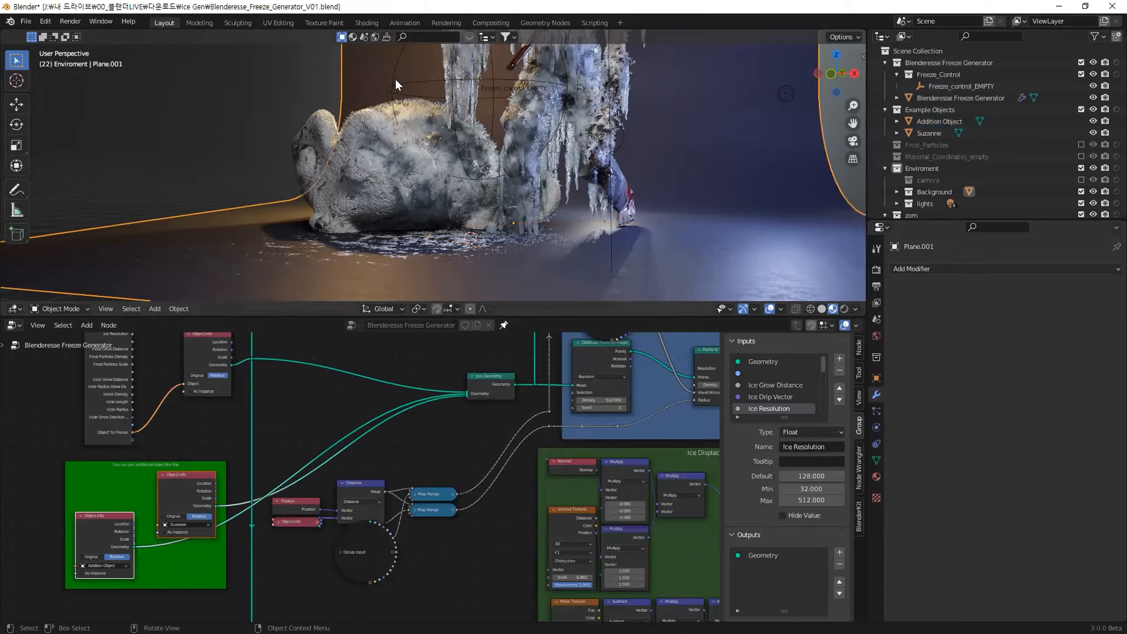
pyautogui.click(397, 83)
pyautogui.press('g')
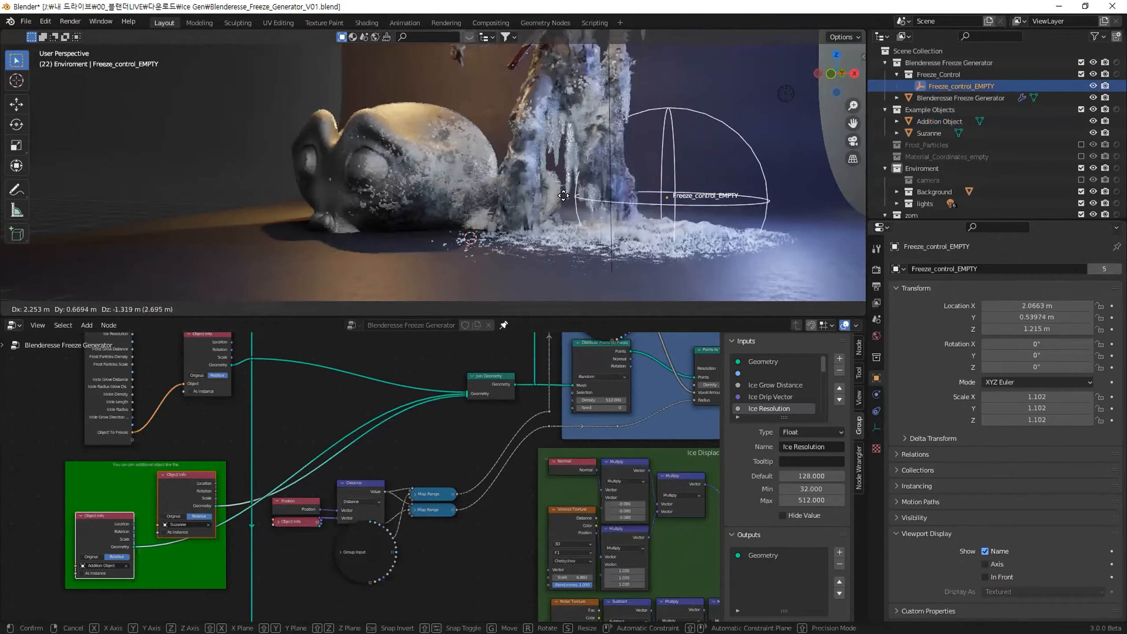
pyautogui.click(470, 258)
# Make Example Objects the active collection and add a torus mesh to it
pyautogui.click(931, 111)
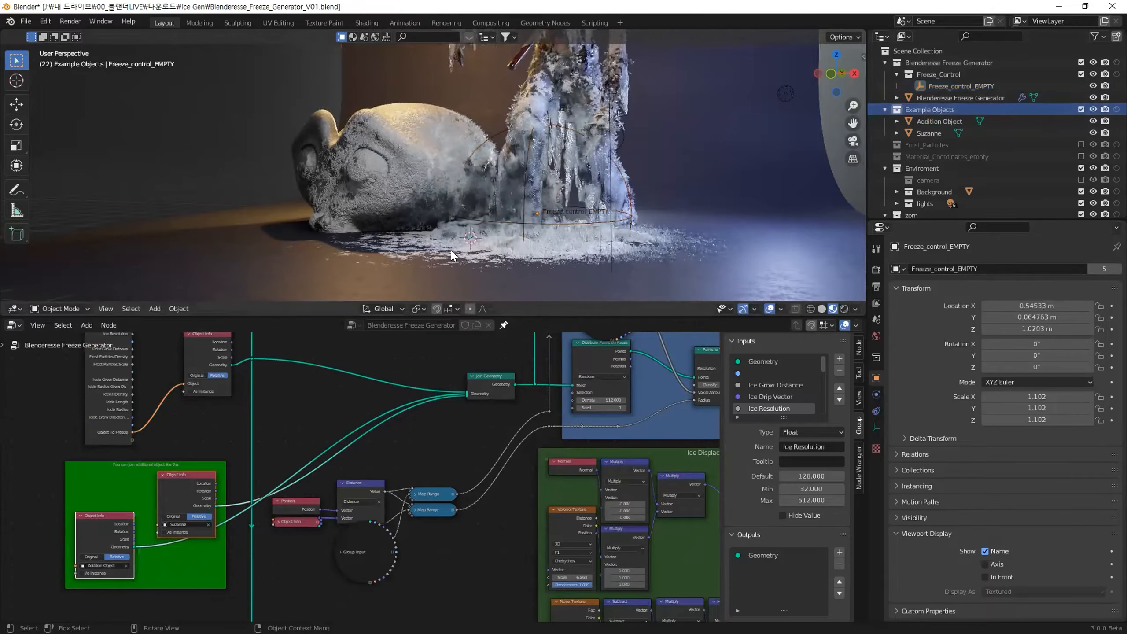
pyautogui.hotkey('shift', 'a')
pyautogui.moveTo(451, 251)
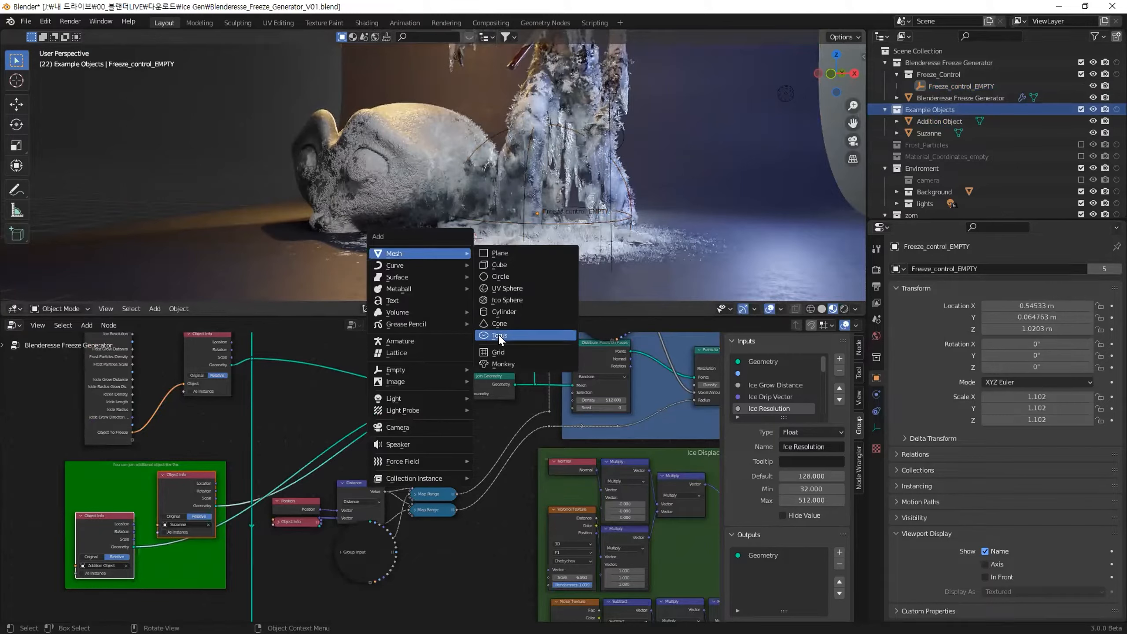
pyautogui.press('Return')
# Shade the torus smooth and move it onto the open floor in front of Suzanne
pyautogui.moveTo(527, 257); pyautogui.dragTo(436, 241, button='middle')
pyautogui.rightClick(436, 245)
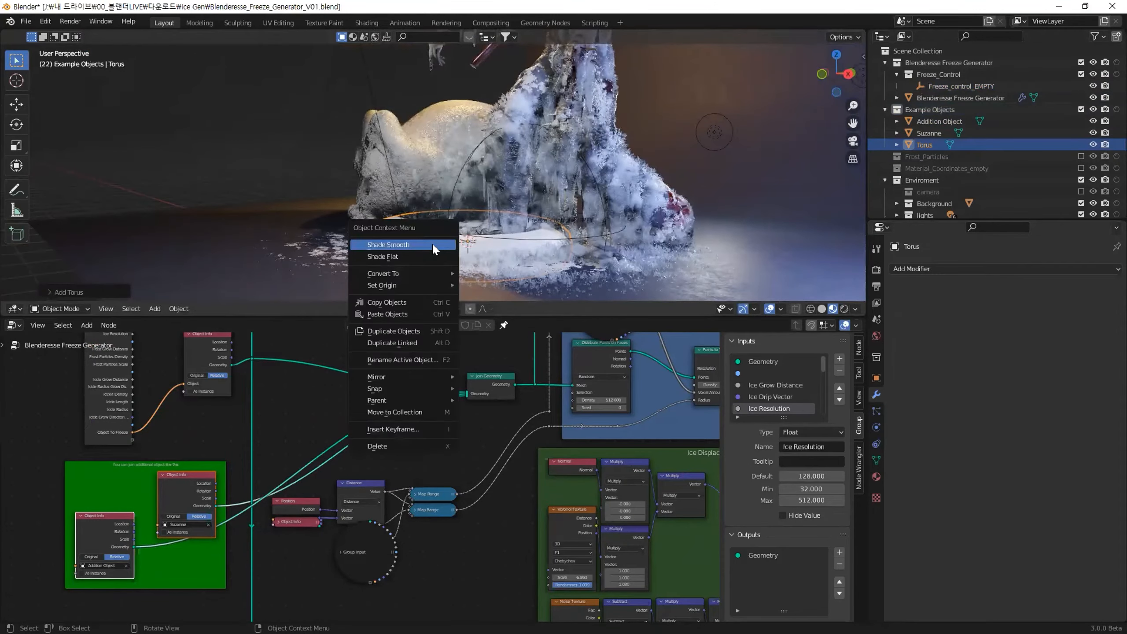
pyautogui.click(433, 245)
pyautogui.moveTo(422, 253); pyautogui.dragTo(391, 288, button='middle')
pyautogui.click(257, 234)
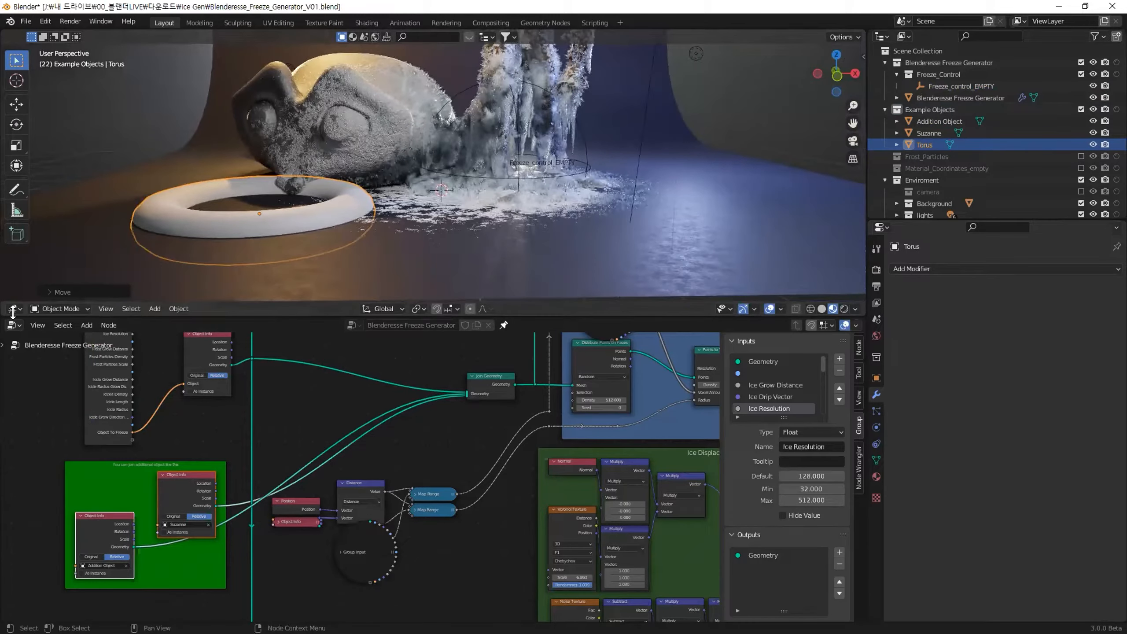
# Switch the node area to the Shader Editor, unpin it, and check it by selecting the background plane
pyautogui.click(13, 328)
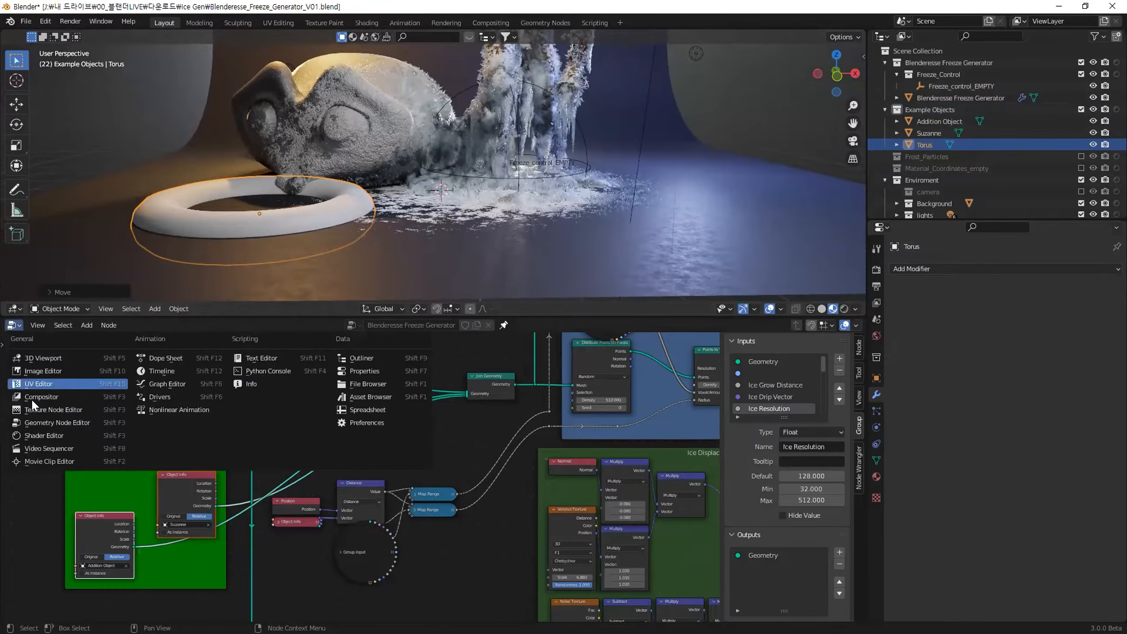
pyautogui.click(40, 436)
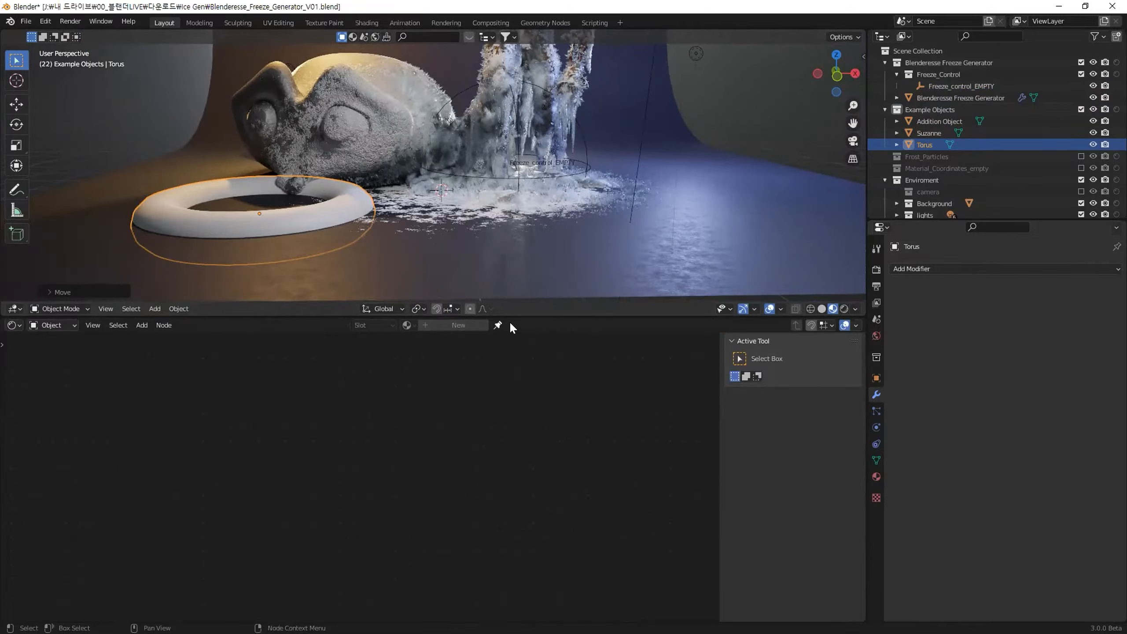
pyautogui.click(498, 325)
pyautogui.click(470, 262)
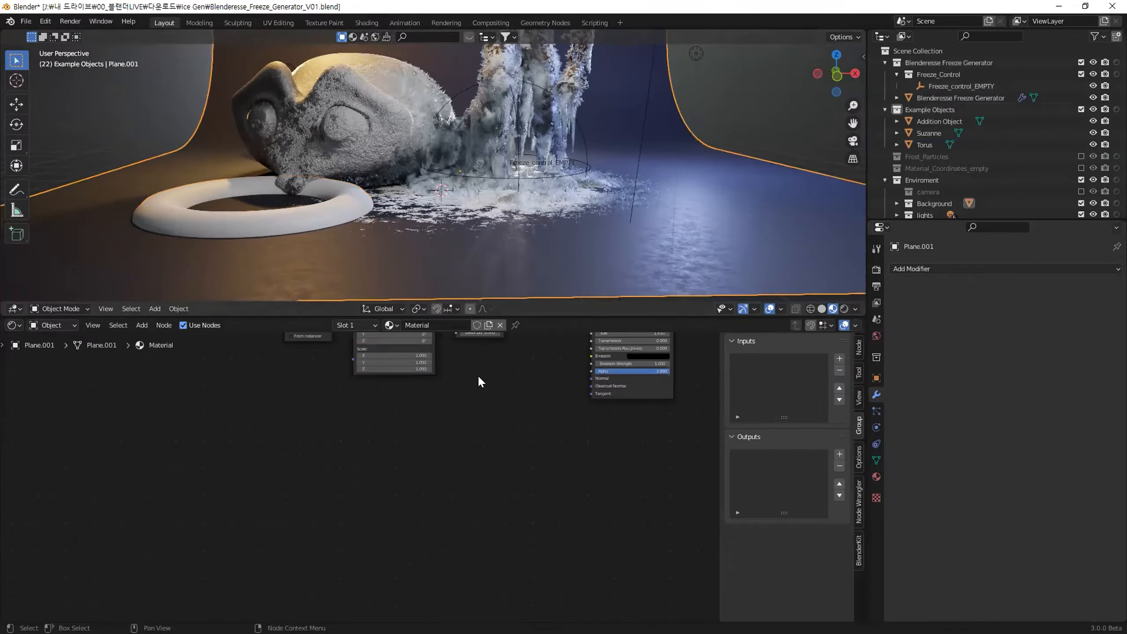
pyautogui.moveTo(480, 376); pyautogui.dragTo(403, 477, button='middle')
# Give the torus a new material with a black base color
pyautogui.click(279, 222)
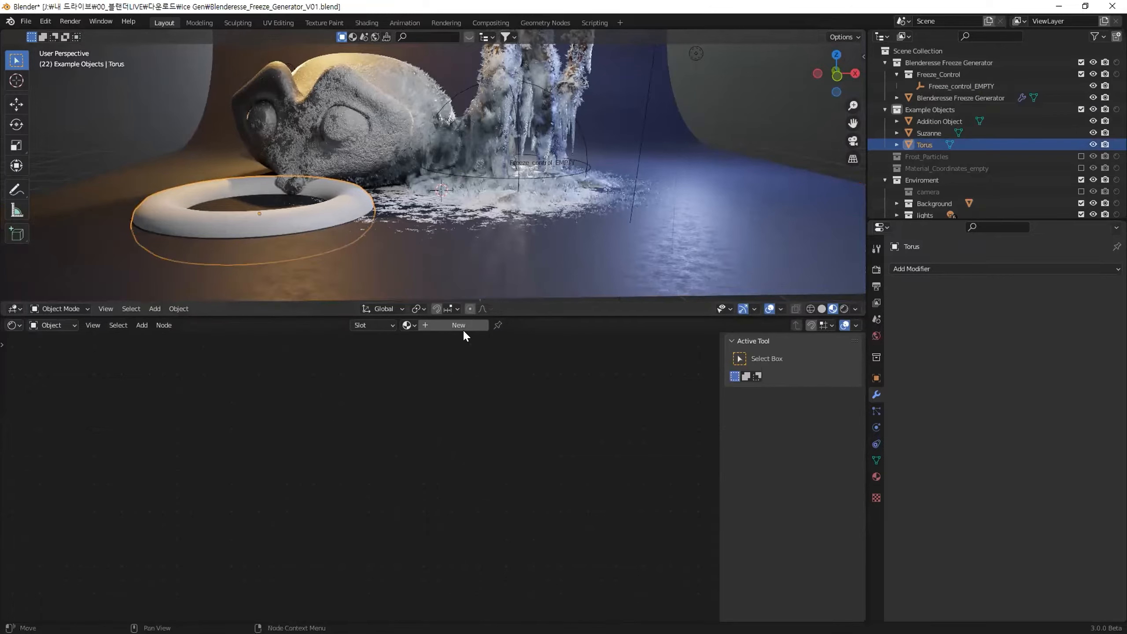
pyautogui.moveTo(528, 370); pyautogui.dragTo(512, 411, button='middle')
pyautogui.click(501, 402)
pyautogui.scroll(-10, 511, 322)
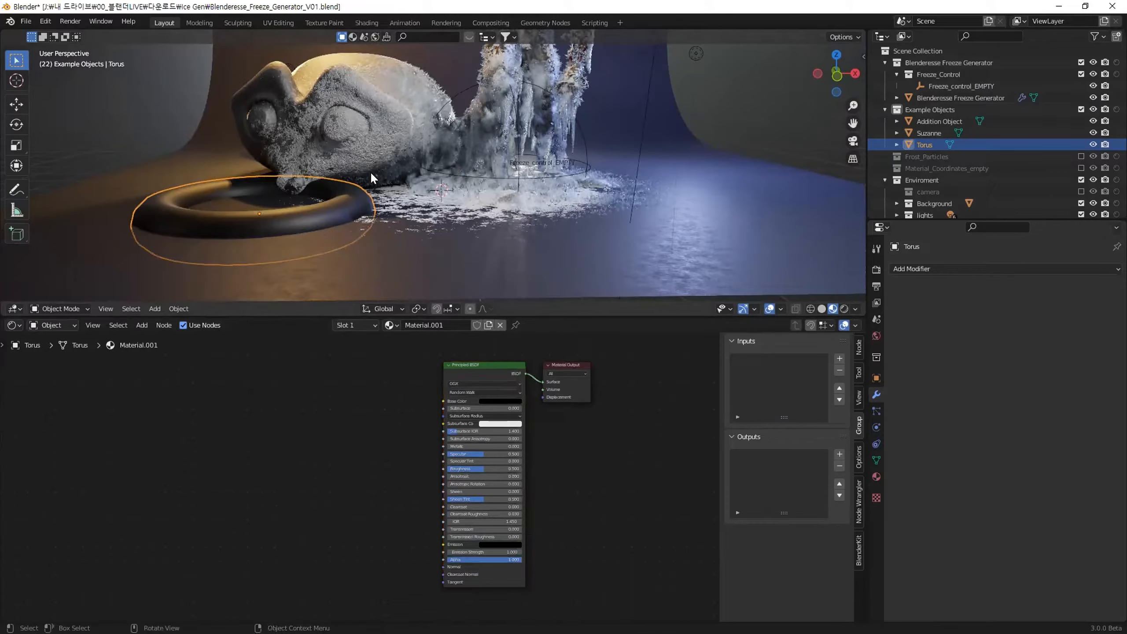
# Select Blenderesse Freeze Generator and switch the node area back to its geometry node tree
pyautogui.click(452, 191)
pyautogui.moveTo(366, 463); pyautogui.dragTo(295, 401, button='middle')
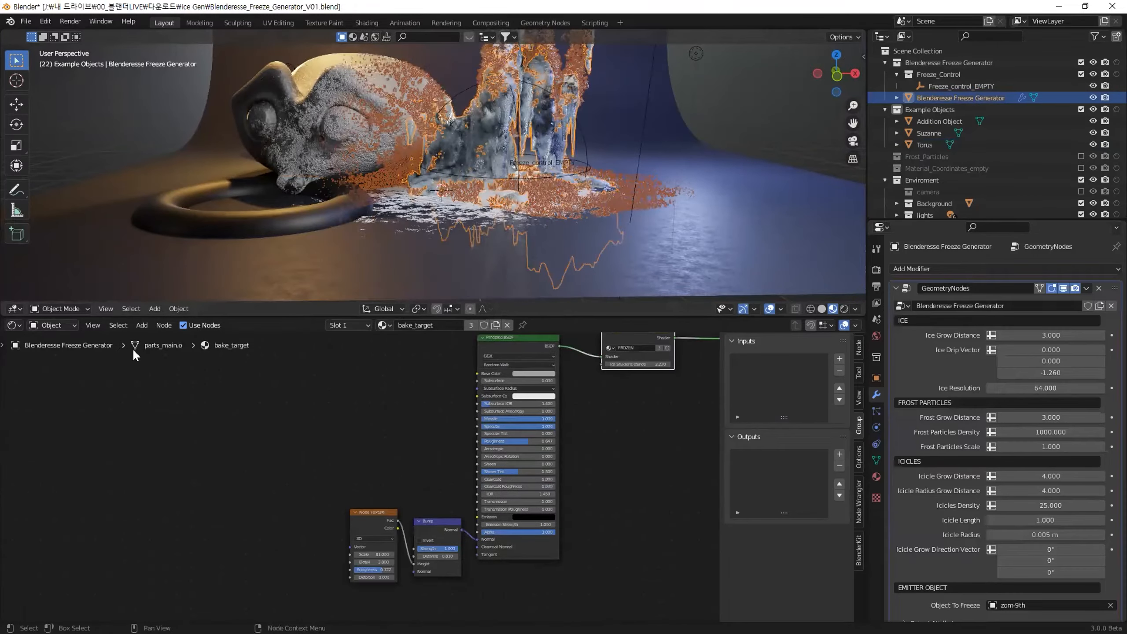
pyautogui.click(13, 326)
pyautogui.click(31, 435)
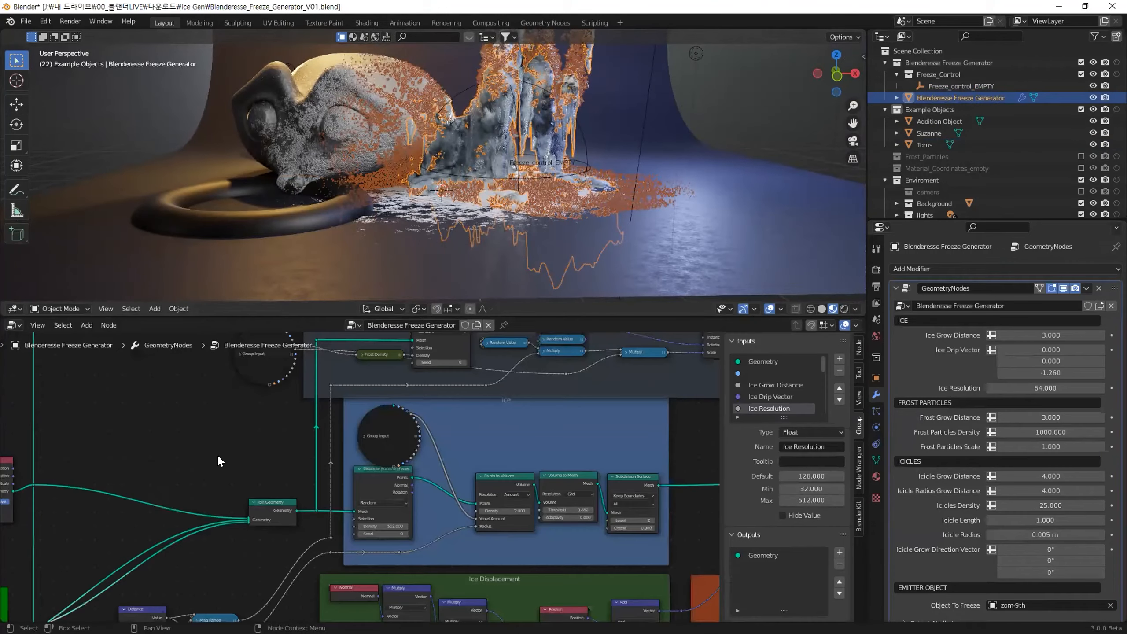
# Duplicate the Suzanne Object Info node, place the copy below it in the green frame, and assign Torus to it
pyautogui.moveTo(81, 509); pyautogui.dragTo(361, 443, button='middle')
pyautogui.moveTo(301, 488); pyautogui.dragTo(361, 378, button='middle')
pyautogui.scroll(4, 284, 461)
pyautogui.click(275, 433)
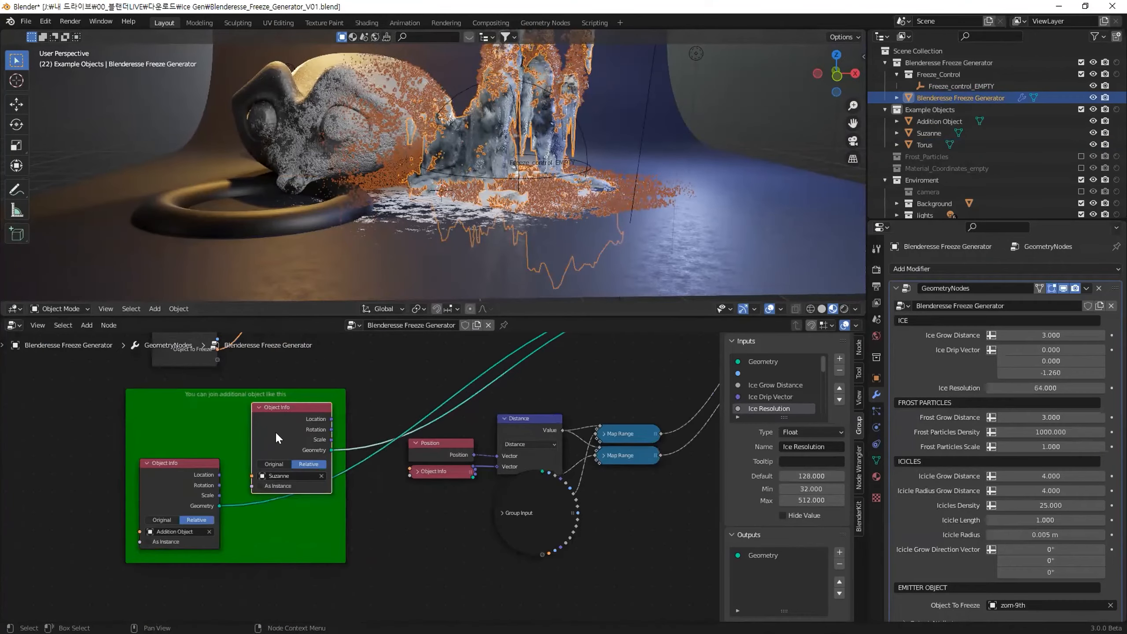
pyautogui.hotkey('shift', 'd')
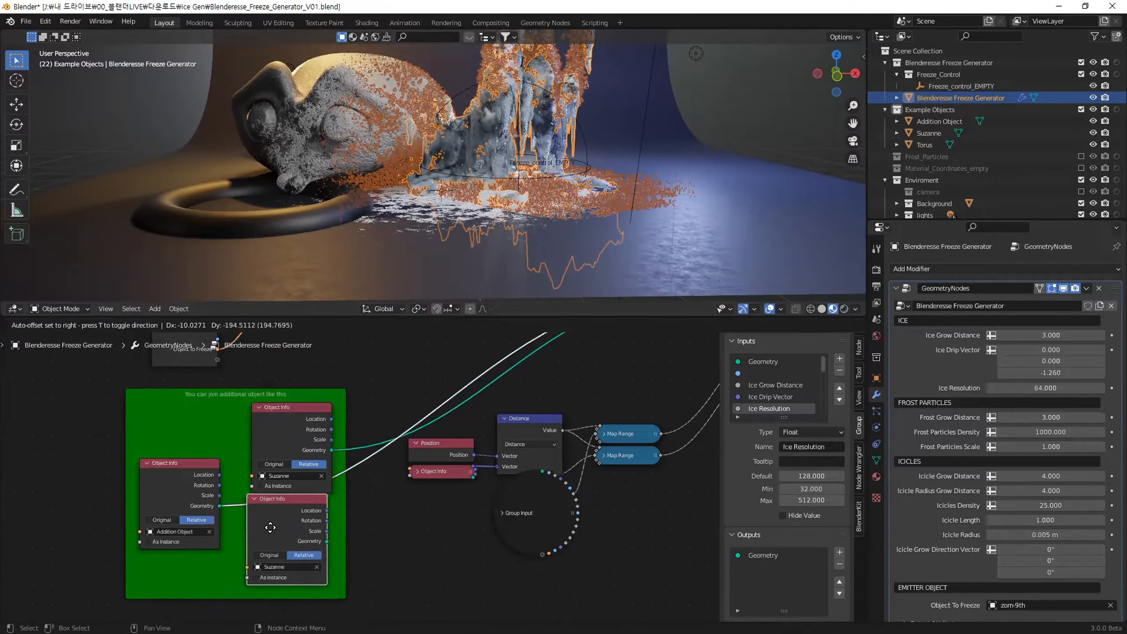
pyautogui.click(270, 541)
pyautogui.click(318, 586)
pyautogui.click(317, 585)
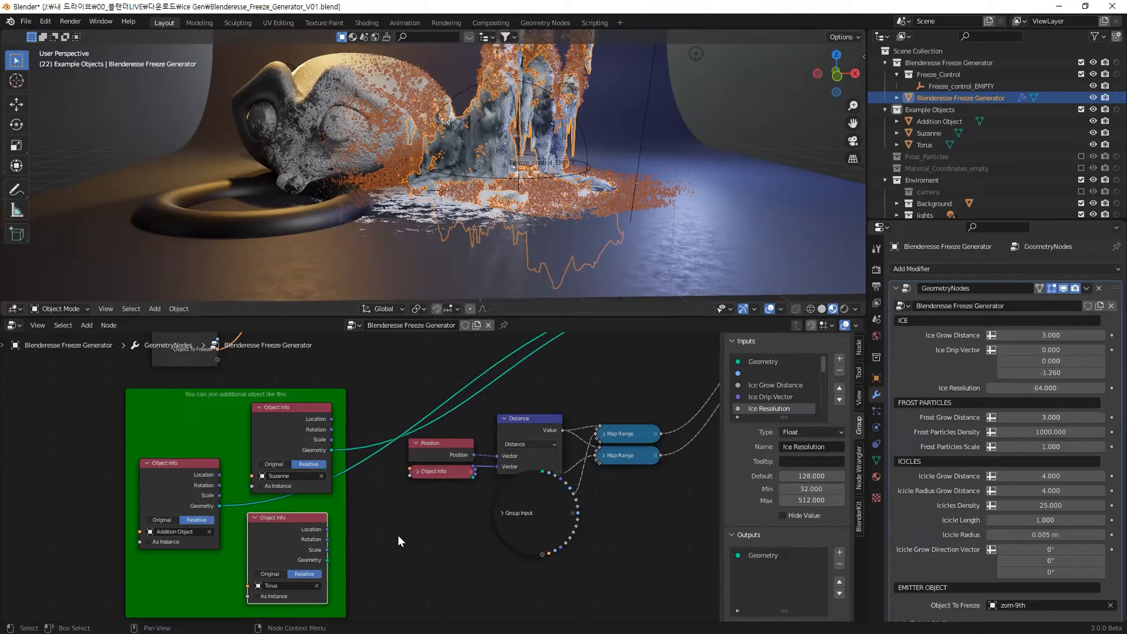
# Connect the Geometry output of the Torus Object Info node to the Join Geometry node
pyautogui.scroll(-2, 375, 566)
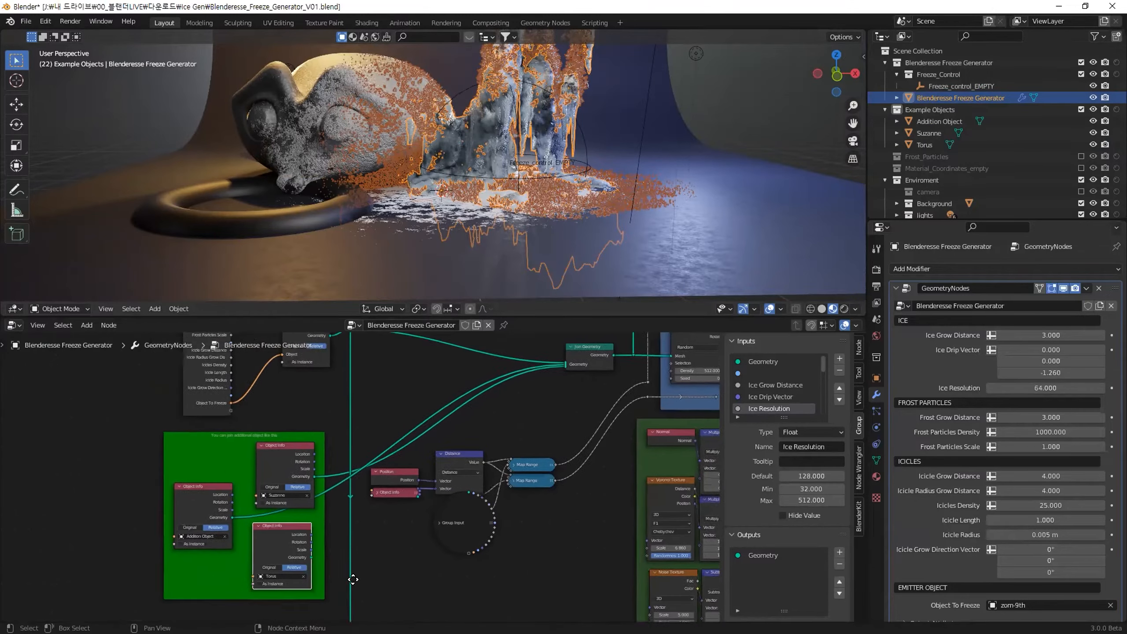
pyautogui.moveTo(284, 562); pyautogui.dragTo(540, 373)
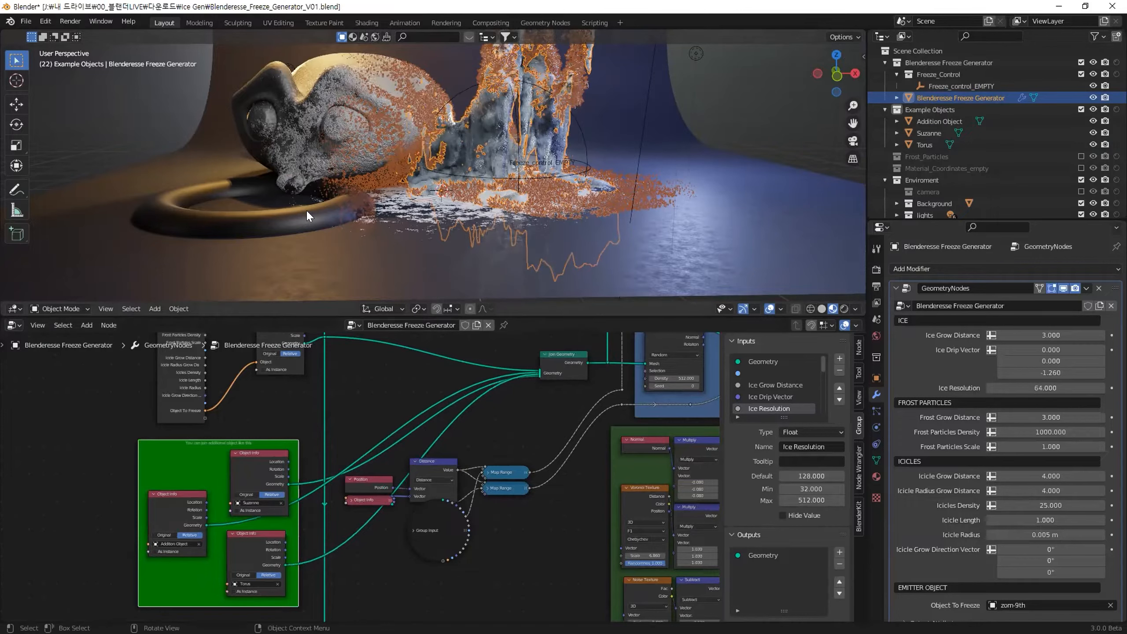
# Move Freeze_control_EMPTY over the torus with its height locked, to about X -2.07 m, Y -1.94 m
pyautogui.click(584, 146)
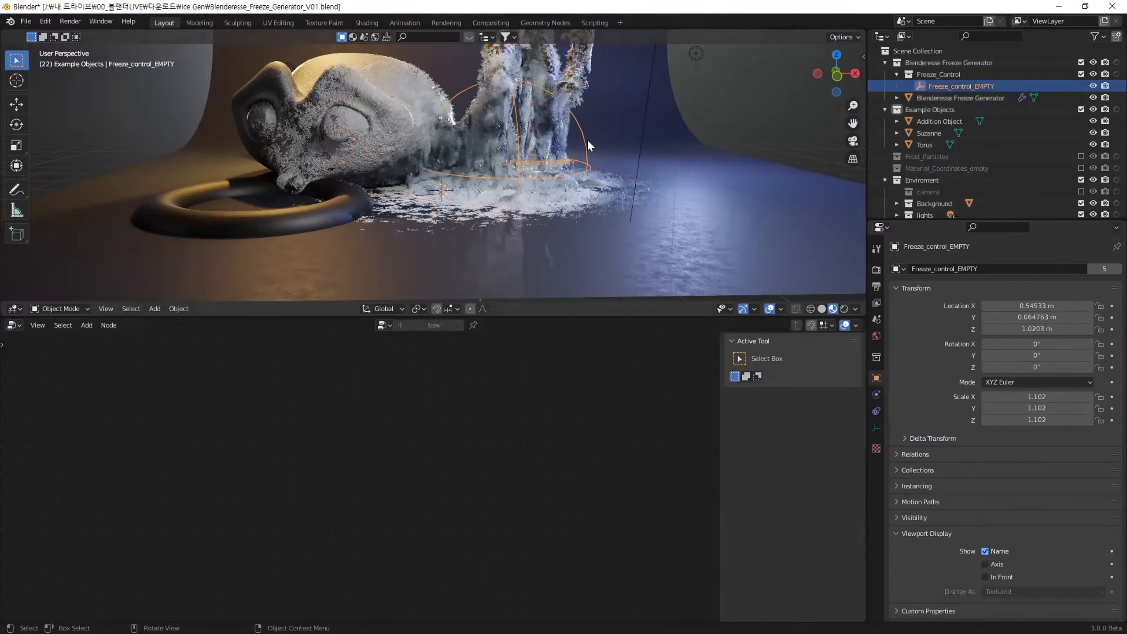
pyautogui.press('g')
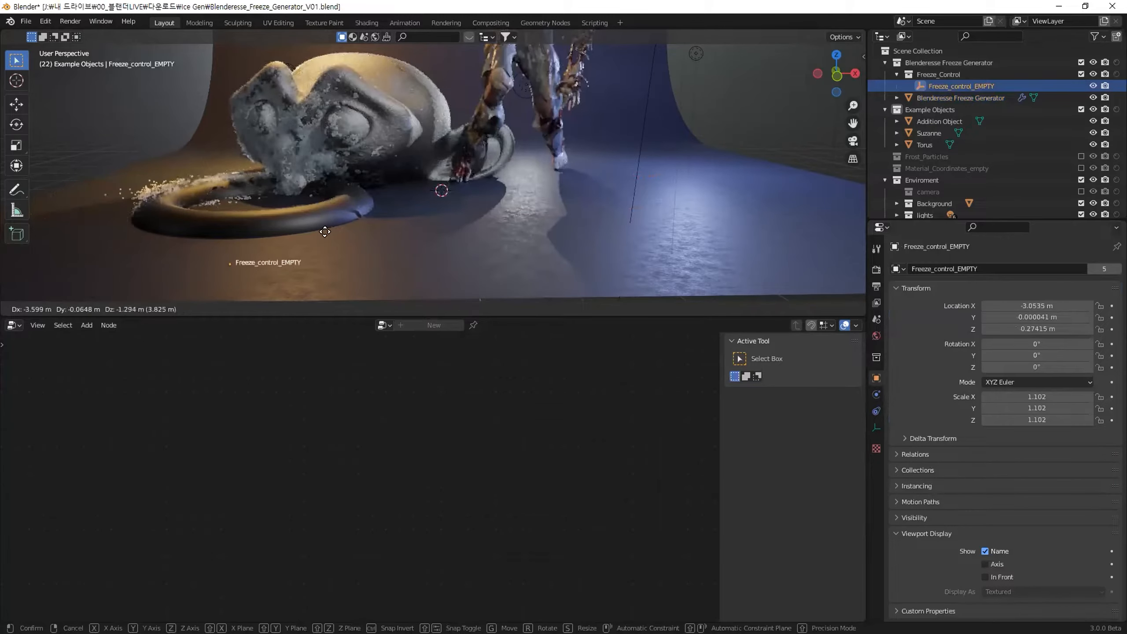
pyautogui.press('Escape')
pyautogui.moveTo(244, 232); pyautogui.dragTo(309, 236, button='middle')
pyautogui.scroll(-3, 309, 240)
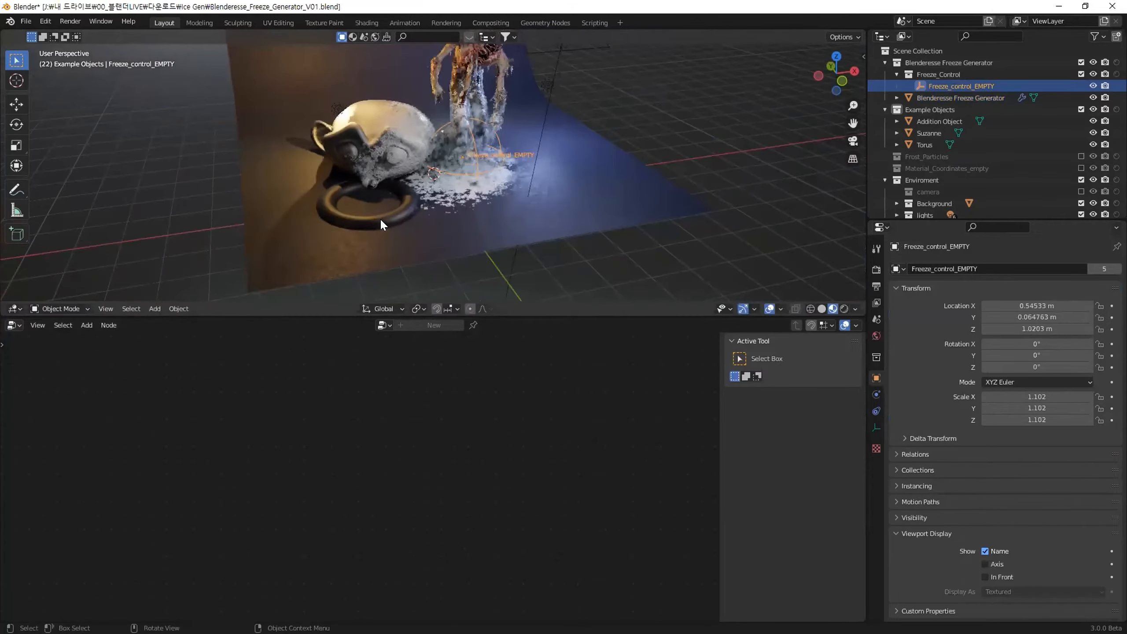
pyautogui.press('g')
pyautogui.hotkey('shift', 'z')
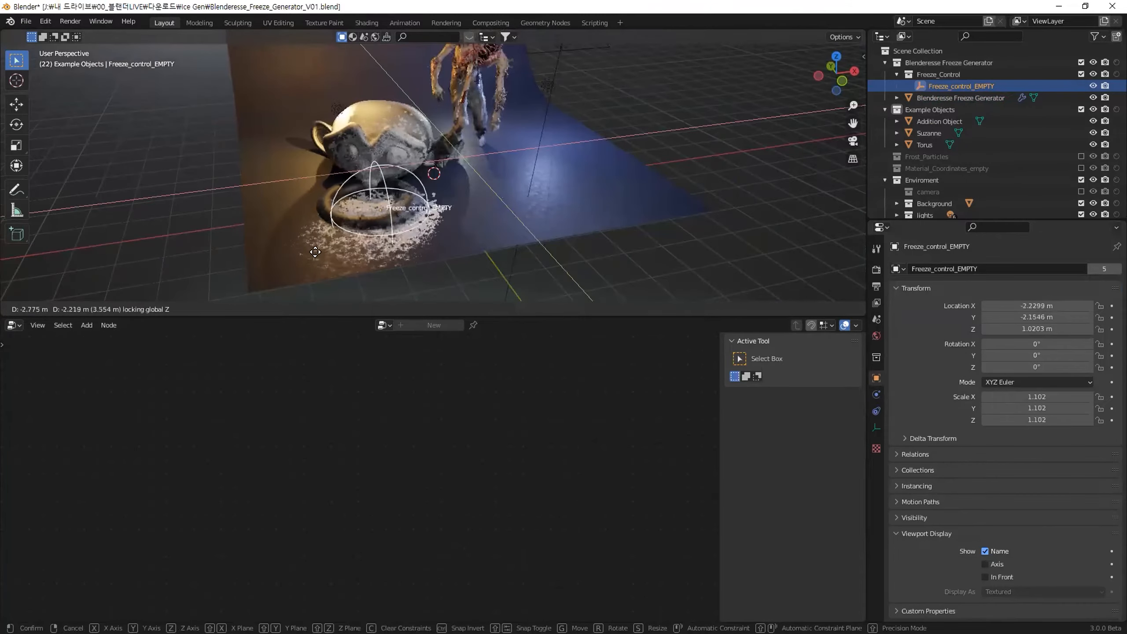
pyautogui.click(337, 242)
pyautogui.scroll(5, 357, 218)
pyautogui.moveTo(340, 226); pyautogui.dragTo(251, 217, button='middle')
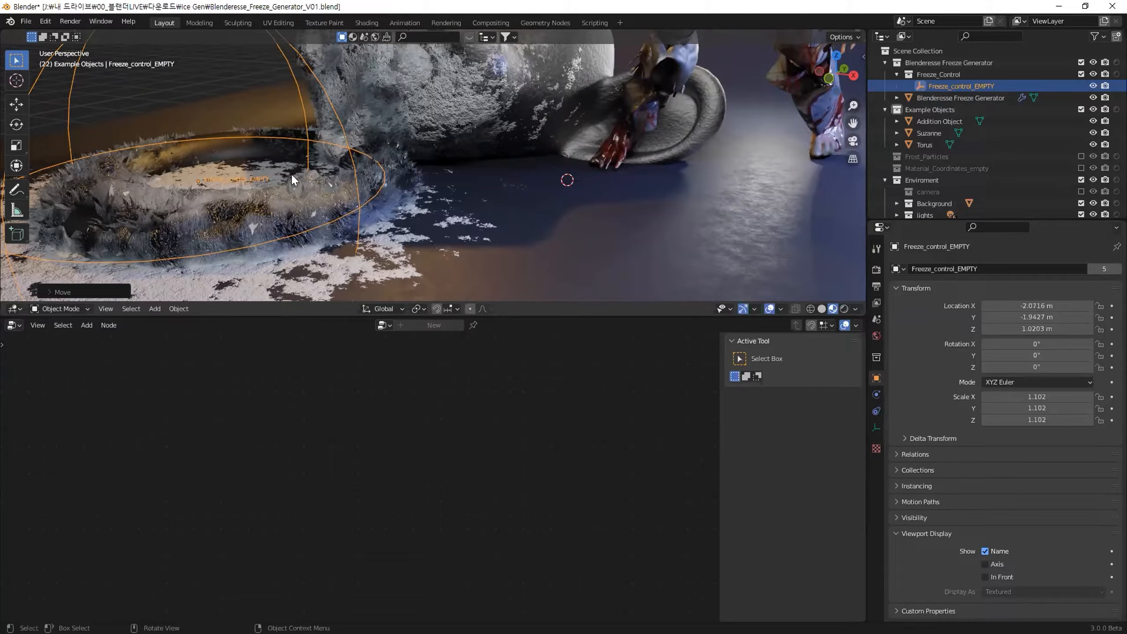
# Temporarily hide the freeze control empty to inspect the frost on the torus, and unhide it again
pyautogui.press('h')
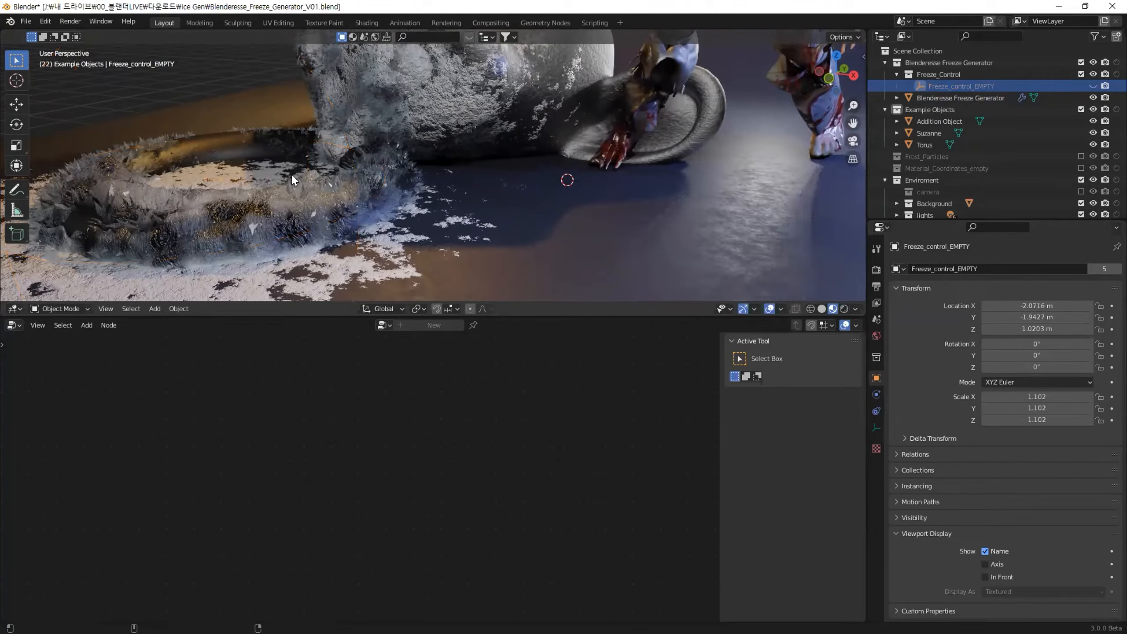
pyautogui.moveTo(293, 177); pyautogui.dragTo(375, 215, button='middle')
pyautogui.hotkey('alt', 'h')
# Move Freeze_control_EMPTY horizontally to the floor area between Suzanne, the torus and the zombie
pyautogui.press('g')
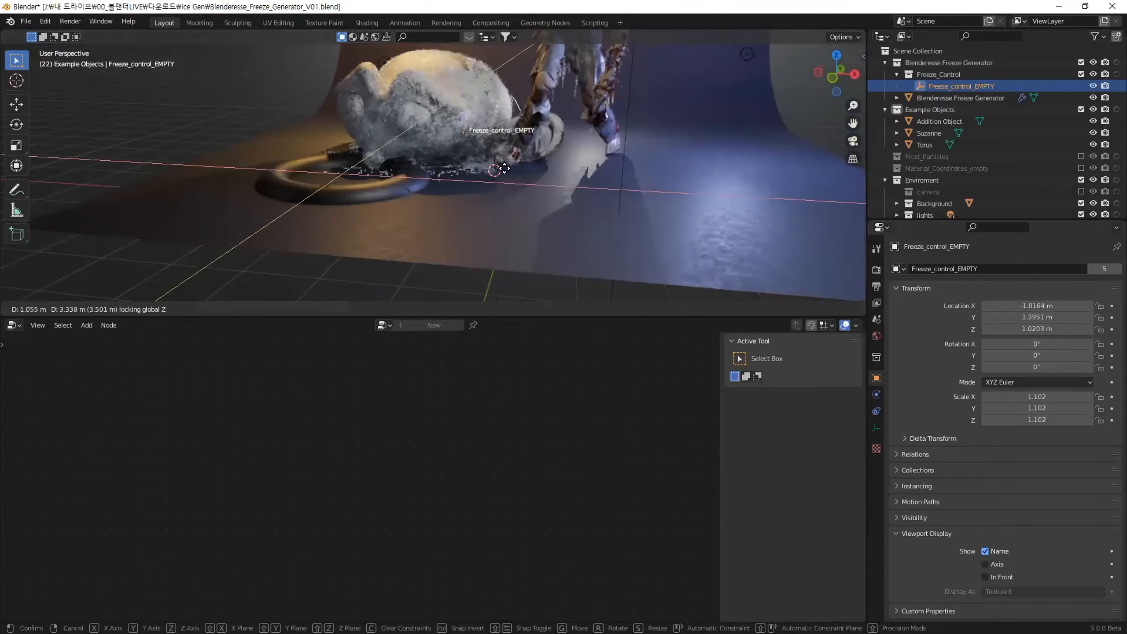
pyautogui.click(435, 186)
pyautogui.press('g')
pyautogui.hotkey('shift', 'z')
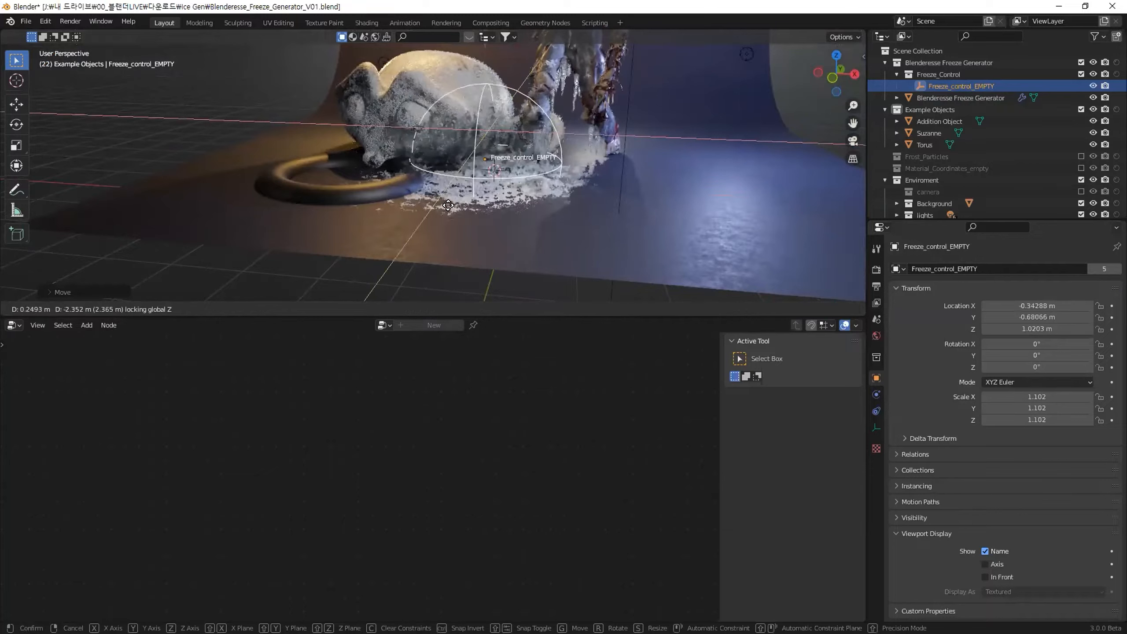
pyautogui.click(443, 199)
# Select the torus and show its material nodes in the Shader Editor
pyautogui.click(338, 189)
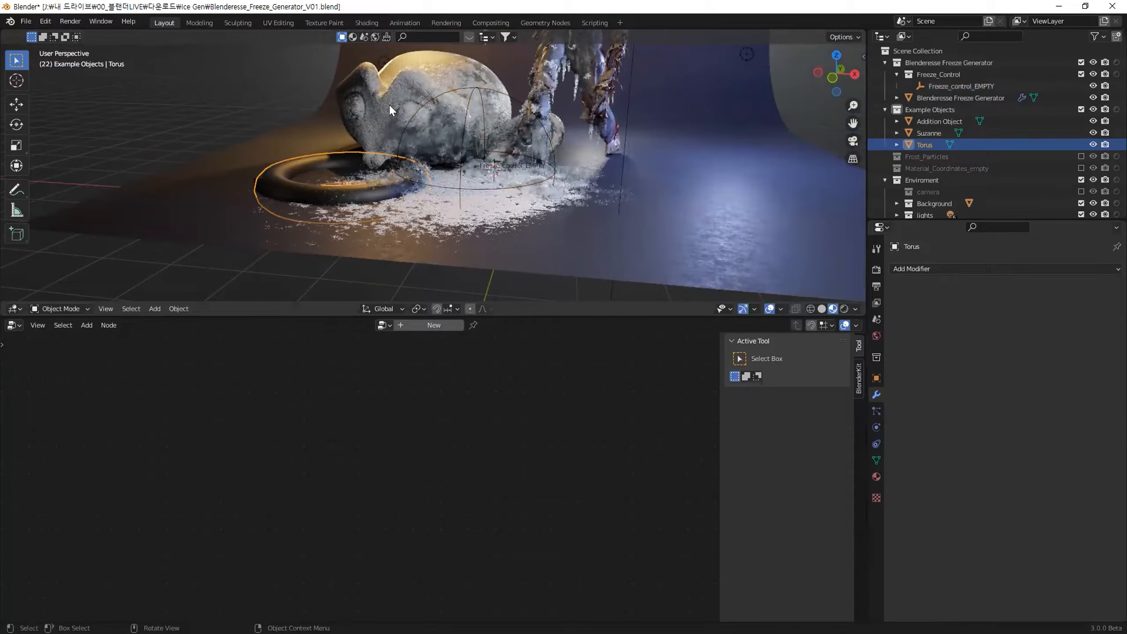
pyautogui.moveTo(400, 192); pyautogui.dragTo(371, 219, button='middle')
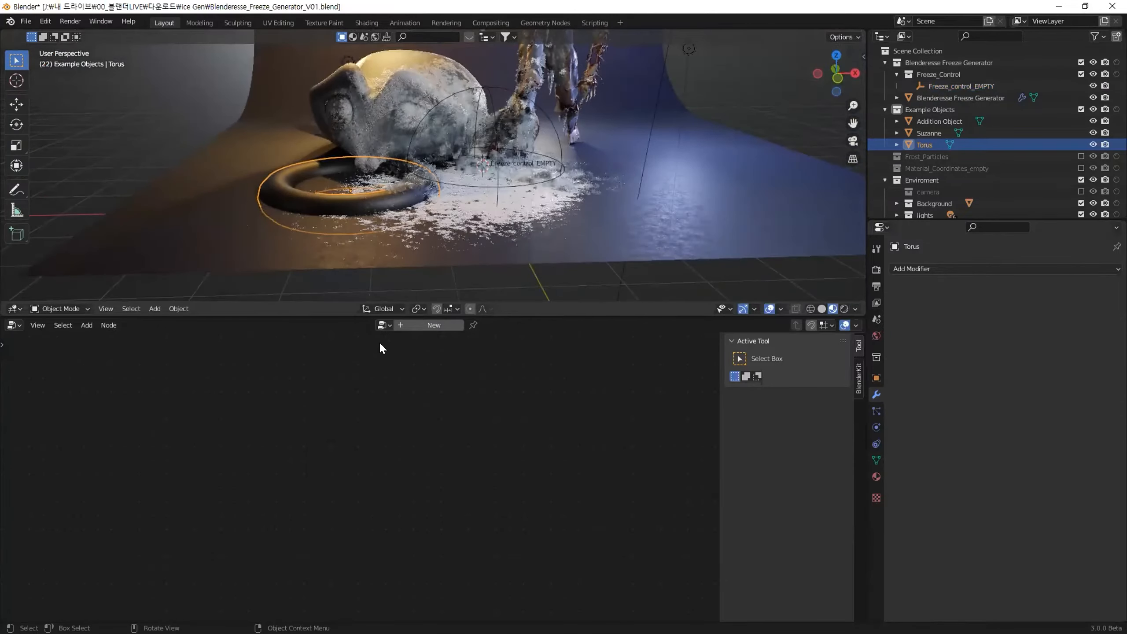
pyautogui.click(15, 325)
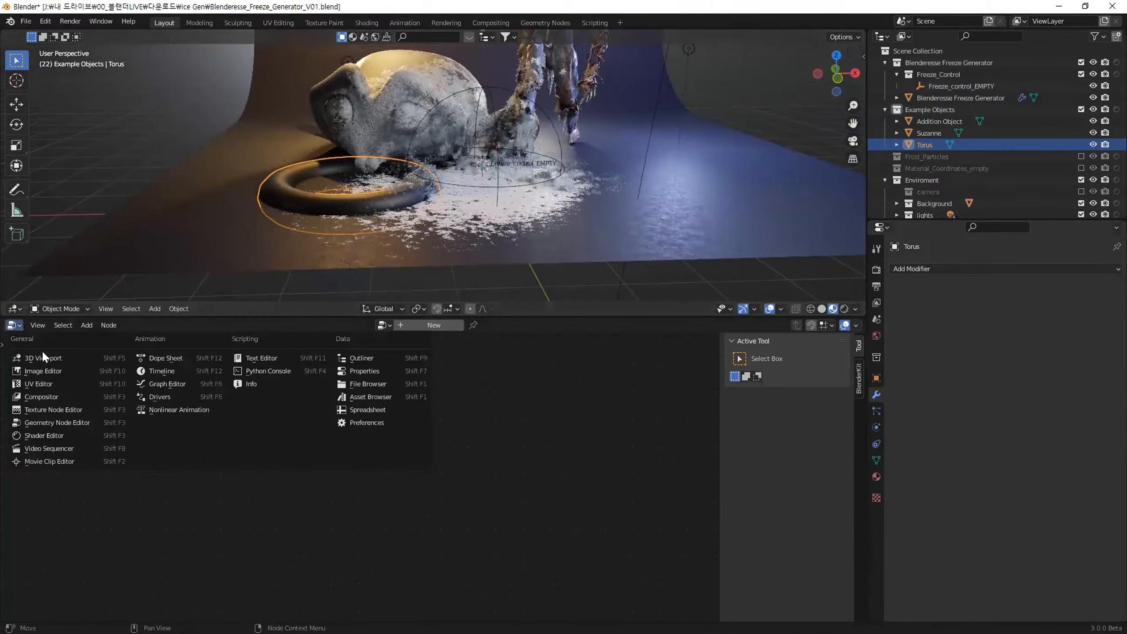
pyautogui.click(49, 436)
pyautogui.press('Home')
pyautogui.moveTo(520, 417); pyautogui.dragTo(452, 483, button='middle')
pyautogui.scroll(5, 453, 482)
pyautogui.moveTo(444, 431); pyautogui.dragTo(491, 410, button='middle')
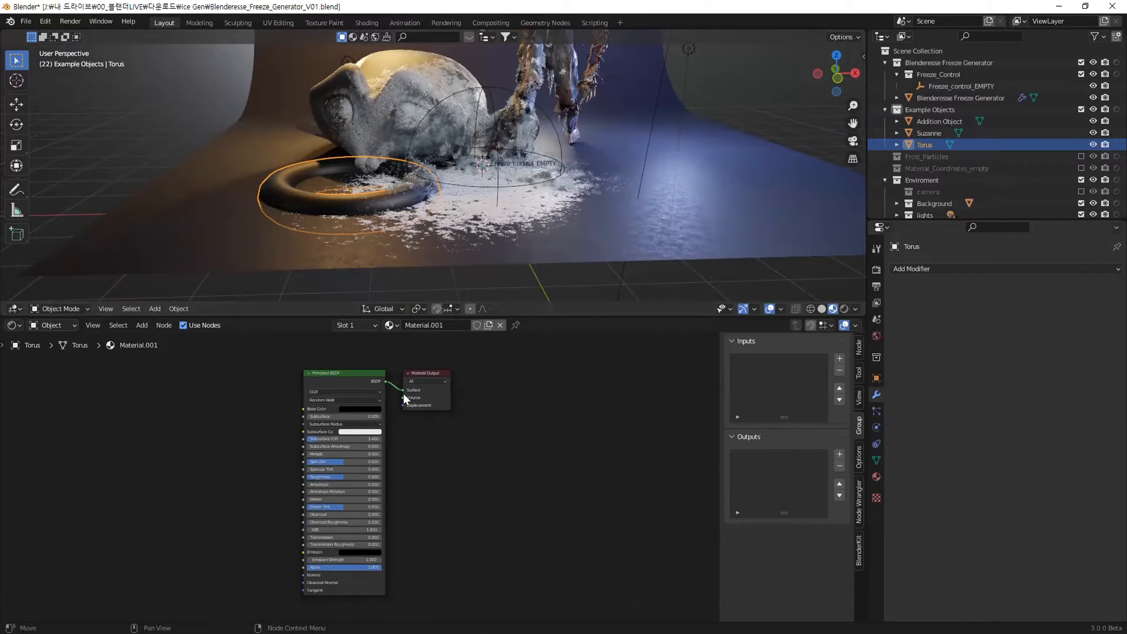
# Insert the FROZEN node group between the torus material's Principled BSDF and Material Output nodes
pyautogui.moveTo(426, 374); pyautogui.dragTo(633, 381)
pyautogui.hotkey('shift', 'a')
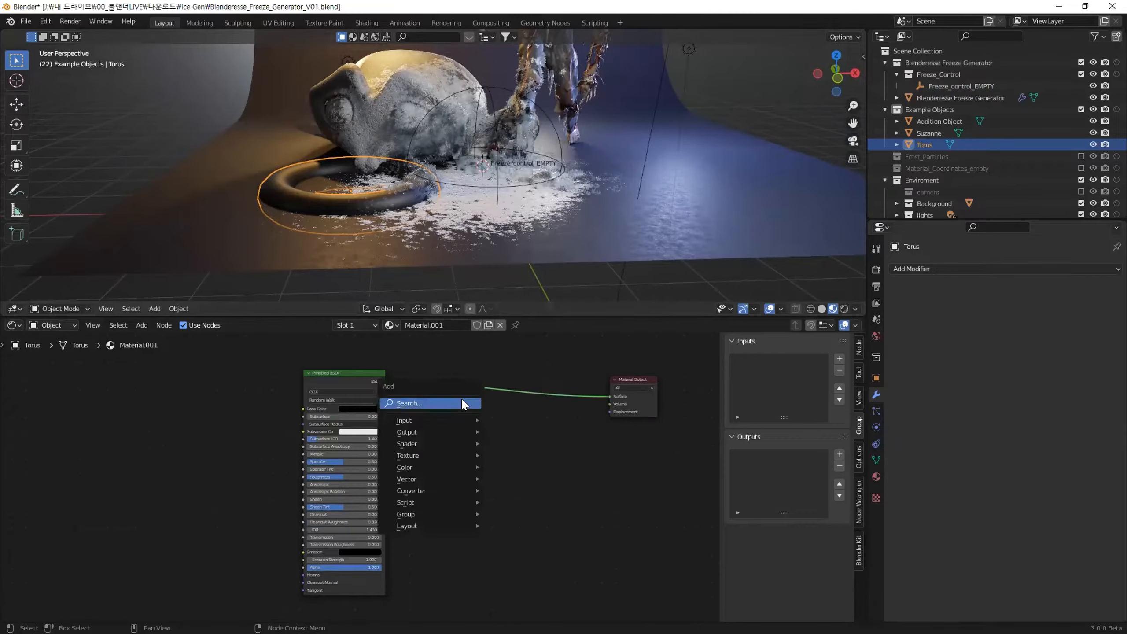
pyautogui.moveTo(461, 514)
pyautogui.click(529, 566)
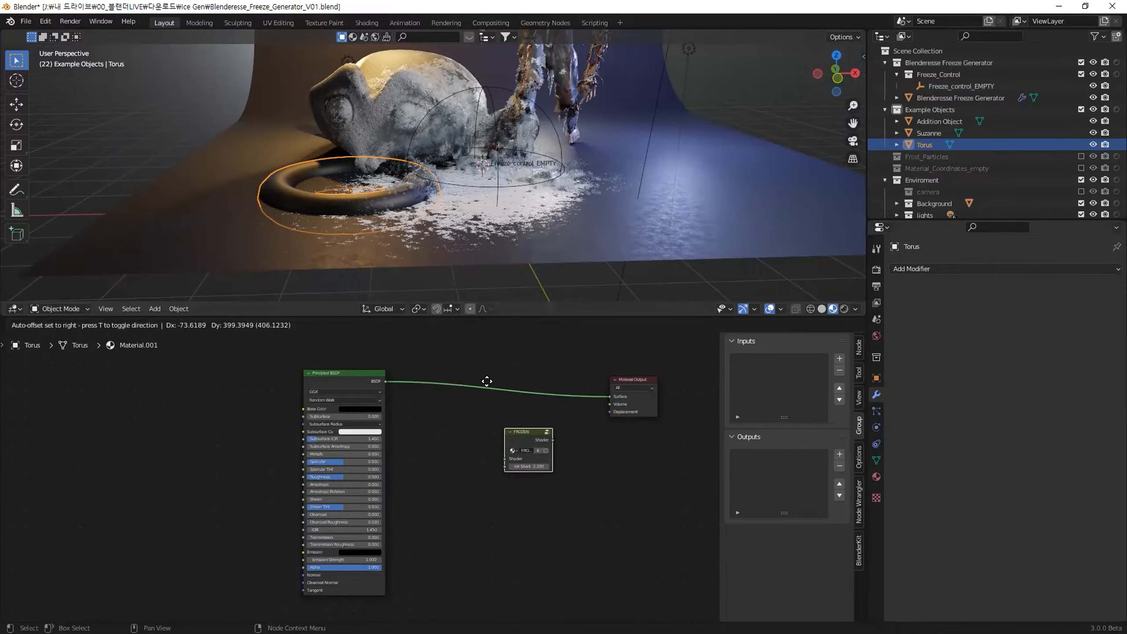
pyautogui.click(566, 351)
# Make a linked duplicate of Suzanne and place it on the opposite side of the zombie, at about X 2.5 m, Y 1.88 m
pyautogui.click(393, 97)
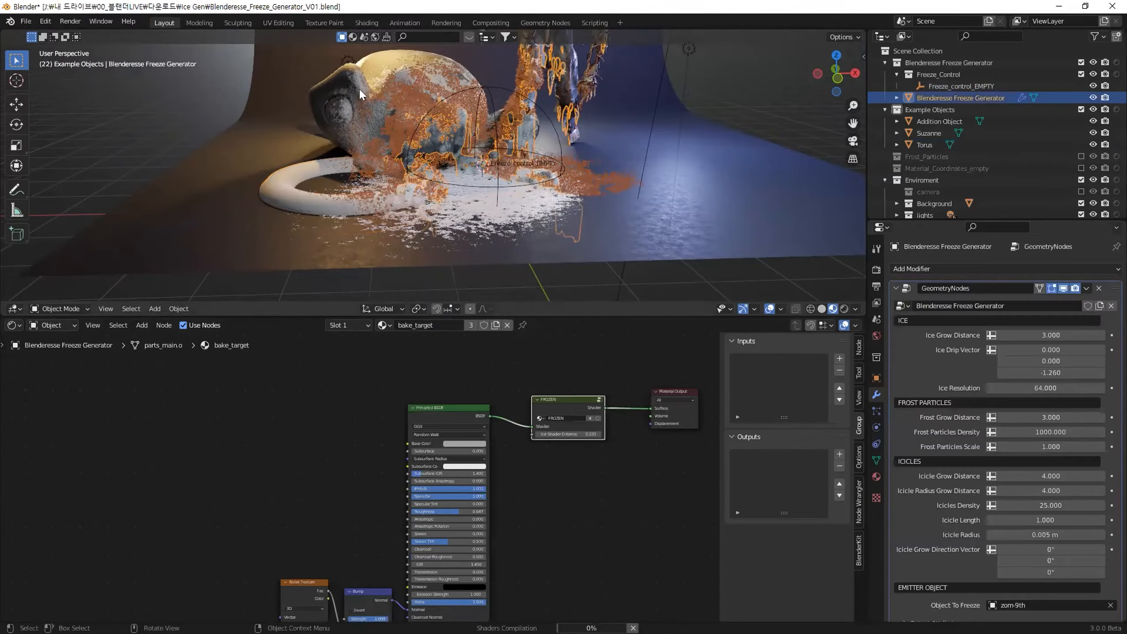
pyautogui.click(329, 94)
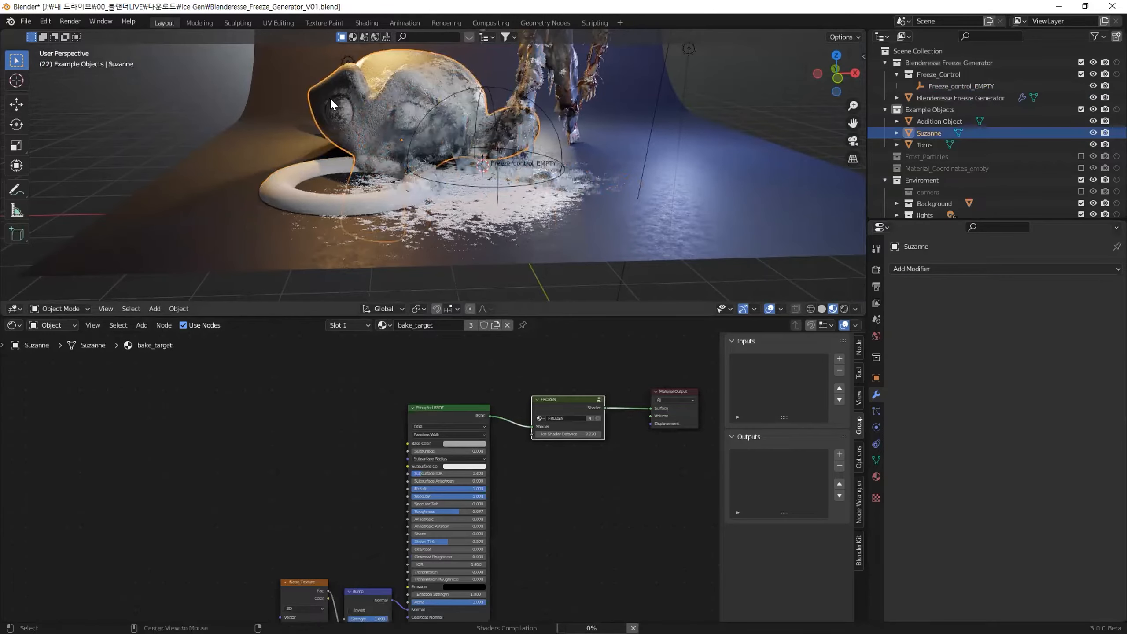
pyautogui.hotkey('shift', 'd')
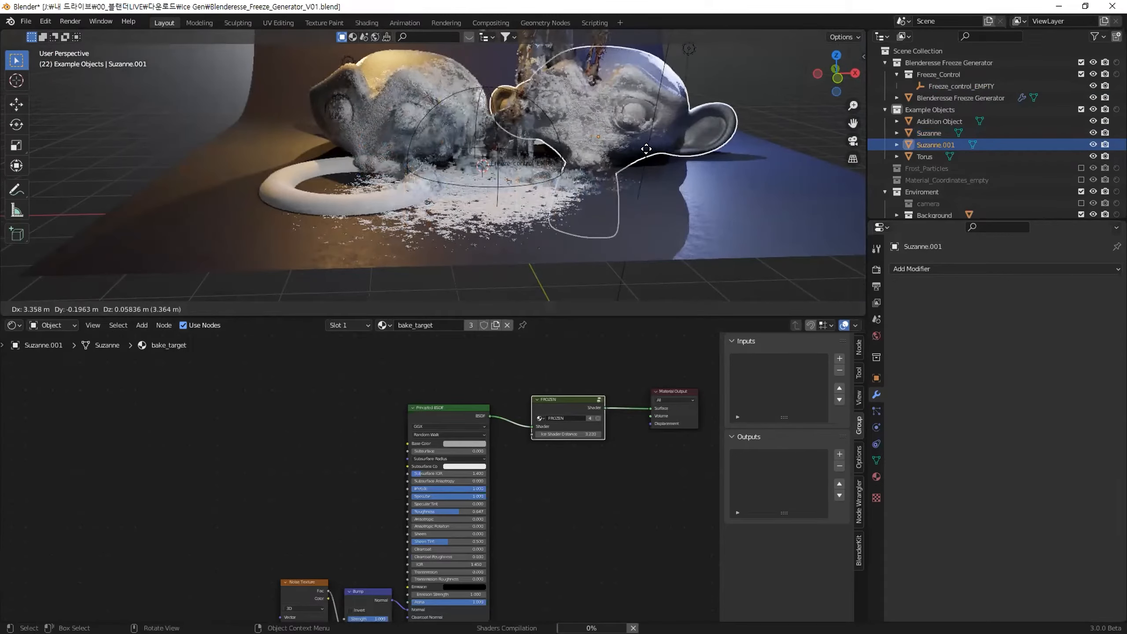
pyautogui.click(616, 142)
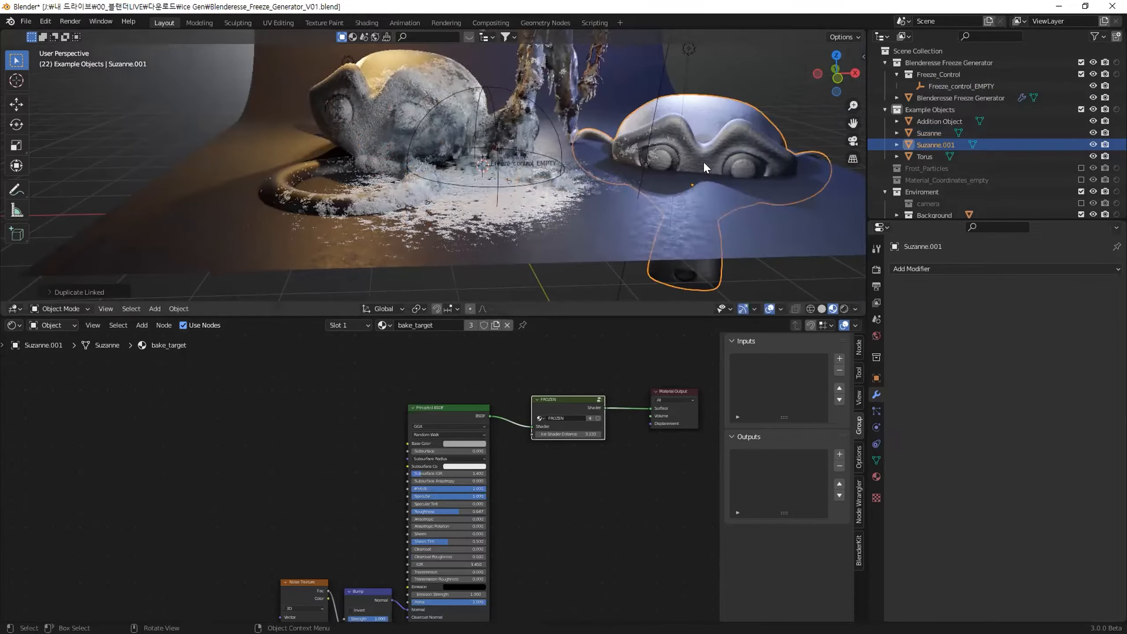
pyautogui.hotkey('alt', 'd')
pyautogui.click(629, 172)
# Move Freeze_control_EMPTY onto the duplicated Suzanne with its height locked, to about X 2.57 m, Y 0.4 m
pyautogui.moveTo(594, 176); pyautogui.dragTo(453, 140, button='middle')
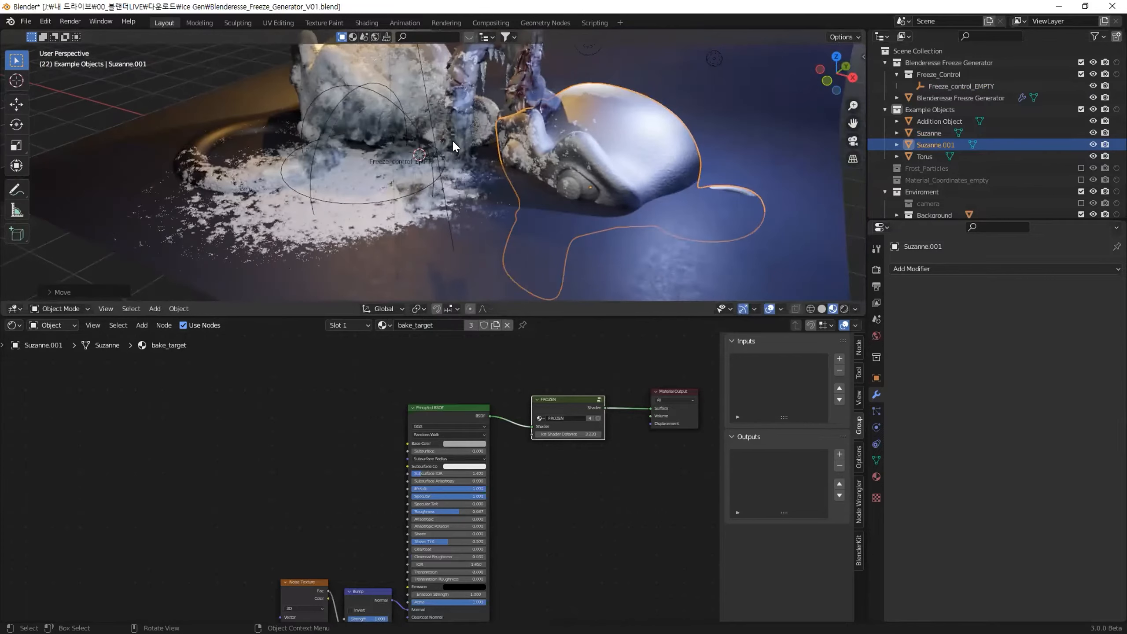
pyautogui.click(419, 129)
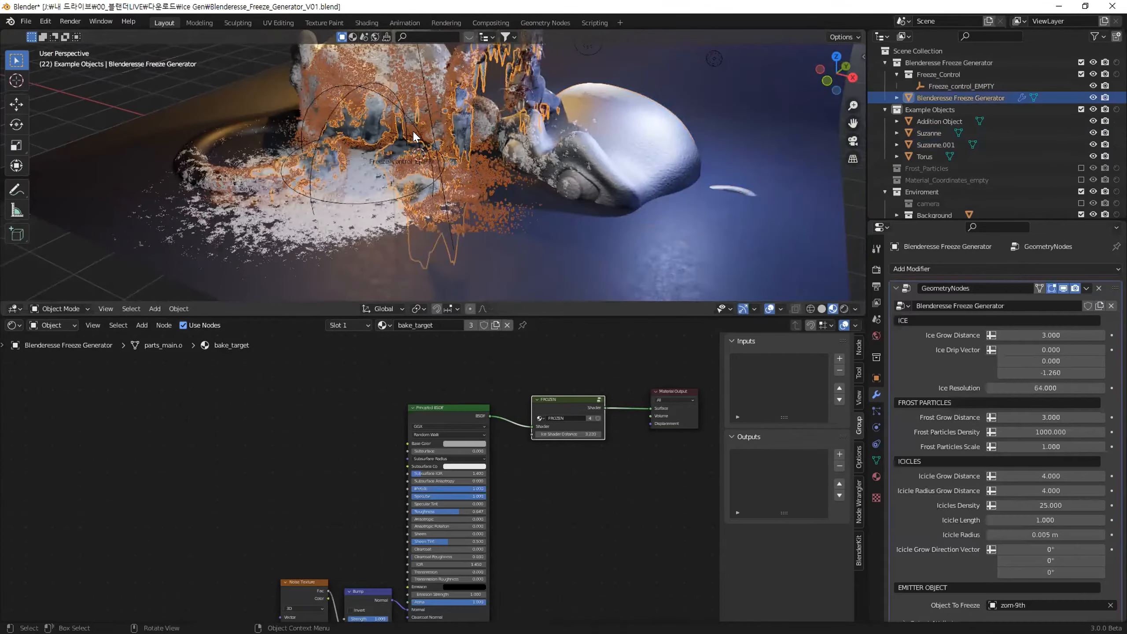
pyautogui.click(421, 135)
pyautogui.press('g')
pyautogui.hotkey('shift', 'z')
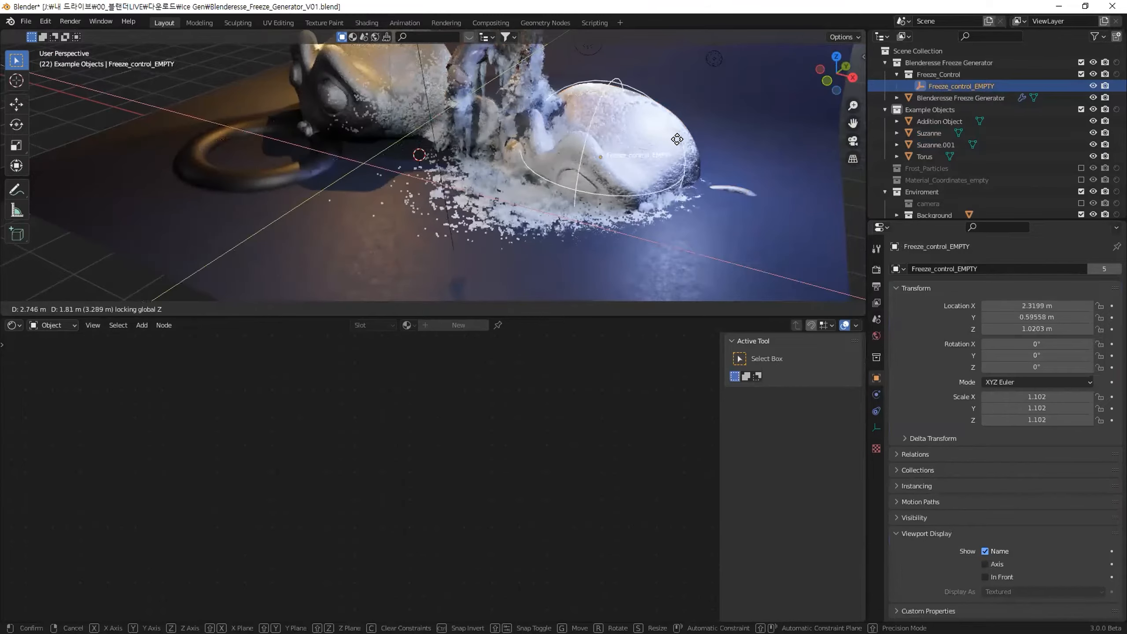
pyautogui.click(684, 177)
pyautogui.moveTo(684, 178); pyautogui.dragTo(597, 184, button='middle')
pyautogui.scroll(4, 630, 191)
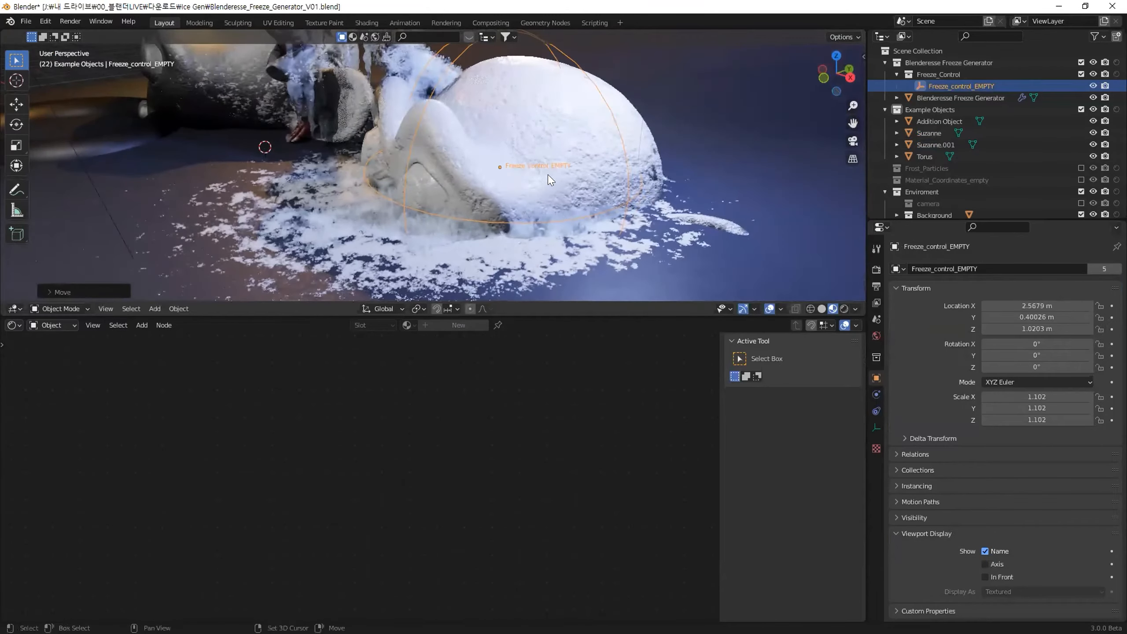
# Examine the mesh data and object name of Suzanne.001, and compare them with the original Suzanne
pyautogui.click(572, 145)
pyautogui.moveTo(567, 158); pyautogui.dragTo(475, 173)
pyautogui.moveTo(474, 173); pyautogui.dragTo(522, 171, button='middle')
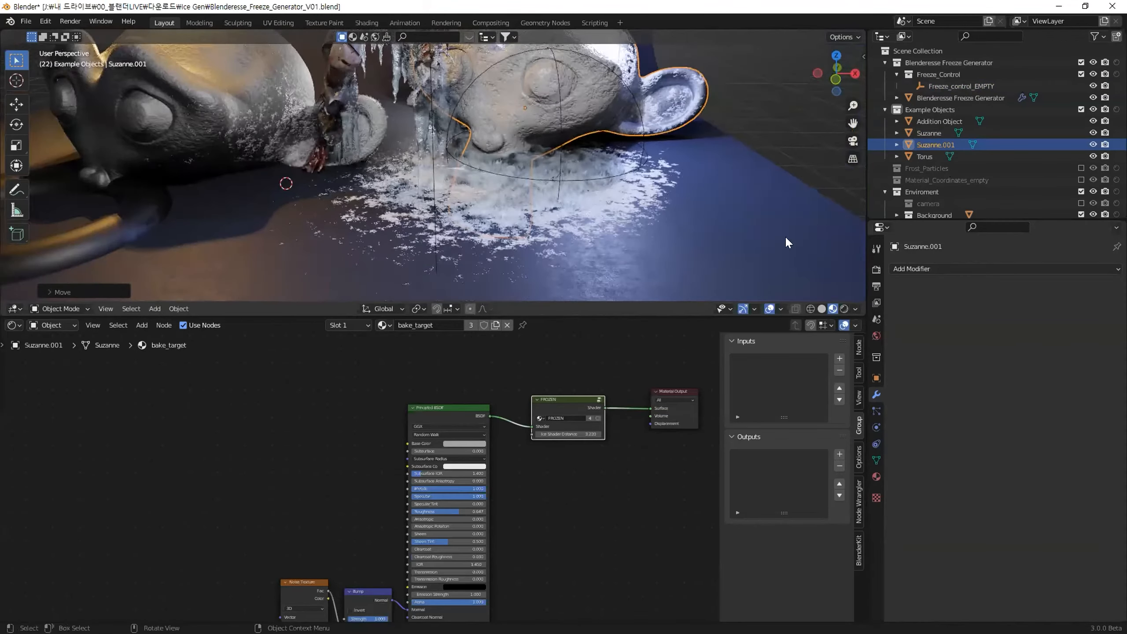
pyautogui.click(876, 460)
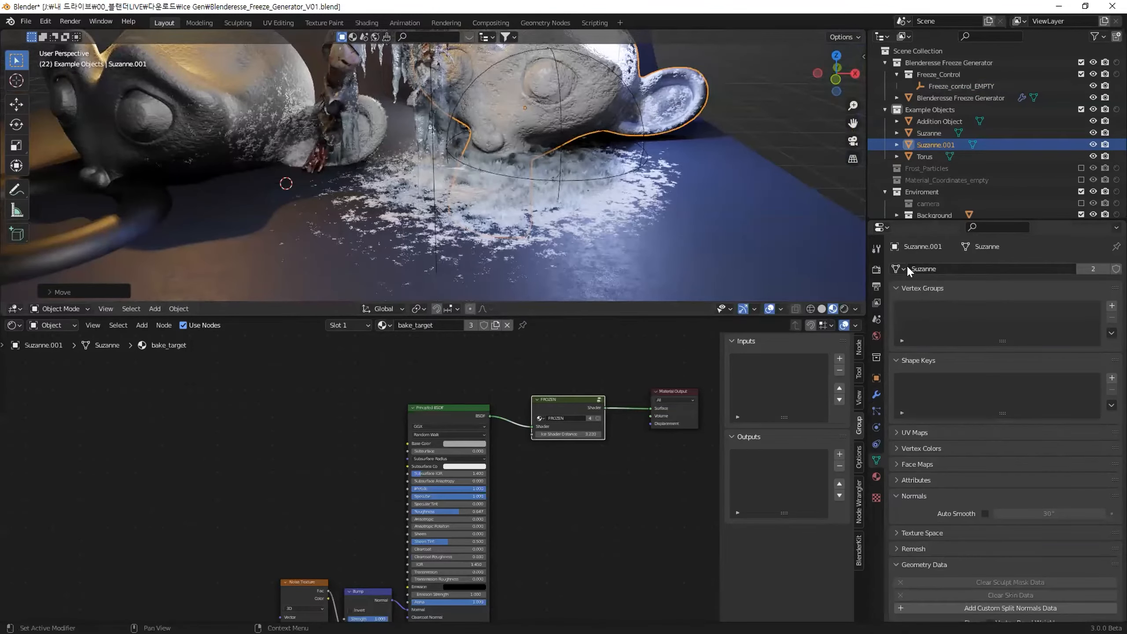
pyautogui.click(877, 378)
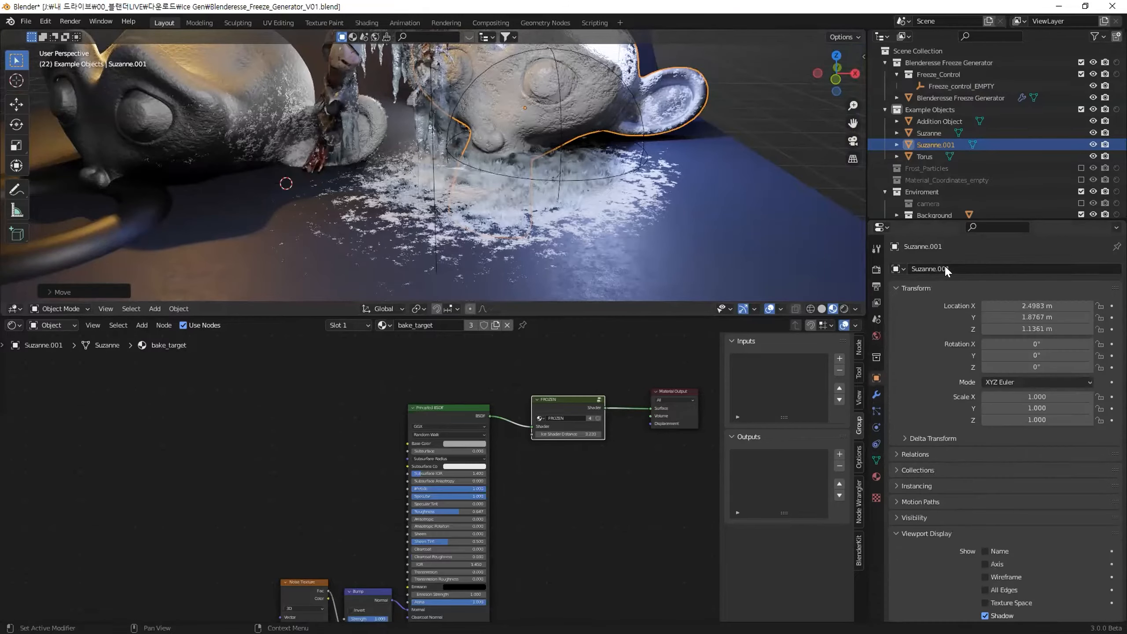
pyautogui.click(208, 97)
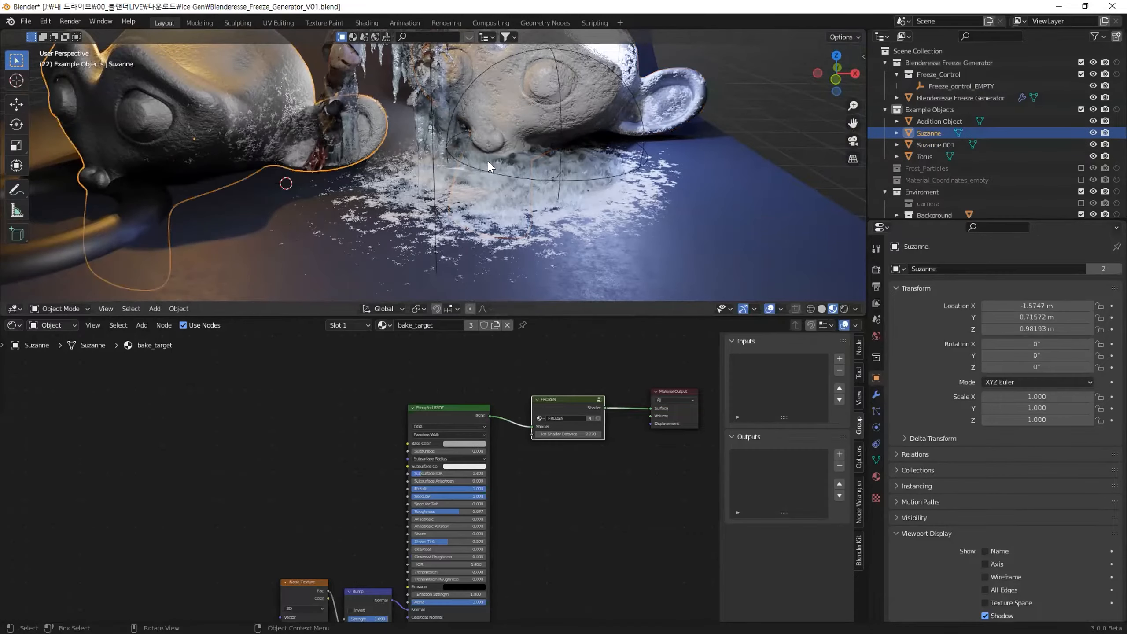
# Switch the node area to the Geometry Node Editor, select Blenderesse Freeze Generator and pin its node tree
pyautogui.click(13, 325)
pyautogui.click(36, 423)
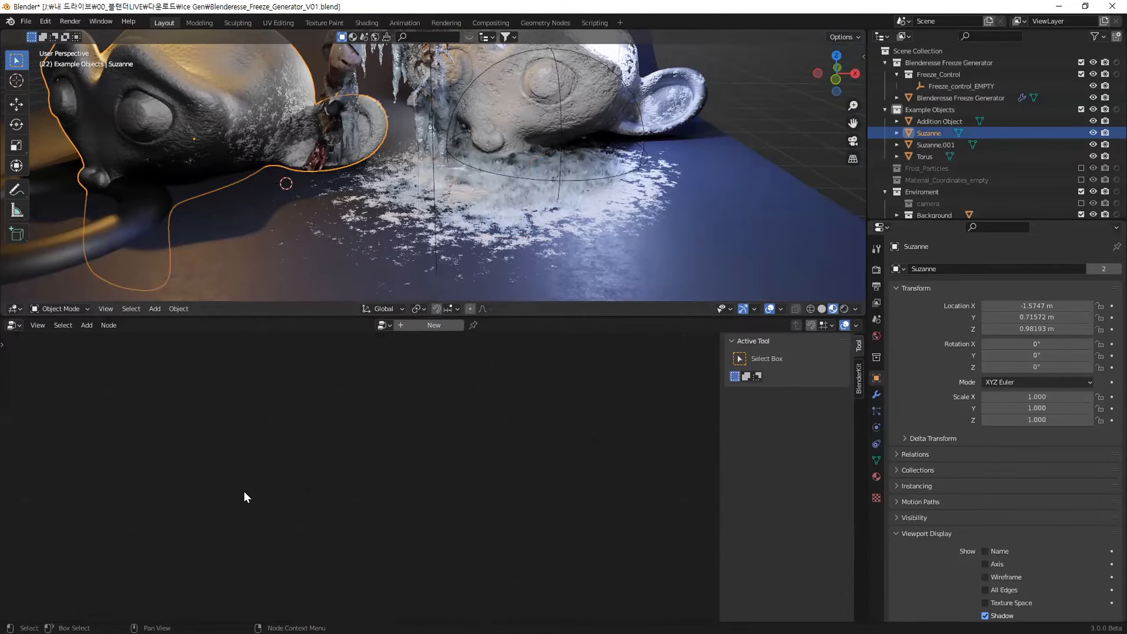
pyautogui.click(452, 299)
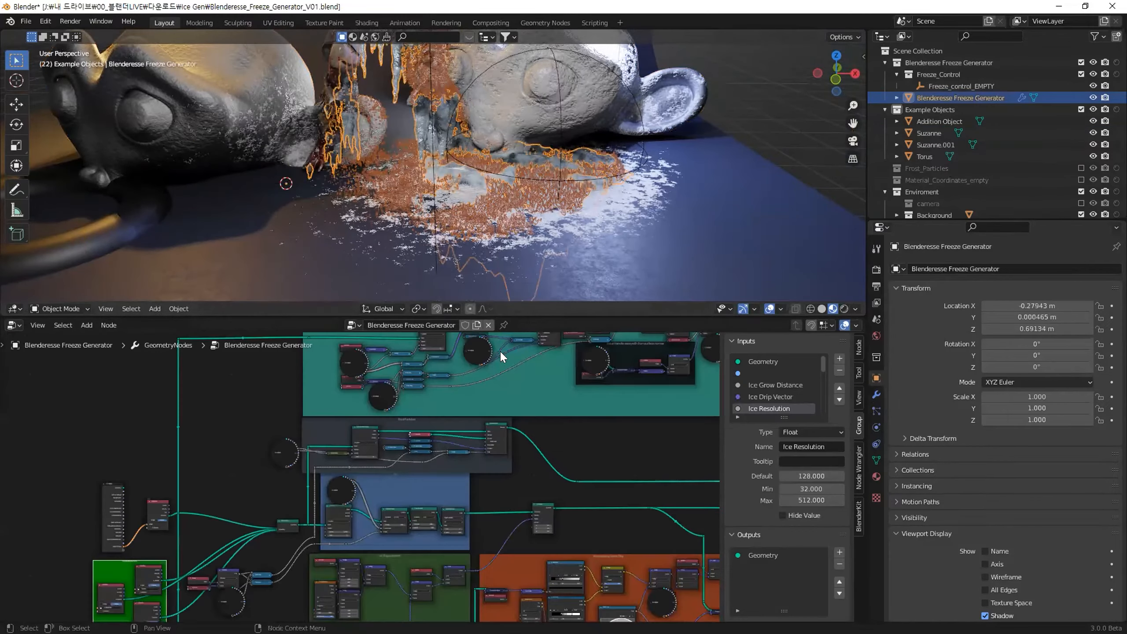
pyautogui.click(504, 325)
# Duplicate the Torus Object Info node and place the copy below the Addition Object node in the green frame
pyautogui.moveTo(192, 506); pyautogui.dragTo(268, 412, button='middle')
pyautogui.scroll(4, 238, 499)
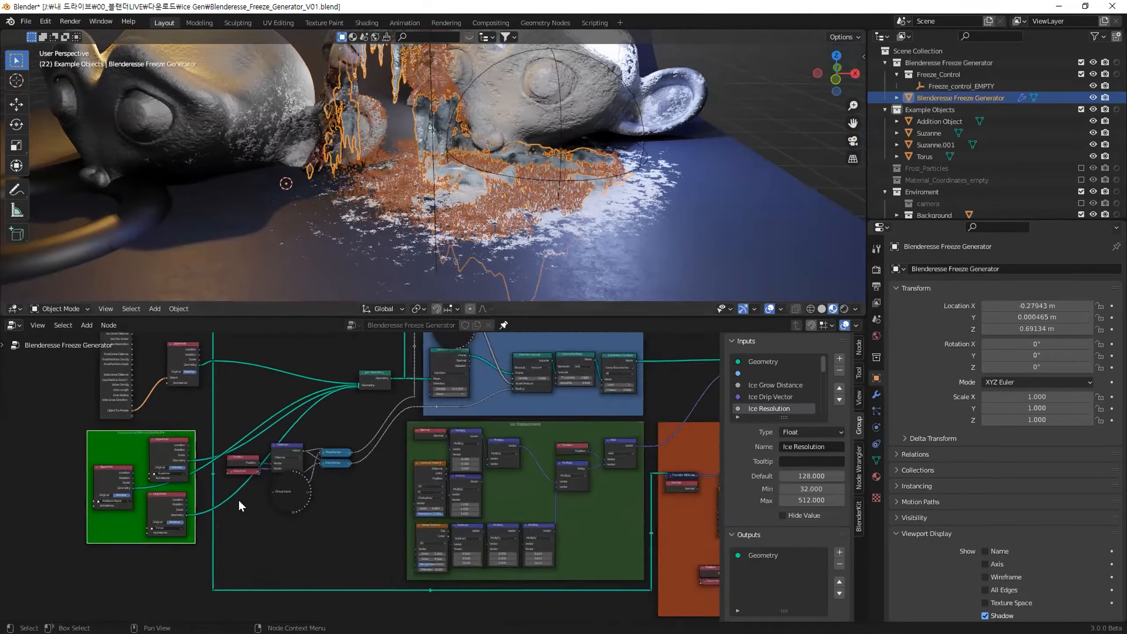
pyautogui.scroll(4, 323, 495)
pyautogui.click(218, 497)
pyautogui.scroll(-2, 219, 496)
pyautogui.moveTo(200, 498); pyautogui.dragTo(227, 497, button='middle')
pyautogui.hotkey('shift', 'd')
pyautogui.click(152, 543)
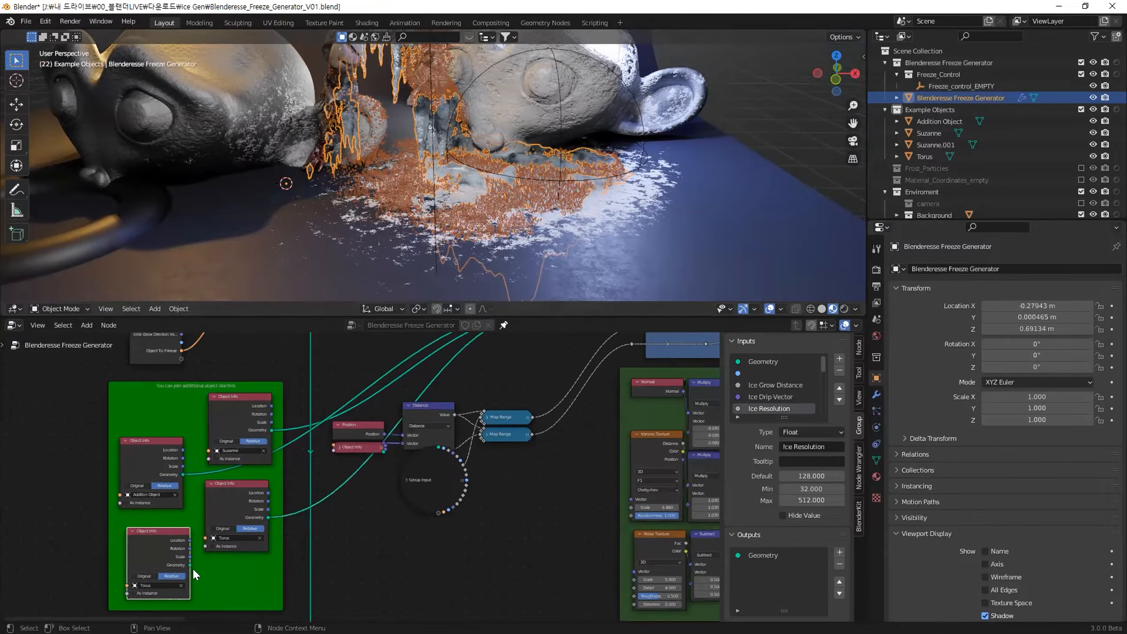
# Connect the new Object Info node's Geometry output to Join Geometry and assign Suzanne.001 to it
pyautogui.scroll(-2, 199, 562)
pyautogui.moveTo(235, 537); pyautogui.dragTo(368, 492)
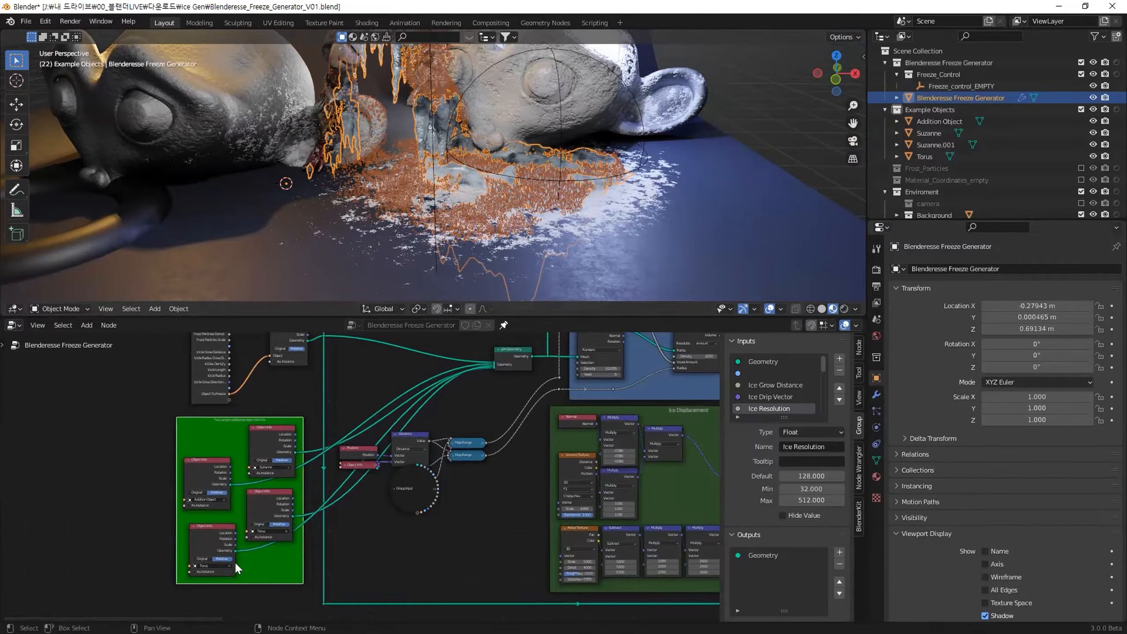
pyautogui.click(228, 565)
pyautogui.click(230, 566)
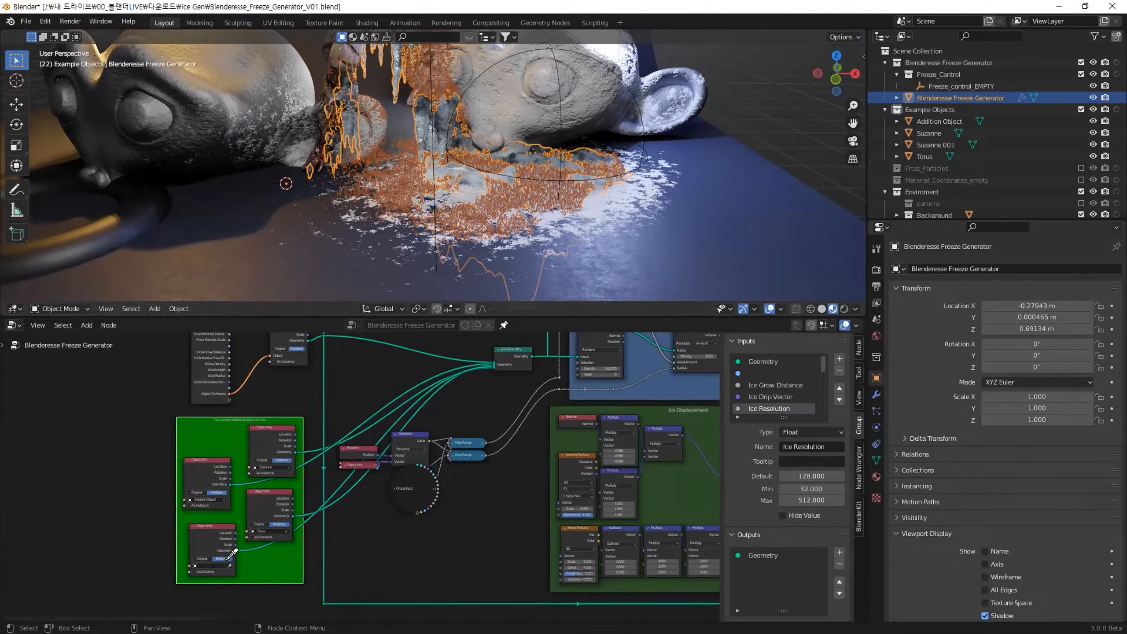
pyautogui.click(662, 90)
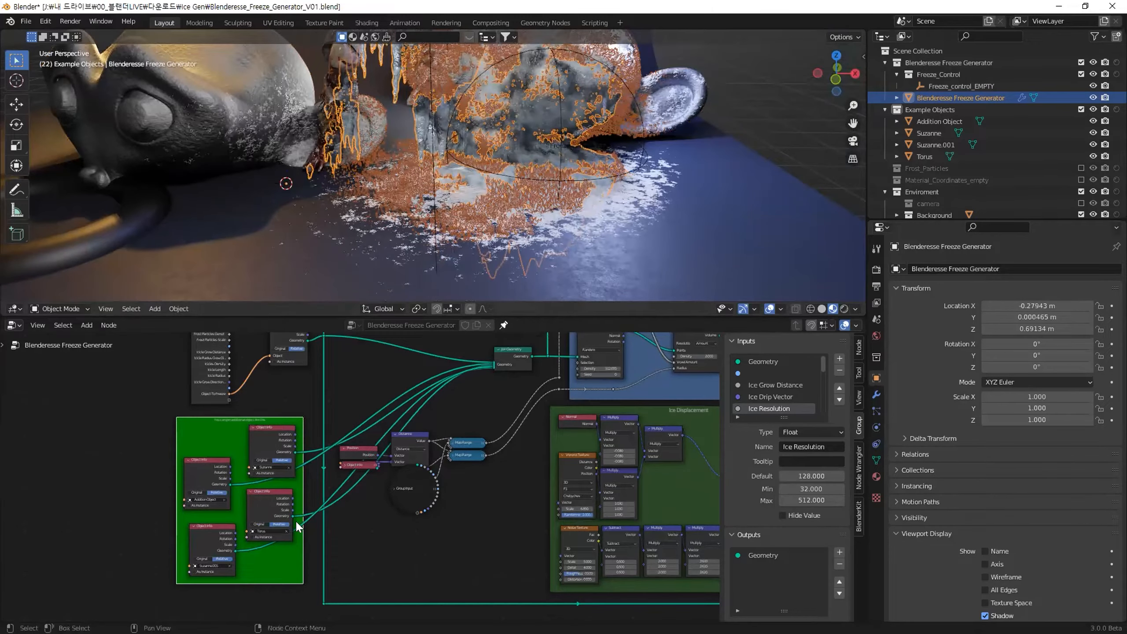
pyautogui.scroll(2, 238, 562)
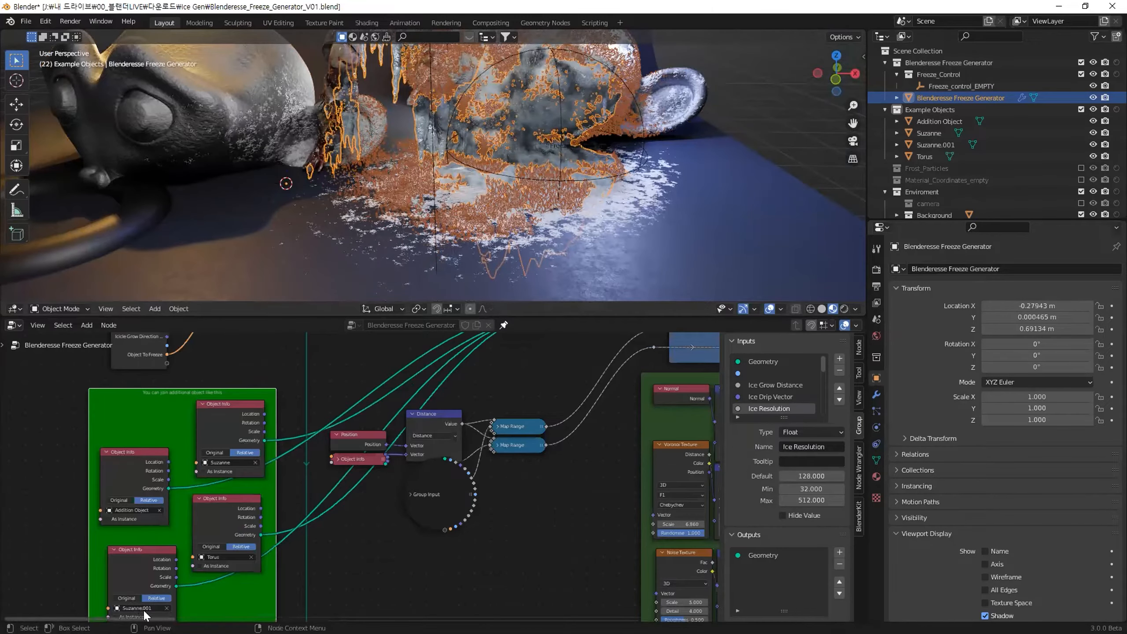
pyautogui.scroll(-2, 637, 173)
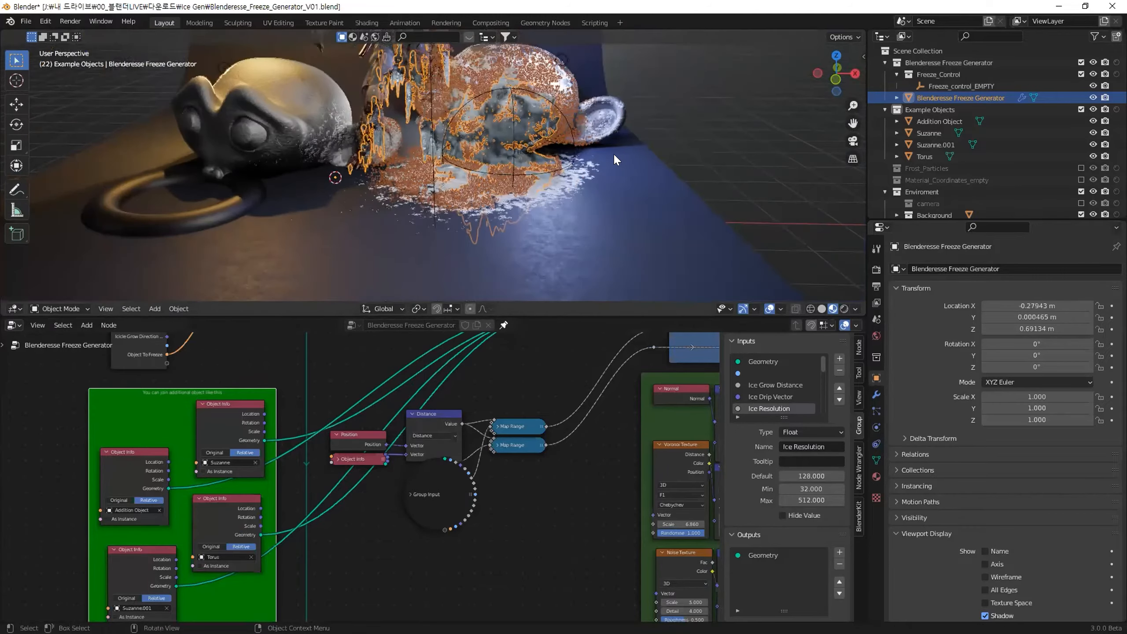
pyautogui.click(657, 113)
pyautogui.moveTo(620, 119); pyautogui.dragTo(594, 122, button='middle')
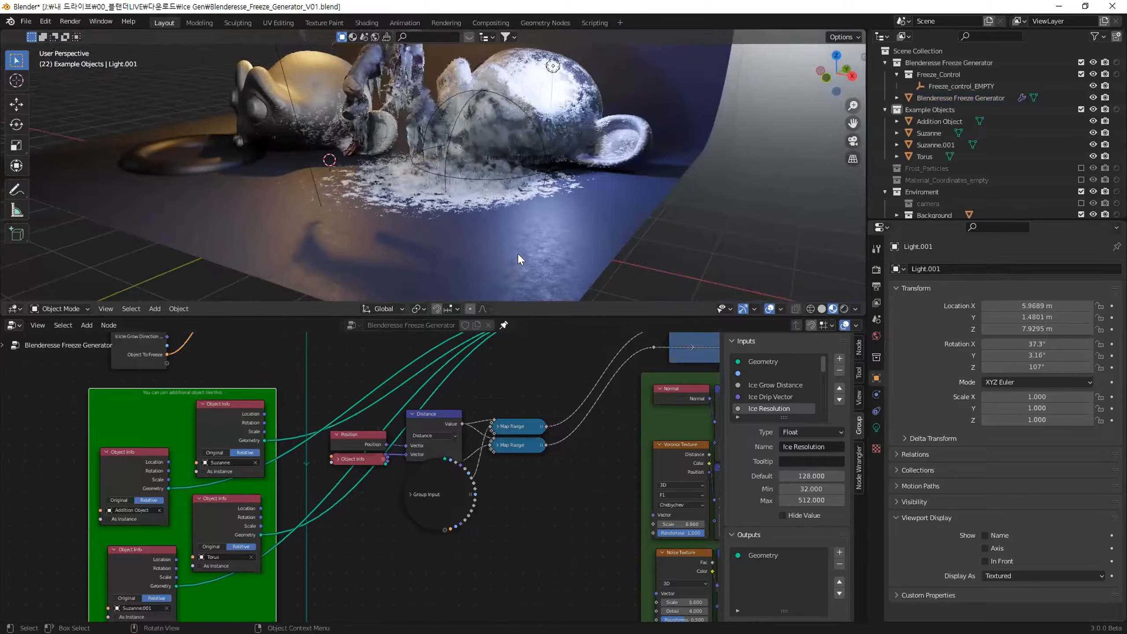
pyautogui.moveTo(338, 474); pyautogui.dragTo(435, 429, button='middle')
pyautogui.moveTo(163, 456); pyautogui.dragTo(219, 459, button='middle')
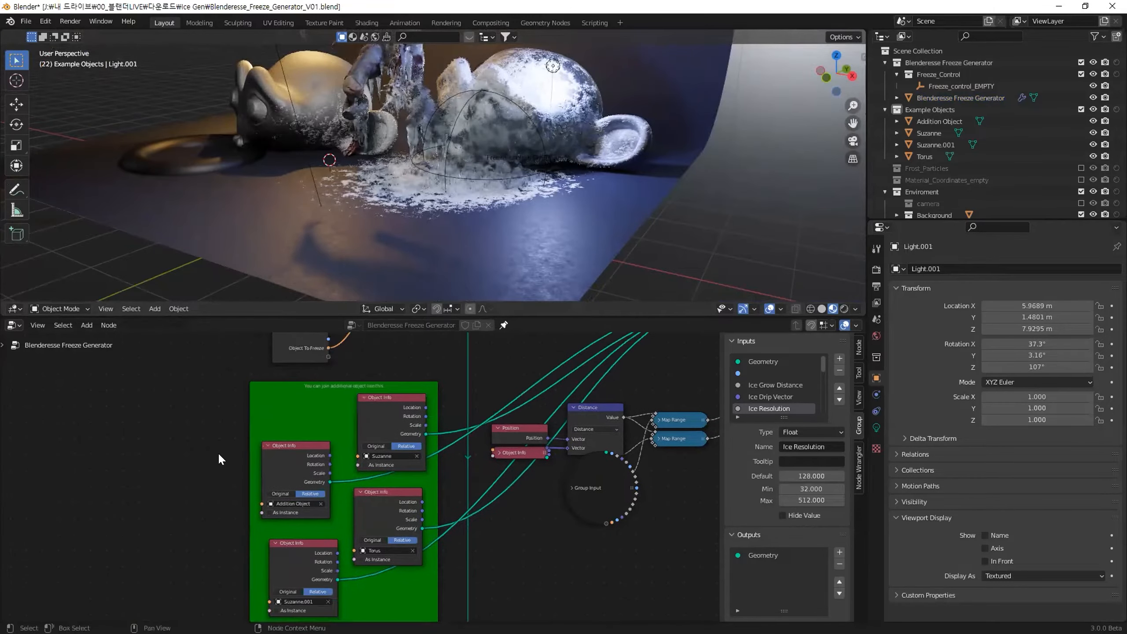
# Add a Collection Info node beside the green frame of Object Info nodes and set it to Relative
pyautogui.hotkey('shift', 'a')
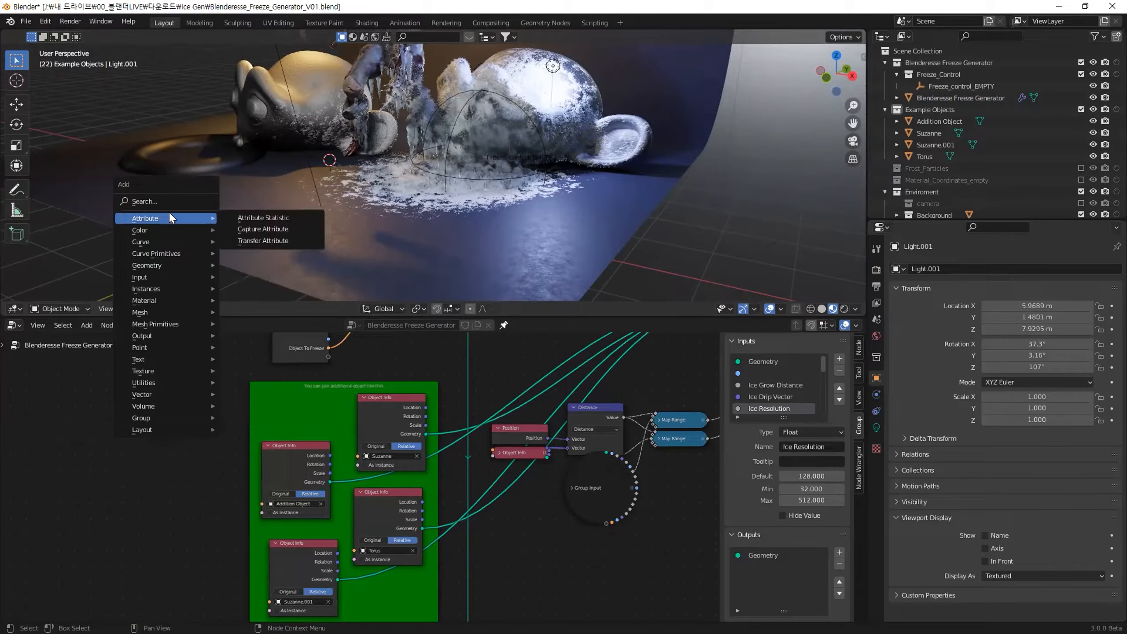
pyautogui.moveTo(163, 265)
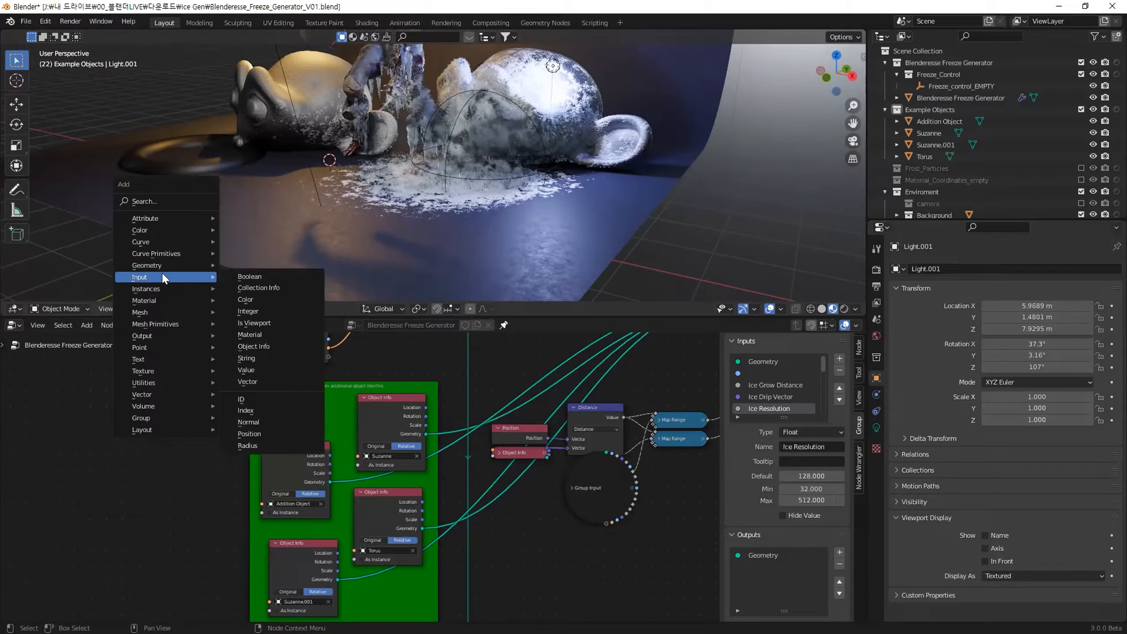
pyautogui.scroll(3, 393, 407)
pyautogui.scroll(1, 385, 414)
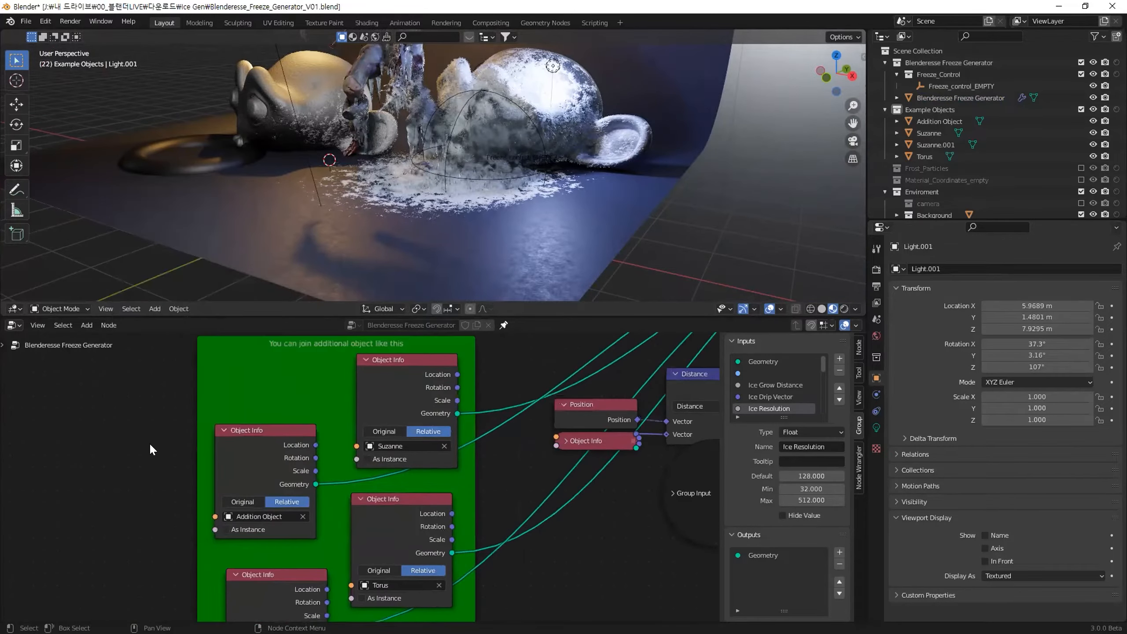
pyautogui.moveTo(150, 442); pyautogui.dragTo(264, 462, button='middle')
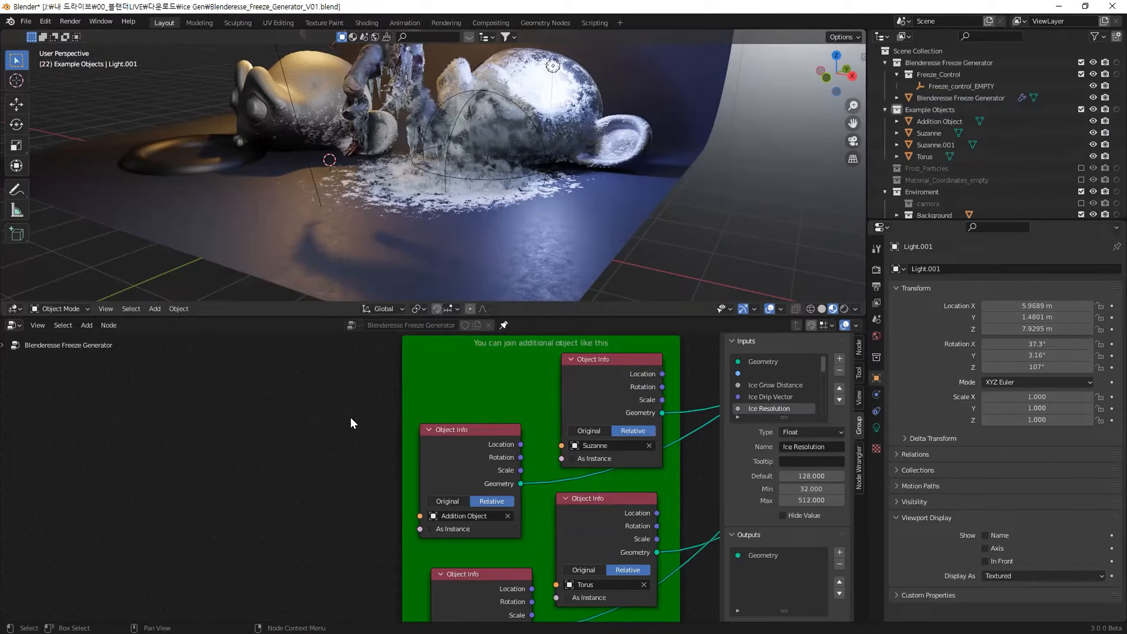
pyautogui.hotkey('shift', 'a')
pyautogui.press('Escape')
pyautogui.hotkey('shift', 'a')
pyautogui.moveTo(246, 308)
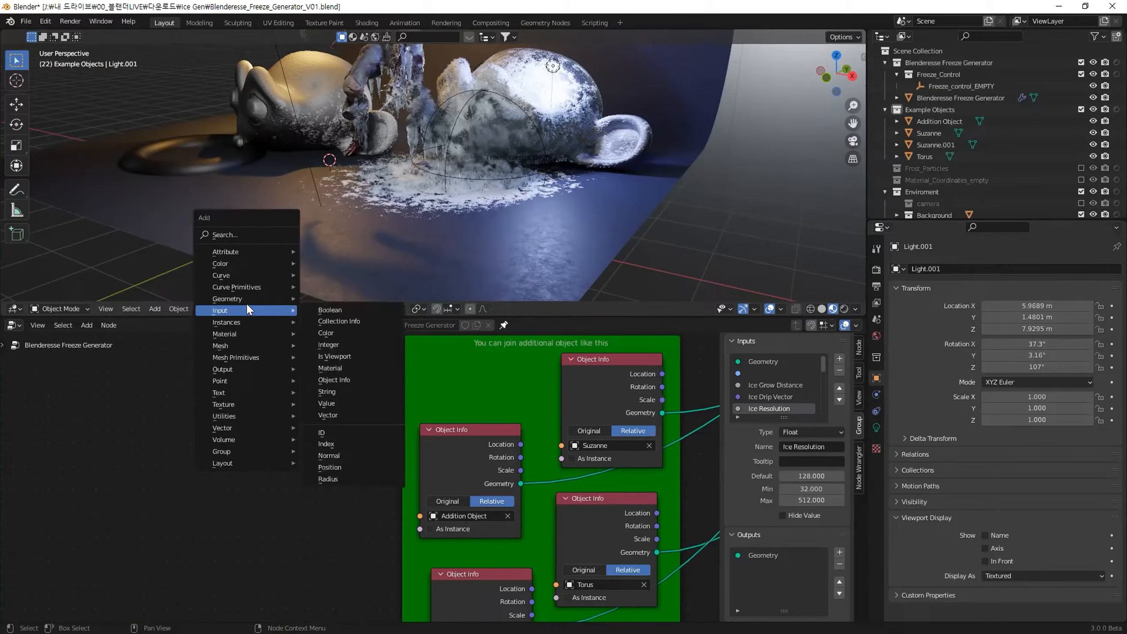
pyautogui.click(340, 321)
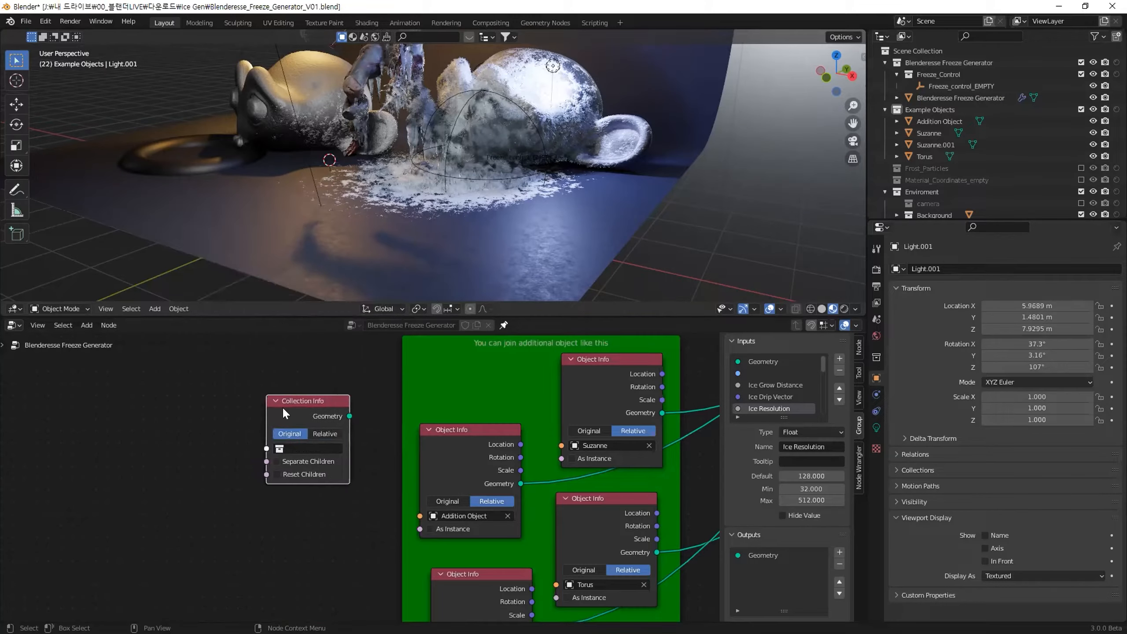
pyautogui.click(388, 460)
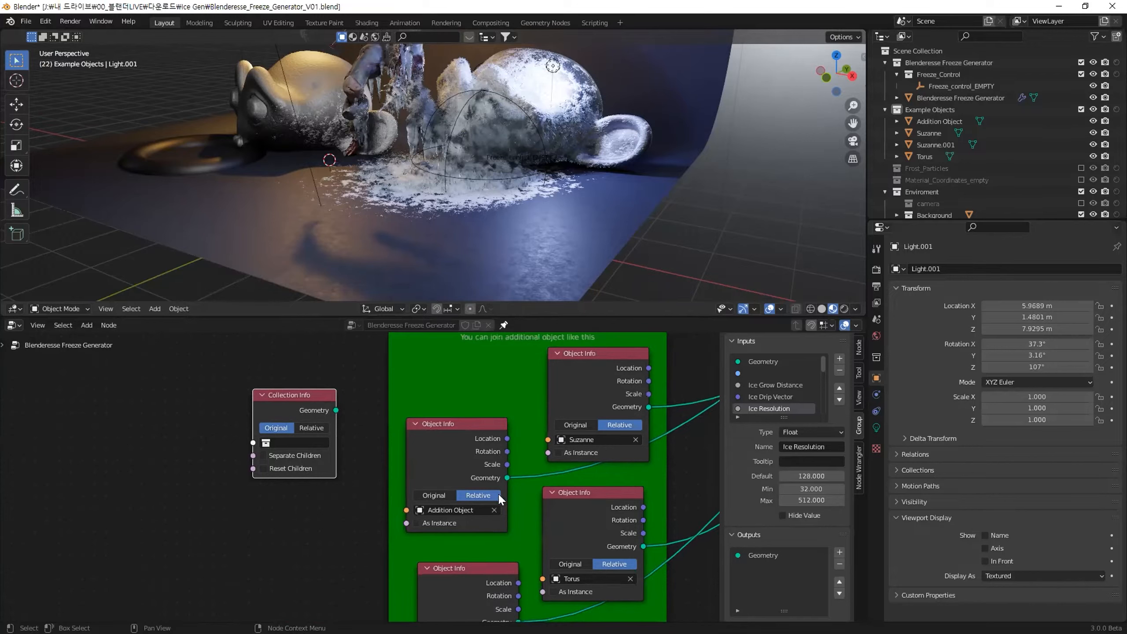
pyautogui.click(313, 427)
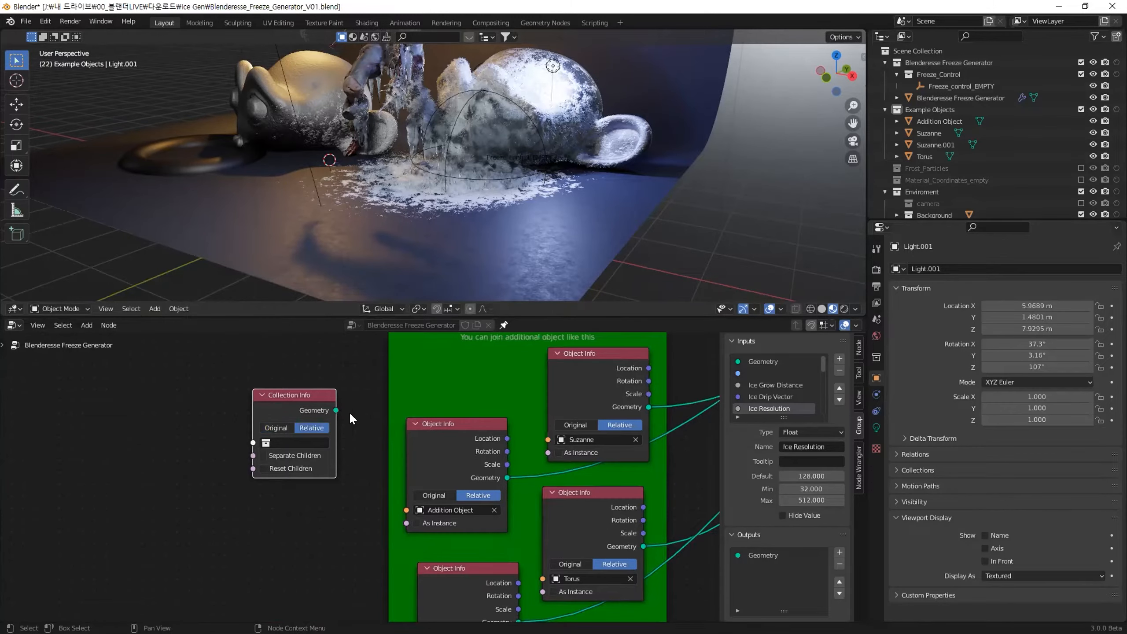
# Cut the Geometry links running from the green frame's Object Info nodes to Join Geometry
pyautogui.scroll(-2, 349, 413)
pyautogui.moveTo(502, 422); pyautogui.dragTo(366, 407, button='middle')
pyautogui.keyDown('ctrl'); pyautogui.moveTo(407, 397); pyautogui.dragTo(418, 546, button='right'); pyautogui.keyUp('ctrl')
# Connect the Collection Info node's Geometry output to Join Geometry and assign the Example Objects collection to the node
pyautogui.moveTo(309, 399); pyautogui.dragTo(236, 455, button='middle')
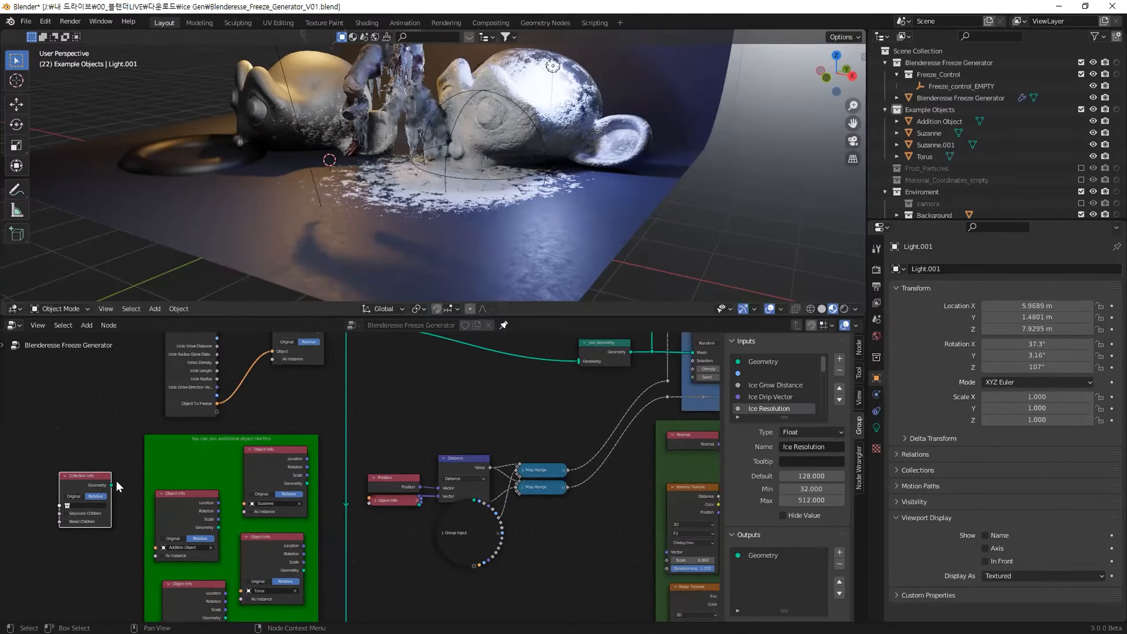
pyautogui.moveTo(111, 484); pyautogui.dragTo(578, 361)
pyautogui.moveTo(79, 475); pyautogui.dragTo(389, 375)
pyautogui.keyDown('ctrl'); pyautogui.moveTo(405, 399); pyautogui.dragTo(357, 415, button='middle'); pyautogui.keyUp('ctrl')
pyautogui.moveTo(224, 498); pyautogui.dragTo(181, 557, button='middle')
pyautogui.click(355, 380)
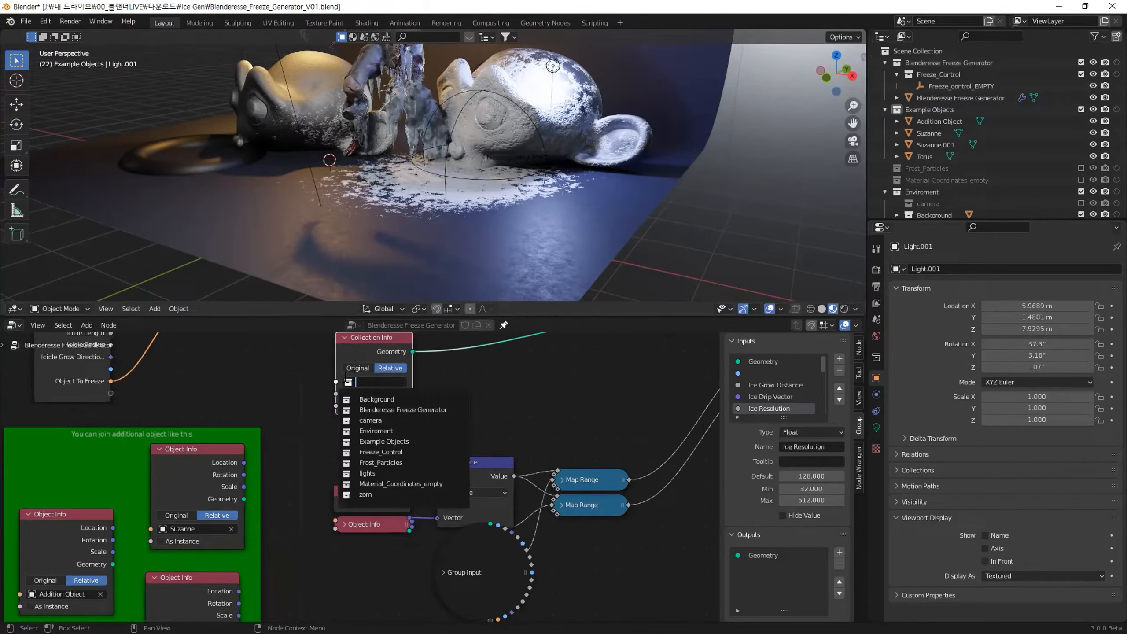
pyautogui.click(389, 439)
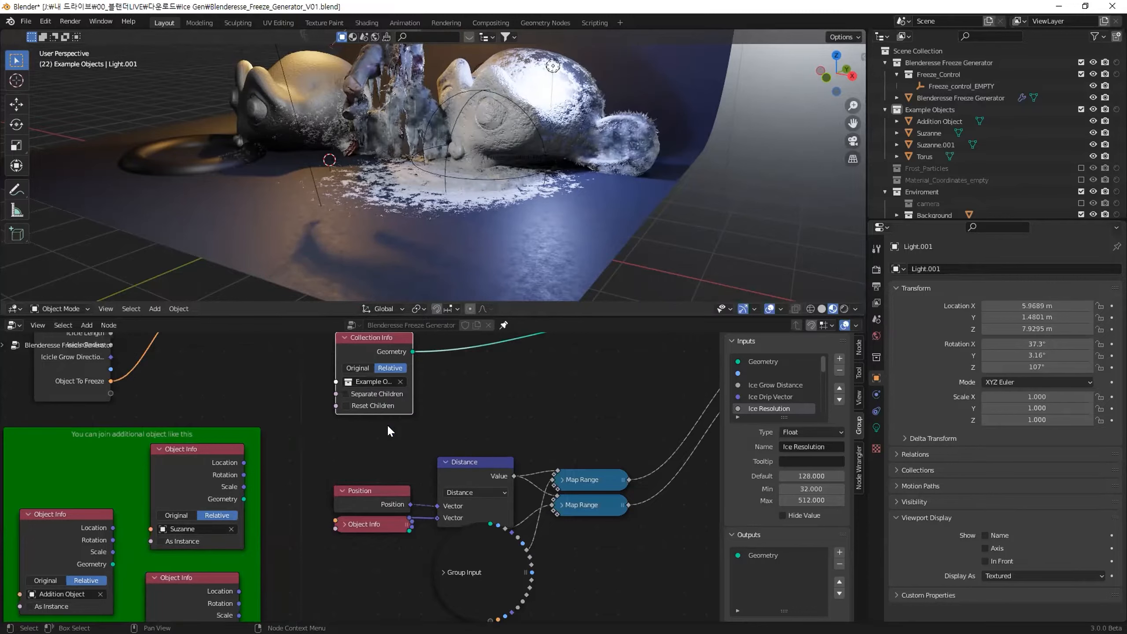
# Check the frost generated on the example objects by temporarily hiding Suzanne.001 and revealing it again
pyautogui.moveTo(474, 236); pyautogui.dragTo(483, 177, button='middle')
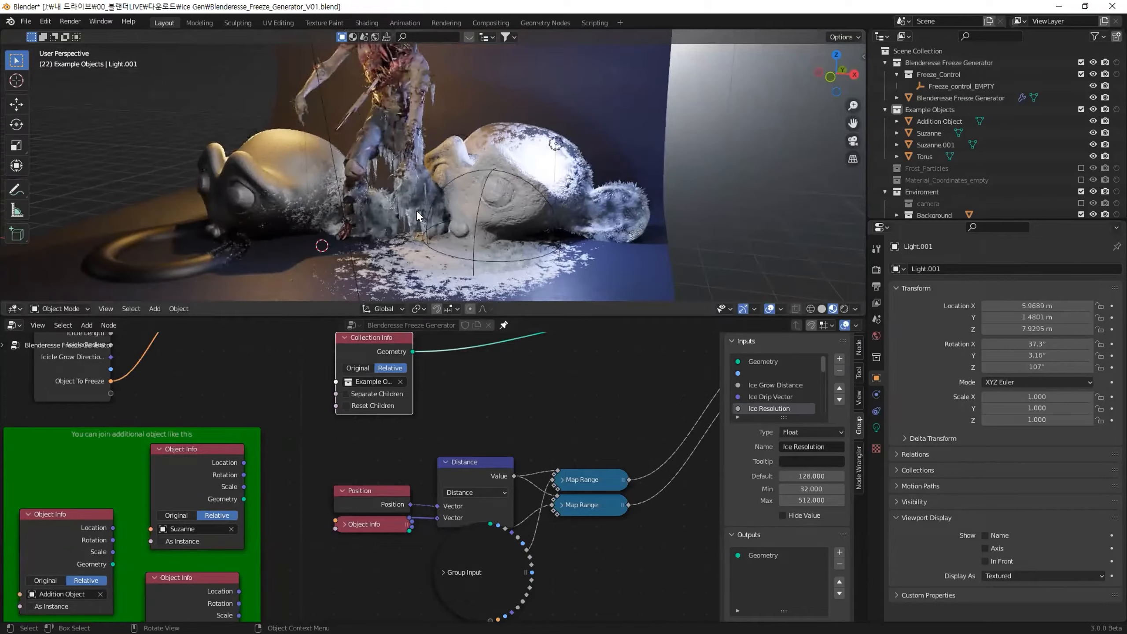
pyautogui.click(381, 199)
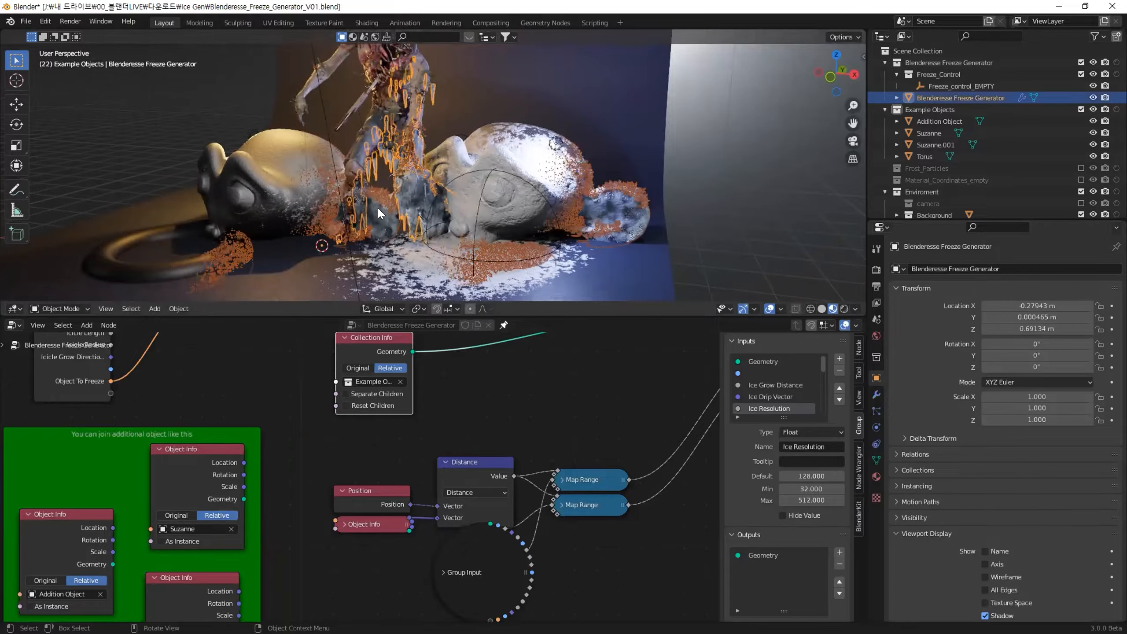
pyautogui.click(623, 202)
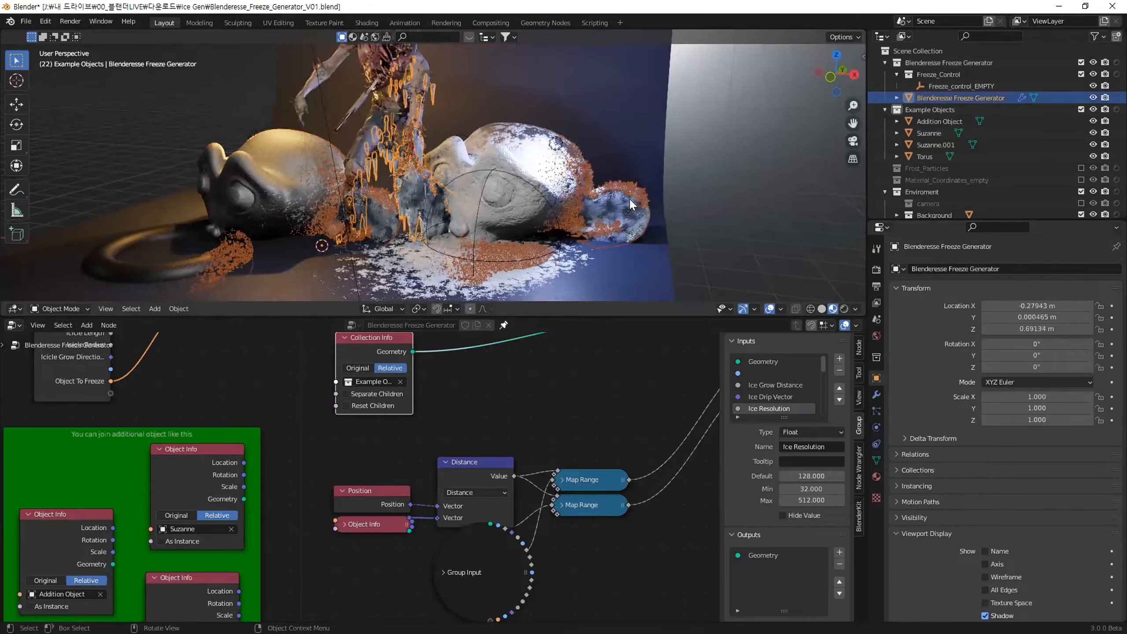
pyautogui.click(534, 159)
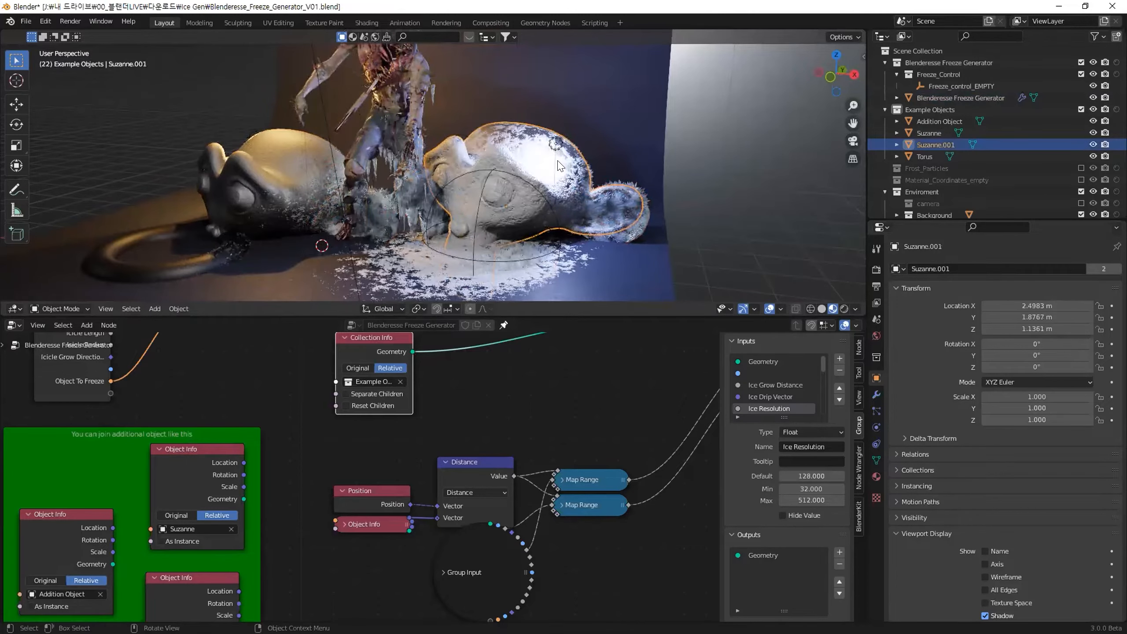
pyautogui.press('h')
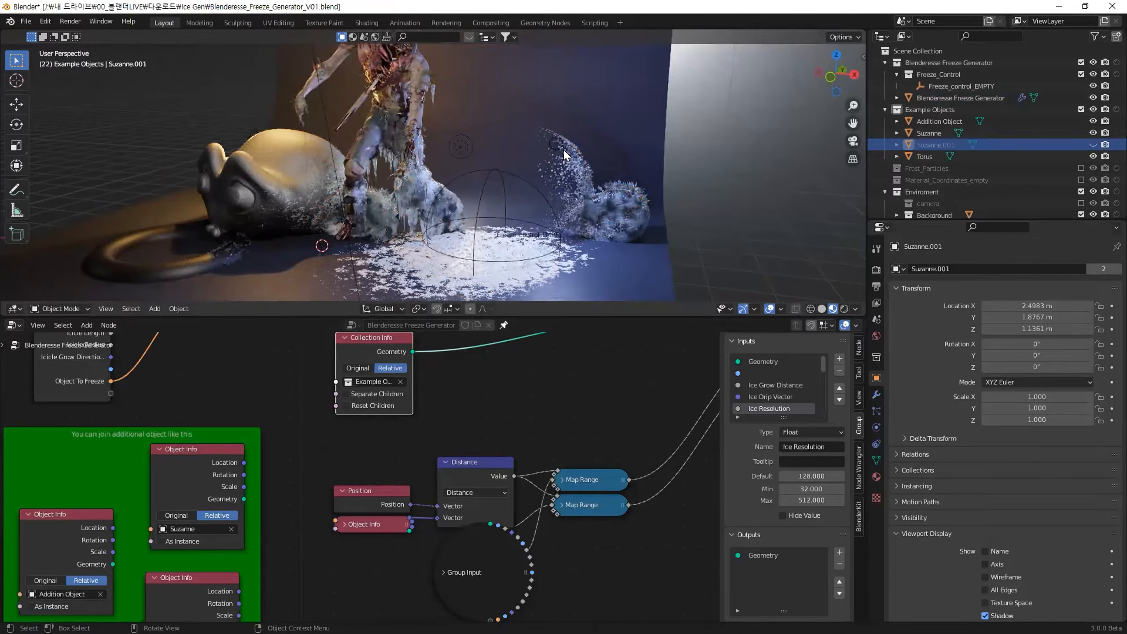
pyautogui.hotkey('alt', 'h')
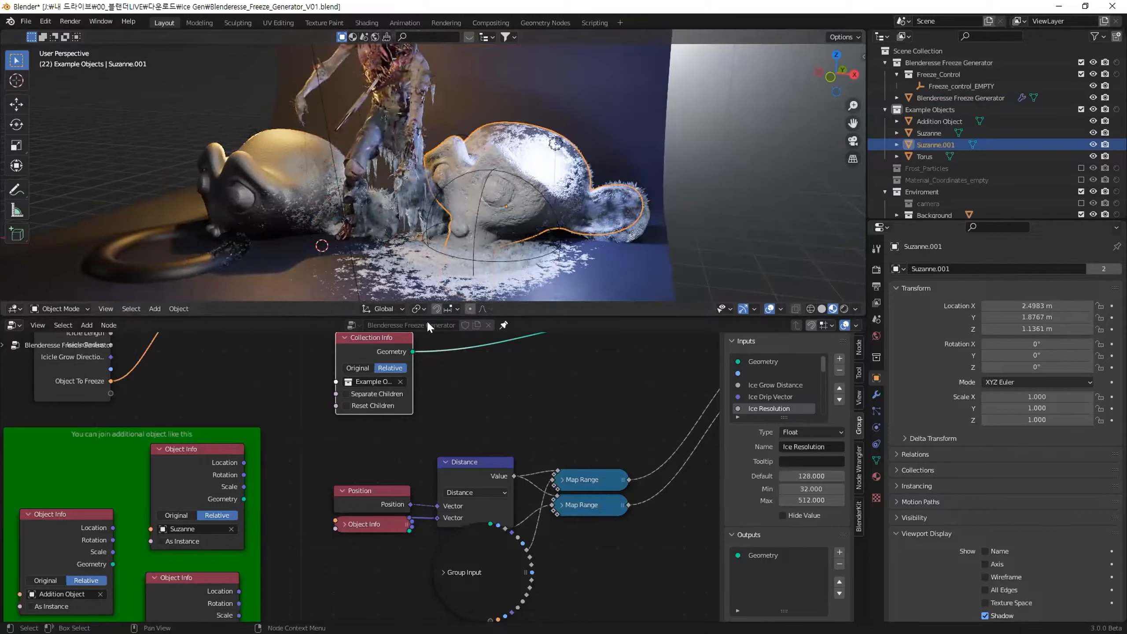
# Move Suzanne.001 within the horizontal plane, away from the zombie, to about X 4.53 m, Y 3.85 m
pyautogui.click(472, 258)
pyautogui.click(551, 162)
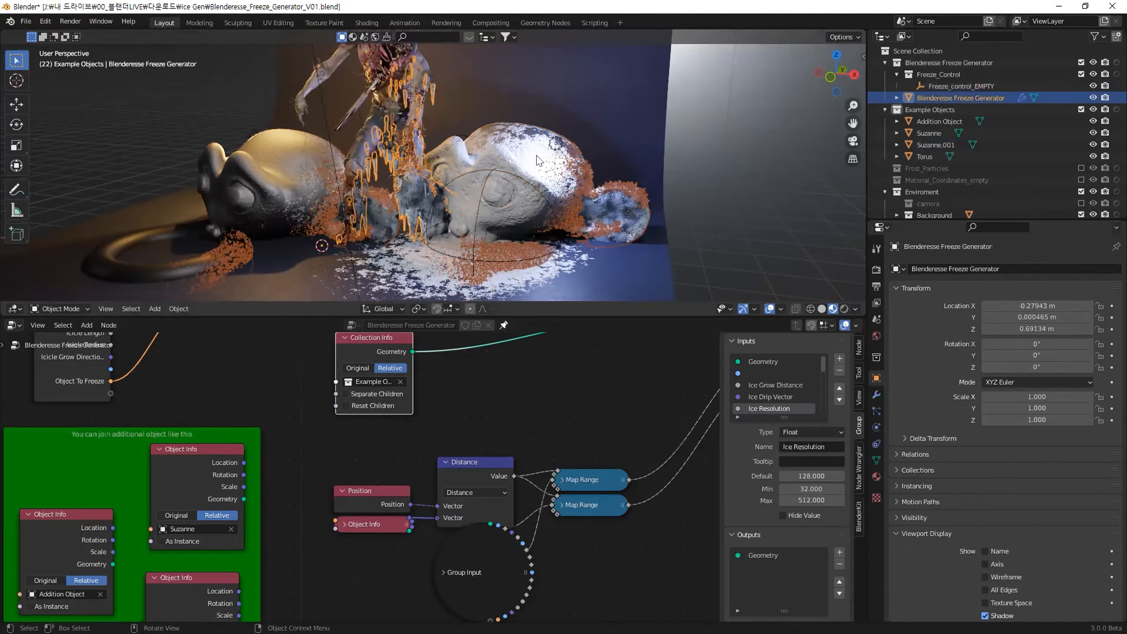
pyautogui.click(513, 139)
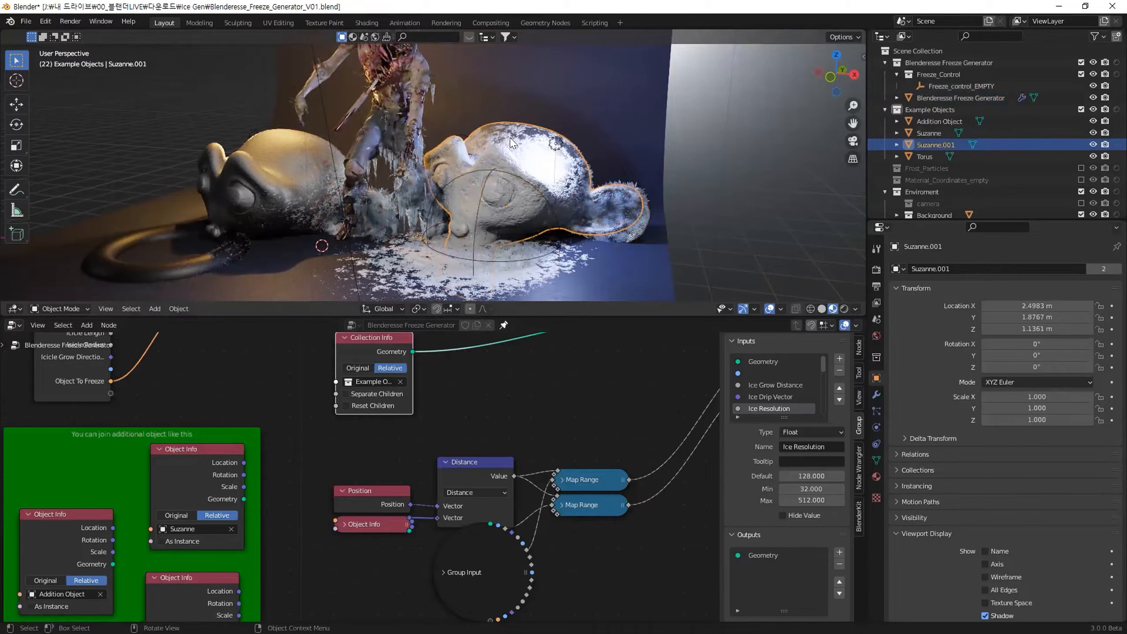
pyautogui.press('g')
pyautogui.hotkey('shift', 'z')
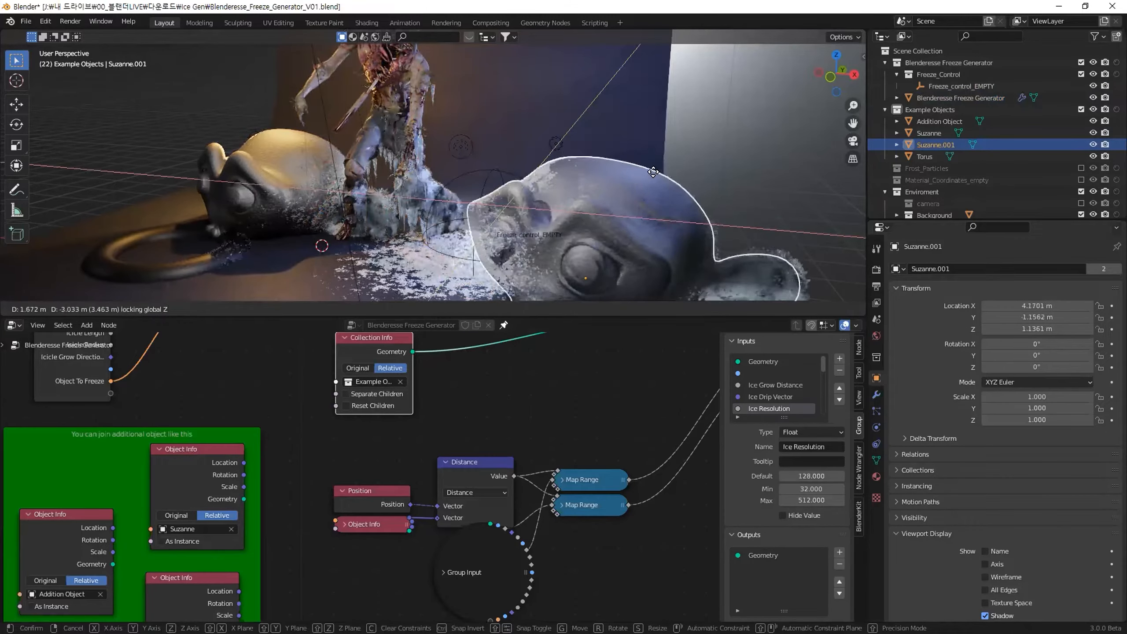
pyautogui.click(581, 225)
pyautogui.press('g')
pyautogui.hotkey('shift', 'z')
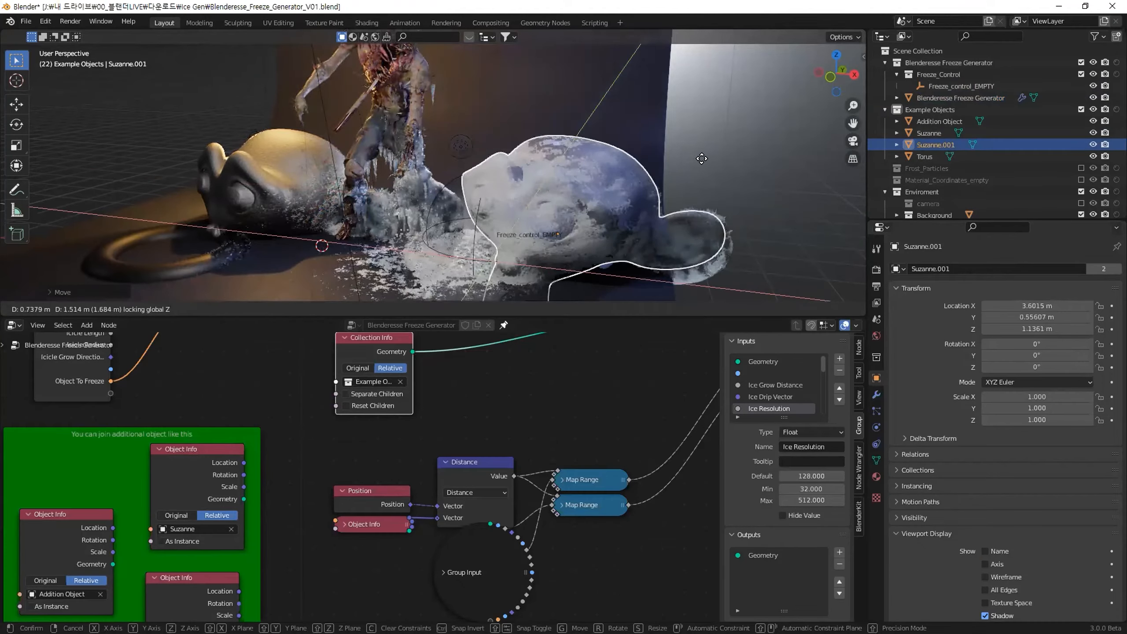
pyautogui.click(737, 156)
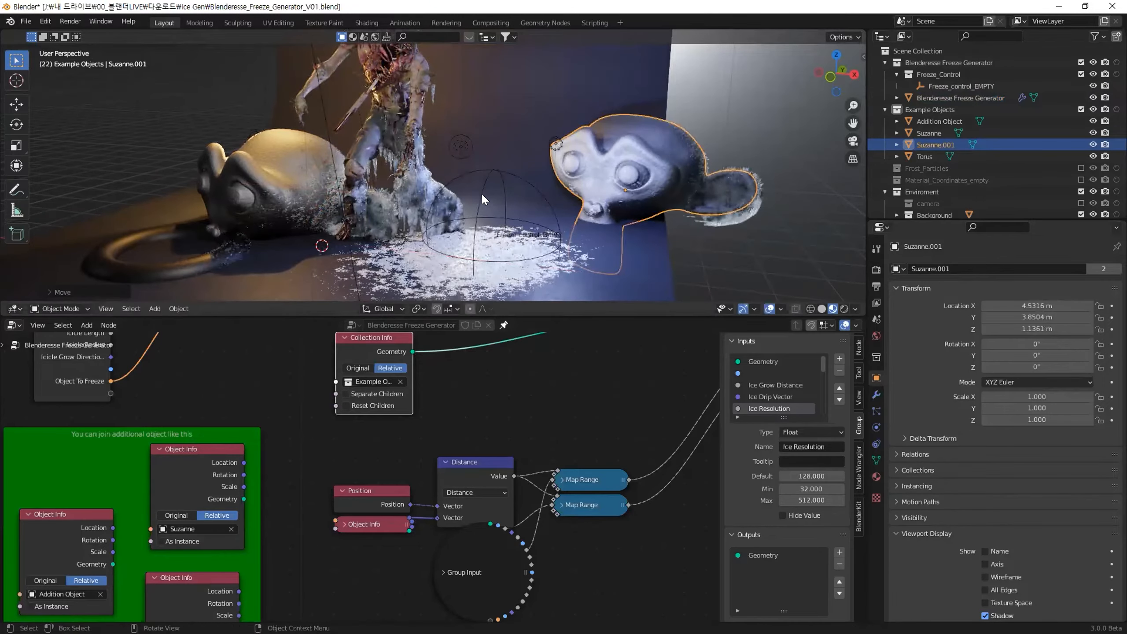
# Move Freeze_control_EMPTY beside the original Suzanne, to about X -0.48 m, Y -0.70 m, Z 0.75 m
pyautogui.click(490, 169)
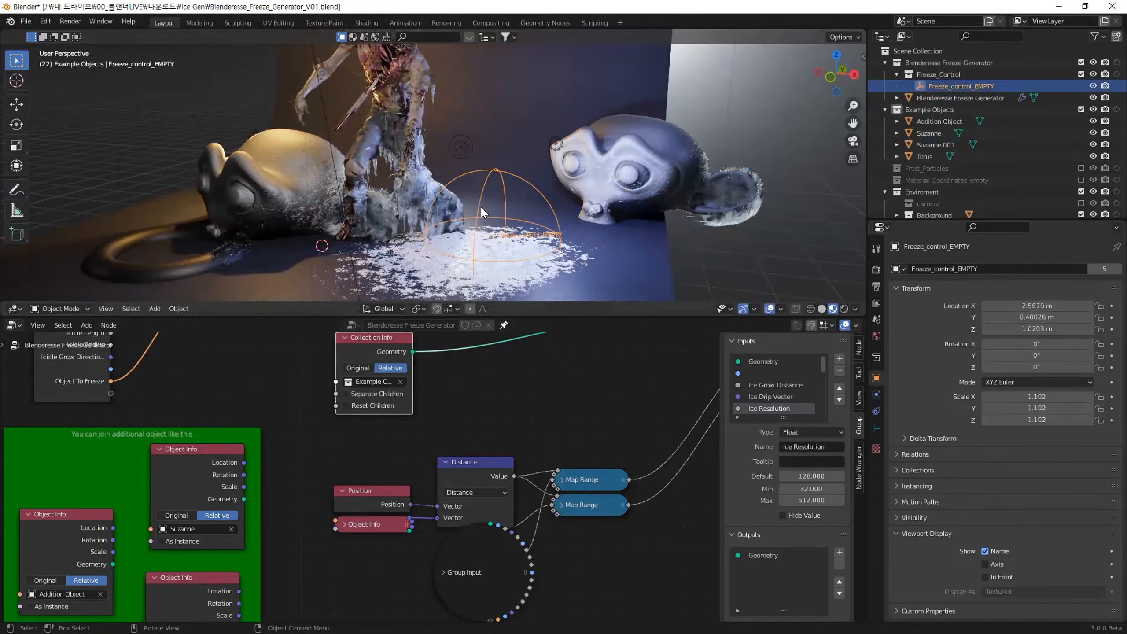
pyautogui.press('g')
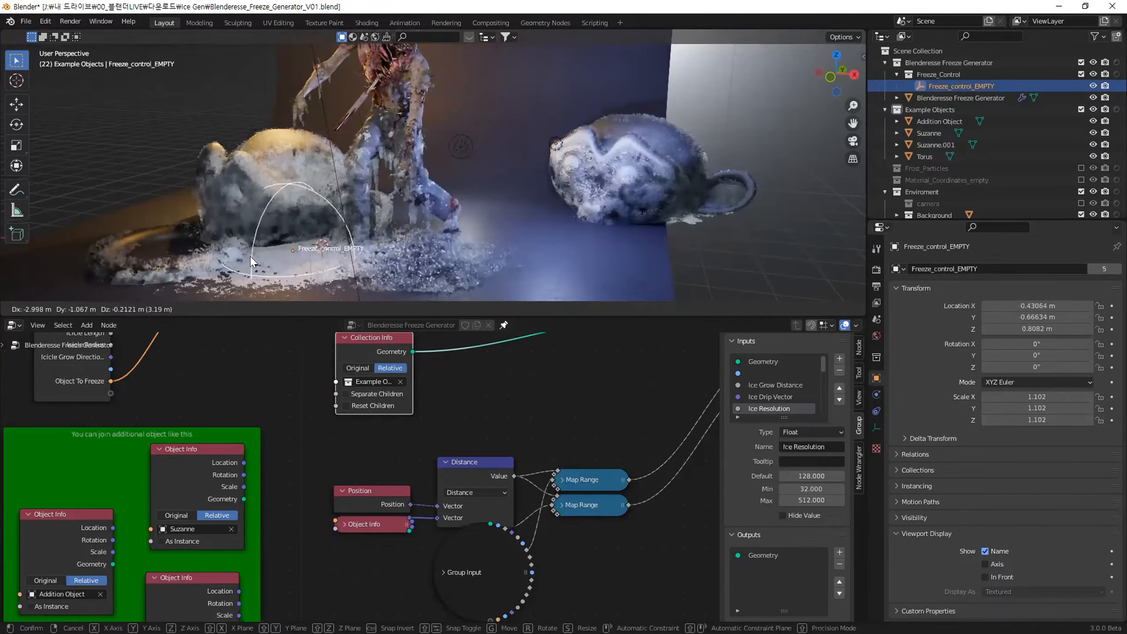
pyautogui.click(386, 234)
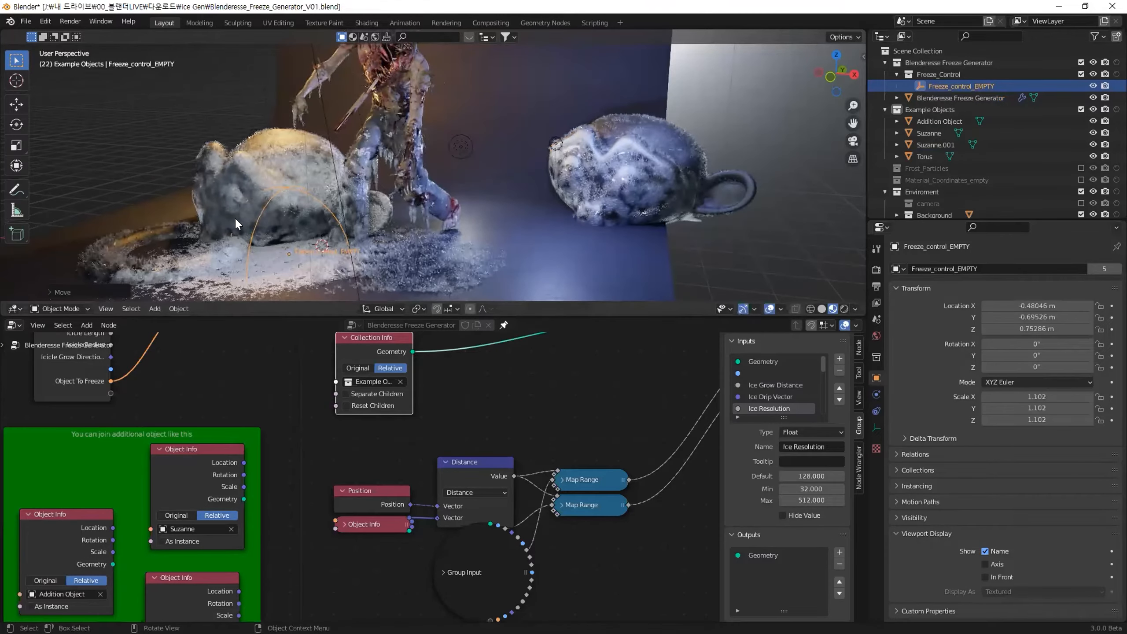
# Delete the relocated Suzanne.001 head
pyautogui.click(711, 164)
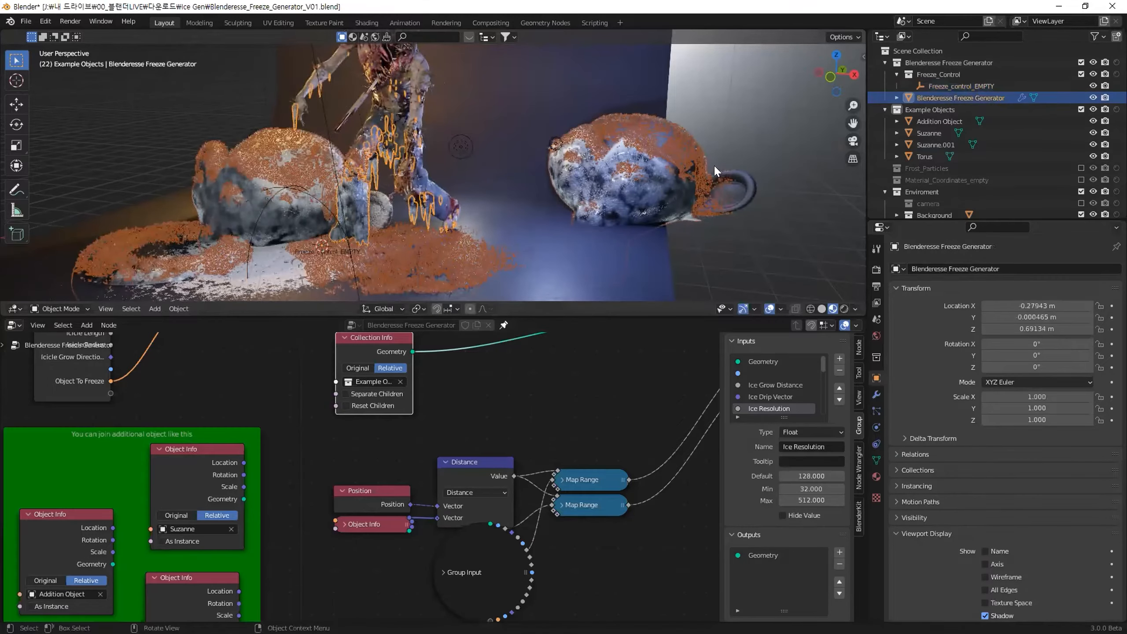
pyautogui.click(662, 187)
pyautogui.press('x')
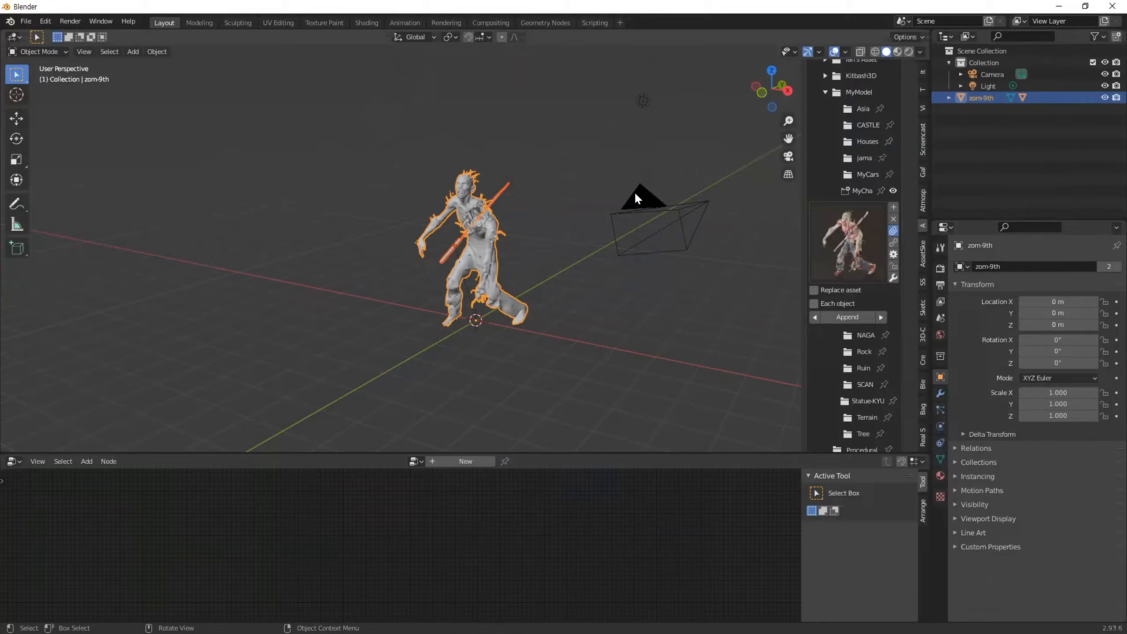
# Switch to a new Blender 3.0 window, maximize it and open the recent file Blenderesse_Freeze_Generator_V01.blend
pyautogui.moveTo(559, 315); pyautogui.dragTo(516, 328, button='middle')
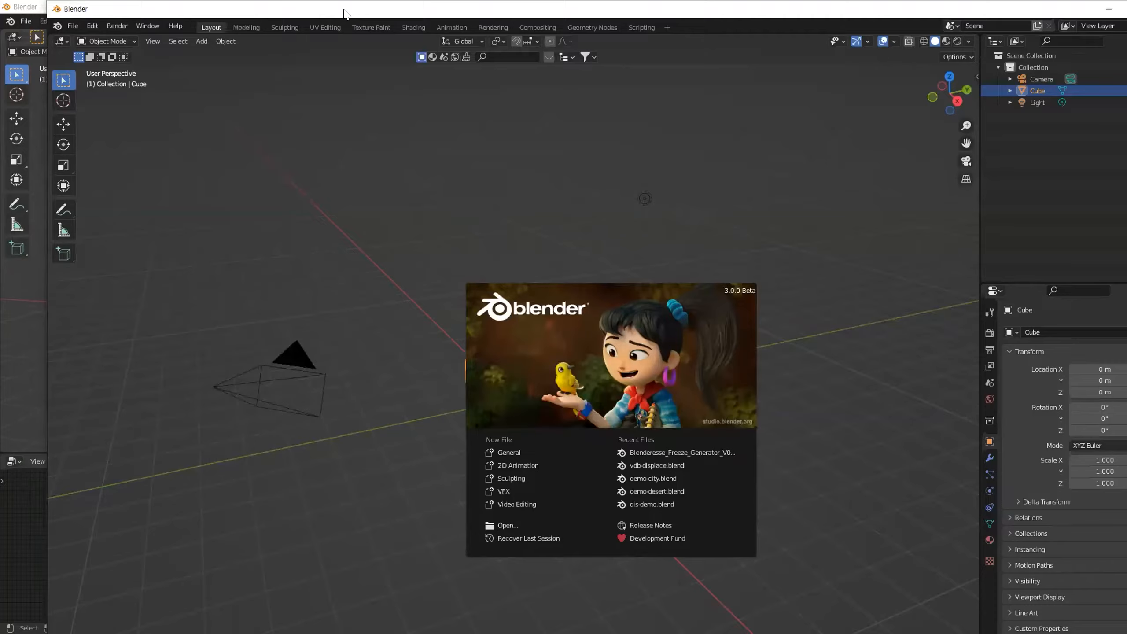
pyautogui.doubleClick(346, 13)
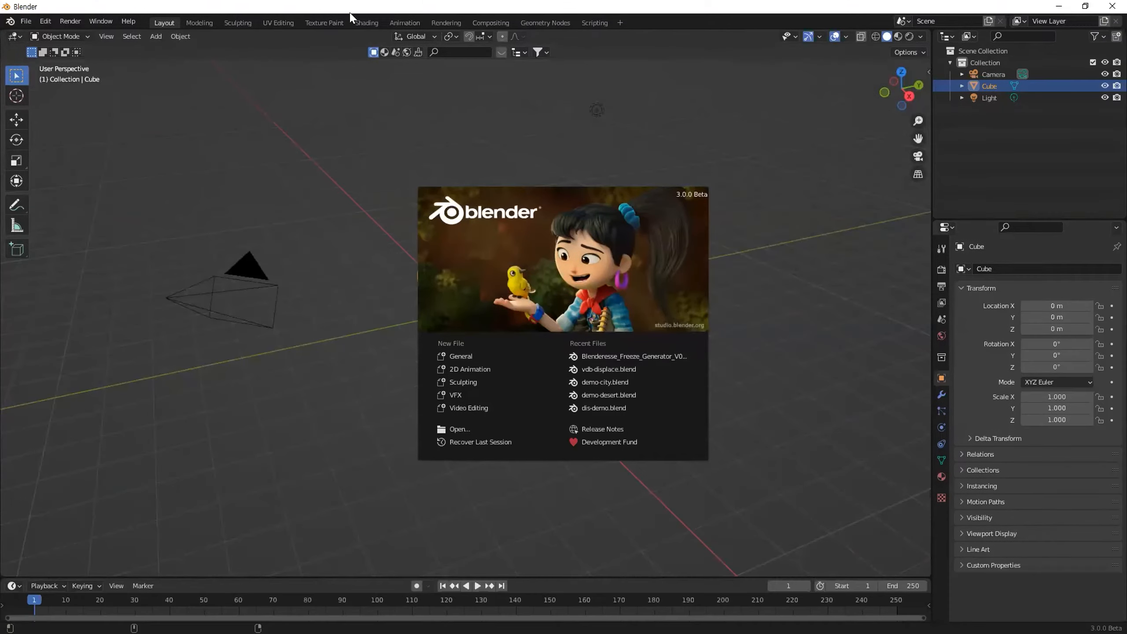
pyautogui.click(635, 358)
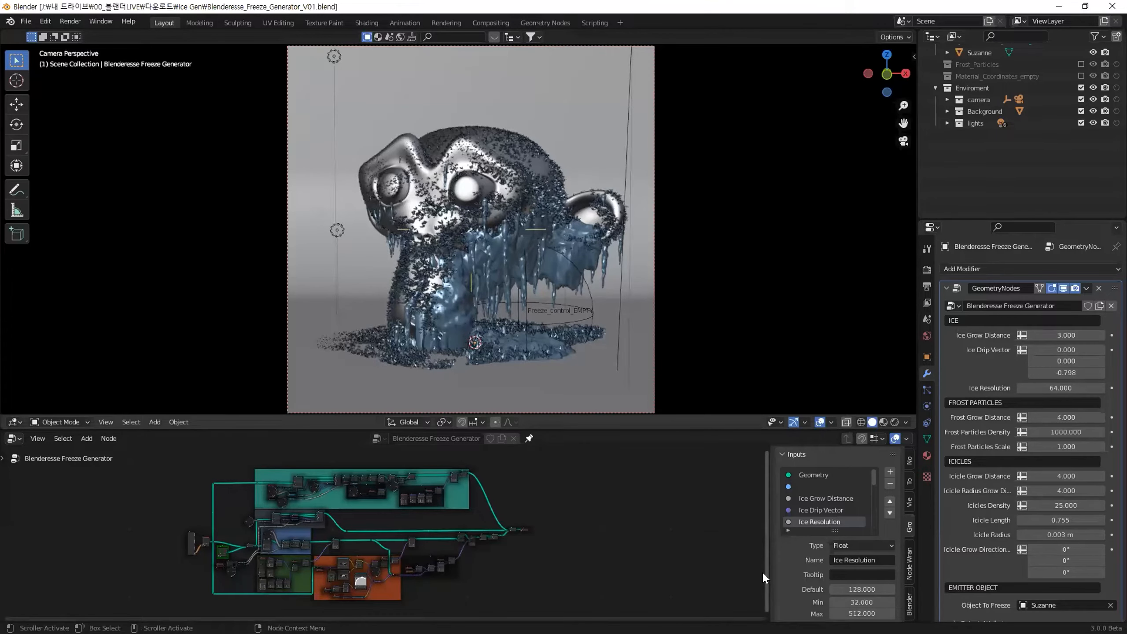
pyautogui.scroll(4, 931, 172)
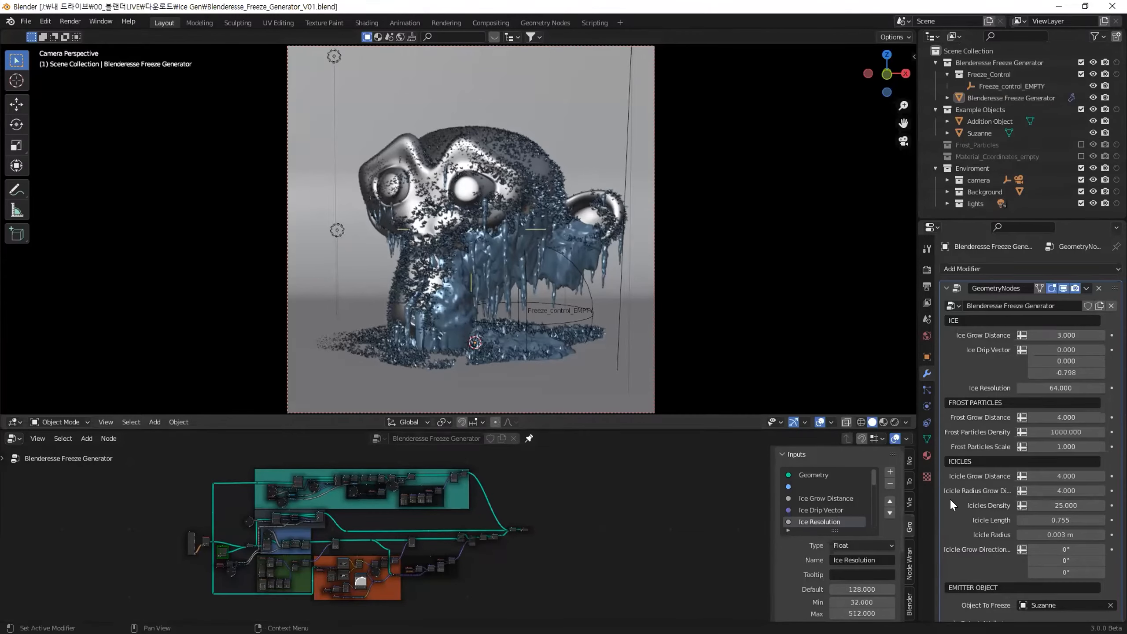
pyautogui.scroll(-1, 951, 504)
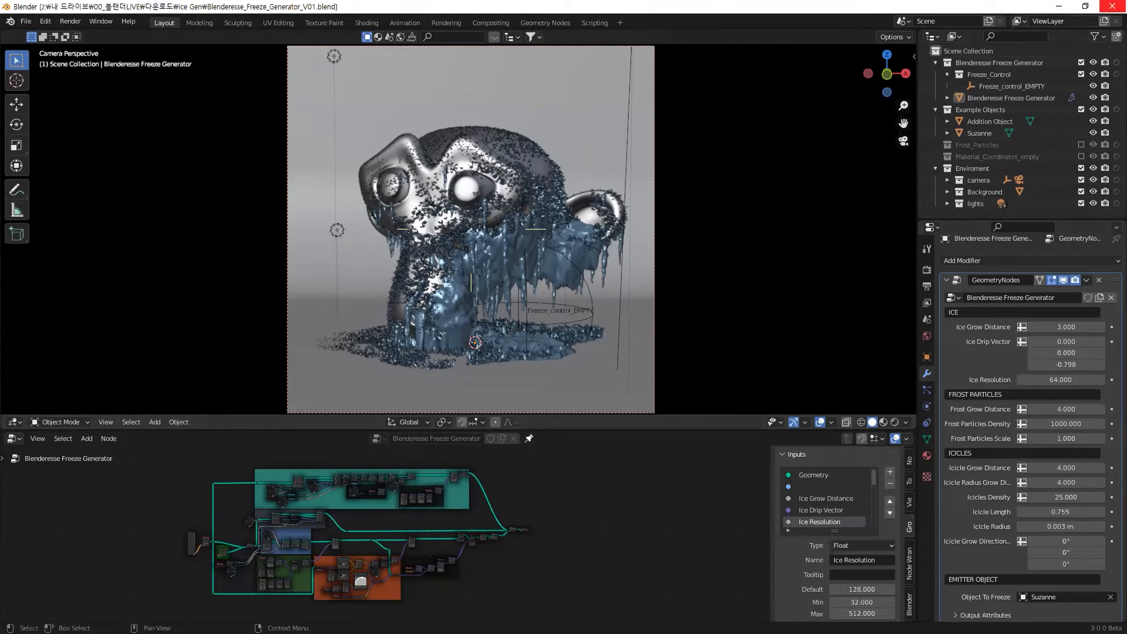
pyautogui.click(26, 21)
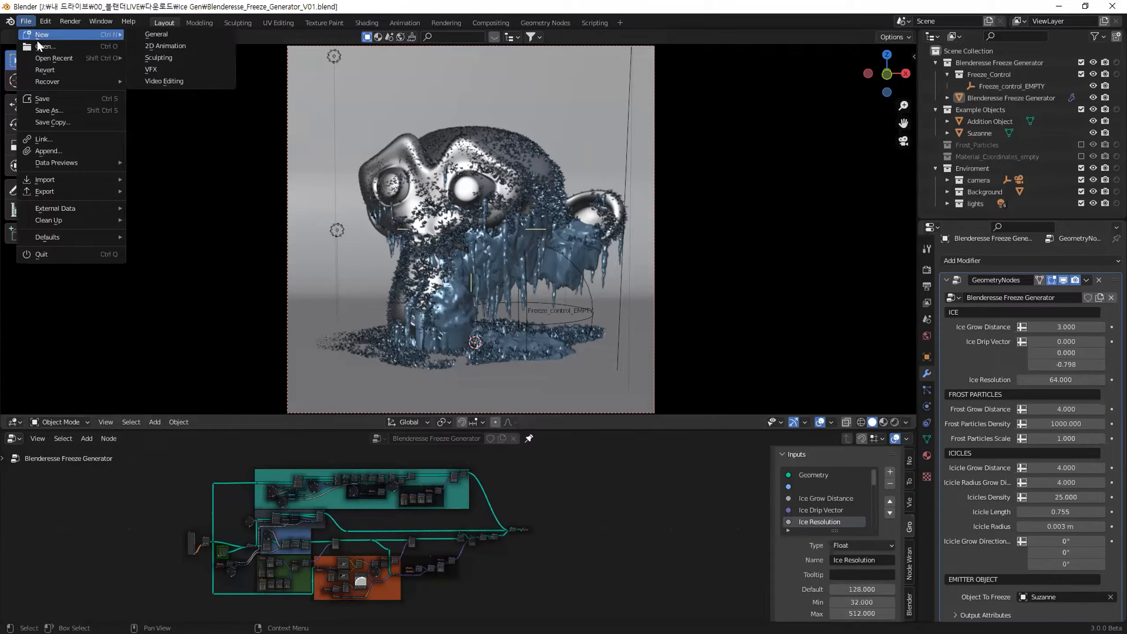
pyautogui.click(49, 47)
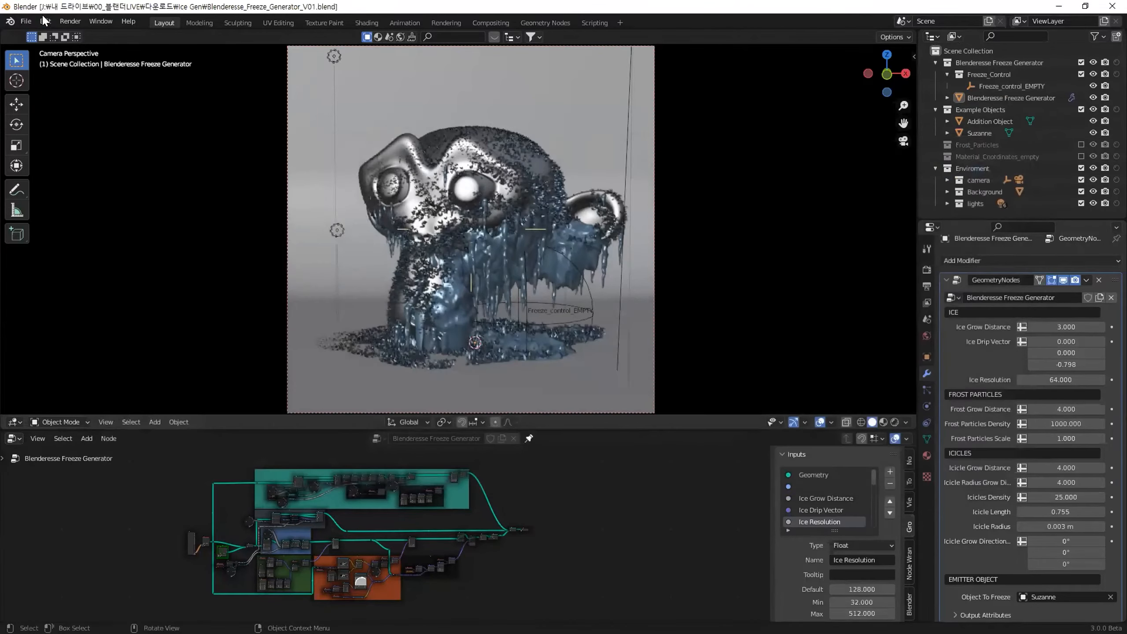
# Recover the last Blender session
pyautogui.click(25, 20)
pyautogui.moveTo(66, 82)
pyautogui.click(173, 80)
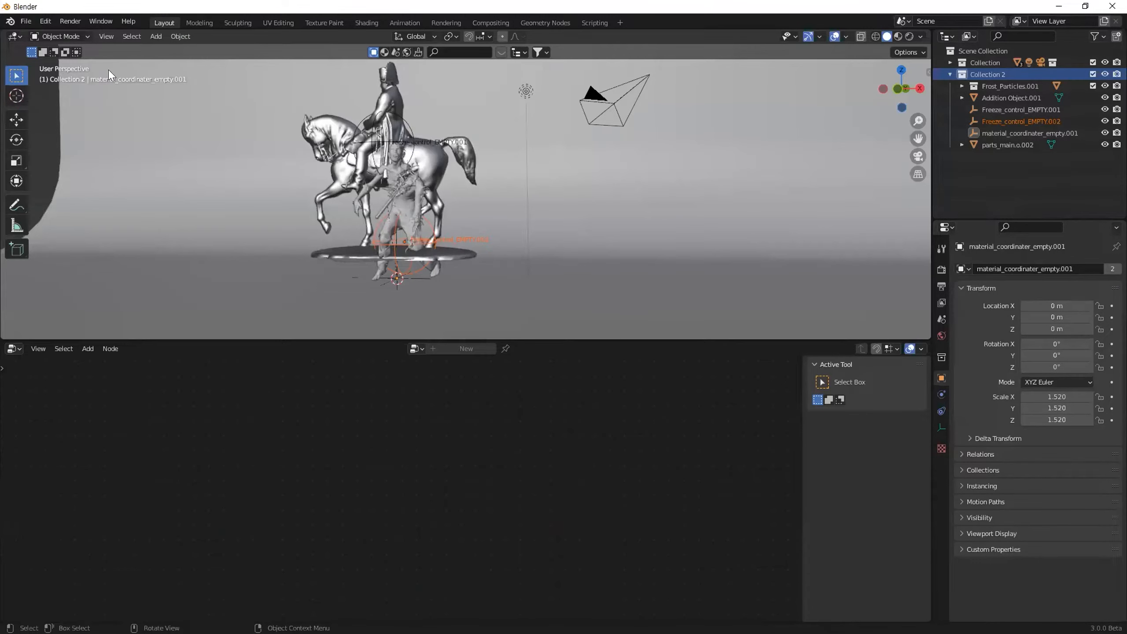
# Load an auto-saved file from the recovery list in place of the last session's horse statue scene
pyautogui.click(26, 20)
pyautogui.moveTo(67, 84)
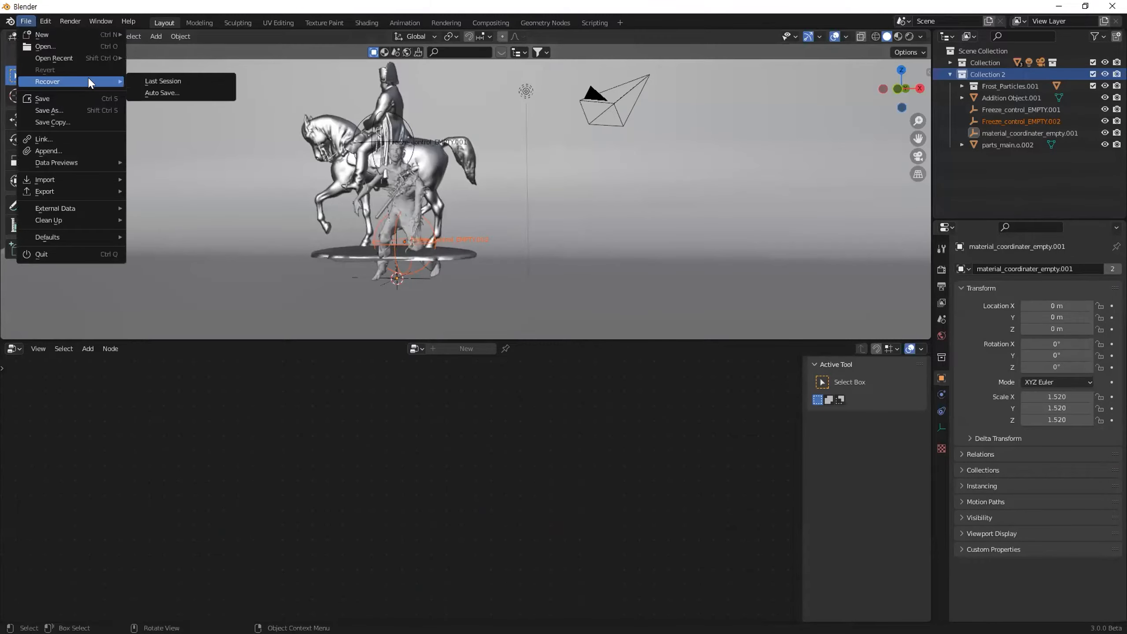
pyautogui.click(163, 92)
pyautogui.doubleClick(308, 196)
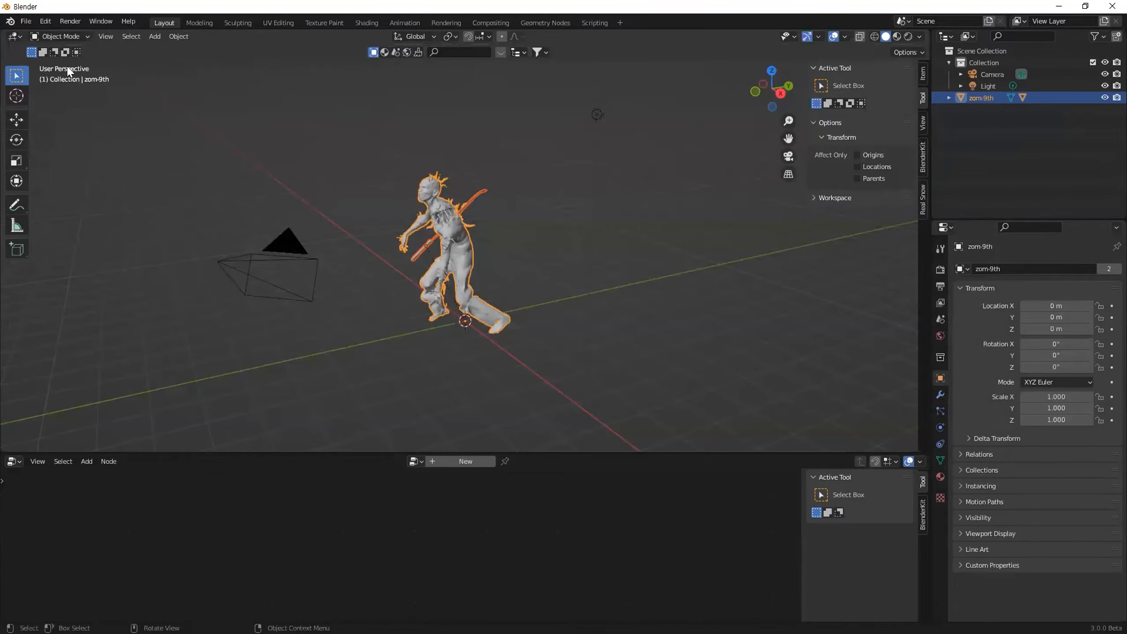
# Recover the auto-saved Blenderesse_Freeze_Generator_V01.blend scene containing the zombie, Suzanne heads and torus
pyautogui.click(25, 20)
pyautogui.moveTo(66, 82)
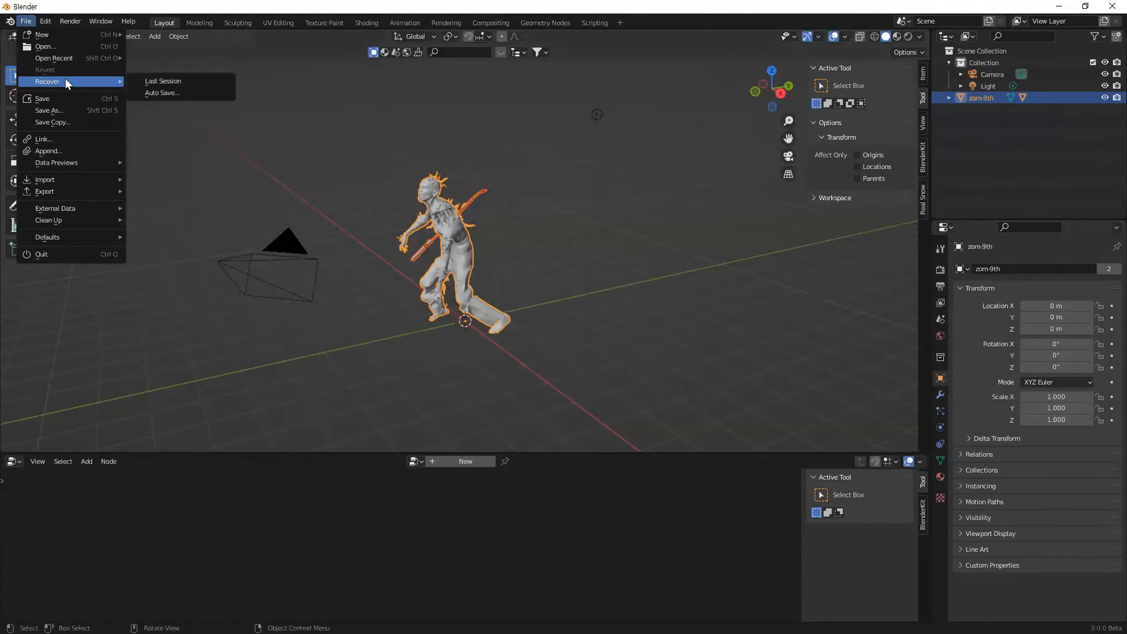
pyautogui.click(162, 93)
pyautogui.click(311, 210)
pyautogui.doubleClick(312, 210)
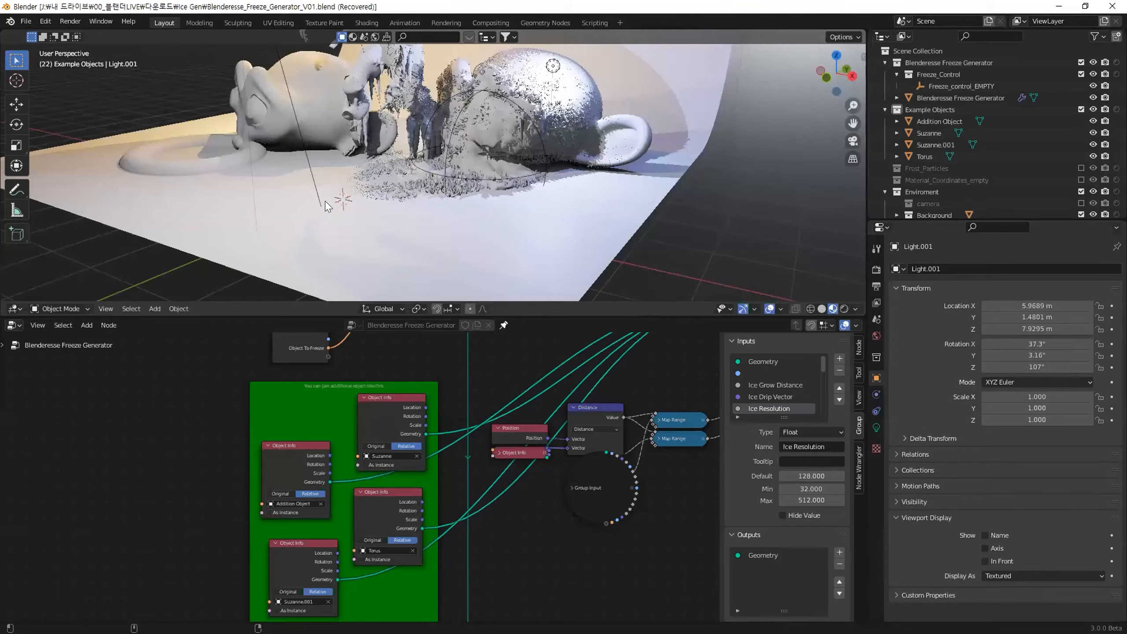
# Select the Suzanne.001 head beside the zombie in the recovered scene
pyautogui.moveTo(437, 210); pyautogui.dragTo(646, 211, button='middle')
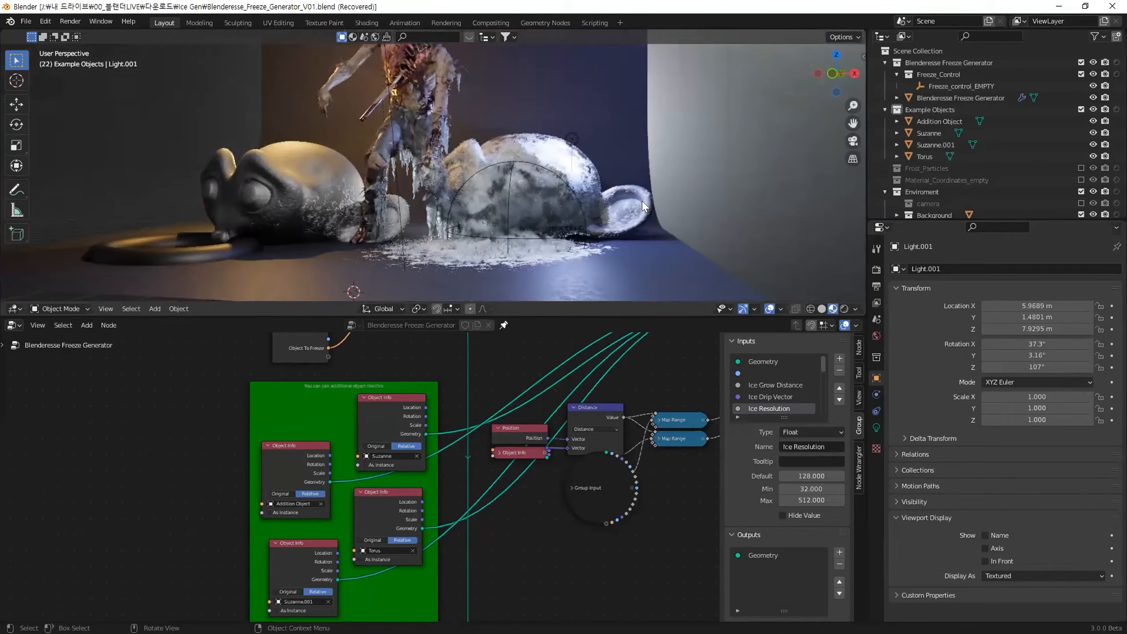
pyautogui.scroll(-3, 396, 473)
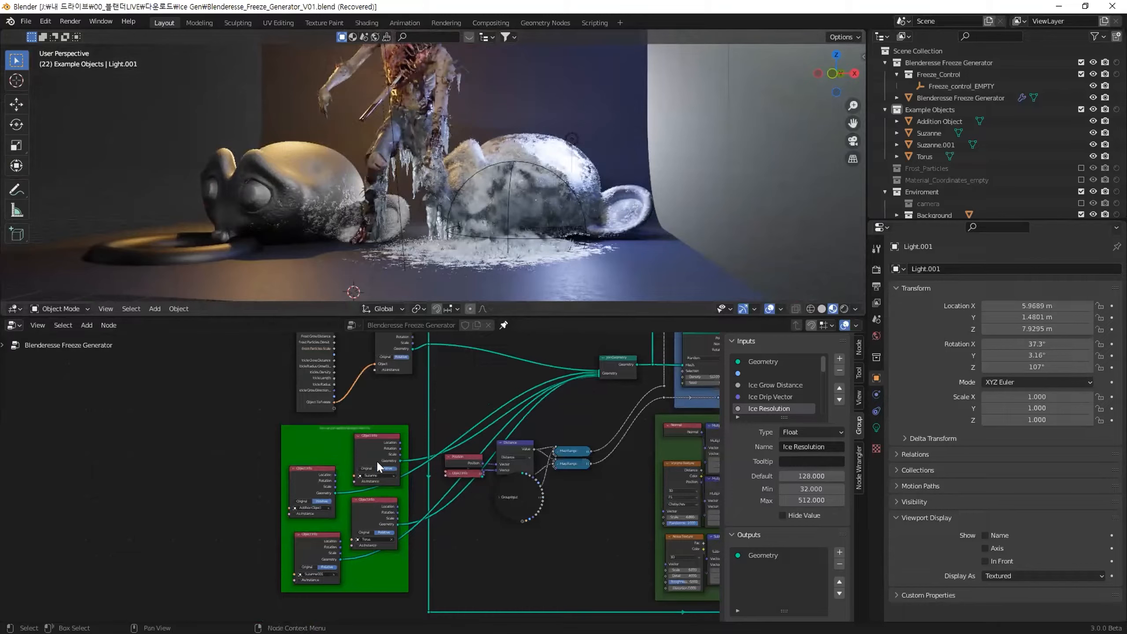
pyautogui.click(607, 202)
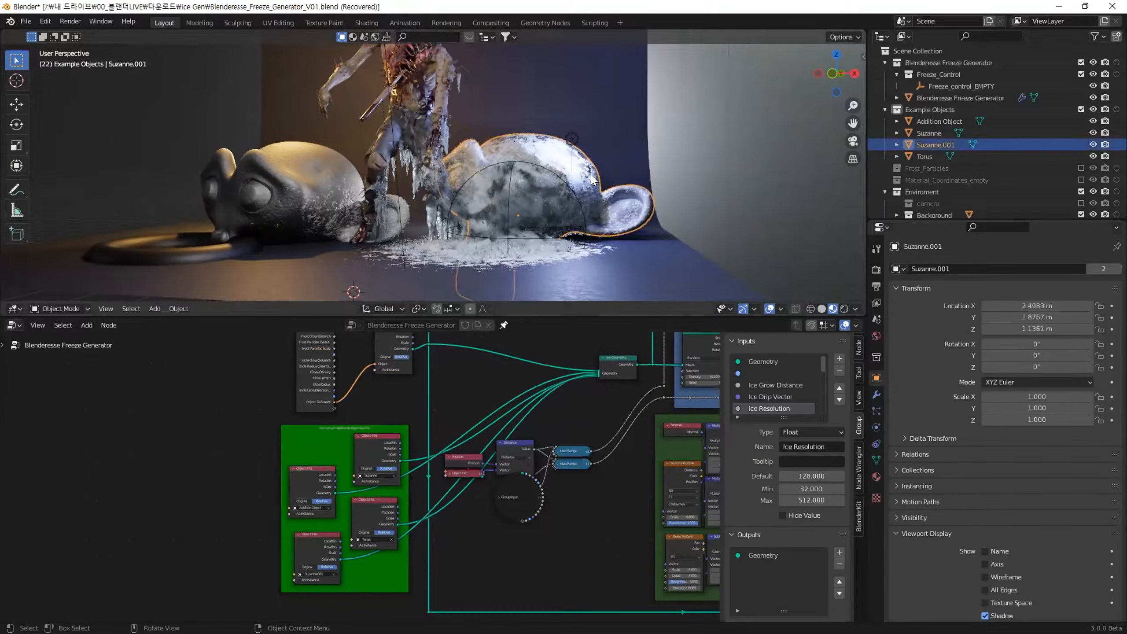
pyautogui.press('F3')
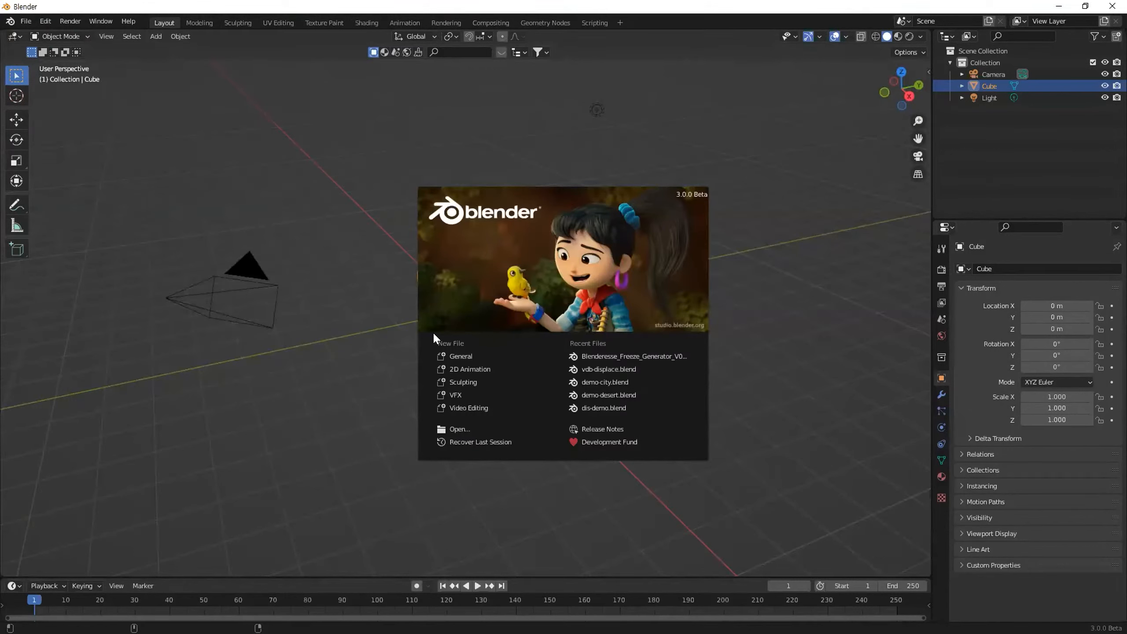
# Recover the auto-saved Blenderesse_Freeze_Generator_V01.blend again from the fresh default session
pyautogui.click(24, 20)
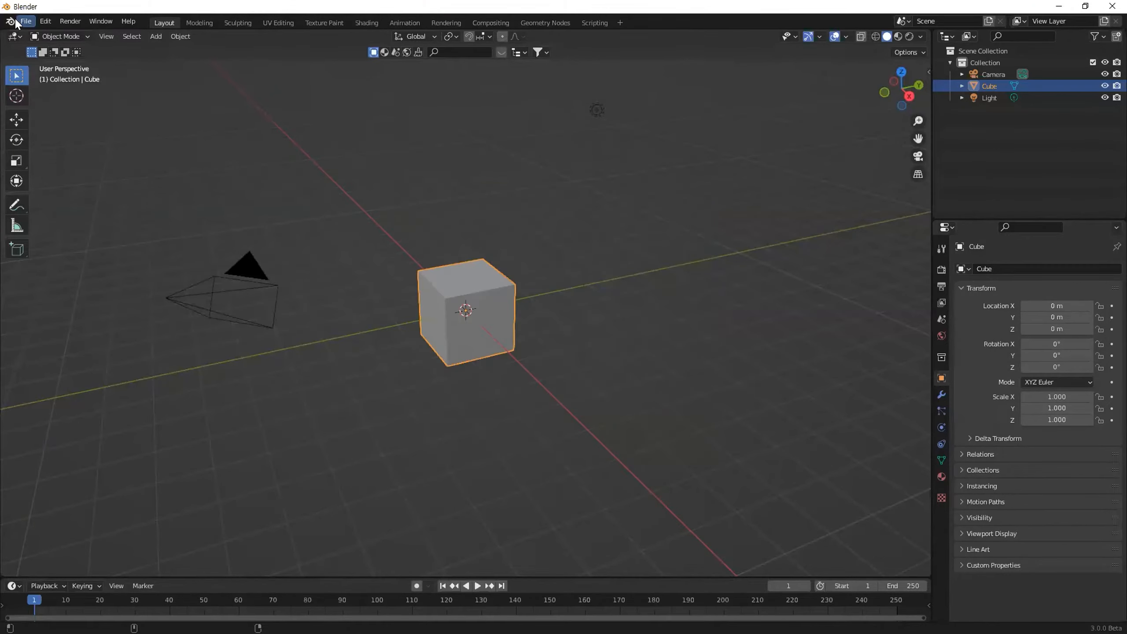
pyautogui.click(24, 19)
pyautogui.moveTo(115, 84)
pyautogui.click(189, 93)
pyautogui.doubleClick(369, 208)
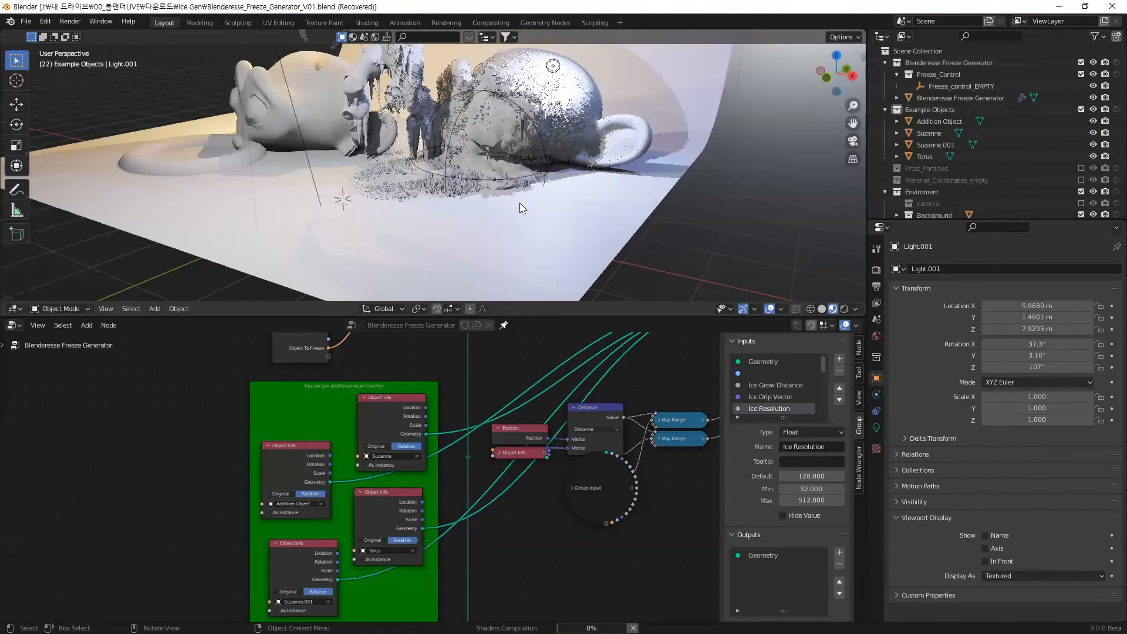
# Delete the Suzanne.001 object from the Example Objects collection of the recovered scene
pyautogui.moveTo(609, 229); pyautogui.dragTo(637, 192, button='middle')
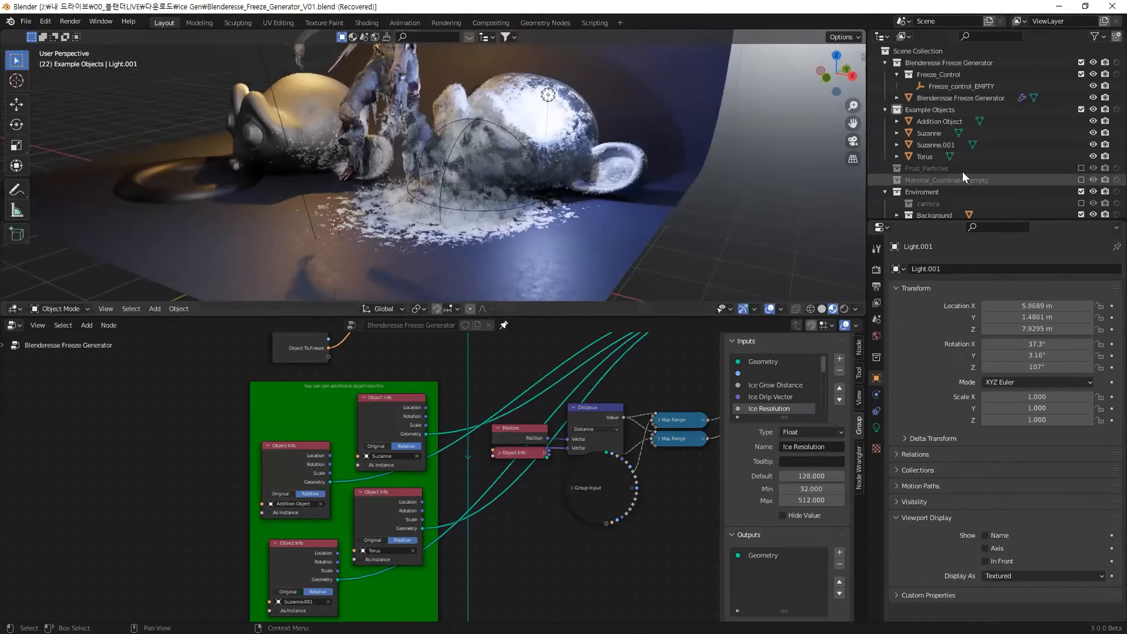
pyautogui.click(950, 147)
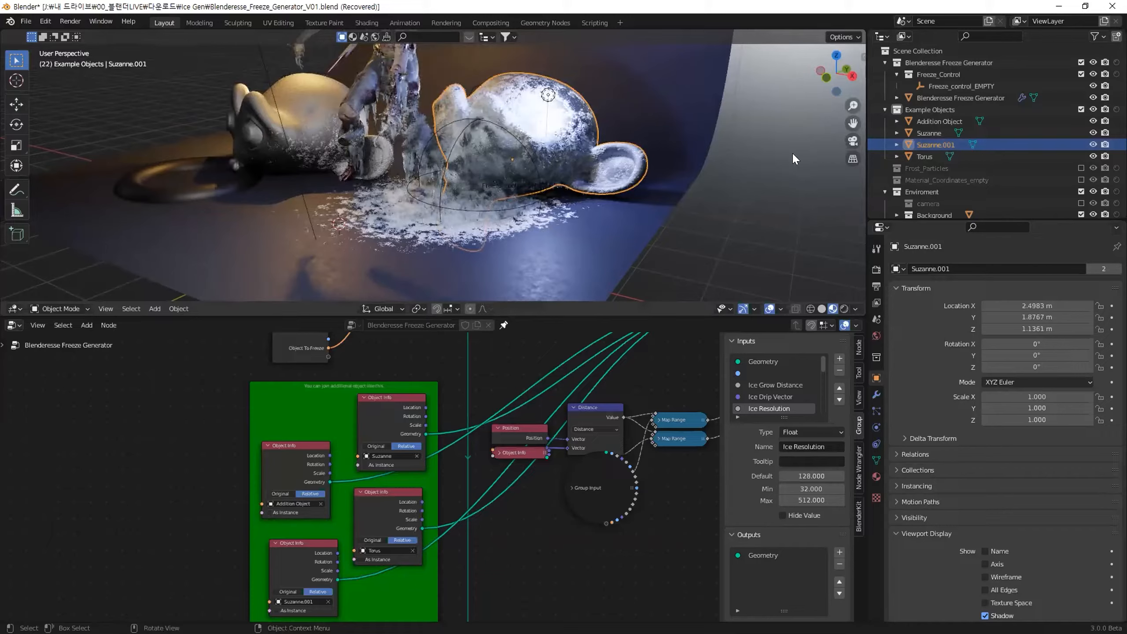
pyautogui.press('x')
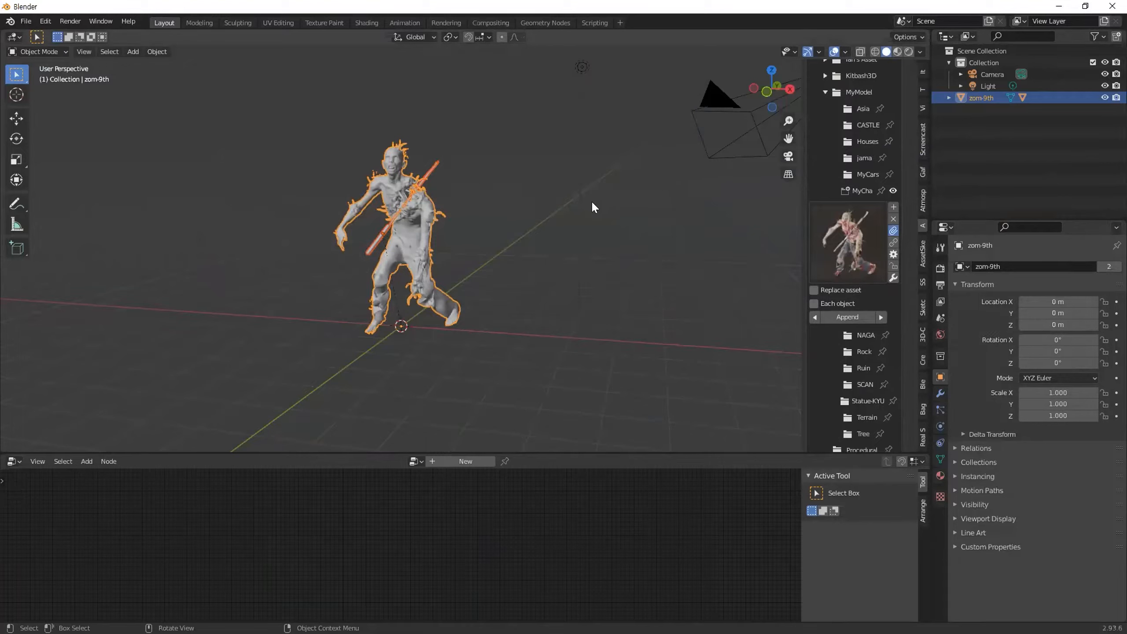
# Switch to the Blender 2.93 window holding the zom-9th zombie and start opening another file
pyautogui.click(26, 21)
pyautogui.moveTo(55, 85)
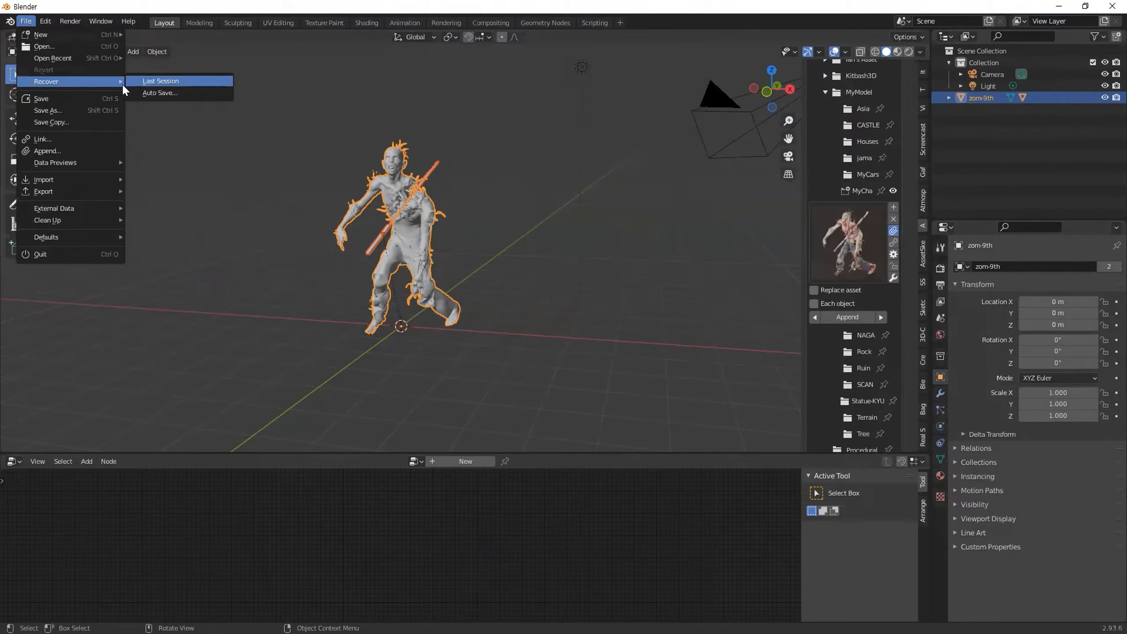
pyautogui.click(111, 48)
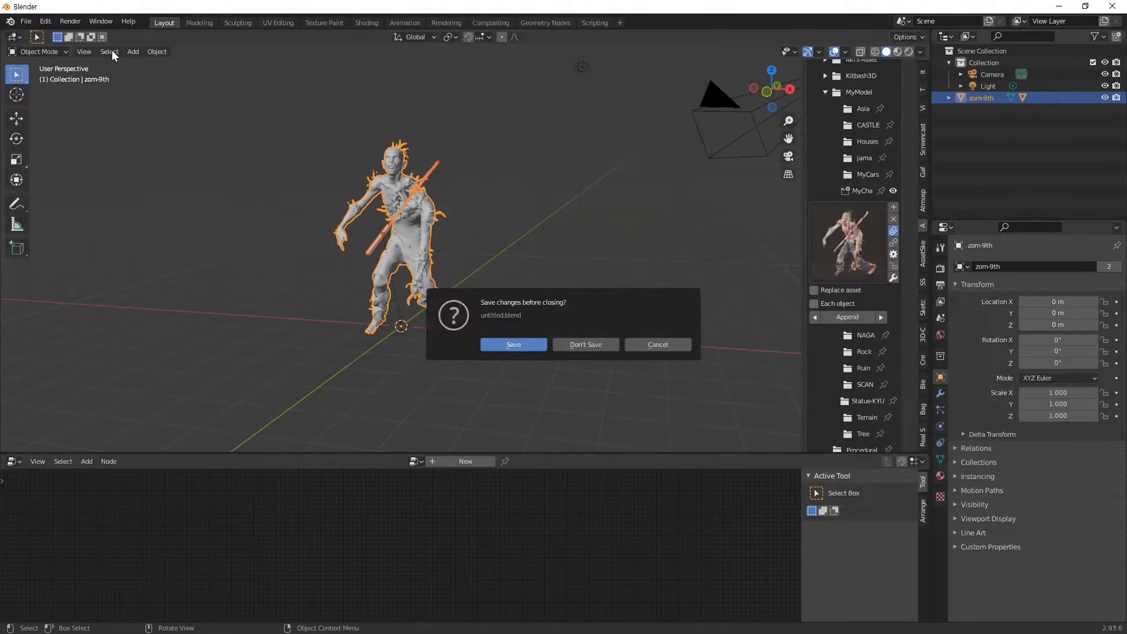
# Discard the untitled scene's changes and open Blenderesse_Freeze_Generator_KYU_ZOMBIE.blend in Blender 3.0
pyautogui.click(590, 345)
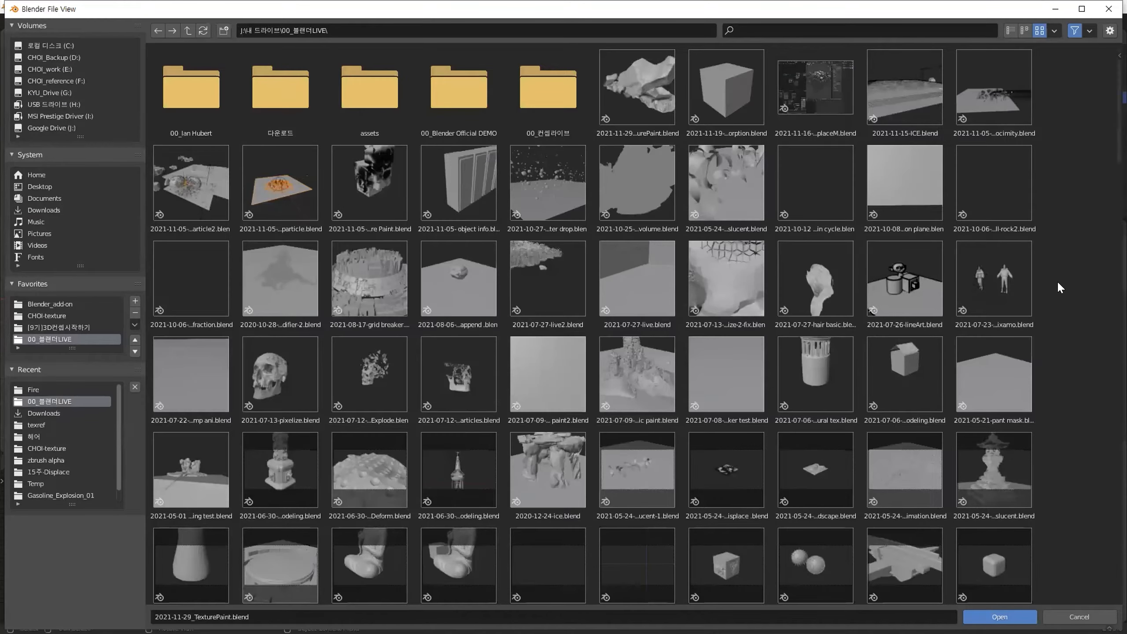
pyautogui.press('Escape')
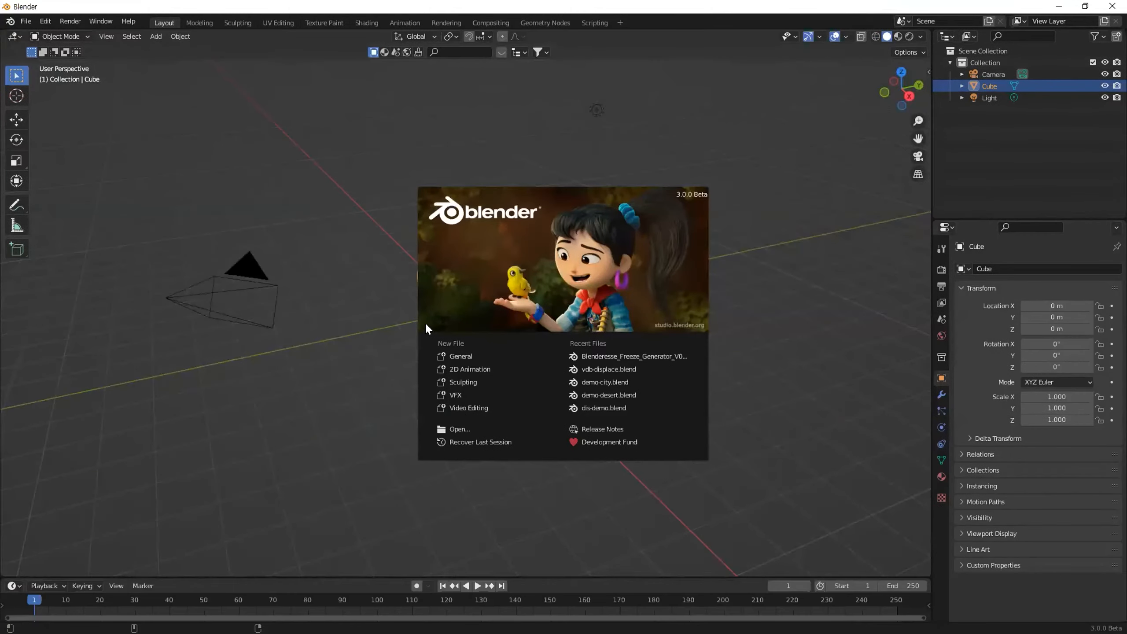
pyautogui.click(358, 298)
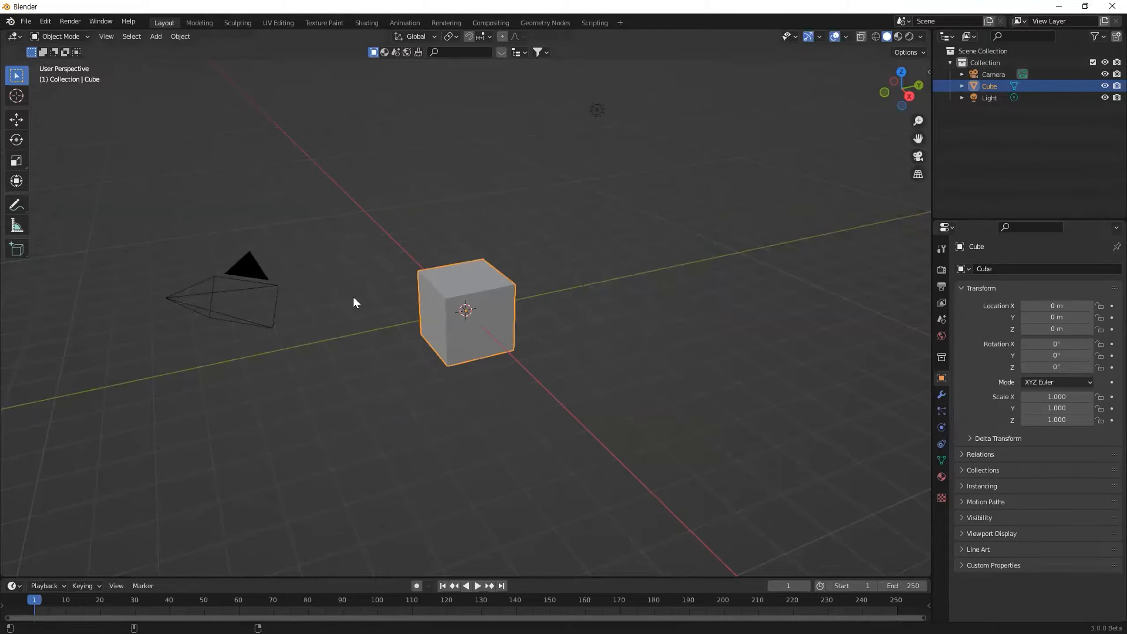
pyautogui.click(23, 21)
pyautogui.click(65, 46)
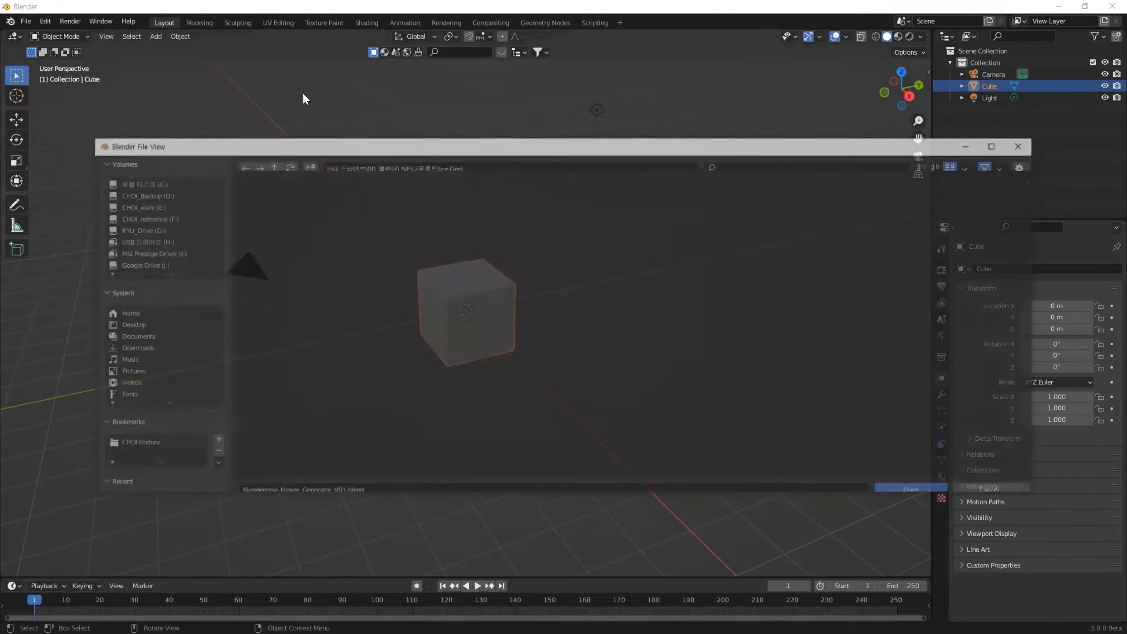
pyautogui.doubleClick(259, 230)
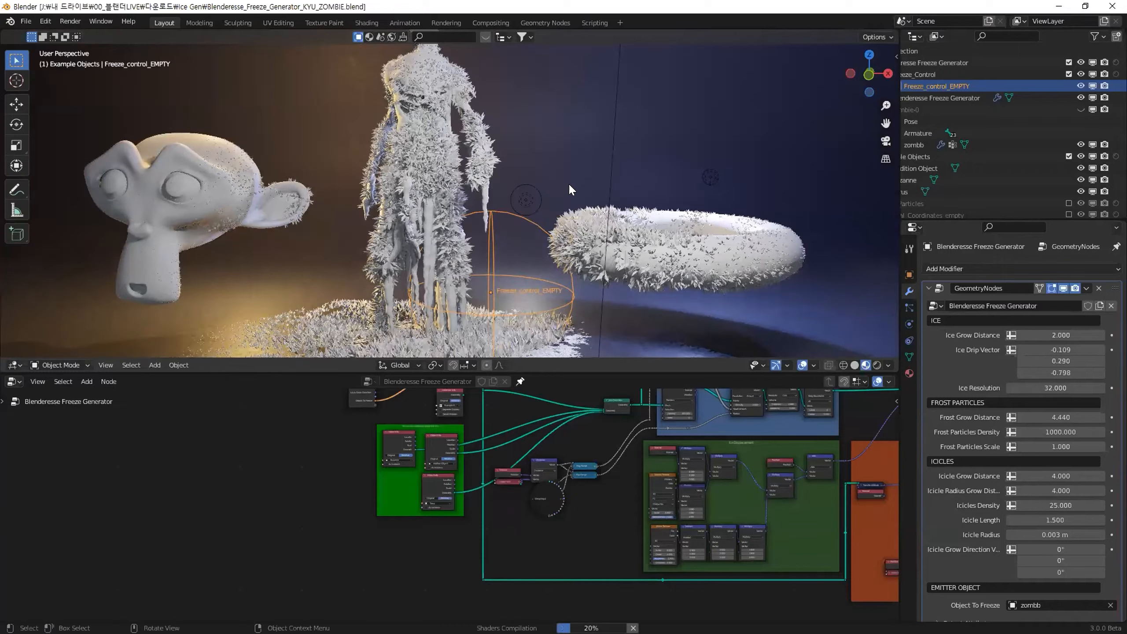
pyautogui.click(574, 140)
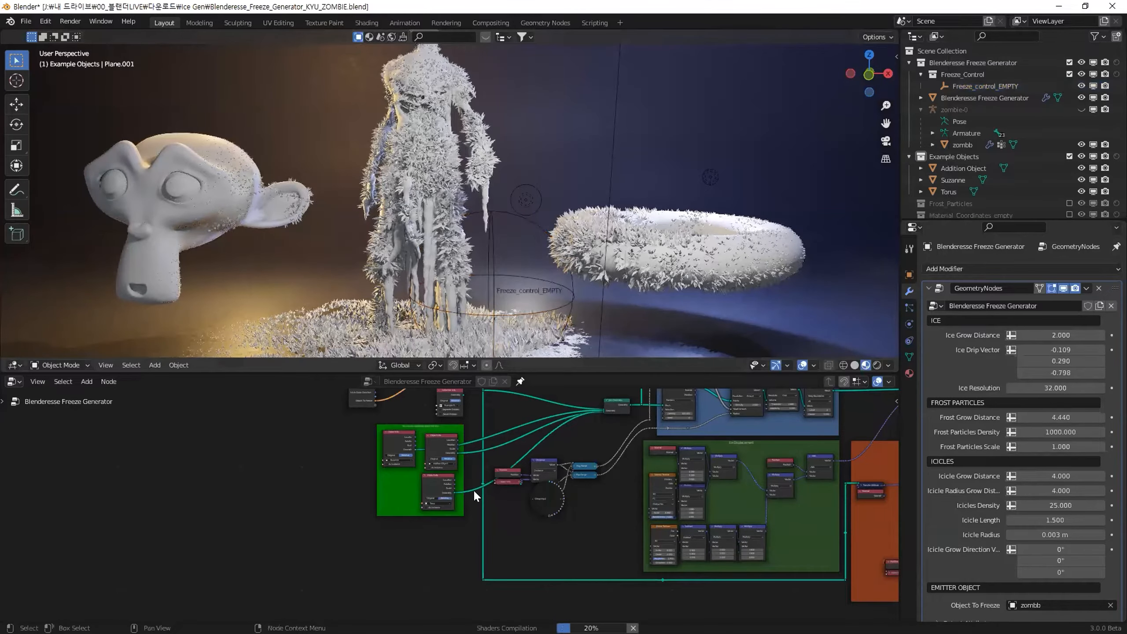
pyautogui.scroll(2, 466, 457)
pyautogui.scroll(6, 461, 430)
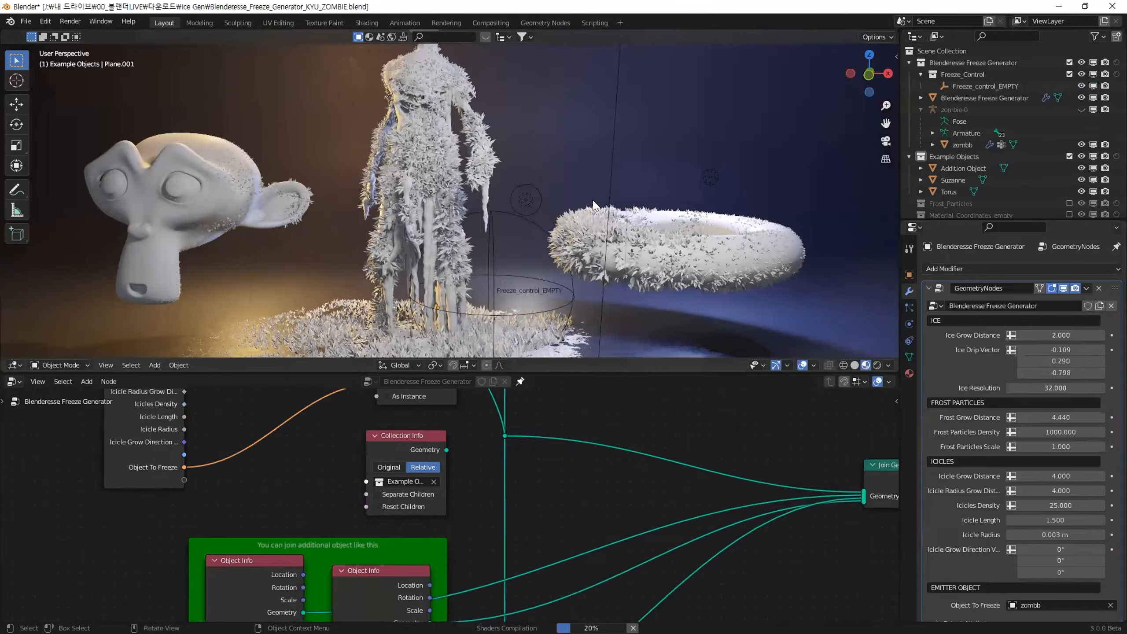
pyautogui.scroll(-6, 546, 229)
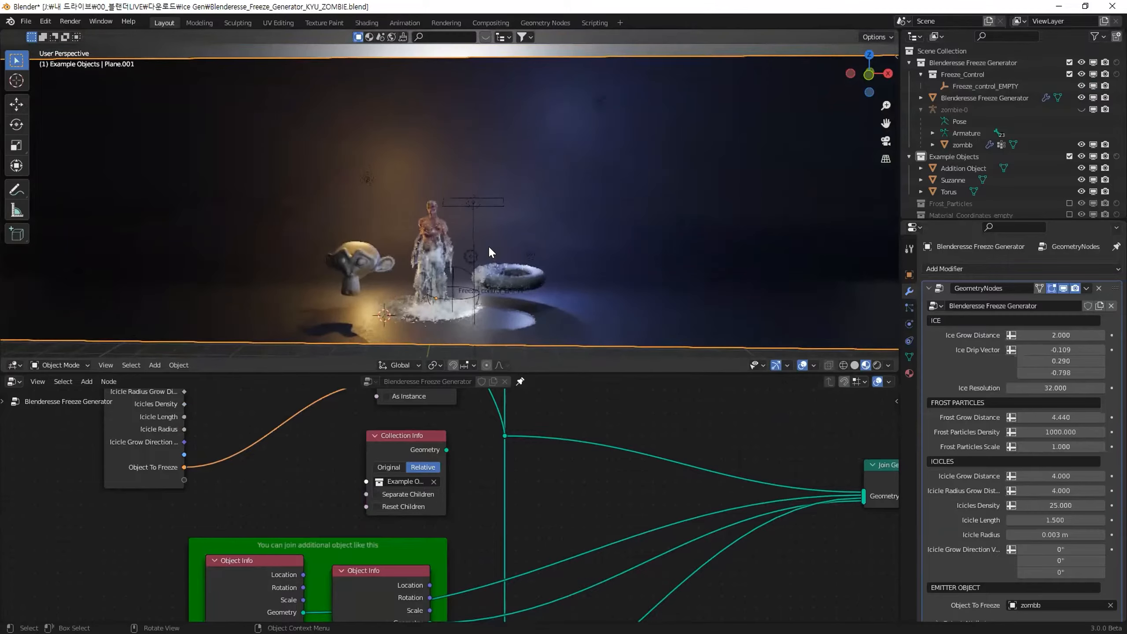
# Select the zombie mesh and show the Real Snow settings beside the viewport
pyautogui.scroll(5, 488, 245)
pyautogui.click(445, 295)
pyautogui.scroll(5, 519, 213)
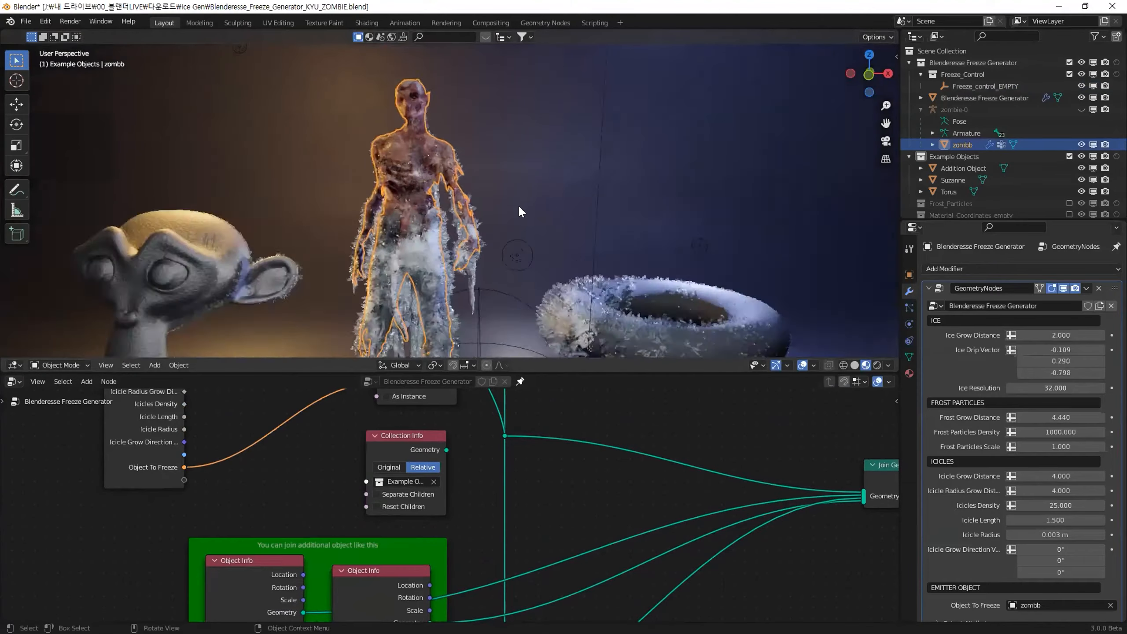
pyautogui.press('n')
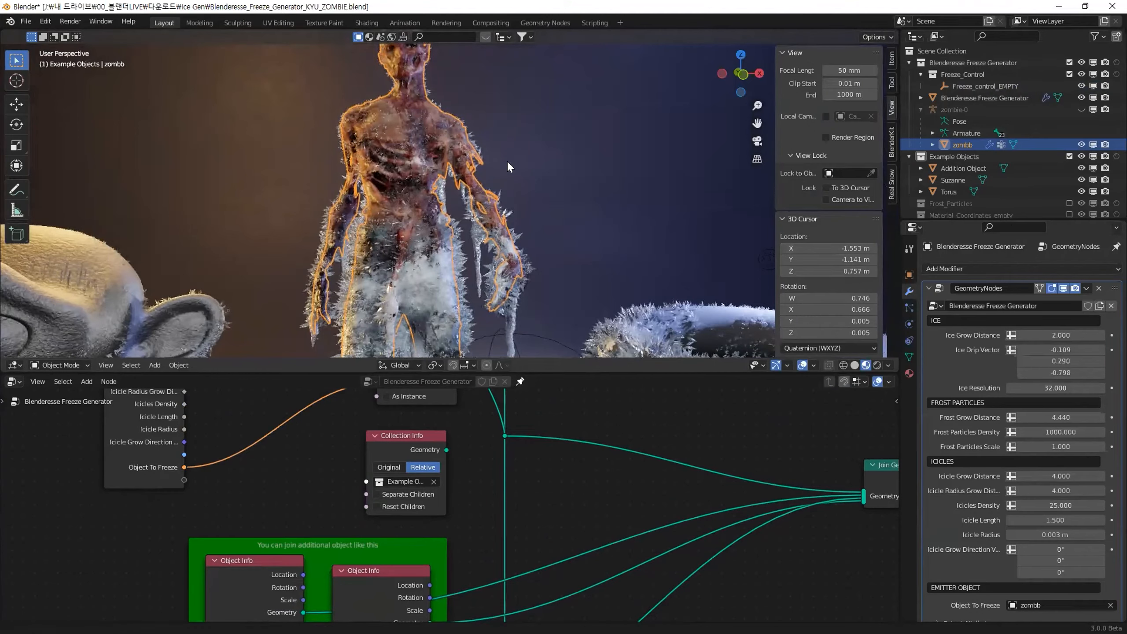
pyautogui.scroll(2, 508, 160)
pyautogui.click(892, 187)
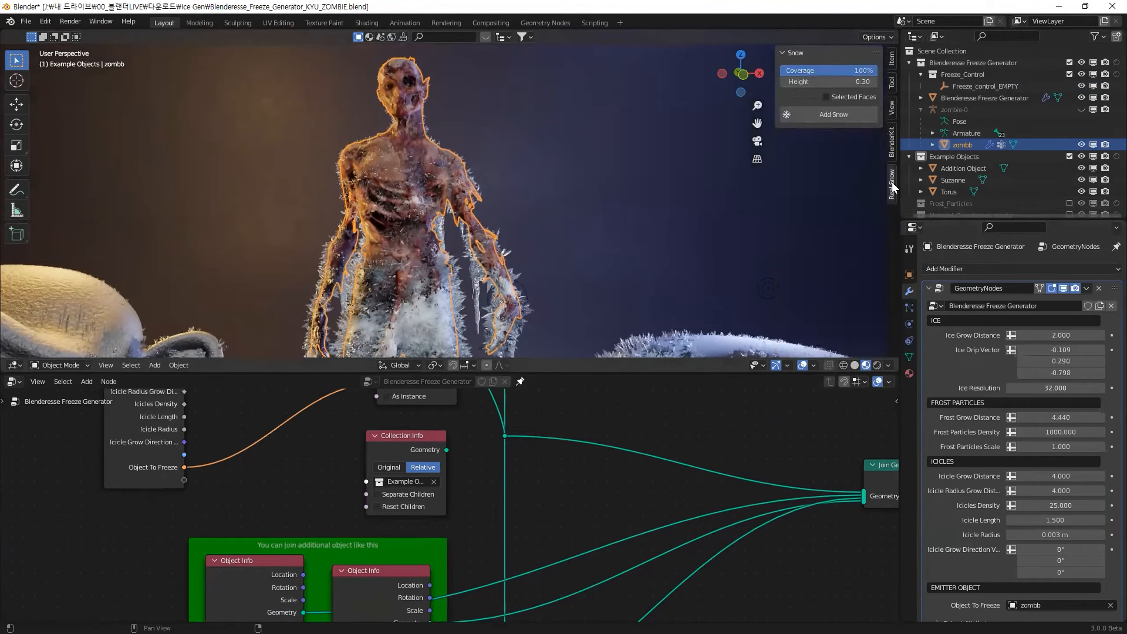
# Move Freeze_control_EMPTY away from the zombie to above the torus
pyautogui.moveTo(518, 172); pyautogui.dragTo(490, 187, button='middle')
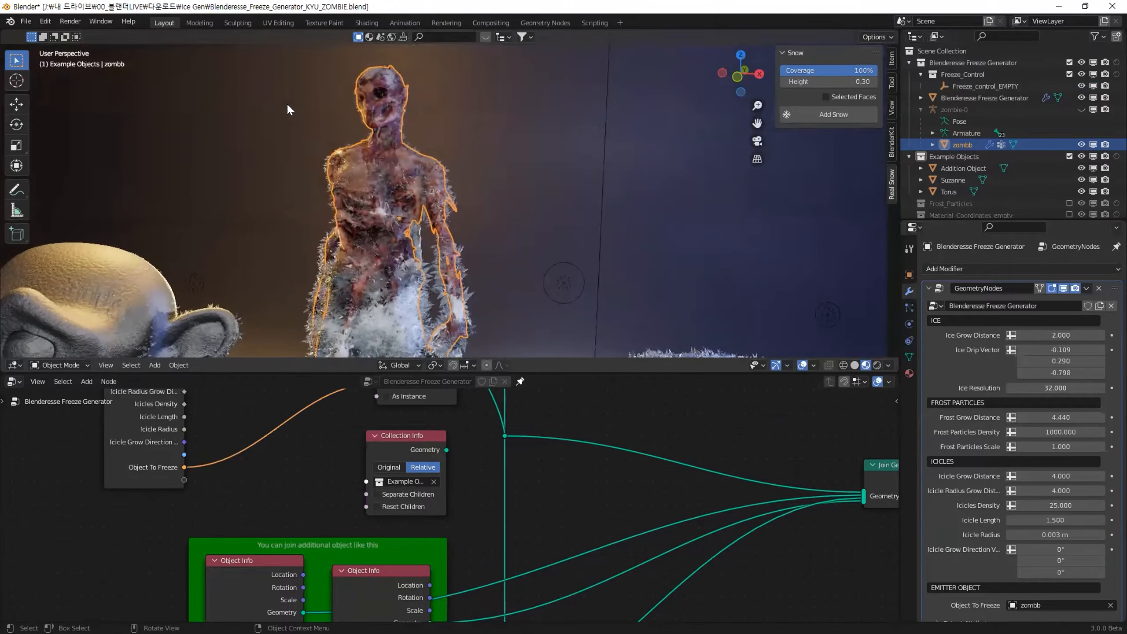
pyautogui.scroll(2, 468, 244)
pyautogui.scroll(-3, 470, 244)
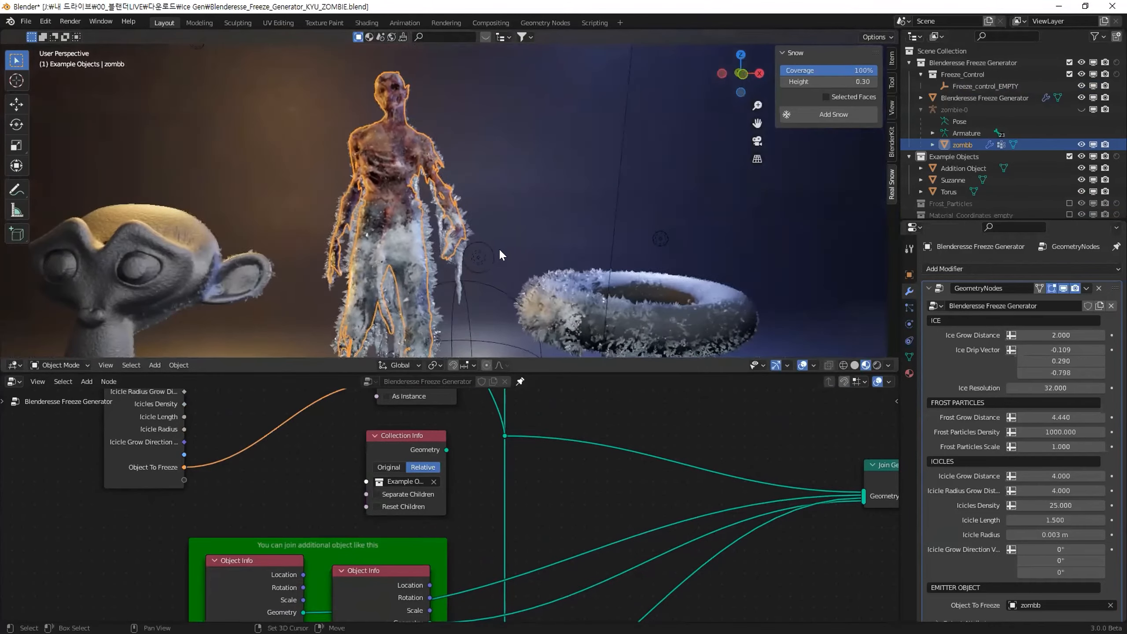
pyautogui.click(497, 285)
pyautogui.press('g')
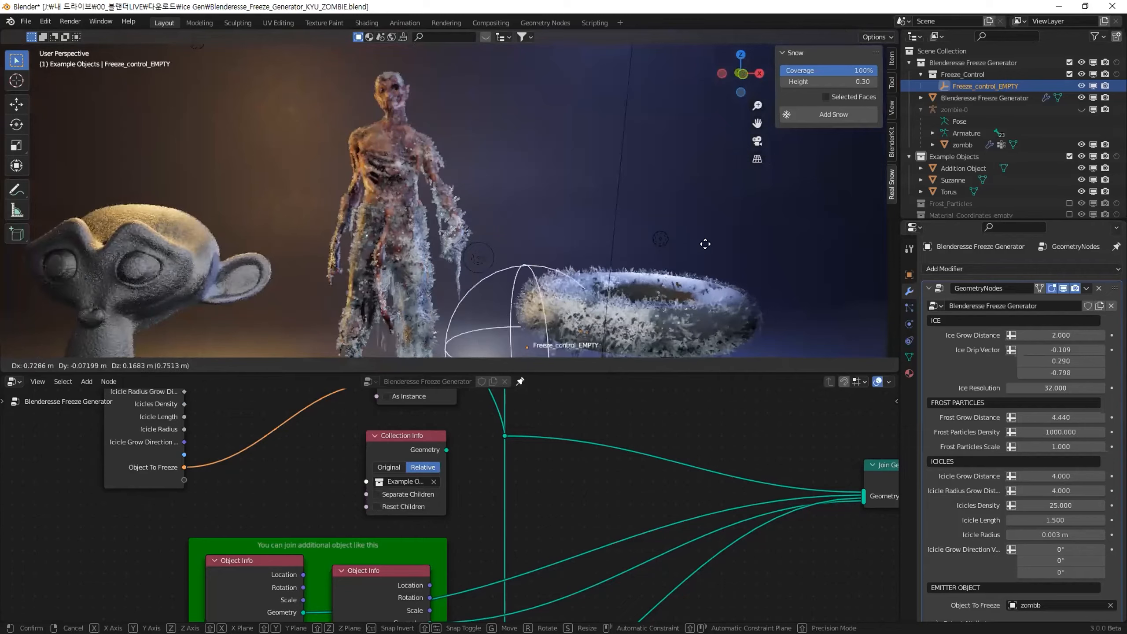
pyautogui.click(699, 206)
# Add Real Snow to the zombie mesh with 100% coverage and a height of 0.30
pyautogui.click(461, 222)
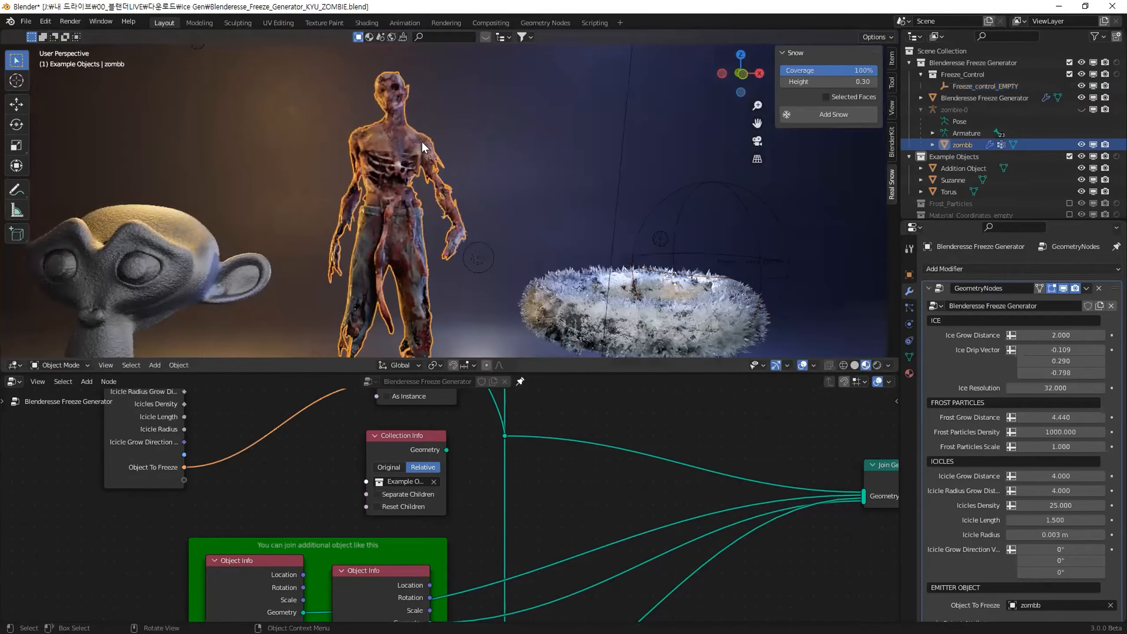
pyautogui.press('KP_Decimal')
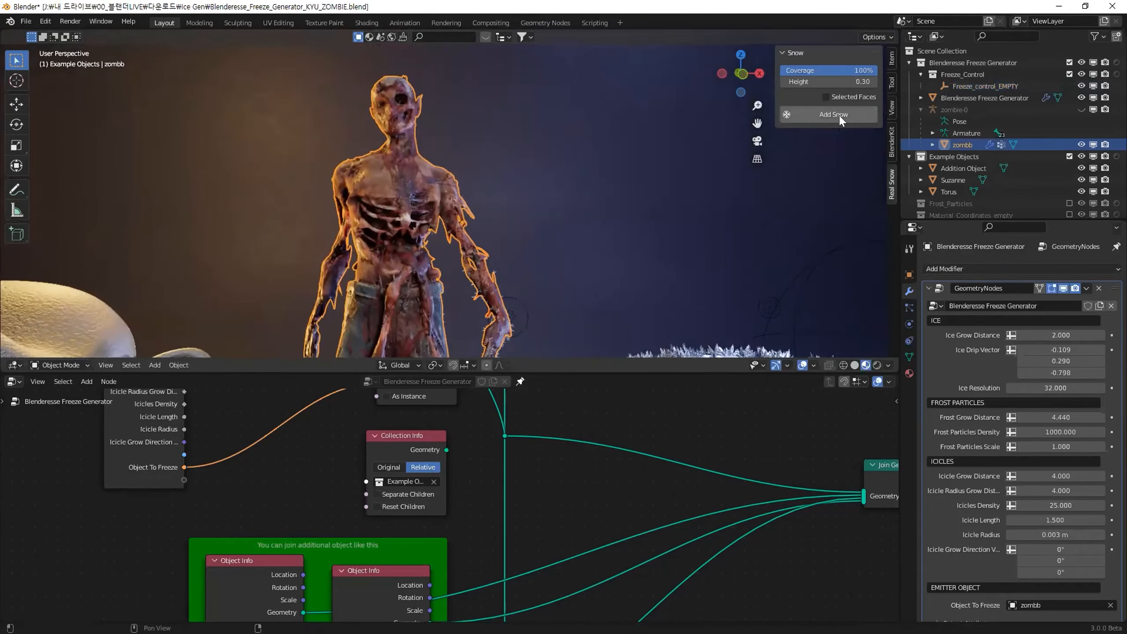
pyautogui.click(908, 156)
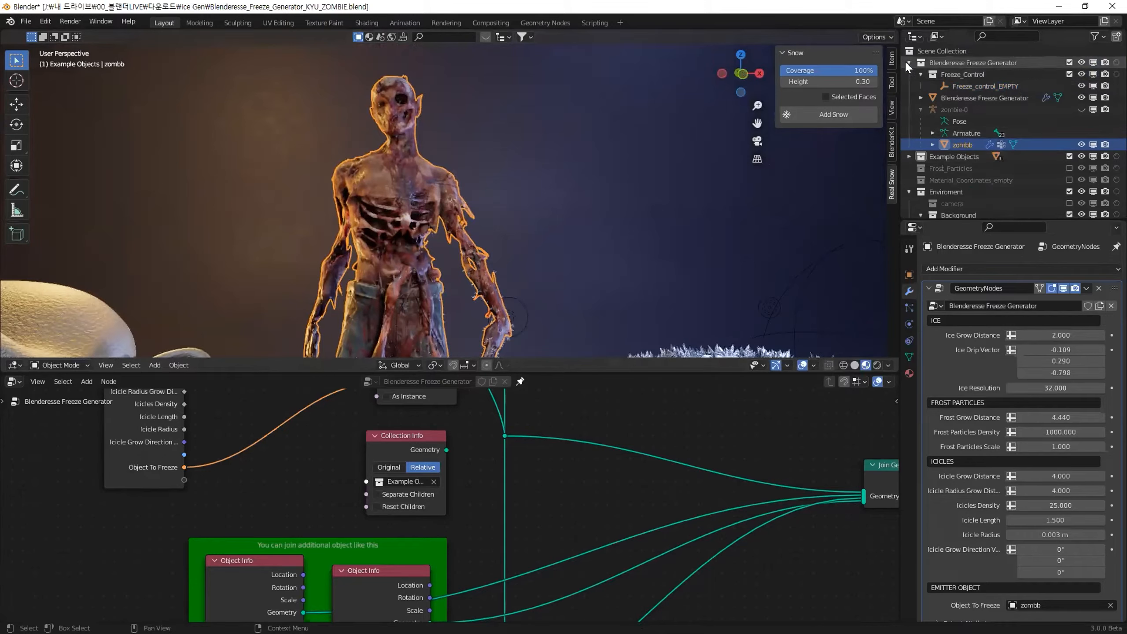
pyautogui.click(907, 62)
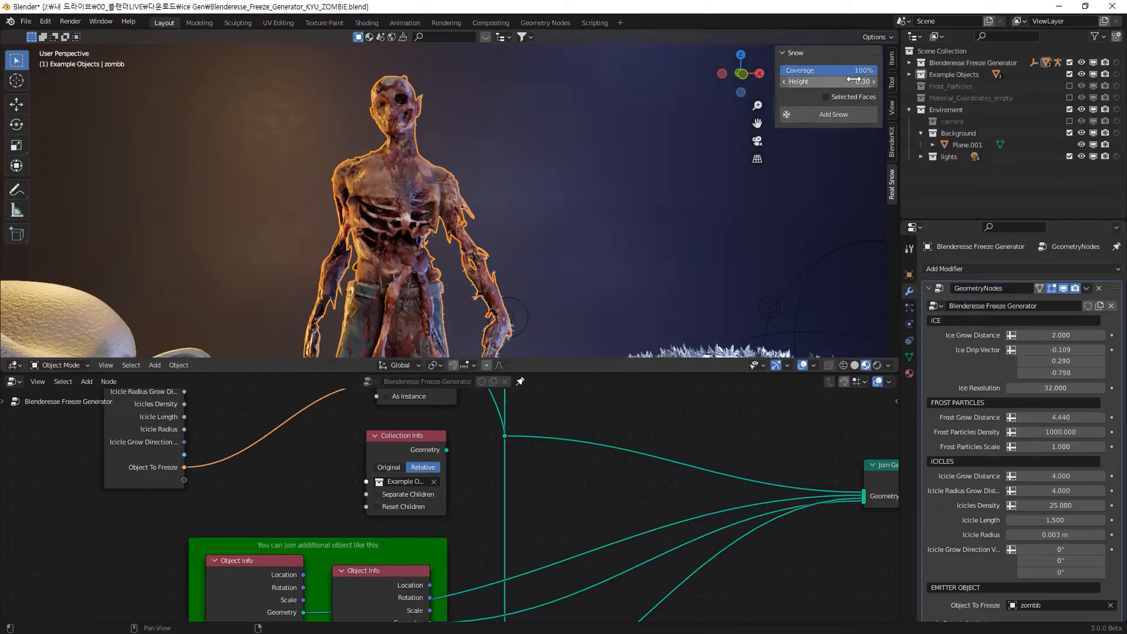
pyautogui.click(831, 114)
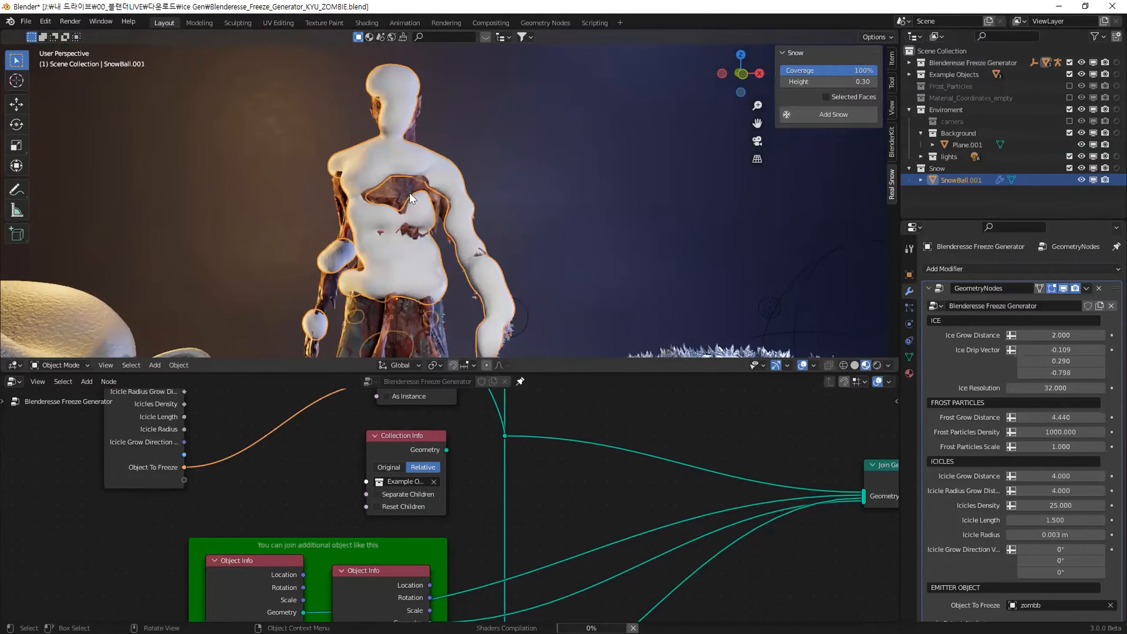
# Delete the generated snow mesh from the zombie
pyautogui.moveTo(510, 217); pyautogui.dragTo(491, 160, button='middle')
pyautogui.press('x')
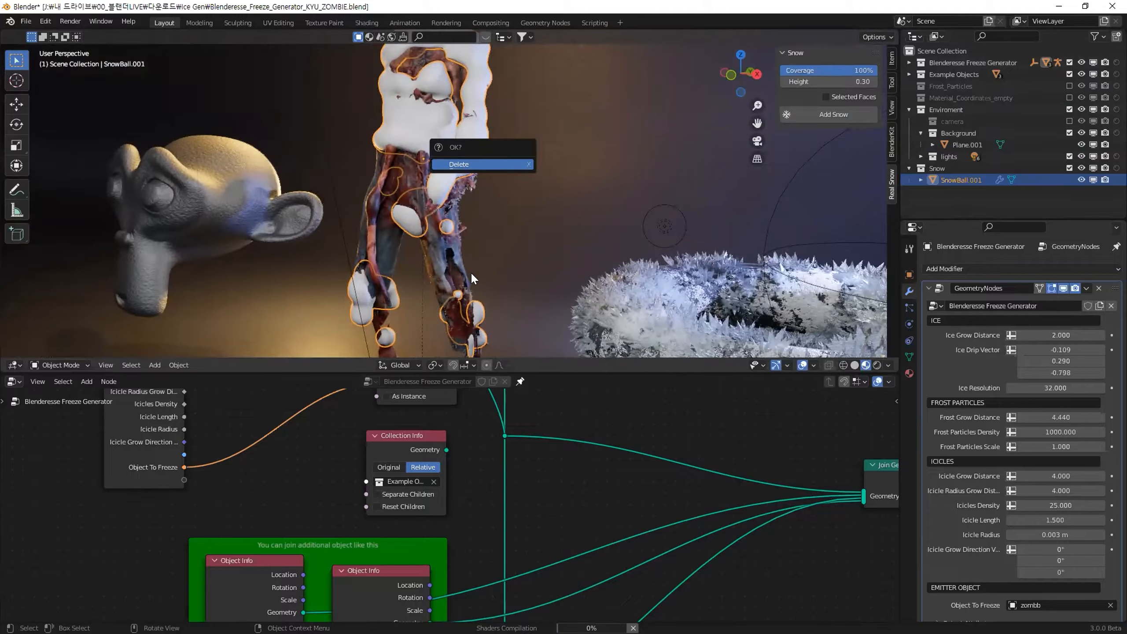
pyautogui.click(474, 163)
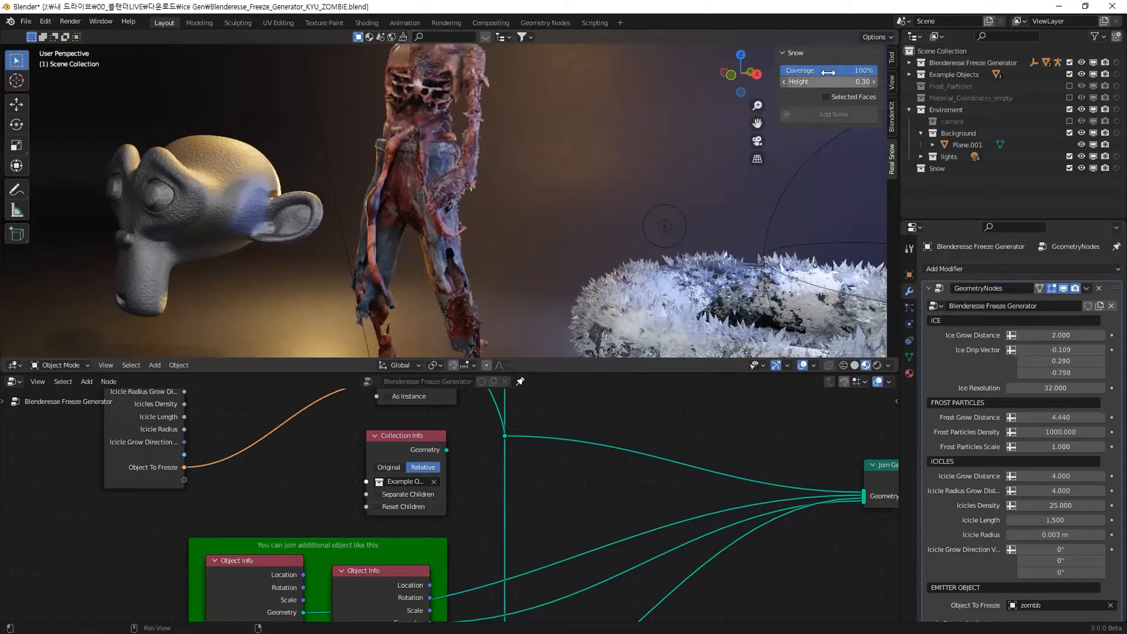
# Add thinner Real Snow to the zombie mesh with a height of 0.10
pyautogui.click(415, 107)
pyautogui.click(853, 82)
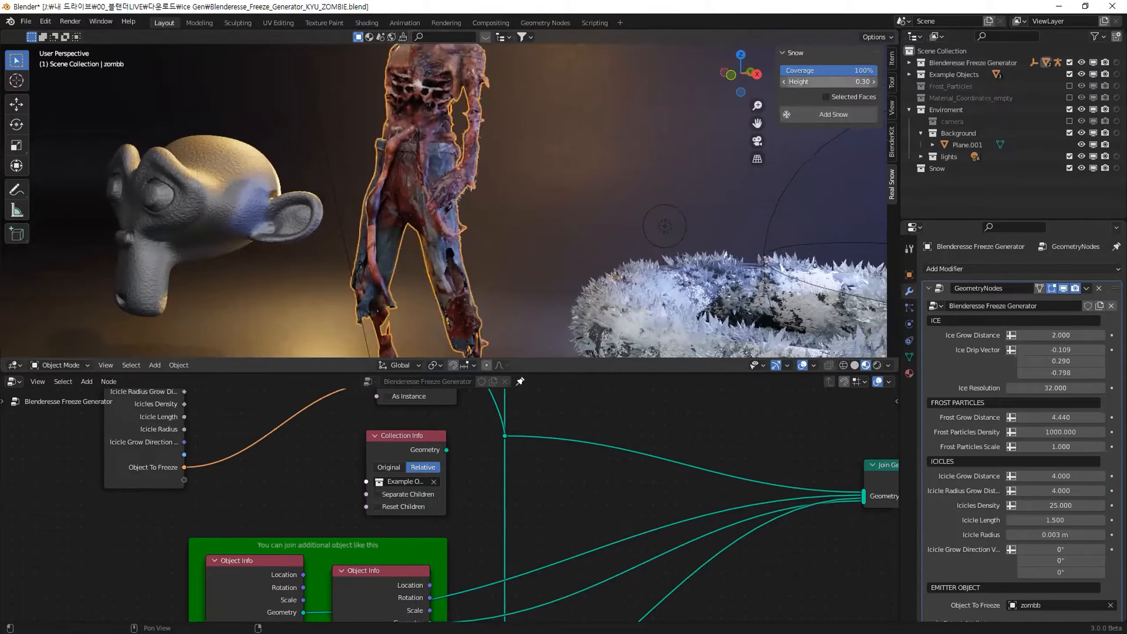
pyautogui.press('BackSpace')
pyautogui.press('Return')
pyautogui.click(810, 111)
pyautogui.moveTo(499, 218); pyautogui.dragTo(616, 308, button='middle')
pyautogui.click(585, 192)
pyautogui.scroll(3, 581, 213)
pyautogui.scroll(-2, 539, 219)
# Move Freeze_control_EMPTY from above the torus to beside the zombie's upper body
pyautogui.click(620, 317)
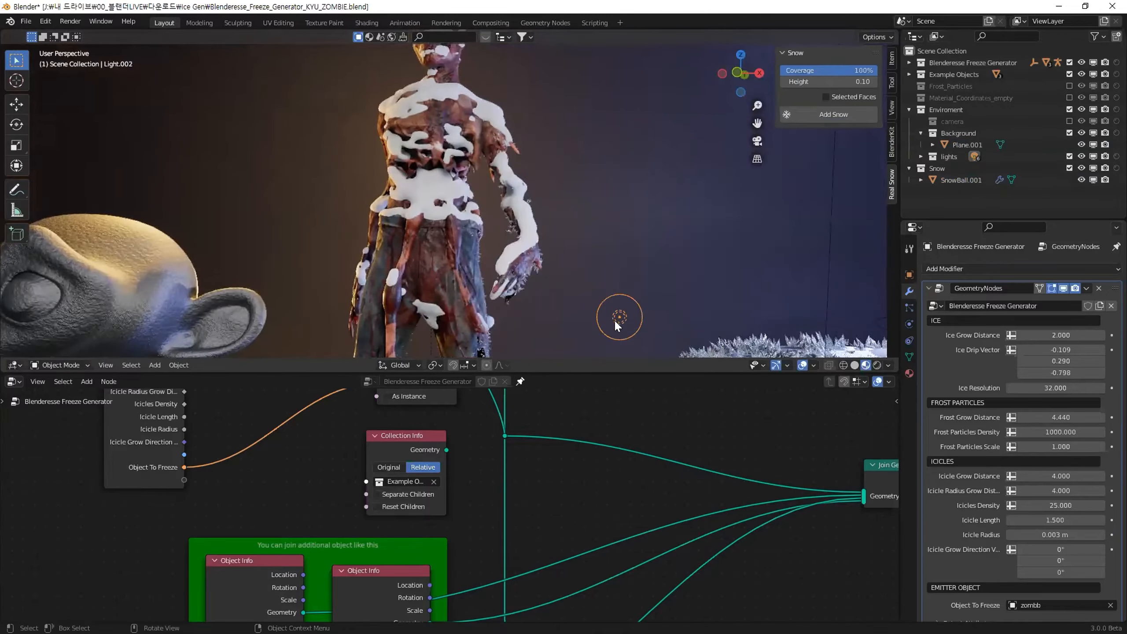
pyautogui.scroll(-2, 617, 316)
pyautogui.click(793, 237)
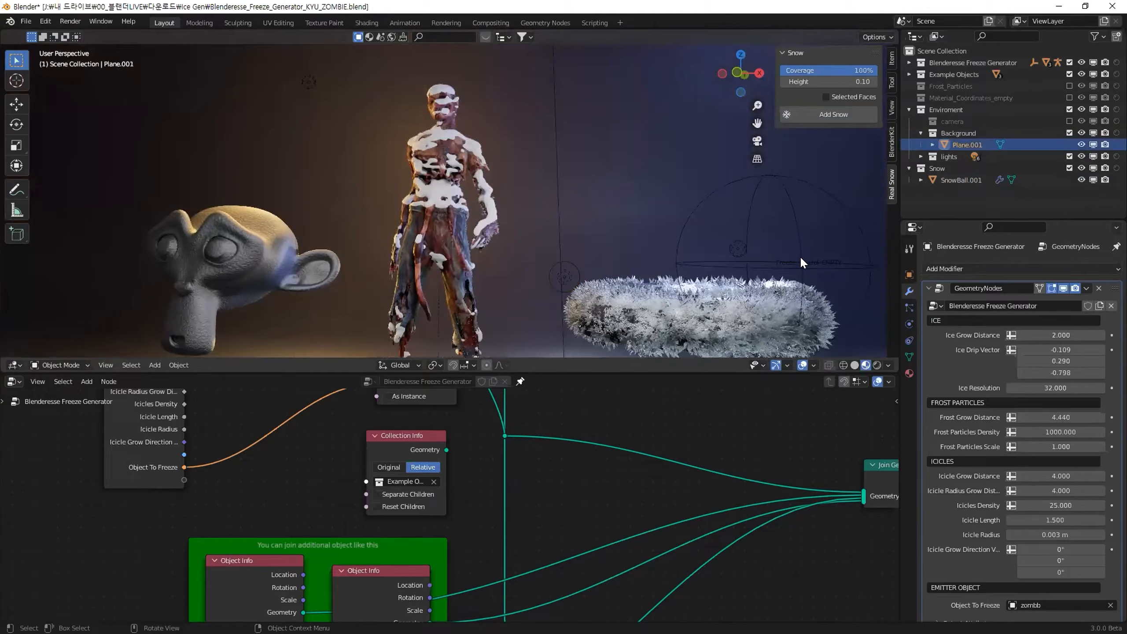
pyautogui.click(800, 270)
pyautogui.press('g')
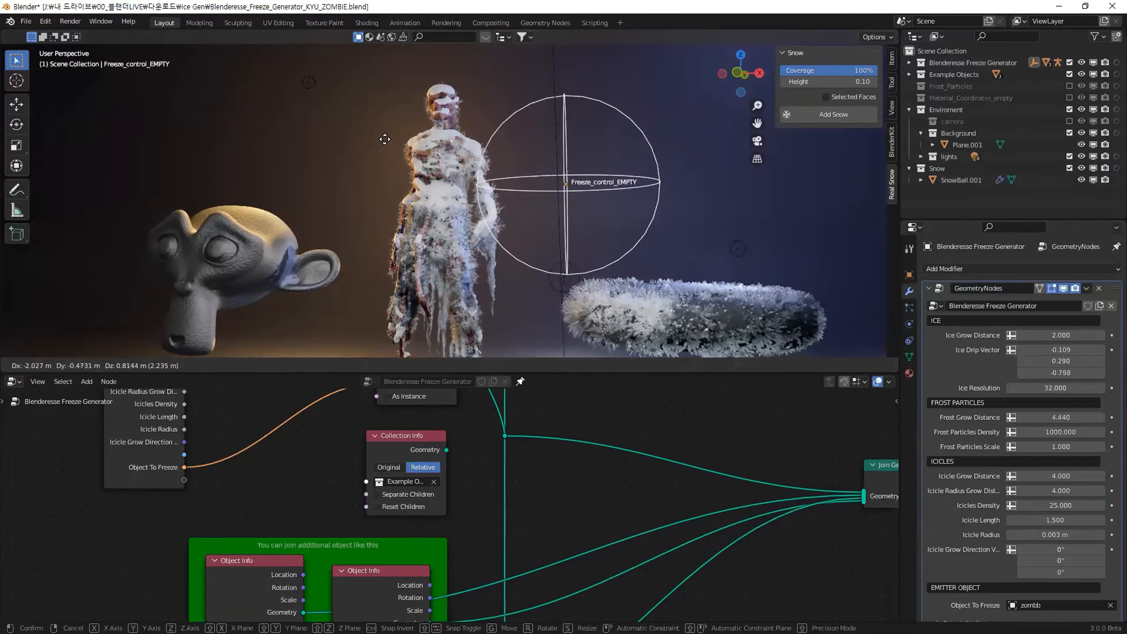
pyautogui.click(558, 225)
# Move Freeze_control_EMPTY over the zombie's torso
pyautogui.moveTo(514, 227); pyautogui.dragTo(541, 223, button='middle')
pyautogui.scroll(3, 550, 224)
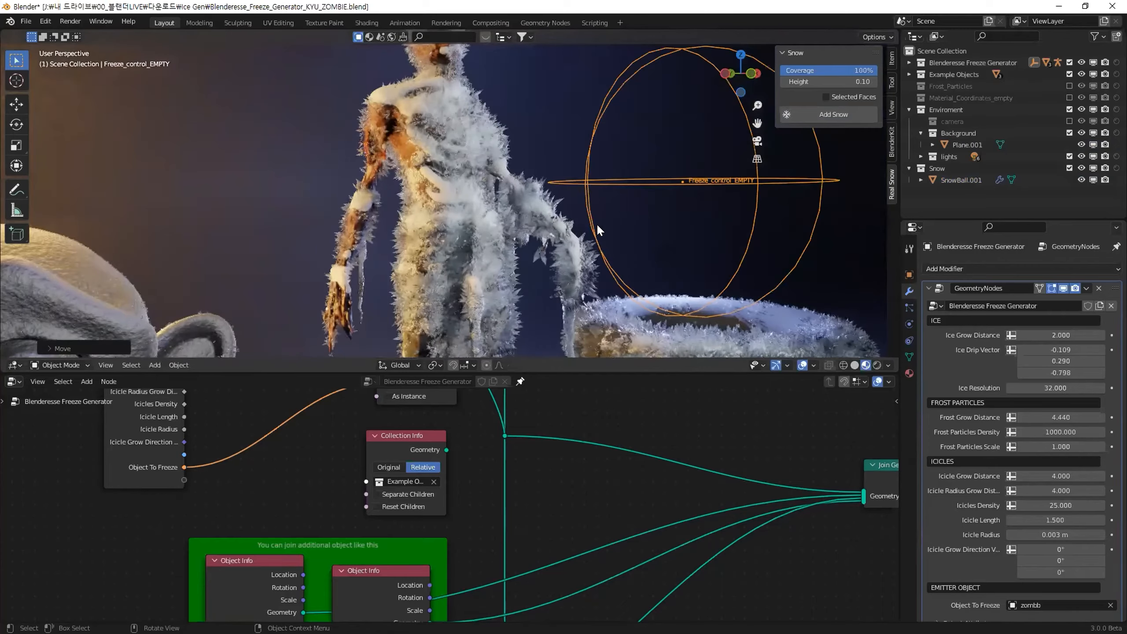
pyautogui.press('g')
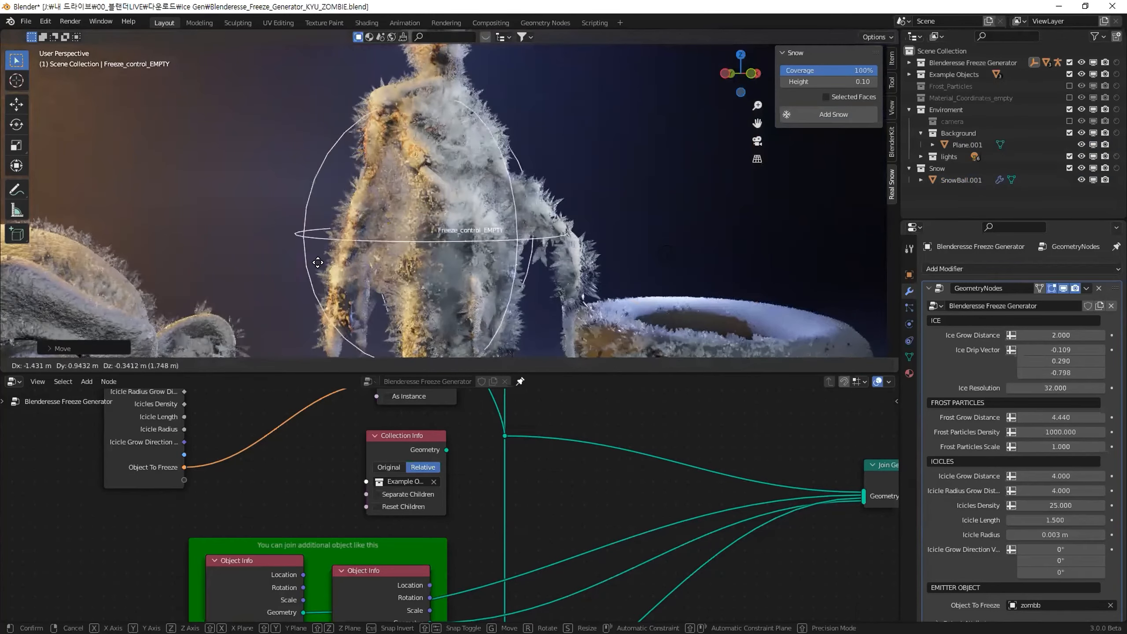
pyautogui.click(367, 281)
pyautogui.scroll(-3, 527, 247)
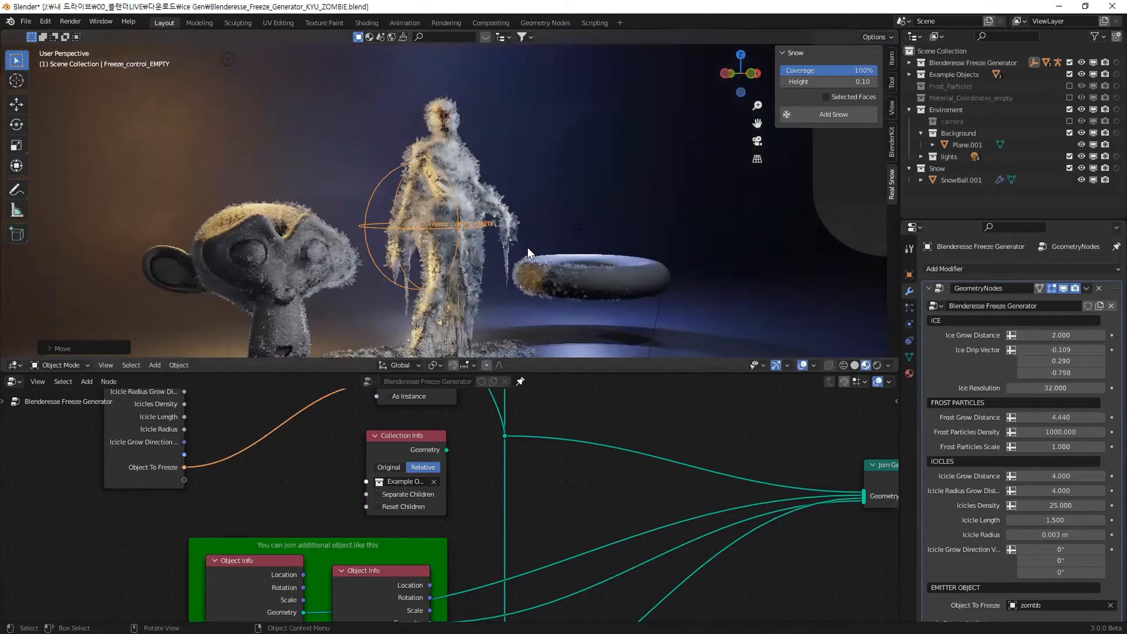
# Reposition Freeze_control_EMPTY around the zombie, bringing it down next to the lower legs
pyautogui.press('g')
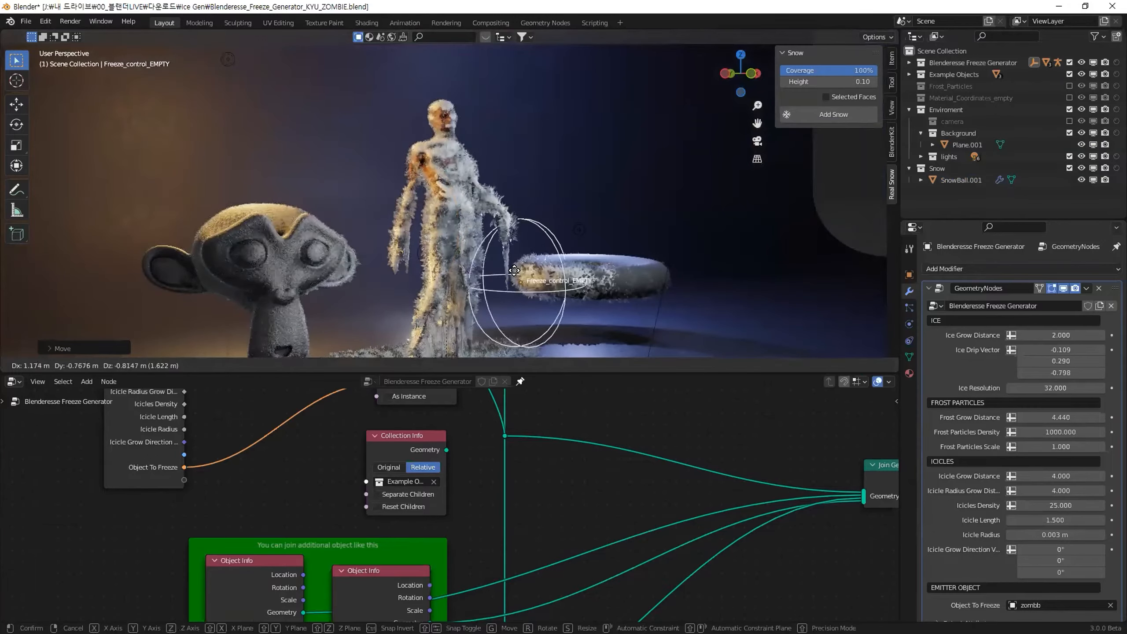
pyautogui.click(516, 268)
pyautogui.moveTo(510, 267); pyautogui.dragTo(452, 214, button='middle')
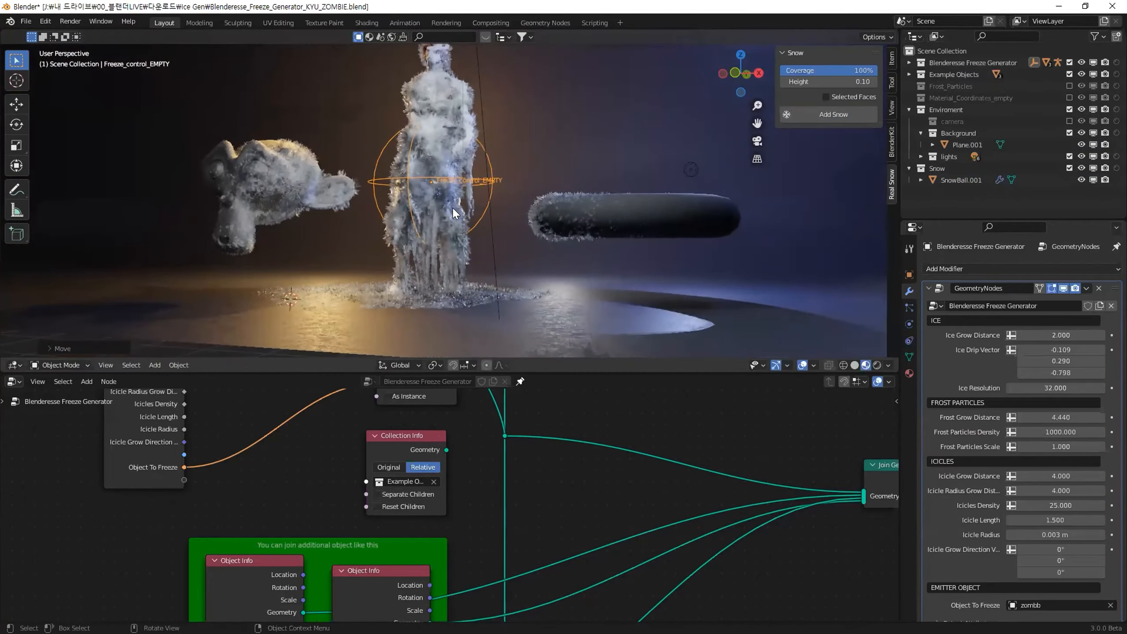
pyautogui.press('g')
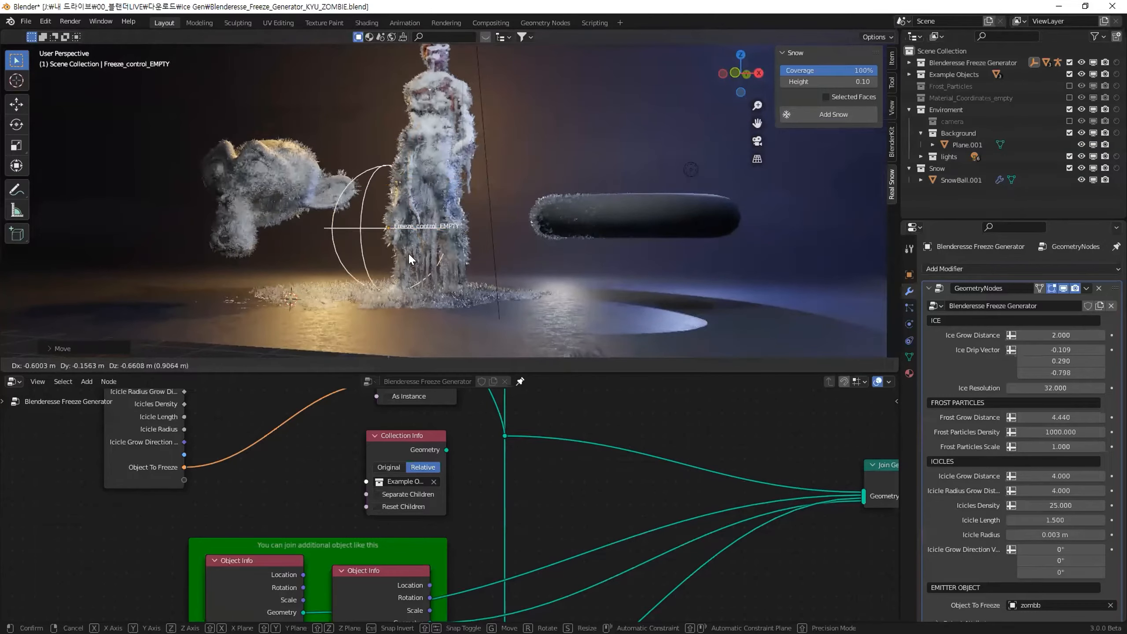
pyautogui.click(409, 256)
# Move Freeze_control_EMPTY between the monkey head's ear and the zombie
pyautogui.moveTo(409, 255); pyautogui.dragTo(443, 222, button='middle')
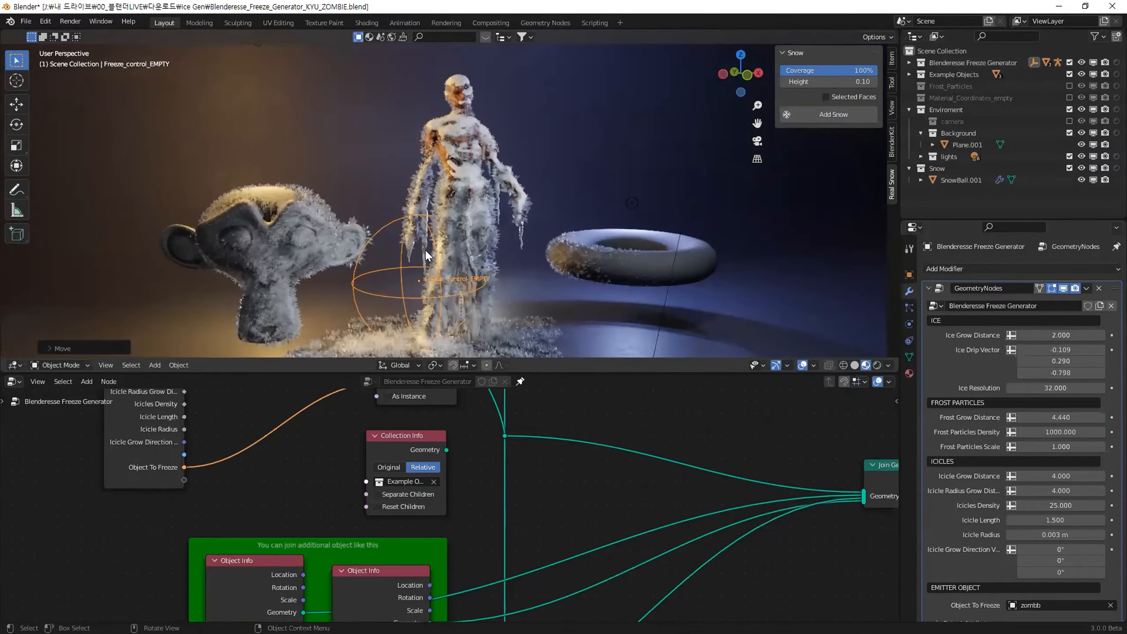
pyautogui.press('g')
pyautogui.click(340, 205)
pyautogui.press('g')
pyautogui.click(525, 259)
pyautogui.moveTo(525, 260); pyautogui.dragTo(449, 251, button='middle')
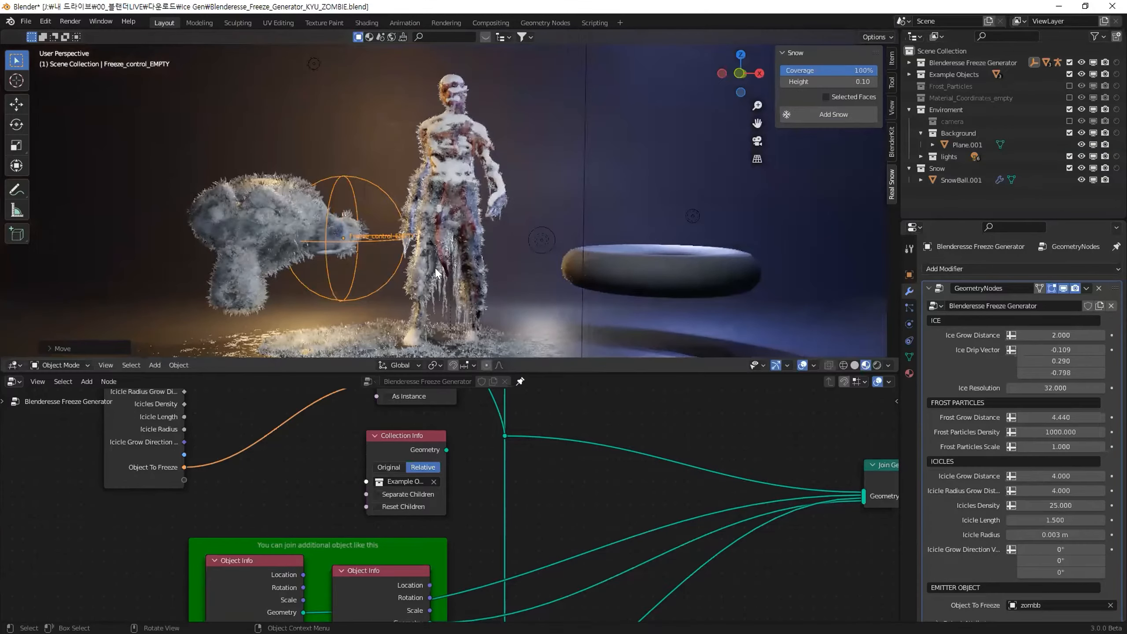
# Select the Blenderesse Freeze Generator object and examine its frost and icicles from different angles
pyautogui.click(454, 271)
pyautogui.moveTo(457, 302); pyautogui.dragTo(431, 256, button='middle')
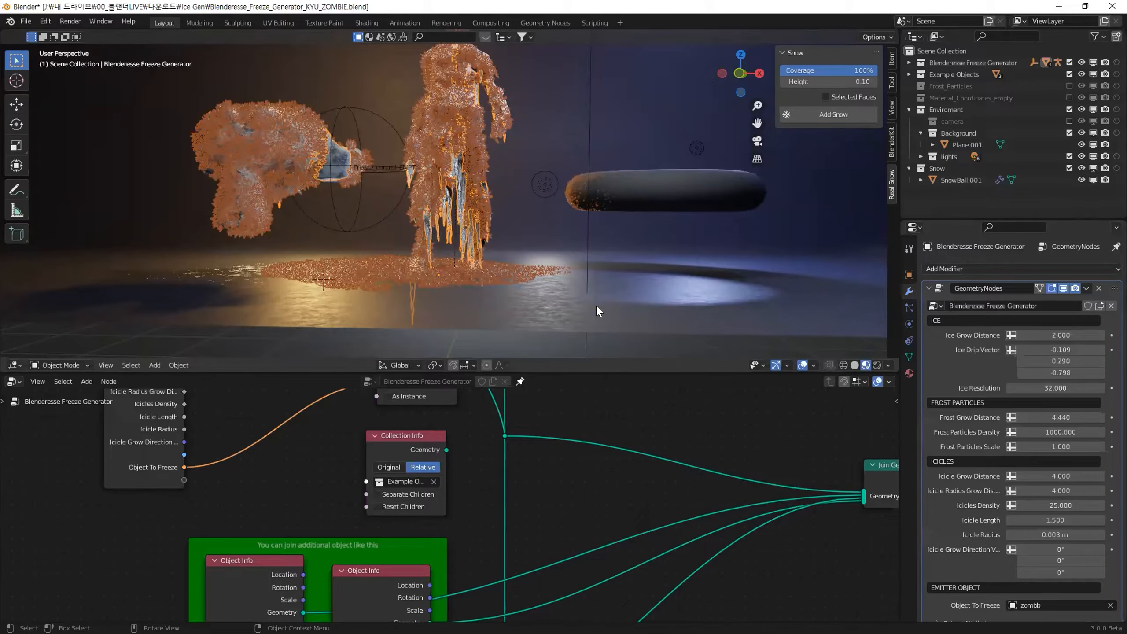
pyautogui.moveTo(501, 273); pyautogui.dragTo(347, 253, button='middle')
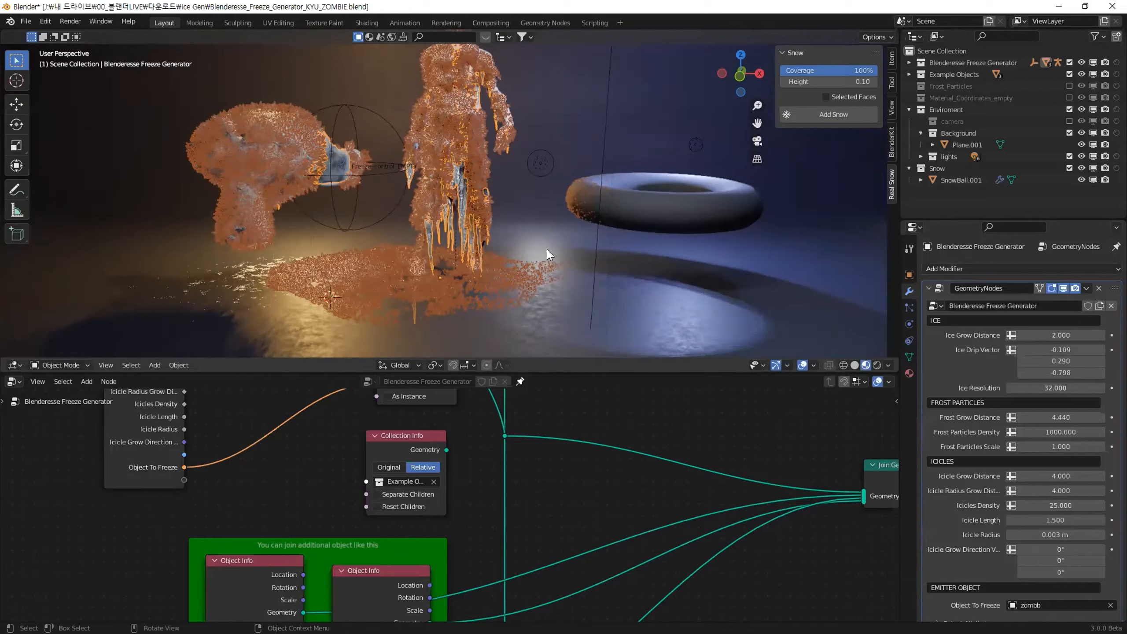
# Cut the additional object links running into the Join Geometry node
pyautogui.moveTo(213, 84); pyautogui.dragTo(303, 210)
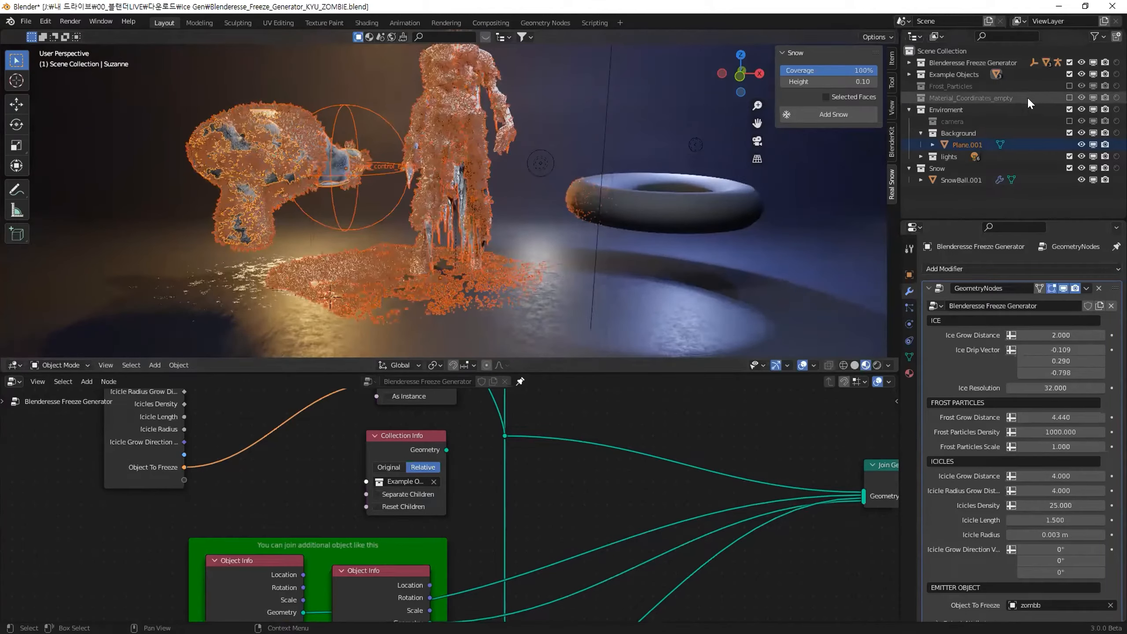
pyautogui.moveTo(397, 533); pyautogui.dragTo(329, 481, button='middle')
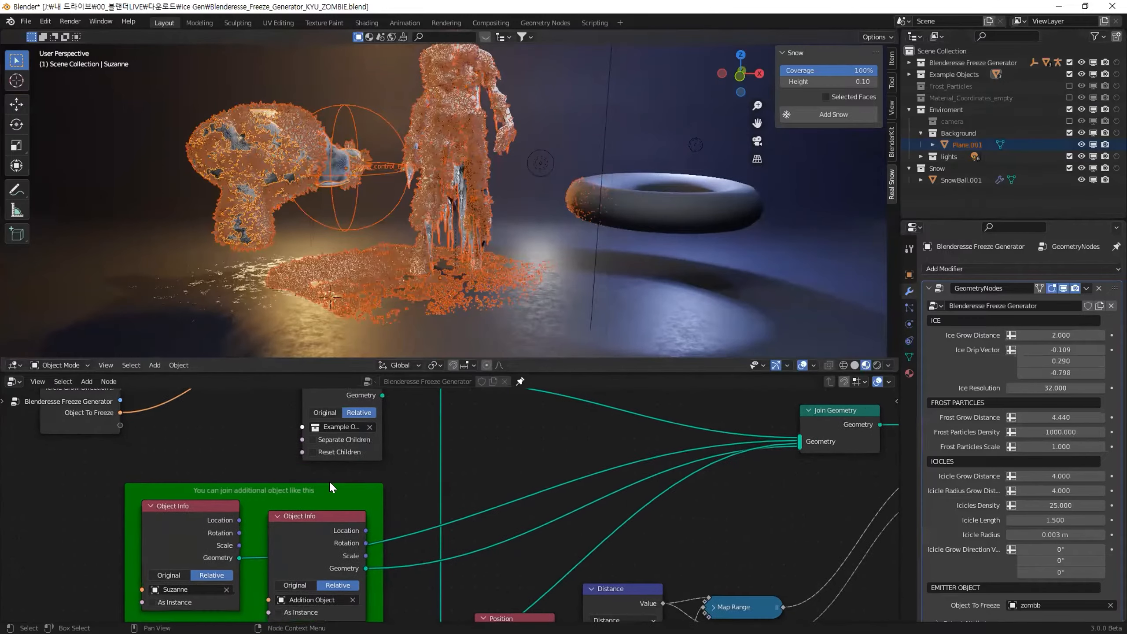
pyautogui.keyDown('ctrl'); pyautogui.moveTo(540, 465); pyautogui.dragTo(675, 546, button='right'); pyautogui.keyUp('ctrl')
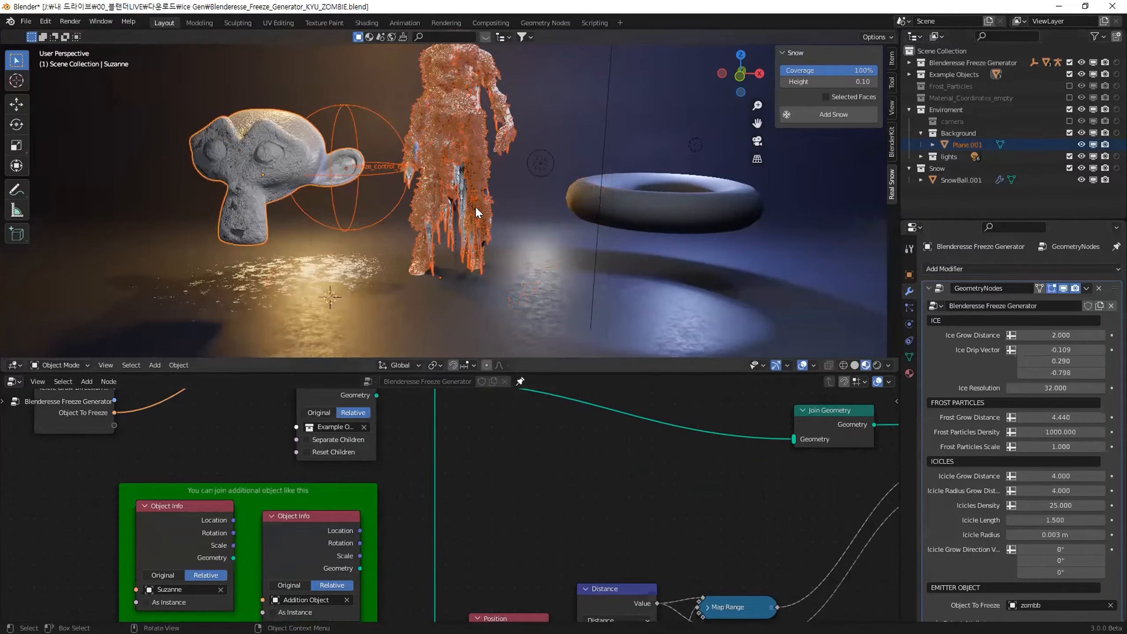
# Duplicate the Blenderesse Freeze Generator object in place, hide the copy and reselect the original
pyautogui.click(511, 150)
pyautogui.click(465, 119)
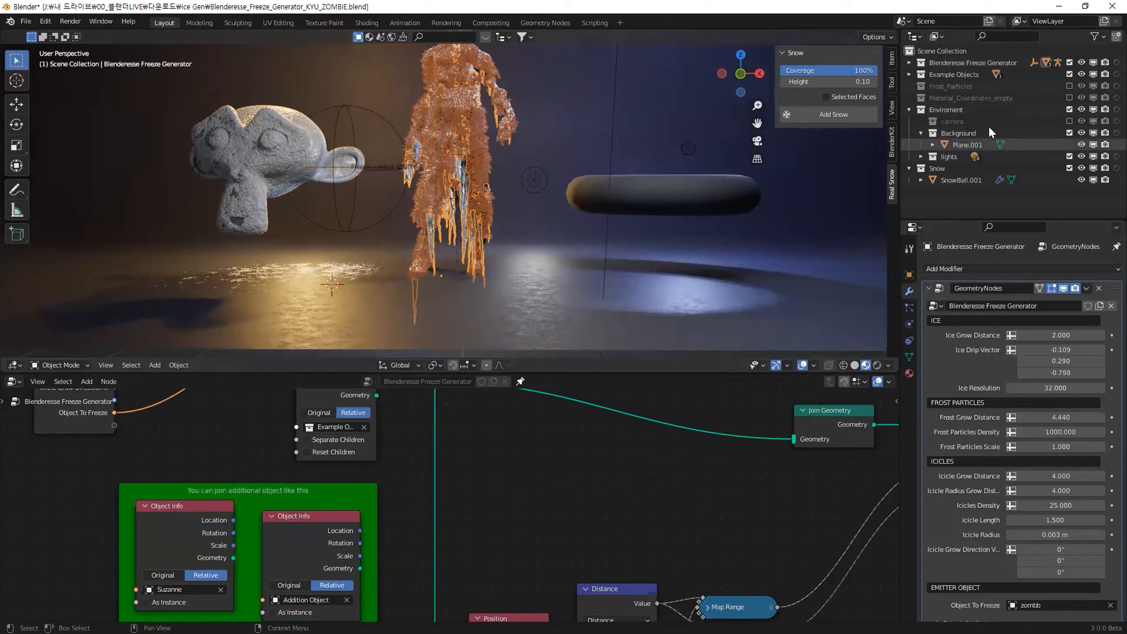
pyautogui.click(908, 62)
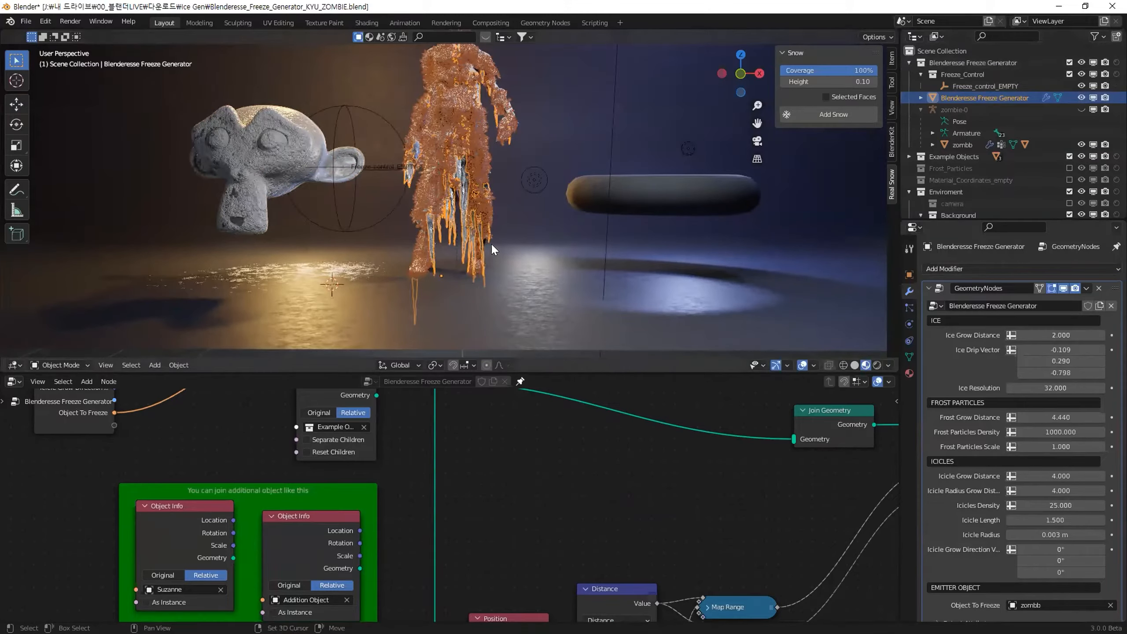
pyautogui.hotkey('shift', 'd')
pyautogui.press('Escape')
pyautogui.click(1081, 109)
pyautogui.click(1005, 97)
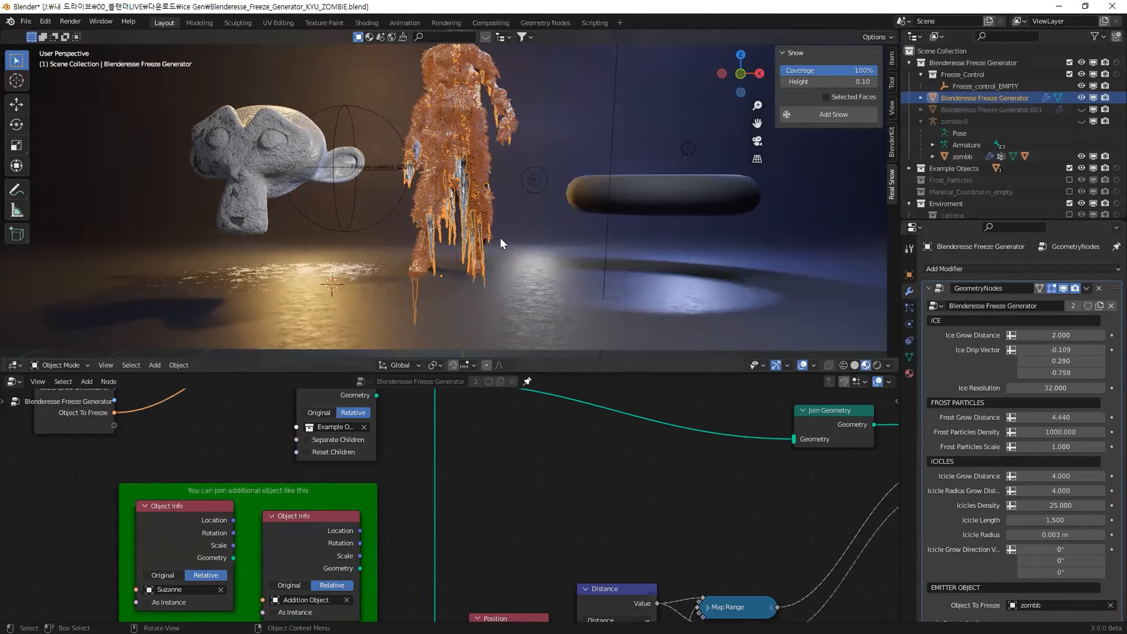
# Try applying the GeometryNodes modifier on the Blenderesse Freeze Generator, and undo it
pyautogui.hotkey('ctrl', 'a')
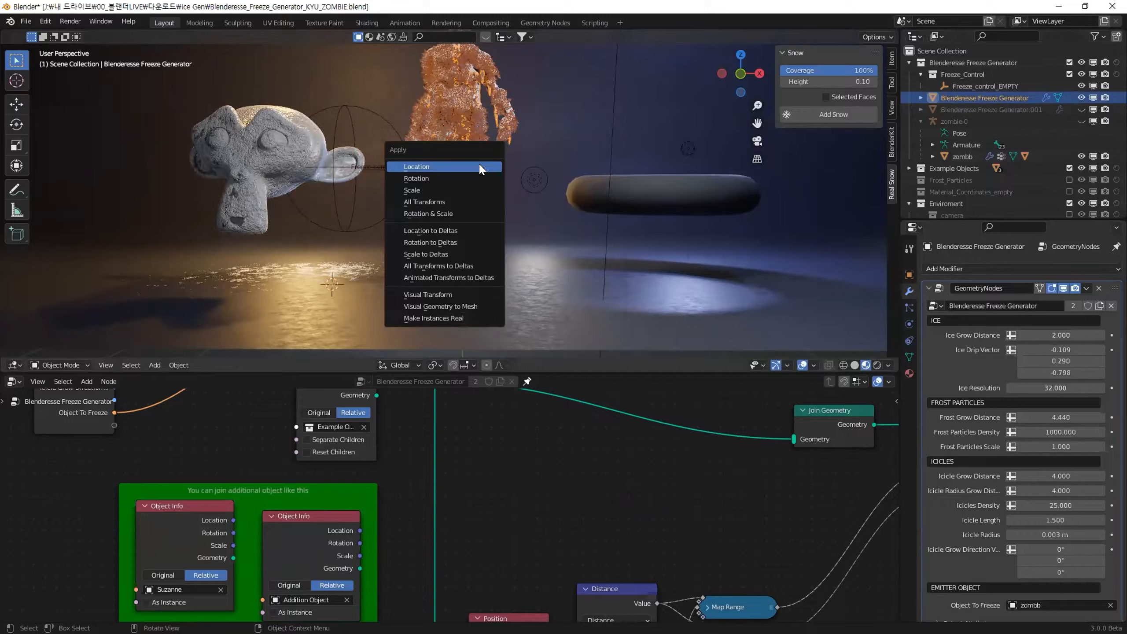
pyautogui.click(1086, 288)
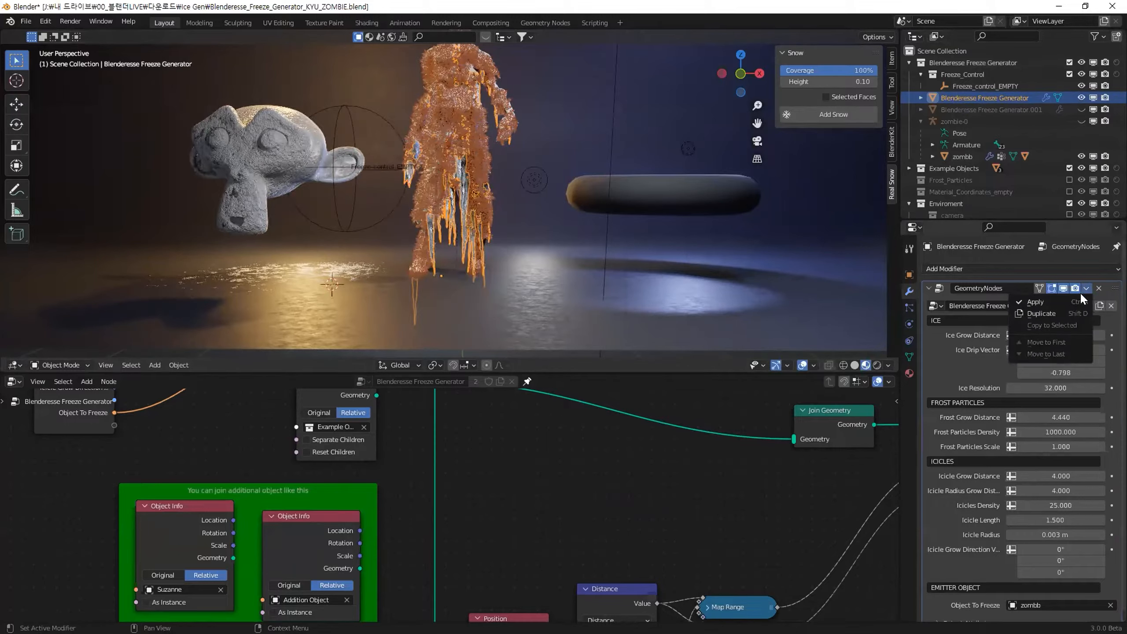
pyautogui.click(1043, 301)
pyautogui.scroll(3, 486, 224)
pyautogui.moveTo(480, 196)
pyautogui.mouseDown(button='middle')
pyautogui.moveTo(466, 186)
pyautogui.moveTo(510, 179)
pyautogui.moveTo(470, 196)
pyautogui.mouseUp(button='middle')
pyautogui.hotkey('ctrl', 'z')
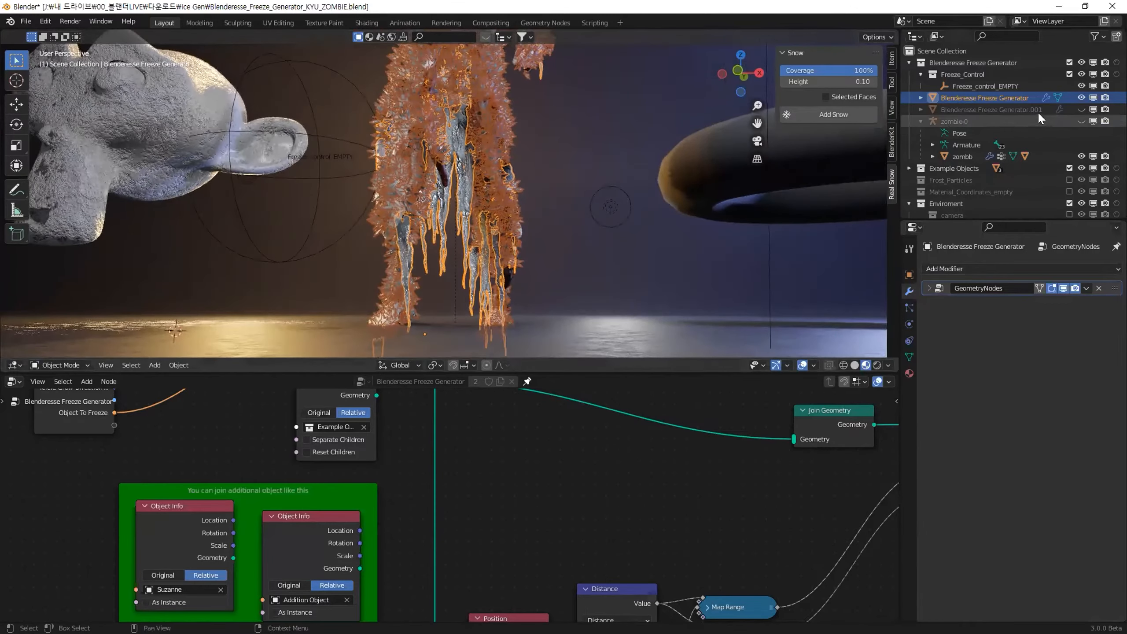
# Move the Blenderesse Freeze Generator object into a new collection, keeping the default name
pyautogui.press('m')
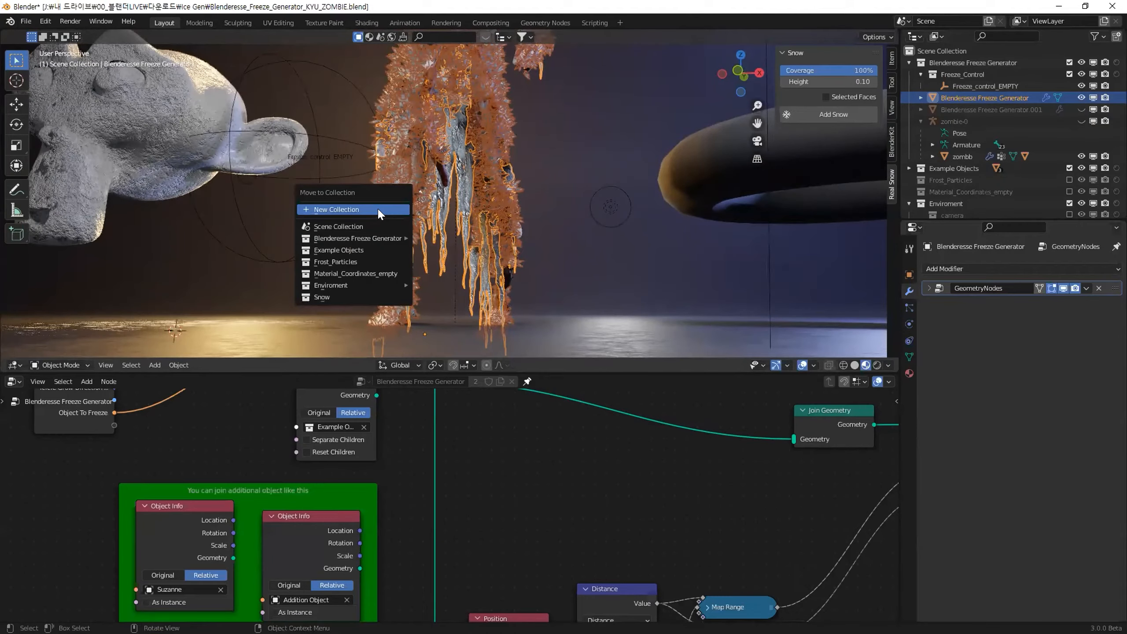
pyautogui.click(377, 208)
pyautogui.press('Return')
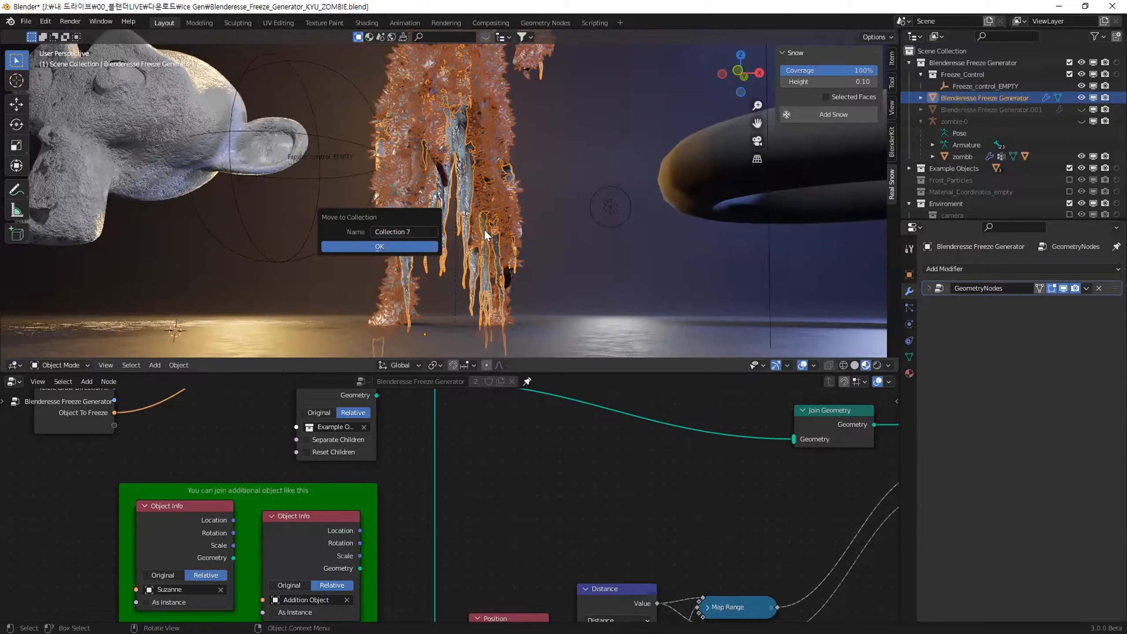
pyautogui.press('Return')
pyautogui.scroll(-3, 949, 168)
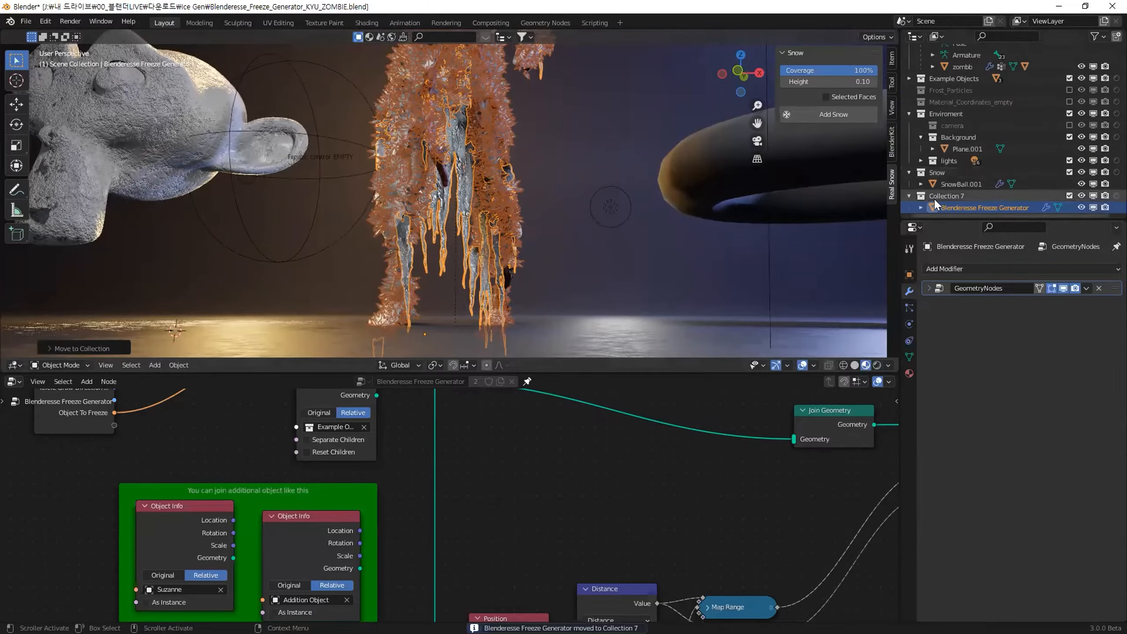
# Make the Blenderesse Freeze Generator's instances real and check the resulting frost particle objects in the collection
pyautogui.click(934, 197)
pyautogui.click(953, 205)
pyautogui.hotkey('ctrl', 'a')
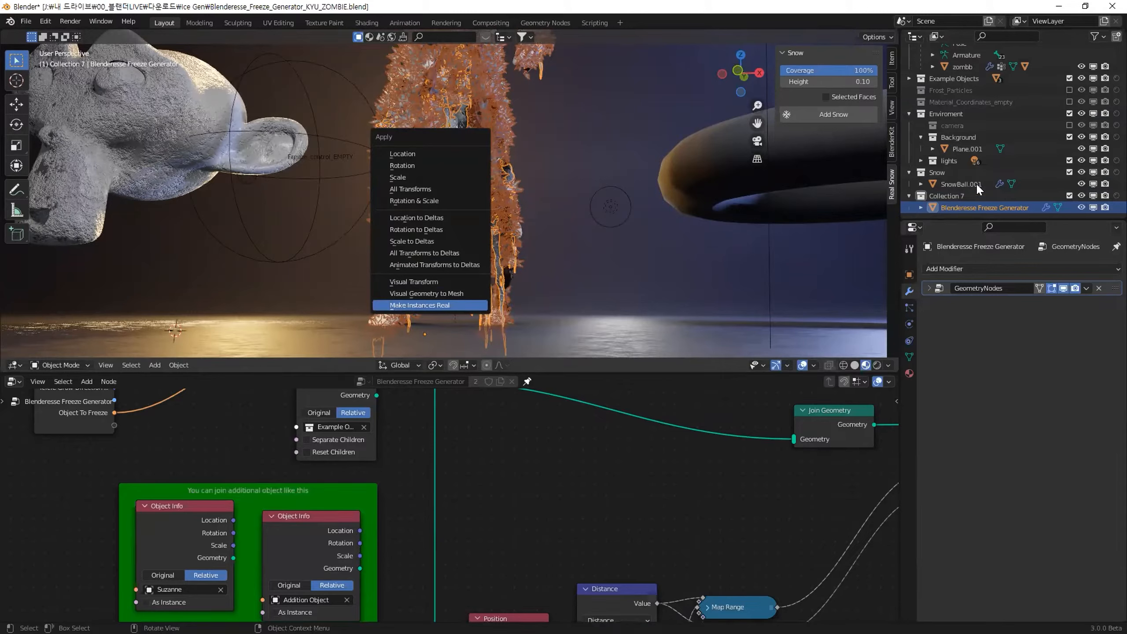
pyautogui.press('Return')
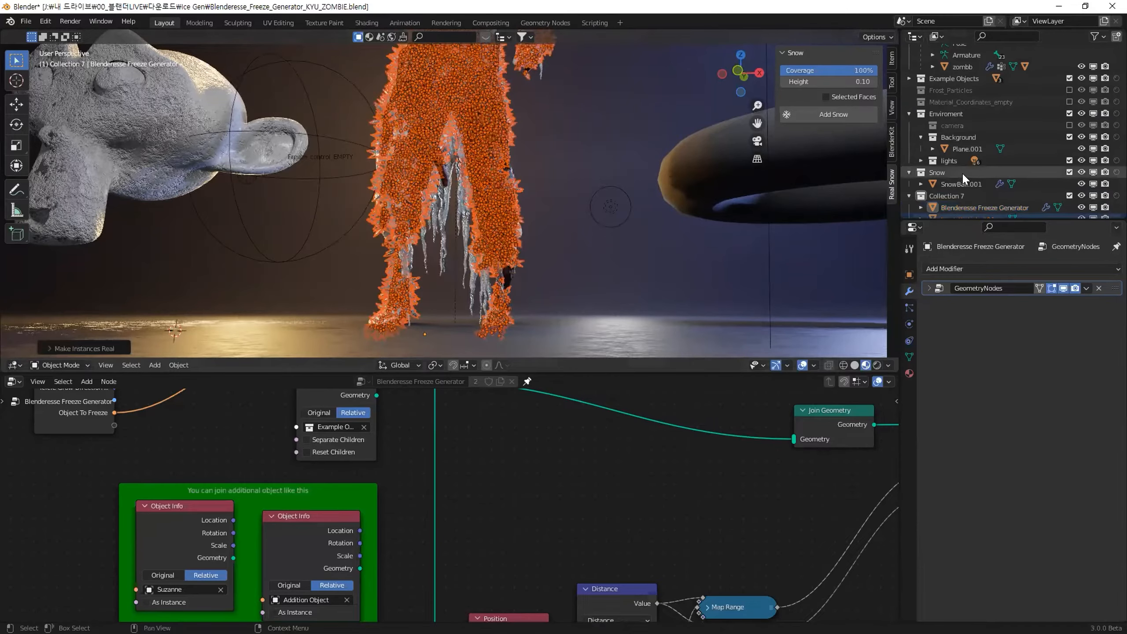
pyautogui.click(583, 151)
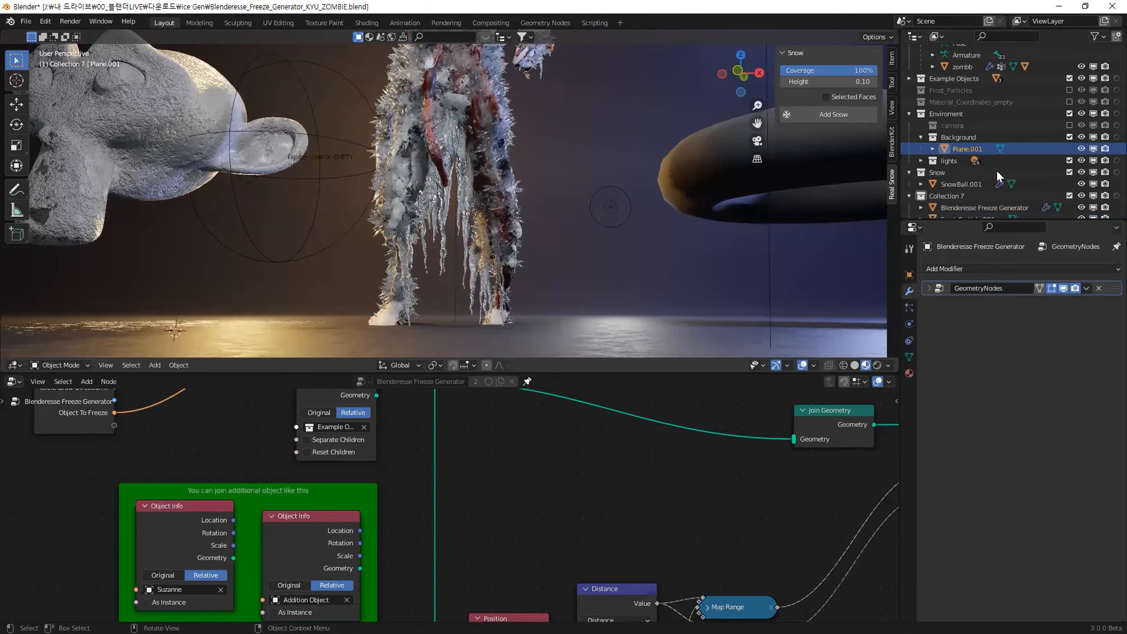
pyautogui.scroll(-8, 1004, 164)
pyautogui.scroll(8, 978, 158)
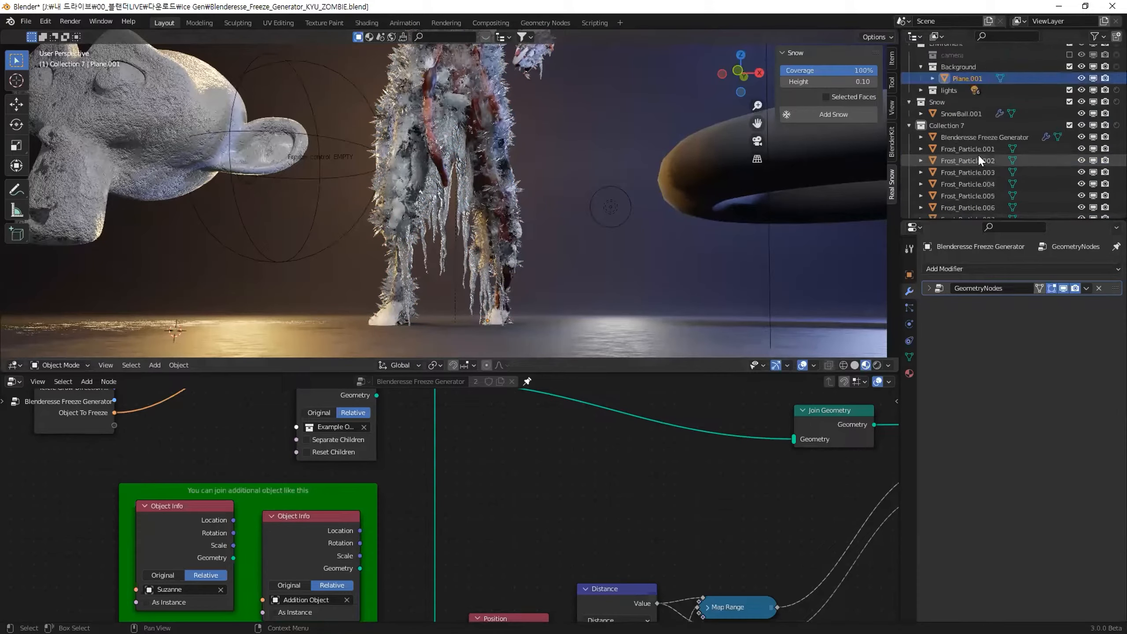
pyautogui.click(963, 149)
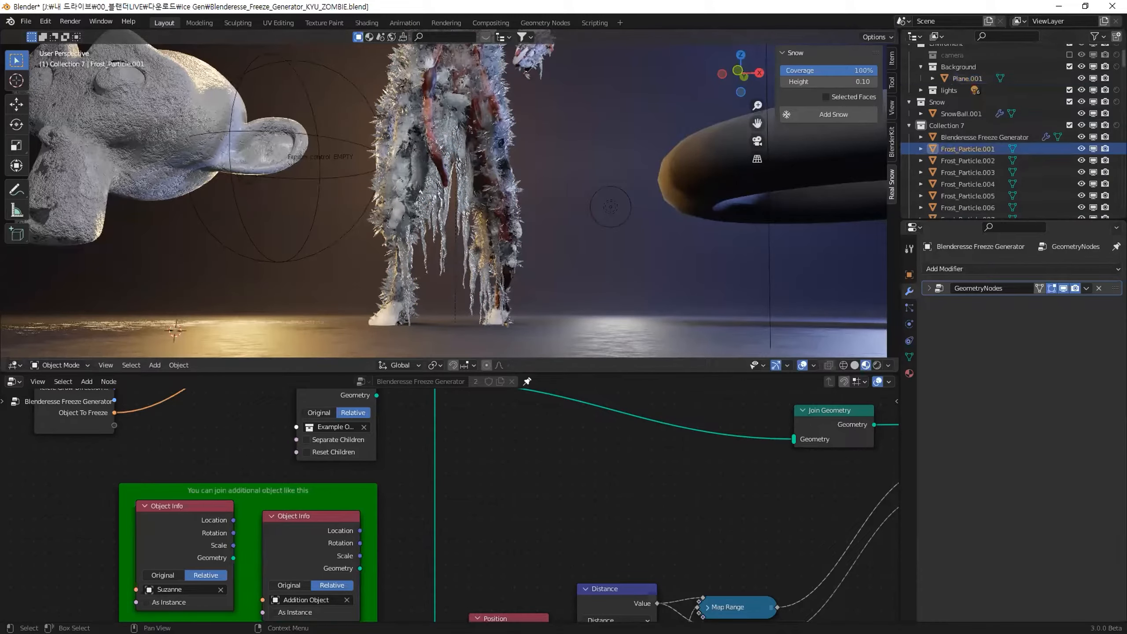
# Apply the GeometryNodes modifier on the Blenderesse Freeze Generator in Collection 7
pyautogui.click(981, 137)
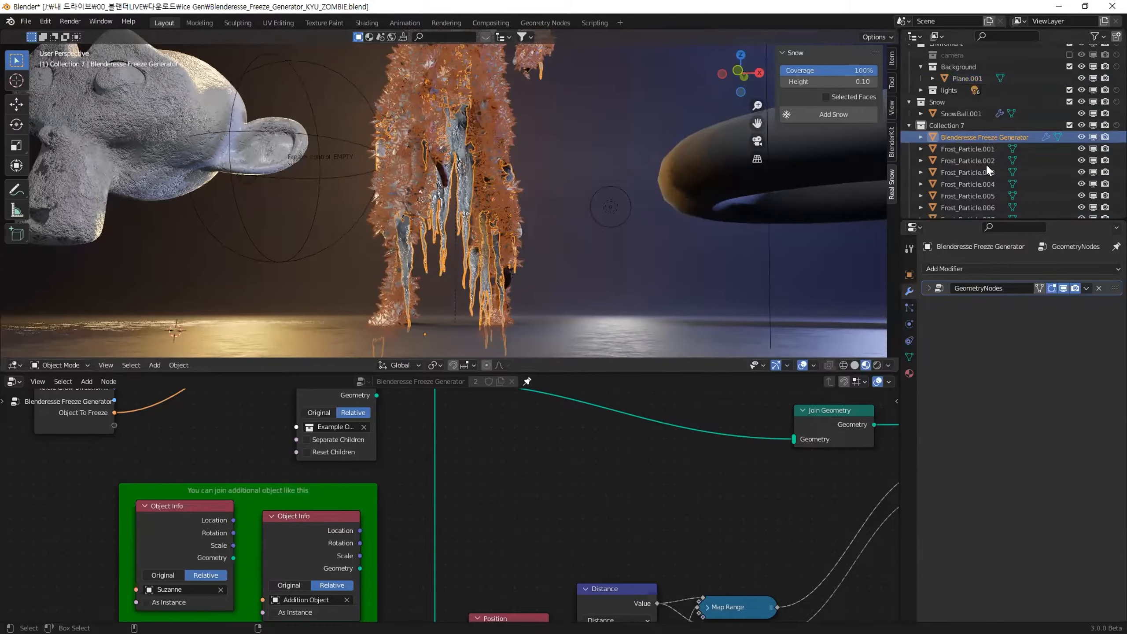
pyautogui.click(1086, 288)
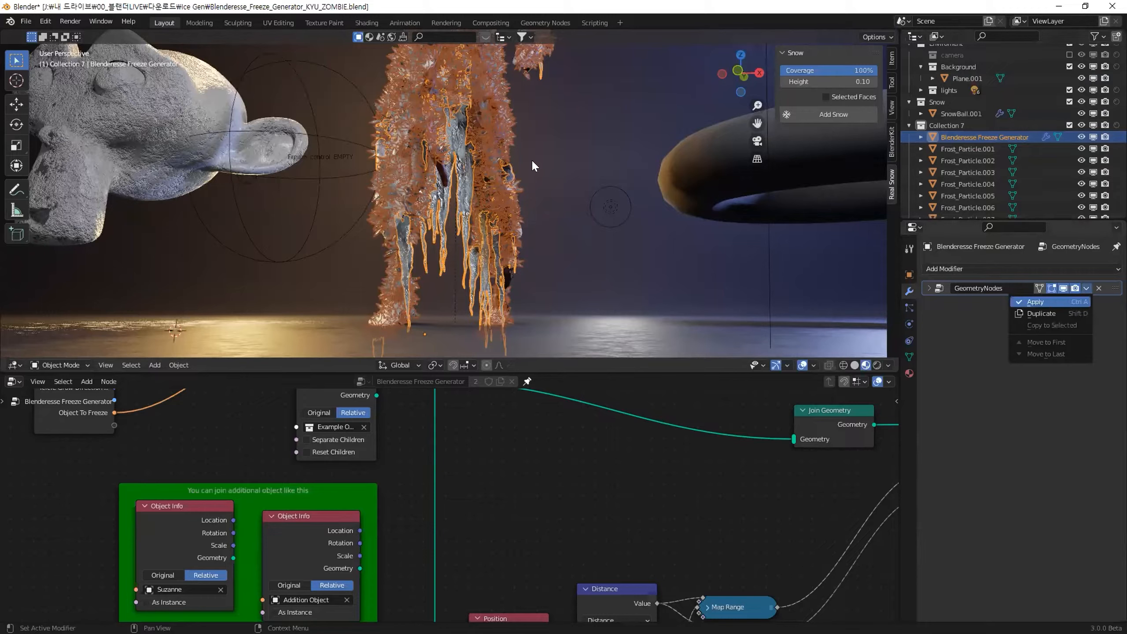
pyautogui.hotkey('ctrl', 'a')
pyautogui.click(564, 142)
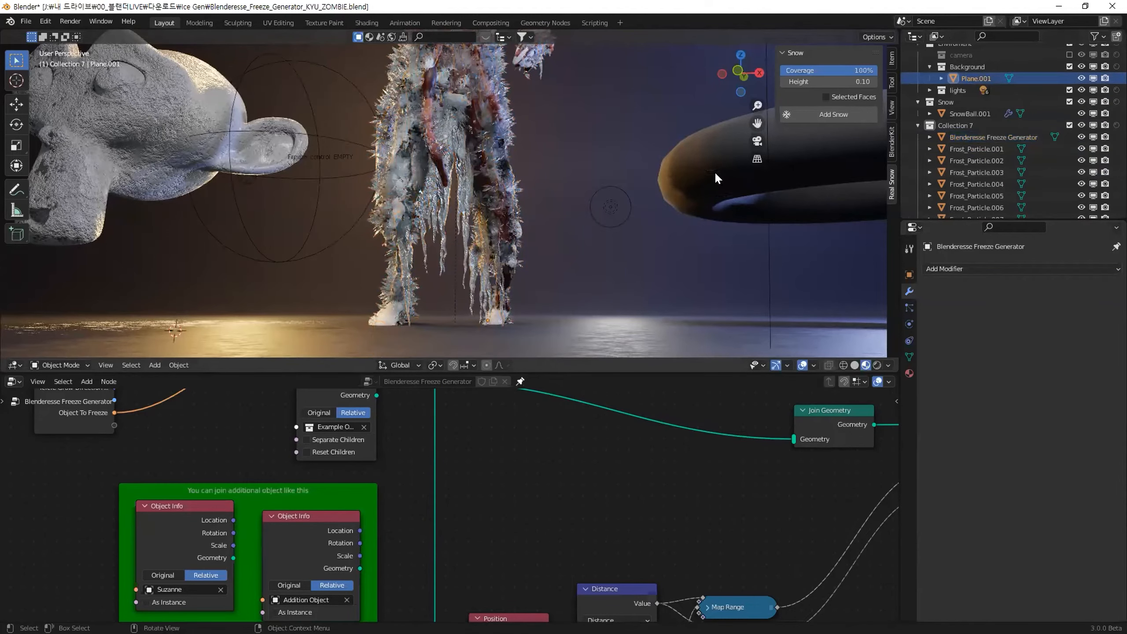
pyautogui.scroll(-4, 500, 169)
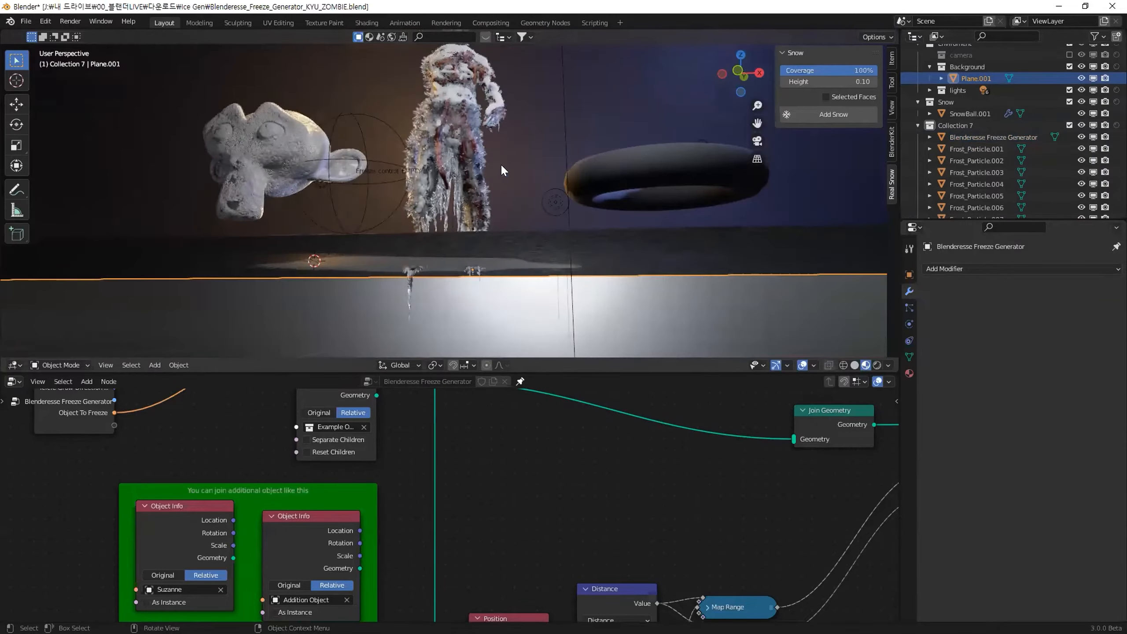
# Enable the selectable restriction toggle in the outliner filter settings
pyautogui.click(1094, 37)
pyautogui.click(1015, 73)
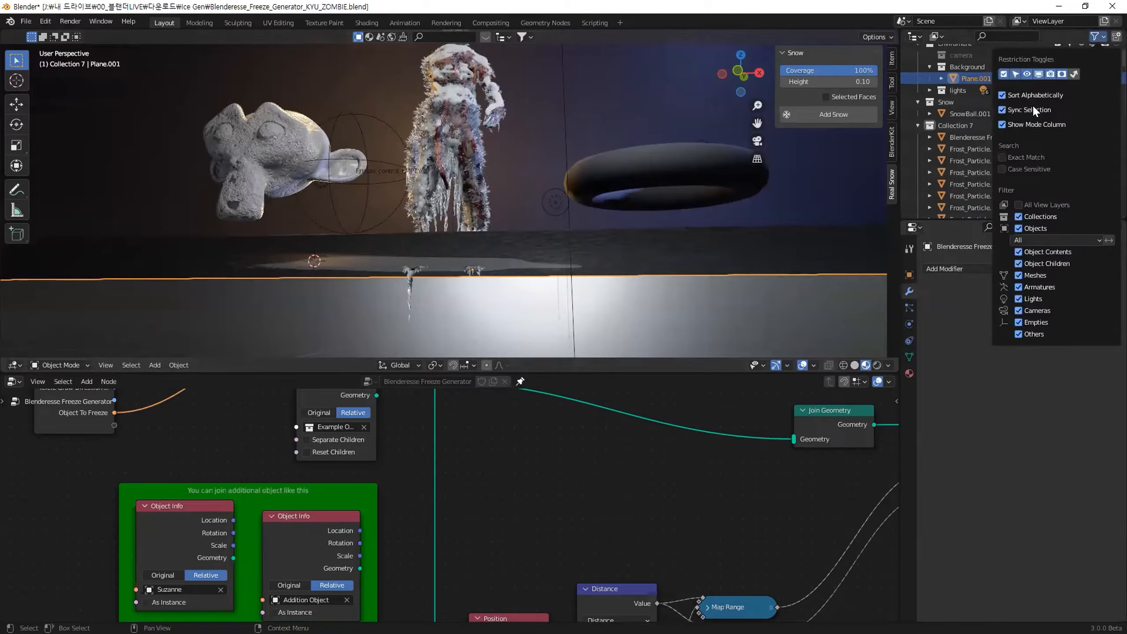
pyautogui.click(999, 126)
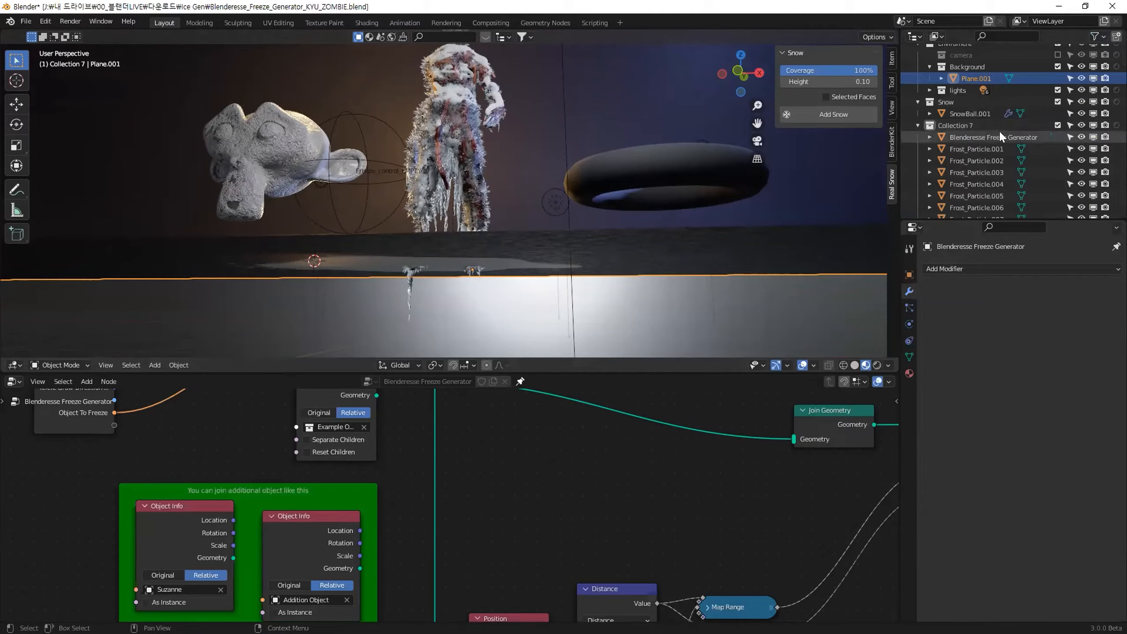
# Try selecting all objects of Collection 7 except the Blenderesse Freeze Generator, starting from the collection's Select Objects command
pyautogui.rightClick(992, 124)
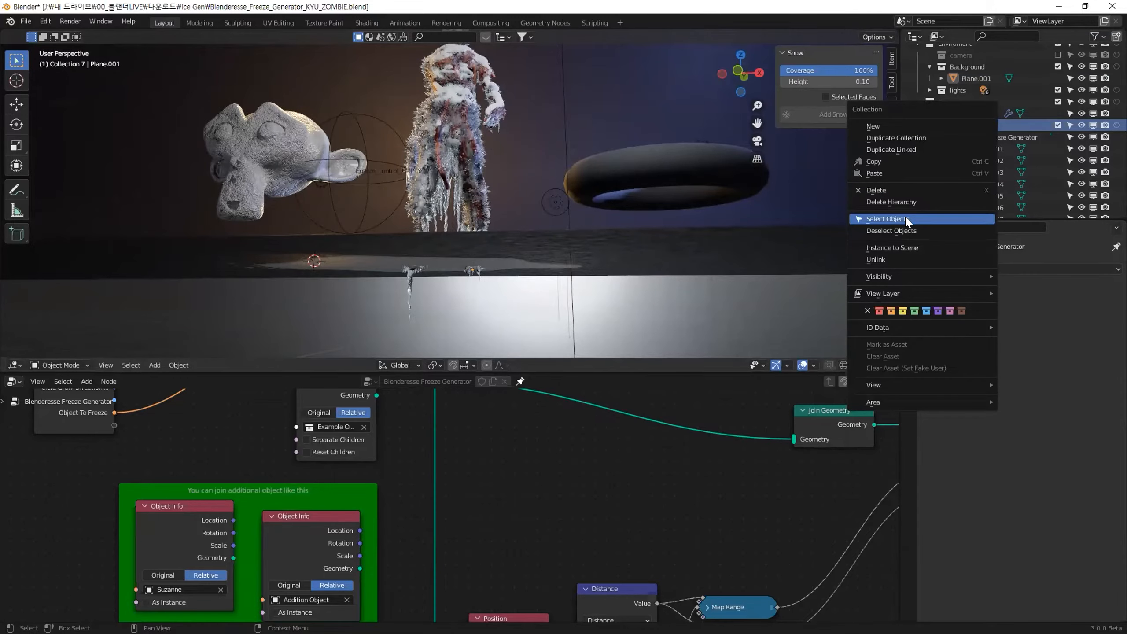
pyautogui.click(888, 218)
pyautogui.press('KP_Decimal')
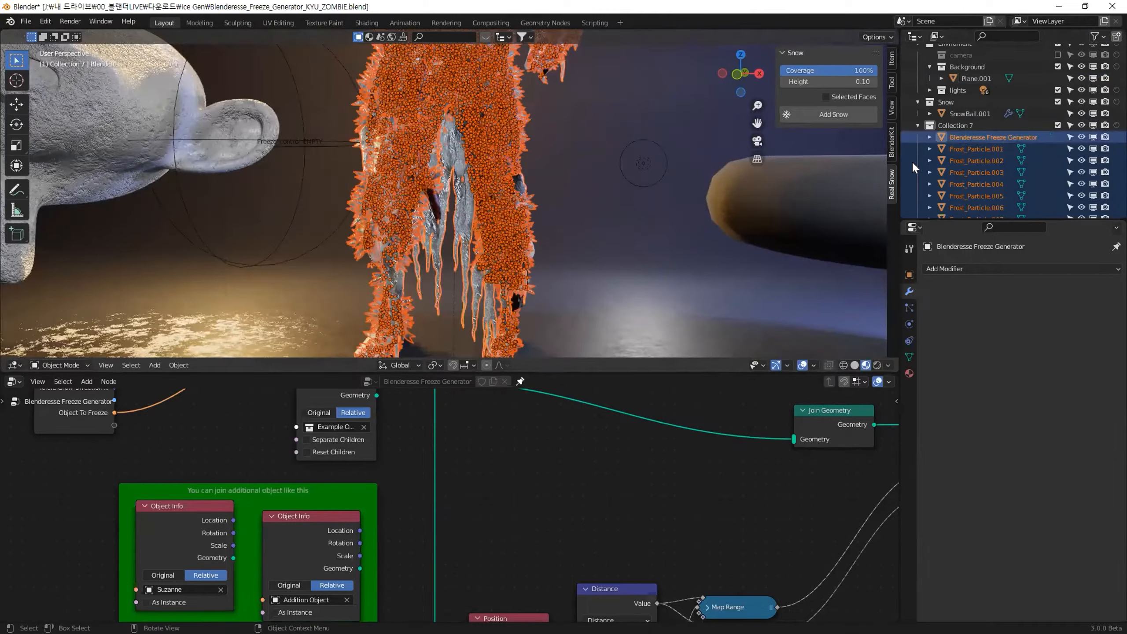
pyautogui.keyDown('ctrl'); pyautogui.click(978, 138); pyautogui.keyUp('ctrl')
pyautogui.keyDown('ctrl'); pyautogui.click(978, 139); pyautogui.keyUp('ctrl')
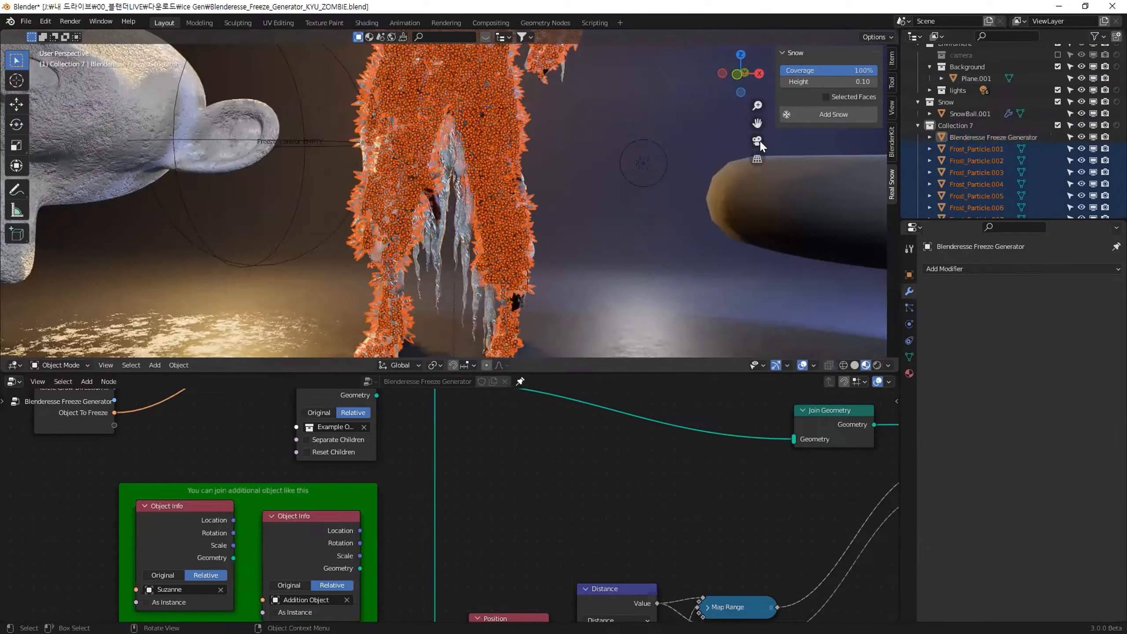
pyautogui.click(976, 149)
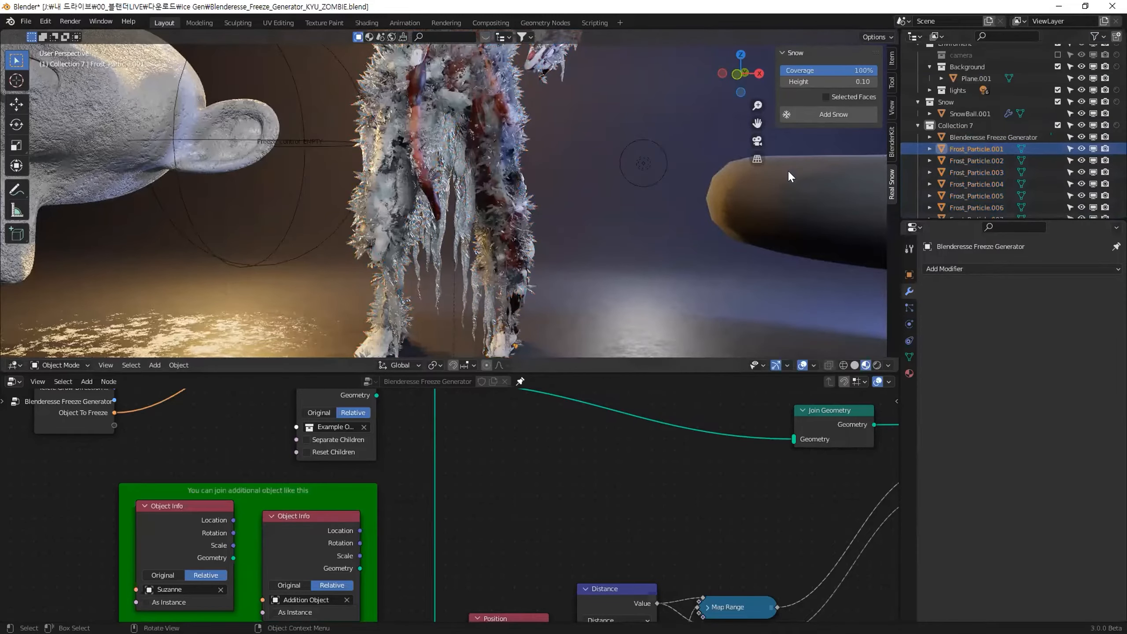
pyautogui.scroll(-4, 550, 174)
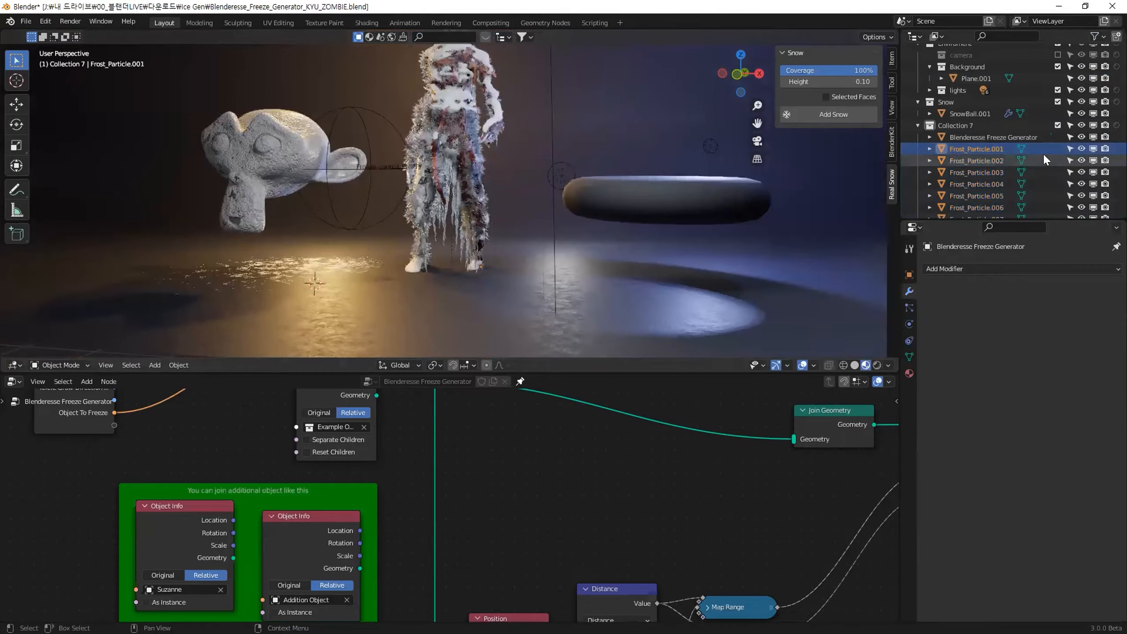
# Select all Frost_Particle objects in Collection 7 without the Blenderesse Freeze Generator, with Frost_Particle.001 as the active object
pyautogui.keyDown('ctrl'); pyautogui.click(1070, 127); pyautogui.keyUp('ctrl')
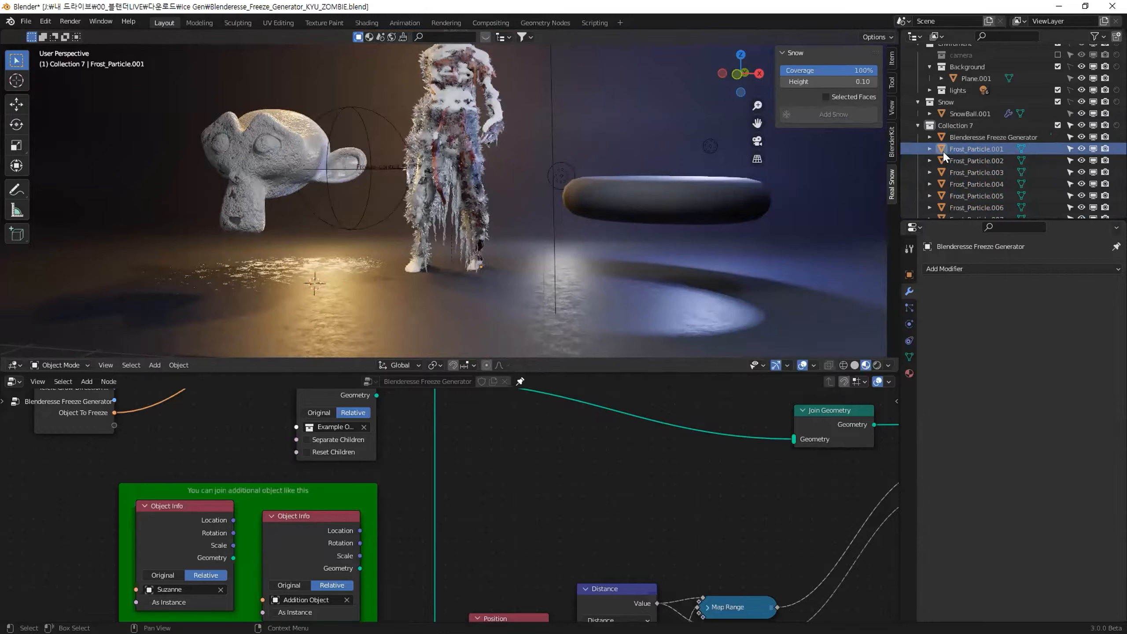
pyautogui.click(502, 140)
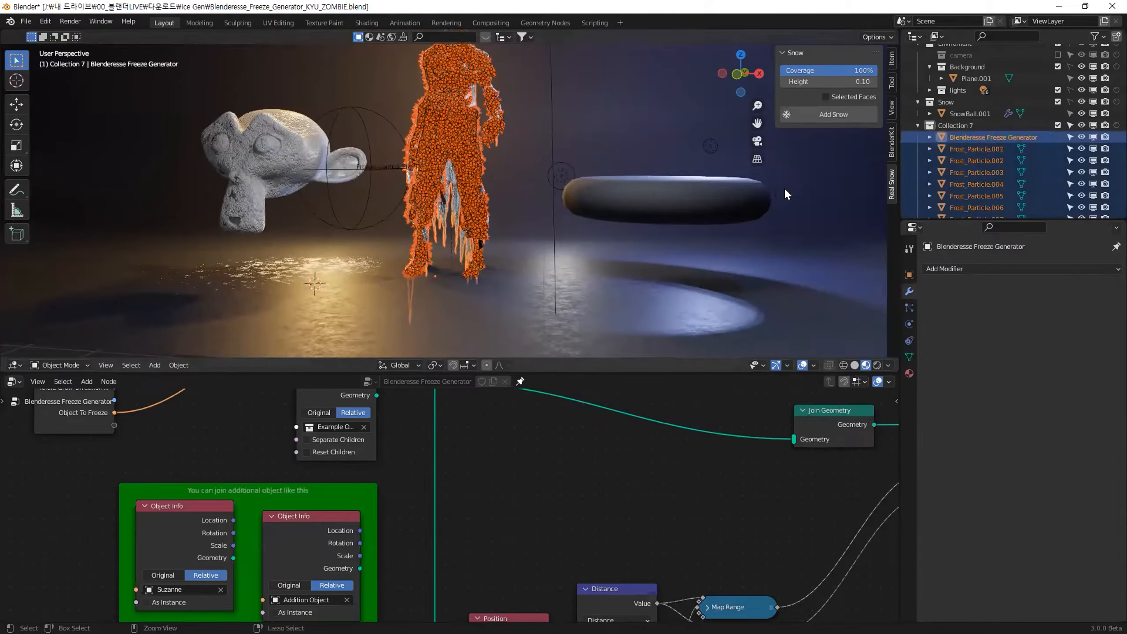
pyautogui.keyDown('ctrl'); pyautogui.click(949, 139); pyautogui.keyUp('ctrl')
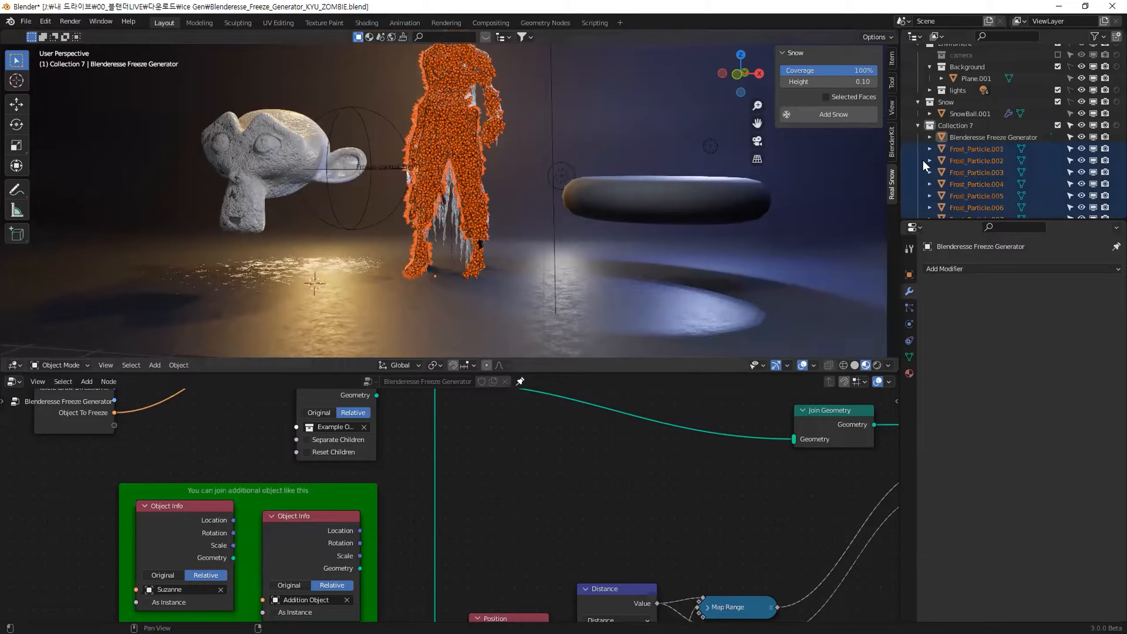
pyautogui.keyDown('ctrl'); pyautogui.click(976, 148); pyautogui.keyUp('ctrl')
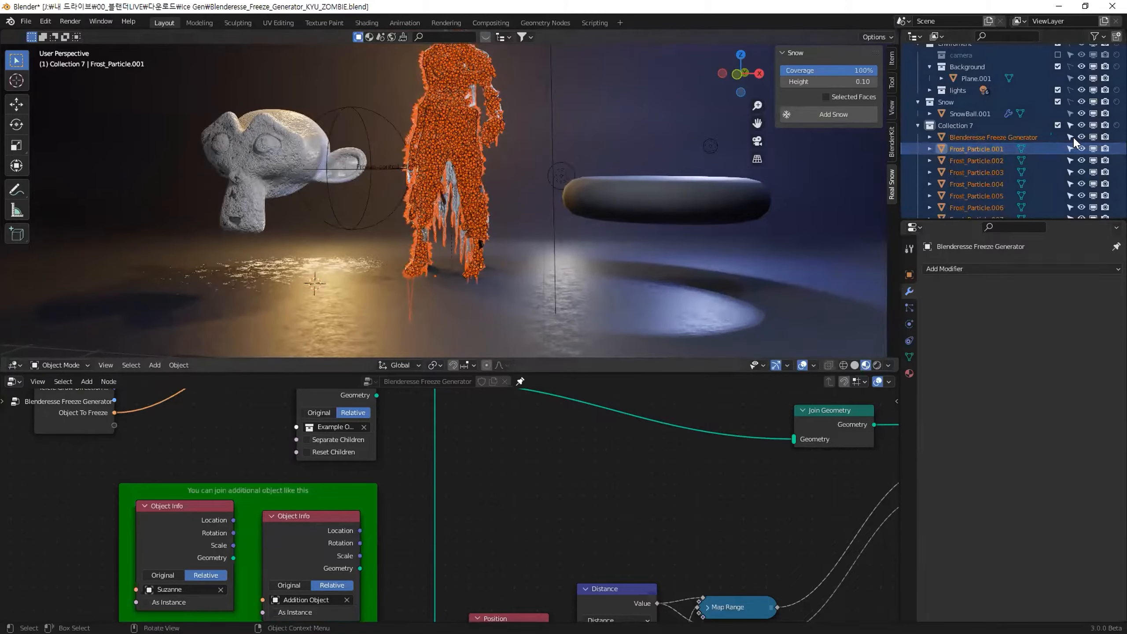
pyautogui.click(968, 145)
pyautogui.press('a')
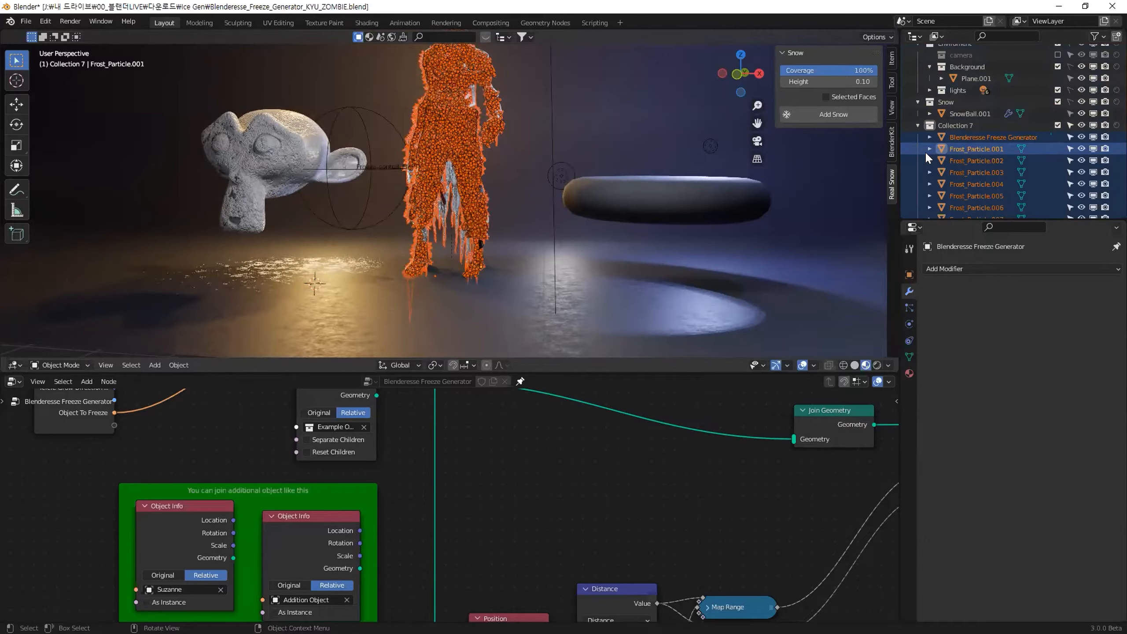
pyautogui.keyDown('ctrl'); pyautogui.click(976, 141); pyautogui.keyUp('ctrl')
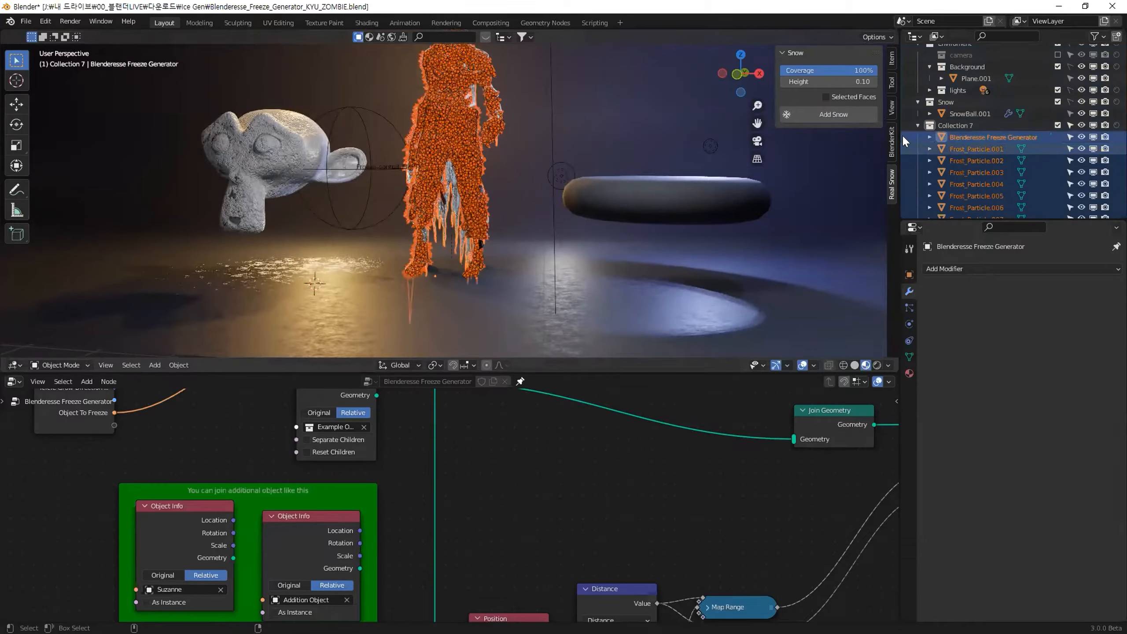
pyautogui.keyDown('ctrl'); pyautogui.click(956, 139); pyautogui.keyUp('ctrl')
pyautogui.keyDown('ctrl'); pyautogui.click(960, 150); pyautogui.keyUp('ctrl')
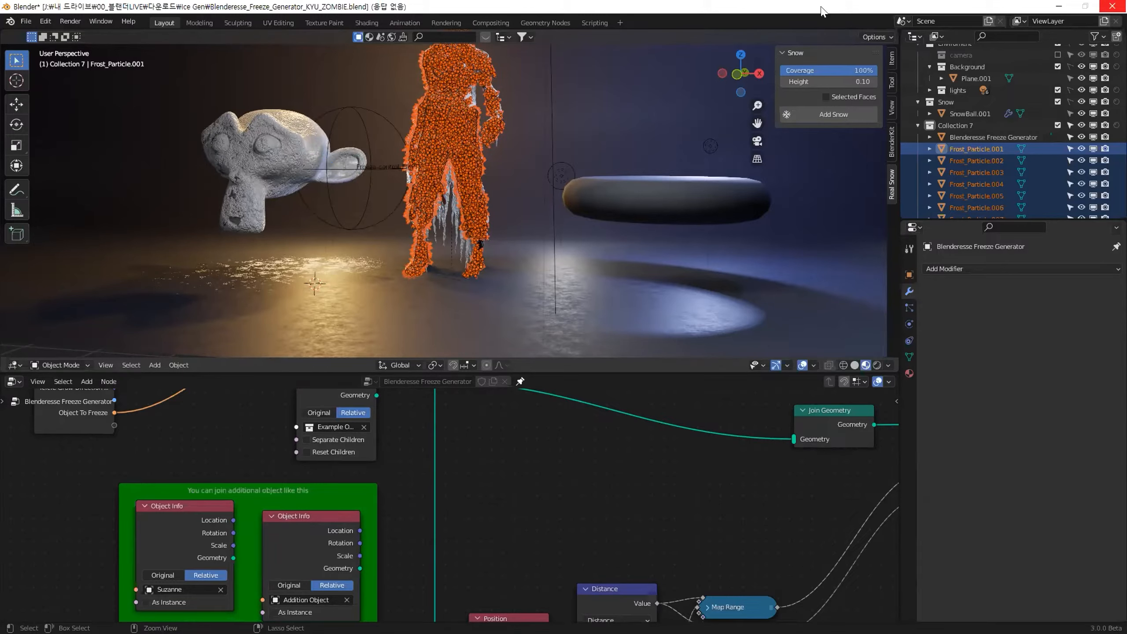
# Select the frost mesh, the Blenderesse Freeze Generator icicles and SnowBall.001 in turn to check them as separate objects
pyautogui.click(1063, 7)
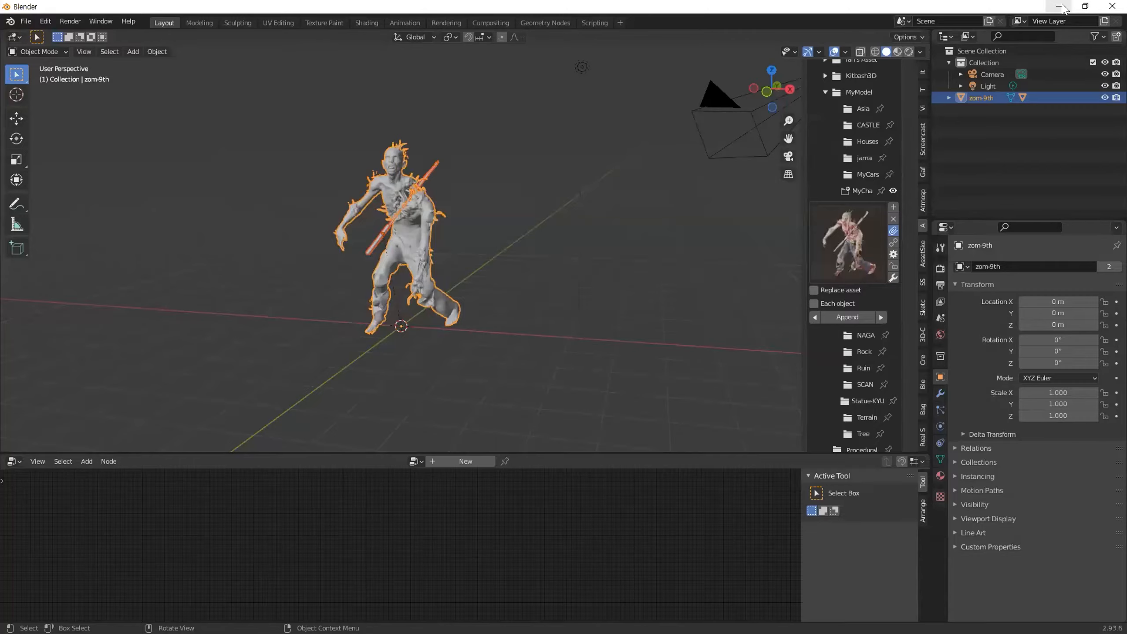
pyautogui.click(1063, 8)
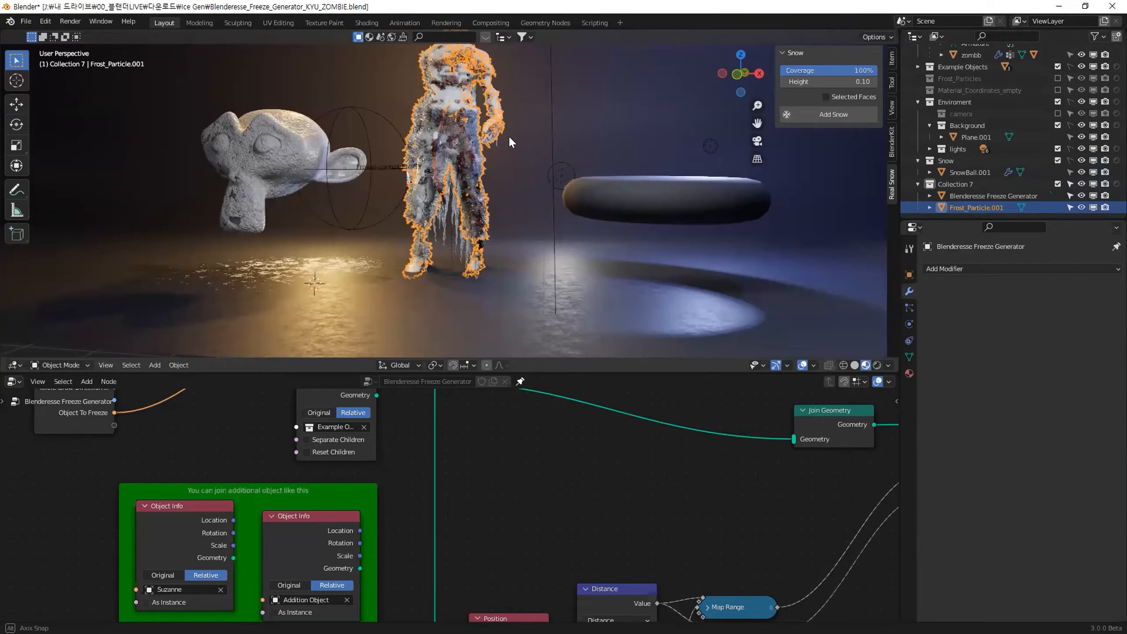
pyautogui.scroll(4, 499, 135)
pyautogui.click(538, 136)
pyautogui.click(480, 143)
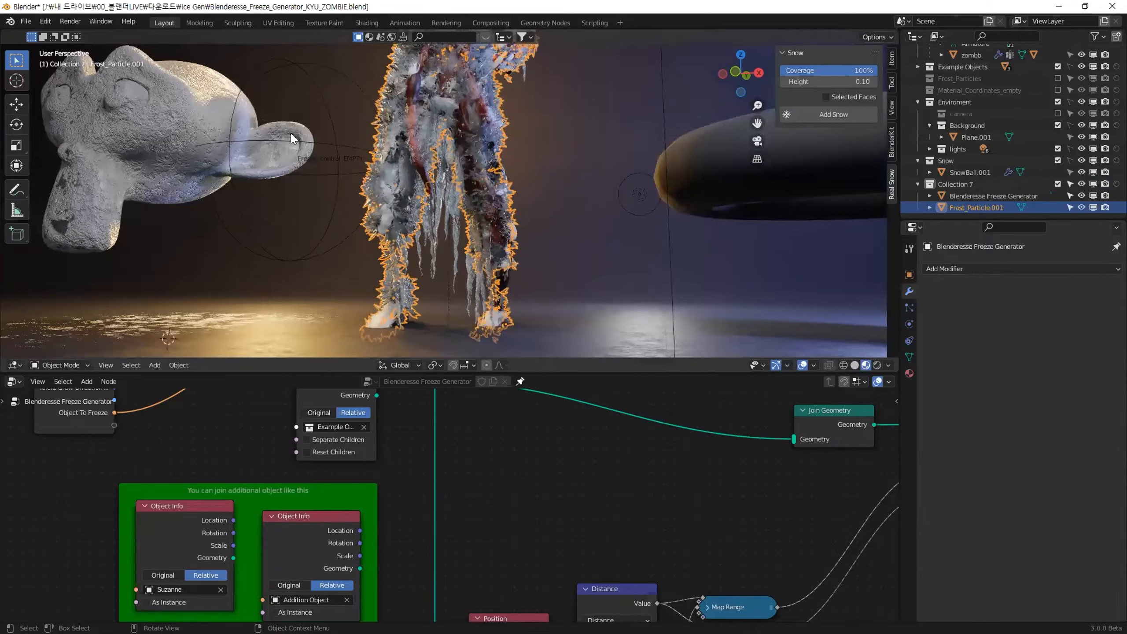
pyautogui.click(429, 180)
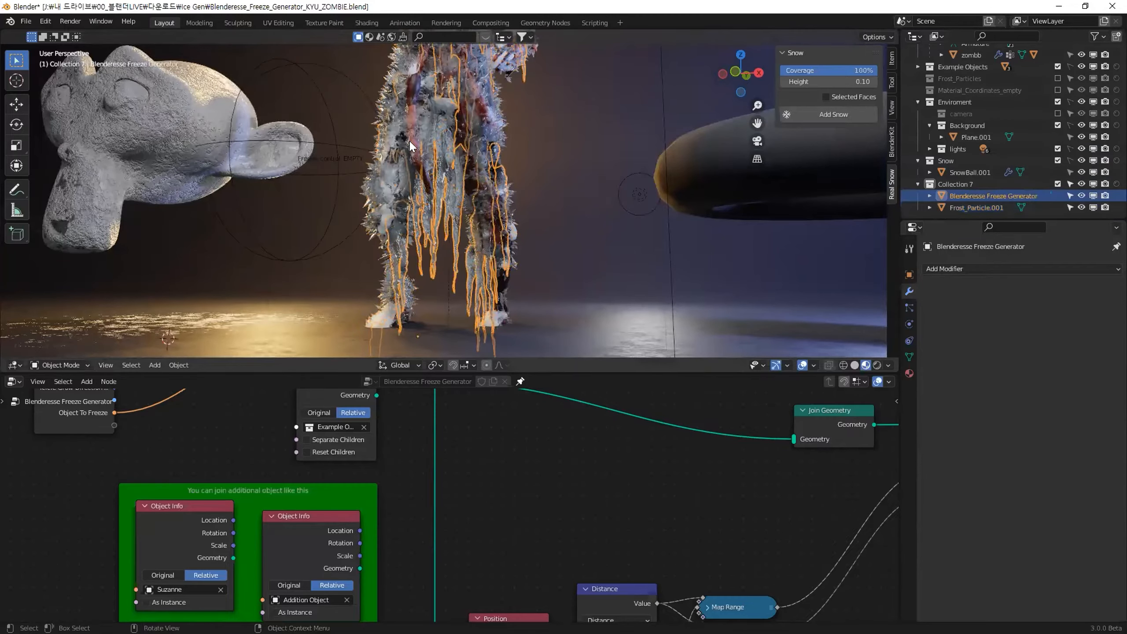
pyautogui.keyDown('shift'); pyautogui.click(501, 133); pyautogui.keyUp('shift')
pyautogui.click(967, 173)
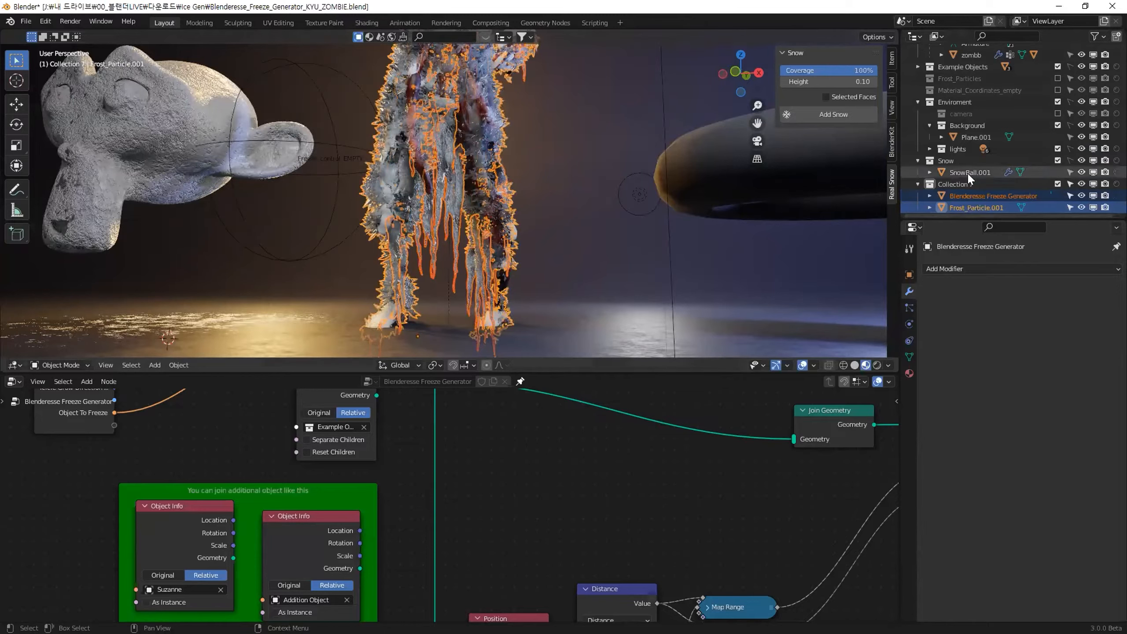
pyautogui.rightClick(574, 133)
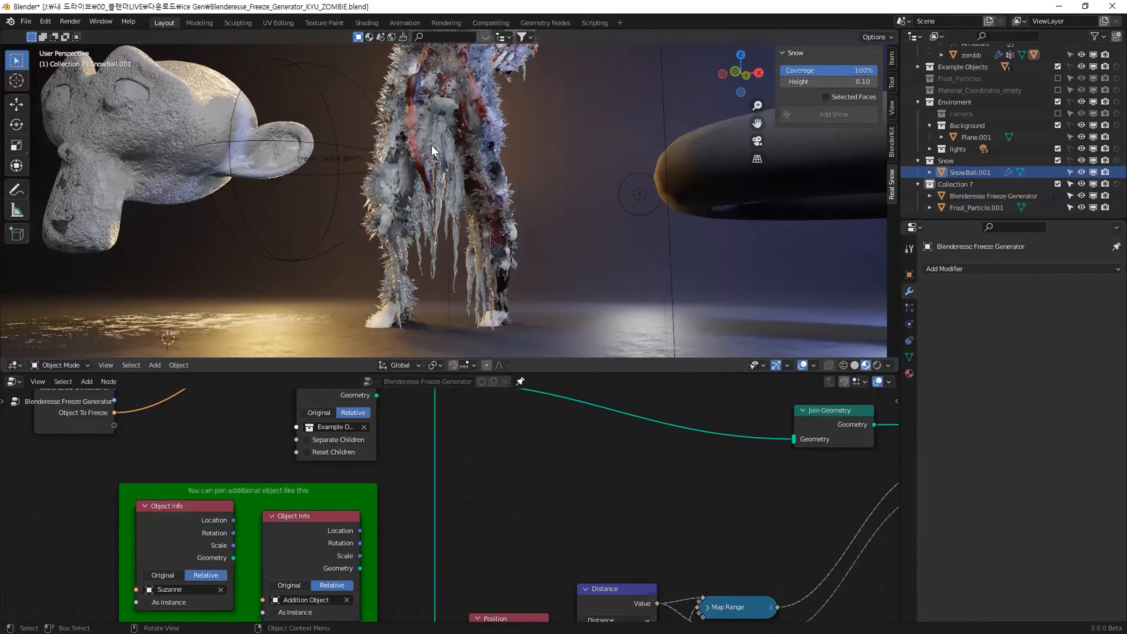
# Examine the frozen zombie up close and the framed sections of the Blenderesse Freeze Generator node tree
pyautogui.scroll(-4, 431, 144)
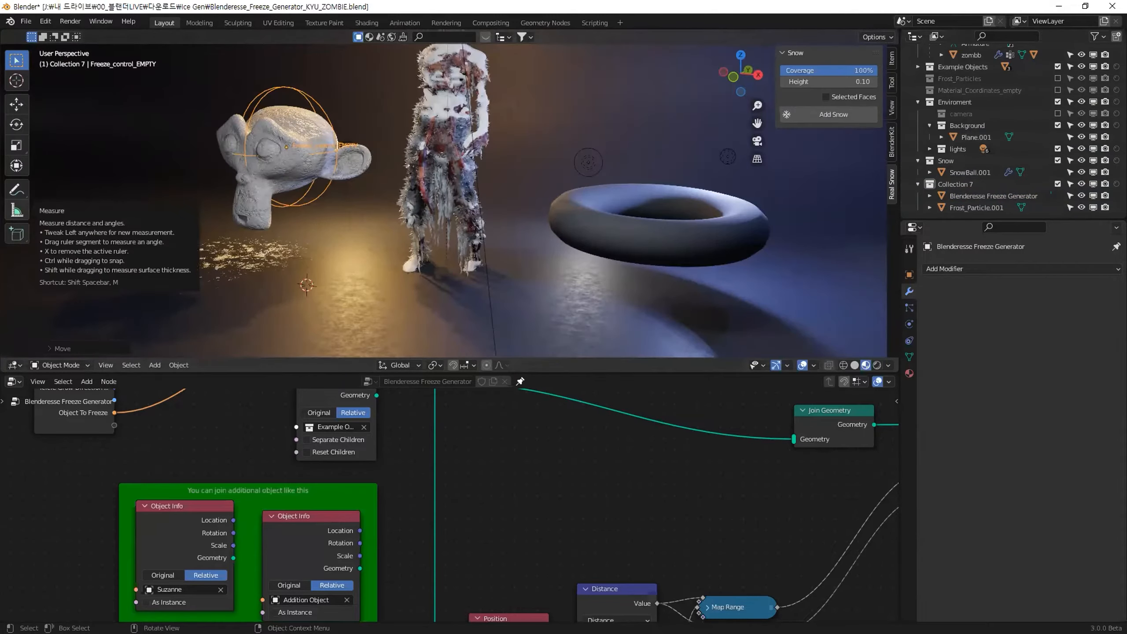
pyautogui.scroll(-5, 602, 469)
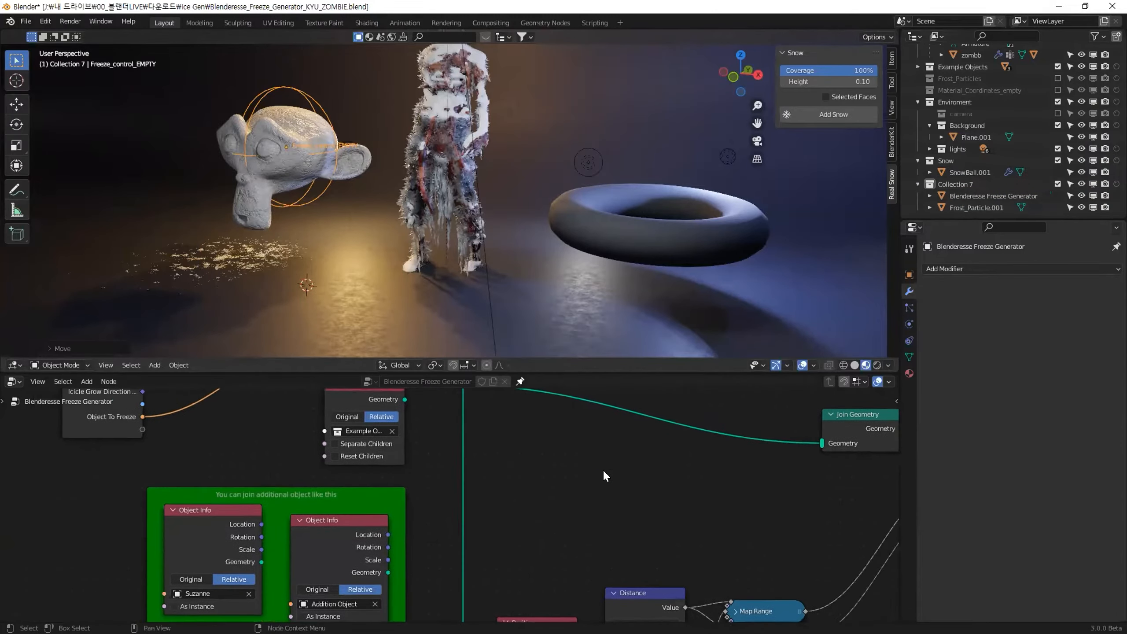
pyautogui.scroll(-4, 611, 493)
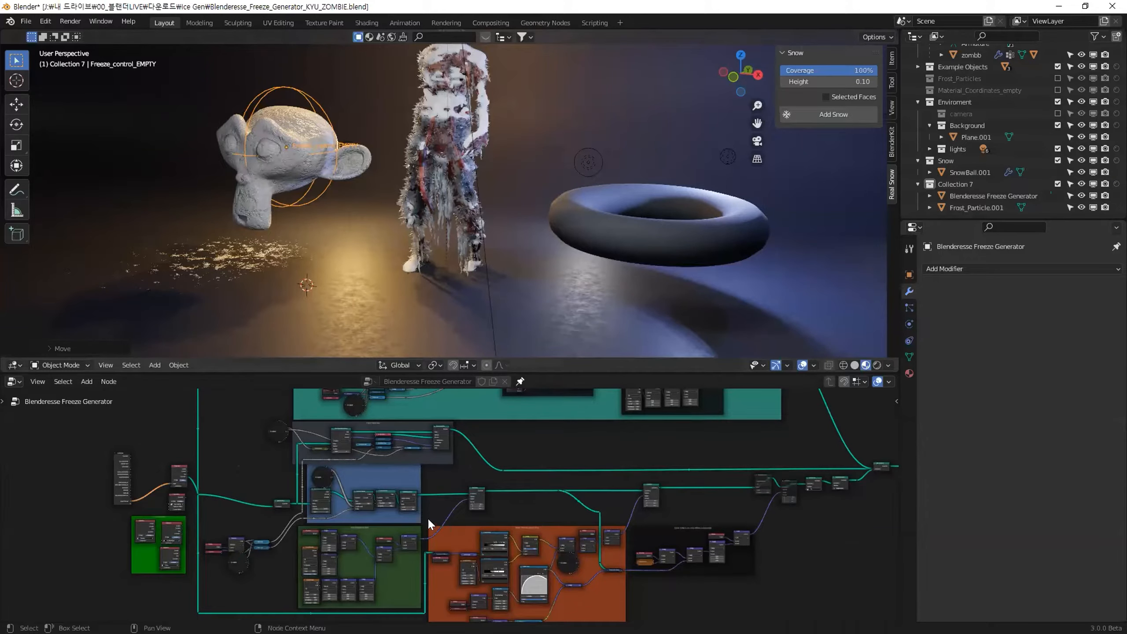
pyautogui.moveTo(435, 264); pyautogui.dragTo(474, 257, button='middle')
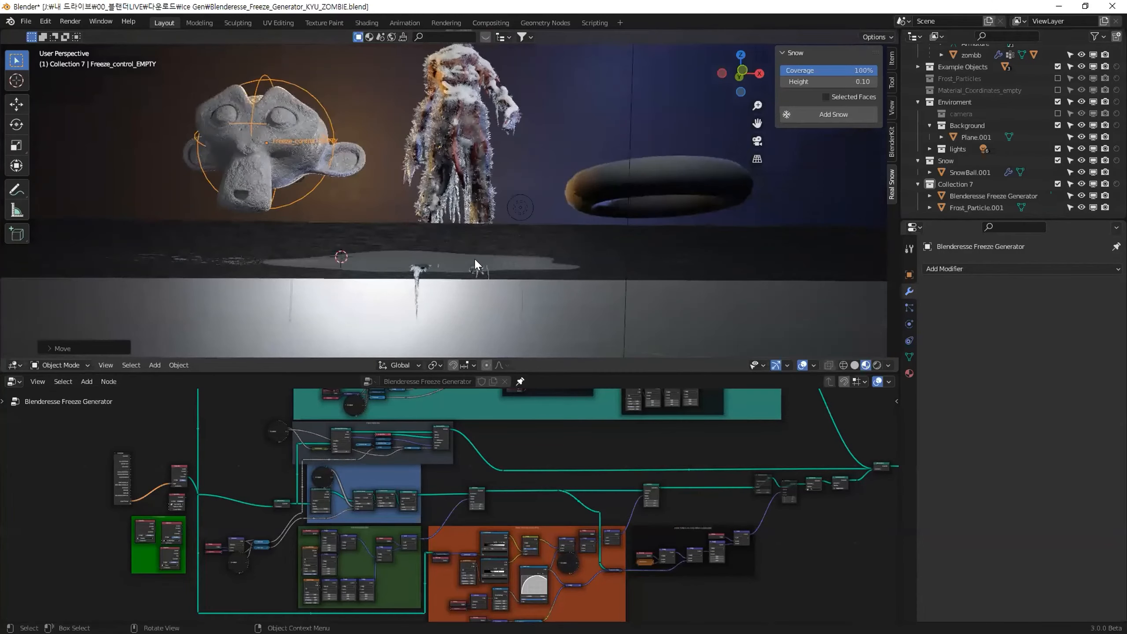
pyautogui.scroll(5, 473, 258)
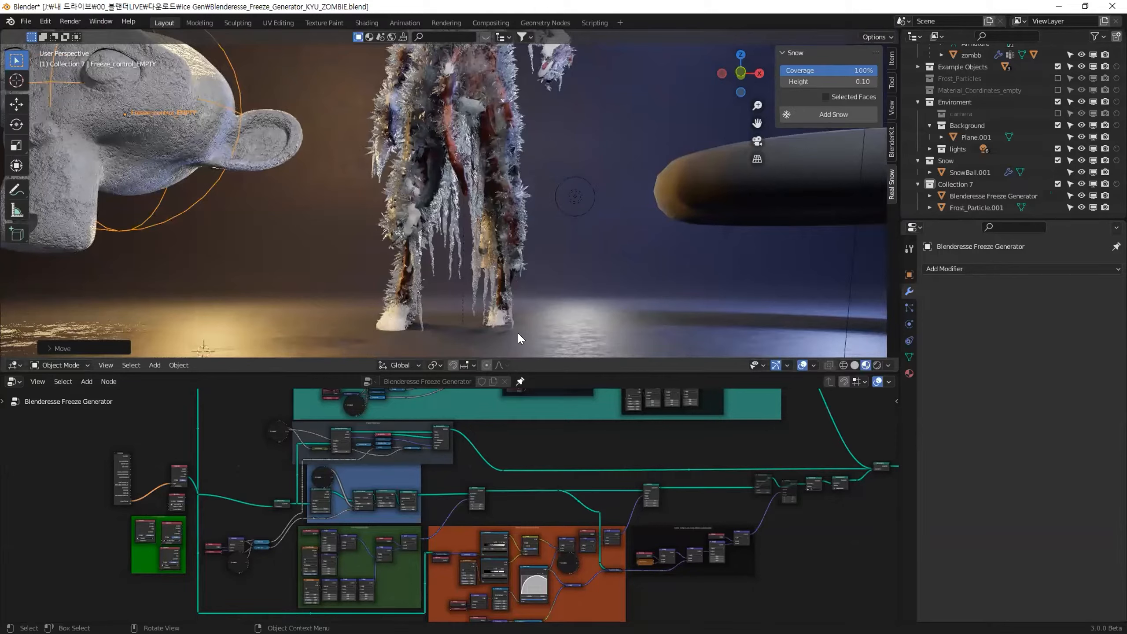
pyautogui.scroll(-3, 427, 462)
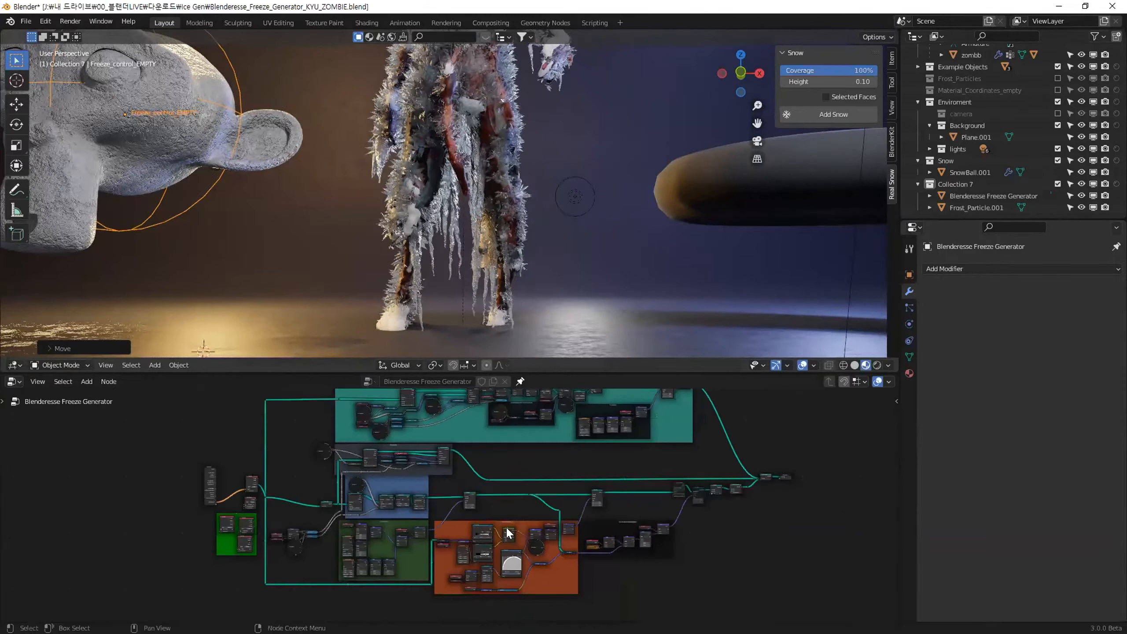
pyautogui.scroll(2, 409, 529)
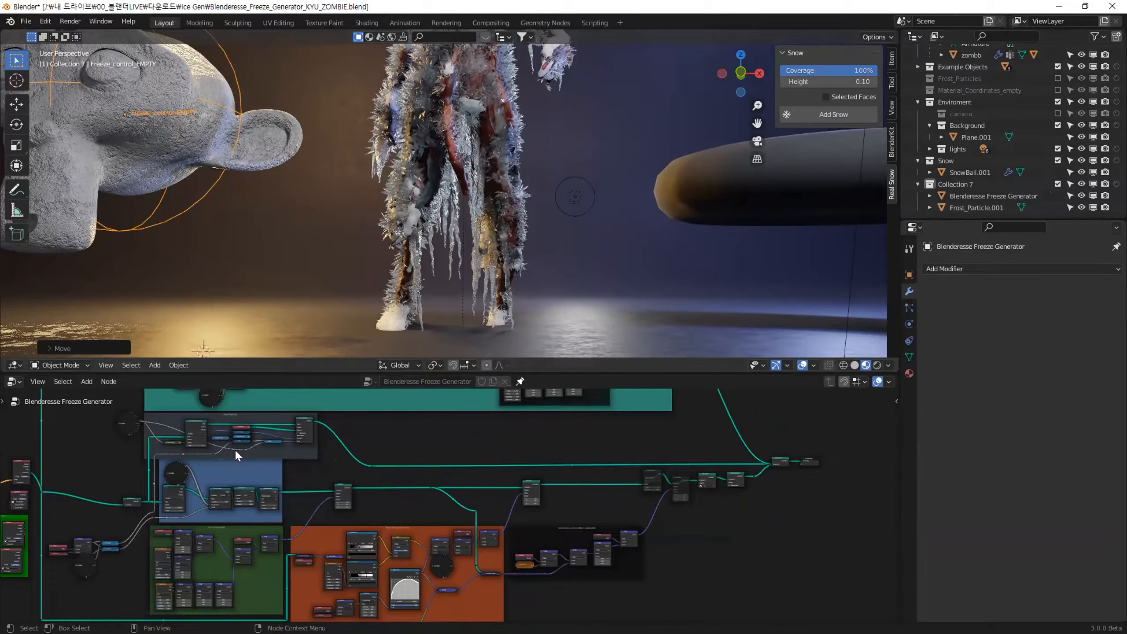
pyautogui.scroll(1, 443, 442)
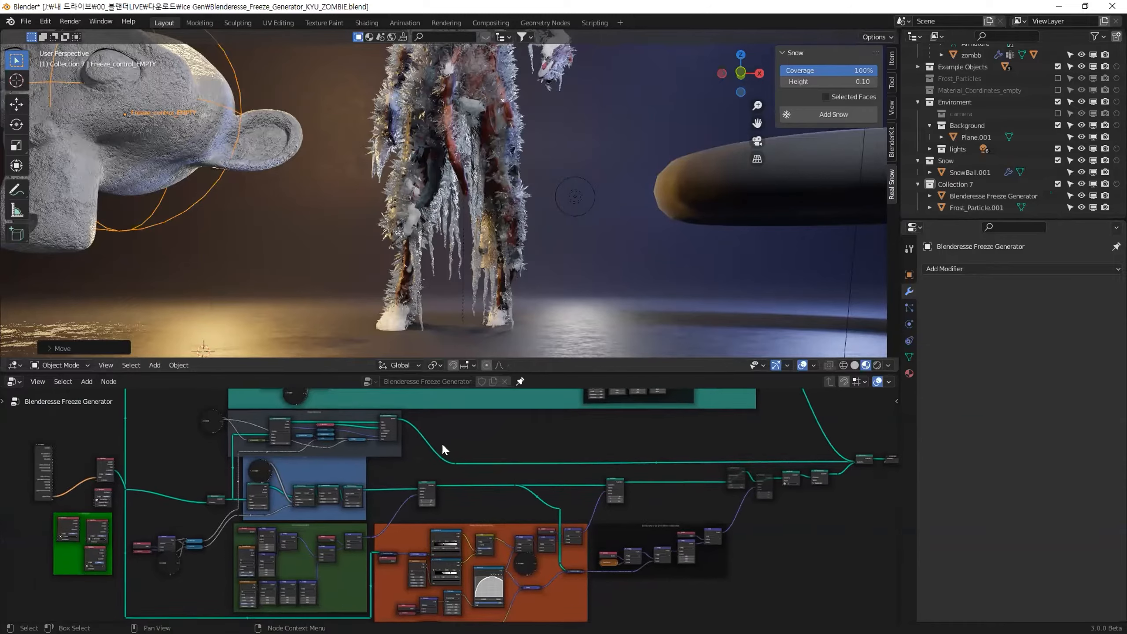
pyautogui.scroll(-2, 440, 443)
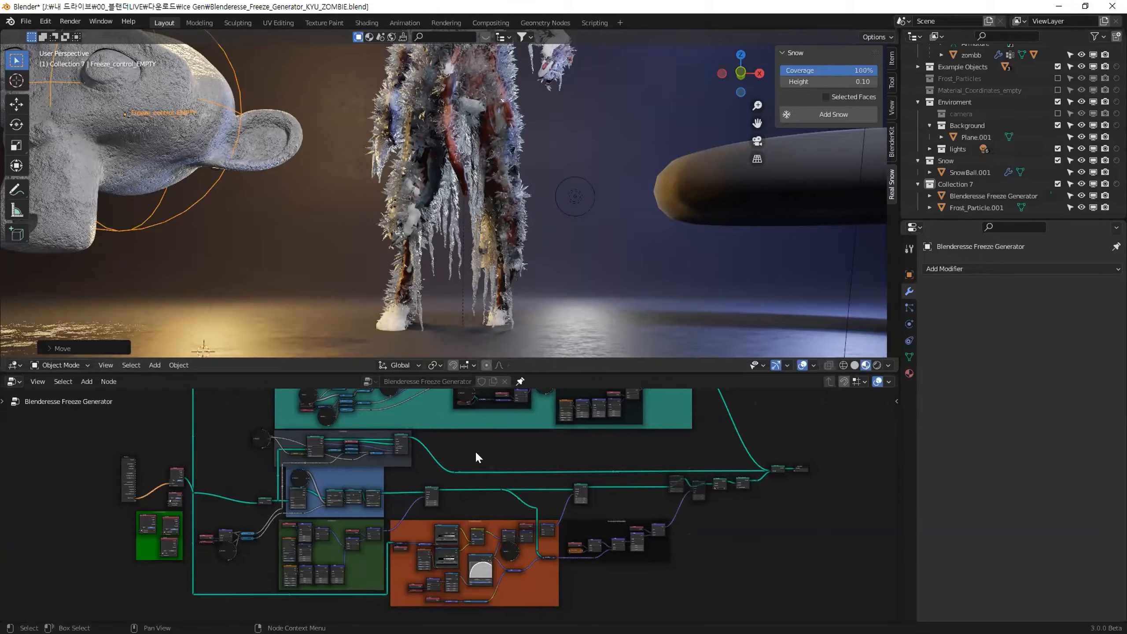
# Move Freeze_control_EMPTY from the Suzanne head down to the floor beside the zombie's feet
pyautogui.scroll(-5, 511, 182)
pyautogui.moveTo(557, 180); pyautogui.dragTo(507, 217, button='middle')
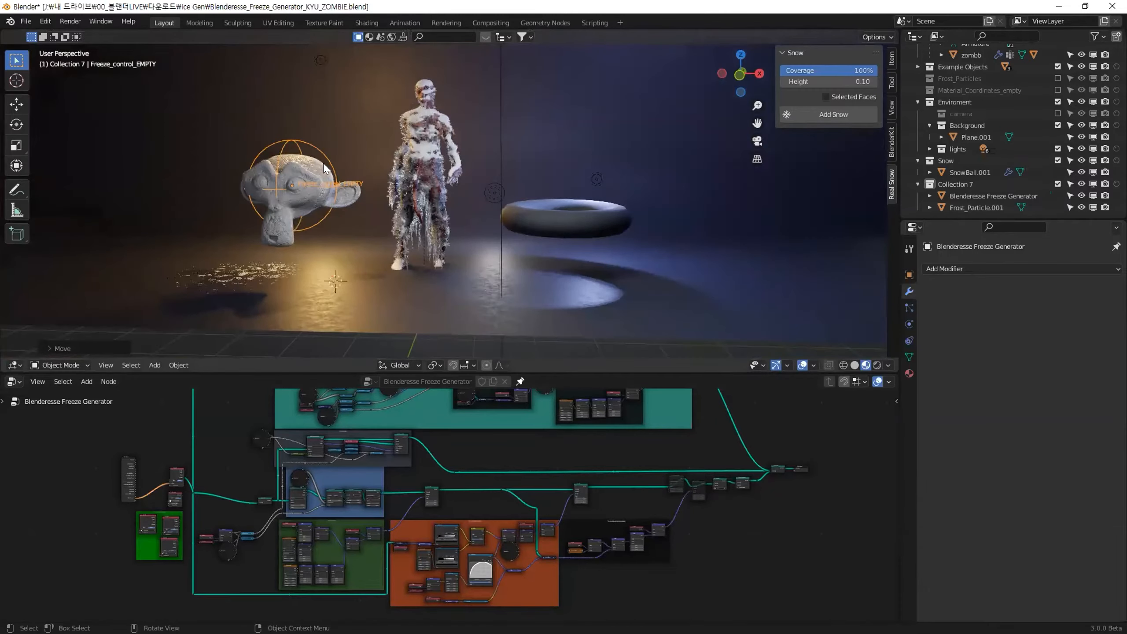
pyautogui.press('g')
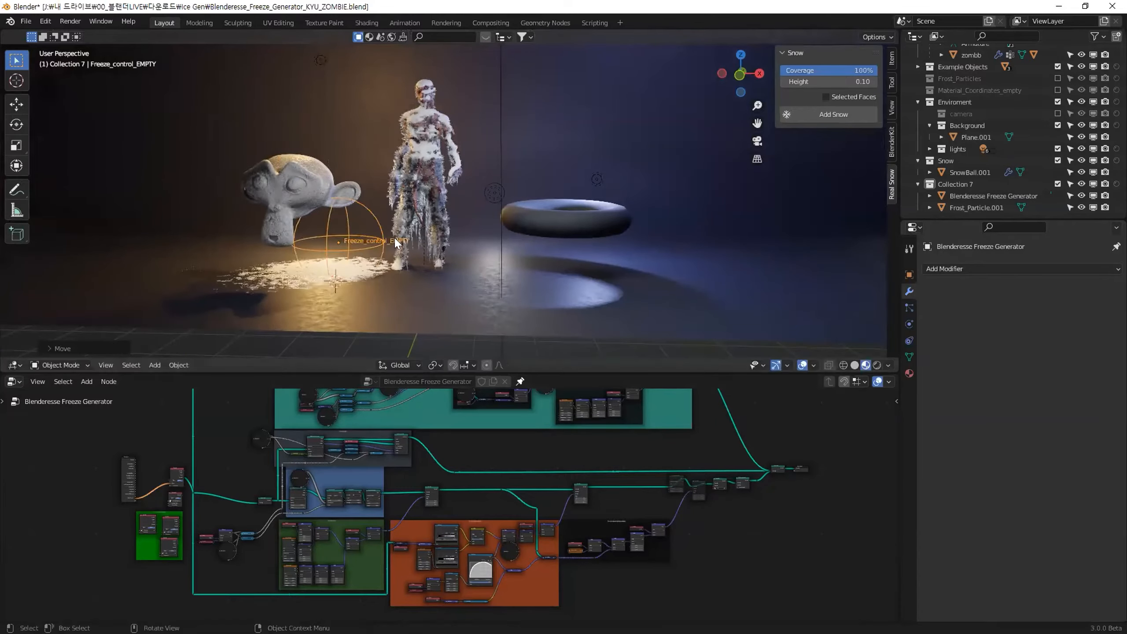
pyautogui.click(439, 231)
pyautogui.moveTo(512, 216); pyautogui.dragTo(528, 221, button='middle')
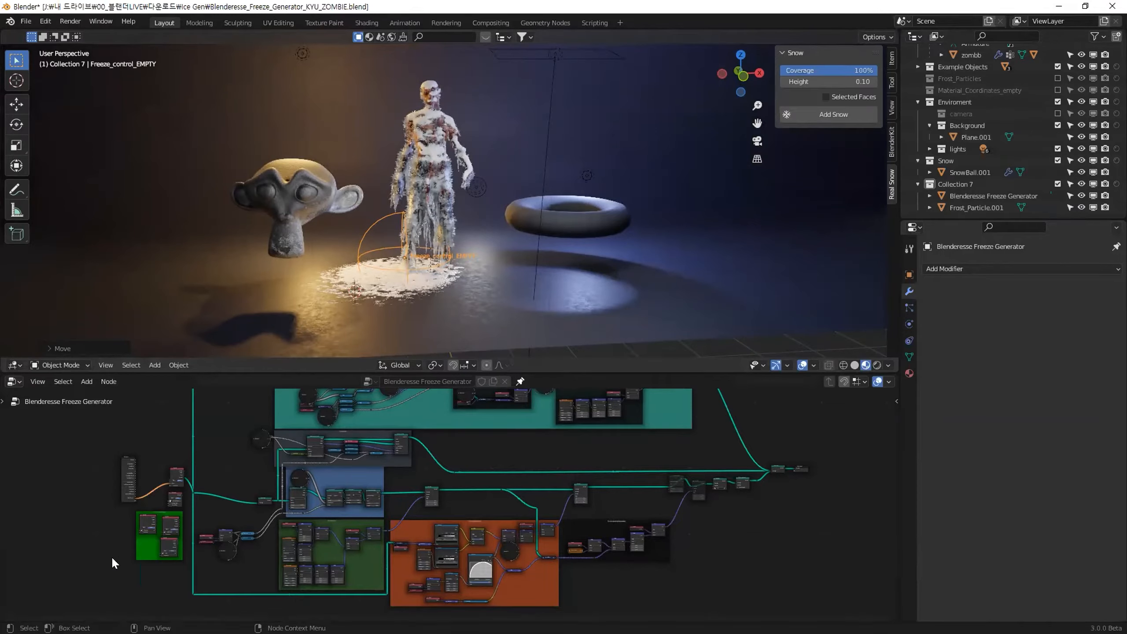
pyautogui.scroll(5, 460, 525)
pyautogui.moveTo(268, 505); pyautogui.dragTo(360, 445, button='middle')
pyautogui.moveTo(600, 465); pyautogui.dragTo(477, 507, button='middle')
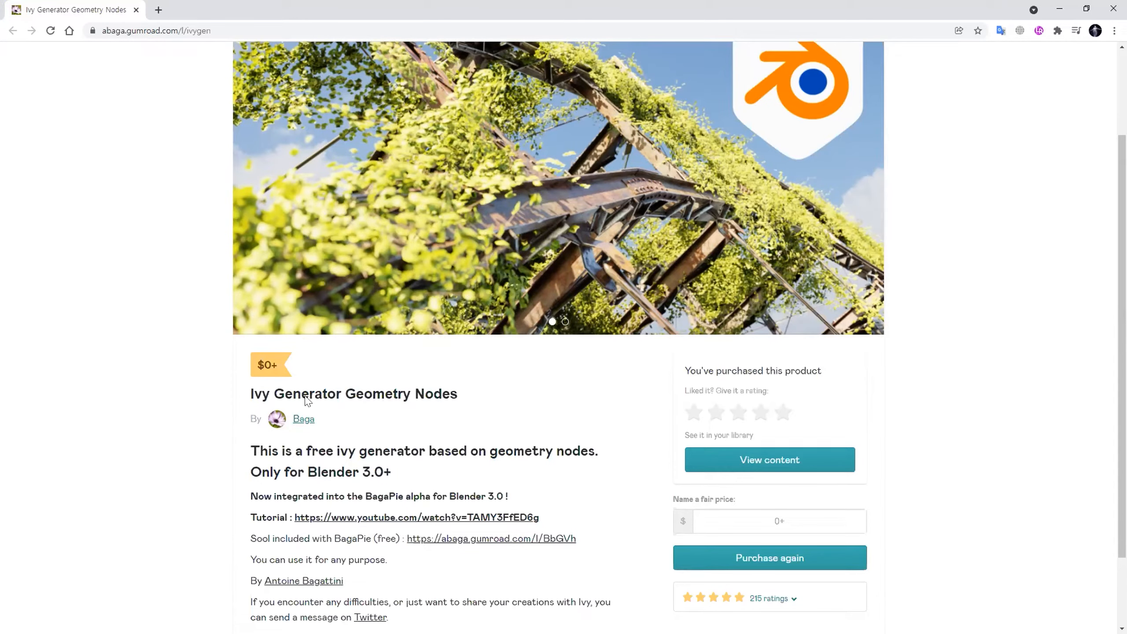
# Read the Ivy Generator Geometry Nodes product description, including its Blender 3.0+ requirement and BagaPie integration
pyautogui.scroll(-2, 444, 488)
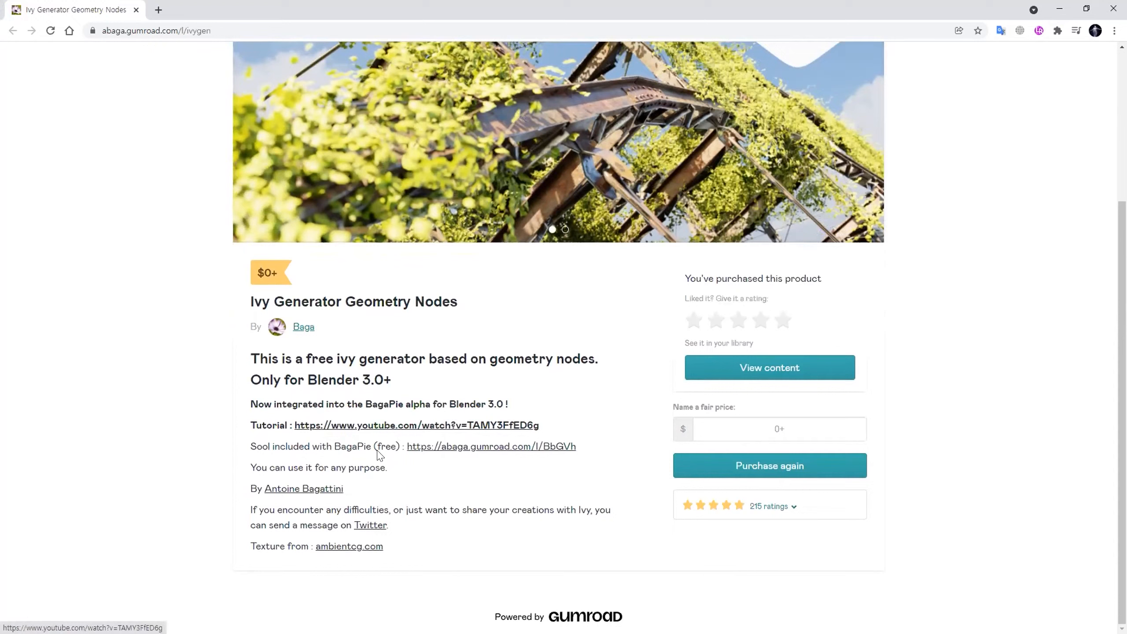
pyautogui.moveTo(399, 381); pyautogui.dragTo(268, 381)
pyautogui.moveTo(497, 359); pyautogui.dragTo(595, 359)
pyautogui.click(511, 390)
# Switch to Blender 2.93, look up the IvyGen add-on by searching "ivy", and open its Ivy Generator settings beside the house
pyautogui.hotkey('alt', 'Tab')
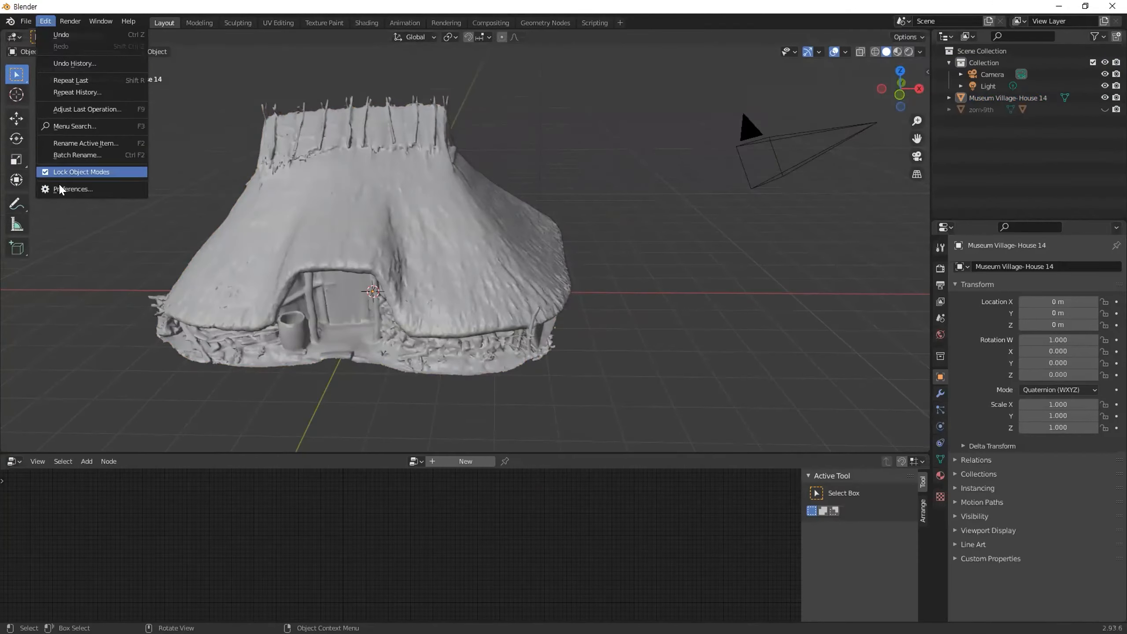
pyautogui.click(58, 187)
pyautogui.click(344, 50)
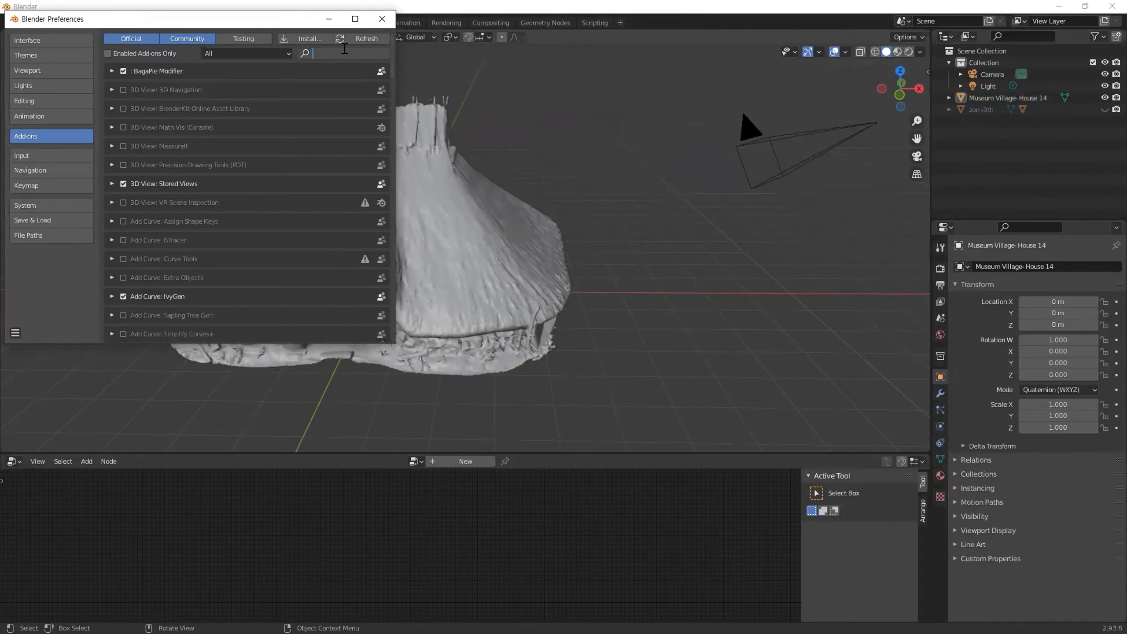
pyautogui.write('ivy')
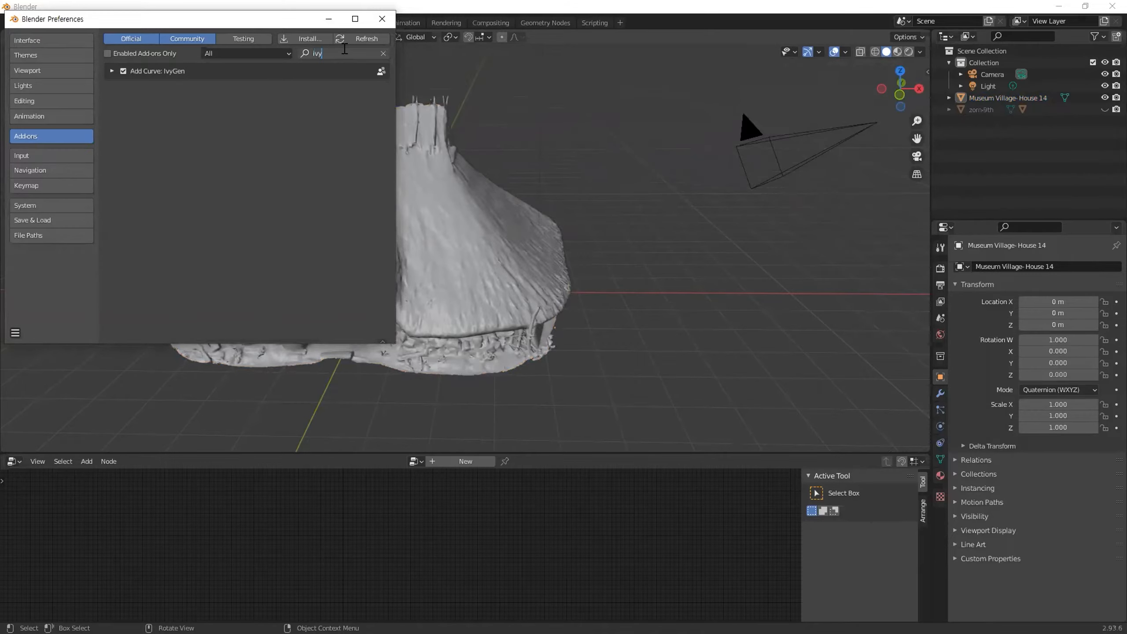
pyautogui.press('Return')
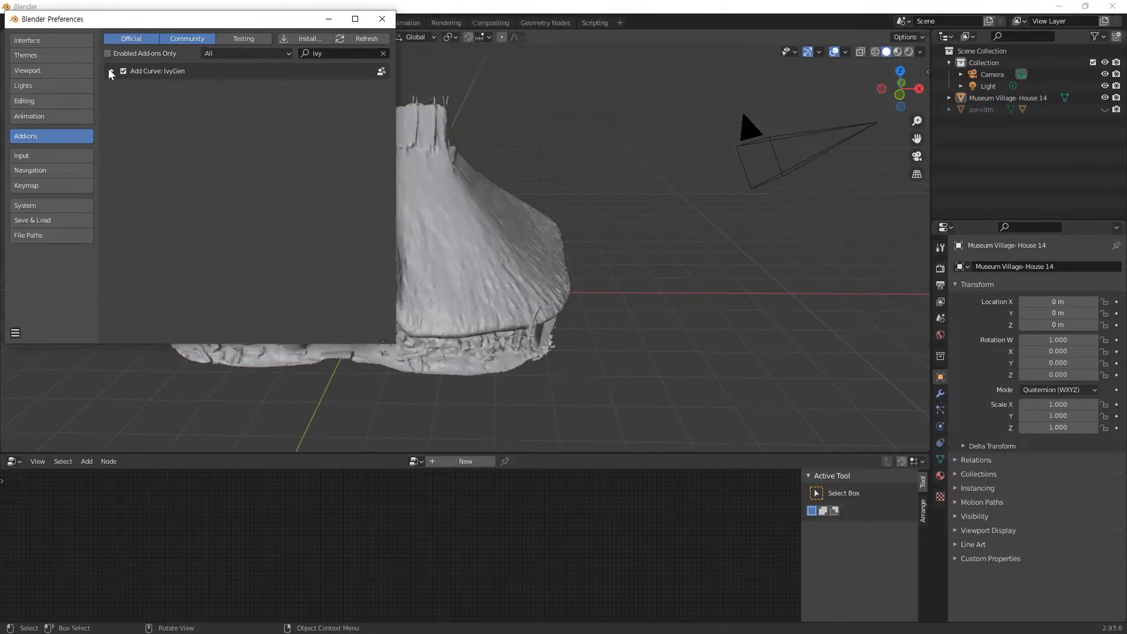
pyautogui.click(111, 71)
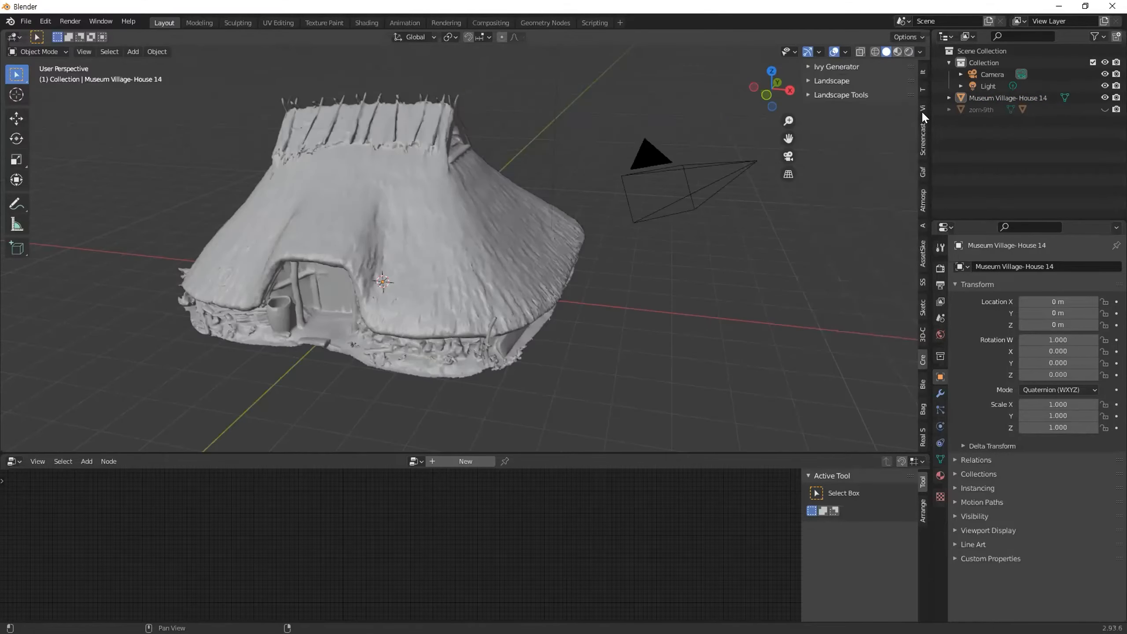
pyautogui.click(829, 67)
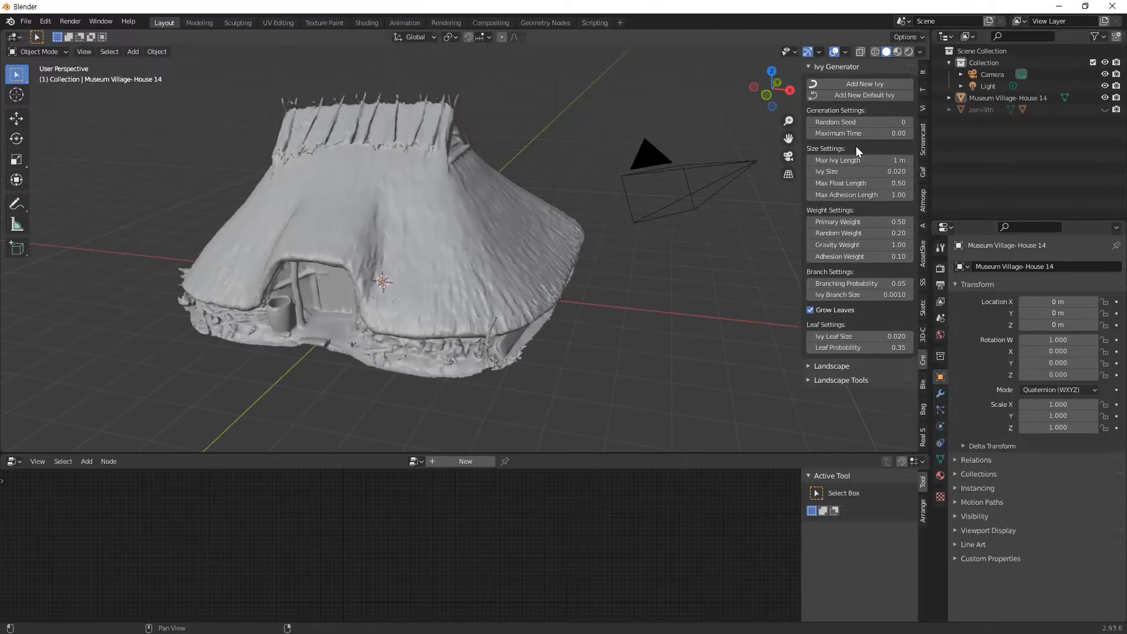
# Add a ground plane under the house, scaled to about 8.59 and lowered to about -0.097 m in Z
pyautogui.click(377, 277)
pyautogui.keyDown('shift'); pyautogui.moveTo(548, 333); pyautogui.dragTo(461, 306, button='middle'); pyautogui.keyUp('shift')
pyautogui.hotkey('shift', 'a')
pyautogui.moveTo(340, 318)
pyautogui.click(442, 314)
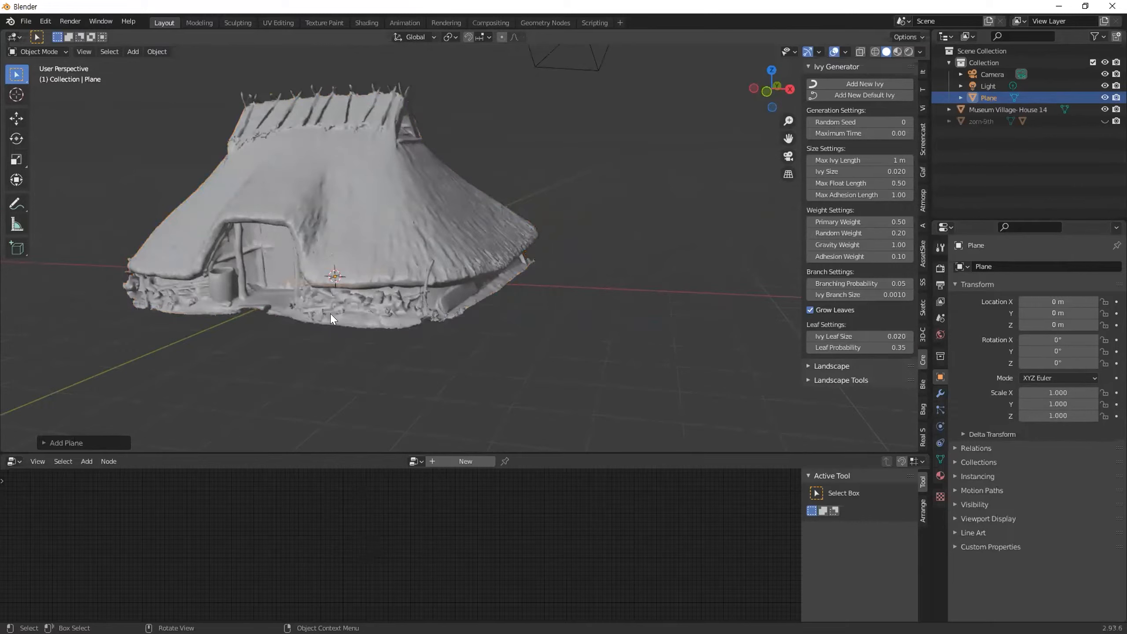
pyautogui.press('s')
pyautogui.click(545, 312)
pyautogui.press('g')
pyautogui.press('z')
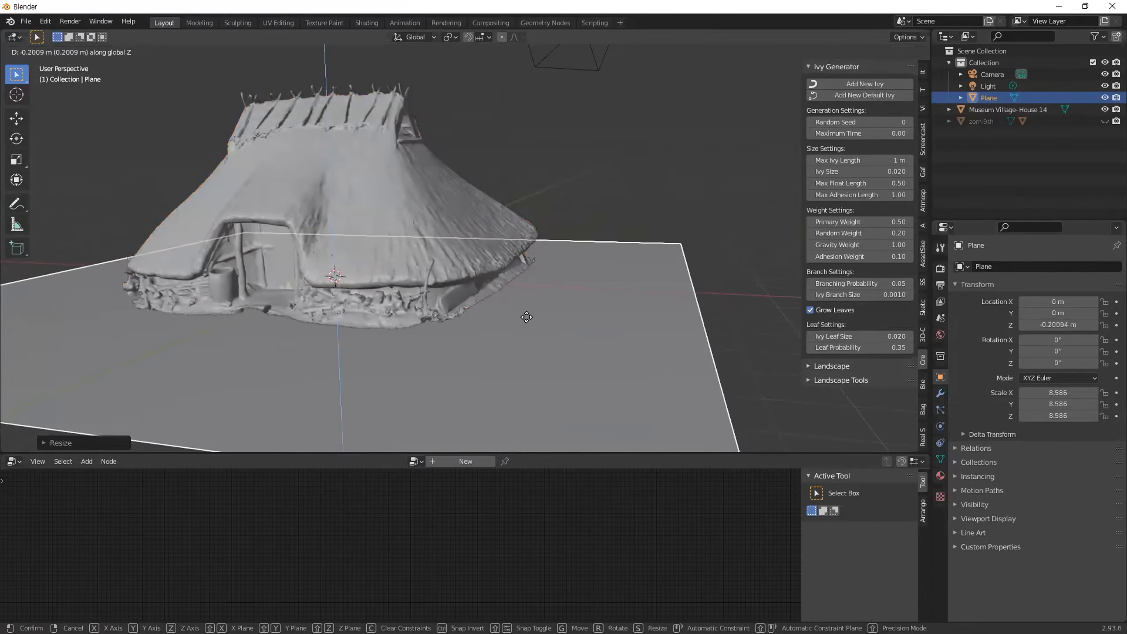
pyautogui.click(526, 315)
# Place the 3D cursor at the base of the house's side wall, near the ground plane
pyautogui.moveTo(526, 315); pyautogui.dragTo(395, 326, button='middle')
pyautogui.moveTo(481, 338); pyautogui.dragTo(494, 314, button='middle')
pyautogui.keyDown('shift'); pyautogui.rightClick(424, 311); pyautogui.keyUp('shift')
pyautogui.keyDown('shift'); pyautogui.rightClick(517, 295); pyautogui.keyUp('shift')
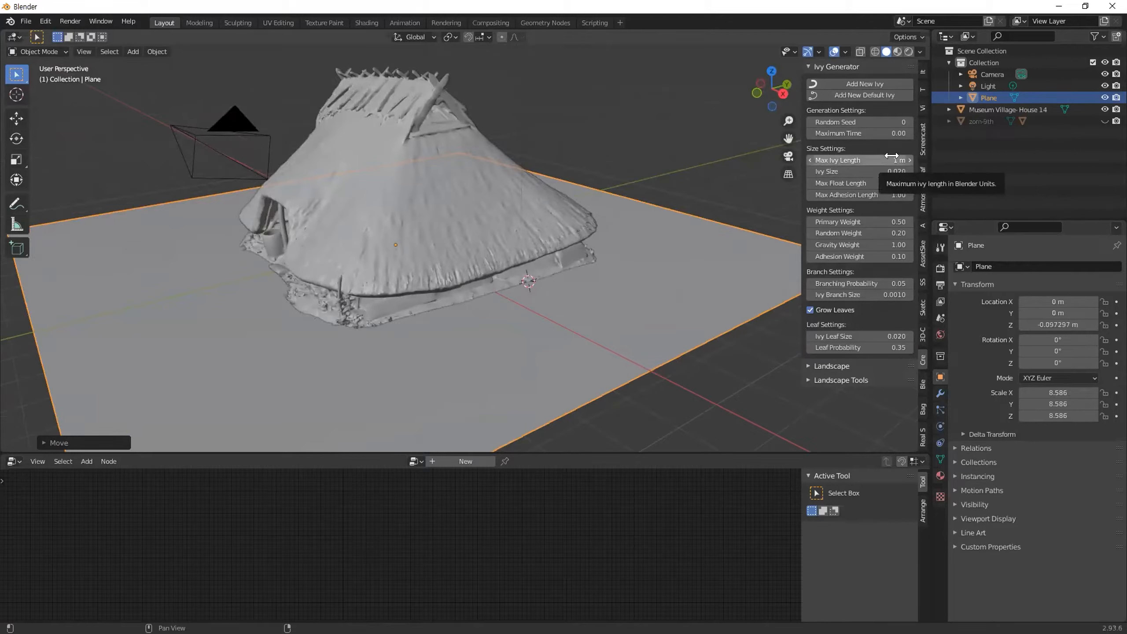
# Check the dimensions of the ground plane and of Museum Village- House 14, comparing them in the front view
pyautogui.click(923, 71)
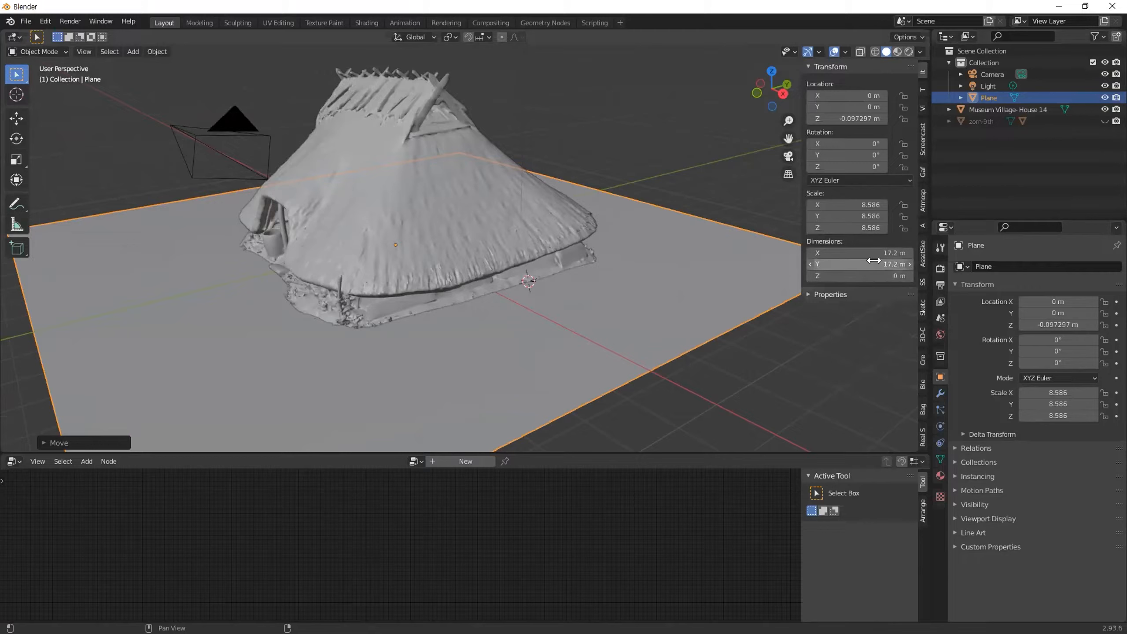
pyautogui.press('KP_1')
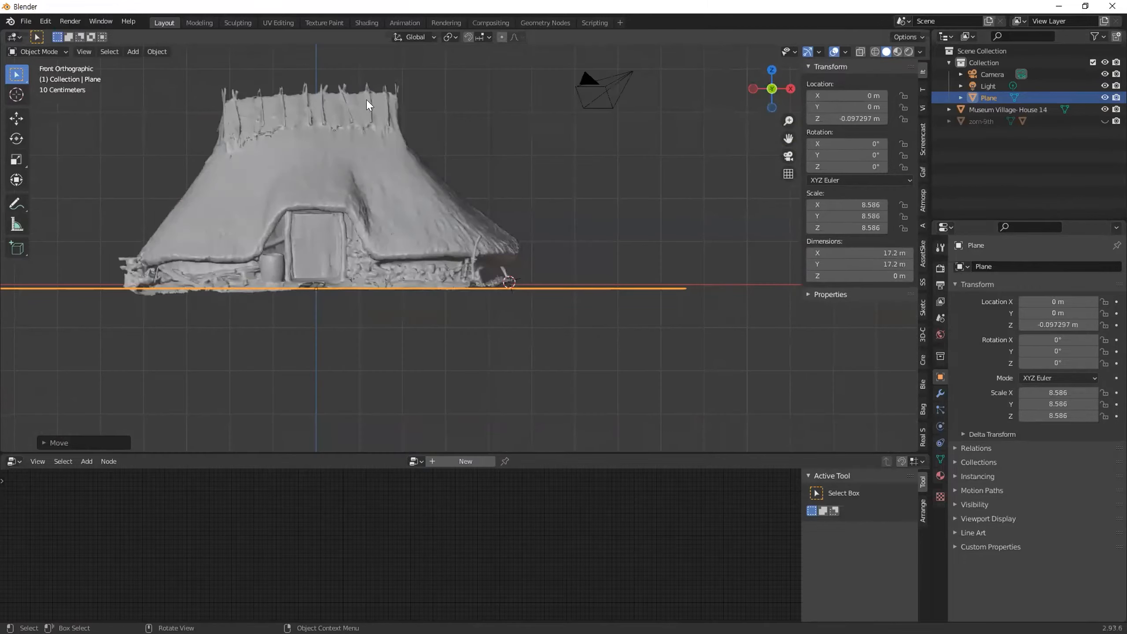
pyautogui.moveTo(426, 231); pyautogui.dragTo(395, 257, button='middle')
pyautogui.click(463, 257)
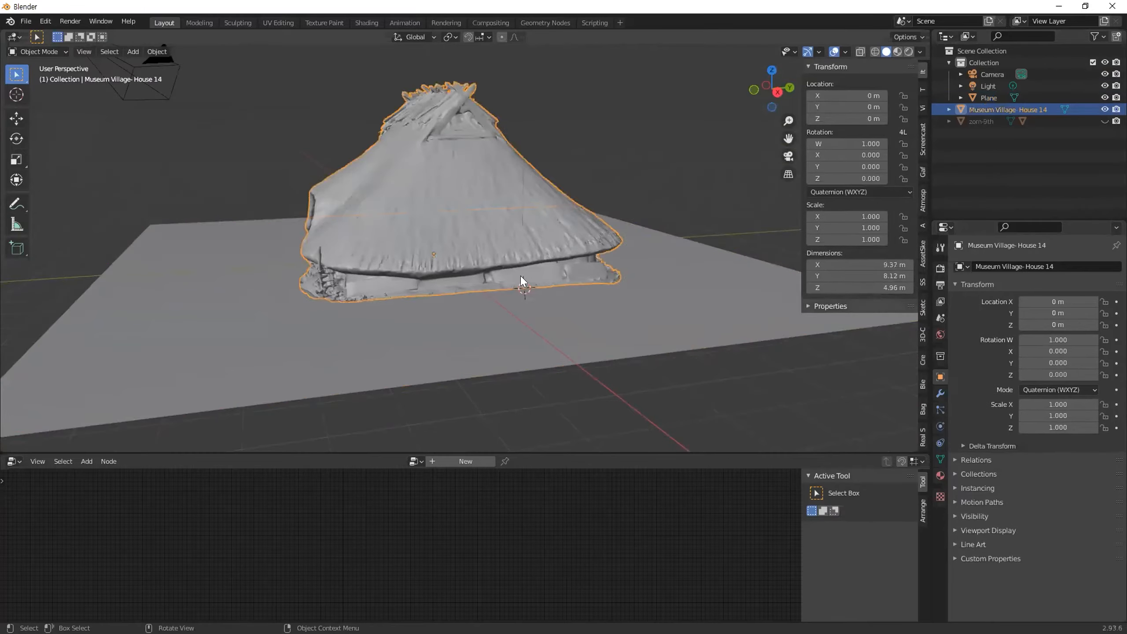
pyautogui.moveTo(521, 277); pyautogui.dragTo(769, 277, button='middle')
pyautogui.press('KP_1')
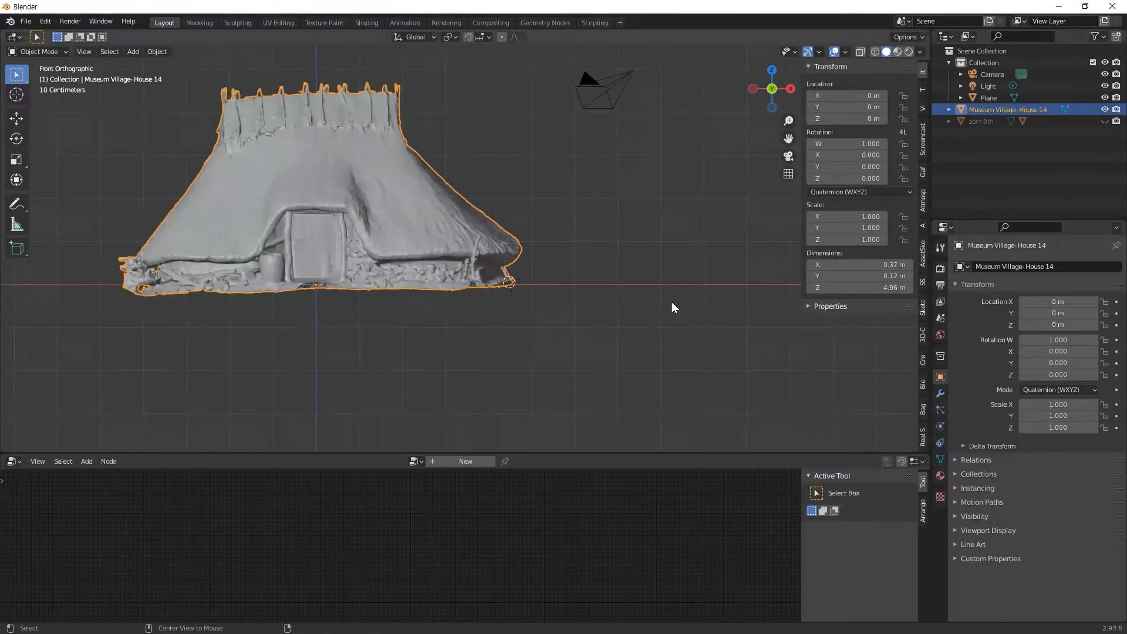
# Change the rotation mode of Museum Village- House 14 to XYZ Euler
pyautogui.click(861, 192)
pyautogui.click(835, 218)
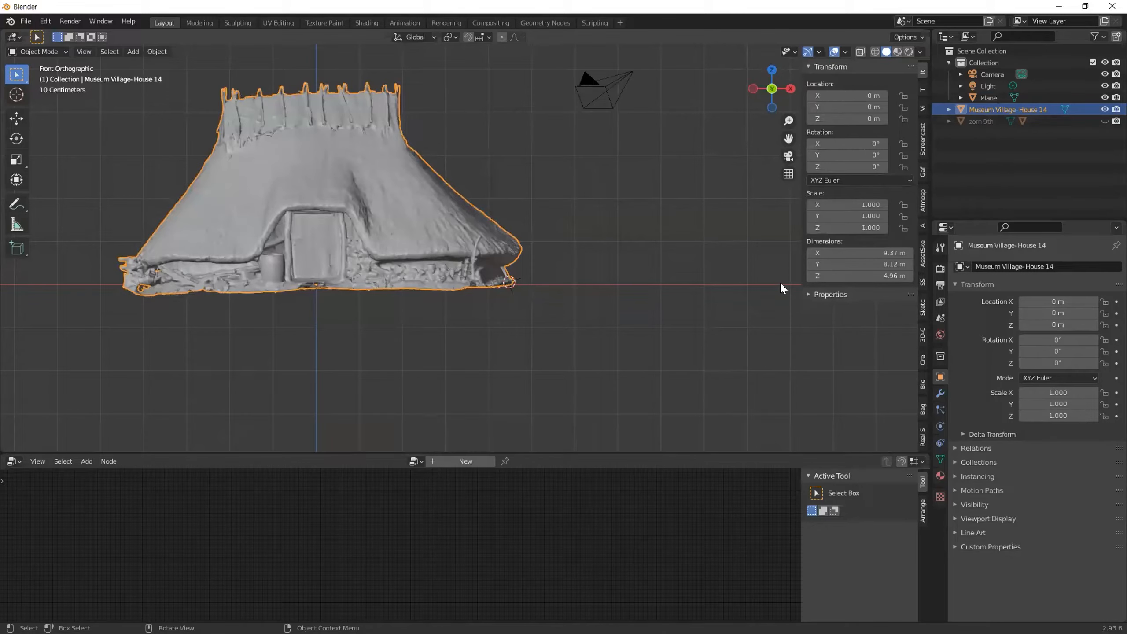
pyautogui.moveTo(559, 193); pyautogui.dragTo(428, 209, button='middle')
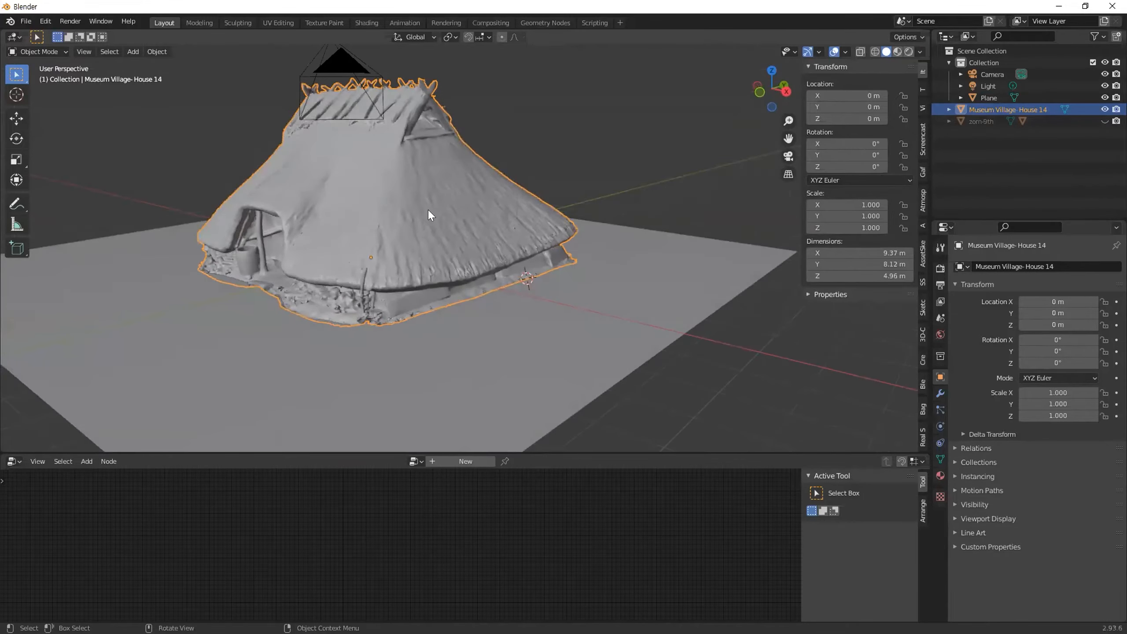
# Set the Ivy Generator's Max Ivy Length to 5 m and grow a new ivy on the house from the 3D cursor
pyautogui.moveTo(408, 152); pyautogui.dragTo(673, 285, button='middle')
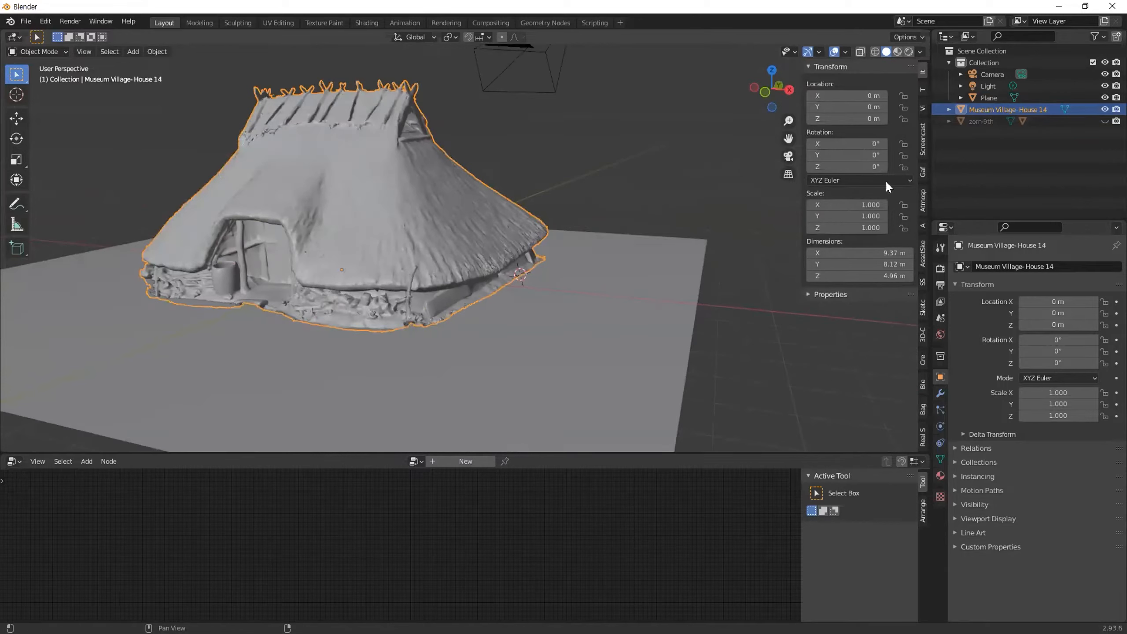
pyautogui.click(922, 360)
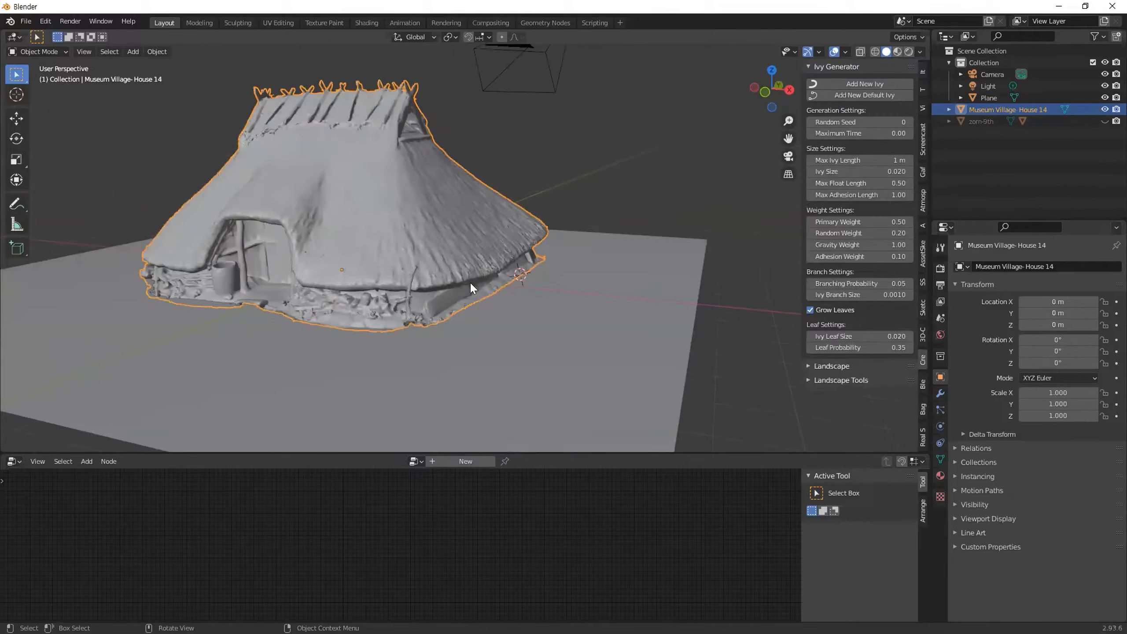
pyautogui.click(881, 159)
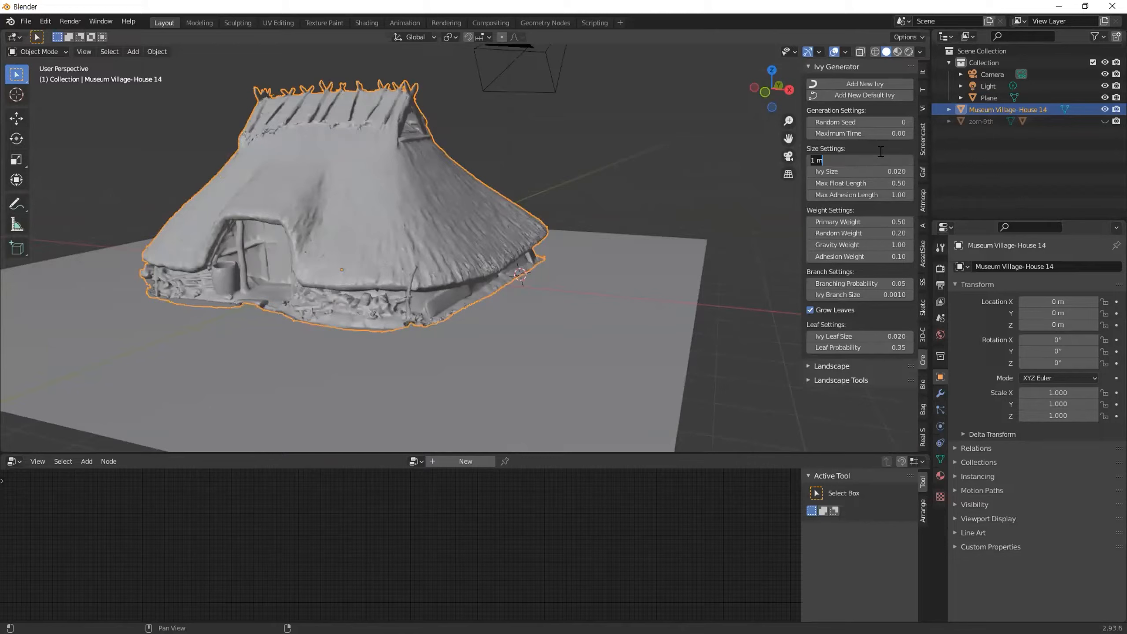
pyautogui.write('5')
pyautogui.press('Return')
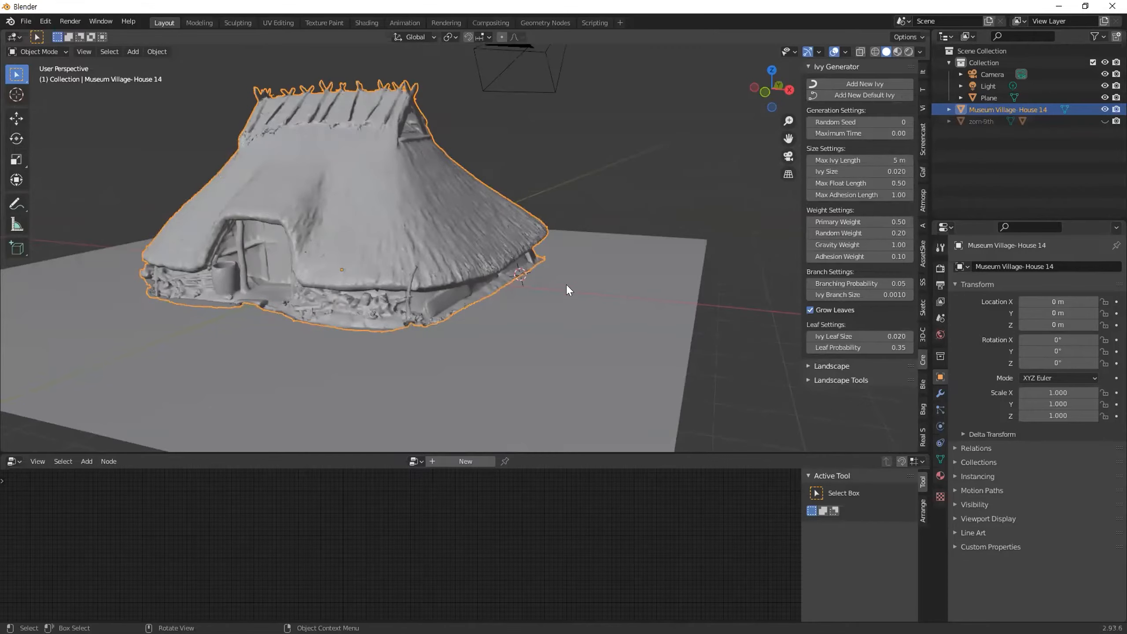
pyautogui.moveTo(567, 285); pyautogui.dragTo(560, 283, button='middle')
pyautogui.click(887, 82)
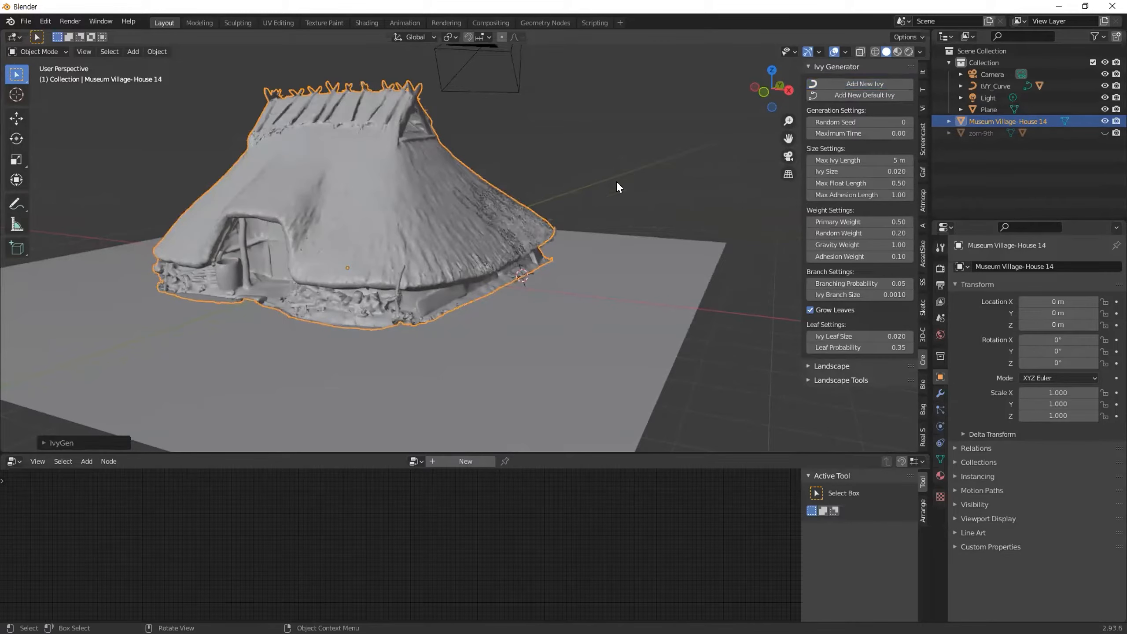
# Examine the generated ivy's branches and leaves up close along the house's side wall and roof edge
pyautogui.moveTo(557, 244); pyautogui.dragTo(500, 249, button='middle')
pyautogui.scroll(8, 500, 249)
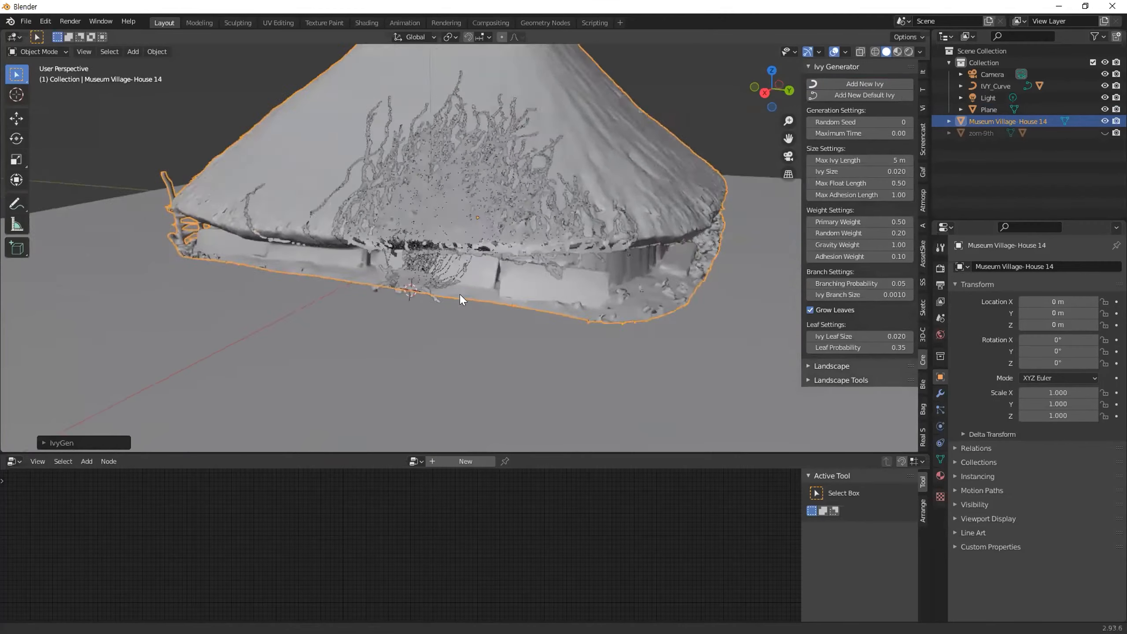
pyautogui.moveTo(481, 293); pyautogui.dragTo(481, 280, button='middle')
pyautogui.moveTo(422, 211)
pyautogui.mouseDown(button='middle')
pyautogui.moveTo(431, 227)
pyautogui.moveTo(410, 207)
pyautogui.mouseUp(button='middle')
pyautogui.scroll(4, 435, 254)
pyautogui.scroll(-4, 363, 283)
pyautogui.moveTo(709, 203); pyautogui.dragTo(572, 255, button='middle')
pyautogui.moveTo(619, 209); pyautogui.dragTo(587, 203, button='middle')
pyautogui.moveTo(586, 244); pyautogui.dragTo(500, 230, button='middle')
pyautogui.keyDown('shift'); pyautogui.moveTo(567, 153); pyautogui.dragTo(597, 191, button='middle'); pyautogui.keyUp('shift')
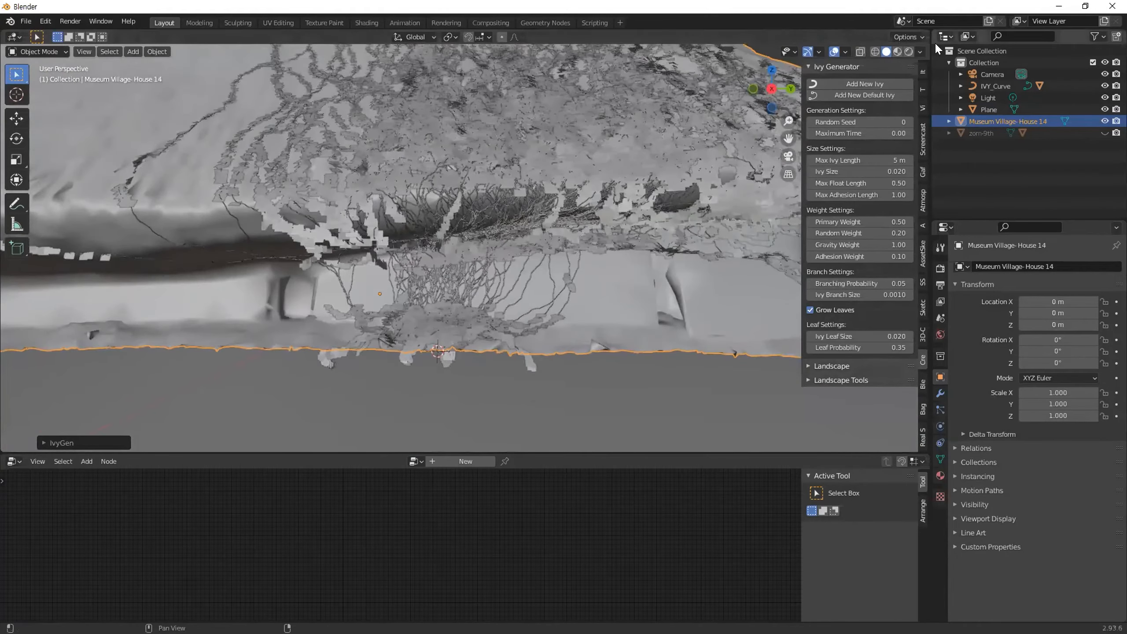
# Select the ivy's leaf mesh, switch the viewport to Material Preview shading, and select the ivy's branch curve
pyautogui.click(286, 231)
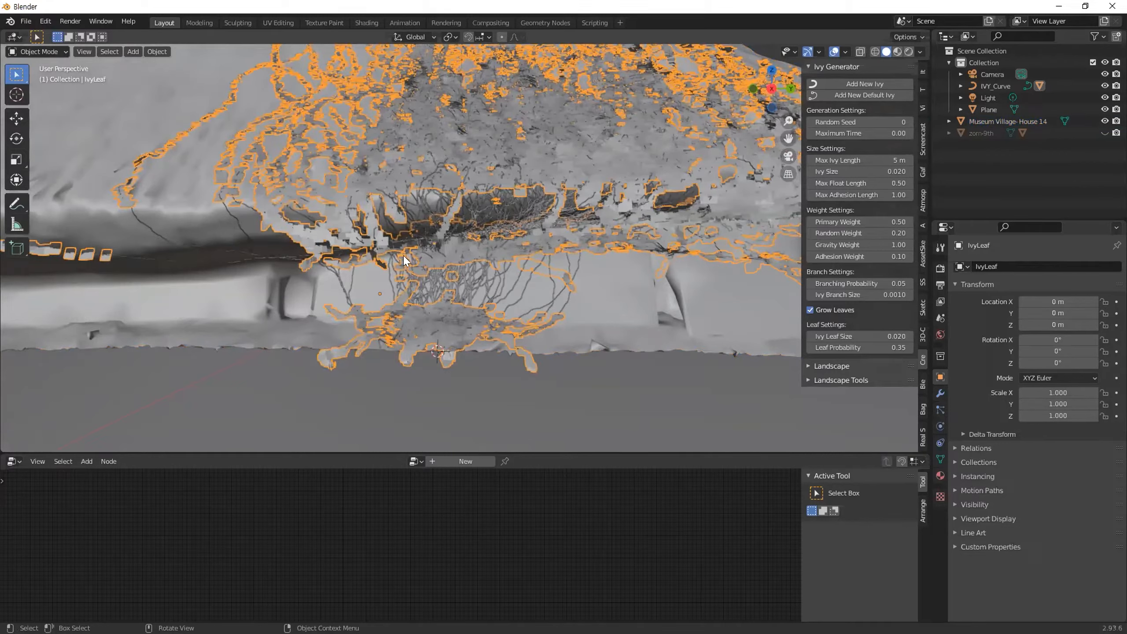
pyautogui.click(898, 52)
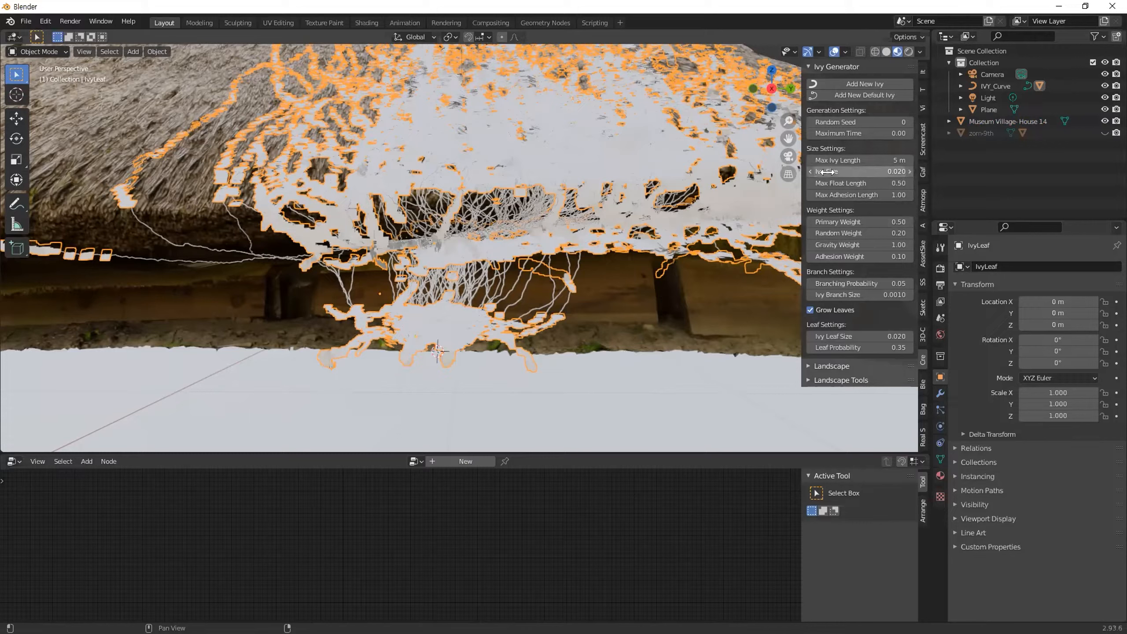
pyautogui.click(483, 221)
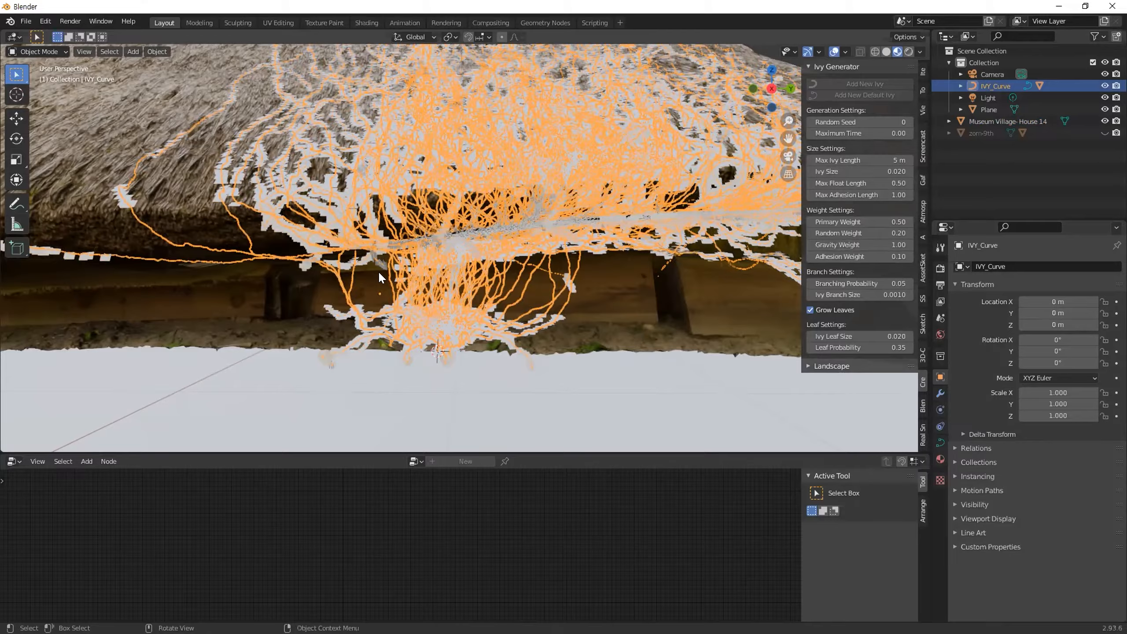
# Deselect everything and inspect how the ivy spreads over the roof and wall from several sides
pyautogui.moveTo(382, 274); pyautogui.dragTo(358, 189, button='middle')
pyautogui.scroll(-5, 358, 188)
pyautogui.moveTo(489, 178); pyautogui.dragTo(649, 155, button='middle')
pyautogui.hotkey('alt', 'a')
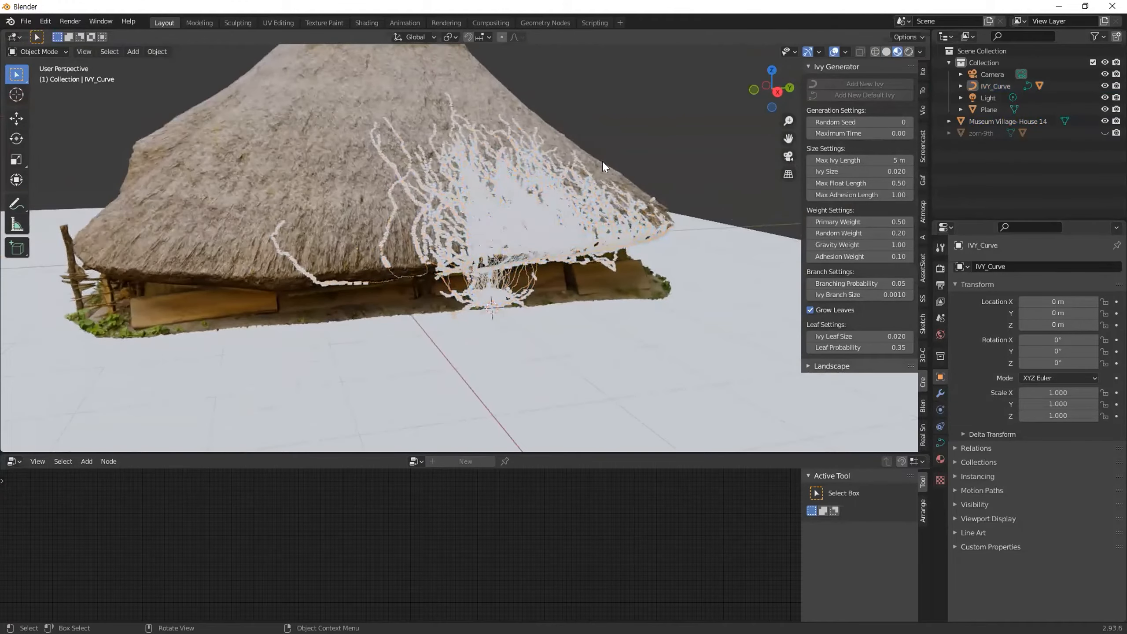
pyautogui.scroll(6, 592, 191)
pyautogui.moveTo(595, 195); pyautogui.dragTo(567, 206, button='middle')
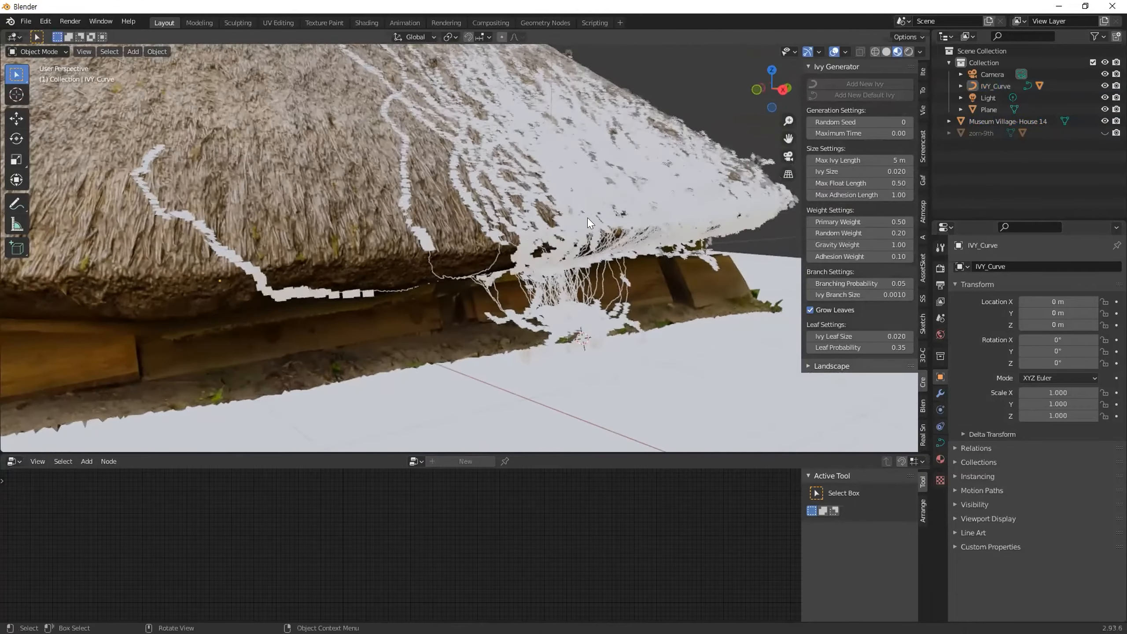
pyautogui.scroll(-5, 568, 322)
pyautogui.moveTo(568, 322); pyautogui.dragTo(515, 324, button='middle')
pyautogui.scroll(5, 623, 356)
pyautogui.scroll(-5, 623, 356)
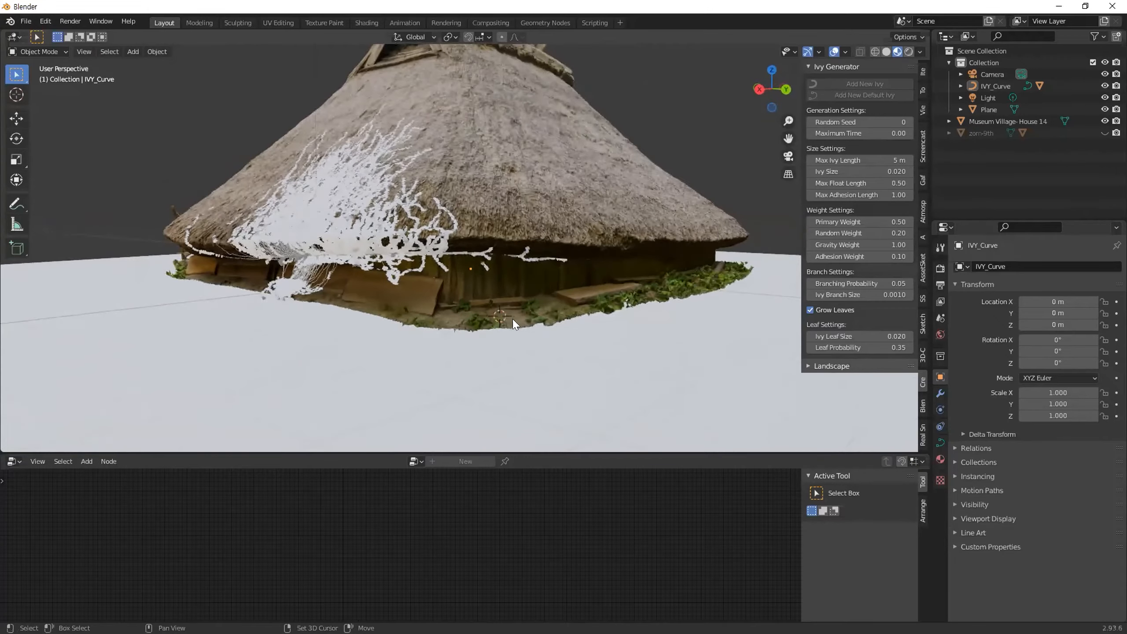
# Set the Ivy Generator's Ivy Size to 0.050
pyautogui.click(886, 171)
pyautogui.click(876, 170)
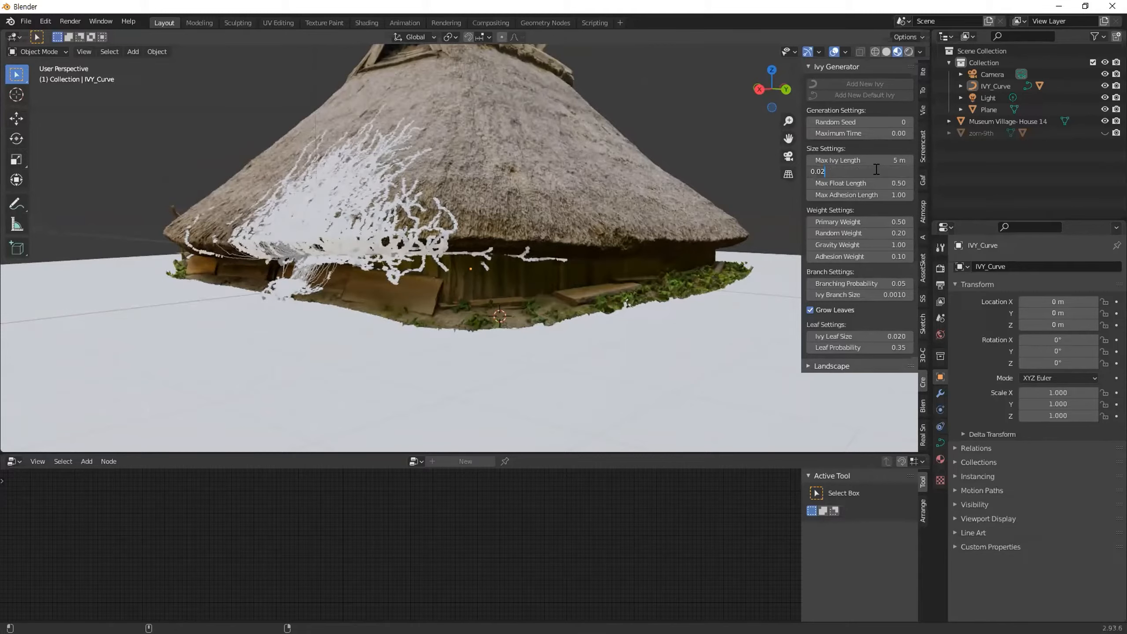
pyautogui.write('3')
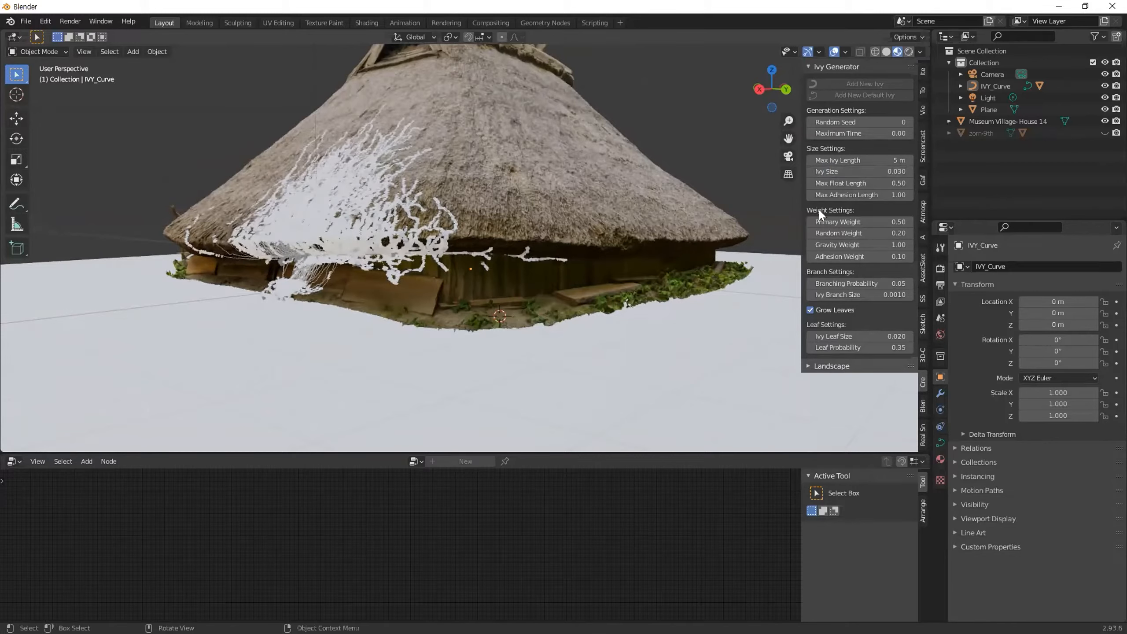
pyautogui.click(874, 170)
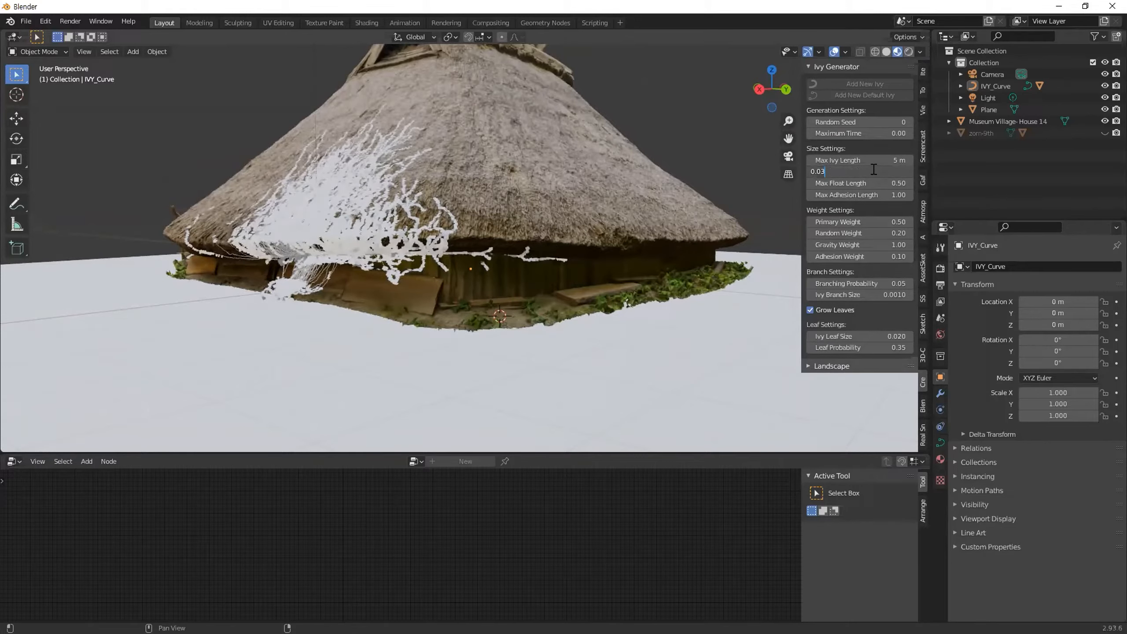
pyautogui.press('BackSpace')
pyautogui.write('50')
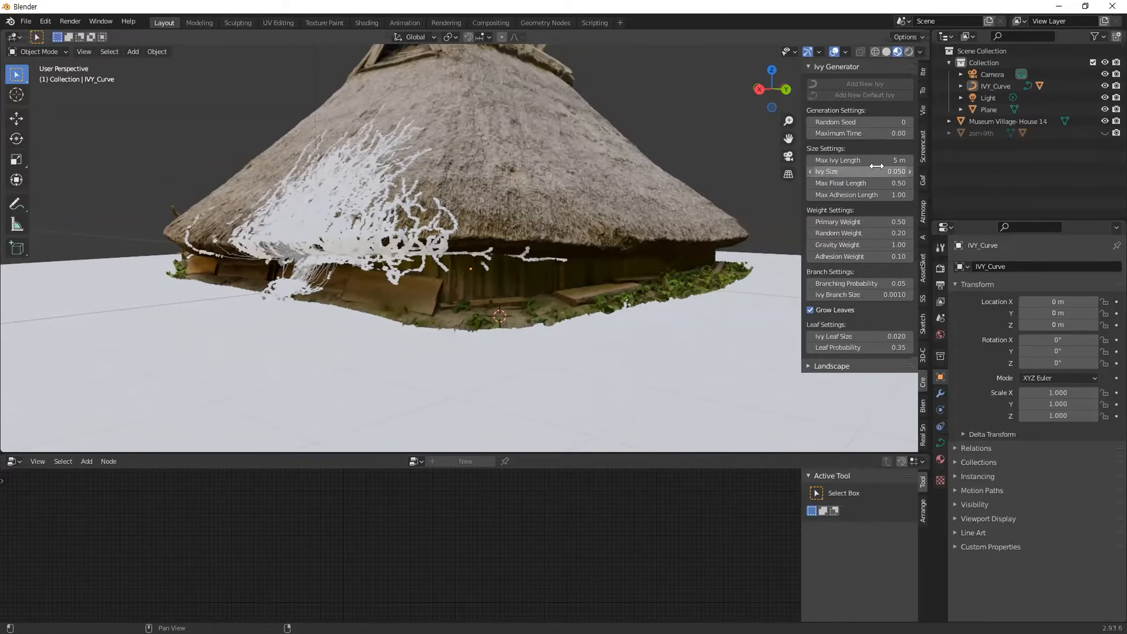
pyautogui.press('Return')
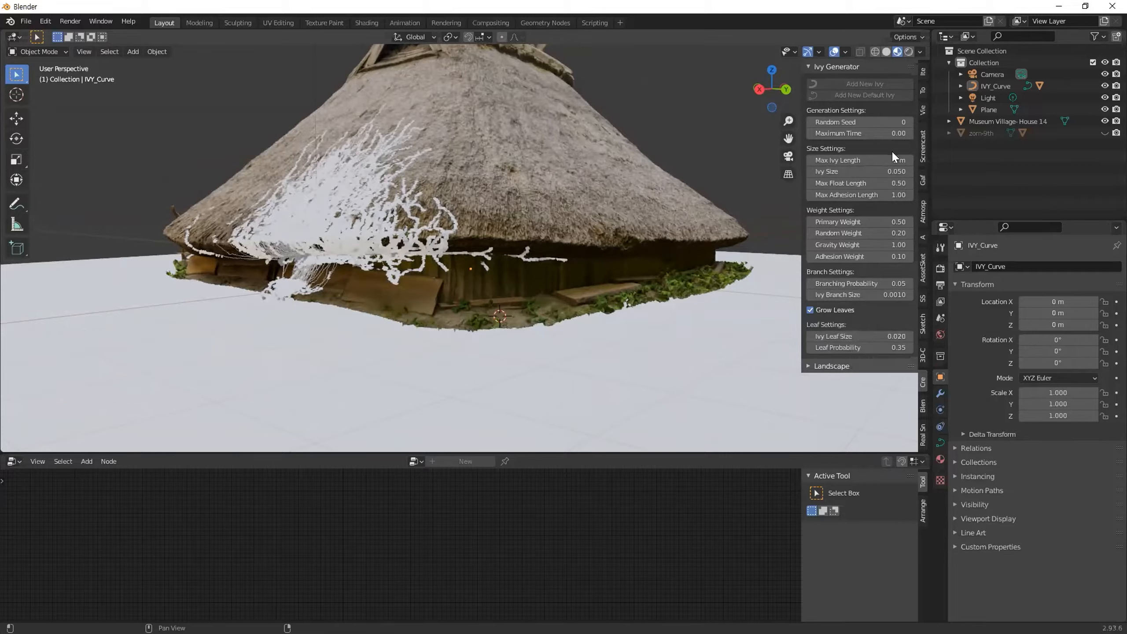
# Set the Ivy Branch Size to 0.0050 and the Max Ivy Length to 3 m
pyautogui.click(873, 293)
pyautogui.click(849, 292)
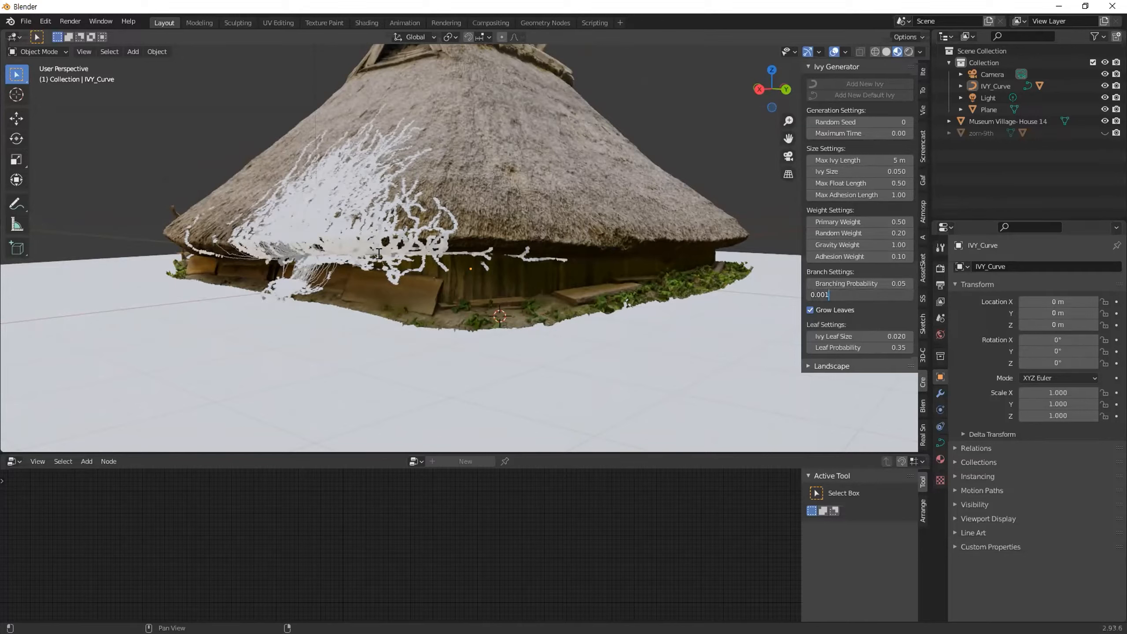
pyautogui.hotkey('shift', 'Left')
pyautogui.press('Return')
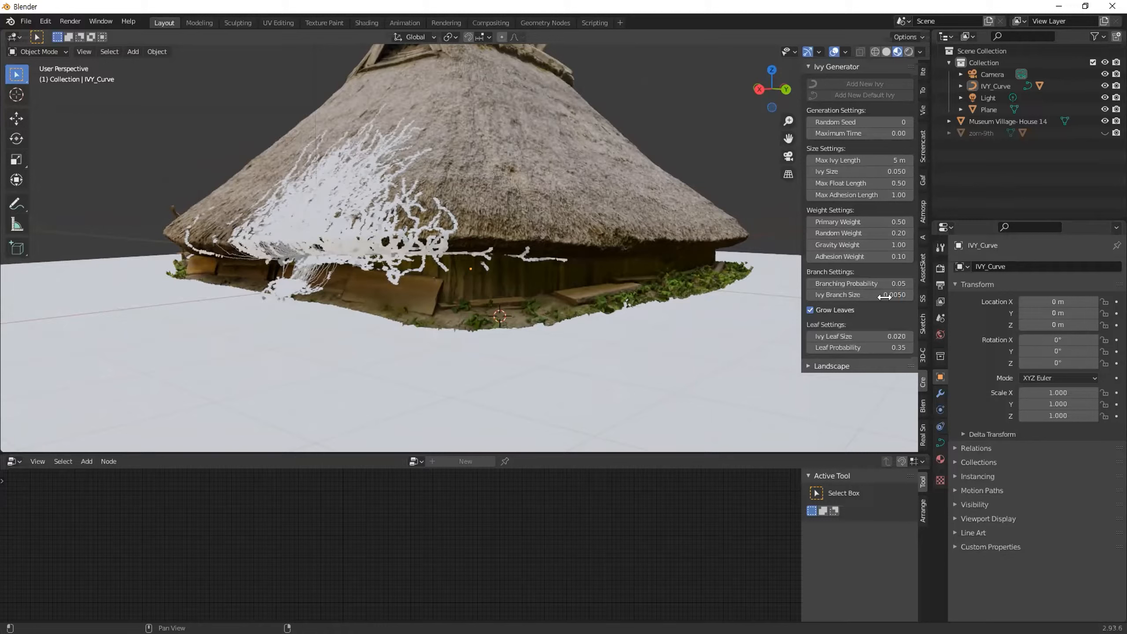
pyautogui.click(869, 159)
pyautogui.write('3')
pyautogui.press('Return')
# Place the 3D cursor at the house's base beyond the first ivy and grow a second ivy on the house there
pyautogui.keyDown('shift'); pyautogui.rightClick(583, 305); pyautogui.keyUp('shift')
pyautogui.click(566, 306)
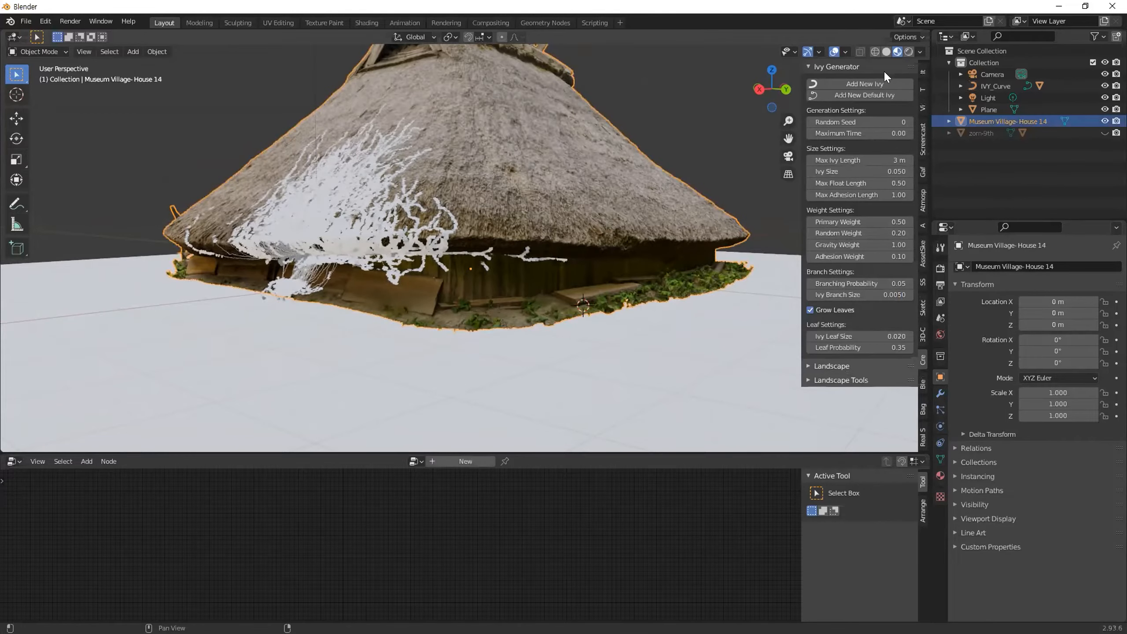
pyautogui.click(876, 85)
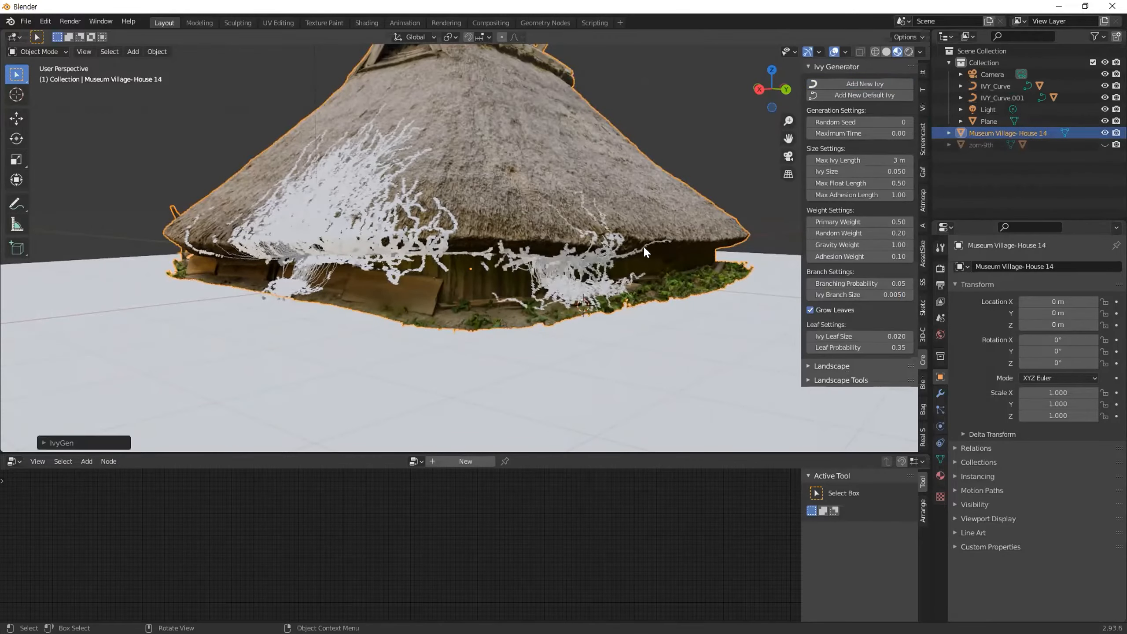
# Grow two more ivies on the thatched roof above the second ivy, repositioning the 3D cursor for each
pyautogui.moveTo(643, 246); pyautogui.dragTo(592, 256, button='middle')
pyautogui.click(860, 83)
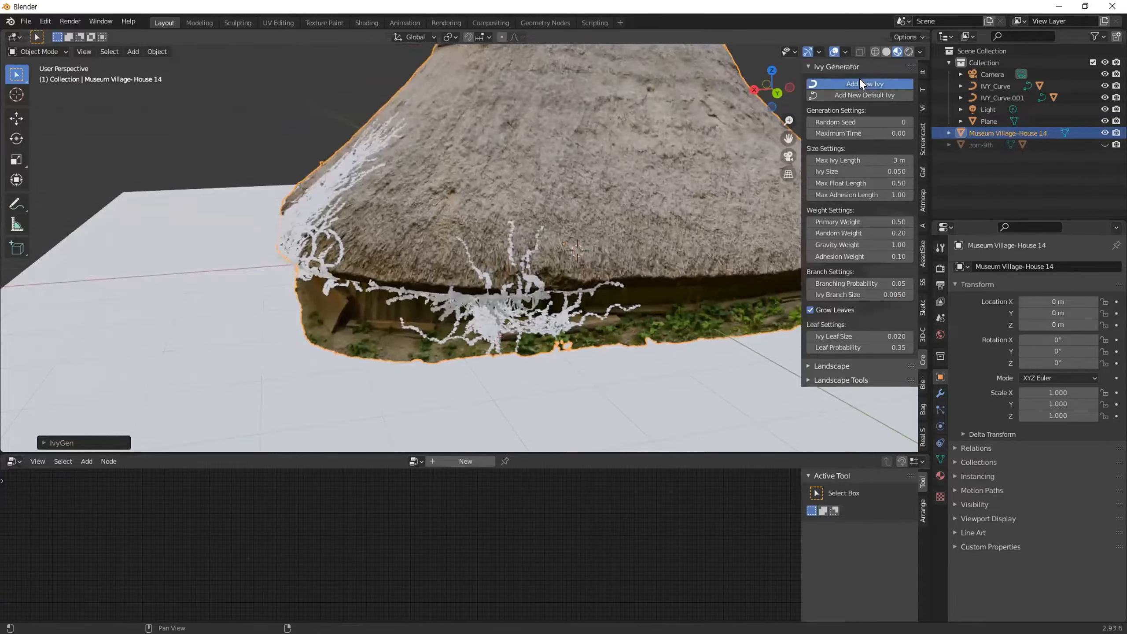
pyautogui.moveTo(666, 235); pyautogui.dragTo(551, 233, button='middle')
pyautogui.keyDown('shift'); pyautogui.rightClick(523, 259); pyautogui.keyUp('shift')
pyautogui.click(871, 85)
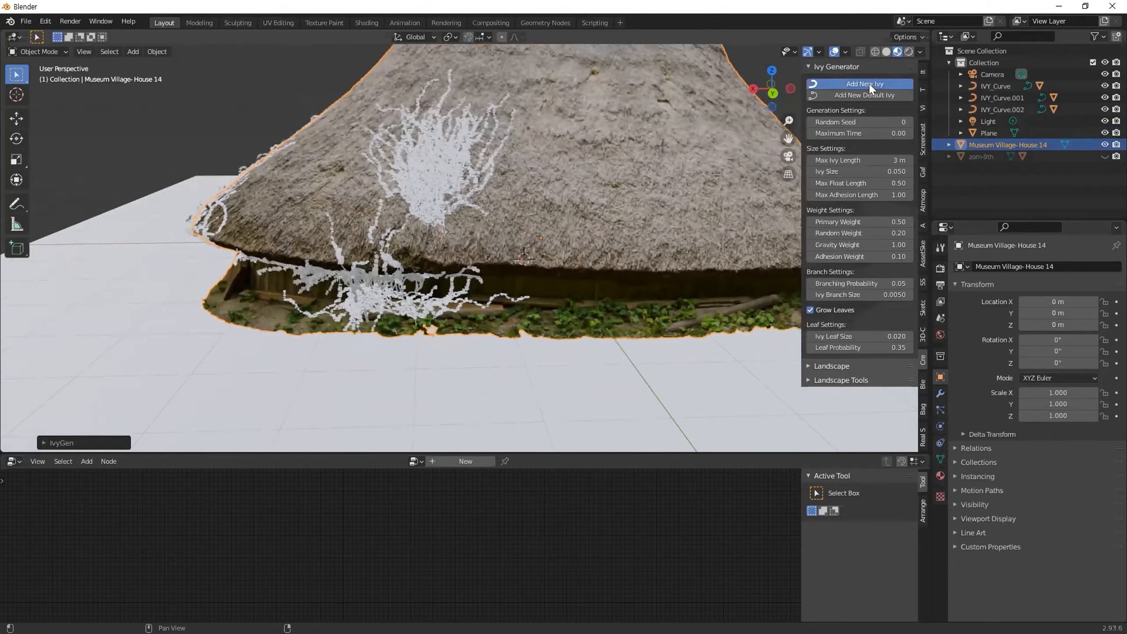
# Set the Max Ivy Length to 5 m and grow another ivy from the plants at the base of the wall
pyautogui.moveTo(689, 228); pyautogui.dragTo(712, 183, button='middle')
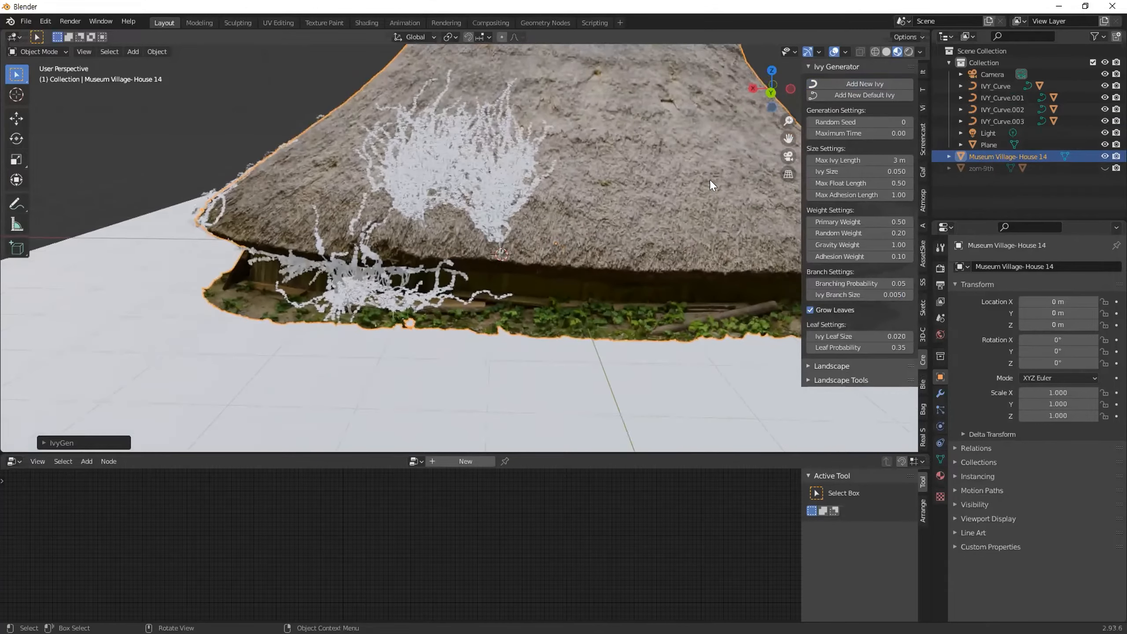
pyautogui.click(890, 160)
pyautogui.write('5')
pyautogui.press('Return')
pyautogui.keyDown('shift'); pyautogui.rightClick(667, 308); pyautogui.keyUp('shift')
pyautogui.click(851, 85)
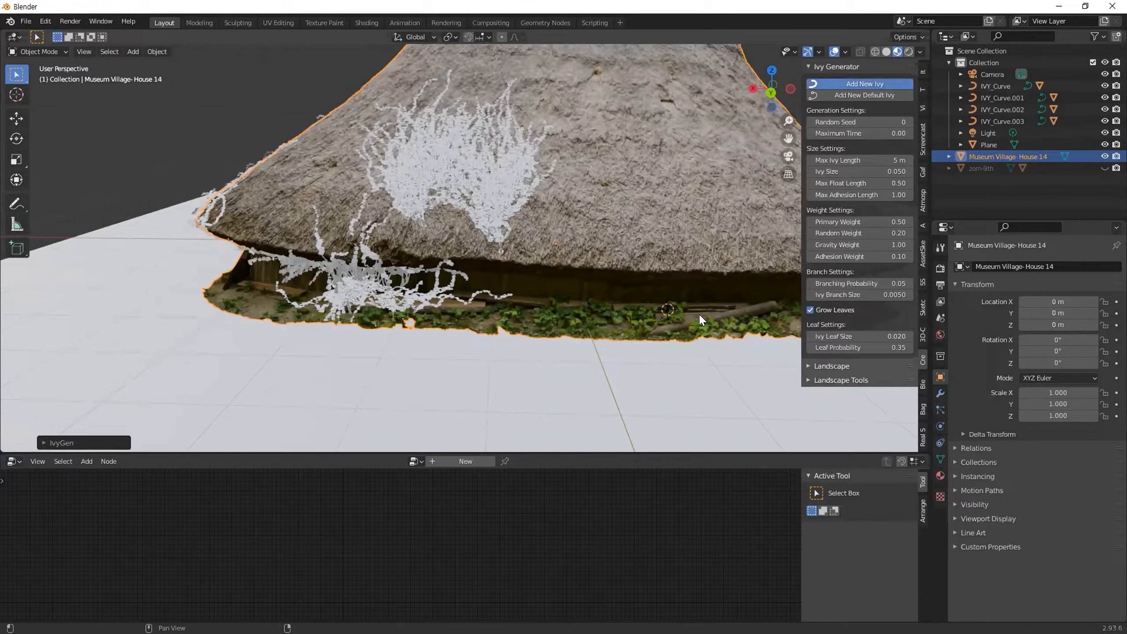
# Select the IvyLeaf.001 mesh under IVY_Curve.001 and examine its leaf planes and branches up close
pyautogui.click(472, 193)
pyautogui.moveTo(483, 244); pyautogui.dragTo(602, 253, button='middle')
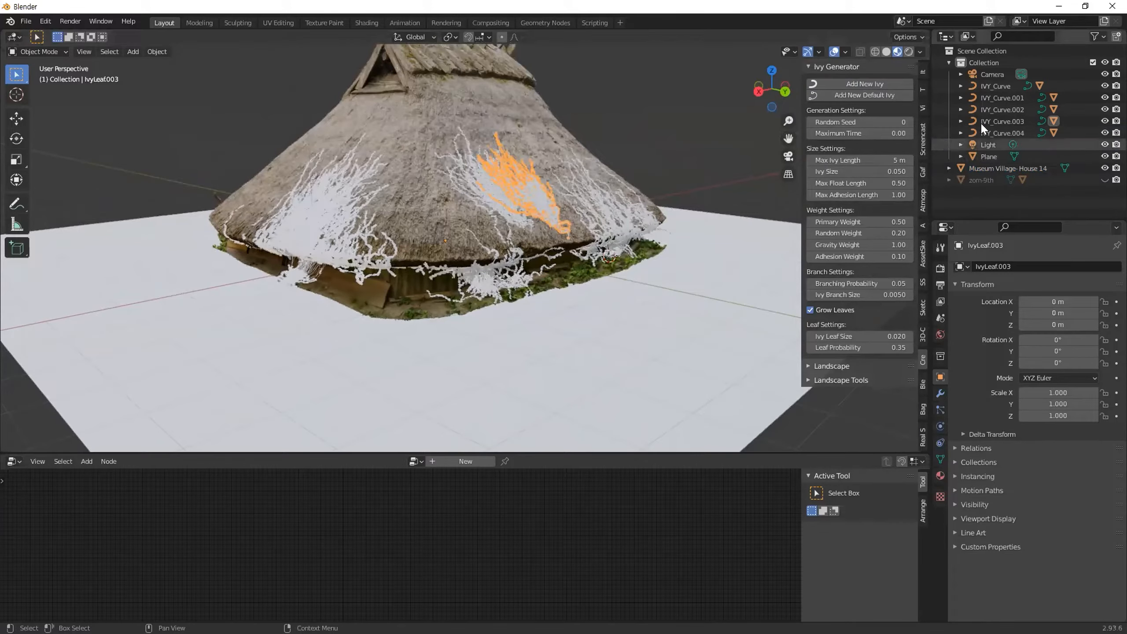
pyautogui.scroll(15, 465, 292)
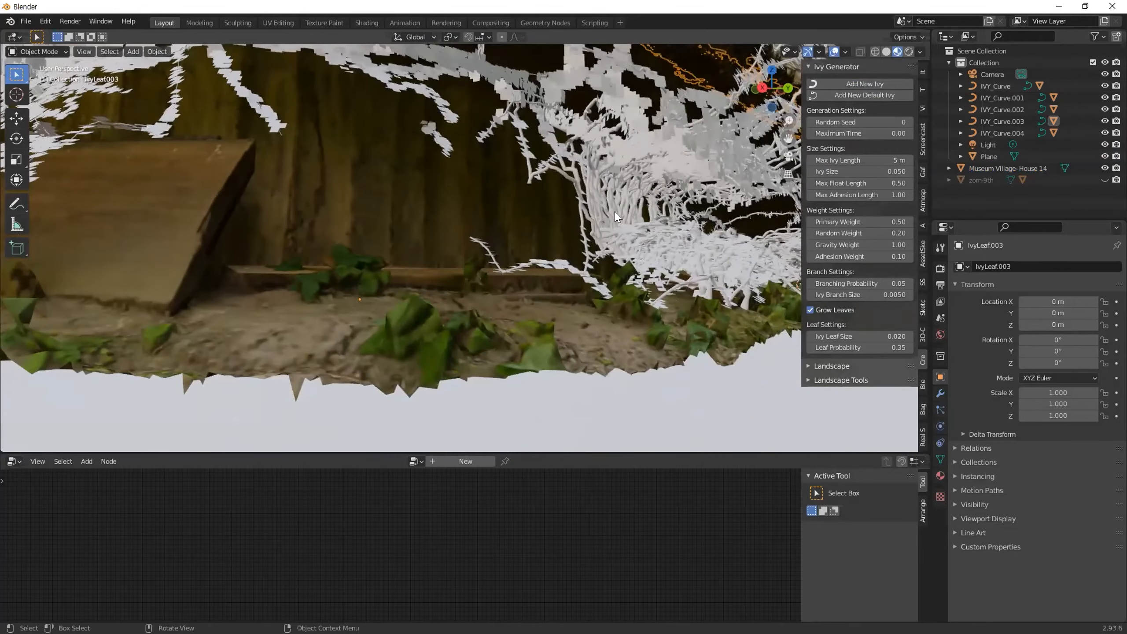
pyautogui.click(615, 215)
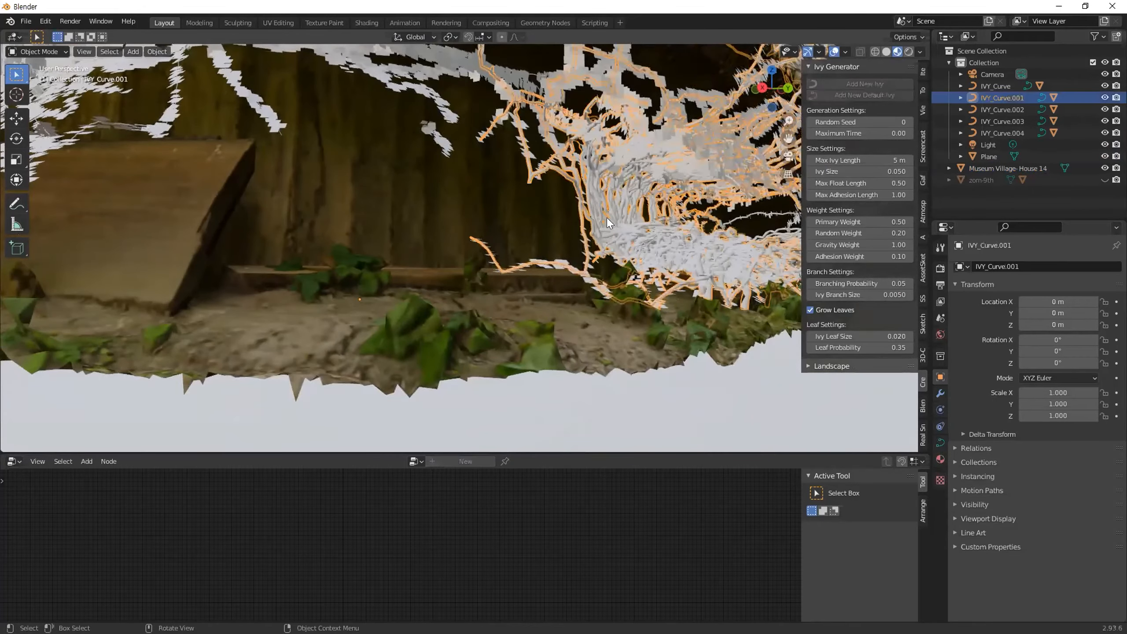
pyautogui.scroll(3, 607, 217)
pyautogui.click(960, 98)
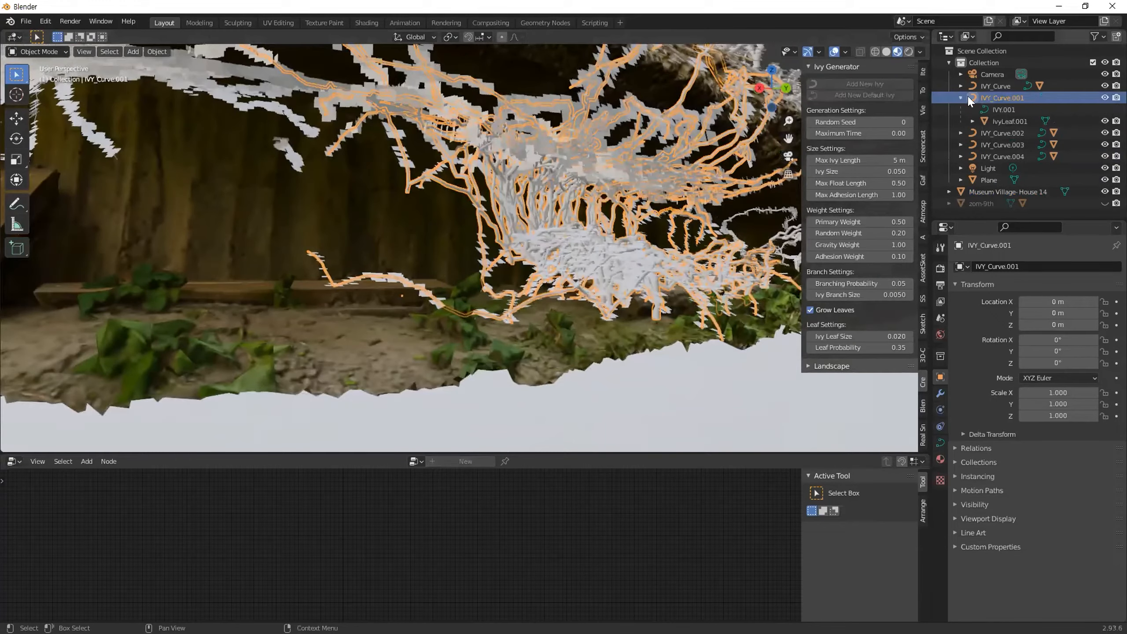
pyautogui.click(1009, 118)
pyautogui.scroll(6, 350, 196)
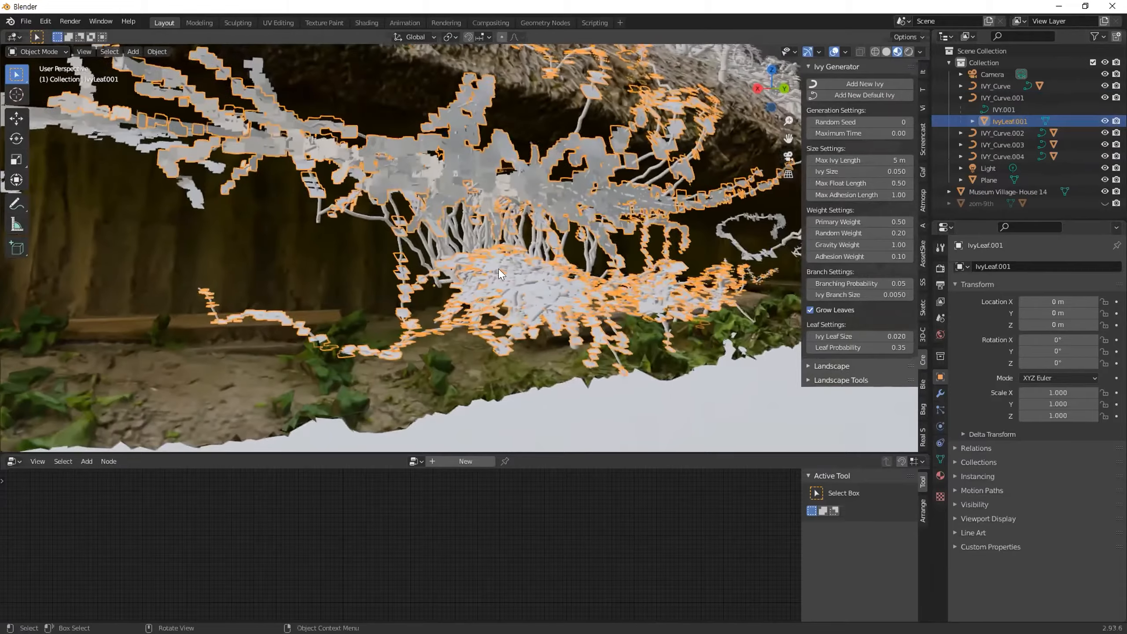
pyautogui.scroll(3, 366, 196)
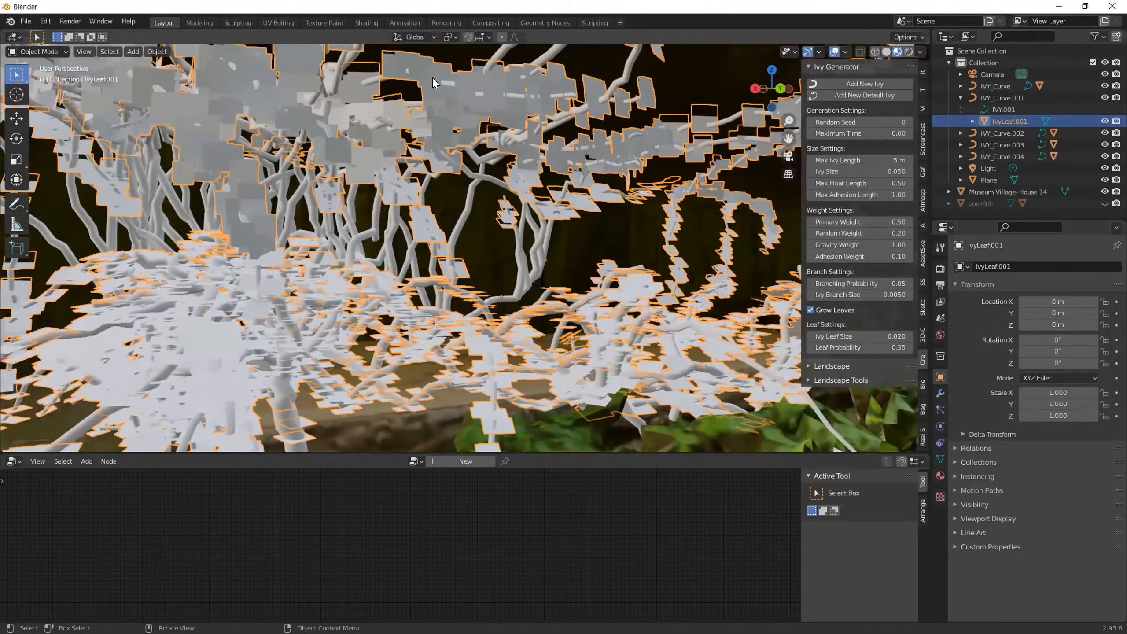
# Select the IvyLeaf.003 leaves on the roof and open them in the UV Editing workspace
pyautogui.scroll(-8, 423, 137)
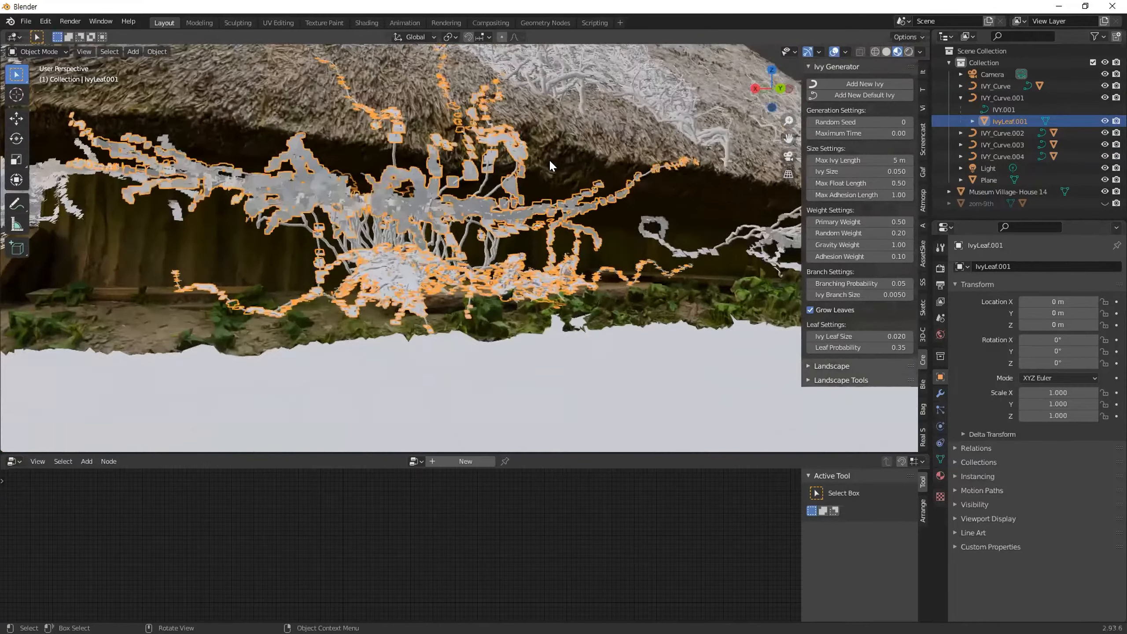
pyautogui.click(588, 124)
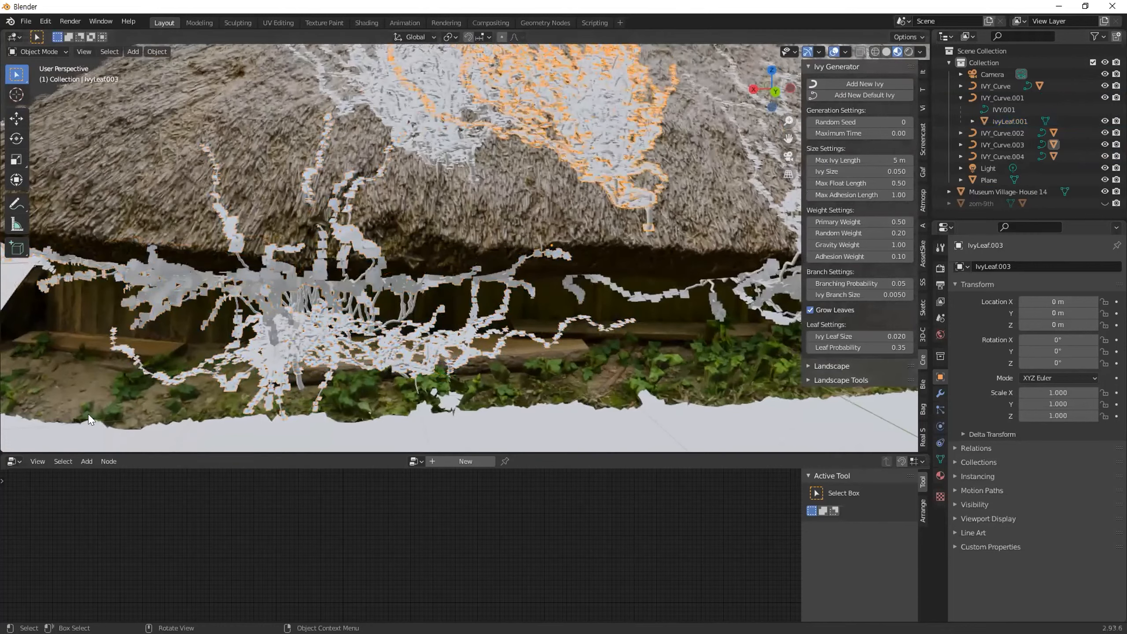
pyautogui.click(267, 22)
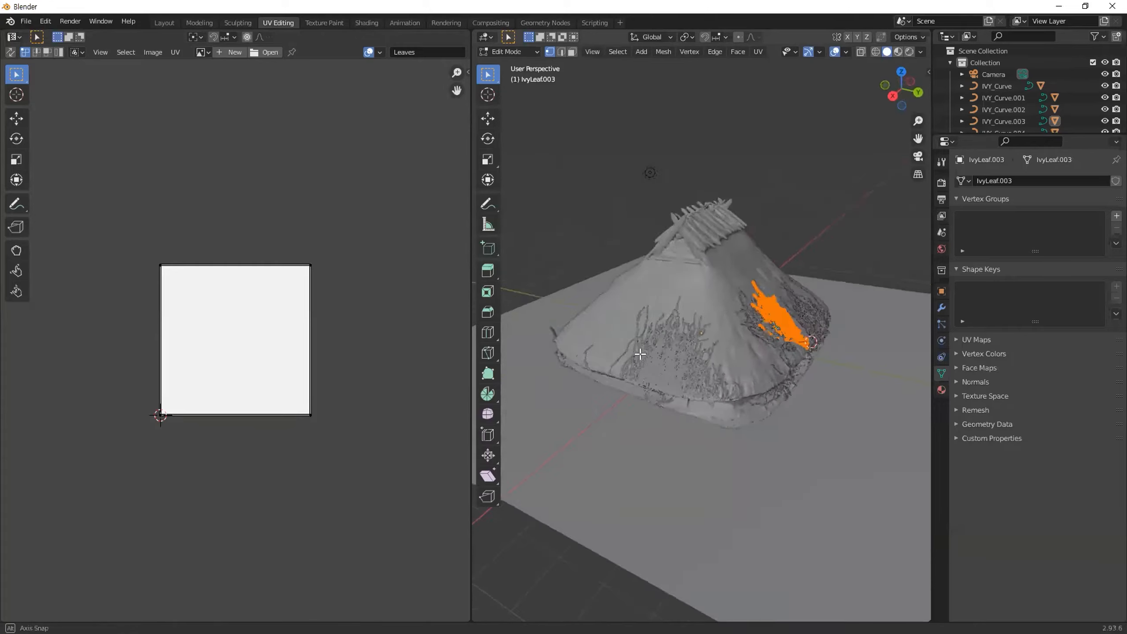
# Select all IvyLeaf.003 leaf planes and examine them up close against their layout in the UV editor
pyautogui.moveTo(640, 354); pyautogui.dragTo(588, 338, button='middle')
pyautogui.scroll(6, 677, 336)
pyautogui.keyDown('shift'); pyautogui.moveTo(683, 310); pyautogui.dragTo(768, 363, button='middle'); pyautogui.keyUp('shift')
pyautogui.scroll(5, 767, 363)
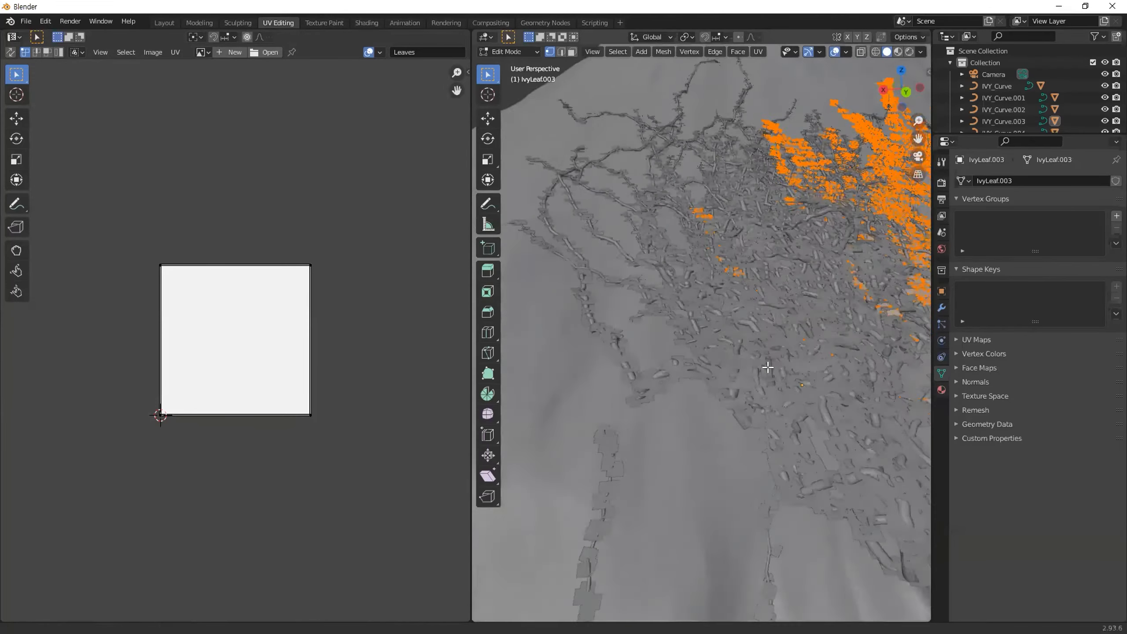
pyautogui.press('a')
pyautogui.press('KP_Decimal')
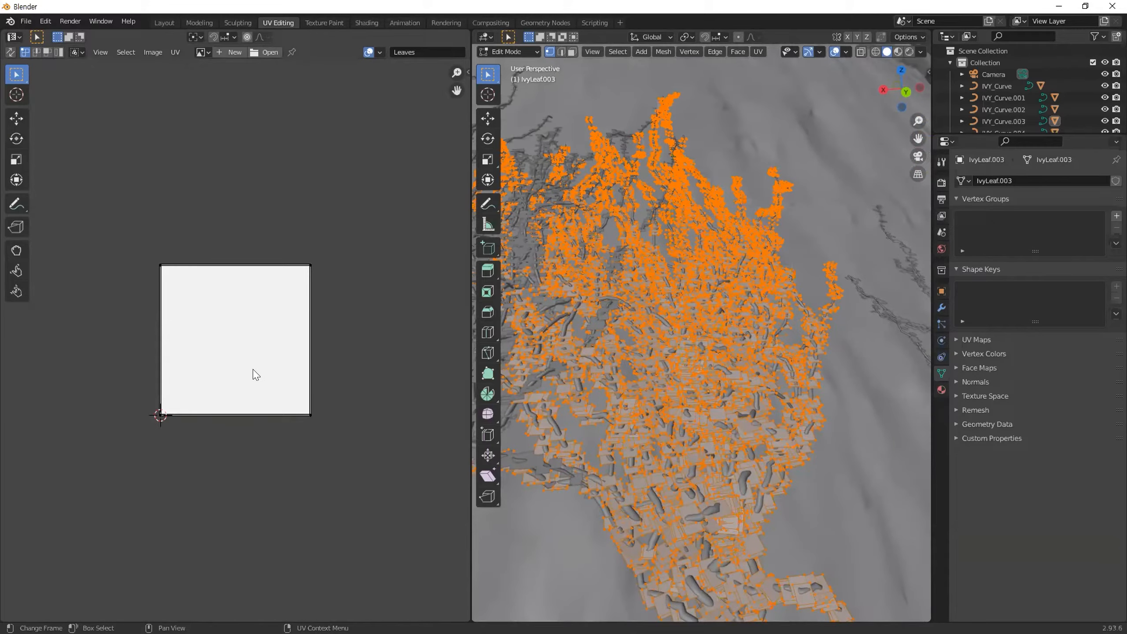
pyautogui.moveTo(730, 387); pyautogui.dragTo(729, 384, button='middle')
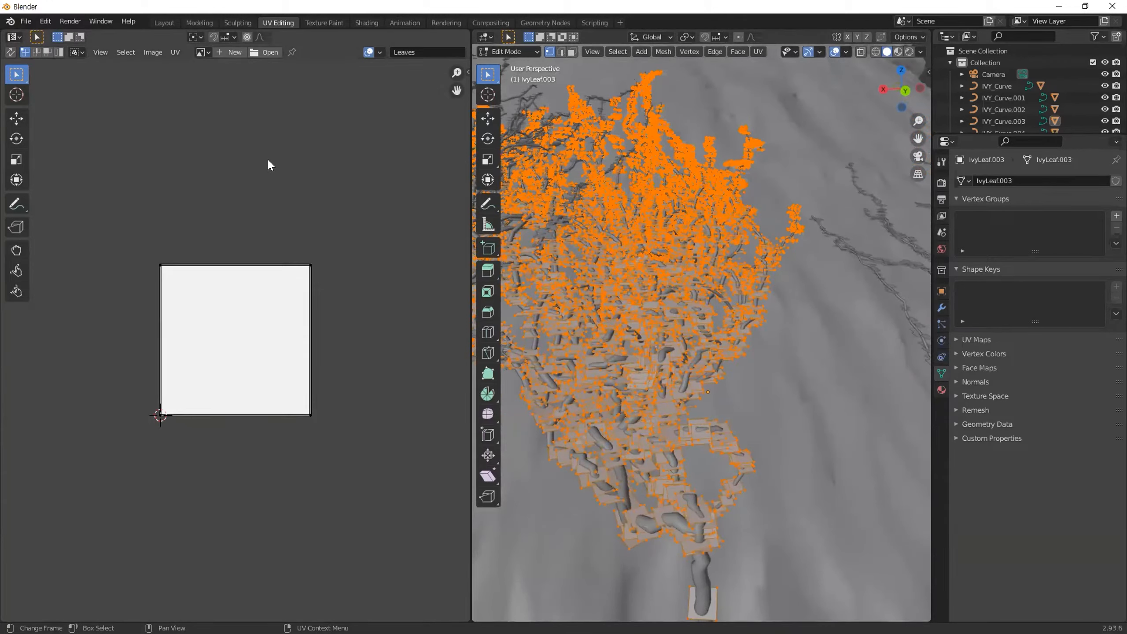
# Return to the Layout workspace, delete the IVY_Curve.003 ivy with its leaves, and grow a 5 m replacement from a new cursor point low on the roof
pyautogui.click(25, 20)
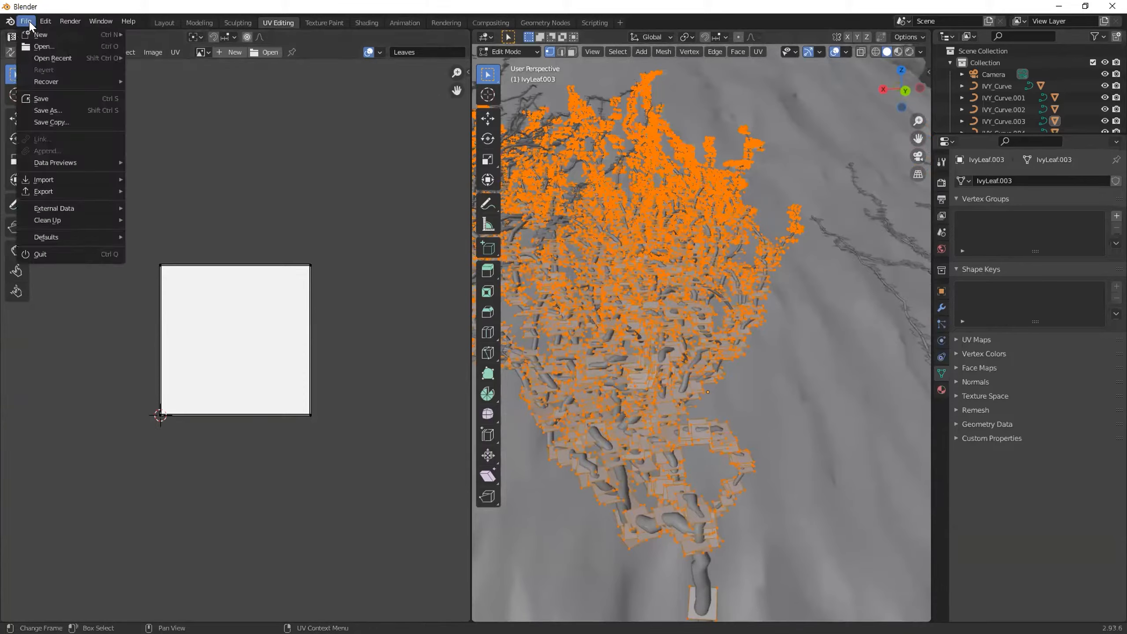
pyautogui.click(164, 22)
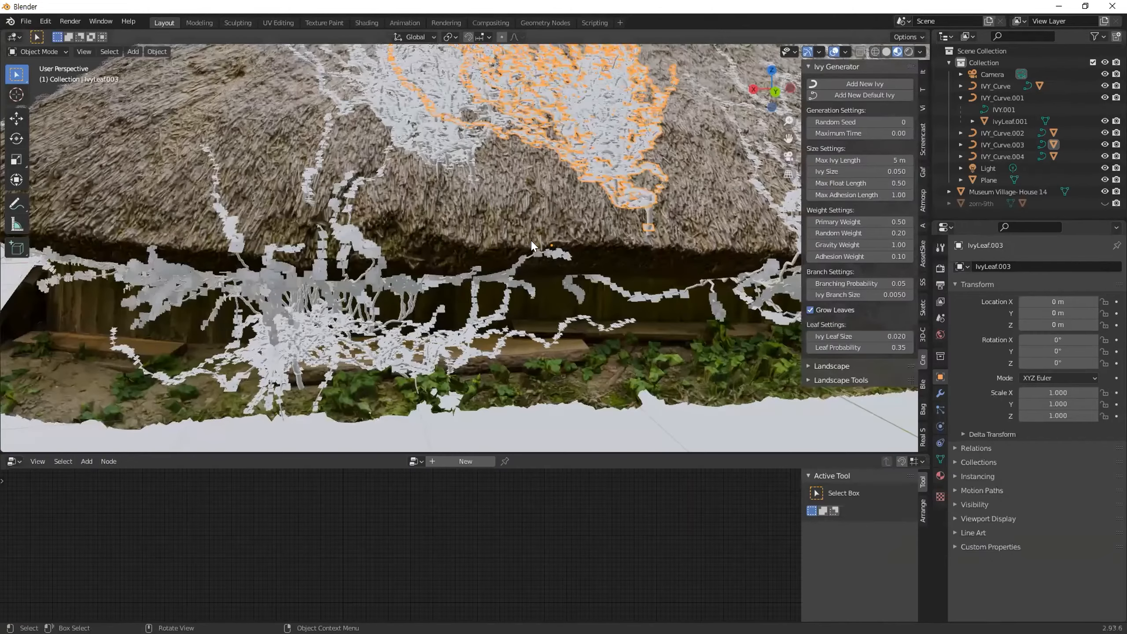
pyautogui.moveTo(698, 182); pyautogui.dragTo(447, 250, button='middle')
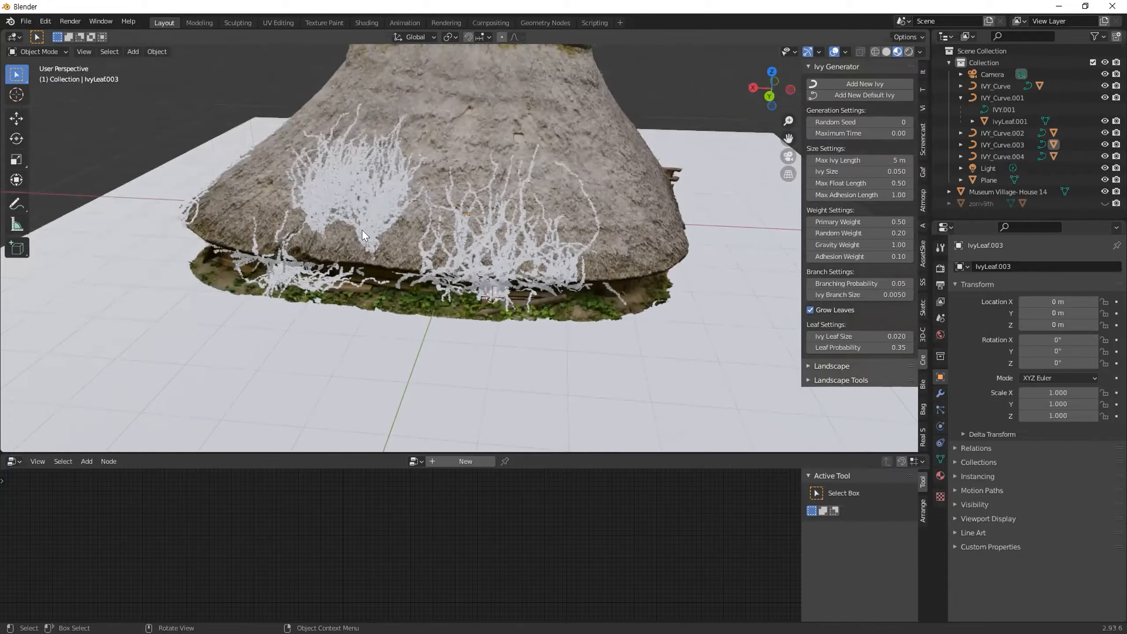
pyautogui.click(366, 231)
pyautogui.press('x')
pyautogui.click(369, 232)
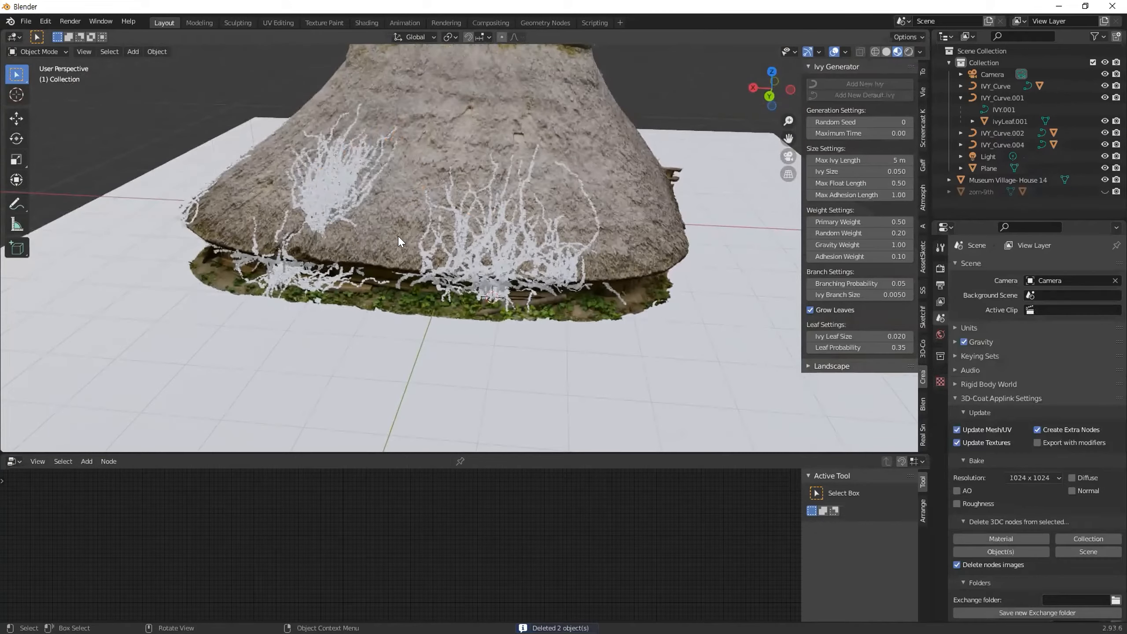
pyautogui.keyDown('shift'); pyautogui.rightClick(380, 244); pyautogui.keyUp('shift')
pyautogui.click(405, 233)
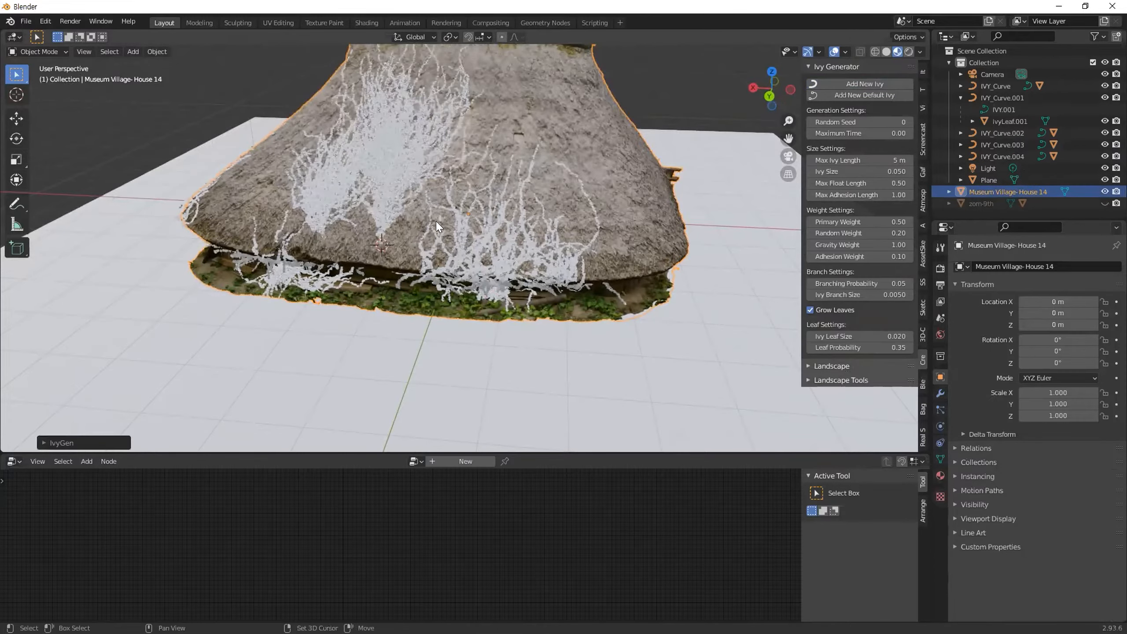
# Delete the newly grown tall ivy on the thatched roof together with its leaves
pyautogui.keyDown('shift'); pyautogui.moveTo(400, 217); pyautogui.dragTo(367, 265, button='middle'); pyautogui.keyUp('shift')
pyautogui.click(360, 254)
pyautogui.keyDown('shift'); pyautogui.click(359, 241); pyautogui.keyUp('shift')
pyautogui.press('x')
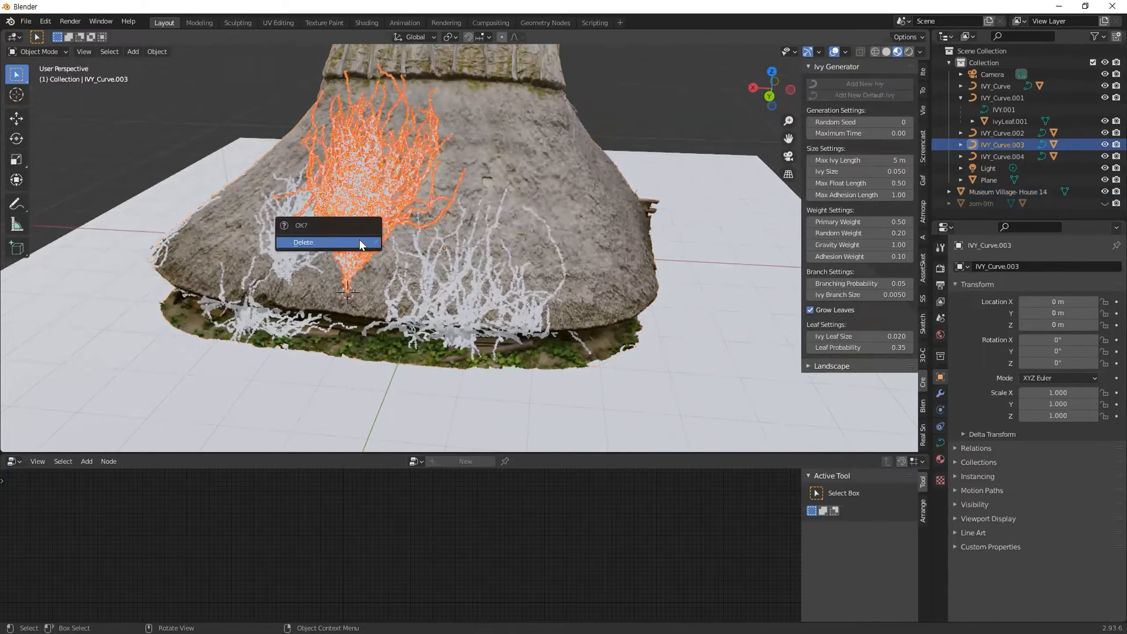
pyautogui.click(360, 242)
# Set the Max Ivy Length to 3 m and grow a shorter ivy on the house at the 3D cursor
pyautogui.click(876, 160)
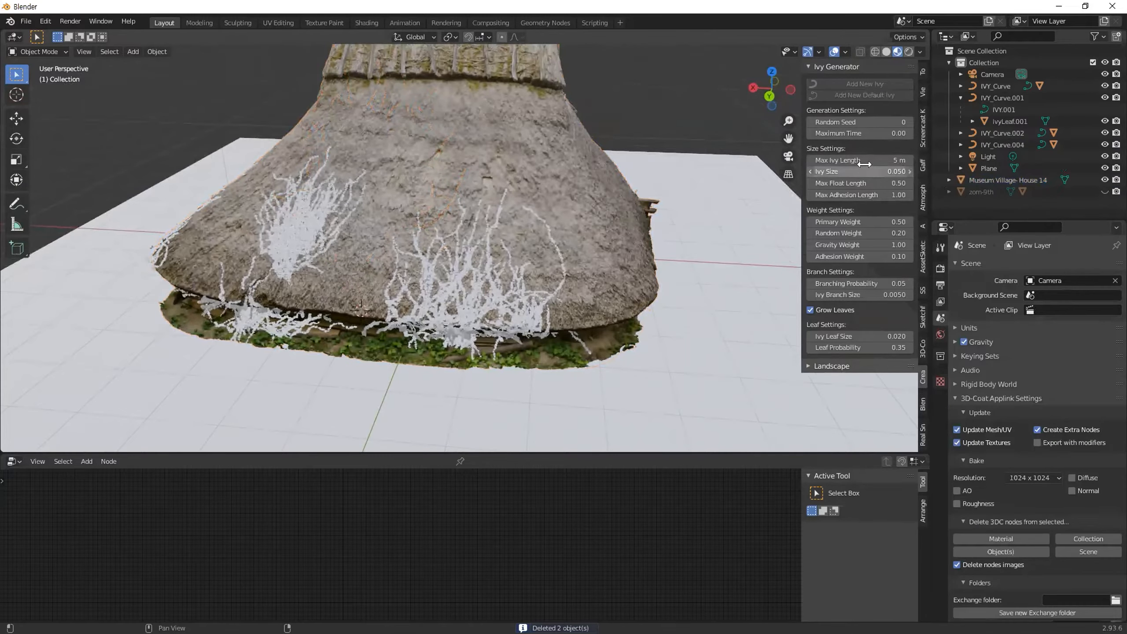
pyautogui.write('3')
pyautogui.press('Return')
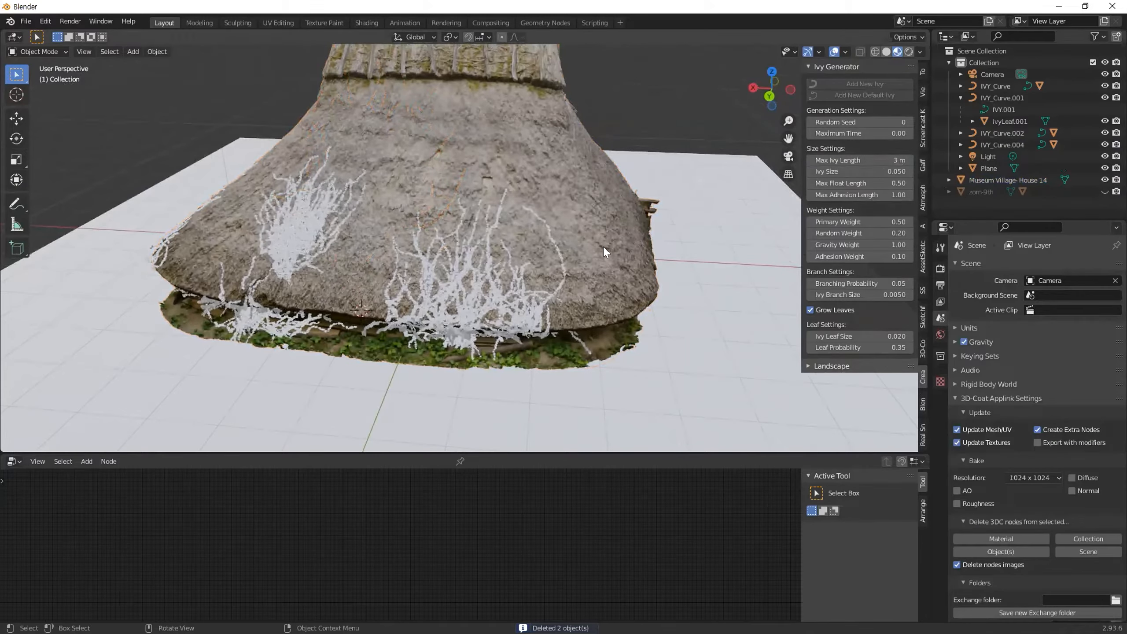
pyautogui.click(481, 169)
pyautogui.click(865, 84)
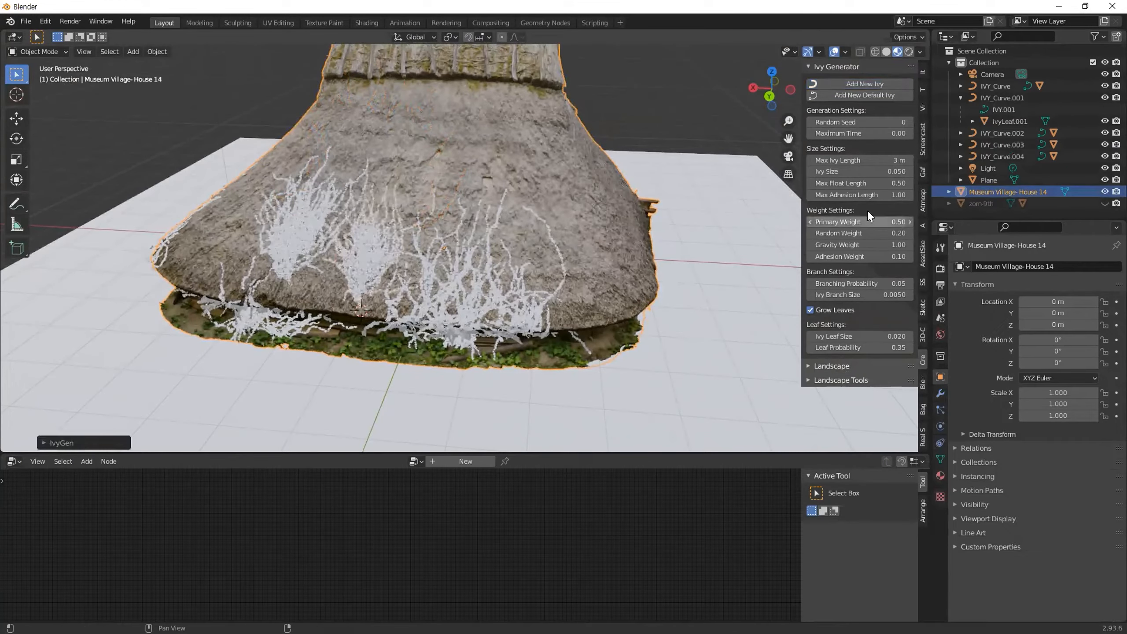
# Place the 3D cursor near the lower roof edge on the bare side of the house, beyond the existing ivies
pyautogui.moveTo(492, 252); pyautogui.dragTo(443, 238, button='middle')
pyautogui.keyDown('shift'); pyautogui.rightClick(535, 288); pyautogui.keyUp('shift')
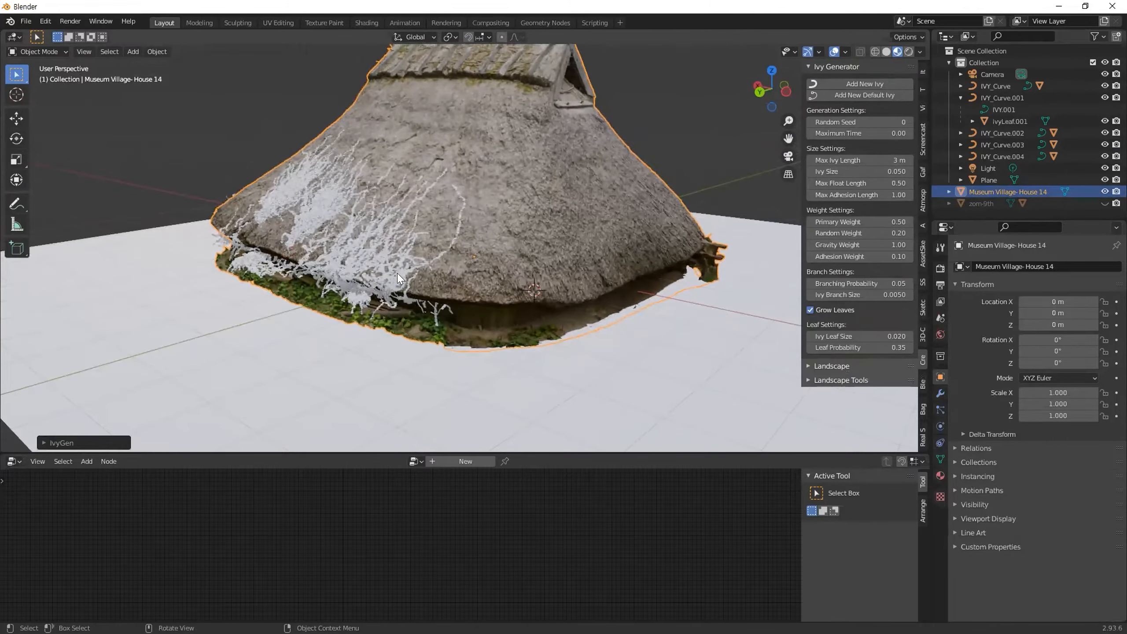
pyautogui.moveTo(408, 282); pyautogui.dragTo(442, 262, button='middle')
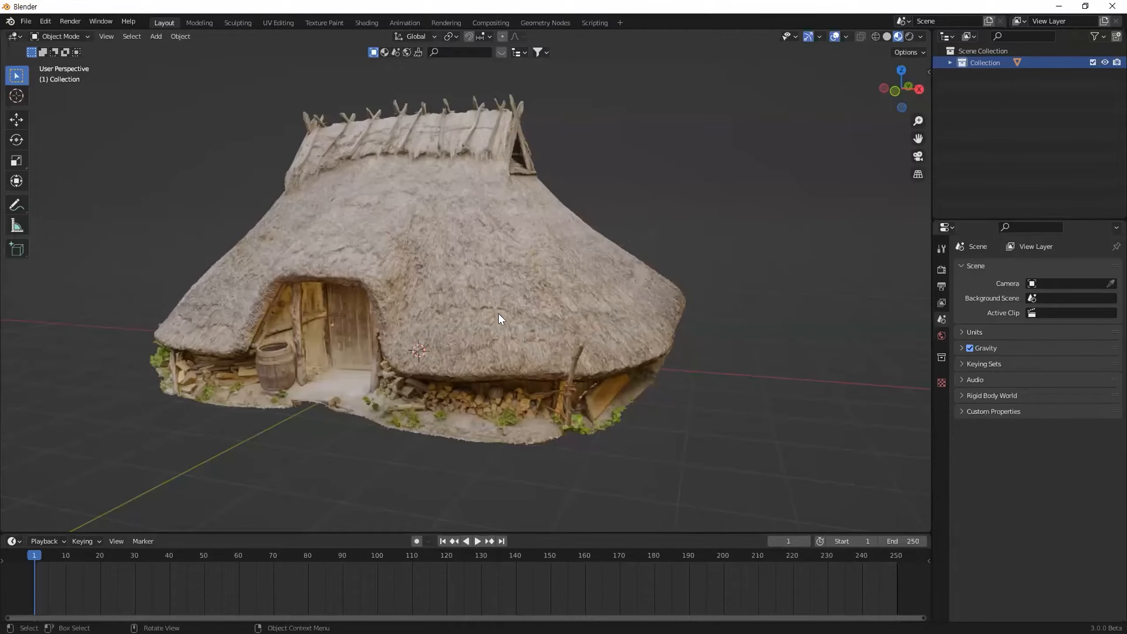
# Enlarge the timeline area beneath the 3D view of the house in the Blender 3.0 scene
pyautogui.moveTo(498, 313); pyautogui.dragTo(358, 276, button='middle')
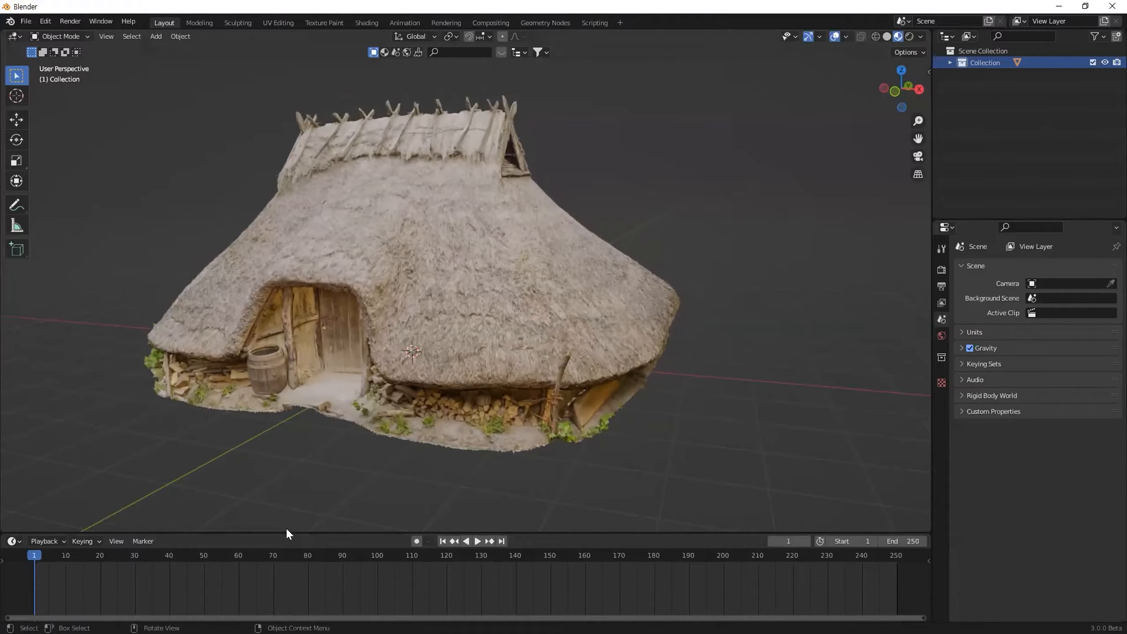
pyautogui.moveTo(286, 527); pyautogui.dragTo(312, 427)
pyautogui.scroll(-1, 387, 338)
pyautogui.keyDown('shift'); pyautogui.moveTo(196, 181); pyautogui.dragTo(227, 202, button='middle'); pyautogui.keyUp('shift')
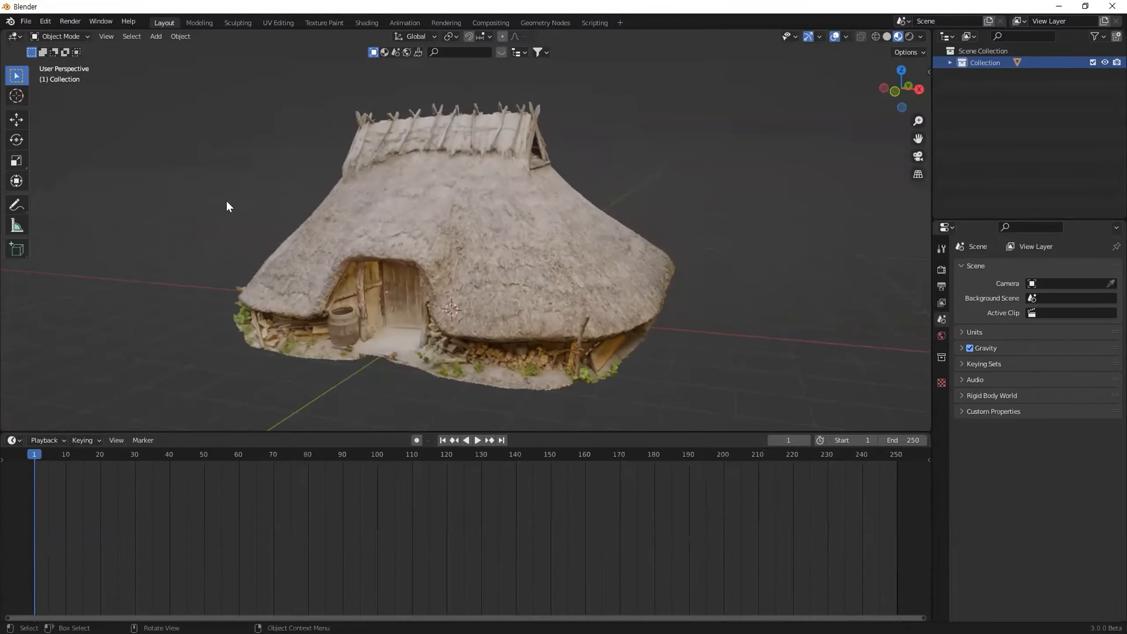
# Start an append and browse to the folder J:\내 드라이브\00_블랜더LIVE\다운로드\IVY Gen\
pyautogui.click(30, 21)
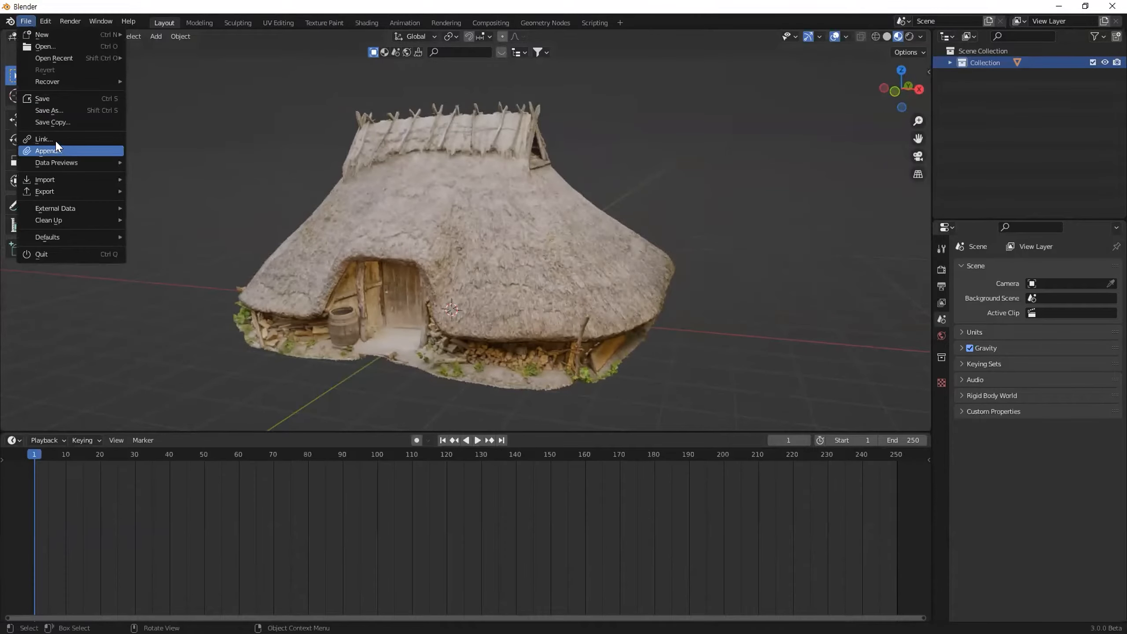
pyautogui.click(46, 151)
pyautogui.click(394, 171)
pyautogui.write('J:\\내 드라이브\\00_블랜더LIVE\\다운로드\\IVY Gen\\')
pyautogui.press('Return')
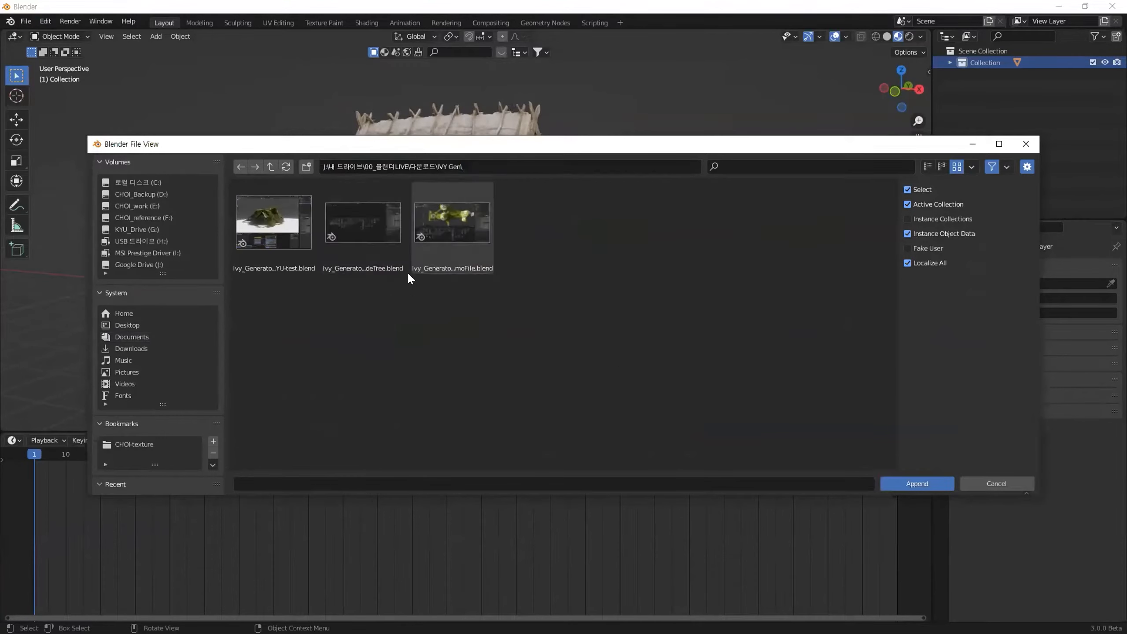
# List the files by name and choose the Ivy_Generator node tree inside Ivy_Generator_Blender_3.0_NodeTree.blend
pyautogui.click(471, 220)
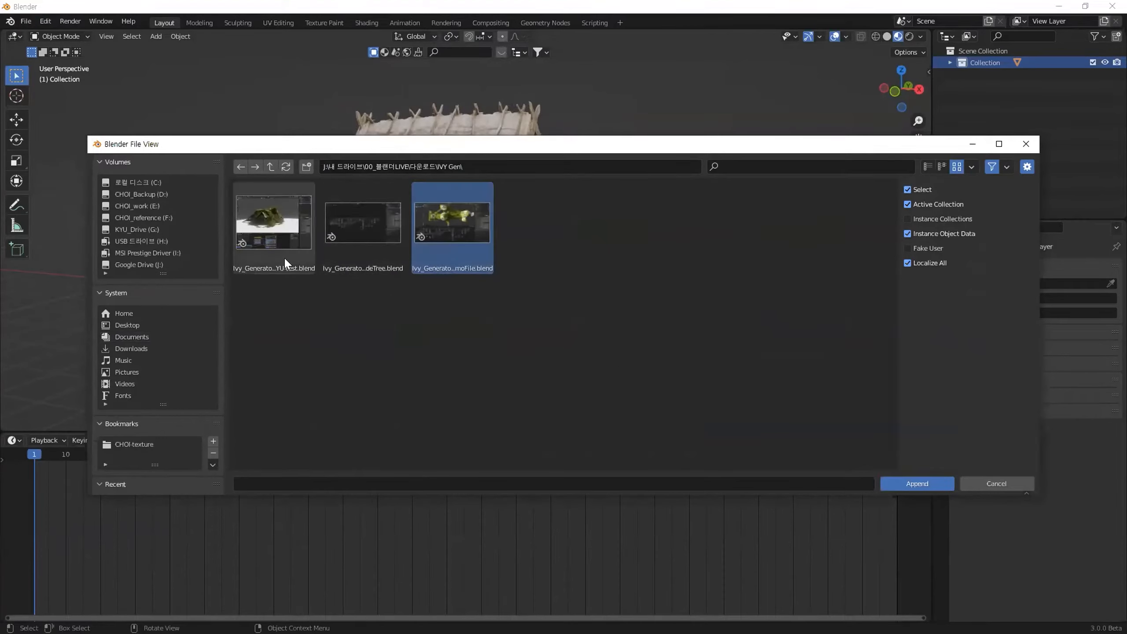
pyautogui.click(375, 240)
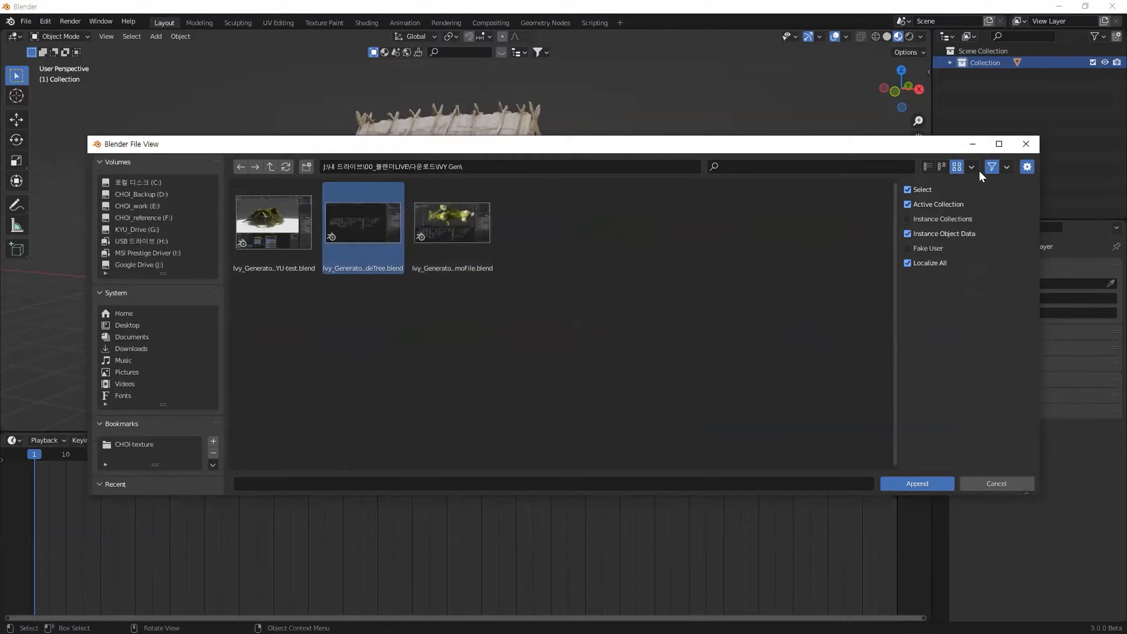
pyautogui.click(942, 167)
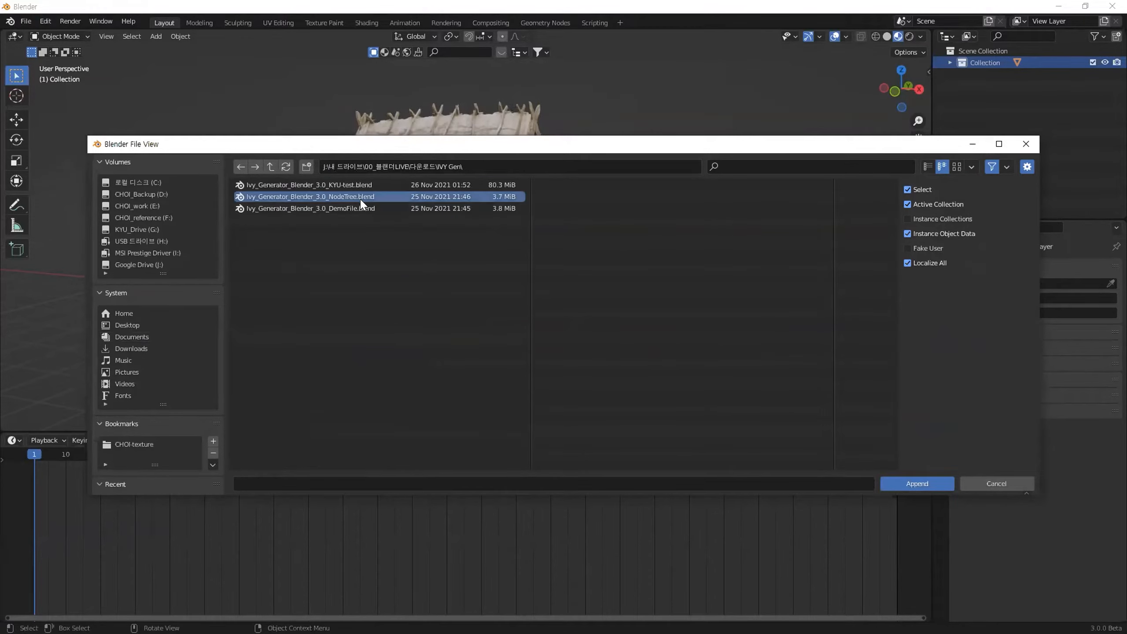
pyautogui.doubleClick(336, 197)
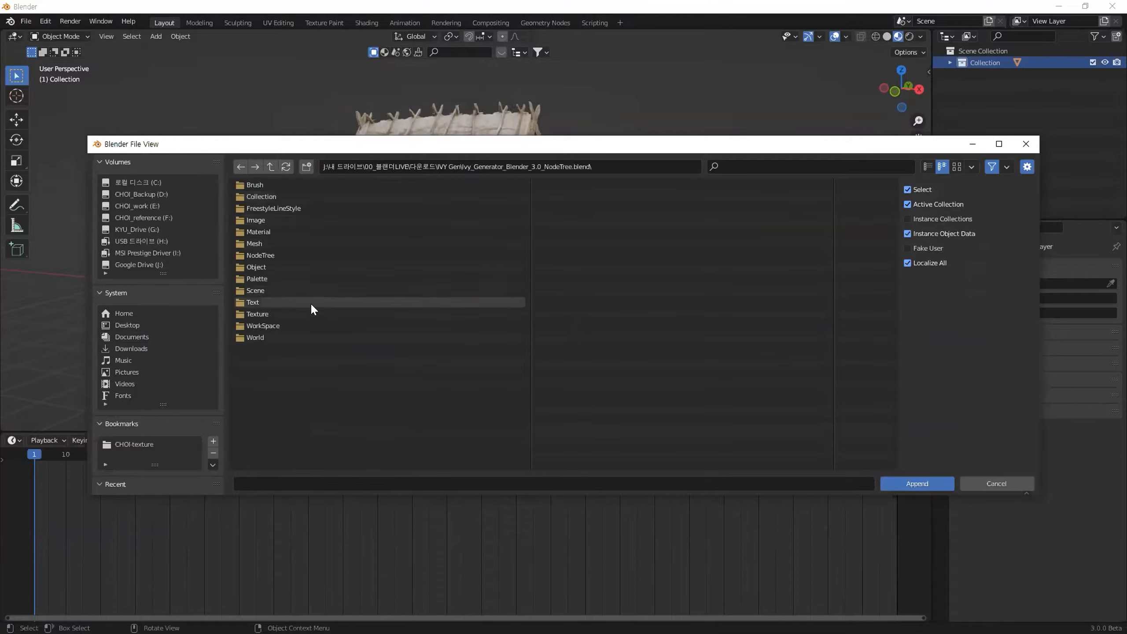
pyautogui.doubleClick(267, 254)
pyautogui.click(265, 198)
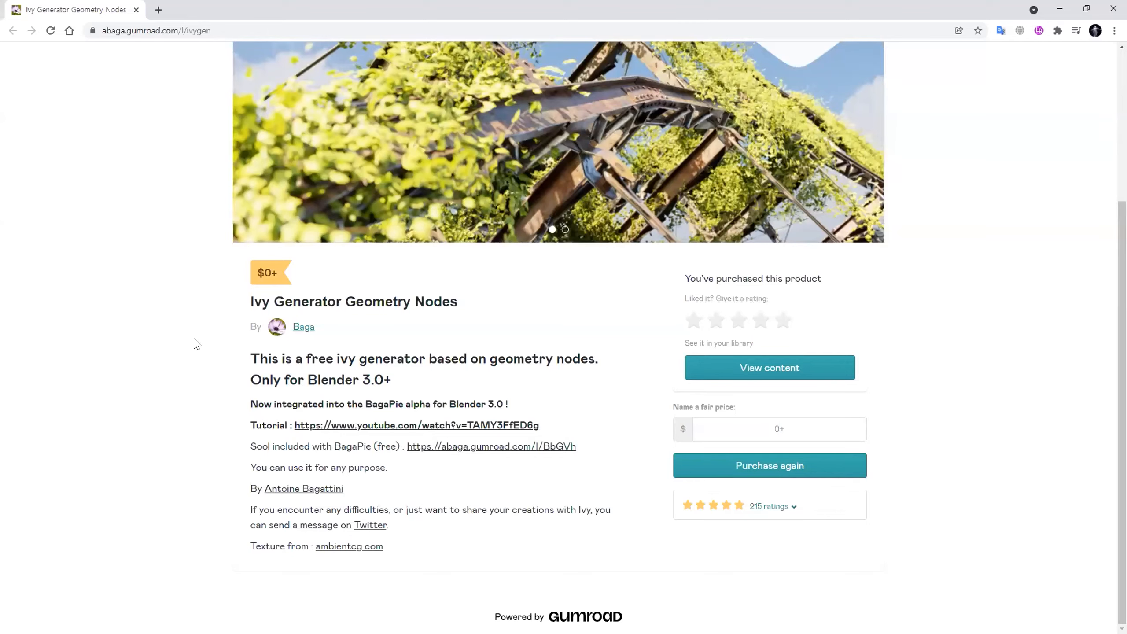
# Review the Ivy Generator Geometry Nodes product page in the browser and cancel the pending append in Blender
pyautogui.scroll(5, 599, 340)
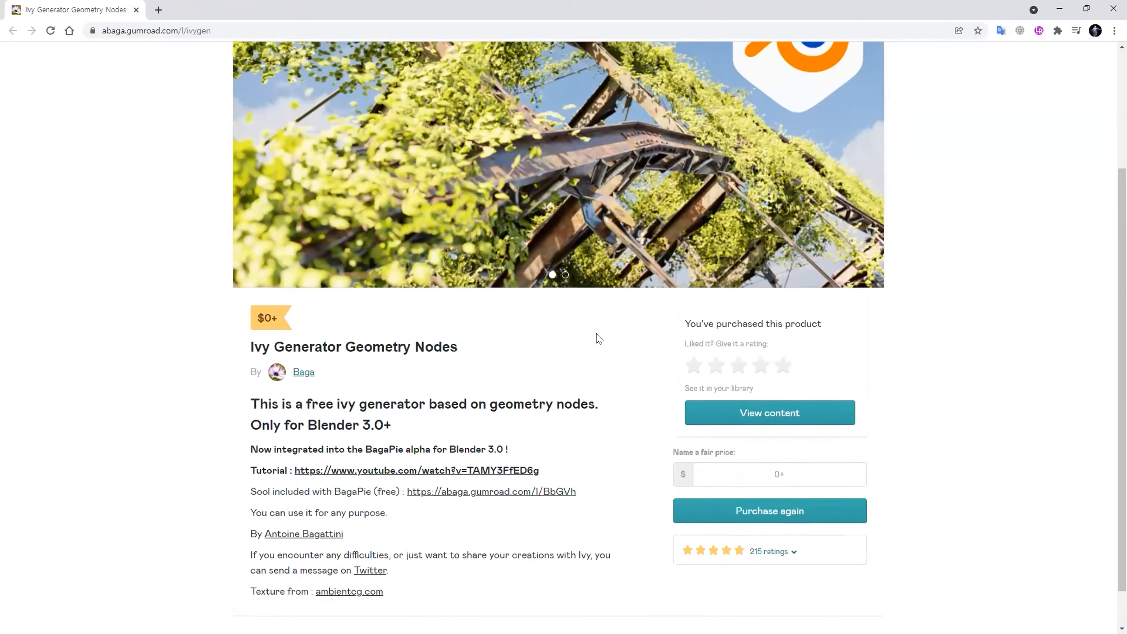
pyautogui.scroll(-5, 601, 333)
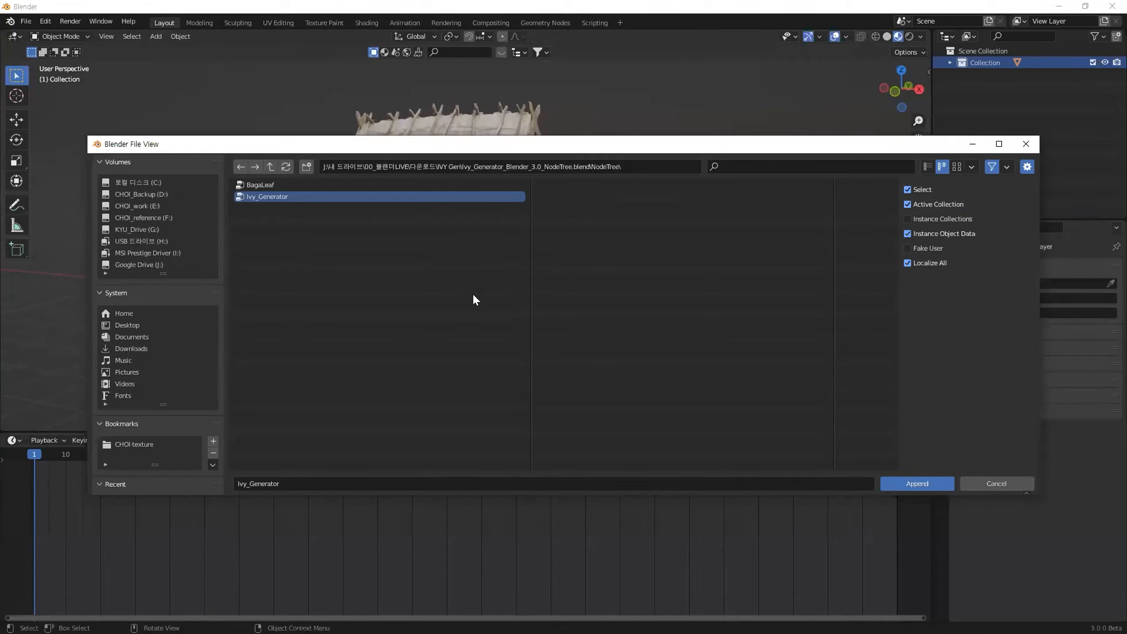
pyautogui.click(1010, 484)
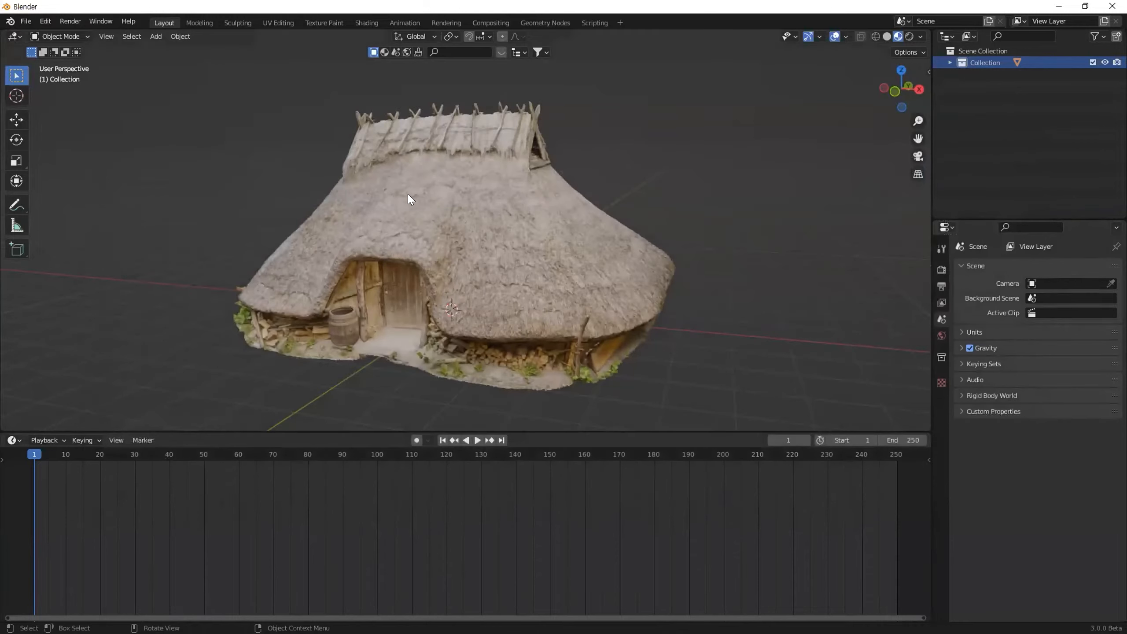
# Append the Ivy_Generator node tree from Ivy_Generator_Blender_3.0_NodeTree.blend into the house scene
pyautogui.click(24, 22)
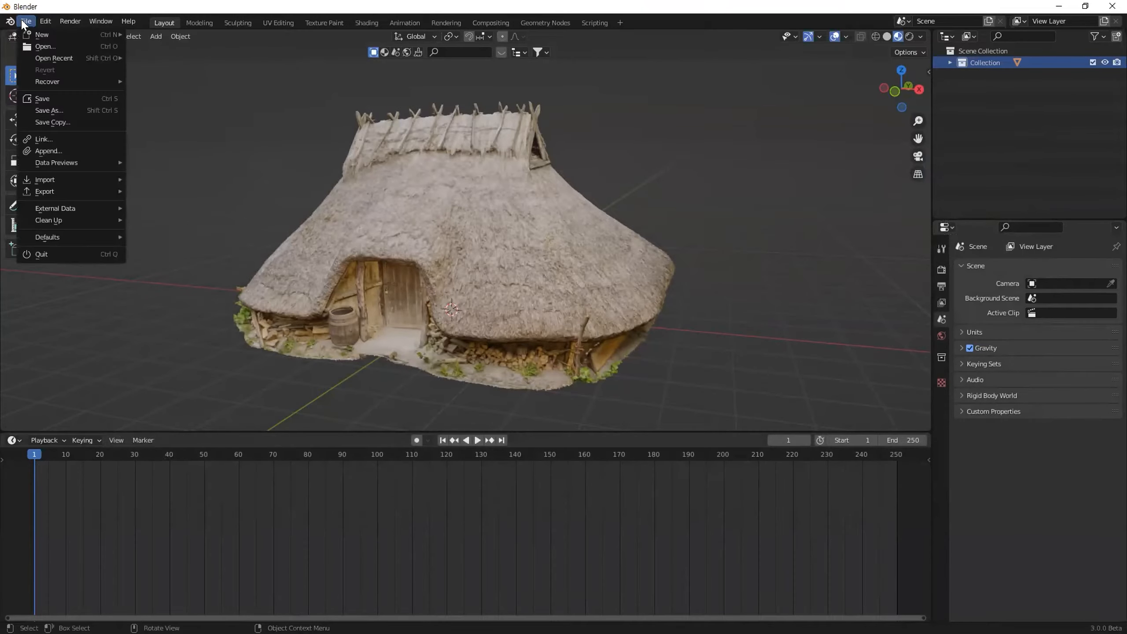
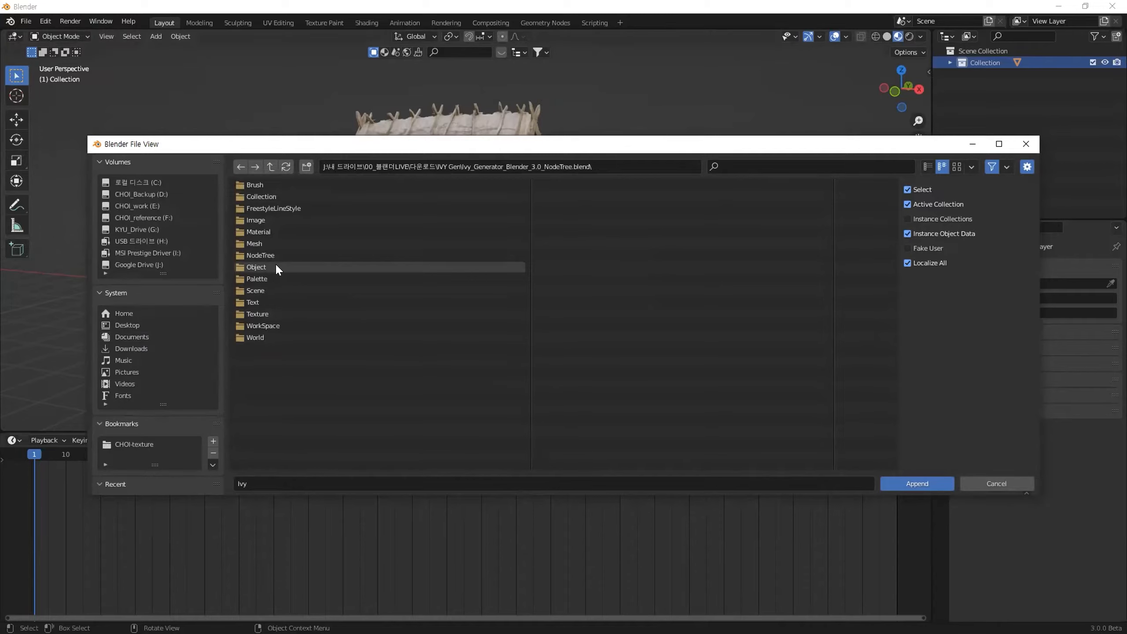
pyautogui.click(258, 197)
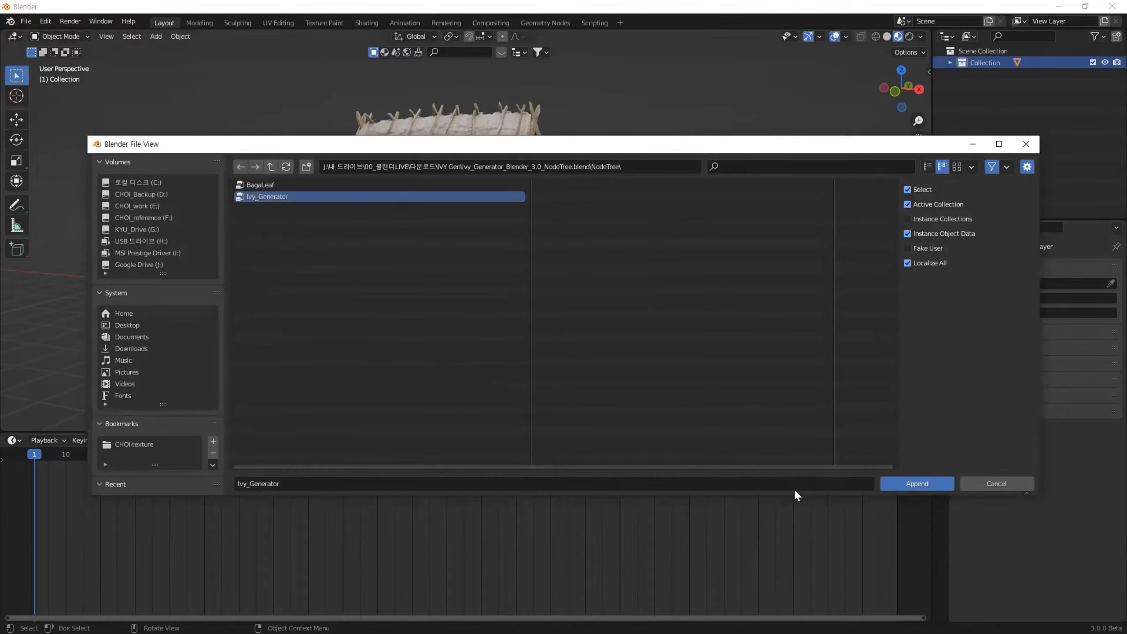
pyautogui.click(905, 483)
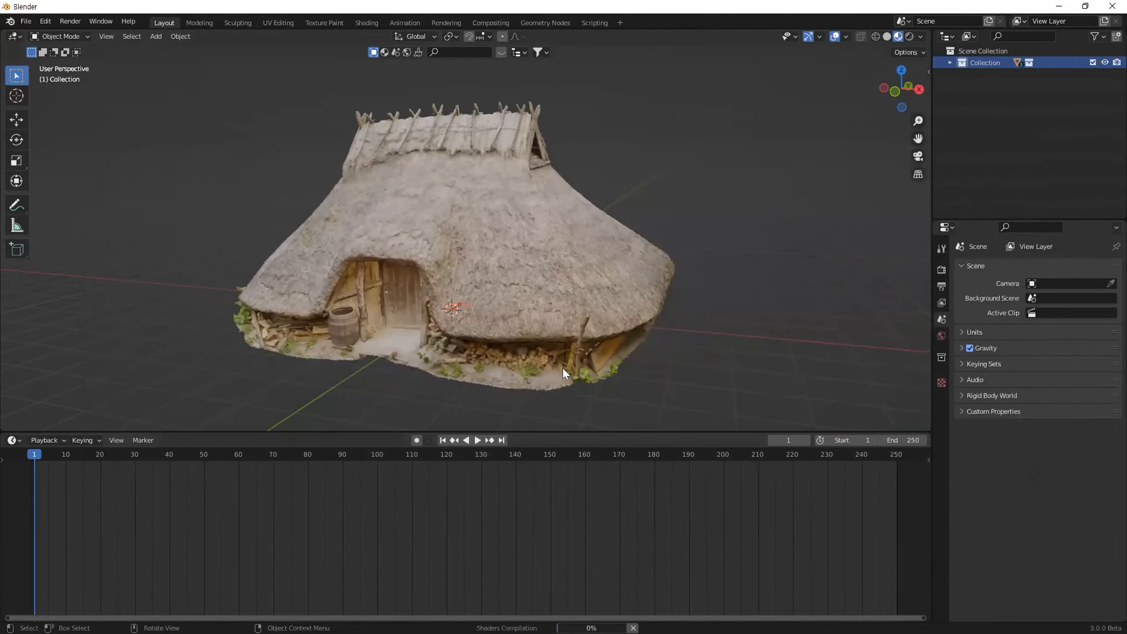
# Expand the scene collection and examine the appended Ivy_Instance collection with Ivy_Instance_1 and Ivy_Instance_2
pyautogui.moveTo(592, 362); pyautogui.dragTo(885, 167, button='middle')
pyautogui.click(951, 63)
pyautogui.click(1017, 75)
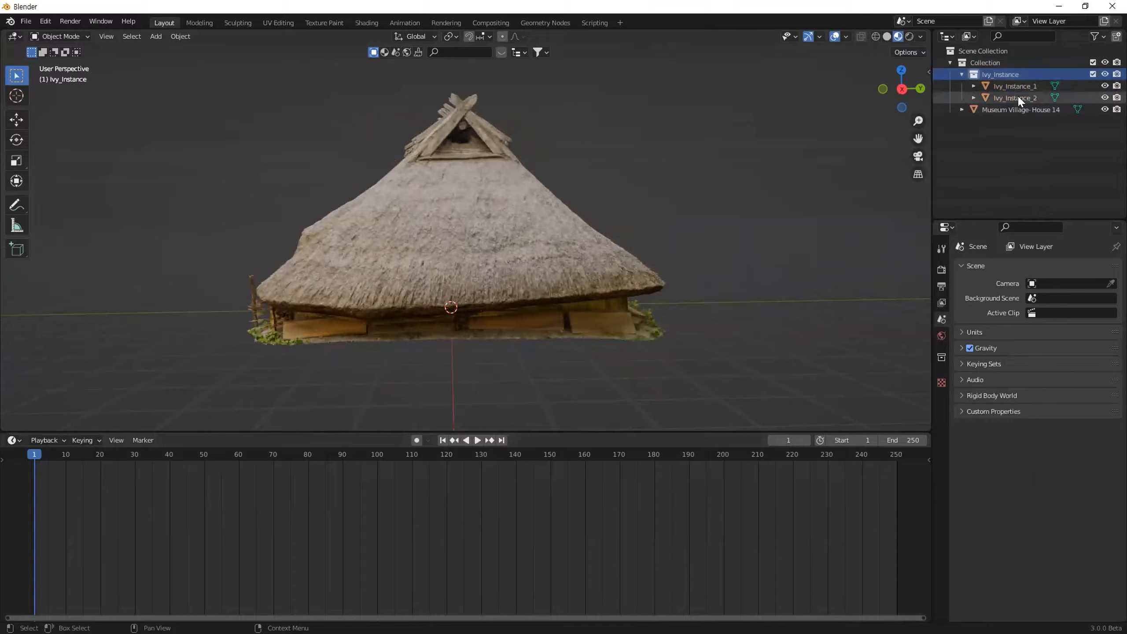
pyautogui.click(1007, 95)
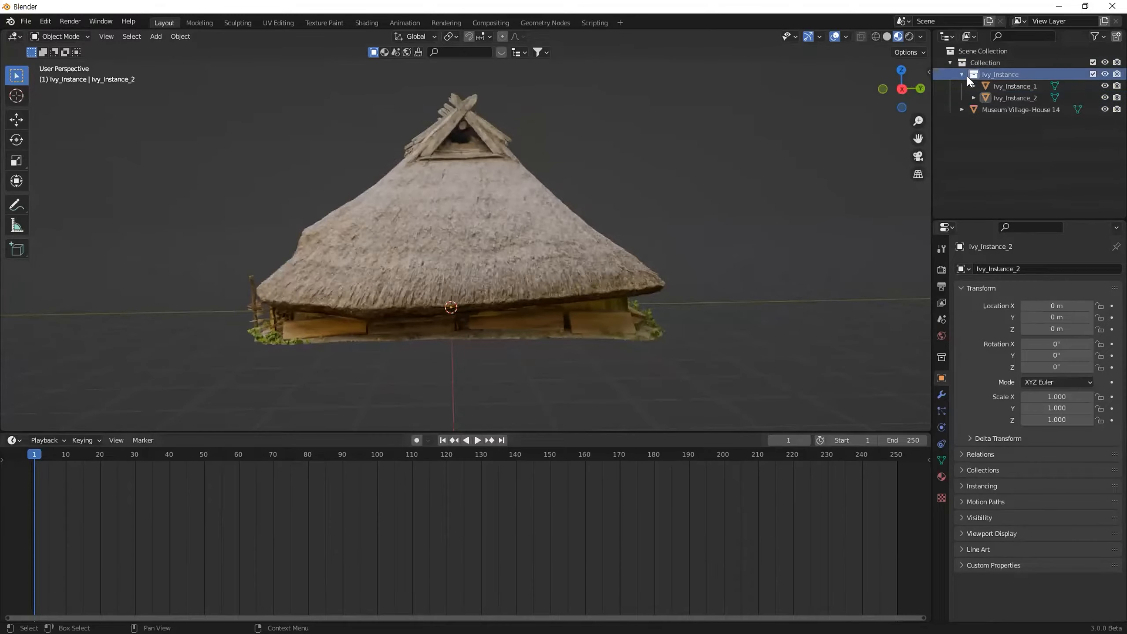
# Select the Museum Village- House 14 object and collapse the main collection in the outliner
pyautogui.click(1013, 108)
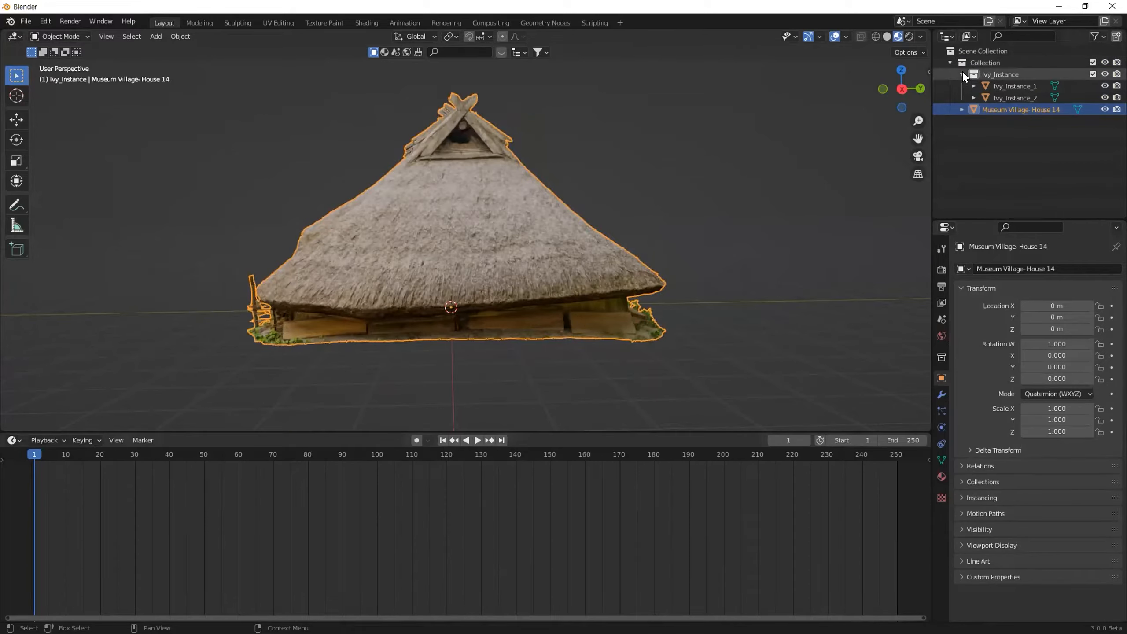
pyautogui.moveTo(593, 188); pyautogui.dragTo(593, 255, button='middle')
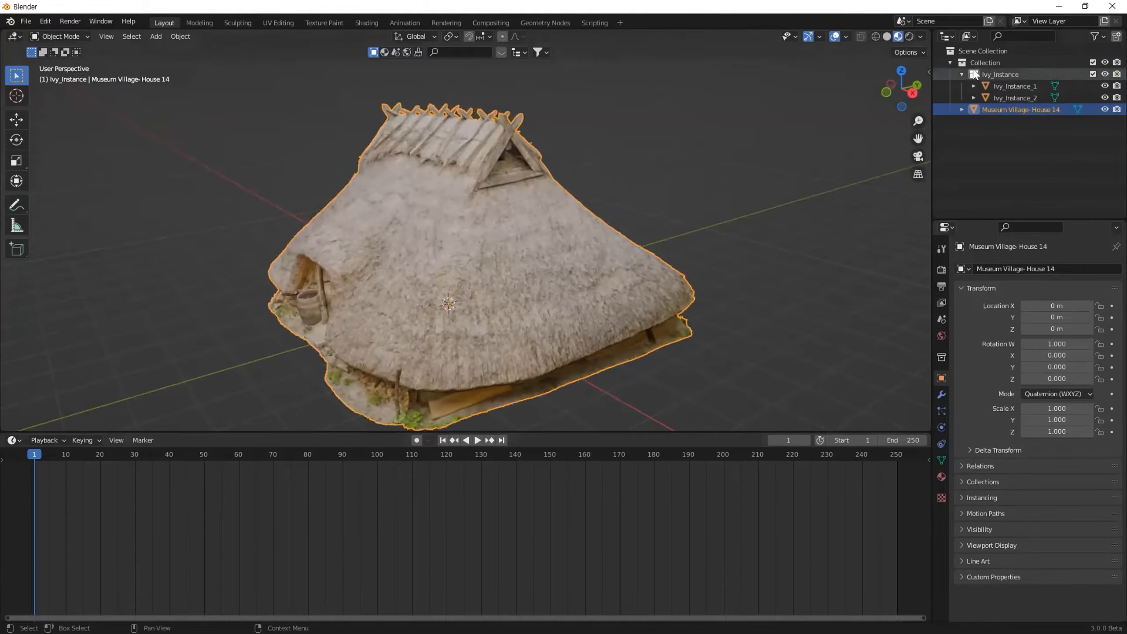
pyautogui.click(950, 60)
pyautogui.moveTo(470, 333); pyautogui.dragTo(506, 276, button='middle')
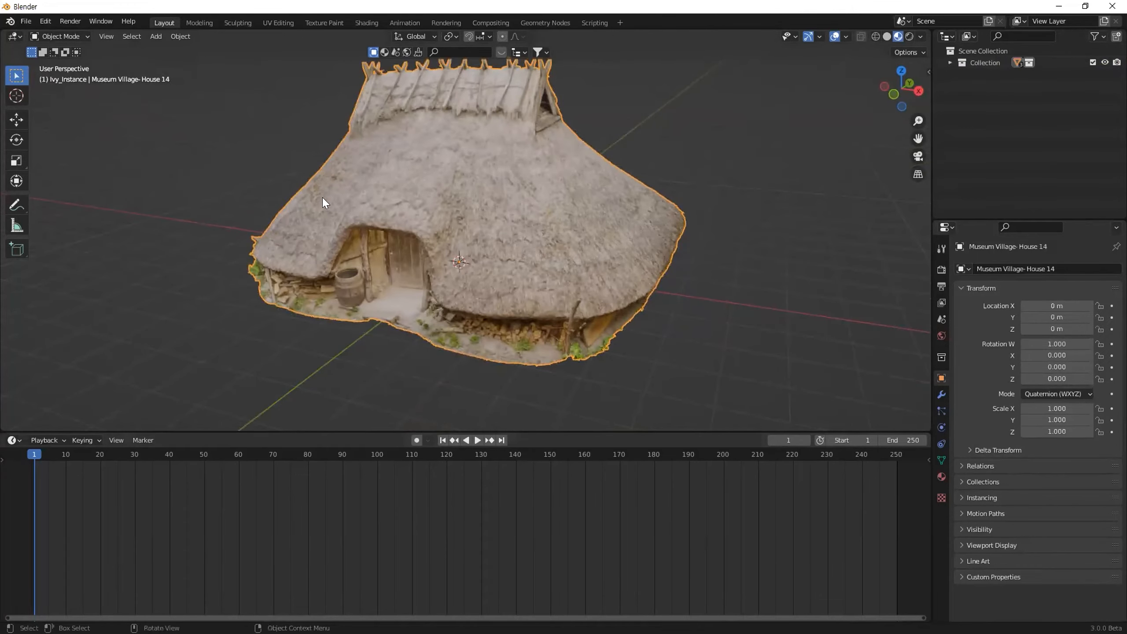
# Add a plane mesh and move it beside the house's roof, to about X -4.63 m, Y -1.09 m, Z 2.88 m
pyautogui.hotkey('shift', 'a')
pyautogui.moveTo(291, 253)
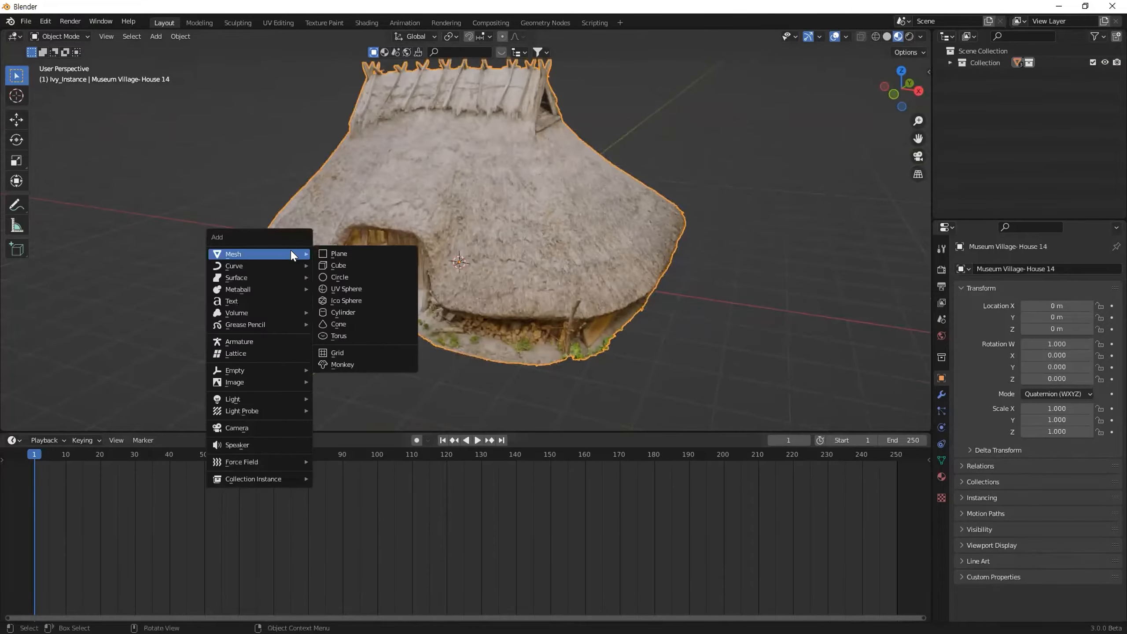
pyautogui.click(334, 257)
pyautogui.press('g')
pyautogui.click(152, 171)
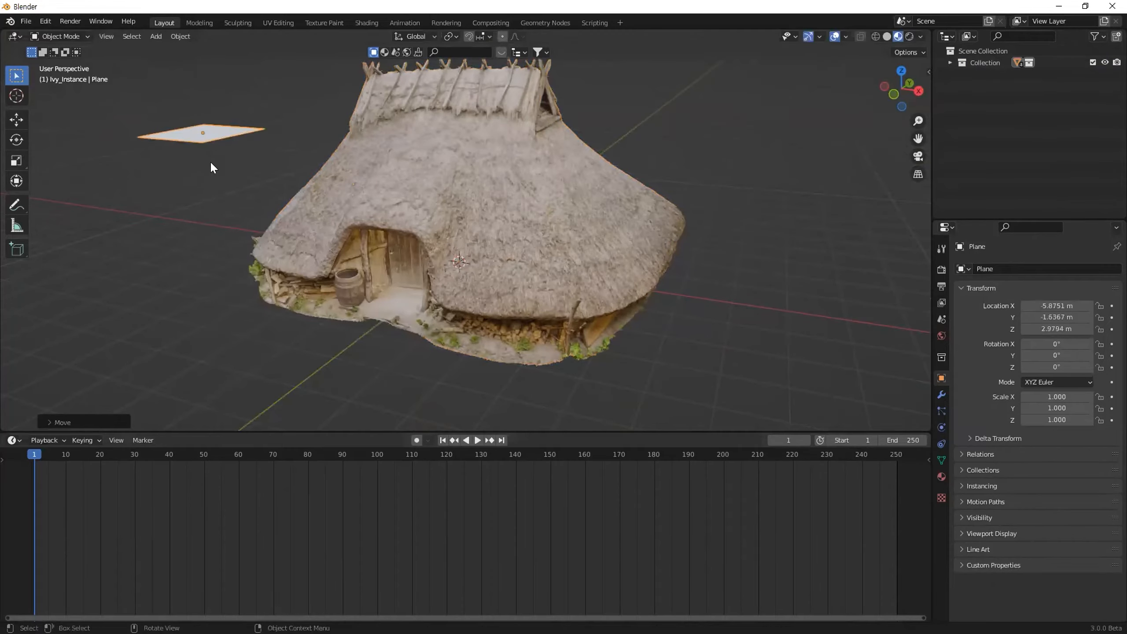
pyautogui.keyDown('shift'); pyautogui.moveTo(210, 160); pyautogui.dragTo(296, 191, button='middle'); pyautogui.keyUp('shift')
pyautogui.moveTo(257, 165); pyautogui.dragTo(353, 161)
pyautogui.moveTo(352, 160); pyautogui.dragTo(399, 204, button='middle')
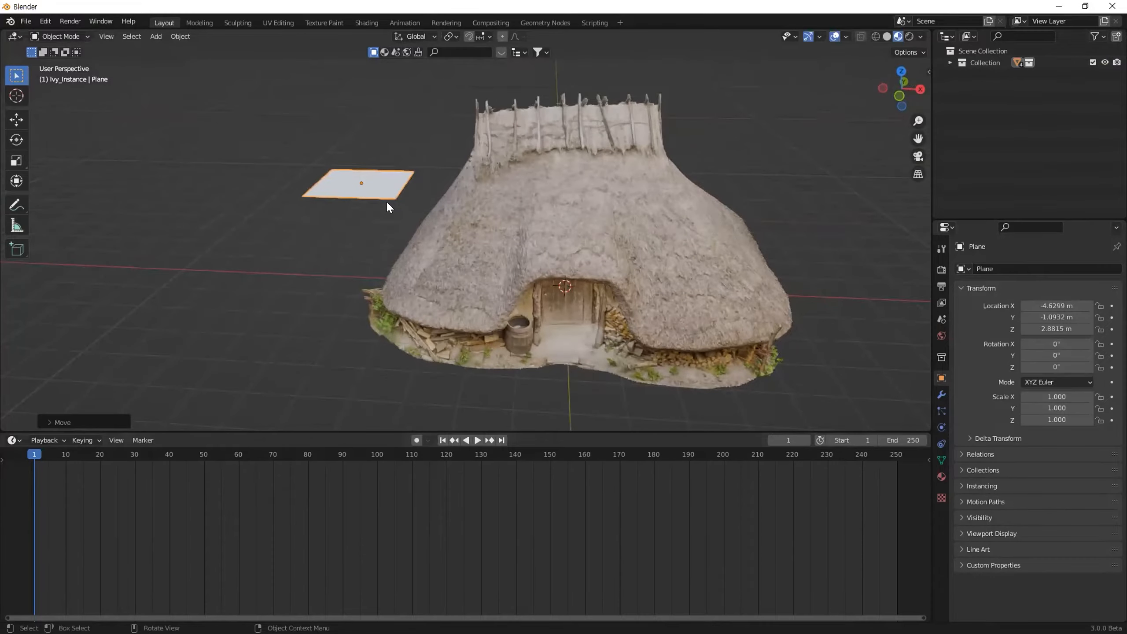
pyautogui.press('Tab')
pyautogui.scroll(5, 398, 221)
pyautogui.moveTo(292, 173); pyautogui.dragTo(335, 227, button='middle')
pyautogui.press('b')
pyautogui.click(355, 239)
pyautogui.click(395, 109)
pyautogui.scroll(-5, 355, 224)
pyautogui.press('Tab')
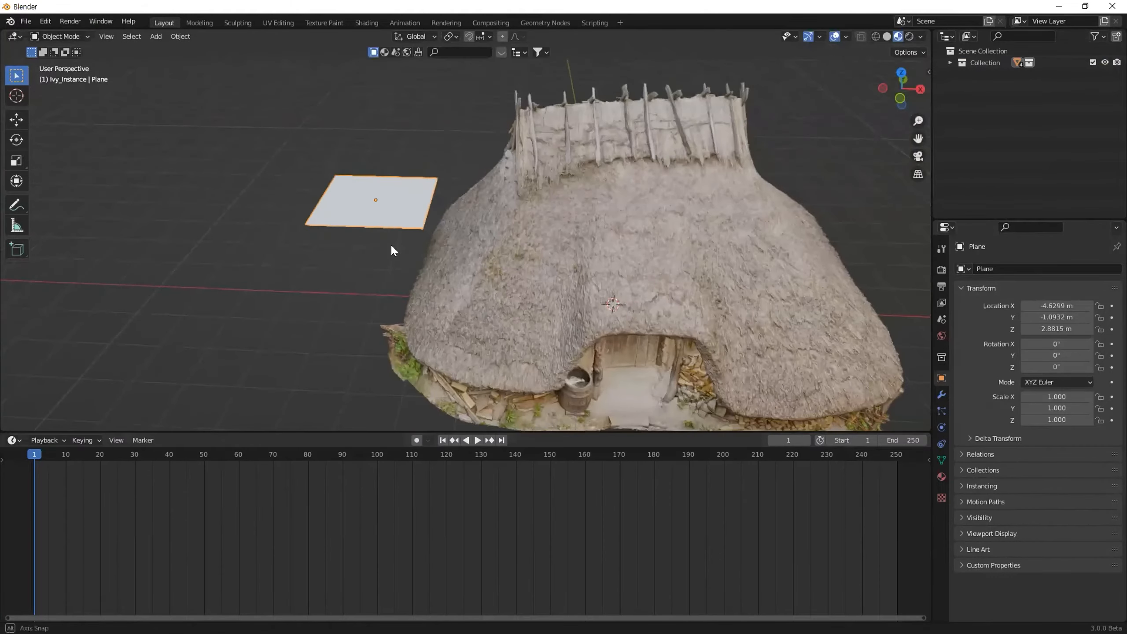
pyautogui.moveTo(405, 232); pyautogui.dragTo(378, 166, button='middle')
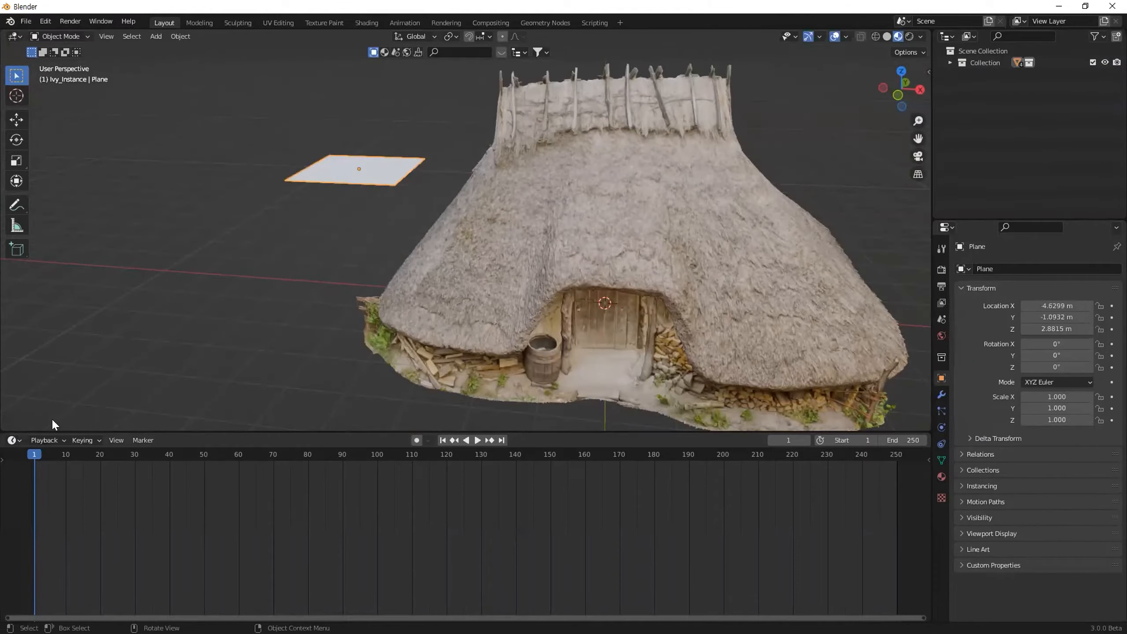
# Change the timeline area to the Geometry Node Editor
pyautogui.click(13, 440)
pyautogui.click(45, 540)
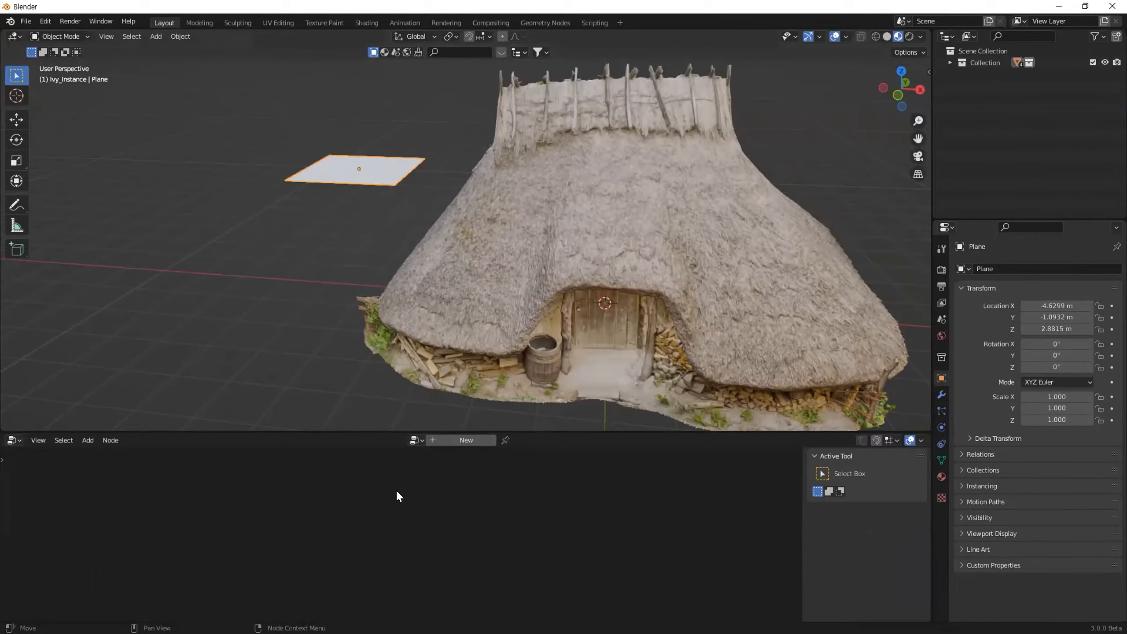
pyautogui.click(416, 440)
# Expand the collection hierarchy and move the Plane object out of Ivy_Instance into the Scene Collection
pyautogui.keyDown('shift'); pyautogui.click(949, 63); pyautogui.keyUp('shift')
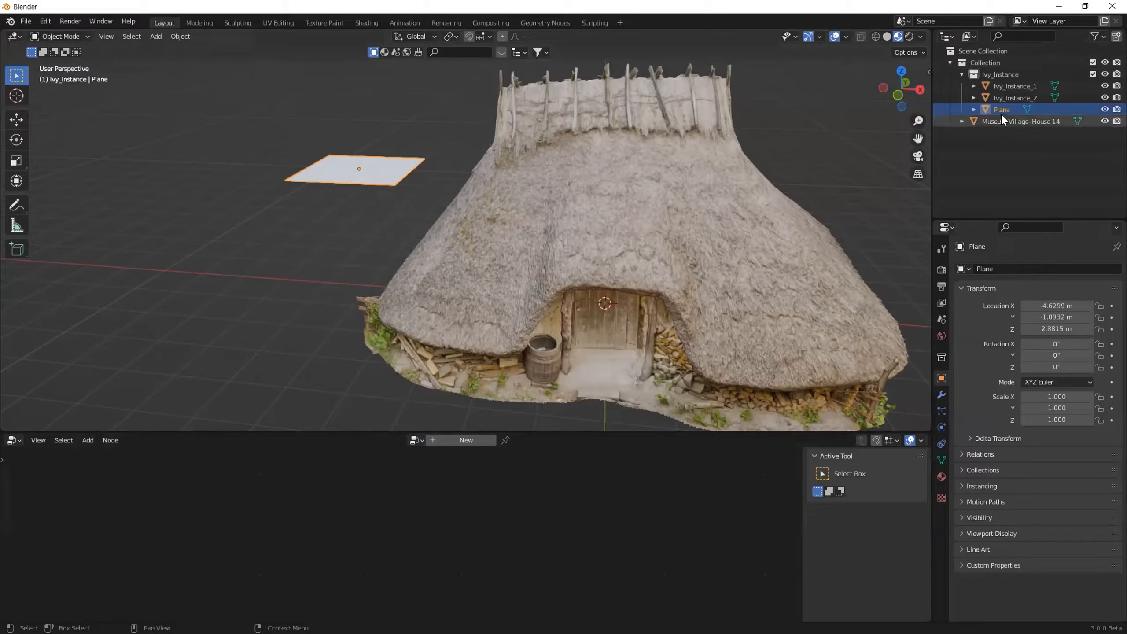
pyautogui.moveTo(999, 111); pyautogui.dragTo(953, 123)
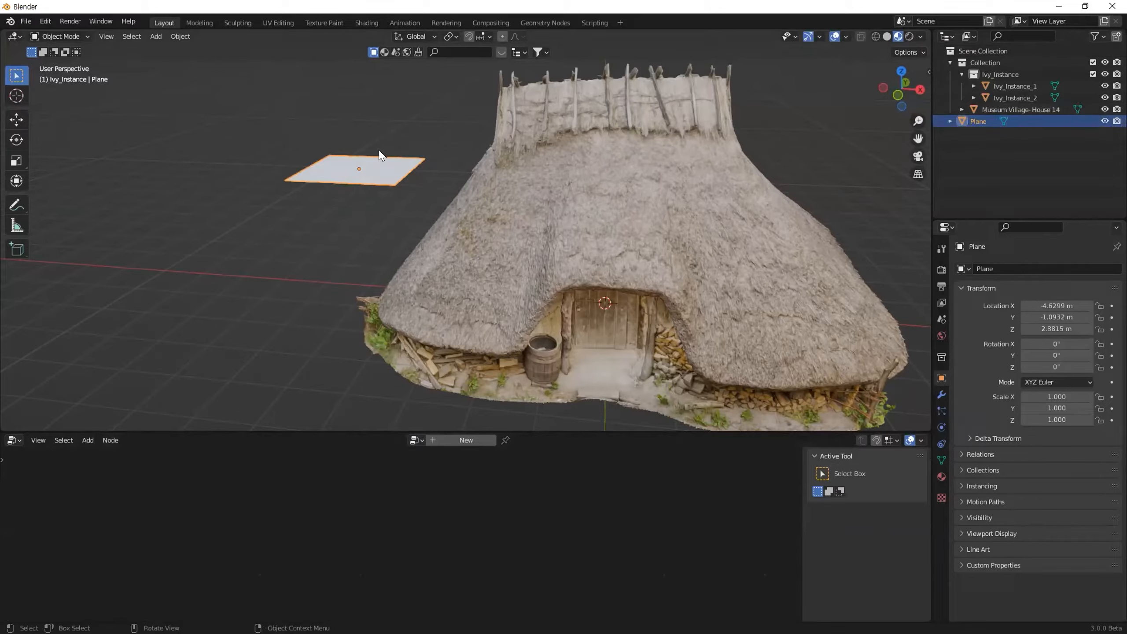
# Create a geometry nodes setup on the plane and assign the Ivy_Generator node tree to it
pyautogui.click(419, 440)
pyautogui.click(462, 442)
pyautogui.click(399, 441)
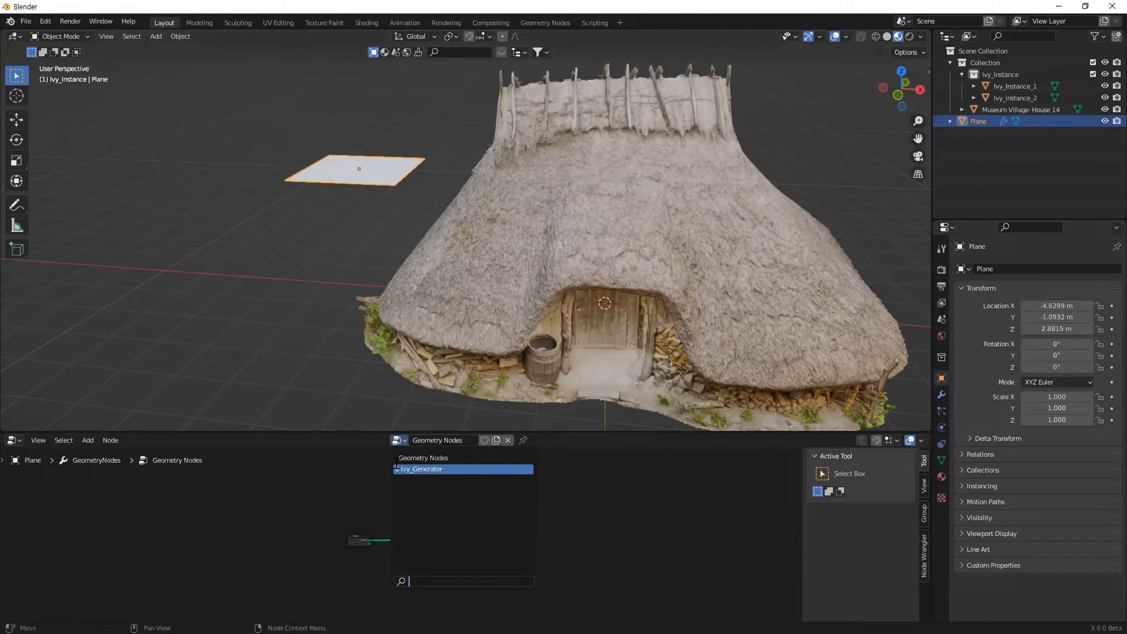
pyautogui.click(427, 470)
pyautogui.moveTo(407, 276); pyautogui.dragTo(361, 249, button='middle')
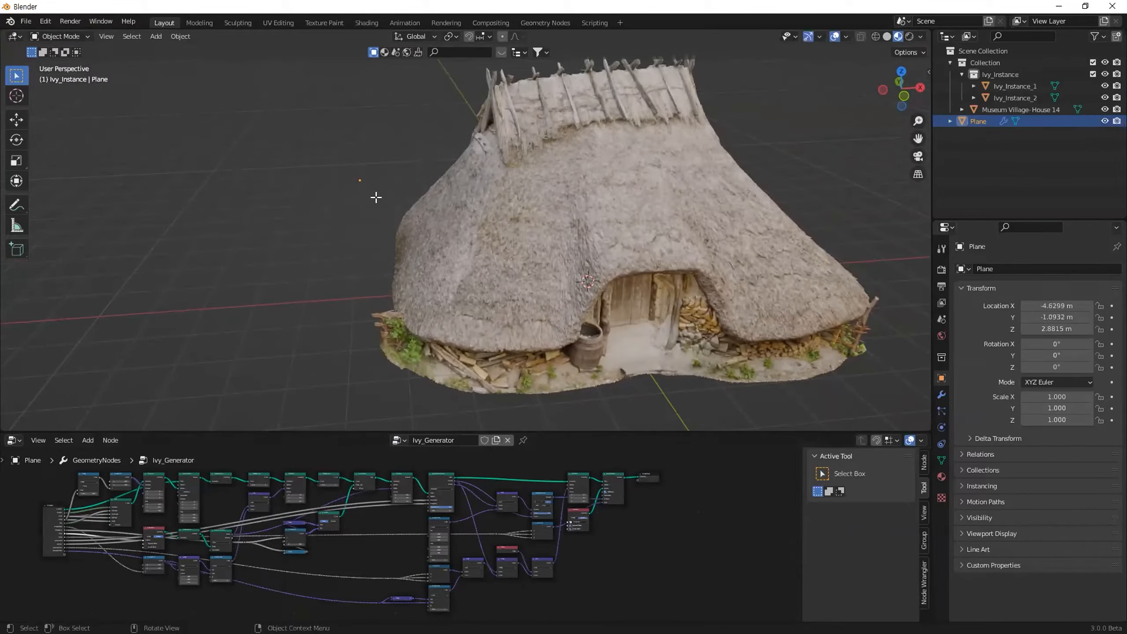
# Enter Edit Mode on the plane and bring the Ivy_Generator node tree into view
pyautogui.press('Tab')
pyautogui.keyDown('shift'); pyautogui.moveTo(377, 203); pyautogui.dragTo(356, 199, button='middle'); pyautogui.keyUp('shift')
pyautogui.moveTo(343, 537); pyautogui.dragTo(461, 536, button='middle')
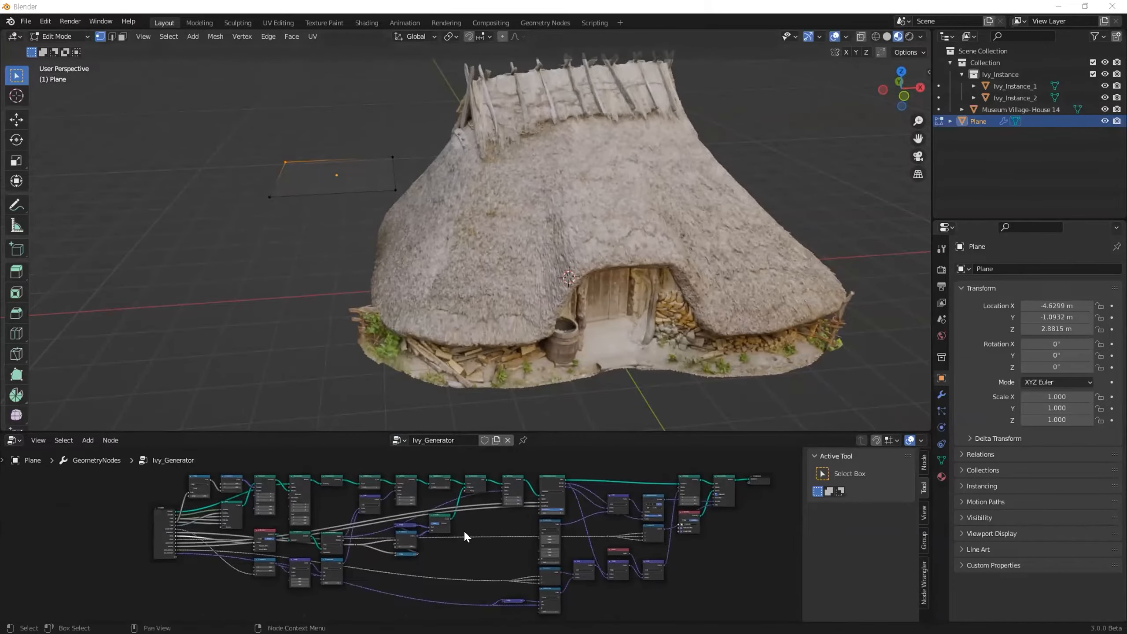
# Switch to the browser, highlight the Ivy Generator's $0+ price, and try 100 as the fair price before clearing it
pyautogui.hotkey('alt', 'Tab')
pyautogui.moveTo(252, 272); pyautogui.dragTo(287, 279)
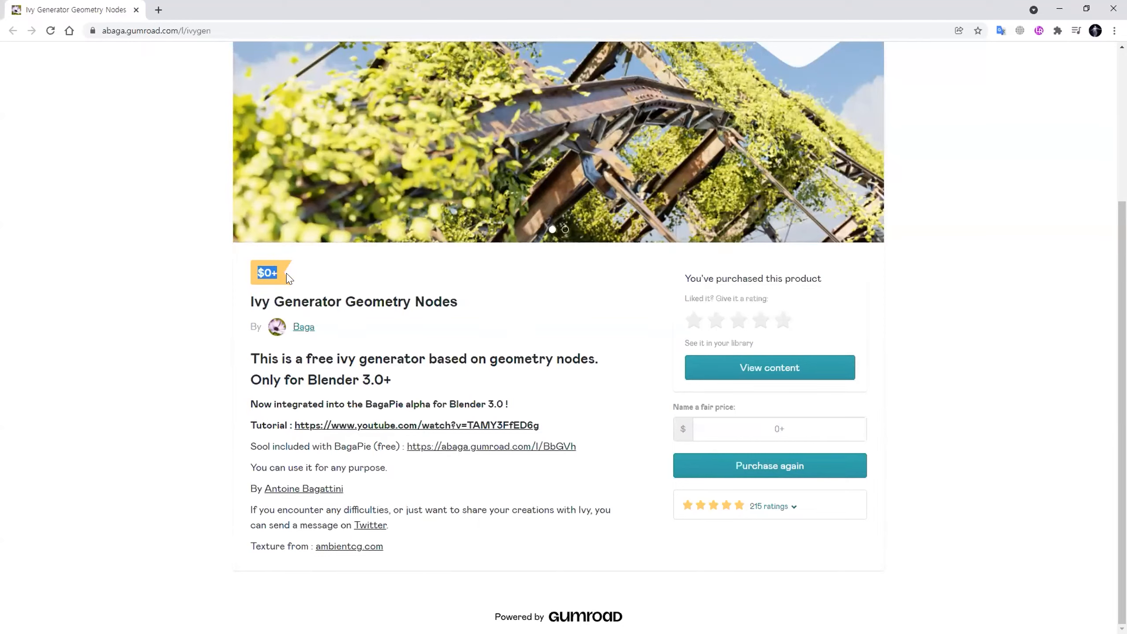
pyautogui.click(777, 430)
pyautogui.write('100')
pyautogui.hotkey('ctrl', 'a')
pyautogui.press('BackSpace')
# Open the creator Baga's product page, browse the listed generators and add-ons, and return to Blender
pyautogui.click(304, 329)
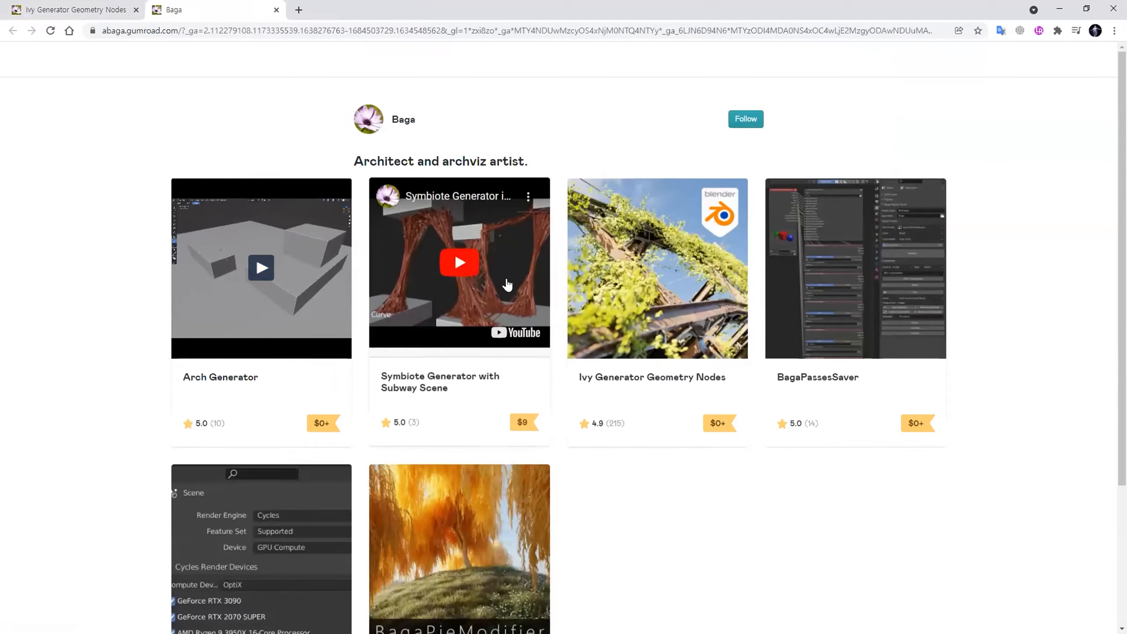
pyautogui.scroll(-1, 577, 355)
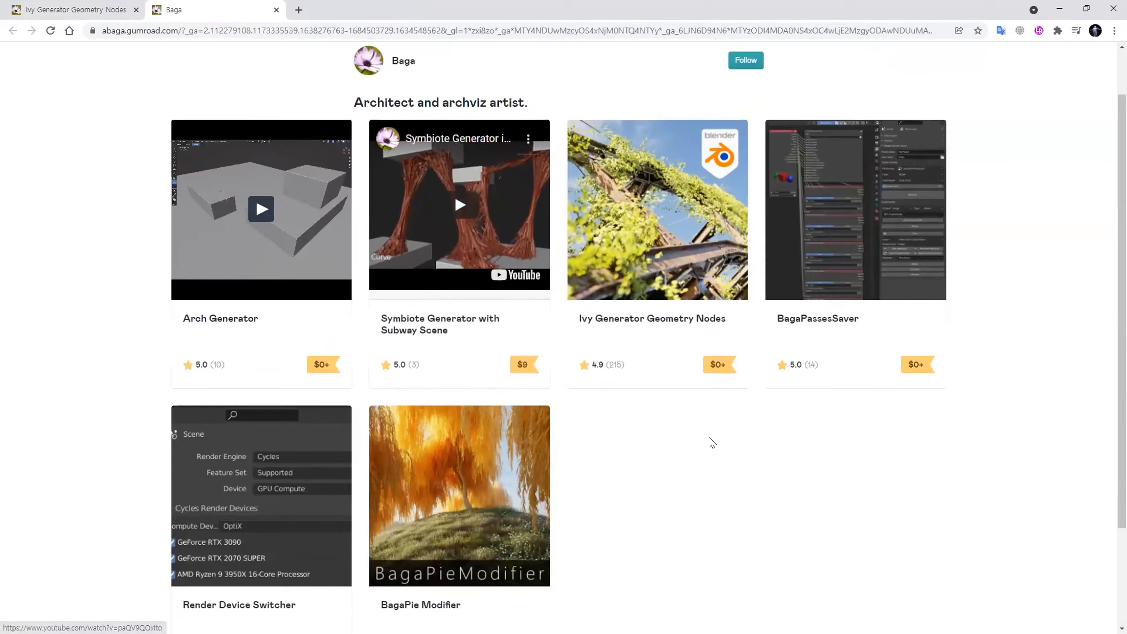
pyautogui.scroll(-1, 707, 444)
pyautogui.scroll(1, 707, 446)
pyautogui.scroll(-1, 707, 449)
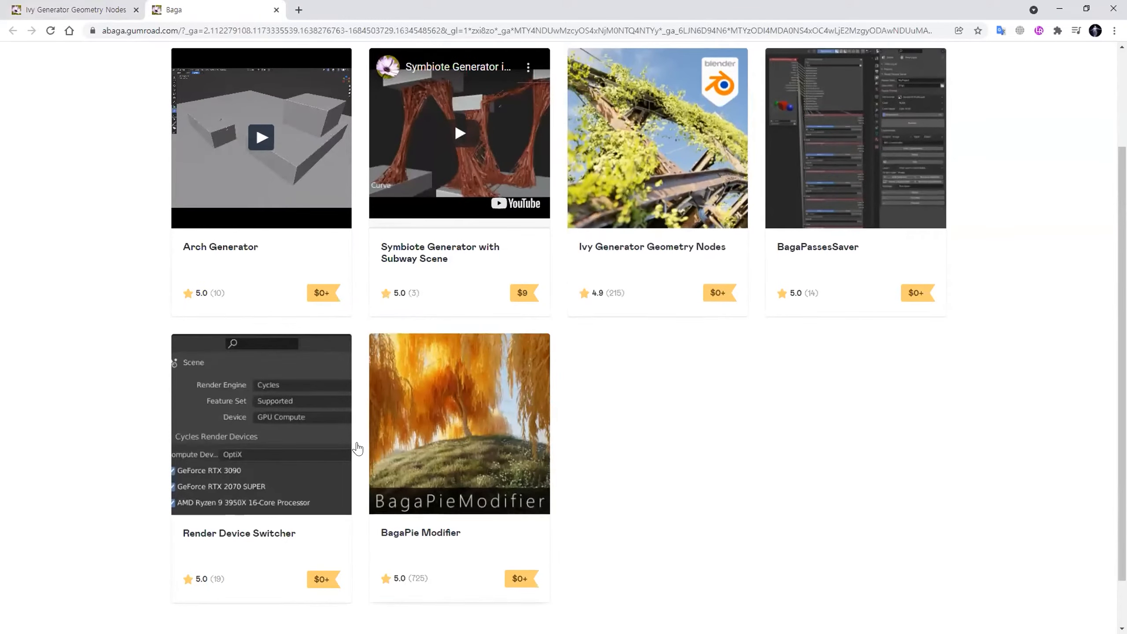
pyautogui.scroll(2, 311, 439)
pyautogui.hotkey('alt', 'Tab')
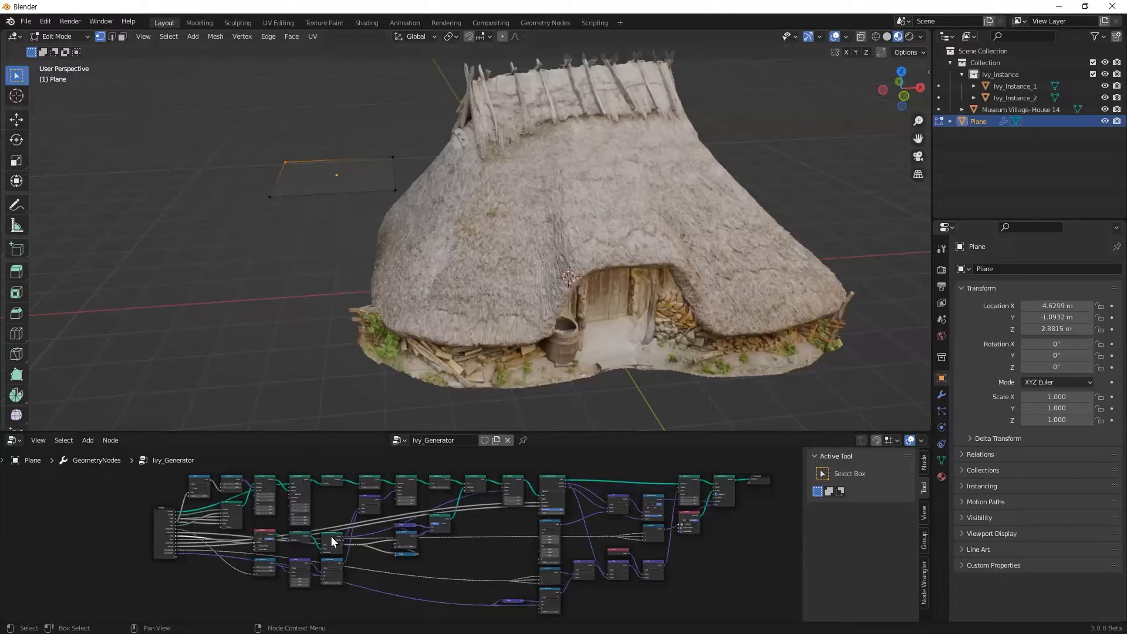
# Show the plane's modifier properties with the Ivy_Generator settings
pyautogui.scroll(5, 248, 542)
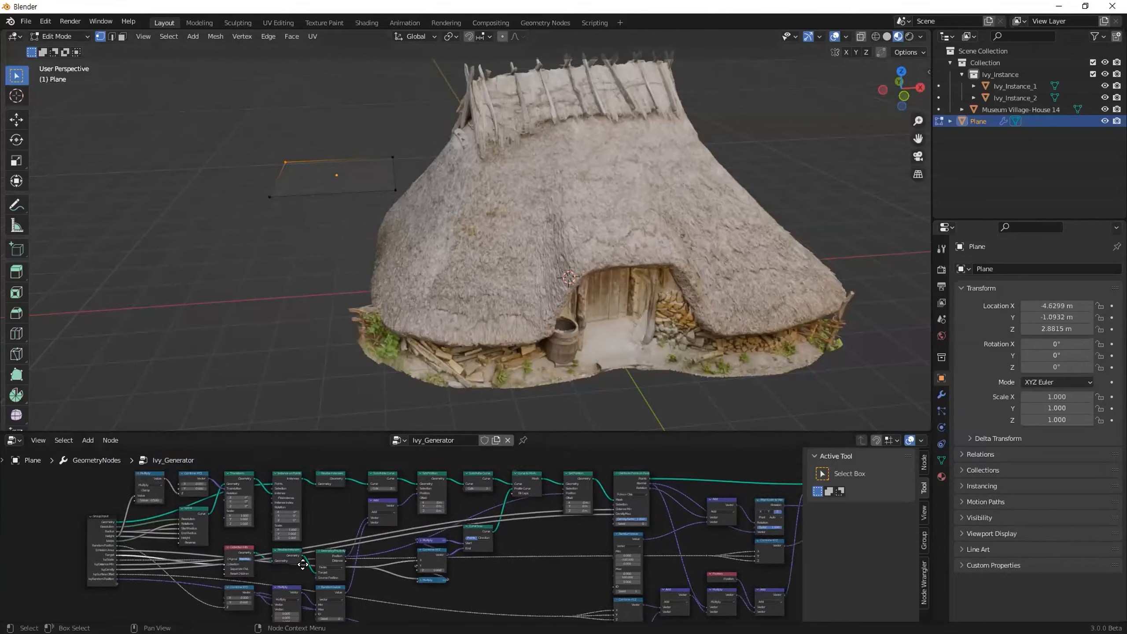
pyautogui.click(941, 394)
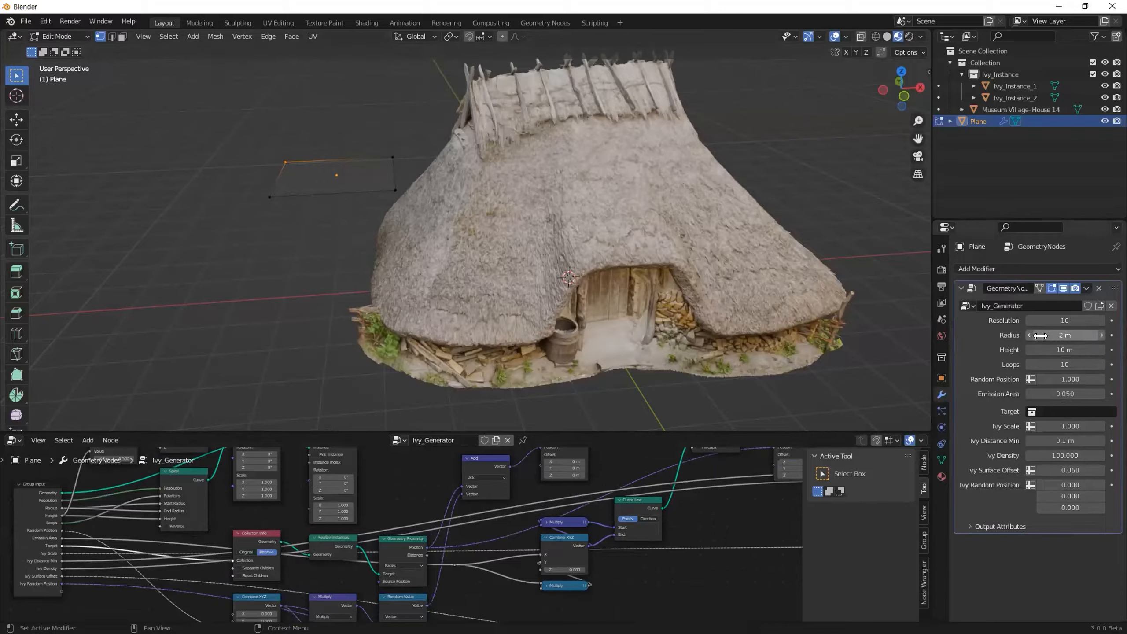
pyautogui.keyDown('shift'); pyautogui.moveTo(339, 203); pyautogui.dragTo(347, 233, button='middle'); pyautogui.keyUp('shift')
# Select all vertices of the plane in Edit Mode and try moving them
pyautogui.click(300, 277)
pyautogui.moveTo(409, 282); pyautogui.dragTo(395, 170, button='middle')
pyautogui.press('a')
pyautogui.hotkey('alt', 'a')
pyautogui.moveTo(394, 169); pyautogui.dragTo(413, 207)
pyautogui.moveTo(267, 154); pyautogui.dragTo(417, 245)
pyautogui.press('g')
pyautogui.rightClick(413, 227)
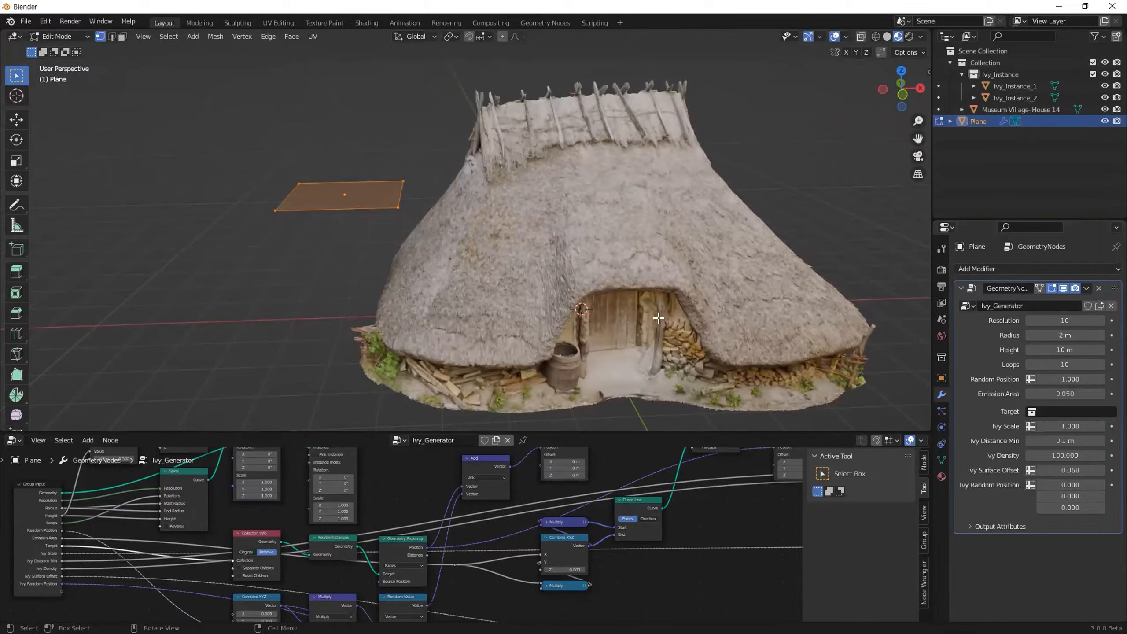
# Try Ivy_Instance as the Ivy_Generator's Target collection, then clear the Target
pyautogui.click(1027, 408)
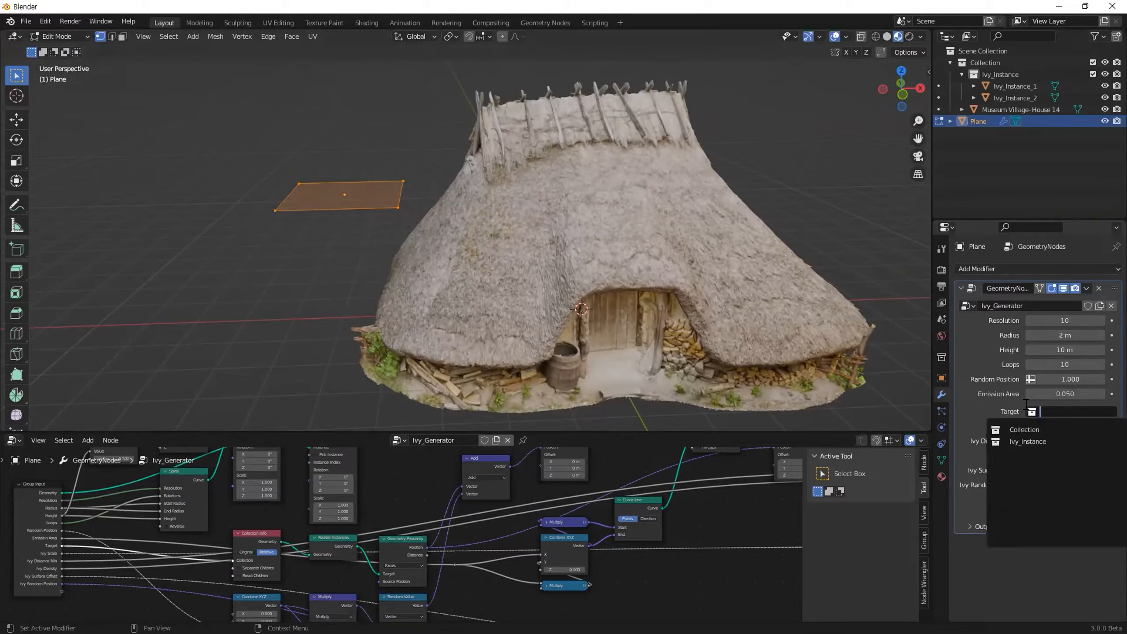
pyautogui.click(1026, 441)
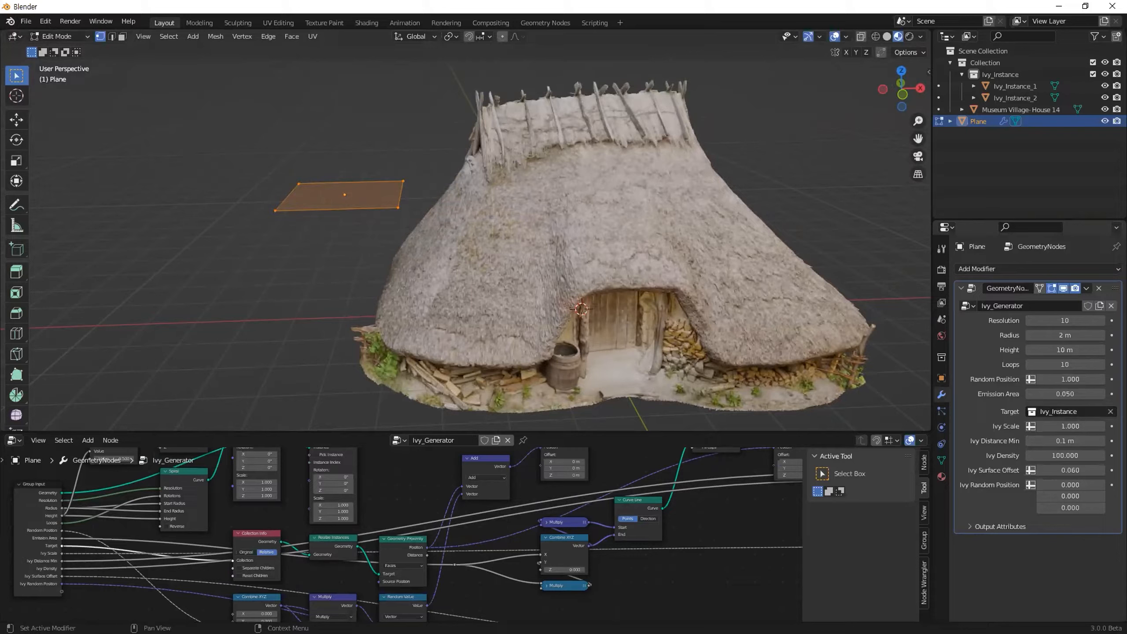
pyautogui.click(1111, 412)
pyautogui.click(622, 235)
pyautogui.press('`')
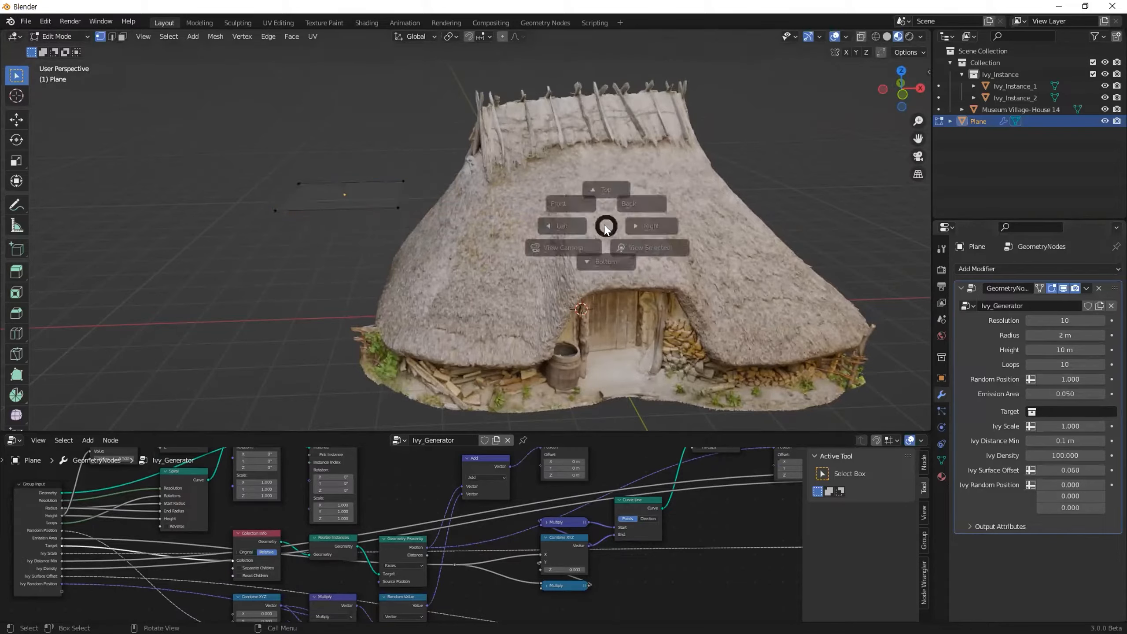
pyautogui.press('Escape')
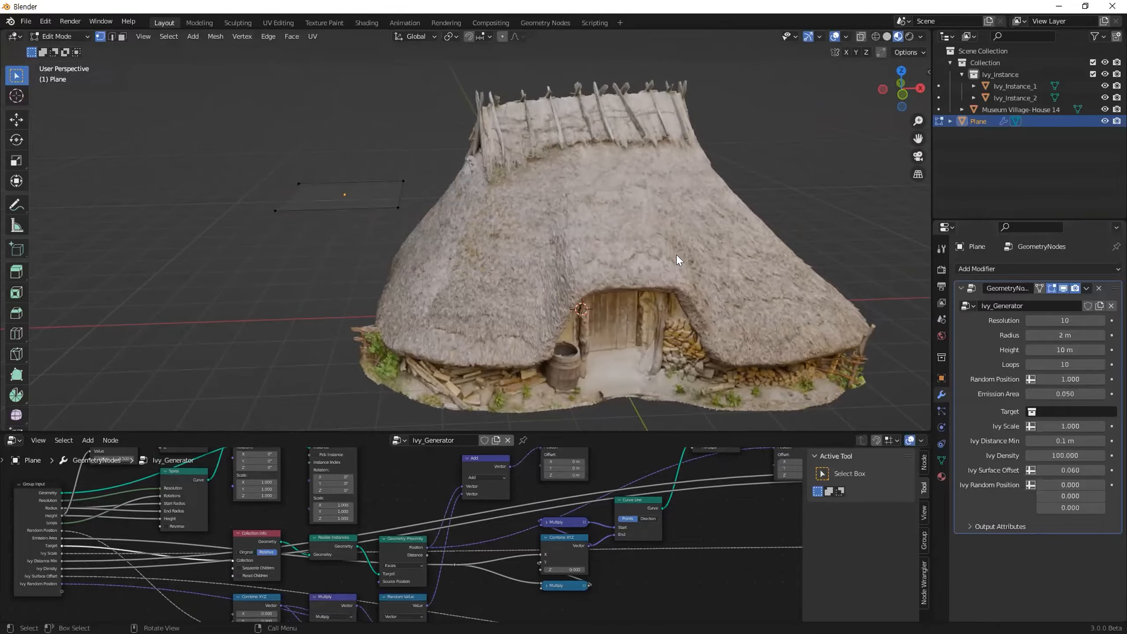
# Return to Object Mode and move the Ivy_Instance collection out of Collection to the Scene Collection level
pyautogui.press('Tab')
pyautogui.click(670, 263)
pyautogui.moveTo(998, 111); pyautogui.dragTo(1010, 52)
pyautogui.click(980, 97)
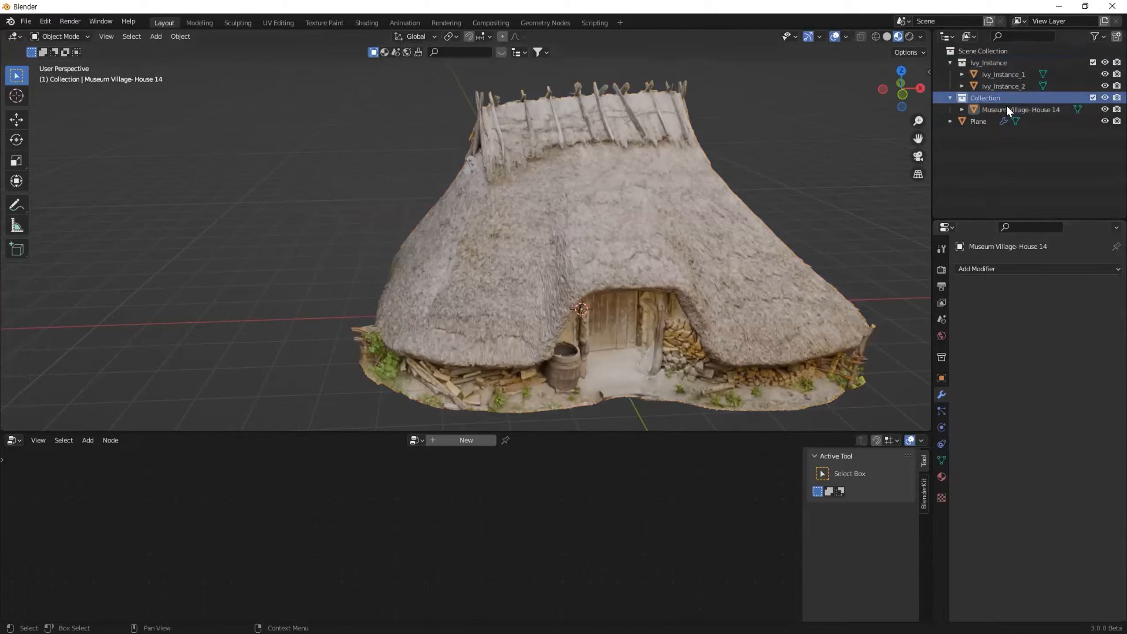
# Select the Museum Village- House 14 object and examine its mesh in Edit Mode
pyautogui.click(998, 108)
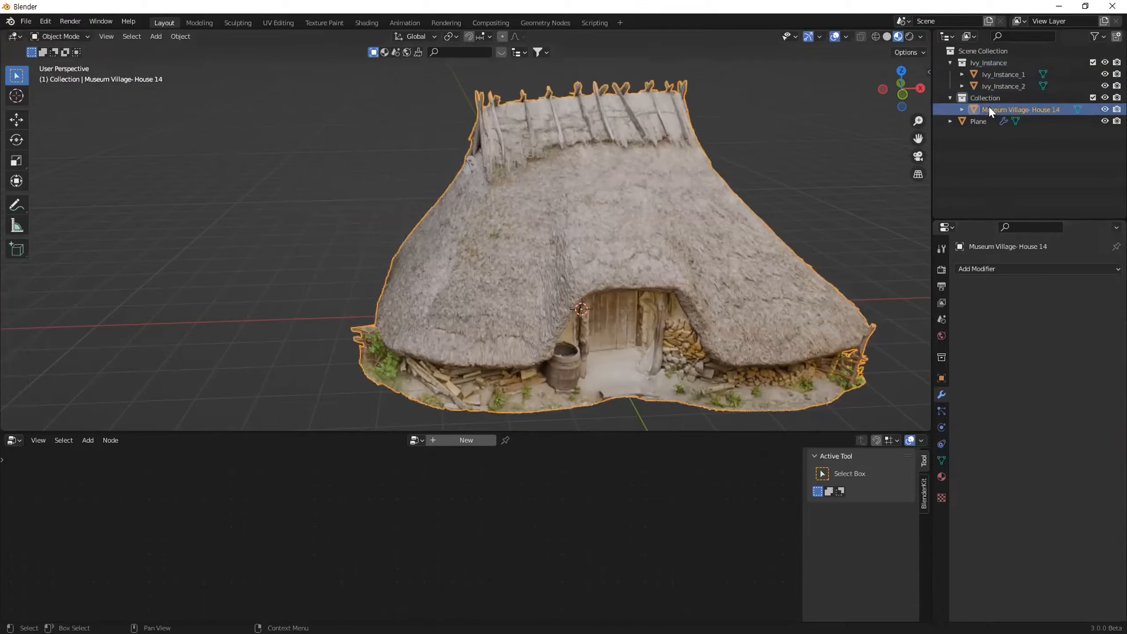
pyautogui.press('Tab')
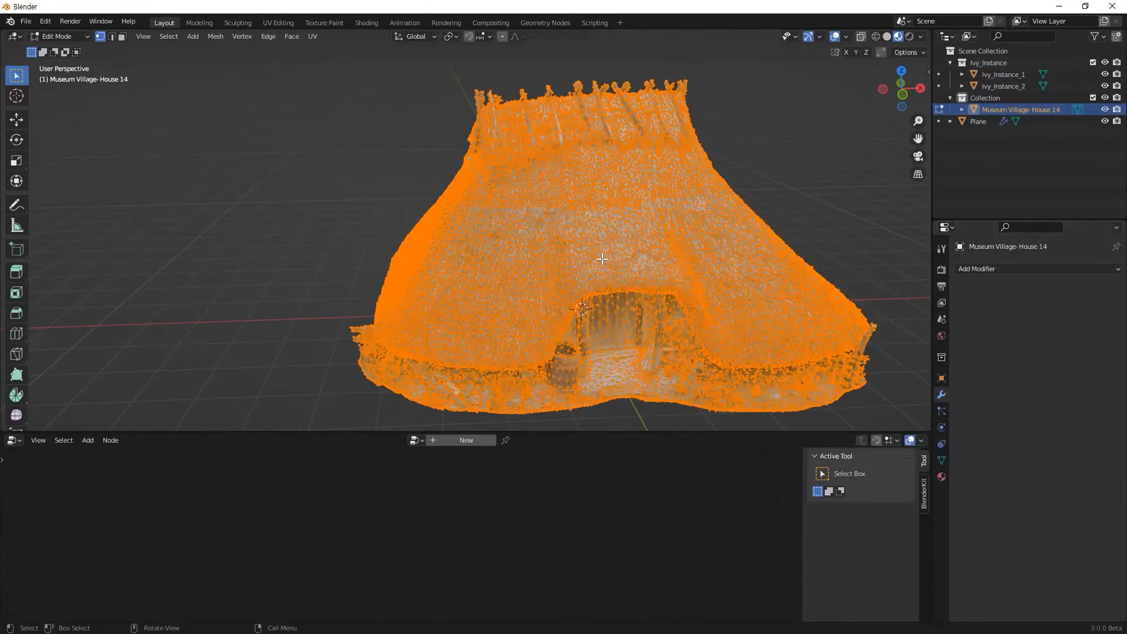
pyautogui.press('Tab')
# Add a second plane in Collection, scale it up well beyond the house's footprint, and lower it along Z as ground
pyautogui.scroll(-4, 403, 208)
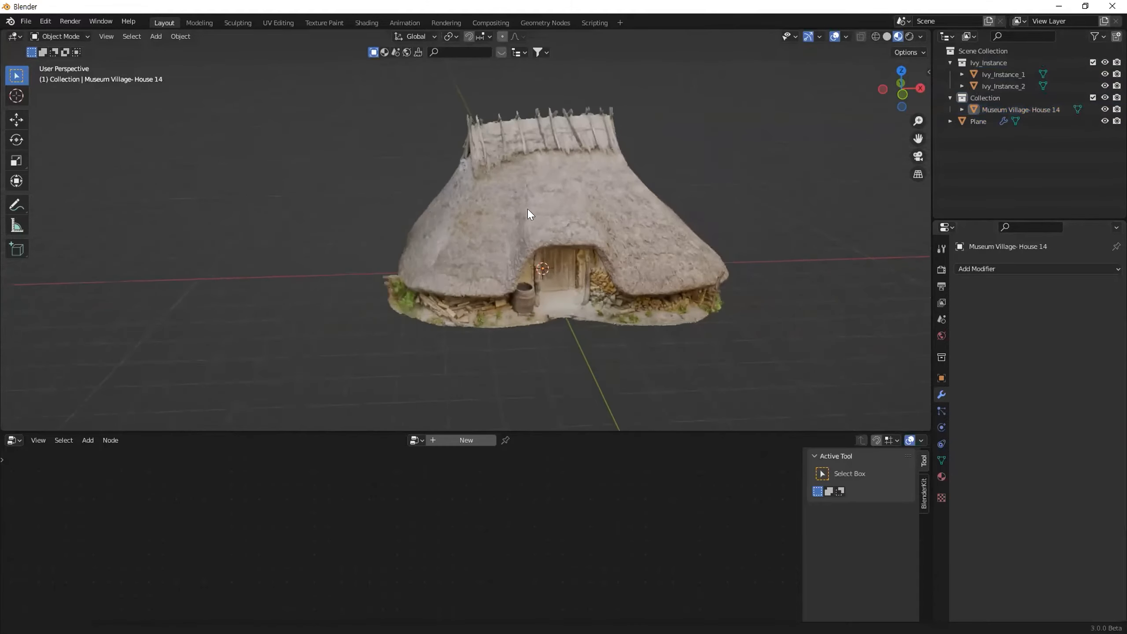
pyautogui.hotkey('shift', 'a')
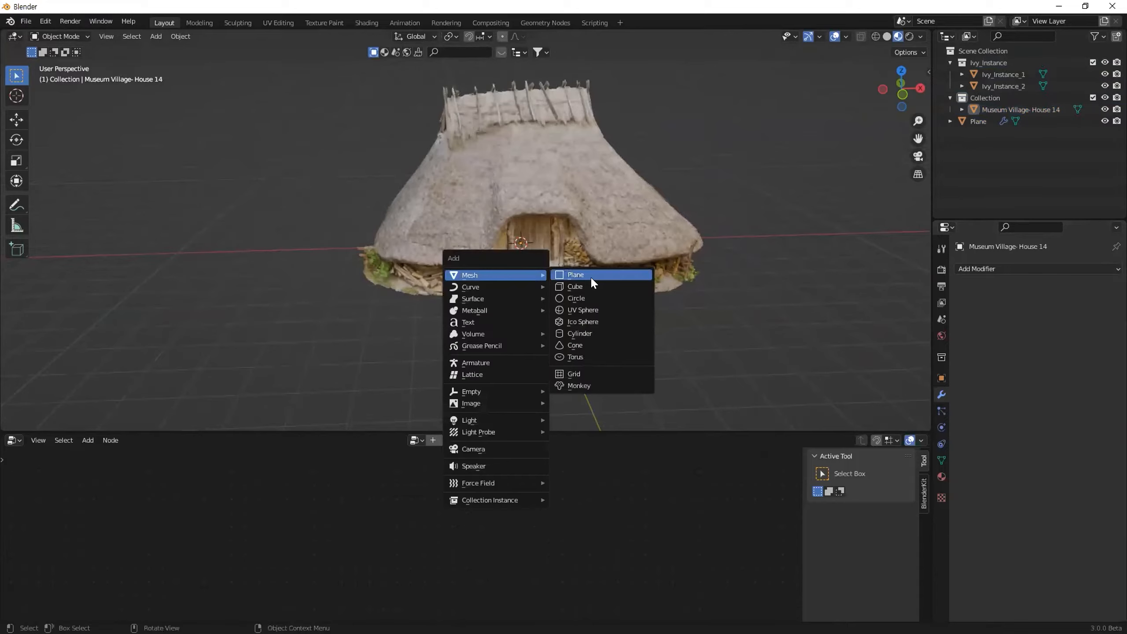
pyautogui.click(590, 276)
pyautogui.press('s')
pyautogui.click(863, 345)
pyautogui.press('g')
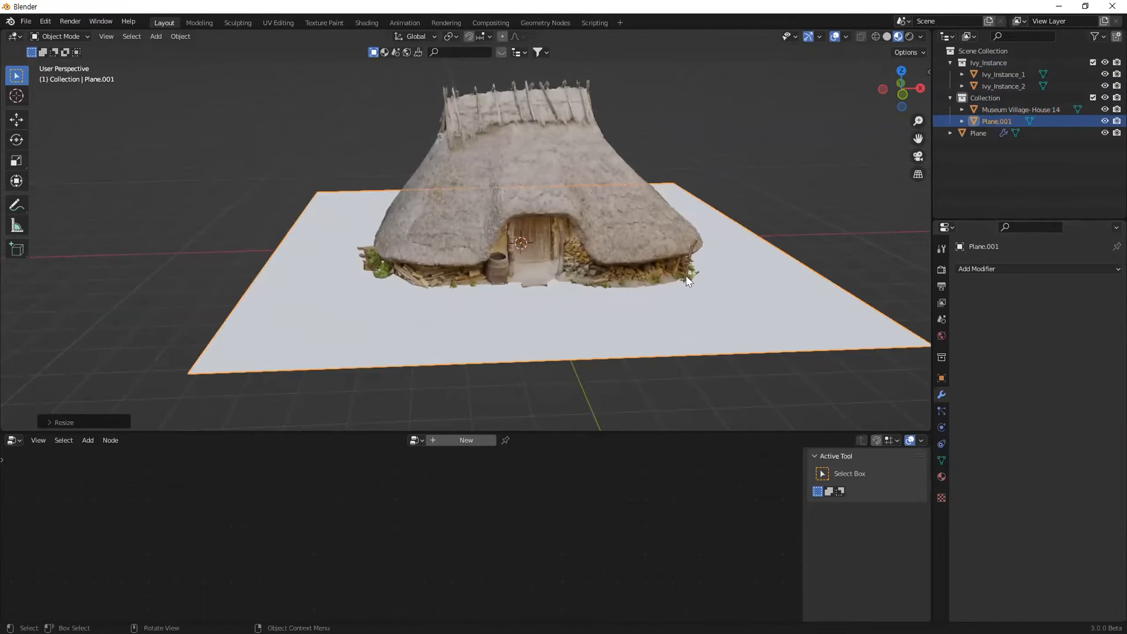
pyautogui.press('z')
pyautogui.click(682, 289)
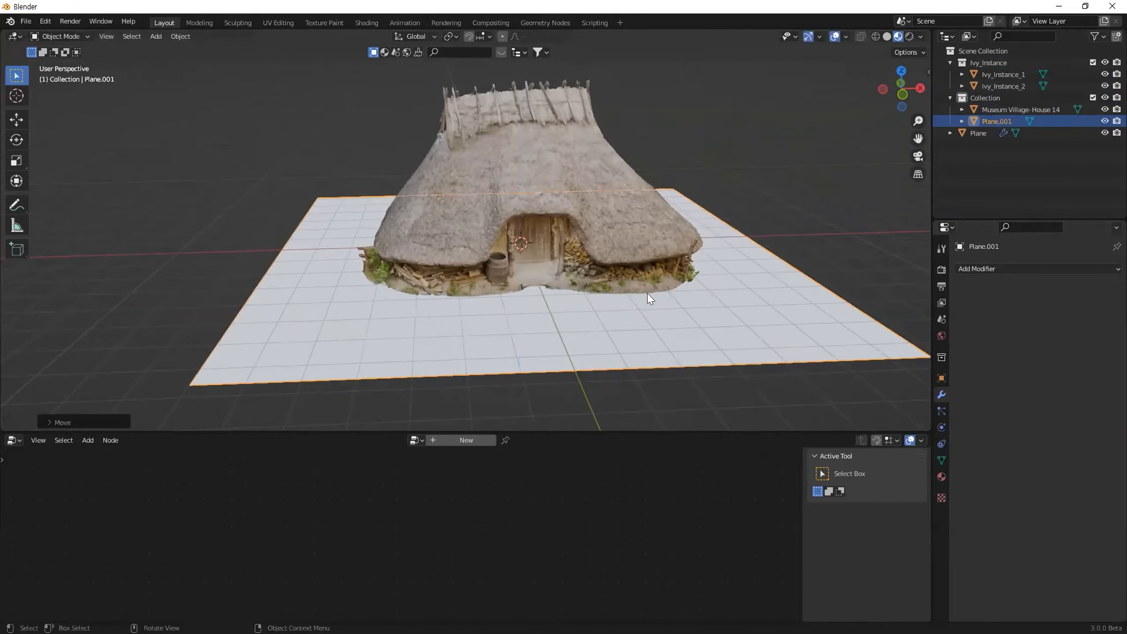
pyautogui.moveTo(650, 298); pyautogui.dragTo(617, 289, button='middle')
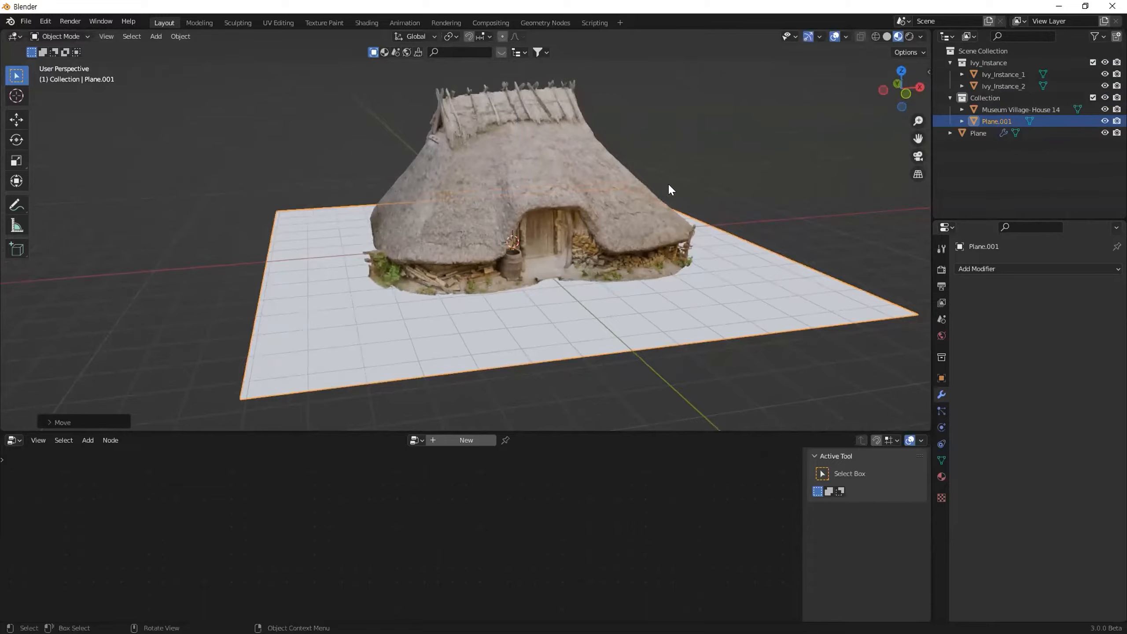
pyautogui.keyDown('shift'); pyautogui.moveTo(562, 194); pyautogui.dragTo(582, 210, button='middle'); pyautogui.keyUp('shift')
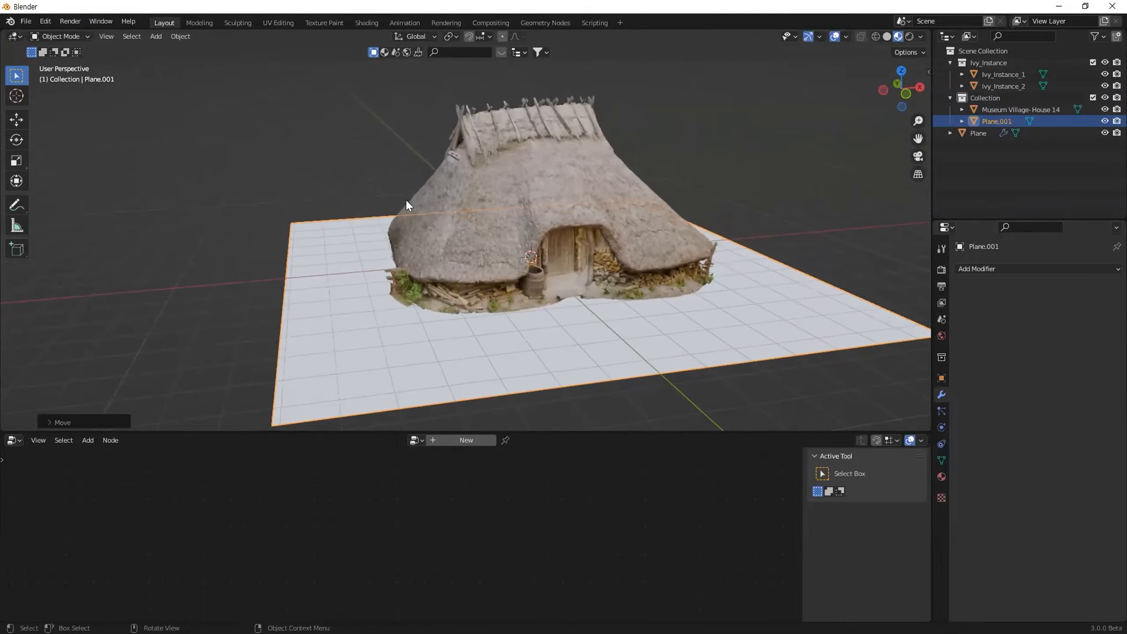
# Check the dense house mesh in Edit Mode once more, then select the Plane carrying the Ivy_Generator modifier
pyautogui.click(488, 202)
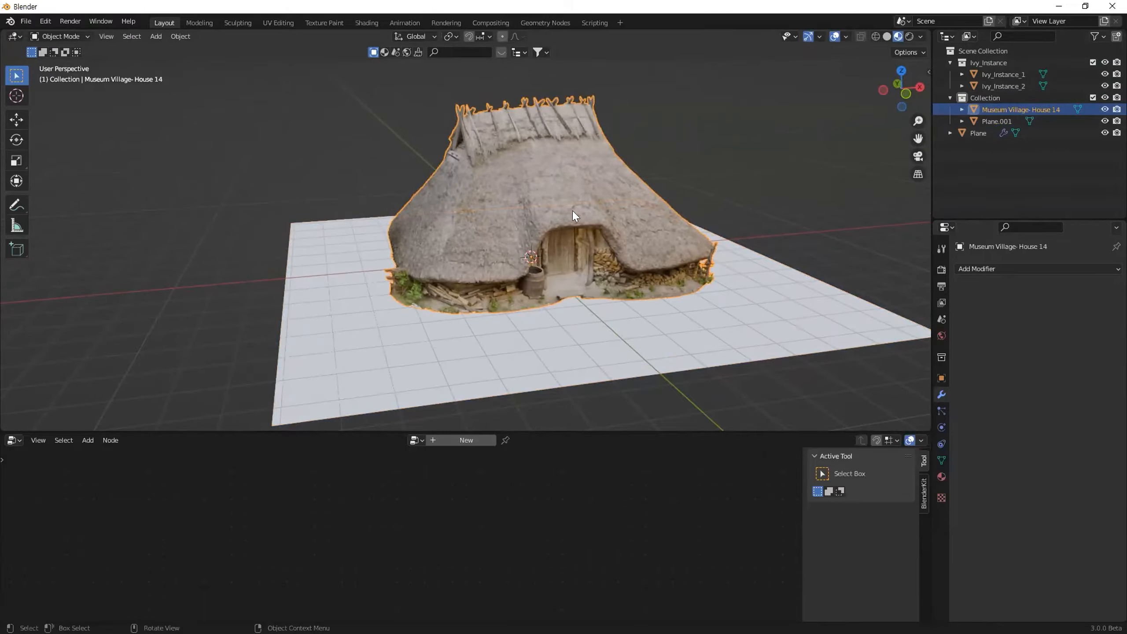
pyautogui.press('Tab')
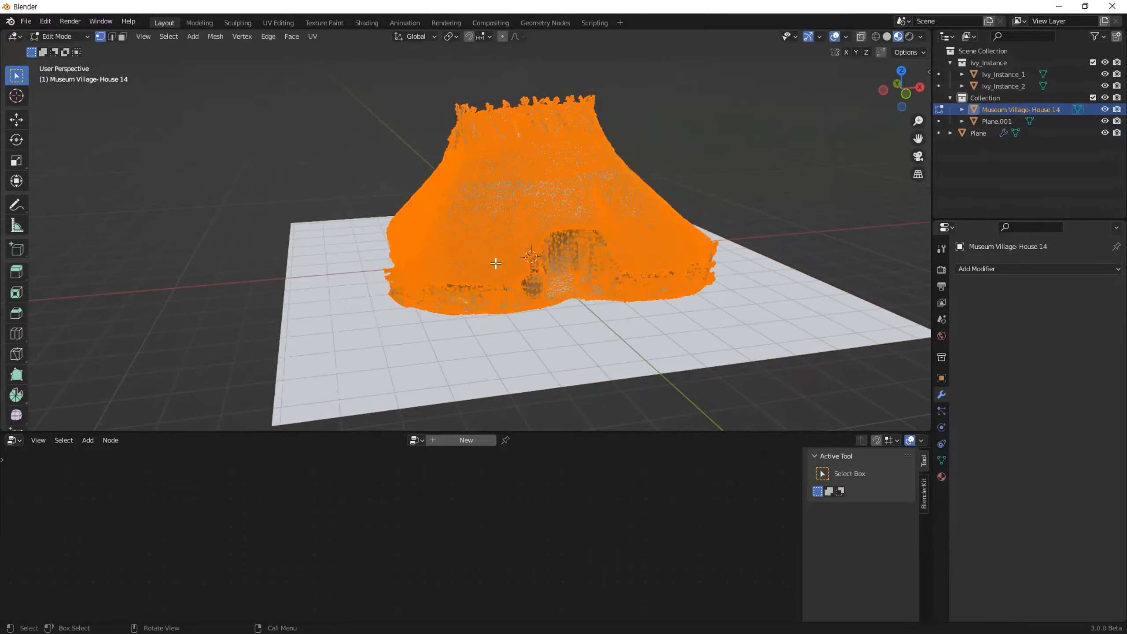
pyautogui.press('Tab')
pyautogui.click(976, 134)
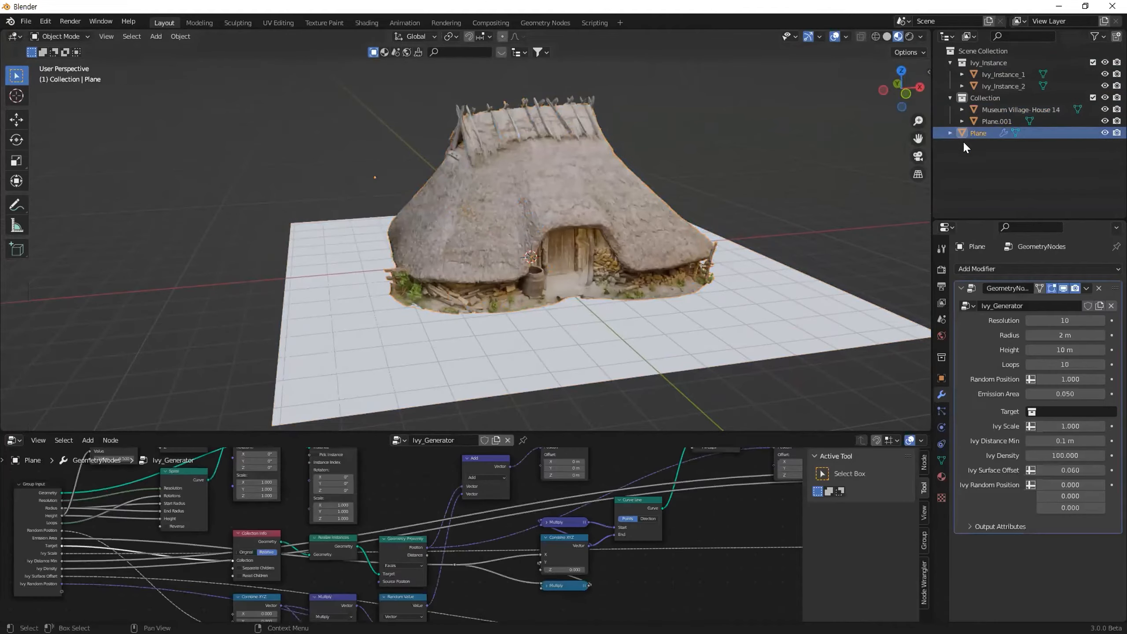
# Set the Ivy_Generator modifier's Target to Collection, deselect the plane, and inspect the ivy on the thatched roof up close
pyautogui.click(1033, 412)
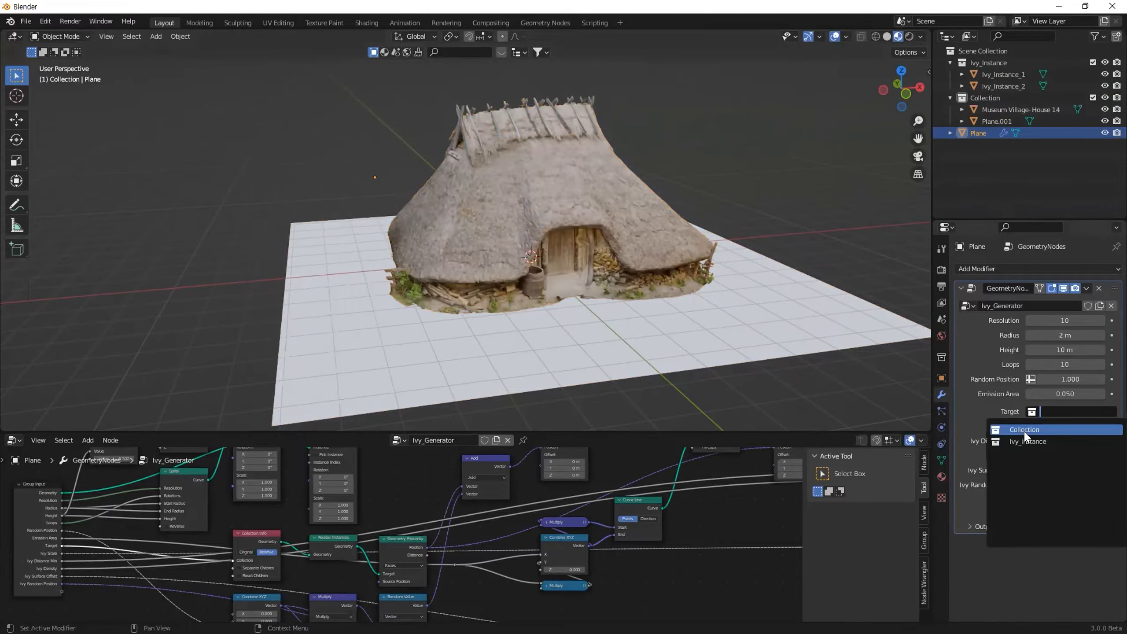
pyautogui.click(1025, 430)
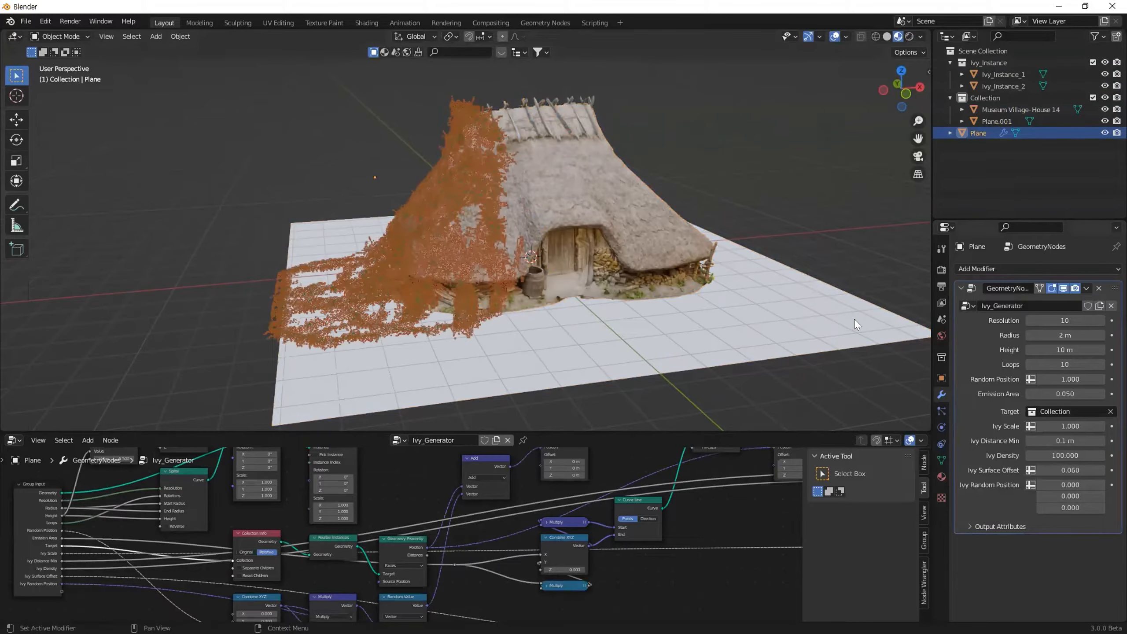
pyautogui.moveTo(414, 220); pyautogui.dragTo(446, 201, button='middle')
pyautogui.scroll(3, 404, 211)
pyautogui.hotkey('alt', 'a')
pyautogui.scroll(3, 409, 206)
pyautogui.scroll(-4, 409, 206)
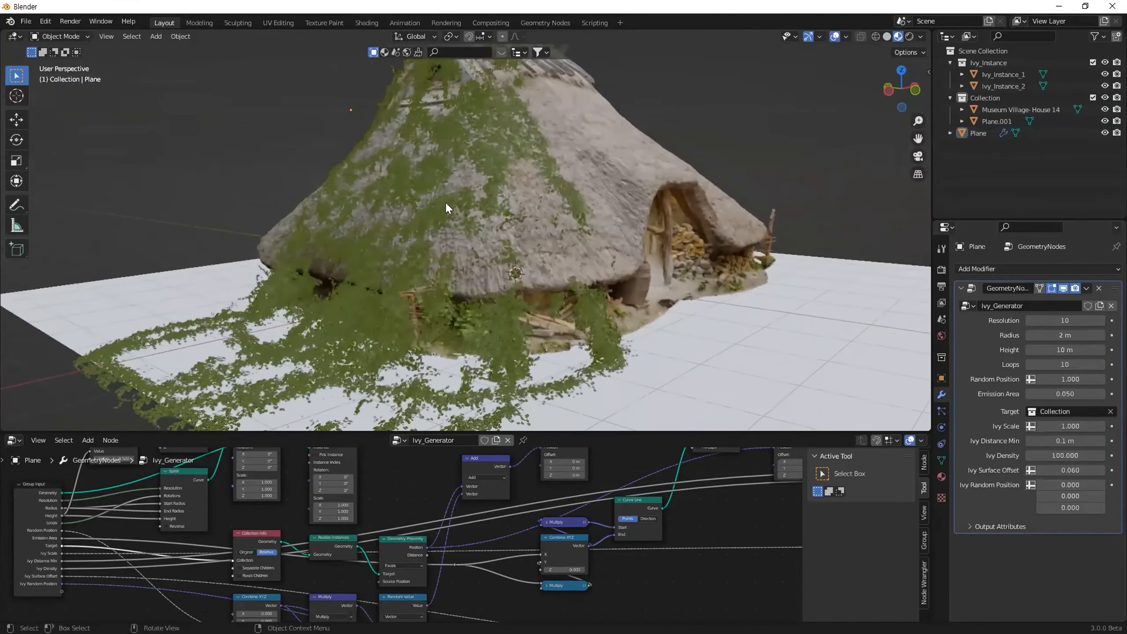
pyautogui.scroll(9, 452, 208)
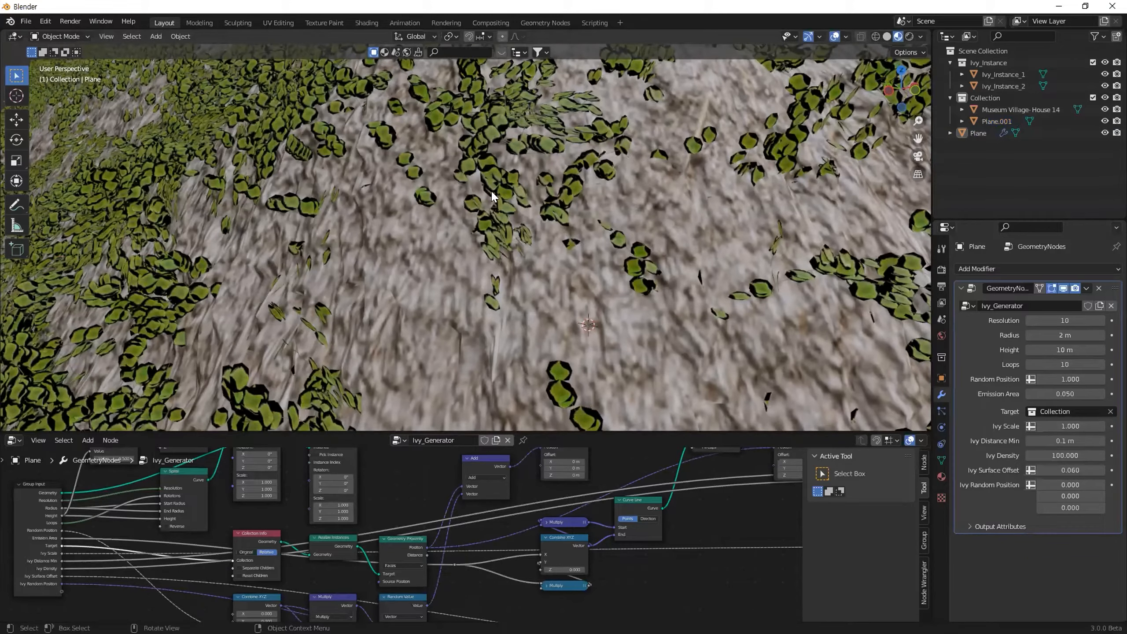
# Switch the node area to the Shader Editor and examine the Bark material nodes of Ivy_Instance_2
pyautogui.click(1002, 74)
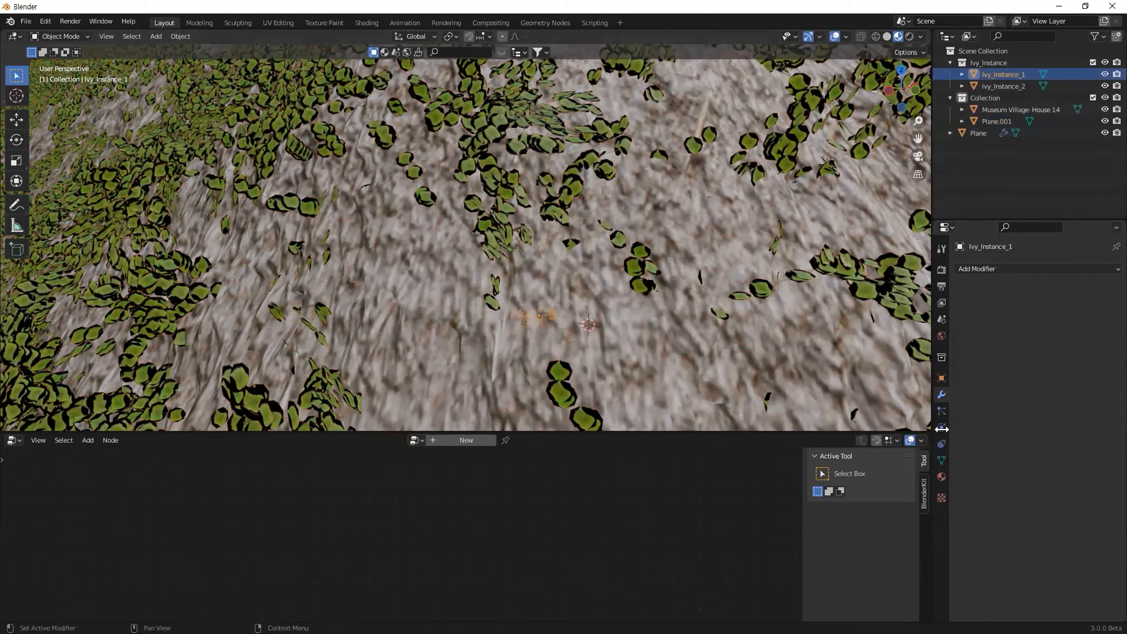
pyautogui.click(942, 475)
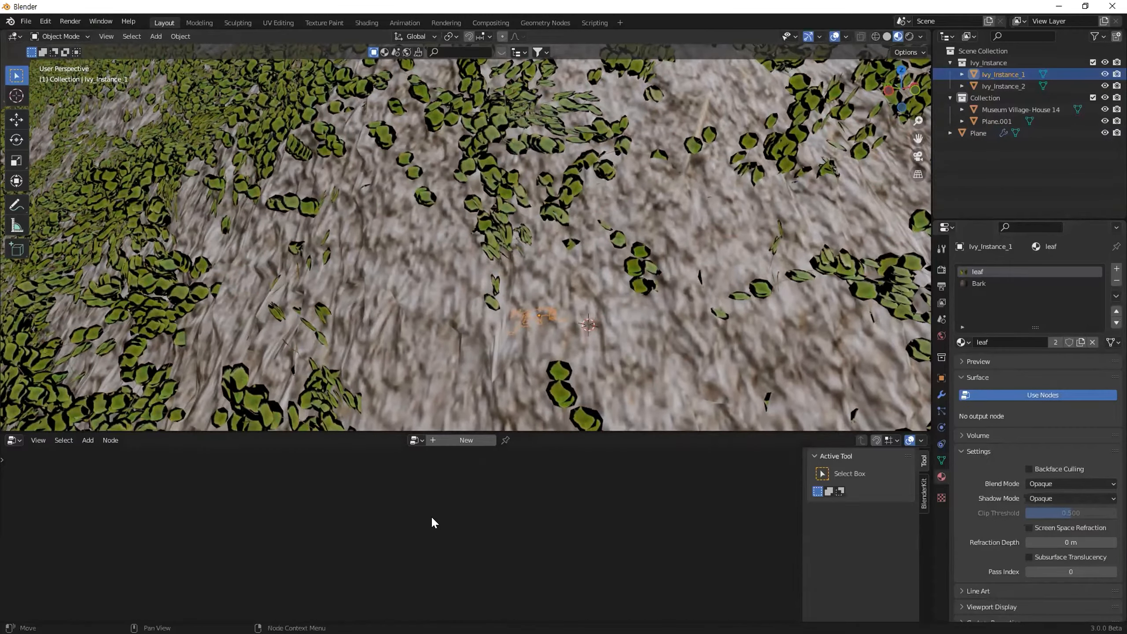
pyautogui.click(992, 85)
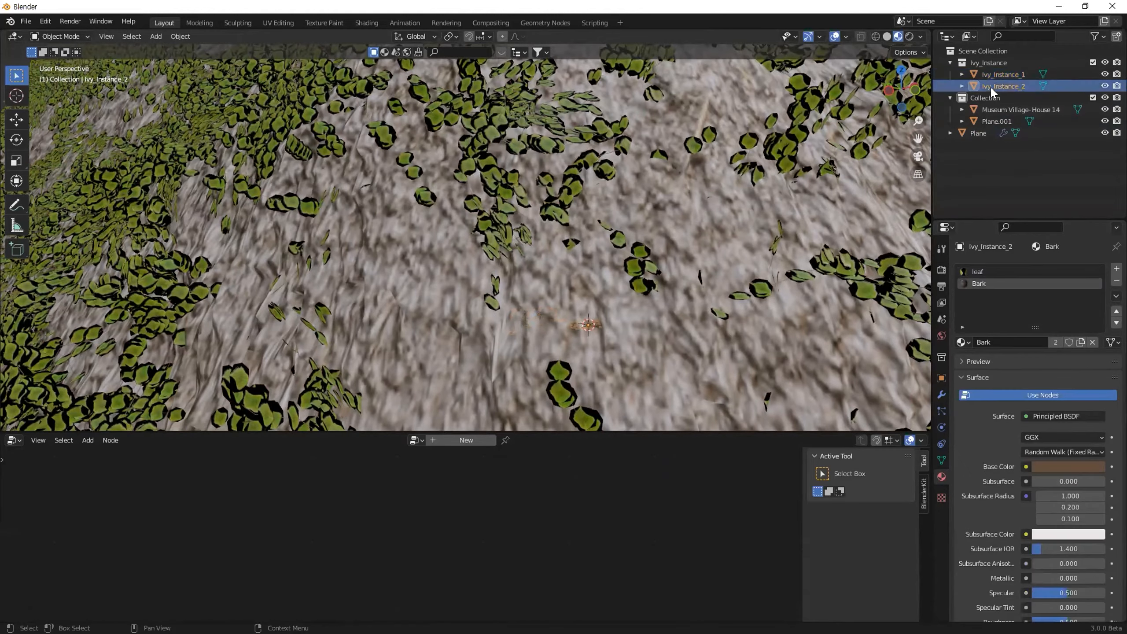
pyautogui.click(12, 440)
pyautogui.click(38, 551)
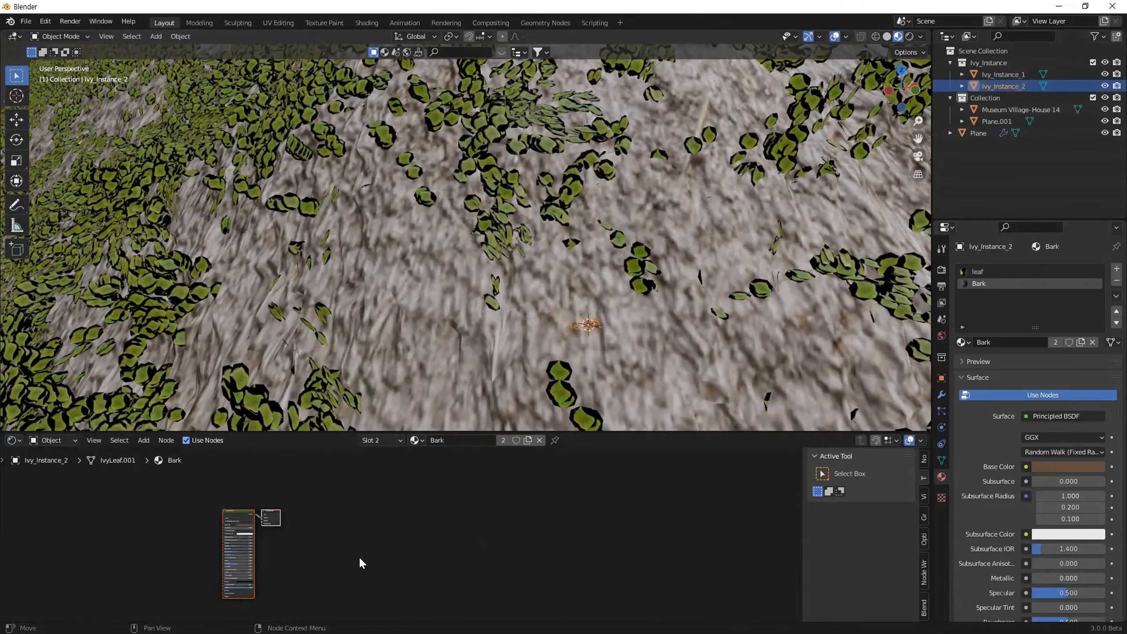
pyautogui.press('Home')
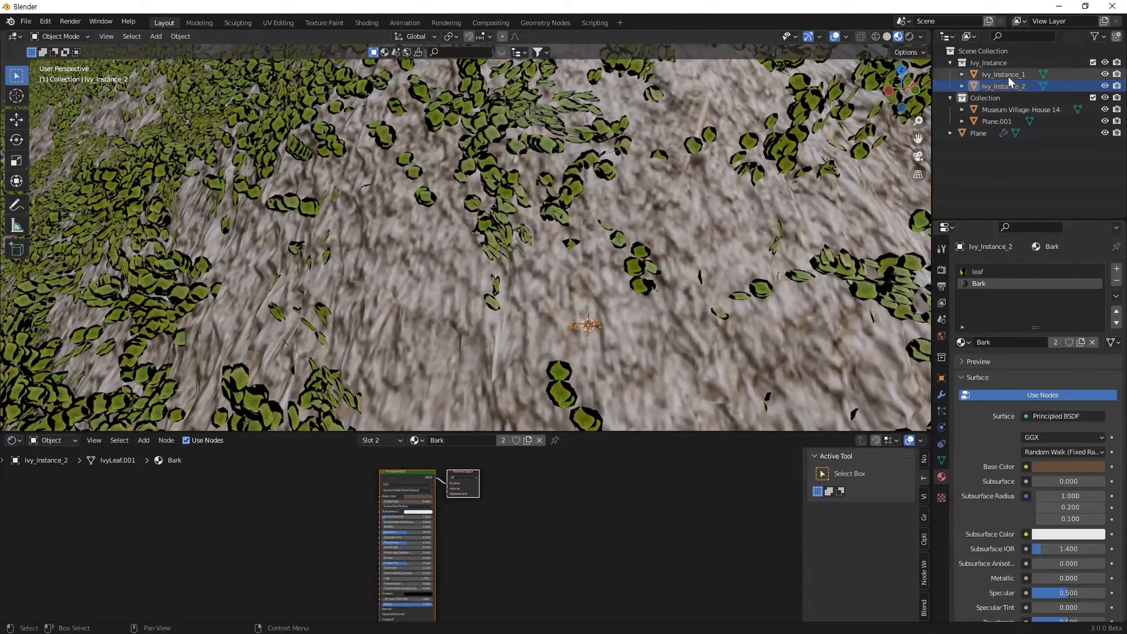
# Examine the leaf material's shader nodes on Ivy_Instance_1
pyautogui.click(1003, 74)
pyautogui.scroll(4, 481, 530)
pyautogui.moveTo(470, 535); pyautogui.dragTo(506, 572, button='middle')
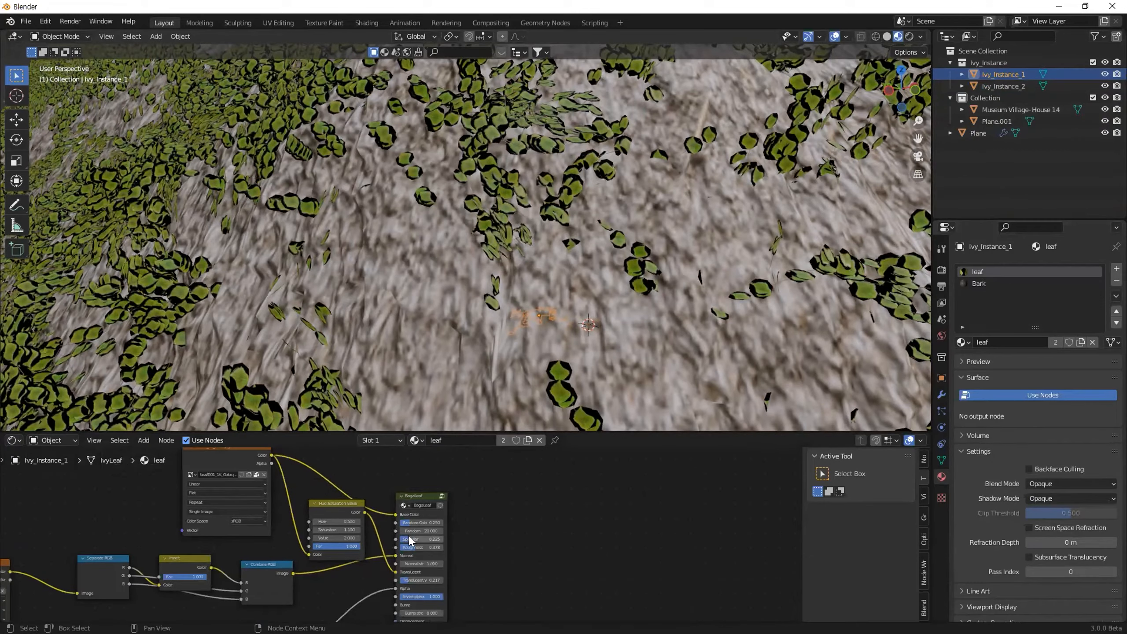
pyautogui.scroll(-10, 588, 286)
pyautogui.scroll(10, 589, 287)
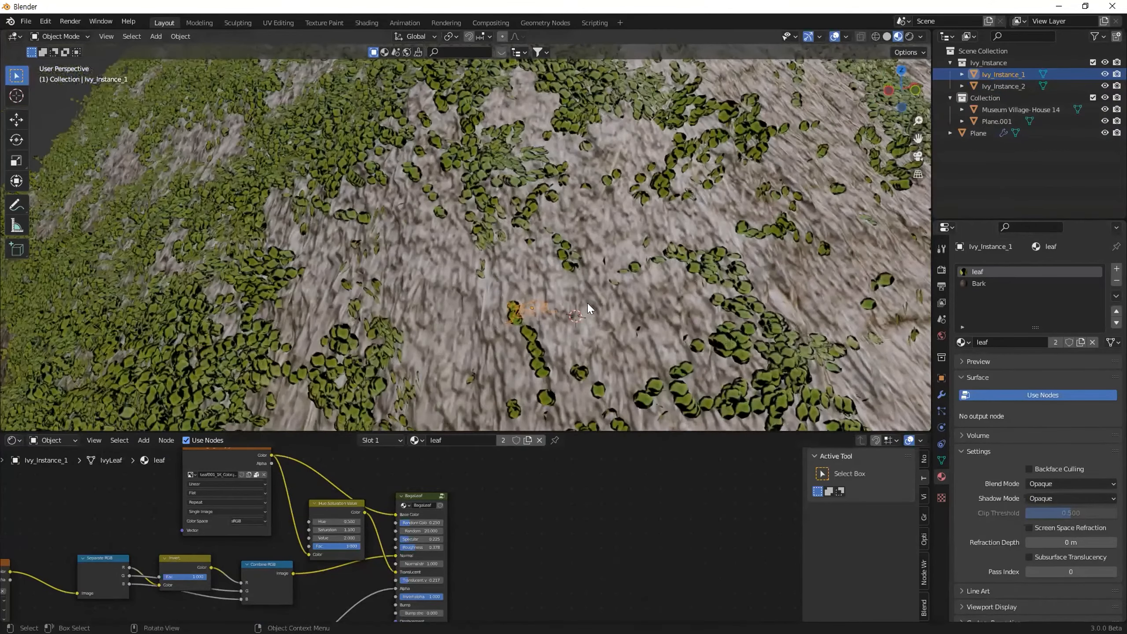
pyautogui.moveTo(574, 499); pyautogui.dragTo(595, 489, button='middle')
pyautogui.scroll(-1, 972, 516)
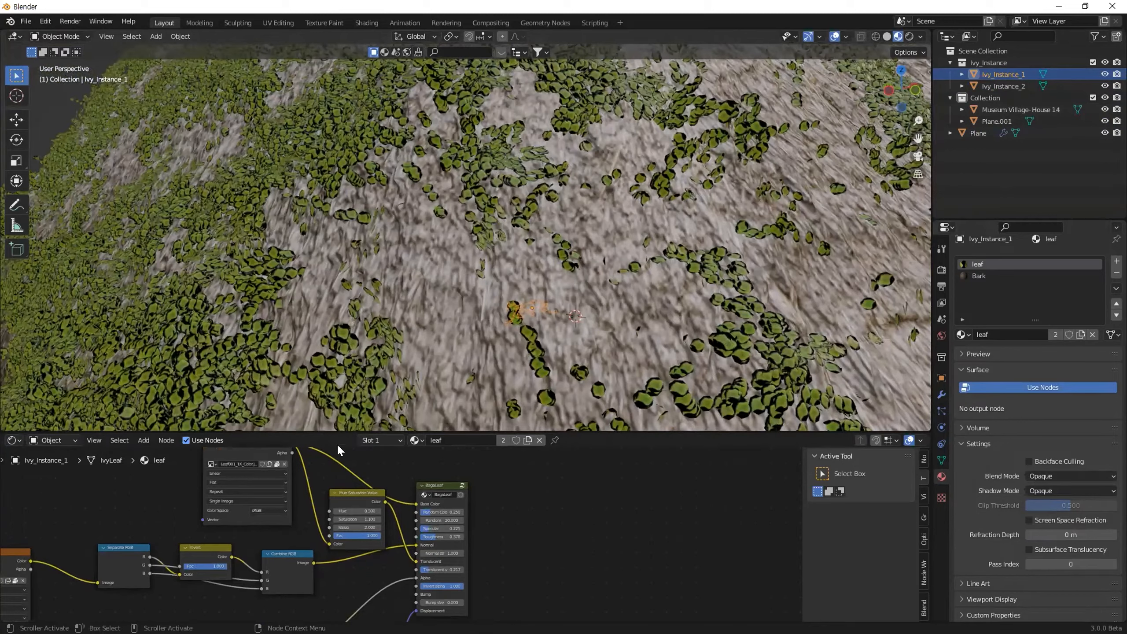
# Return the node area to the Geometry Node Editor and set the leaf material's Blend Mode to Alpha Blend
pyautogui.click(12, 441)
pyautogui.click(66, 537)
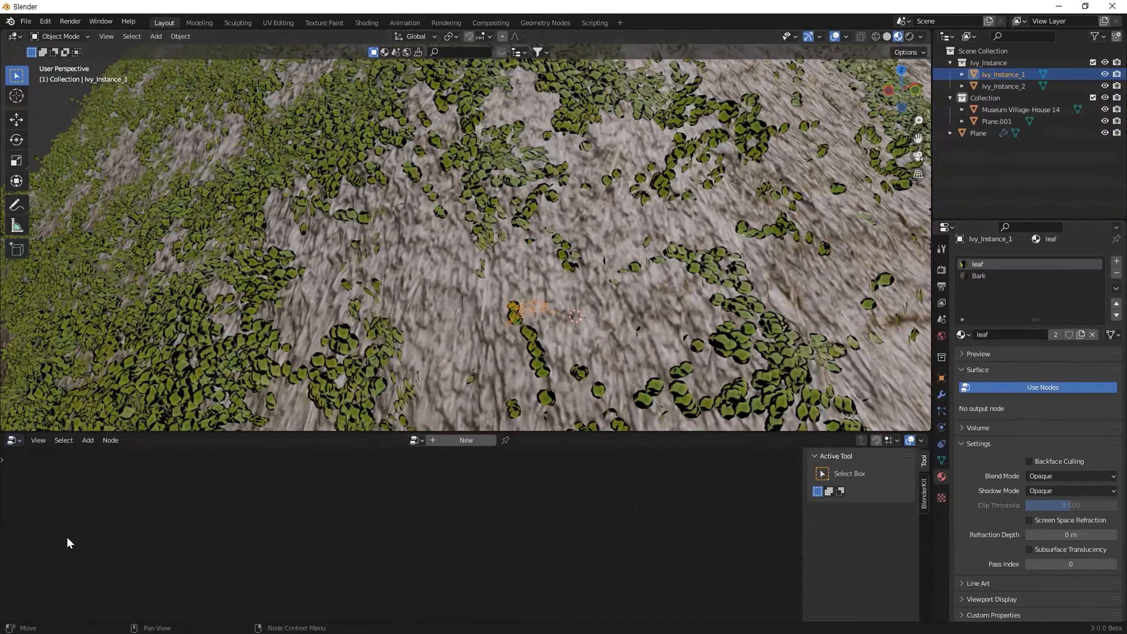
pyautogui.click(1061, 476)
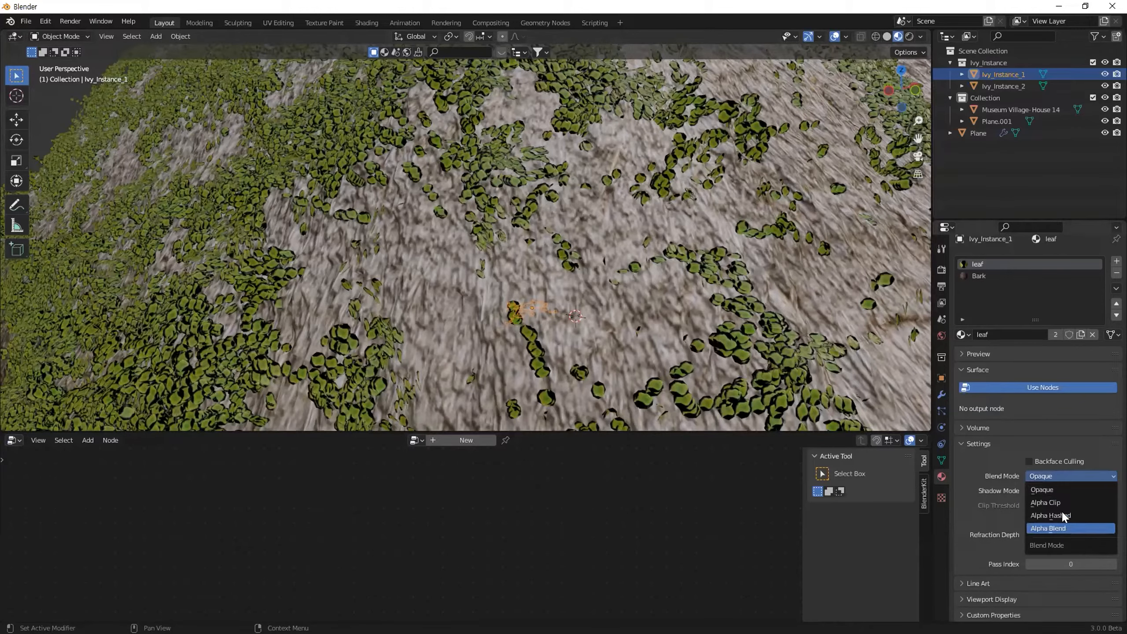
pyautogui.press('Return')
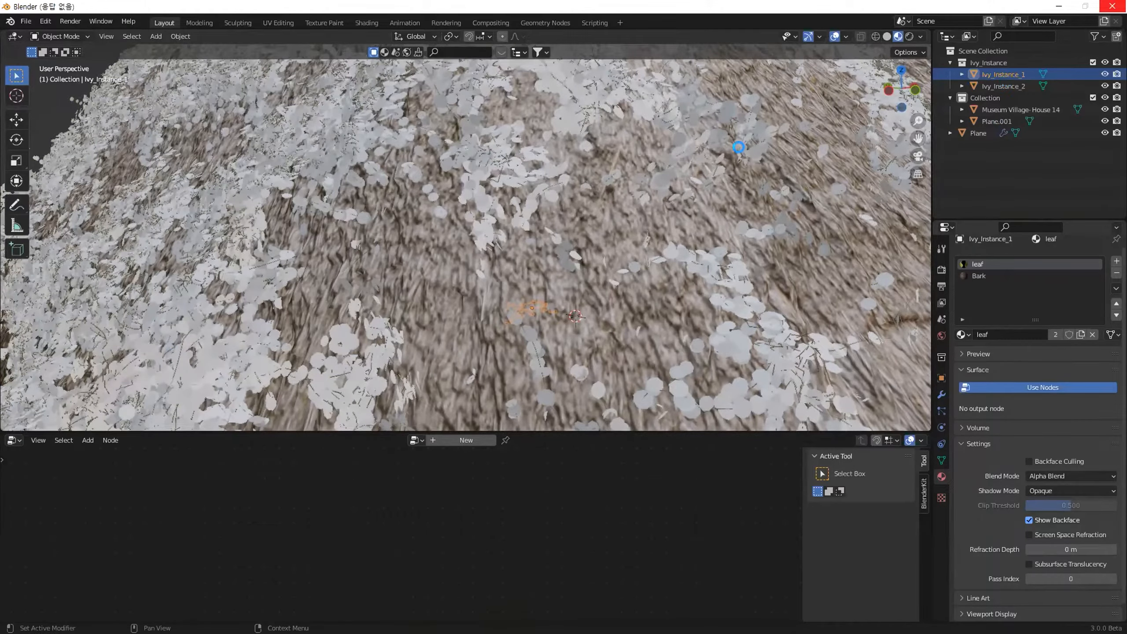
pyautogui.moveTo(437, 275); pyautogui.dragTo(427, 262, button='middle')
pyautogui.scroll(5, 426, 263)
pyautogui.scroll(-3, 315, 273)
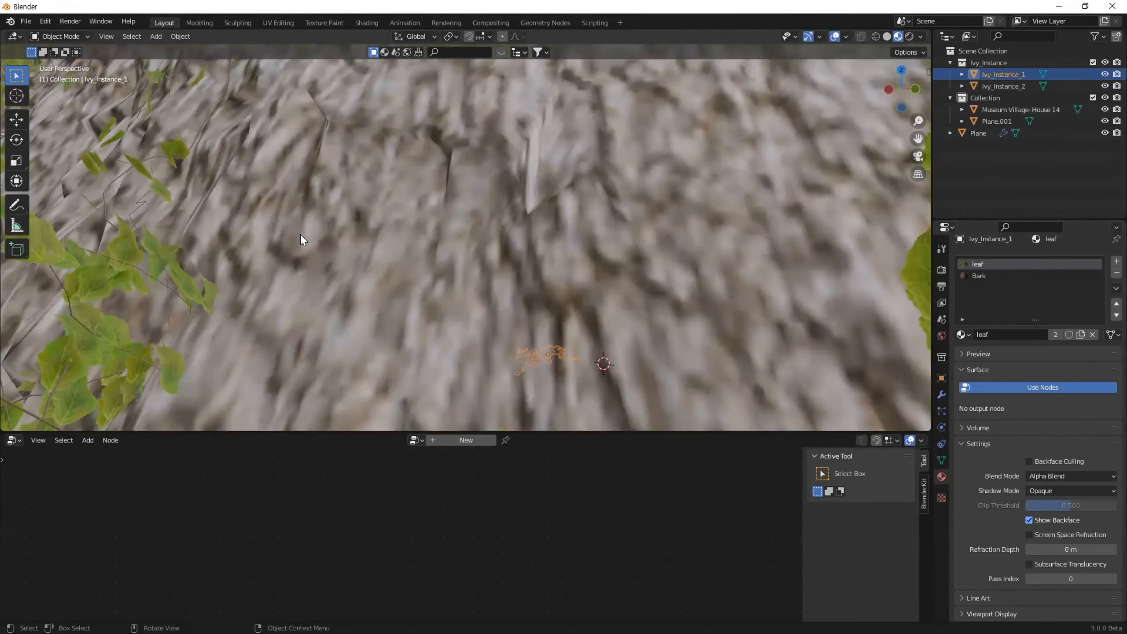
pyautogui.keyDown('shift'); pyautogui.moveTo(317, 254); pyautogui.dragTo(327, 307, button='middle'); pyautogui.keyUp('shift')
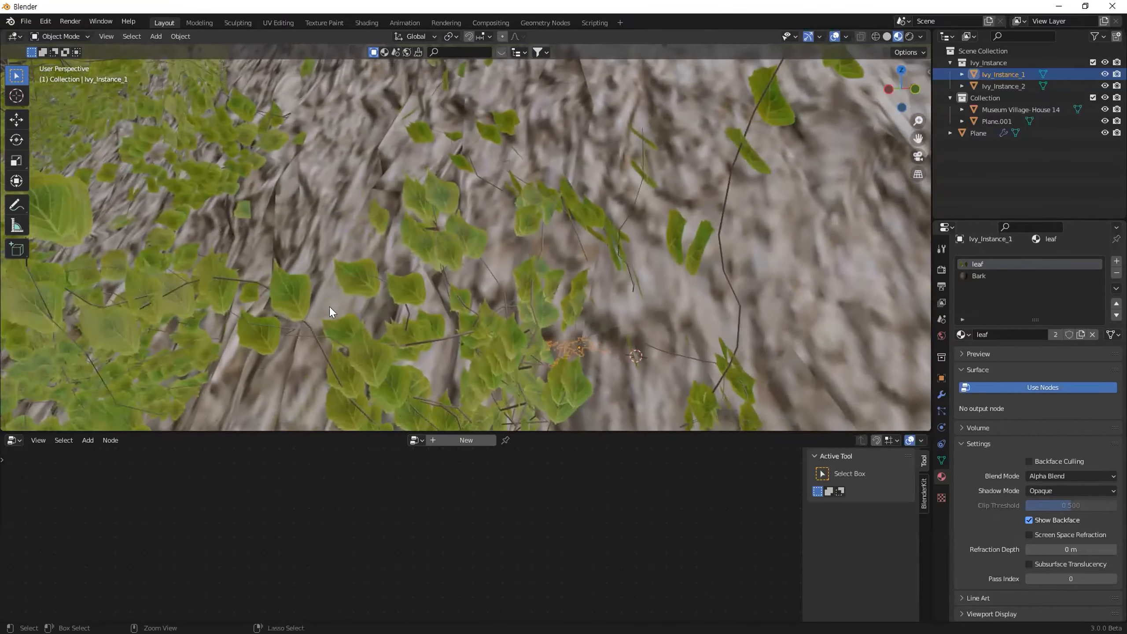
# Examine the source ivy clusters Ivy_Instance_2 and Ivy_Instance_1 up close beneath the house
pyautogui.click(312, 333)
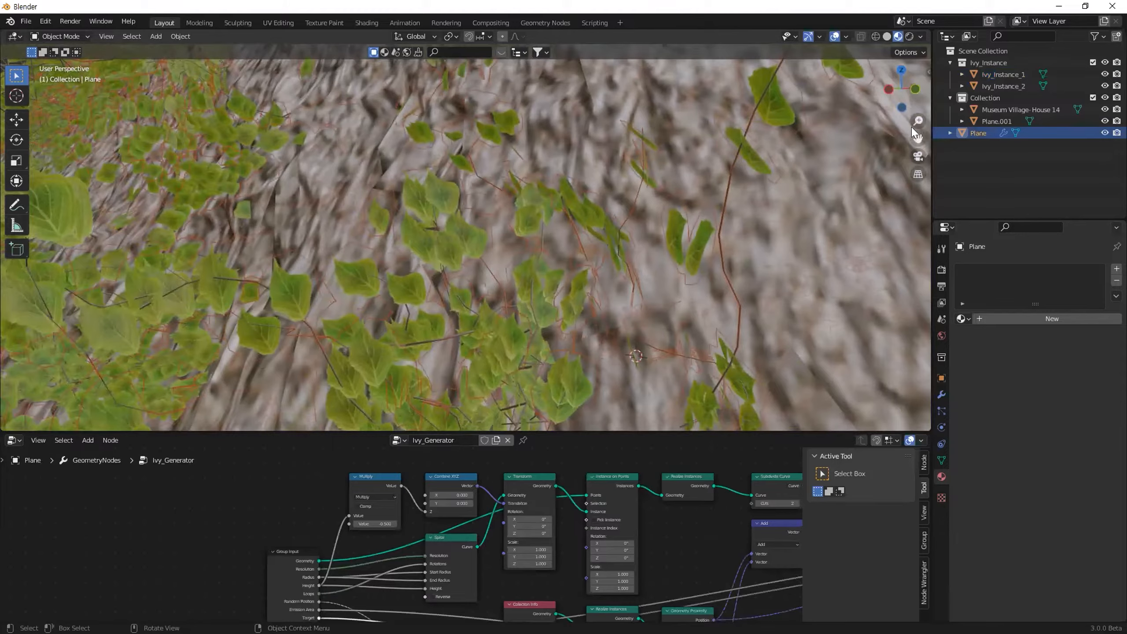
pyautogui.click(1009, 84)
pyautogui.scroll(5, 692, 311)
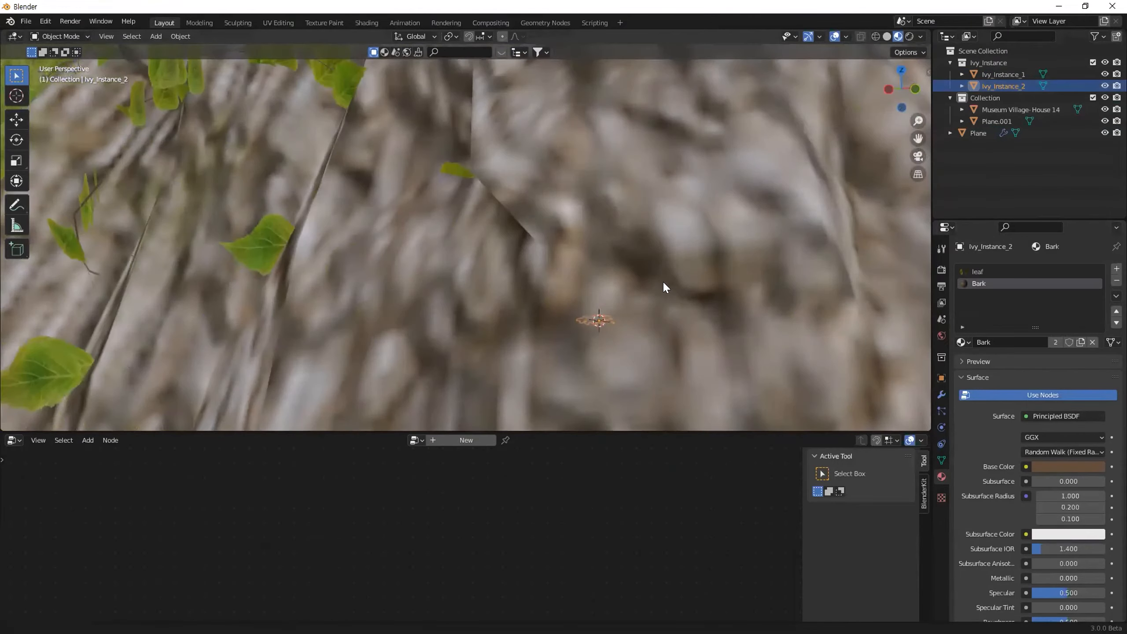
pyautogui.scroll(-6, 665, 288)
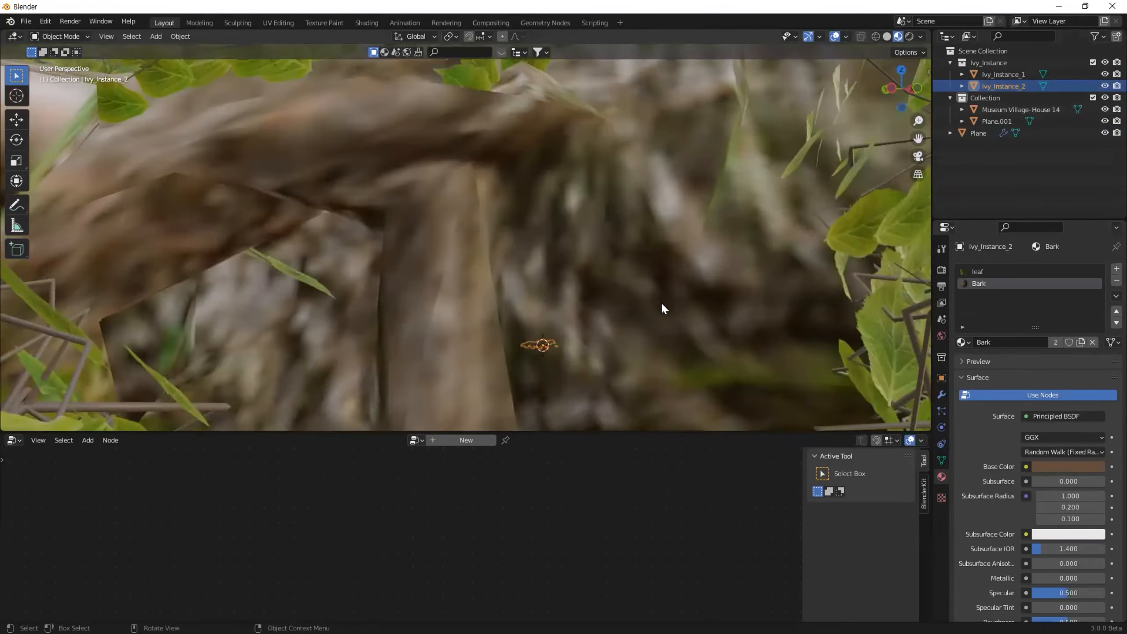
pyautogui.scroll(-4, 662, 307)
pyautogui.moveTo(662, 307); pyautogui.dragTo(539, 294, button='middle')
pyautogui.moveTo(295, 294); pyautogui.dragTo(372, 284, button='middle')
pyautogui.click(441, 282)
pyautogui.moveTo(442, 282); pyautogui.dragTo(521, 287, button='middle')
pyautogui.click(1004, 86)
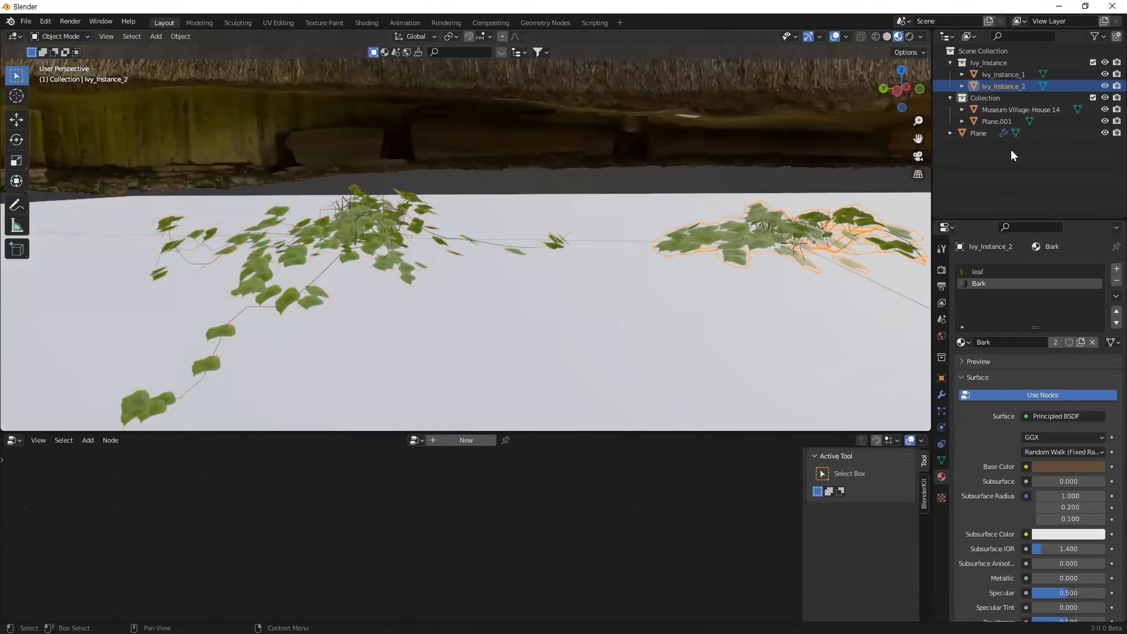
pyautogui.click(1004, 74)
pyautogui.press('KP_Decimal')
# Frame Museum Village- House 14 in the view, then select the Plane and show its Ivy_Generator modifier settings
pyautogui.click(1020, 110)
pyautogui.press('KP_Decimal')
pyautogui.moveTo(510, 249); pyautogui.dragTo(461, 258, button='middle')
pyautogui.click(978, 133)
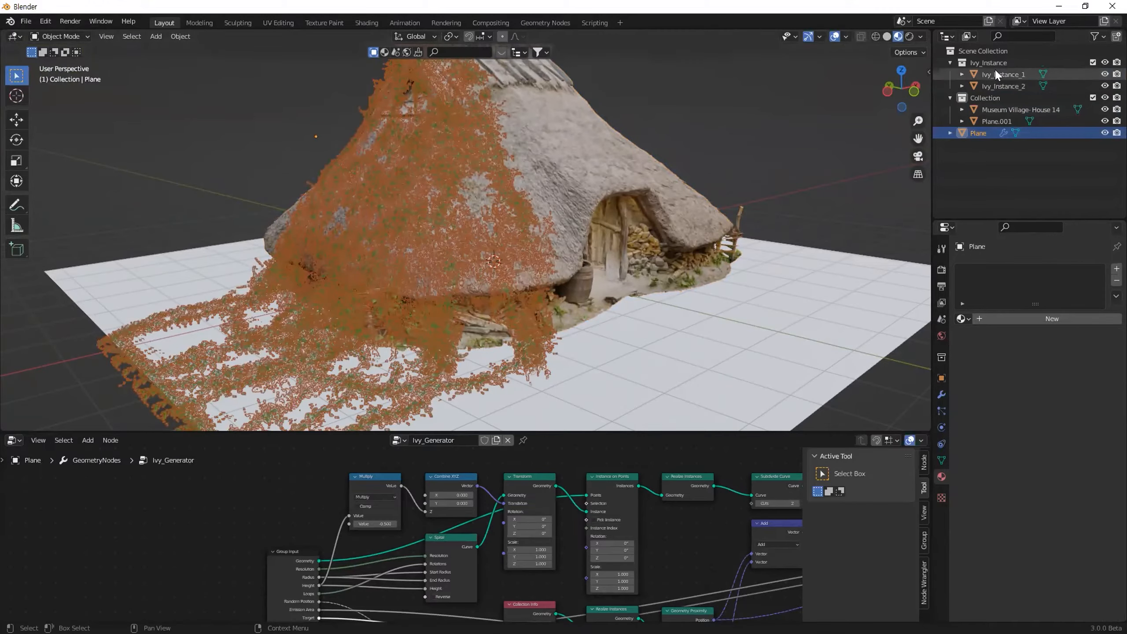
pyautogui.click(998, 84)
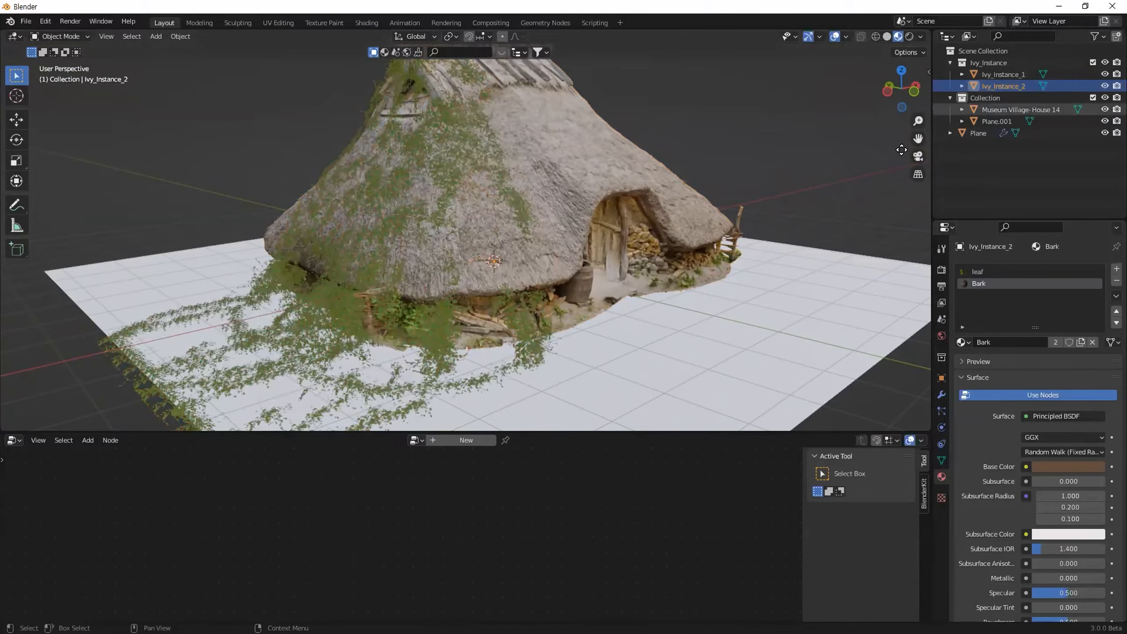
pyautogui.moveTo(404, 197); pyautogui.dragTo(495, 218, button='middle')
pyautogui.scroll(3, 527, 199)
pyautogui.click(979, 132)
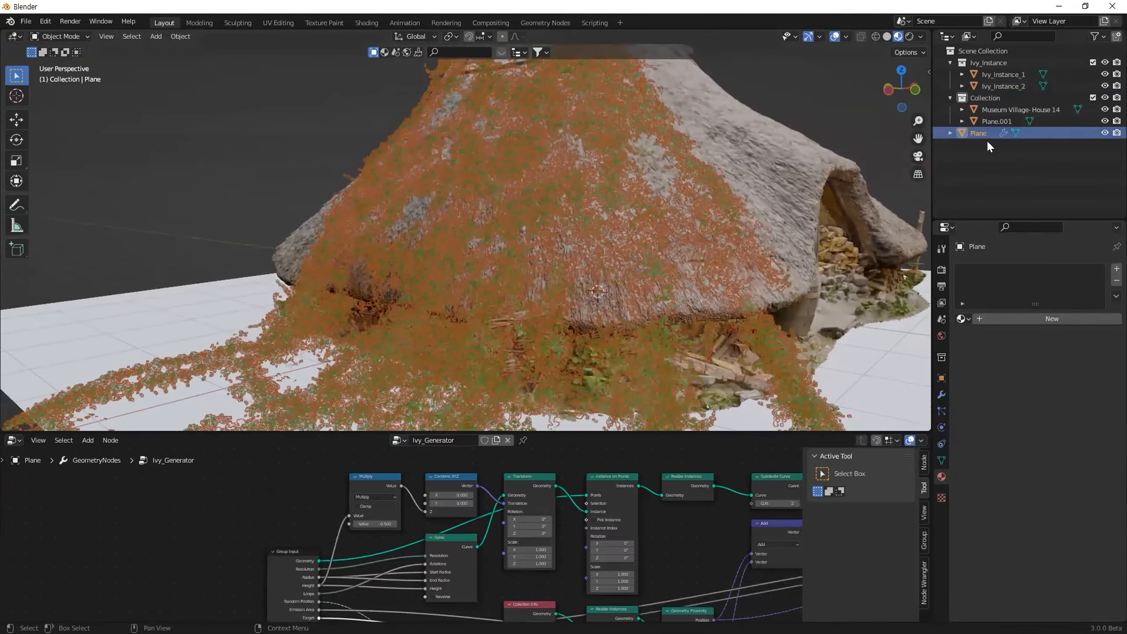
pyautogui.click(937, 396)
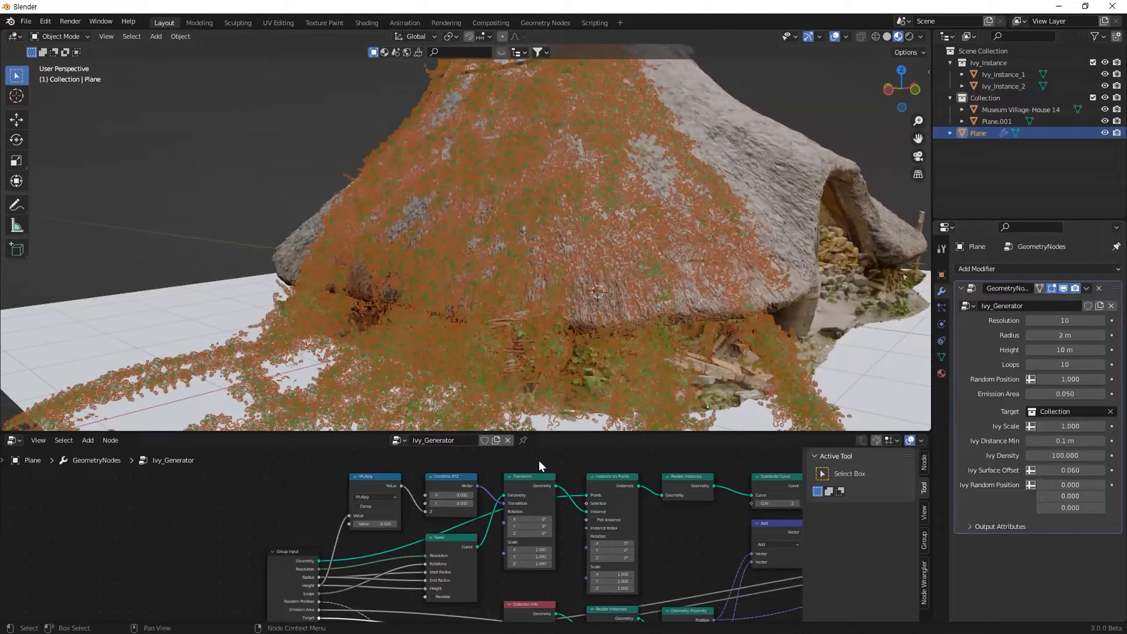
# Pin the Ivy_Generator node tree in the node editor and look over its nodes
pyautogui.click(522, 440)
pyautogui.moveTo(558, 432); pyautogui.dragTo(564, 340)
pyautogui.moveTo(656, 496); pyautogui.dragTo(422, 432, button='middle')
pyautogui.scroll(-2, 422, 432)
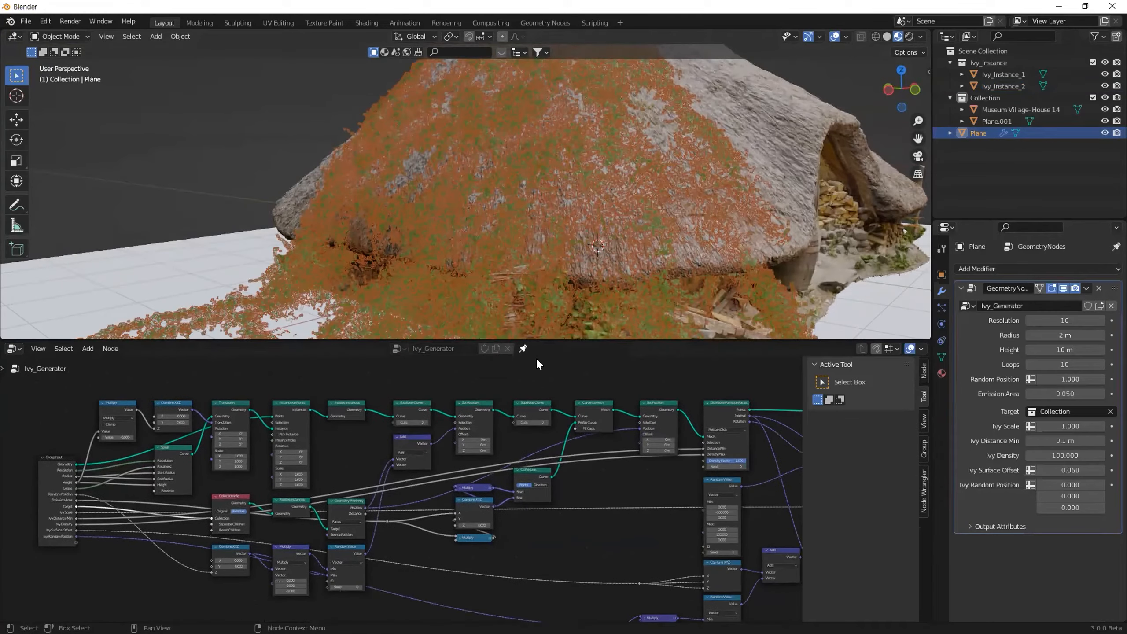
pyautogui.moveTo(570, 336); pyautogui.dragTo(572, 455)
pyautogui.scroll(-4, 532, 248)
pyautogui.moveTo(533, 249); pyautogui.dragTo(382, 196, button='middle')
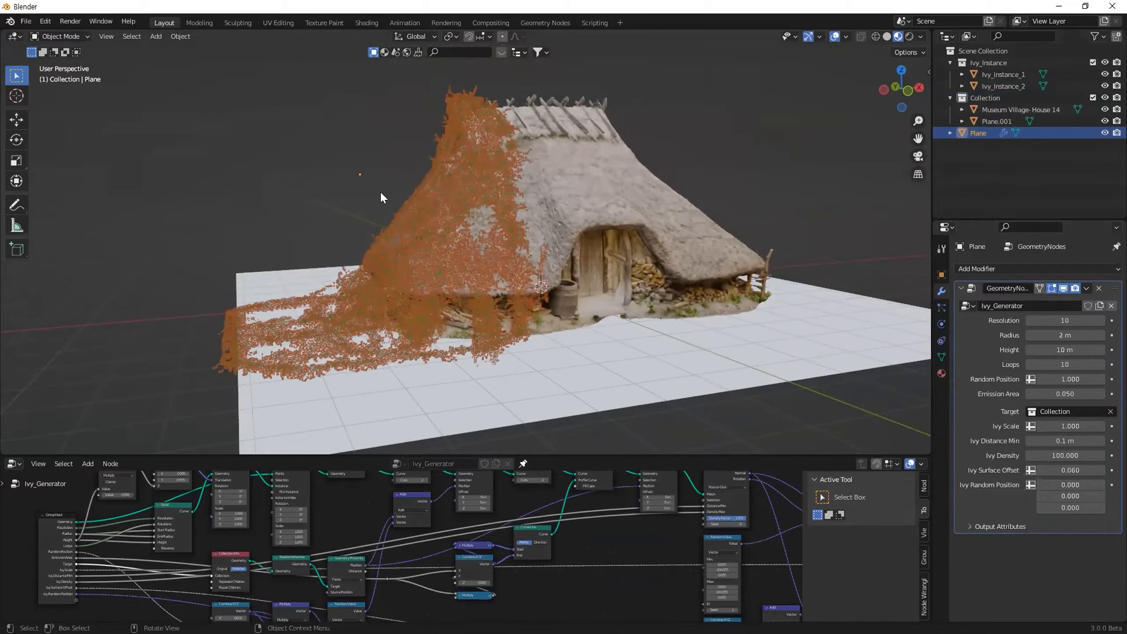
pyautogui.moveTo(550, 253); pyautogui.dragTo(374, 204, button='middle')
# Merge all vertices of the Plane at their center in Edit Mode, then return to Object Mode
pyautogui.press('Tab')
pyautogui.click(417, 196)
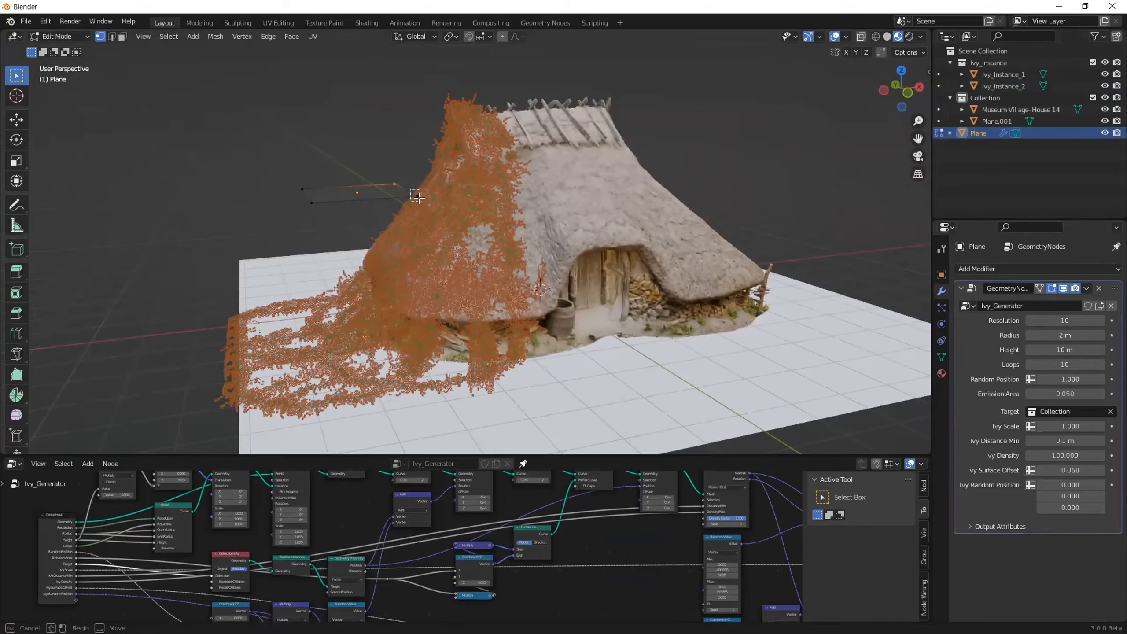
pyautogui.press('a')
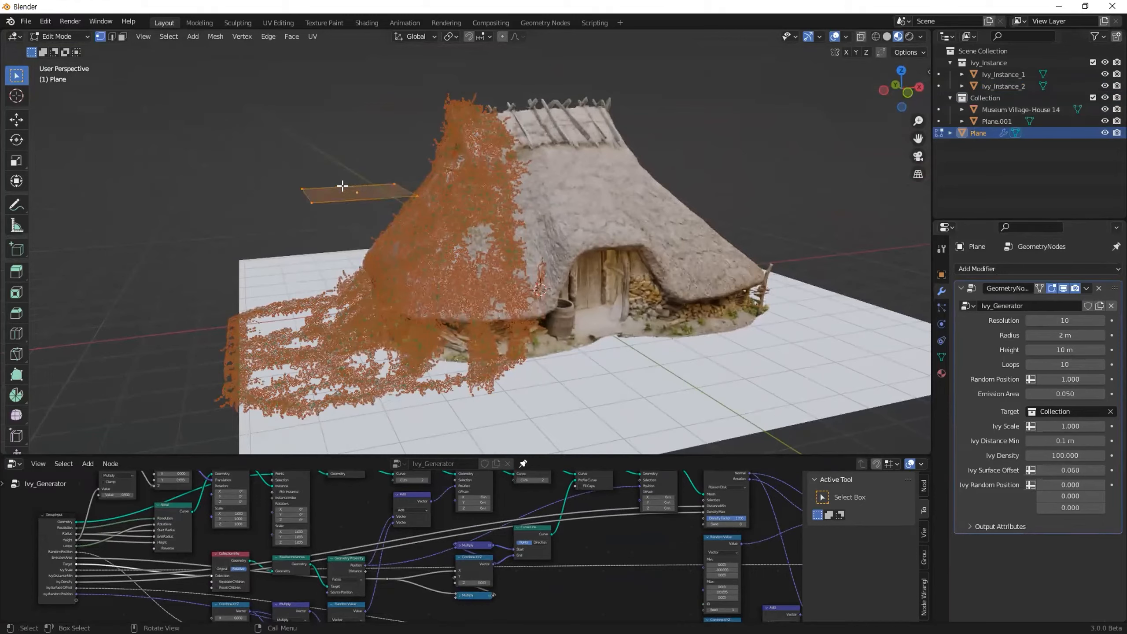
pyautogui.click(216, 37)
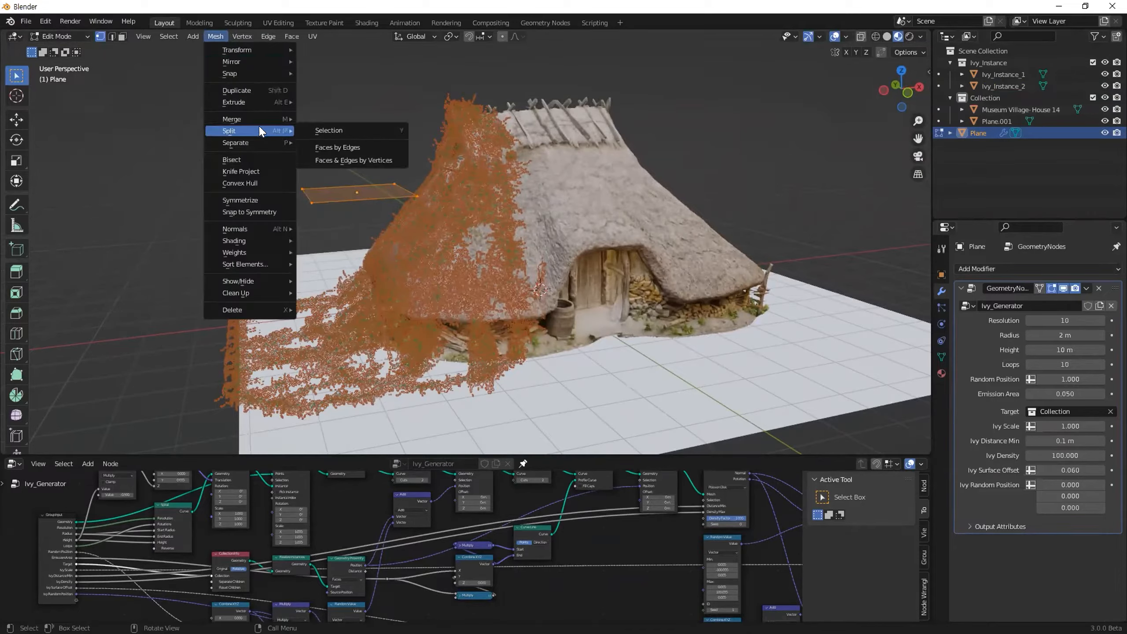
pyautogui.moveTo(254, 119)
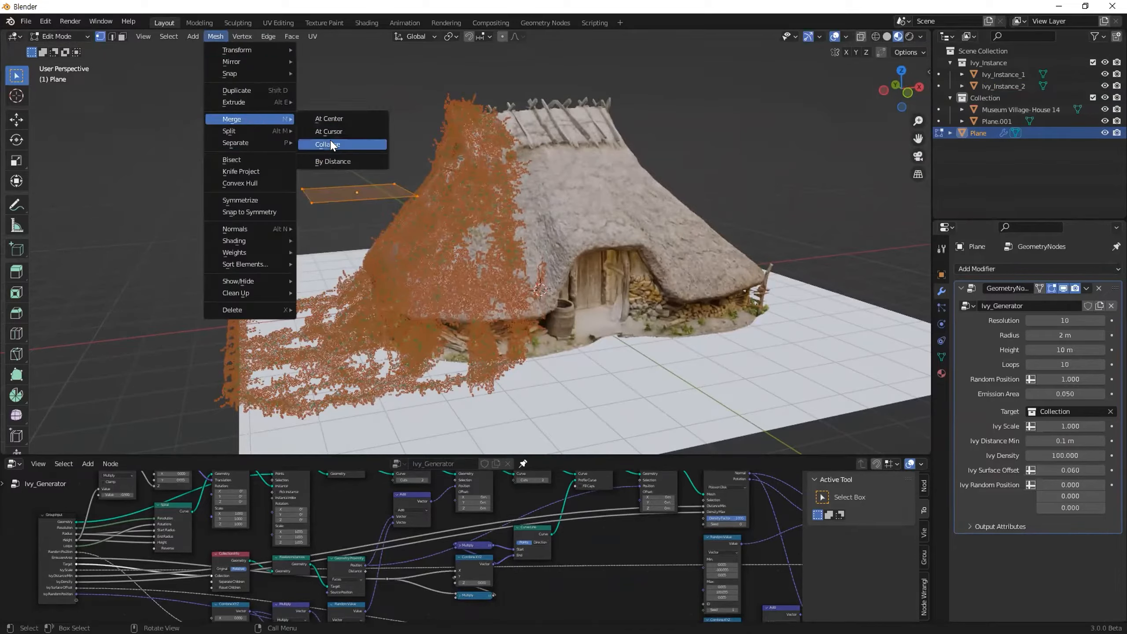
pyautogui.click(334, 119)
pyautogui.moveTo(382, 204); pyautogui.dragTo(443, 207, button='middle')
pyautogui.press('g')
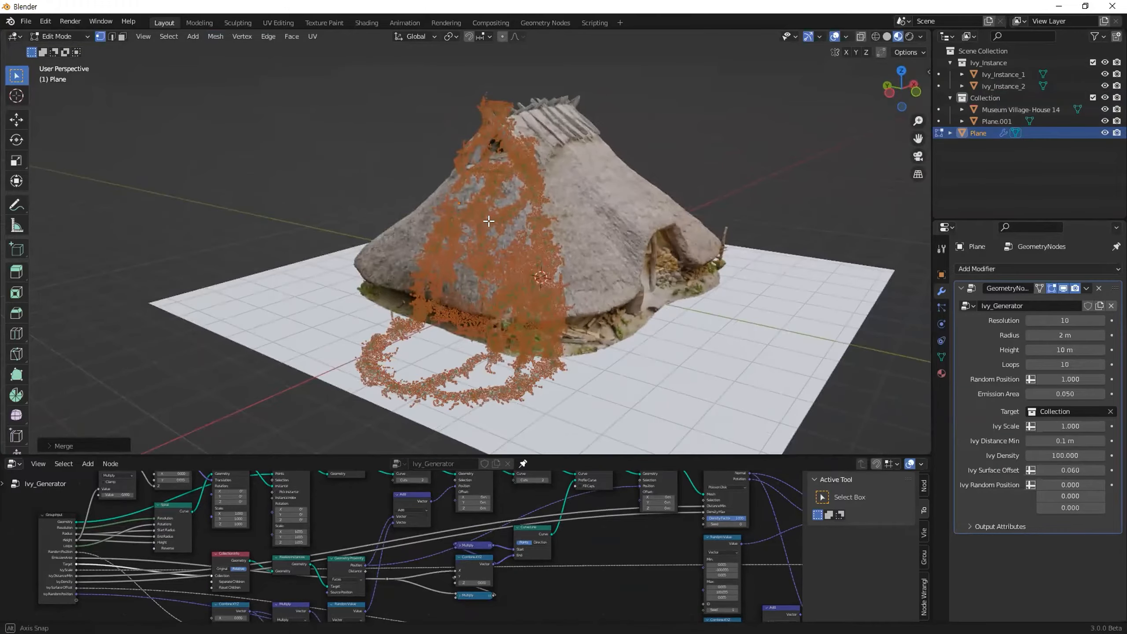
pyautogui.rightClick(567, 235)
pyautogui.moveTo(470, 244); pyautogui.dragTo(428, 226, button='middle')
pyautogui.press('Tab')
# Move the ivy Plane object lower and across to the house so its ivy covers one end of the thatched roof
pyautogui.press('g')
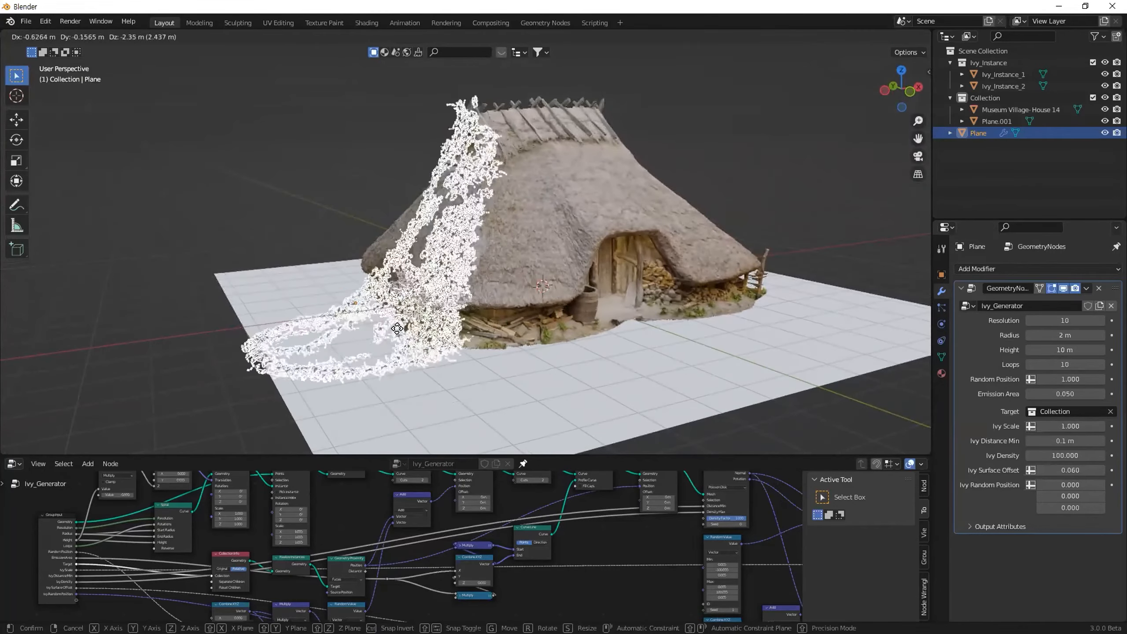
pyautogui.click(387, 342)
pyautogui.press('KP_7')
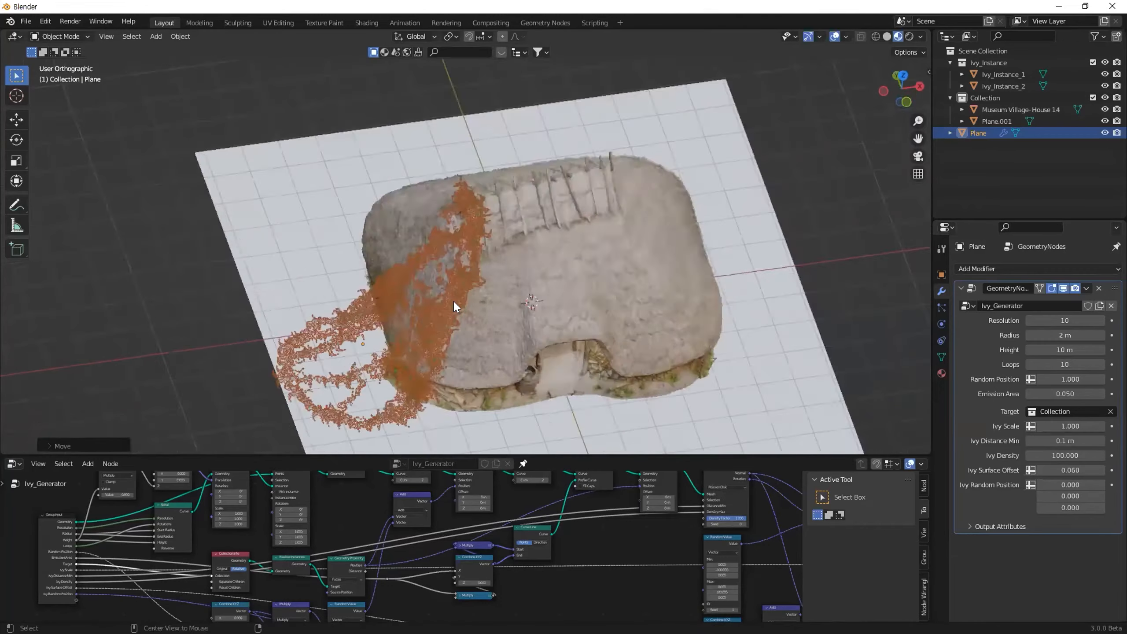
pyautogui.press('g')
pyautogui.click(492, 218)
pyautogui.moveTo(496, 278); pyautogui.dragTo(454, 224, button='middle')
pyautogui.press('g')
pyautogui.rightClick(451, 102)
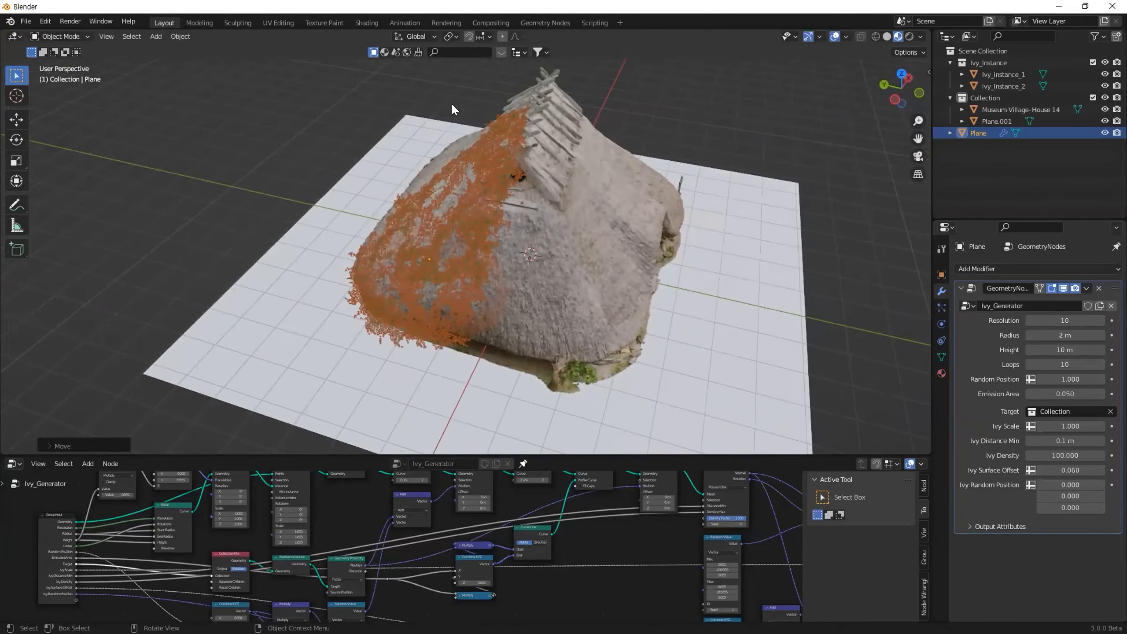
# Set the snapping target to Face and move the ivy Plane onto the ground surface beside the house
pyautogui.click(488, 37)
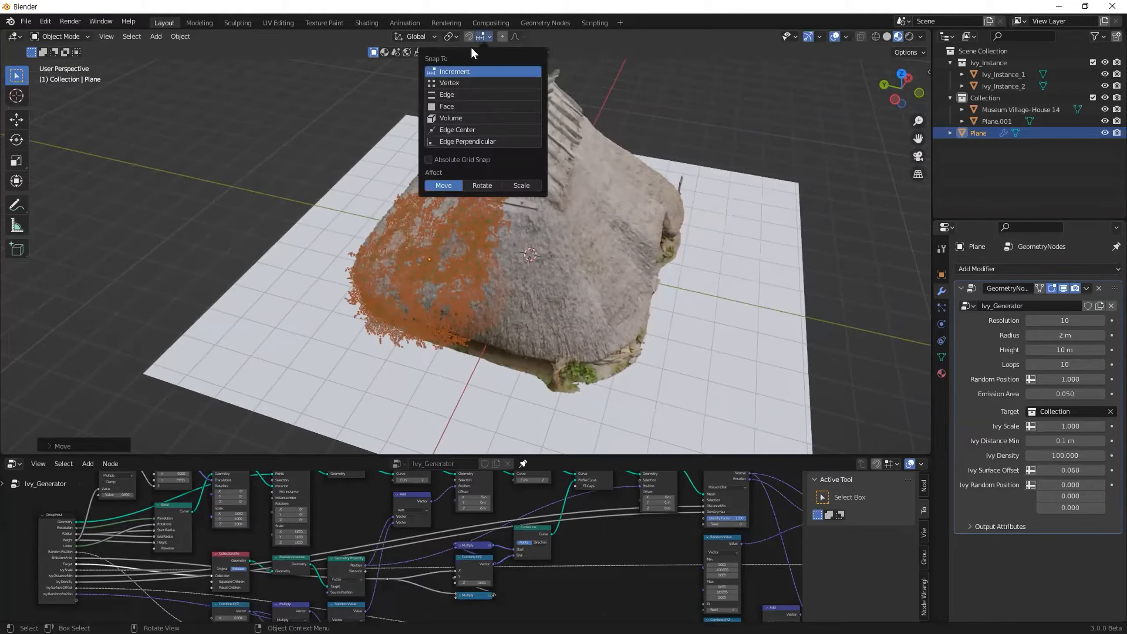
pyautogui.click(446, 107)
pyautogui.click(470, 172)
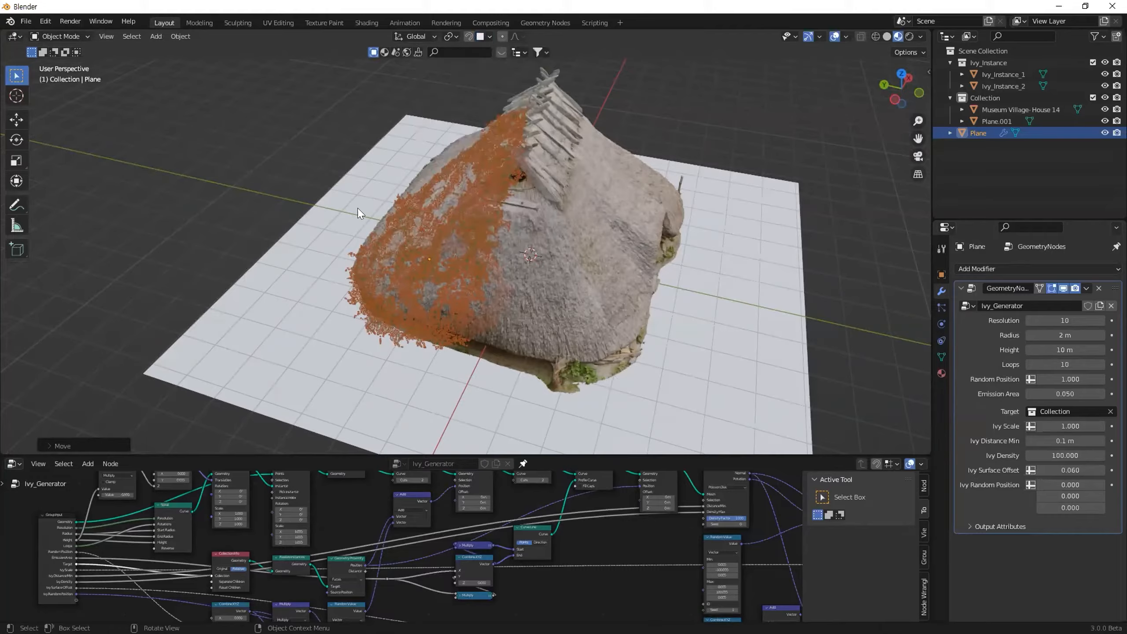
pyautogui.press('g')
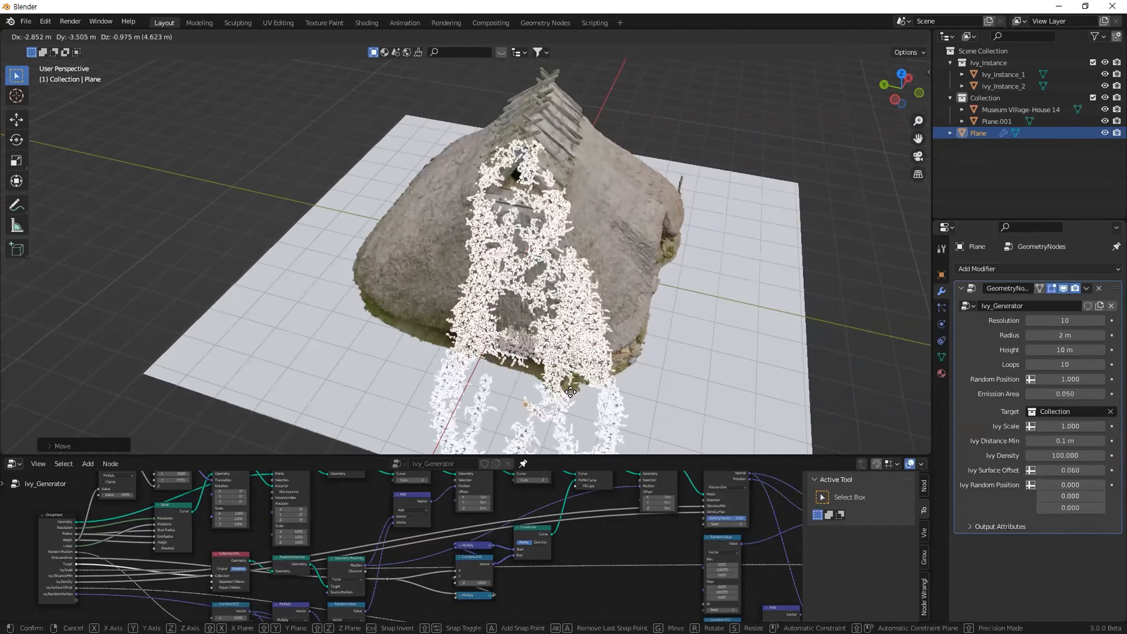
pyautogui.click(733, 403)
# Set the Ivy_Generator modifier's radius to 1.15 m, height to 9.89 m and loops to 22
pyautogui.moveTo(735, 404); pyautogui.dragTo(619, 319, button='middle')
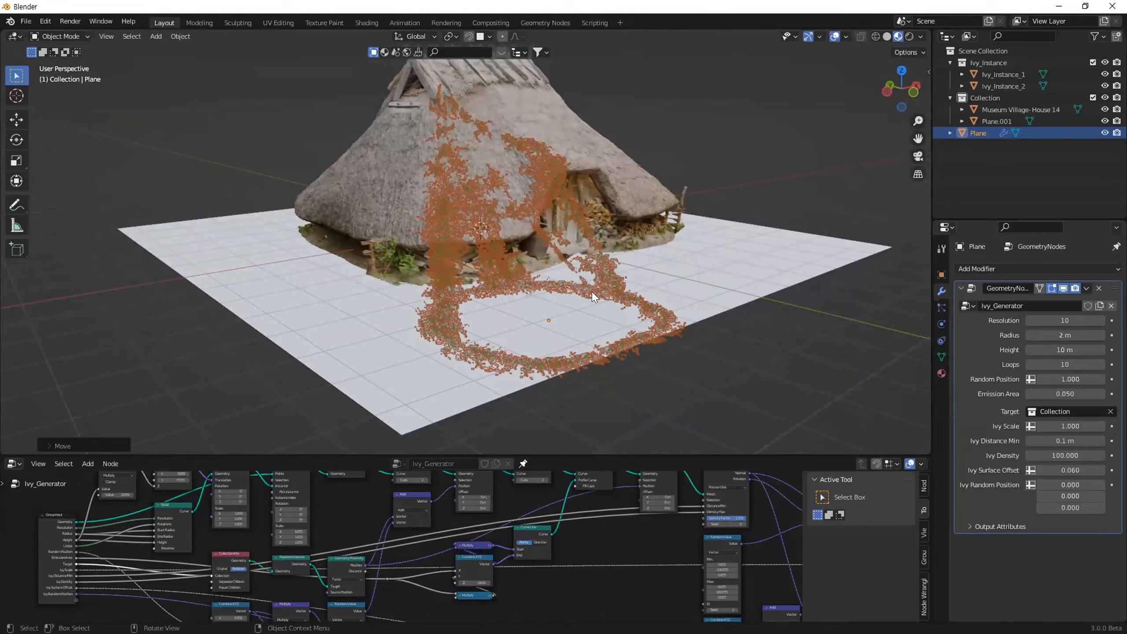
pyautogui.moveTo(503, 320); pyautogui.dragTo(368, 315, button='middle')
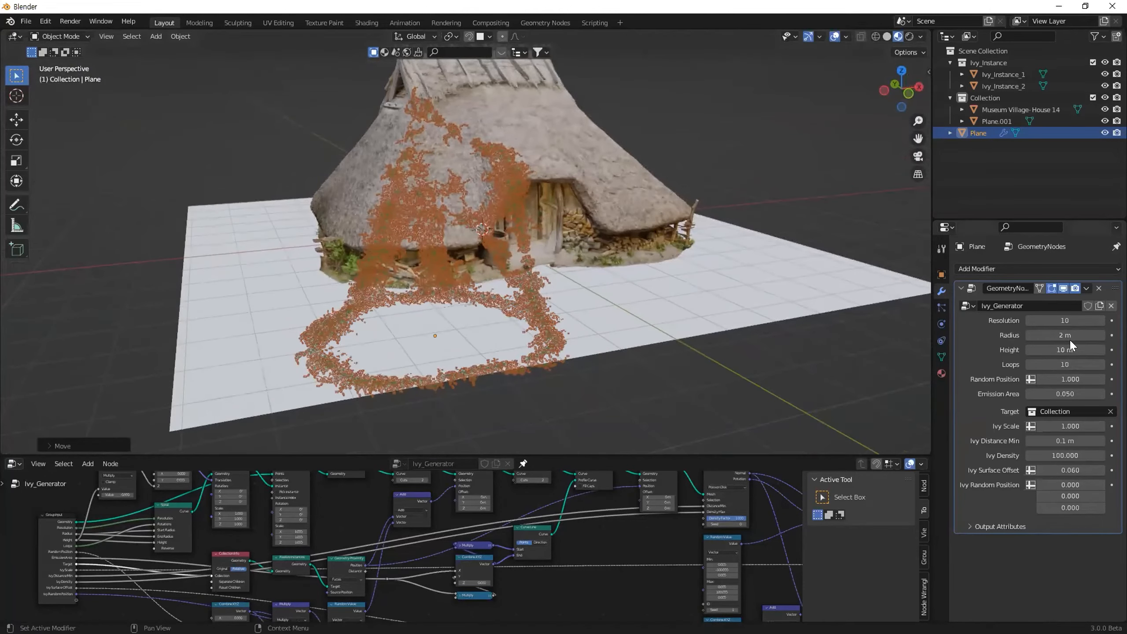
pyautogui.moveTo(1059, 335); pyautogui.dragTo(1073, 365)
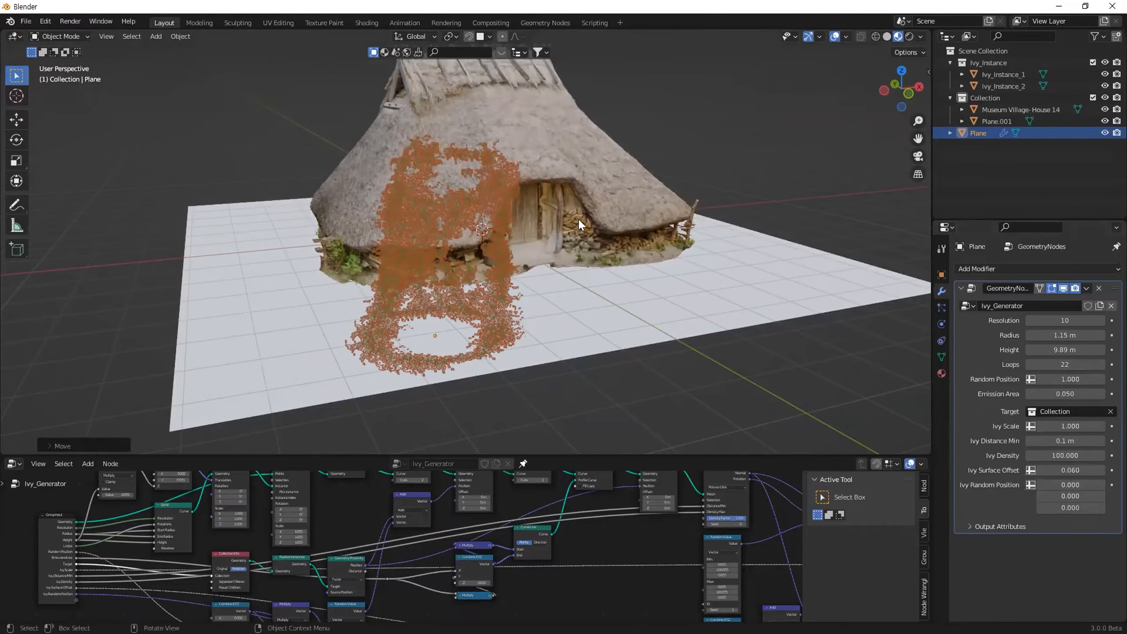
# Reposition the ivy Plane around the base of the house until it sits near the corner of the gable end
pyautogui.moveTo(452, 346); pyautogui.dragTo(601, 324, button='middle')
pyautogui.press('g')
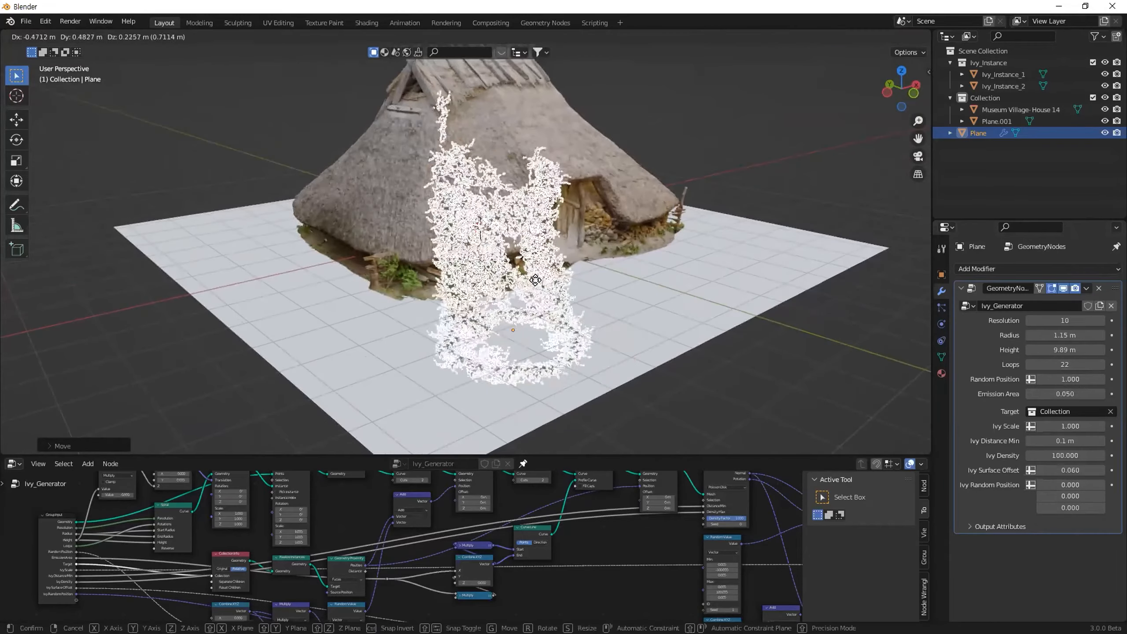
pyautogui.click(469, 245)
pyautogui.moveTo(469, 246); pyautogui.dragTo(316, 279, button='middle')
pyautogui.press('g')
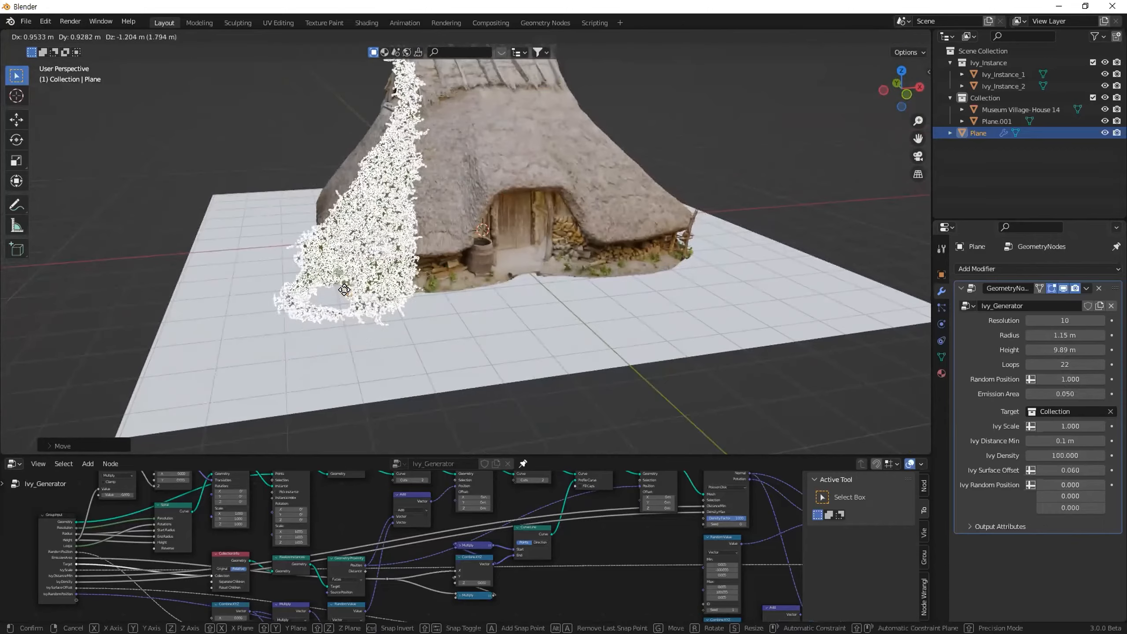
pyautogui.click(338, 293)
pyautogui.moveTo(340, 293); pyautogui.dragTo(525, 282, button='middle')
pyautogui.press('g')
pyautogui.click(373, 273)
pyautogui.moveTo(372, 273); pyautogui.dragTo(480, 326, button='middle')
pyautogui.press('g')
pyautogui.click(592, 247)
pyautogui.scroll(4, 592, 247)
pyautogui.moveTo(591, 314); pyautogui.dragTo(554, 321, button='middle')
pyautogui.press('g')
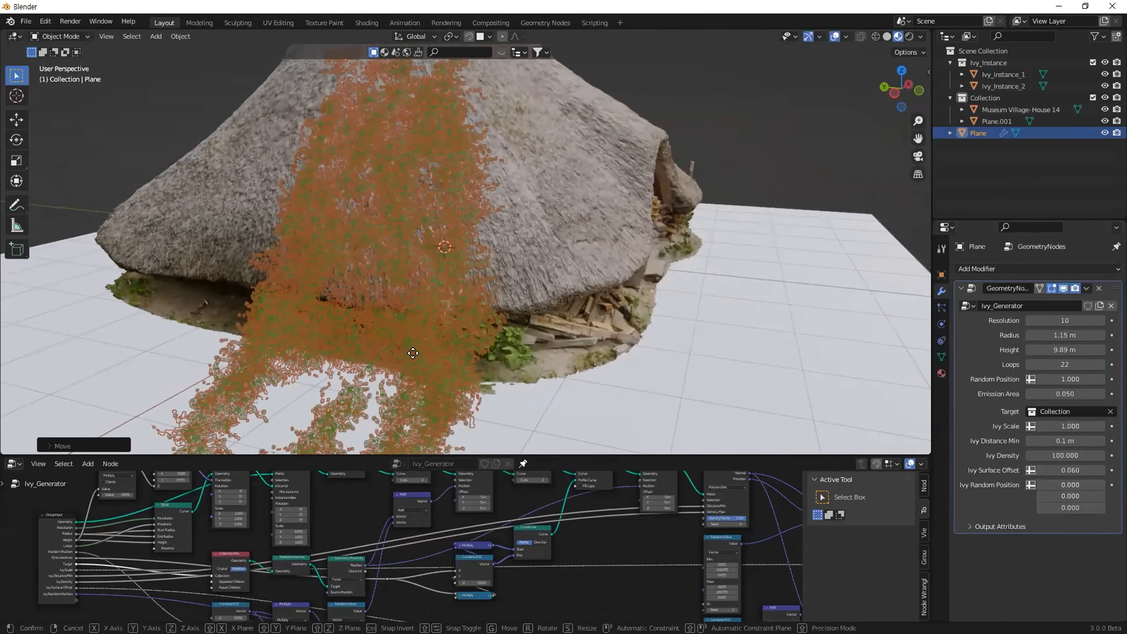
pyautogui.click(476, 362)
# Try a duplicate of the ivy Plane next to the original and delete the copy
pyautogui.hotkey('shift', 'd')
pyautogui.click(440, 366)
pyautogui.press('Delete')
pyautogui.moveTo(473, 342); pyautogui.dragTo(504, 341, button='middle')
pyautogui.click(622, 302)
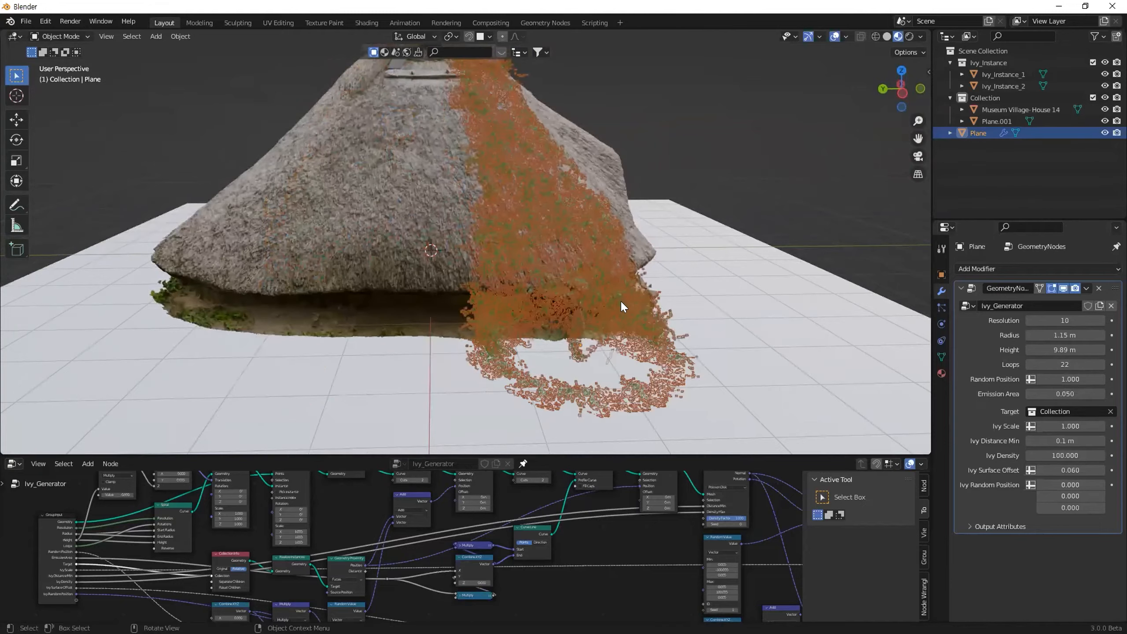
pyautogui.moveTo(605, 291); pyautogui.dragTo(524, 306, button='middle')
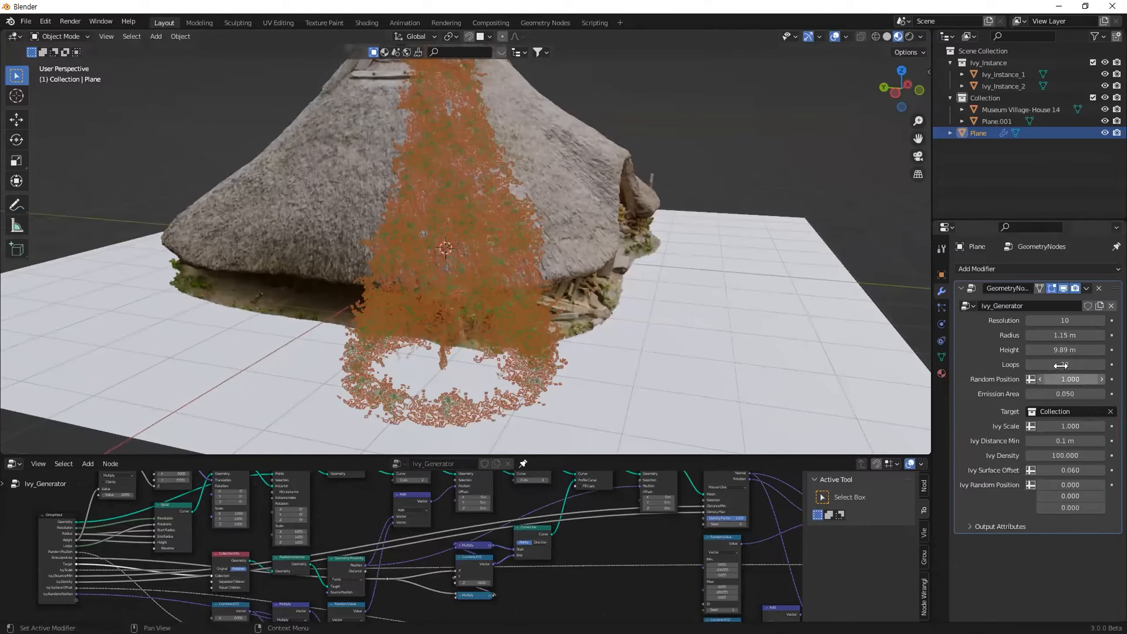
pyautogui.moveTo(604, 294); pyautogui.dragTo(446, 295, button='middle')
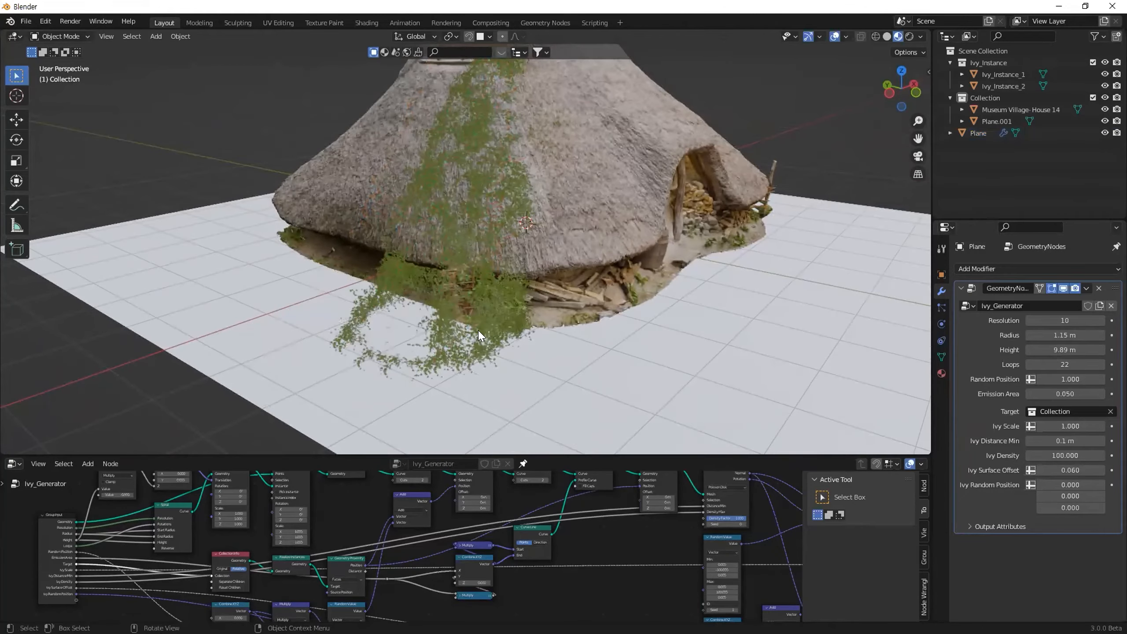
pyautogui.click(967, 133)
pyautogui.hotkey('shift', 'd')
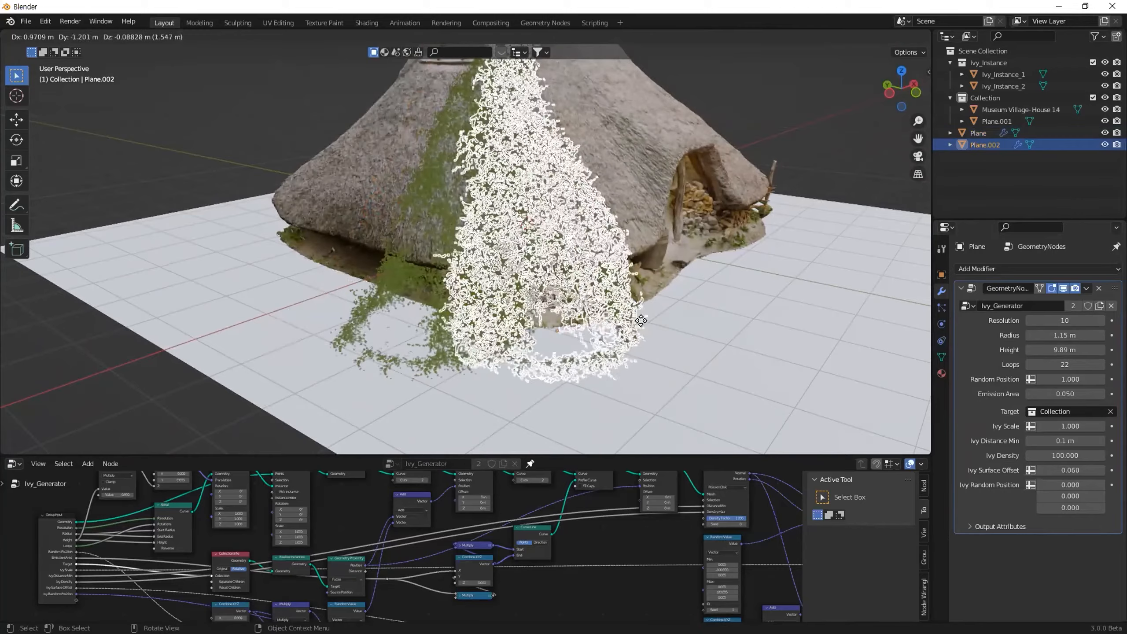
pyautogui.press('Escape')
pyautogui.press('x')
pyautogui.click(643, 327)
# Duplicate the ivy Plane twice around the house toward the doorway side and remove the copies
pyautogui.click(948, 135)
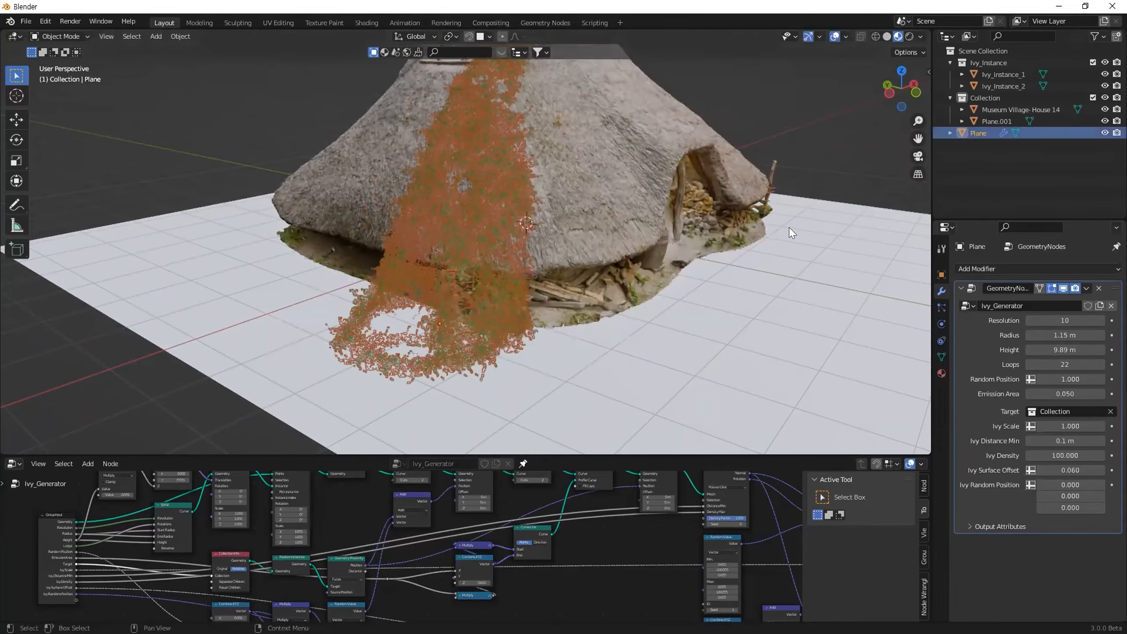
pyautogui.hotkey('shift', 'd')
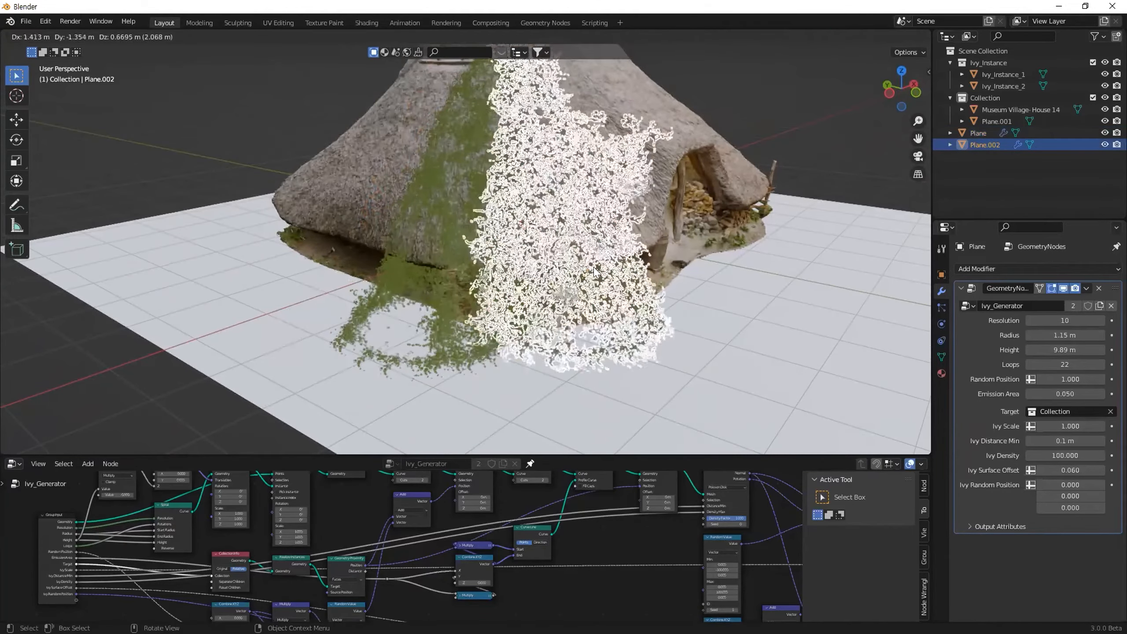
pyautogui.click(576, 277)
pyautogui.moveTo(576, 277); pyautogui.dragTo(516, 281, button='middle')
pyautogui.hotkey('shift', 'd')
pyautogui.scroll(-5, 516, 280)
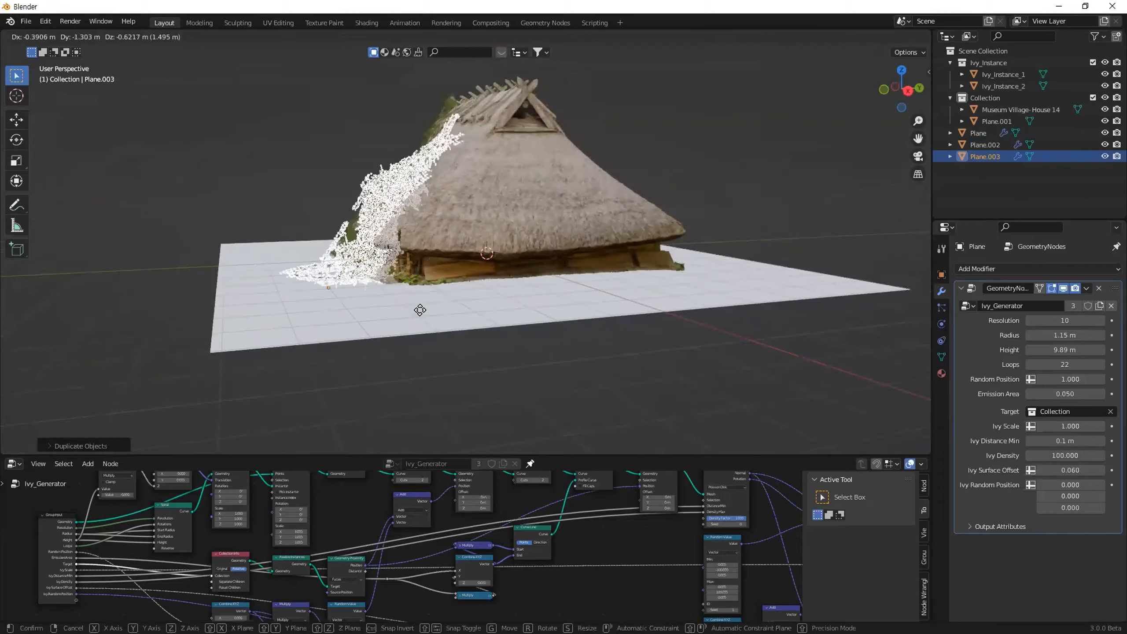
pyautogui.moveTo(489, 289); pyautogui.dragTo(461, 316, button='middle')
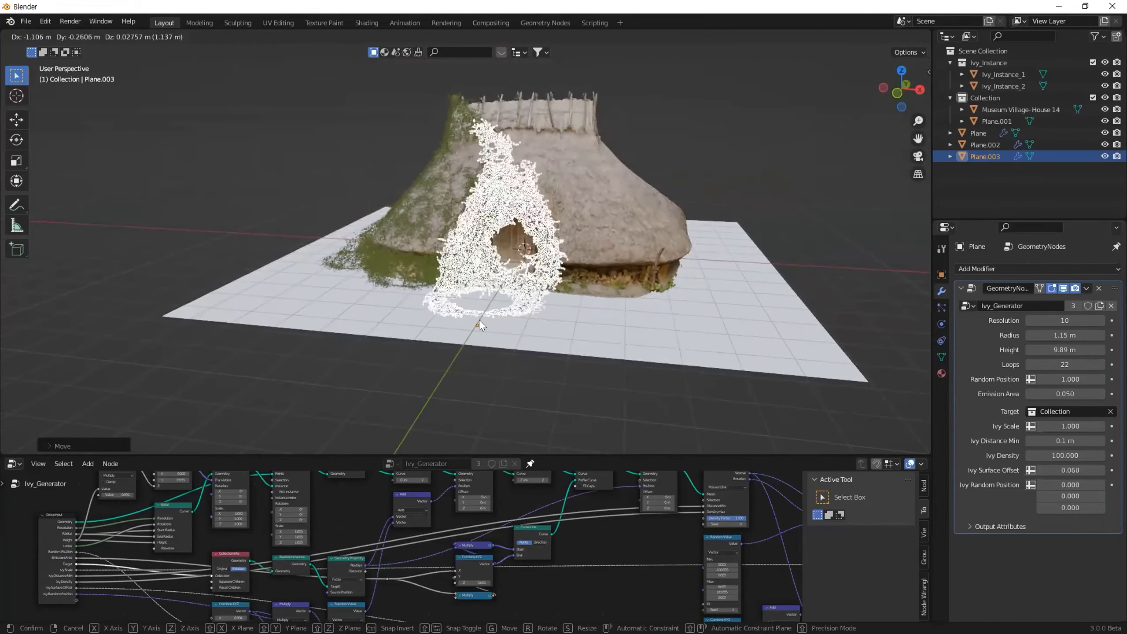
pyautogui.click(461, 317)
pyautogui.scroll(3, 550, 293)
pyautogui.moveTo(690, 197); pyautogui.dragTo(593, 222, button='middle')
pyautogui.press('Delete')
# Enter Edit Mode on the Plane and duplicate its vertex, placing the copy along the house base toward the doorway
pyautogui.click(972, 133)
pyautogui.moveTo(488, 200); pyautogui.dragTo(416, 228, button='middle')
pyautogui.press('Tab')
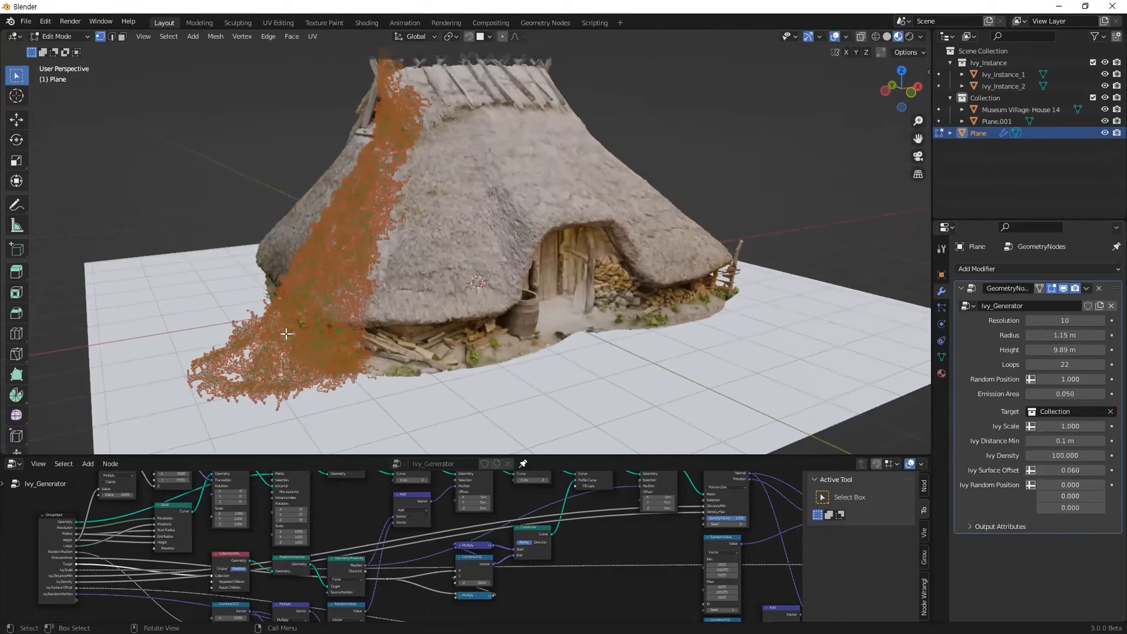
pyautogui.keyDown('shift'); pyautogui.scroll(-3, 311, 293); pyautogui.keyUp('shift')
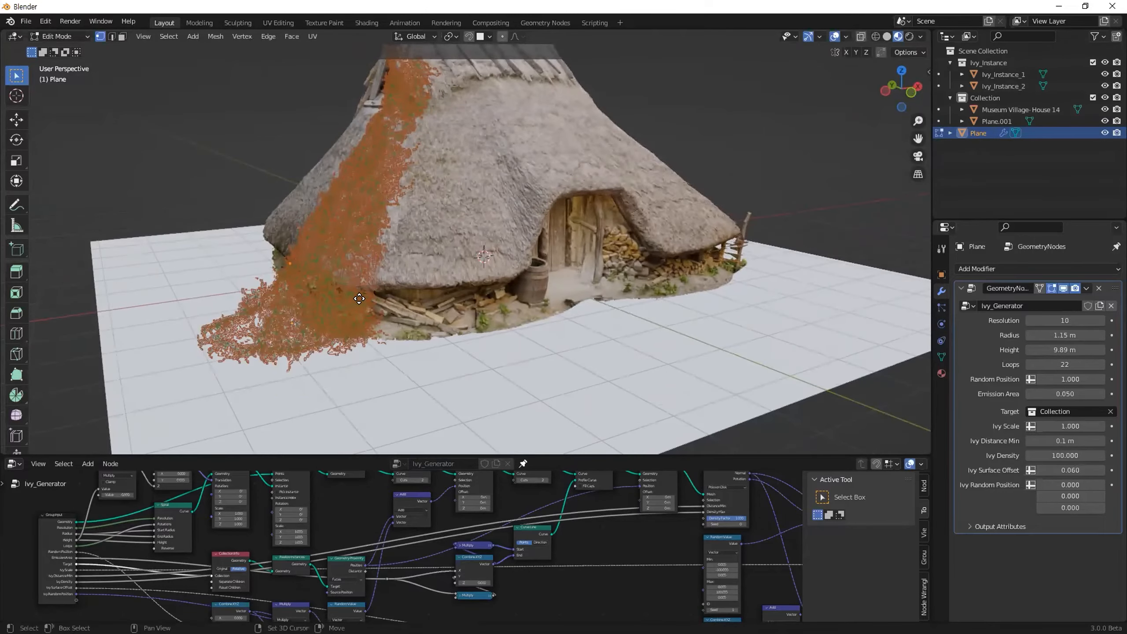
pyautogui.hotkey('shift', 'd')
pyautogui.click(471, 244)
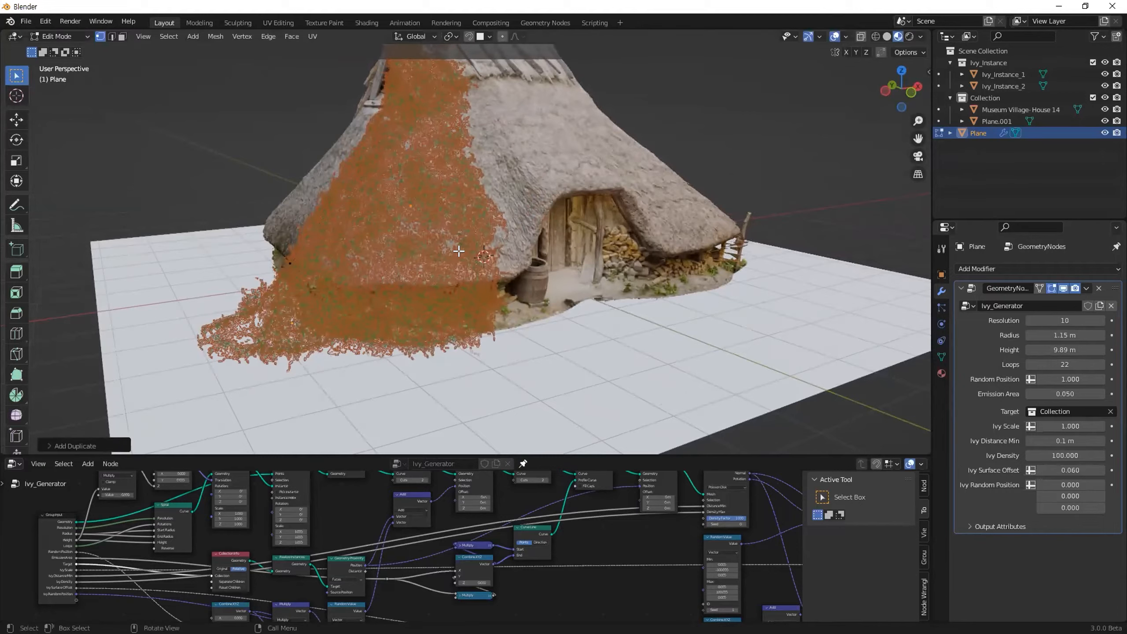
pyautogui.press('g')
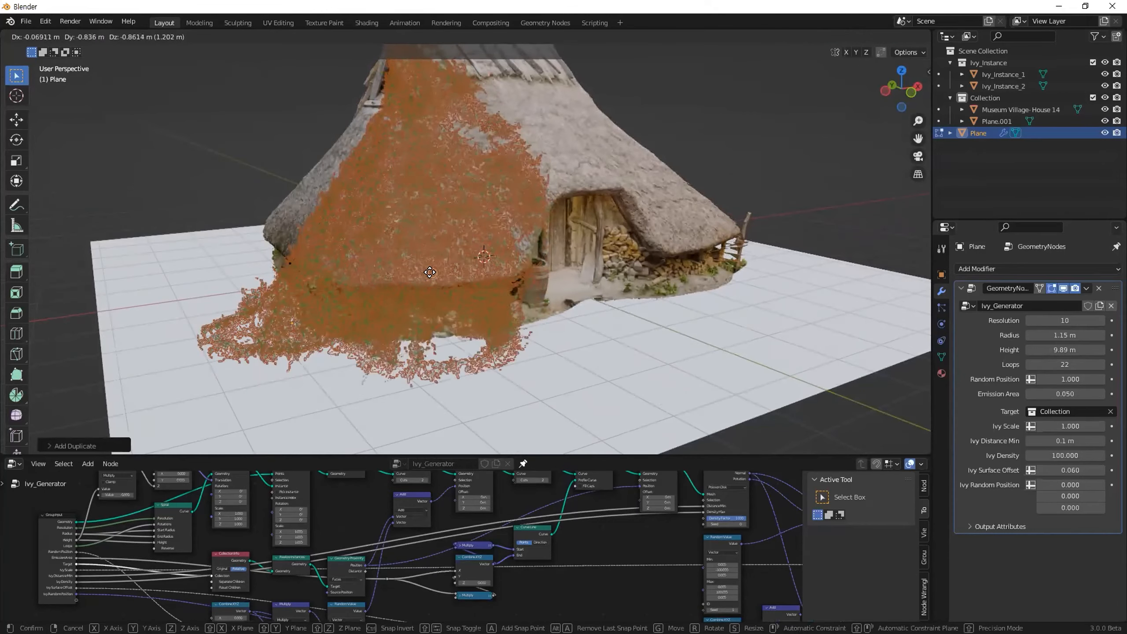
pyautogui.click(860, 392)
# Set the Ivy_Generator modifier's resolution to 10, radius to 0.86 m, height to 3.21 m and loops to 16
pyautogui.moveTo(1065, 335); pyautogui.dragTo(1073, 357)
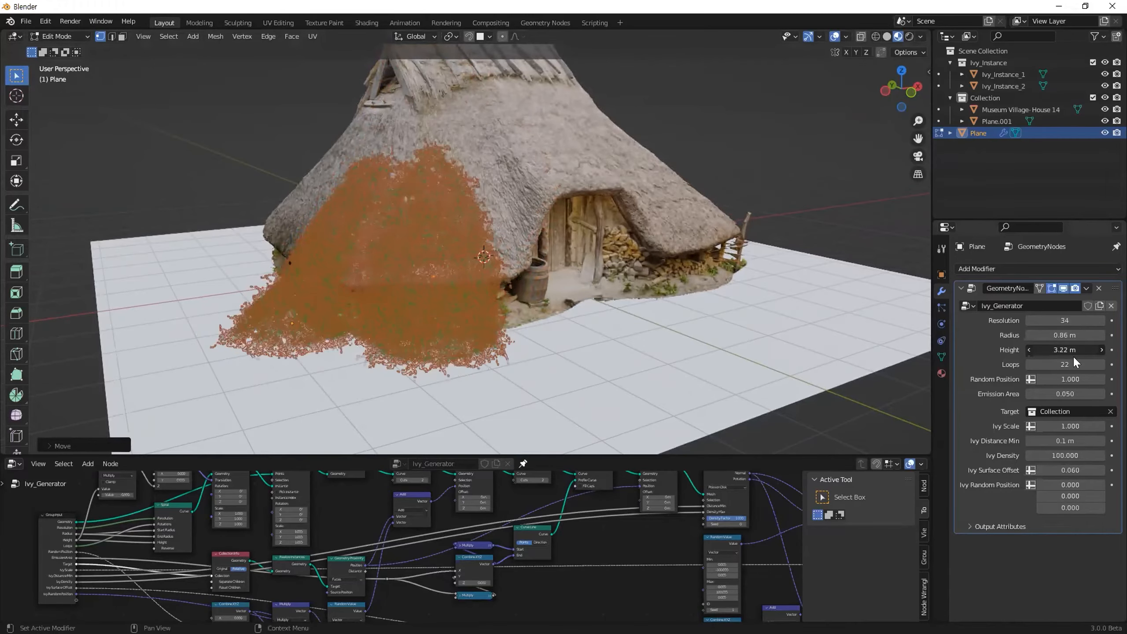
pyautogui.moveTo(1068, 316)
pyautogui.mouseDown()
pyautogui.moveTo(1052, 316)
pyautogui.moveTo(1064, 317)
pyautogui.mouseUp()
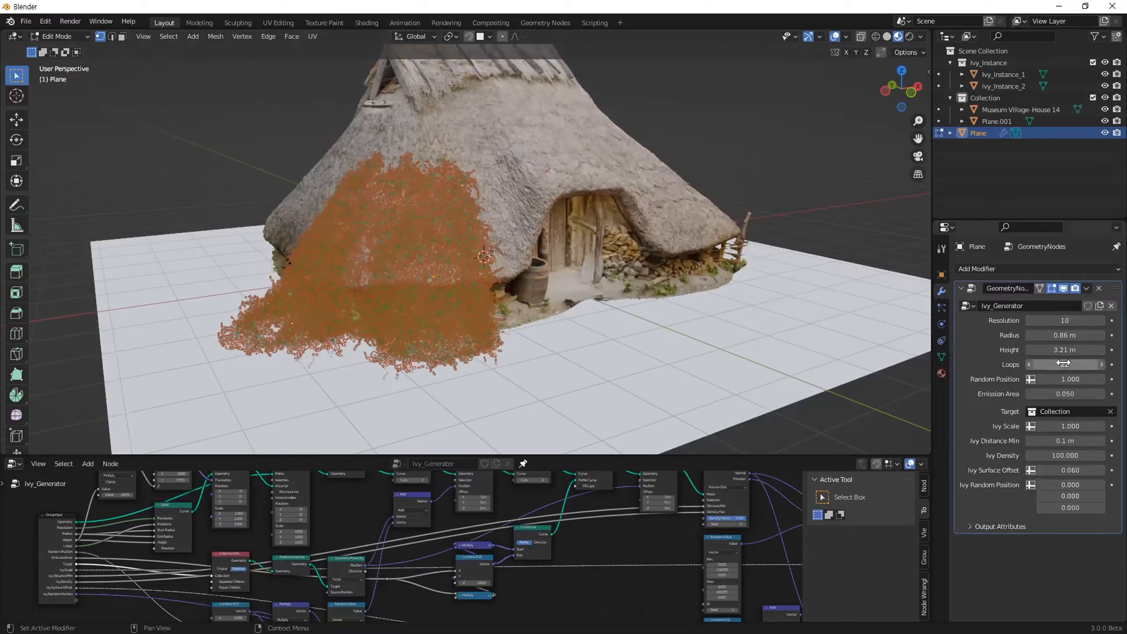
pyautogui.moveTo(1065, 365)
pyautogui.mouseDown()
pyautogui.moveTo(1034, 364)
pyautogui.moveTo(1078, 364)
pyautogui.mouseUp()
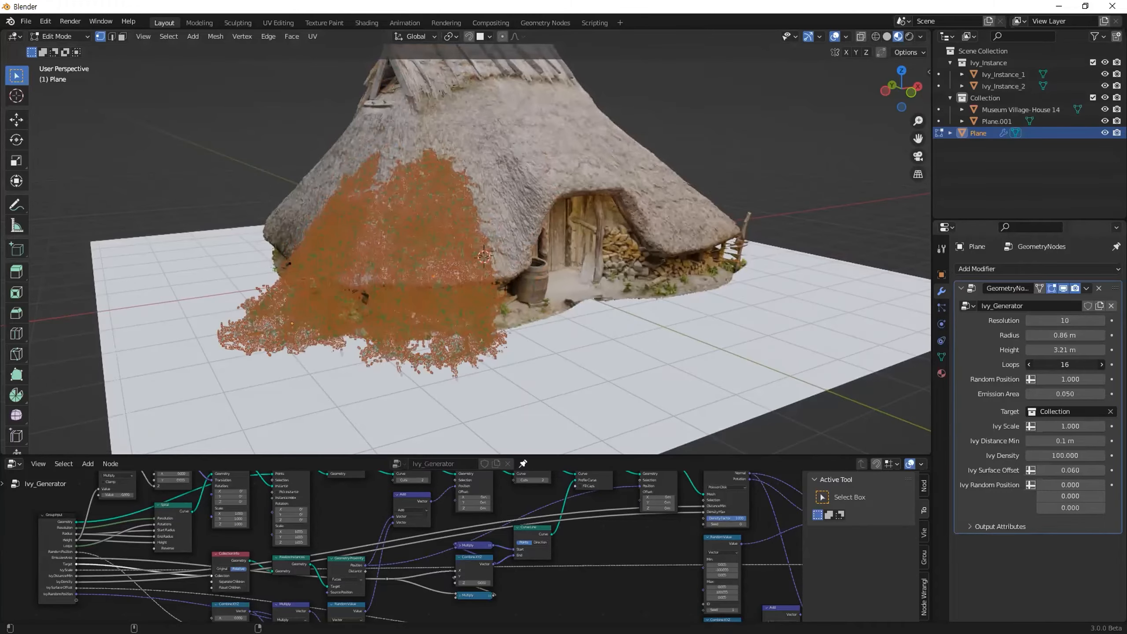
# Duplicate the emitter vertex twice, placing one copy on the roof near the doorway and one at the base past the doorway
pyautogui.moveTo(496, 329); pyautogui.dragTo(405, 288, button='middle')
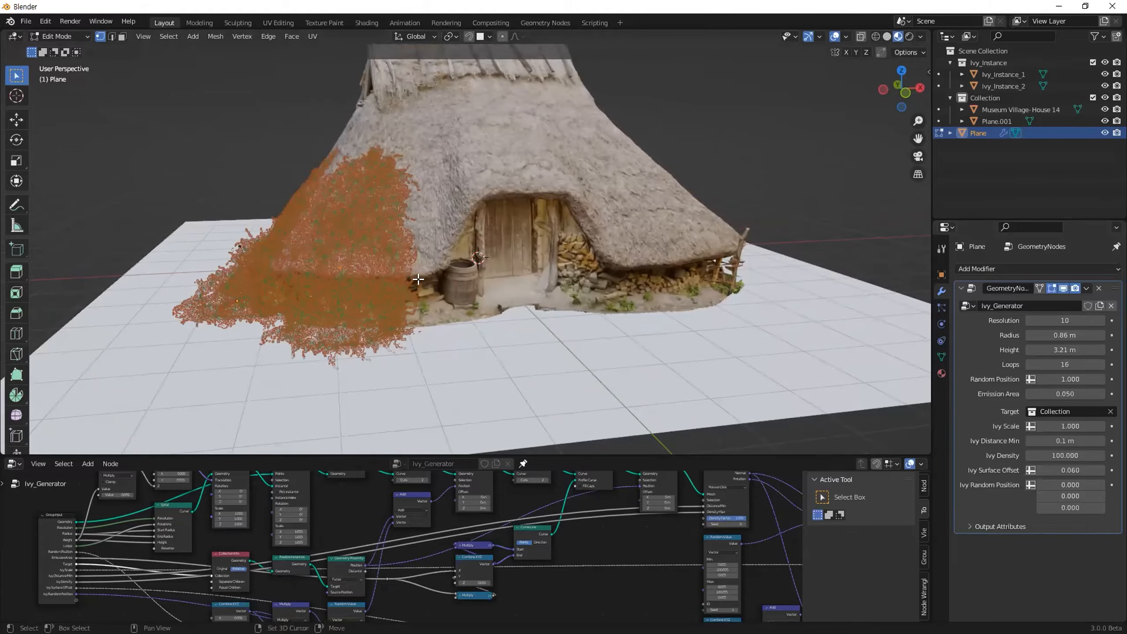
pyautogui.hotkey('shift', 'd')
pyautogui.click(521, 176)
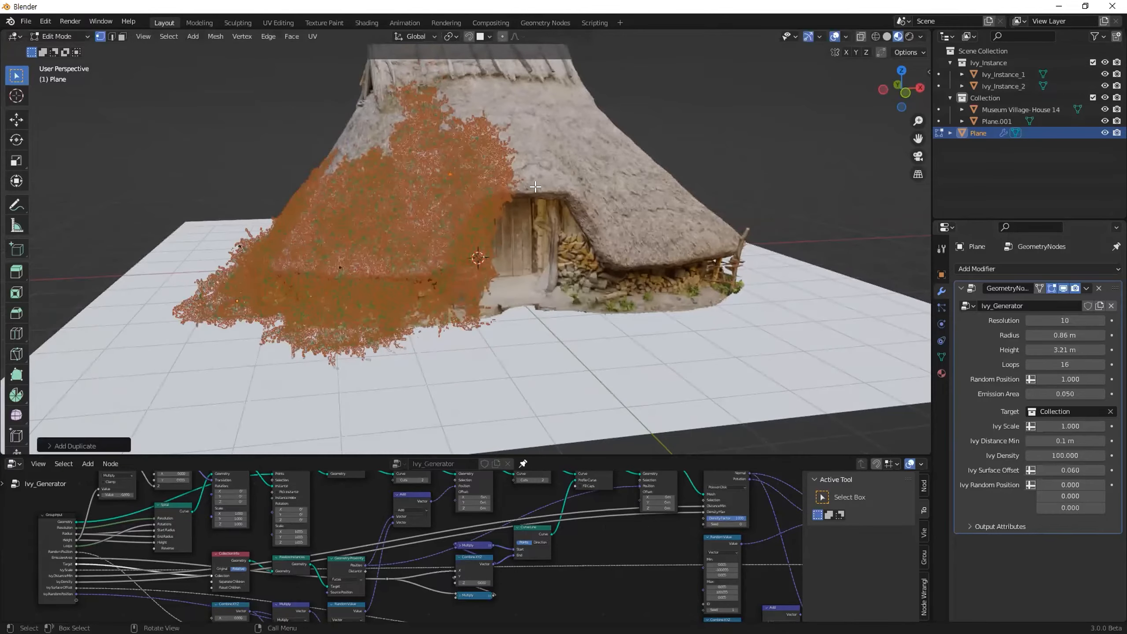
pyautogui.hotkey('shift', 'd')
pyautogui.click(695, 357)
pyautogui.moveTo(695, 358); pyautogui.dragTo(676, 357, button='middle')
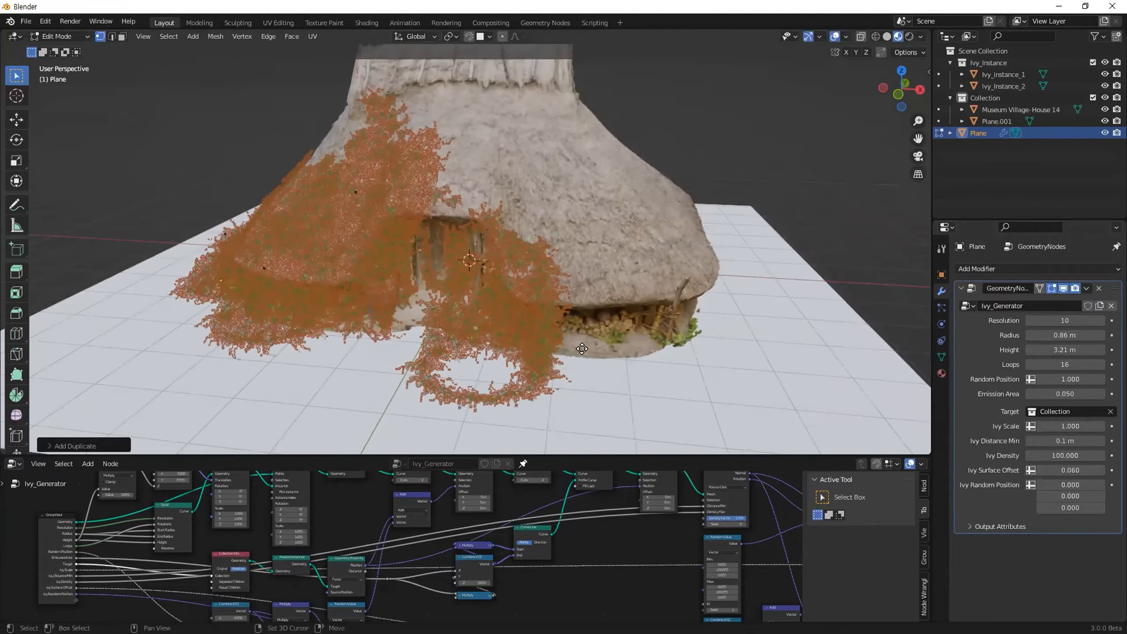
# Add three more copies of the emitter vertex around the opposite gable end and toward the back of the house
pyautogui.moveTo(582, 349); pyautogui.dragTo(662, 375, button='middle')
pyautogui.hotkey('shift', 'd')
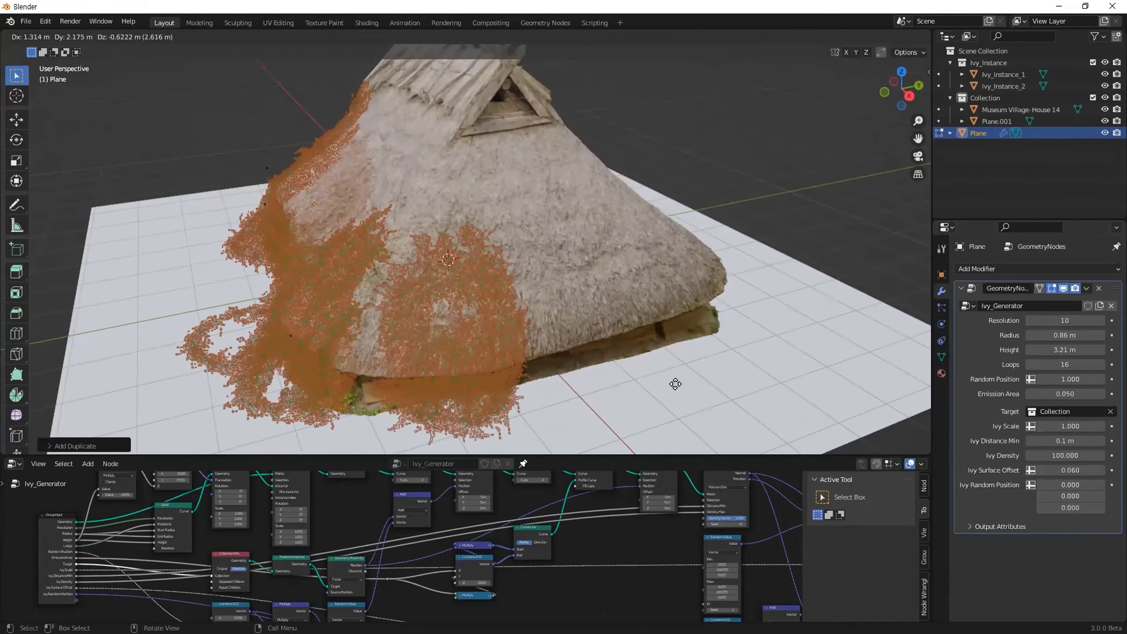
pyautogui.click(657, 392)
pyautogui.moveTo(657, 393); pyautogui.dragTo(637, 411, button='middle')
pyautogui.hotkey('shift', 'd')
pyautogui.click(666, 386)
pyautogui.hotkey('shift', 'd')
pyautogui.click(638, 411)
# Add three further emitter vertex copies around the remaining sides of the house and return to Object Mode
pyautogui.scroll(5, 637, 411)
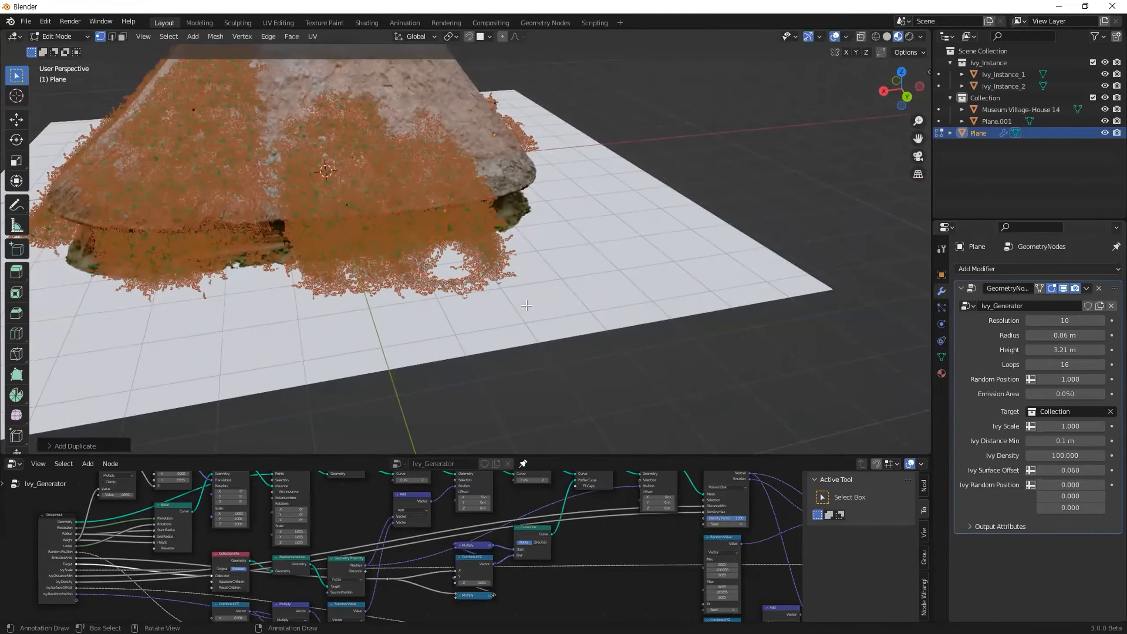
pyautogui.scroll(-5, 526, 305)
pyautogui.hotkey('shift', 'd')
pyautogui.click(477, 269)
pyautogui.moveTo(477, 270); pyautogui.dragTo(940, 167, button='middle')
pyautogui.hotkey('shift', 'd')
pyautogui.click(622, 265)
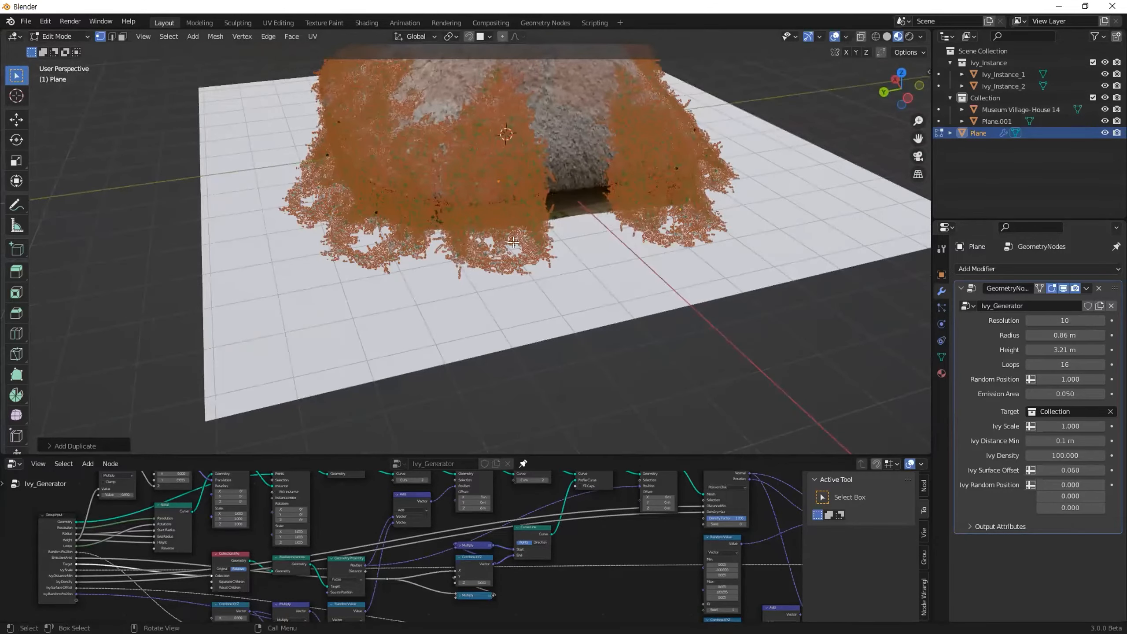
pyautogui.hotkey('shift', 'd')
pyautogui.click(289, 347)
pyautogui.moveTo(289, 348); pyautogui.dragTo(481, 256, button='middle')
pyautogui.moveTo(460, 165); pyautogui.dragTo(838, 105, button='middle')
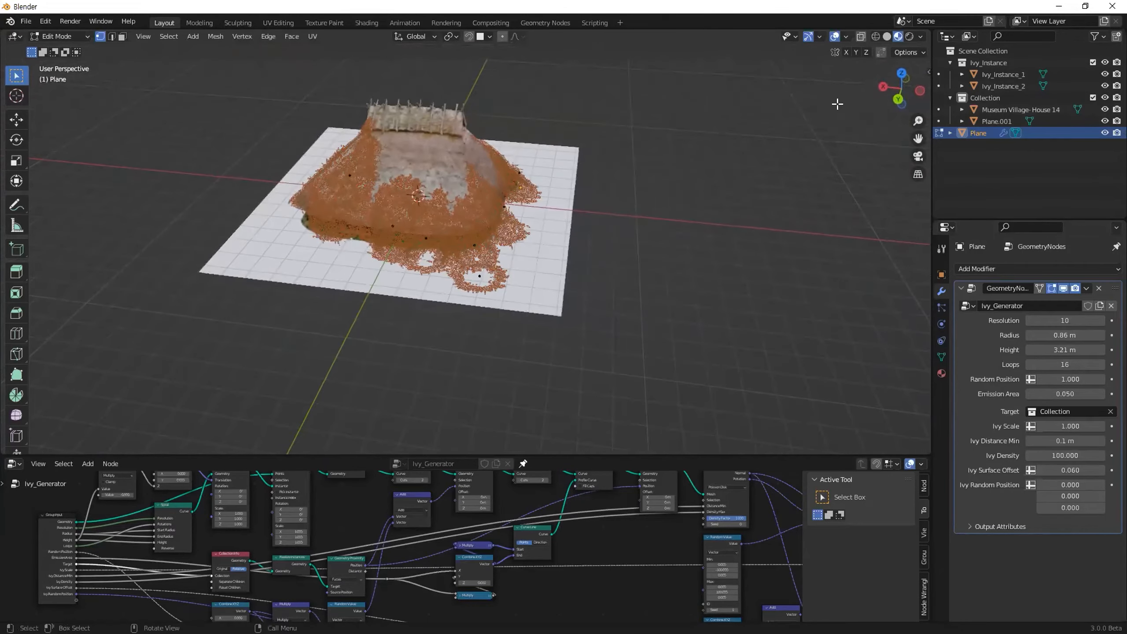
pyautogui.press('Tab')
# Create a linked duplicate of the house and position it on the ground beside the original so the two overlap
pyautogui.click(407, 145)
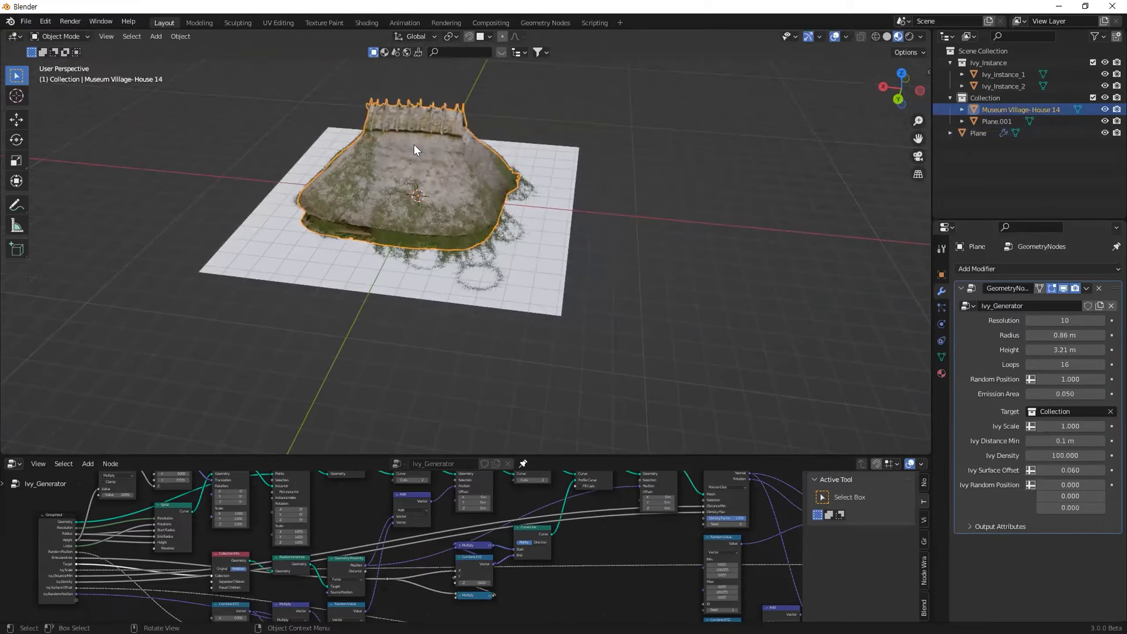
pyautogui.hotkey('alt', 'd')
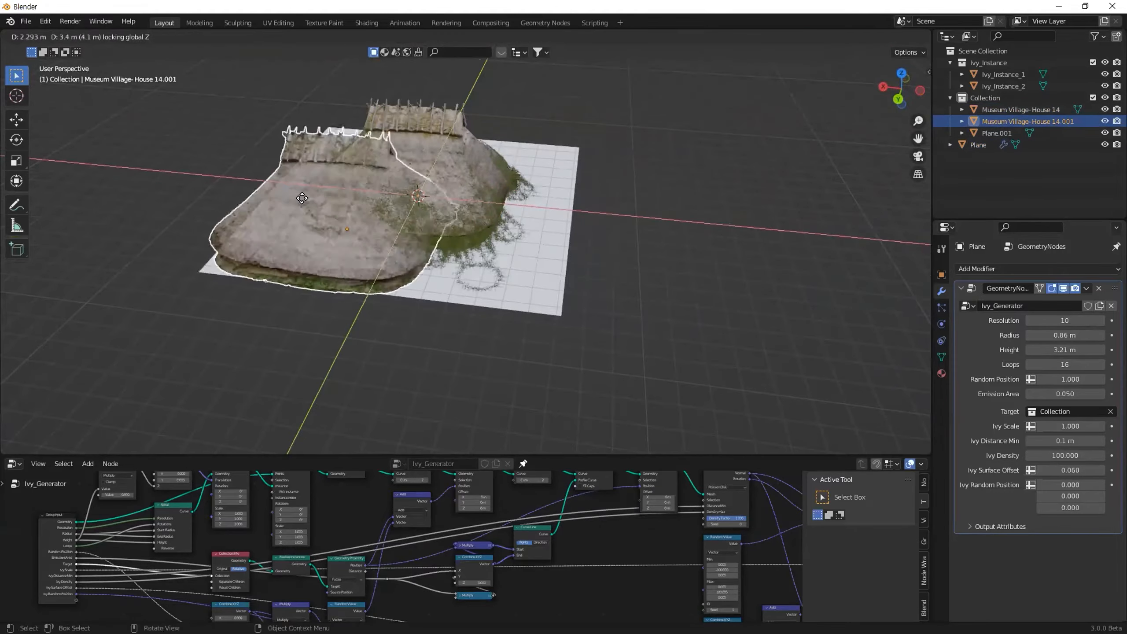
pyautogui.click(456, 236)
pyautogui.moveTo(456, 236); pyautogui.dragTo(443, 275, button='middle')
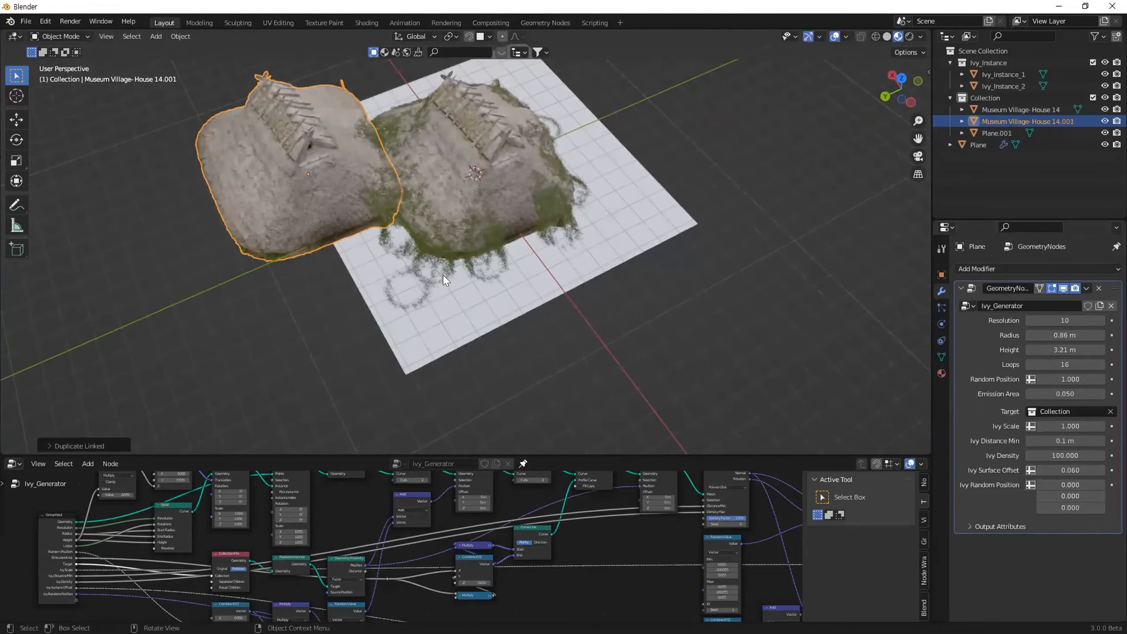
pyautogui.press('g')
pyautogui.hotkey('shift', 'z')
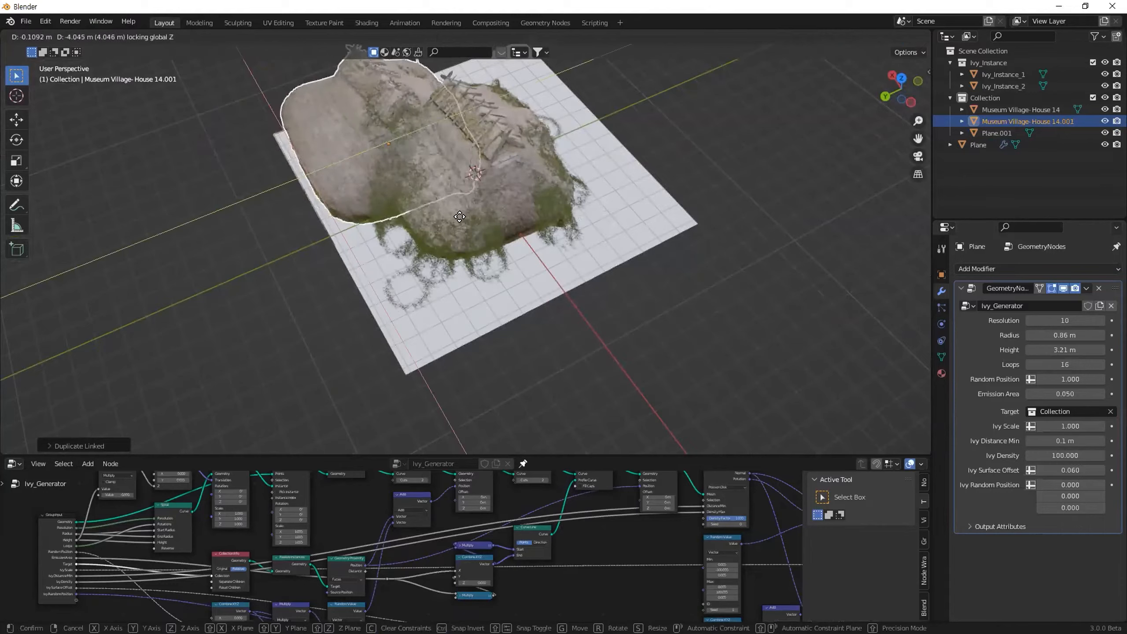
pyautogui.click(1018, 116)
# Edit the ivy emitter mesh in wireframe and move the emitter vertices near the junction of the two houses up onto the roofs
pyautogui.moveTo(457, 177); pyautogui.dragTo(463, 218, button='middle')
pyautogui.click(462, 245)
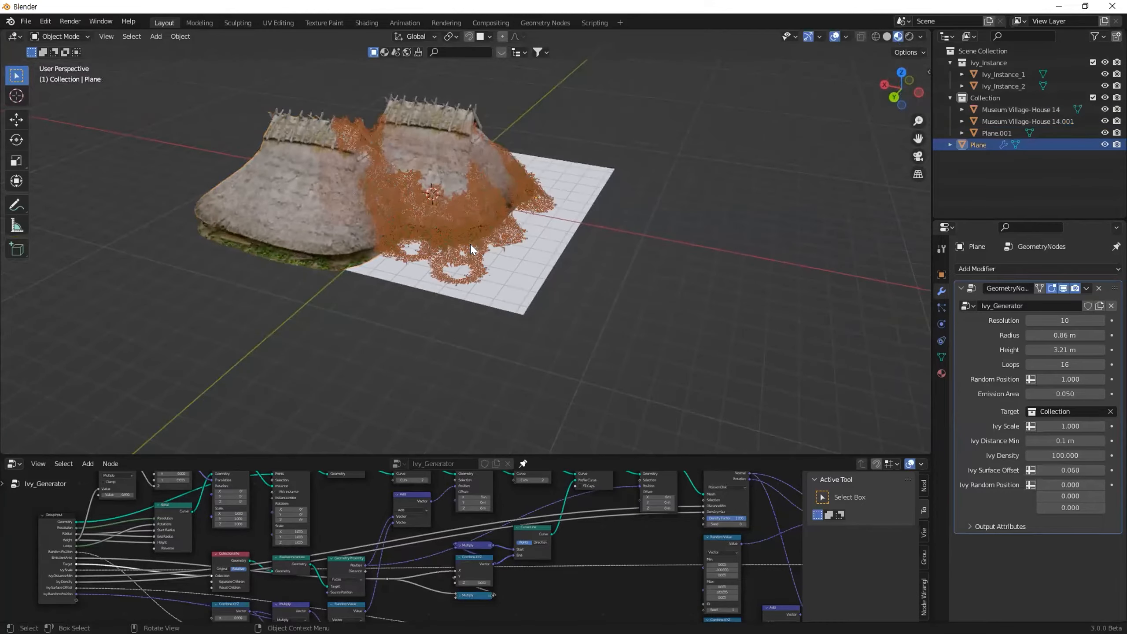
pyautogui.press('Tab')
pyautogui.hotkey('shift', 'z')
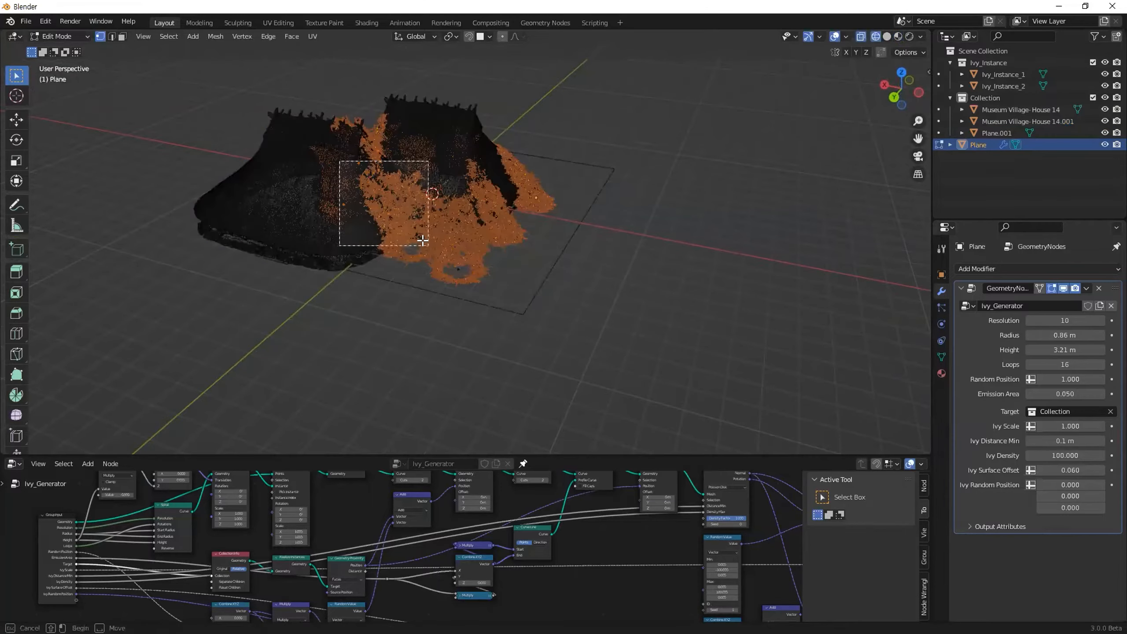
pyautogui.press('g')
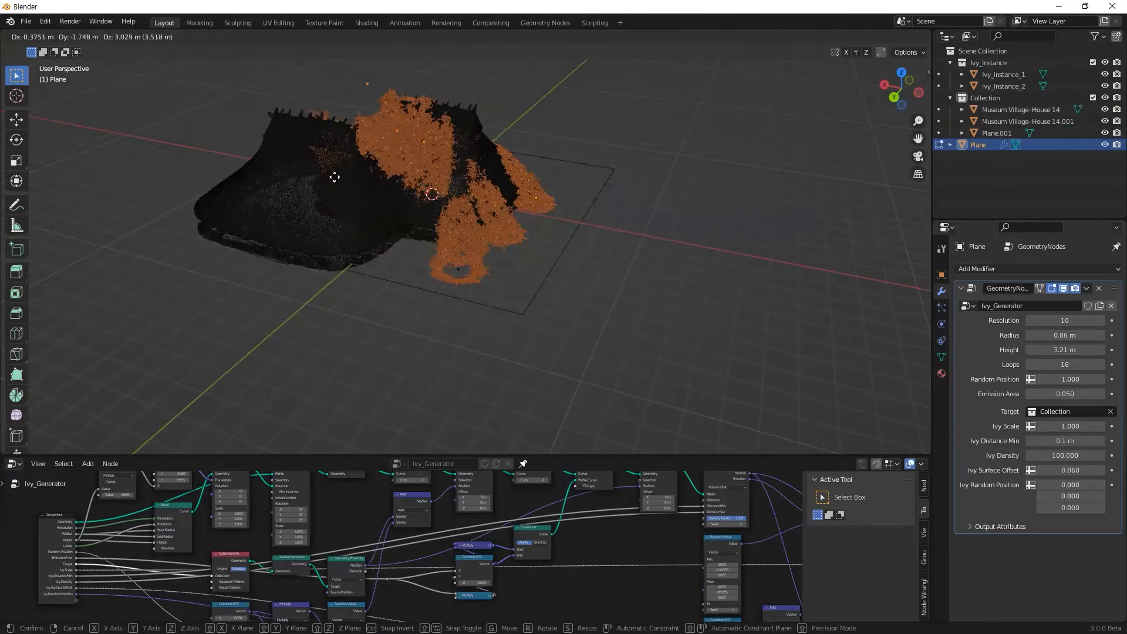
pyautogui.click(417, 189)
# Restore the shaded display and place further emitter vertices across the duplicated house's roof and around the original house
pyautogui.moveTo(419, 192); pyautogui.dragTo(355, 197, button='middle')
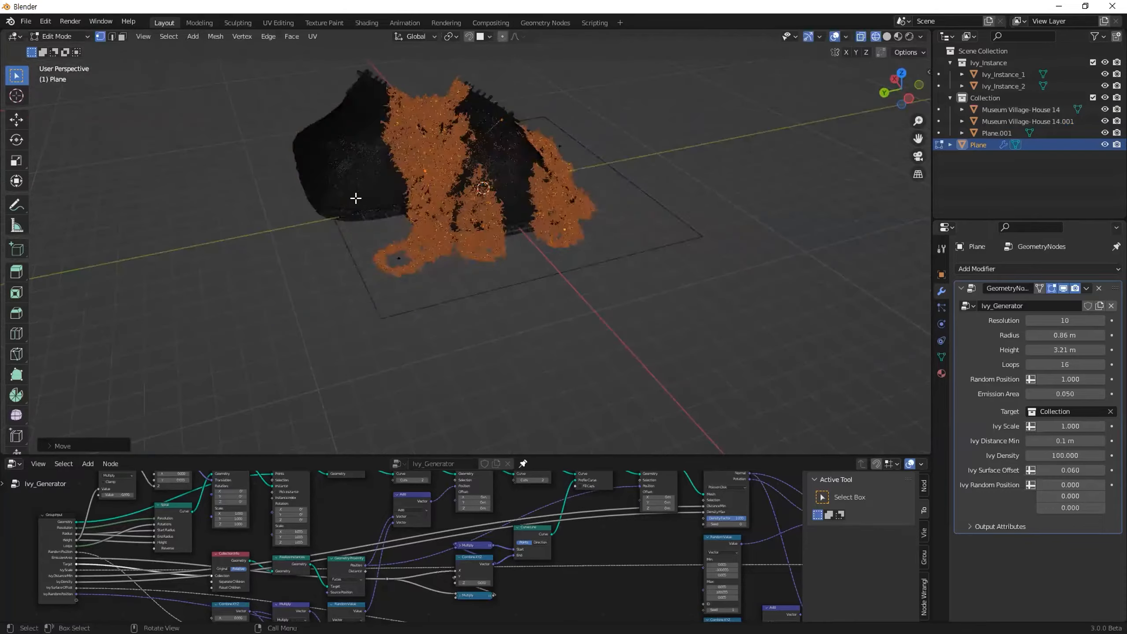
pyautogui.hotkey('shift', 'z')
pyautogui.scroll(3, 451, 188)
pyautogui.moveTo(451, 187); pyautogui.dragTo(350, 284, button='middle')
pyautogui.press('g')
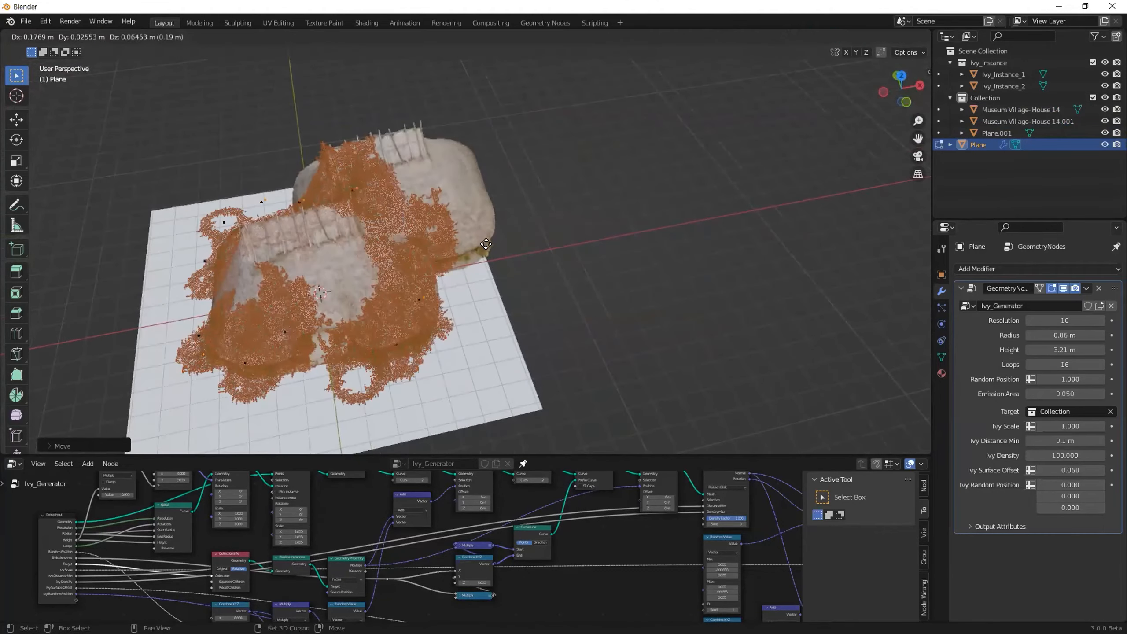
pyautogui.click(486, 236)
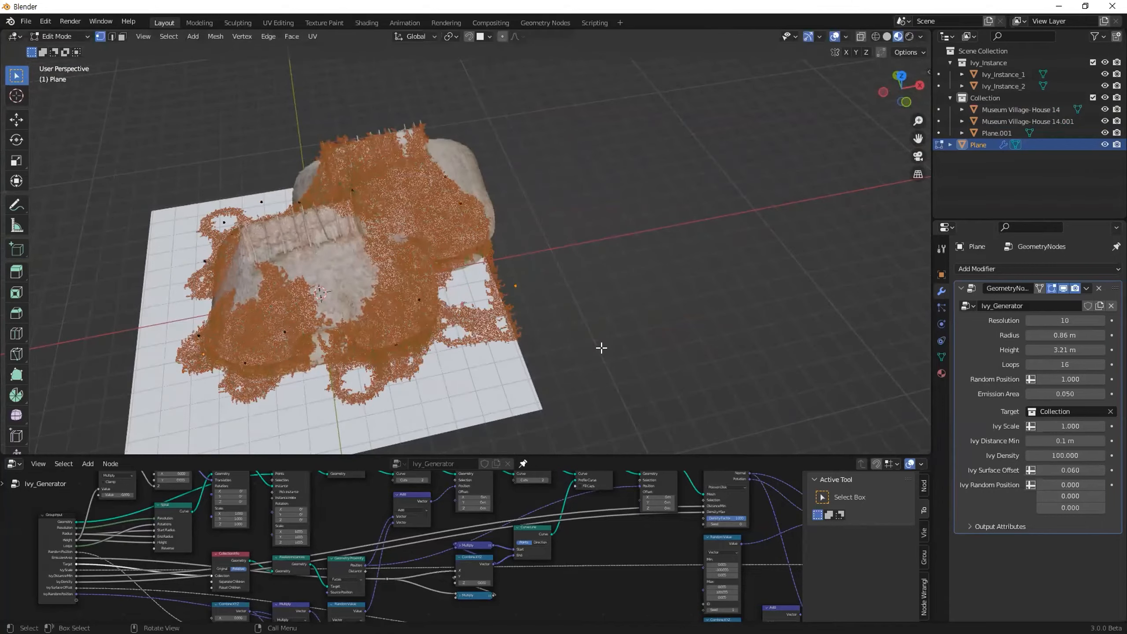
pyautogui.press('g')
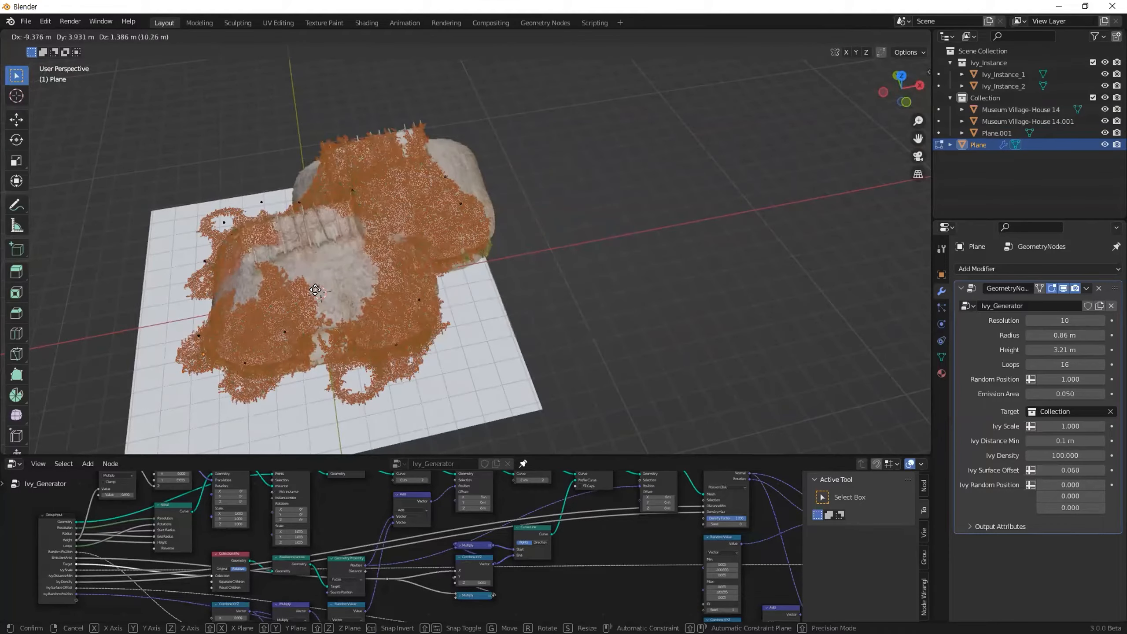
pyautogui.click(355, 329)
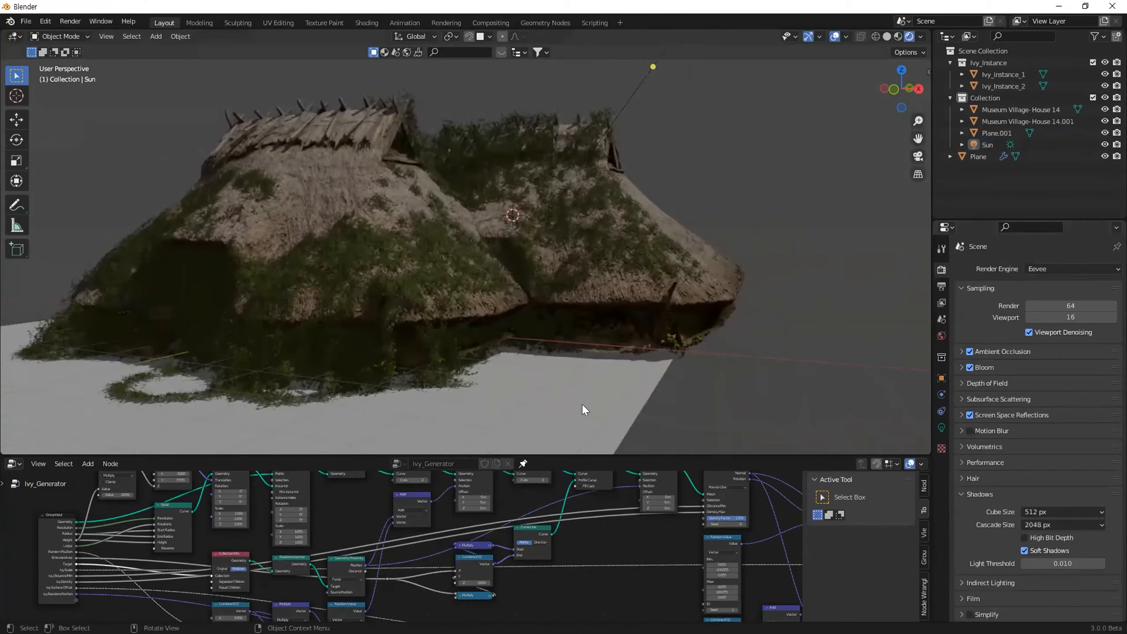
# Enlarge the ground plane to about 1.8 times its size, raise it about 0.1 m along Z, and deselect everything
pyautogui.click(596, 407)
pyautogui.press('s')
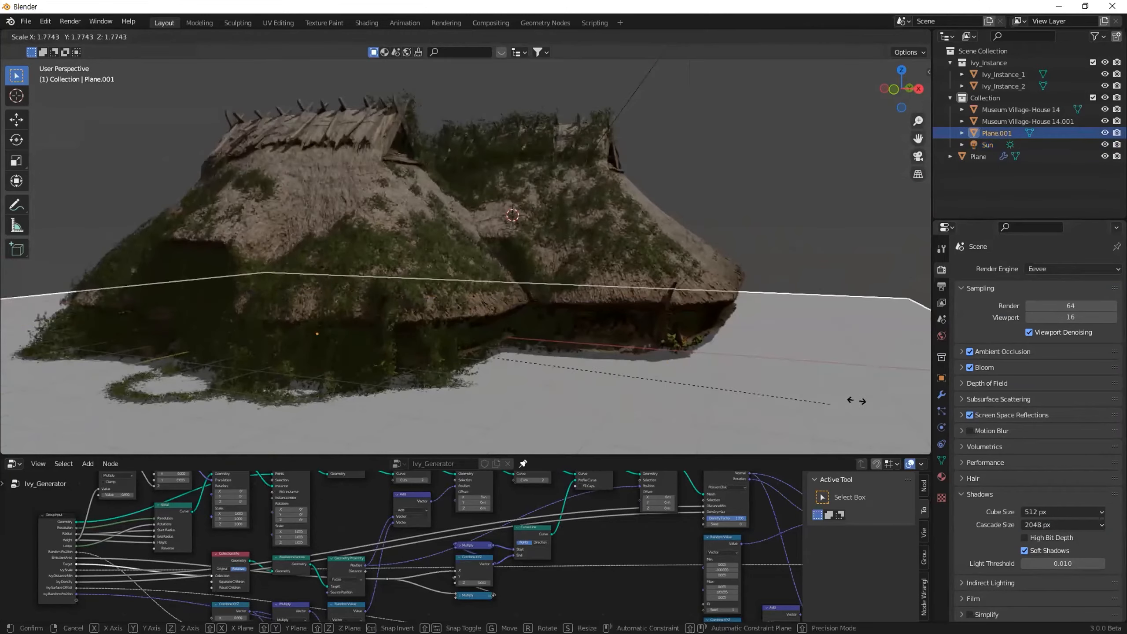
pyautogui.rightClick(781, 385)
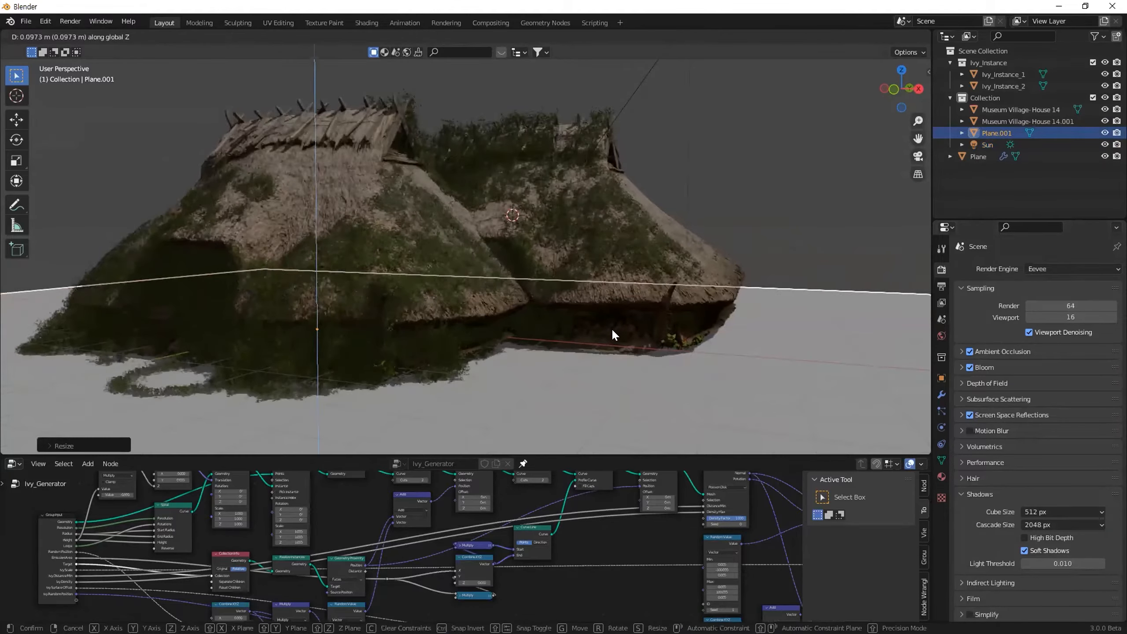
pyautogui.click(388, 261)
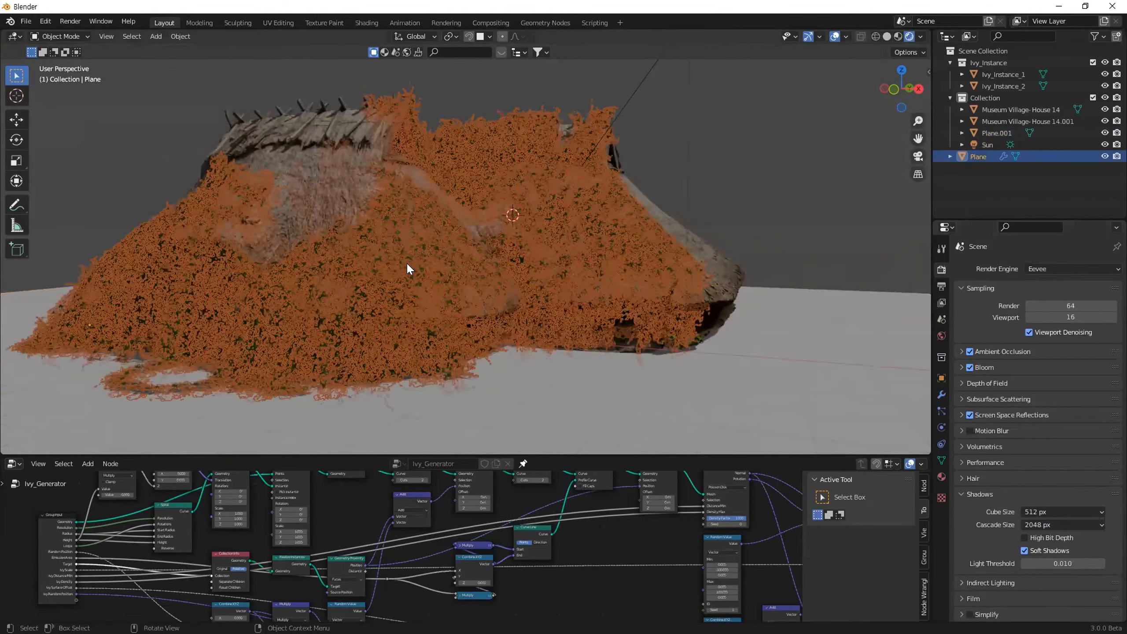
pyautogui.scroll(3, 421, 266)
pyautogui.hotkey('alt', 'a')
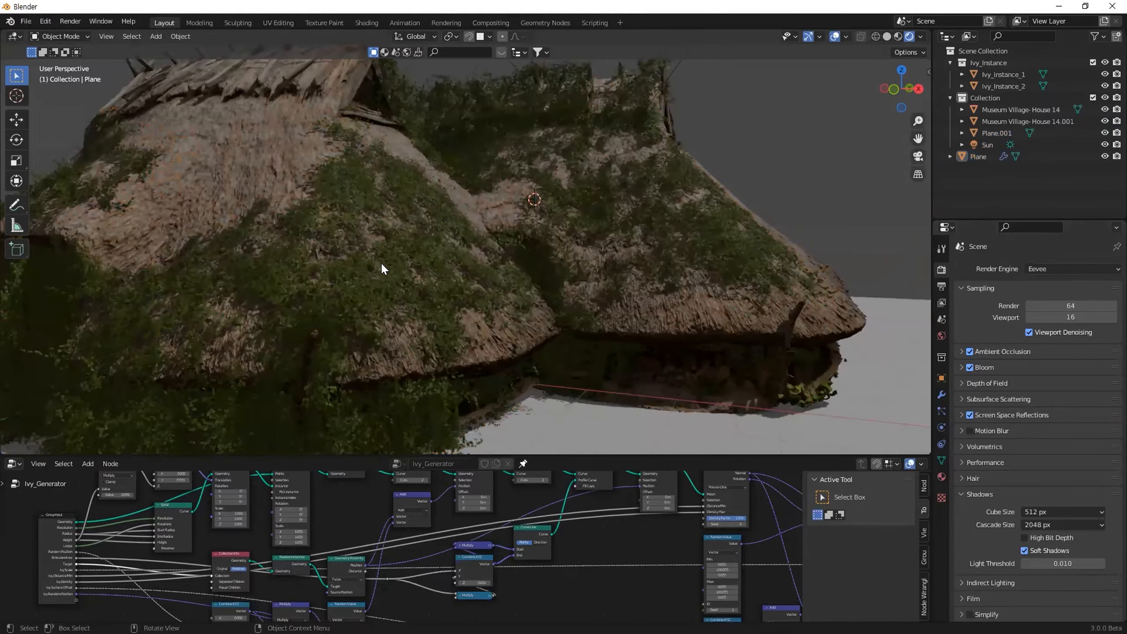
# Examine the Ivy_Generator node tree from the group input through to the Instance on Points and Group Output nodes
pyautogui.scroll(-6, 527, 552)
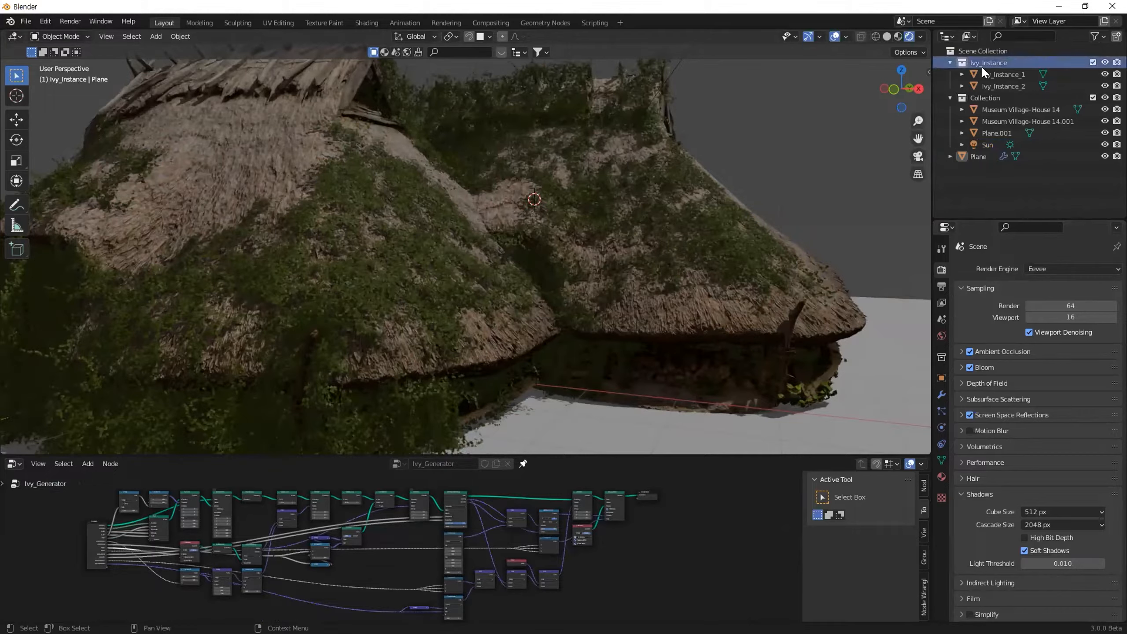
pyautogui.scroll(6, 451, 557)
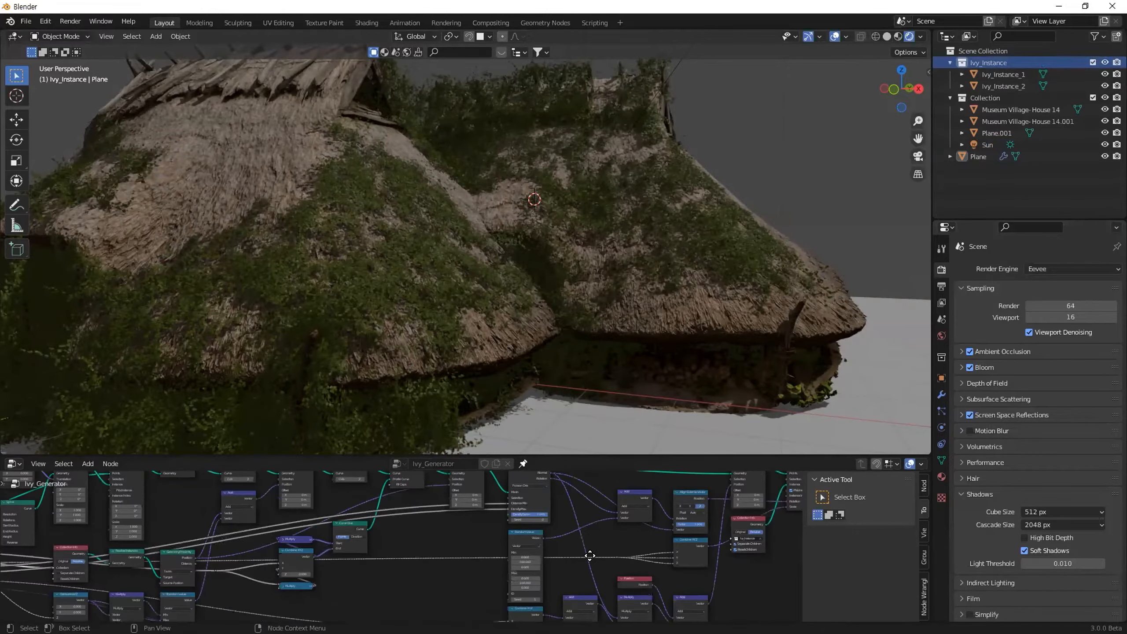
pyautogui.moveTo(338, 587); pyautogui.dragTo(425, 513, button='middle')
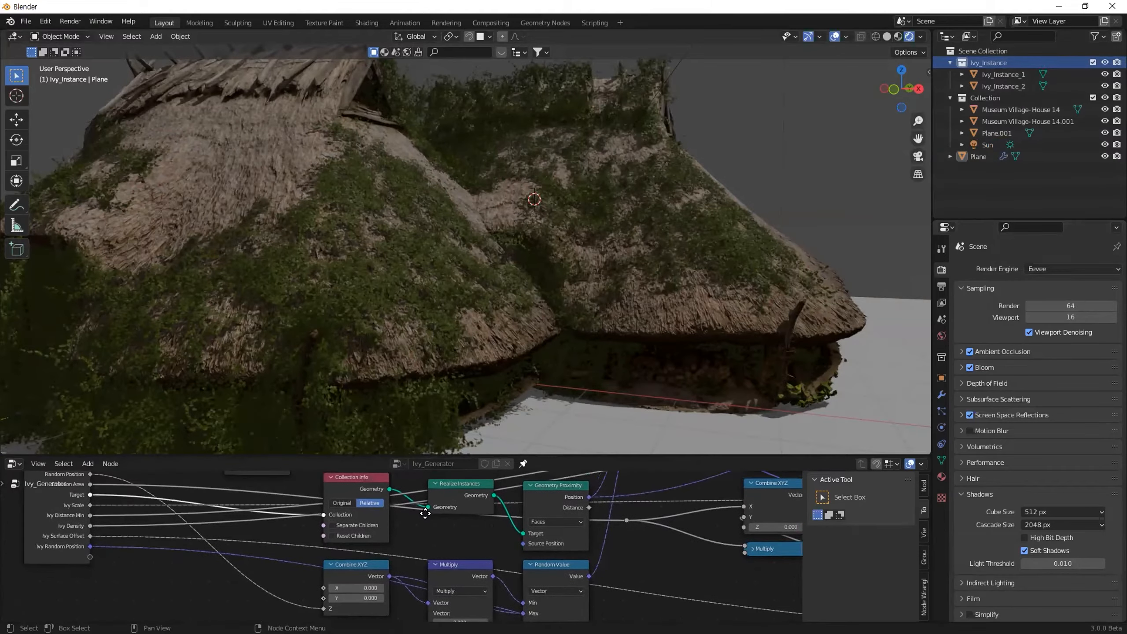
pyautogui.moveTo(448, 554); pyautogui.dragTo(243, 575, button='middle')
pyautogui.scroll(-4, 389, 571)
pyautogui.moveTo(449, 579); pyautogui.dragTo(475, 479, button='middle')
pyautogui.hotkey('ctrl', 'space')
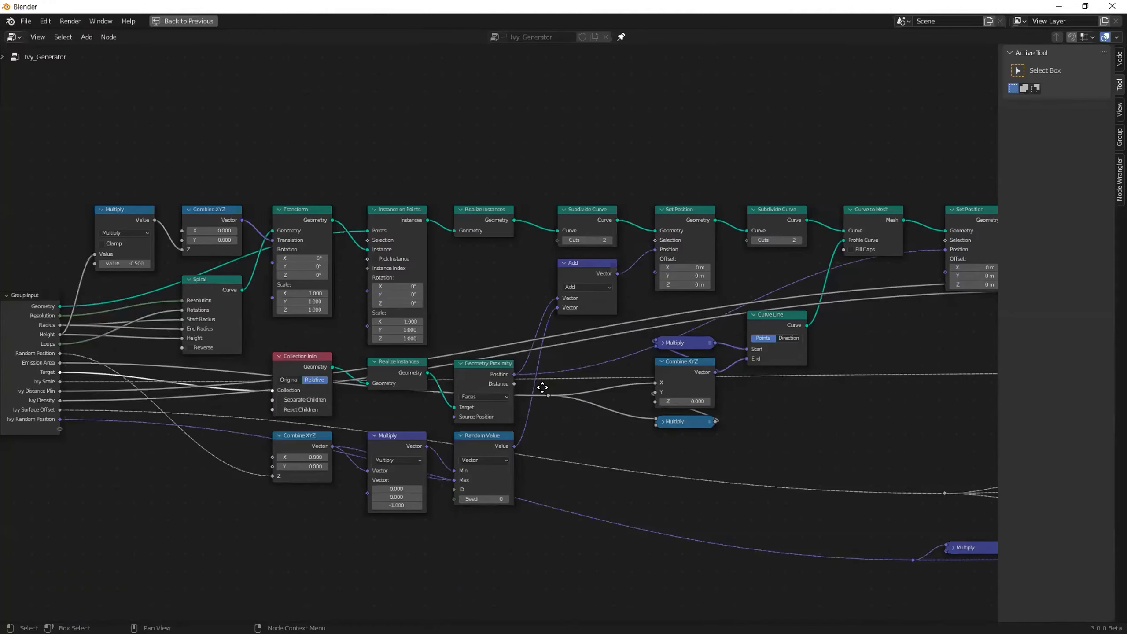
pyautogui.moveTo(543, 388); pyautogui.dragTo(637, 429, button='middle')
pyautogui.moveTo(752, 414); pyautogui.dragTo(249, 393, button='middle')
pyautogui.moveTo(508, 416); pyautogui.dragTo(279, 395, button='middle')
pyautogui.moveTo(888, 421); pyautogui.dragTo(664, 421, button='middle')
pyautogui.scroll(4, 643, 356)
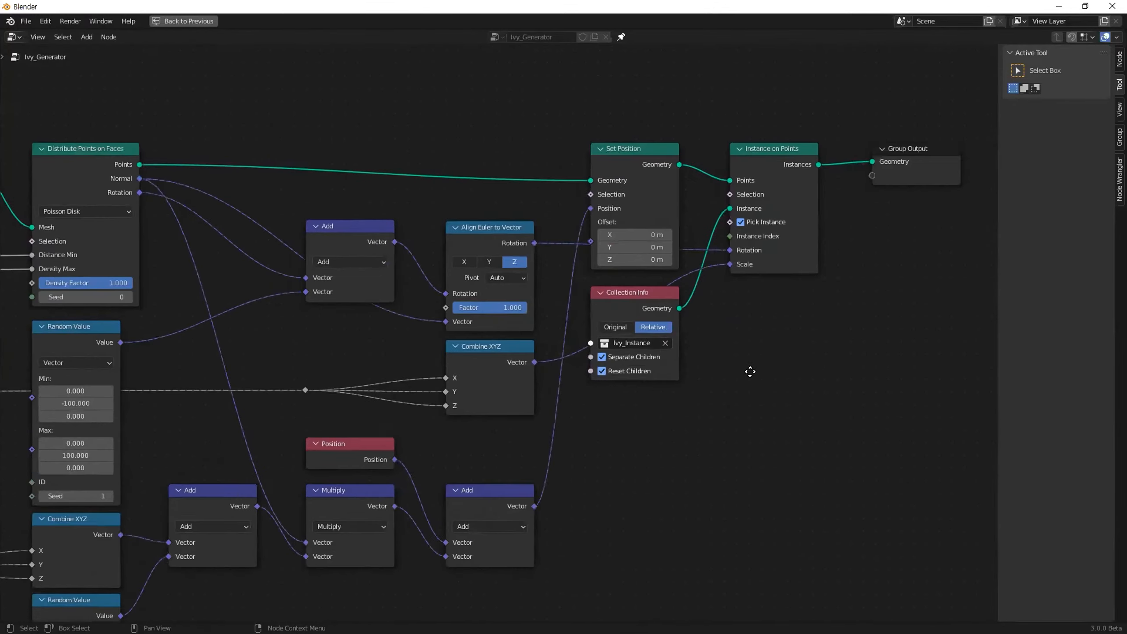
# Move the Collection Info node that references Ivy_Instance into clear space below Set Position, and restore the split editor layout
pyautogui.moveTo(517, 282); pyautogui.dragTo(540, 330)
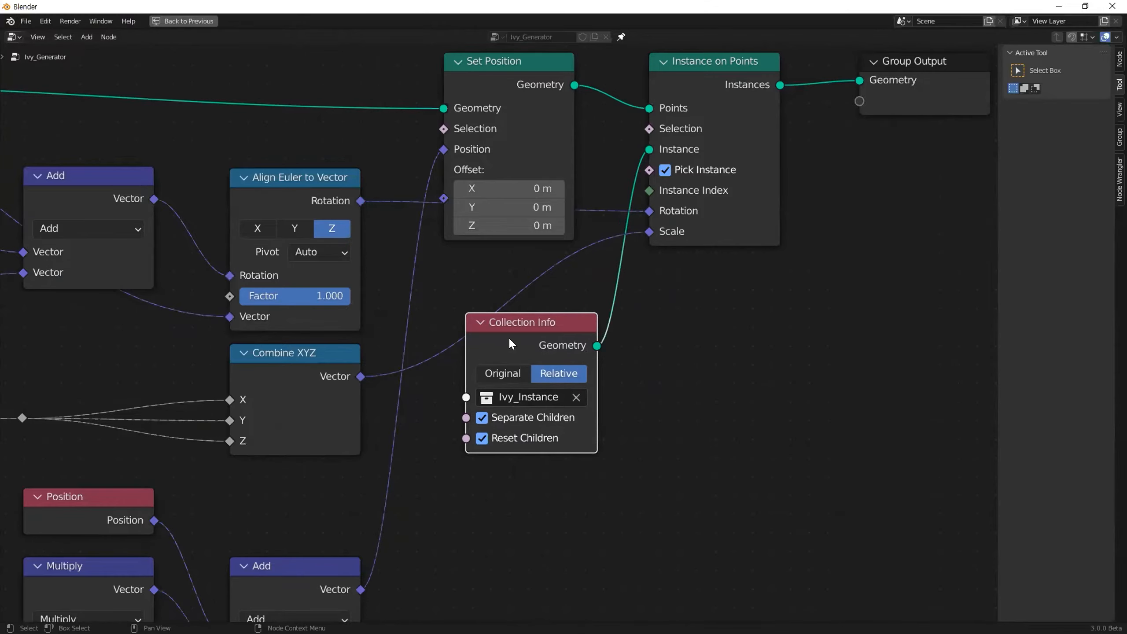
pyautogui.moveTo(509, 336); pyautogui.dragTo(476, 384)
pyautogui.hotkey('ctrl', 'space')
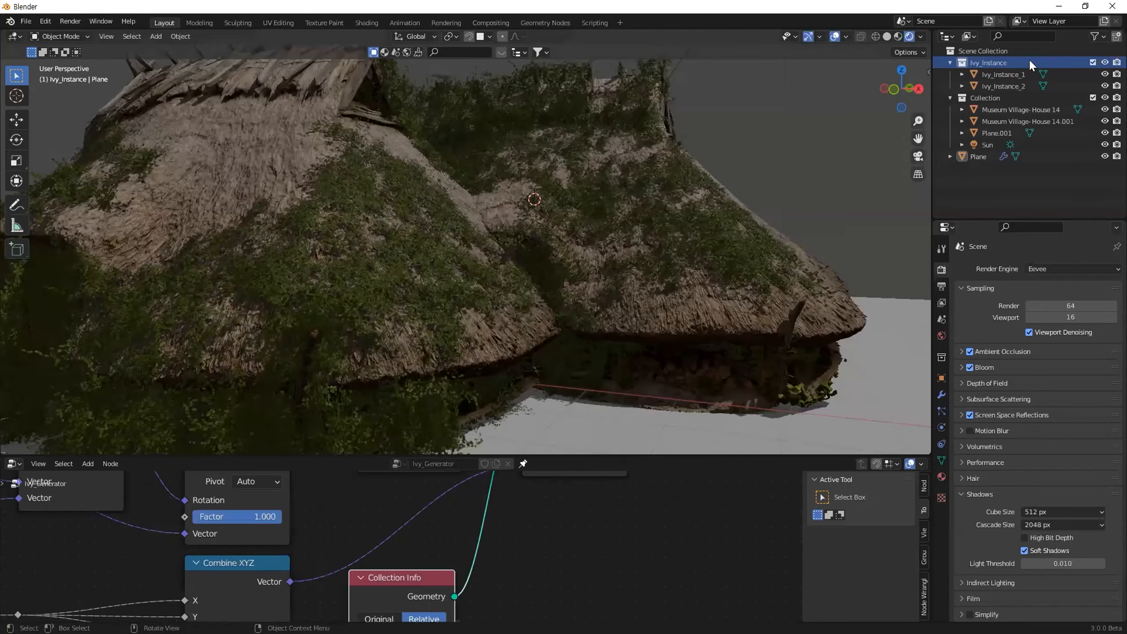
# Isolate Ivy_Instance_1 and Ivy_Instance_2 in local view and inspect the two ivy leaf clusters
pyautogui.click(994, 74)
pyautogui.scroll(5, 513, 238)
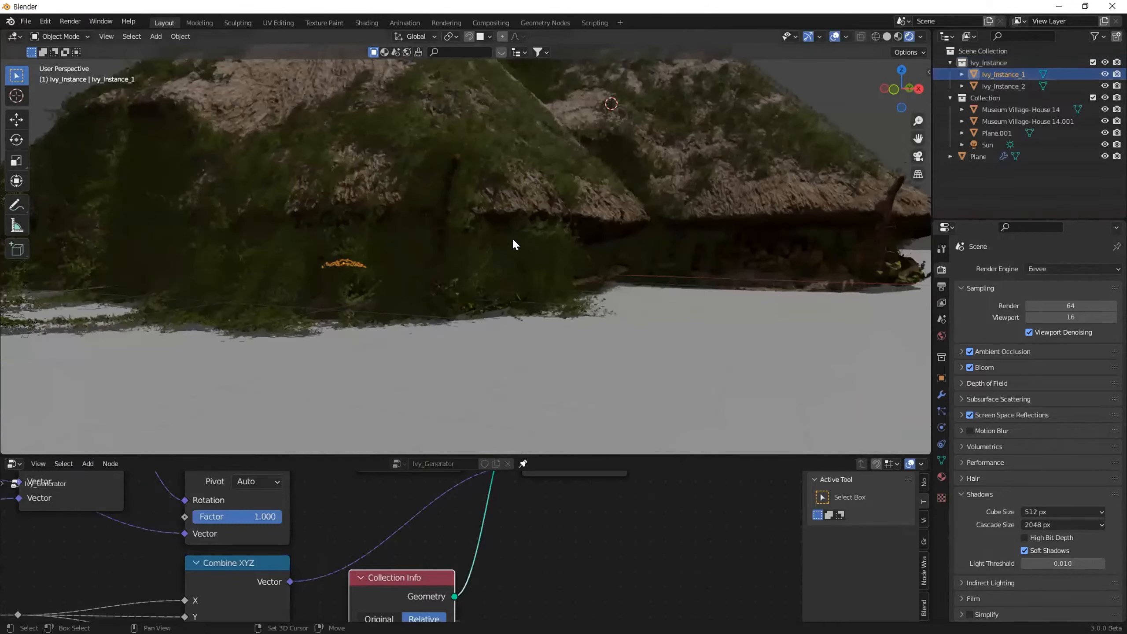
pyautogui.keyDown('shift'); pyautogui.click(1001, 87); pyautogui.keyUp('shift')
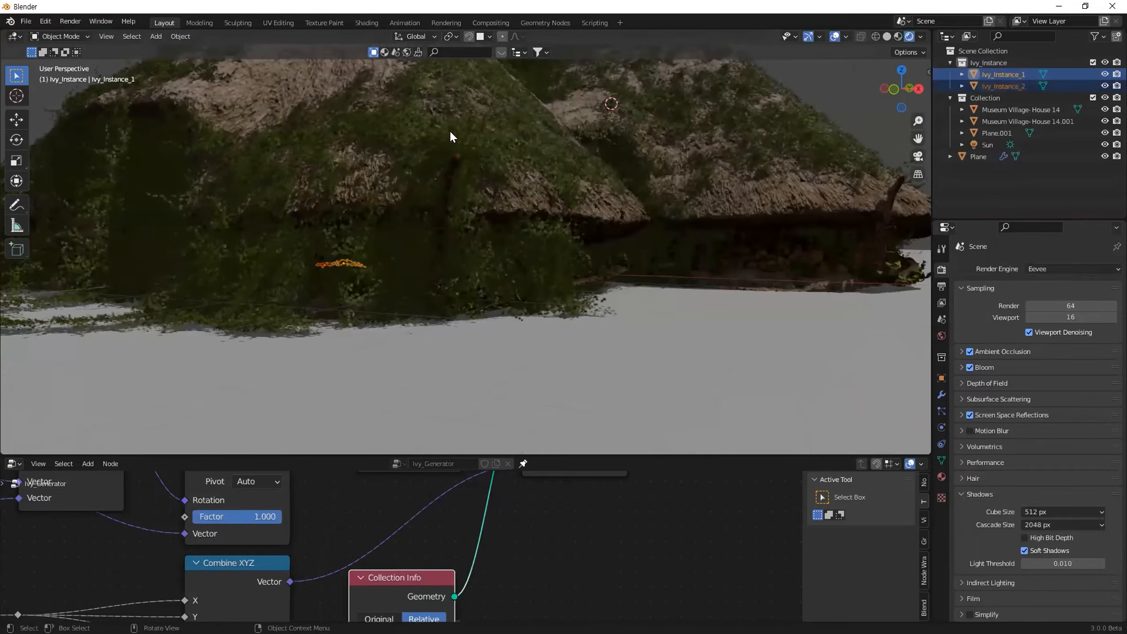
pyautogui.press('KP_Divide')
pyautogui.moveTo(460, 296); pyautogui.dragTo(477, 322, button='middle')
pyautogui.click(521, 320)
pyautogui.scroll(4, 566, 331)
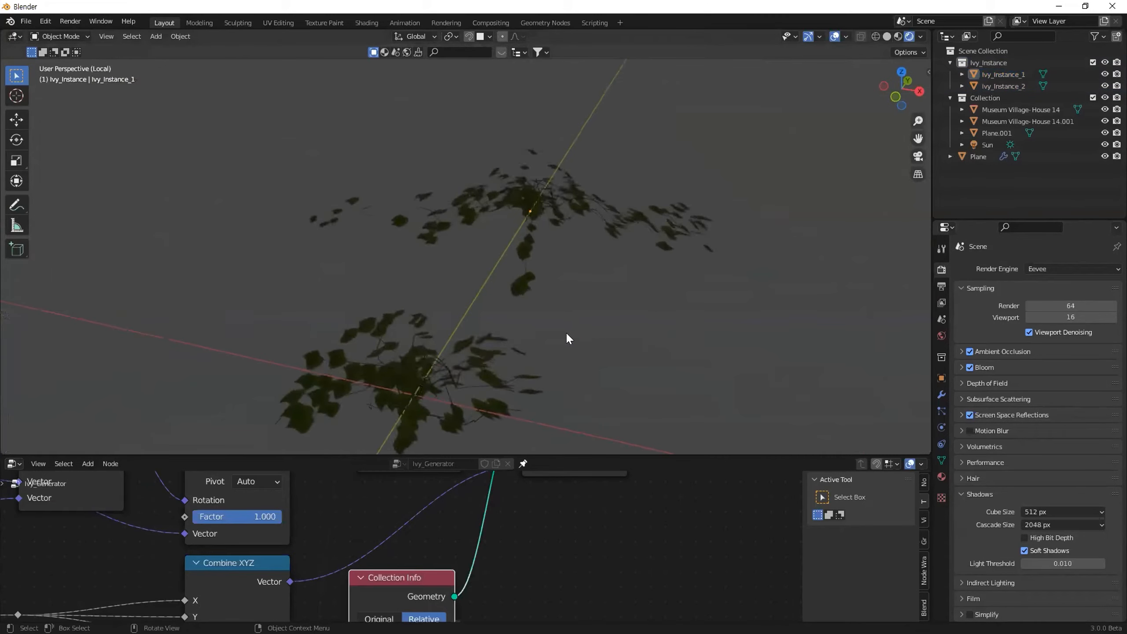
pyautogui.moveTo(566, 331); pyautogui.dragTo(550, 330, button='middle')
pyautogui.moveTo(573, 276); pyautogui.dragTo(510, 280, button='middle')
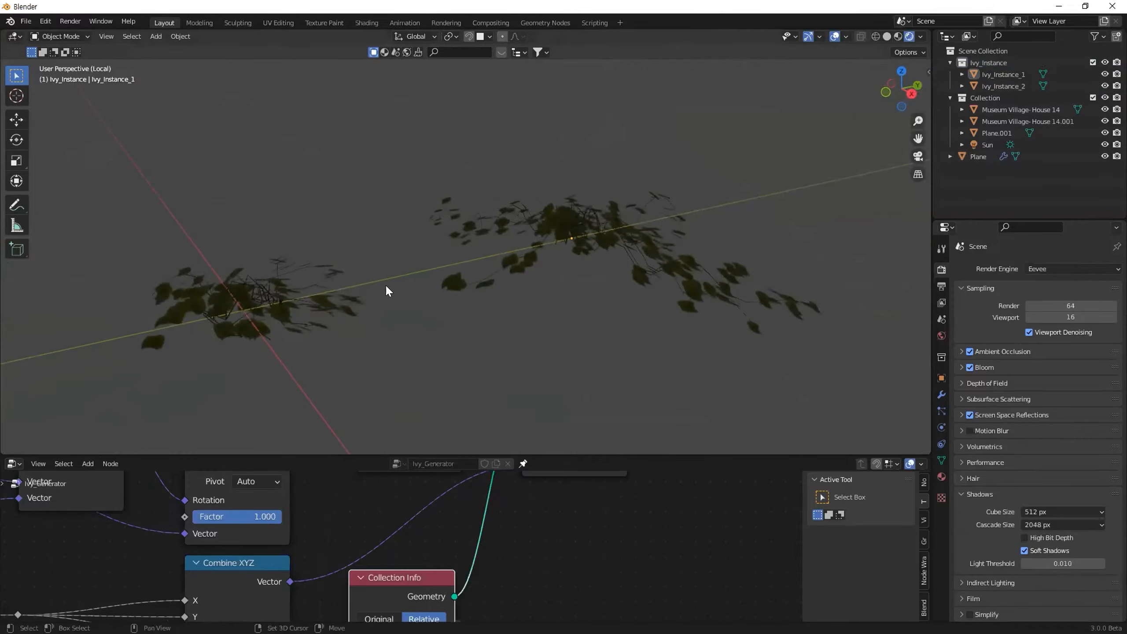
# Add an ico sphere to the Ivy_Instance collection and scale it down
pyautogui.hotkey('shift', 'a')
pyautogui.press('Escape')
pyautogui.moveTo(267, 318); pyautogui.dragTo(341, 306, button='middle')
pyautogui.click(556, 278)
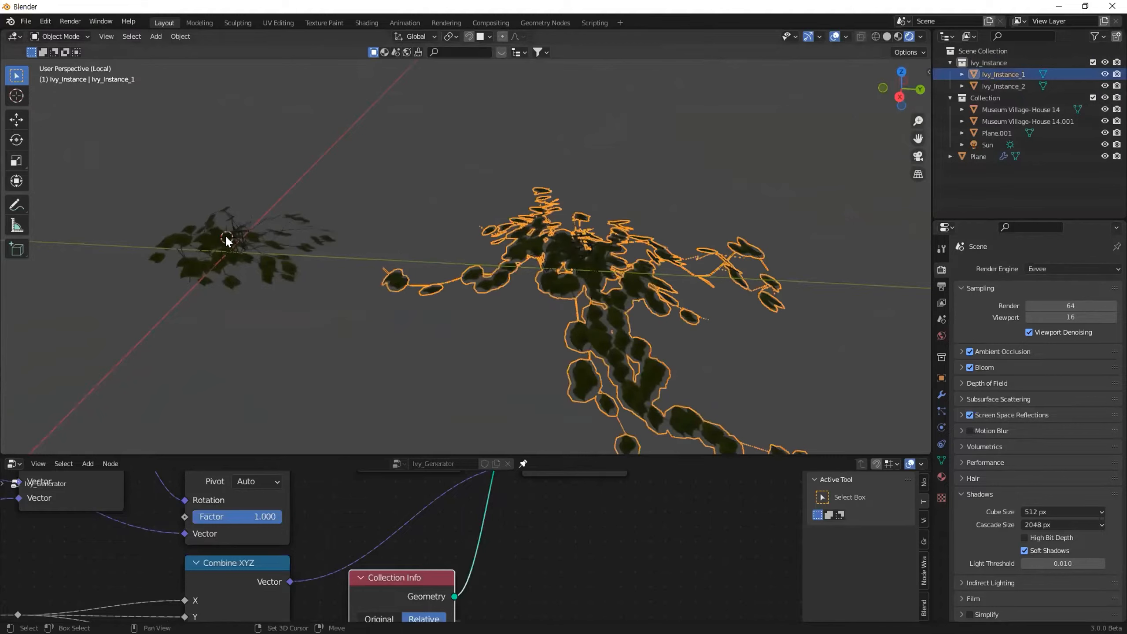
pyautogui.hotkey('shift', 'a')
pyautogui.moveTo(208, 121)
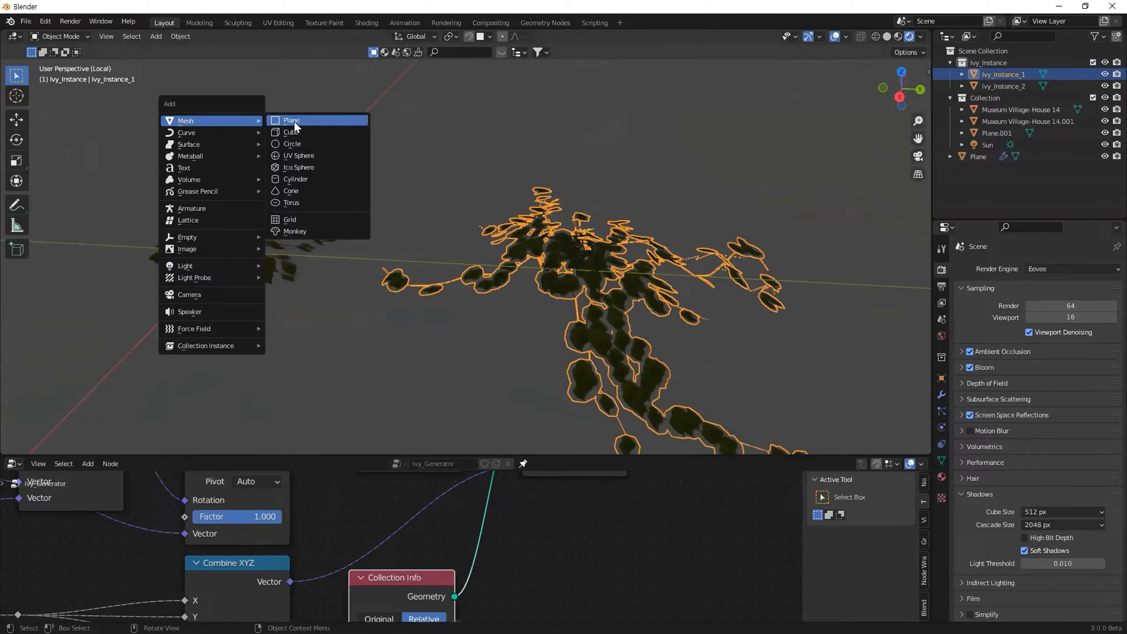
pyautogui.click(296, 168)
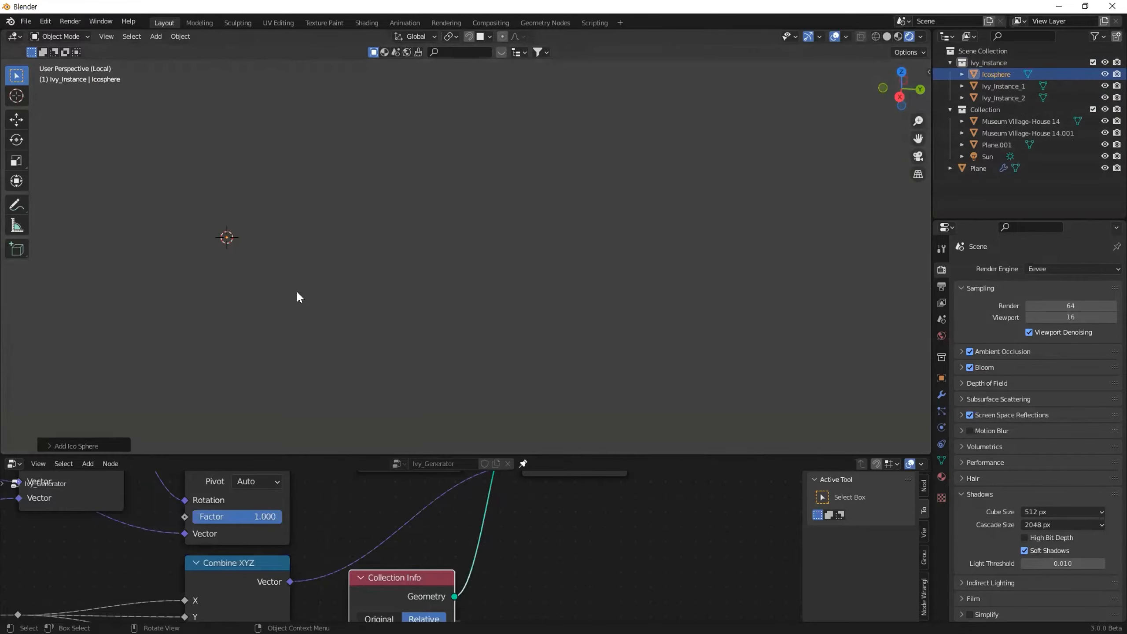
pyautogui.scroll(-6, 313, 297)
pyautogui.press('s')
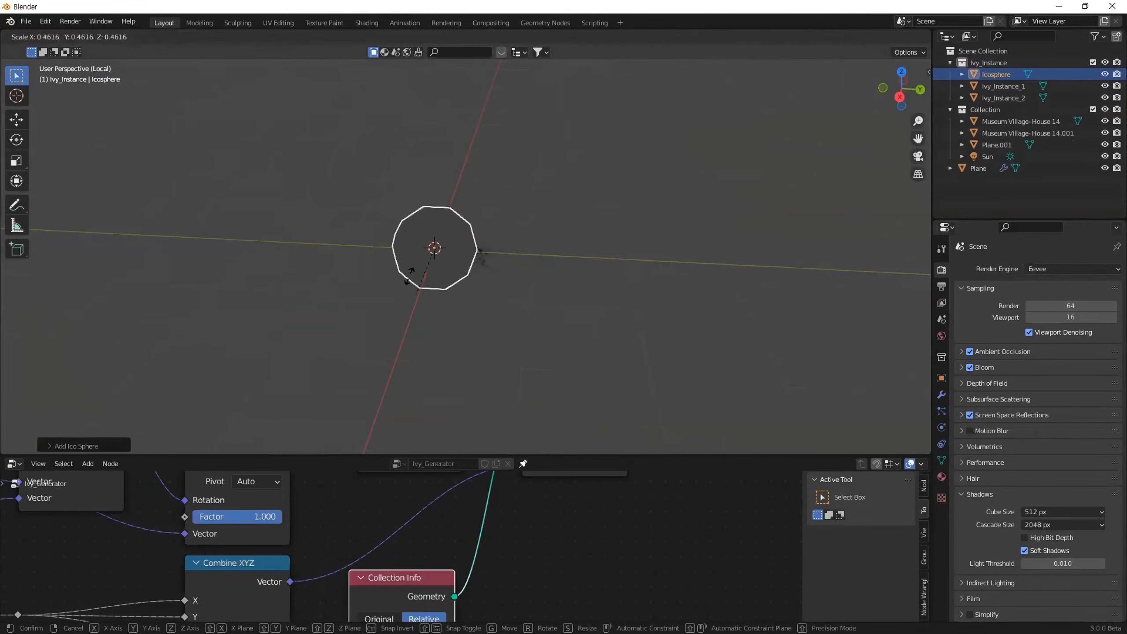
pyautogui.click(407, 254)
# Switch the viewport to Material Preview shading and move the ico sphere slightly away from the origin
pyautogui.moveTo(421, 258)
pyautogui.mouseDown(button='middle')
pyautogui.moveTo(511, 273)
pyautogui.moveTo(617, 253)
pyautogui.moveTo(511, 277)
pyautogui.mouseUp(button='middle')
pyautogui.click(898, 37)
pyautogui.press('g')
pyautogui.hotkey('shift', 'z')
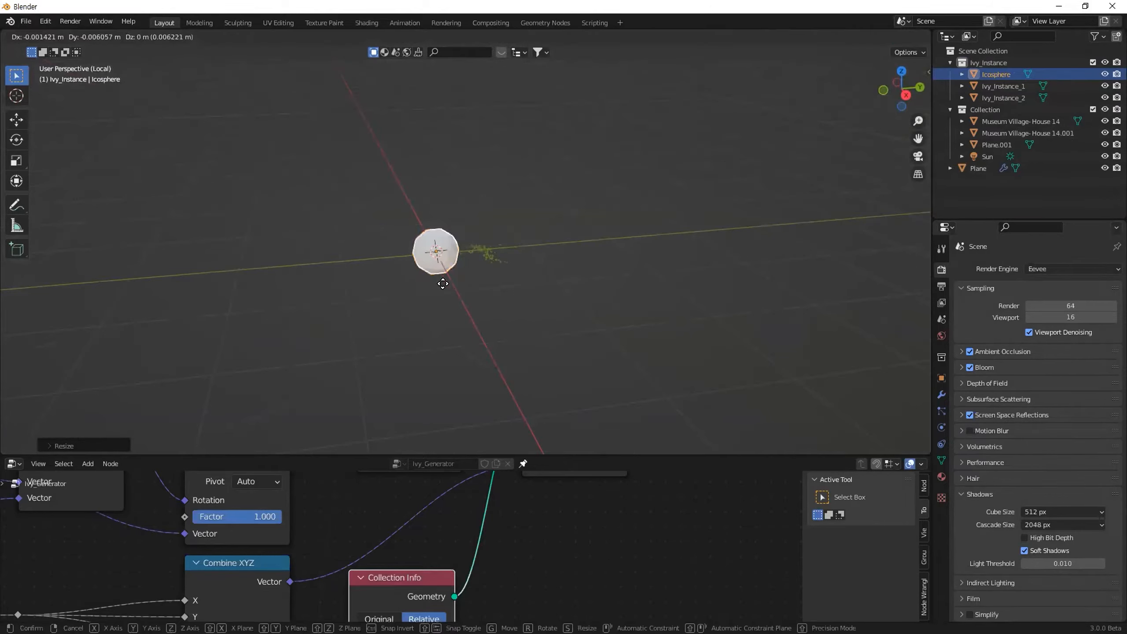
pyautogui.click(470, 263)
# Leave local view and inspect how the generator scatters the ico sphere over the two houses
pyautogui.click(997, 99)
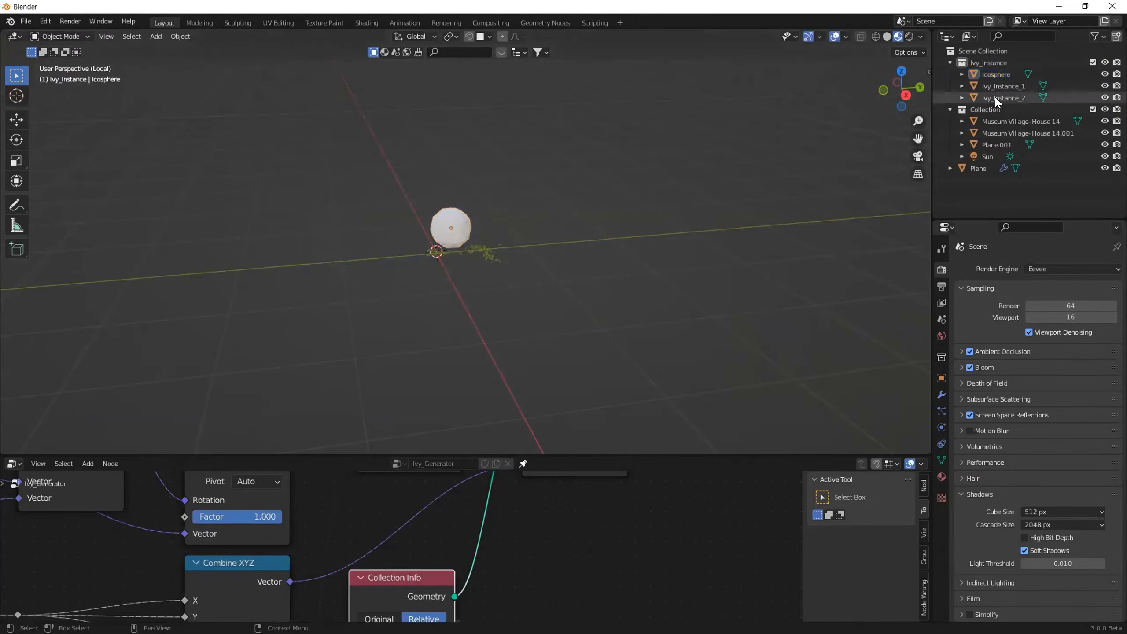
pyautogui.press('KP_Divide')
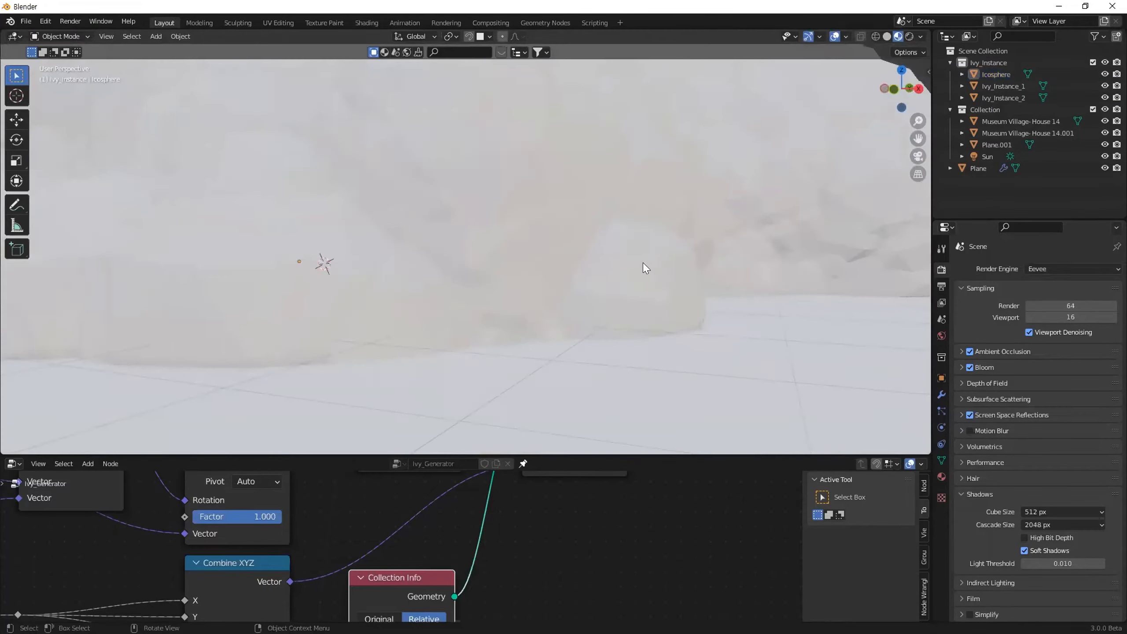
pyautogui.moveTo(523, 297); pyautogui.dragTo(493, 297, button='middle')
pyautogui.scroll(-4, 652, 272)
pyautogui.keyDown('shift'); pyautogui.moveTo(651, 271); pyautogui.dragTo(379, 275, button='middle'); pyautogui.keyUp('shift')
pyautogui.scroll(3, 450, 266)
pyautogui.moveTo(452, 269); pyautogui.dragTo(582, 266, button='middle')
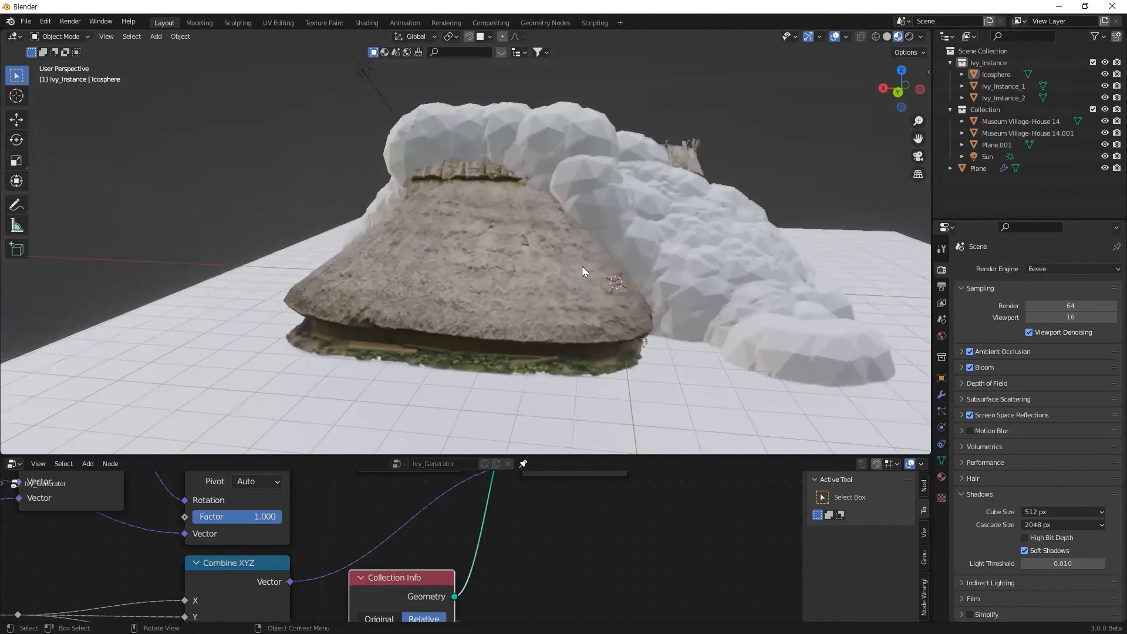
# Scale down the ico sphere in the Ivy_Instance collection and apply its scale
pyautogui.click(715, 264)
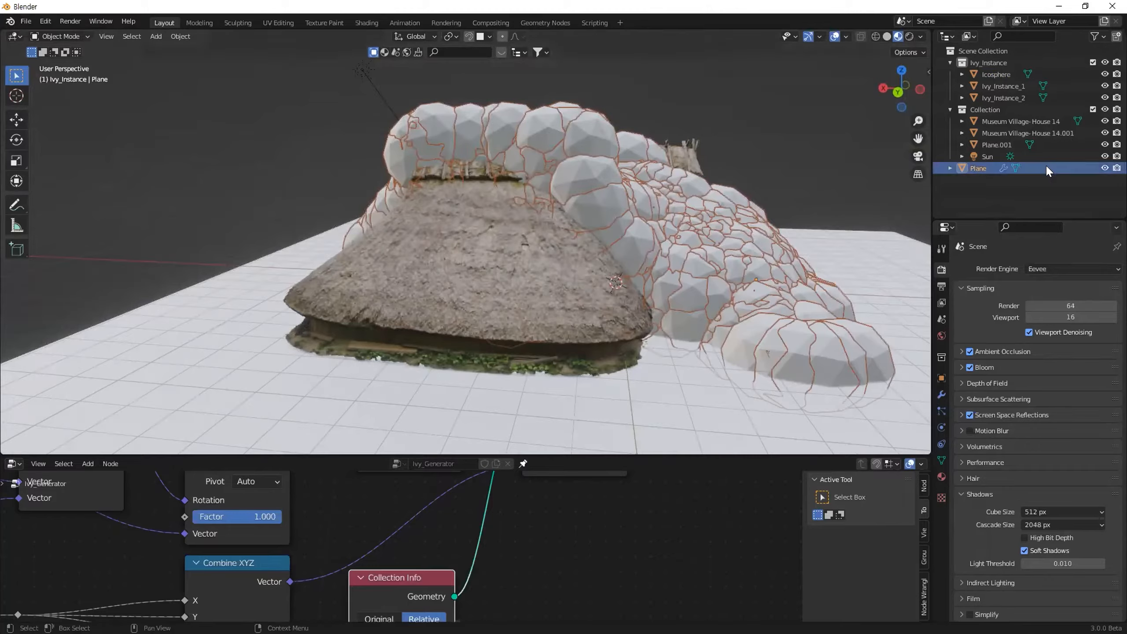
pyautogui.moveTo(638, 209); pyautogui.dragTo(566, 269, button='middle')
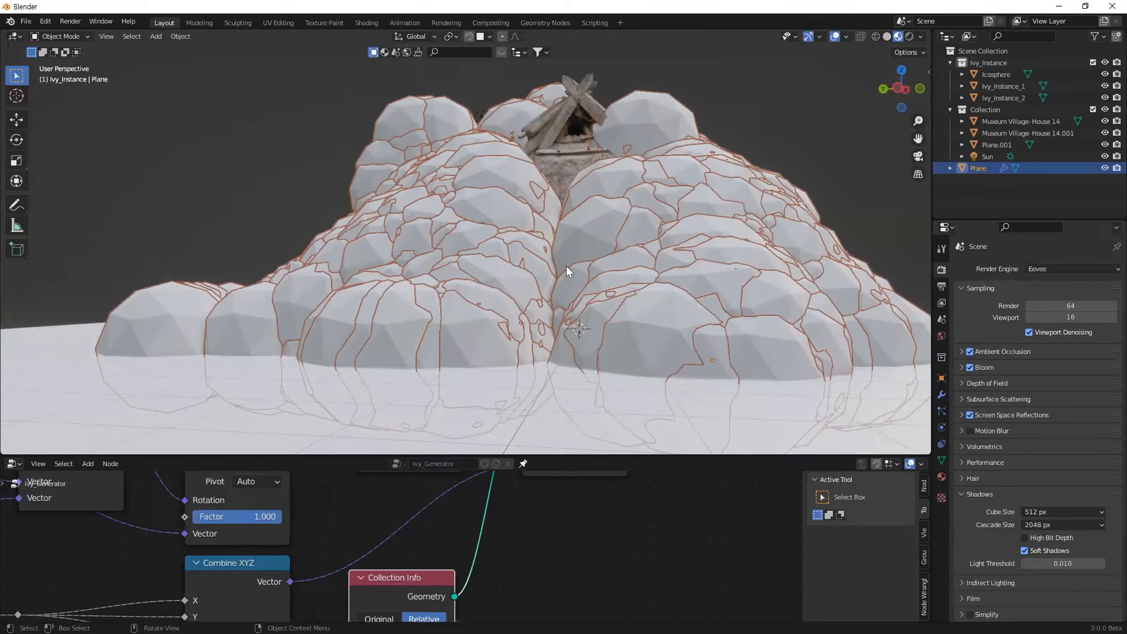
pyautogui.moveTo(566, 265); pyautogui.dragTo(612, 291, button='middle')
pyautogui.click(998, 74)
pyautogui.moveTo(403, 325); pyautogui.dragTo(592, 319, button='middle')
pyautogui.press('s')
pyautogui.click(651, 309)
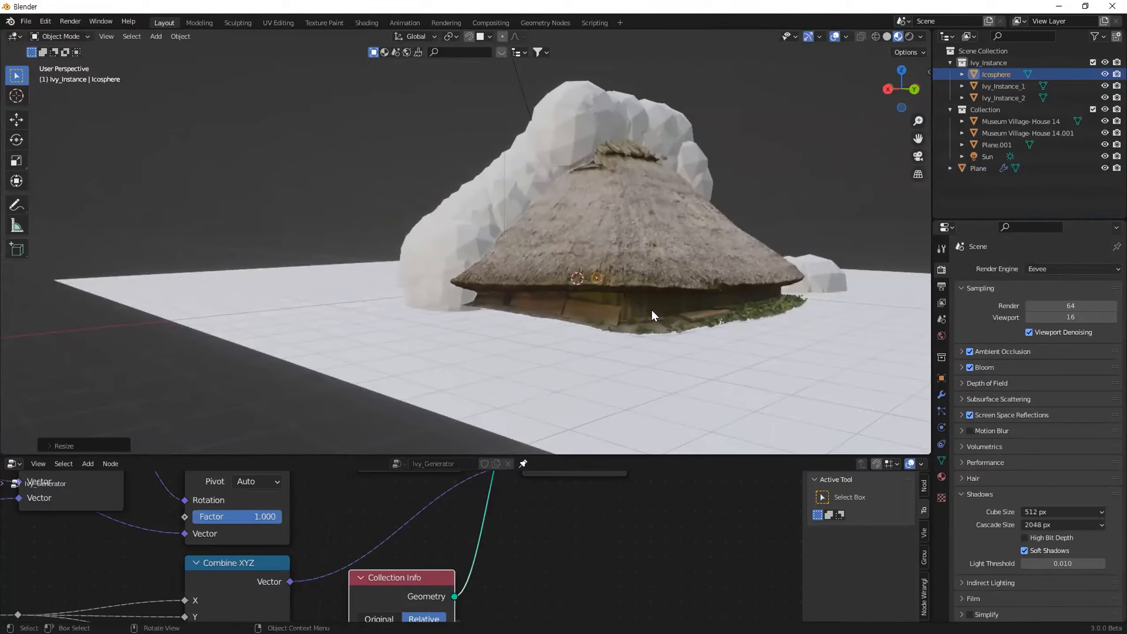
pyautogui.hotkey('ctrl', 'a')
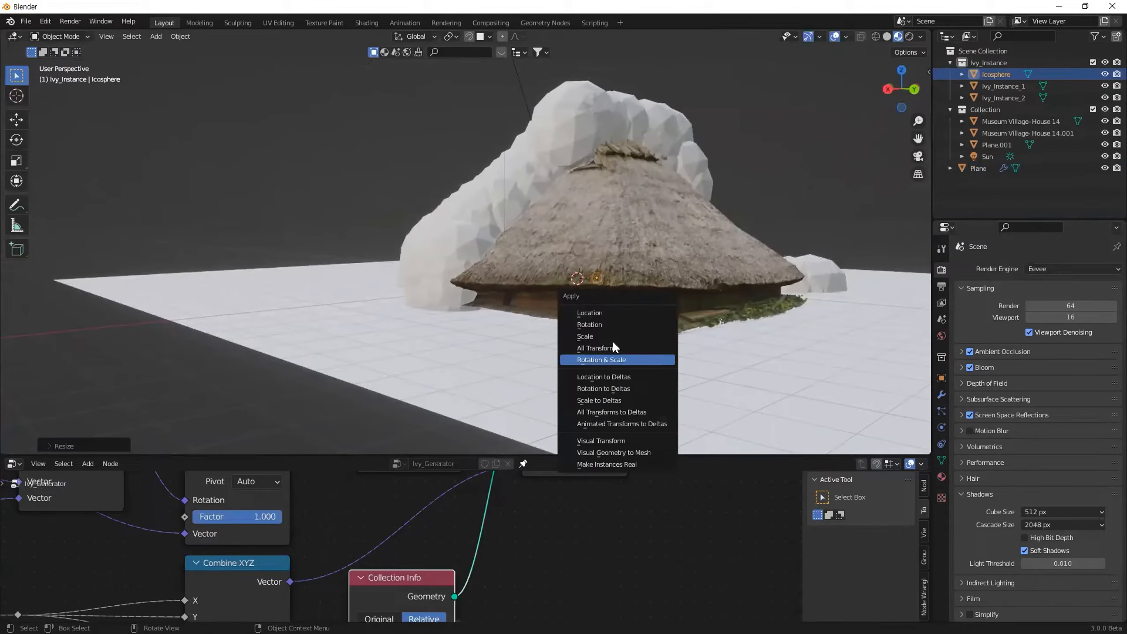
pyautogui.click(612, 335)
# Scale the ico sphere down further by a factor of about 0.71 and apply the transform again
pyautogui.moveTo(727, 251); pyautogui.dragTo(622, 207, button='middle')
pyautogui.scroll(3, 615, 184)
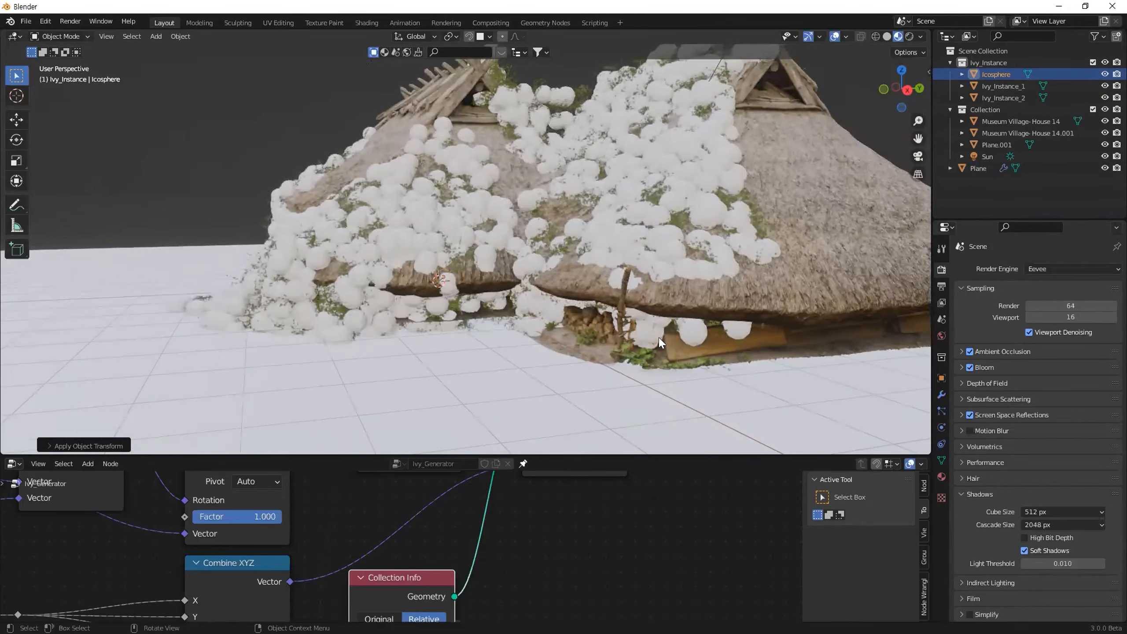
pyautogui.press('s')
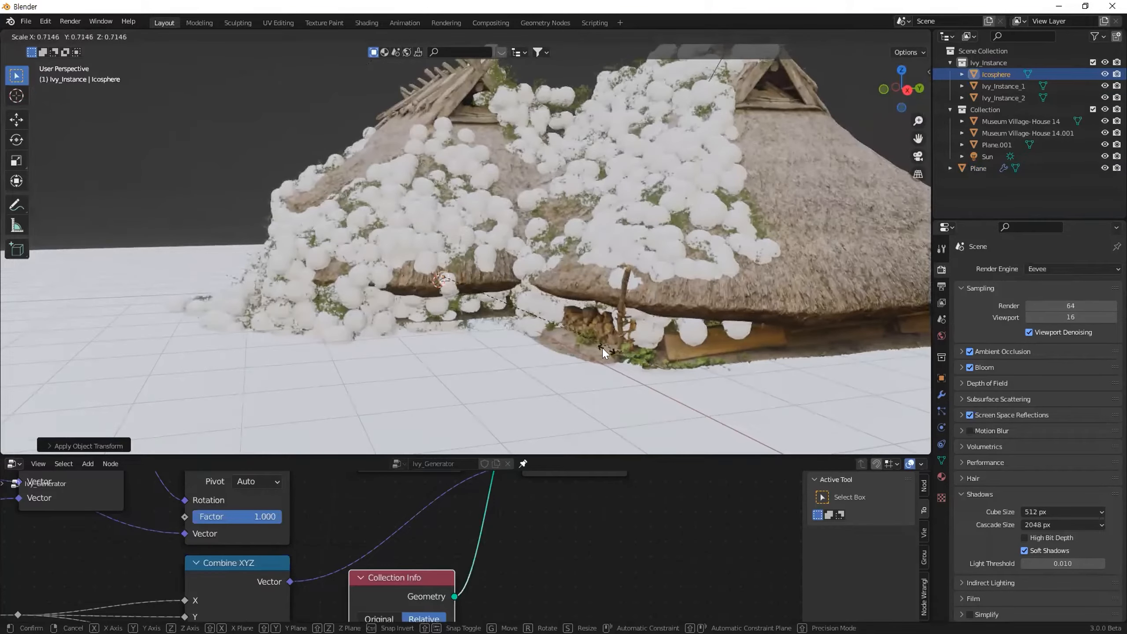
pyautogui.click(604, 352)
pyautogui.hotkey('ctrl', 'a')
pyautogui.click(541, 329)
# Inspect the ico spheres scattered among the ivy on both houses, and delete the ico sphere from the Ivy_Instance collection
pyautogui.moveTo(583, 310); pyautogui.dragTo(553, 299, button='middle')
pyautogui.scroll(3, 595, 305)
pyautogui.scroll(-4, 557, 280)
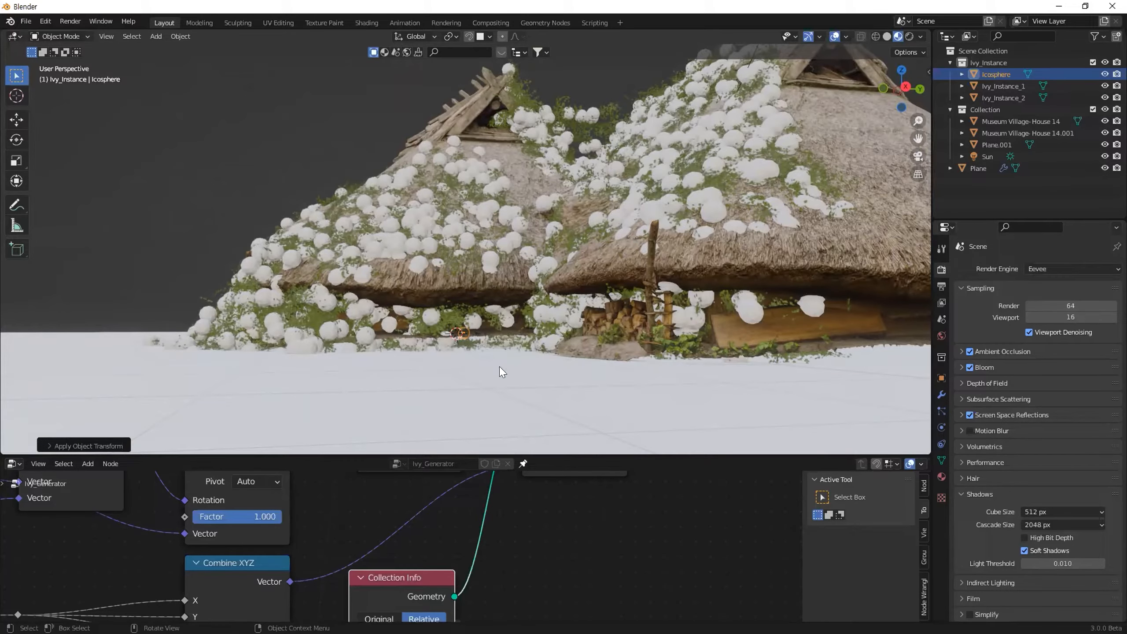
pyautogui.moveTo(311, 253)
pyautogui.mouseDown(button='middle')
pyautogui.moveTo(328, 254)
pyautogui.moveTo(336, 238)
pyautogui.moveTo(324, 262)
pyautogui.mouseUp(button='middle')
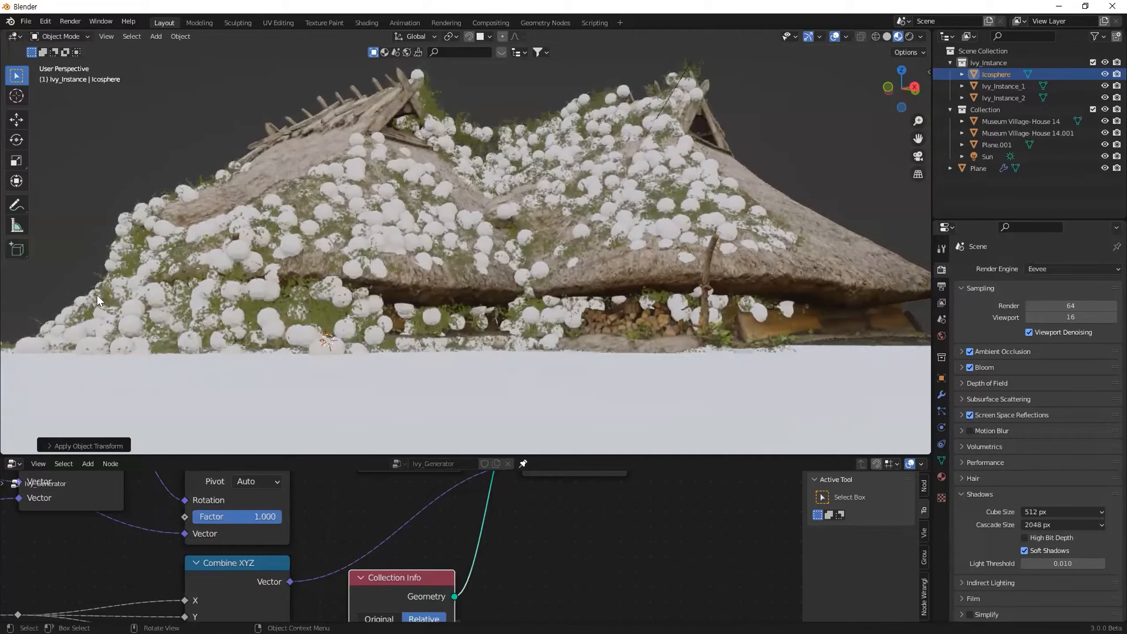
pyautogui.moveTo(238, 230); pyautogui.dragTo(321, 277, button='middle')
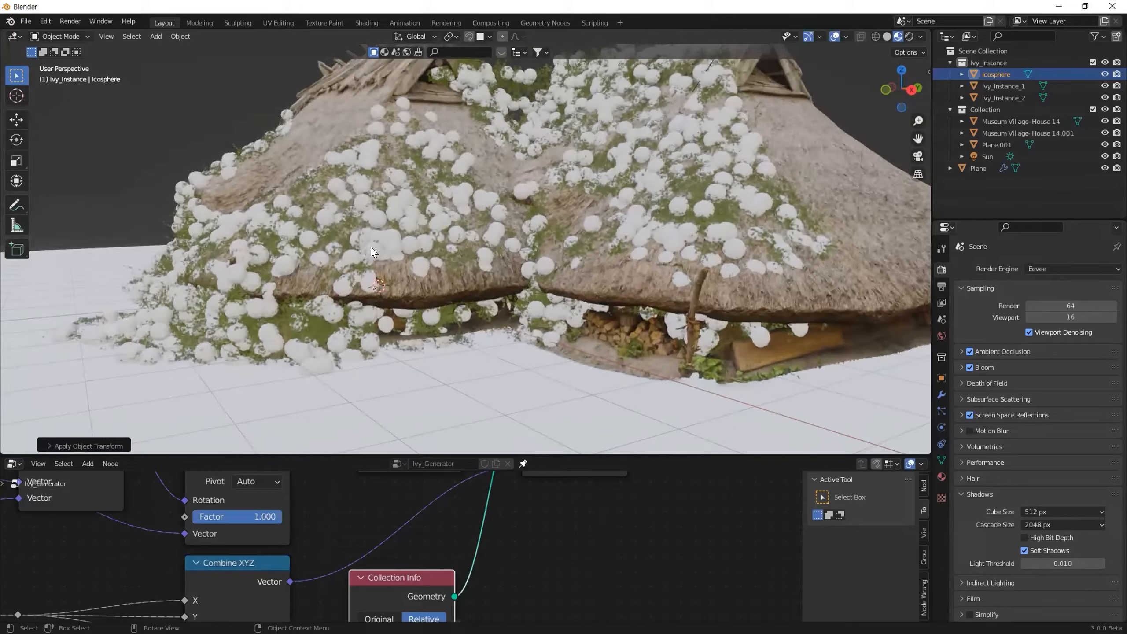
pyautogui.moveTo(379, 245); pyautogui.dragTo(302, 271, button='middle')
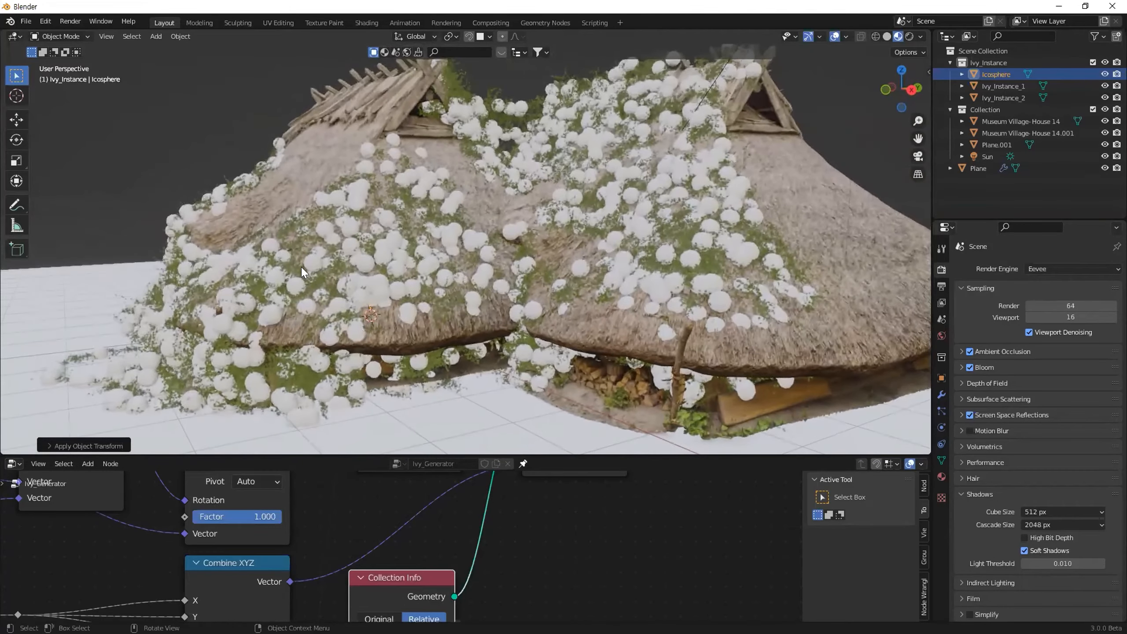
pyautogui.press('x')
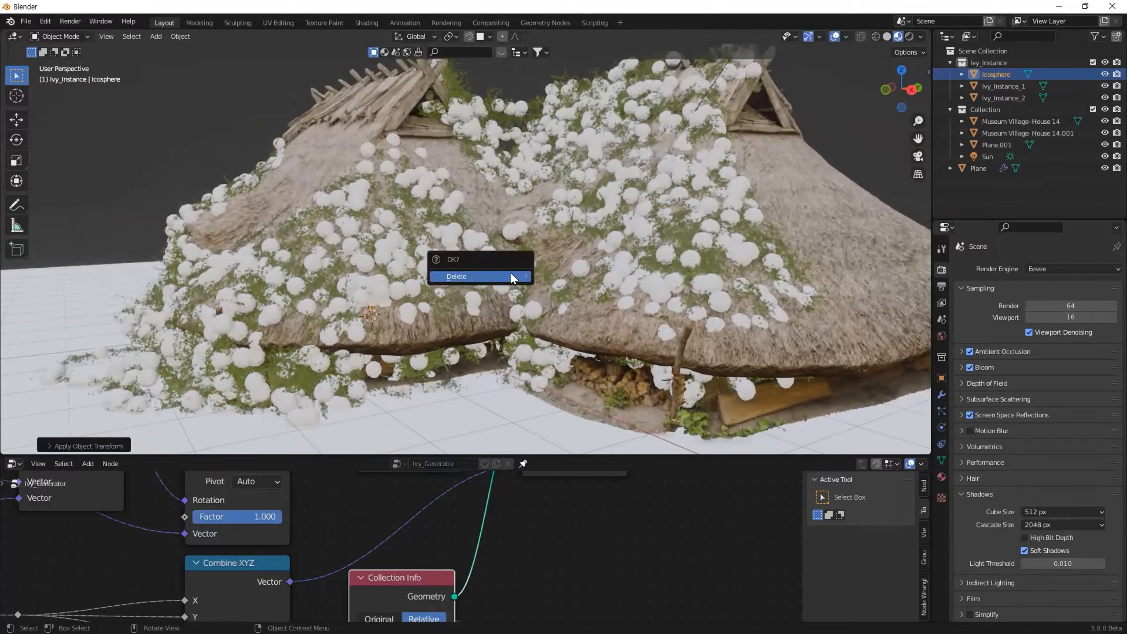
pyautogui.click(510, 277)
# Examine the leaf-only ivy together with the whole Ivy_Generator node tree, and open the ivy plane's particle settings
pyautogui.click(377, 259)
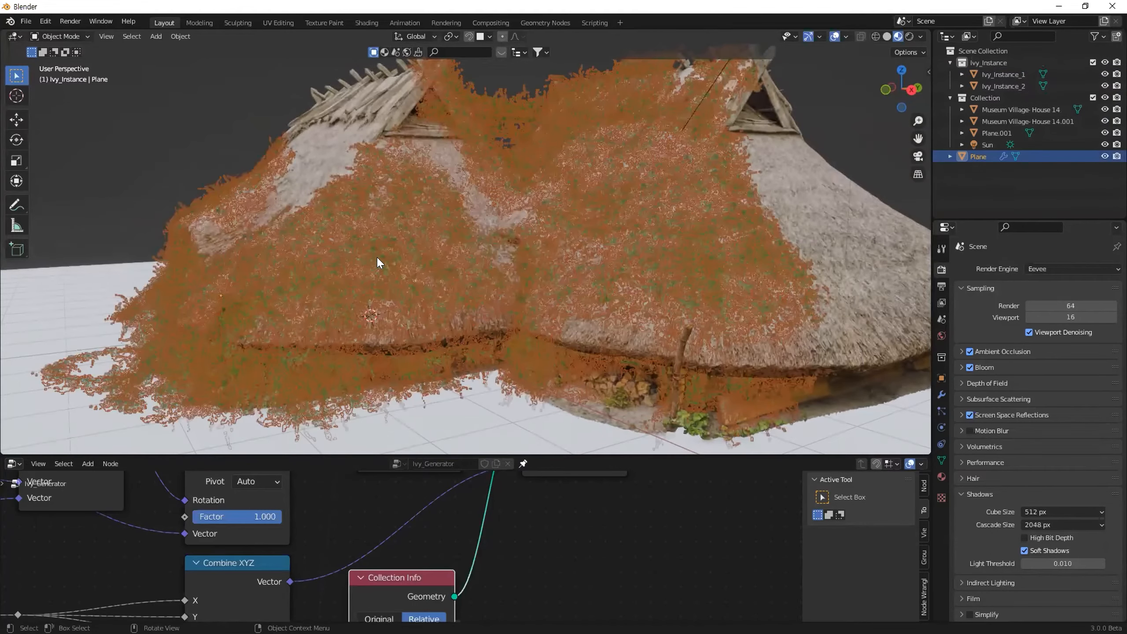
pyautogui.moveTo(316, 280); pyautogui.dragTo(343, 297, button='middle')
pyautogui.click(204, 117)
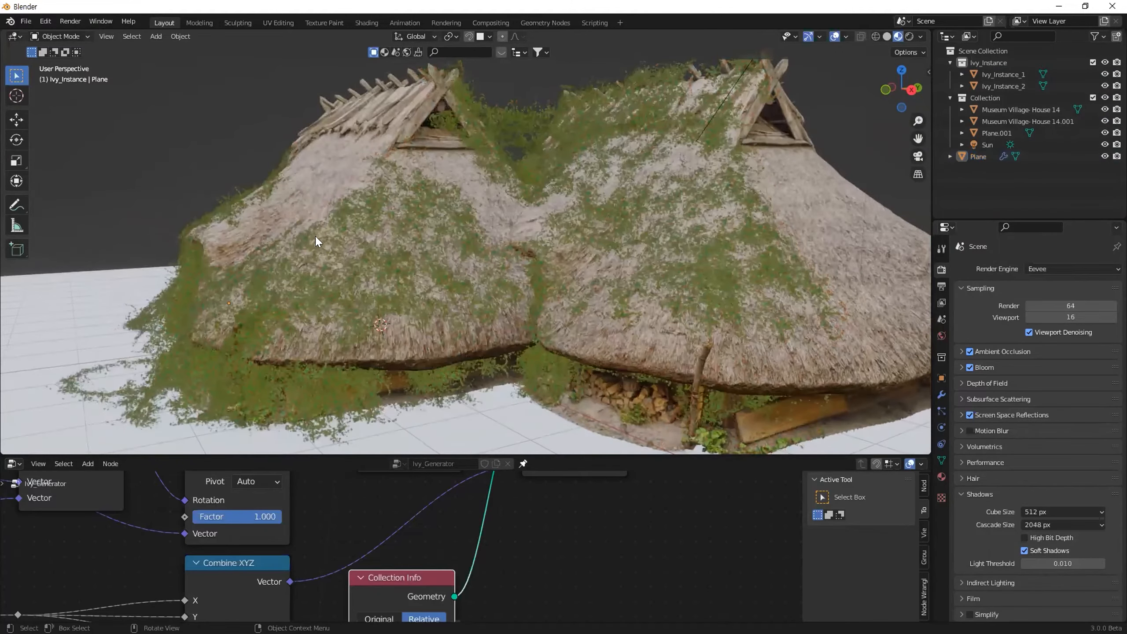
pyautogui.scroll(-8, 370, 506)
pyautogui.moveTo(338, 531); pyautogui.dragTo(417, 523, button='middle')
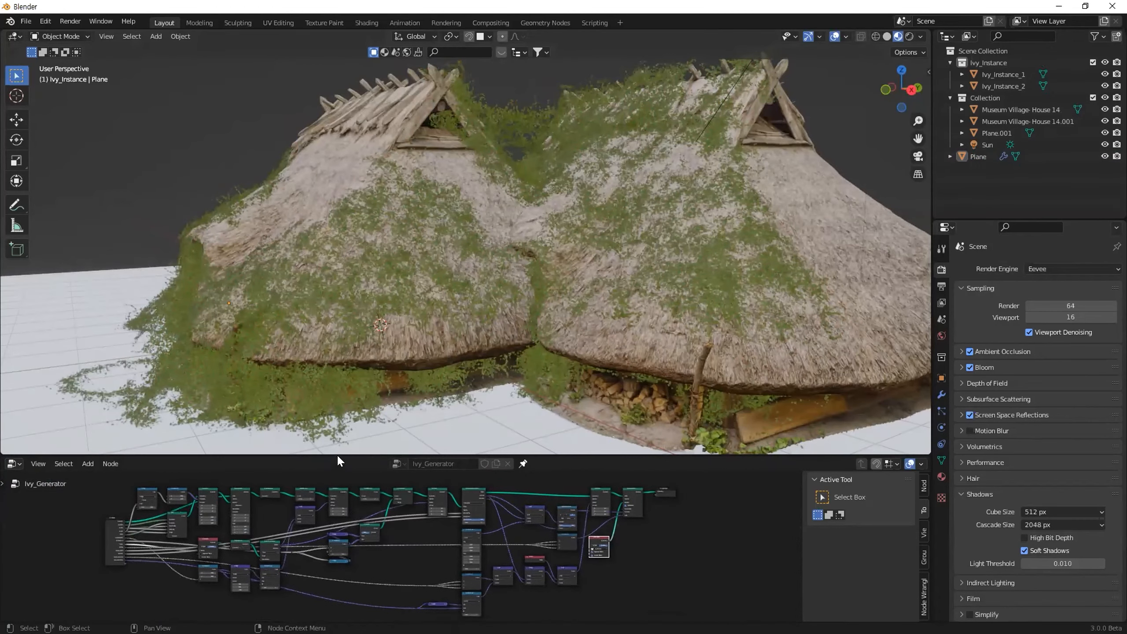
pyautogui.click(139, 352)
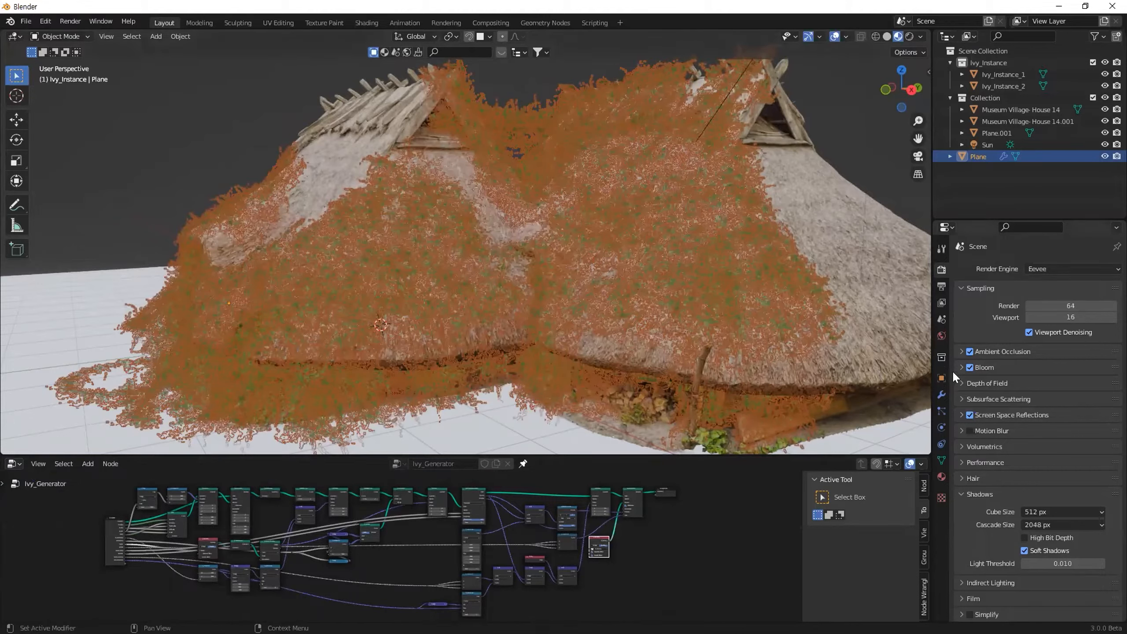
pyautogui.click(941, 411)
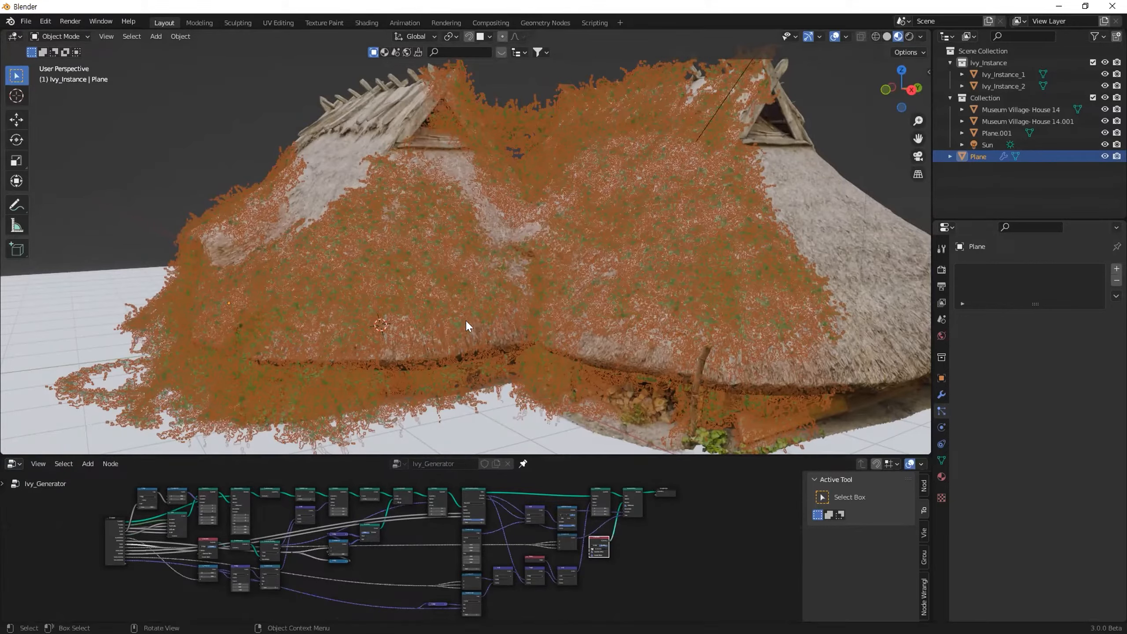
# Enter Edit Mode on the ivy plane and move its selected geometry to change where the ivy grows on the houses
pyautogui.moveTo(306, 264); pyautogui.dragTo(359, 262, button='middle')
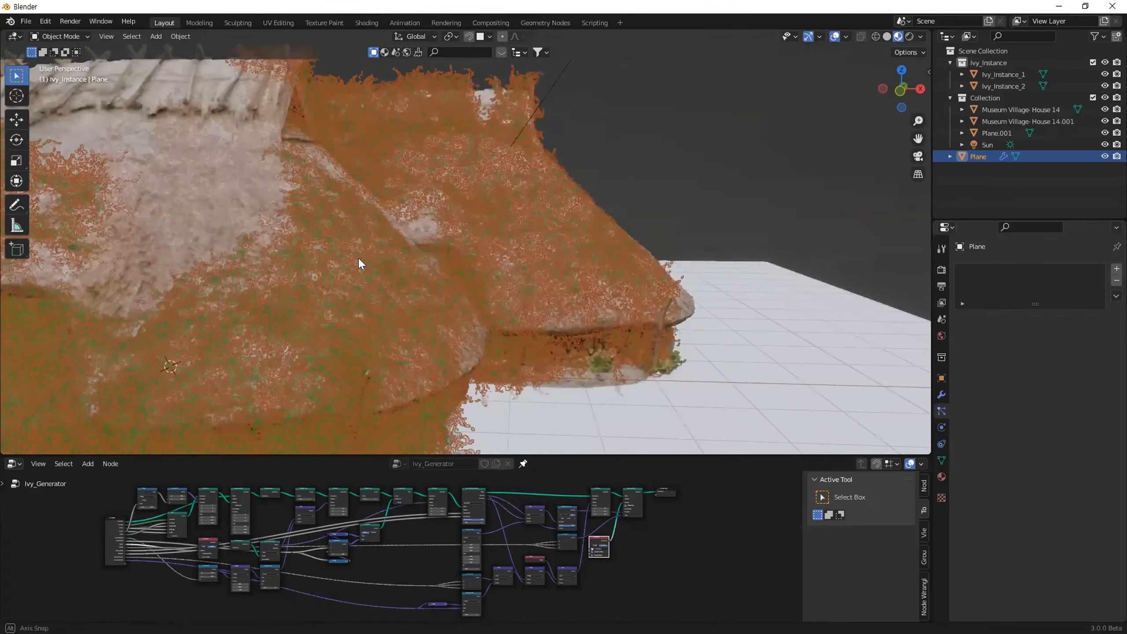
pyautogui.scroll(-4, 460, 307)
pyautogui.press('Tab')
pyautogui.press('g')
pyautogui.click(348, 204)
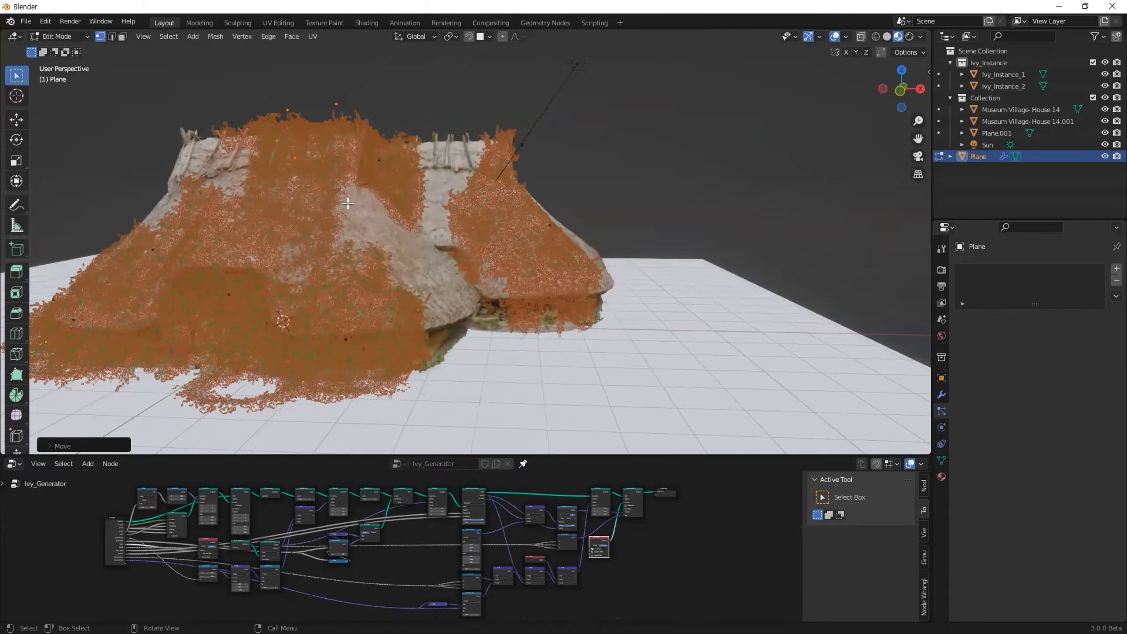
# Move the ivy points across the front of the thatched houses to cover the junction between the two roofs
pyautogui.press('g')
pyautogui.click(438, 317)
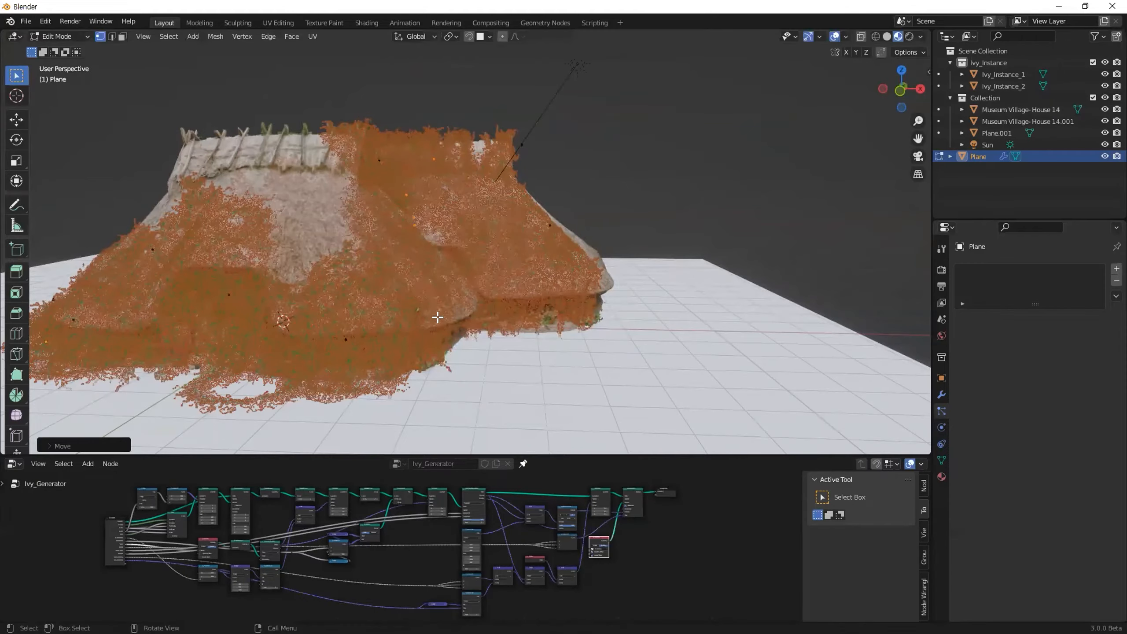
pyautogui.moveTo(437, 317); pyautogui.dragTo(505, 206, button='middle')
pyautogui.press('g')
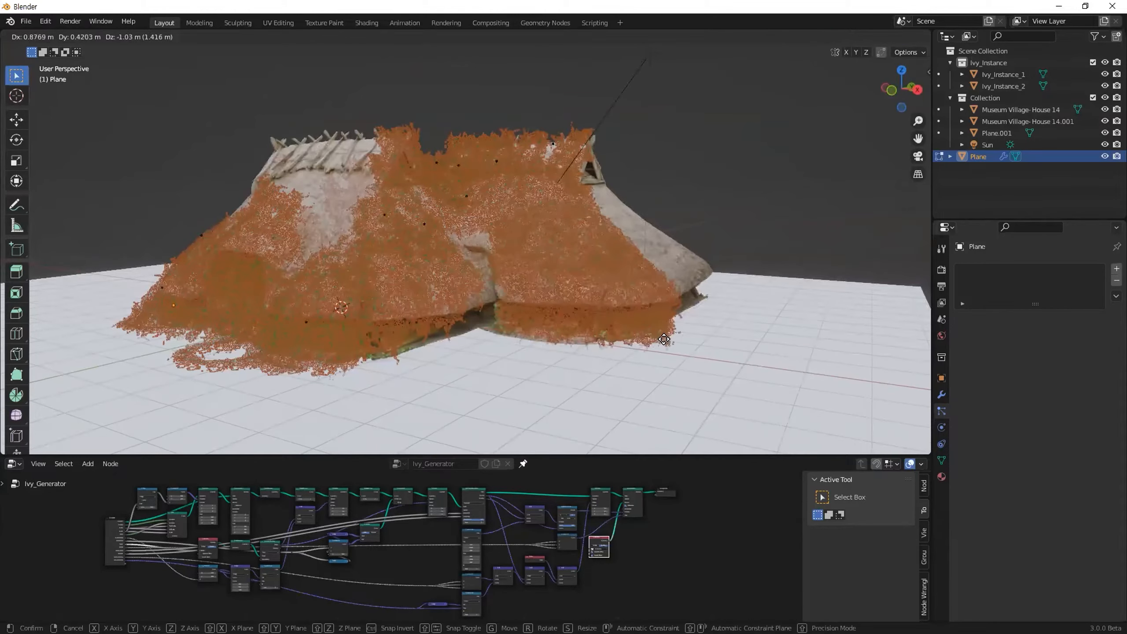
pyautogui.click(640, 316)
# Move an ivy point from the roof ridge to the bare far slope beyond the open gable
pyautogui.moveTo(579, 249); pyautogui.dragTo(543, 262, button='middle')
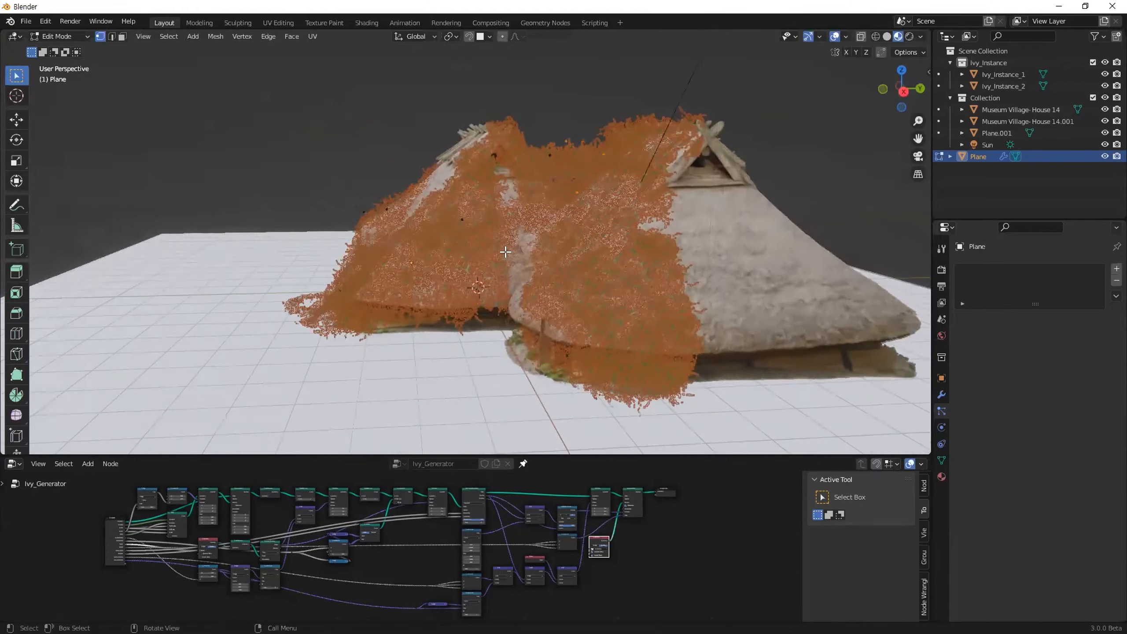
pyautogui.press('g')
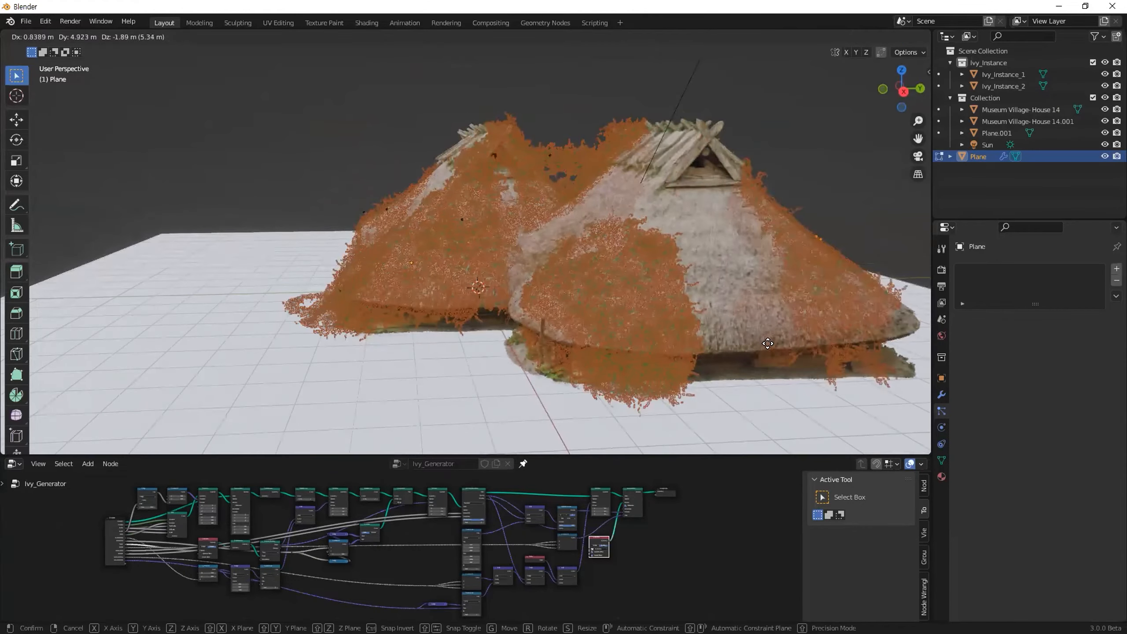
pyautogui.click(769, 342)
pyautogui.moveTo(769, 342); pyautogui.dragTo(732, 350, button='middle')
# Reposition two ivy points at the back of the houses, one at the gable-end base and one on the bare long side
pyautogui.hotkey('ctrl', 'space')
pyautogui.press('Home')
pyautogui.moveTo(499, 410); pyautogui.dragTo(546, 413, button='middle')
pyautogui.hotkey('ctrl', 'space')
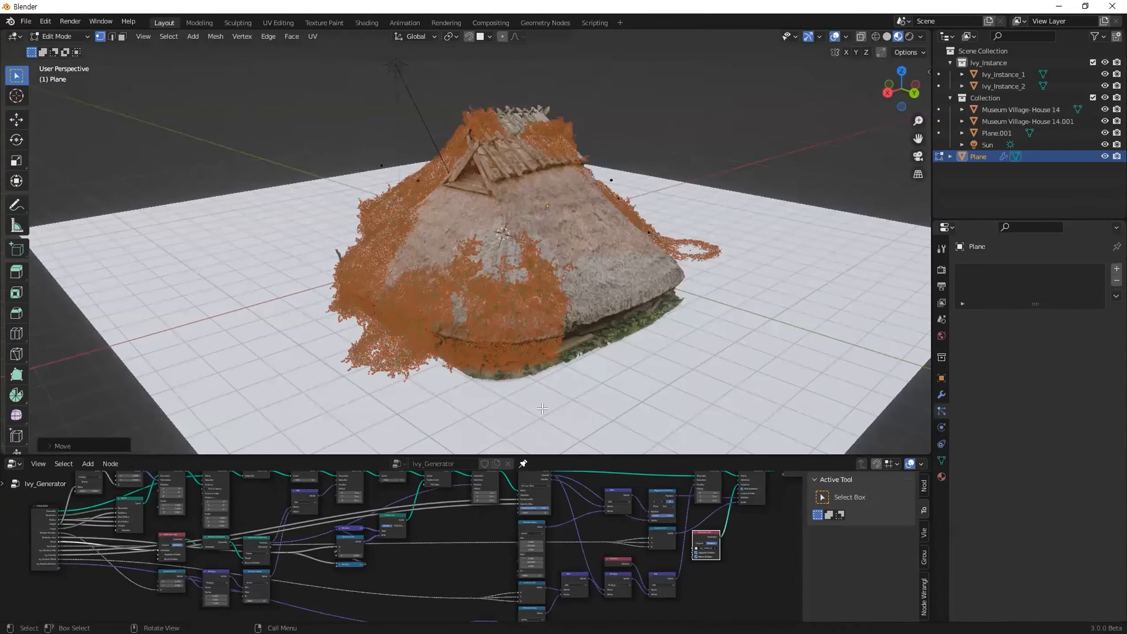
pyautogui.press('g')
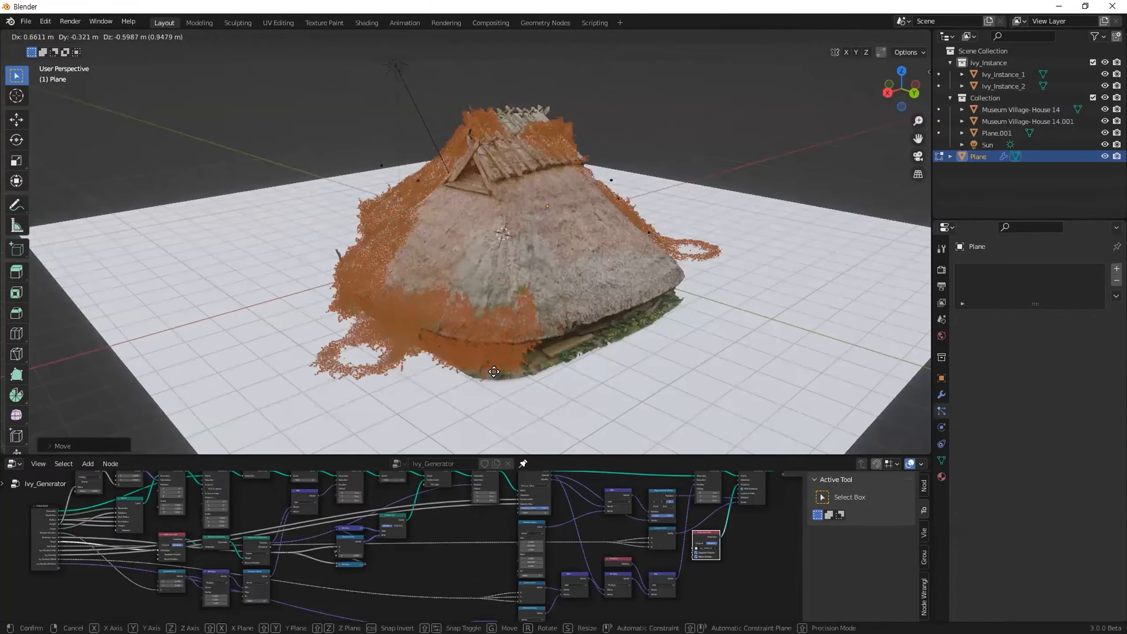
pyautogui.click(508, 352)
pyautogui.moveTo(510, 347); pyautogui.dragTo(602, 196, button='middle')
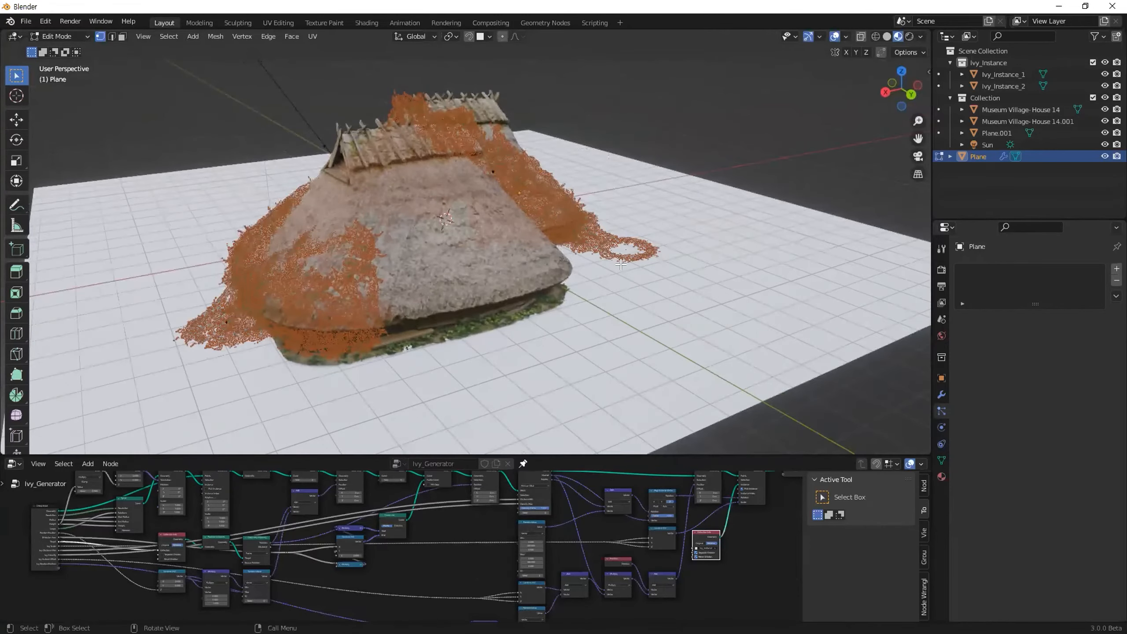
pyautogui.press('g')
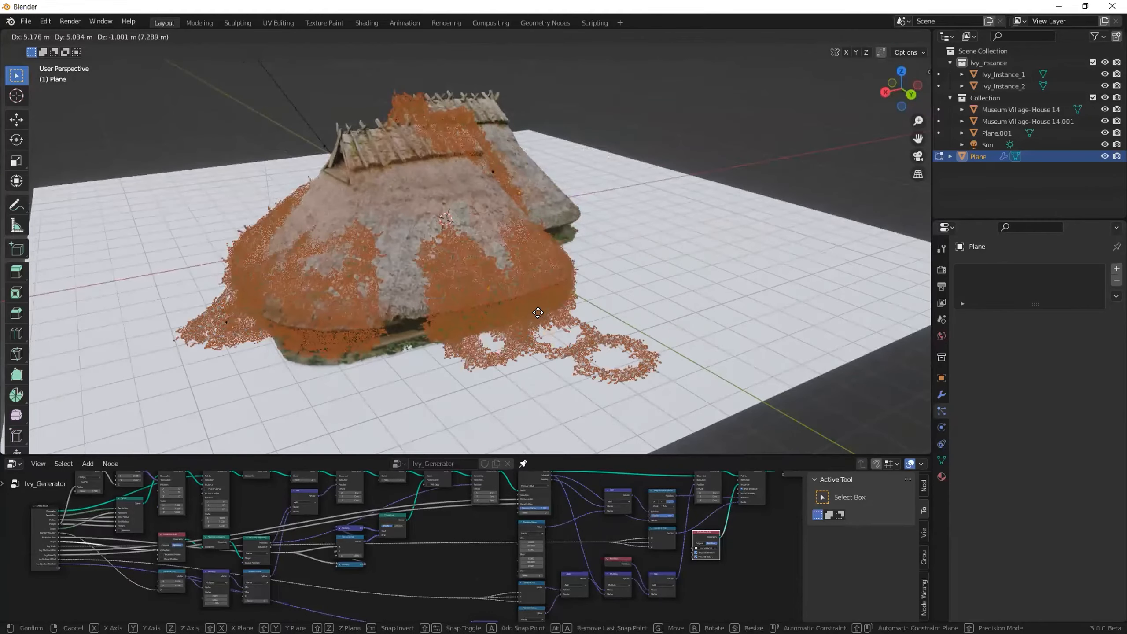
pyautogui.click(526, 323)
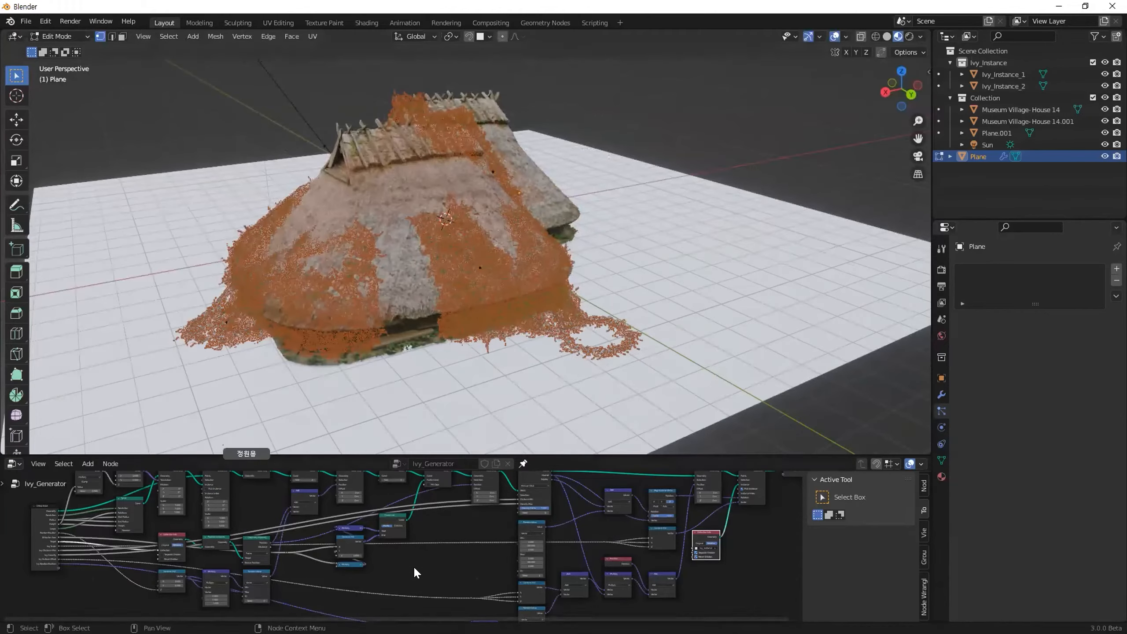
# Examine the Ivy_Generator node tree around the Random Value, Multiply, Geometry Proximity and Set Position nodes
pyautogui.scroll(1, 414, 565)
pyautogui.hotkey('ctrl', 'space')
pyautogui.scroll(5, 554, 466)
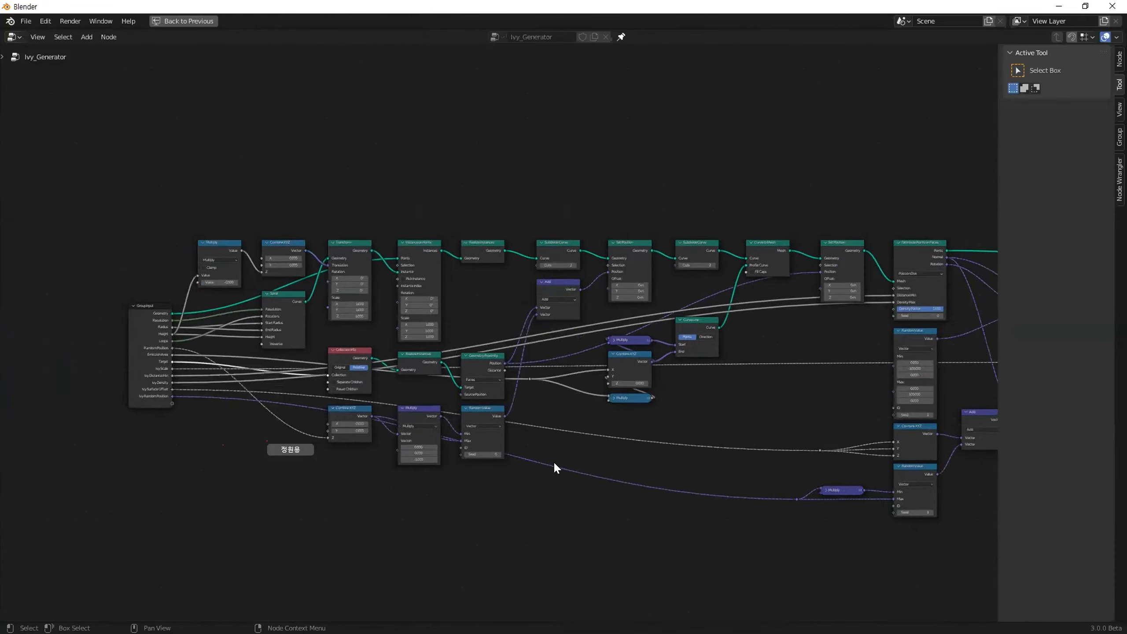
pyautogui.moveTo(538, 461); pyautogui.dragTo(579, 456, button='middle')
pyautogui.click(488, 464)
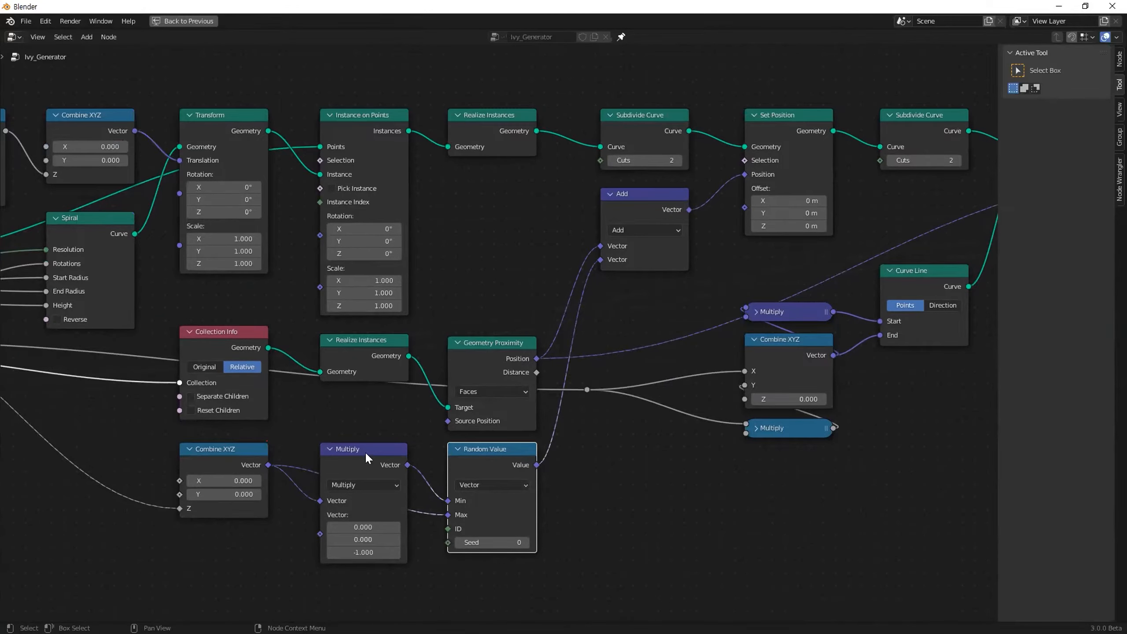
pyautogui.moveTo(365, 452); pyautogui.dragTo(358, 437)
pyautogui.scroll(1, 470, 242)
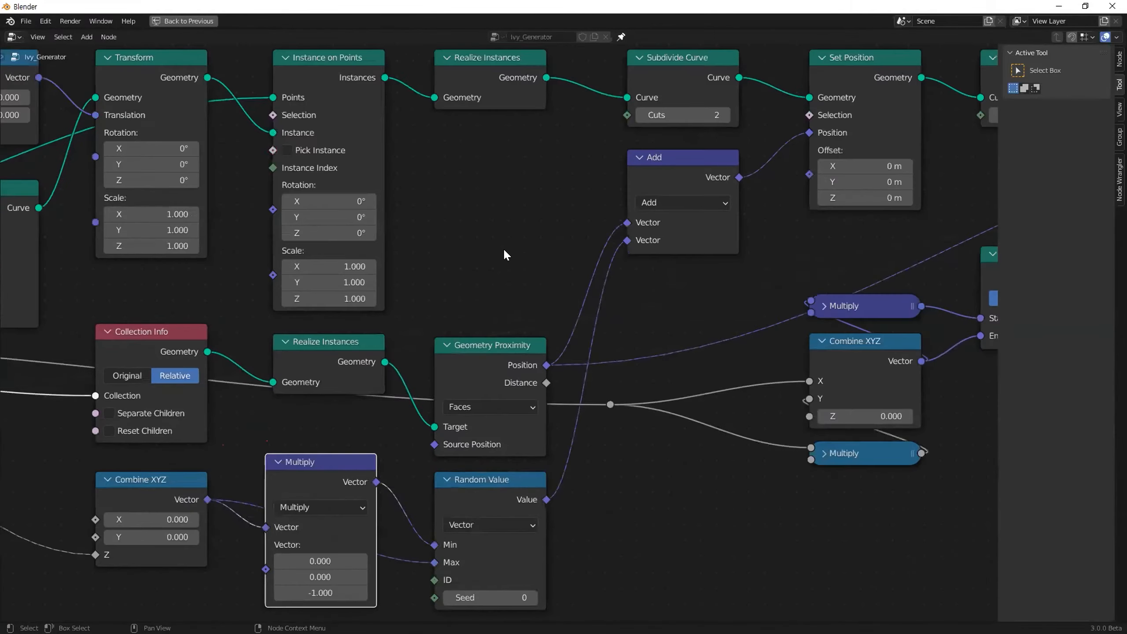
pyautogui.moveTo(639, 276); pyautogui.dragTo(508, 327, button='middle')
pyautogui.moveTo(598, 293); pyautogui.dragTo(502, 303, button='middle')
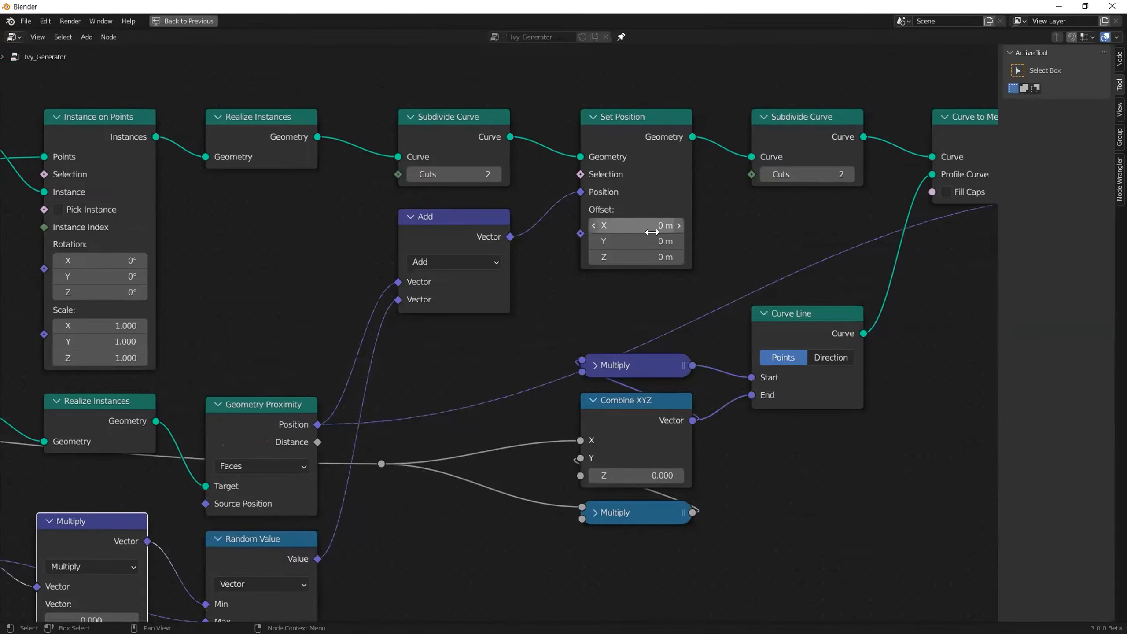
pyautogui.hotkey('ctrl', 'space')
# Move ivy points along the lower edges of the roofs to redistribute the growth around both houses
pyautogui.moveTo(577, 311); pyautogui.dragTo(553, 338, button='middle')
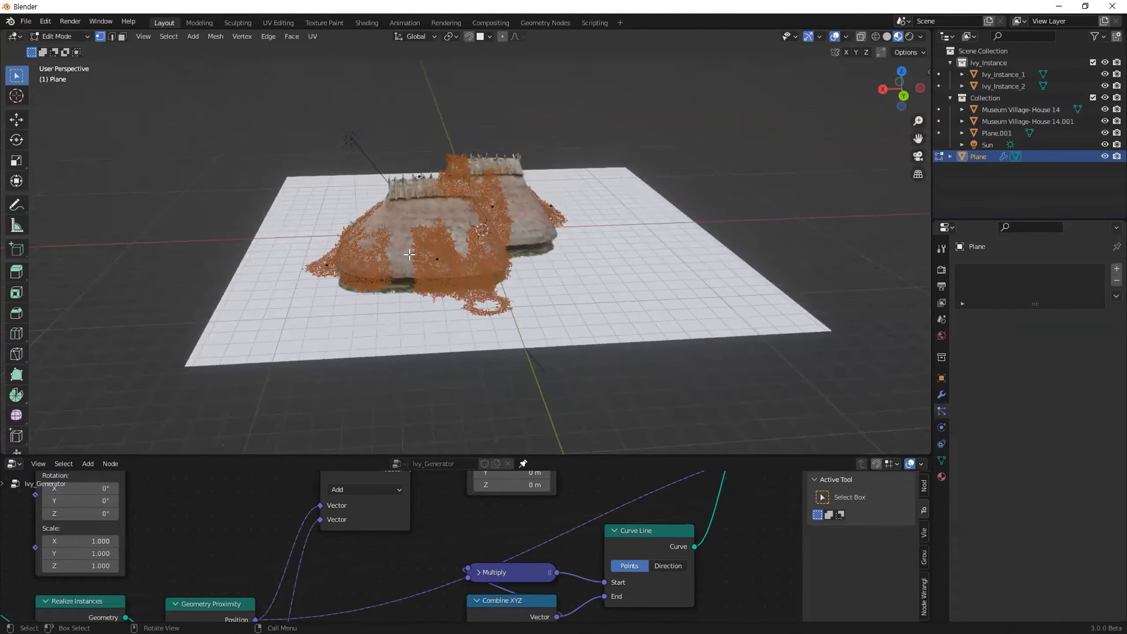
pyautogui.press('g')
pyautogui.click(403, 292)
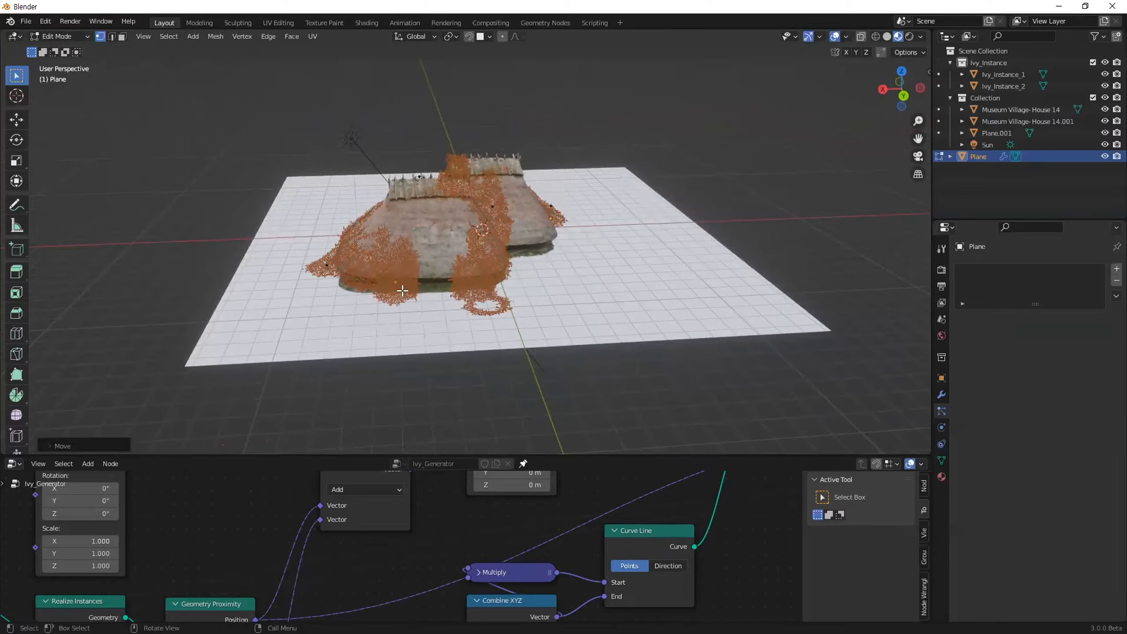
pyautogui.moveTo(646, 231); pyautogui.dragTo(582, 243, button='middle')
pyautogui.click(631, 287)
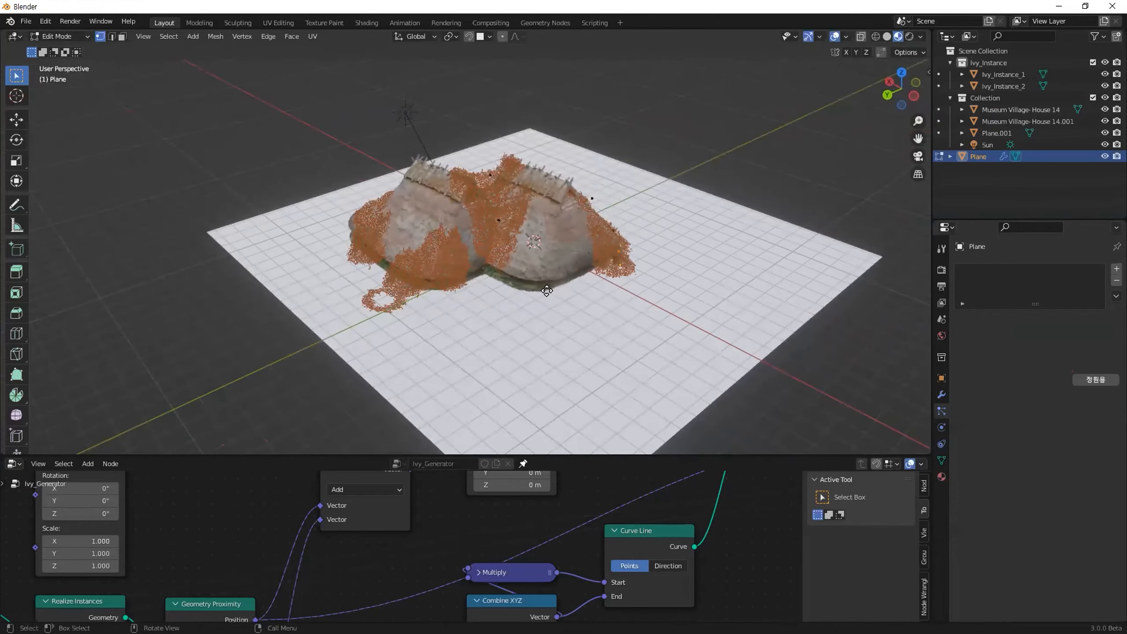
pyautogui.press('g')
pyautogui.click(577, 318)
# Move an ivy point to the base of the slope below the nearer house's gable
pyautogui.moveTo(582, 317); pyautogui.dragTo(522, 317, button='middle')
pyautogui.click(566, 252)
pyautogui.press('g')
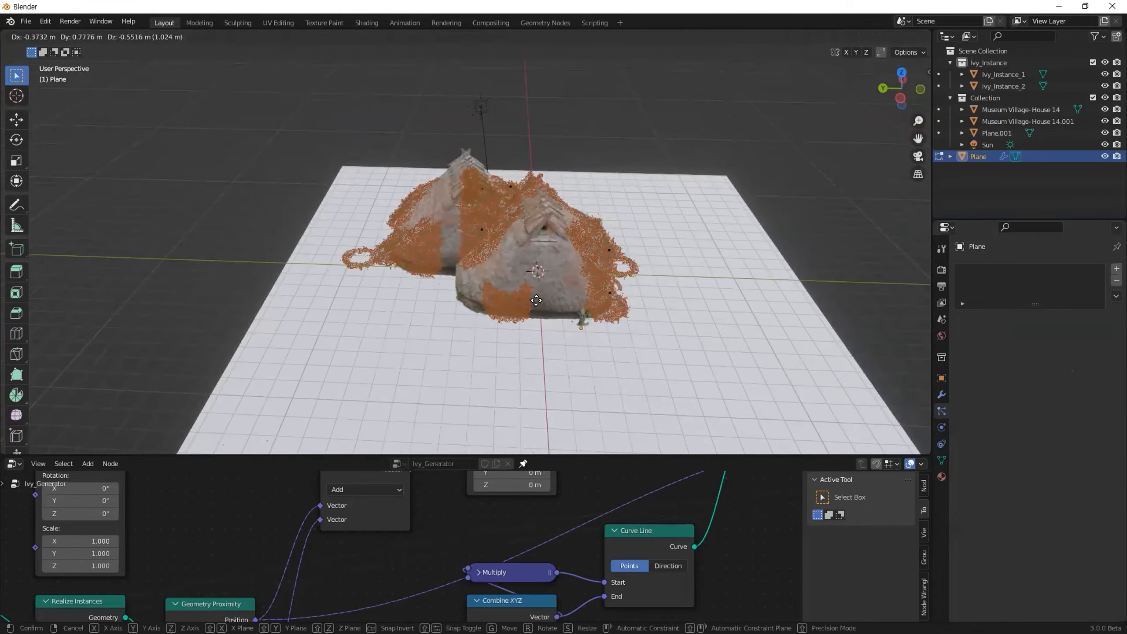
pyautogui.click(565, 317)
pyautogui.click(566, 316)
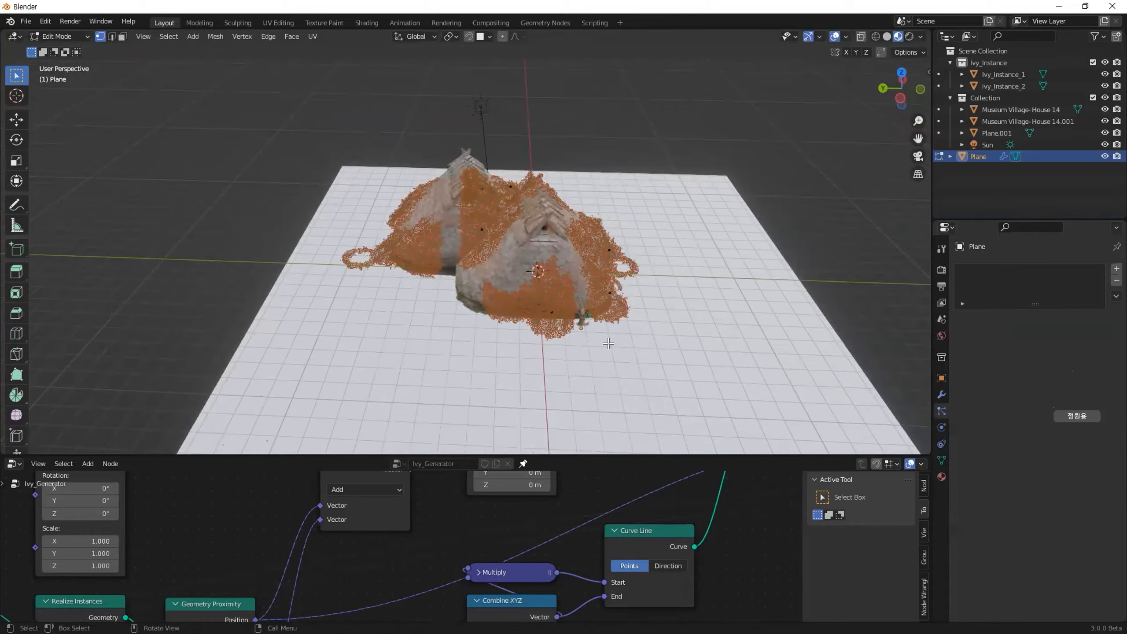
# Move an ivy point to the foot of the valley where the two houses meet
pyautogui.moveTo(609, 344); pyautogui.dragTo(579, 334, button='middle')
pyautogui.scroll(3, 571, 327)
pyautogui.scroll(3, 579, 334)
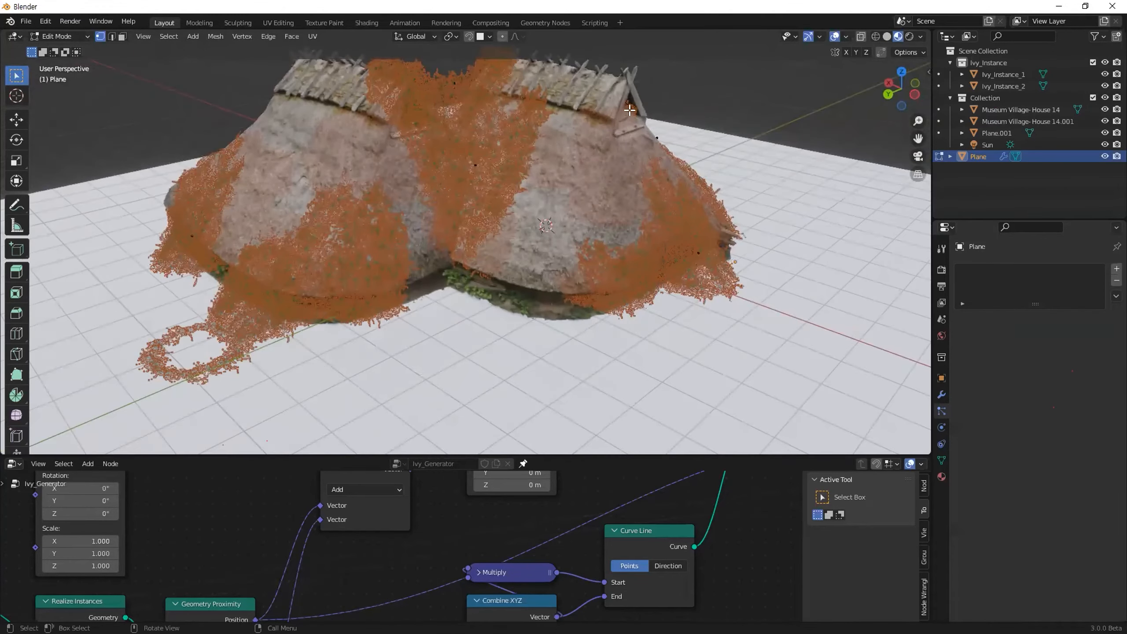
pyautogui.press('g')
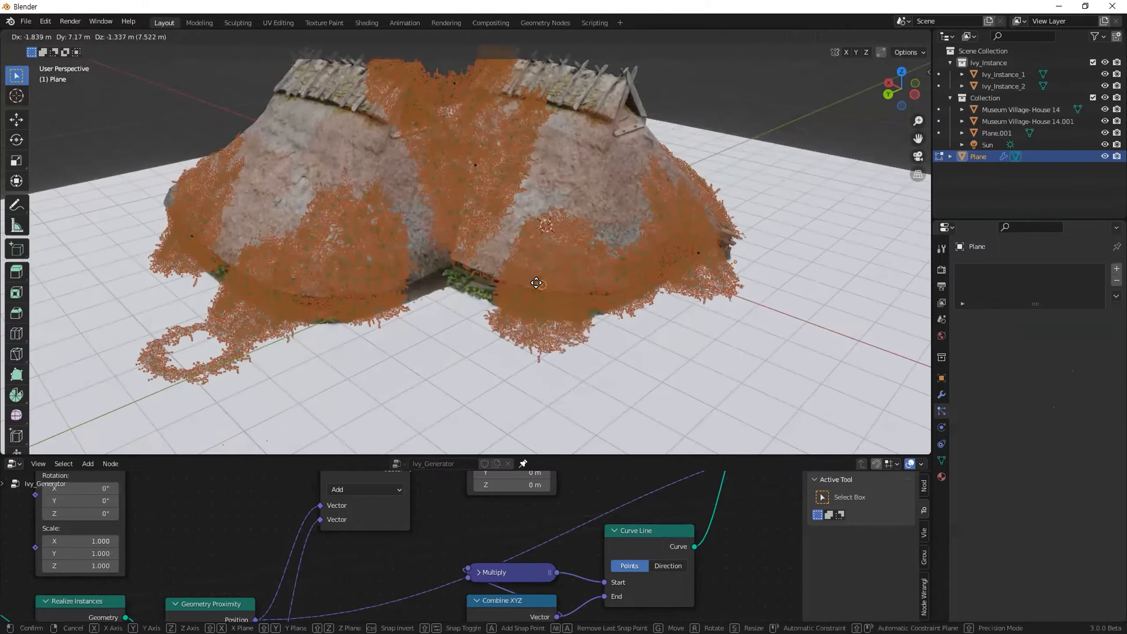
pyautogui.click(541, 294)
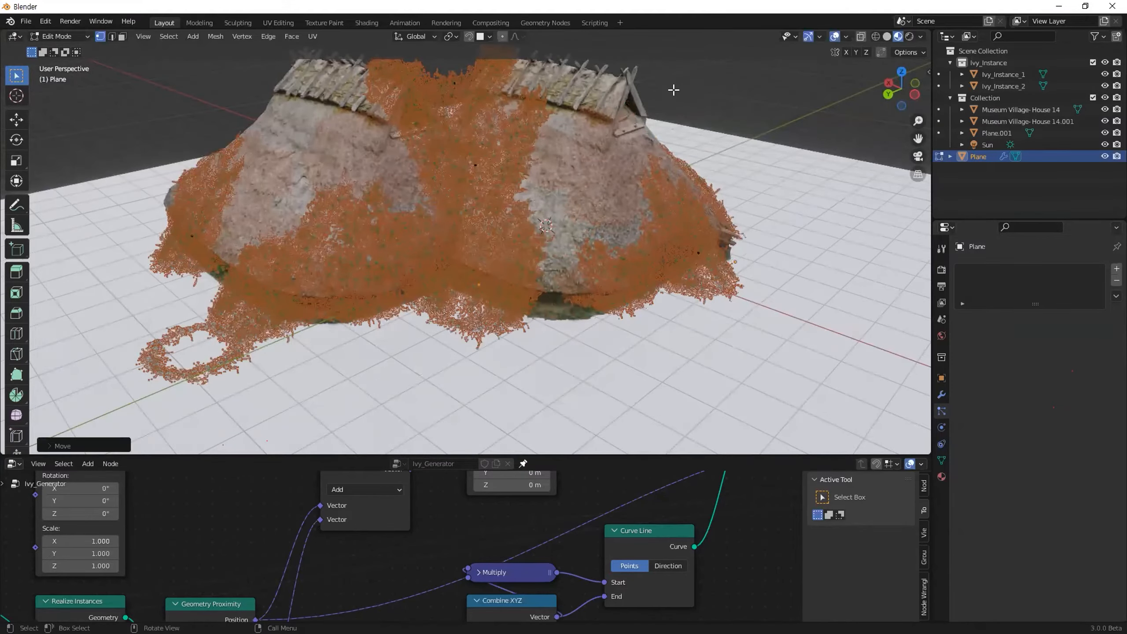
pyautogui.click(693, 139)
# Select the ivy points around the valley between the houses and scale them
pyautogui.moveTo(591, 223); pyautogui.dragTo(569, 214, button='middle')
pyautogui.moveTo(437, 242); pyautogui.dragTo(477, 290)
pyautogui.press('s')
pyautogui.click(538, 297)
pyautogui.moveTo(576, 247); pyautogui.dragTo(534, 250, button='middle')
pyautogui.press('s')
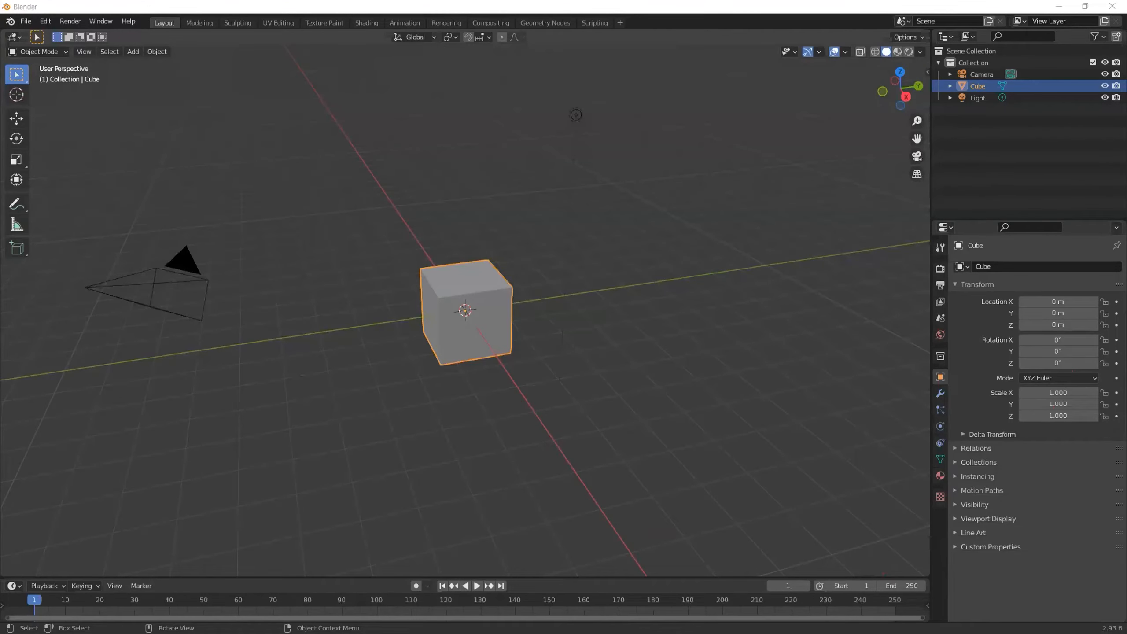
pyautogui.moveTo(447, 371); pyautogui.dragTo(402, 368, button='middle')
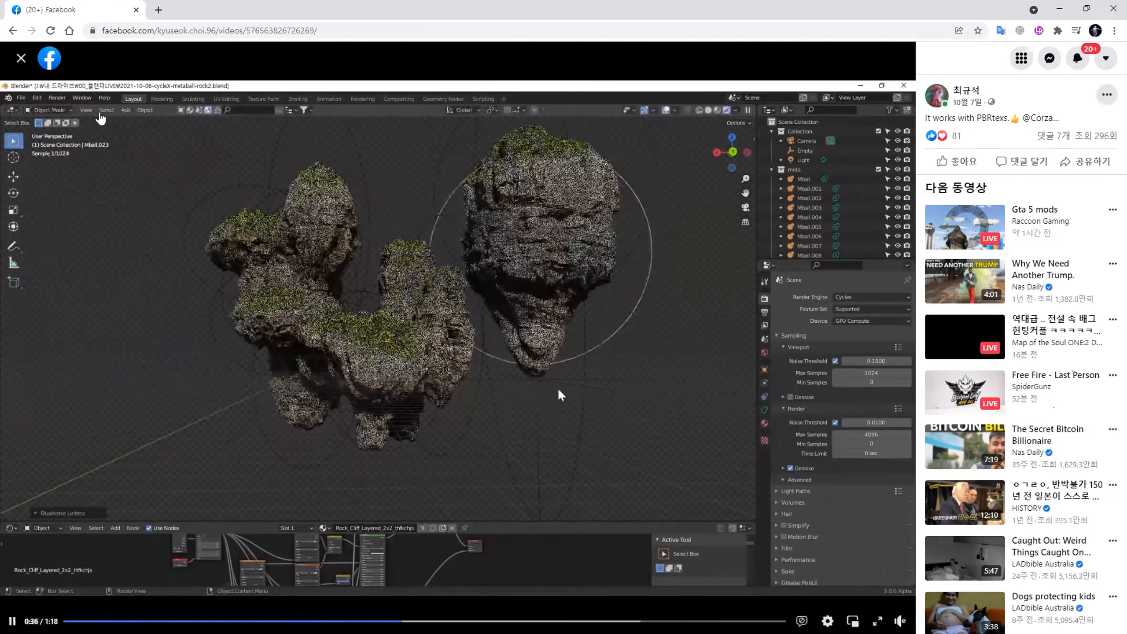
# Close the enlarged Facebook video of the floating rocks and review its post about PBR textures
pyautogui.click(20, 59)
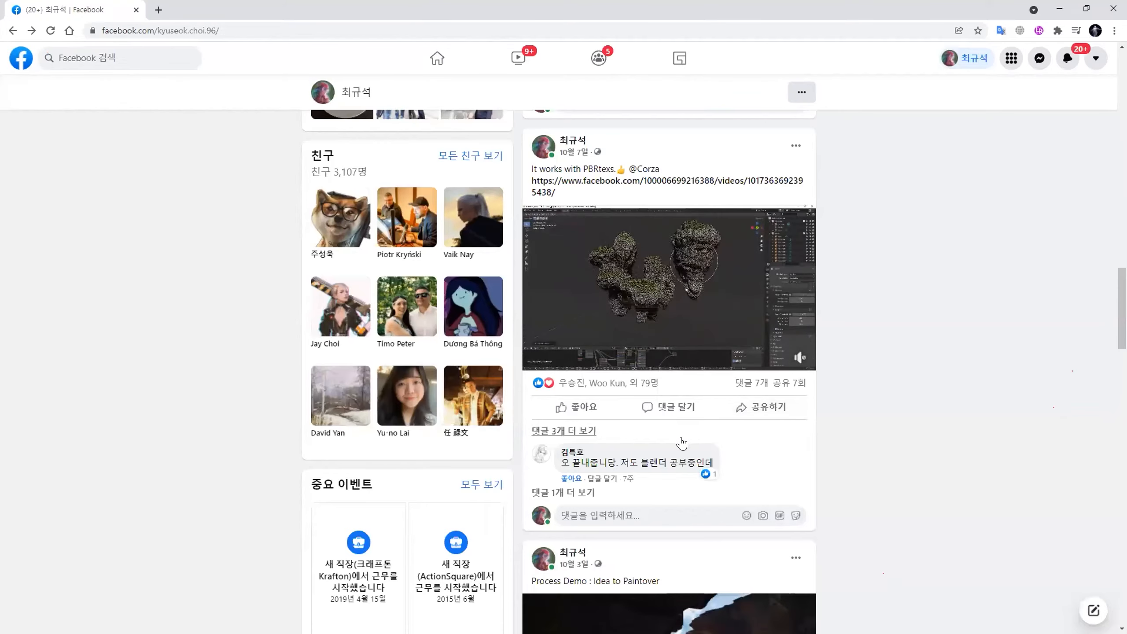
pyautogui.scroll(-6, 681, 441)
pyautogui.scroll(7, 682, 441)
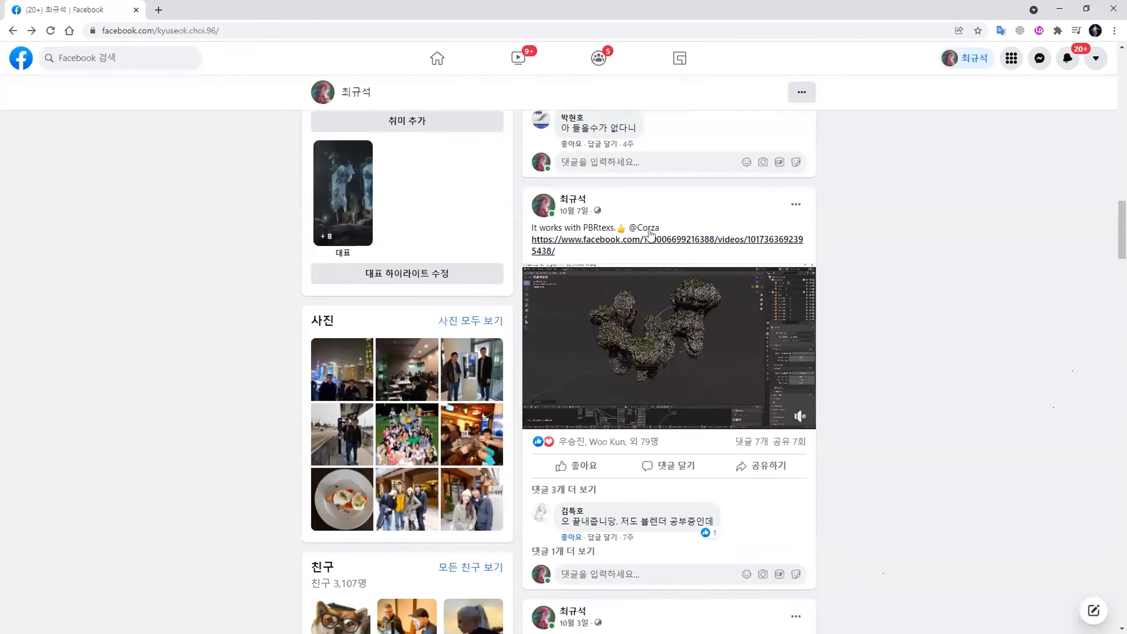
pyautogui.moveTo(662, 230); pyautogui.dragTo(627, 229)
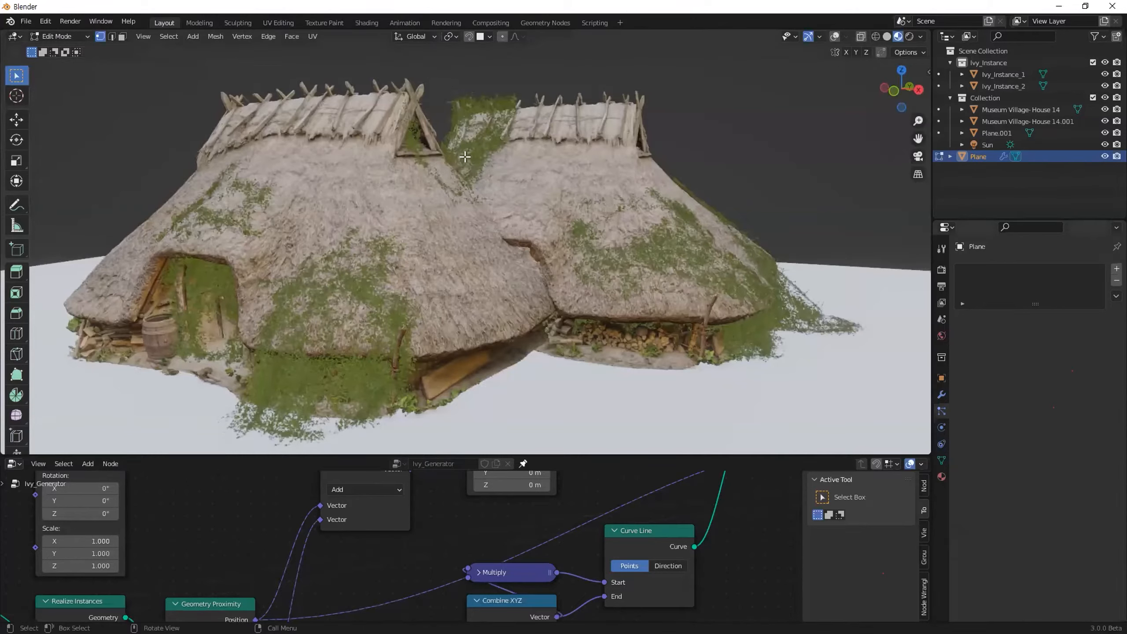
# Return to Blender and start a new General file without saving the ivy scene
pyautogui.click(25, 20)
pyautogui.moveTo(89, 34)
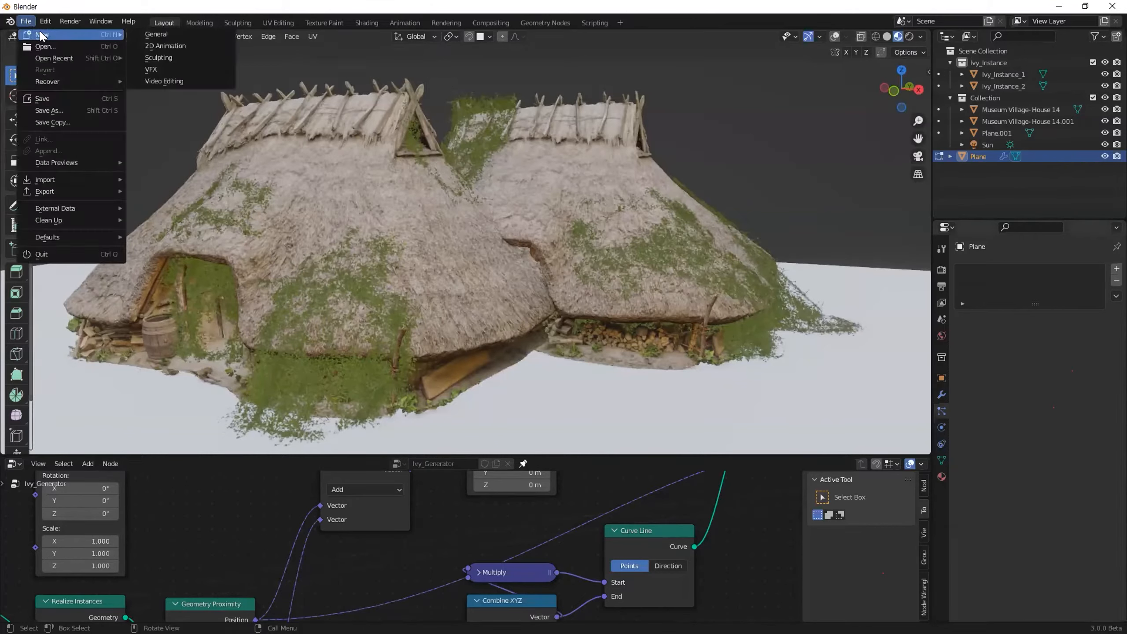
pyautogui.click(182, 35)
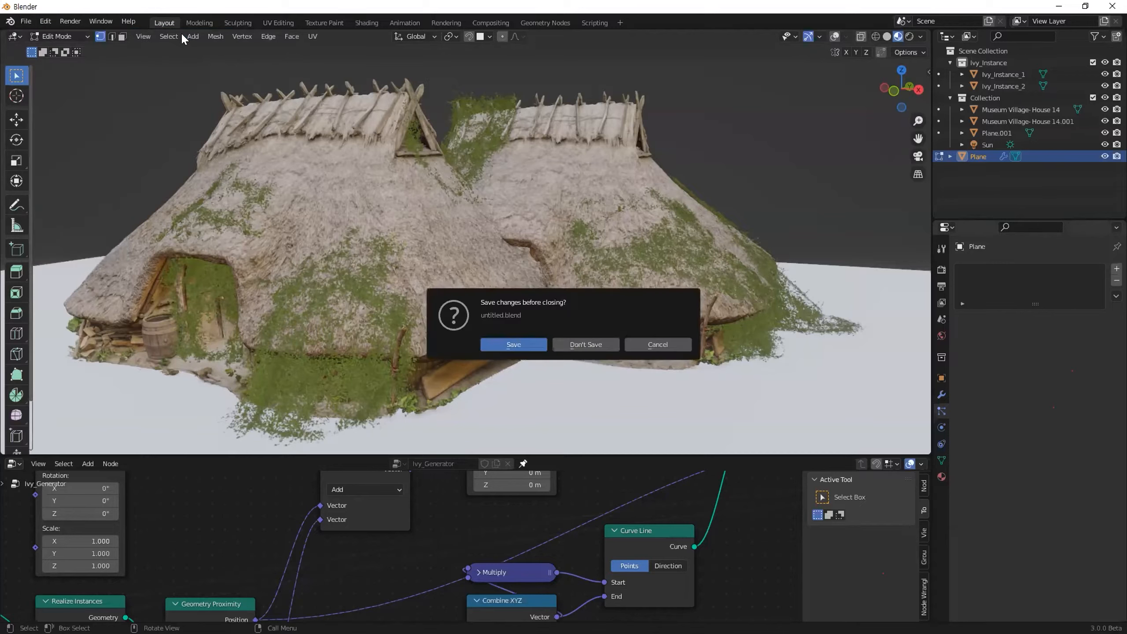
pyautogui.click(591, 342)
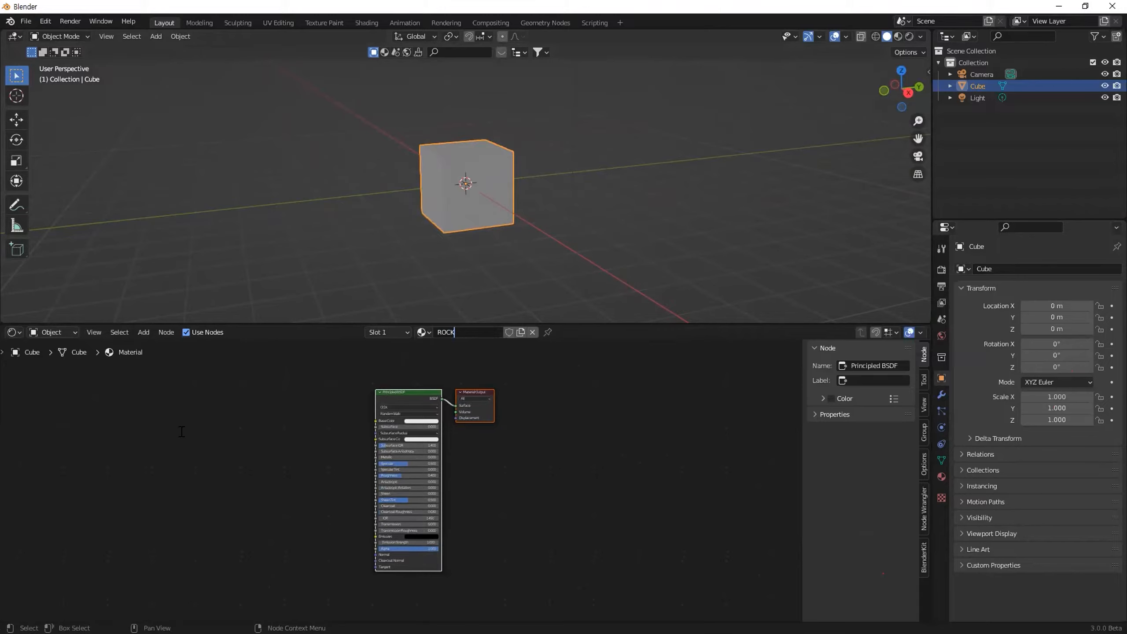
# Rename the default cube's material to ROCK GEN
pyautogui.press('Return')
pyautogui.click(460, 329)
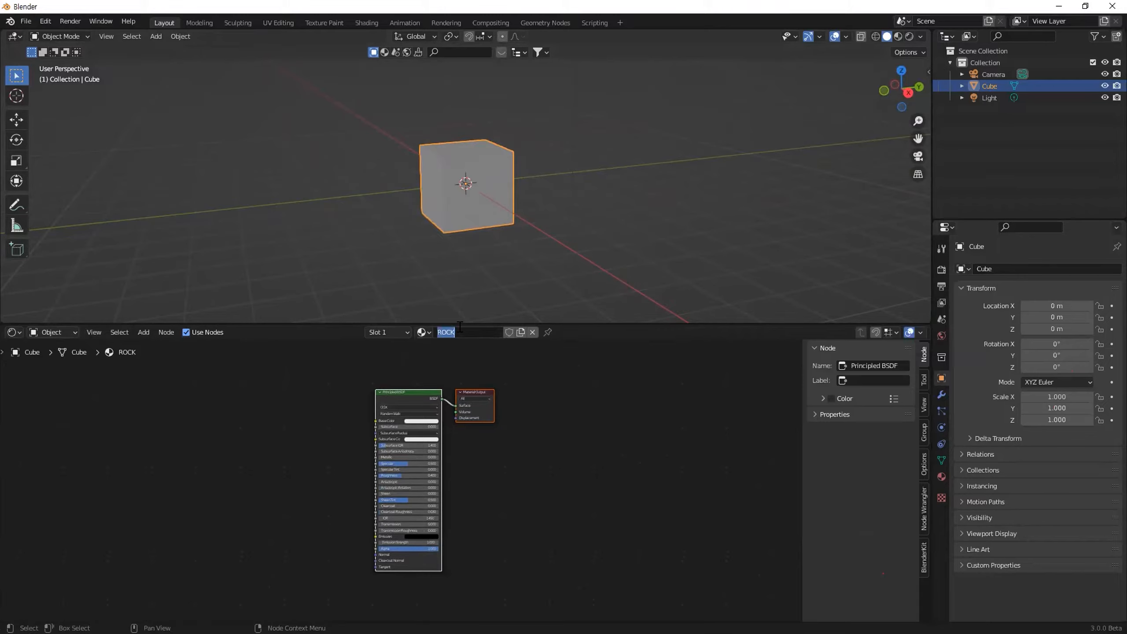
pyautogui.click(461, 329)
pyautogui.moveTo(581, 407); pyautogui.dragTo(611, 416, button='middle')
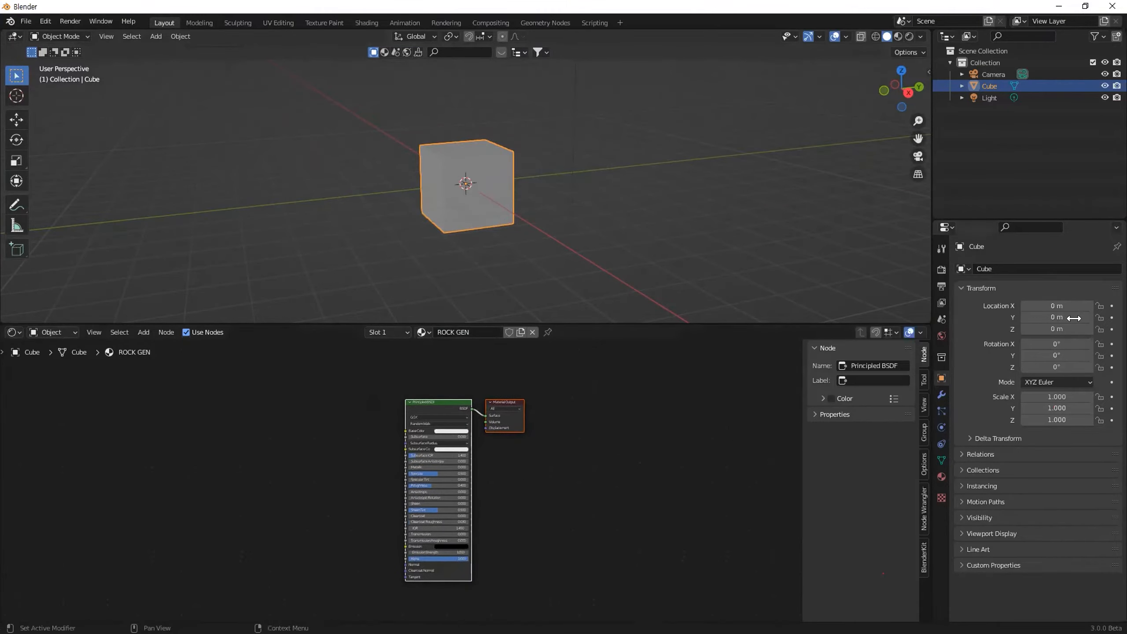
# Show the scene's render properties and view the available render engines without changing the engine
pyautogui.click(939, 269)
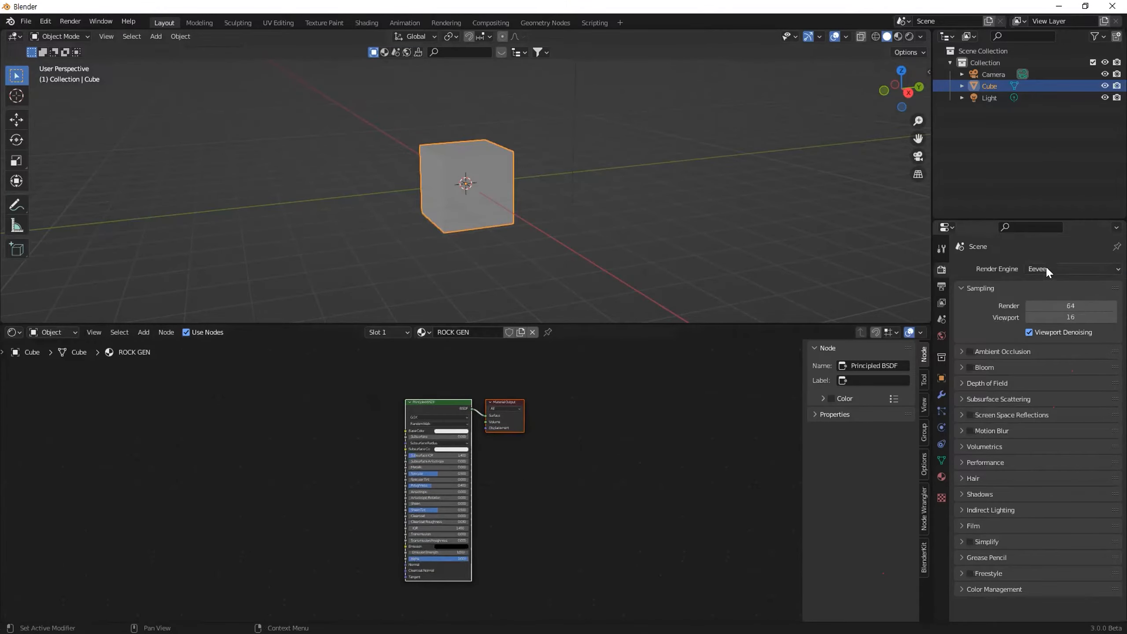
pyautogui.click(1046, 269)
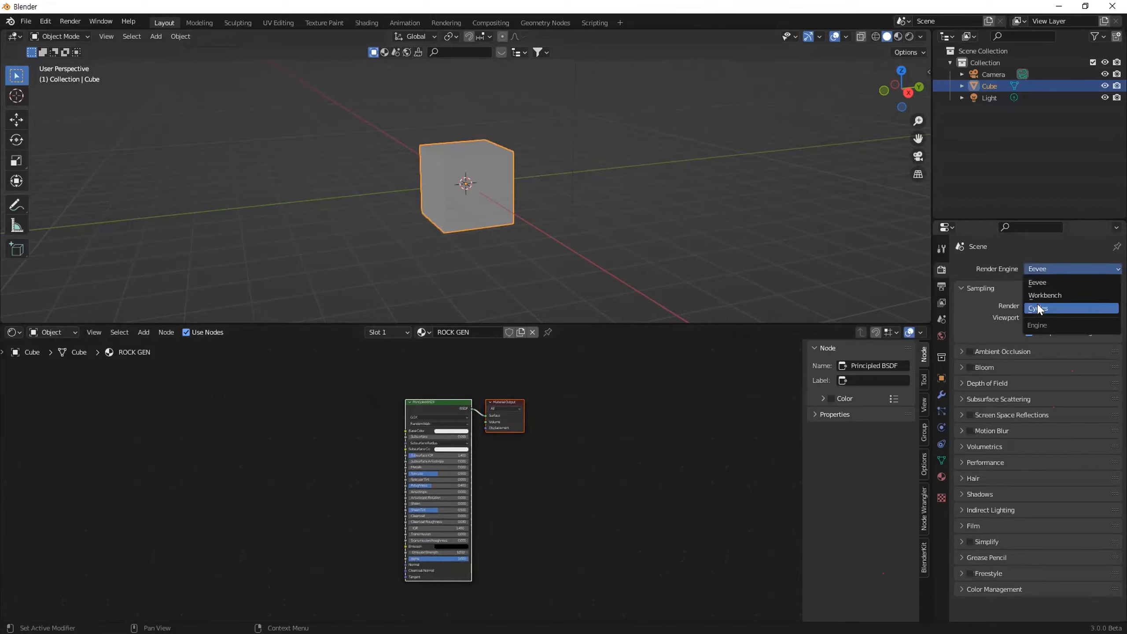
pyautogui.click(643, 398)
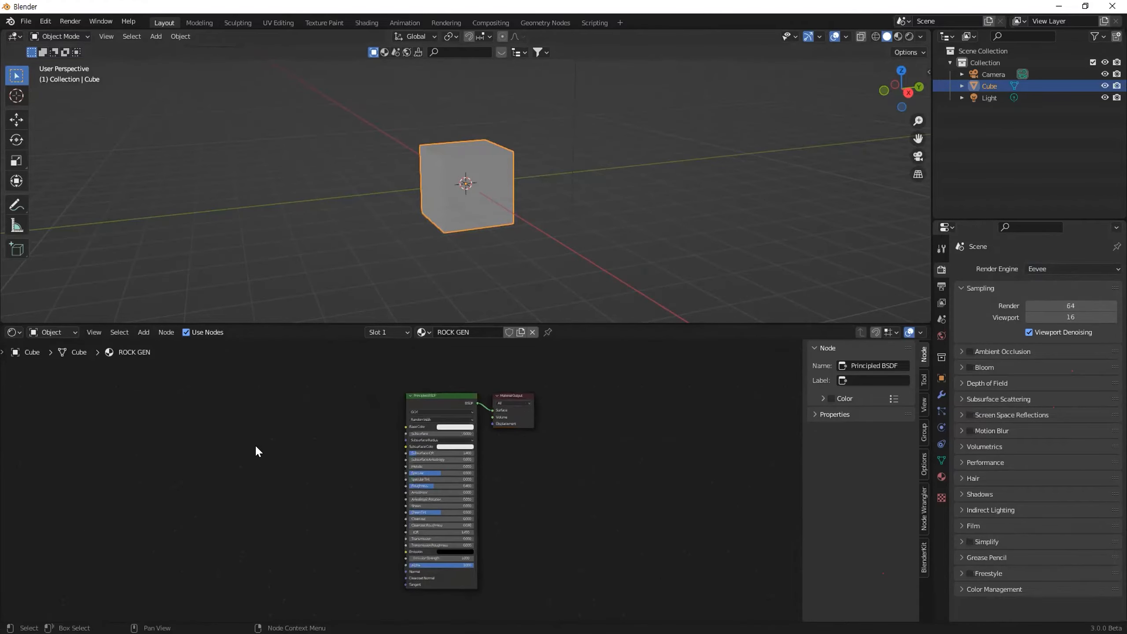
# Switch to File Explorer, copy the path of the PBR텍스쳐 texture folder and return to Blender
pyautogui.hotkey('alt', 'Tab')
pyautogui.click(546, 319)
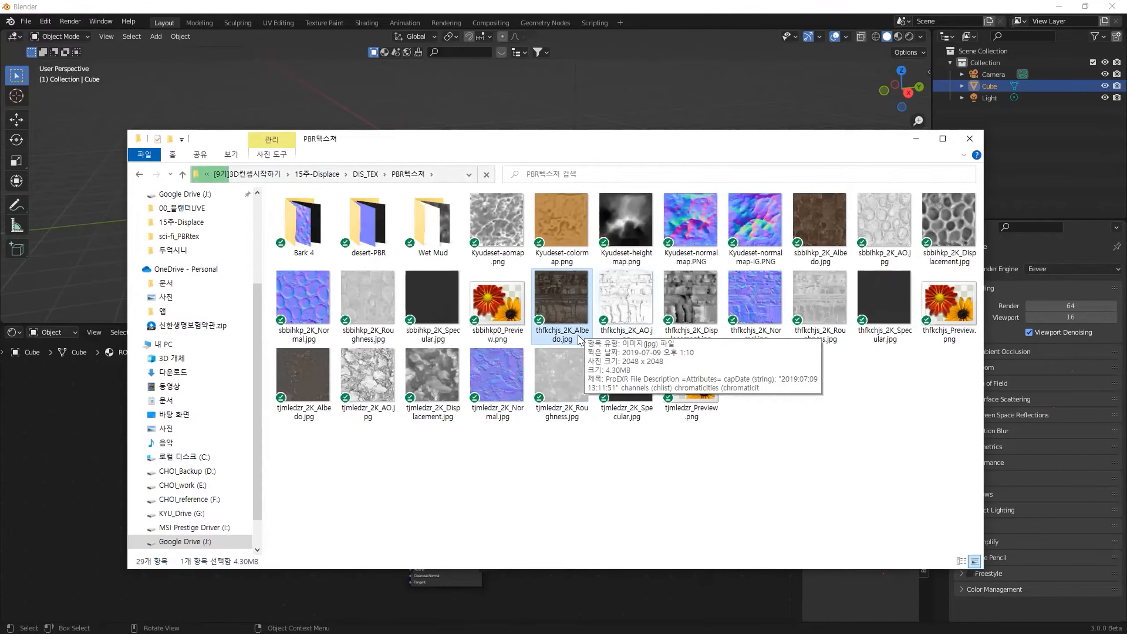
pyautogui.click(449, 174)
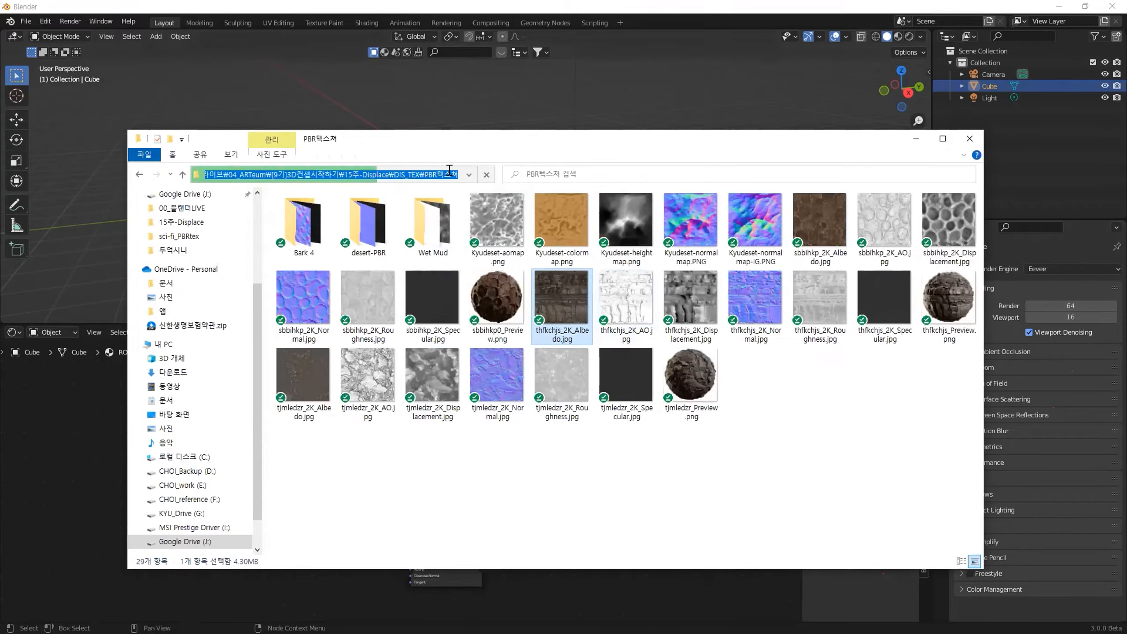
pyautogui.click(280, 571)
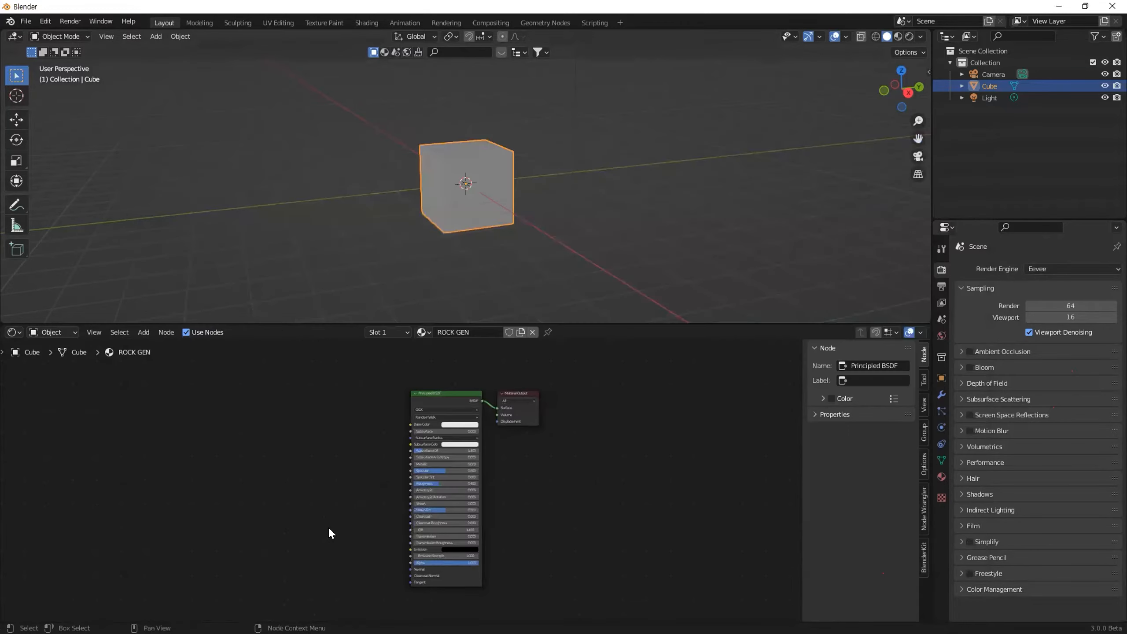
# Start the Node Wrangler Principled Texture Setup and browse to the copied DIS_TEX\PBR텍스쳐 folder
pyautogui.hotkey('ctrl', 'shift', 't')
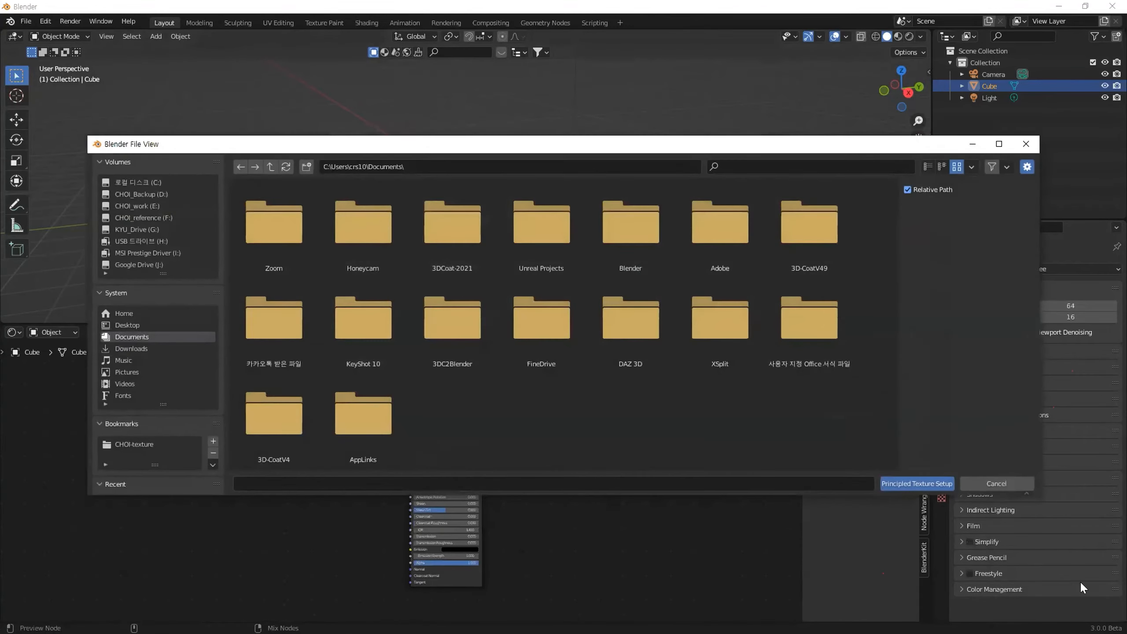
pyautogui.click(440, 163)
pyautogui.write('J:\\내 드라이브\\04_ARTeum\\[9기]3D컨셉시작하기\\15주-Displace\\DIS_TEX\\PBR텍스쳐')
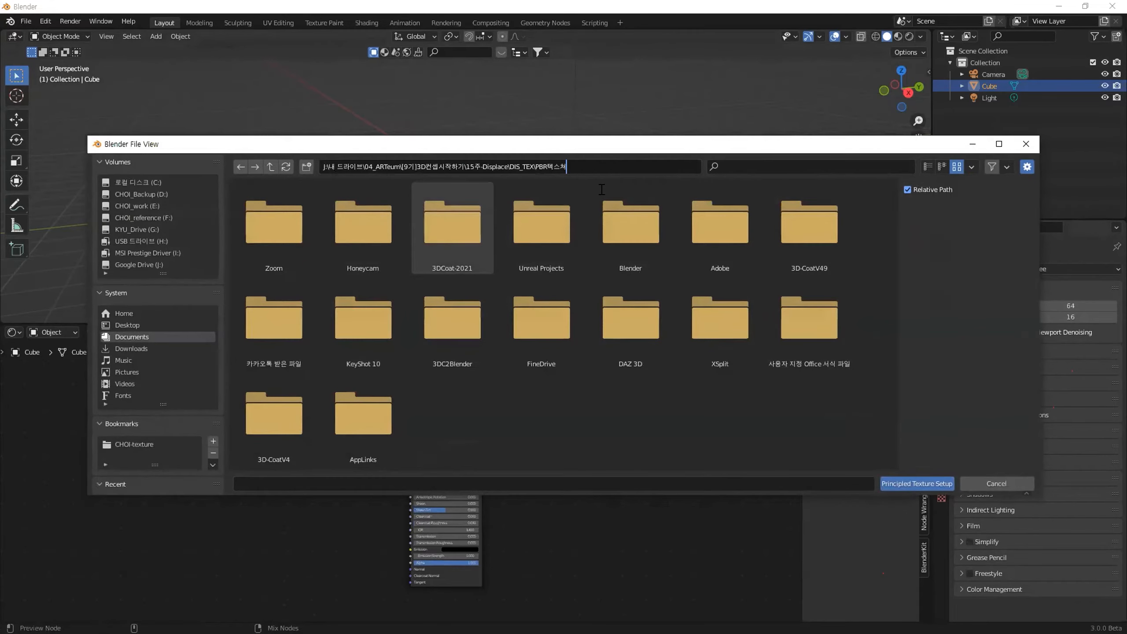
pyautogui.press('Return')
# Select the thfkchjs_2K maps from Albedo through AO and build the Principled texture setup from them
pyautogui.scroll(-3, 681, 361)
pyautogui.click(369, 354)
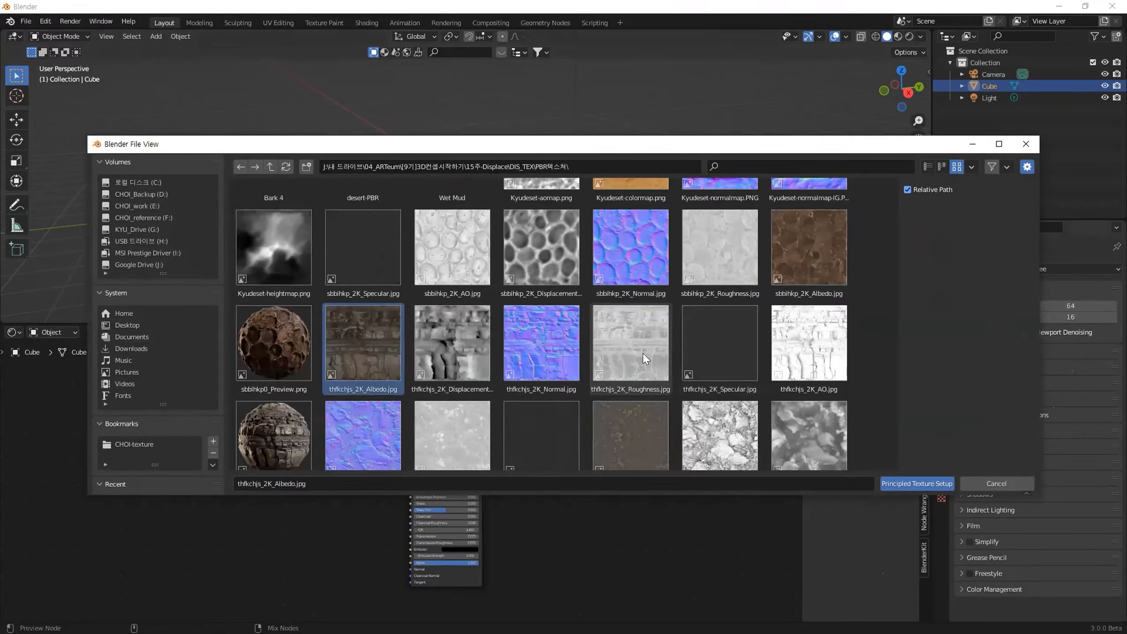
pyautogui.scroll(-1, 642, 353)
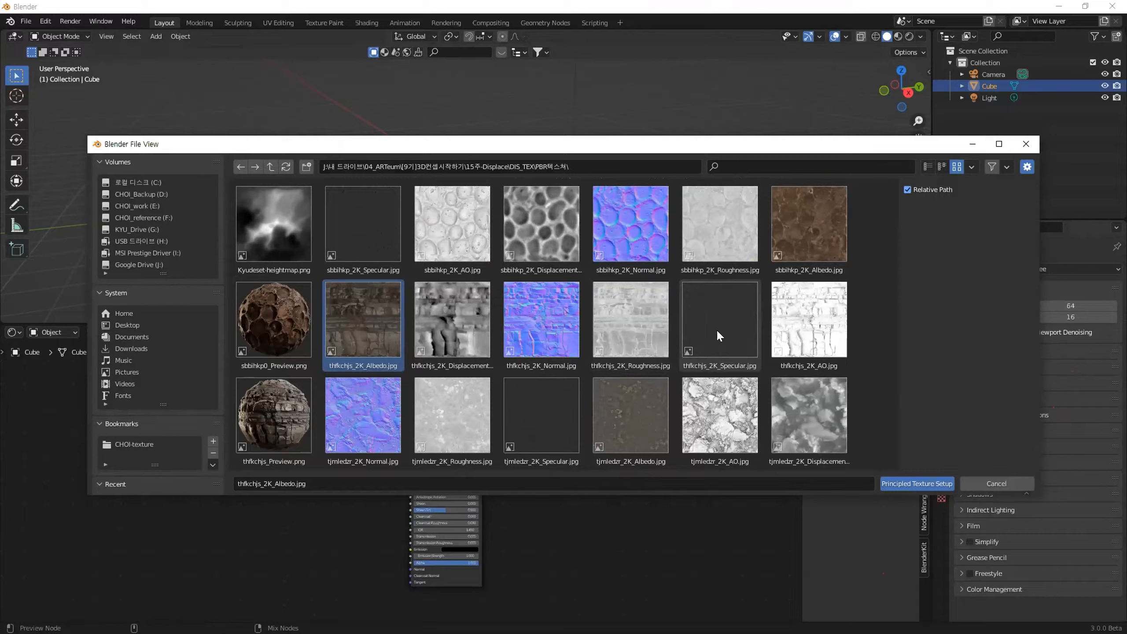
pyautogui.keyDown('shift'); pyautogui.click(811, 336); pyautogui.keyUp('shift')
pyautogui.scroll(-1, 777, 359)
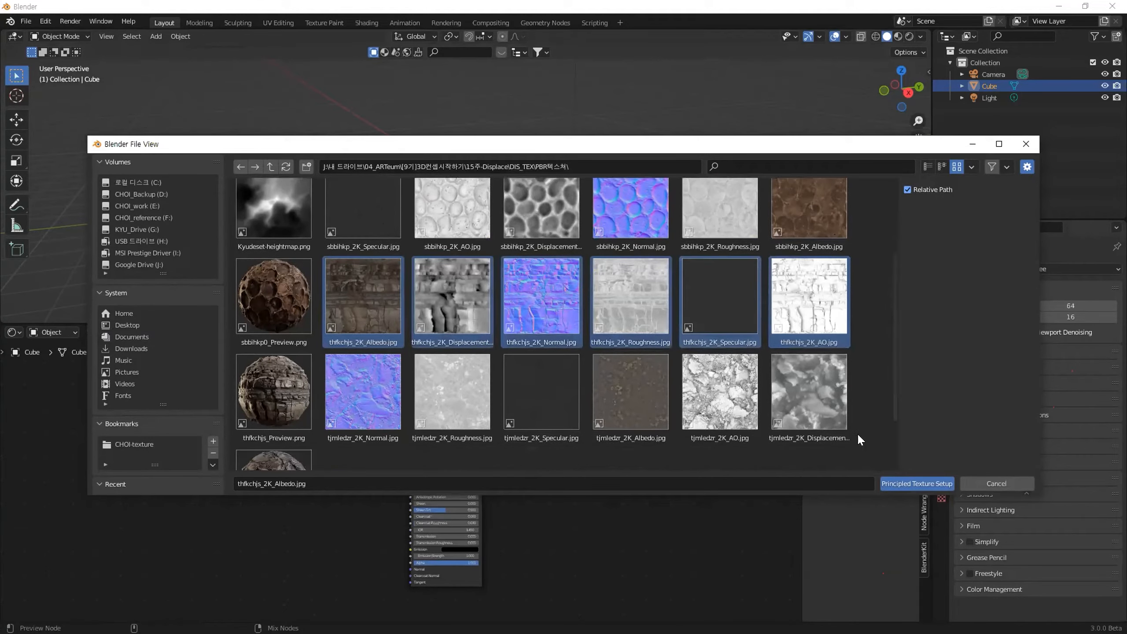
pyautogui.click(911, 482)
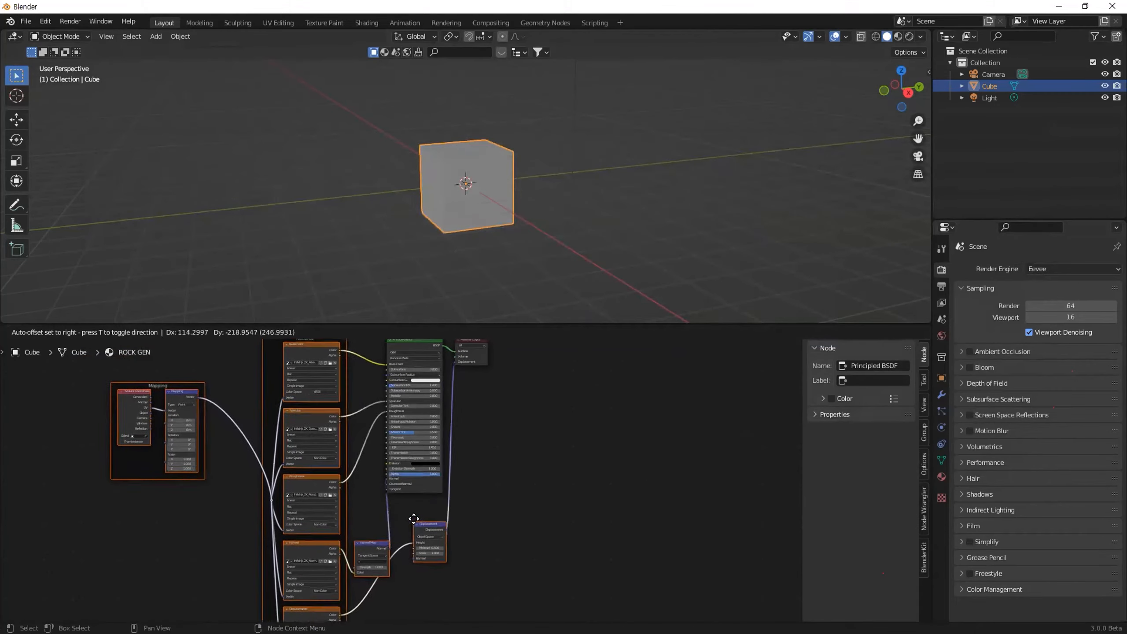
# Move the Material Output node farther right of the Principled BSDF node to open up space
pyautogui.moveTo(462, 362); pyautogui.dragTo(572, 400)
pyautogui.moveTo(470, 247); pyautogui.dragTo(484, 249, button='middle')
pyautogui.moveTo(463, 440); pyautogui.dragTo(495, 455, button='middle')
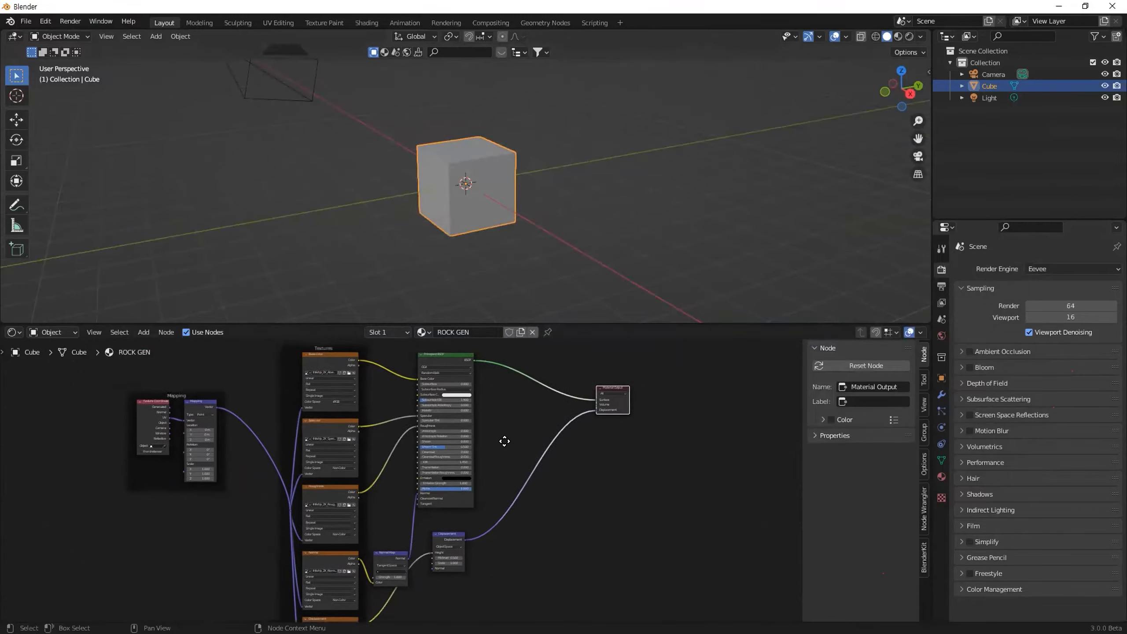
# Connect the Texture Coordinate node's Object output to the Mapping node's Vector input
pyautogui.scroll(3, 361, 431)
pyautogui.scroll(4, 276, 435)
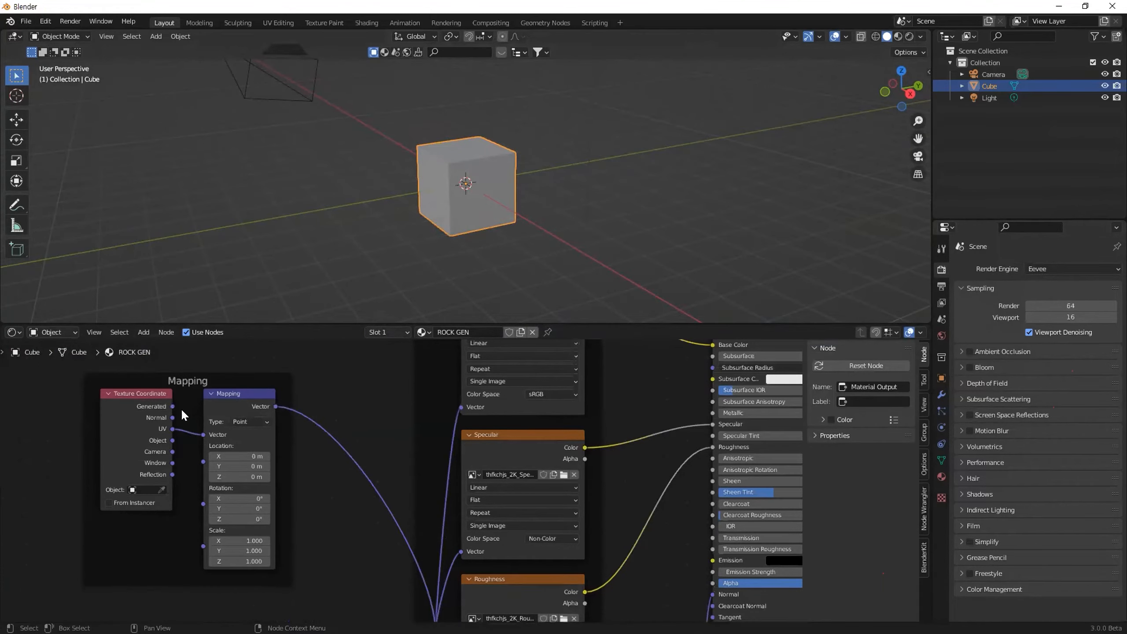
pyautogui.moveTo(172, 440); pyautogui.dragTo(203, 435)
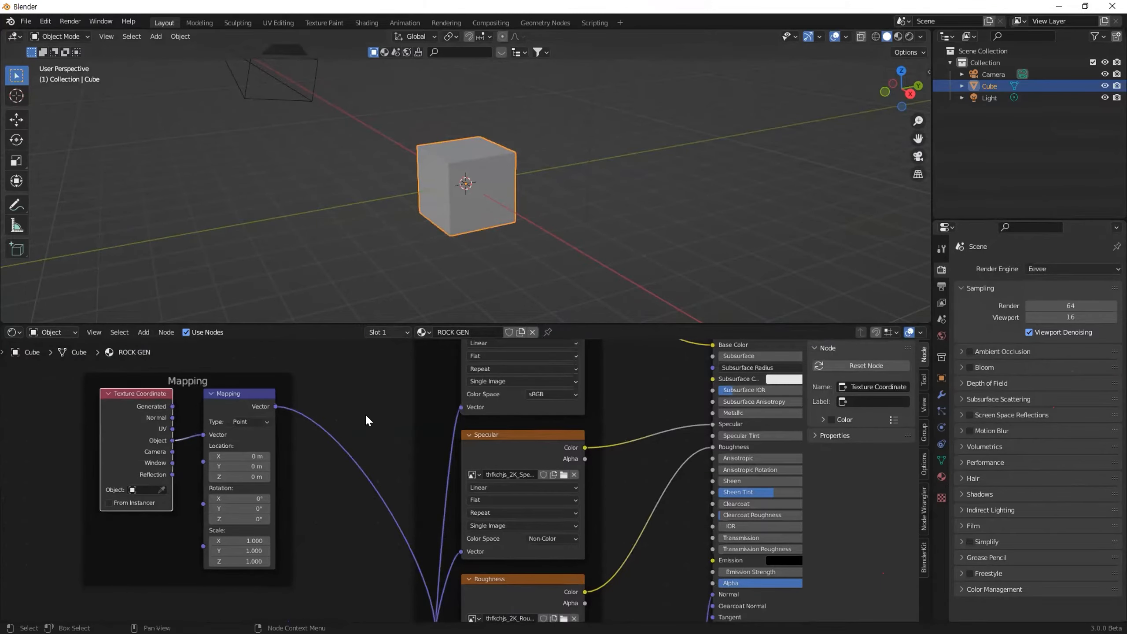
# Set the Albedo image texture to Box projection with a blend of 0.25
pyautogui.moveTo(446, 387); pyautogui.dragTo(379, 426, button='middle')
pyautogui.click(422, 393)
pyautogui.click(420, 416)
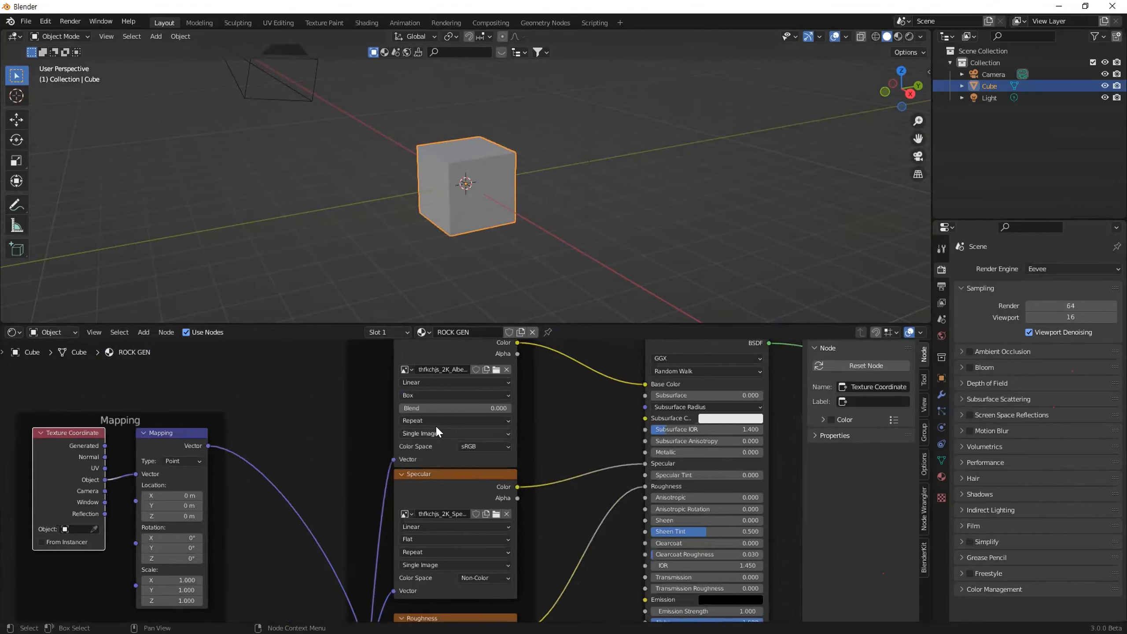
pyautogui.click(435, 406)
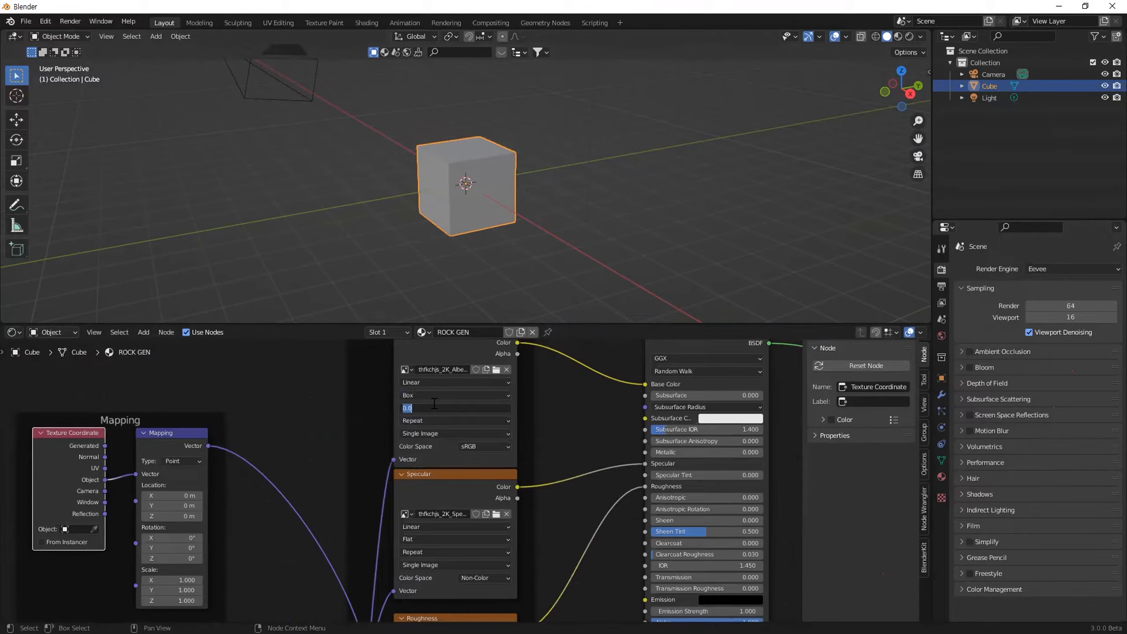
pyautogui.press('Return')
pyautogui.click(434, 405)
pyautogui.press('Return')
pyautogui.click(434, 406)
pyautogui.click(356, 488)
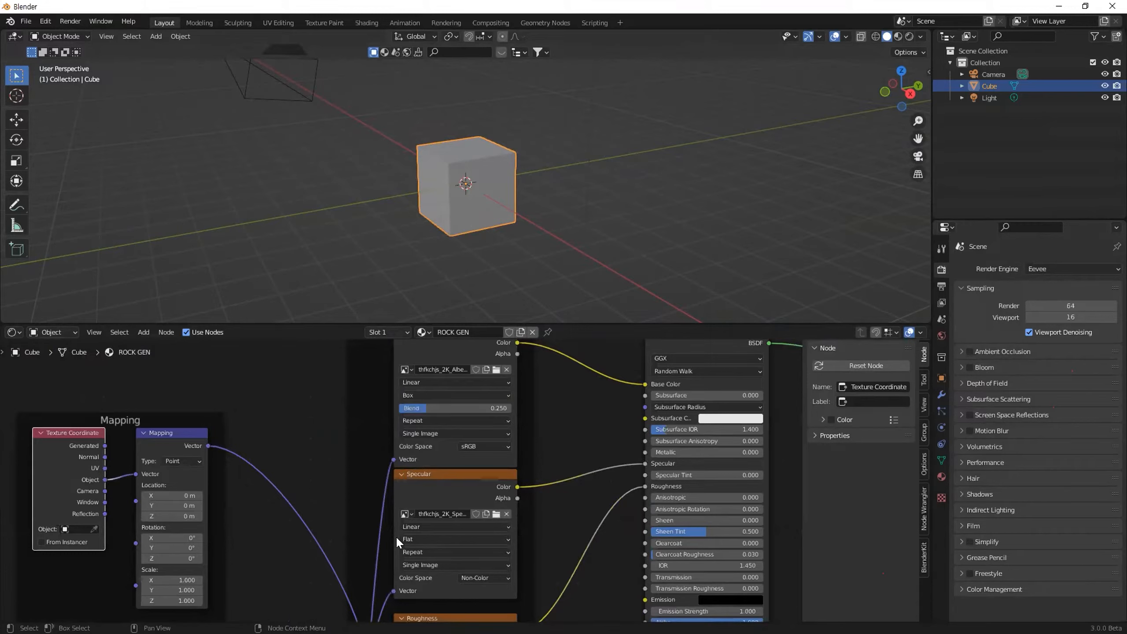
# Set the Specular image texture to Box projection with a blend of 0.25
pyautogui.click(421, 537)
pyautogui.click(412, 557)
pyautogui.scroll(-1, 414, 555)
pyautogui.click(420, 546)
pyautogui.write('.25')
pyautogui.click(542, 539)
# Set the Roughness image texture to Box projection with a blend of 0.25
pyautogui.moveTo(458, 614); pyautogui.dragTo(451, 461, button='middle')
pyautogui.click(417, 511)
pyautogui.click(406, 535)
pyautogui.click(412, 527)
pyautogui.write('0.25')
pyautogui.click(544, 525)
# Set the Normal image texture to Box projection with a blend of 0.25
pyautogui.moveTo(544, 525); pyautogui.dragTo(541, 366, button='middle')
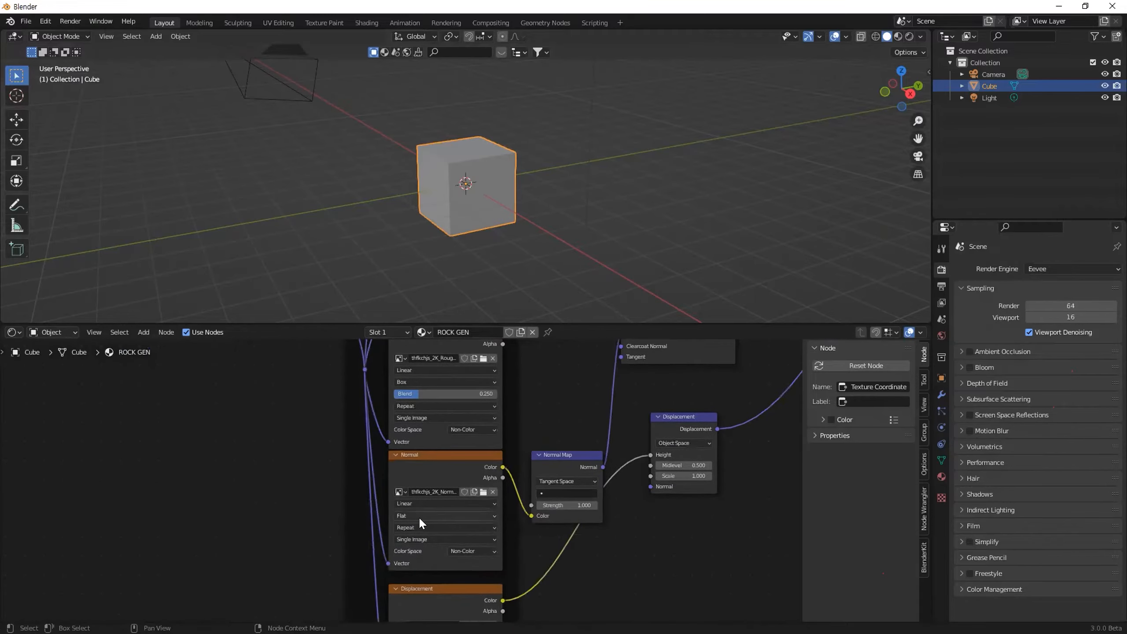
pyautogui.click(419, 517)
pyautogui.click(407, 537)
pyautogui.click(425, 527)
pyautogui.write('0.25')
pyautogui.click(533, 553)
# Set the Displacement image texture to Box projection with a blend of 0.25
pyautogui.moveTo(528, 552); pyautogui.dragTo(526, 433, button='middle')
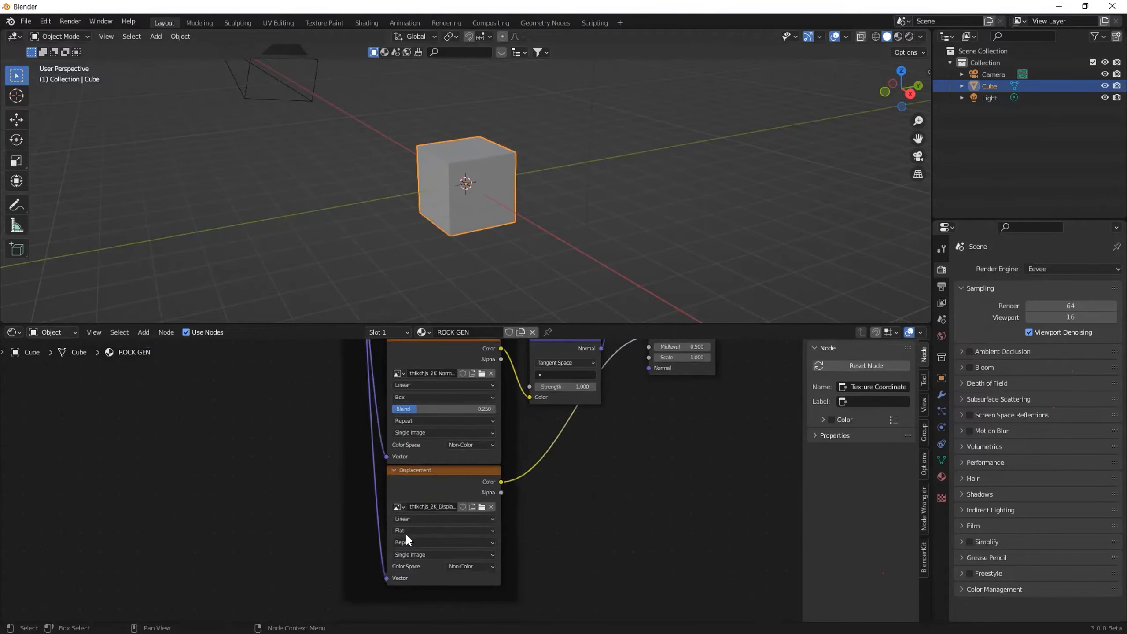
pyautogui.click(407, 530)
pyautogui.click(408, 551)
pyautogui.click(432, 544)
pyautogui.write('0.25')
pyautogui.click(572, 546)
# Move the Displacement node to the right, clear of the Principled BSDF and Normal Map nodes
pyautogui.scroll(-5, 621, 488)
pyautogui.moveTo(599, 467); pyautogui.dragTo(442, 549, button='middle')
pyautogui.moveTo(440, 442); pyautogui.dragTo(576, 429)
# Switch the viewport to Material Preview shading and check the rock texture on the cube
pyautogui.moveTo(516, 237); pyautogui.dragTo(511, 227, button='middle')
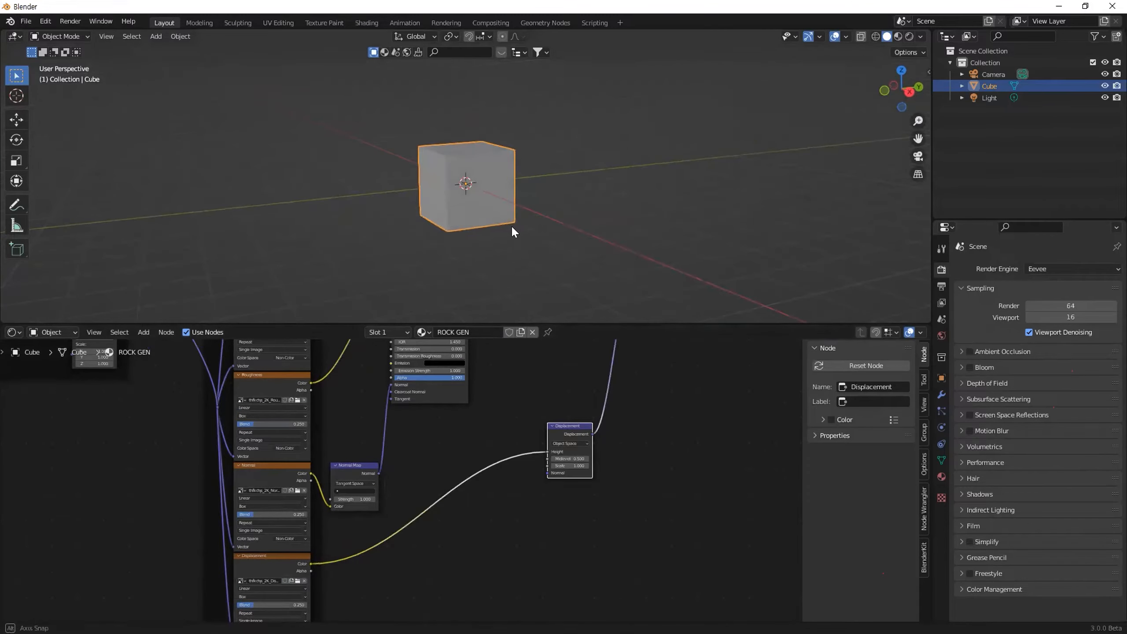
pyautogui.moveTo(642, 176); pyautogui.dragTo(657, 173, button='middle')
pyautogui.click(898, 37)
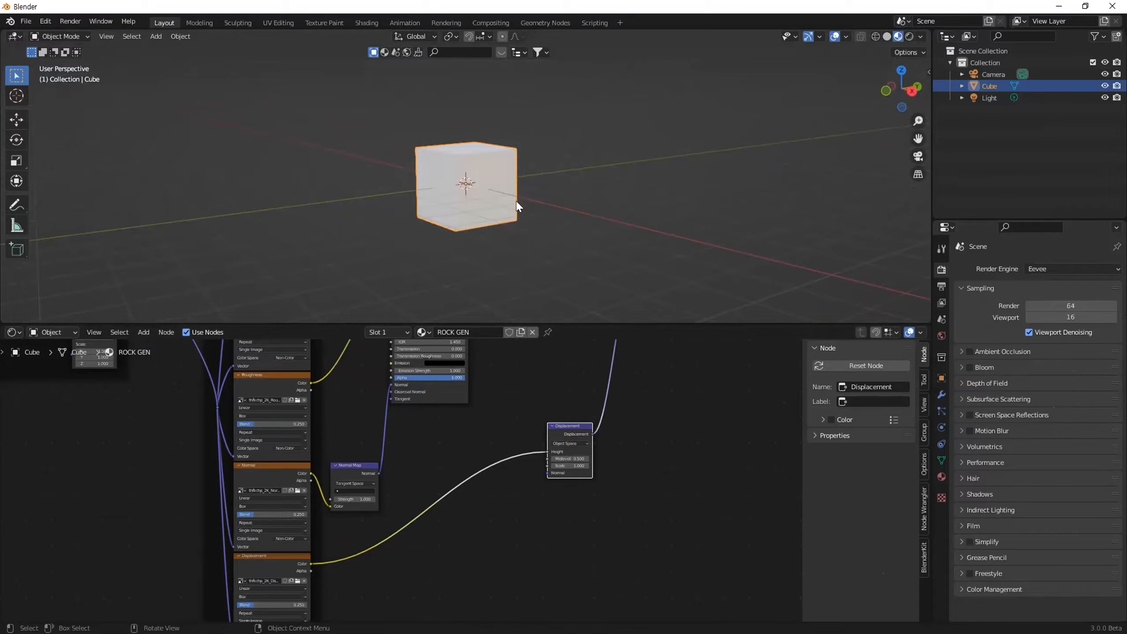
pyautogui.scroll(4, 509, 220)
pyautogui.moveTo(500, 227); pyautogui.dragTo(456, 210, button='middle')
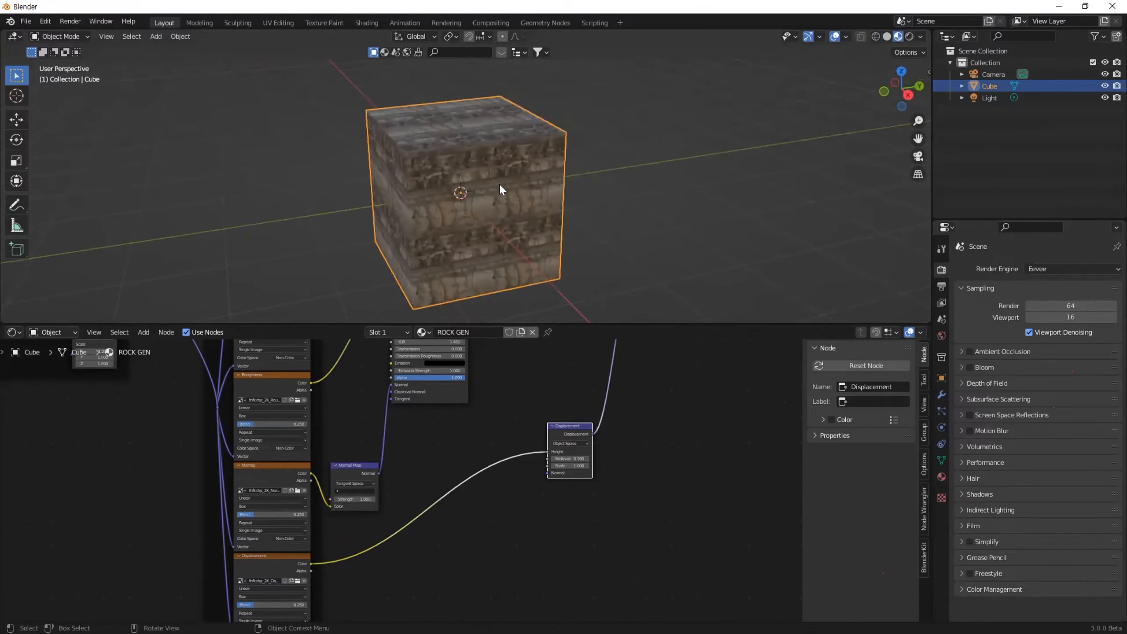
pyautogui.hotkey('shift', 'a')
pyautogui.moveTo(507, 187)
pyautogui.click(558, 299)
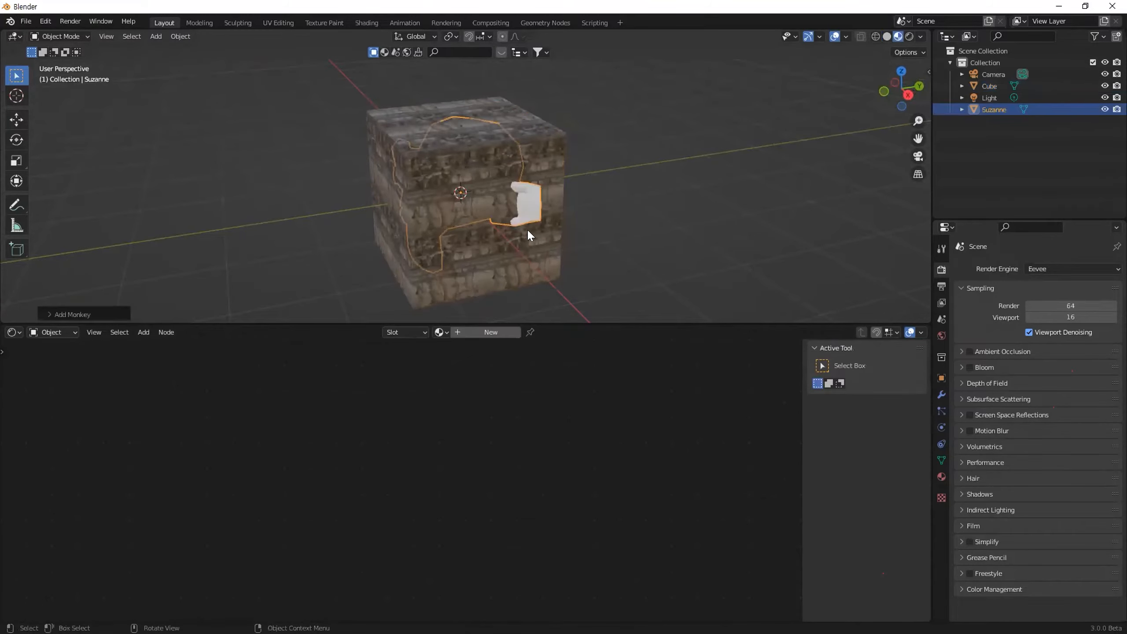
pyautogui.press('g')
pyautogui.click(629, 194)
pyautogui.press('x')
pyautogui.click(625, 194)
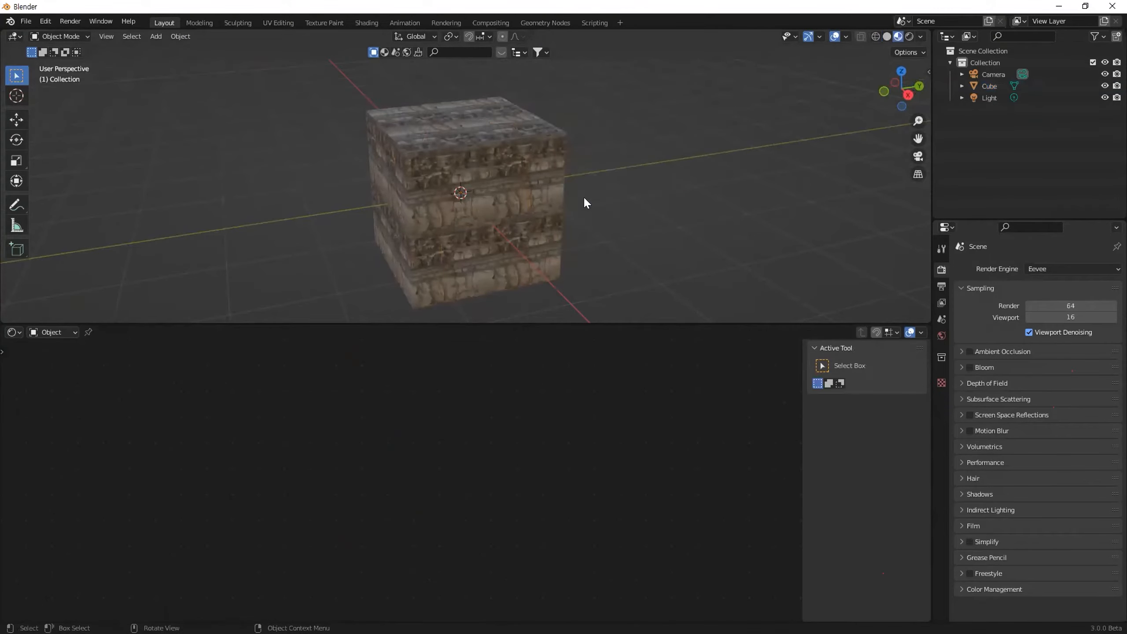
# Add a monkey mesh inside the cube object in Edit Mode, move it beside the cube and return to Object Mode
pyautogui.click(498, 207)
pyautogui.scroll(-3, 499, 204)
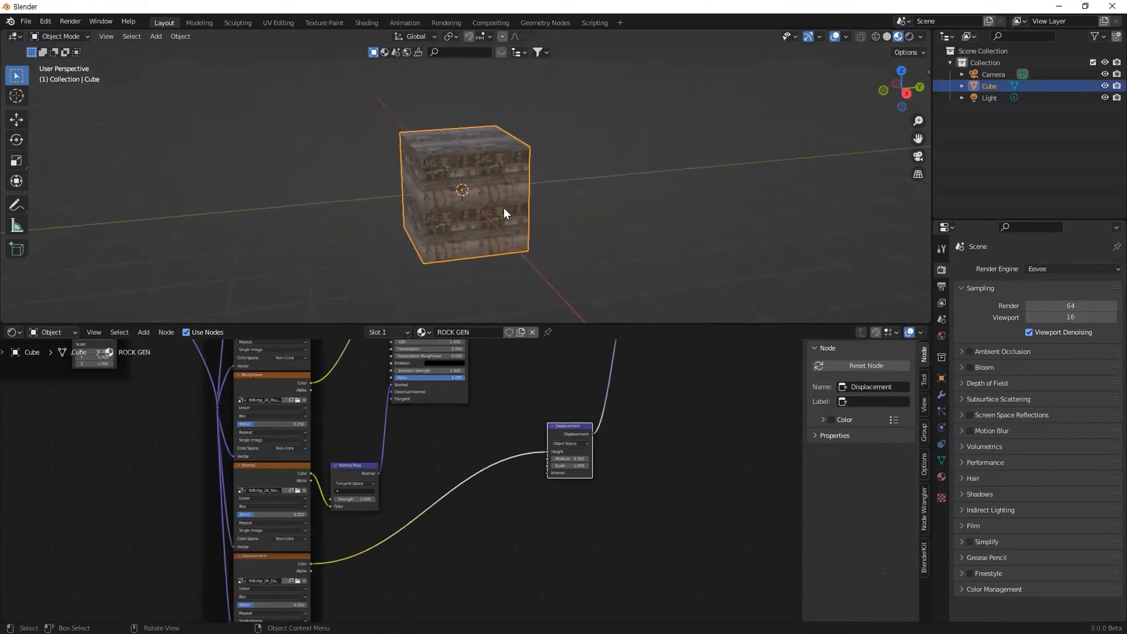
pyautogui.press('Tab')
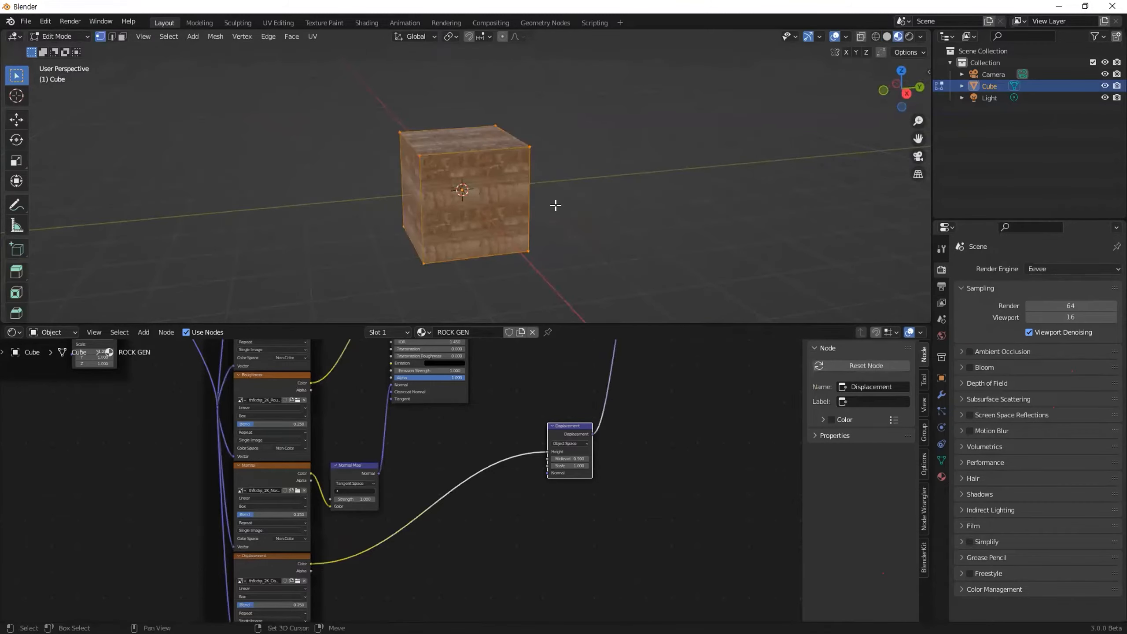
pyautogui.hotkey('shift', 'a')
pyautogui.click(505, 321)
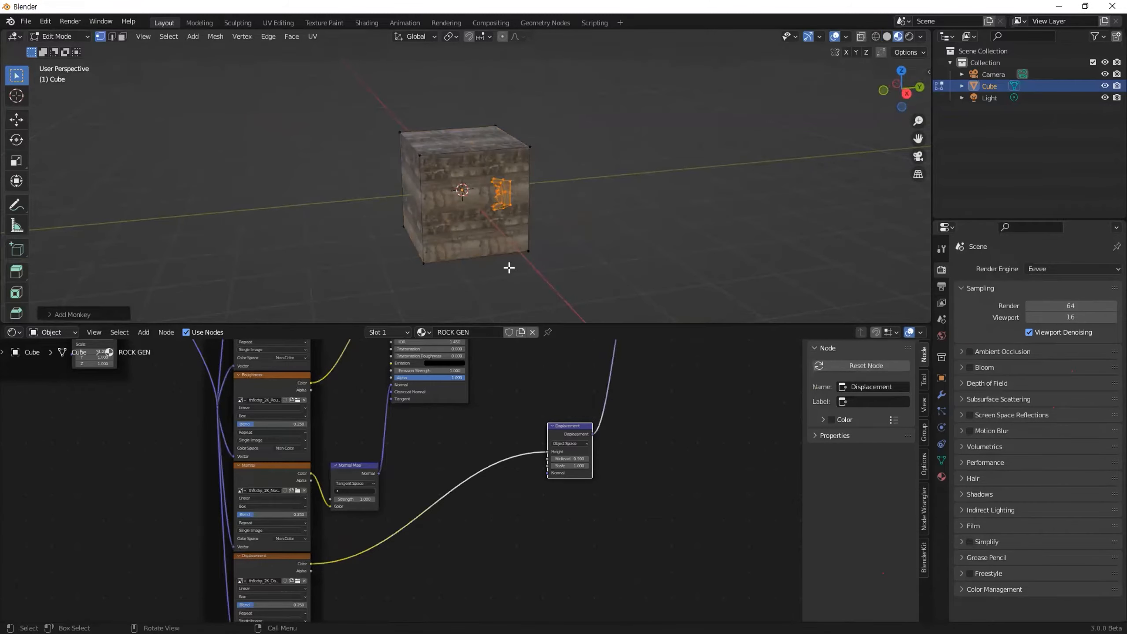
pyautogui.press('g')
pyautogui.click(579, 200)
pyautogui.press('Tab')
pyautogui.click(578, 202)
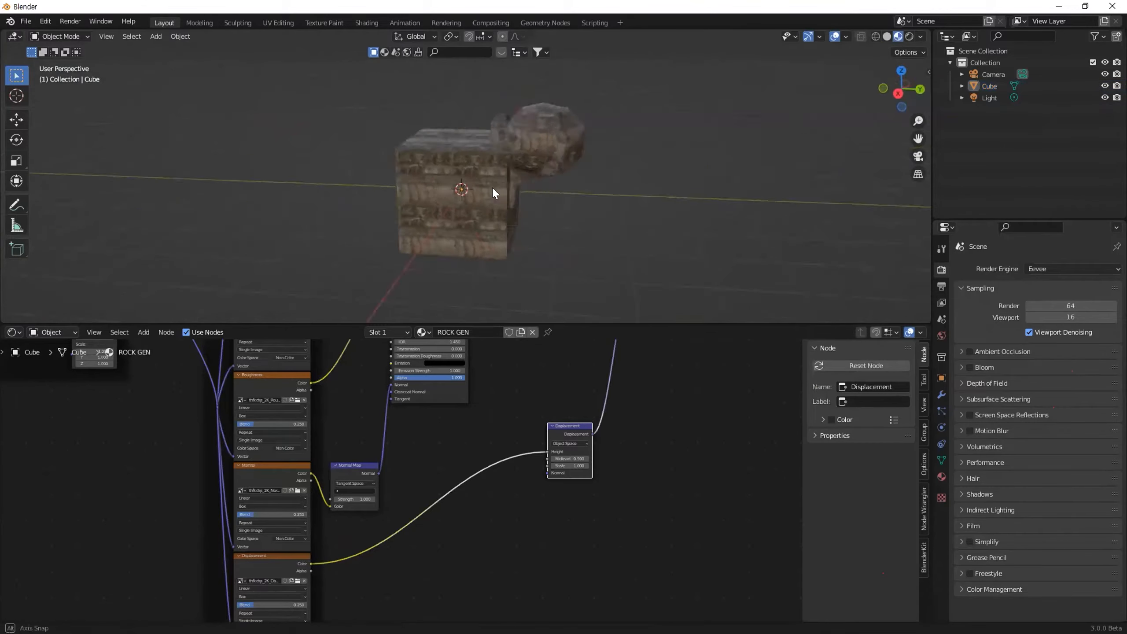
# Check the rock texture on the combined mesh, and set the render engine to Cycles with GPU Compute
pyautogui.scroll(4, 492, 187)
pyautogui.moveTo(518, 176); pyautogui.dragTo(431, 155, button='middle')
pyautogui.scroll(-4, 432, 155)
pyautogui.moveTo(442, 200); pyautogui.dragTo(480, 173, button='middle')
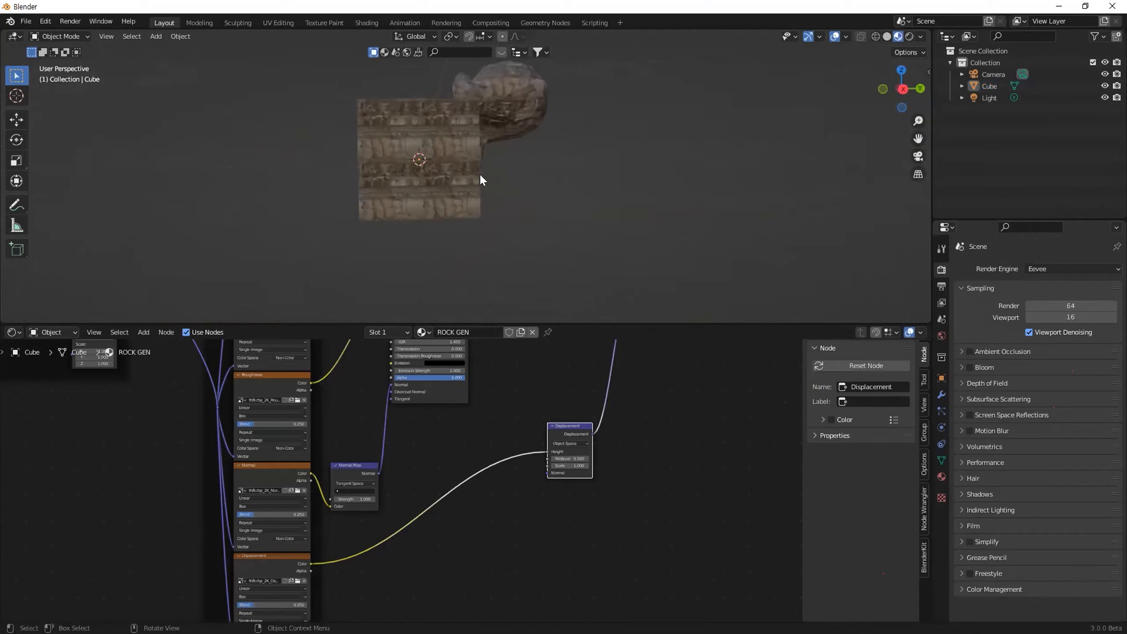
pyautogui.moveTo(525, 248); pyautogui.dragTo(574, 236, button='middle')
pyautogui.click(1057, 267)
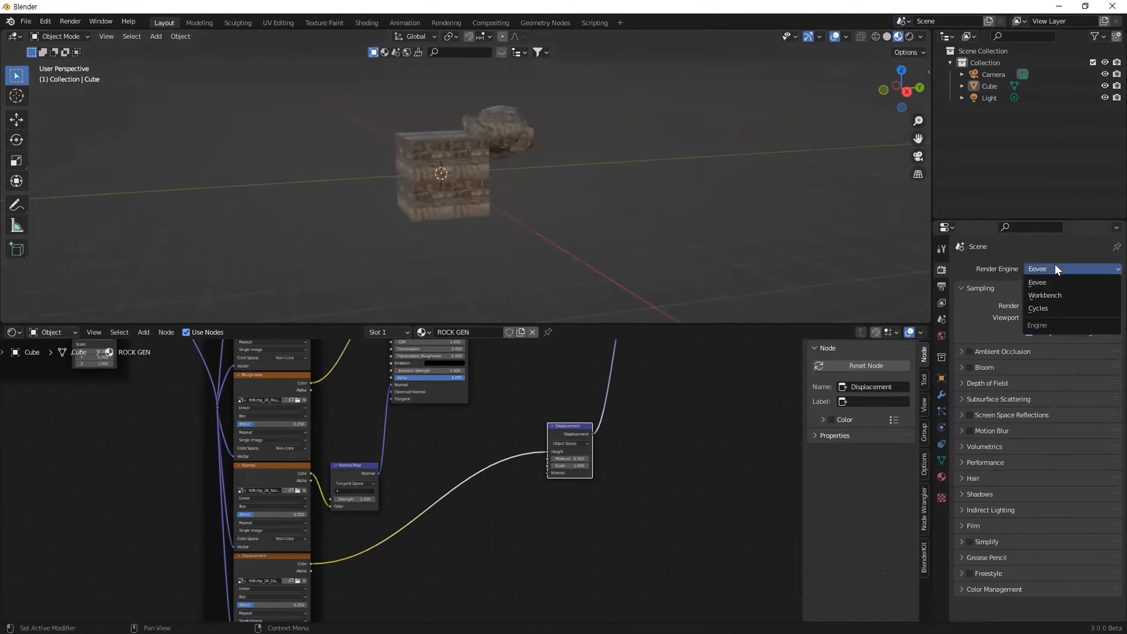
pyautogui.click(1043, 309)
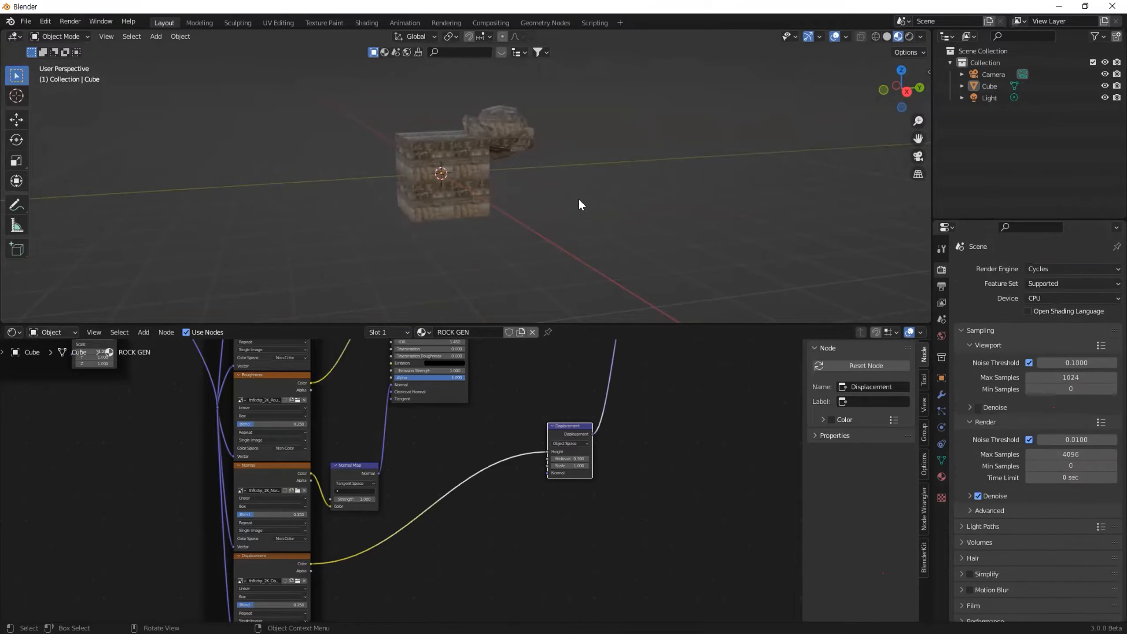
pyautogui.click(1038, 297)
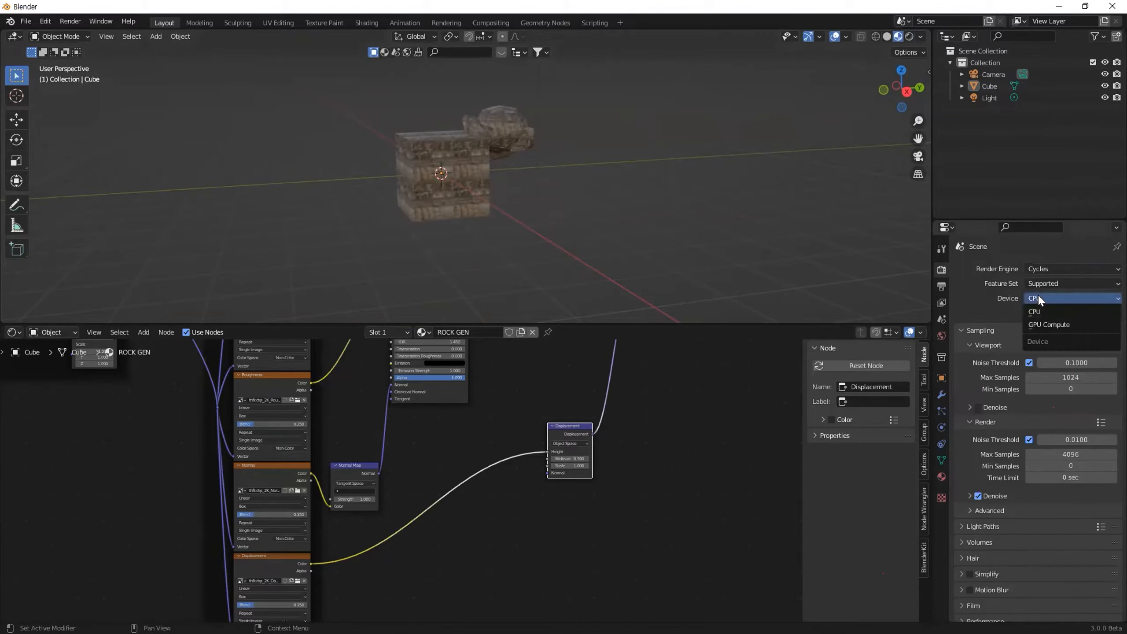
pyautogui.click(1045, 326)
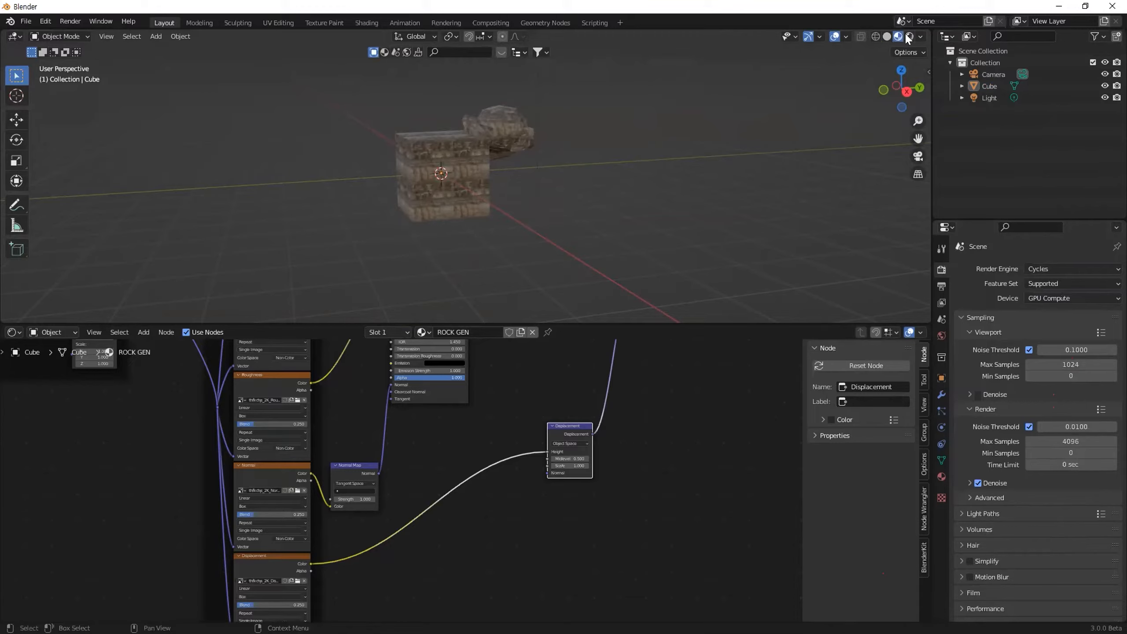
# Switch the viewport to Rendered shading and inspect the rock surface on the cube and monkey up close
pyautogui.click(909, 36)
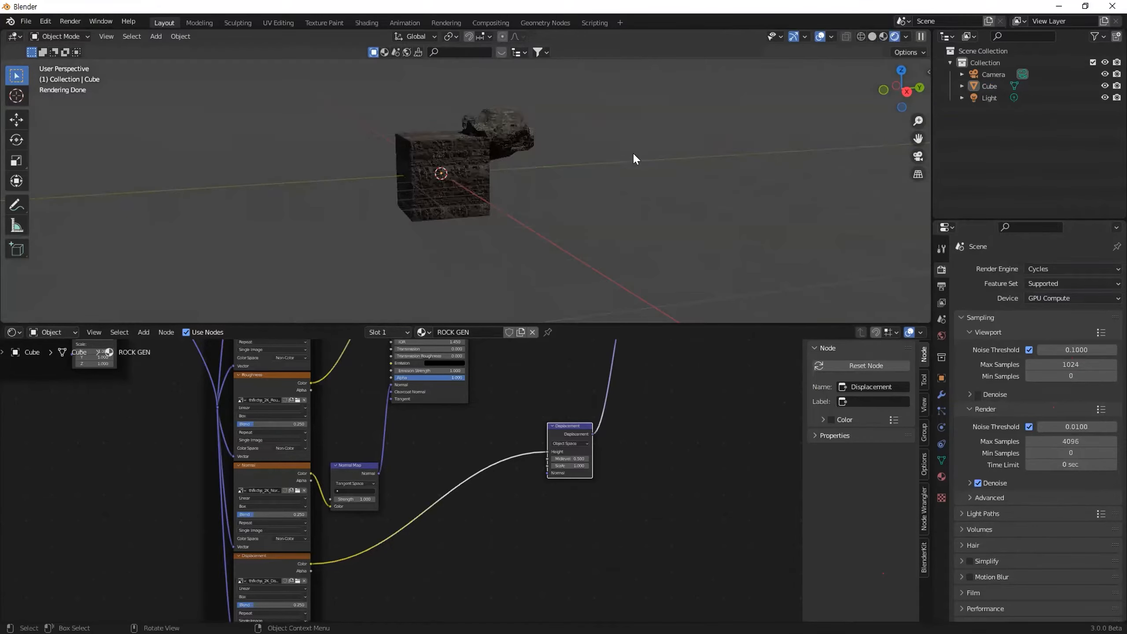
pyautogui.scroll(4, 507, 171)
pyautogui.moveTo(507, 171); pyautogui.dragTo(508, 139, button='middle')
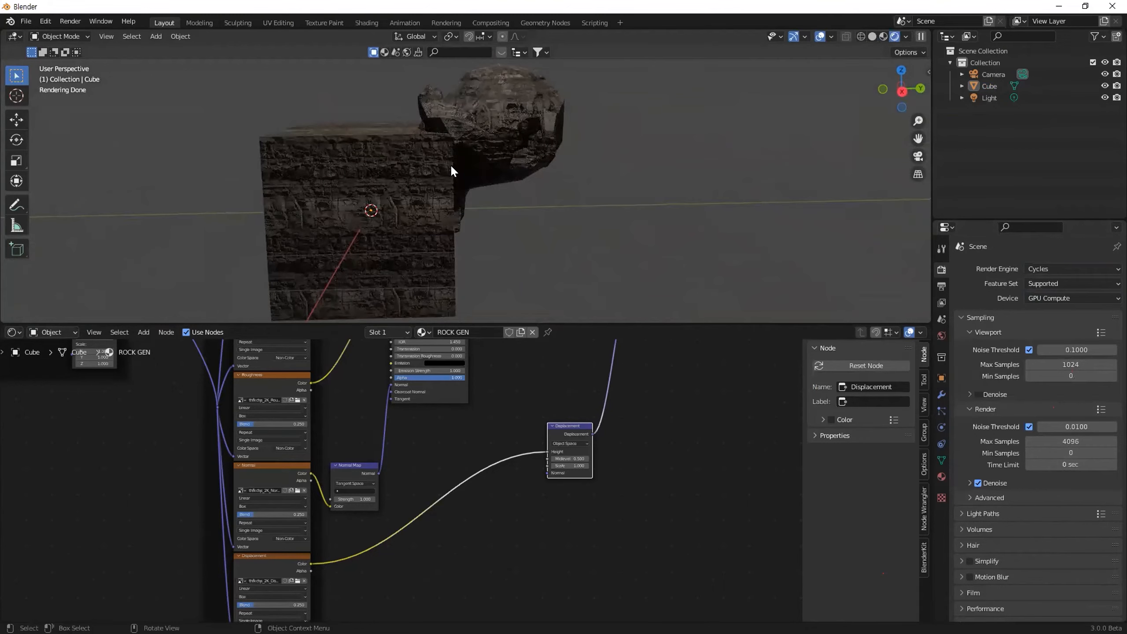
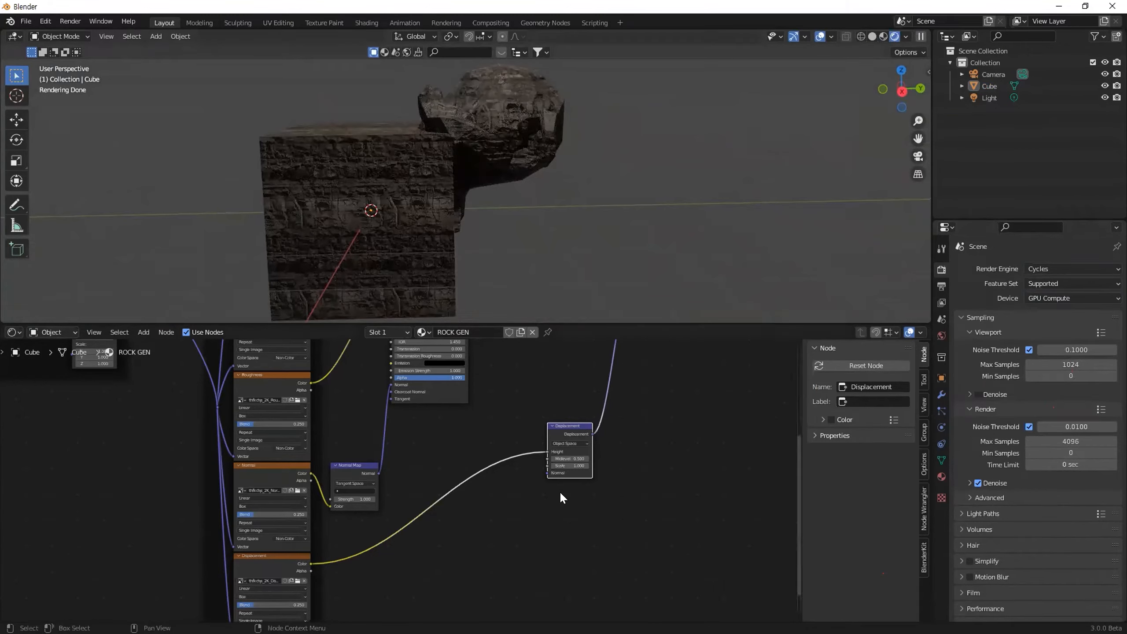
# Set the ROCK GEN material's surface displacement method to Displacement and Bump and check the effect on the mesh
pyautogui.click(942, 477)
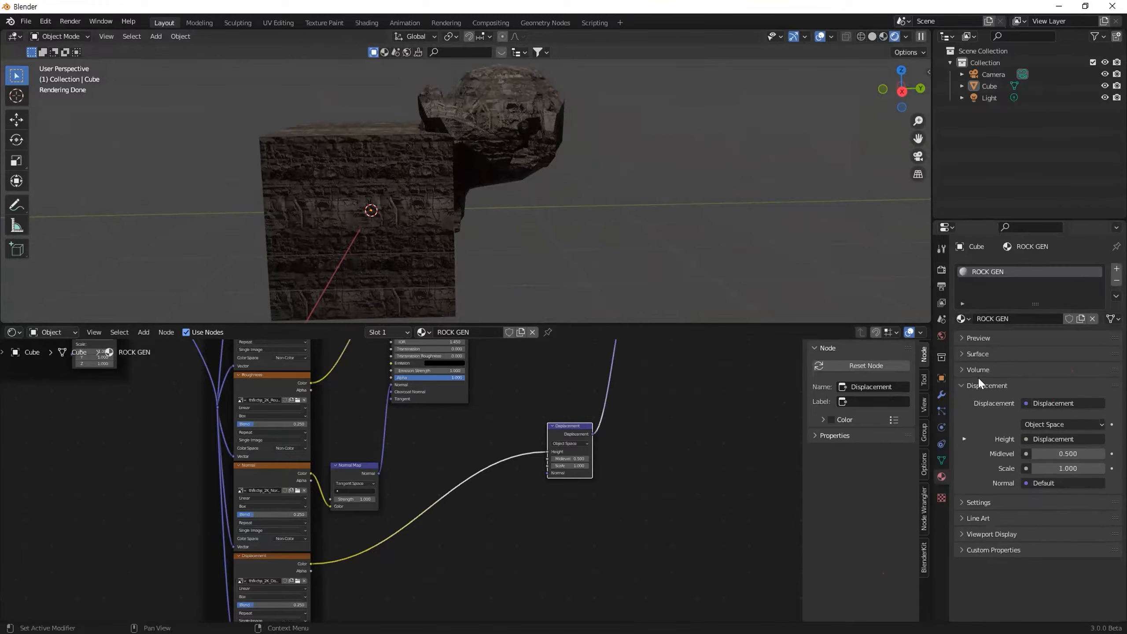
pyautogui.click(976, 383)
pyautogui.click(985, 402)
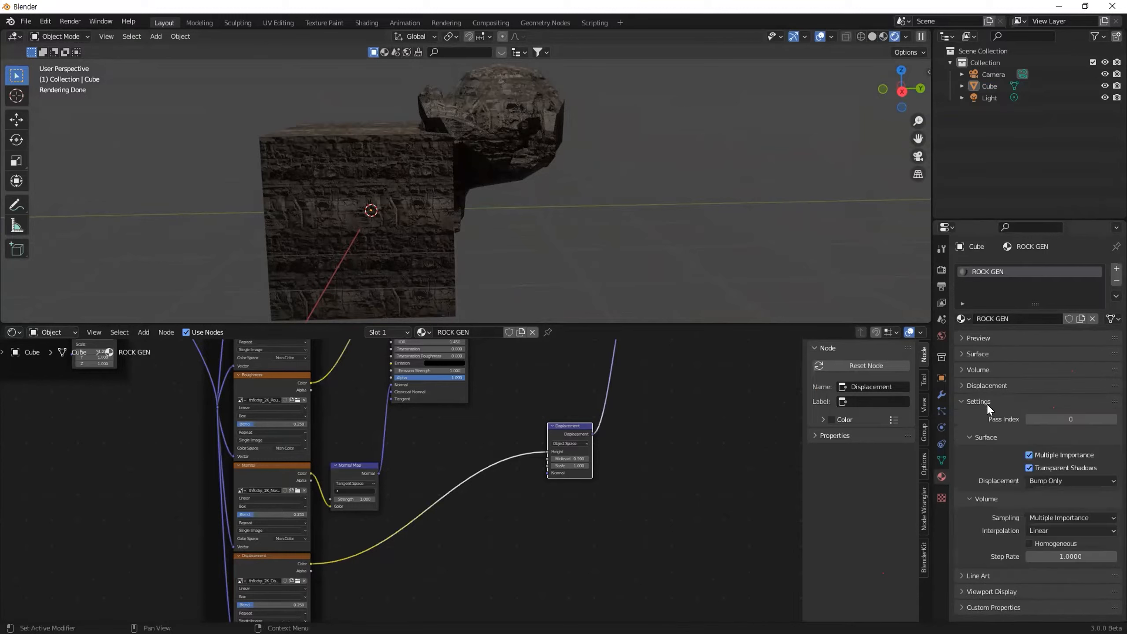
pyautogui.click(1046, 480)
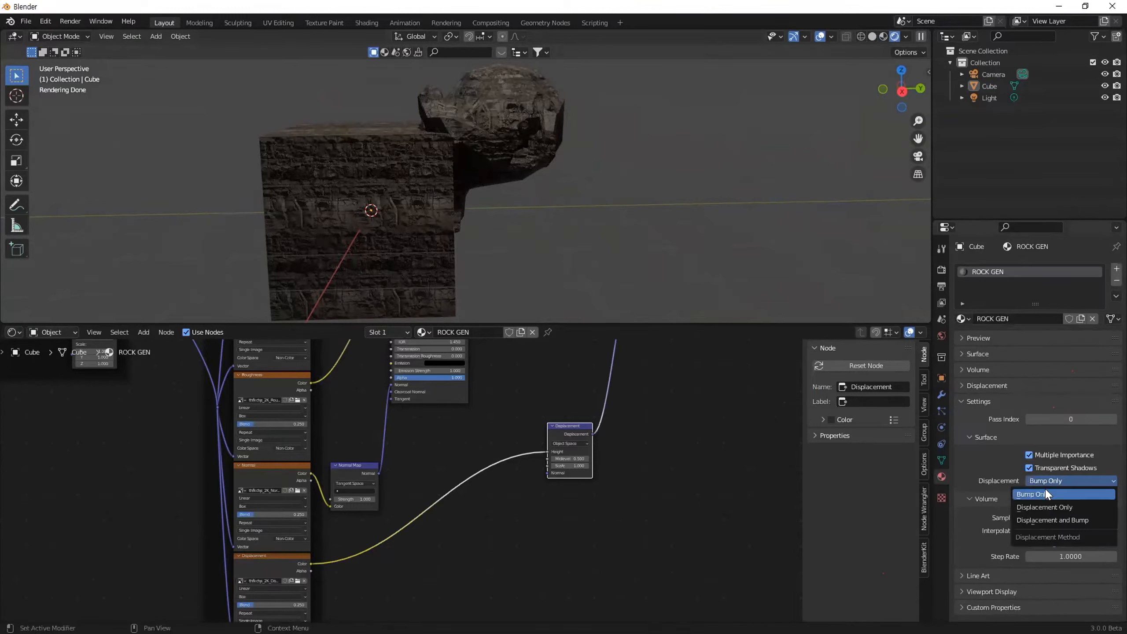
pyautogui.click(1046, 520)
pyautogui.moveTo(457, 121); pyautogui.dragTo(418, 154, button='middle')
pyautogui.moveTo(347, 167); pyautogui.dragTo(437, 192, button='middle')
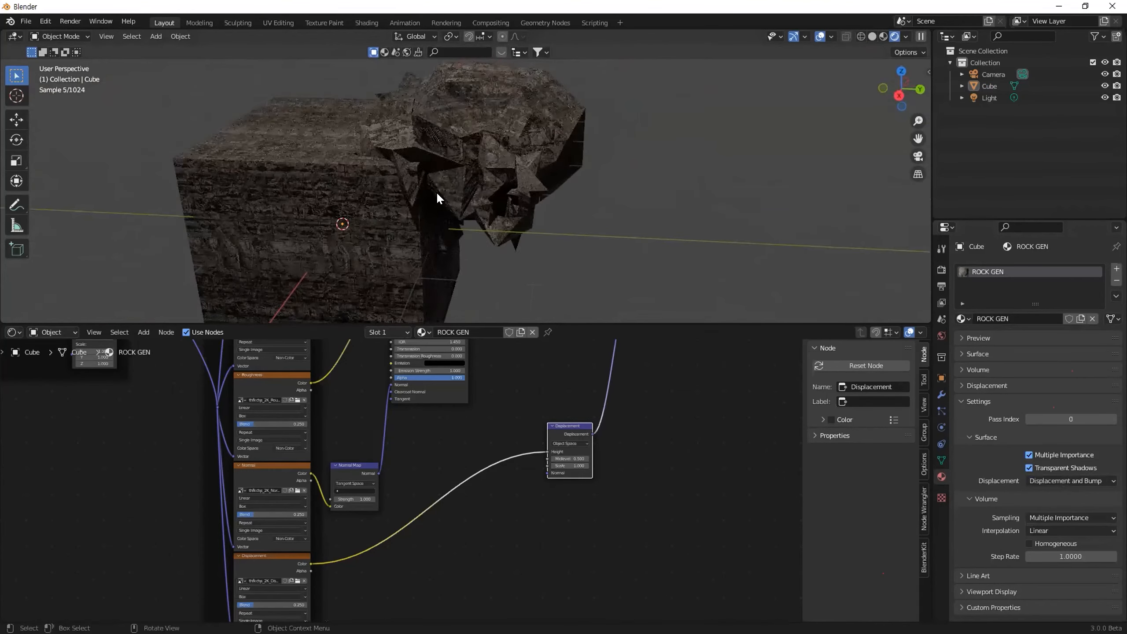
# Check the mesh density in wireframe and add a Subdivision Surface modifier with 4 viewport levels to the cube and monkey object
pyautogui.hotkey('shift', 'z')
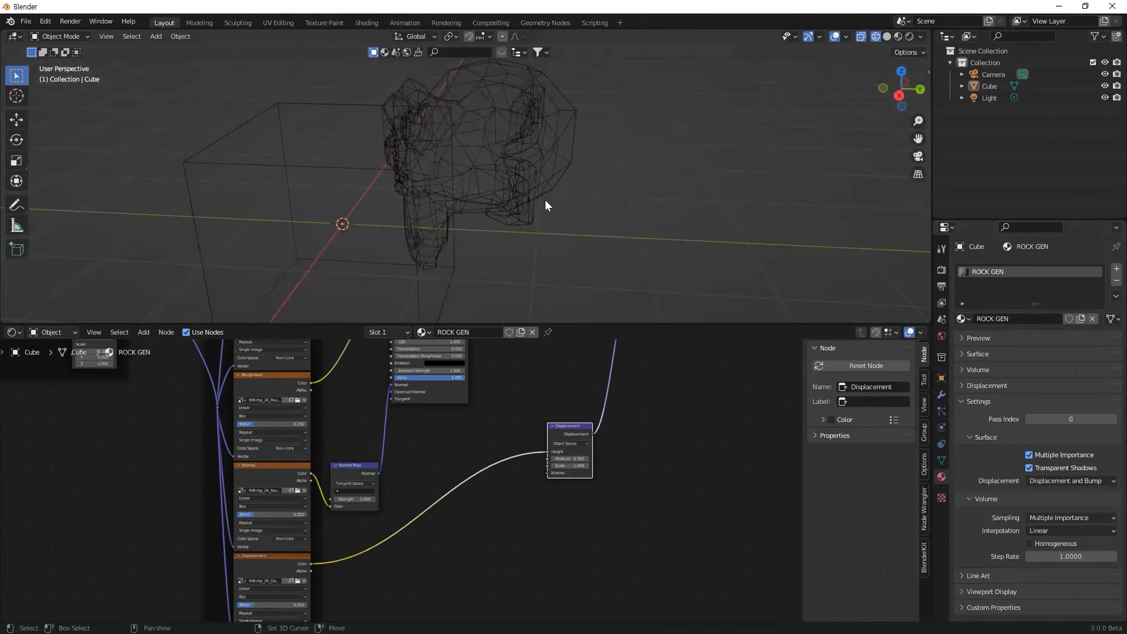
pyautogui.hotkey('shift', 'z')
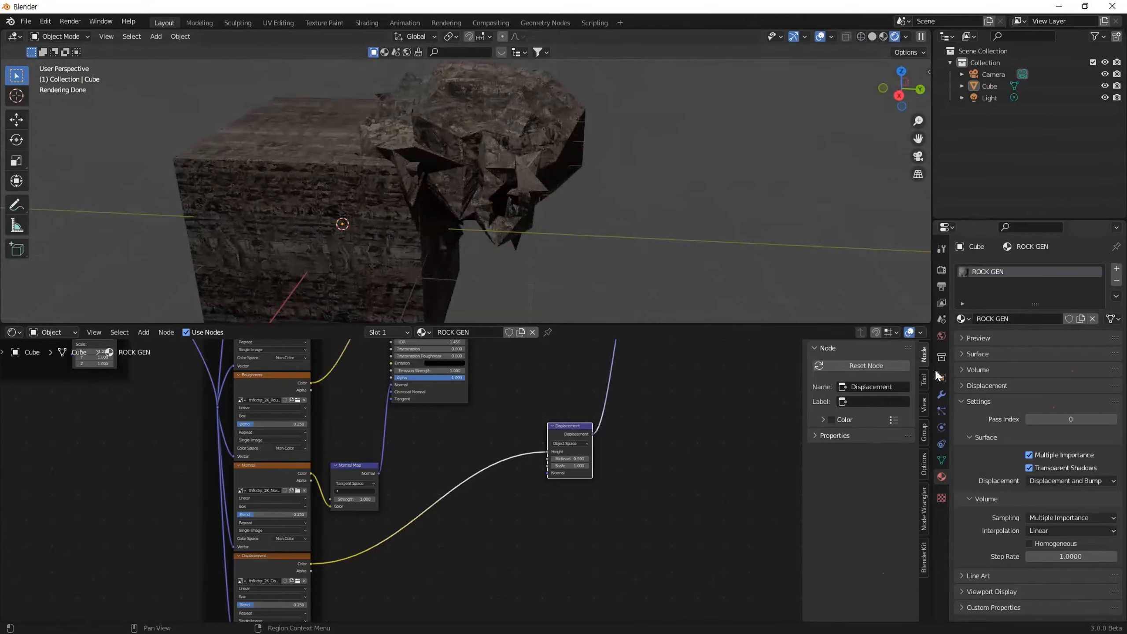
pyautogui.click(941, 393)
pyautogui.click(1018, 269)
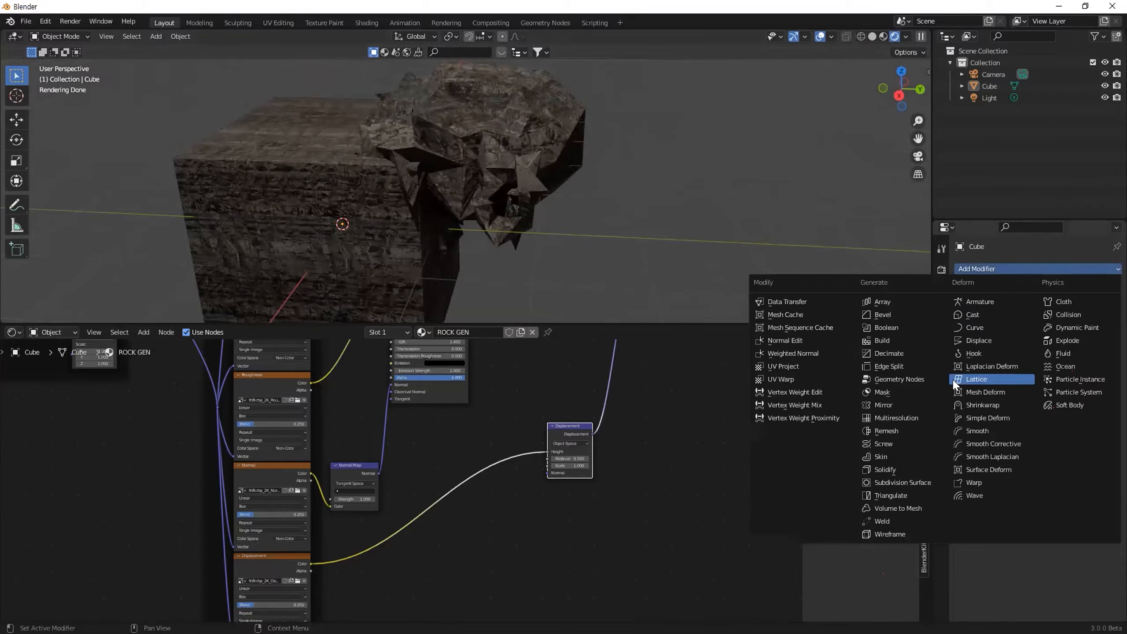
pyautogui.click(903, 483)
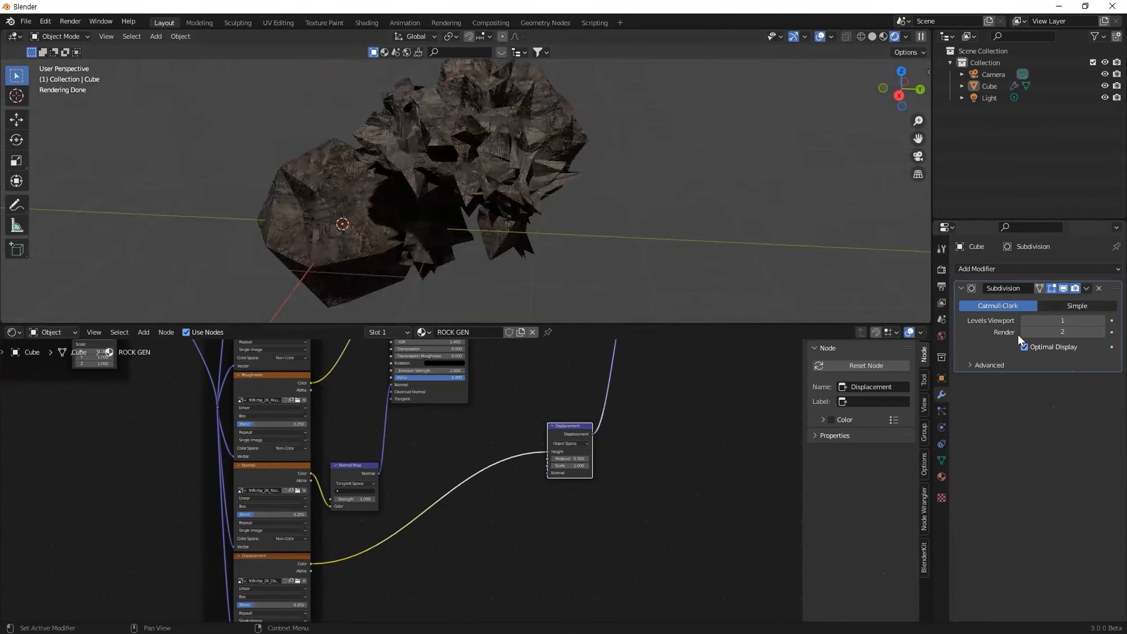
pyautogui.click(1102, 320)
pyautogui.click(1103, 320)
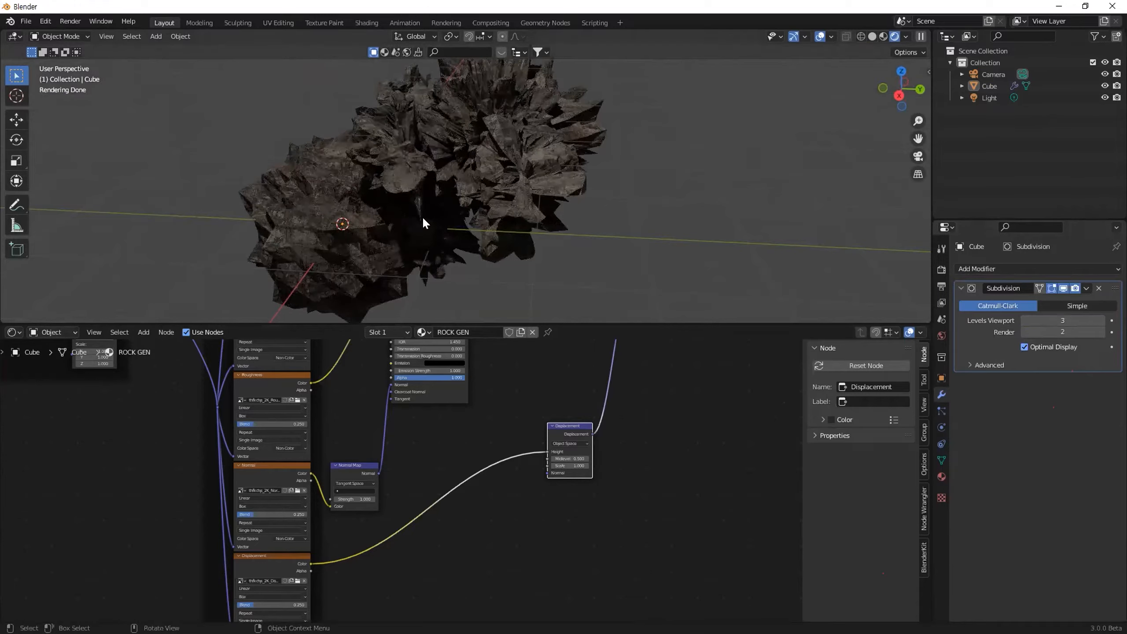
pyautogui.moveTo(446, 220); pyautogui.dragTo(497, 206, button='middle')
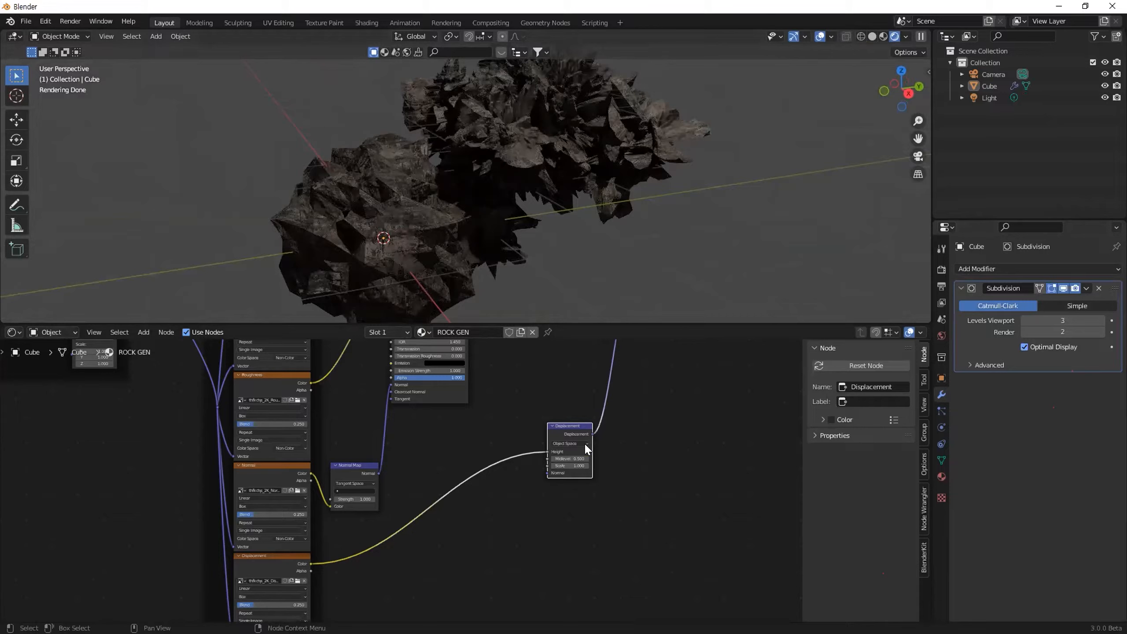
pyautogui.click(1102, 321)
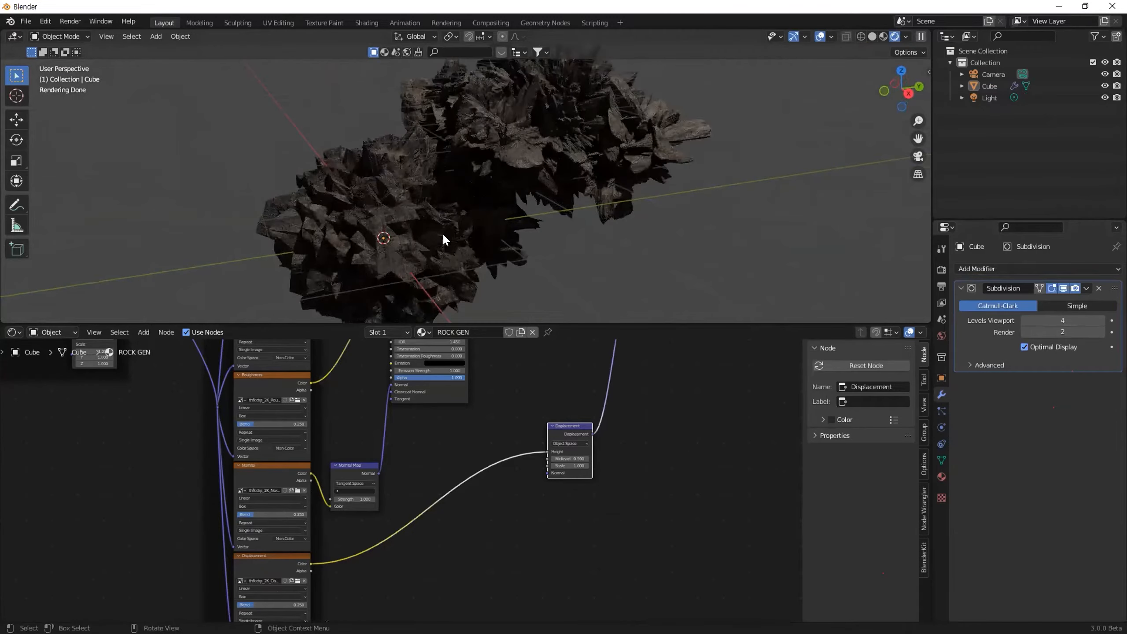
pyautogui.moveTo(593, 234); pyautogui.dragTo(453, 198, button='middle')
# Switch to wireframe shading and delete the combined cube and monkey object
pyautogui.press('z')
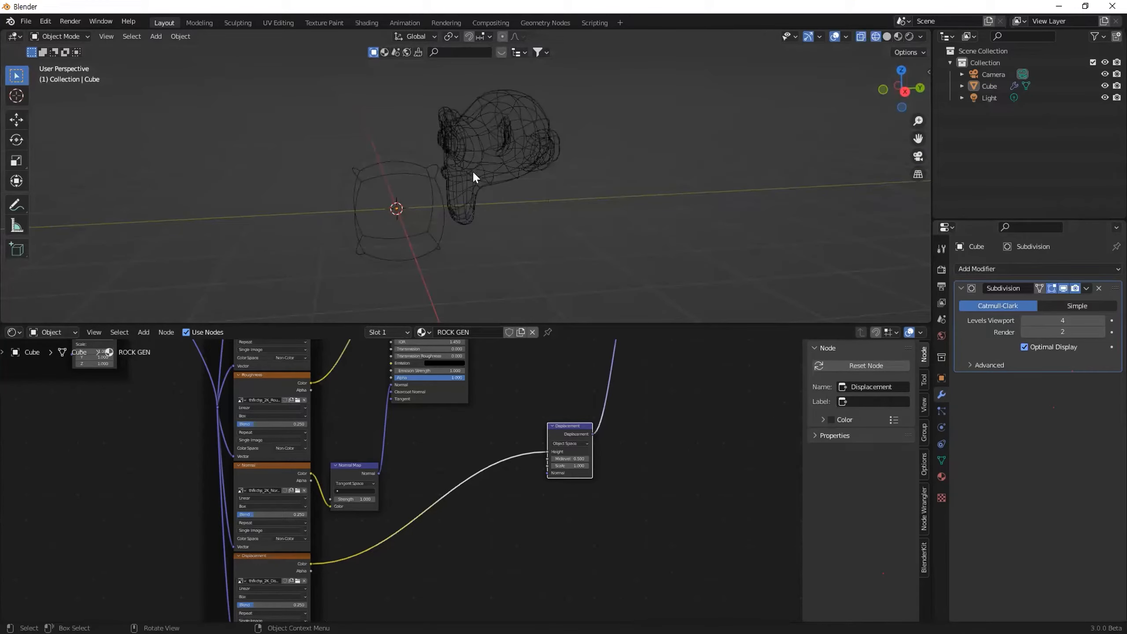
pyautogui.press('a')
pyautogui.press('x')
pyautogui.click(453, 179)
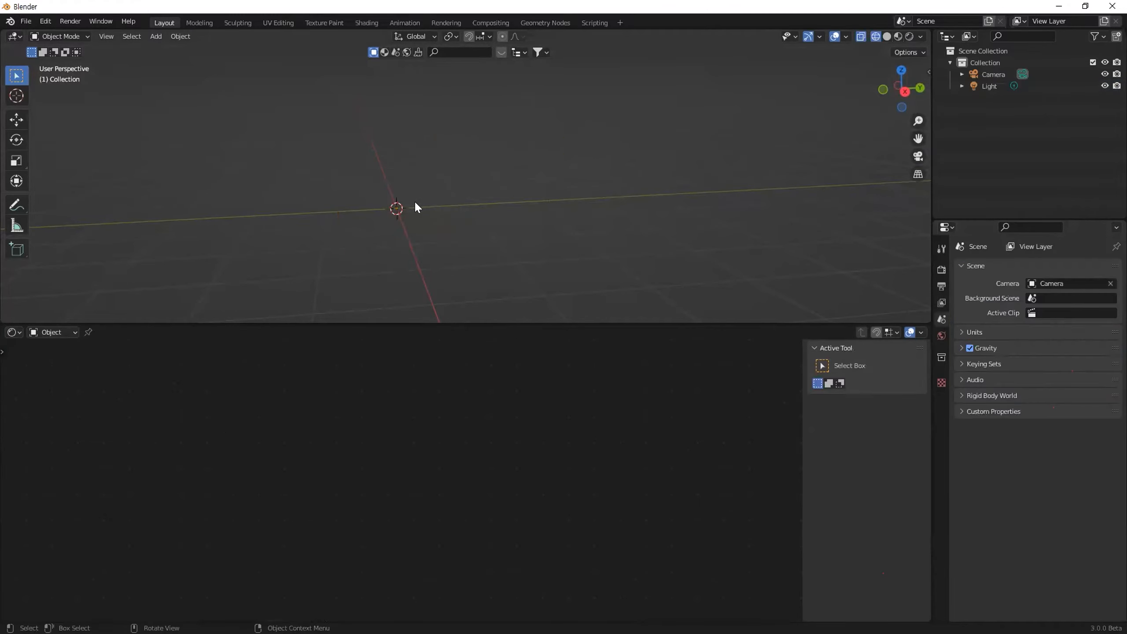
# Add an Ellipsoid metaball at the origin and return the viewport to Rendered shading
pyautogui.hotkey('shift', 'a')
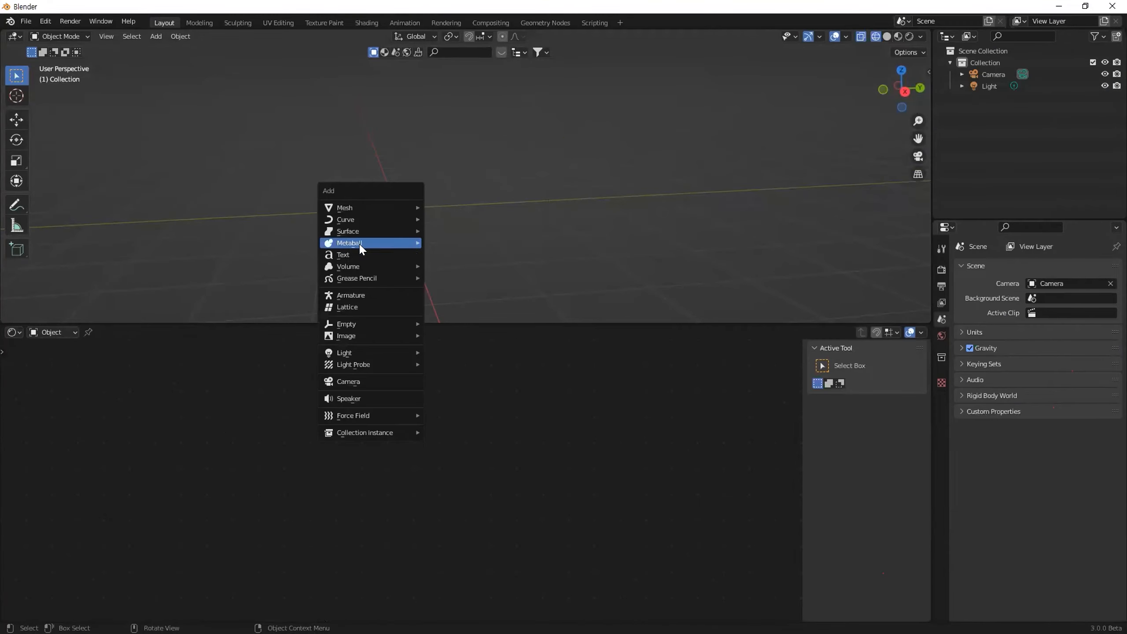
pyautogui.moveTo(370, 243)
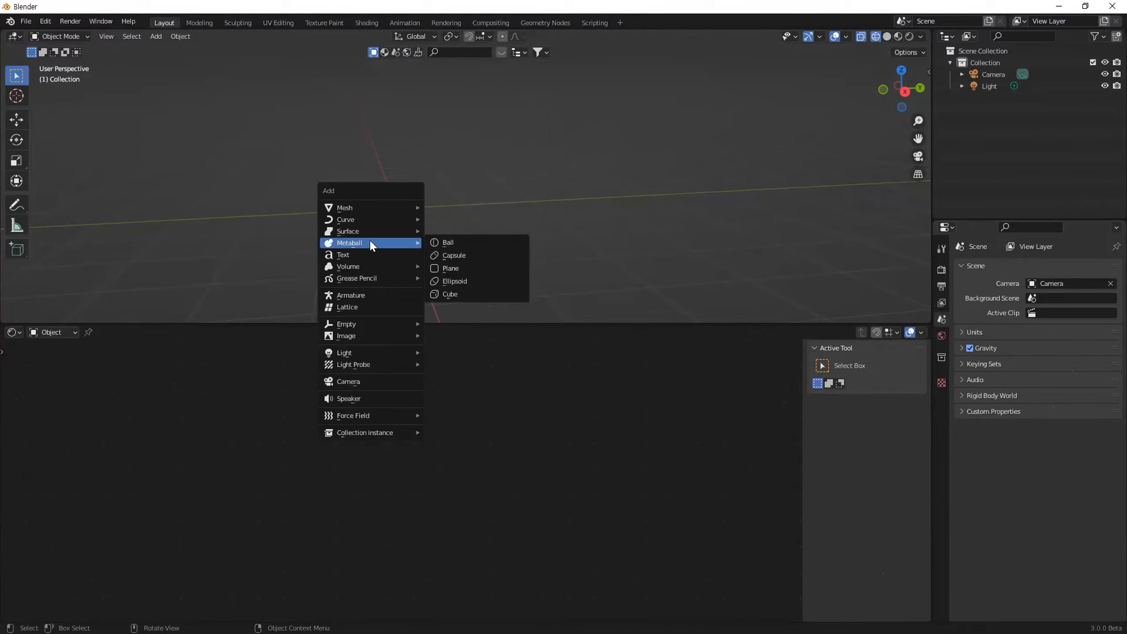
pyautogui.click(452, 282)
pyautogui.moveTo(414, 221); pyautogui.dragTo(710, 171, button='middle')
pyautogui.hotkey('shift', 'z')
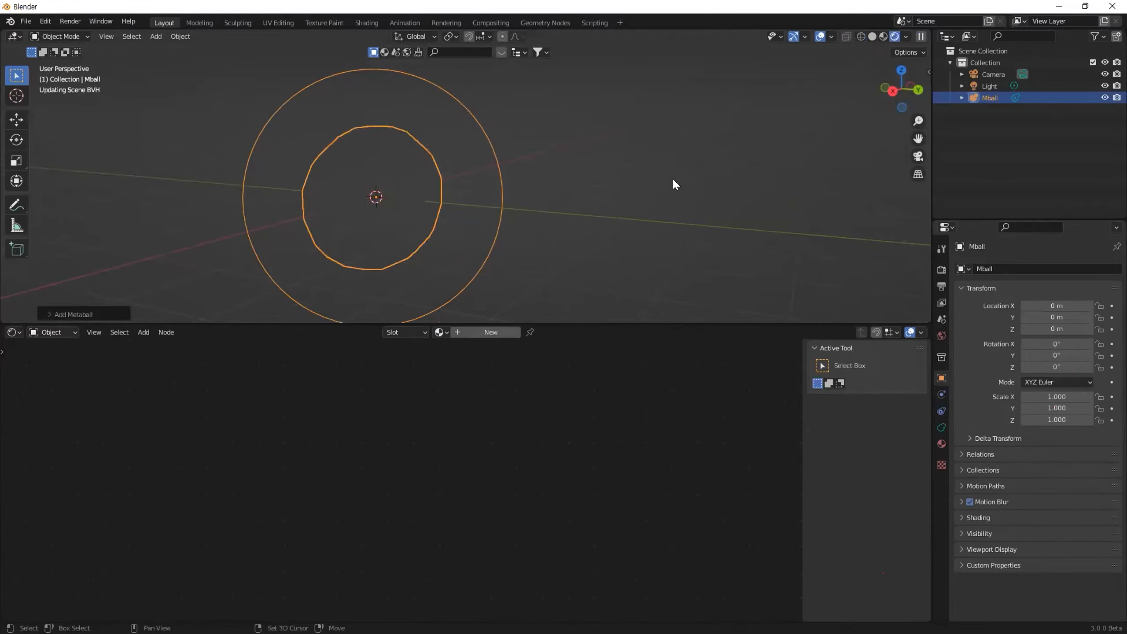
# Assign the existing ROCK GEN material to the metaball and check its shape from several angles
pyautogui.click(442, 332)
pyautogui.click(436, 350)
pyautogui.moveTo(440, 212); pyautogui.dragTo(652, 195, button='middle')
pyautogui.moveTo(673, 240); pyautogui.dragTo(699, 136, button='middle')
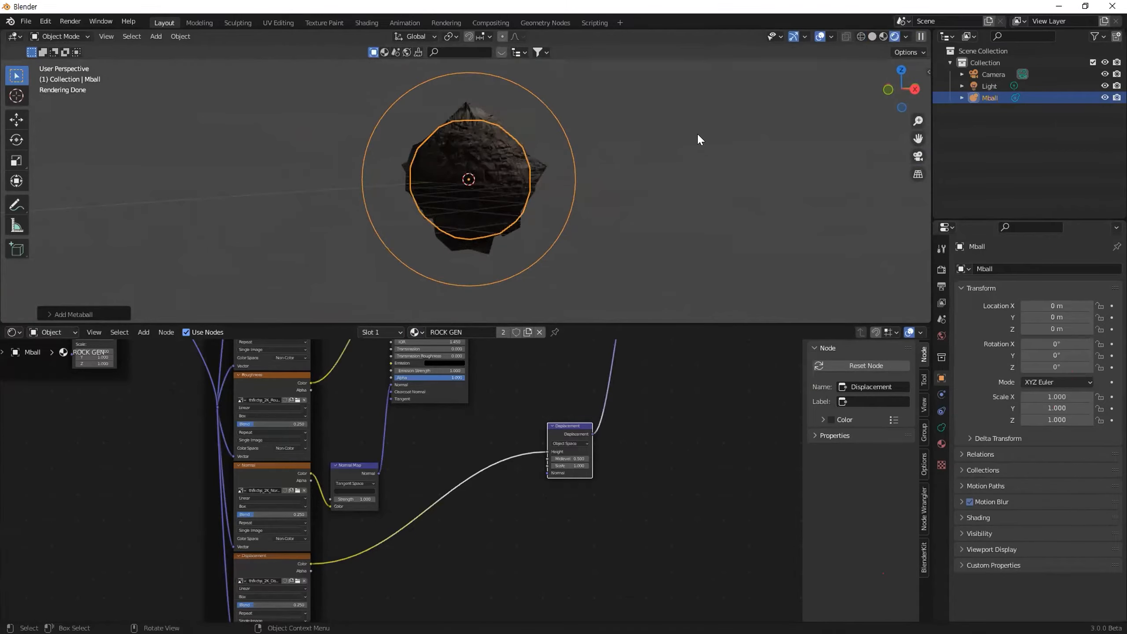
# Move the light closer to the metaball so it illuminates the side facing the view
pyautogui.click(698, 132)
pyautogui.click(983, 86)
pyautogui.press('g')
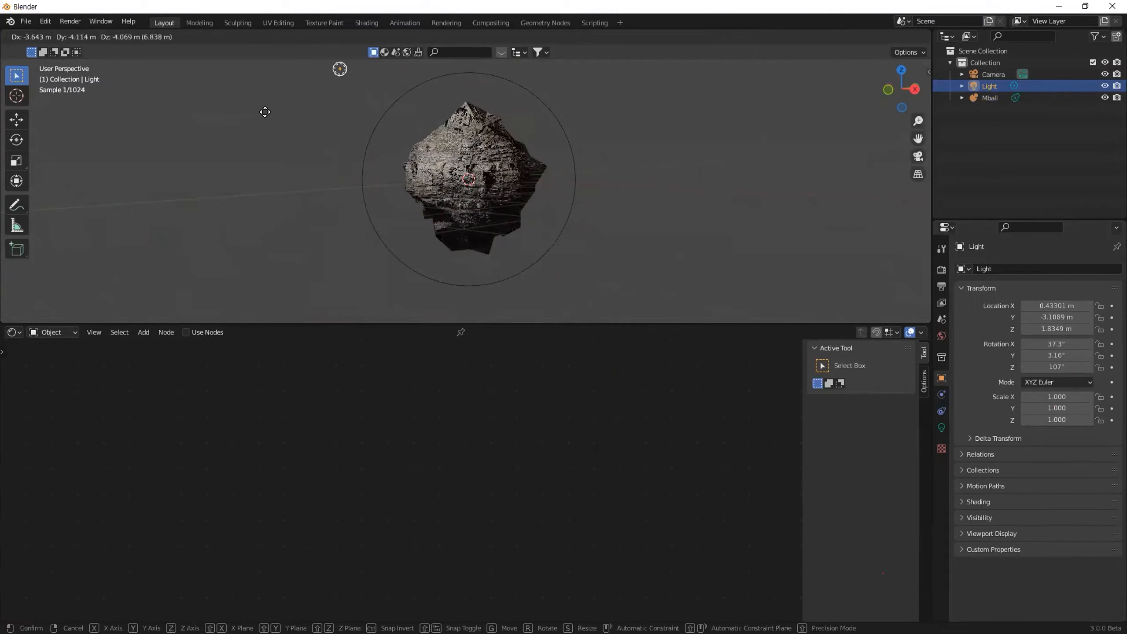
pyautogui.click(453, 131)
# Set the metaball's viewport resolution to 0.1 m
pyautogui.click(491, 171)
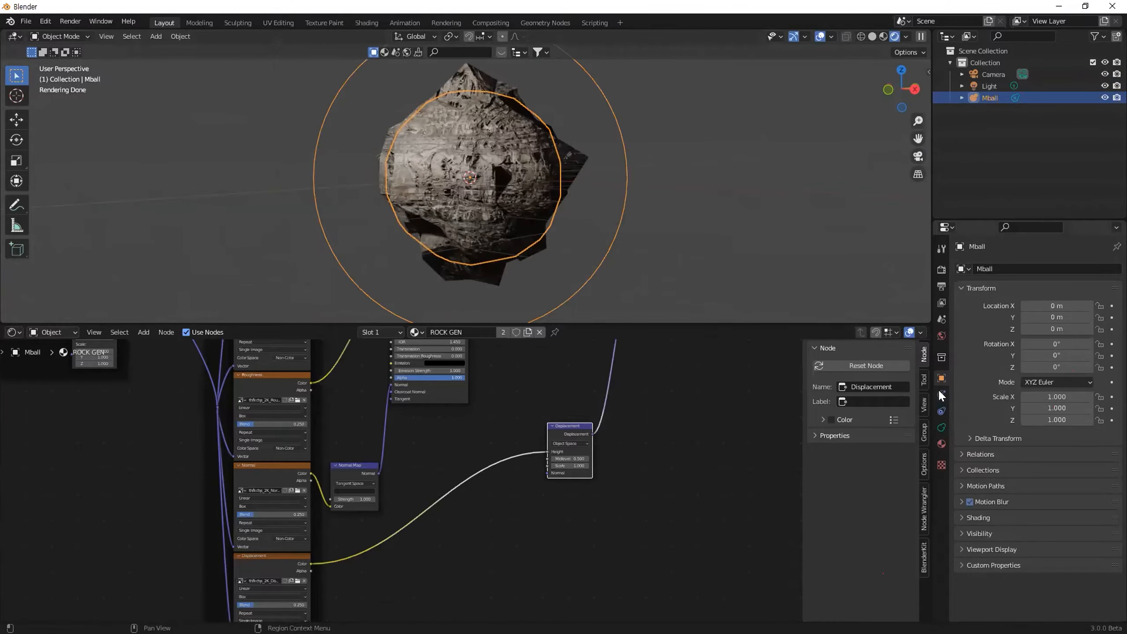
pyautogui.click(942, 427)
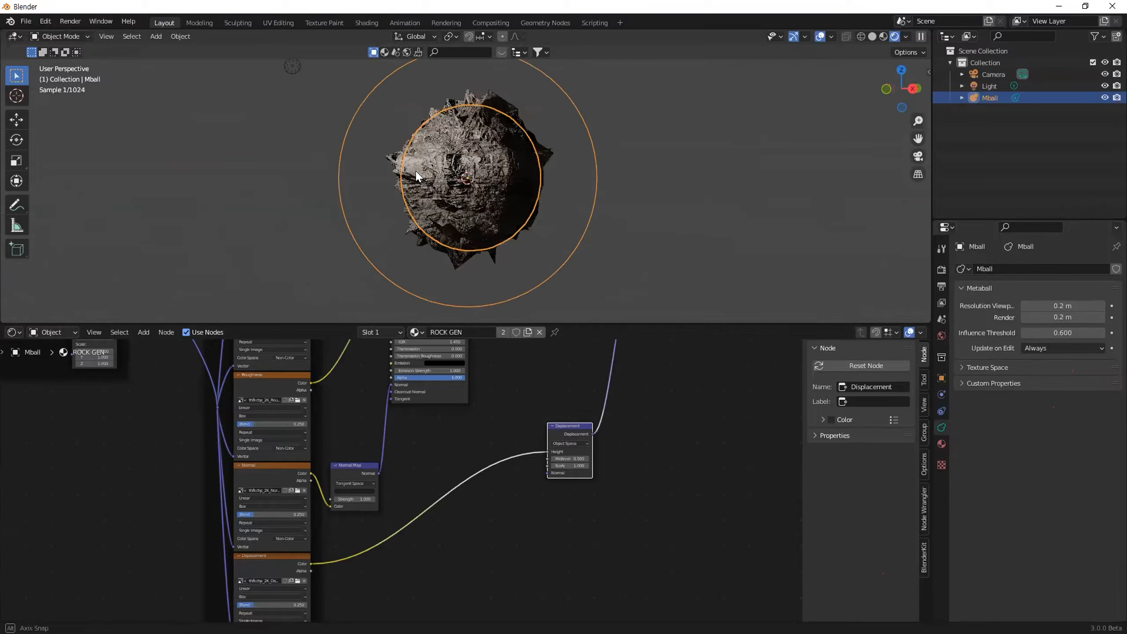
pyautogui.scroll(3, 417, 169)
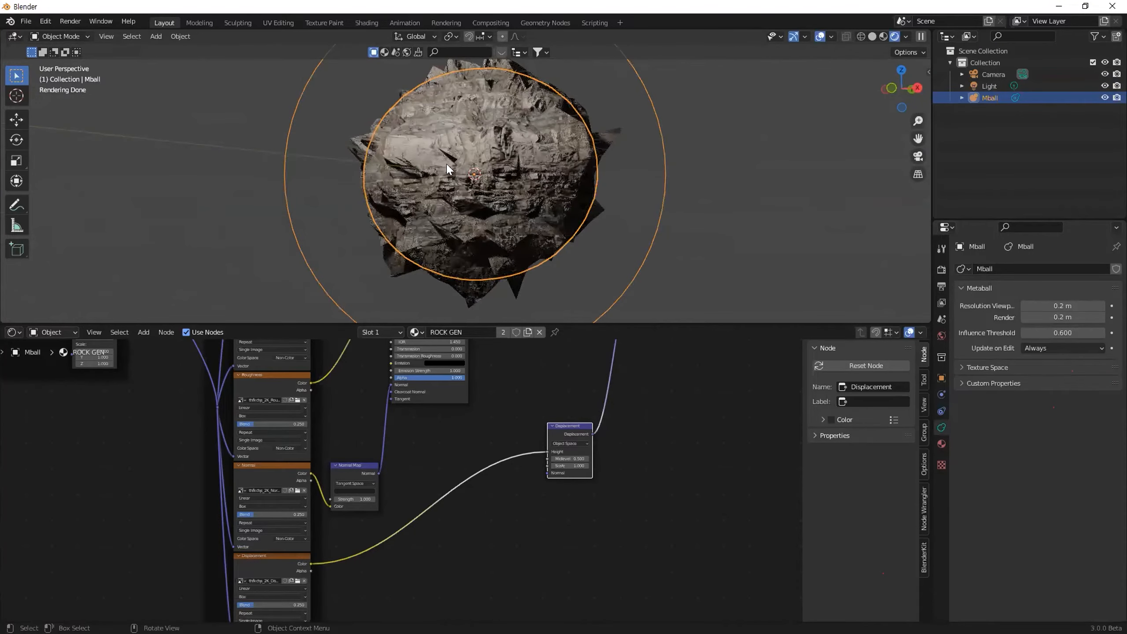
pyautogui.scroll(2, 447, 170)
pyautogui.moveTo(420, 173); pyautogui.dragTo(443, 169, button='middle')
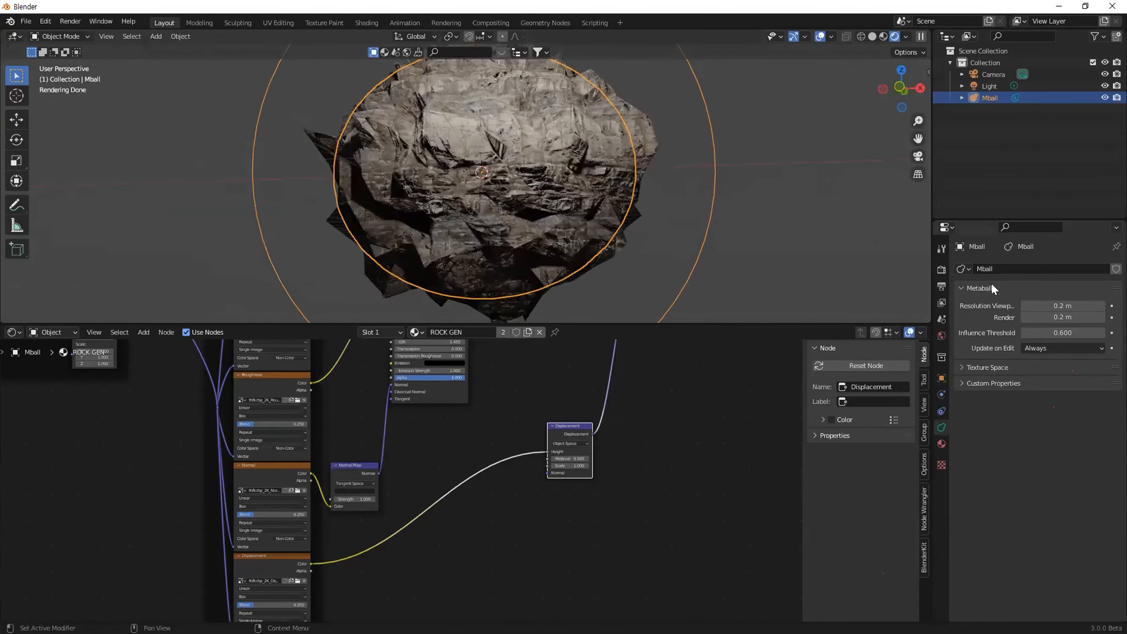
pyautogui.click(1070, 304)
pyautogui.write('0.1')
pyautogui.press('Return')
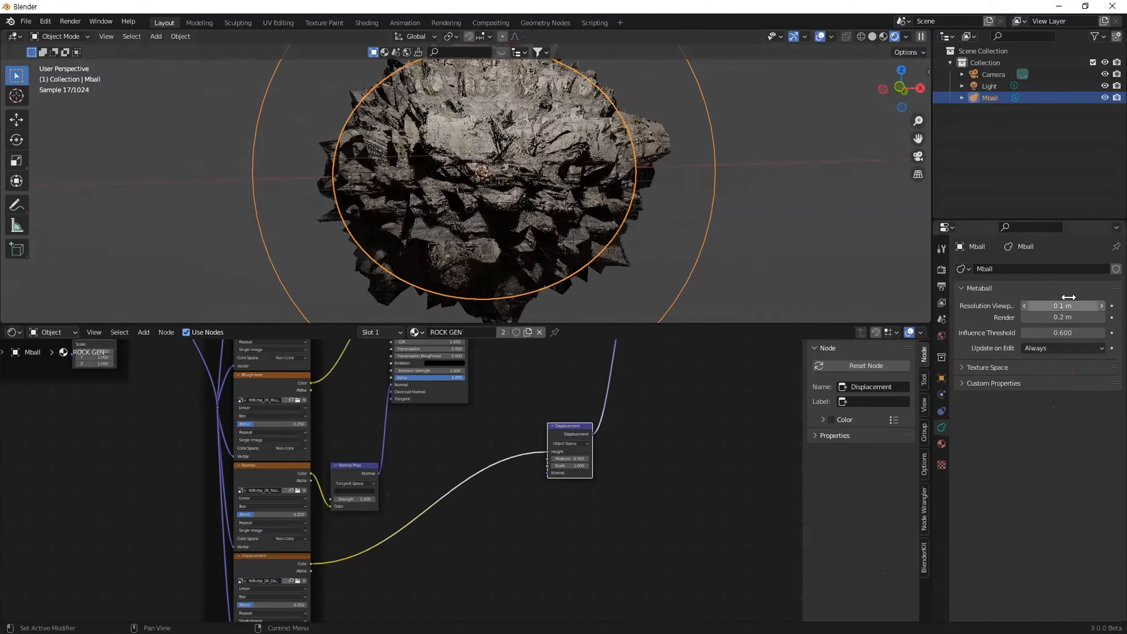
# Try a Scale of 0.5 on the Displacement node and settle on 0.3, leaving the metaball deselected
pyautogui.scroll(3, 666, 427)
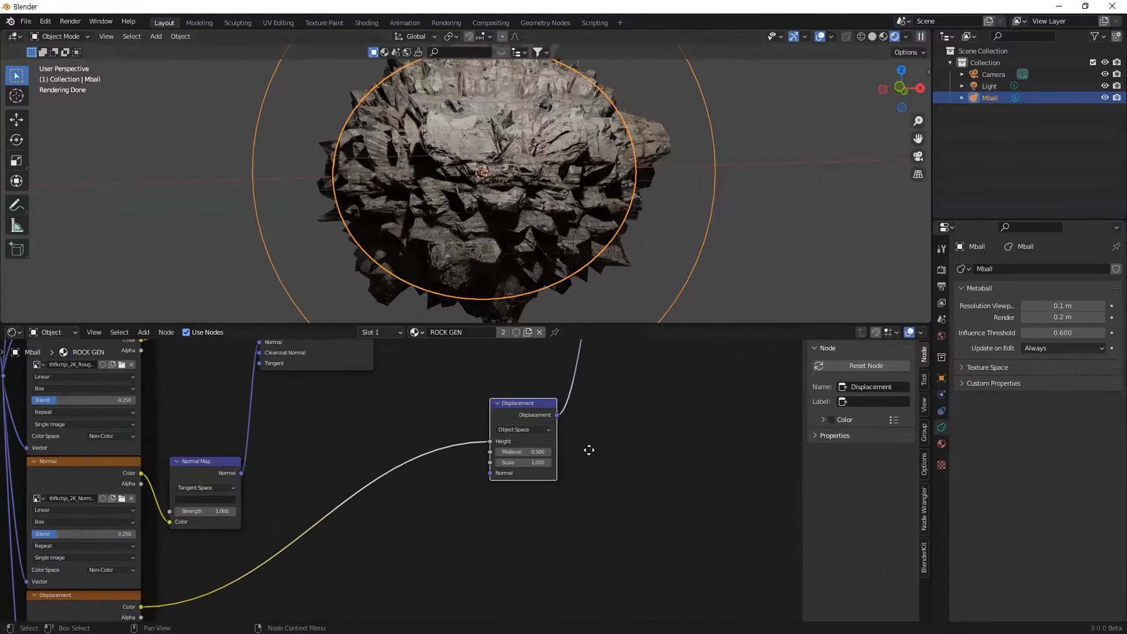
pyautogui.click(502, 449)
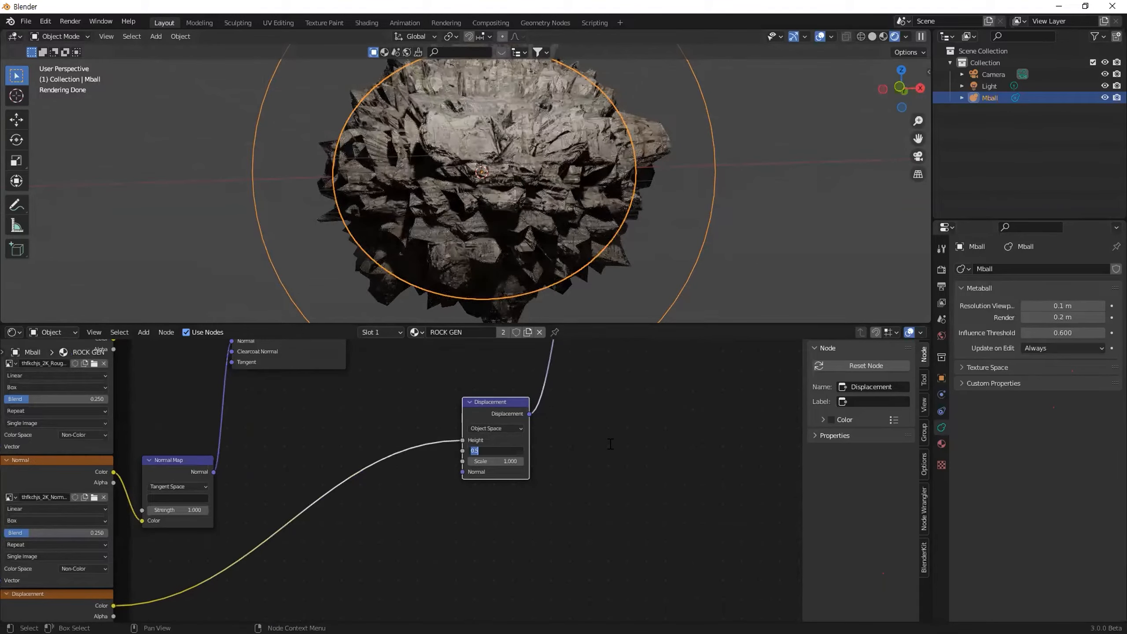
pyautogui.click(505, 460)
pyautogui.write('.5')
pyautogui.press('Return')
pyautogui.click(506, 458)
pyautogui.write('.3')
pyautogui.press('Return')
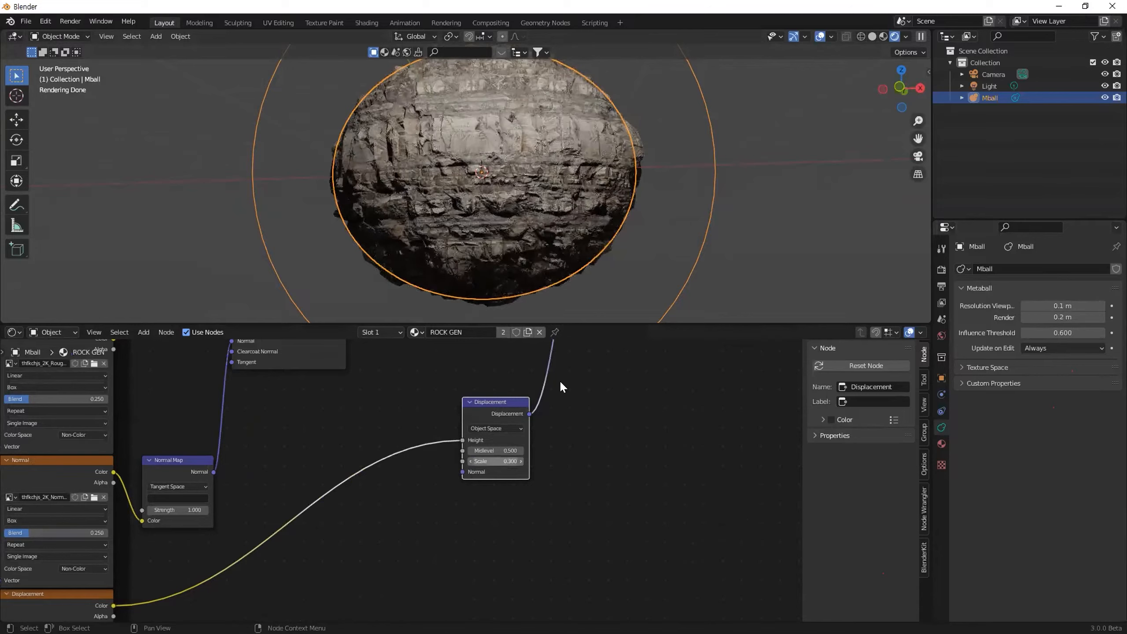
pyautogui.click(716, 212)
# Examine the displaced rock surface up close and from several angles, and look at the Cycles render settings
pyautogui.scroll(3, 558, 208)
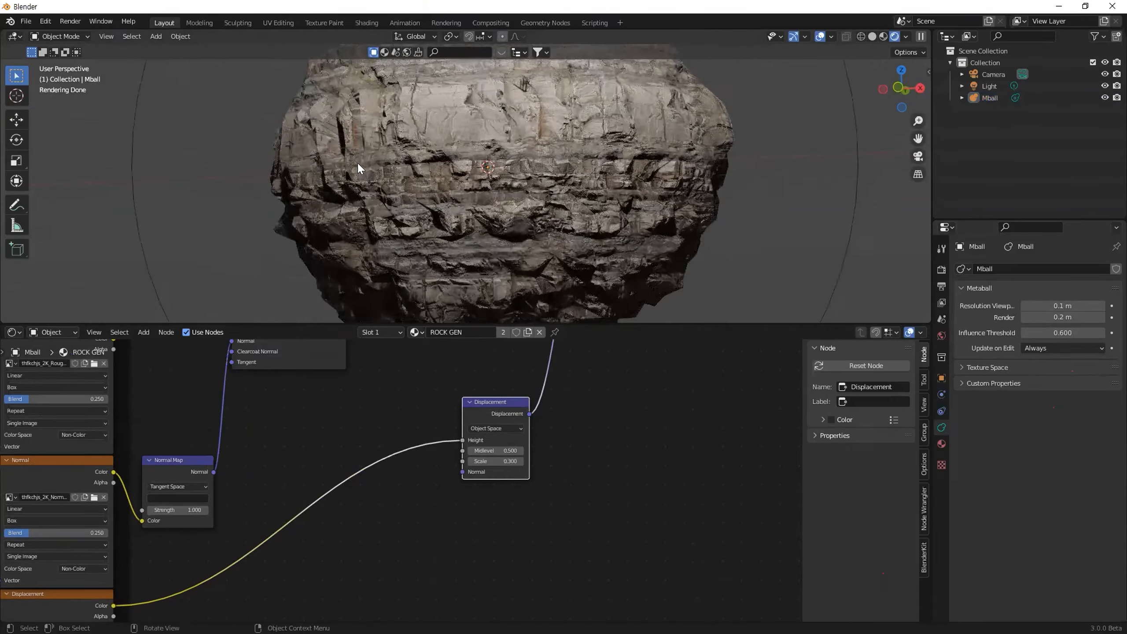
pyautogui.scroll(-5, 479, 208)
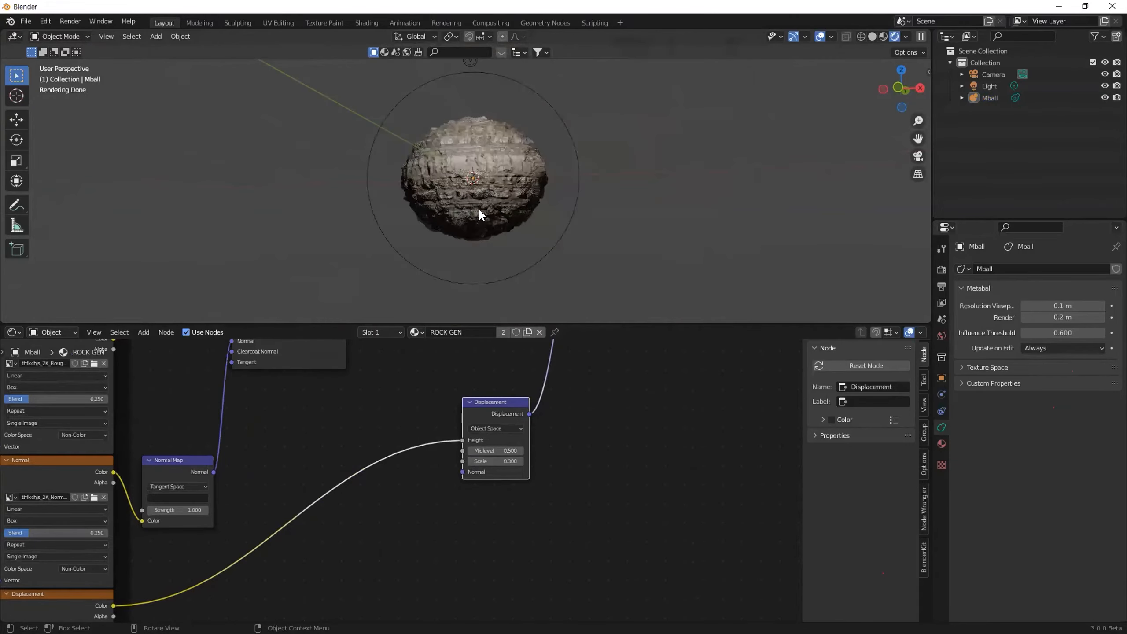
pyautogui.moveTo(529, 226); pyautogui.dragTo(536, 245, button='middle')
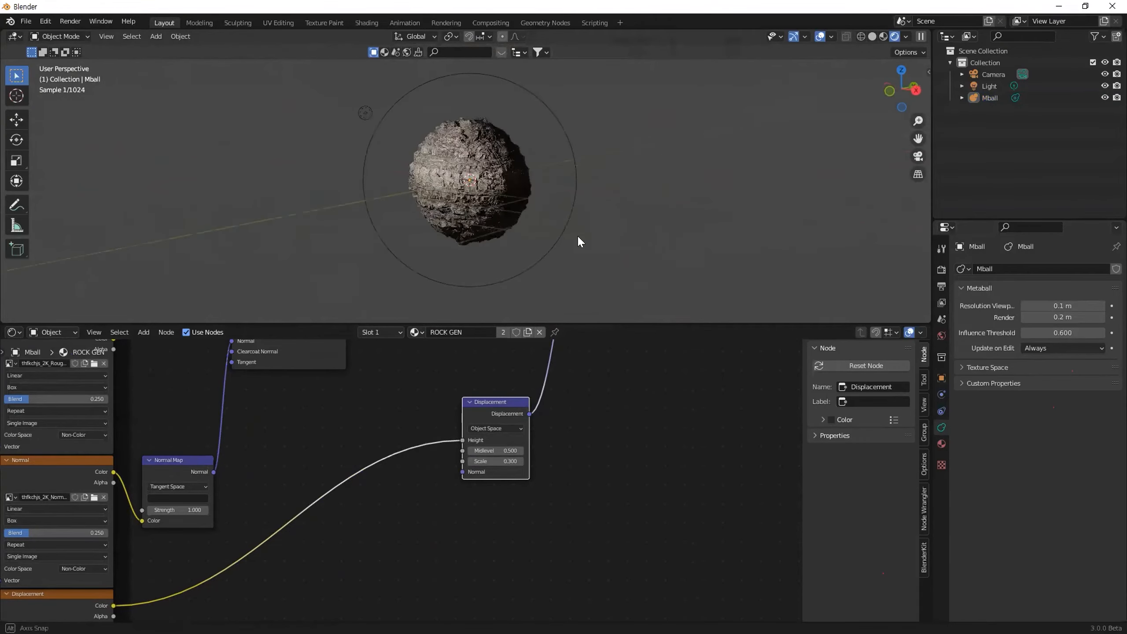
pyautogui.moveTo(389, 171); pyautogui.dragTo(398, 164, button='middle')
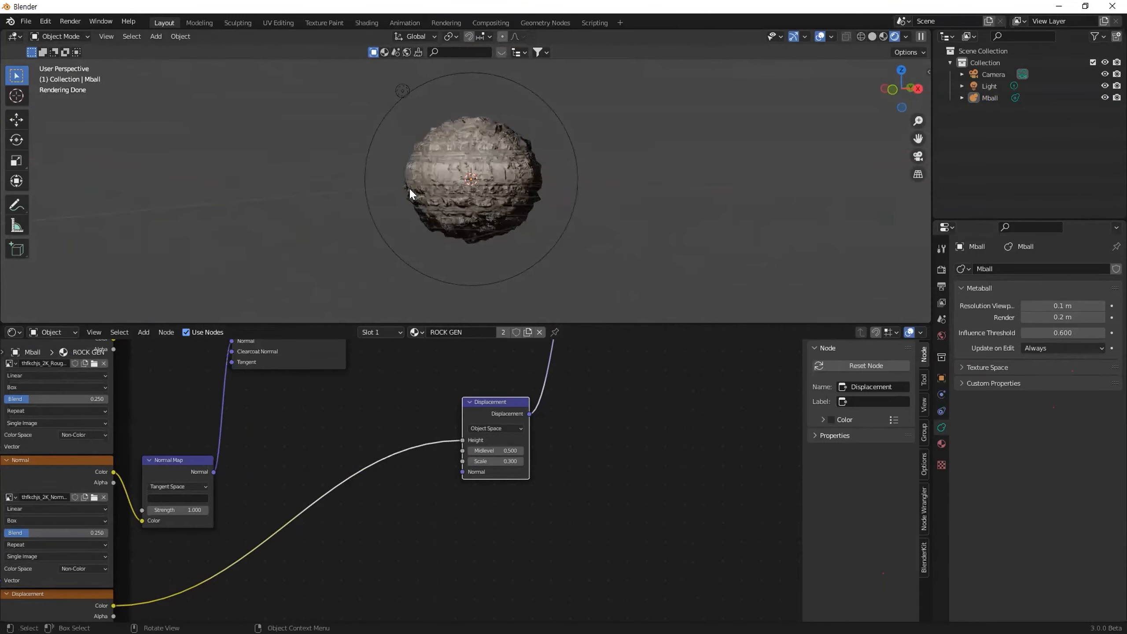
pyautogui.click(941, 269)
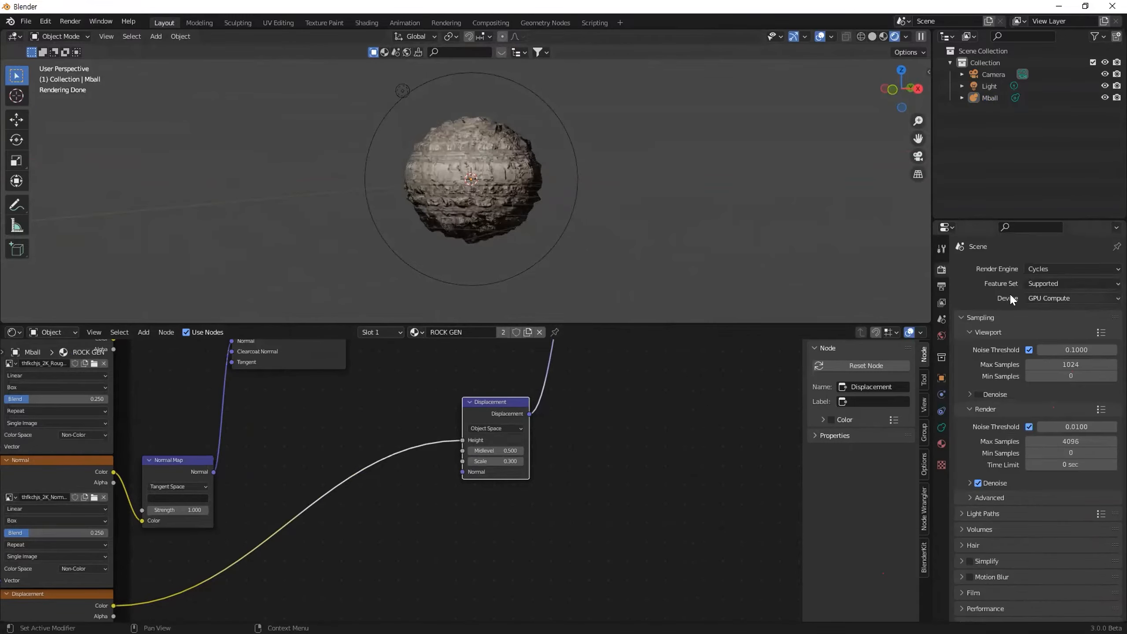
pyautogui.moveTo(531, 221); pyautogui.dragTo(212, 151, button='middle')
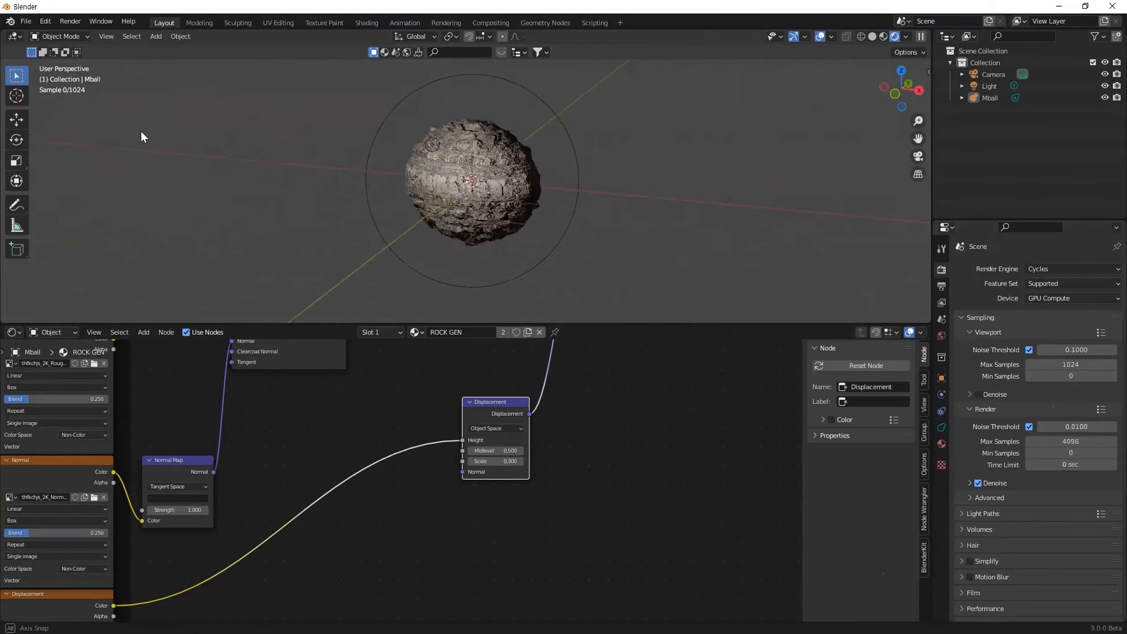
pyautogui.moveTo(75, 96); pyautogui.dragTo(264, 133, button='middle')
pyautogui.scroll(3, 470, 194)
pyautogui.moveTo(471, 191); pyautogui.dragTo(484, 238, button='middle')
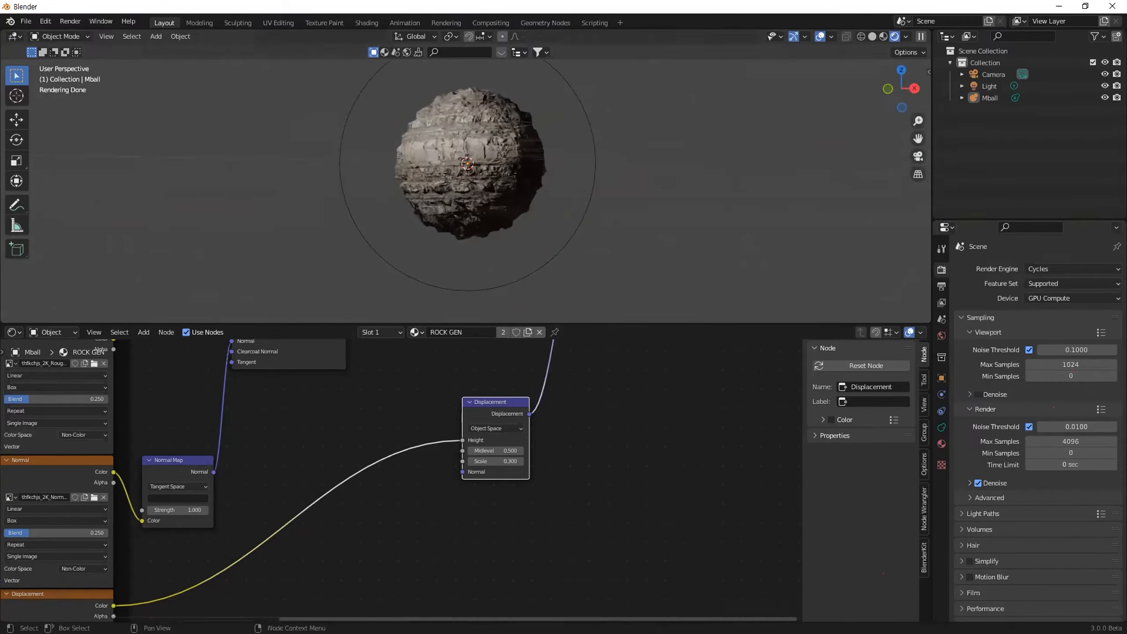
# Add a Plain Axes empty to the scene and place it beside the metaball
pyautogui.scroll(-3, 267, 444)
pyautogui.moveTo(45, 479); pyautogui.dragTo(419, 487, button='middle')
pyautogui.scroll(2, 342, 428)
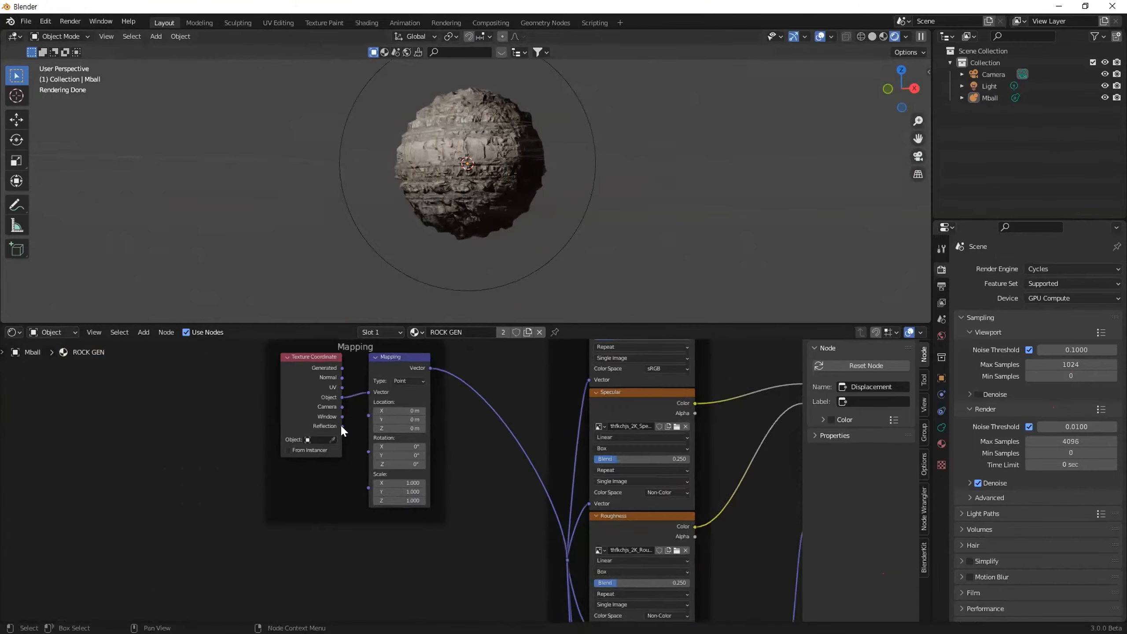
pyautogui.hotkey('shift', 'a')
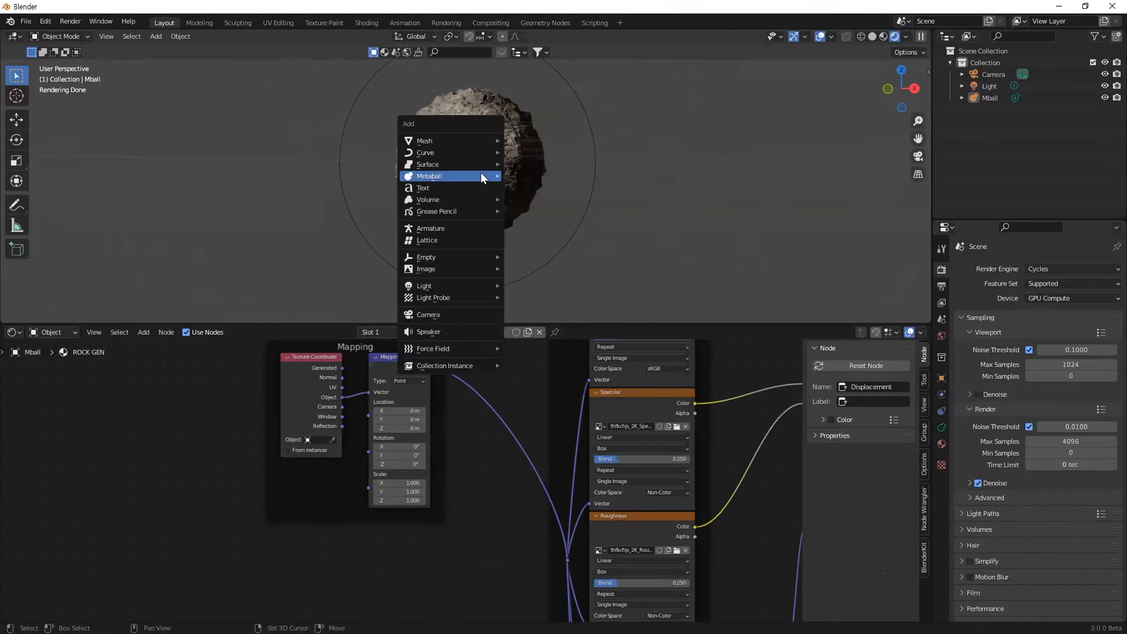
pyautogui.moveTo(450, 257)
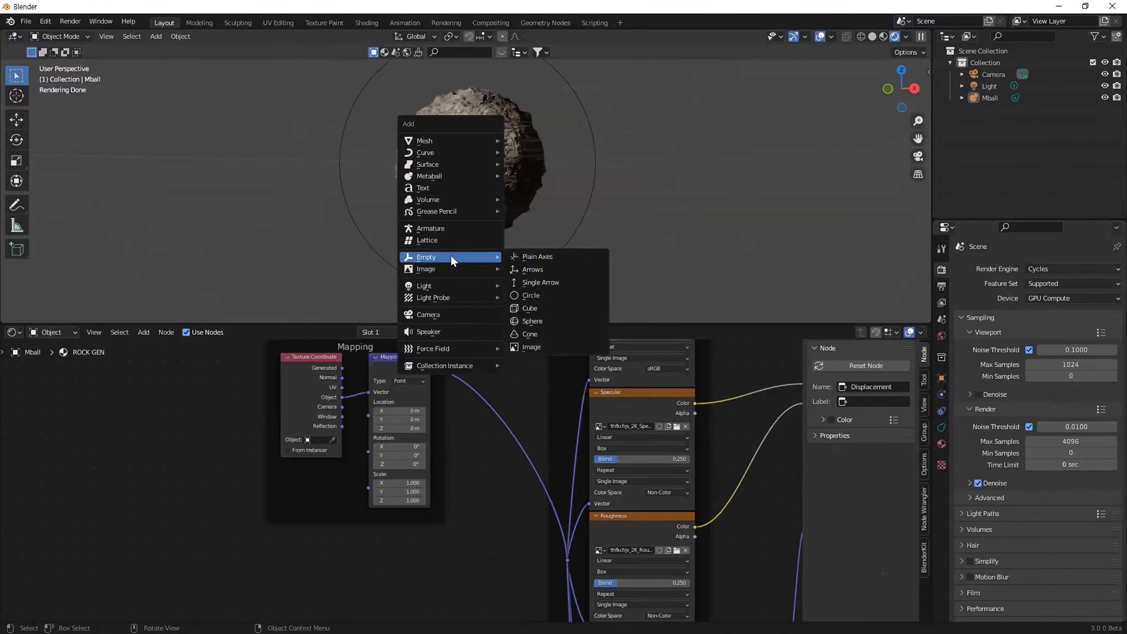
pyautogui.click(550, 256)
pyautogui.press('g')
pyautogui.click(335, 183)
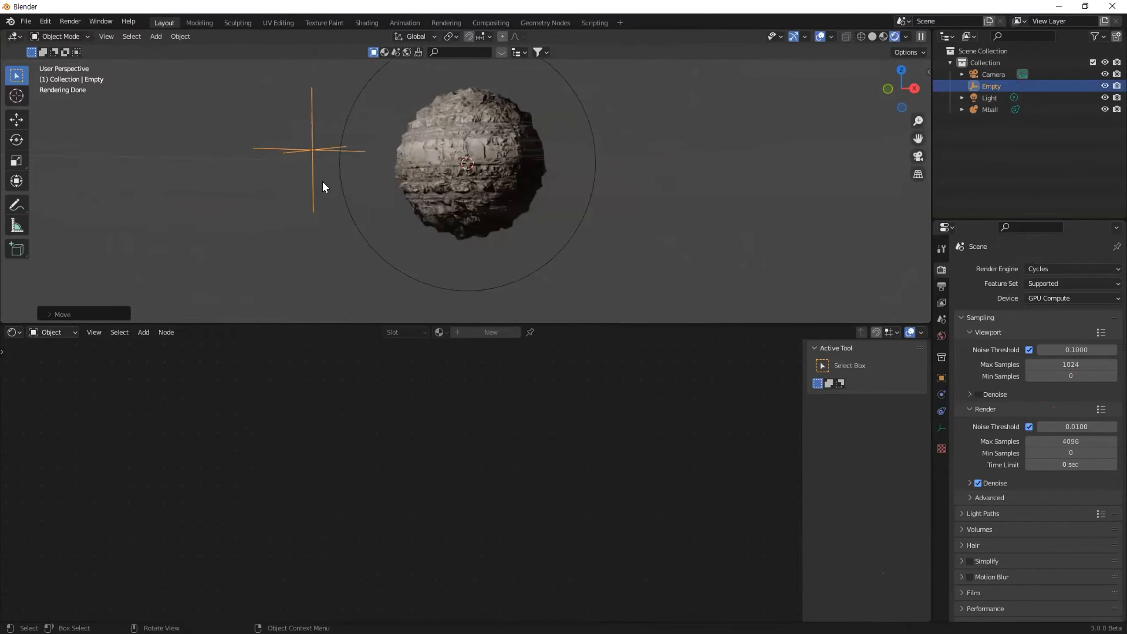
# Assign the empty as the reference object of the Texture Coordinate node in the metaball's ROCK GEN material
pyautogui.click(447, 164)
pyautogui.click(332, 440)
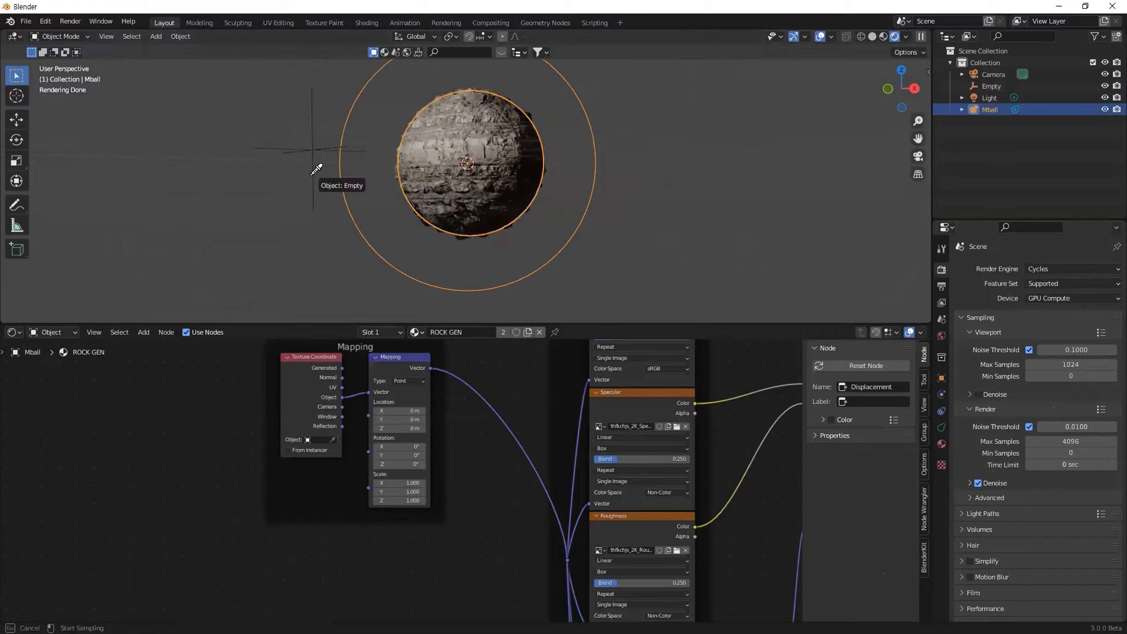
pyautogui.click(311, 140)
# Enlarge the empty to more than three times its size and reposition it to adjust the rock texture's scale and placement
pyautogui.click(318, 146)
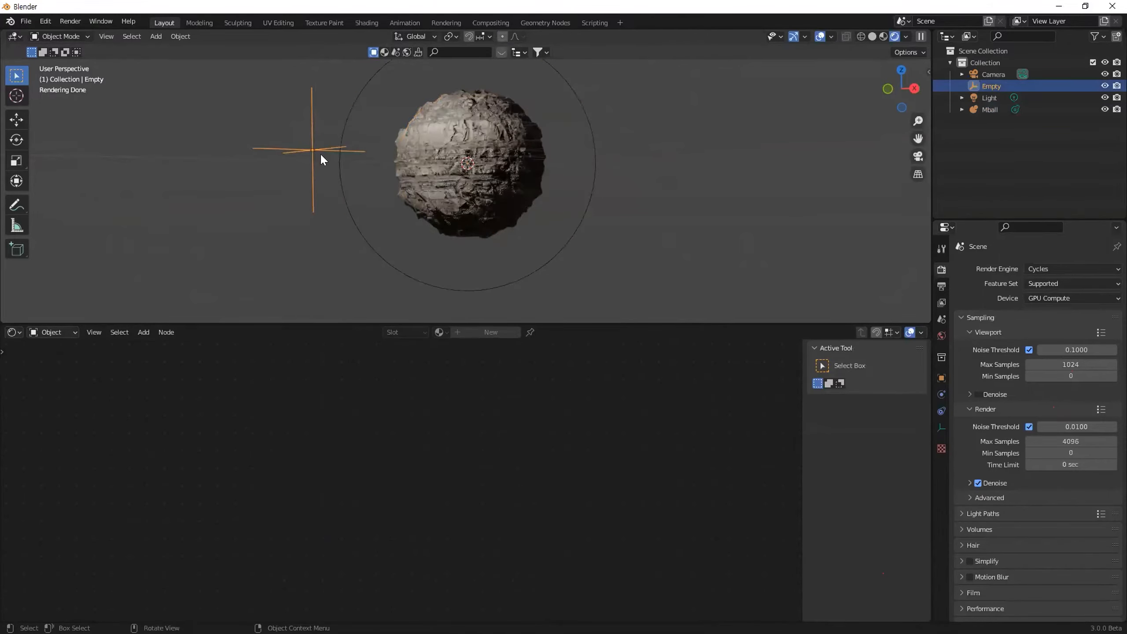
pyautogui.press('g')
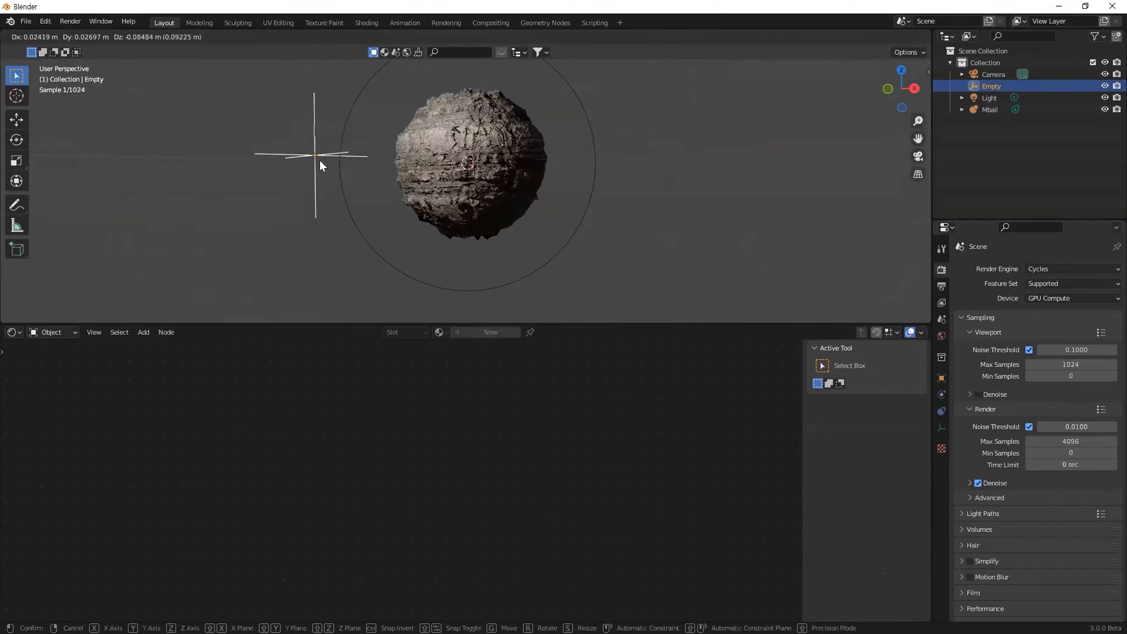
pyautogui.press('s')
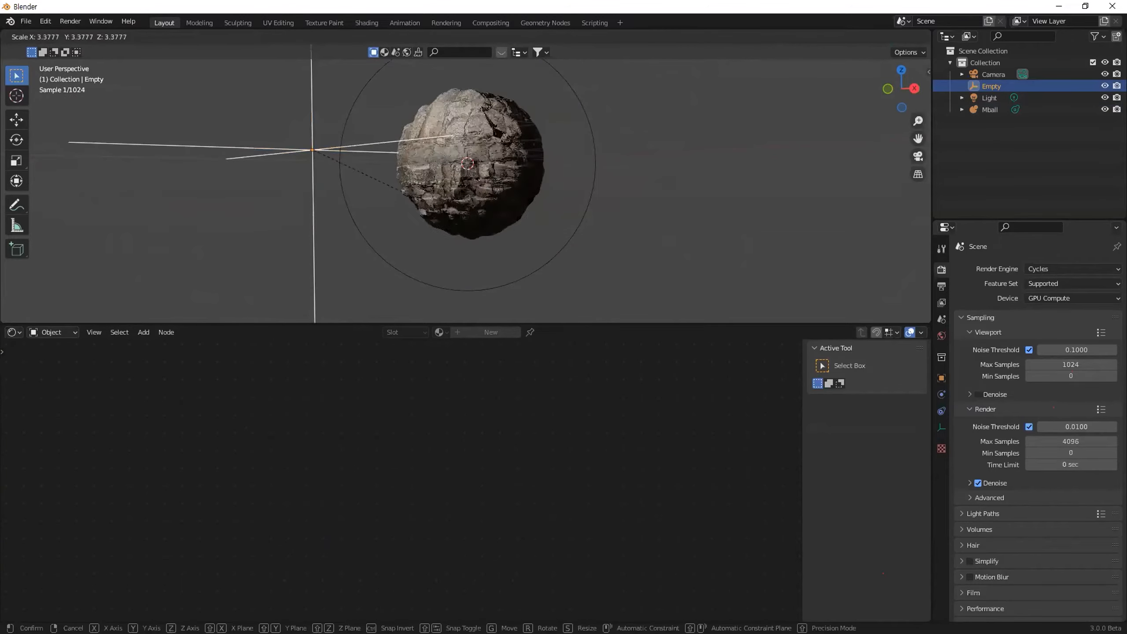
pyautogui.click(443, 202)
pyautogui.press('g')
pyautogui.click(416, 221)
# Stretch the metaball vertically along the Z axis into an upright egg shape
pyautogui.moveTo(473, 220); pyautogui.dragTo(520, 180, button='middle')
pyautogui.moveTo(361, 217); pyautogui.dragTo(503, 183, button='middle')
pyautogui.click(507, 190)
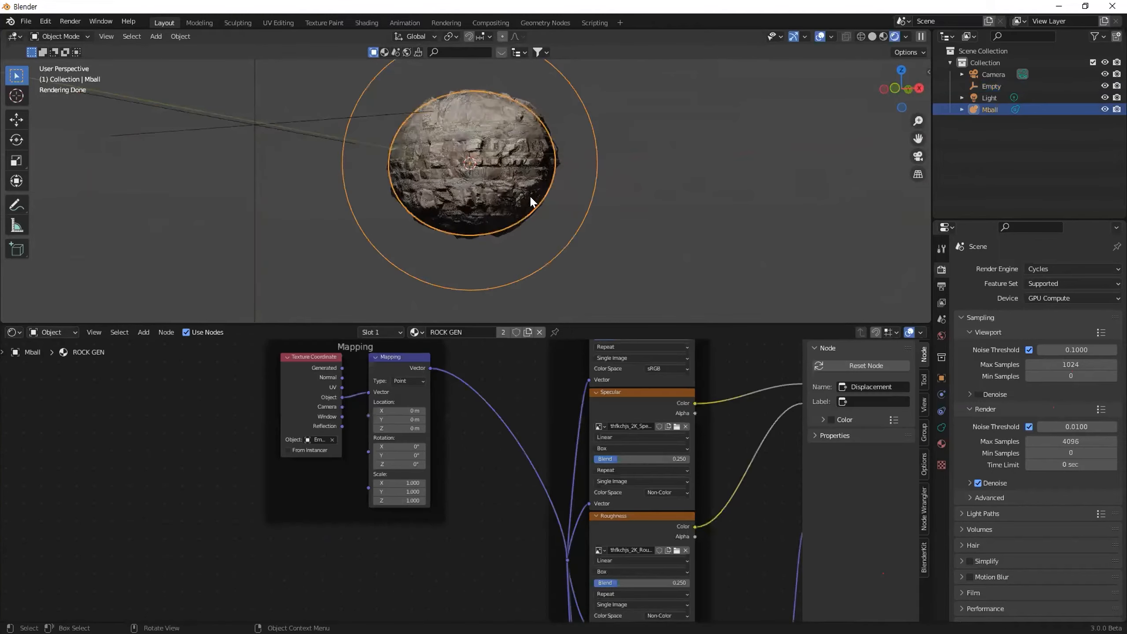
pyautogui.scroll(-2, 534, 206)
pyautogui.moveTo(527, 199); pyautogui.dragTo(518, 201, button='middle')
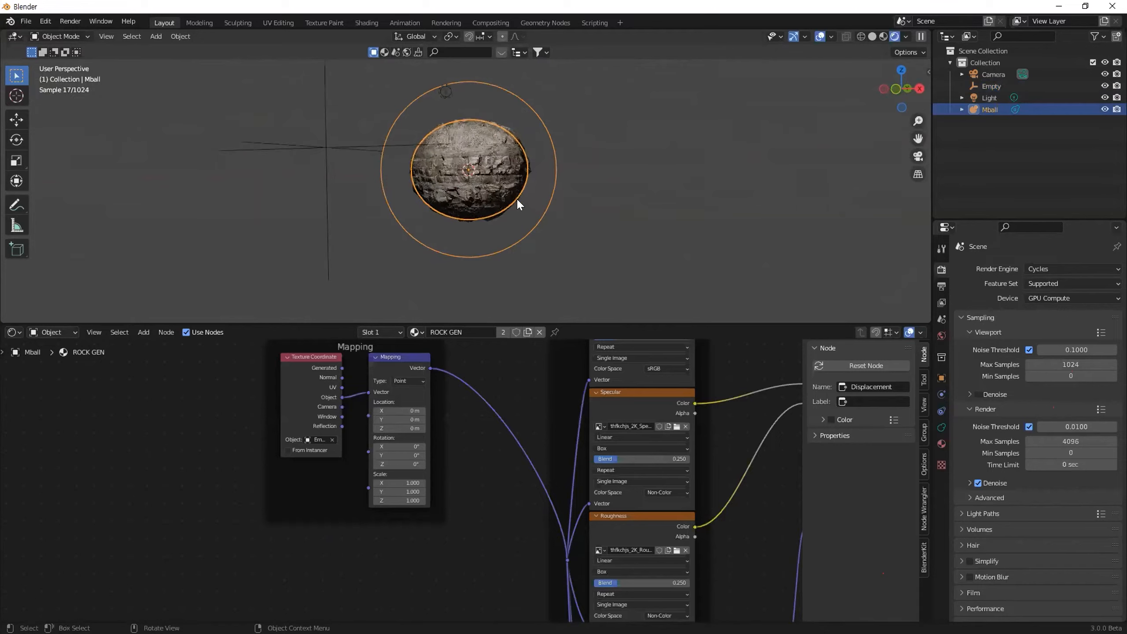
pyautogui.press('s')
pyautogui.press('z')
pyautogui.click(503, 230)
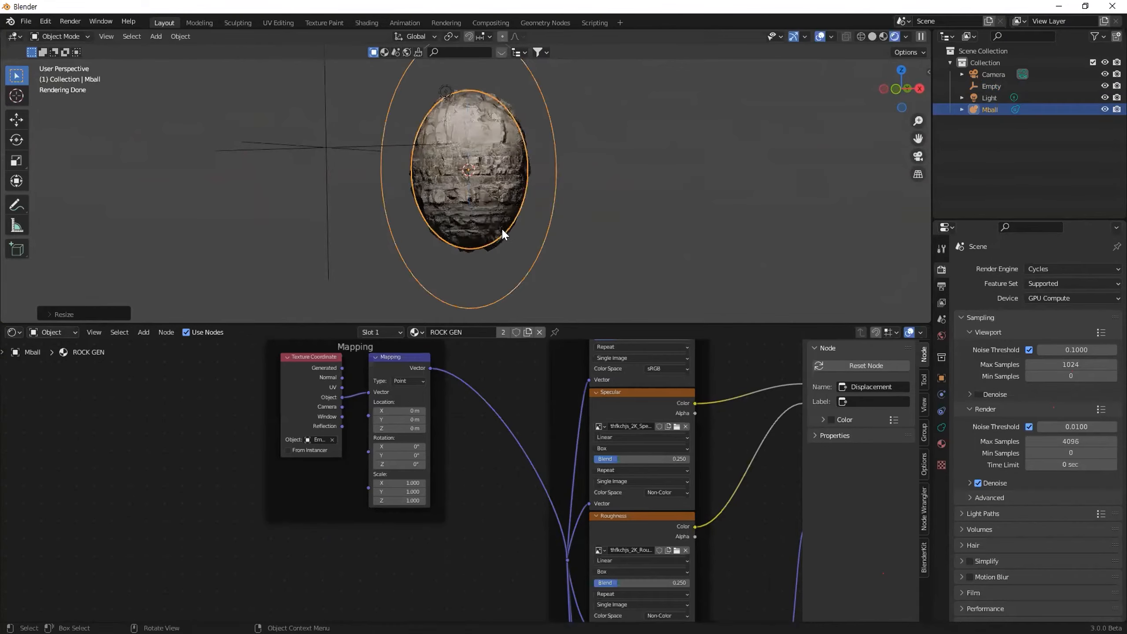
# Duplicate the metaball at the rock's upper side, then flatten the copy along Z and widen it horizontally
pyautogui.hotkey('shift', 'd')
pyautogui.press('s')
pyautogui.press('z')
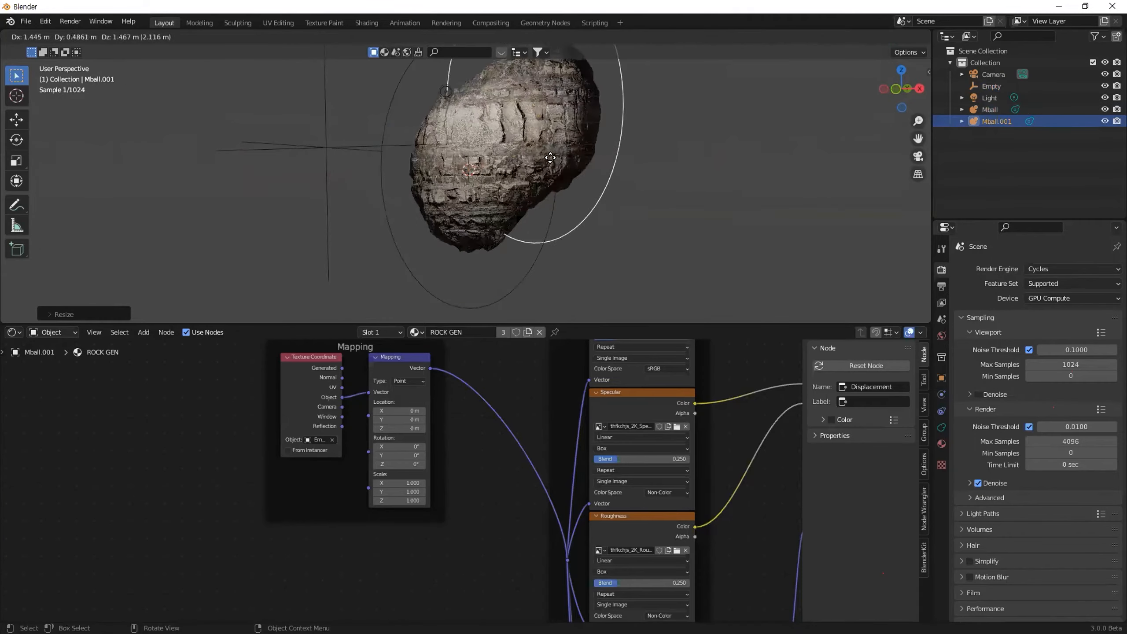
pyautogui.click(546, 155)
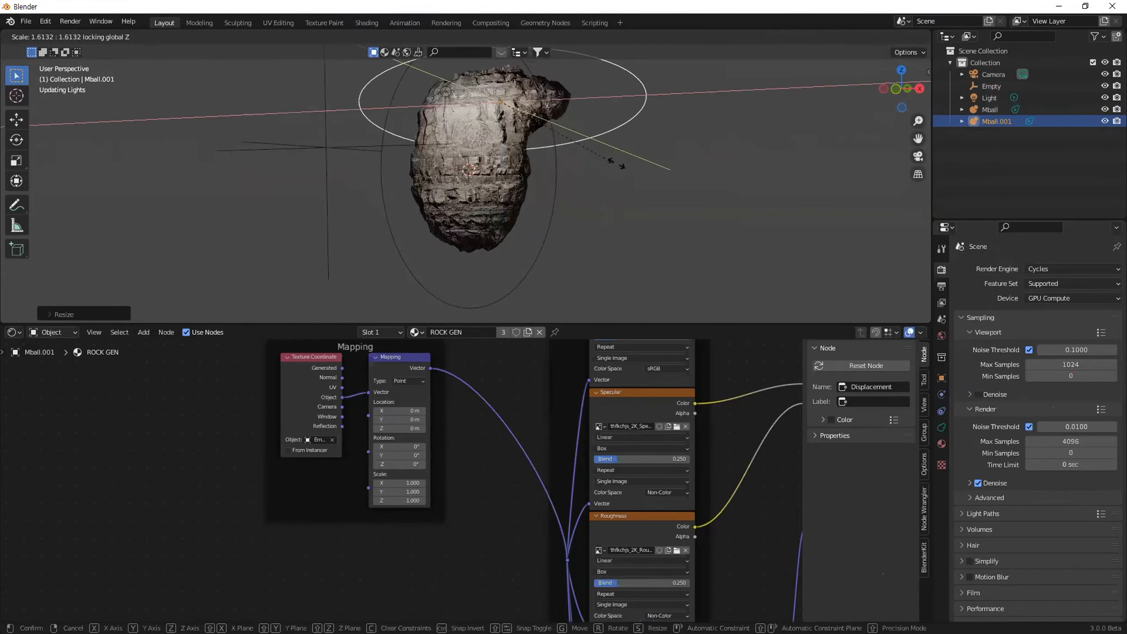
pyautogui.moveTo(564, 170); pyautogui.dragTo(516, 189, button='middle')
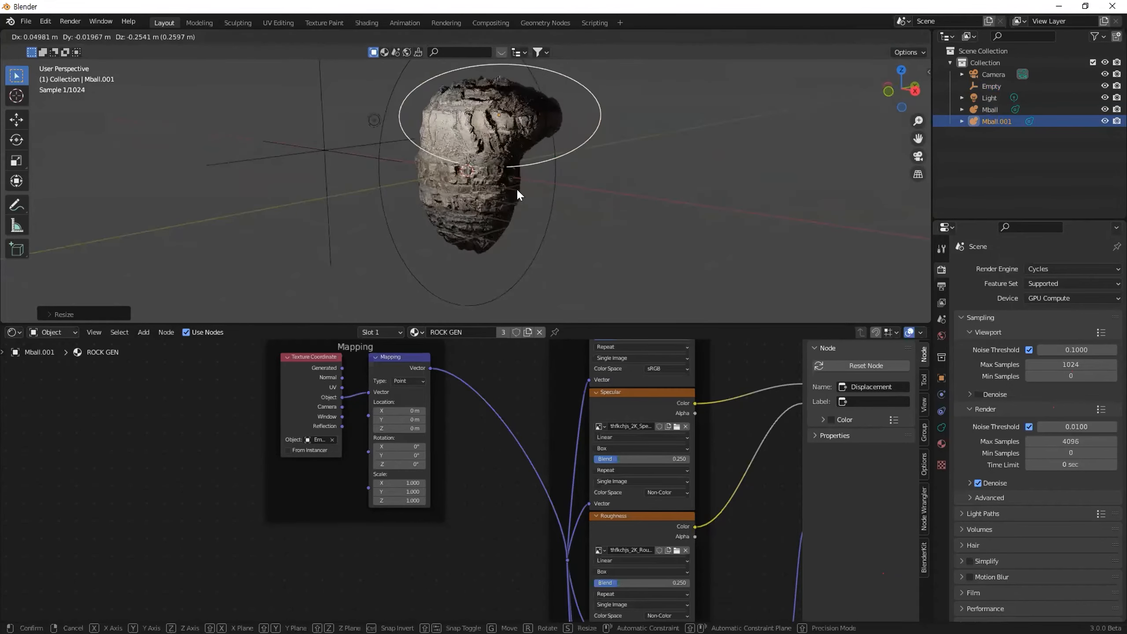
# Change the light to a Sun, trying a strength of 5 before setting it to 10
pyautogui.click(373, 120)
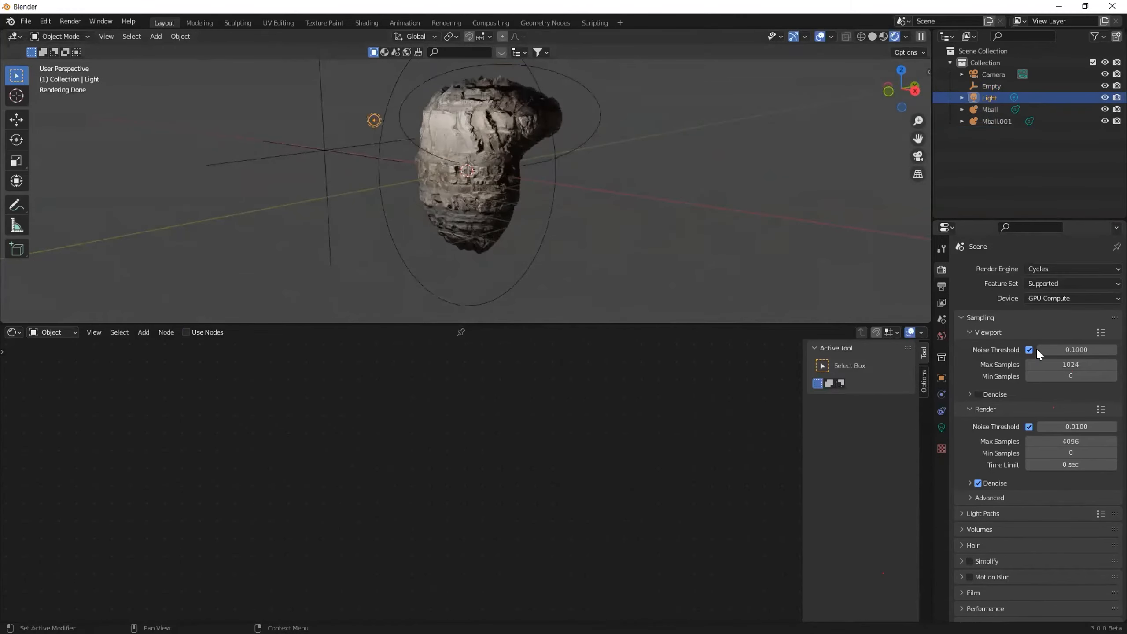
pyautogui.click(941, 427)
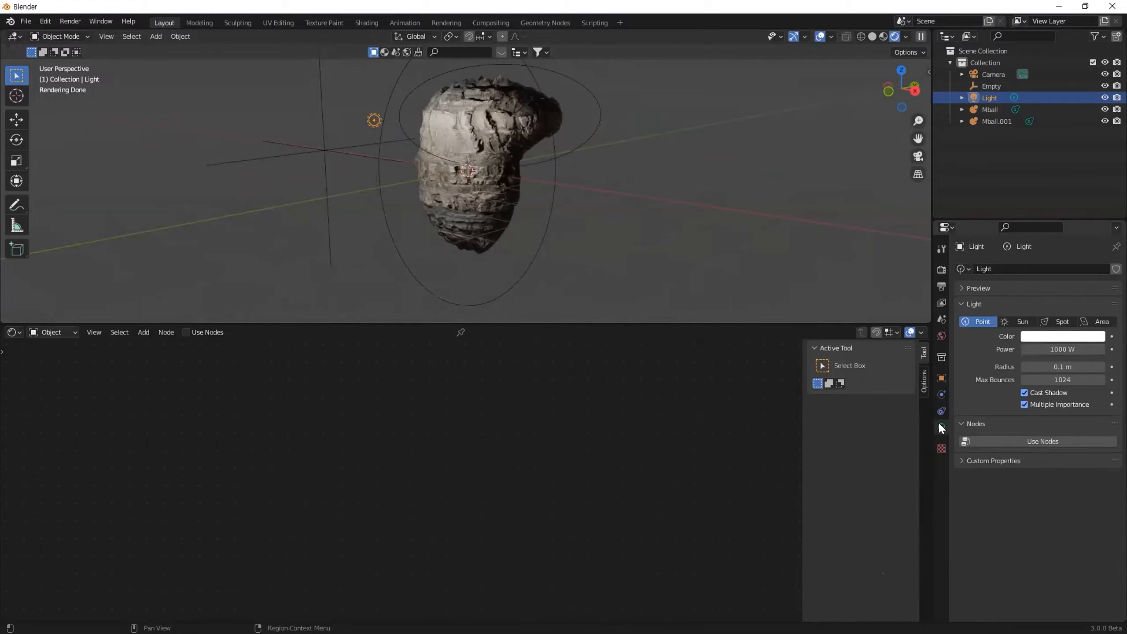
pyautogui.click(1021, 322)
pyautogui.click(1060, 349)
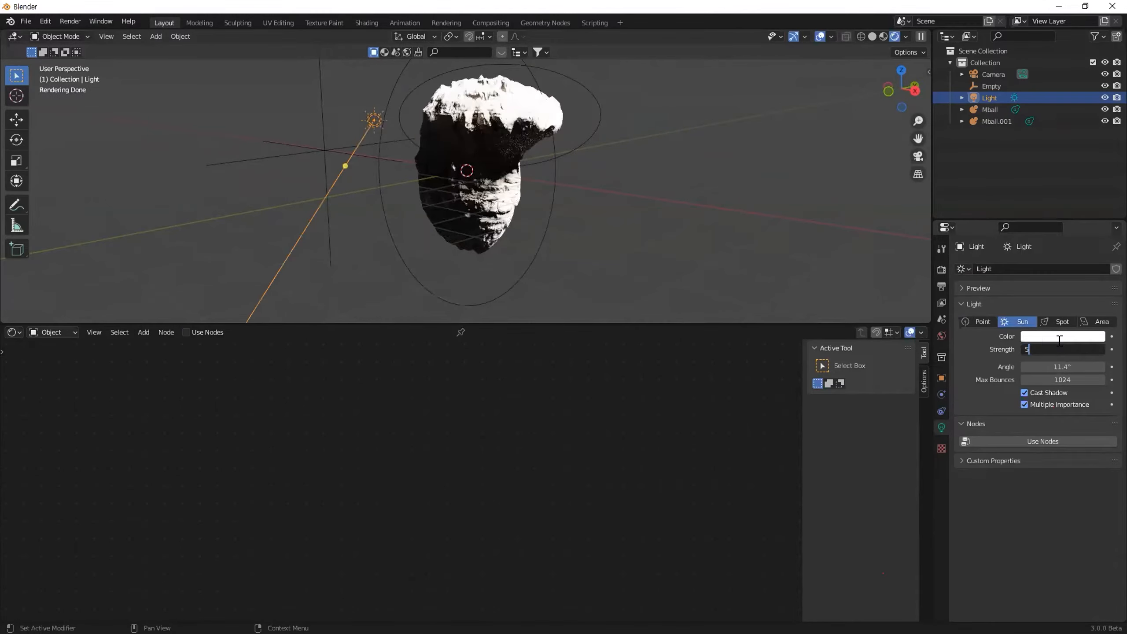
pyautogui.press('Return')
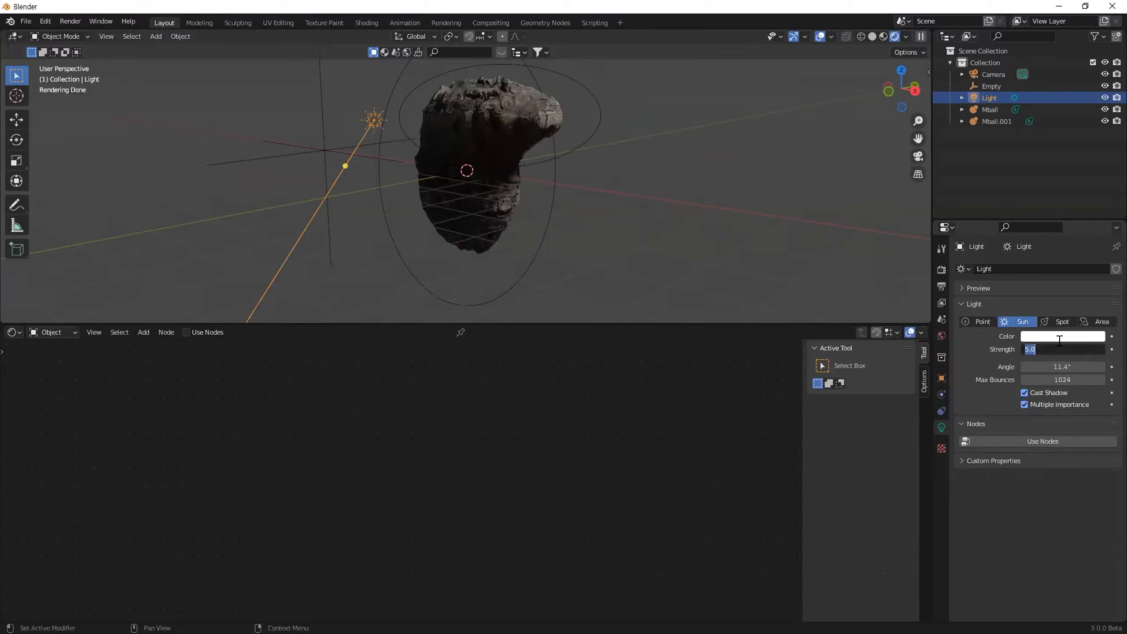
pyautogui.press('Return')
pyautogui.moveTo(516, 206); pyautogui.dragTo(561, 187, button='middle')
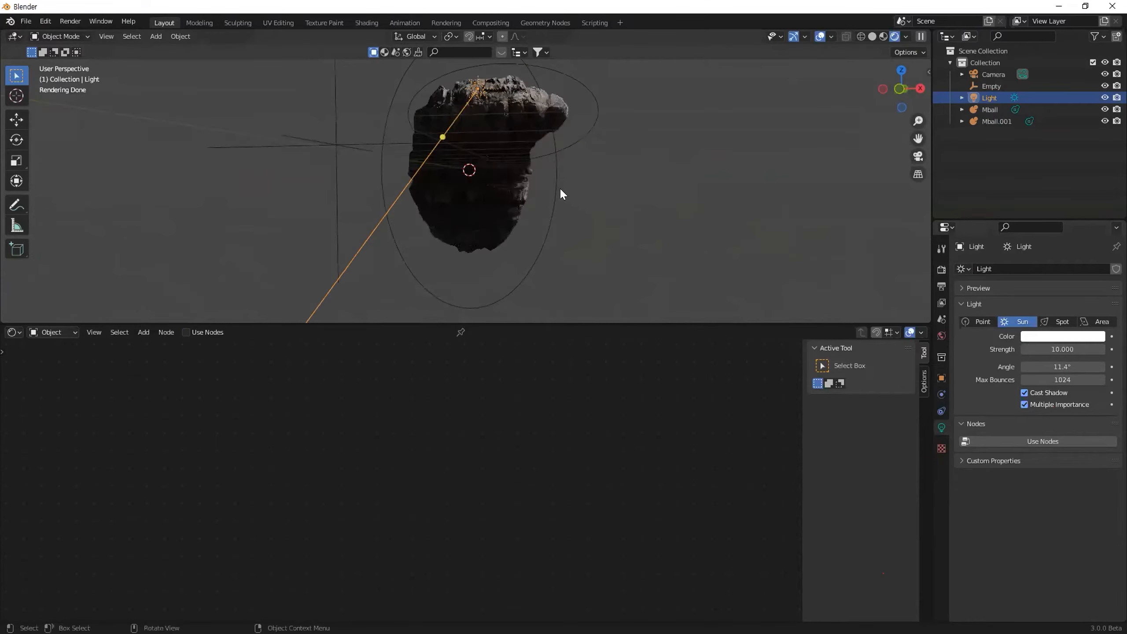
# Set the world color to an Environment Texture using tiber_1_1k.hdr from the HDRI Haven folder
pyautogui.click(941, 333)
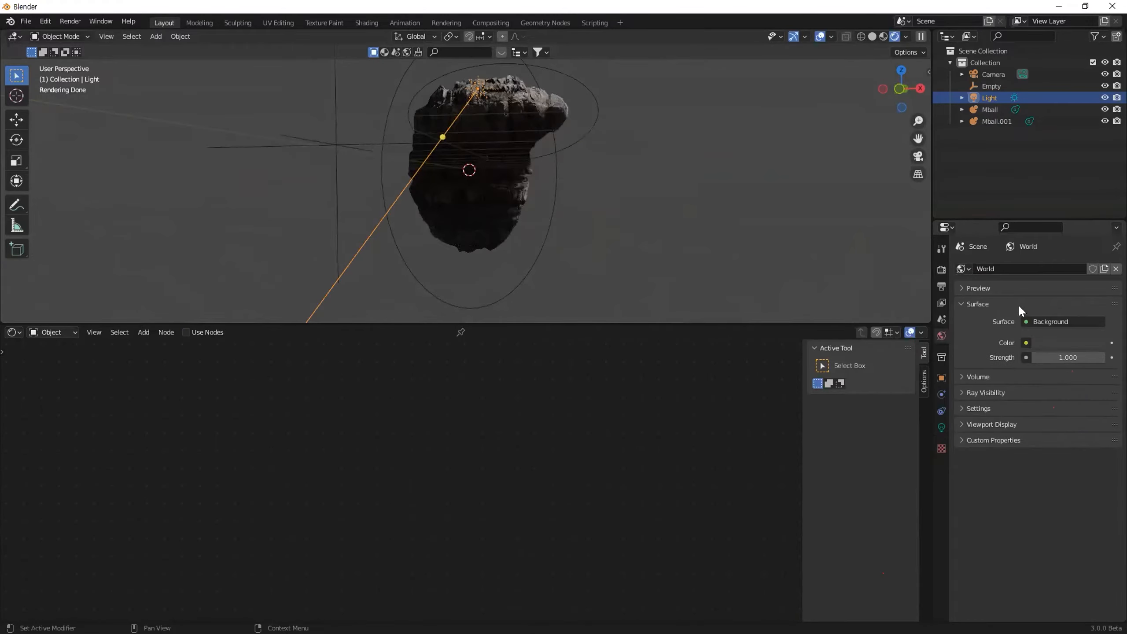
pyautogui.click(1025, 343)
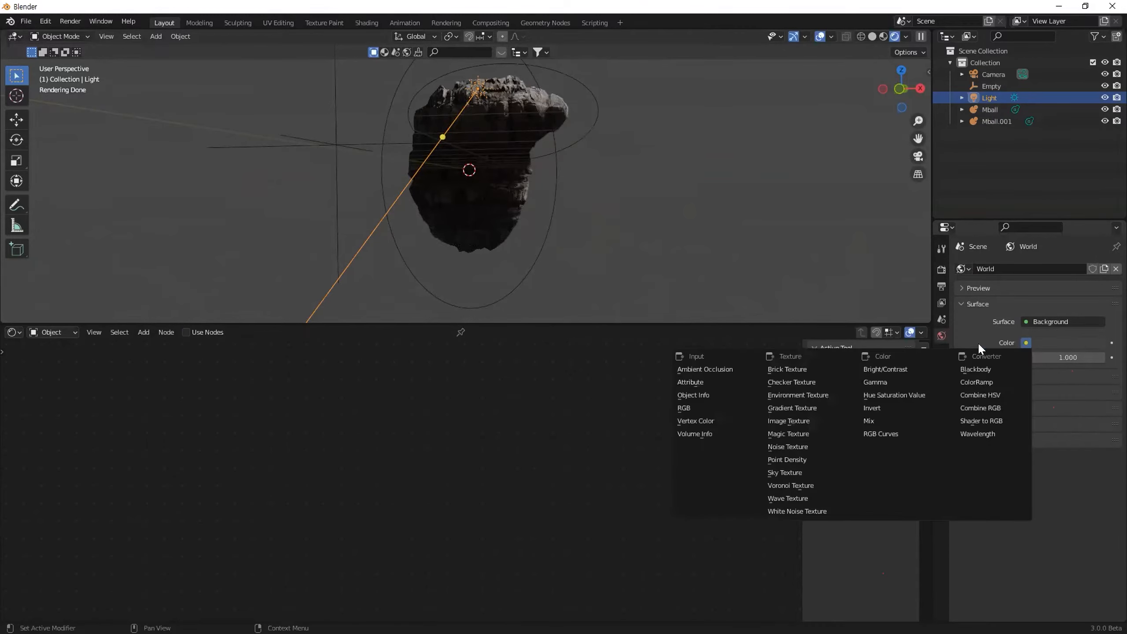
pyautogui.click(794, 395)
pyautogui.click(1069, 358)
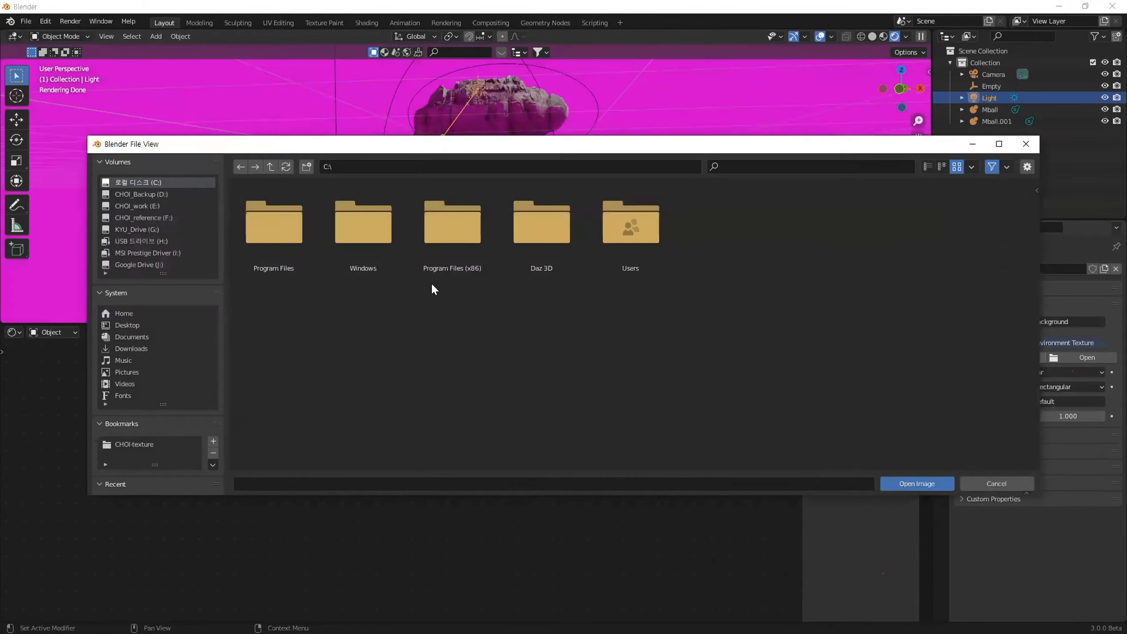
pyautogui.scroll(-5, 141, 314)
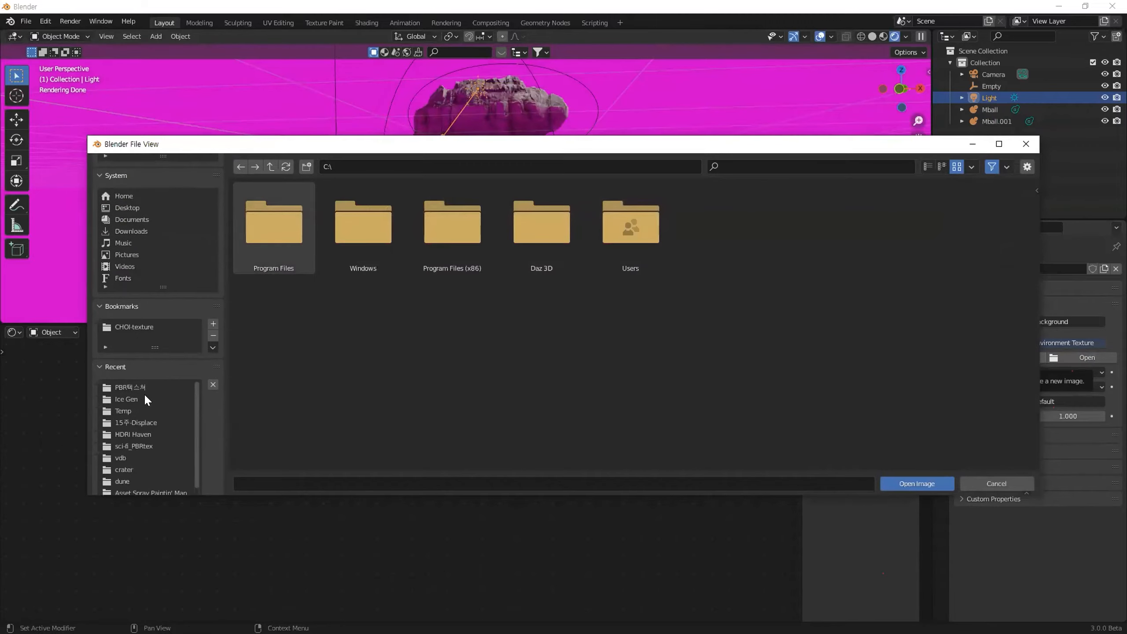
pyautogui.scroll(-1, 139, 442)
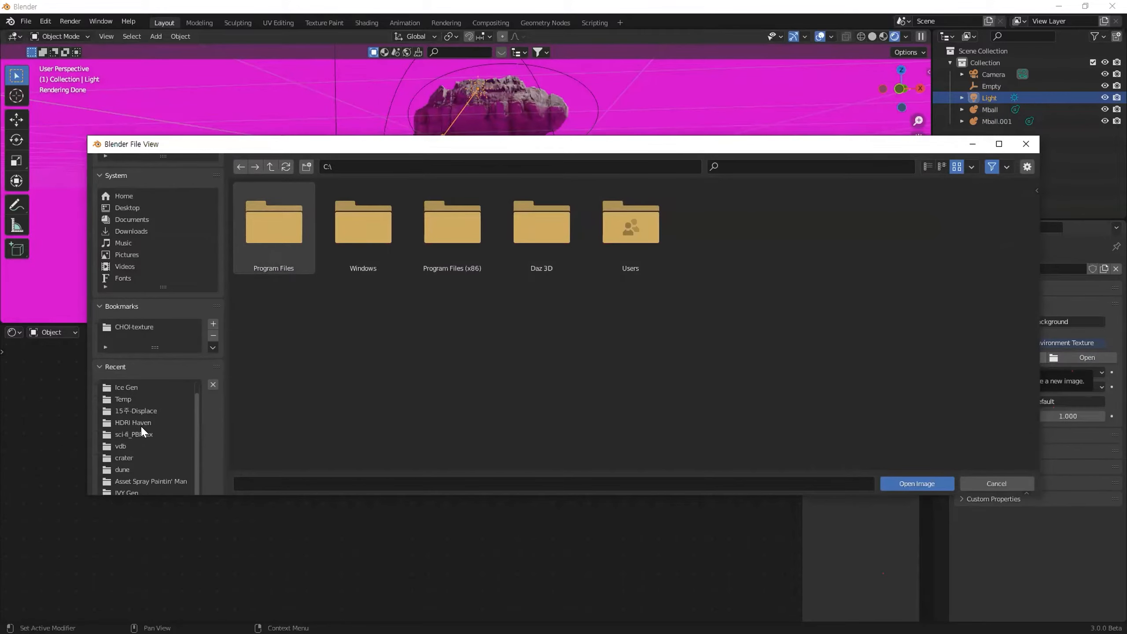
pyautogui.click(141, 423)
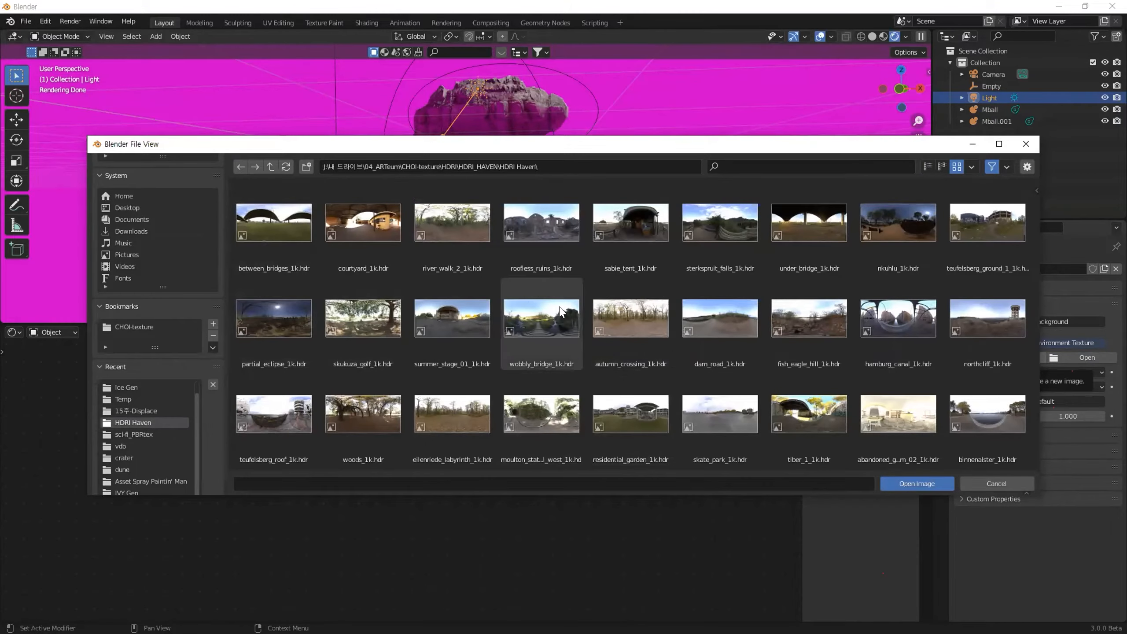
pyautogui.doubleClick(826, 416)
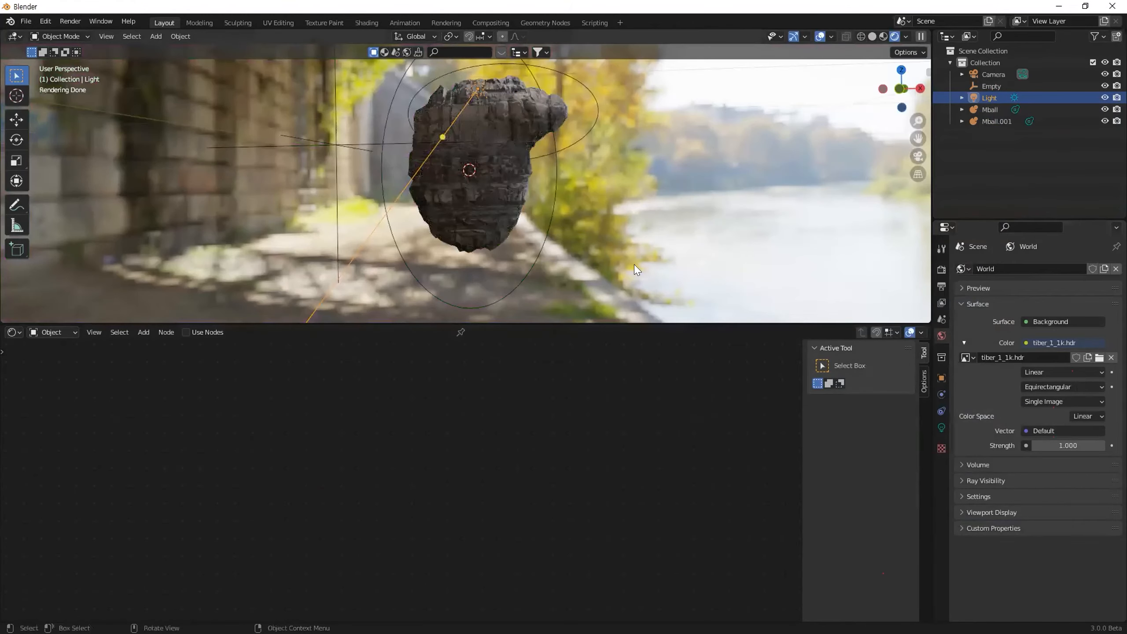
# Lower the world background strength below 1 and enable the Transparent film option in the render settings
pyautogui.moveTo(634, 264)
pyautogui.mouseDown(button='middle')
pyautogui.moveTo(518, 238)
pyautogui.moveTo(634, 248)
pyautogui.moveTo(619, 252)
pyautogui.mouseUp(button='middle')
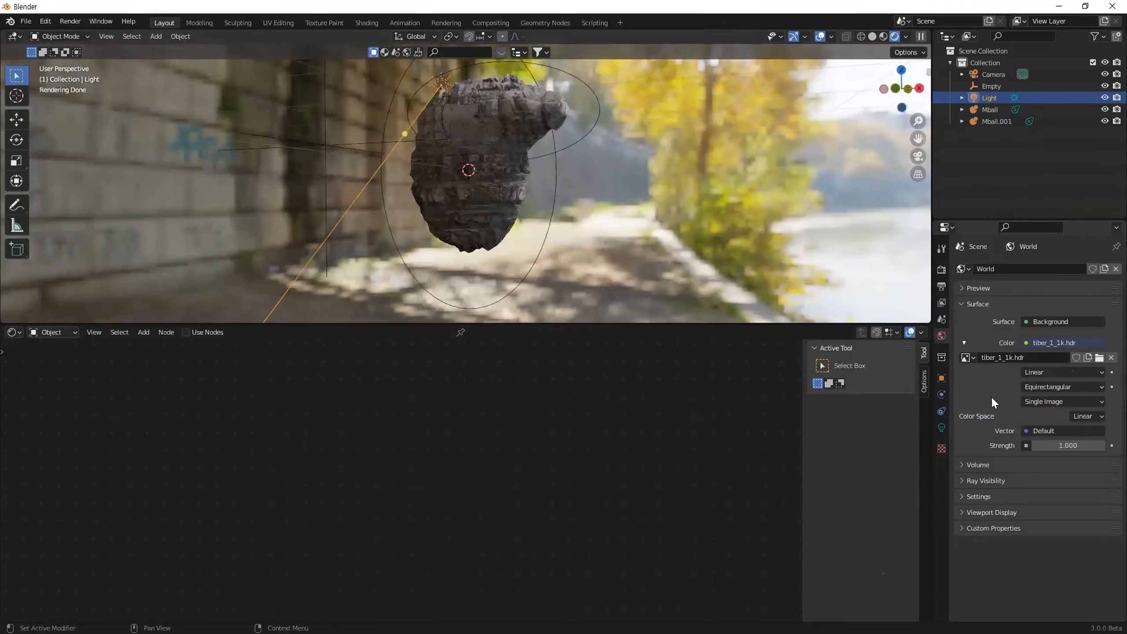
pyautogui.moveTo(1060, 440)
pyautogui.mouseDown()
pyautogui.moveTo(1035, 440)
pyautogui.moveTo(1052, 440)
pyautogui.mouseUp()
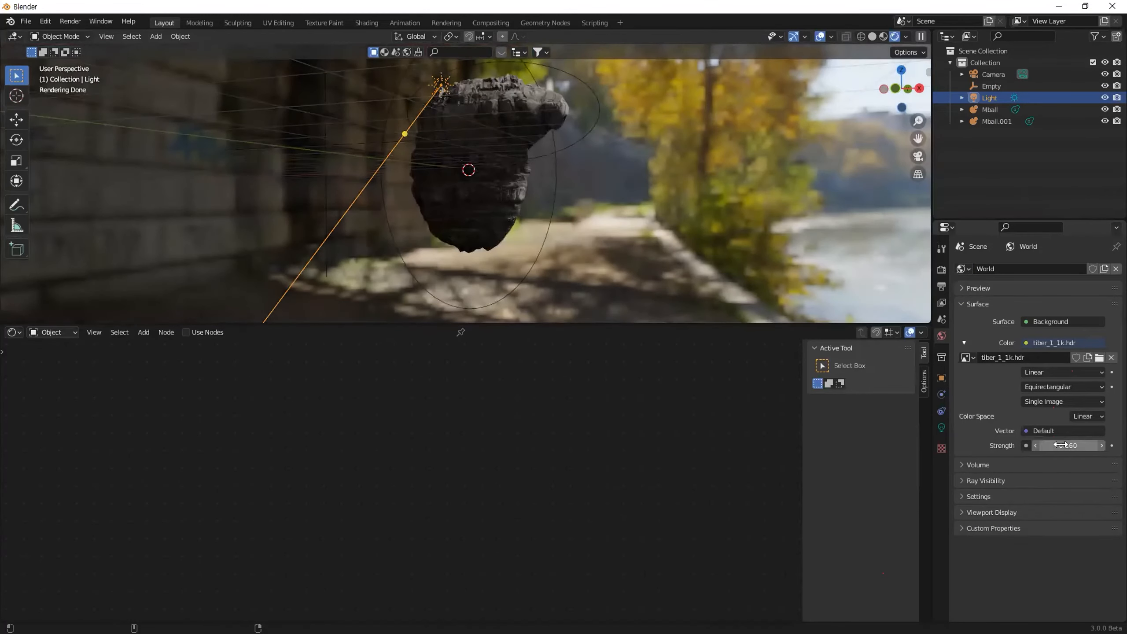
pyautogui.click(943, 267)
pyautogui.scroll(-3, 976, 553)
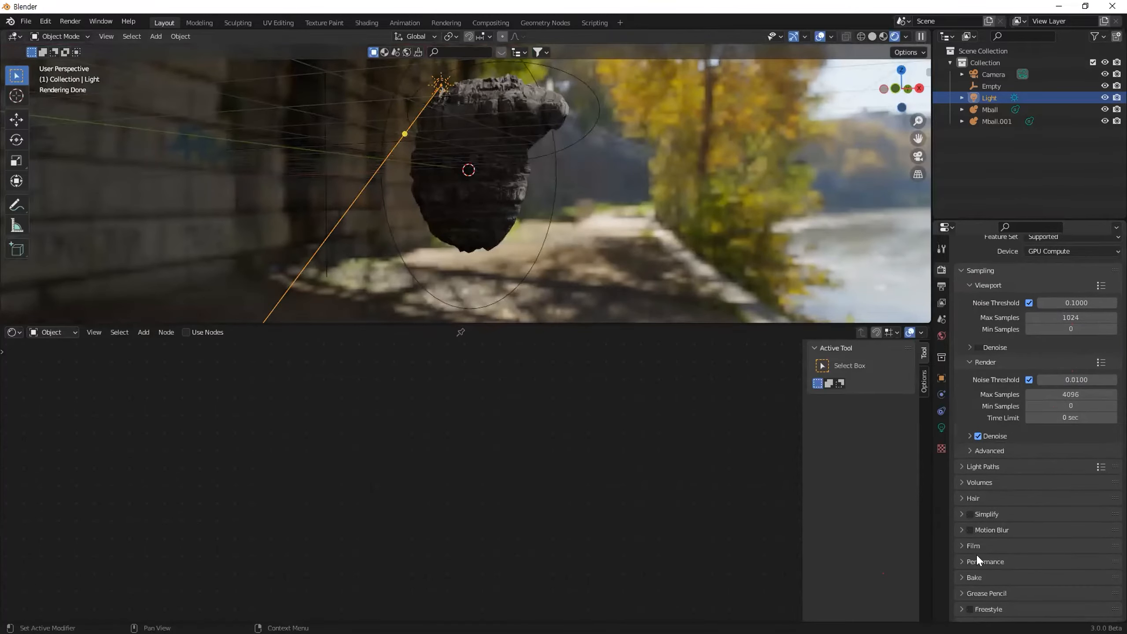
pyautogui.click(976, 544)
pyautogui.scroll(-6, 1009, 573)
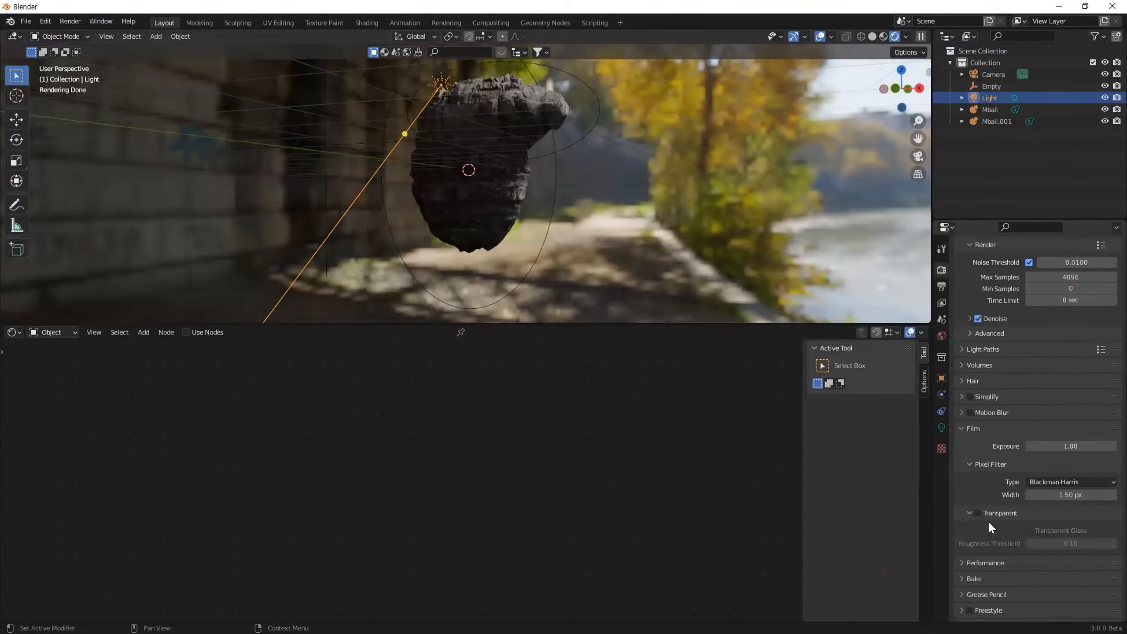
pyautogui.click(977, 513)
# Move the flattened upper metaball to reshape the top of the rock
pyautogui.moveTo(587, 228); pyautogui.dragTo(499, 196, button='middle')
pyautogui.click(559, 113)
pyautogui.press('g')
pyautogui.click(521, 189)
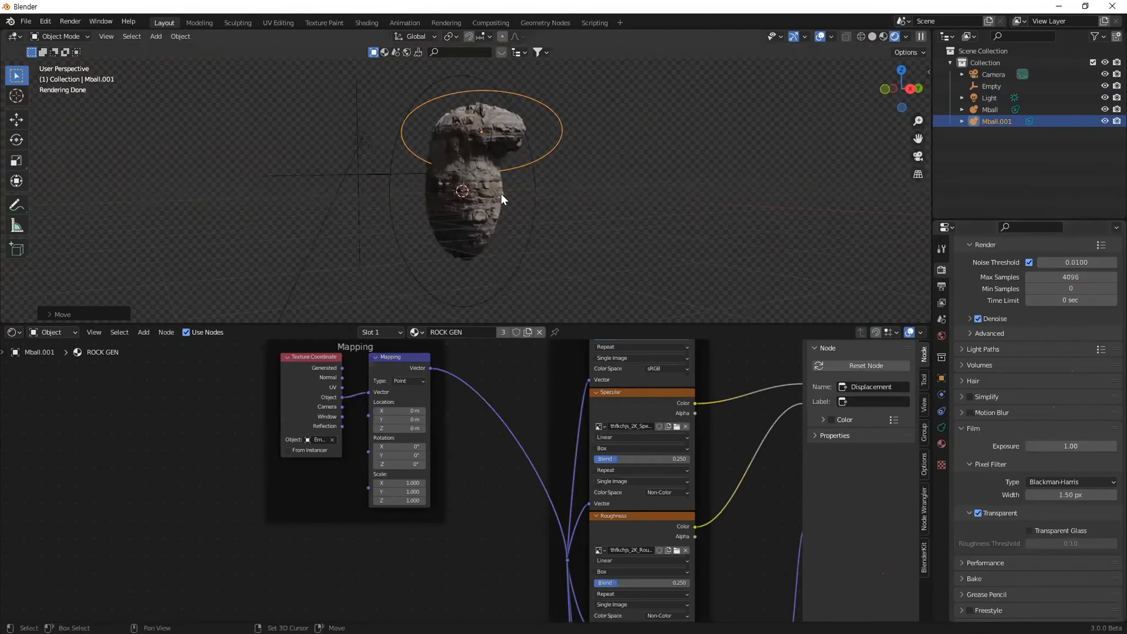
# Duplicate the flattened metaball to the rock's opposite upper side, stretch the copy along Z, and adjust its size and position
pyautogui.hotkey('shift', 'd')
pyautogui.click(453, 173)
pyautogui.press('s')
pyautogui.press('z')
pyautogui.click(545, 191)
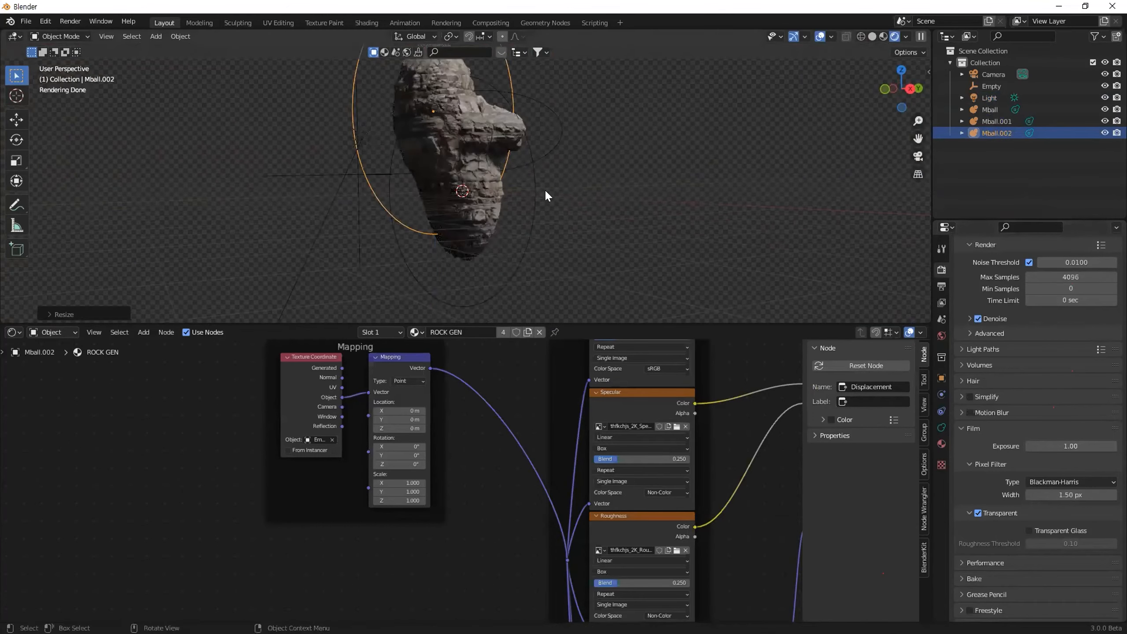
pyautogui.press('s')
pyautogui.click(494, 163)
pyautogui.press('g')
pyautogui.click(483, 196)
# Set the Displacement node's Scale to 0.5 in the ROCK GEN material
pyautogui.moveTo(484, 196); pyautogui.dragTo(544, 216, button='middle')
pyautogui.moveTo(749, 467); pyautogui.dragTo(361, 437, button='middle')
pyautogui.moveTo(583, 498); pyautogui.dragTo(500, 412, button='middle')
pyautogui.moveTo(635, 476); pyautogui.dragTo(570, 394, button='middle')
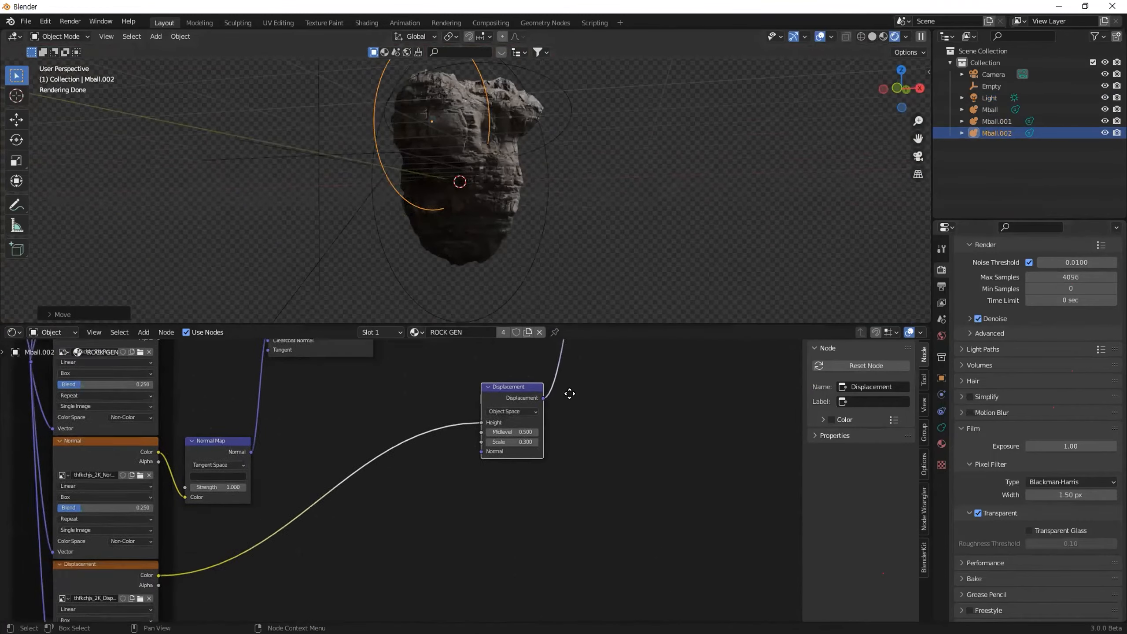
pyautogui.scroll(2, 569, 394)
pyautogui.click(559, 409)
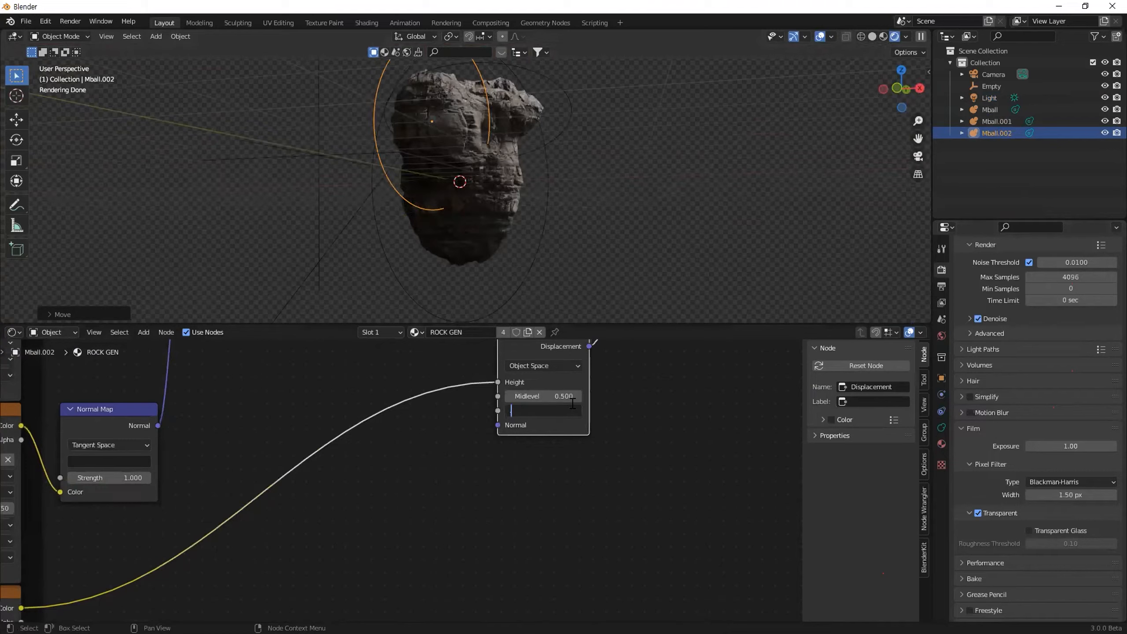
pyautogui.write('.5')
pyautogui.press('Return')
pyautogui.scroll(3, 500, 187)
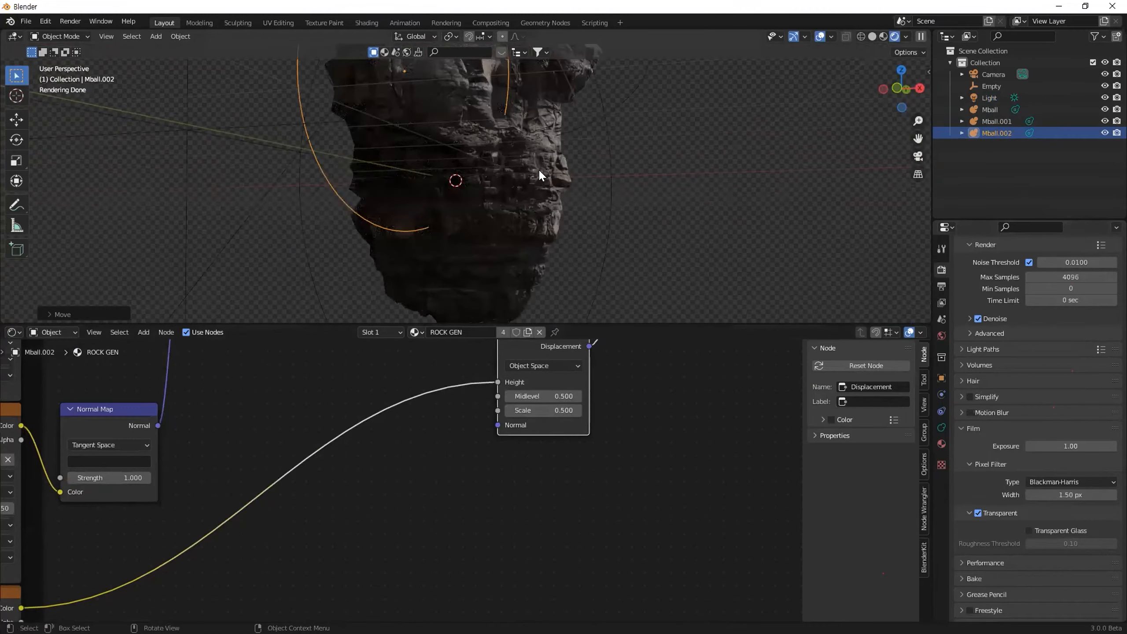
# Try to change the viewport resolution of the metaball Mball.002
pyautogui.scroll(-4, 488, 179)
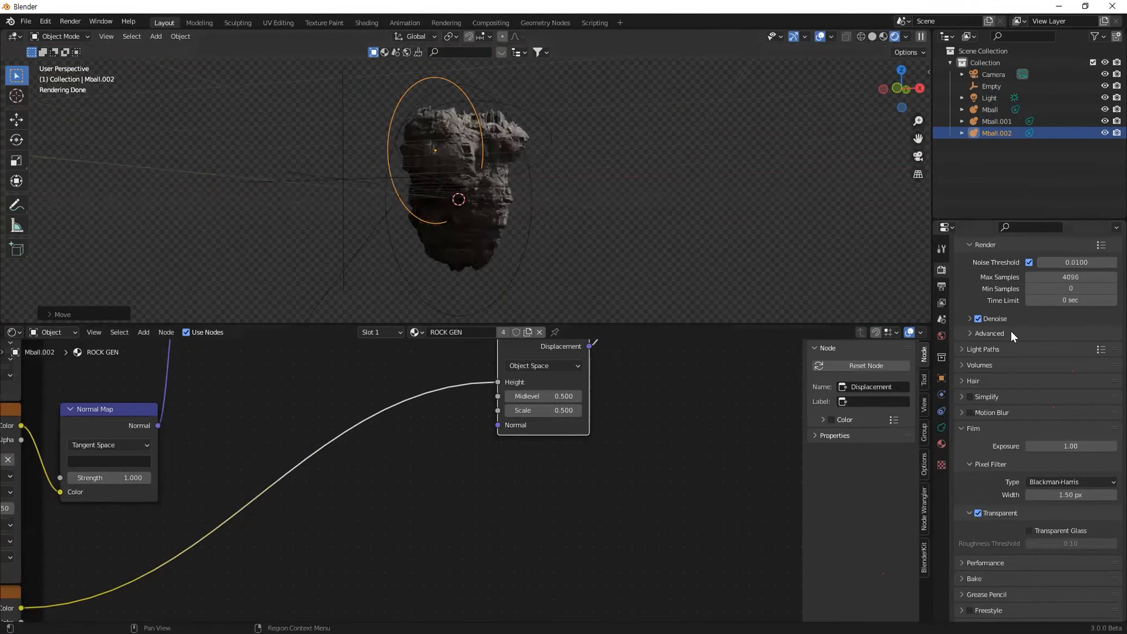
pyautogui.click(941, 427)
pyautogui.click(1065, 306)
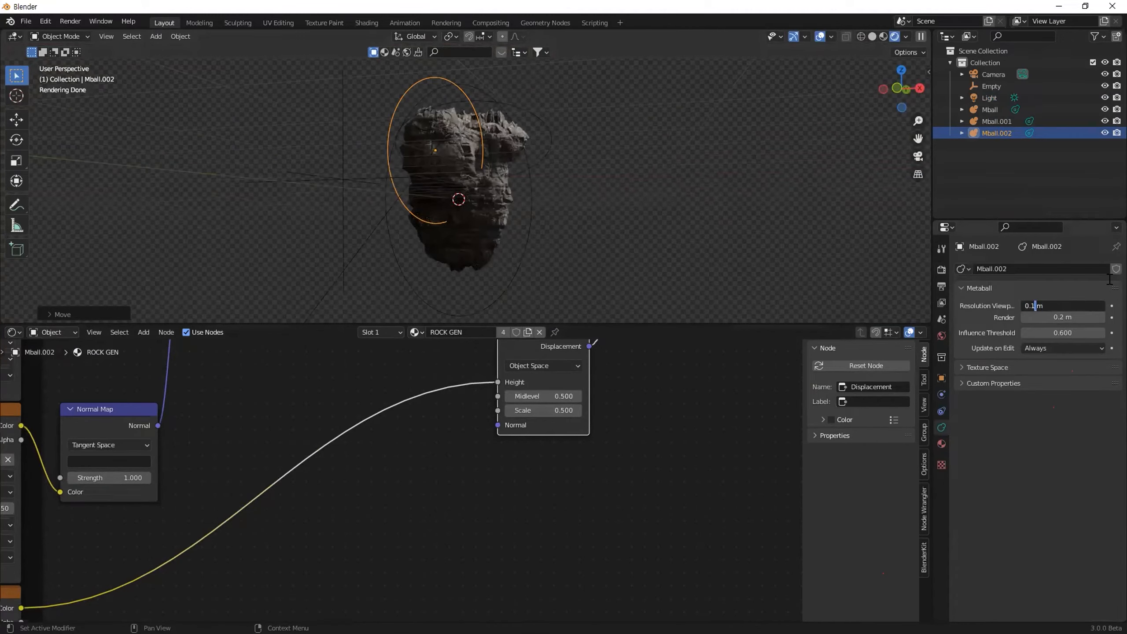
pyautogui.hotkey('shift', 'Left')
pyautogui.click(1059, 317)
pyautogui.click(1057, 304)
pyautogui.click(1037, 304)
pyautogui.moveTo(1036, 305); pyautogui.dragTo(1030, 306)
pyautogui.write('5')
pyautogui.press('Return')
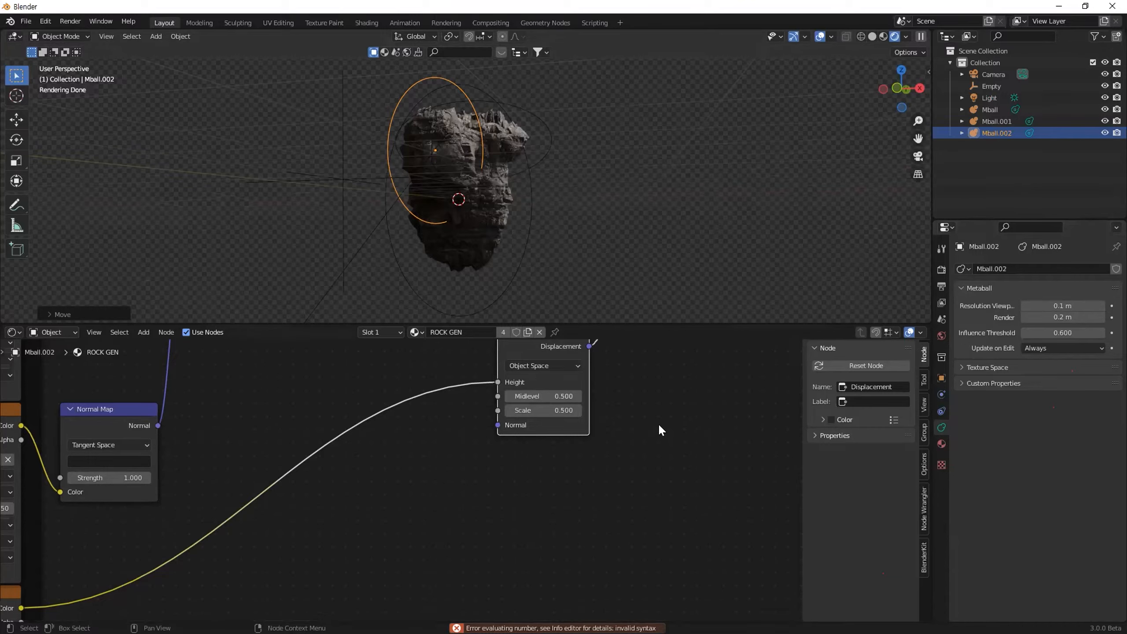
# Set the viewport resolution of the metaball Mball.002 to 0.05 m
pyautogui.moveTo(644, 249); pyautogui.dragTo(659, 231, button='middle')
pyautogui.keyDown('shift'); pyautogui.moveTo(553, 209); pyautogui.dragTo(618, 210, button='middle'); pyautogui.keyUp('shift')
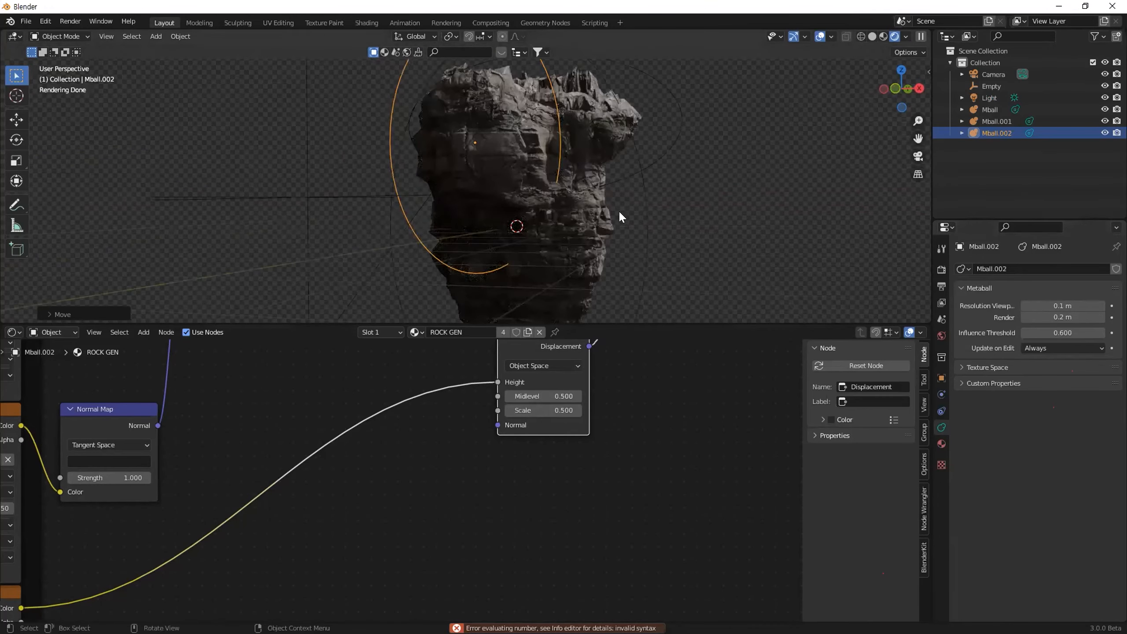
pyautogui.click(1059, 305)
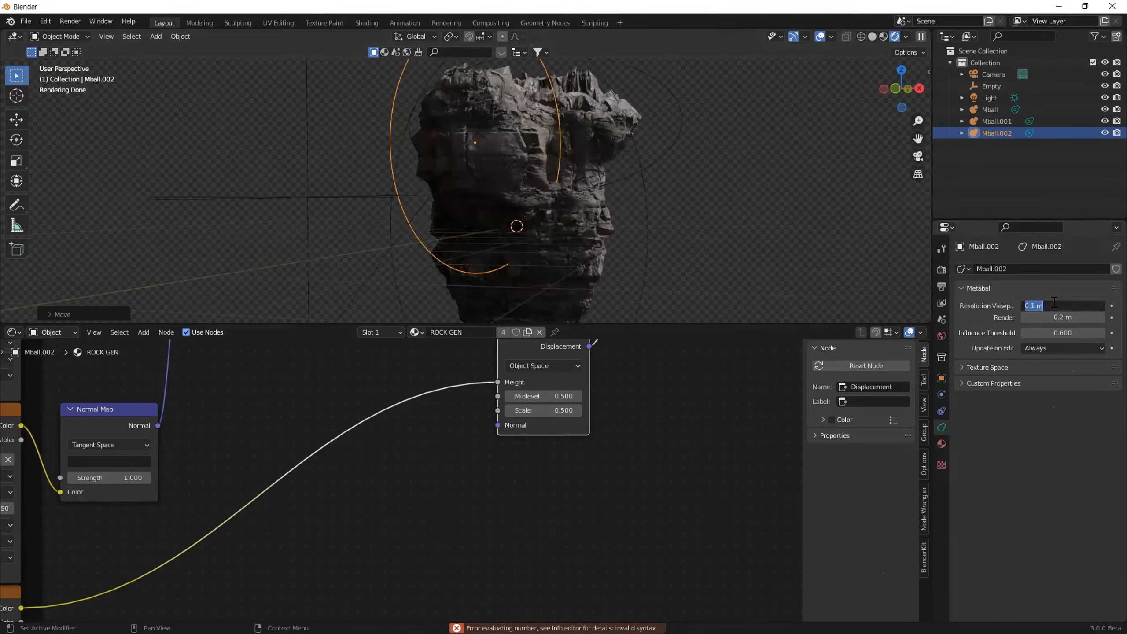
pyautogui.click(1037, 307)
pyautogui.press('Left')
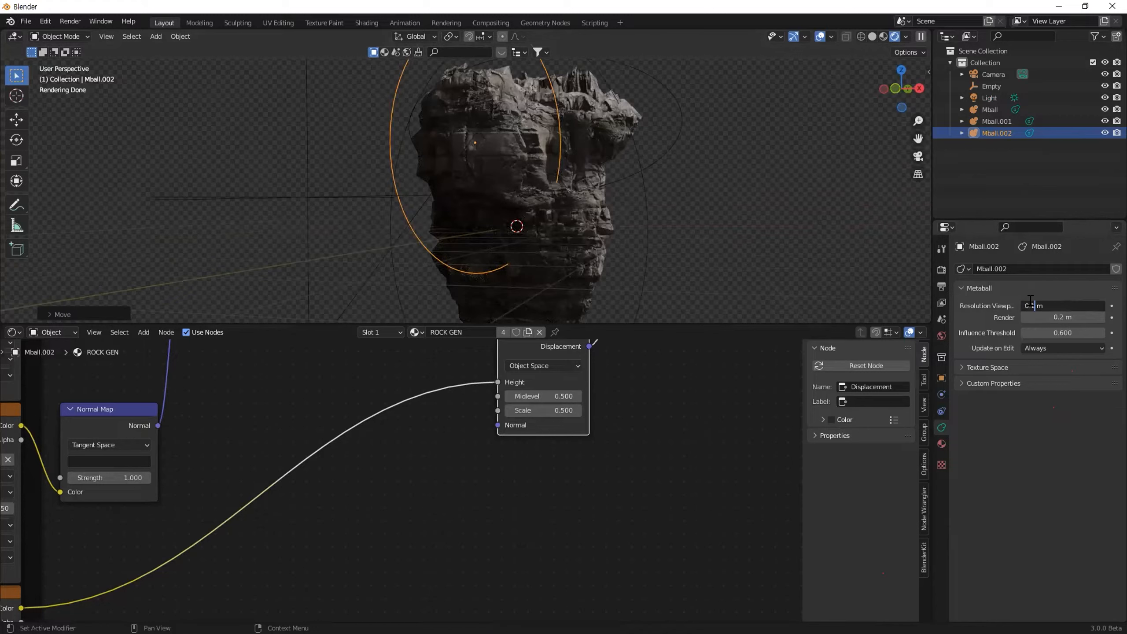
pyautogui.write('.0')
pyautogui.press('Right')
pyautogui.press('BackSpace')
pyautogui.write('5')
pyautogui.press('Return')
pyautogui.moveTo(553, 164); pyautogui.dragTo(583, 179, button='middle')
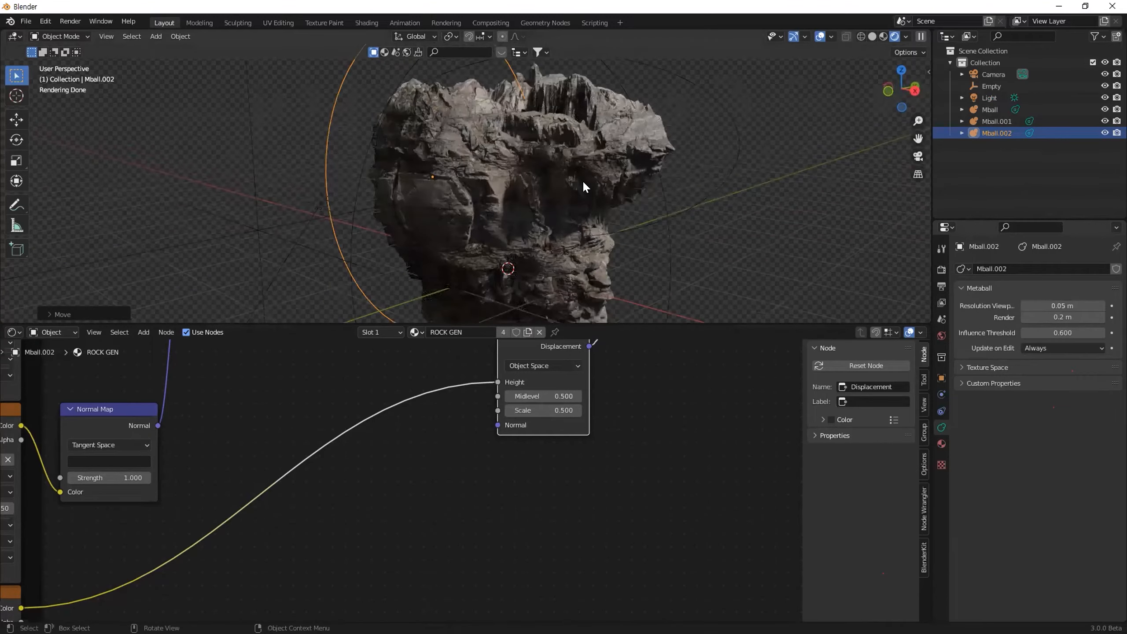
# Reposition the Mapping frame and move the Material Output node farther away from the Principled BSDF and Displacement nodes
pyautogui.scroll(-5, 338, 438)
pyautogui.moveTo(286, 460); pyautogui.dragTo(515, 481, button='middle')
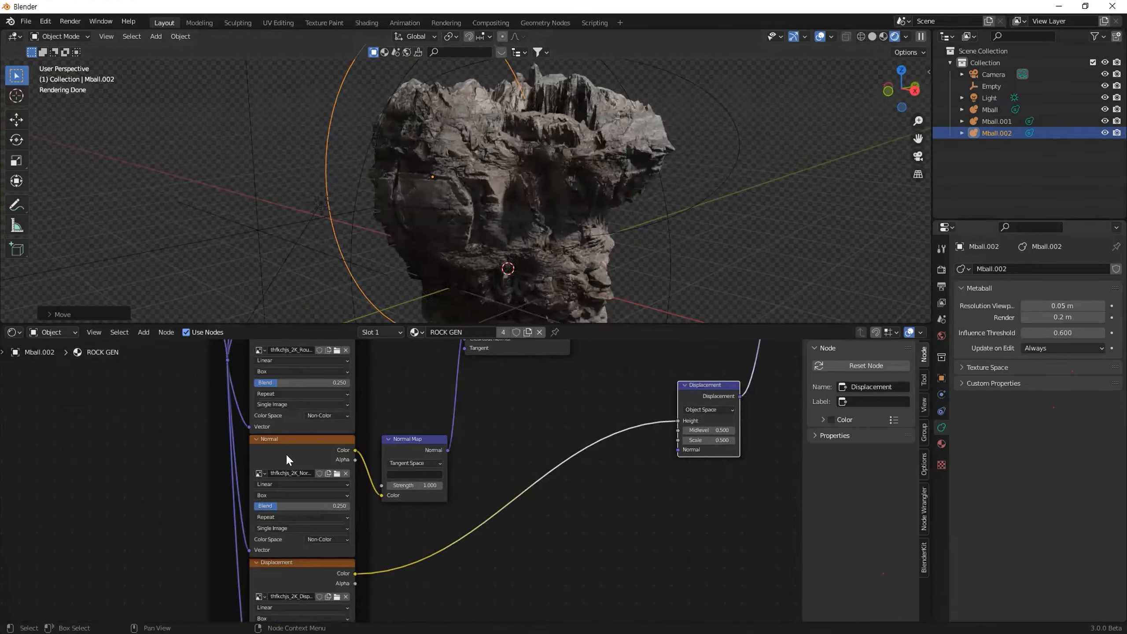
pyautogui.scroll(-2, 220, 471)
pyautogui.moveTo(220, 471); pyautogui.dragTo(265, 511, button='middle')
pyautogui.scroll(-3, 240, 429)
pyautogui.moveTo(264, 511); pyautogui.dragTo(169, 354)
pyautogui.moveTo(198, 459); pyautogui.dragTo(182, 486)
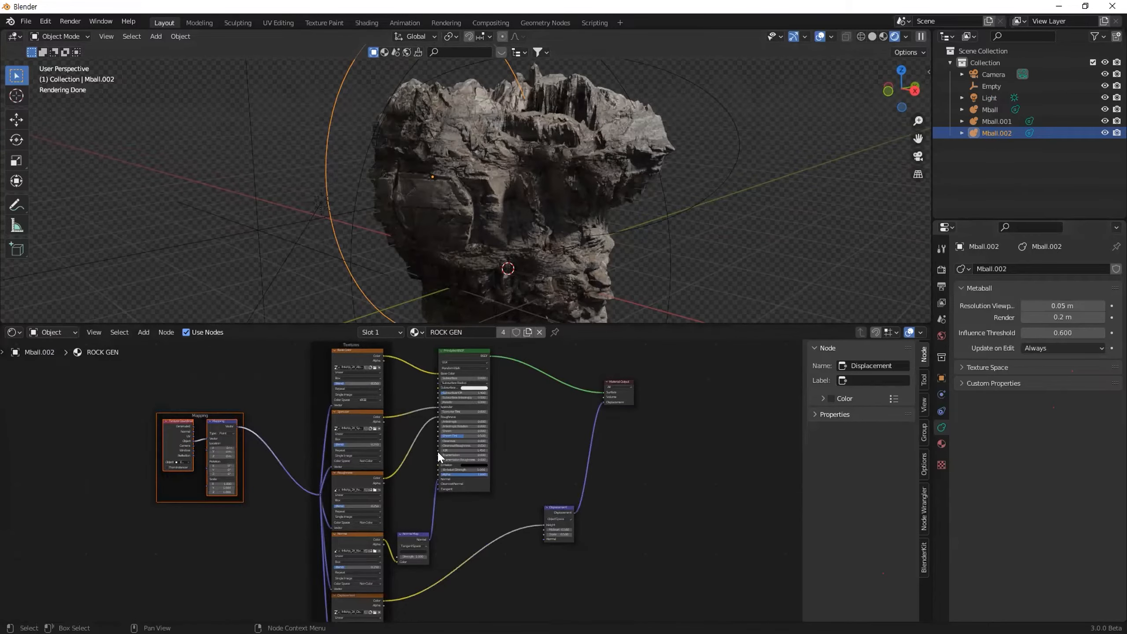
pyautogui.moveTo(582, 431); pyautogui.dragTo(390, 433, button='middle')
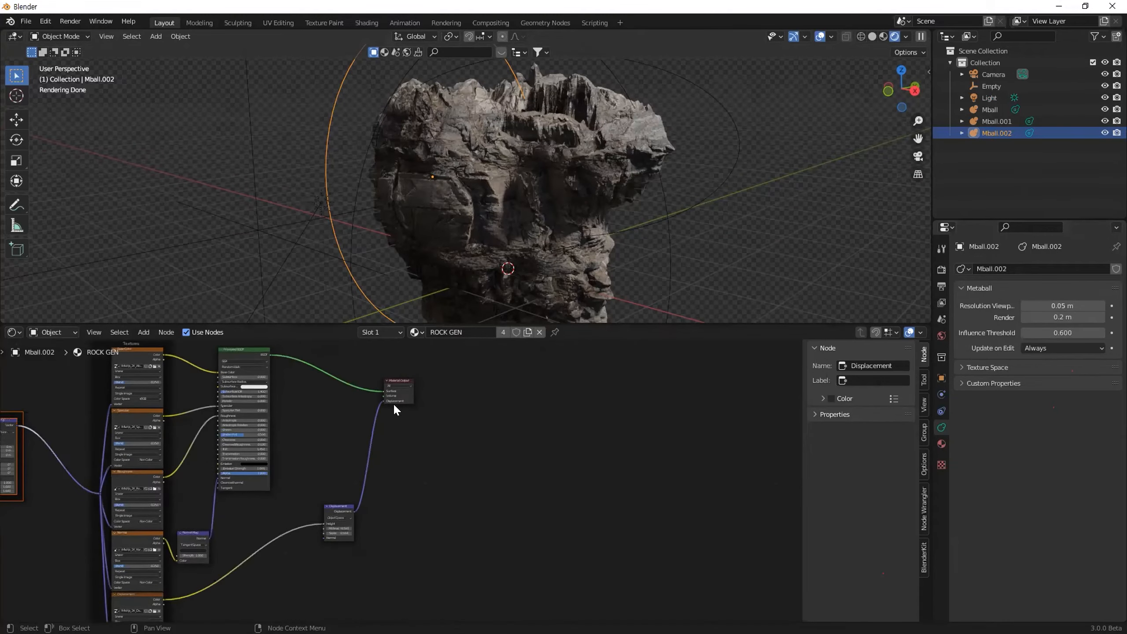
pyautogui.moveTo(399, 387); pyautogui.dragTo(510, 413)
# Add a Diffuse BSDF node above the Principled BSDF in the ROCK GEN material
pyautogui.moveTo(586, 189); pyautogui.dragTo(586, 212, button='middle')
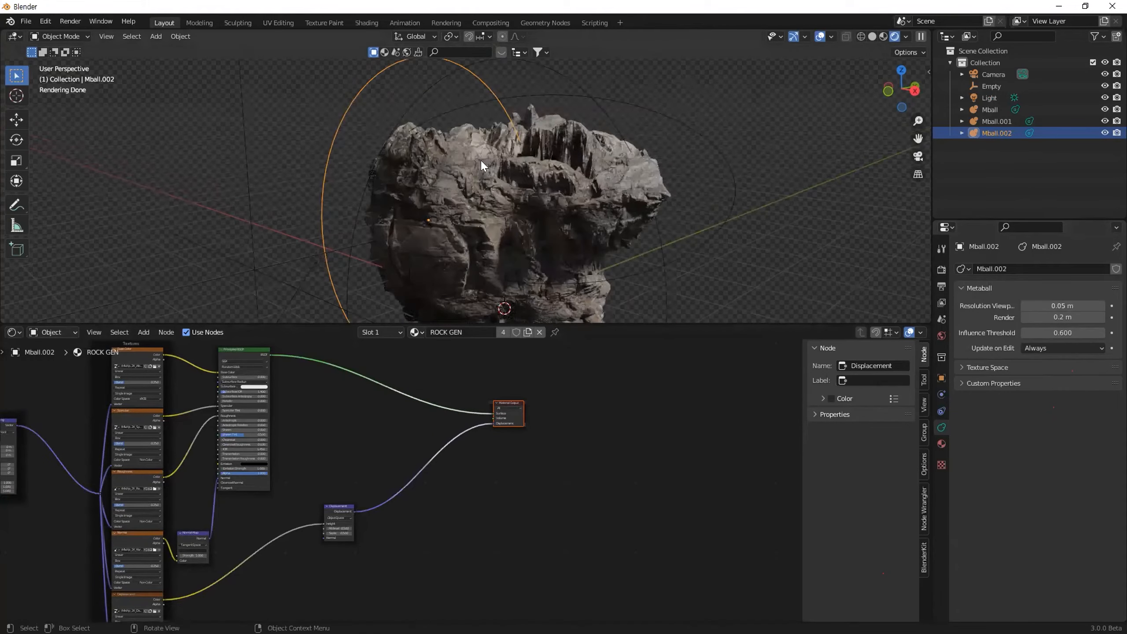
pyautogui.moveTo(360, 442); pyautogui.dragTo(401, 527, button='middle')
pyautogui.moveTo(383, 403); pyautogui.dragTo(449, 423, button='middle')
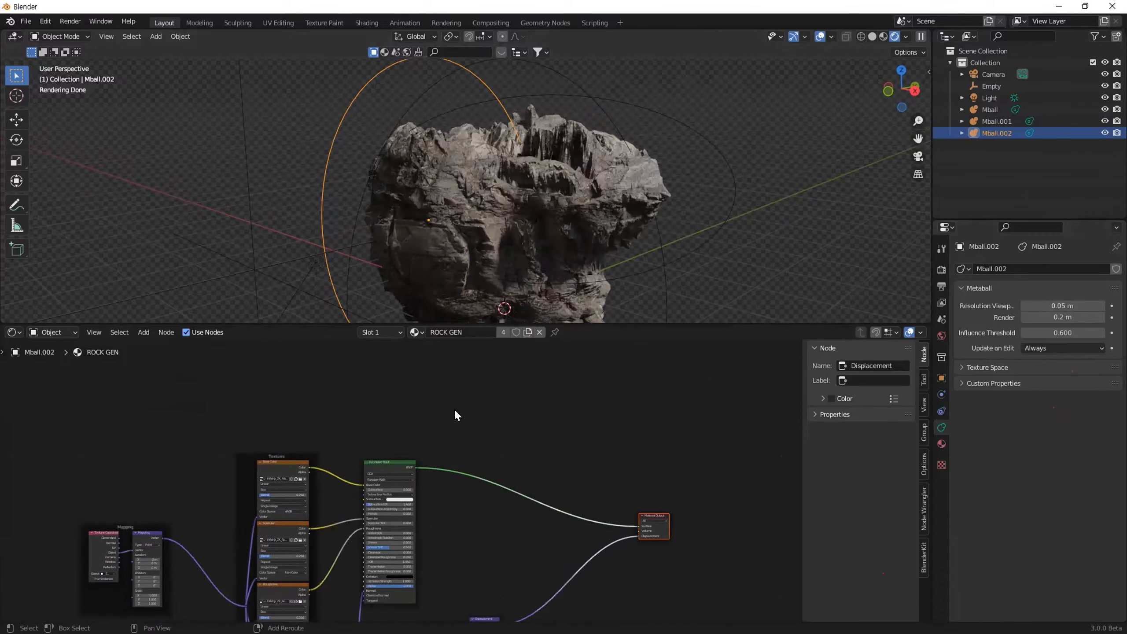
pyautogui.hotkey('shift', 'a')
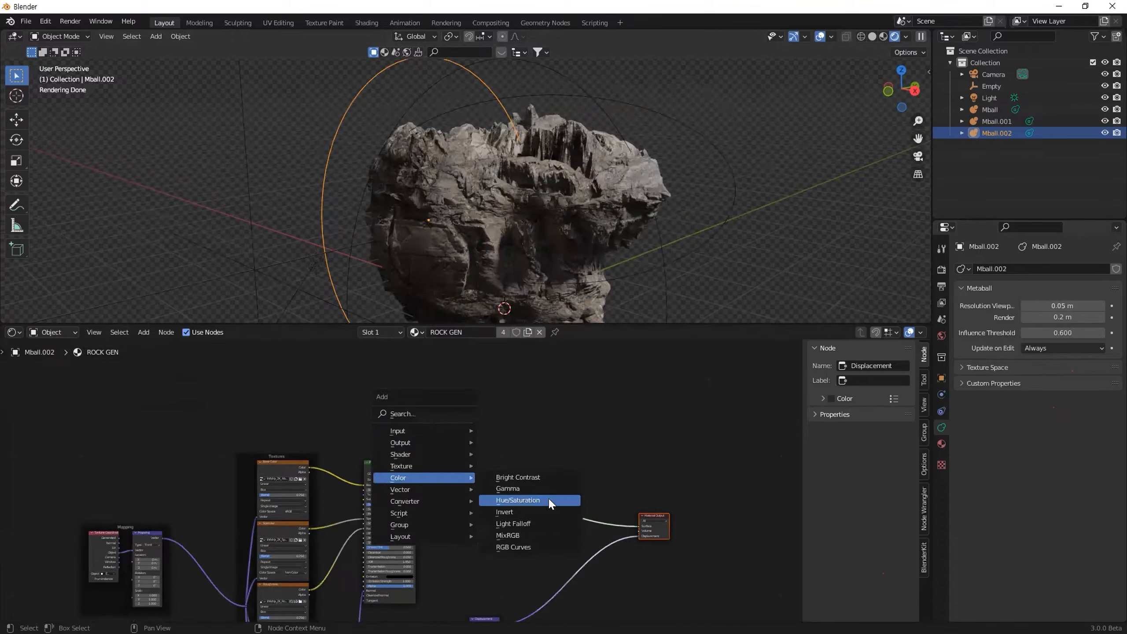
pyautogui.moveTo(414, 455)
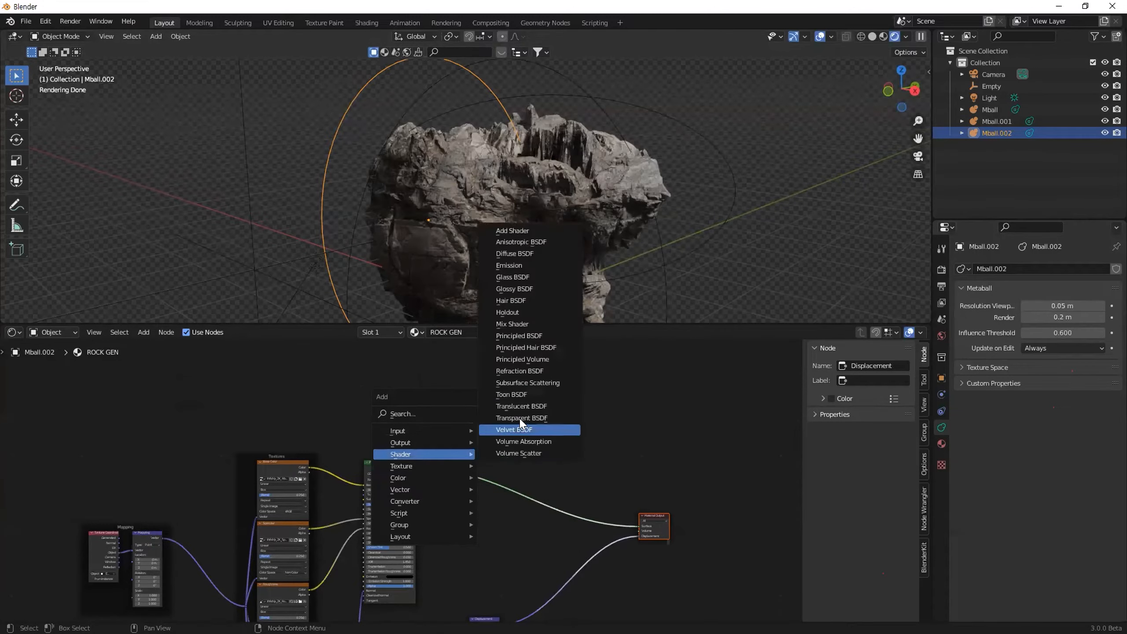
pyautogui.click(515, 254)
pyautogui.click(391, 391)
# Give the Diffuse BSDF a green color and connect it to the Material Output's surface in place of the Principled BSDF
pyautogui.scroll(2, 402, 443)
pyautogui.scroll(2, 488, 413)
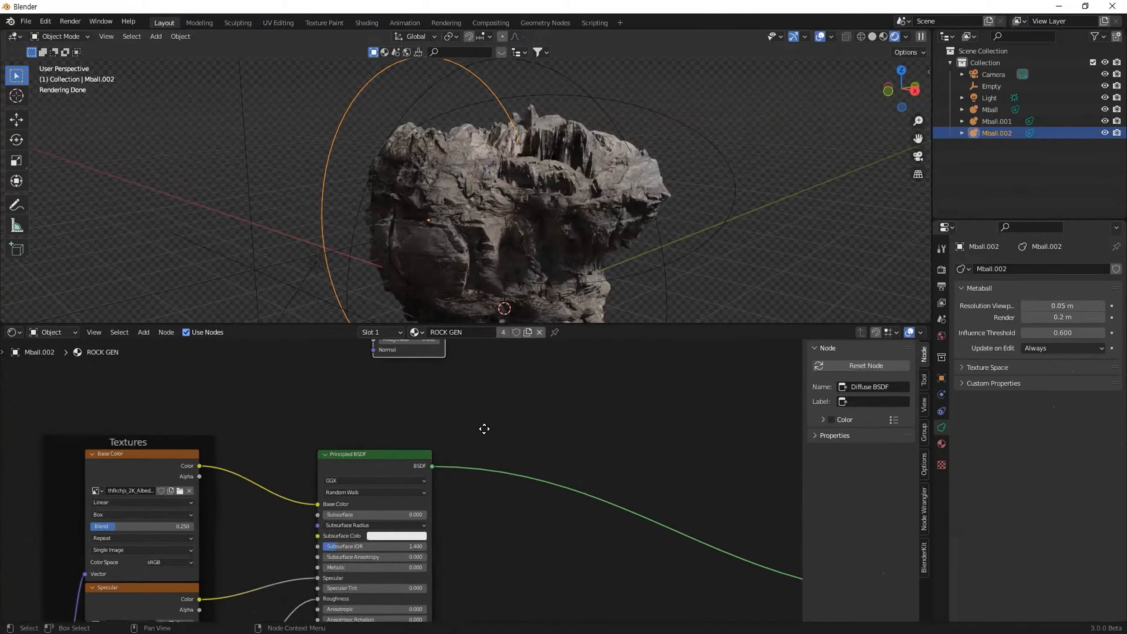
pyautogui.keyDown('shift'); pyautogui.scroll(3, 444, 409); pyautogui.keyUp('shift')
pyautogui.click(407, 392)
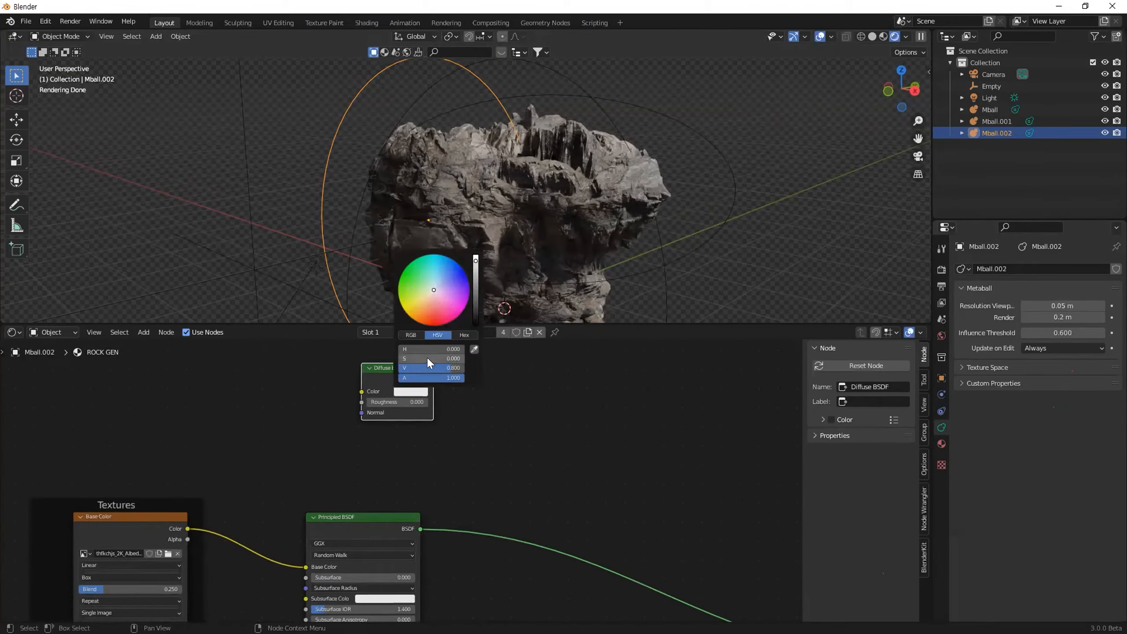
pyautogui.click(406, 289)
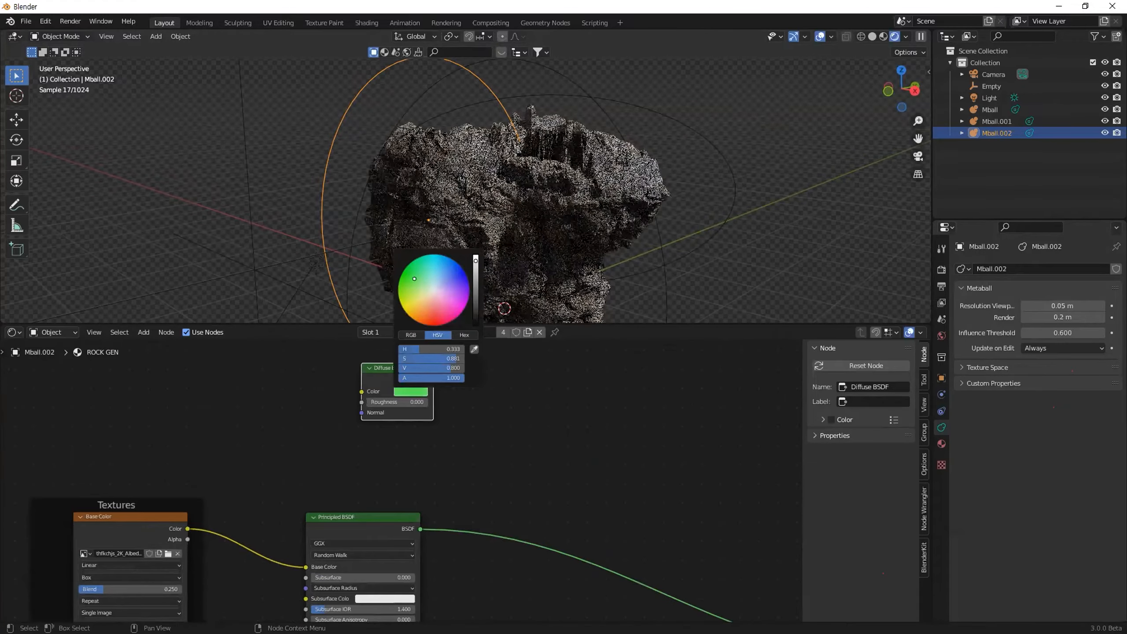
pyautogui.click(409, 392)
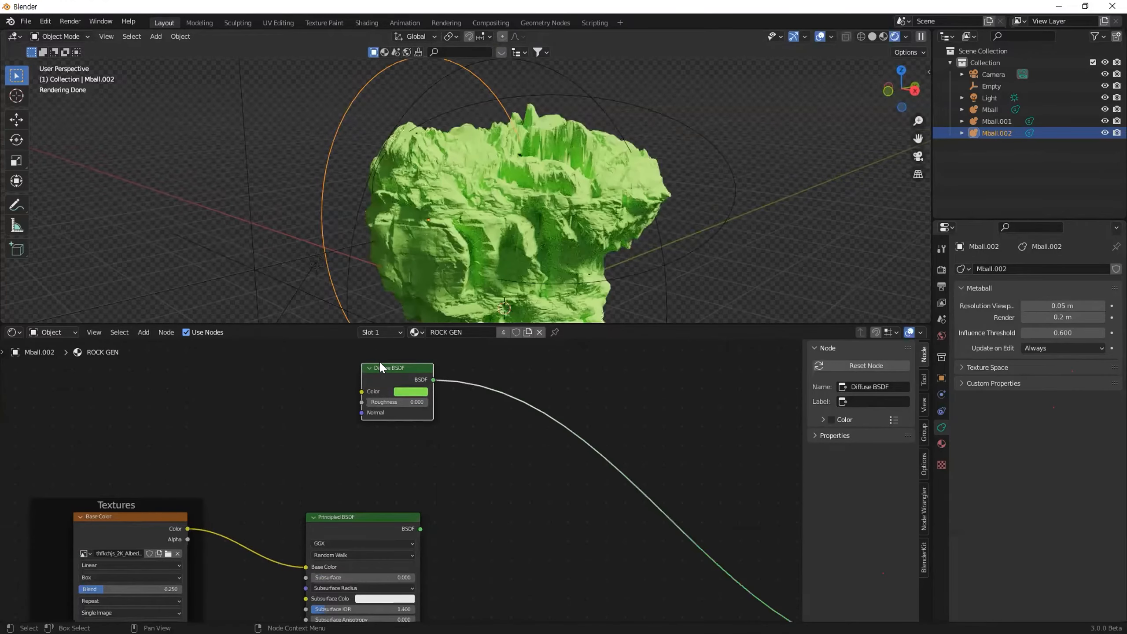
pyautogui.click(408, 392)
pyautogui.moveTo(413, 286); pyautogui.dragTo(413, 280)
# Switch to File Explorer and open the personal texture library folder inside 04_ARTeum
pyautogui.moveTo(510, 444); pyautogui.dragTo(588, 479, button='middle')
pyautogui.hotkey('alt', 'Tab')
pyautogui.click(368, 174)
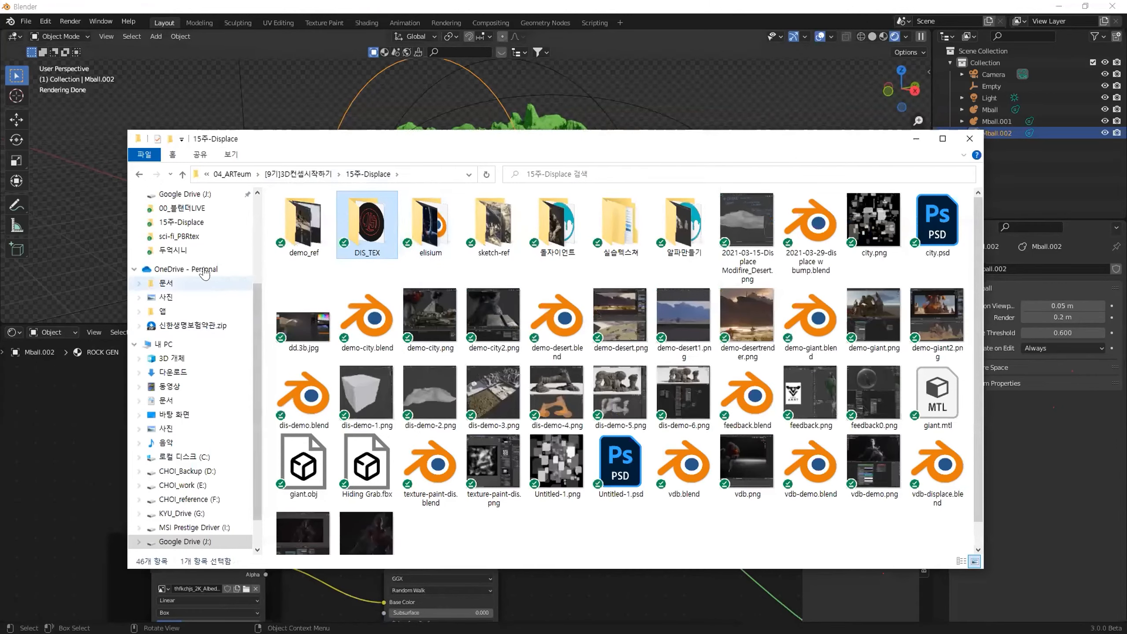
pyautogui.scroll(3, 200, 267)
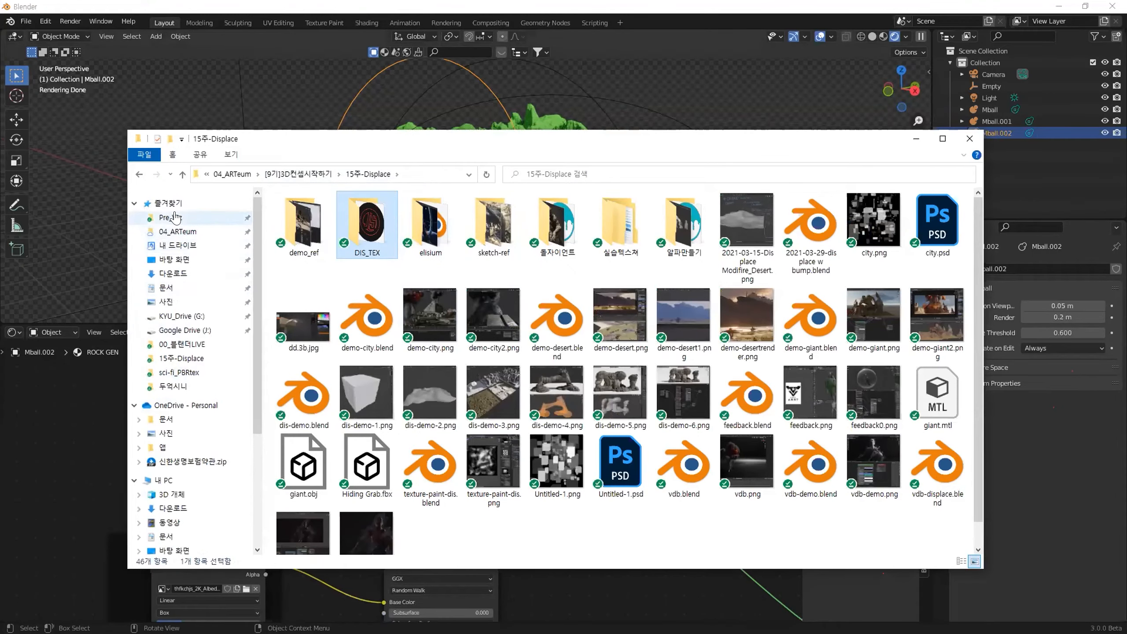
pyautogui.click(175, 217)
pyautogui.click(177, 231)
pyautogui.doubleClick(497, 227)
# Look through the moss images in the texture folder and select the rough green mossy-rock image
pyautogui.scroll(-4, 854, 486)
pyautogui.scroll(1, 639, 432)
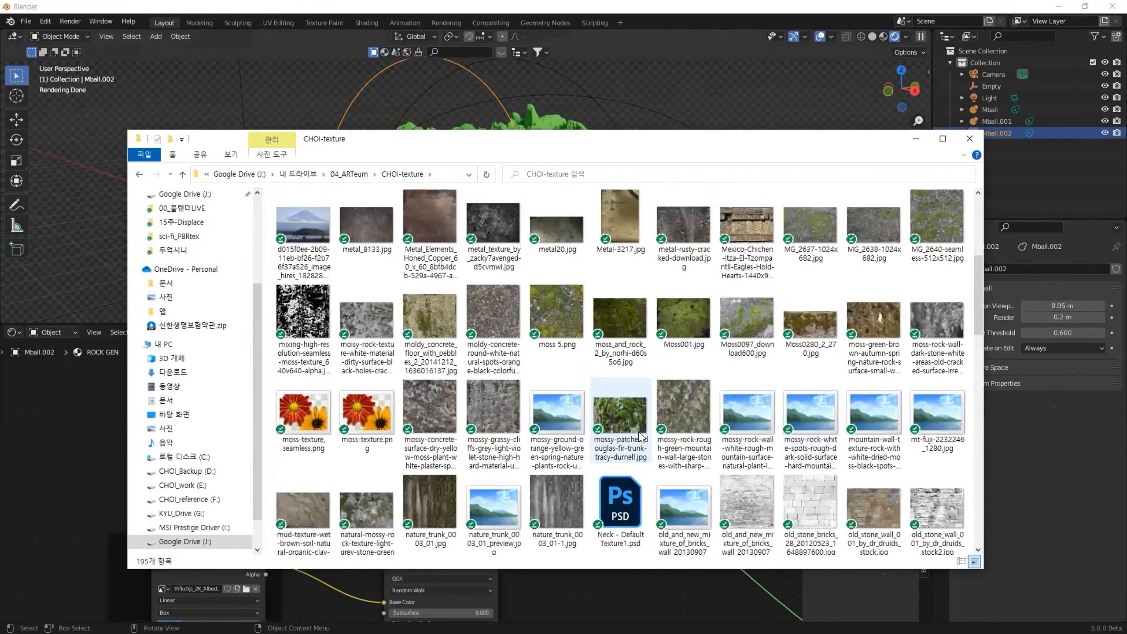
pyautogui.click(670, 322)
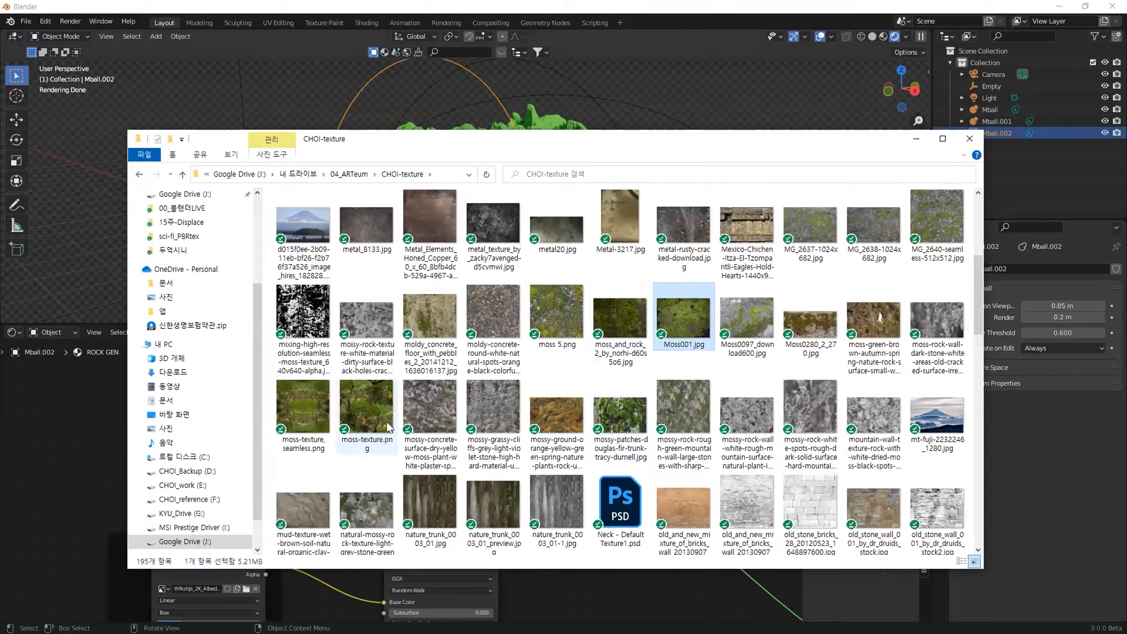
pyautogui.click(700, 413)
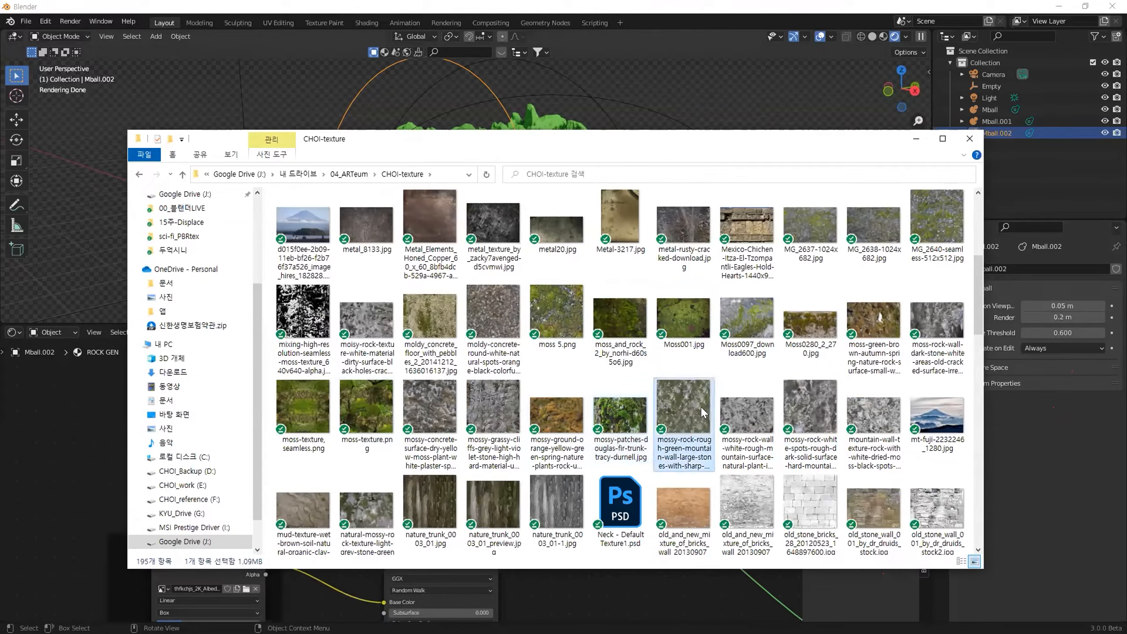
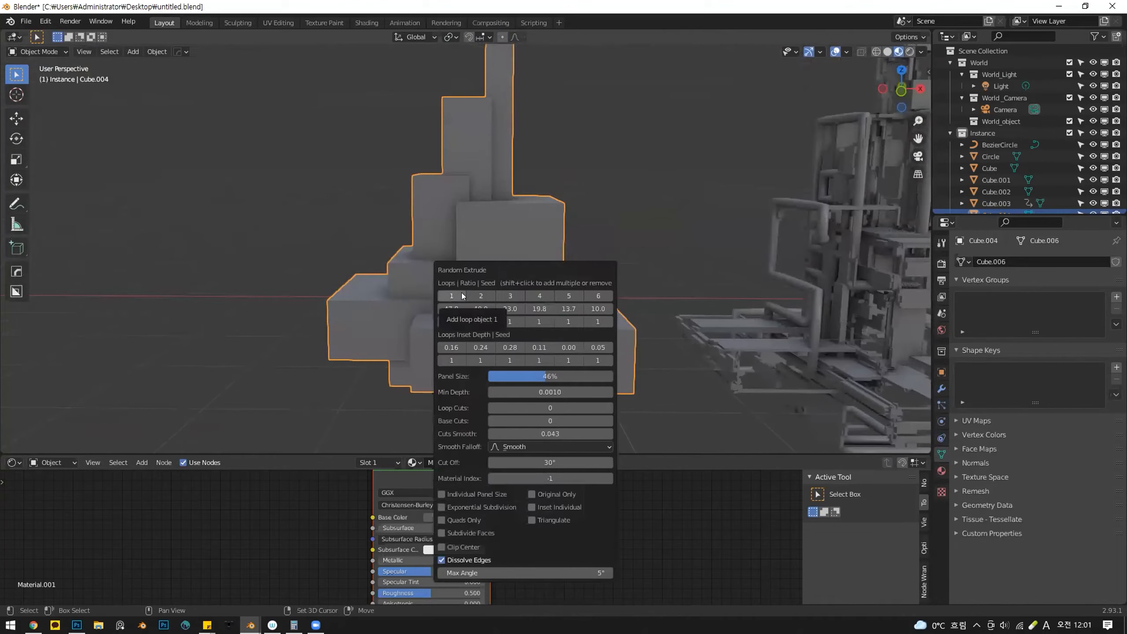
# Enable loops 1 to 4 in Random Extrude to add surface panels to the stacked block object Cube.004
pyautogui.keyDown('shift'); pyautogui.click(515, 295); pyautogui.keyUp('shift')
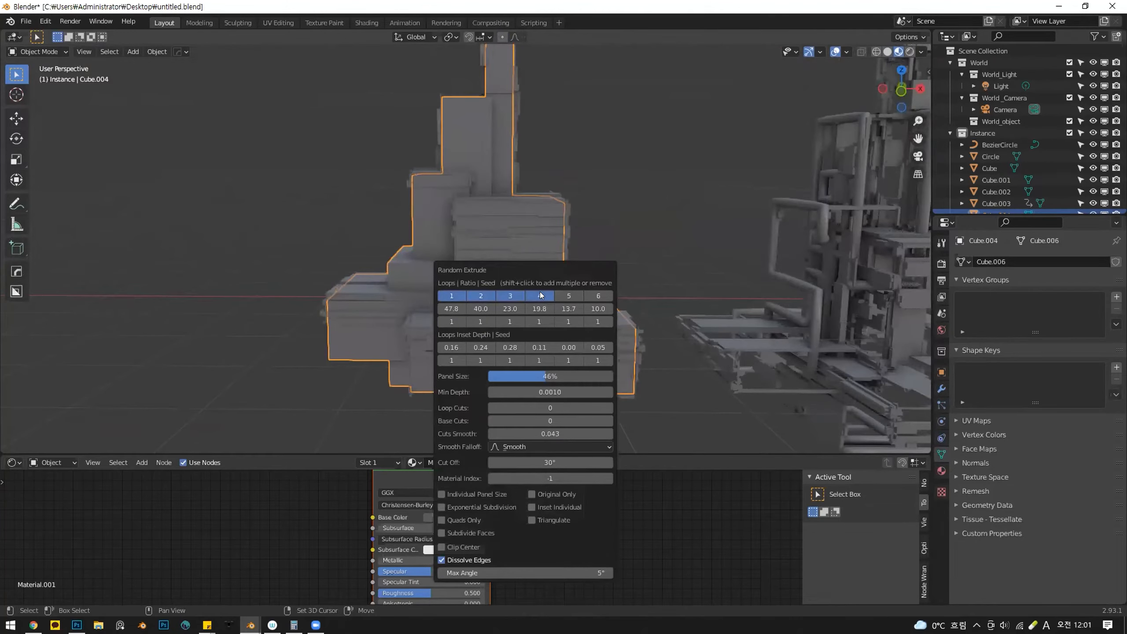
pyautogui.moveTo(605, 294); pyautogui.dragTo(498, 285, button='middle')
# Run Random Tubes on Cube.004 and set the tube amount to 75
pyautogui.hotkey('shift', 'alt', 'q')
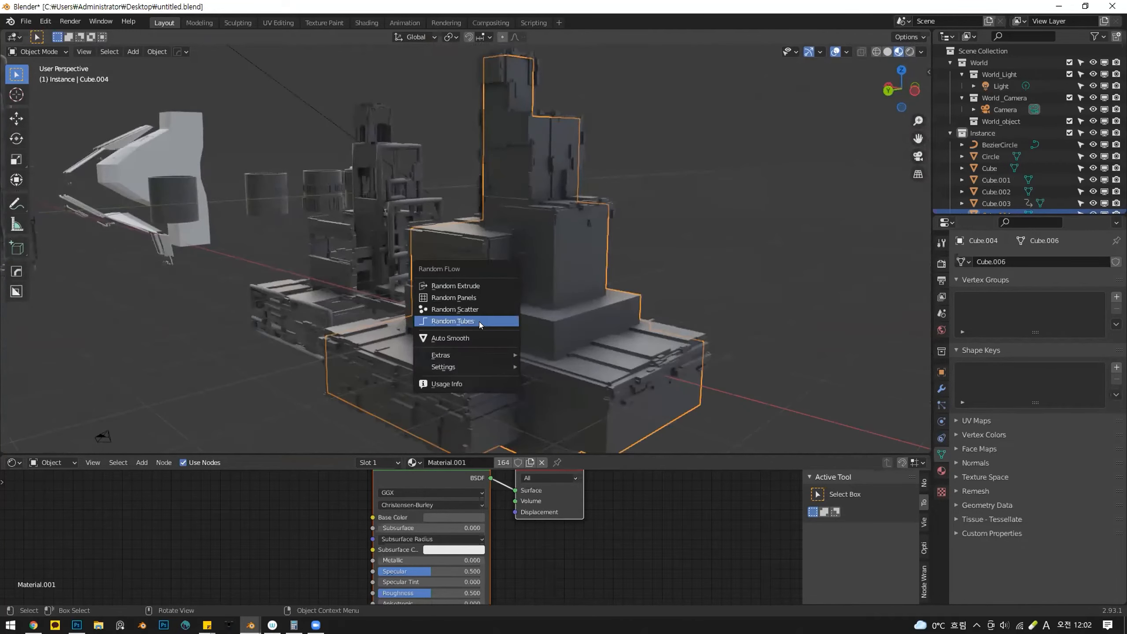
pyautogui.click(453, 321)
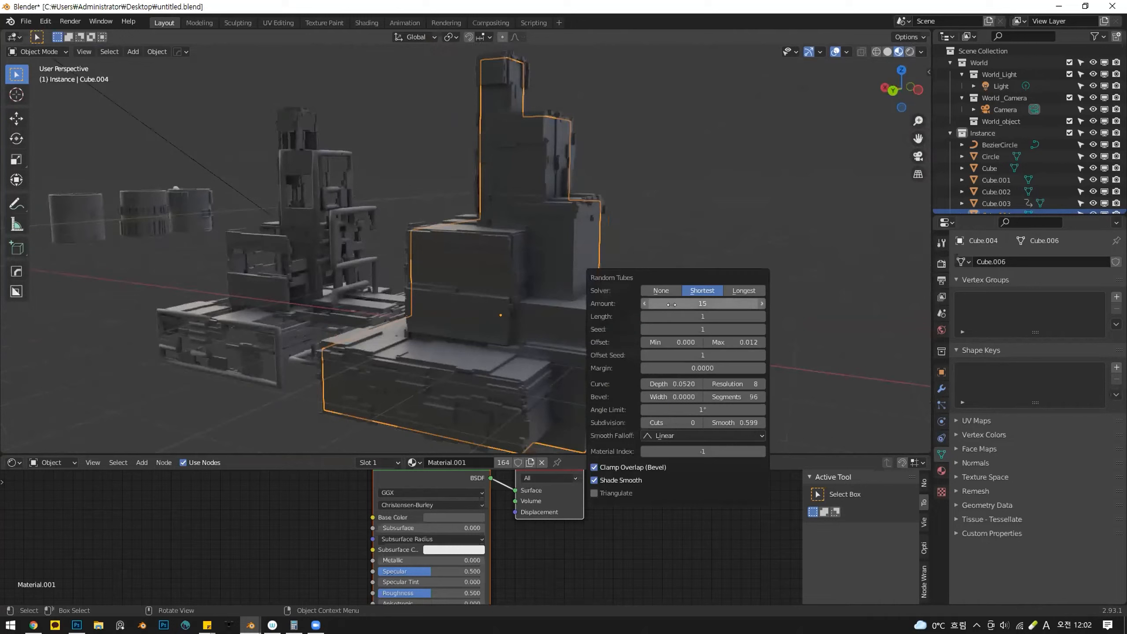
pyautogui.moveTo(703, 303); pyautogui.dragTo(732, 303)
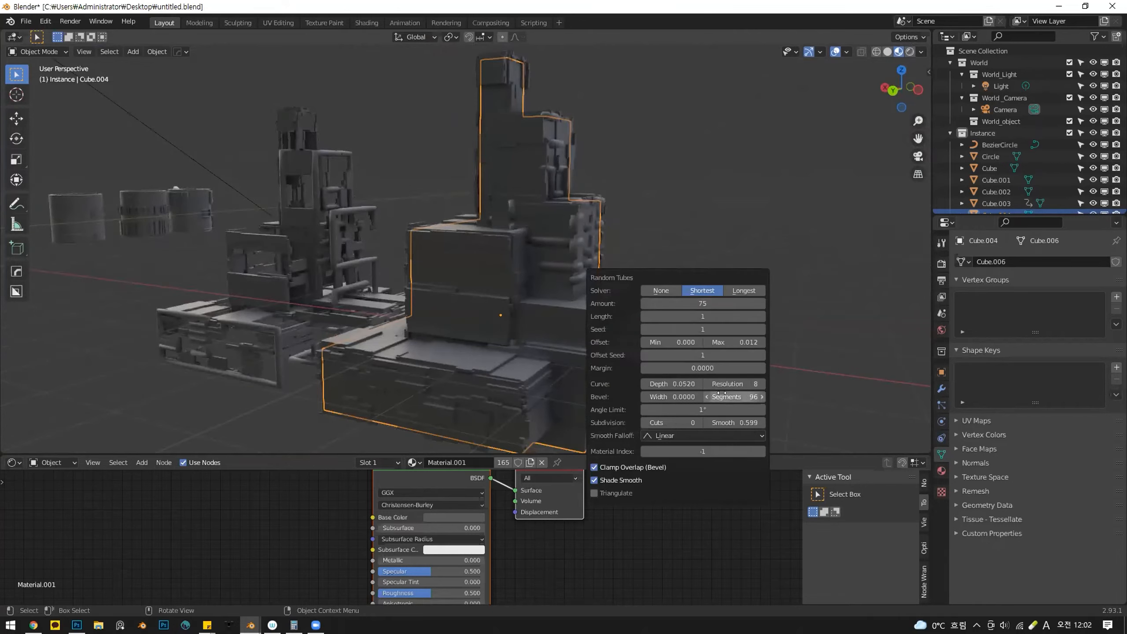
pyautogui.moveTo(725, 397); pyautogui.dragTo(731, 397)
# Check the Random Flow product page on Blender Market in the browser and return to Blender
pyautogui.hotkey('alt', 'Tab')
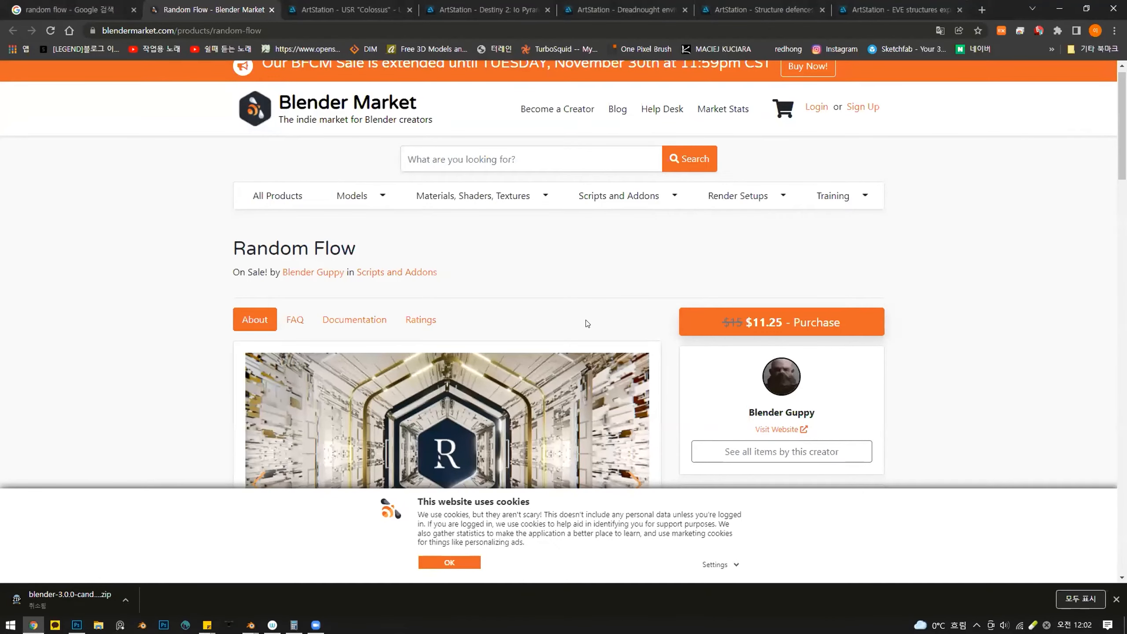
pyautogui.hotkey('alt', 'Tab')
# Select the part among the detailed towers and move it along the Y axis
pyautogui.moveTo(613, 234); pyautogui.dragTo(742, 235, button='middle')
pyautogui.click(742, 235)
pyautogui.scroll(3, 742, 235)
pyautogui.moveTo(622, 266); pyautogui.dragTo(498, 250, button='middle')
pyautogui.click(467, 293)
pyautogui.press('g')
pyautogui.press('x')
pyautogui.press('y')
pyautogui.click(461, 290)
pyautogui.click(480, 281)
pyautogui.scroll(2, 709, 222)
pyautogui.click(710, 222)
pyautogui.scroll(3, 709, 222)
pyautogui.scroll(-2, 531, 231)
pyautogui.scroll(3, 451, 250)
pyautogui.scroll(-3, 497, 250)
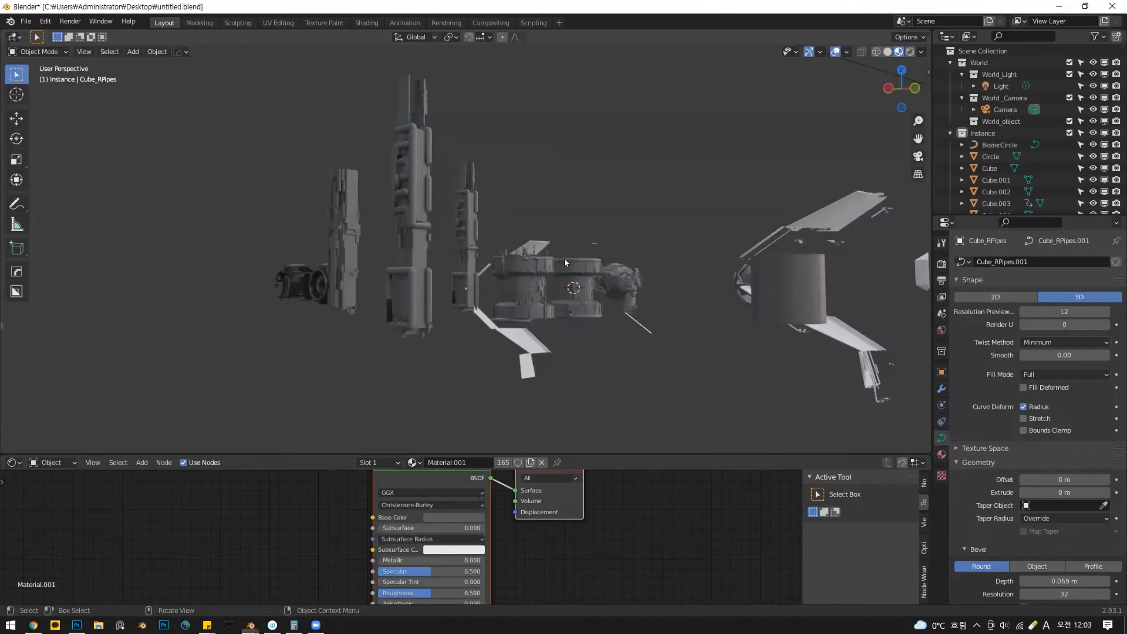
# Inspect the parts in wireframe shading and delete the unwanted object beside the detailed cylinders
pyautogui.moveTo(565, 259); pyautogui.dragTo(463, 323, button='middle')
pyautogui.click(602, 313)
pyautogui.hotkey('shift', 'z')
pyautogui.moveTo(462, 322); pyautogui.dragTo(382, 407)
pyautogui.press('Delete')
pyautogui.press('Delete')
pyautogui.hotkey('shift', 'z')
pyautogui.hotkey('shift', 'z')
pyautogui.click(461, 227)
pyautogui.press('KP_Decimal')
pyautogui.hotkey('shift', 'z')
# Examine the row of detailed cylinders and the Random Flow operations available for Cylinder.003
pyautogui.moveTo(503, 308); pyautogui.dragTo(595, 253, button='middle')
pyautogui.scroll(-2, 523, 297)
pyautogui.scroll(-3, 594, 254)
pyautogui.keyDown('shift'); pyautogui.moveTo(266, 266); pyautogui.dragTo(396, 231, button='middle'); pyautogui.keyUp('shift')
pyautogui.click(396, 231)
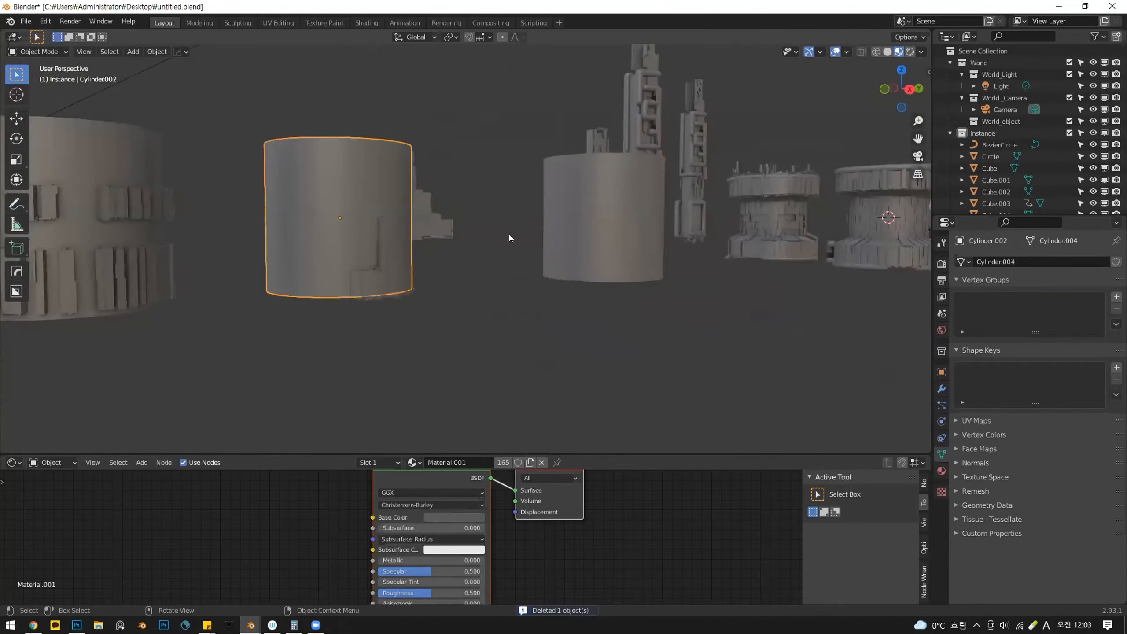
pyautogui.keyDown('shift'); pyautogui.moveTo(284, 279); pyautogui.dragTo(557, 257, button='middle'); pyautogui.keyUp('shift')
pyautogui.moveTo(557, 258); pyautogui.dragTo(575, 265, button='middle')
pyautogui.click(575, 265)
pyautogui.click(387, 278)
pyautogui.moveTo(311, 201); pyautogui.dragTo(483, 246, button='middle')
pyautogui.click(476, 252)
pyautogui.hotkey('shift', 'q')
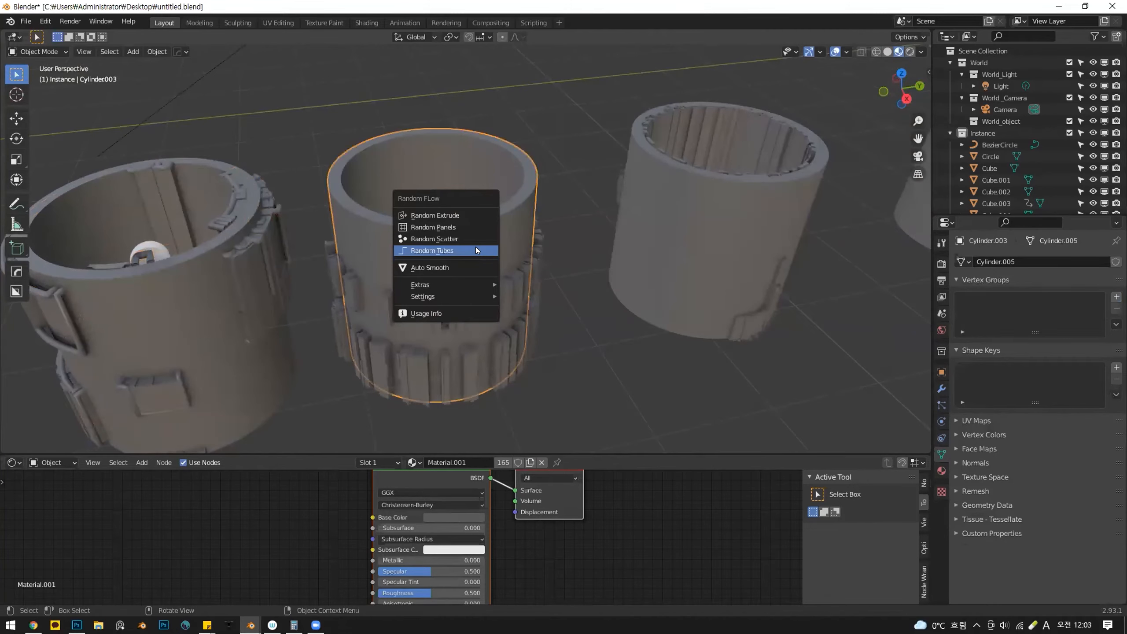
pyautogui.scroll(-3, 664, 227)
pyautogui.click(666, 229)
pyautogui.click(844, 207)
pyautogui.hotkey('shift', 'q')
pyautogui.click(845, 198)
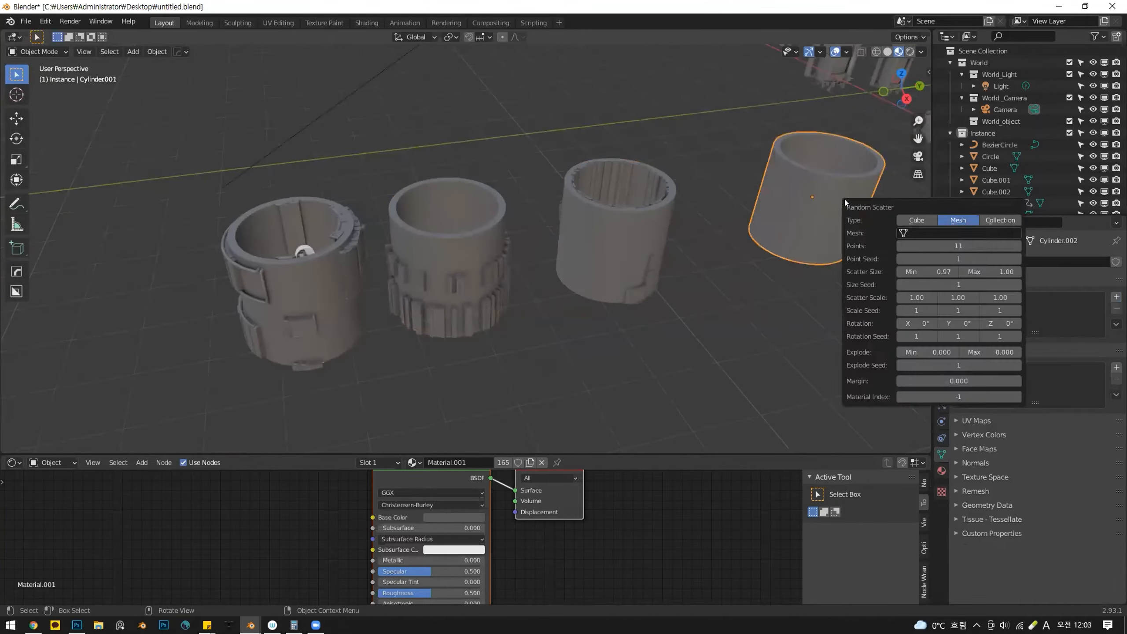
pyautogui.click(919, 232)
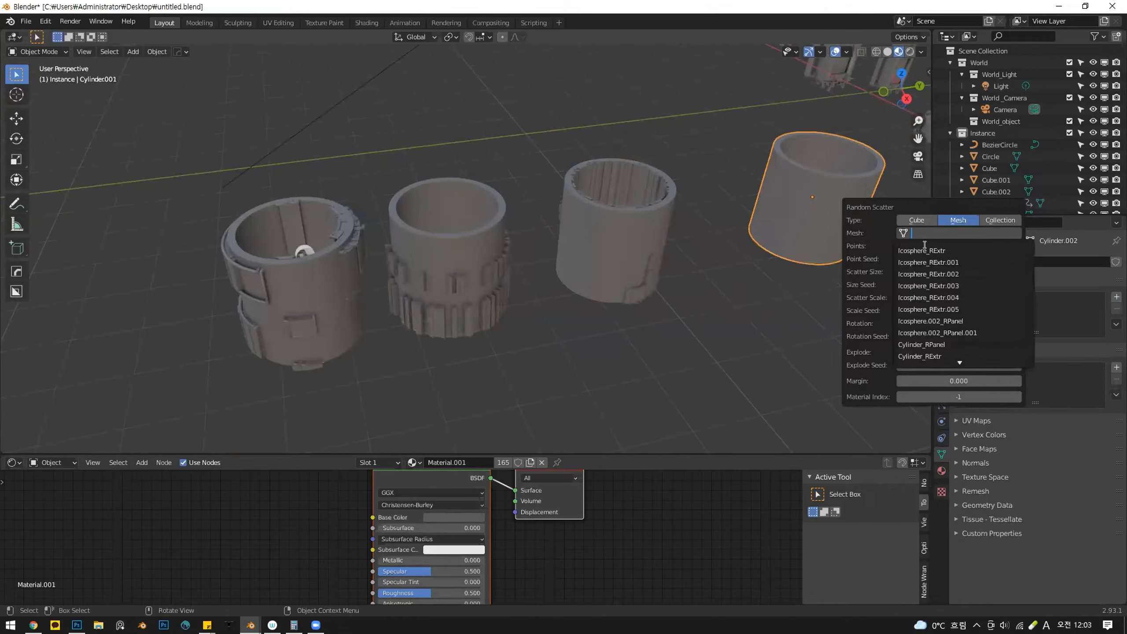
pyautogui.scroll(-3, 936, 316)
pyautogui.scroll(-10, 937, 316)
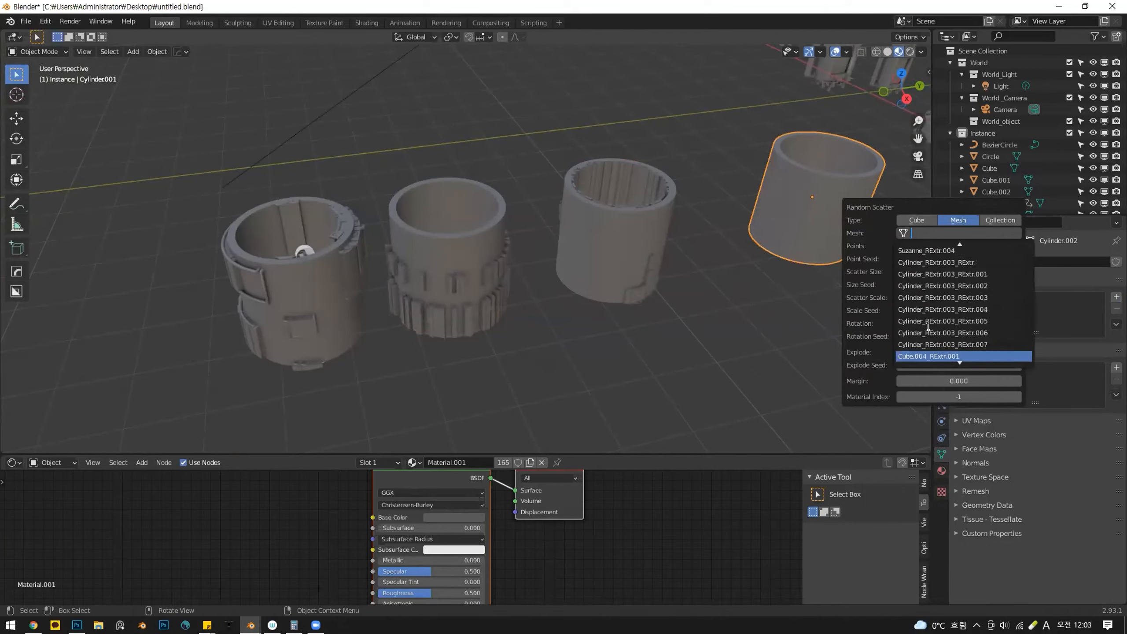
pyautogui.scroll(-10, 925, 333)
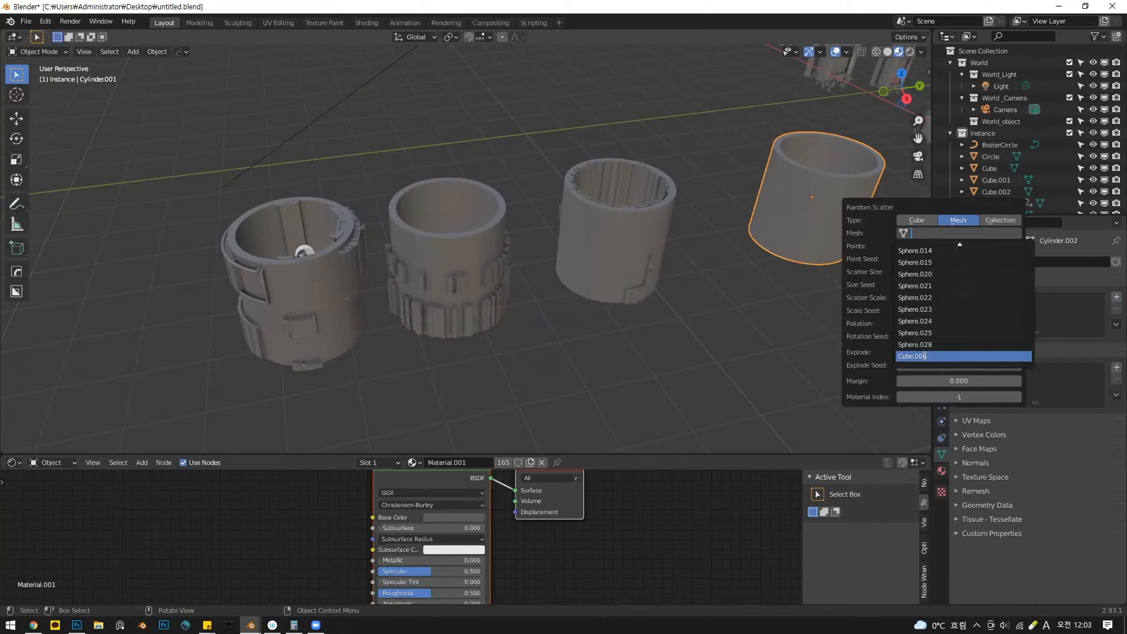
pyautogui.keyDown('shift'); pyautogui.moveTo(709, 295); pyautogui.dragTo(530, 329, button='middle'); pyautogui.keyUp('shift')
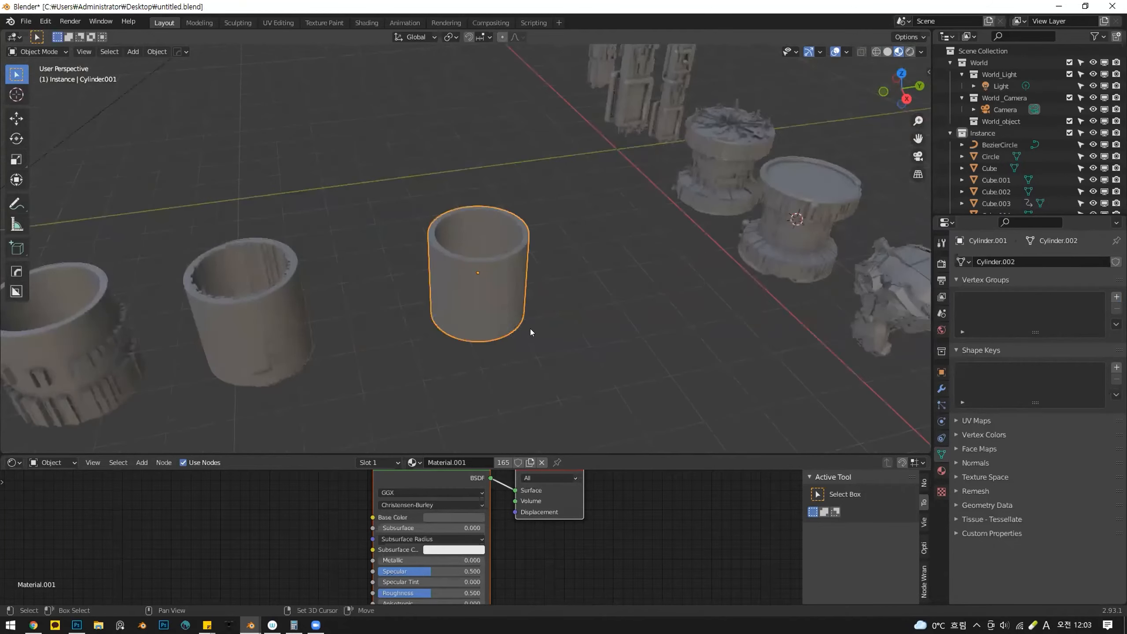
# Move the monkey head along the Y axis beside the plain cylinder and rename it 123123
pyautogui.click(882, 266)
pyautogui.press('g')
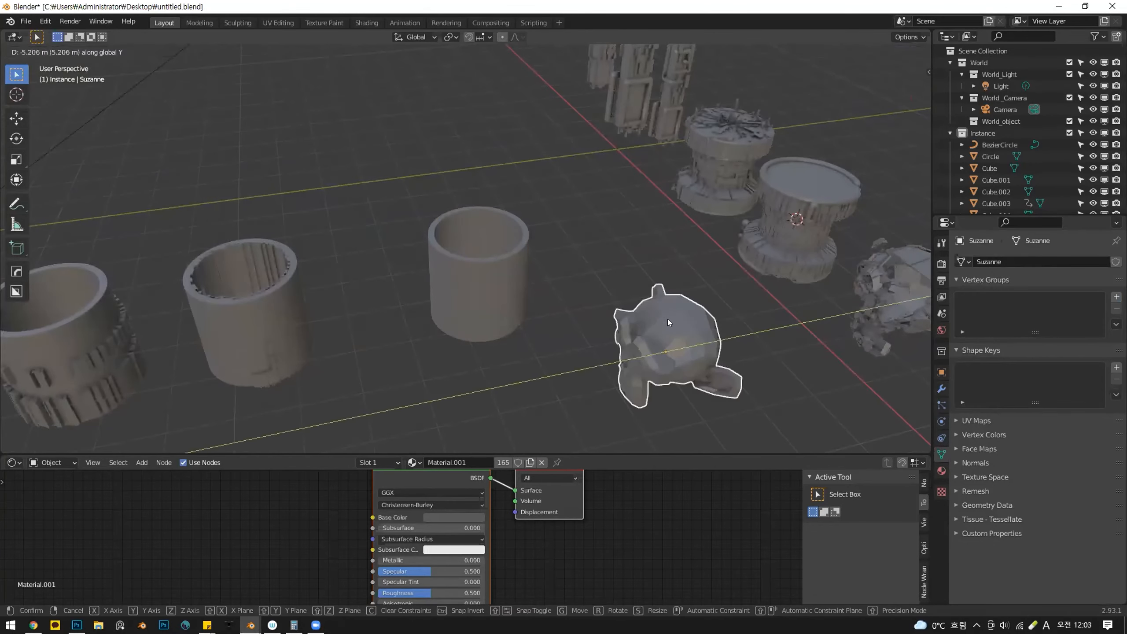
pyautogui.click(667, 319)
pyautogui.press('F2')
pyautogui.write('123123')
pyautogui.press('Return')
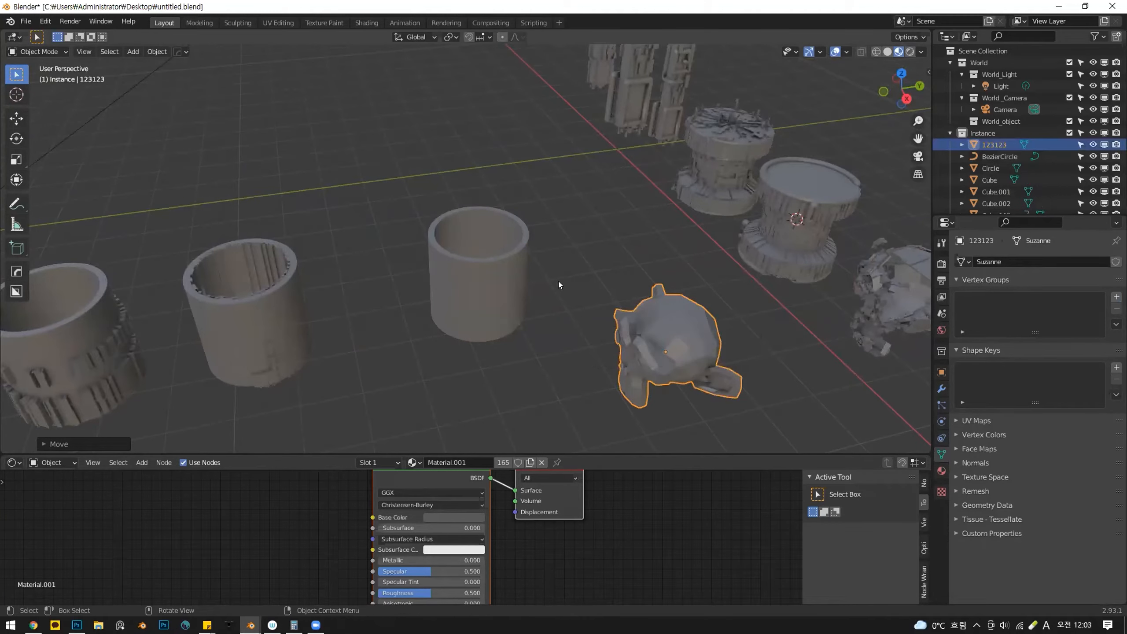
# Scatter the 123123 mesh over the plain cylinder with Random Scatter and delete the scattered object
pyautogui.click(502, 287)
pyautogui.rightClick(502, 288)
pyautogui.click(502, 287)
pyautogui.click(619, 322)
pyautogui.write('123123')
pyautogui.press('Return')
pyautogui.moveTo(471, 307); pyautogui.dragTo(573, 194, button='middle')
pyautogui.moveTo(573, 194); pyautogui.dragTo(313, 309)
pyautogui.press('x')
pyautogui.click(400, 189)
# Random Scatter mesh 123123 on the plain cylinder with rotation Y 102° and Z 115°, using rotation seeds 82 and 99
pyautogui.click(441, 156)
pyautogui.rightClick(441, 156)
pyautogui.click(441, 156)
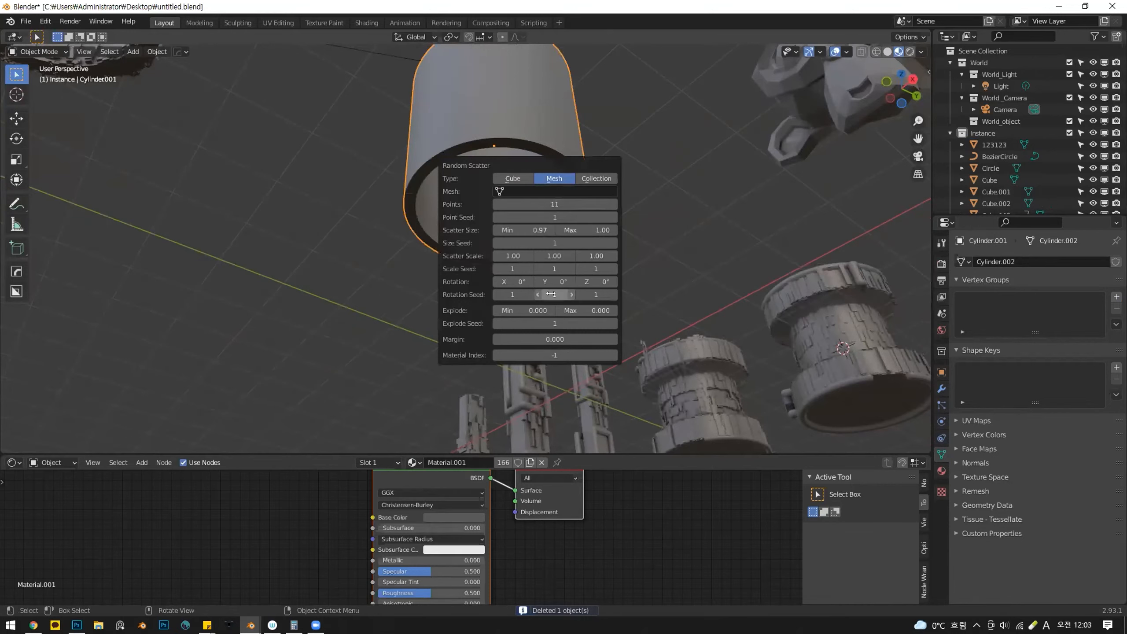
pyautogui.moveTo(561, 281); pyautogui.dragTo(556, 281)
pyautogui.click(548, 191)
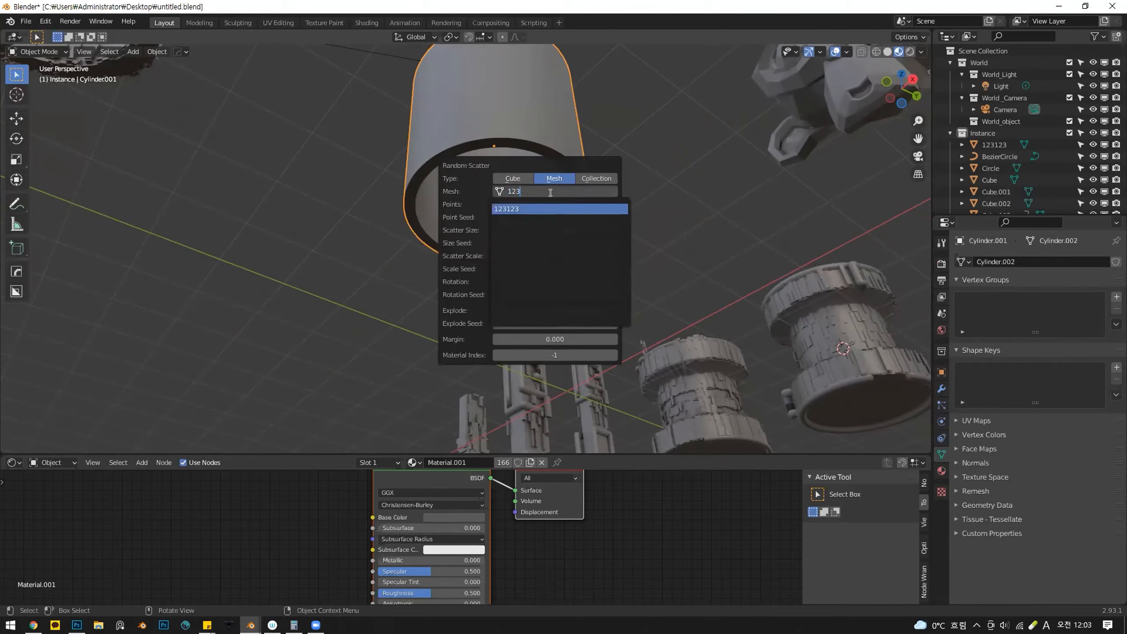
pyautogui.click(542, 205)
pyautogui.moveTo(559, 282); pyautogui.dragTo(630, 294)
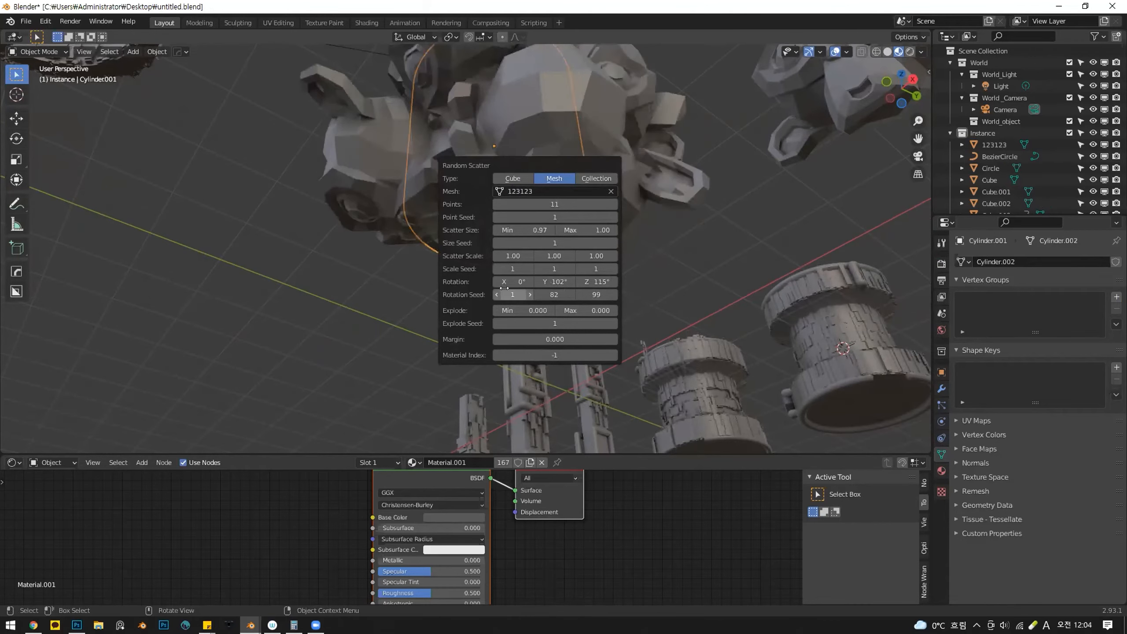
# Set the scatter's X rotation to 94.9°, its X rotation seed to 258 and the first scatter scale to 0.50
pyautogui.click(504, 283)
pyautogui.press('Return')
pyautogui.moveTo(504, 287); pyautogui.dragTo(559, 286)
pyautogui.moveTo(513, 295); pyautogui.dragTo(559, 295)
pyautogui.moveTo(513, 257); pyautogui.dragTo(488, 256)
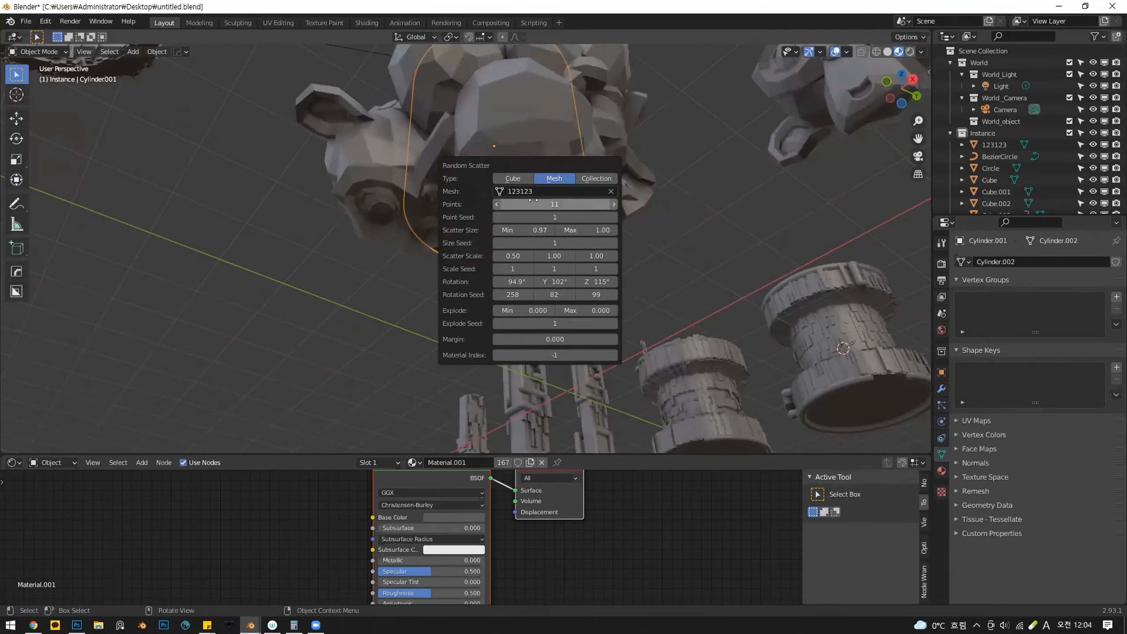
# Switch the scatter type to Collection and back to Mesh, and delete the scattered monkey heads from the cylinder
pyautogui.click(587, 177)
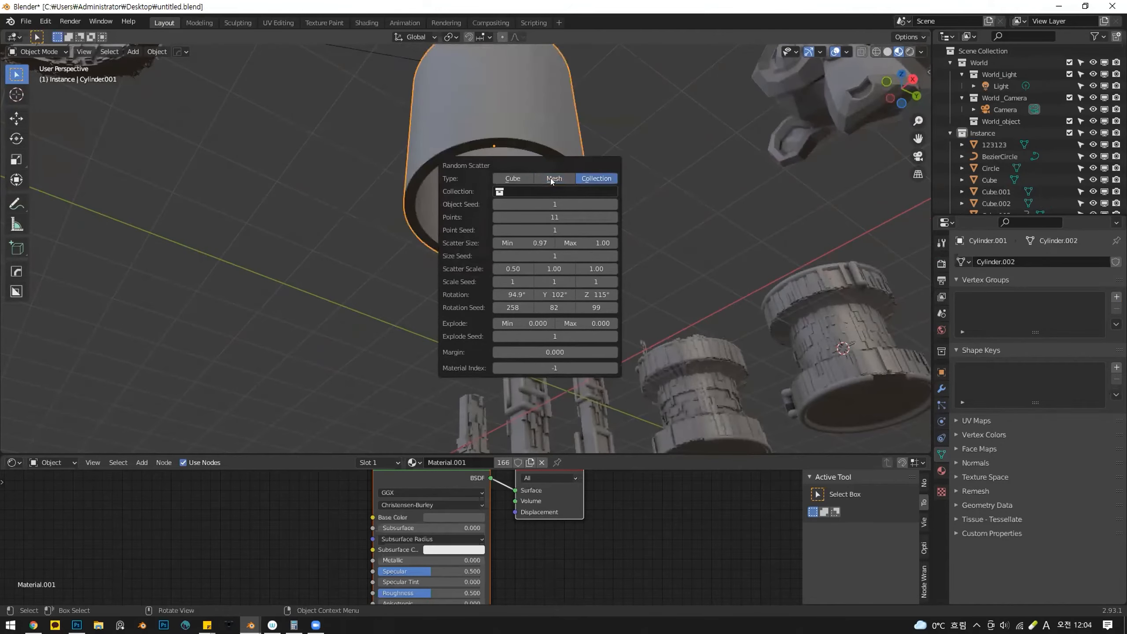
pyautogui.click(552, 179)
pyautogui.click(588, 177)
pyautogui.click(553, 179)
pyautogui.moveTo(615, 98); pyautogui.dragTo(519, 229, button='middle')
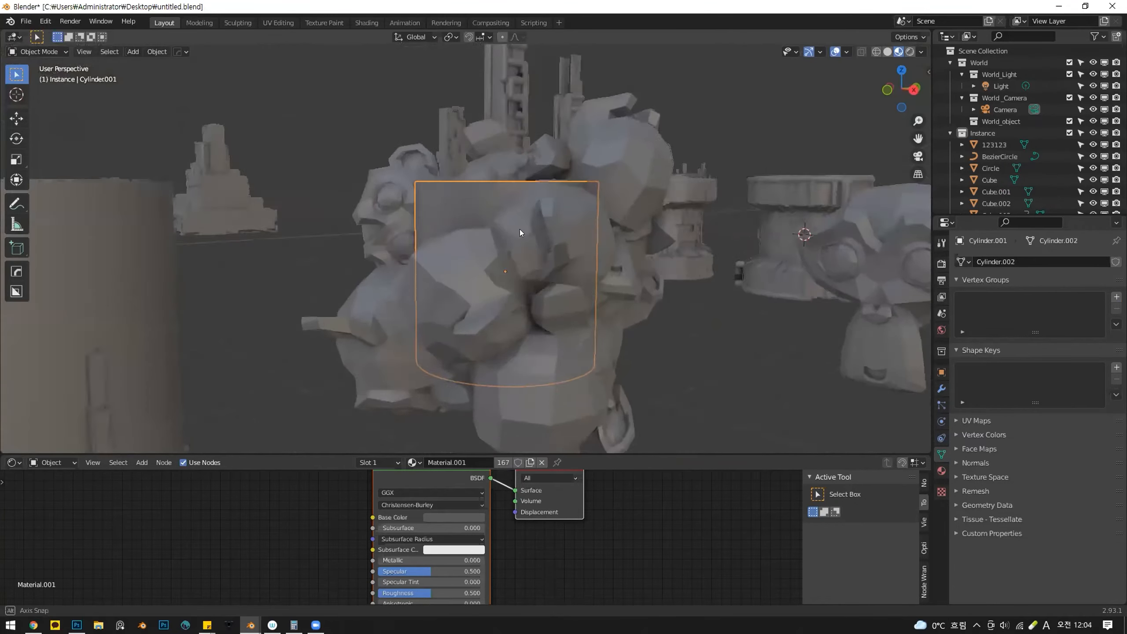
pyautogui.click(521, 245)
pyautogui.press('x')
pyautogui.click(527, 249)
pyautogui.click(498, 258)
pyautogui.hotkey('shift', 'q')
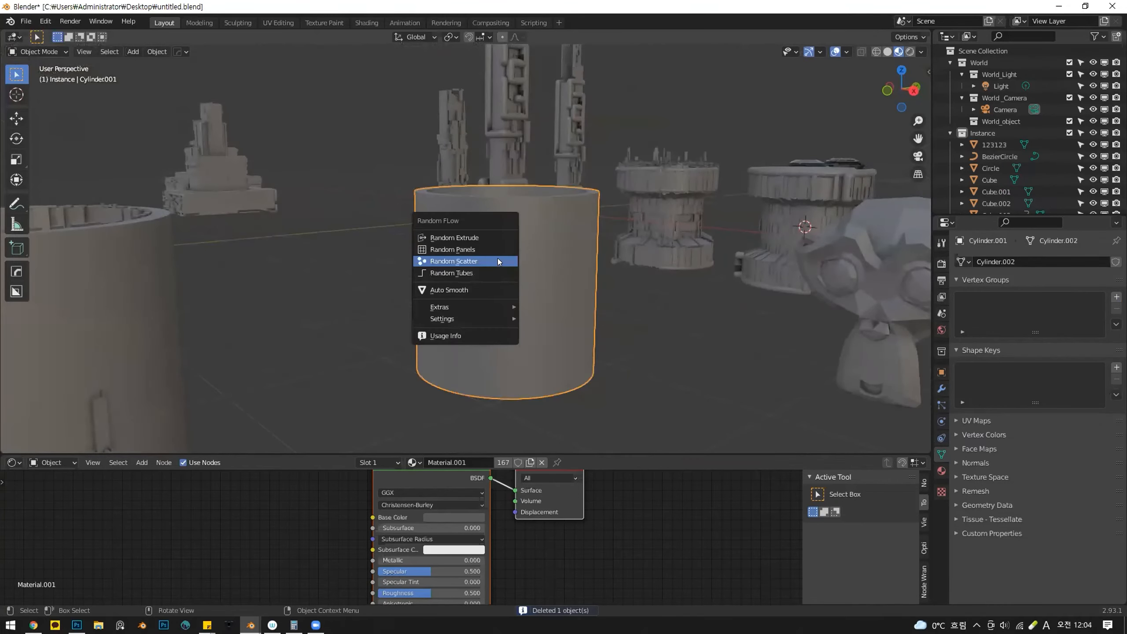
pyautogui.click(457, 240)
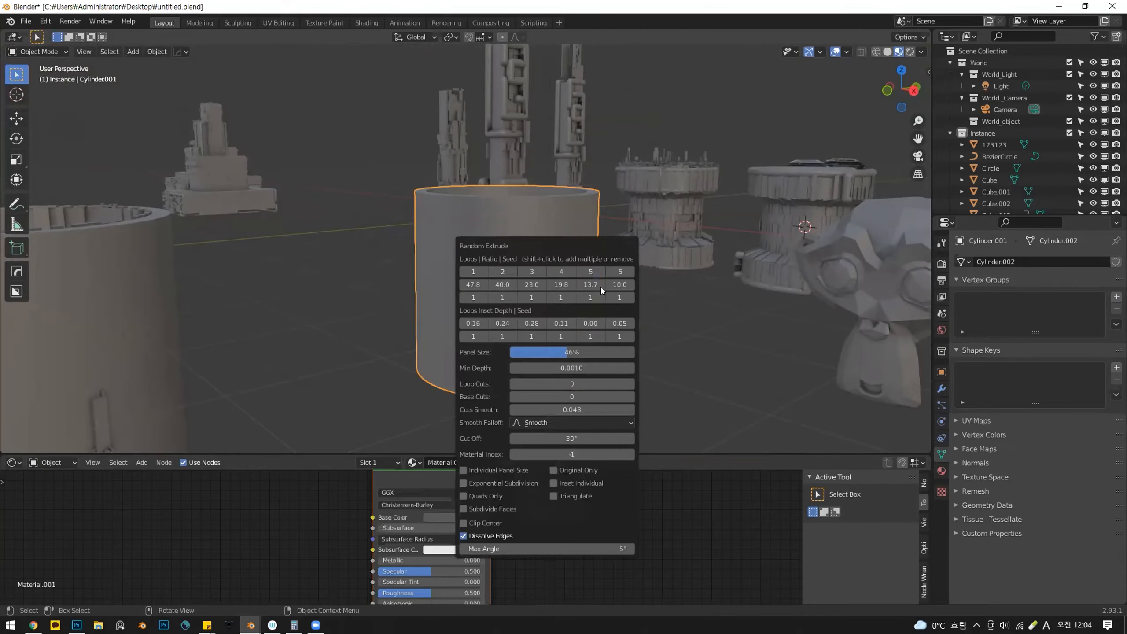
pyautogui.hotkey('shift', 'q')
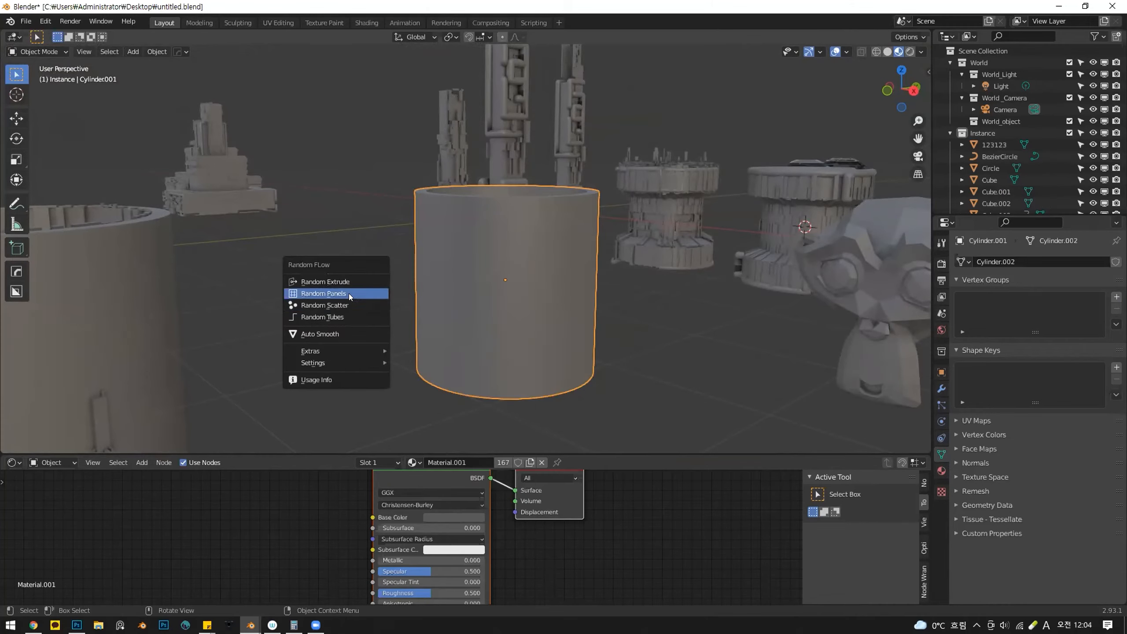
pyautogui.click(349, 296)
# Inspect the plain cylinder's mesh and the neighbouring detailed cylinders using different shading modes and Edit Mode
pyautogui.scroll(-4, 478, 320)
pyautogui.press('z')
pyautogui.moveTo(516, 286)
pyautogui.mouseDown(button='middle')
pyautogui.moveTo(479, 320)
pyautogui.moveTo(522, 319)
pyautogui.moveTo(495, 319)
pyautogui.moveTo(504, 288)
pyautogui.mouseUp(button='middle')
pyautogui.click(301, 322)
pyautogui.scroll(4, 450, 320)
pyautogui.scroll(-1, 457, 320)
pyautogui.press('Tab')
pyautogui.scroll(4, 484, 293)
pyautogui.press('z')
pyautogui.click(458, 342)
pyautogui.scroll(-5, 399, 343)
pyautogui.keyDown('shift'); pyautogui.moveTo(284, 347); pyautogui.dragTo(511, 307, button='middle'); pyautogui.keyUp('shift')
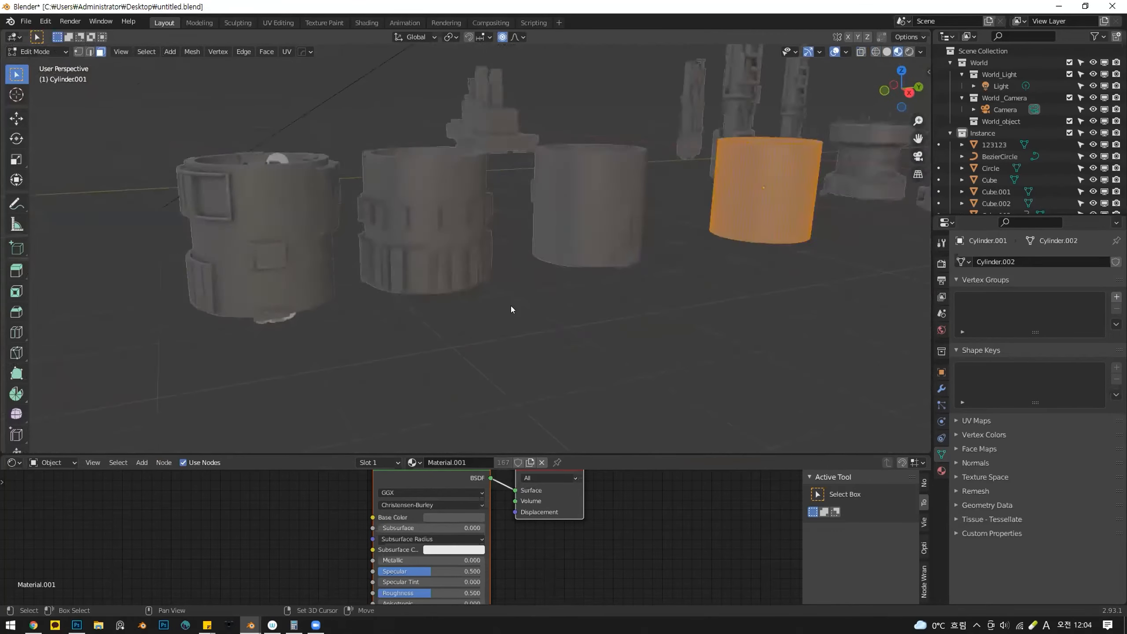
pyautogui.press('Tab')
# Select the plain stepped tower Cube.004 and move it along the Y axis, clear of its detailed versions
pyautogui.click(516, 91)
pyautogui.click(511, 113)
pyautogui.press('KP_Decimal')
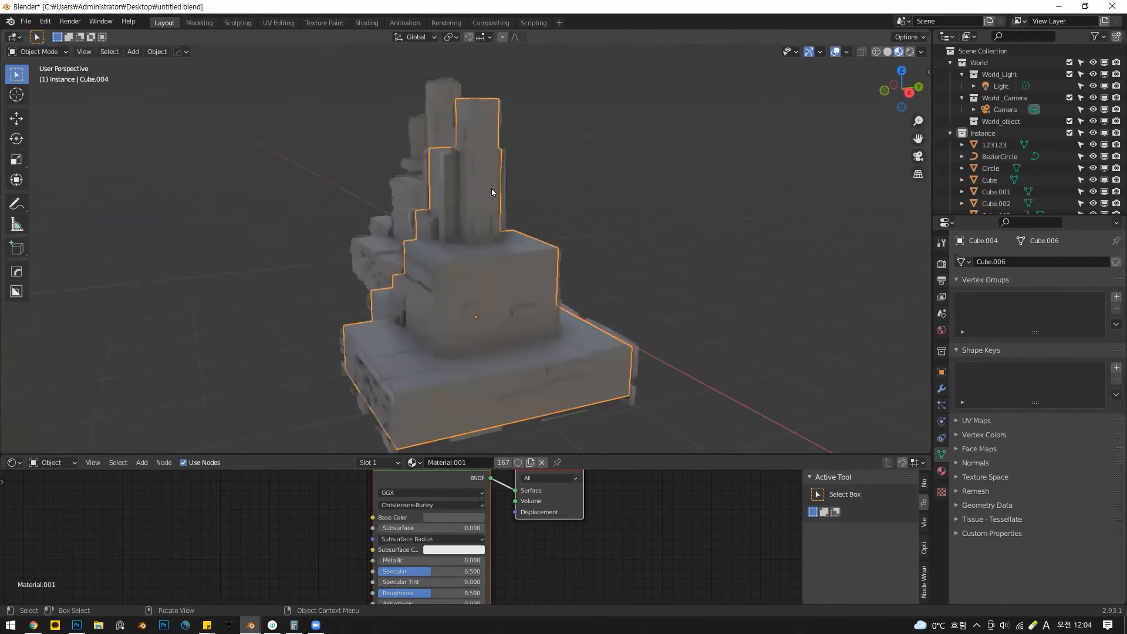
pyautogui.scroll(-5, 491, 188)
pyautogui.press('g')
pyautogui.press('x')
pyautogui.press('y')
pyautogui.click(376, 297)
# Try to apply Random Panels to the stepped tower with the Edge solver
pyautogui.press('KP_Decimal')
pyautogui.hotkey('shift', 'v')
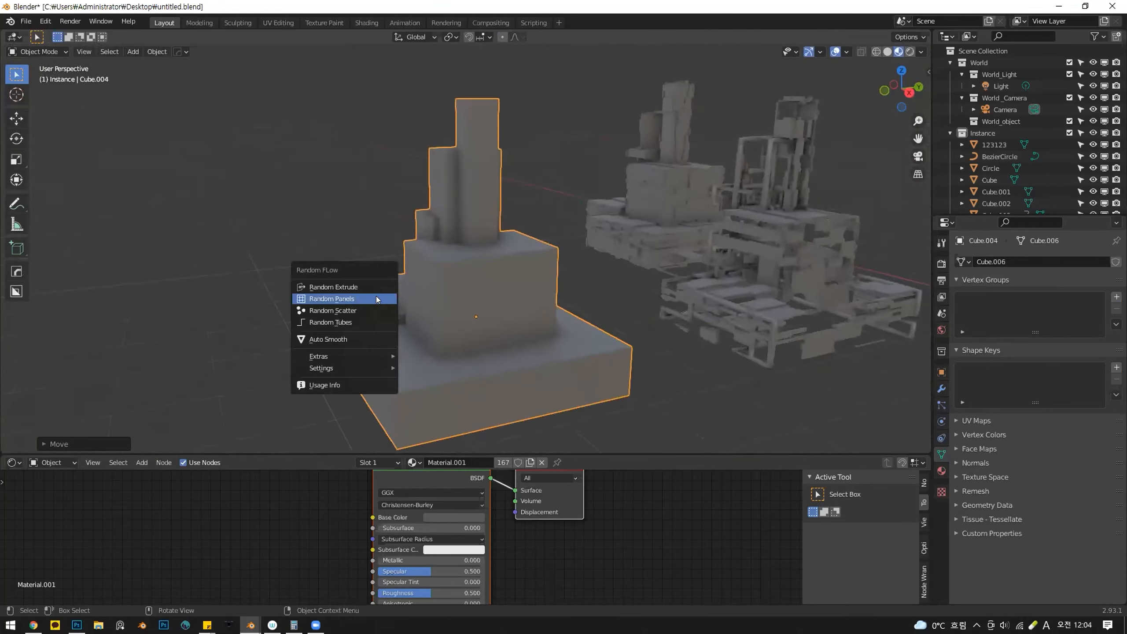
pyautogui.click(377, 298)
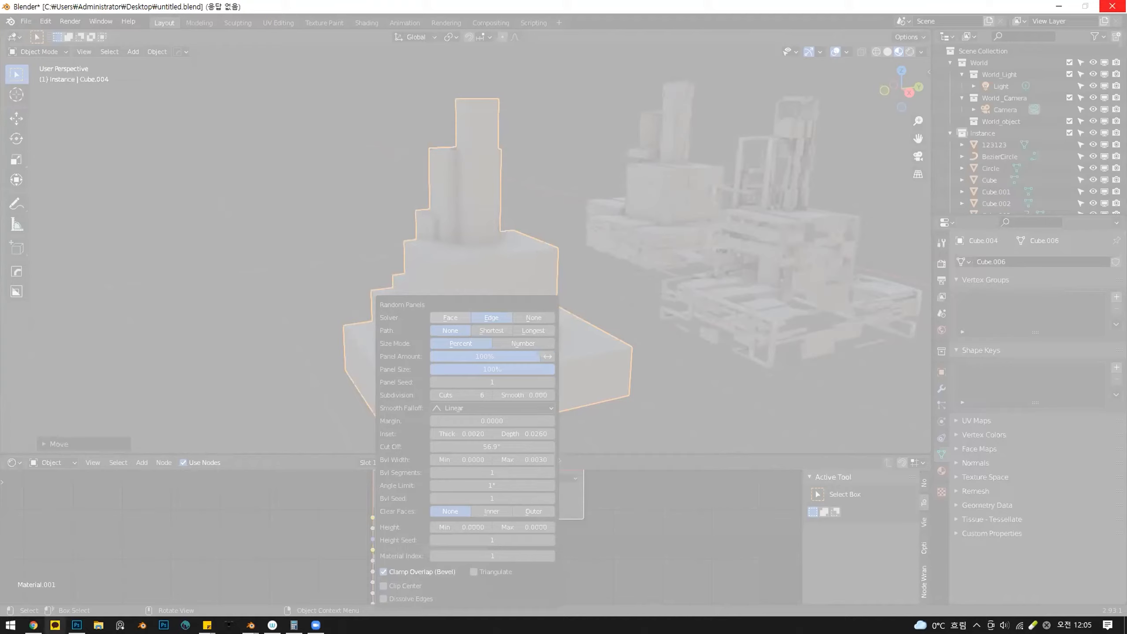
# Switch to Chrome, review the Random Flow product page, accept its cookie notice and watch the add-on's demo video
pyautogui.hotkey('alt', 'Tab')
pyautogui.hotkey('alt', 'Tab')
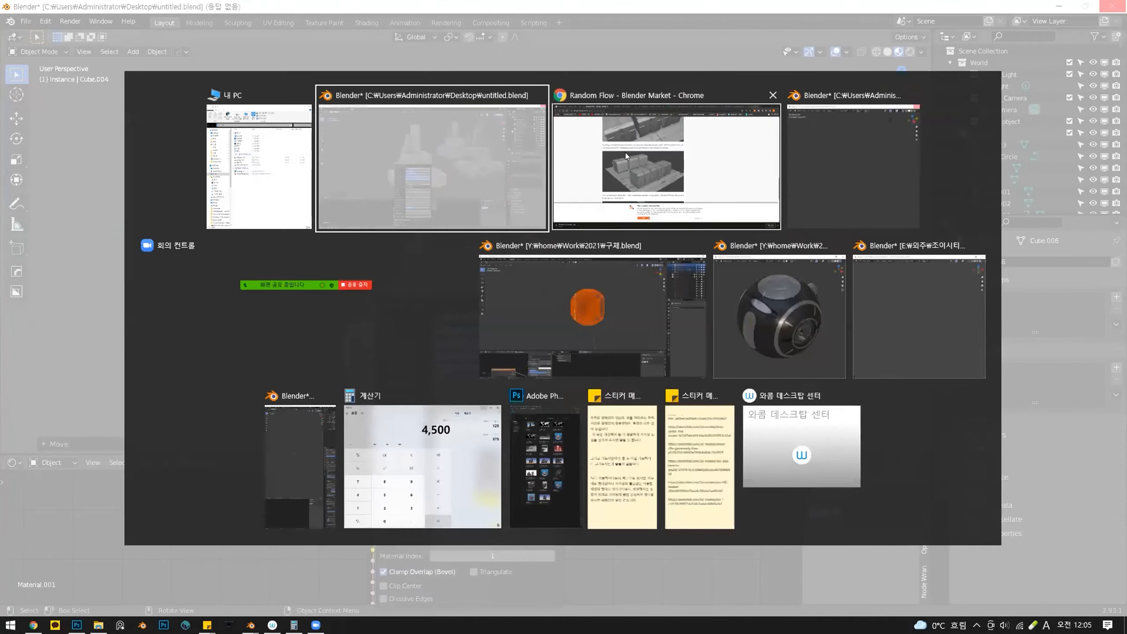
pyautogui.hotkey('alt', 'Tab')
pyautogui.scroll(-8, 508, 341)
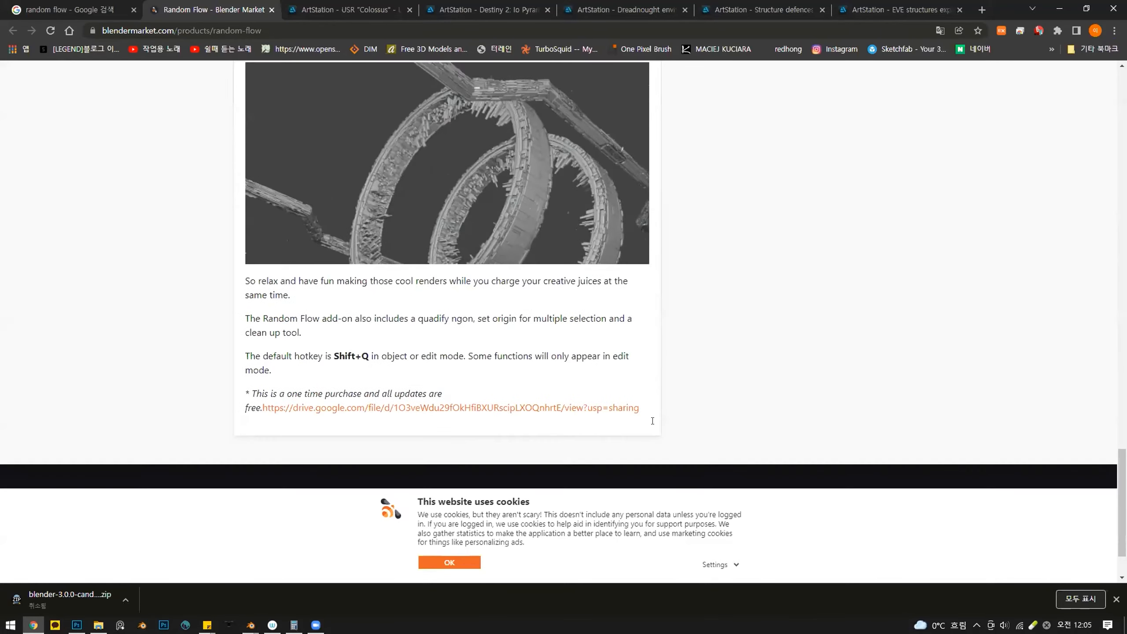
pyautogui.scroll(15, 687, 214)
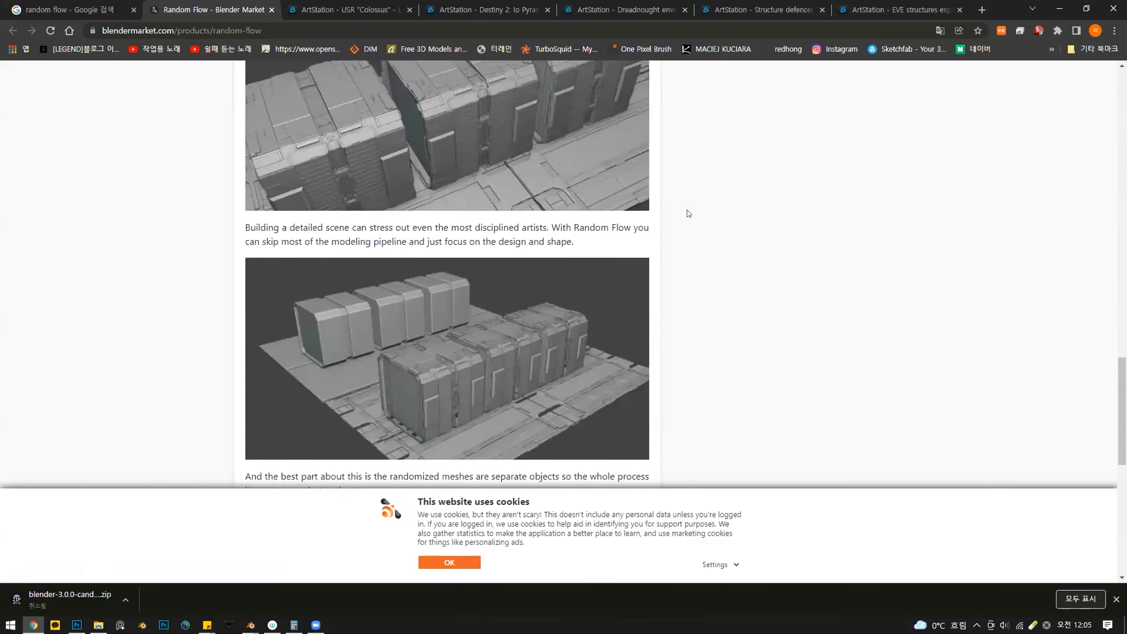
pyautogui.scroll(-1, 509, 261)
pyautogui.click(510, 200)
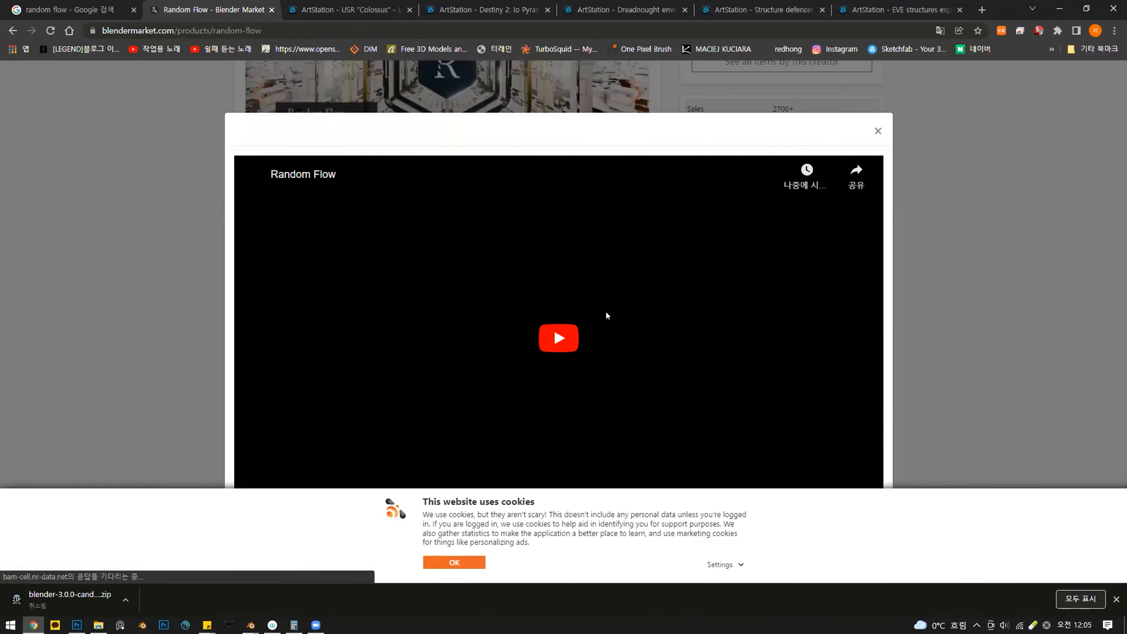
pyautogui.click(454, 563)
pyautogui.click(551, 496)
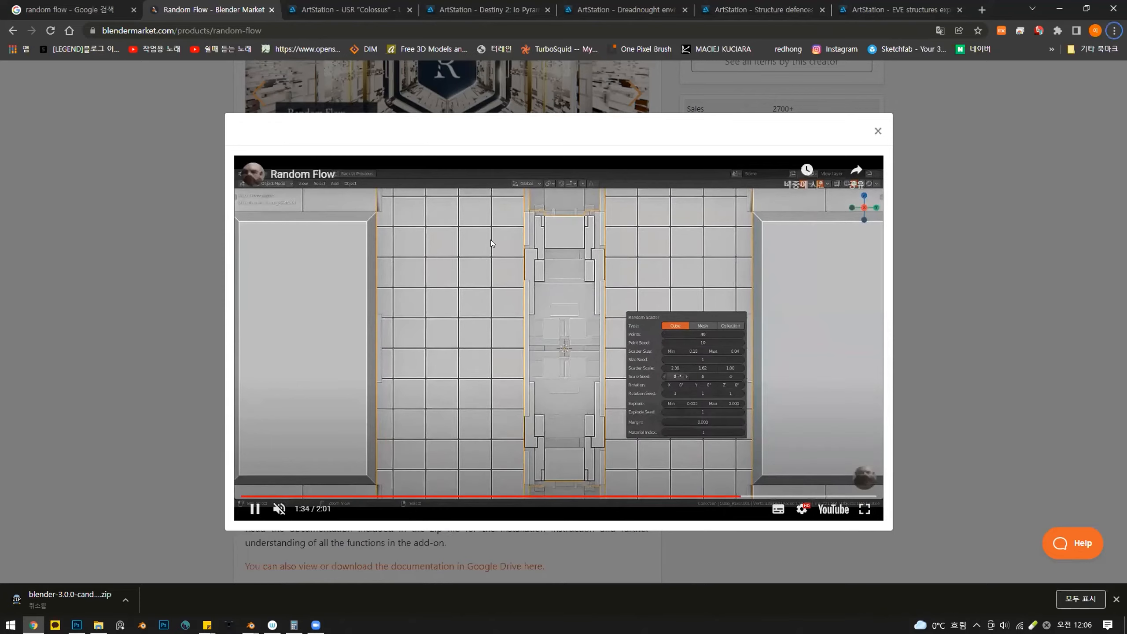
# Switch to the Blender window that contains the Colocasia plant
pyautogui.hotkey('alt', 'Tab')
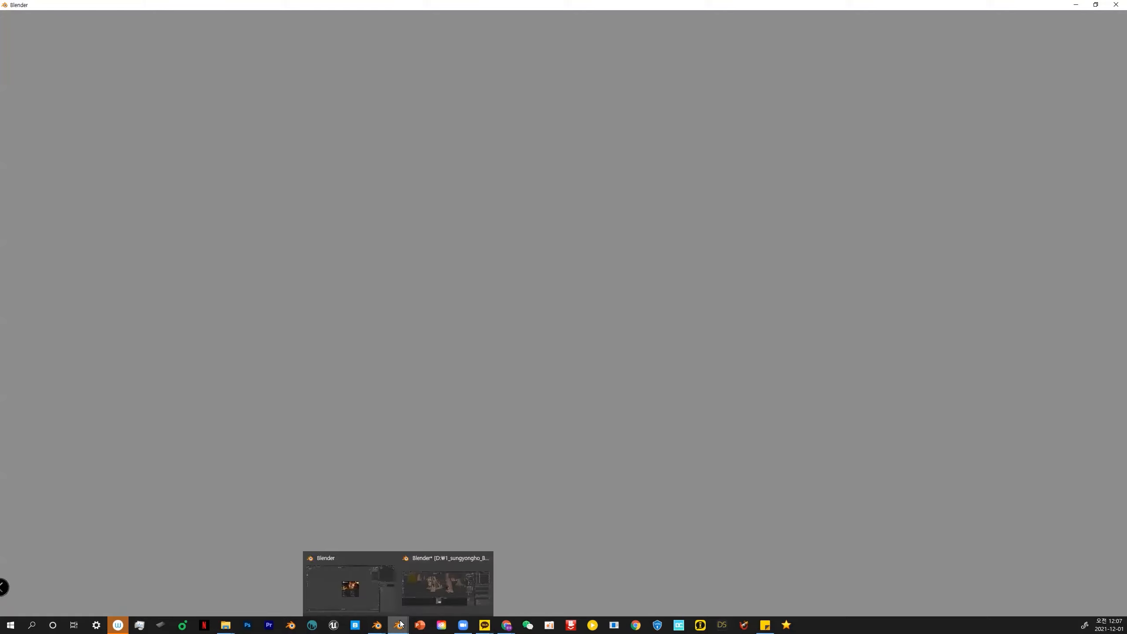
pyautogui.rightClick(401, 624)
pyautogui.click(400, 584)
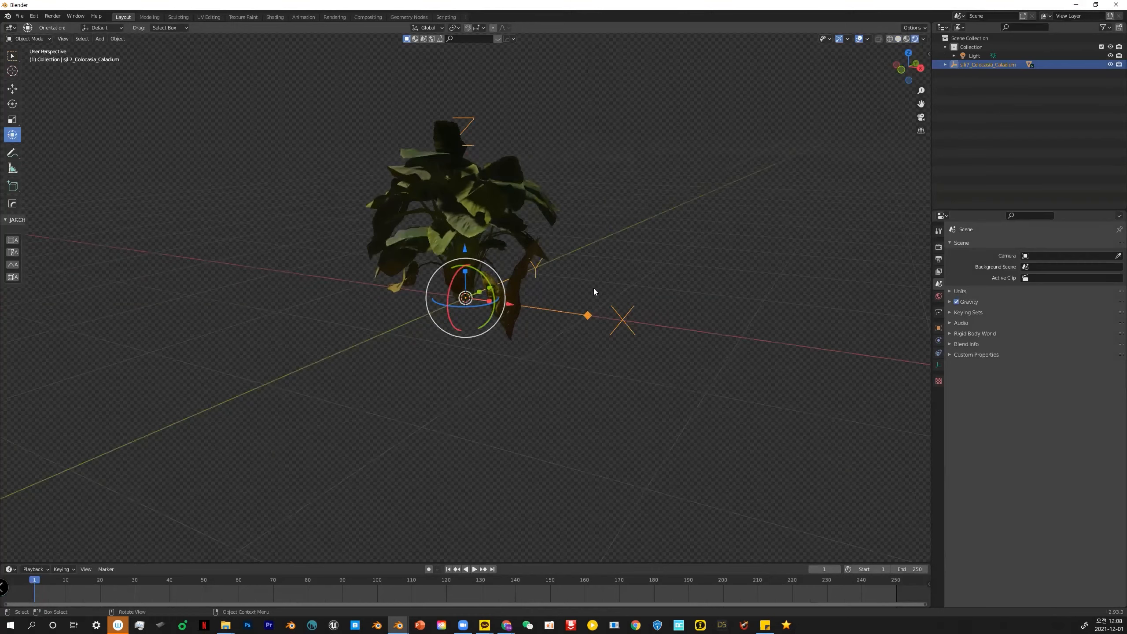
# Try scaling up the Colocasia plant and undo the resize
pyautogui.press('s')
pyautogui.click(637, 294)
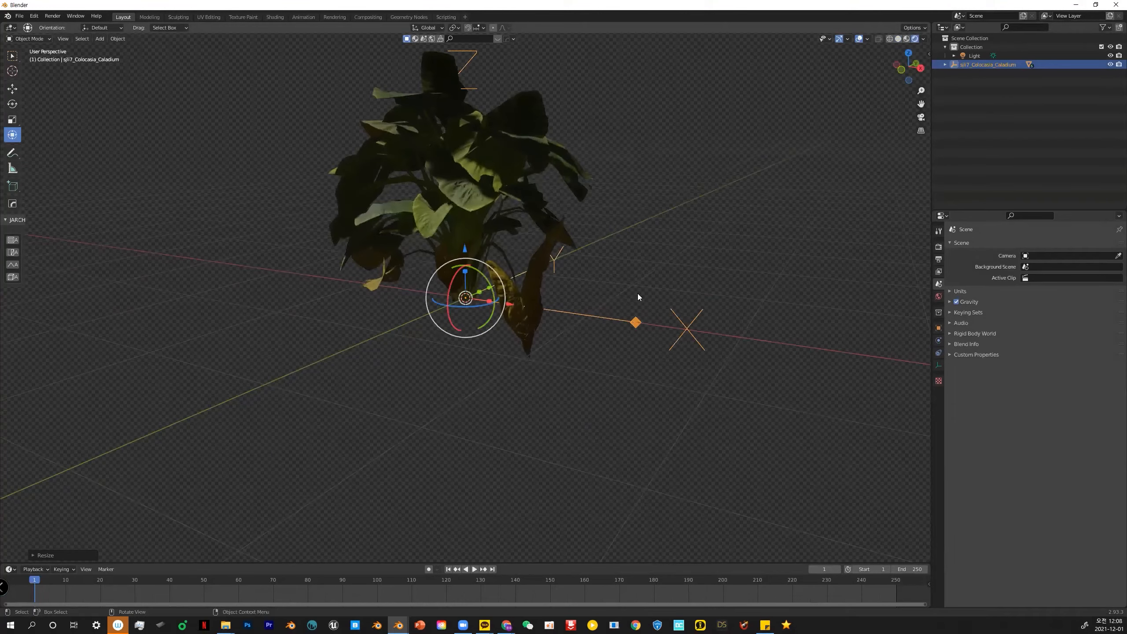
pyautogui.hotkey('ctrl', 'z')
pyautogui.hotkey('ctrl', 'z')
pyautogui.moveTo(646, 294); pyautogui.dragTo(951, 67, button='middle')
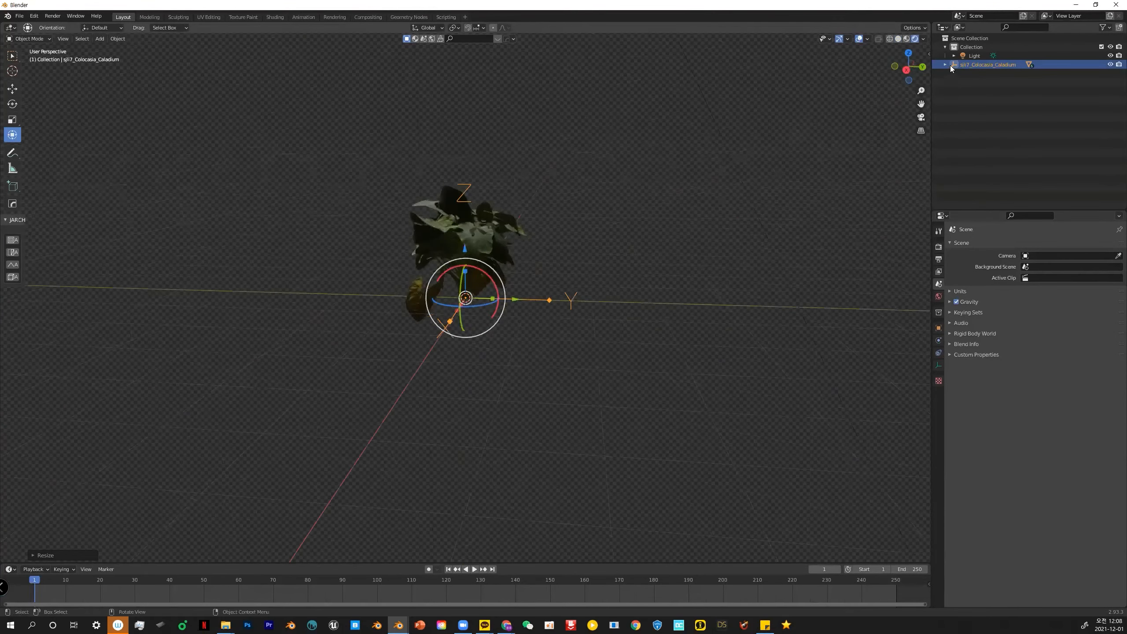
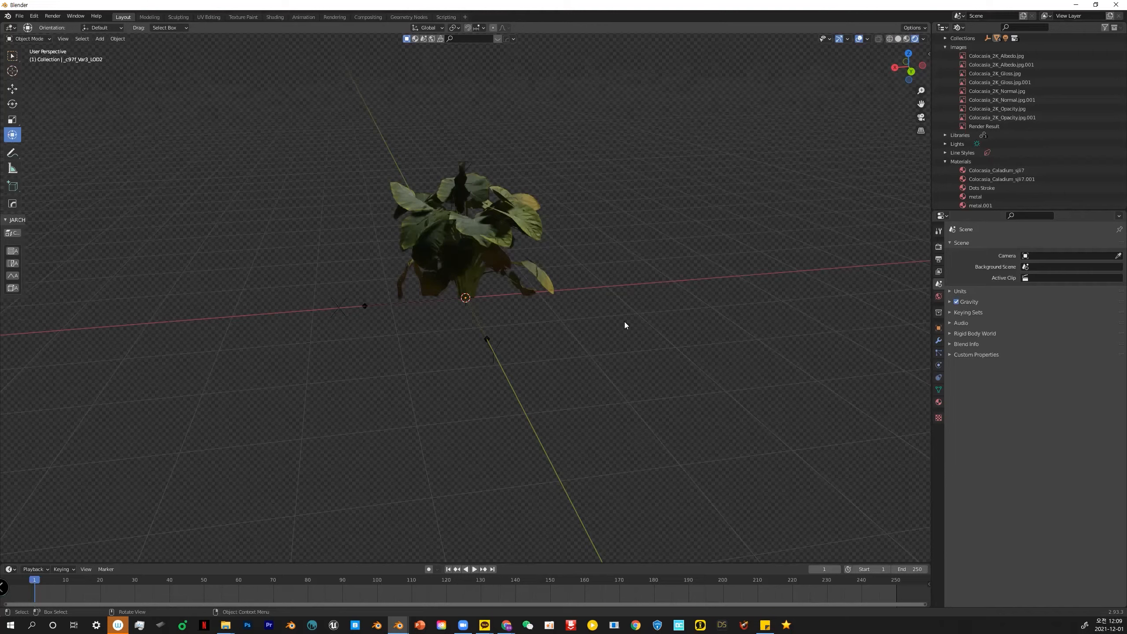
# Pack all external data into the .blend file and select the Colocasia plant
pyautogui.moveTo(300, 109); pyautogui.dragTo(719, 341)
pyautogui.moveTo(660, 339)
pyautogui.mouseDown(button='middle')
pyautogui.moveTo(703, 310)
pyautogui.moveTo(665, 317)
pyautogui.mouseUp(button='middle')
pyautogui.click(703, 310)
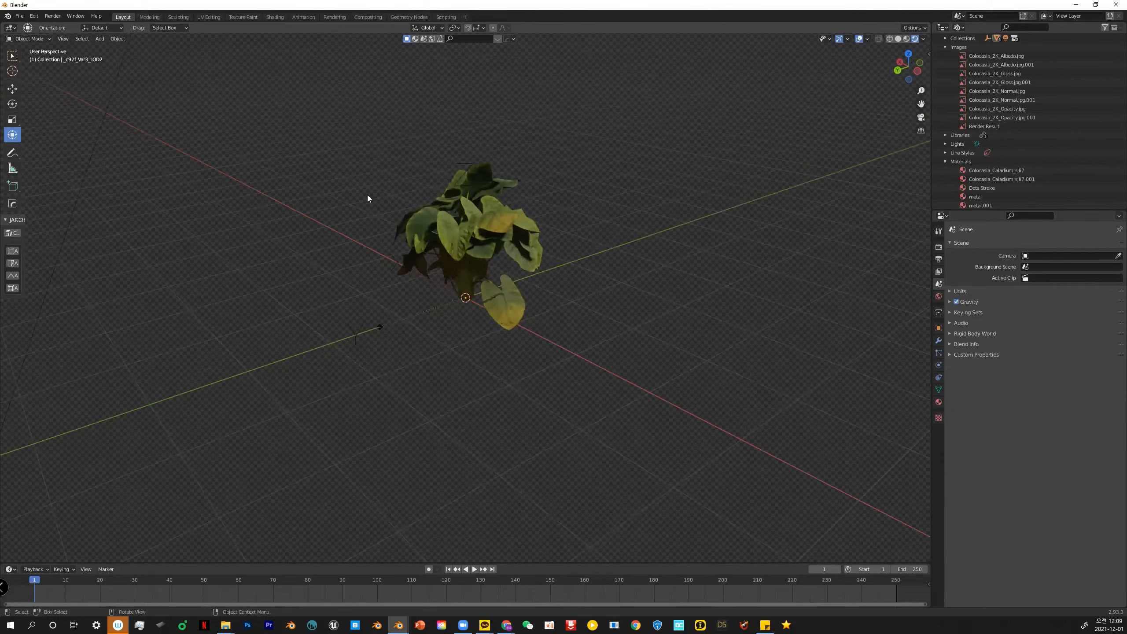
pyautogui.click(21, 15)
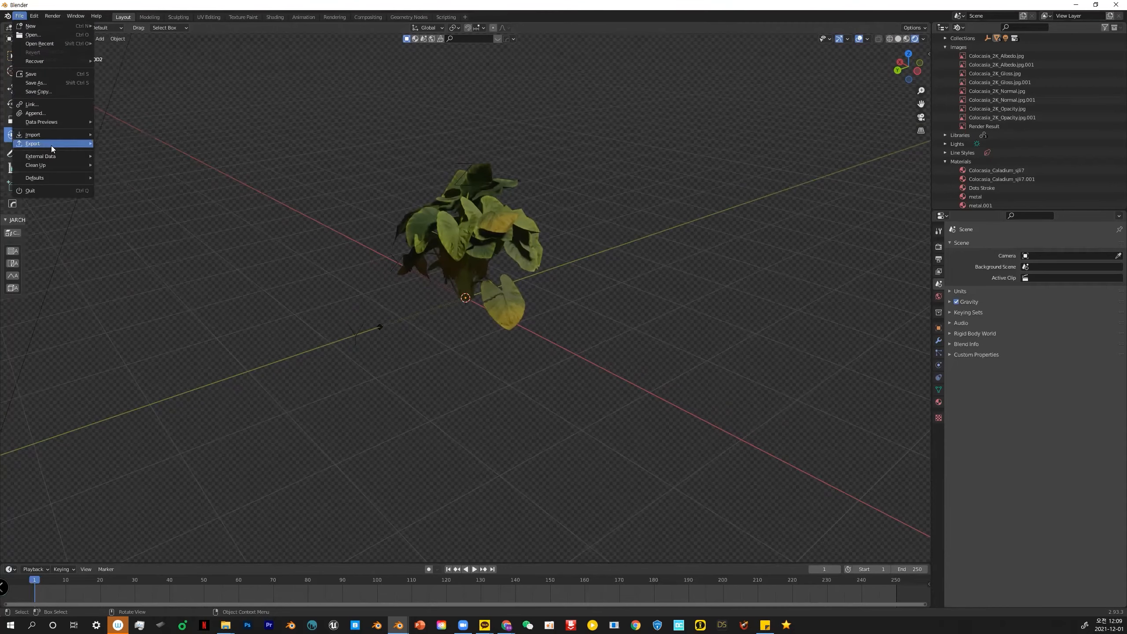
pyautogui.moveTo(52, 159)
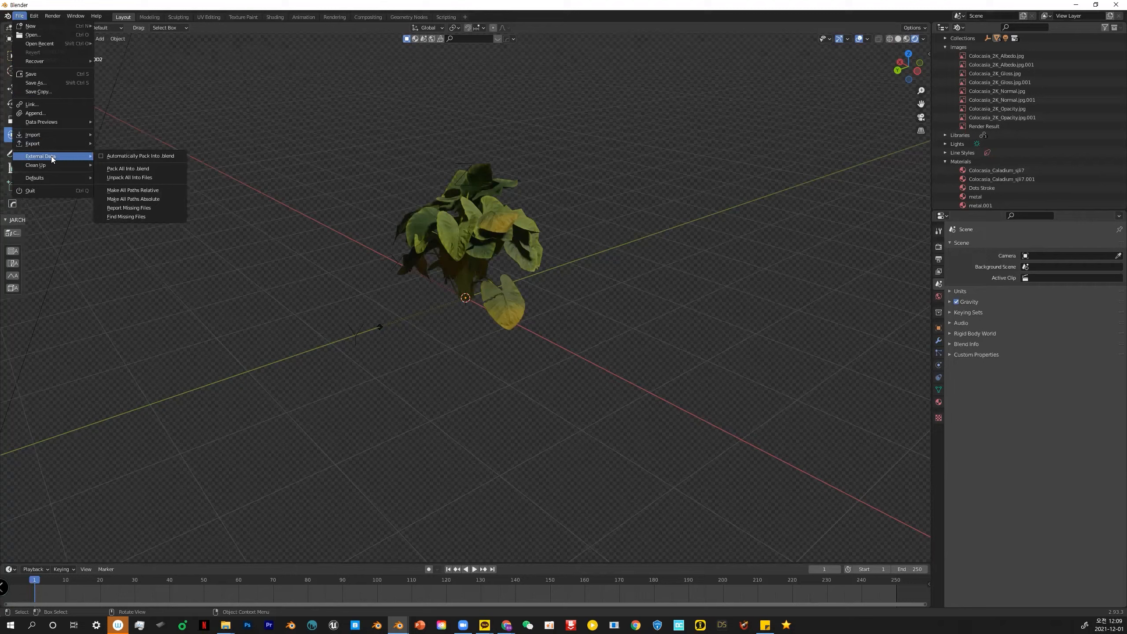
pyautogui.click(126, 170)
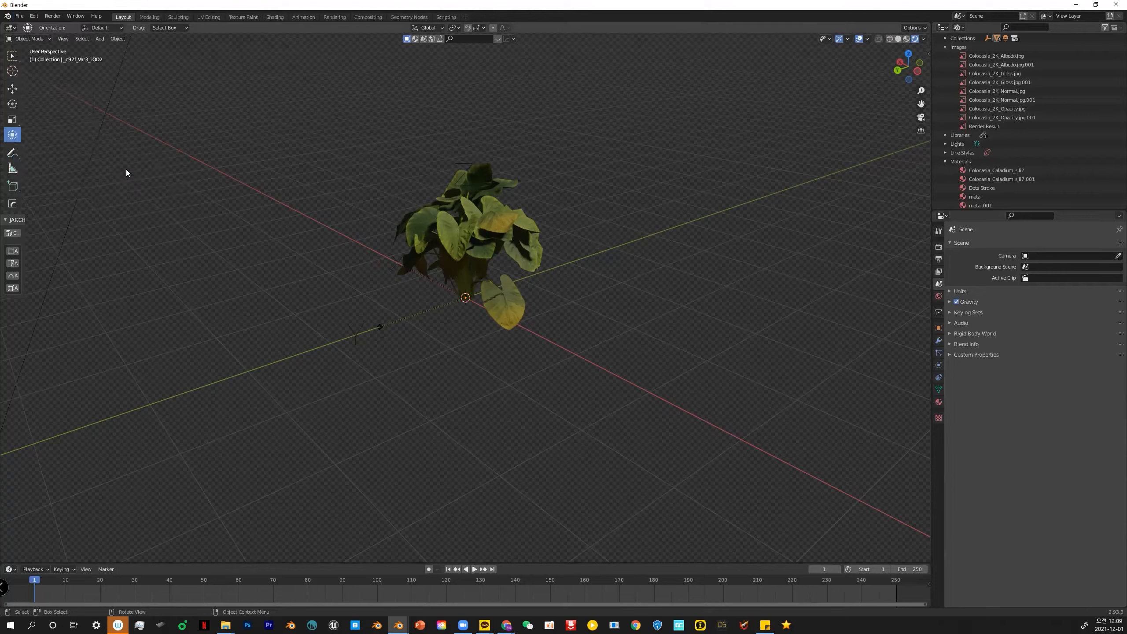
pyautogui.moveTo(590, 349); pyautogui.dragTo(314, 149)
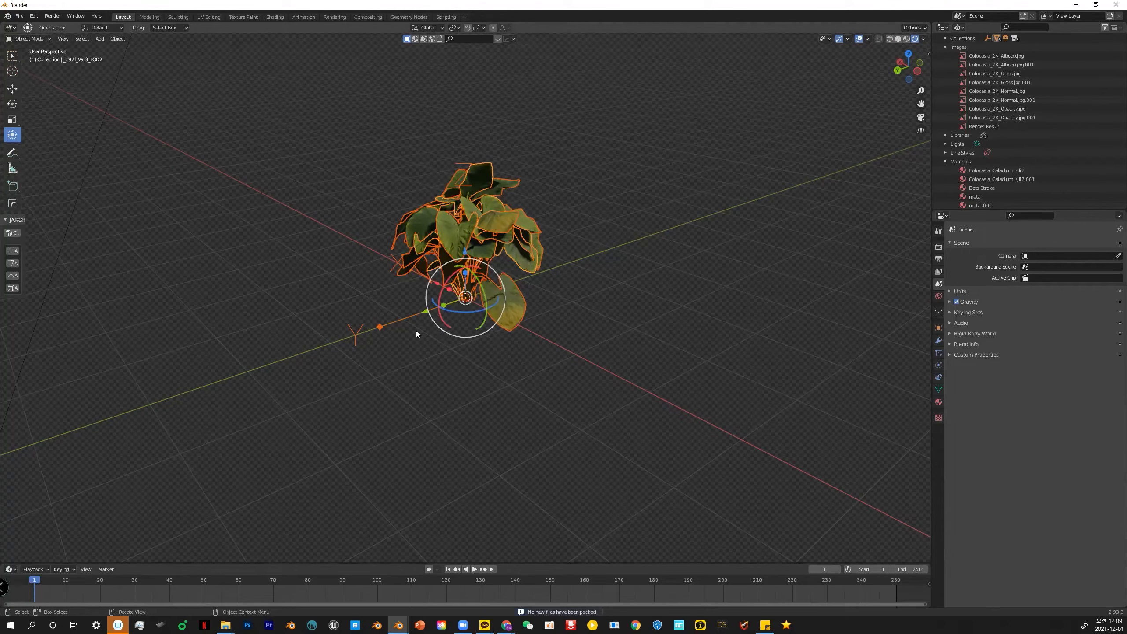
# Enlarge the timeline area below the viewport and turn it into a Shader Editor
pyautogui.moveTo(408, 563); pyautogui.dragTo(404, 375)
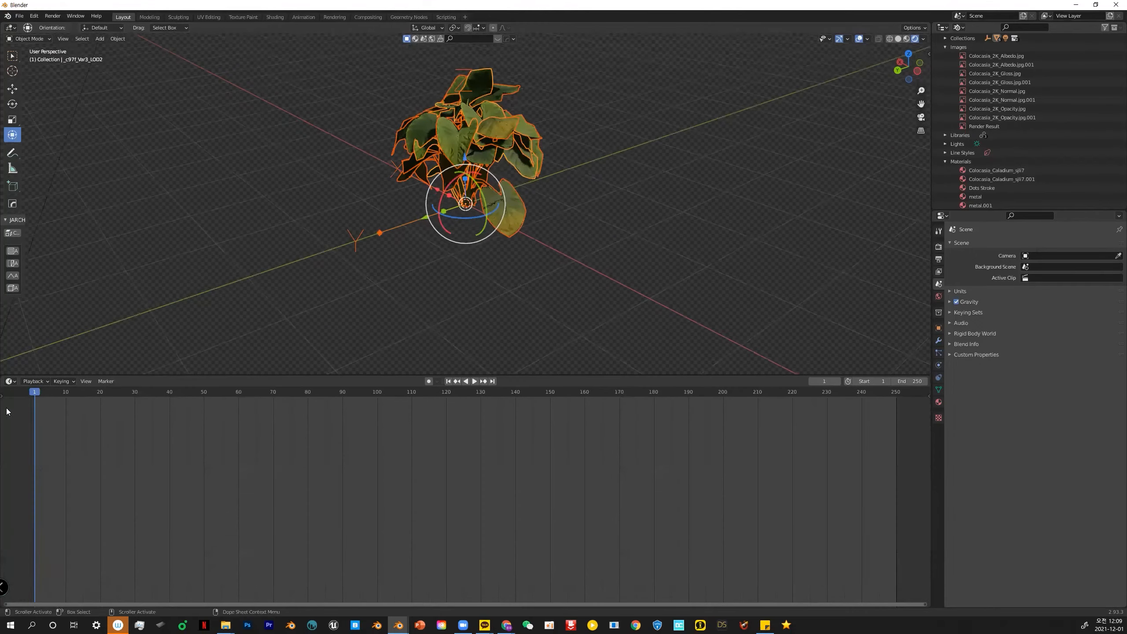
pyautogui.click(10, 380)
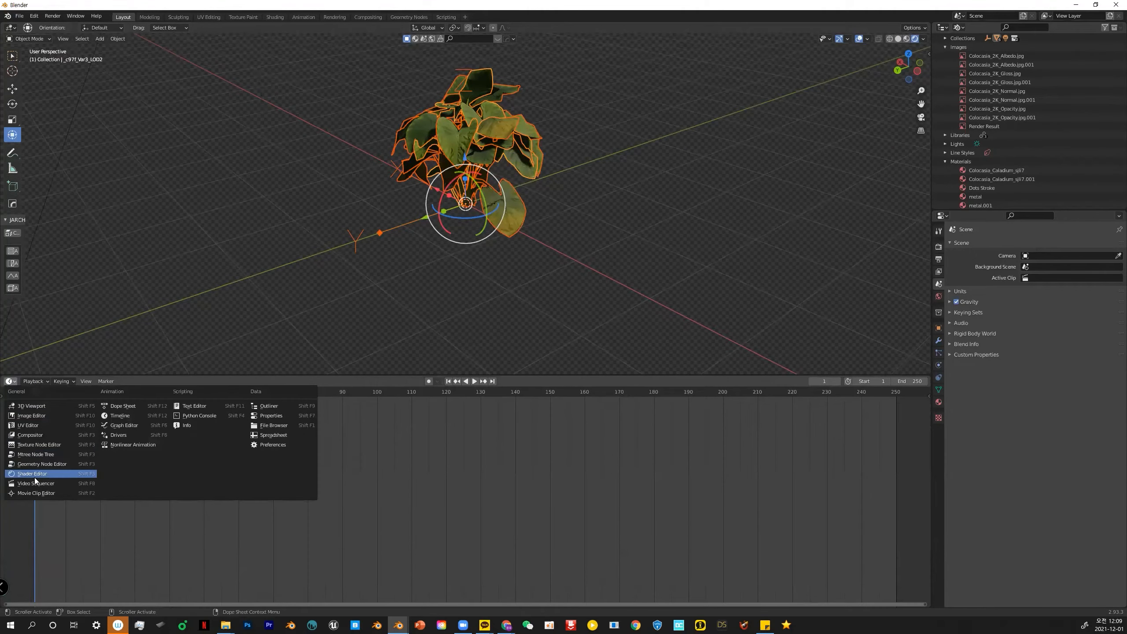
pyautogui.press('Return')
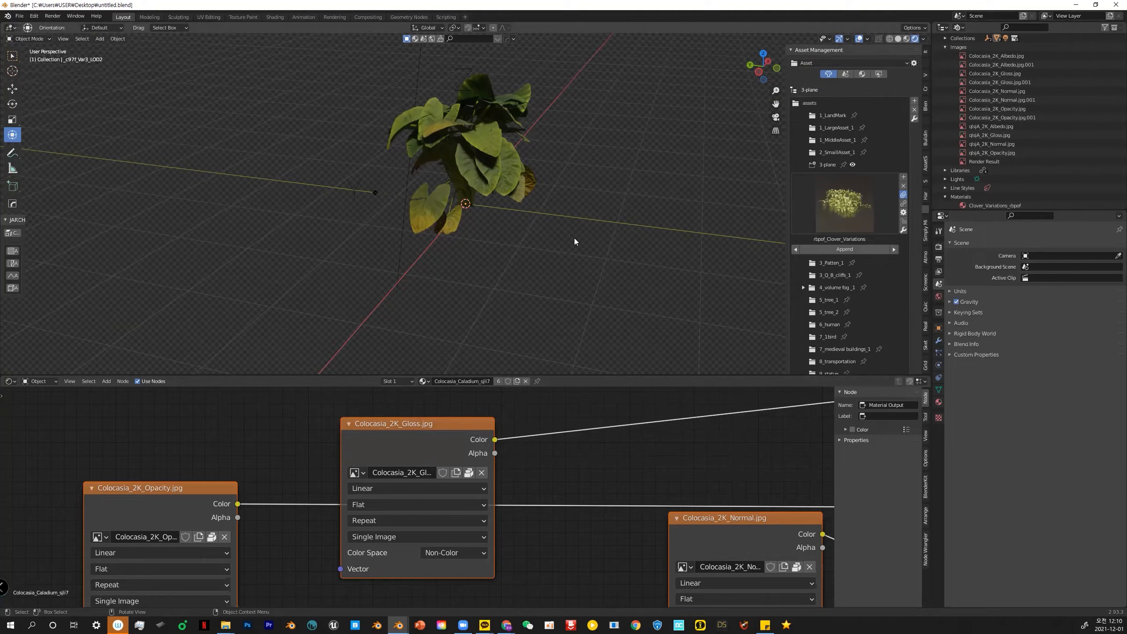
# Unpack all packed files, using files in the current directory and creating them when necessary
pyautogui.click(19, 15)
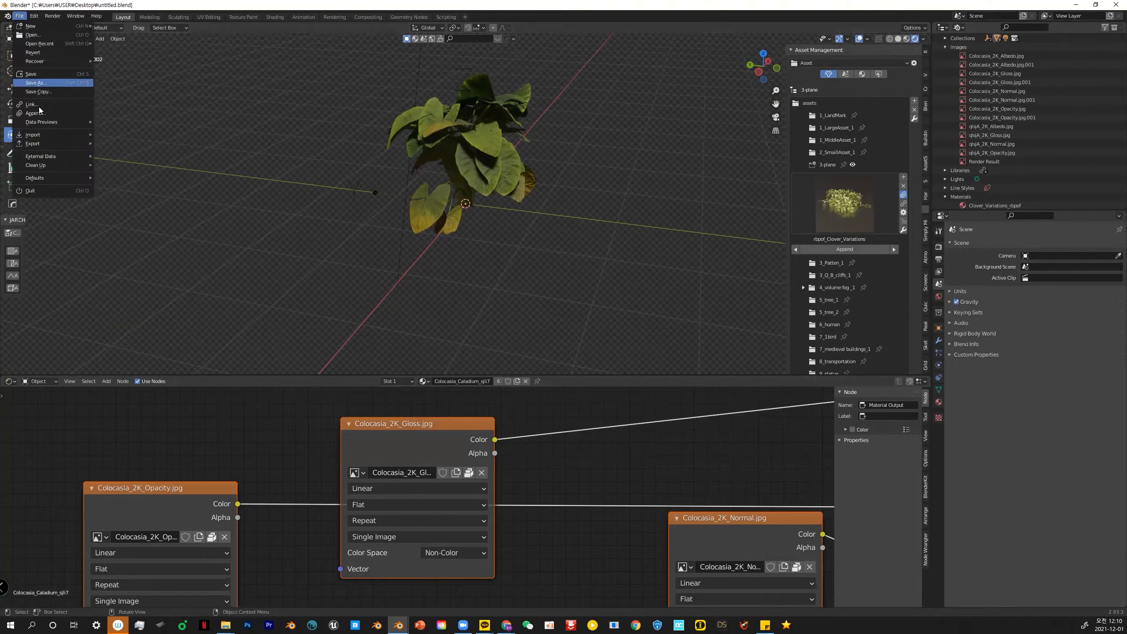
pyautogui.moveTo(55, 165)
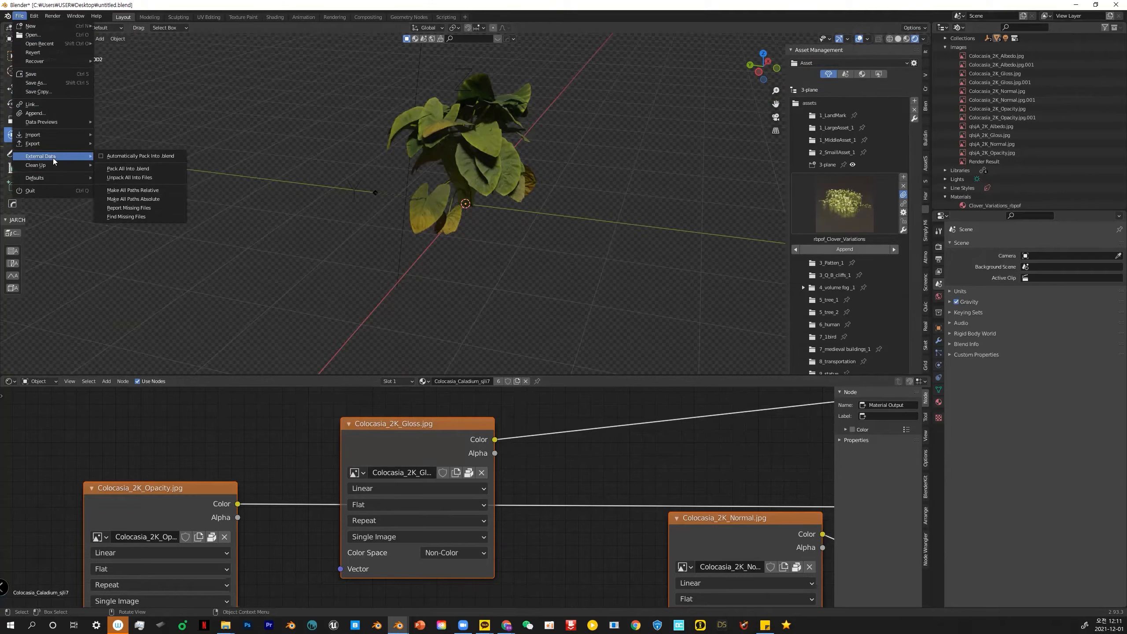
pyautogui.click(134, 177)
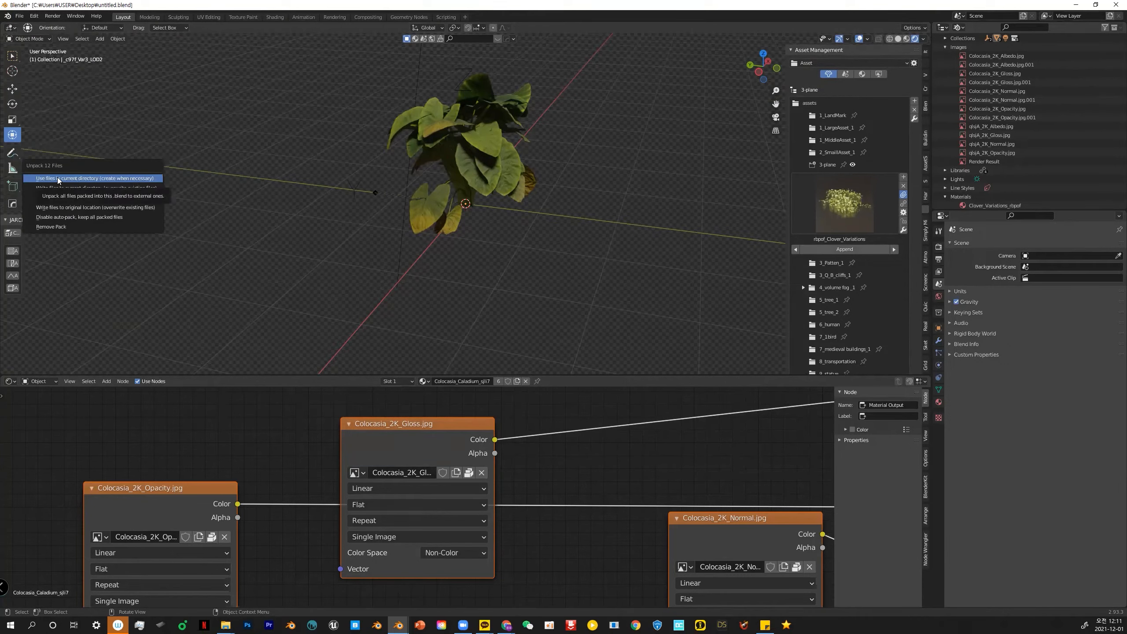
pyautogui.click(78, 177)
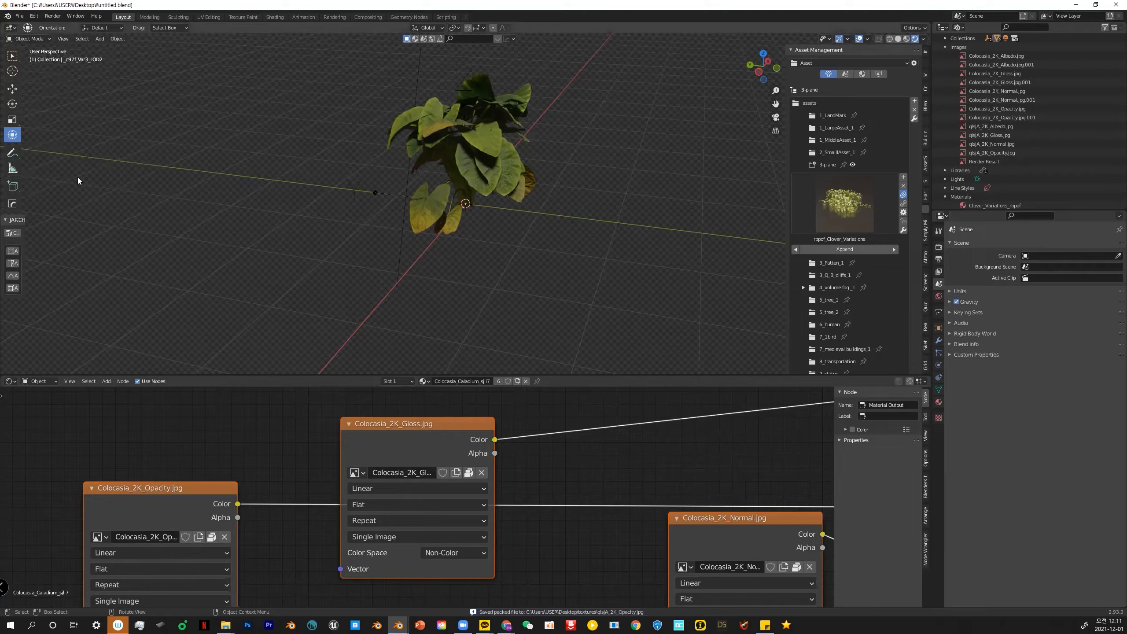
# Examine the unpacked image files in the desktop's textures folder in File Explorer, and return to Blender
pyautogui.click(225, 625)
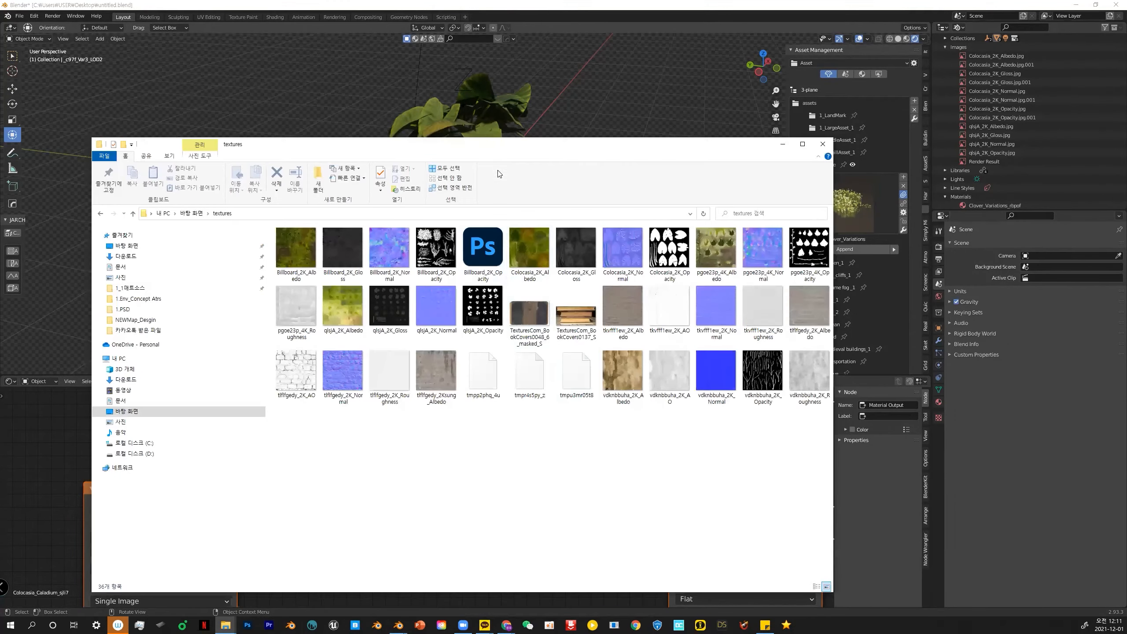
pyautogui.moveTo(763, 444); pyautogui.dragTo(288, 224)
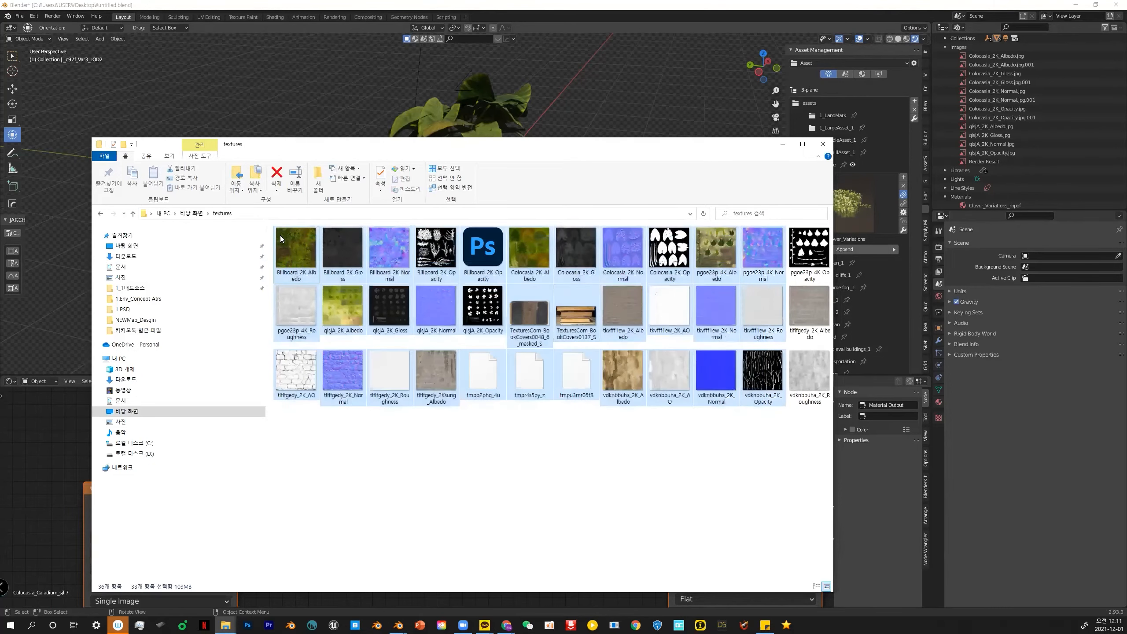
pyautogui.moveTo(775, 447); pyautogui.dragTo(269, 263)
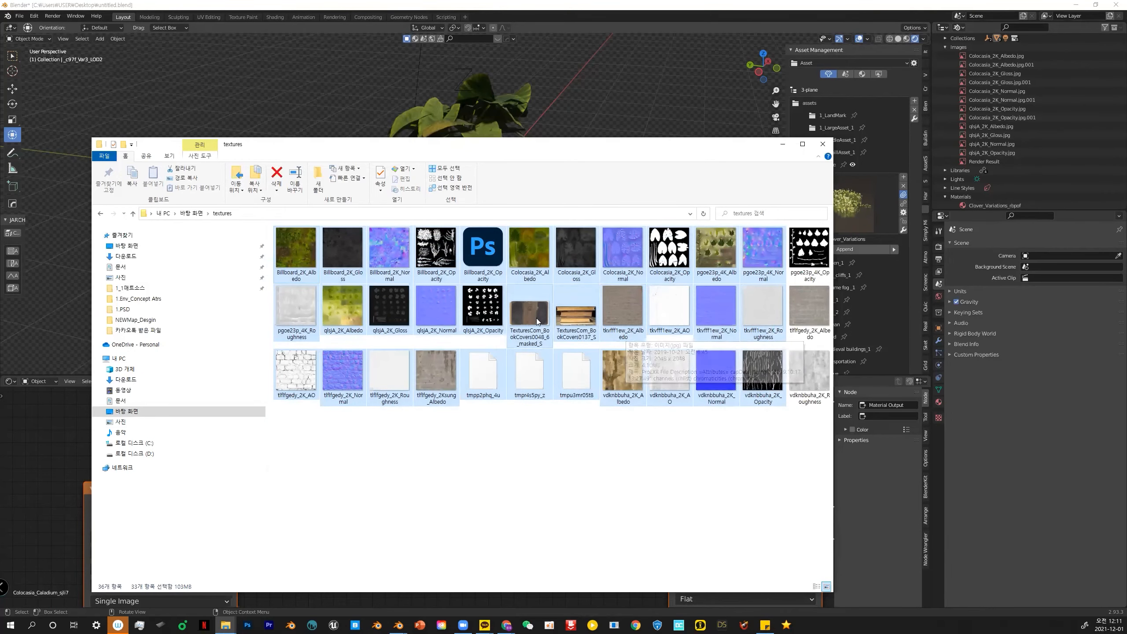
pyautogui.hotkey('alt', 'Tab')
# Select all the plant objects in the scene and delete them
pyautogui.click(19, 16)
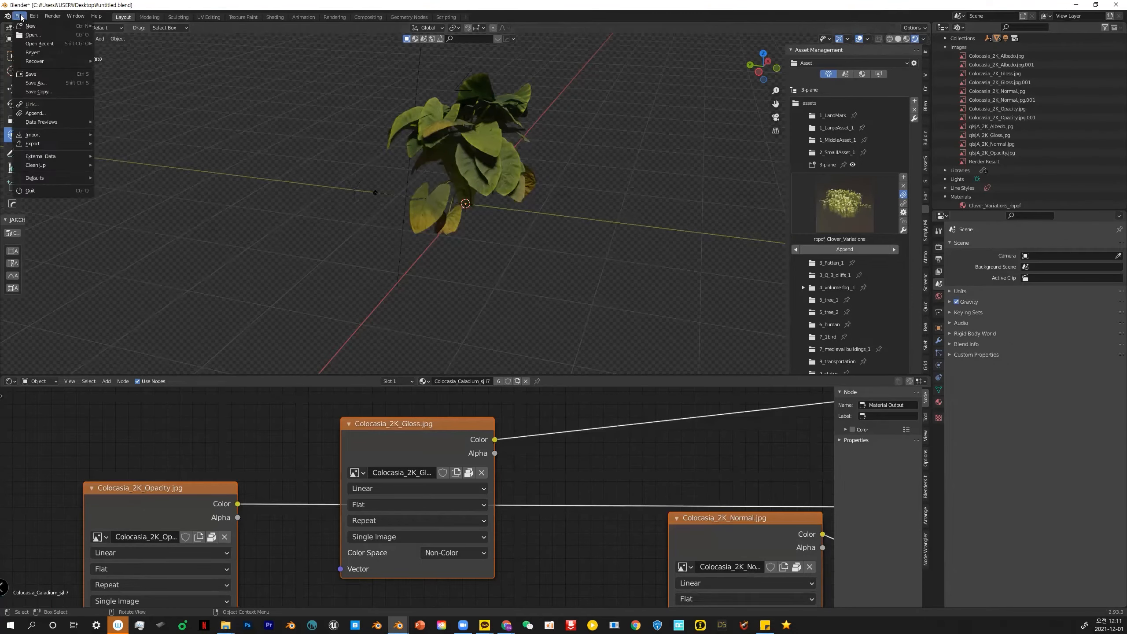
pyautogui.moveTo(329, 69); pyautogui.dragTo(577, 247)
pyautogui.press('Delete')
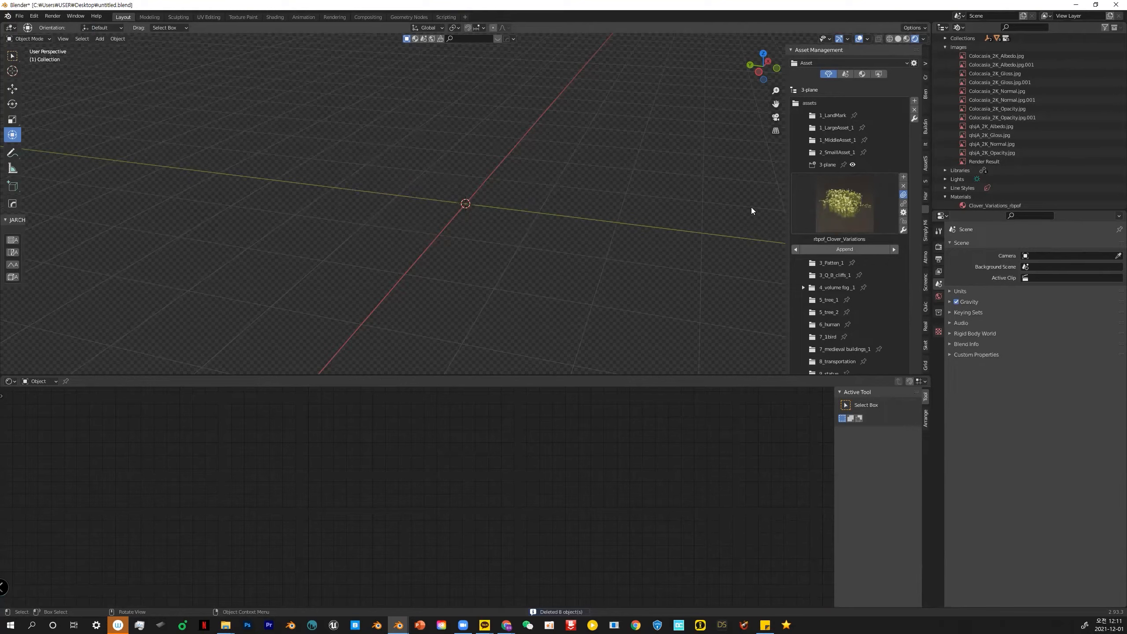
# Browse the asset library categories and append the Aset_other__M_ueopfjiga_LOD2 cactus from 3-plane
pyautogui.click(834, 115)
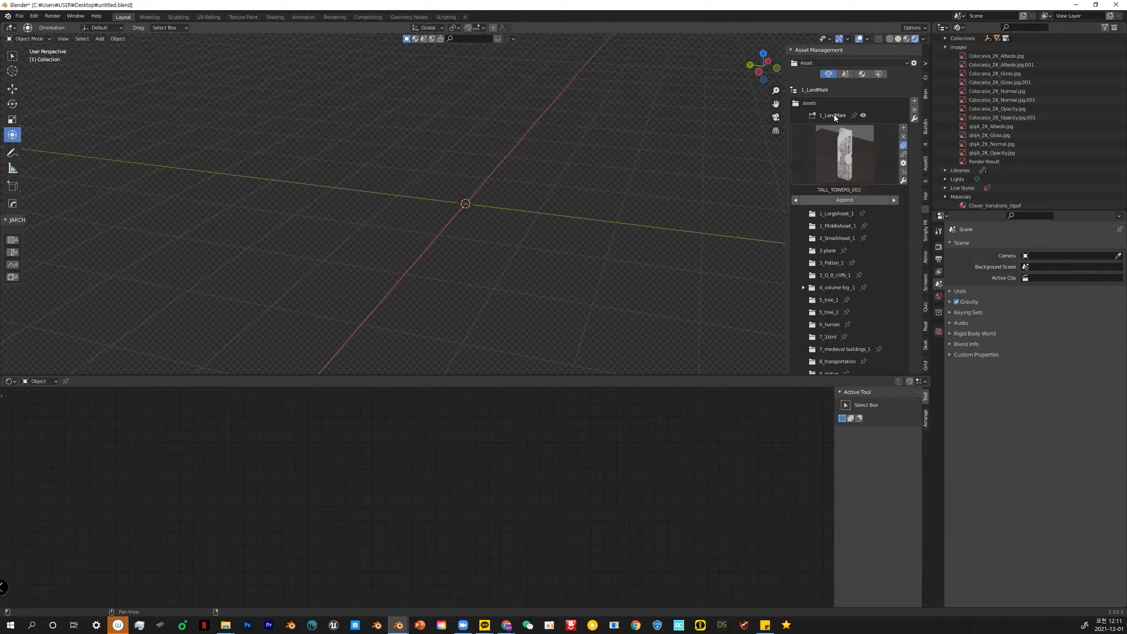
pyautogui.click(828, 263)
pyautogui.click(839, 220)
pyautogui.click(829, 165)
pyautogui.click(838, 204)
pyautogui.click(650, 273)
pyautogui.click(650, 273)
pyautogui.moveTo(650, 273); pyautogui.dragTo(614, 229, button='middle')
# Add a sun light at the scene origin and select the cactus
pyautogui.hotkey('shift', 'a')
pyautogui.moveTo(588, 337)
pyautogui.click(642, 345)
pyautogui.moveTo(683, 277); pyautogui.dragTo(594, 236, button='middle')
pyautogui.click(461, 191)
# Start saving the scene under a new location, choosing the desktop's 2021.11.27(Light Textures) folder
pyautogui.click(19, 16)
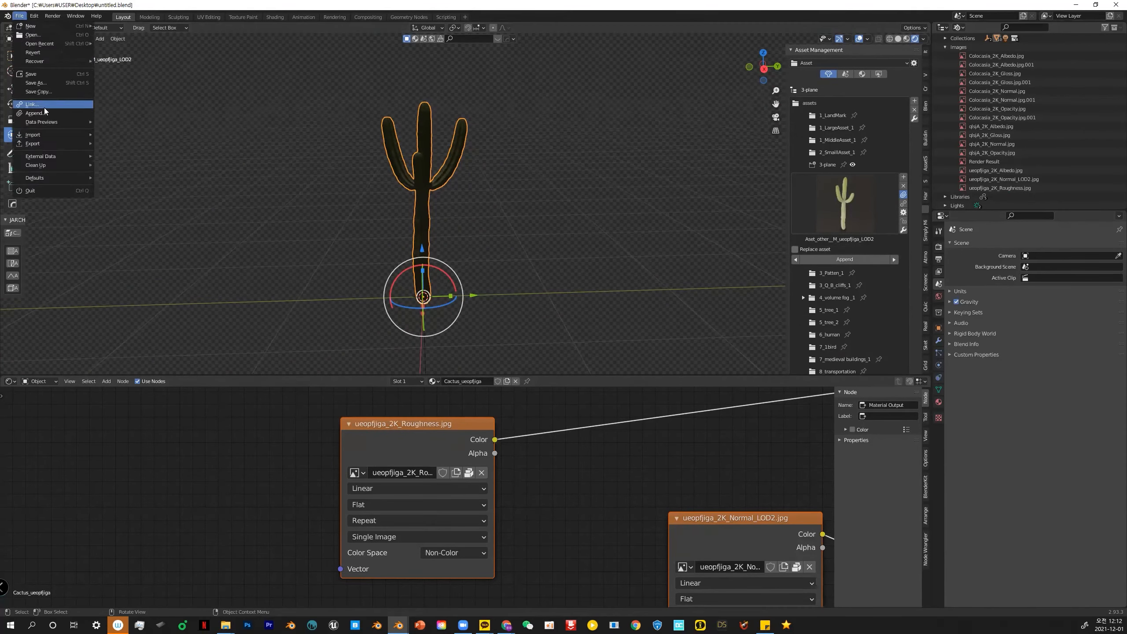
pyautogui.click(35, 82)
pyautogui.click(259, 96)
pyautogui.click(258, 87)
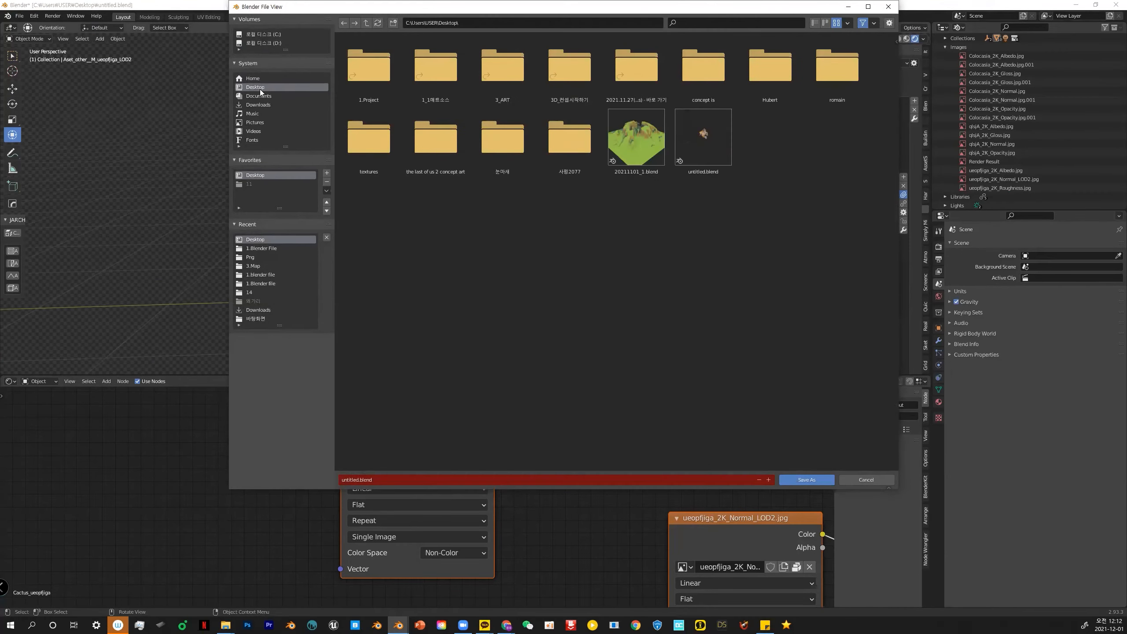
pyautogui.doubleClick(636, 69)
pyautogui.doubleClick(581, 73)
# Create a new folder named 1 and save the .blend file inside it
pyautogui.rightClick(568, 273)
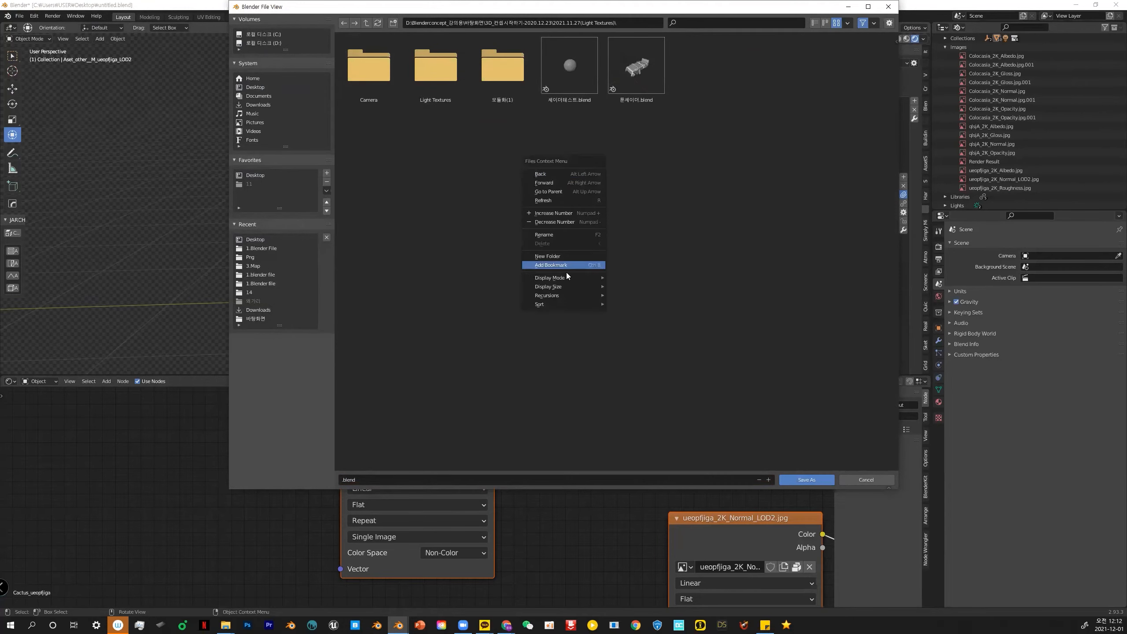
pyautogui.click(548, 257)
pyautogui.write('1')
pyautogui.press('Return')
pyautogui.doubleClick(369, 66)
pyautogui.click(807, 479)
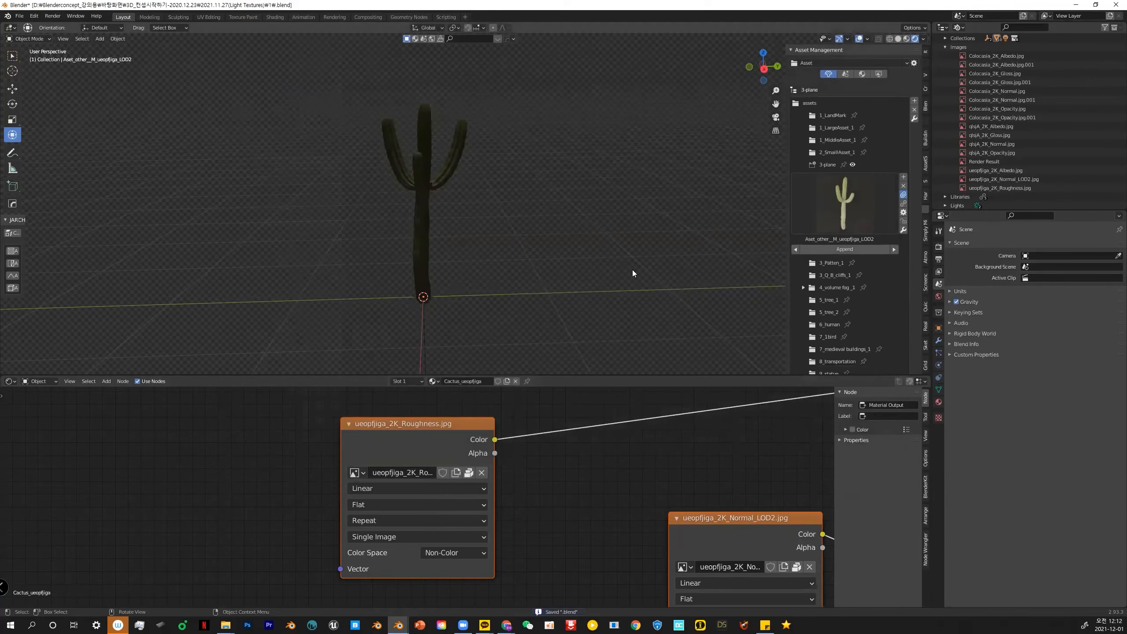
# Pack all external data into the .blend file and save the file
pyautogui.click(19, 15)
pyautogui.click(134, 168)
pyautogui.moveTo(359, 216); pyautogui.dragTo(391, 198, button='middle')
pyautogui.click(19, 16)
pyautogui.click(32, 74)
# Try to unpack all external files, and open folder 1 inside 2021.11.27(Light Textures) in File Explorer
pyautogui.click(19, 15)
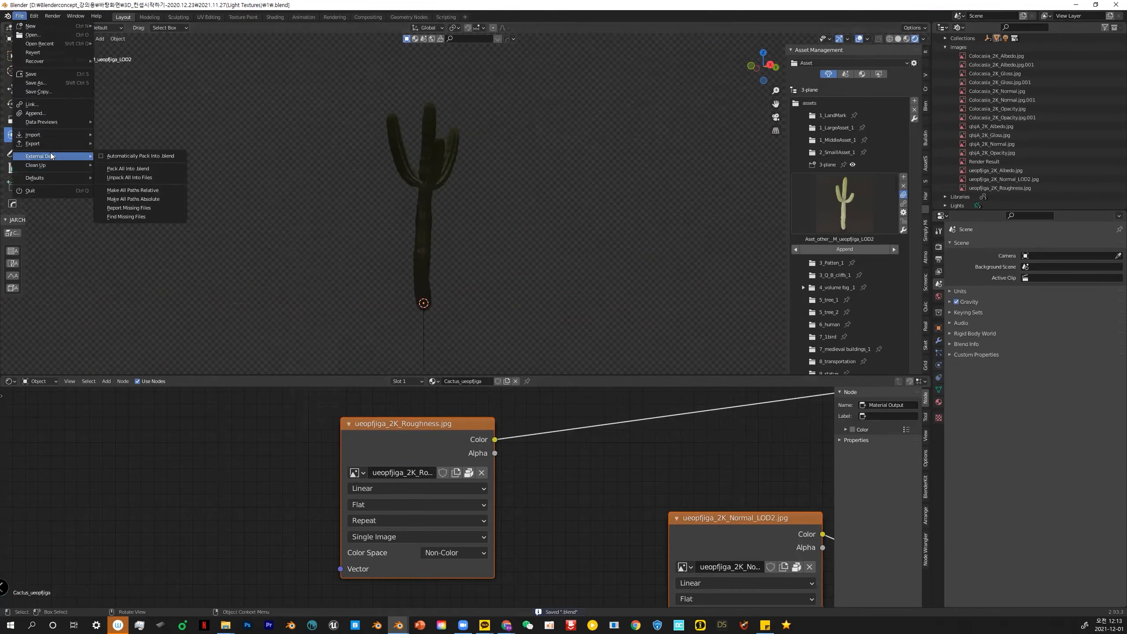
pyautogui.click(129, 176)
pyautogui.moveTo(226, 625)
pyautogui.click(311, 586)
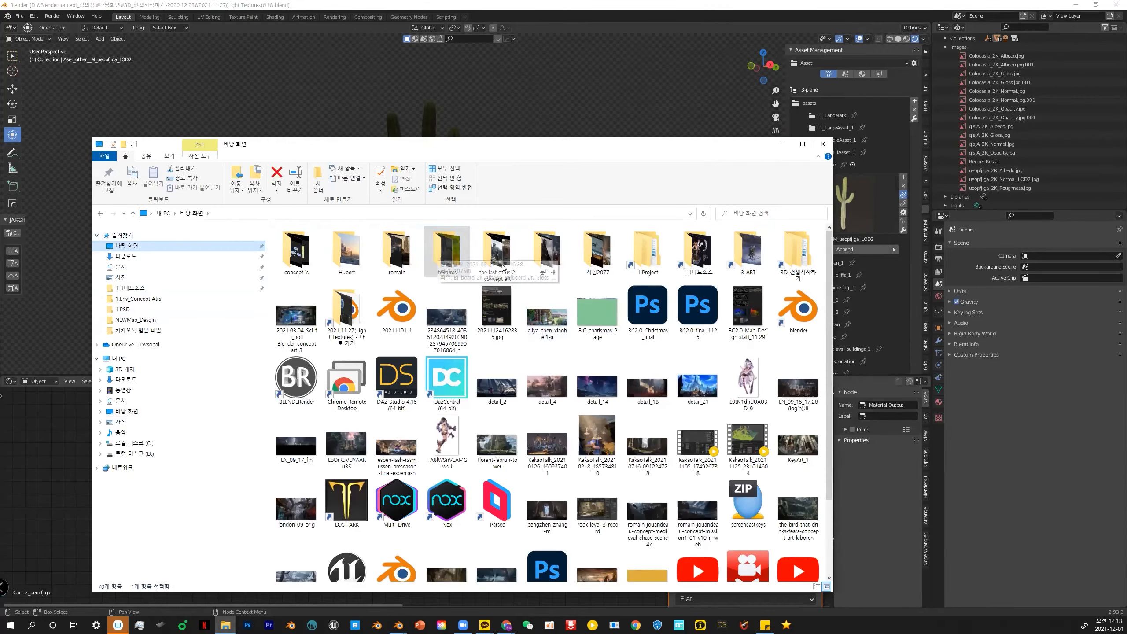
pyautogui.doubleClick(798, 255)
pyautogui.doubleClick(304, 270)
pyautogui.doubleClick(304, 242)
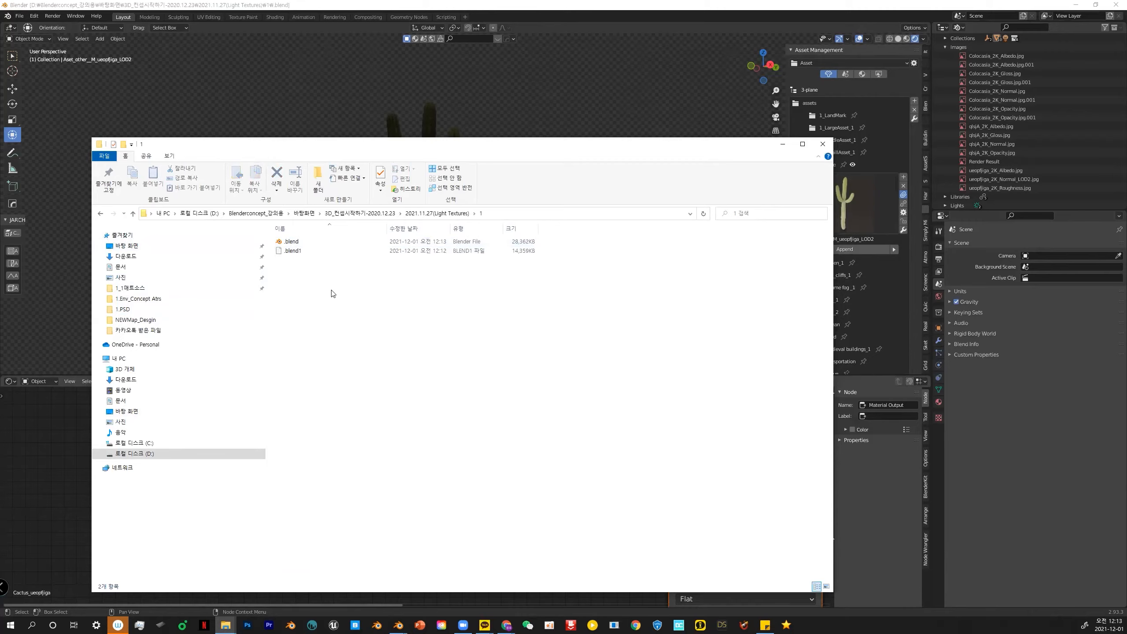
# Return to Blender and unpack all packed files into the current directory
pyautogui.click(265, 109)
pyautogui.click(19, 16)
pyautogui.moveTo(50, 156)
pyautogui.click(130, 177)
pyautogui.click(128, 180)
# Open the textures folder inside folder 1 and select the three ueopfjiga cactus textures
pyautogui.moveTo(226, 625)
pyautogui.click(311, 586)
pyautogui.doubleClick(292, 242)
pyautogui.moveTo(617, 308); pyautogui.dragTo(262, 235)
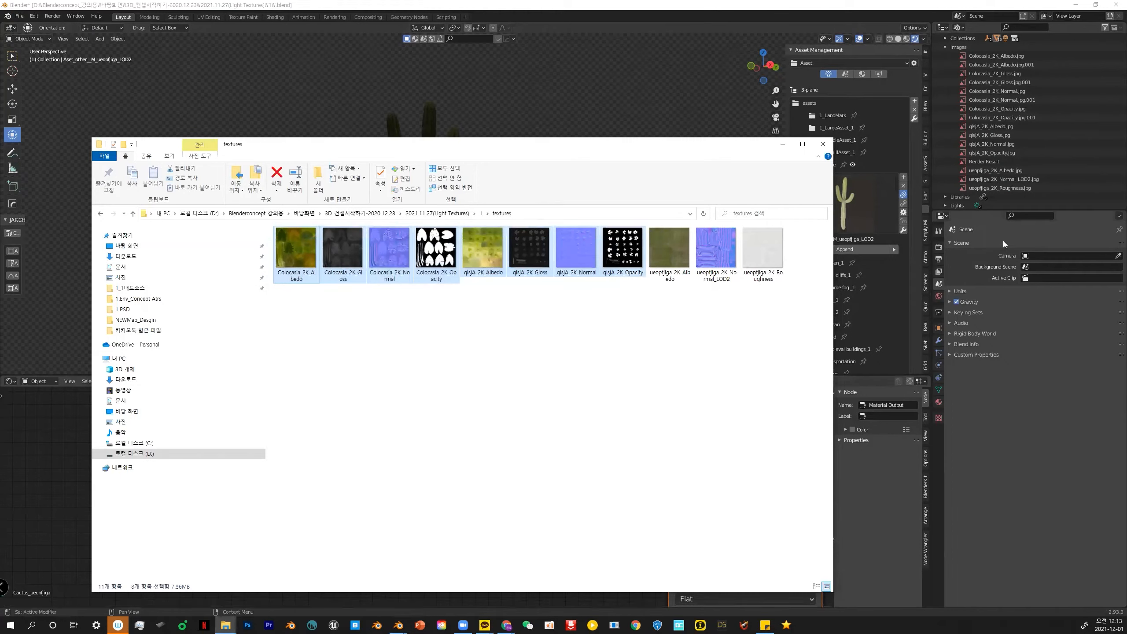
pyautogui.click(665, 252)
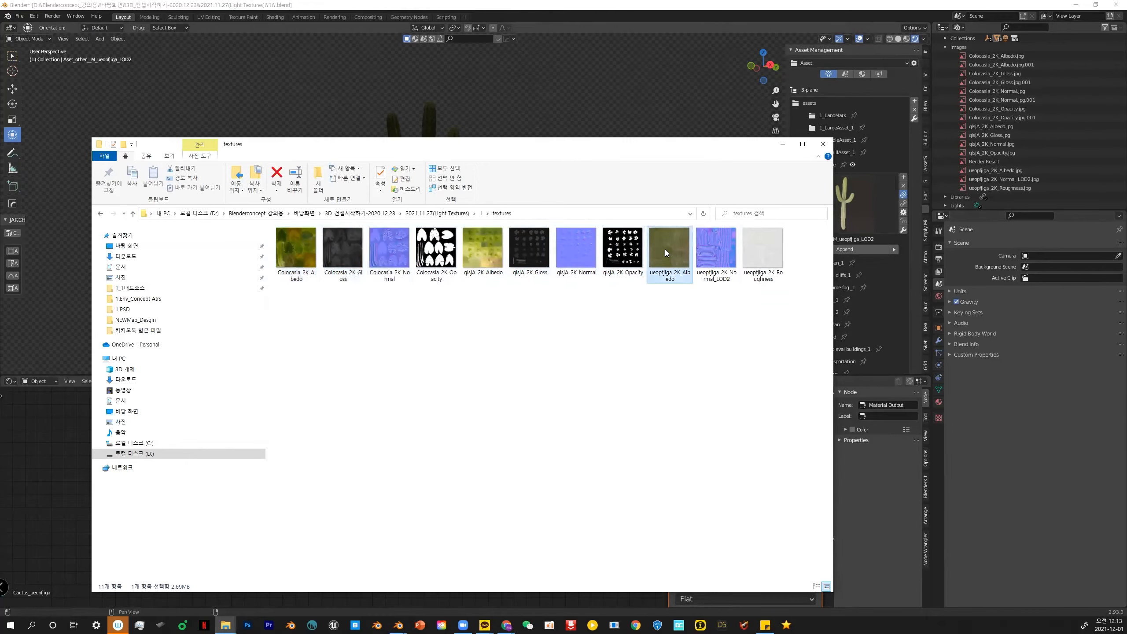
pyautogui.keyDown('shift'); pyautogui.click(765, 260); pyautogui.keyUp('shift')
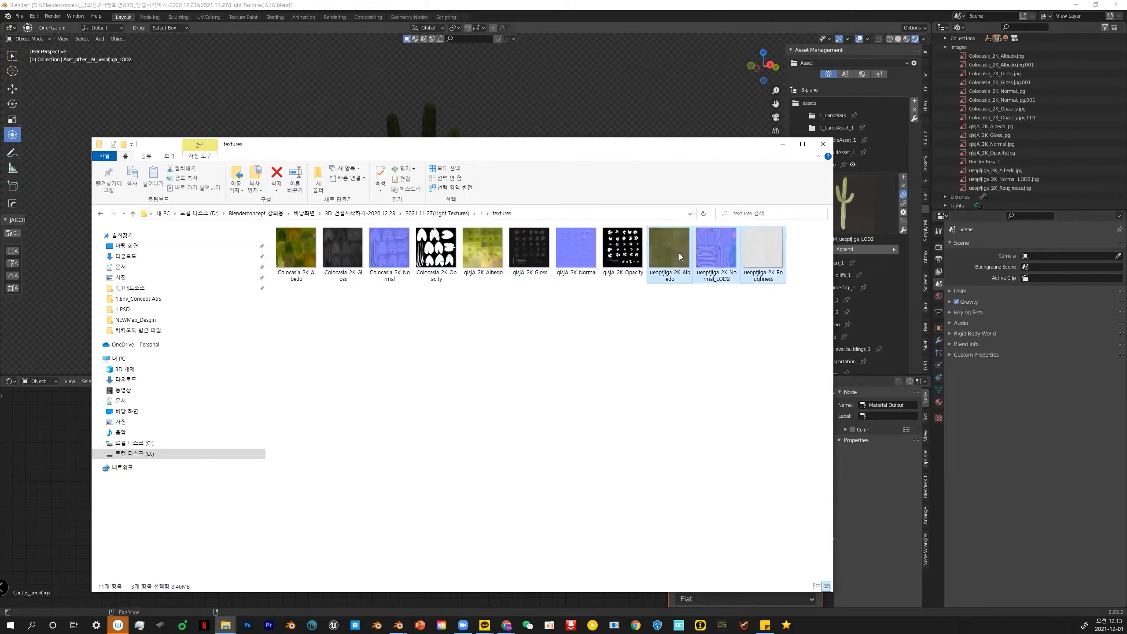
# Launch Photoshop and open the ueopfjiga albedo, normal and roughness textures in it
pyautogui.click(250, 625)
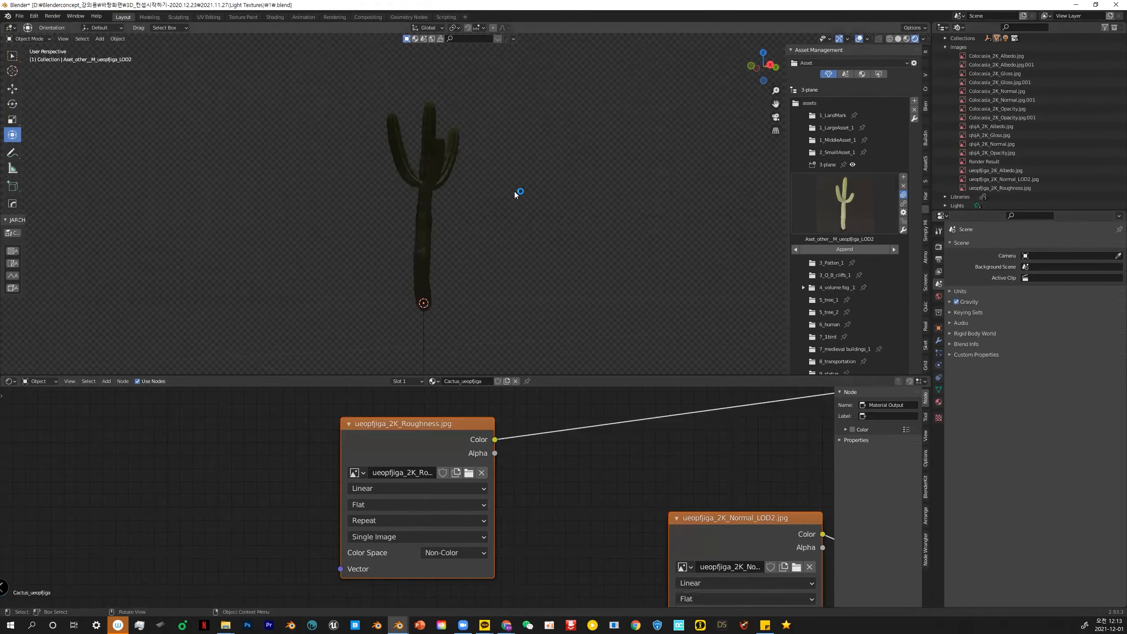
pyautogui.moveTo(455, 218); pyautogui.dragTo(381, 202, button='middle')
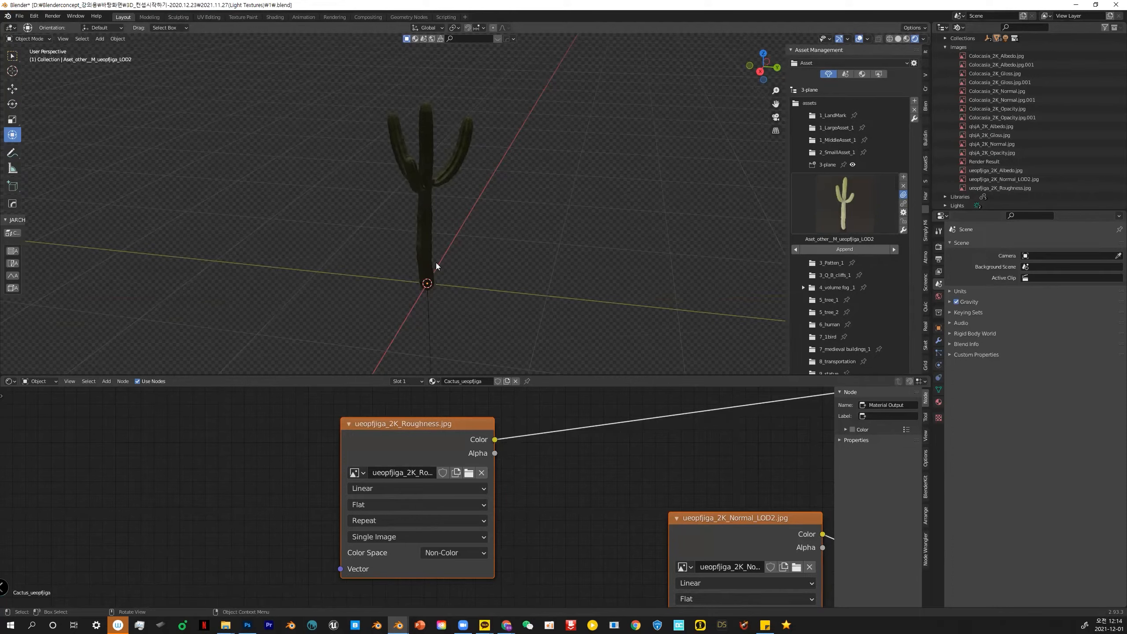
pyautogui.scroll(4, 454, 258)
pyautogui.moveTo(463, 257); pyautogui.dragTo(568, 257, button='middle')
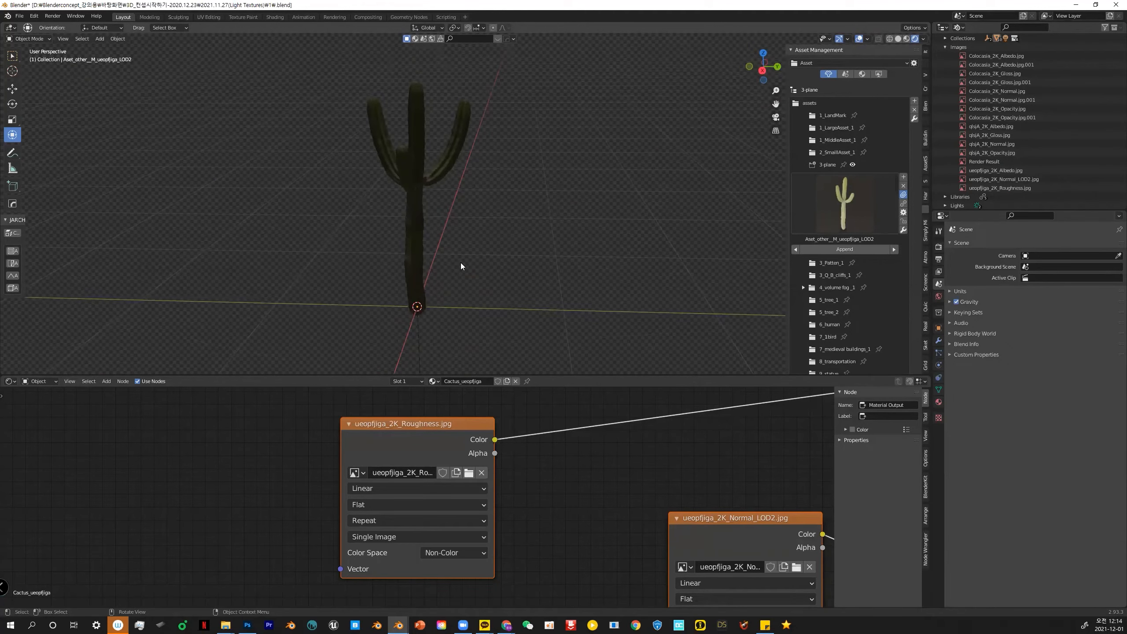
pyautogui.click(248, 625)
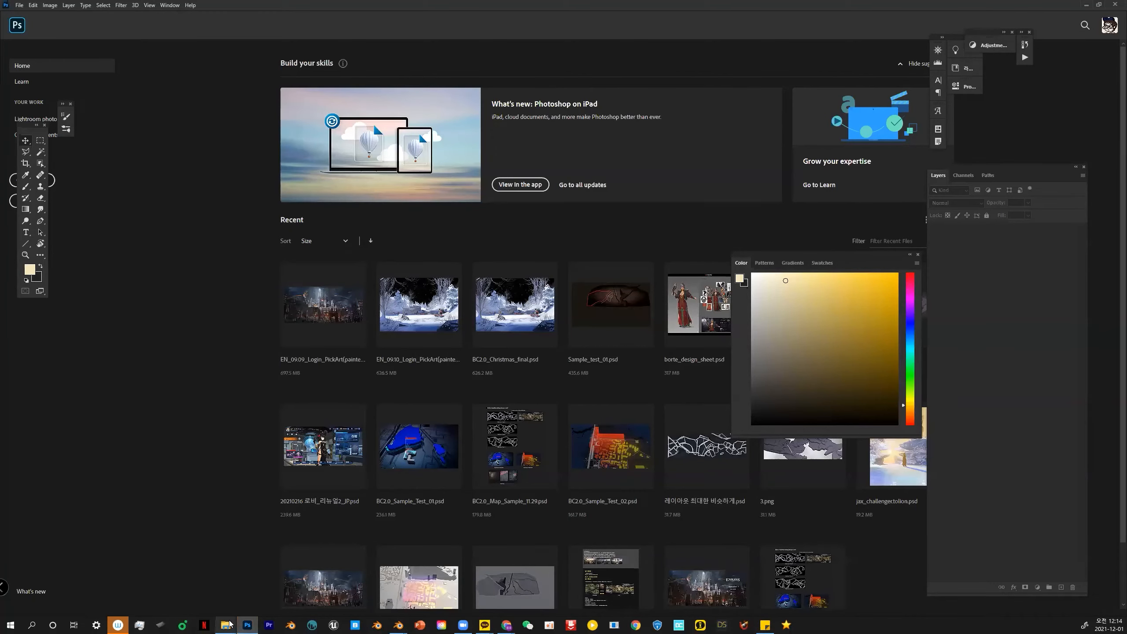
pyautogui.click(229, 624)
pyautogui.click(316, 585)
pyautogui.moveTo(670, 249); pyautogui.dragTo(648, 71)
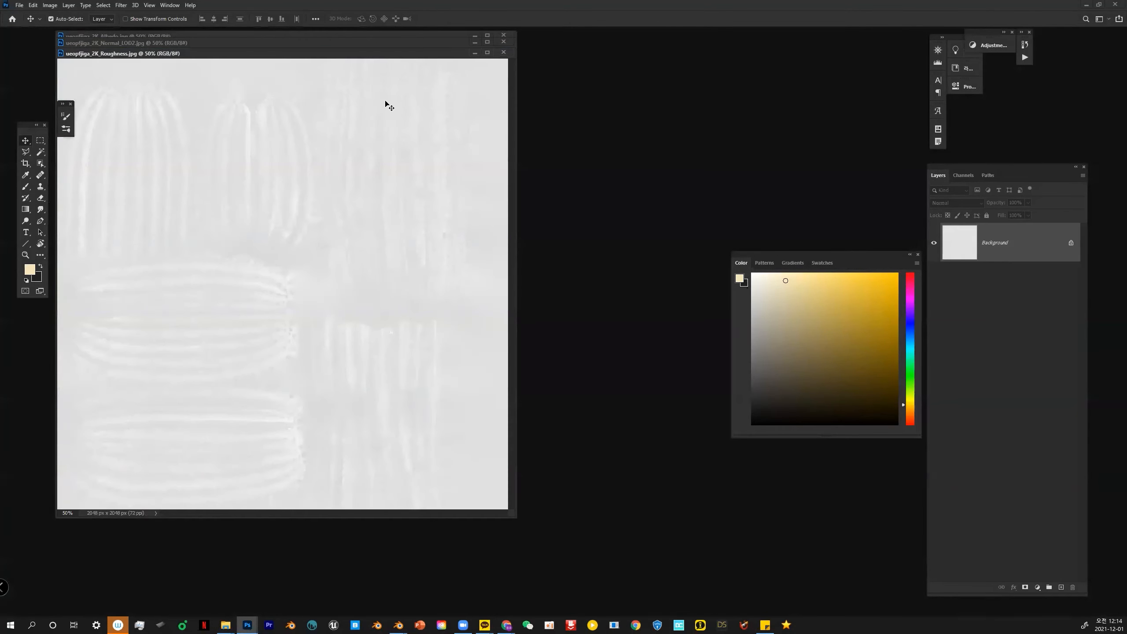
# Resize ueopfjiga_2K_Roughness.jpg to 512 by 512 pixels and save it as a JPEG at quality 11 (Maximum)
pyautogui.rightClick(277, 55)
pyautogui.click(302, 65)
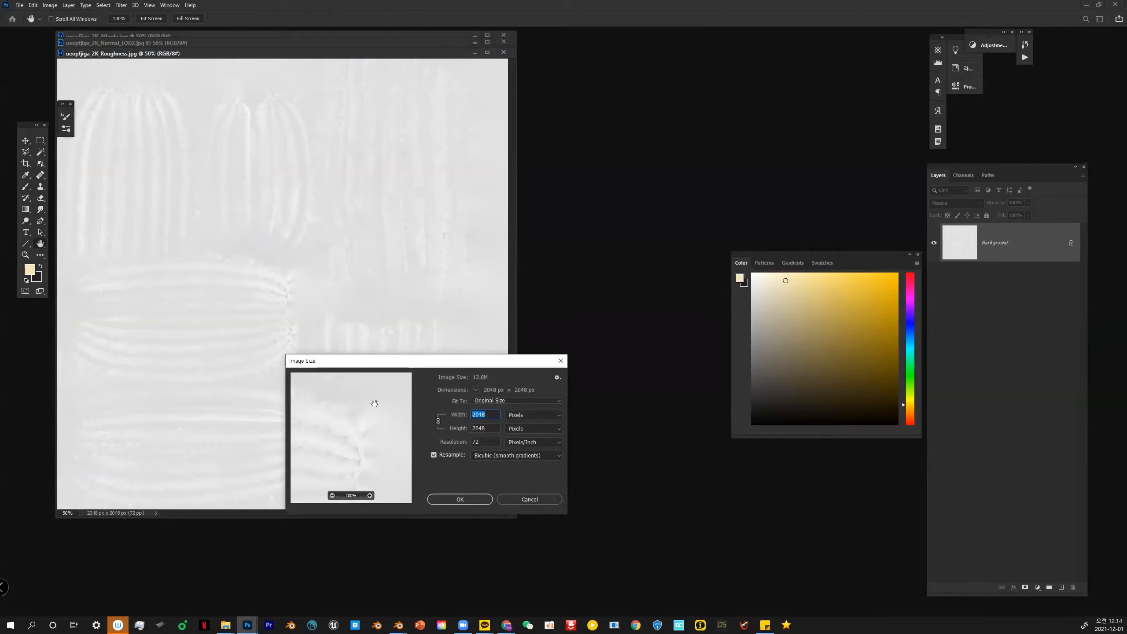
pyautogui.write('1024')
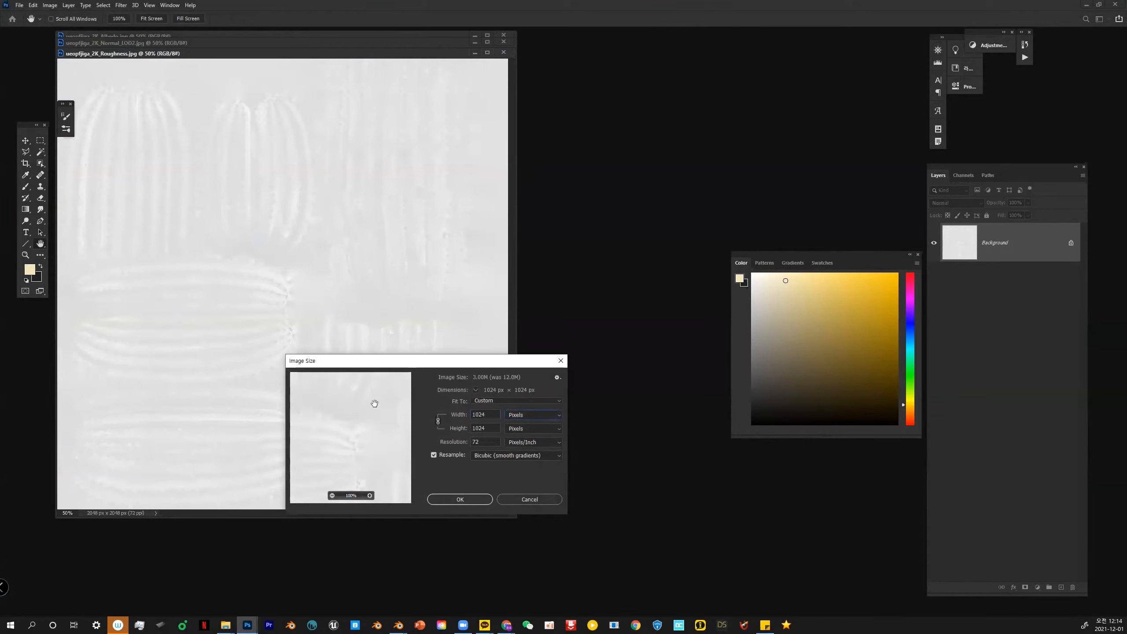
pyautogui.doubleClick(492, 414)
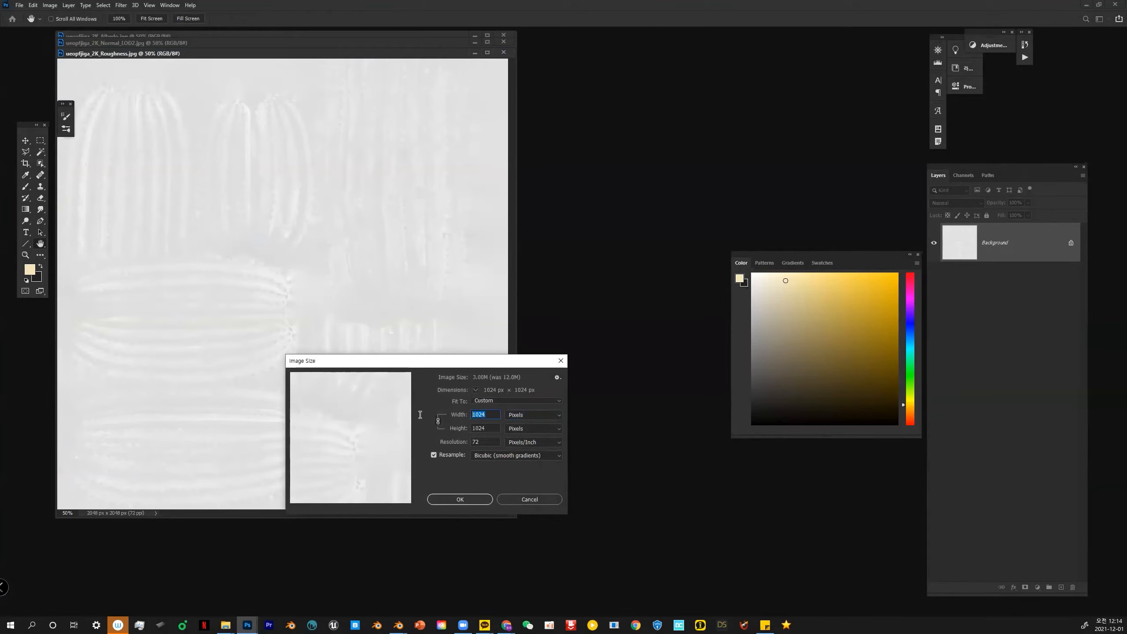
pyautogui.press('Return')
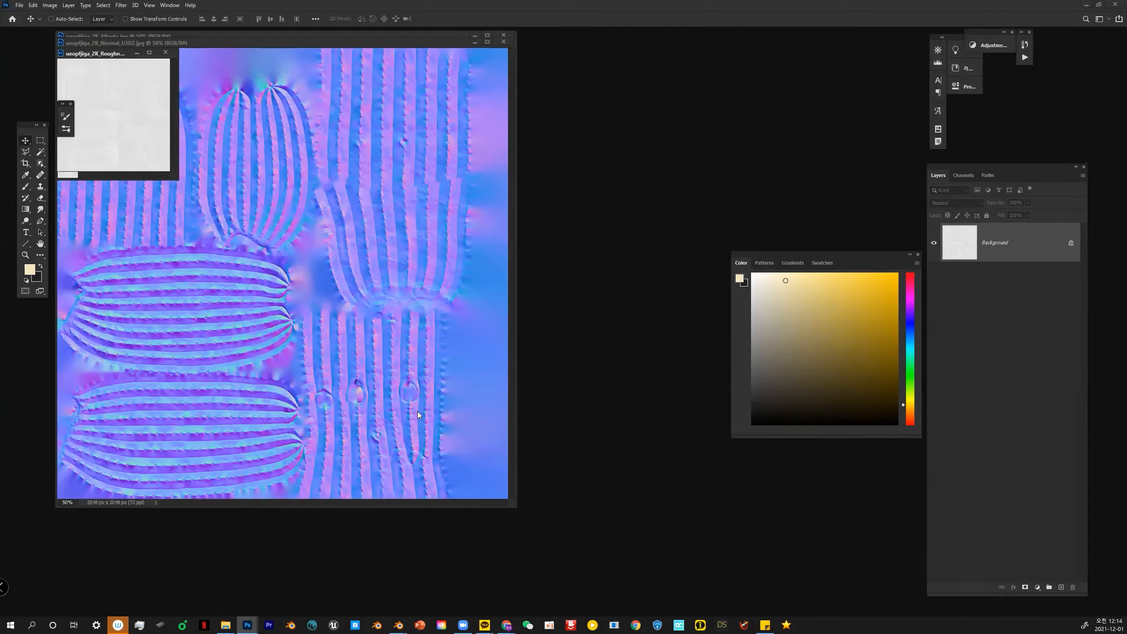
pyautogui.hotkey('ctrl', 's')
pyautogui.click(612, 167)
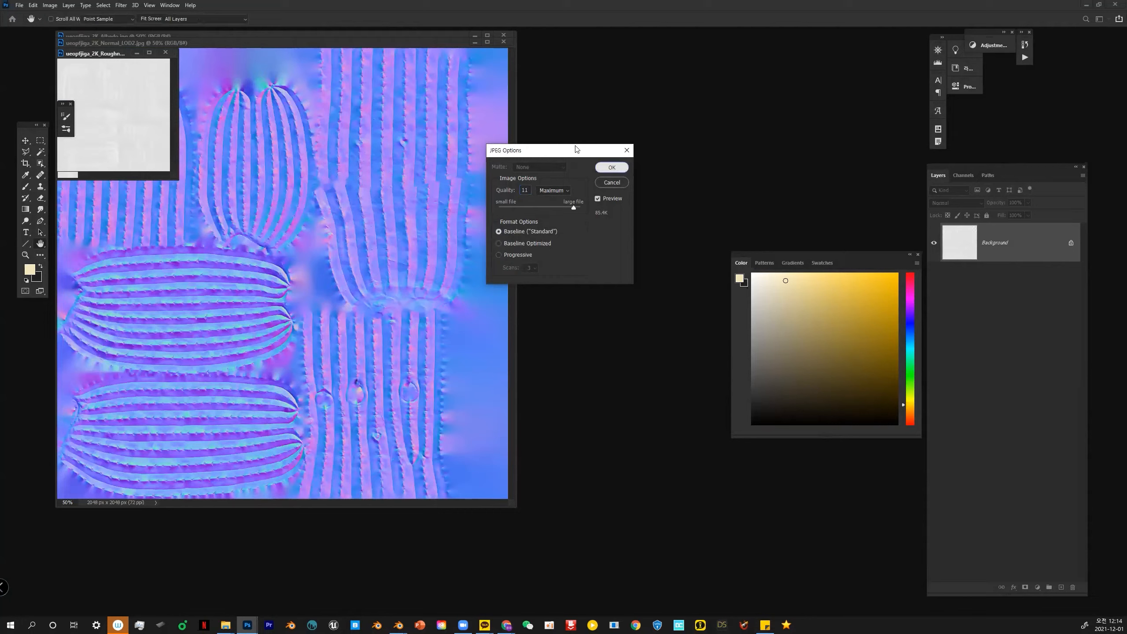
# Resize ueopfjiga_2K_Normal_LOD2.jpg to 512 by 512 pixels, save it as a JPEG at quality 11 (Maximum), and close it
pyautogui.rightClick(365, 44)
pyautogui.click(375, 53)
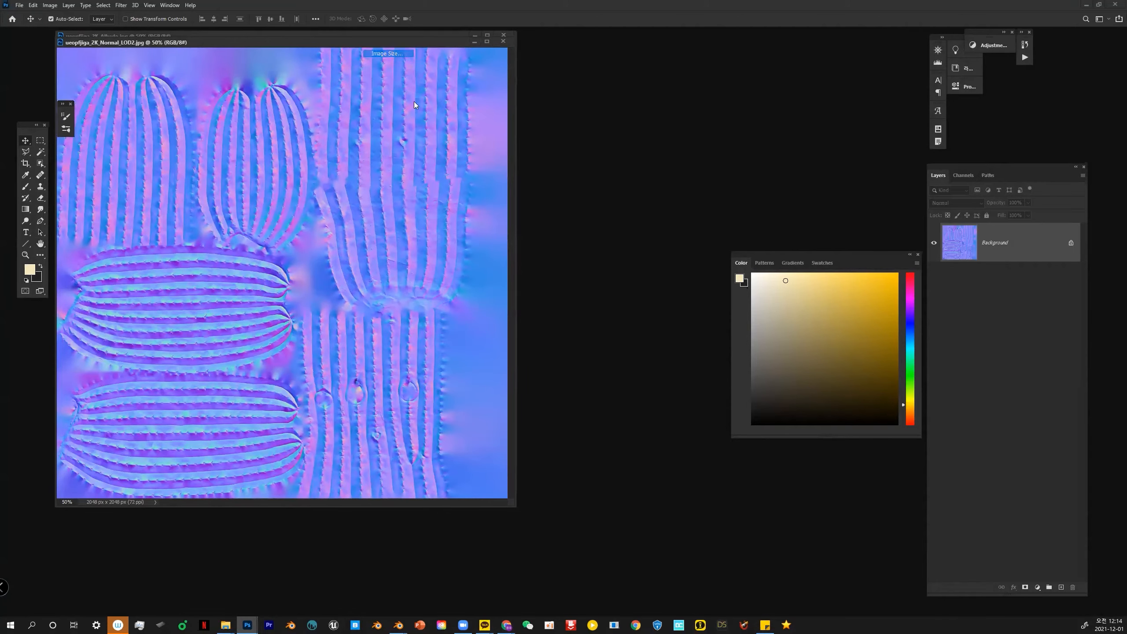
pyautogui.write('512')
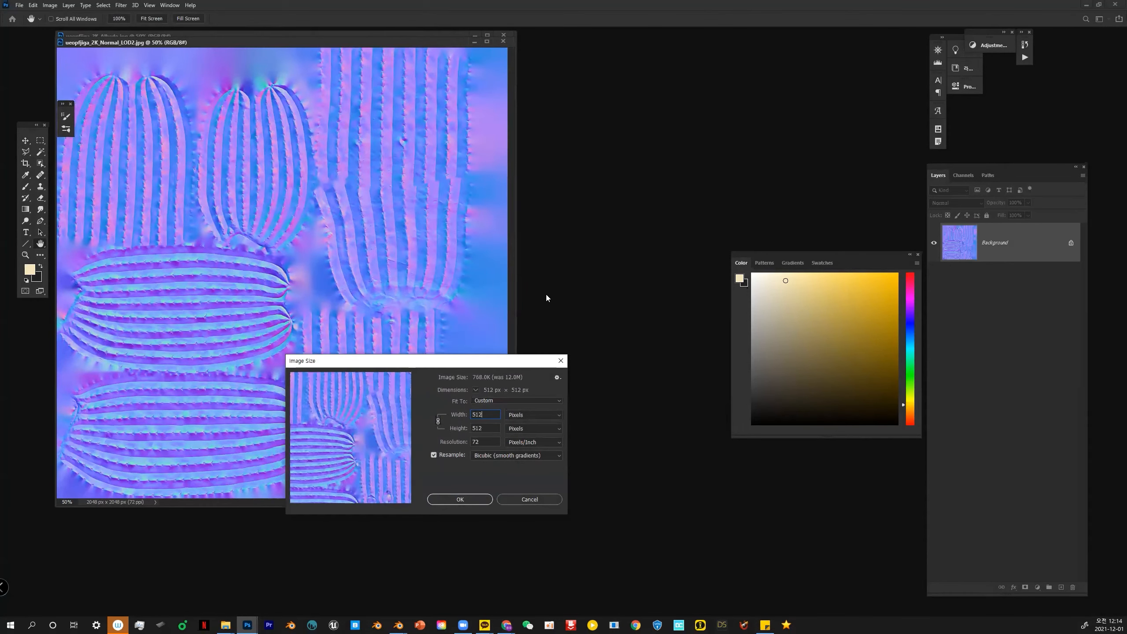
pyautogui.press('Return')
pyautogui.hotkey('ctrl', 's')
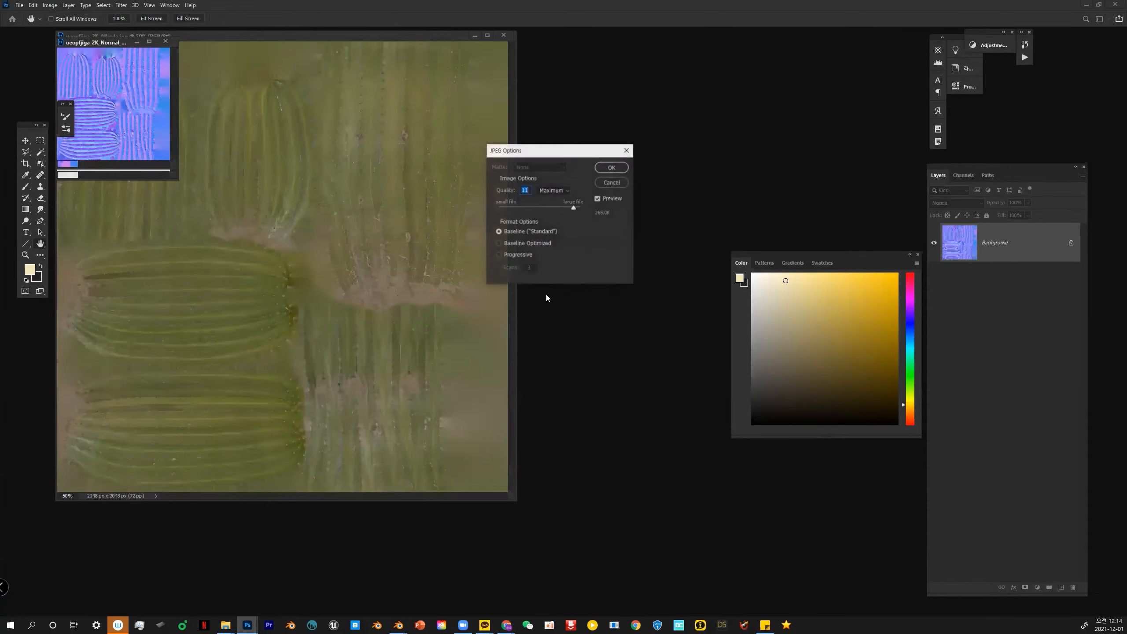
pyautogui.press('Return')
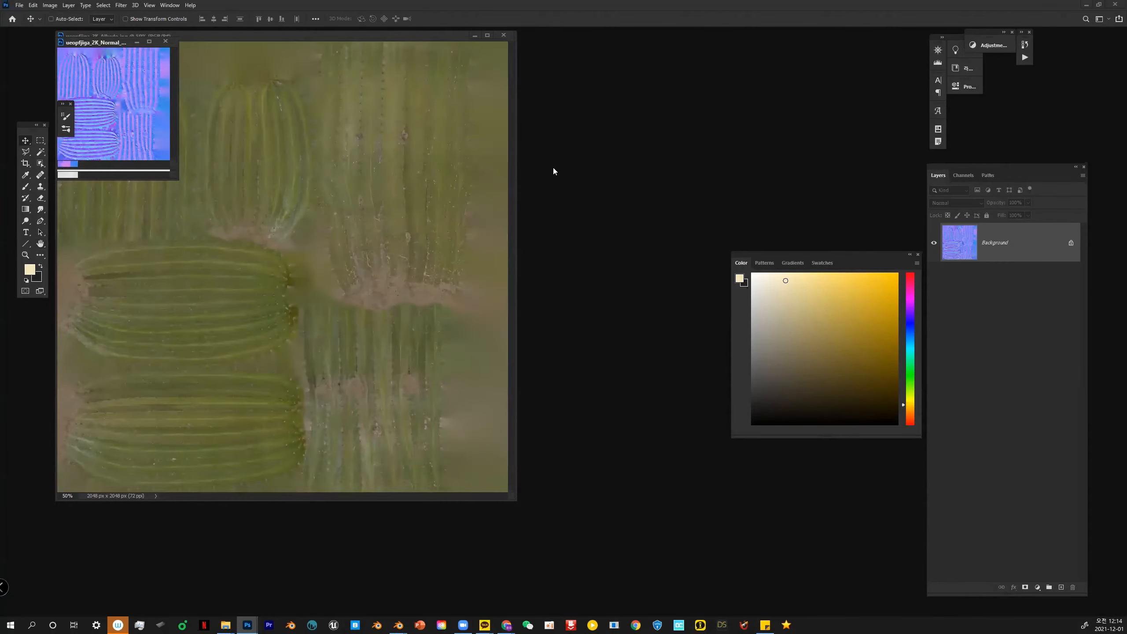
pyautogui.hotkey('ctrl', 'w')
pyautogui.hotkey('ctrl', 'w')
# Brighten ueopfjiga_2K_Albedo.jpg with Levels, using input levels of black 7 and white 193
pyautogui.doubleClick(350, 37)
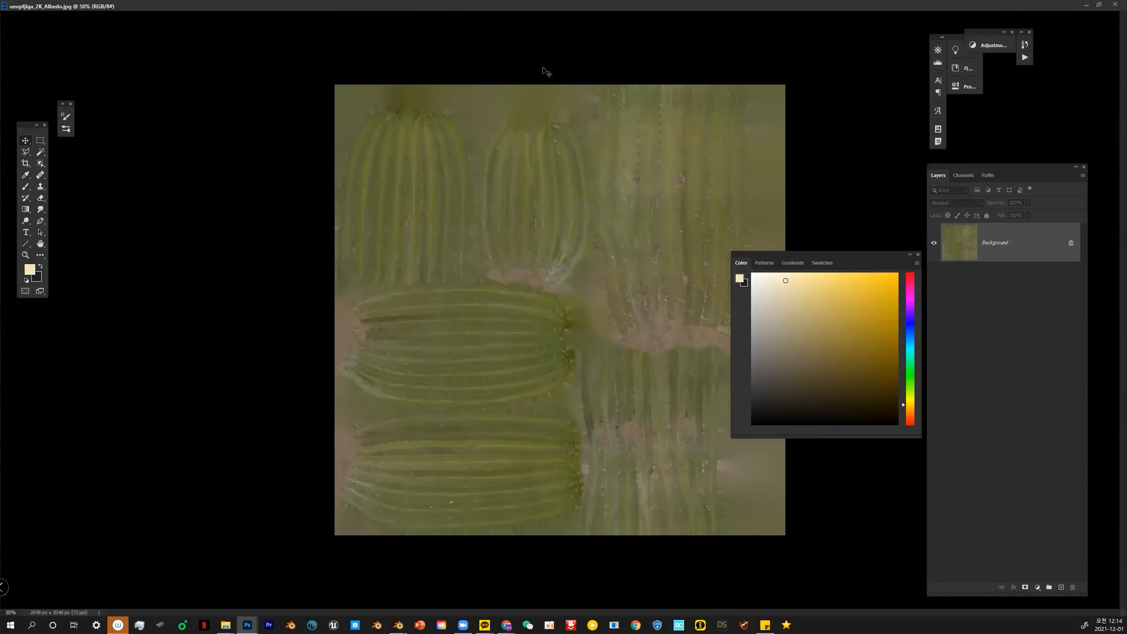
pyautogui.click(1100, 4)
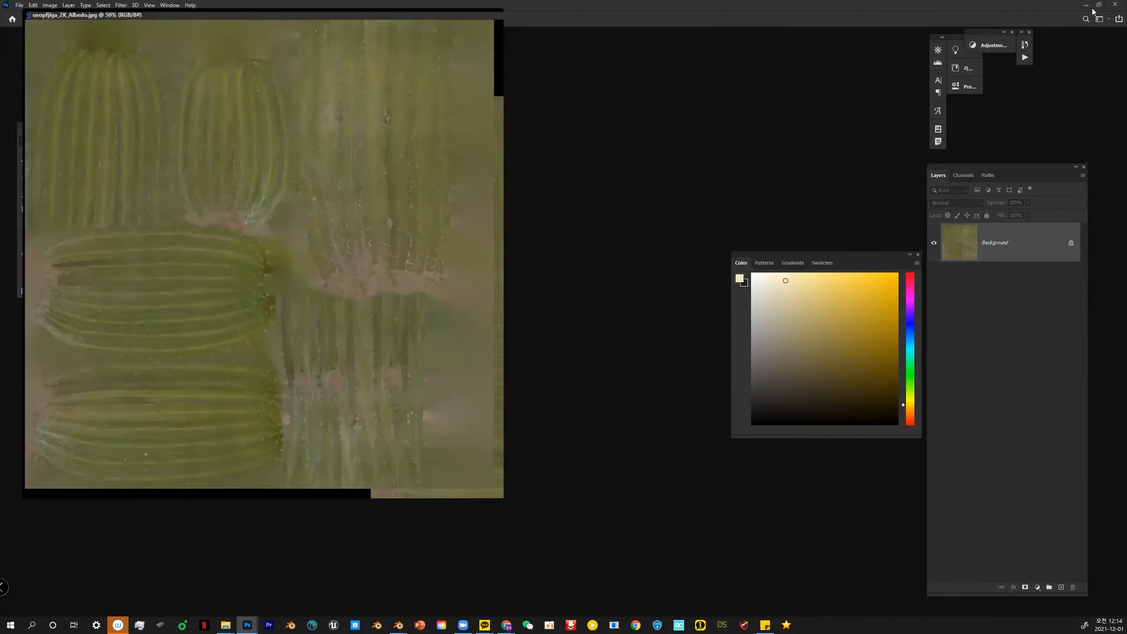
pyautogui.moveTo(395, 38); pyautogui.dragTo(512, 86)
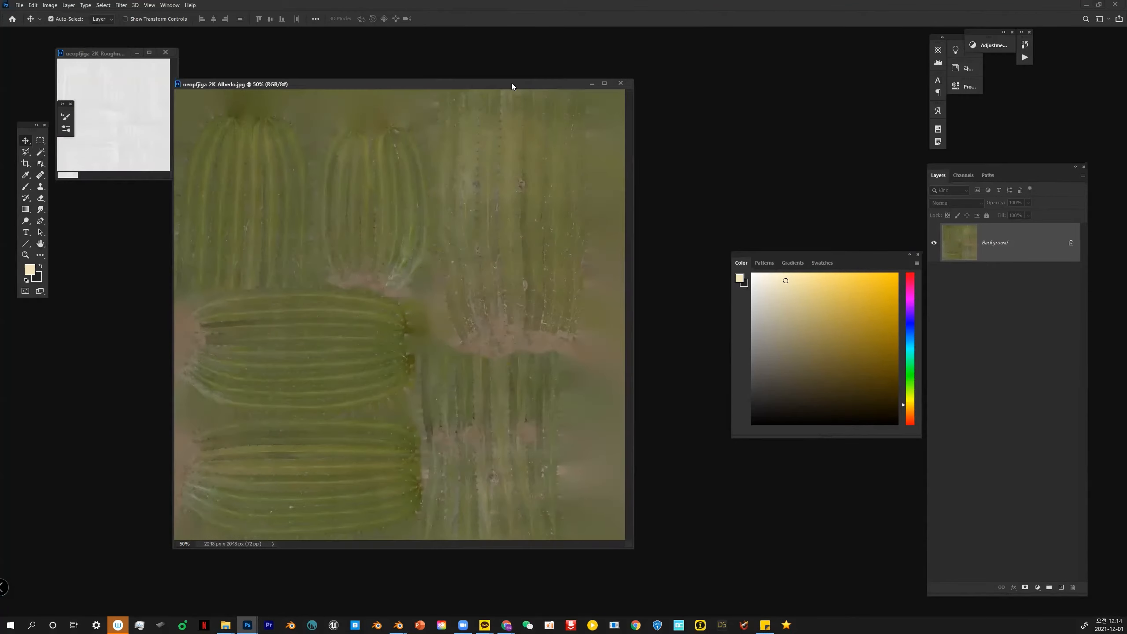
pyautogui.hotkey('ctrl', 'l')
pyautogui.moveTo(822, 336); pyautogui.dragTo(796, 337)
pyautogui.moveTo(713, 337); pyautogui.dragTo(716, 338)
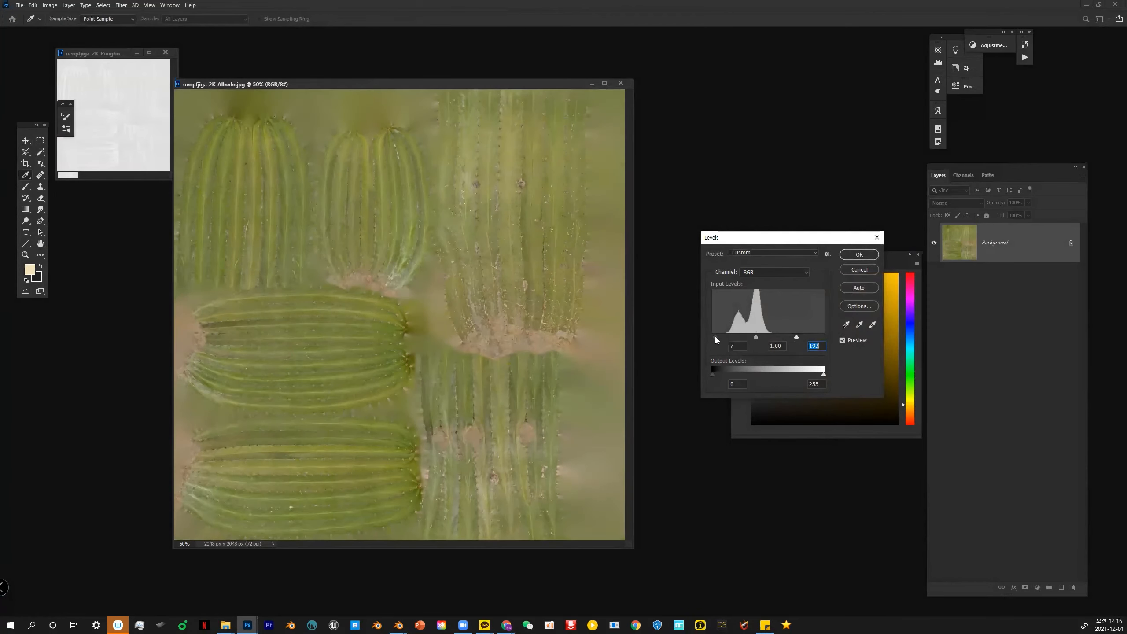
pyautogui.click(859, 254)
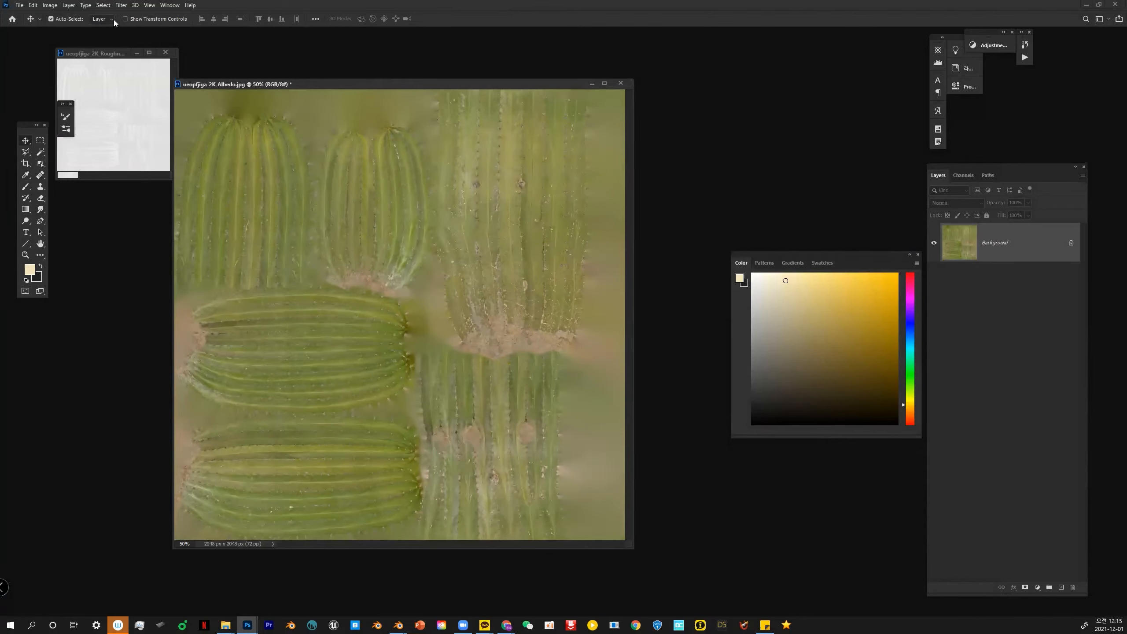
# Apply the Camera Raw Filter to the albedo with Temperature +4, reduced Texture, and a curve point at input 108, output 97
pyautogui.click(121, 5)
pyautogui.click(135, 58)
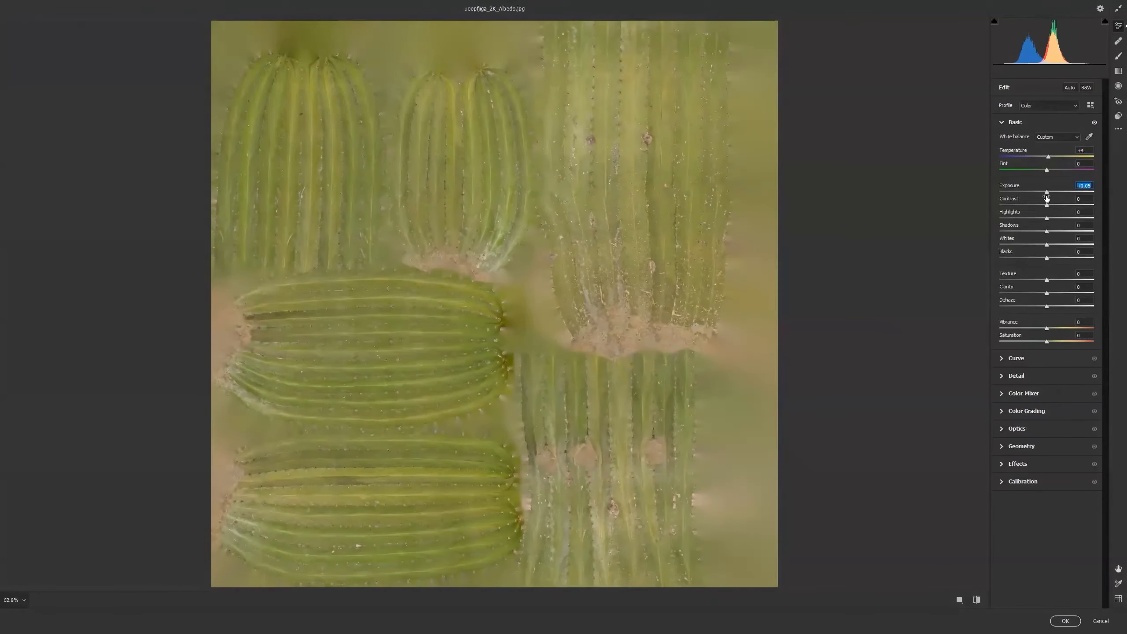
pyautogui.moveTo(1048, 280); pyautogui.dragTo(1023, 282)
pyautogui.click(1013, 359)
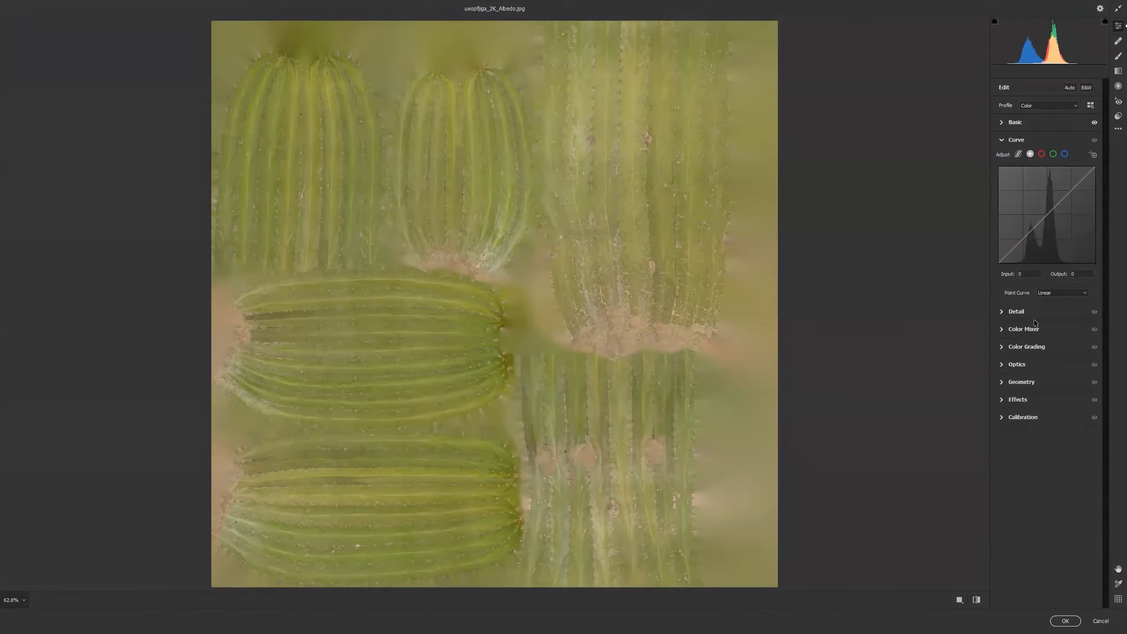
pyautogui.moveTo(1038, 224)
pyautogui.mouseDown()
pyautogui.moveTo(1037, 243)
pyautogui.moveTo(1040, 227)
pyautogui.mouseUp()
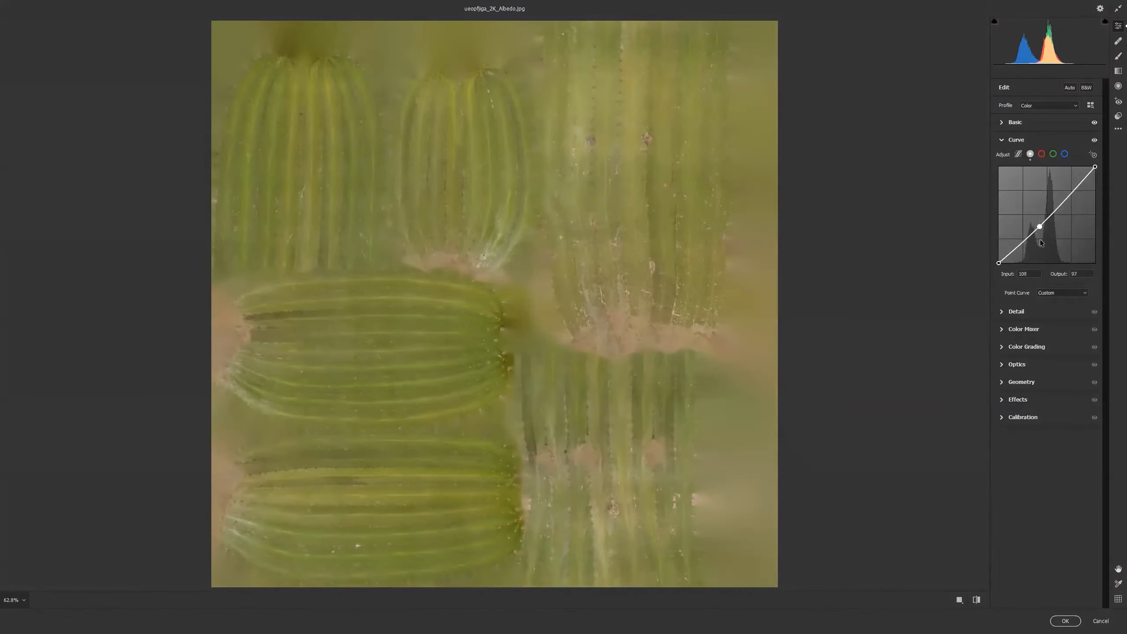
pyautogui.click(1005, 419)
pyautogui.click(1004, 248)
pyautogui.moveTo(1006, 265); pyautogui.dragTo(1015, 269)
pyautogui.click(1066, 620)
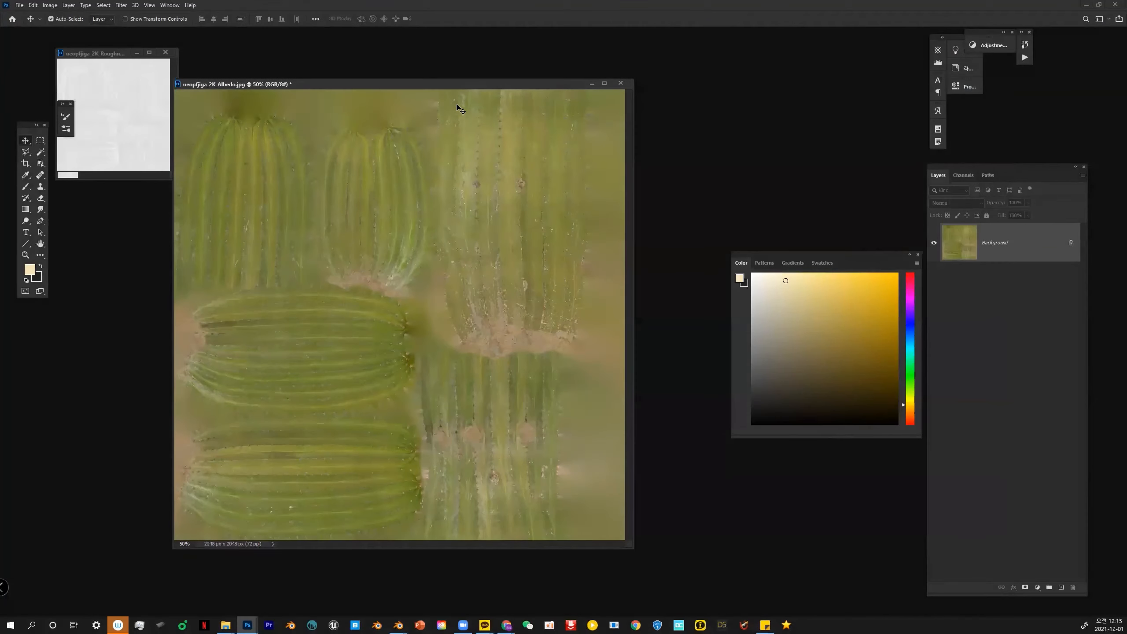
# Resize the albedo texture to 512 by 512 pixels and save it as a JPEG at quality 11 (Maximum)
pyautogui.rightClick(455, 85)
pyautogui.click(437, 87)
pyautogui.hotkey('ctrl', 'a')
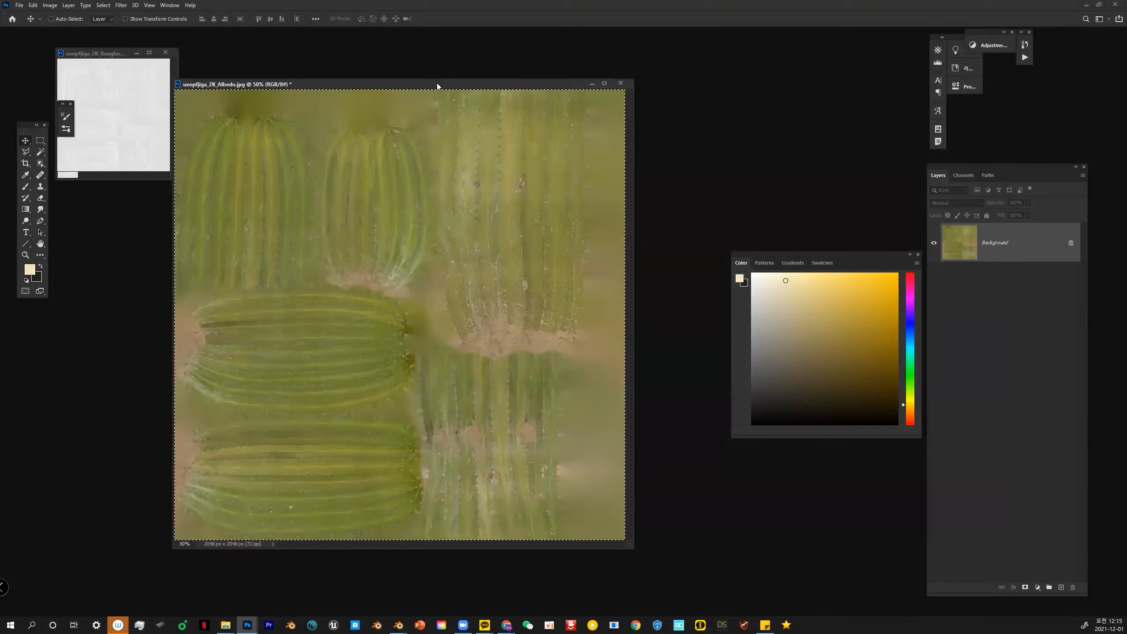
pyautogui.hotkey('ctrl', 'd')
pyautogui.rightClick(438, 85)
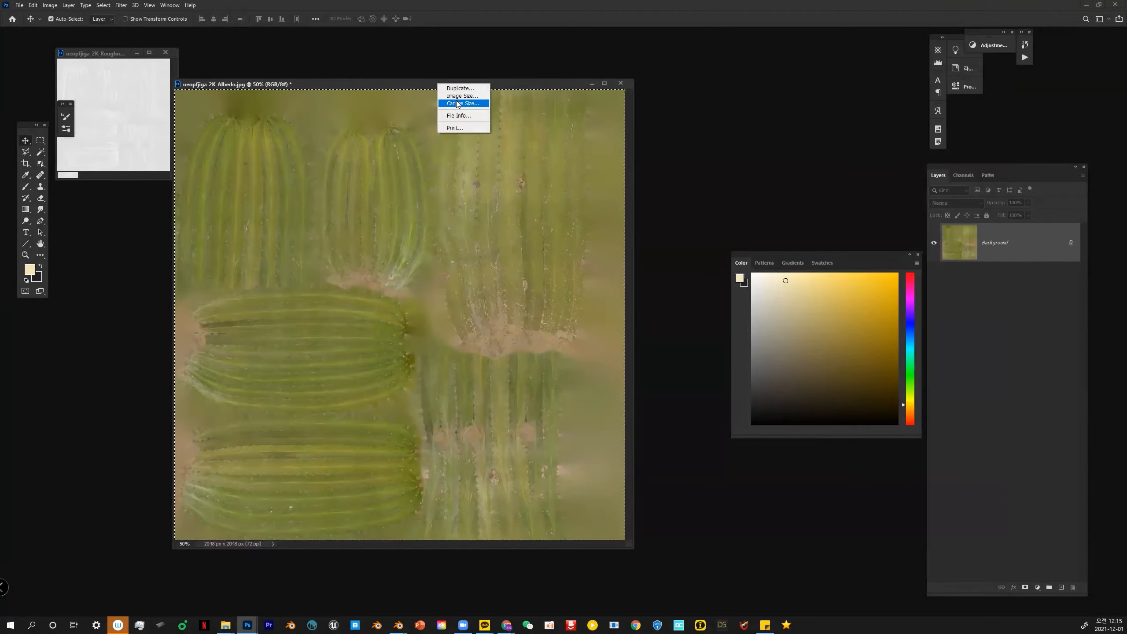
pyautogui.click(462, 100)
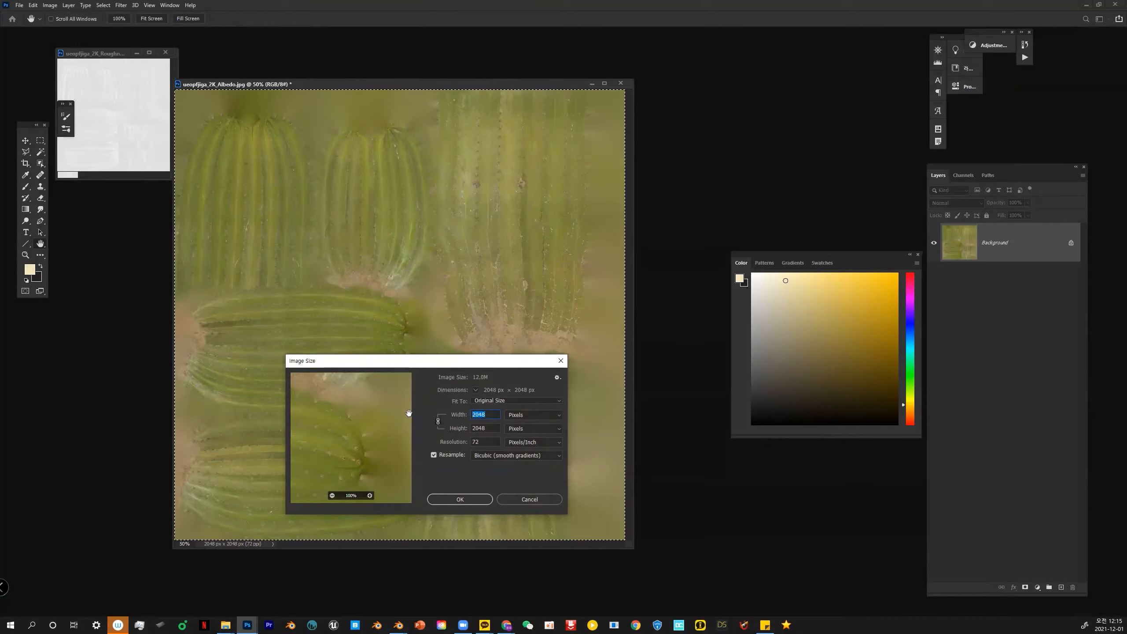
pyautogui.write('512')
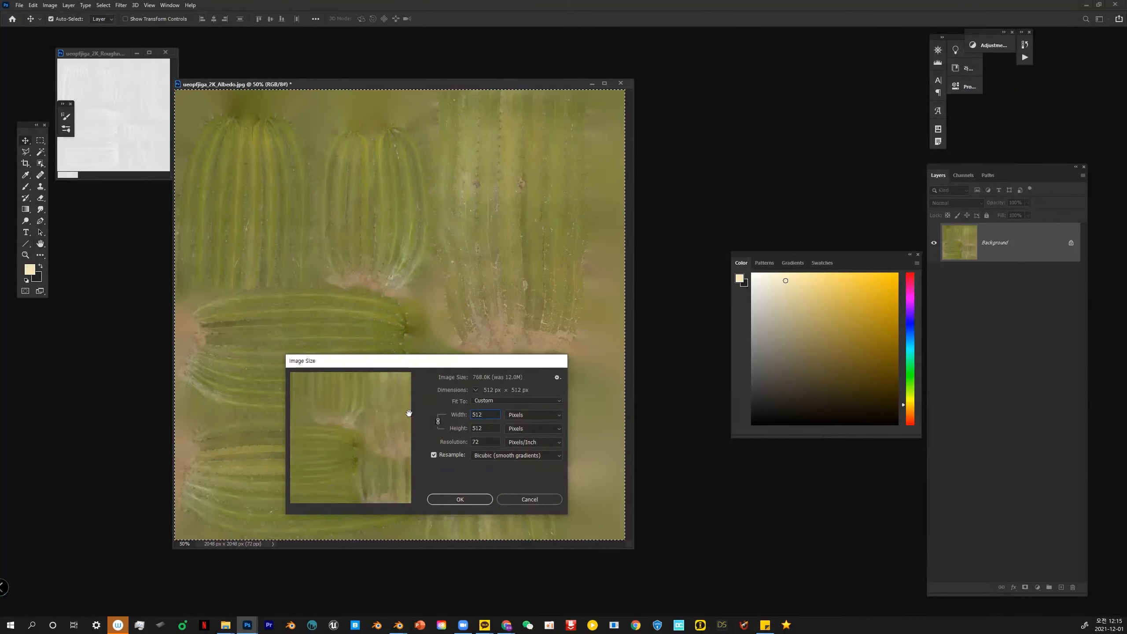
pyautogui.press('Return')
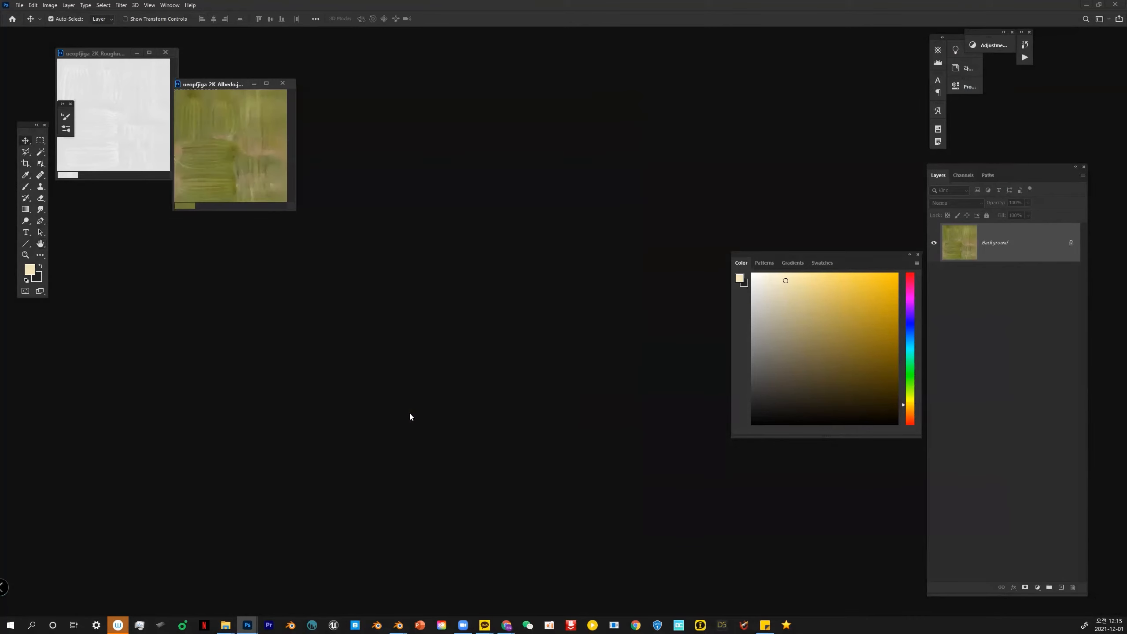
pyautogui.hotkey('ctrl', 's')
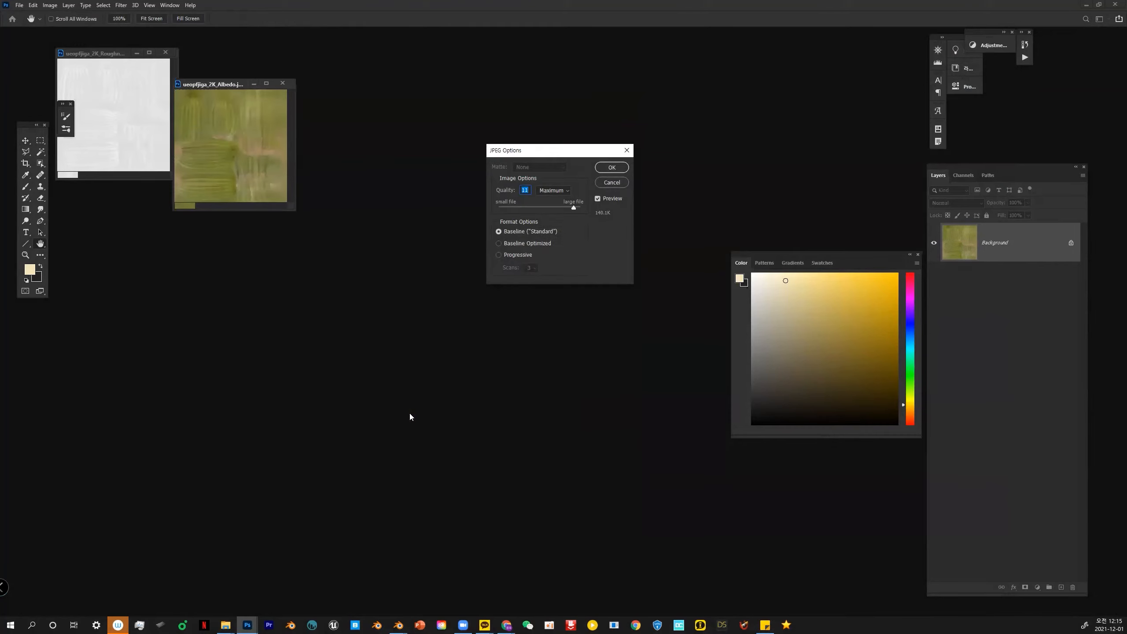
pyautogui.click(614, 169)
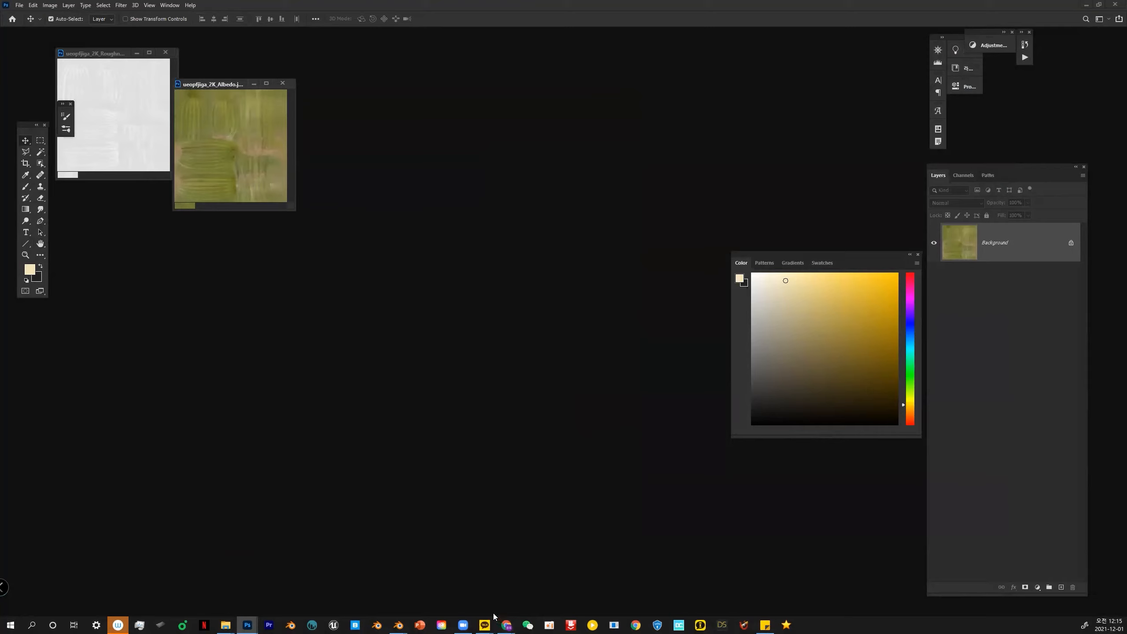
# Switch to the Blender file with the cactus and open a File Explorer window, moving it clear of the viewport
pyautogui.moveTo(398, 624)
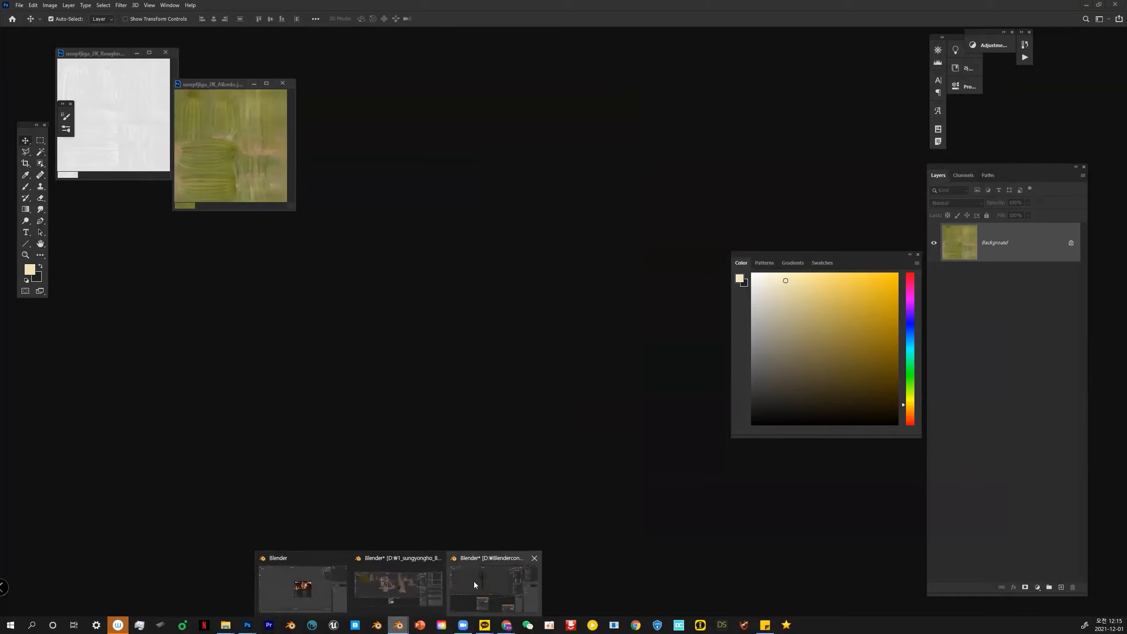
pyautogui.click(474, 585)
pyautogui.click(417, 223)
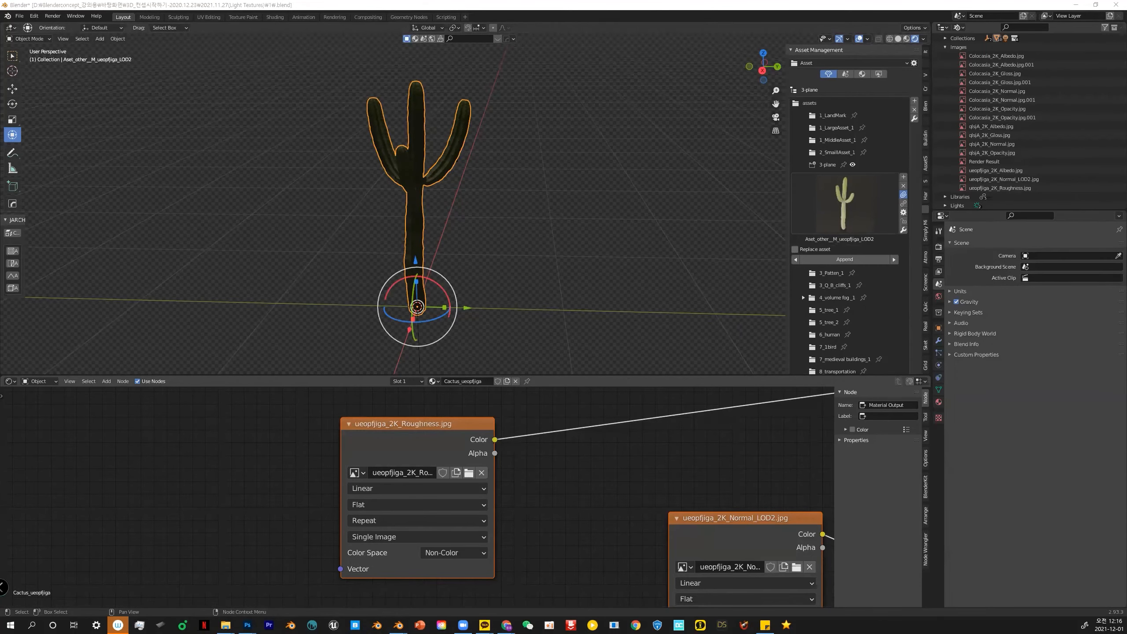
pyautogui.press('super+e')
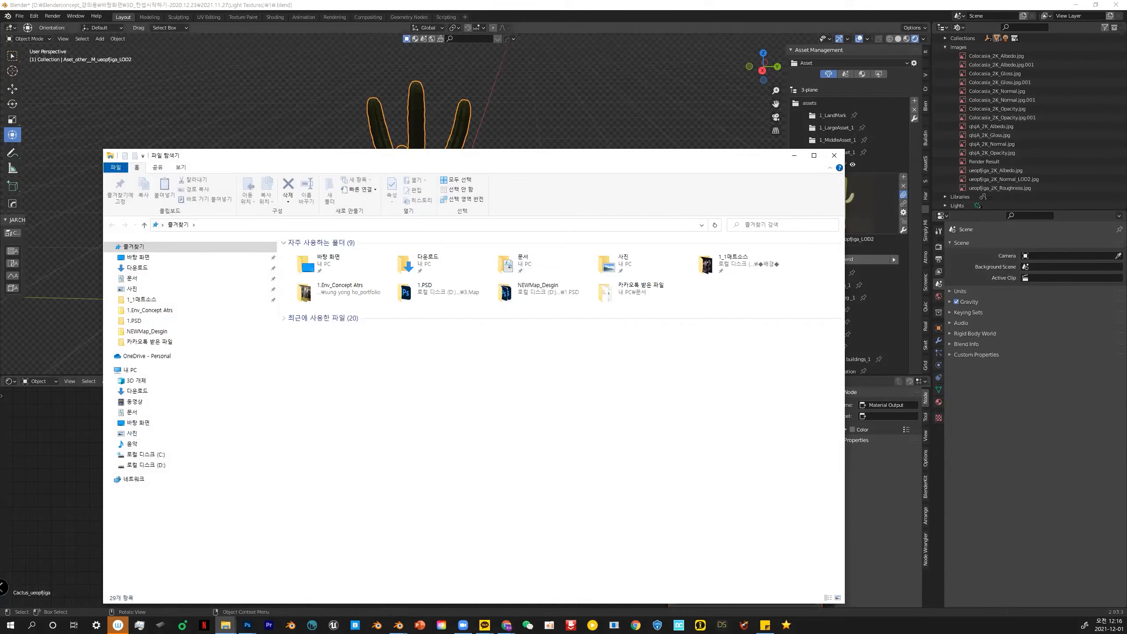
pyautogui.moveTo(442, 160); pyautogui.dragTo(0, 169)
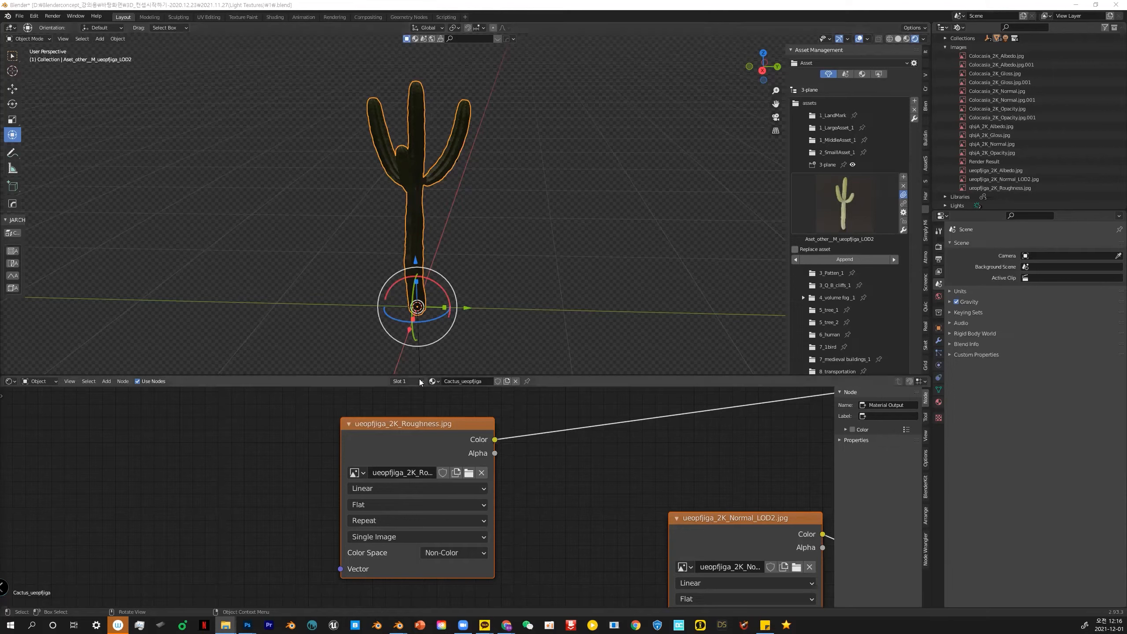
# Delete the roughness texture node from the cactus material and add the edited ueopfjiga_2K_Albedo.jpg from File Explorer as an image texture
pyautogui.click(442, 423)
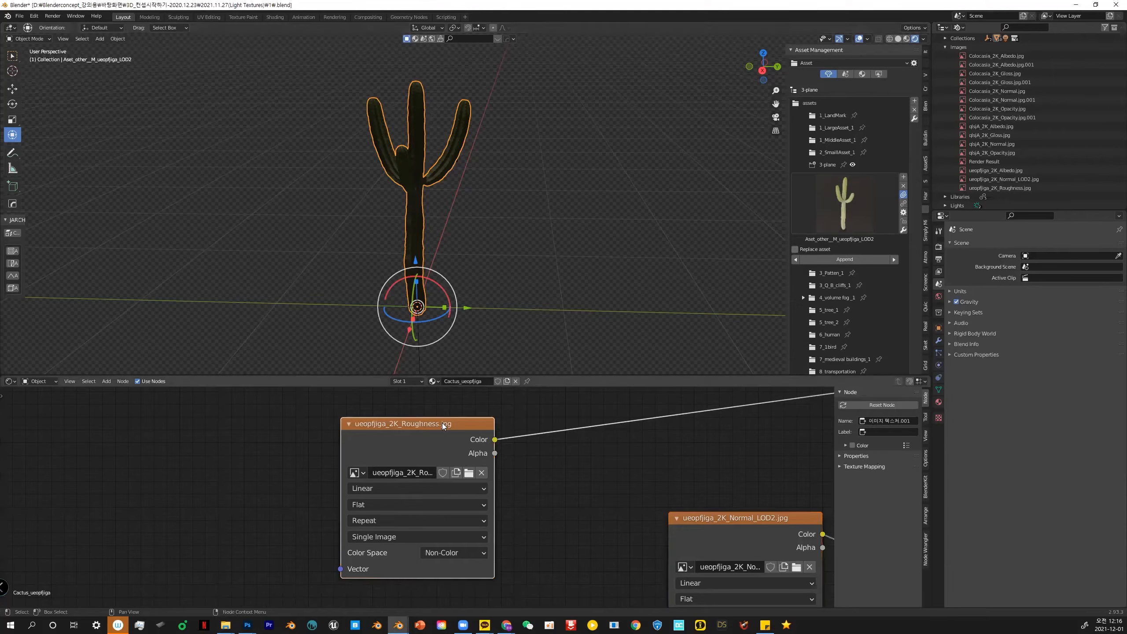
pyautogui.press('x')
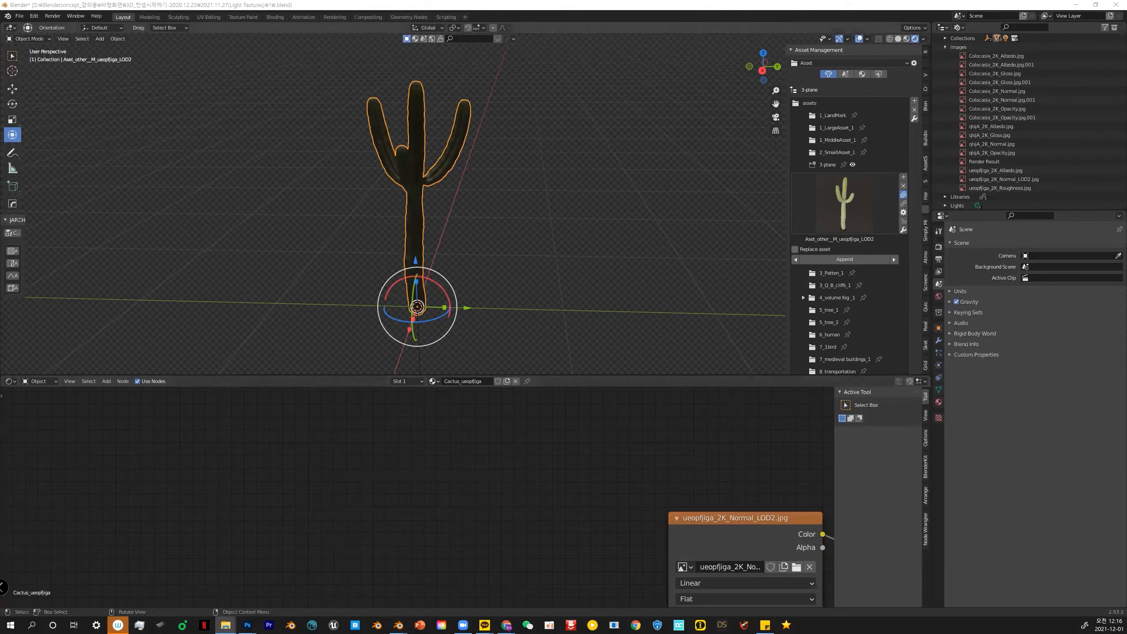
pyautogui.moveTo(157, 473); pyautogui.dragTo(307, 487)
pyautogui.moveTo(513, 467); pyautogui.dragTo(368, 491, button='middle')
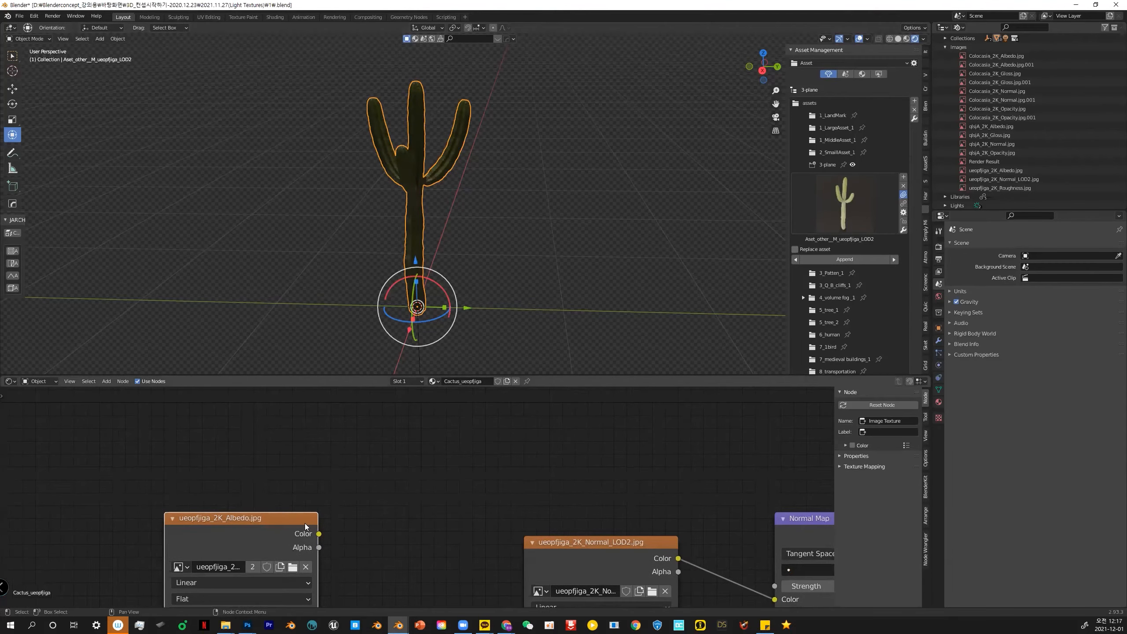
pyautogui.moveTo(304, 523); pyautogui.dragTo(500, 451)
pyautogui.moveTo(627, 501); pyautogui.dragTo(357, 528, button='middle')
pyautogui.moveTo(255, 495); pyautogui.dragTo(529, 448)
pyautogui.moveTo(528, 448); pyautogui.dragTo(403, 532, button='middle')
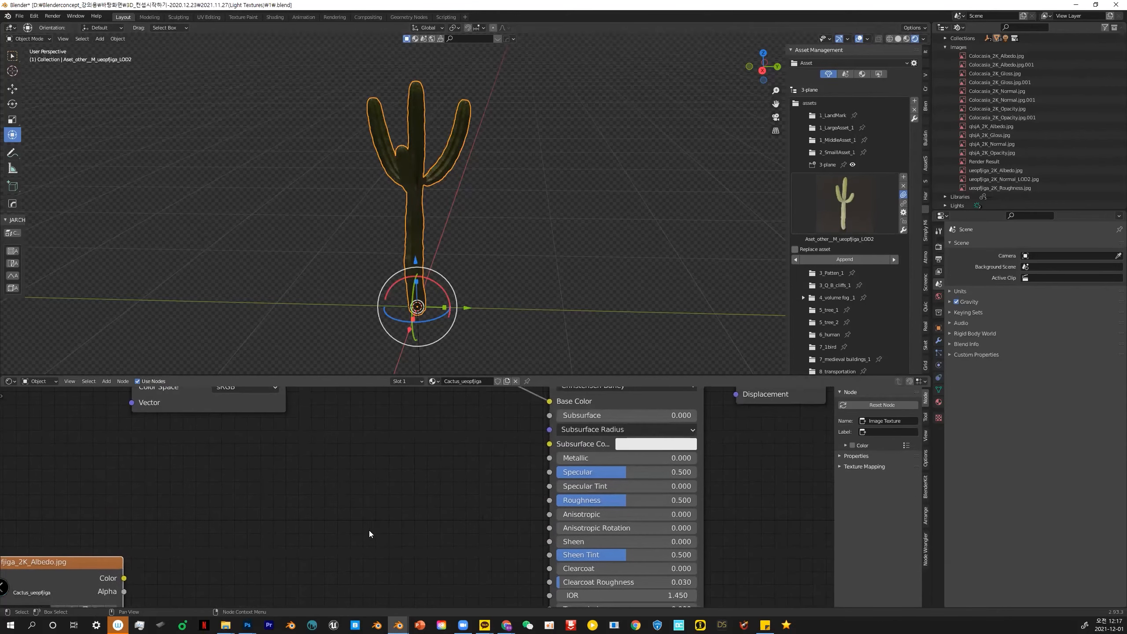
# Connect the new albedo texture's Color output to the Base Color of the Principled BSDF
pyautogui.moveTo(124, 578); pyautogui.dragTo(488, 458)
pyautogui.scroll(-3, 489, 459)
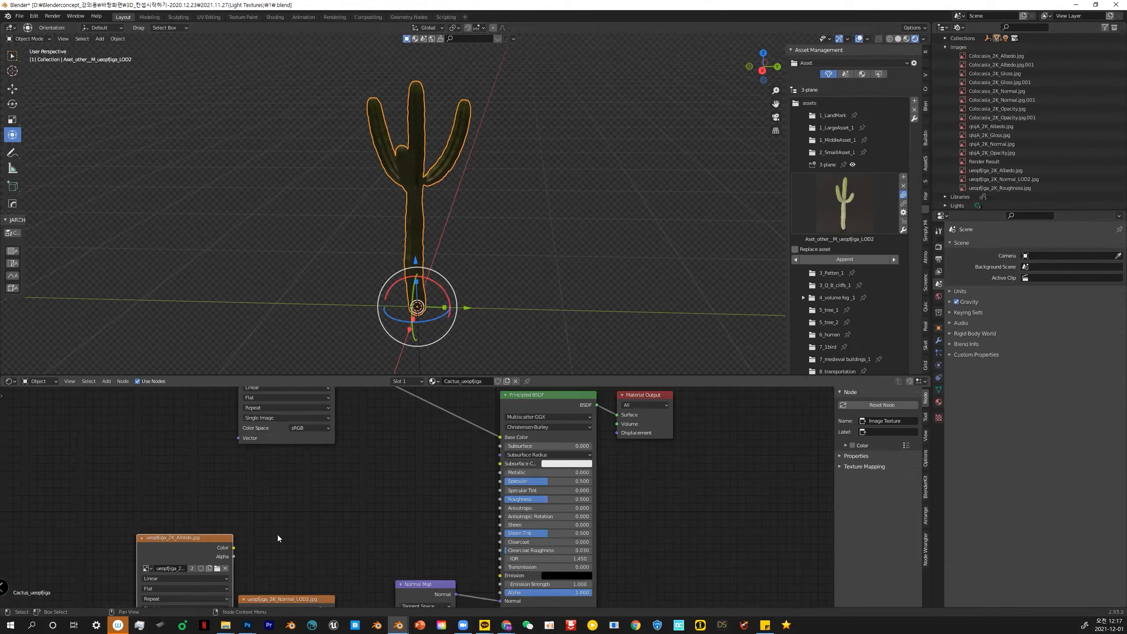
pyautogui.moveTo(233, 549); pyautogui.dragTo(502, 436)
pyautogui.moveTo(420, 435); pyautogui.dragTo(450, 496, button='middle')
# Delete the old, disconnected albedo texture node and place the new one beside the Principled BSDF
pyautogui.click(339, 410)
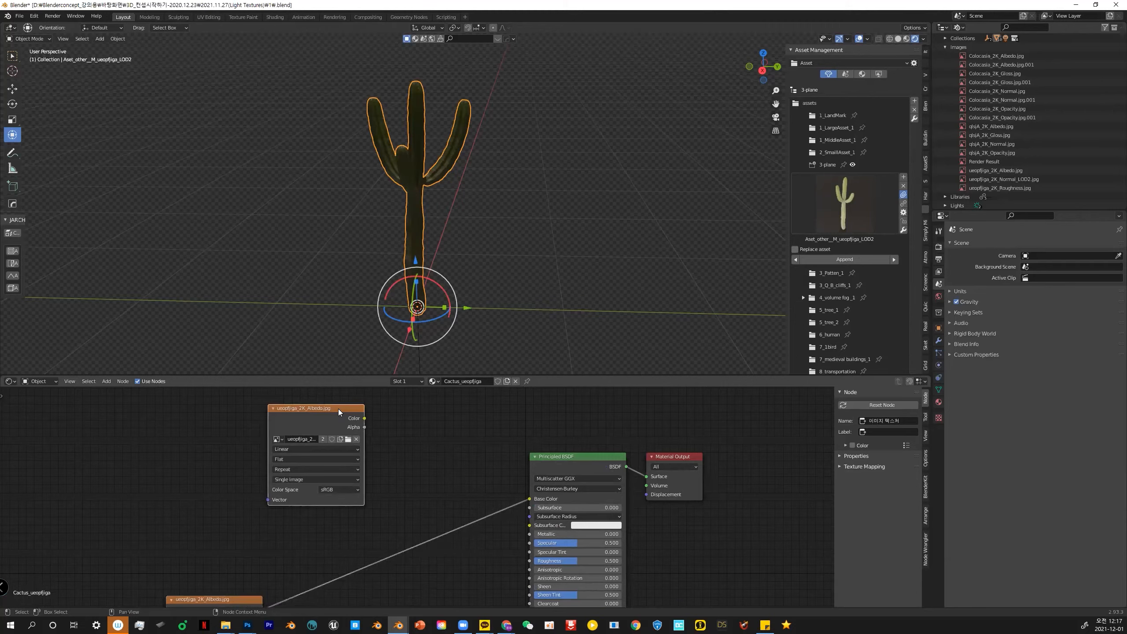
pyautogui.press('Delete')
pyautogui.scroll(5, 508, 289)
pyautogui.moveTo(503, 270); pyautogui.dragTo(480, 266, button='middle')
pyautogui.moveTo(240, 598); pyautogui.dragTo(342, 451)
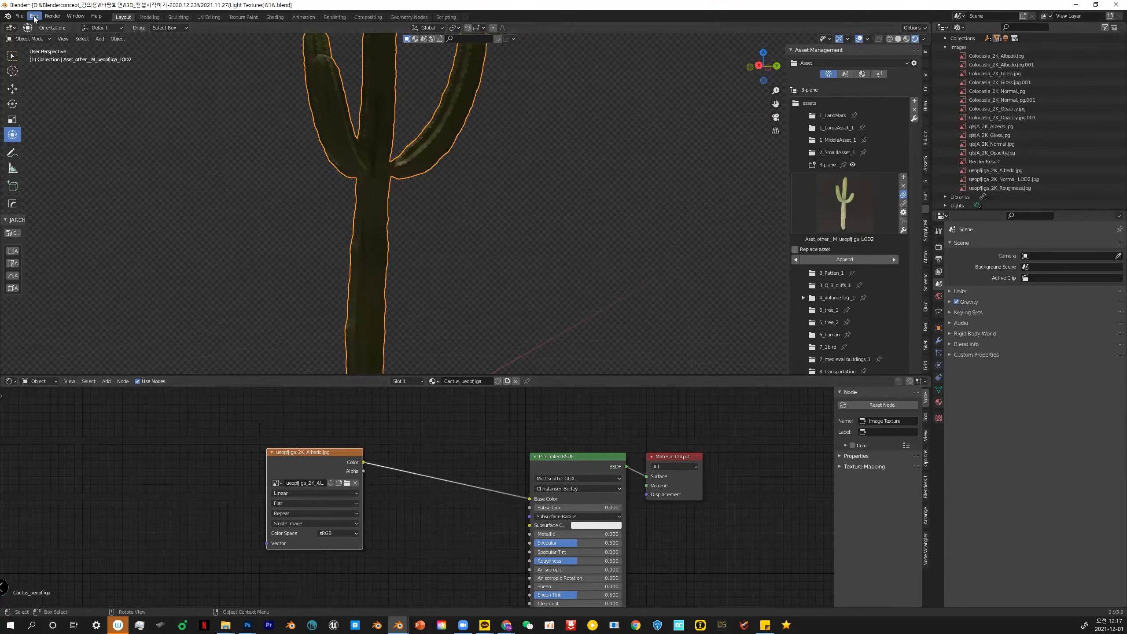
# Purge the cactus file's unused data-blocks and run the recursive cleanup of unused data-blocks
pyautogui.click(19, 16)
pyautogui.moveTo(49, 157)
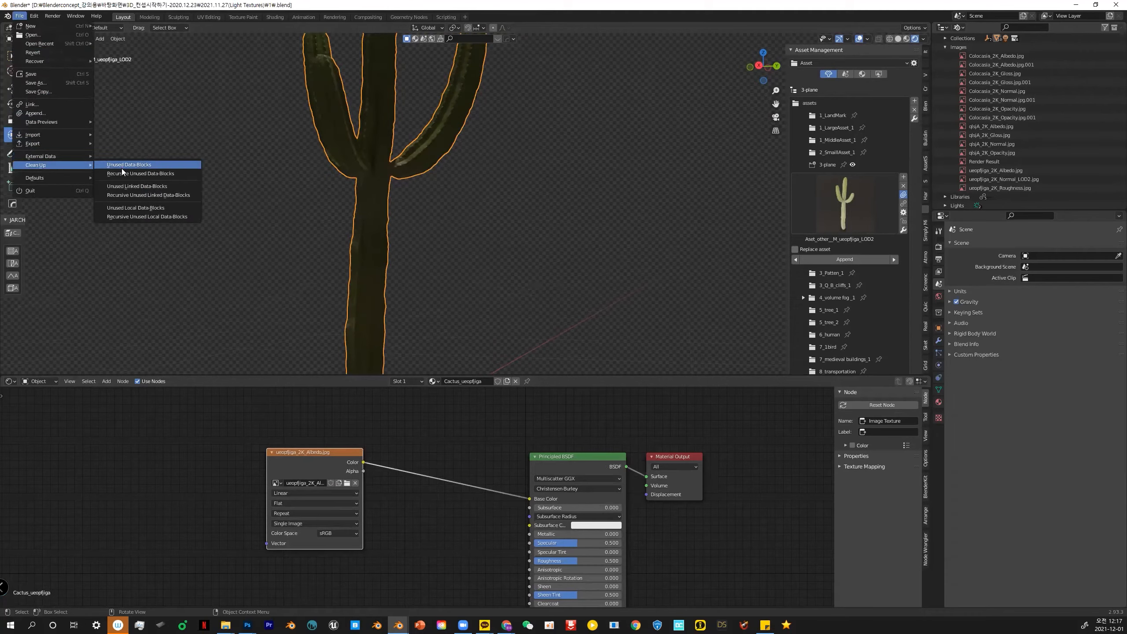
pyautogui.click(121, 169)
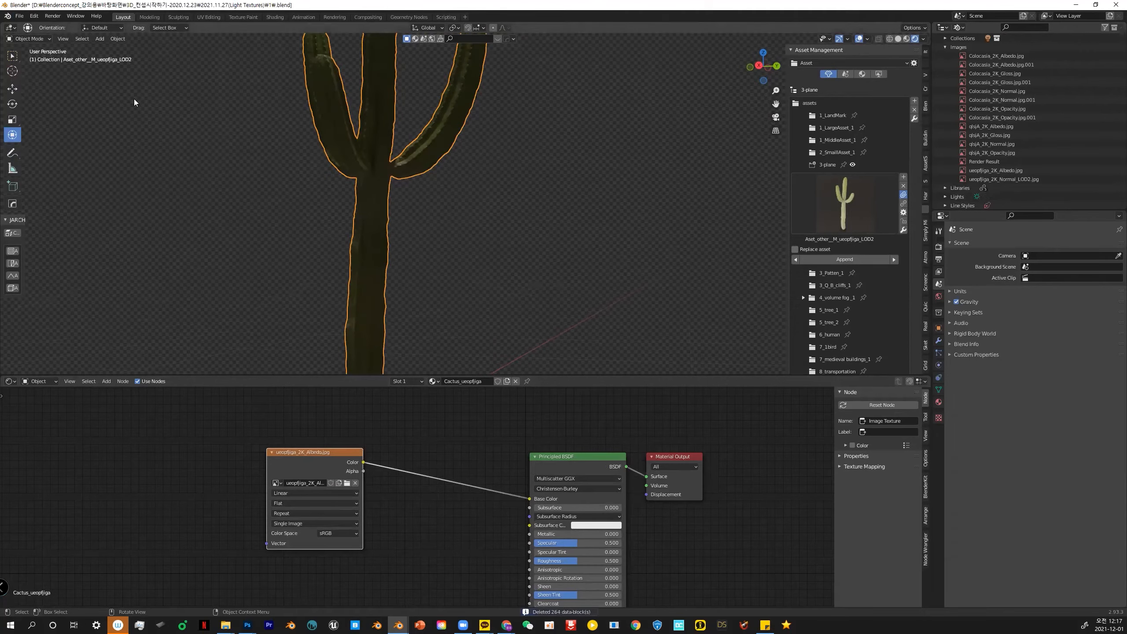
pyautogui.click(20, 15)
pyautogui.moveTo(38, 165)
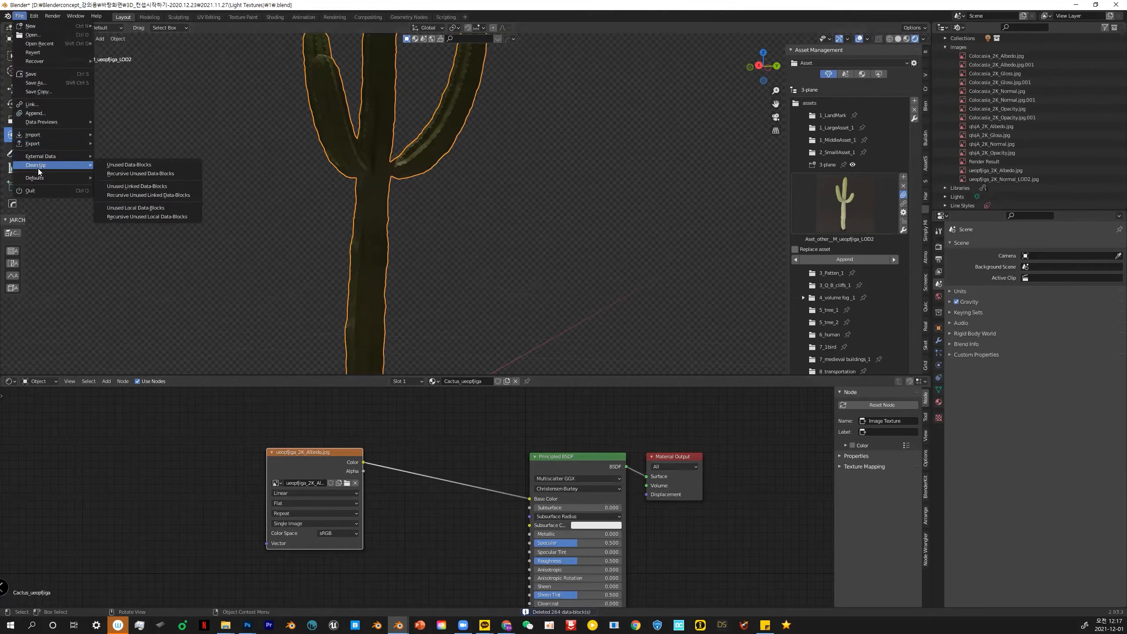
pyautogui.click(136, 176)
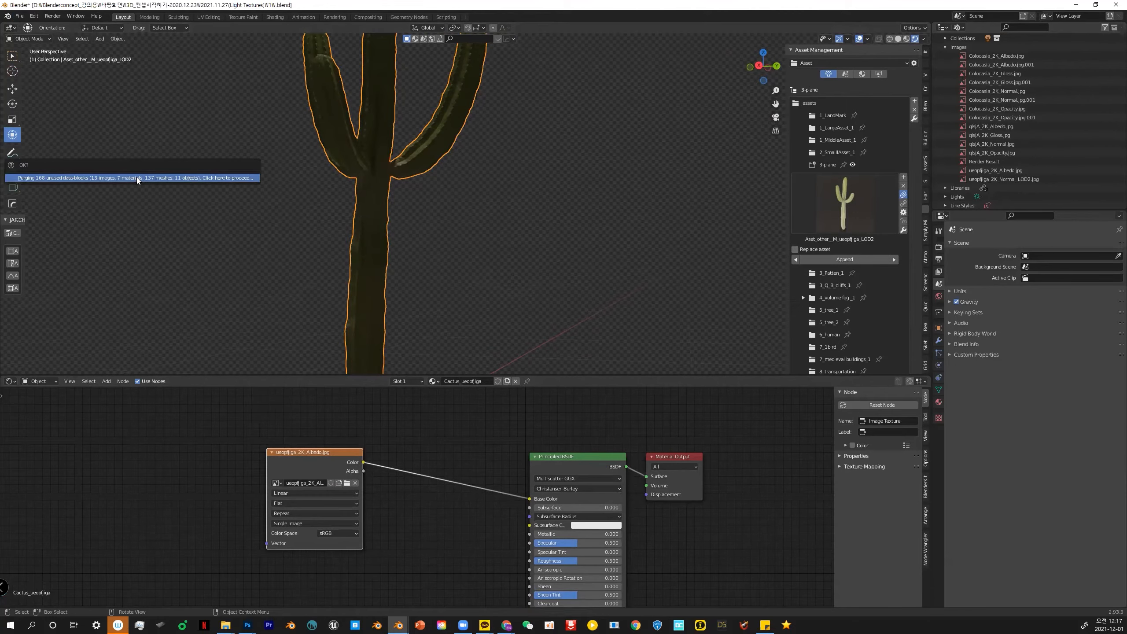
pyautogui.scroll(-10, 541, 239)
pyautogui.moveTo(541, 238); pyautogui.dragTo(568, 238, button='middle')
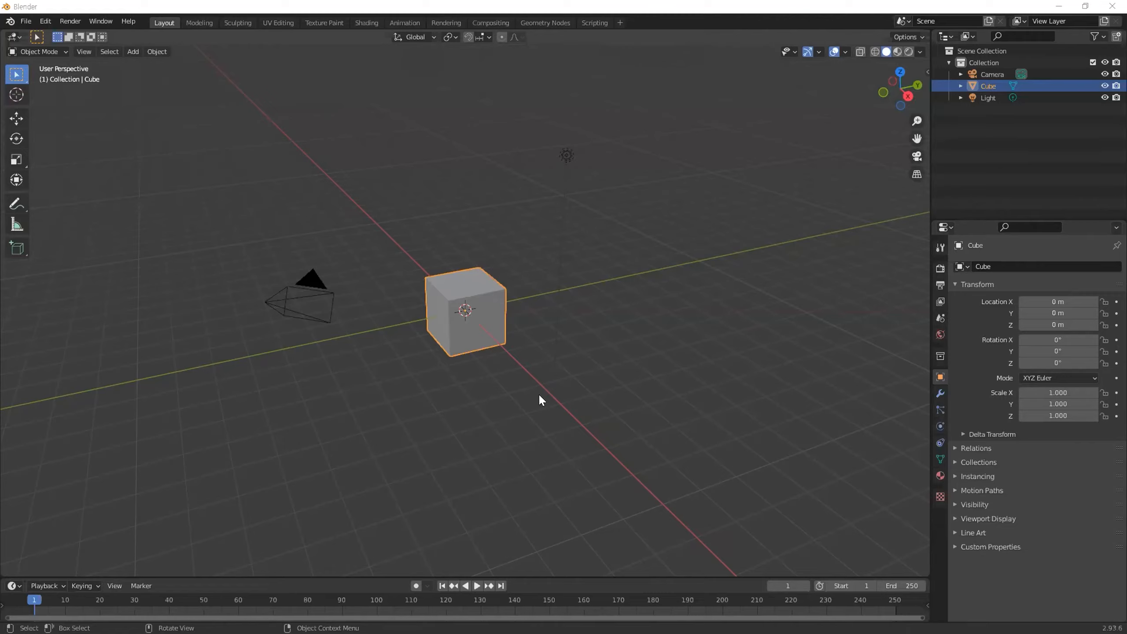
# In the default cube scene, append the Museum Village- House 14 model from the House-3 category of the KYU-Asset library
pyautogui.moveTo(514, 410)
pyautogui.mouseDown(button='middle')
pyautogui.moveTo(507, 377)
pyautogui.moveTo(516, 407)
pyautogui.moveTo(523, 394)
pyautogui.mouseUp(button='middle')
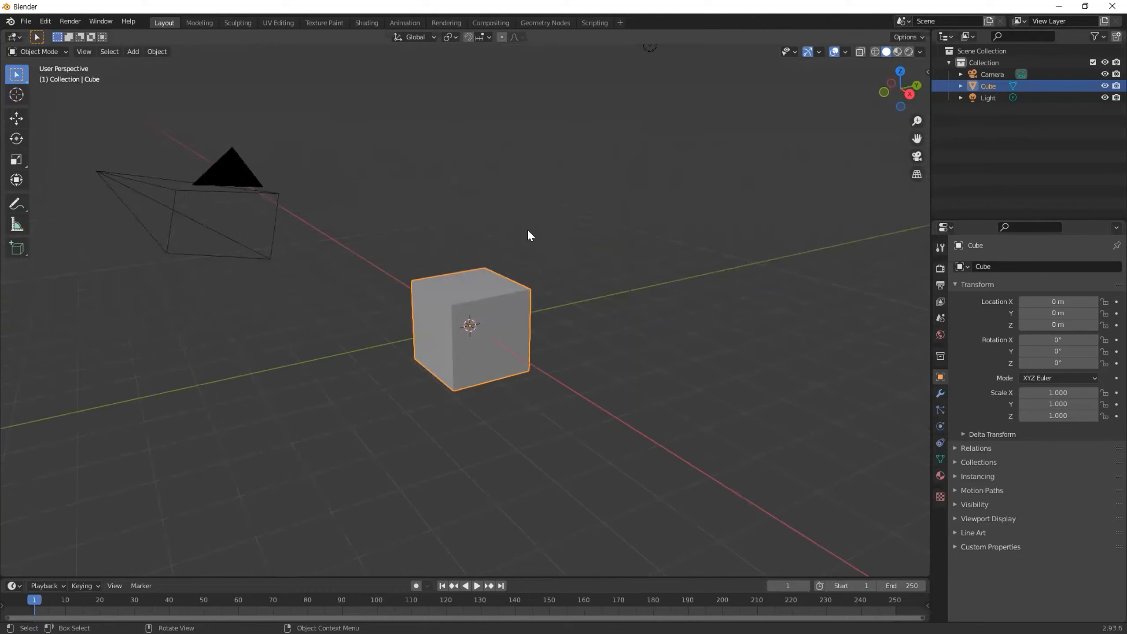
pyautogui.moveTo(524, 237); pyautogui.dragTo(679, 282, button='middle')
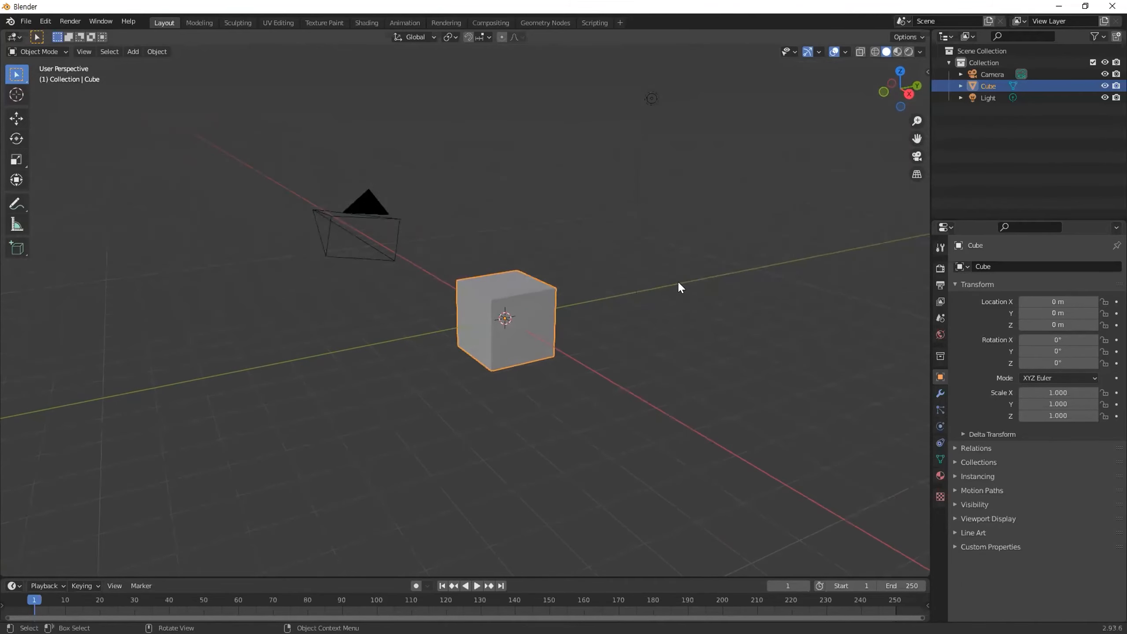
pyautogui.click(798, 291)
pyautogui.press('n')
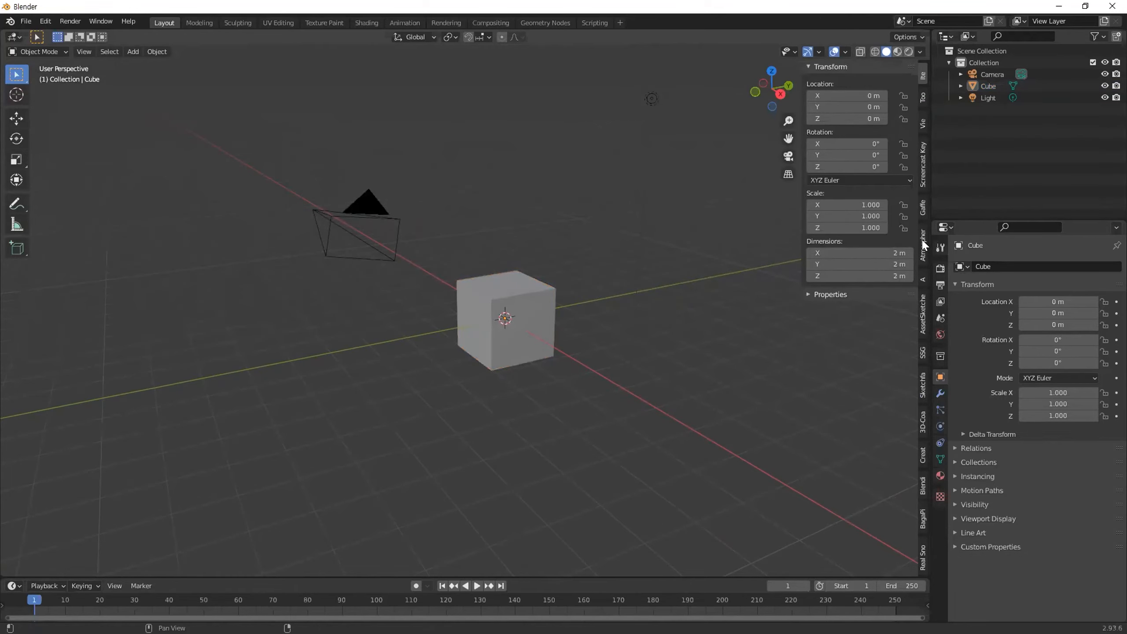
pyautogui.click(923, 278)
pyautogui.click(874, 196)
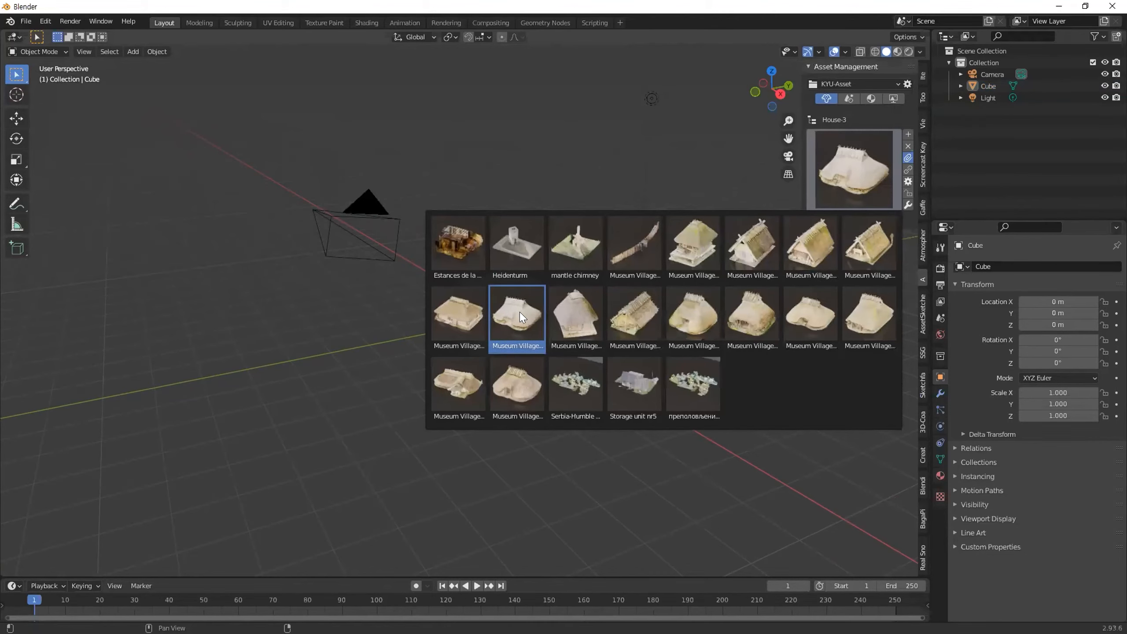
pyautogui.click(576, 347)
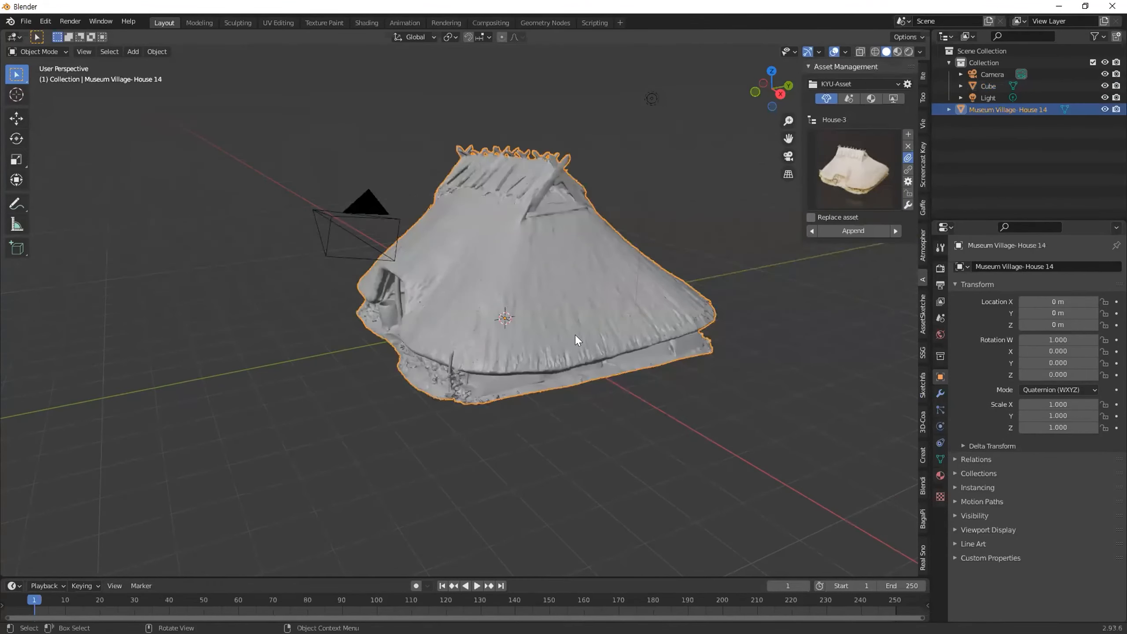
pyautogui.moveTo(565, 339); pyautogui.dragTo(585, 354, button='middle')
pyautogui.scroll(5, 568, 306)
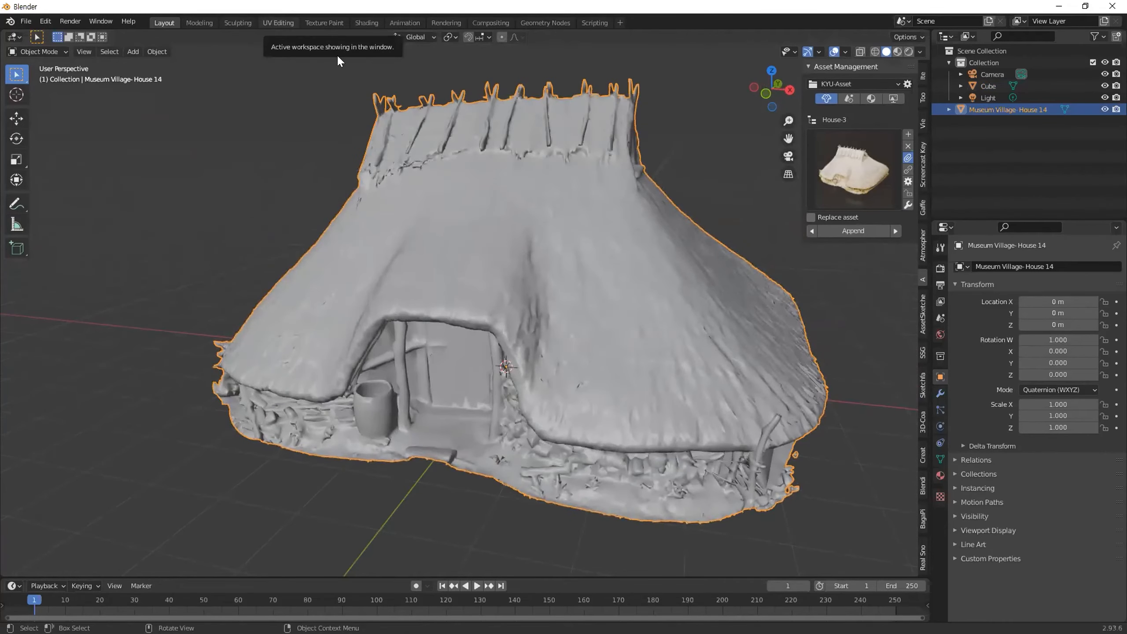
# Switch to the UV Editing workspace to view the textured house beside its occlusion map
pyautogui.click(278, 22)
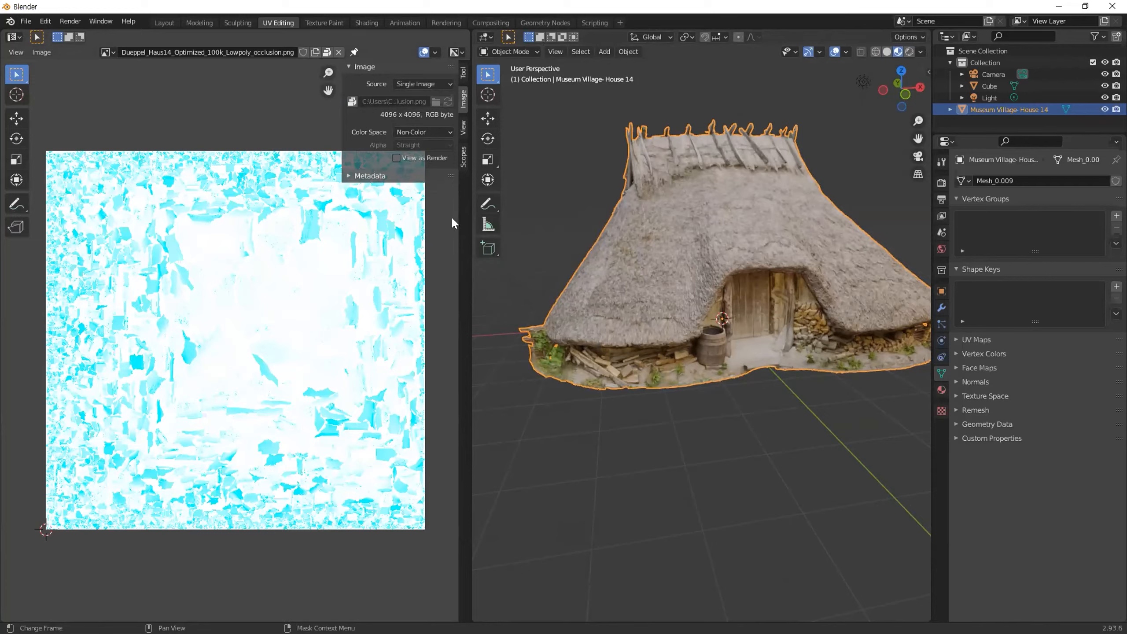
pyautogui.moveTo(841, 284); pyautogui.dragTo(747, 302, button='middle')
pyautogui.moveTo(785, 350); pyautogui.dragTo(775, 334, button='middle')
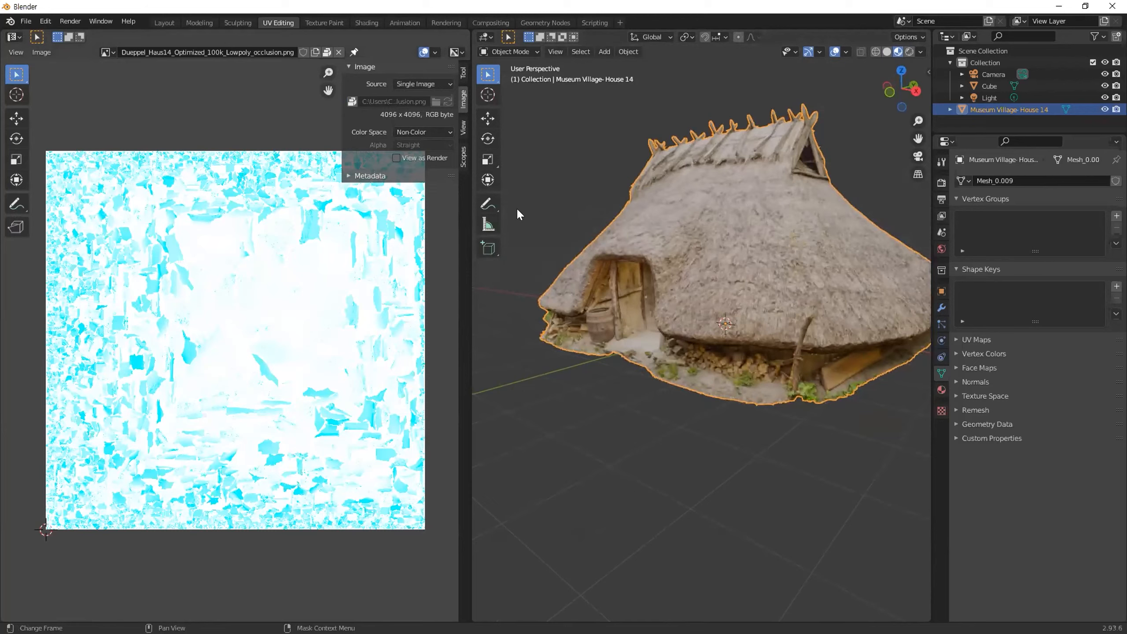
pyautogui.moveTo(673, 250); pyautogui.dragTo(673, 266, button='middle')
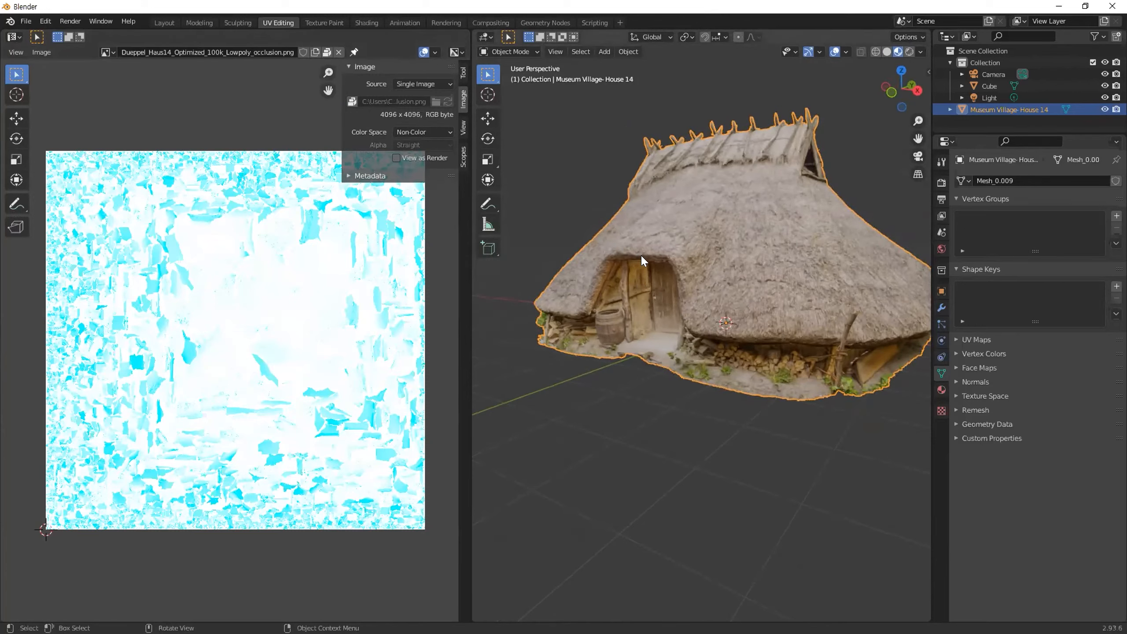
pyautogui.moveTo(642, 259); pyautogui.dragTo(612, 273, button='middle')
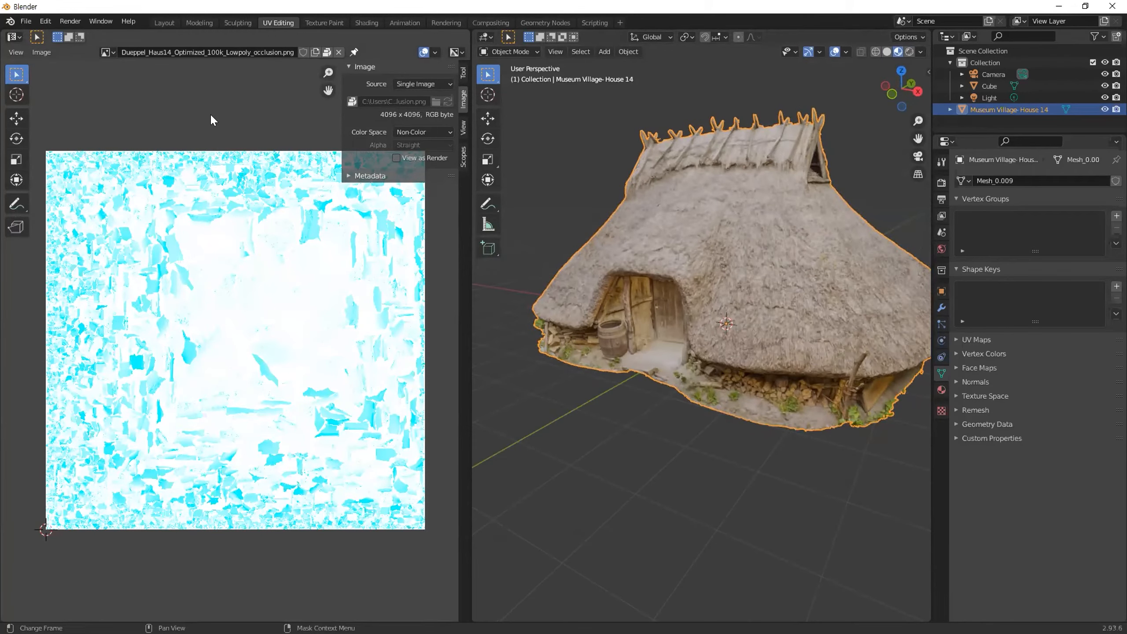
# Resize the Dueppel_Haus14_Optimized_100k_Lowpoly_occlusion.png texture to 2048 x 2048 pixels
pyautogui.click(41, 52)
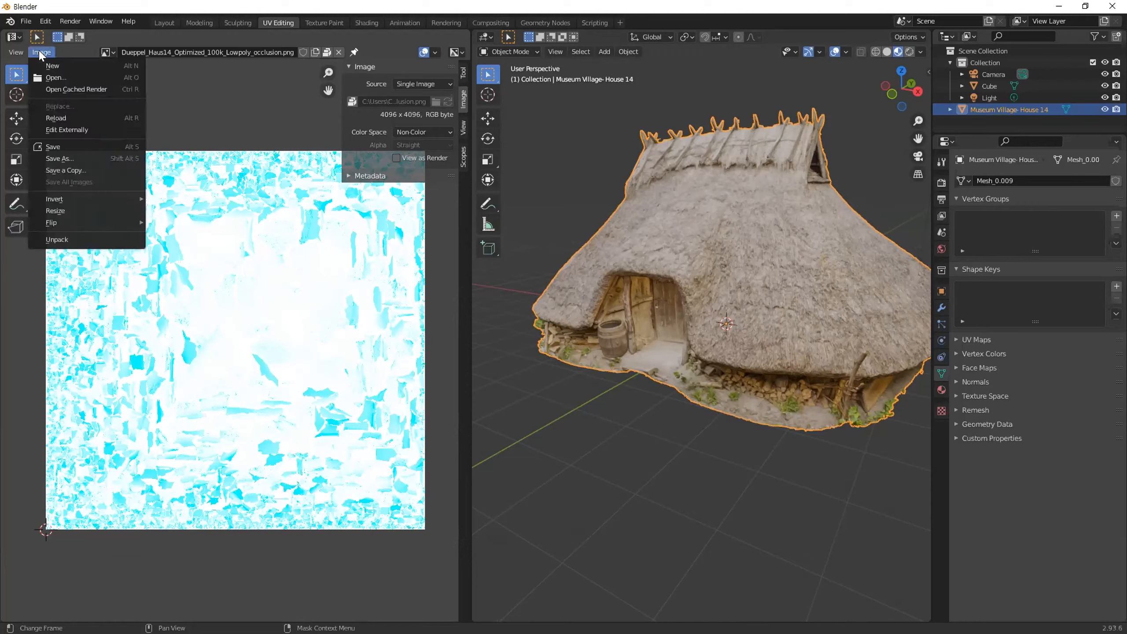
pyautogui.click(69, 210)
pyautogui.moveTo(79, 213); pyautogui.dragTo(204, 203)
pyautogui.click(228, 219)
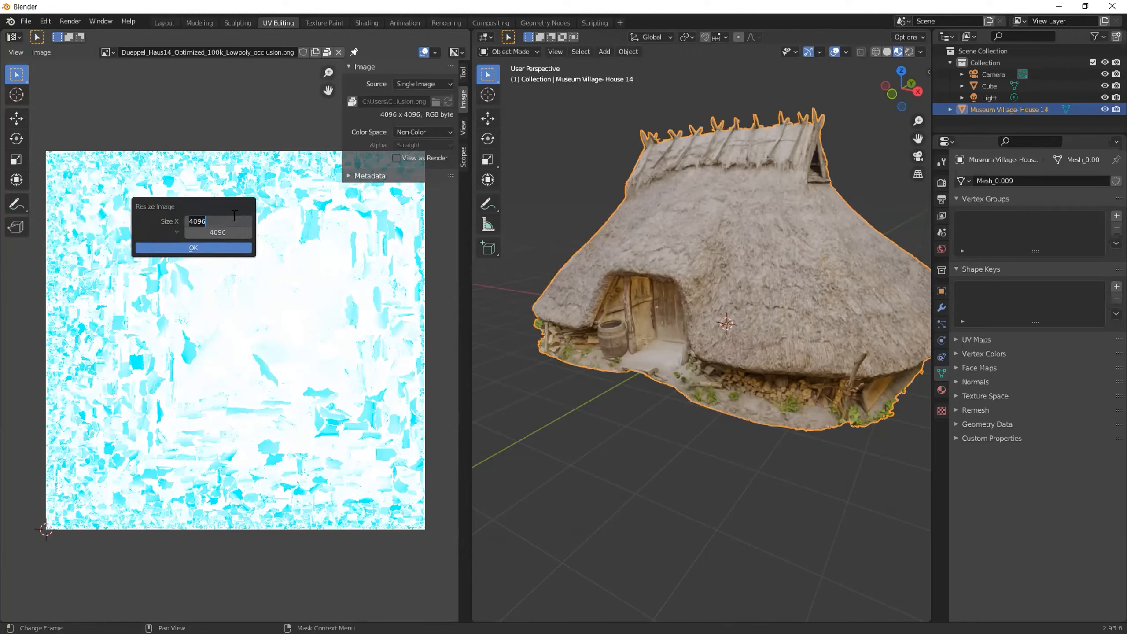
pyautogui.write('2048')
pyautogui.press('Return')
pyautogui.click(210, 234)
pyautogui.write('2048')
pyautogui.press('Return')
pyautogui.click(193, 249)
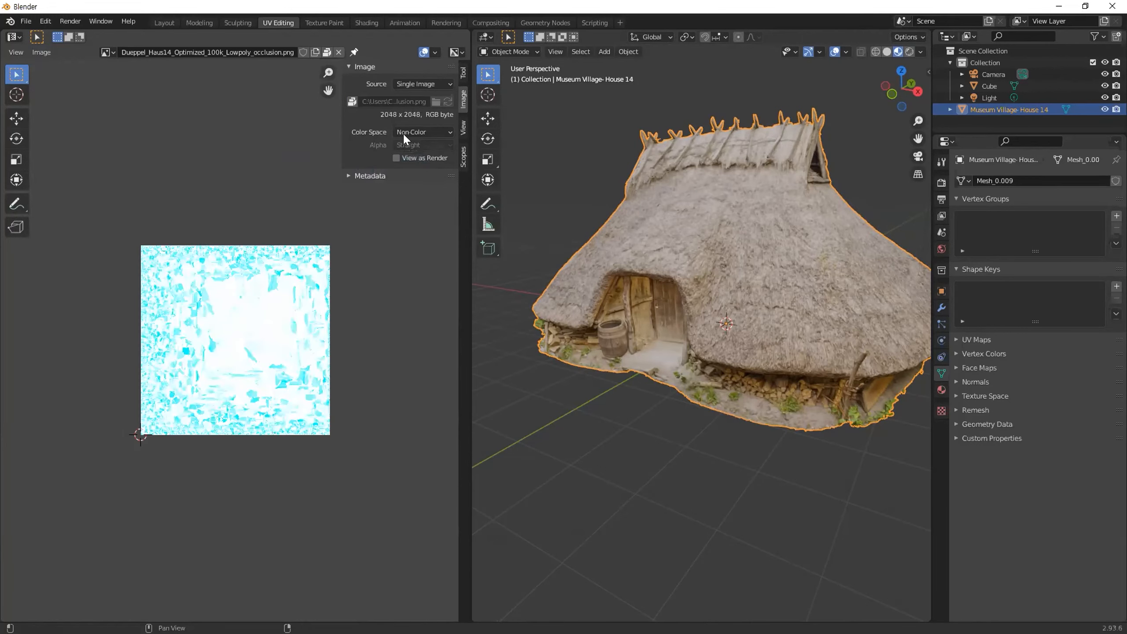
# Display Dueppel_Haus14_Optimized_100k_Lowpoly_normal.png and halve both its dimensions to 2048 x 2048 pixels
pyautogui.click(109, 52)
pyautogui.click(178, 78)
pyautogui.click(42, 53)
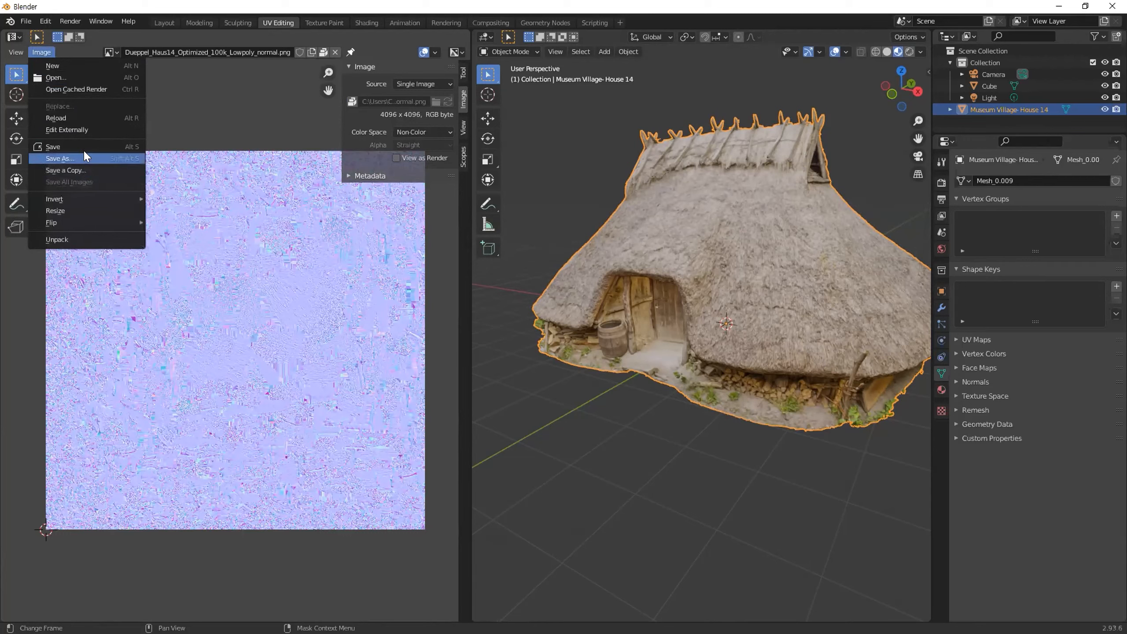
pyautogui.click(91, 208)
pyautogui.click(125, 227)
pyautogui.click(125, 227)
pyautogui.write('/2')
pyautogui.press('Tab')
pyautogui.press('End')
pyautogui.write('/2')
pyautogui.press('Return')
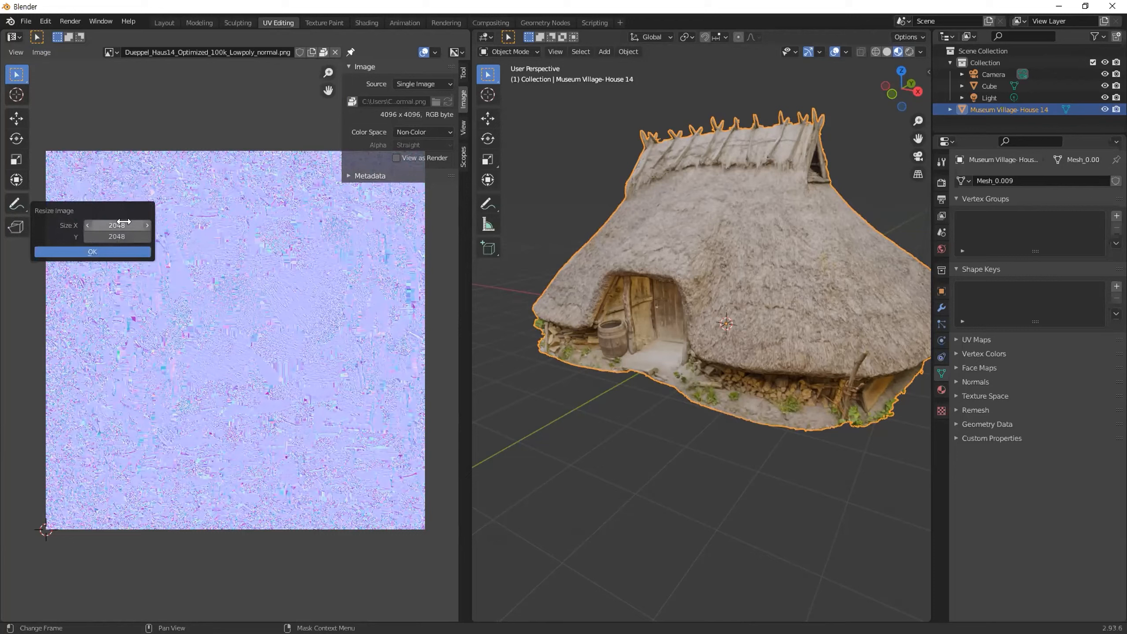
pyautogui.click(125, 251)
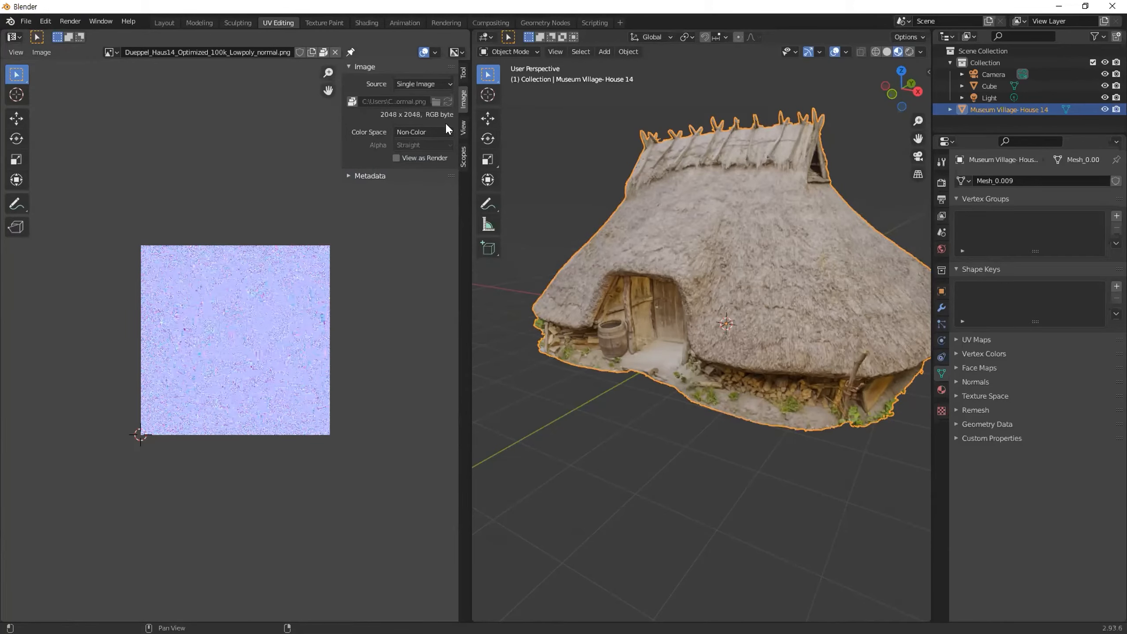
pyautogui.scroll(5, 669, 284)
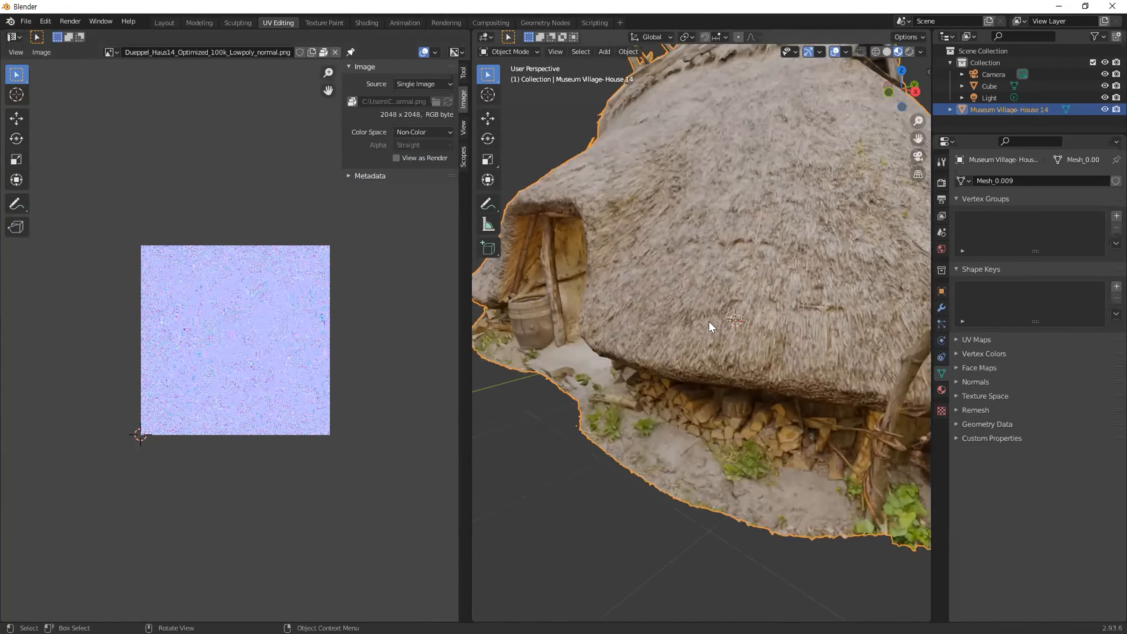
pyautogui.moveTo(697, 337); pyautogui.dragTo(728, 339, button='middle')
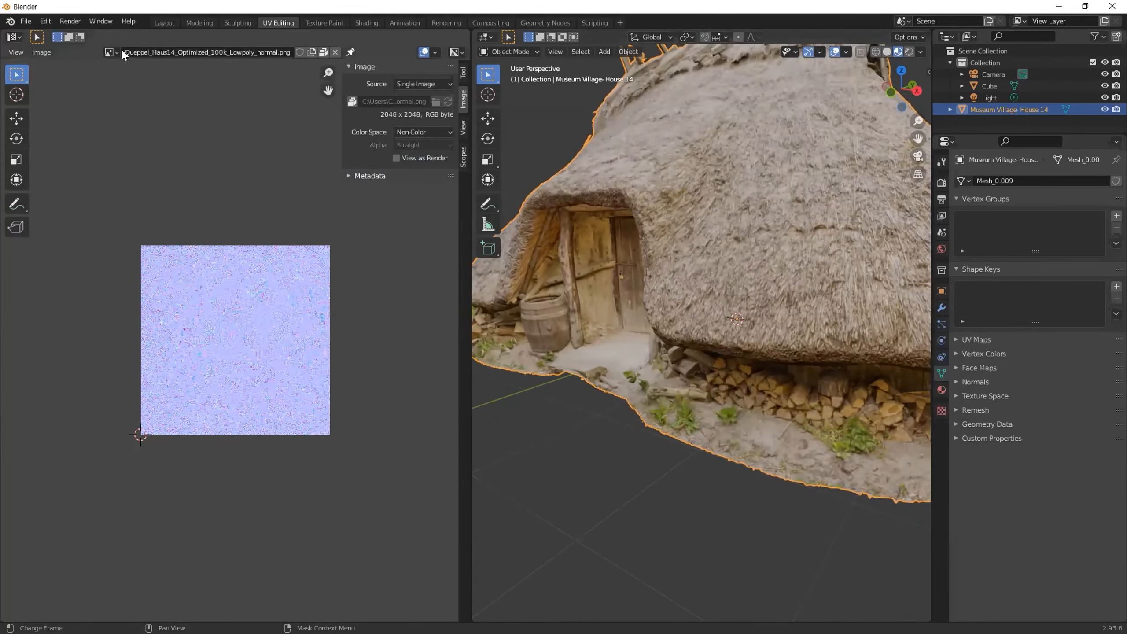
# Display Dueppel_Haus14_Optimized_100k_Lowpoly_diffuse.png and halve both its dimensions to 2048 x 2048 pixels
pyautogui.click(105, 52)
pyautogui.click(168, 73)
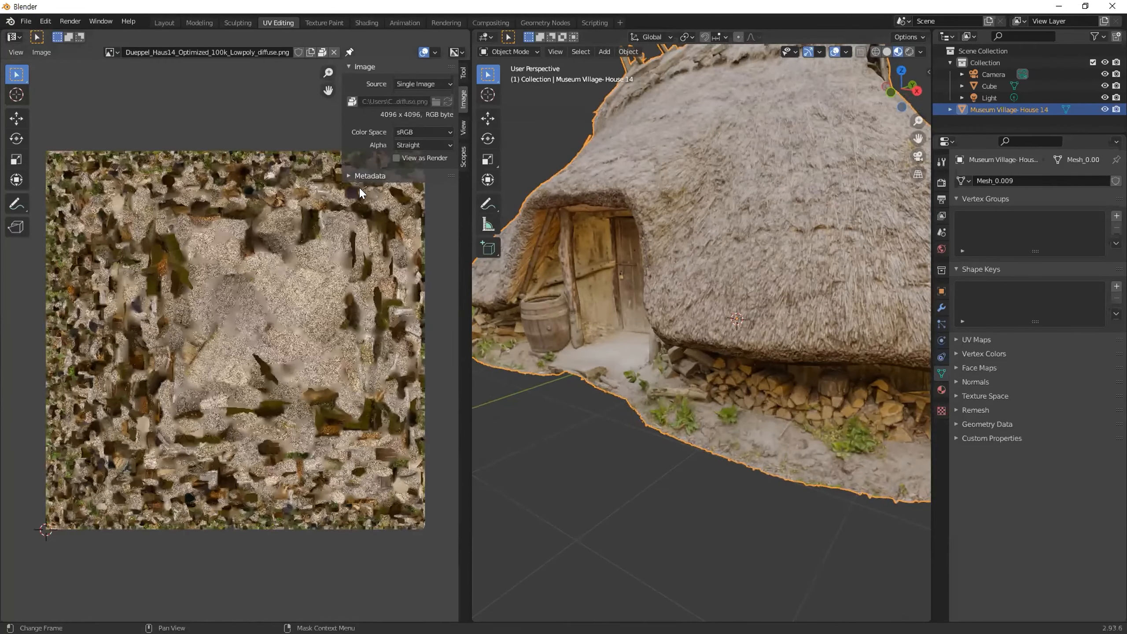
pyautogui.click(42, 54)
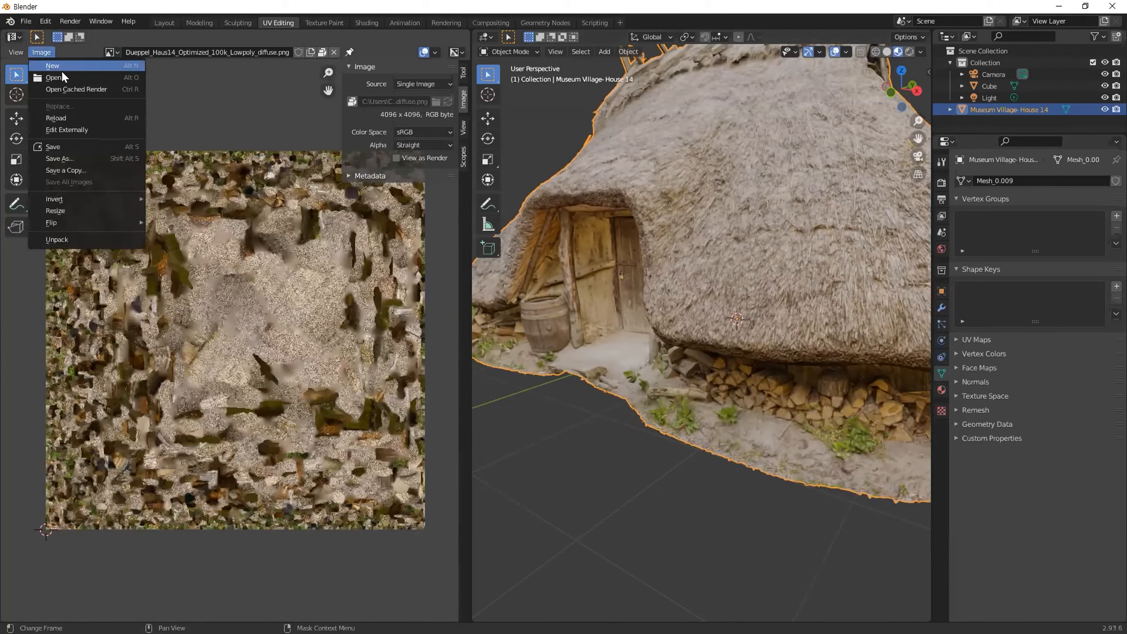
pyautogui.click(86, 209)
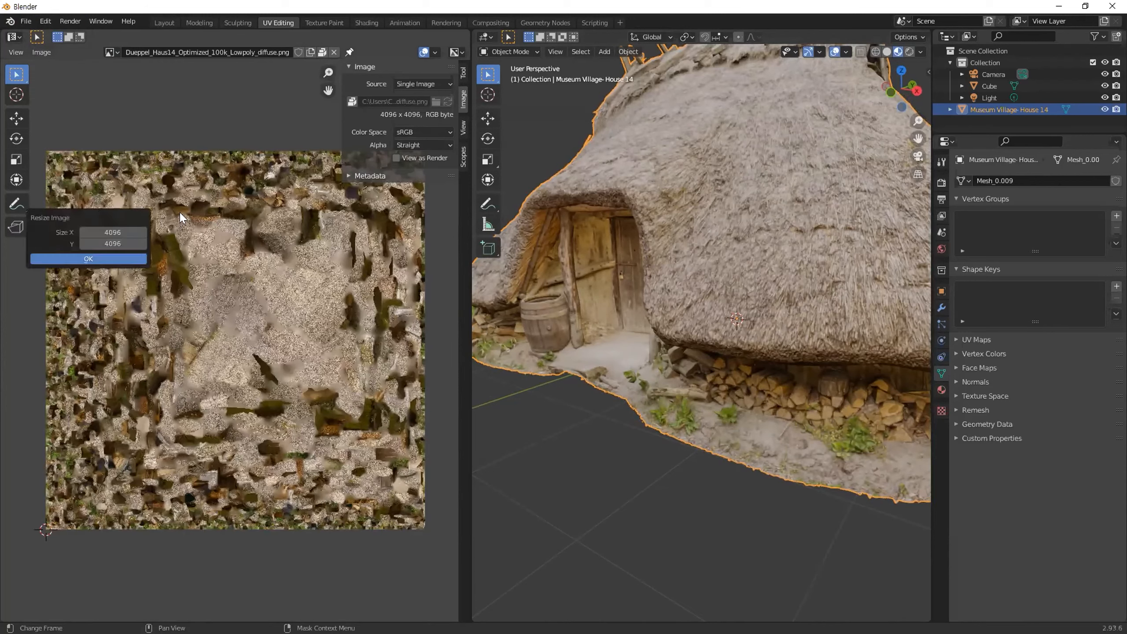
pyautogui.doubleClick(119, 232)
pyautogui.write('/2')
pyautogui.press('Tab')
pyautogui.press('End')
pyautogui.write('/2')
pyautogui.press('Return')
pyautogui.press('Return')
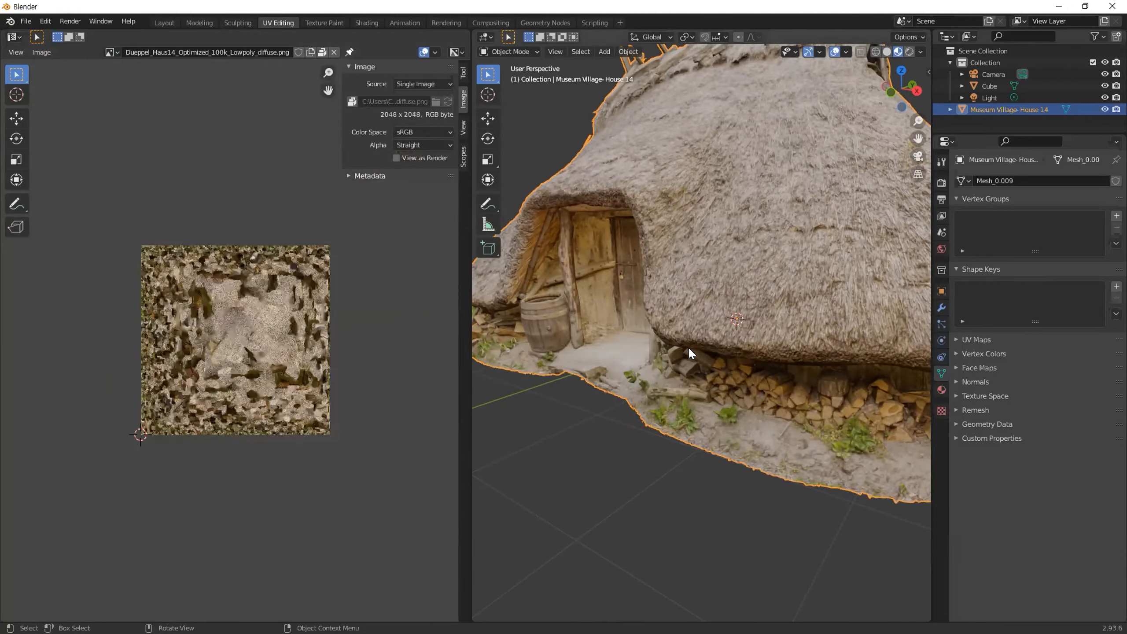
# Examine the house model alongside its downsized normal and diffuse textures, and open the resize settings for the diffuse texture
pyautogui.scroll(5, 699, 340)
pyautogui.scroll(-5, 699, 328)
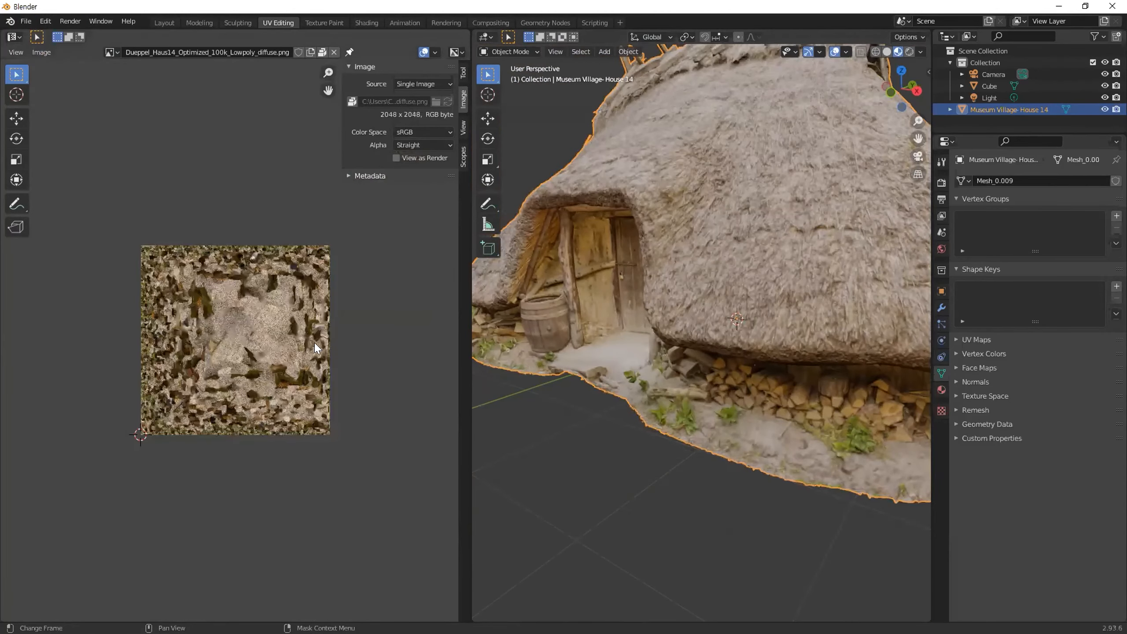
pyautogui.scroll(3, 322, 349)
pyautogui.scroll(3, 766, 306)
pyautogui.moveTo(763, 325); pyautogui.dragTo(663, 300, button='middle')
pyautogui.click(109, 53)
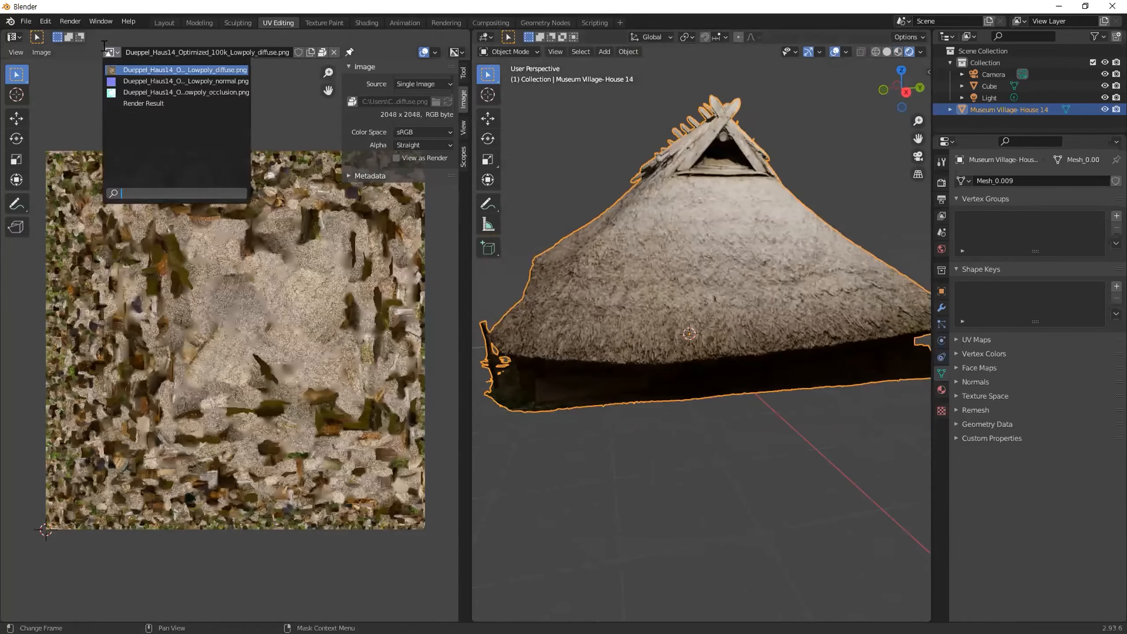
pyautogui.click(178, 86)
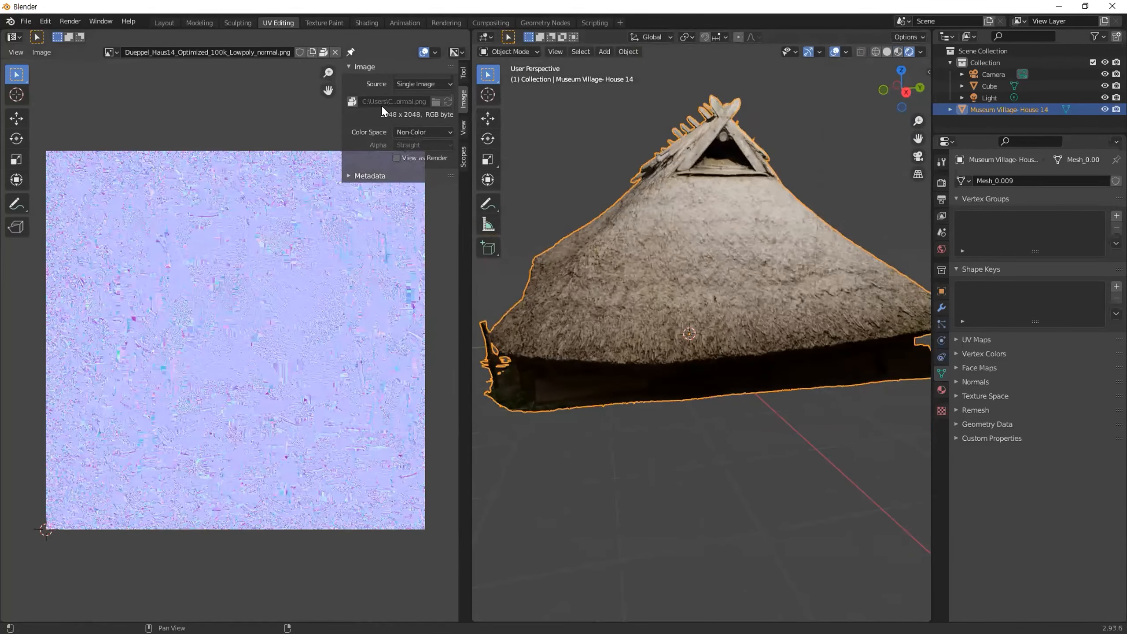
pyautogui.click(110, 53)
pyautogui.click(177, 75)
pyautogui.scroll(5, 222, 302)
pyautogui.moveTo(666, 311); pyautogui.dragTo(686, 302, button='middle')
pyautogui.click(41, 53)
pyautogui.click(70, 212)
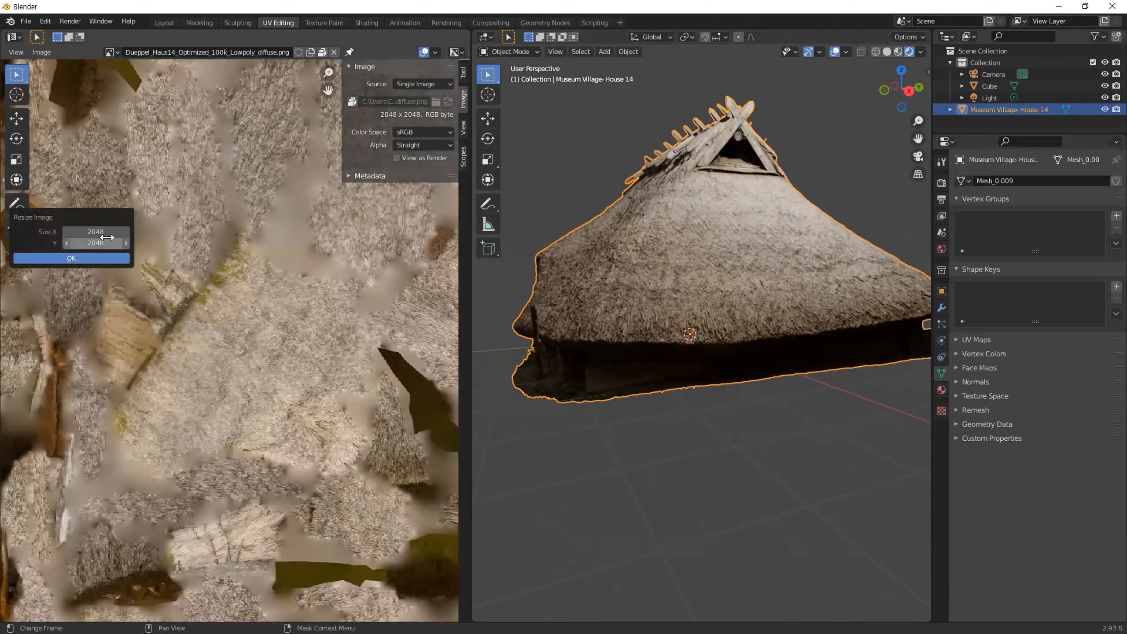
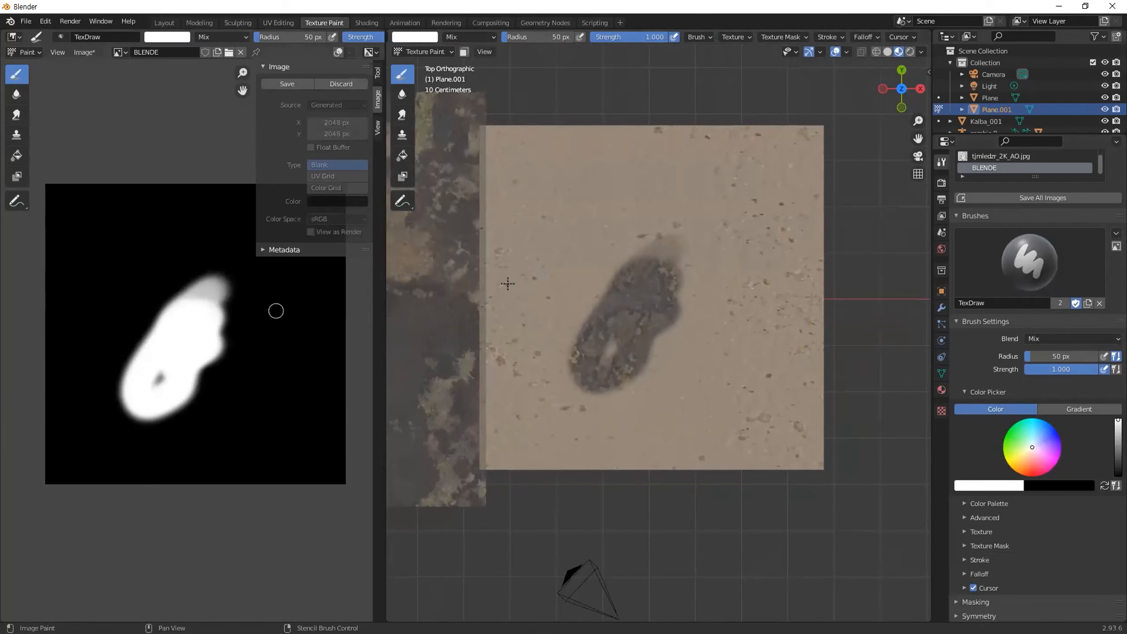
# Swap the brush color to black and paint over the white area's upper and right edges in Plane.001's BLENDE mask
pyautogui.scroll(-1, 674, 337)
pyautogui.scroll(5, 629, 257)
pyautogui.press('x')
pyautogui.moveTo(591, 176)
pyautogui.mouseDown()
pyautogui.moveTo(559, 275)
pyautogui.moveTo(580, 230)
pyautogui.mouseUp()
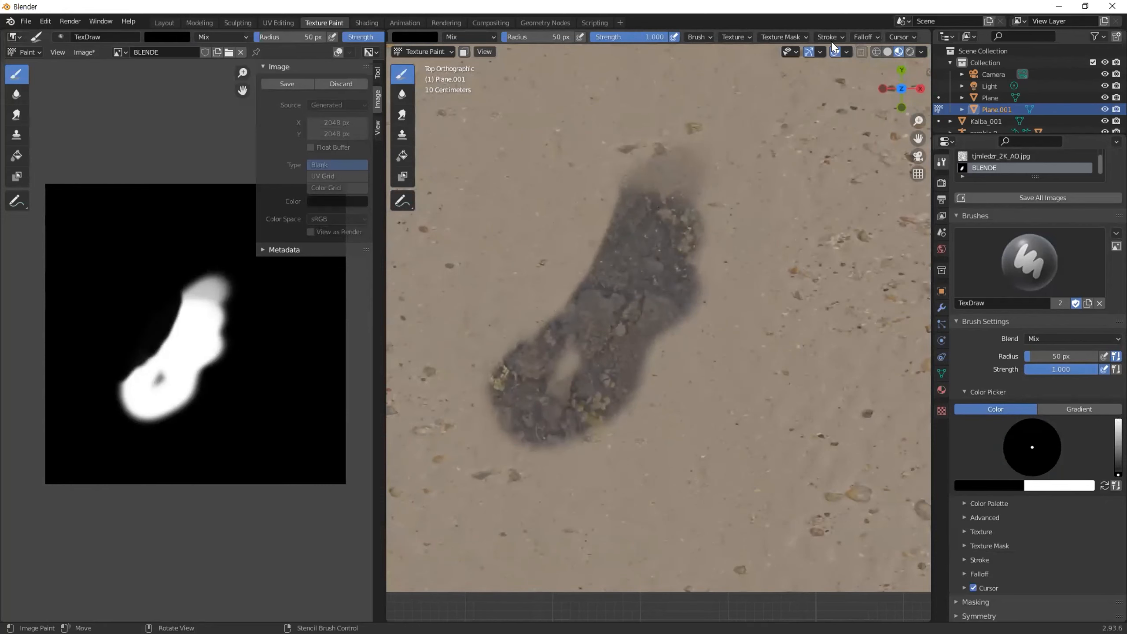
pyautogui.scroll(-4, 795, 38)
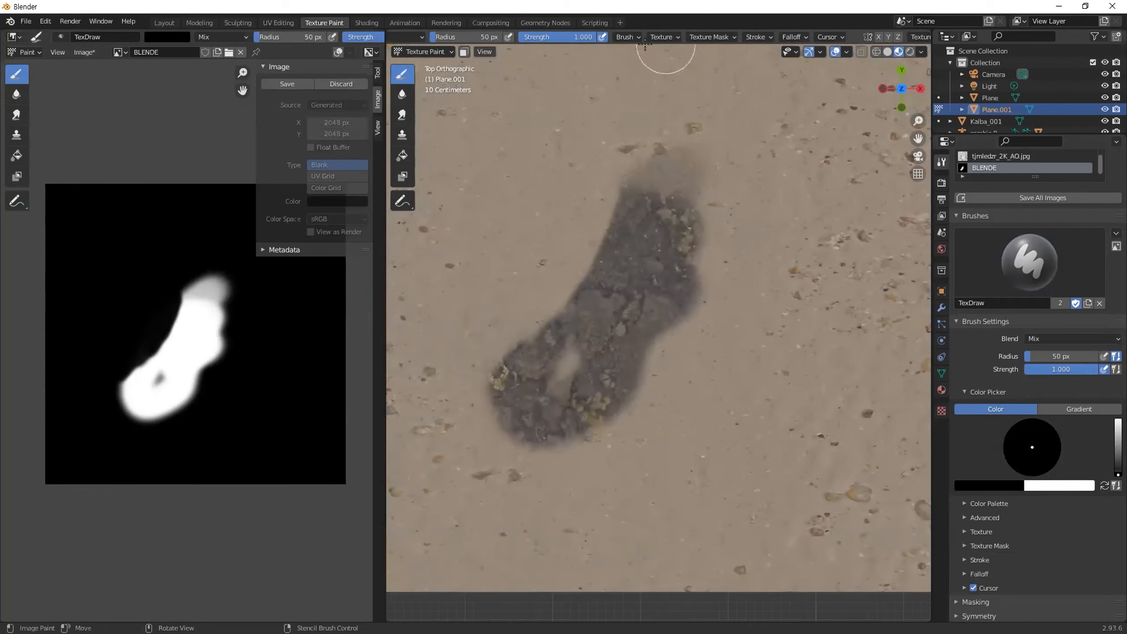
pyautogui.moveTo(707, 190)
pyautogui.mouseDown()
pyautogui.moveTo(664, 277)
pyautogui.moveTo(665, 250)
pyautogui.moveTo(619, 370)
pyautogui.moveTo(650, 403)
pyautogui.mouseUp()
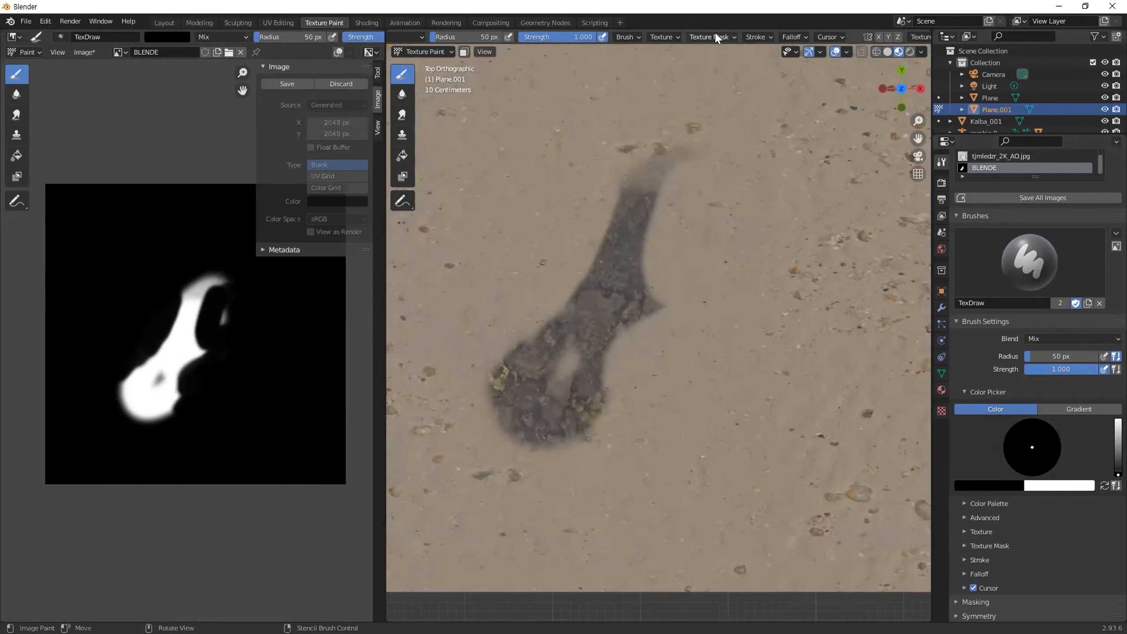
# Touch up the upper tip of the BLENDE mask, swap the brush color to white, and set the brush falloff to the flat, hard-edged curve preset
pyautogui.moveTo(660, 171)
pyautogui.mouseDown()
pyautogui.moveTo(642, 181)
pyautogui.moveTo(656, 221)
pyautogui.moveTo(709, 161)
pyautogui.mouseUp()
pyautogui.press('x')
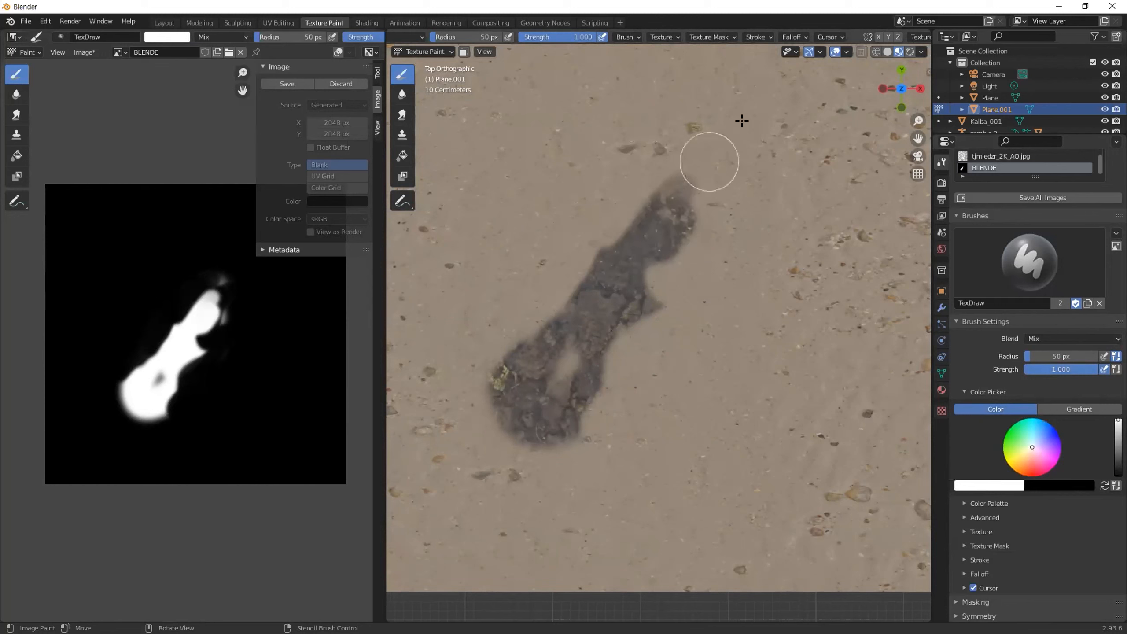
pyautogui.click(793, 37)
pyautogui.click(760, 57)
pyautogui.press('Escape')
pyautogui.click(799, 186)
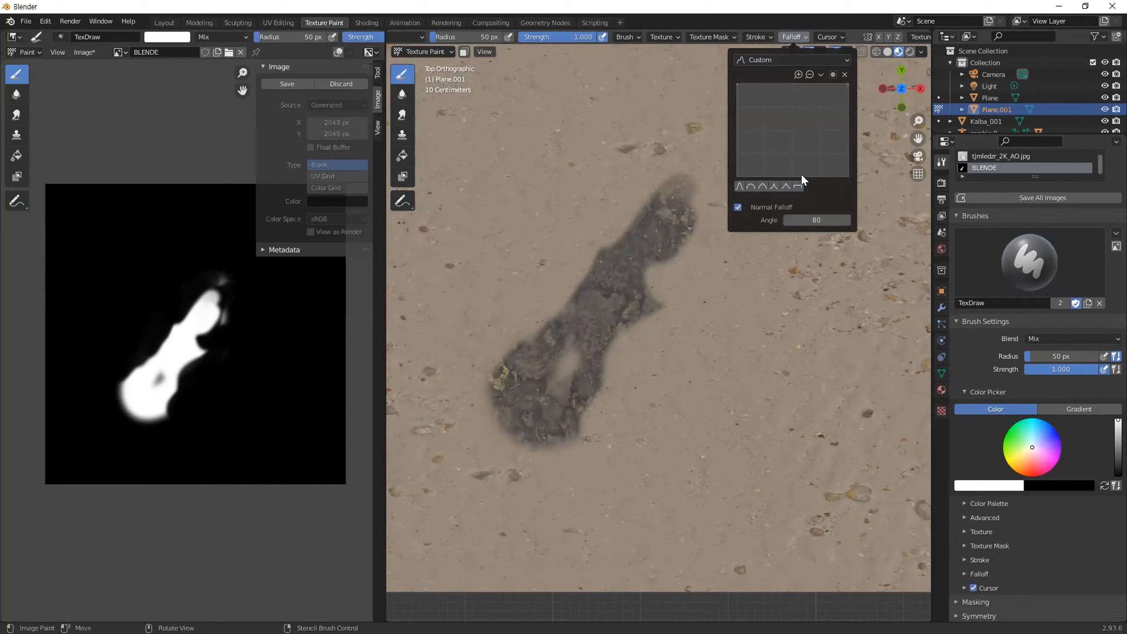
# Reshape the BLENDE mask's white area with hard-edged strokes, trimming its sides in black and extending its lower right part in white
pyautogui.moveTo(566, 300)
pyautogui.mouseDown()
pyautogui.moveTo(566, 264)
pyautogui.moveTo(569, 330)
pyautogui.moveTo(511, 378)
pyautogui.moveTo(543, 278)
pyautogui.mouseUp()
pyautogui.press('x')
pyautogui.moveTo(528, 214)
pyautogui.mouseDown()
pyautogui.moveTo(499, 312)
pyautogui.moveTo(521, 252)
pyautogui.moveTo(599, 222)
pyautogui.moveTo(657, 164)
pyautogui.moveTo(675, 297)
pyautogui.moveTo(614, 374)
pyautogui.mouseUp()
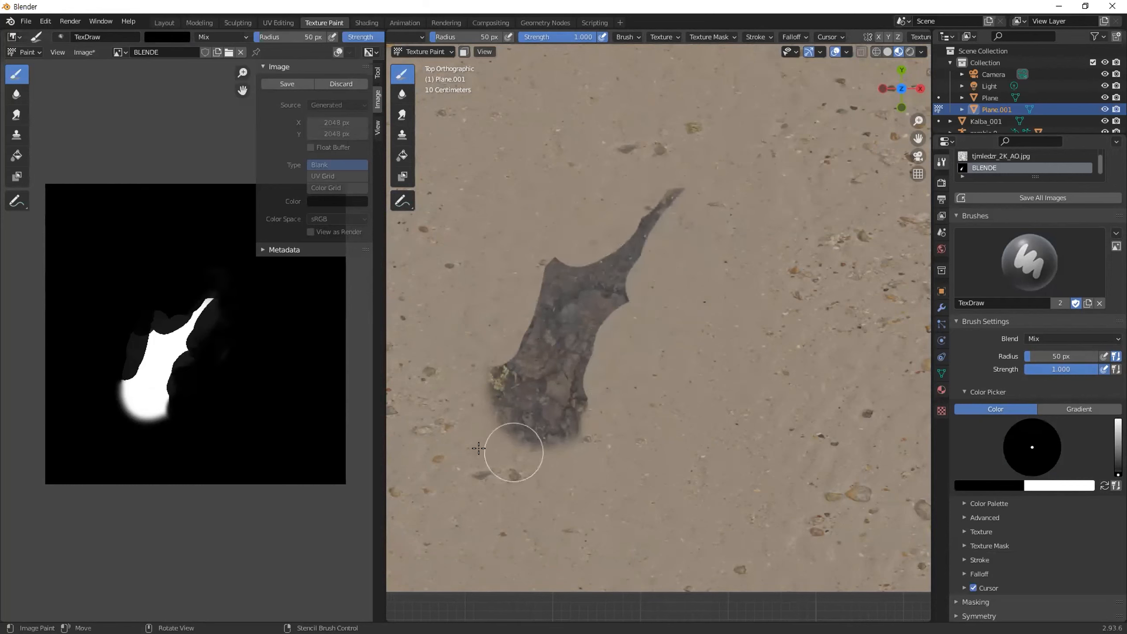
pyautogui.moveTo(557, 442)
pyautogui.mouseDown()
pyautogui.moveTo(503, 445)
pyautogui.moveTo(514, 427)
pyautogui.mouseUp()
pyautogui.press('x')
pyautogui.moveTo(583, 390)
pyautogui.mouseDown()
pyautogui.moveTo(579, 415)
pyautogui.moveTo(609, 381)
pyautogui.moveTo(583, 398)
pyautogui.moveTo(612, 370)
pyautogui.moveTo(567, 382)
pyautogui.moveTo(583, 358)
pyautogui.moveTo(578, 398)
pyautogui.moveTo(600, 337)
pyautogui.moveTo(567, 382)
pyautogui.mouseUp()
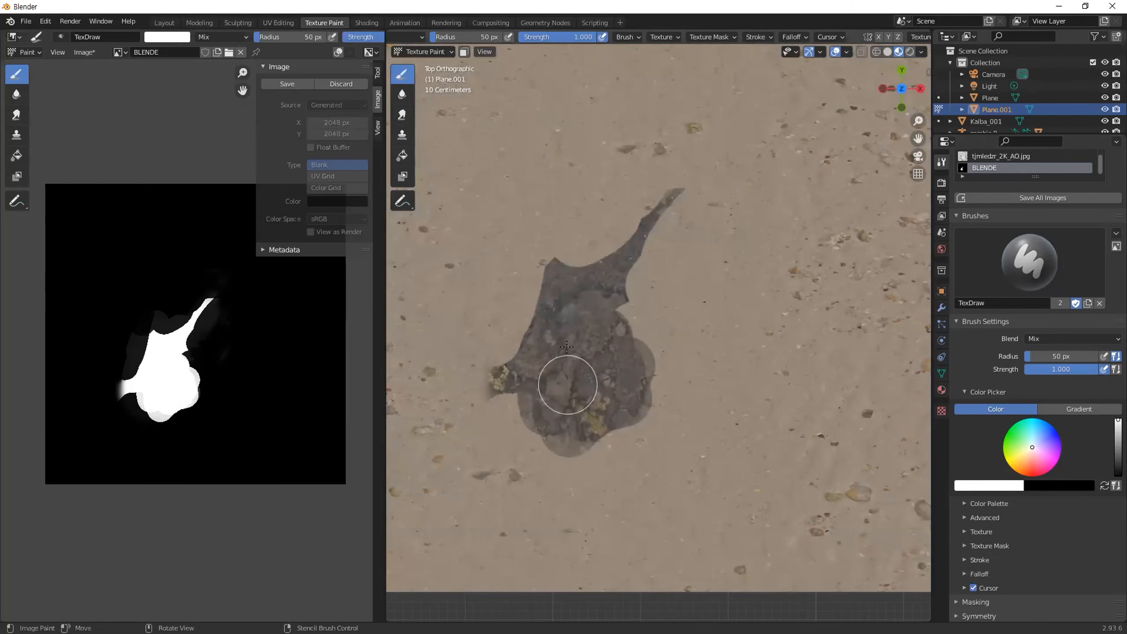
# Rename the brush's stencil texture as SADFSAF
pyautogui.click(664, 37)
pyautogui.click(664, 60)
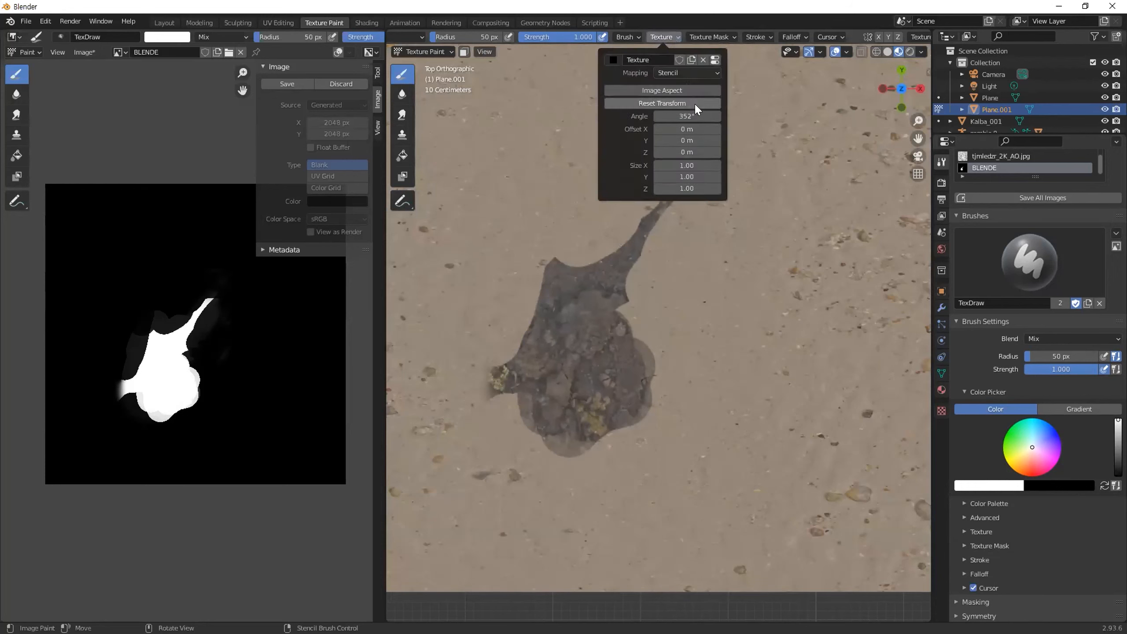
pyautogui.click(662, 37)
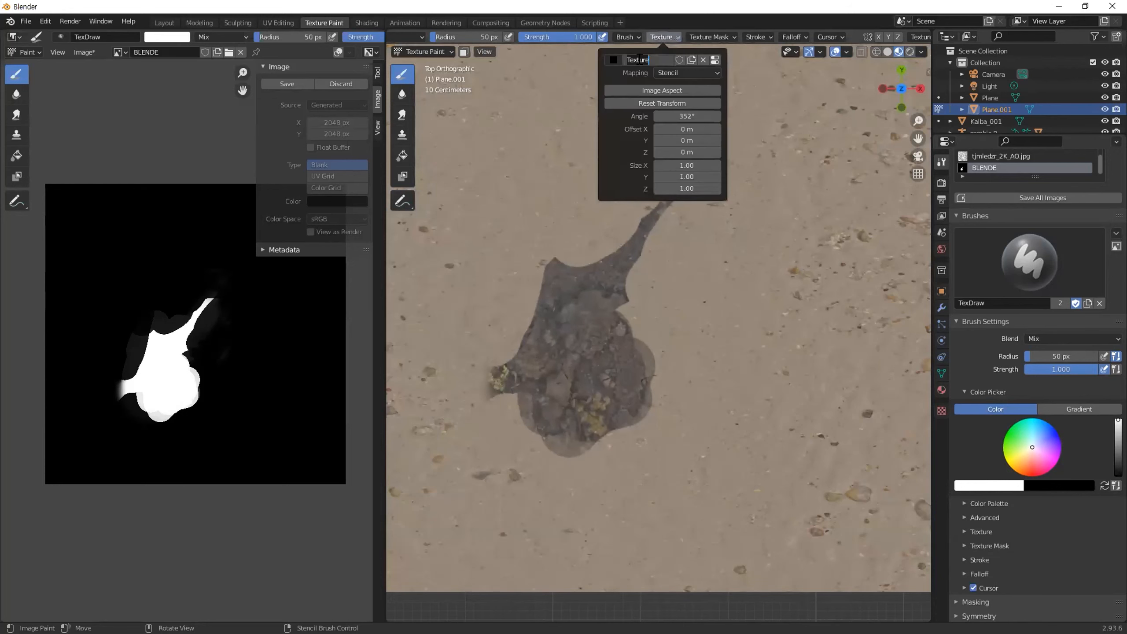
pyautogui.write('SADFSAF')
pyautogui.press('Return')
# Load Cracked_Rock_Alpha_01.jpg from the CHOI-texture\00_Alpha\01_ROCK_alpha folder as the image of the SADFSAF brush texture
pyautogui.click(942, 412)
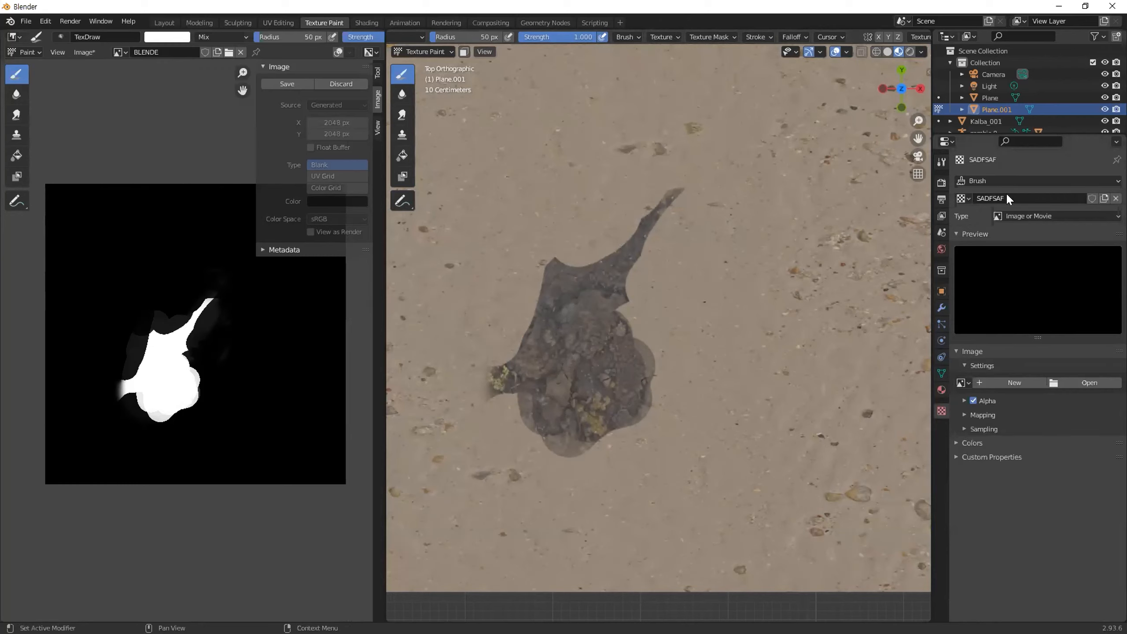
pyautogui.click(1074, 381)
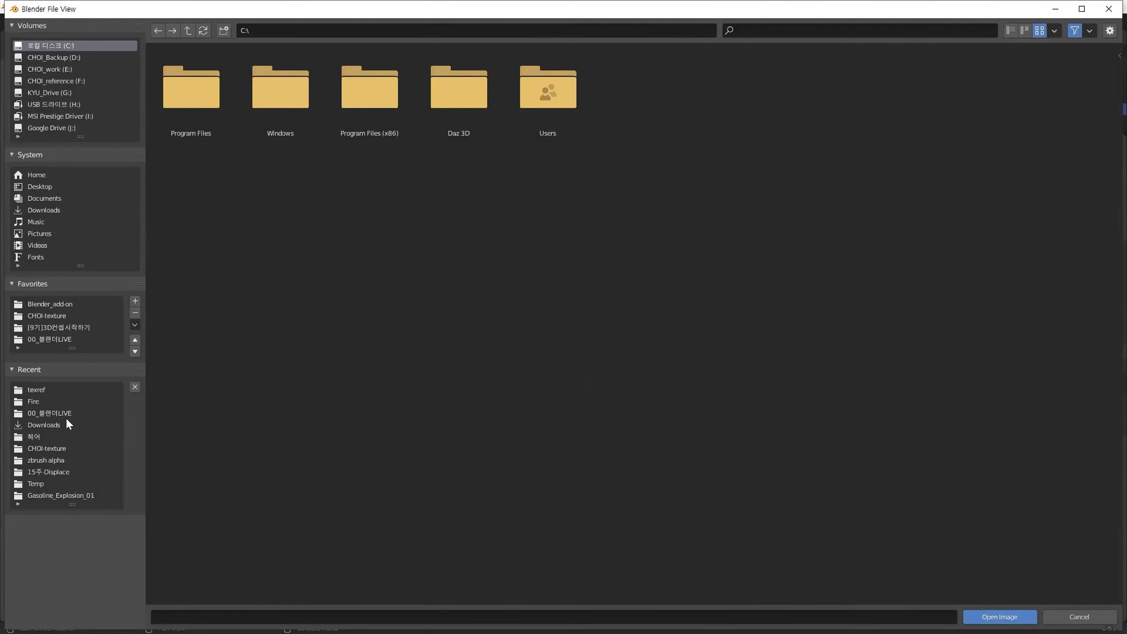
pyautogui.click(50, 320)
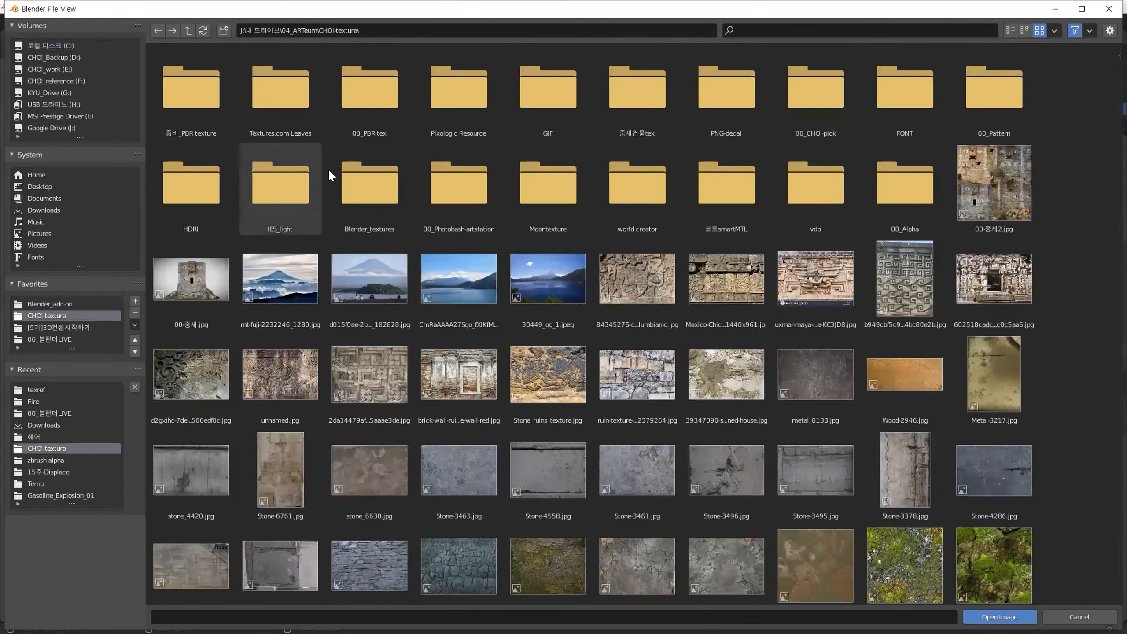
pyautogui.doubleClick(904, 195)
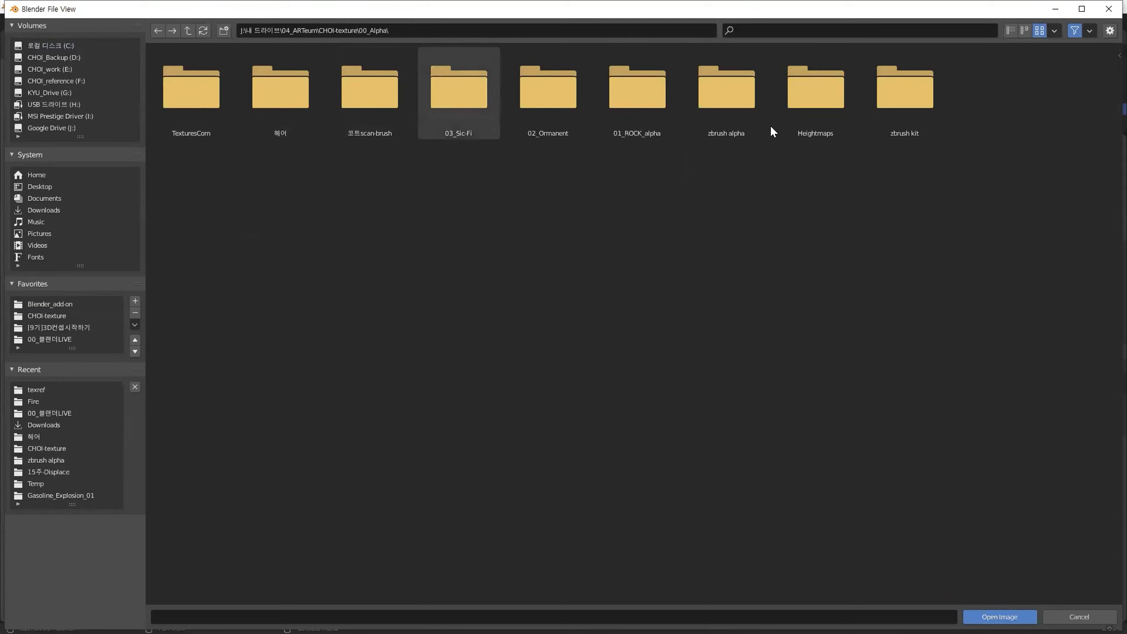
pyautogui.doubleClick(645, 111)
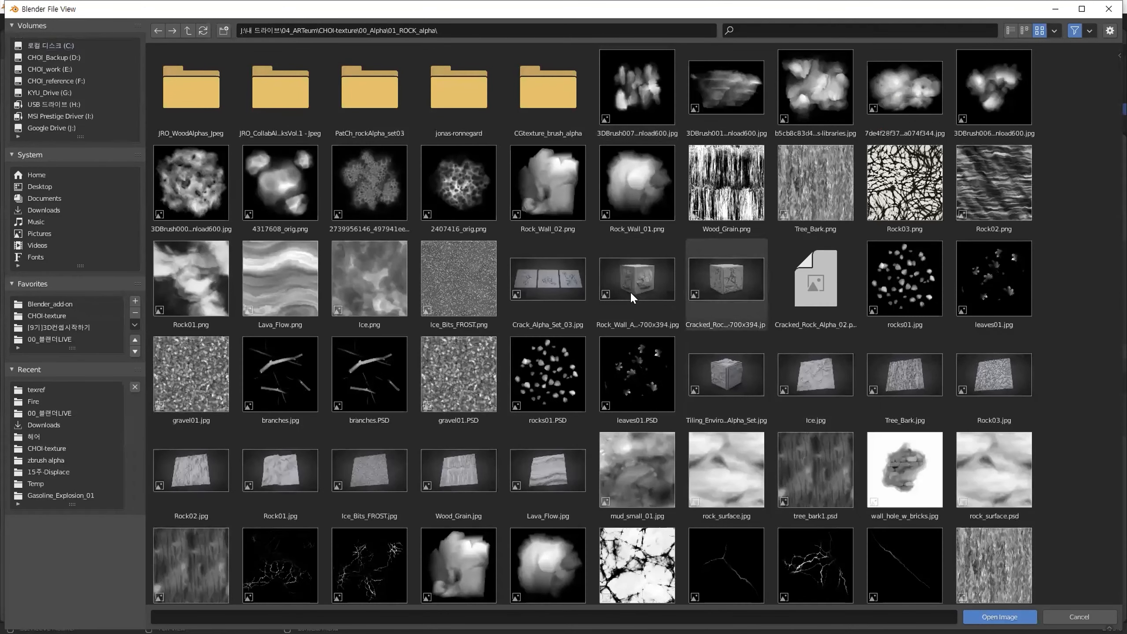
pyautogui.scroll(-1, 618, 285)
pyautogui.scroll(-4, 618, 285)
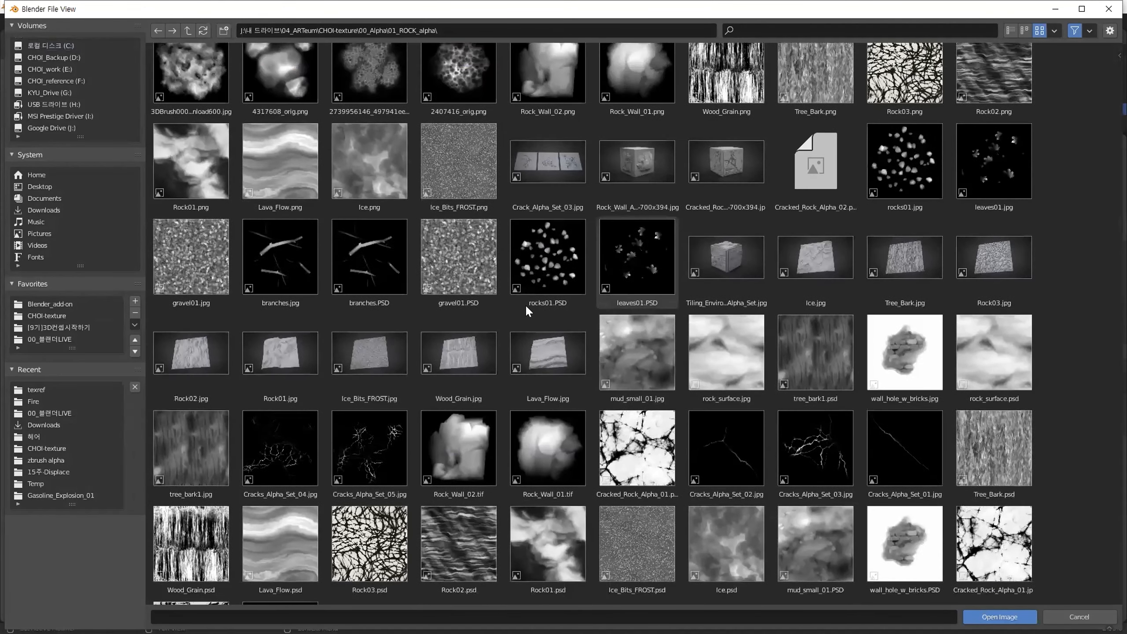
pyautogui.doubleClick(994, 544)
# Paint the cracked rock stencil in white in a wide band across the middle of Plane.001's BLENDE mask
pyautogui.moveTo(707, 213)
pyautogui.mouseDown()
pyautogui.moveTo(643, 209)
pyautogui.moveTo(717, 221)
pyautogui.moveTo(684, 335)
pyautogui.moveTo(741, 326)
pyautogui.moveTo(710, 293)
pyautogui.moveTo(697, 322)
pyautogui.moveTo(661, 333)
pyautogui.mouseUp()
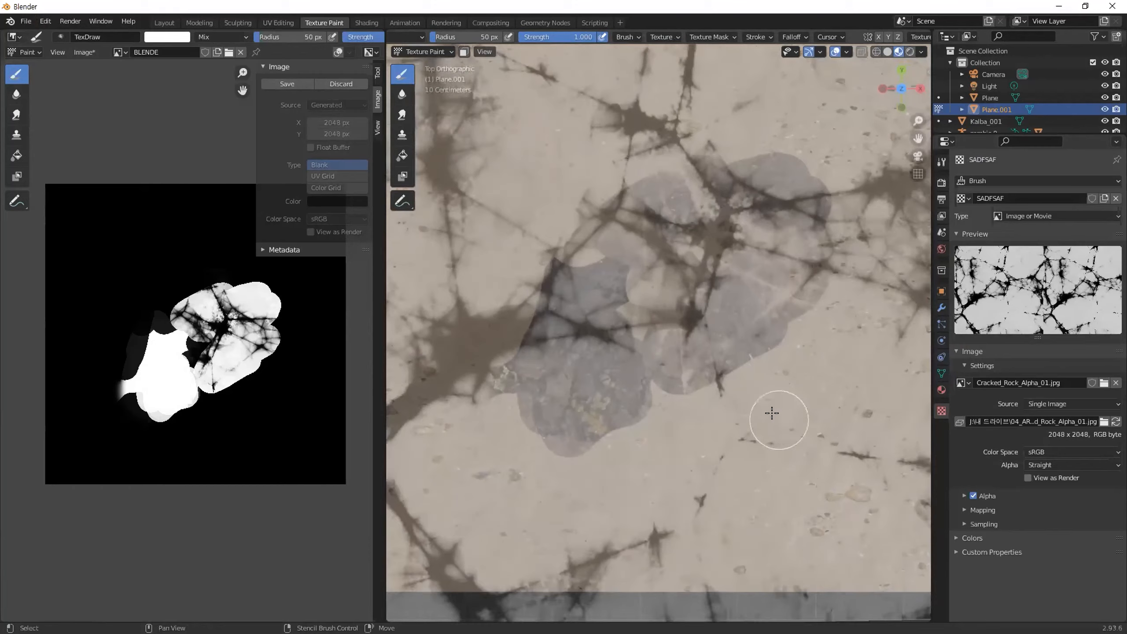
pyautogui.moveTo(752, 410); pyautogui.dragTo(772, 443, button='middle')
pyautogui.keyDown('alt'); pyautogui.moveTo(705, 360); pyautogui.dragTo(723, 424, button='middle'); pyautogui.keyUp('alt')
pyautogui.moveTo(704, 383)
pyautogui.keyDown('shift'); pyautogui.mouseDown(button='middle')
pyautogui.moveTo(716, 394)
pyautogui.moveTo(718, 375)
pyautogui.mouseUp(button='middle'); pyautogui.keyUp('shift')
pyautogui.keyDown('ctrl'); pyautogui.moveTo(728, 385); pyautogui.dragTo(772, 466, button='middle'); pyautogui.keyUp('ctrl')
pyautogui.keyDown('shift'); pyautogui.moveTo(754, 400); pyautogui.dragTo(713, 313, button='middle'); pyautogui.keyUp('shift')
pyautogui.moveTo(692, 248)
pyautogui.mouseDown()
pyautogui.moveTo(530, 294)
pyautogui.moveTo(511, 249)
pyautogui.moveTo(639, 178)
pyautogui.moveTo(452, 260)
pyautogui.moveTo(449, 391)
pyautogui.moveTo(576, 346)
pyautogui.moveTo(754, 342)
pyautogui.moveTo(753, 298)
pyautogui.moveTo(823, 188)
pyautogui.moveTo(790, 209)
pyautogui.moveTo(725, 181)
pyautogui.moveTo(581, 353)
pyautogui.moveTo(646, 326)
pyautogui.mouseUp()
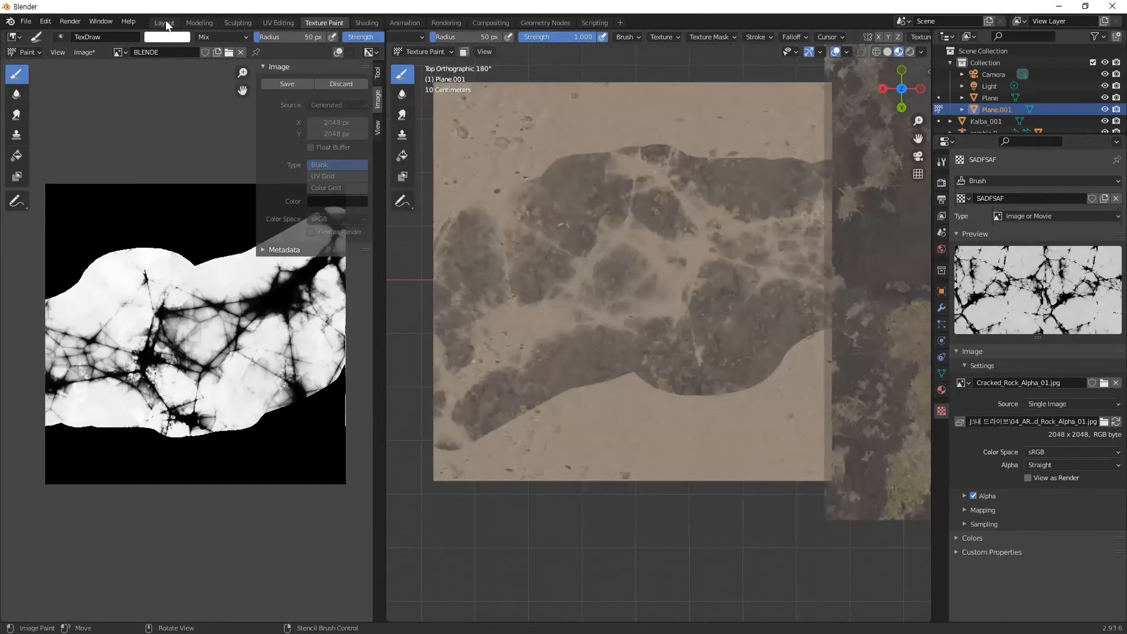
# Switch to the Layout workspace and examine the blended sand and black rock on Plane.001 beside its BLENDE node
pyautogui.click(165, 23)
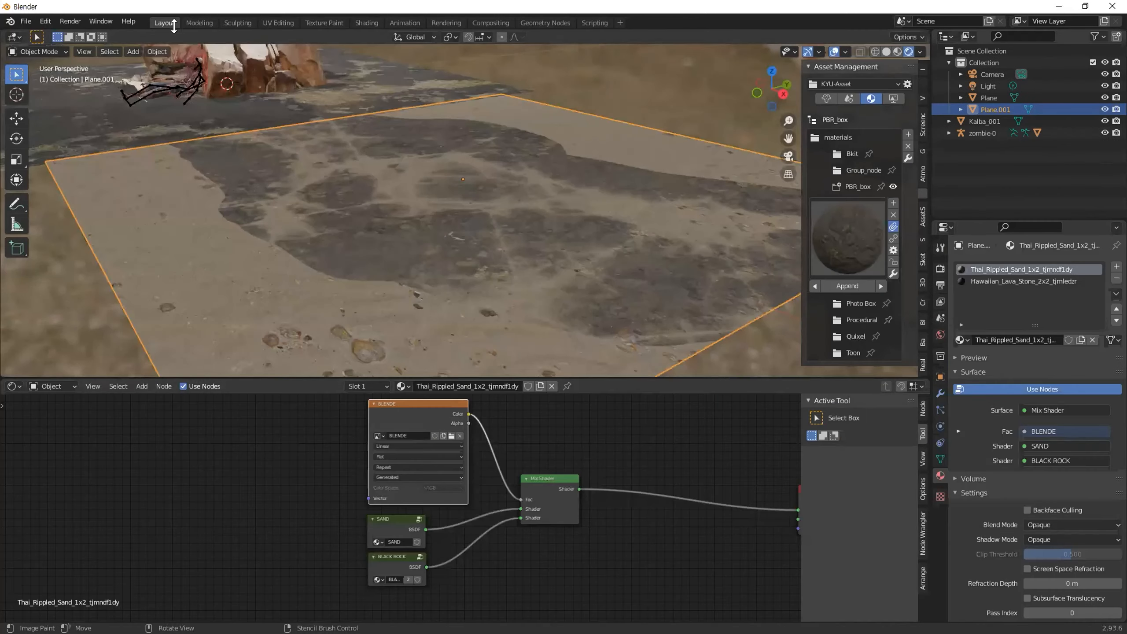
pyautogui.moveTo(400, 406); pyautogui.dragTo(403, 409)
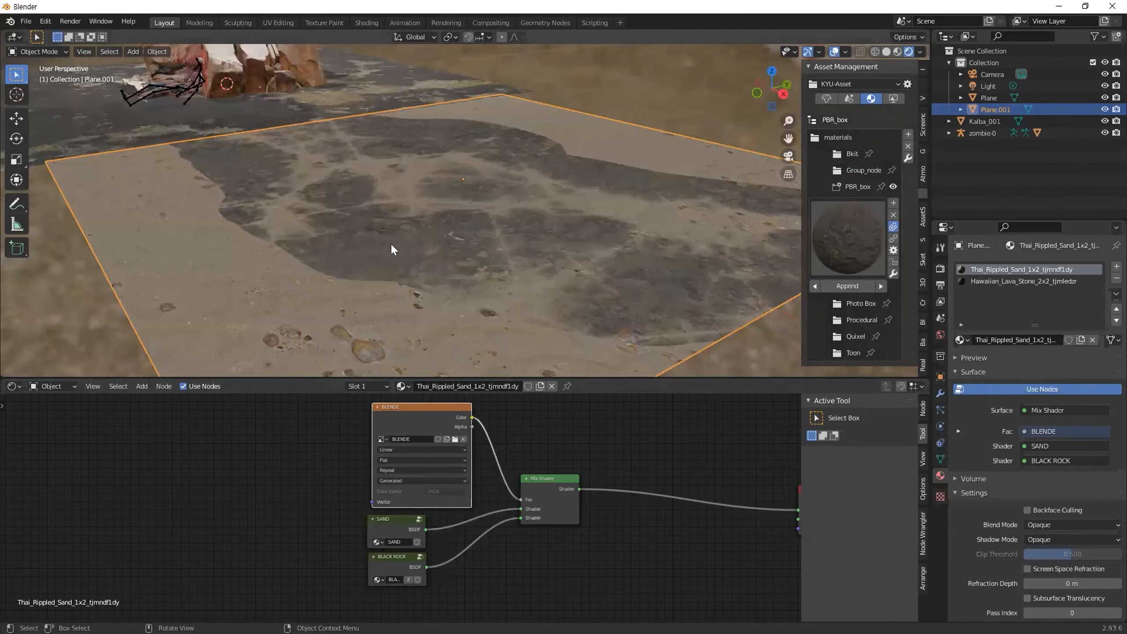
pyautogui.scroll(-4, 499, 268)
pyautogui.moveTo(555, 289); pyautogui.dragTo(457, 303, button='middle')
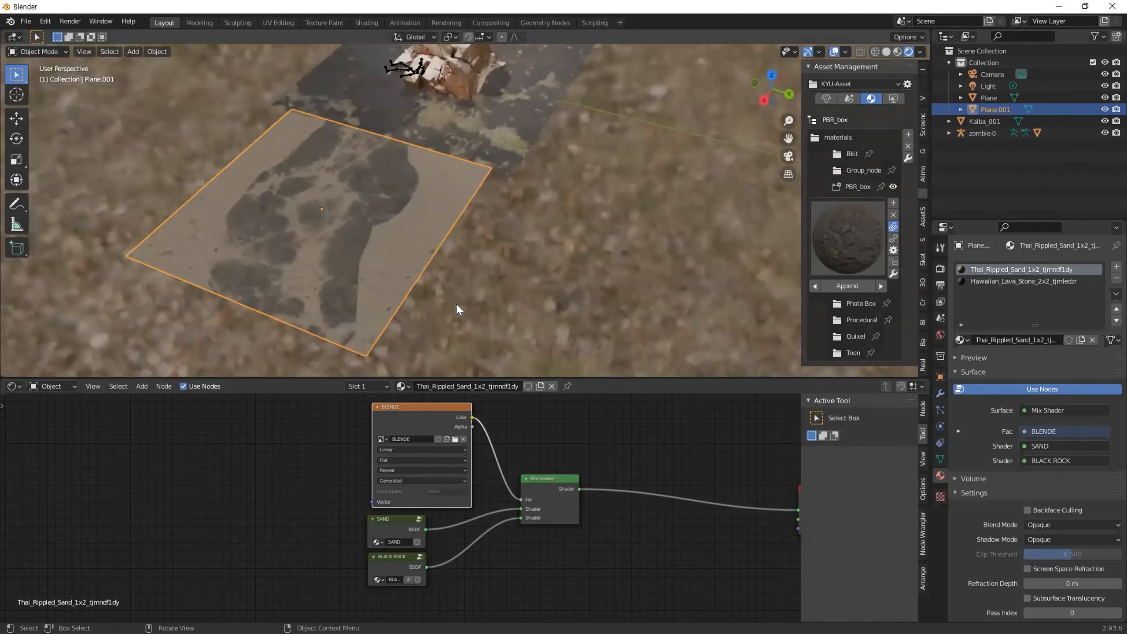
pyautogui.scroll(2, 343, 278)
pyautogui.moveTo(343, 279); pyautogui.dragTo(312, 213, button='middle')
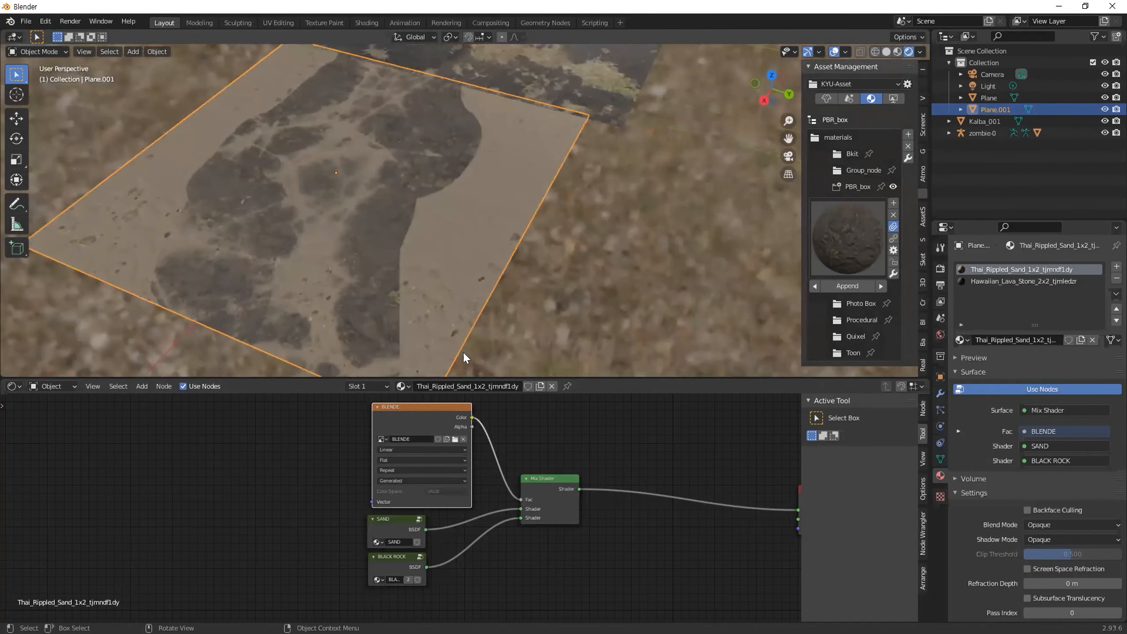
# Shift the SAND and BLACK ROCK nodes slightly and move the BLENDE image node a little away from the Mix Shader
pyautogui.moveTo(395, 520); pyautogui.dragTo(400, 516)
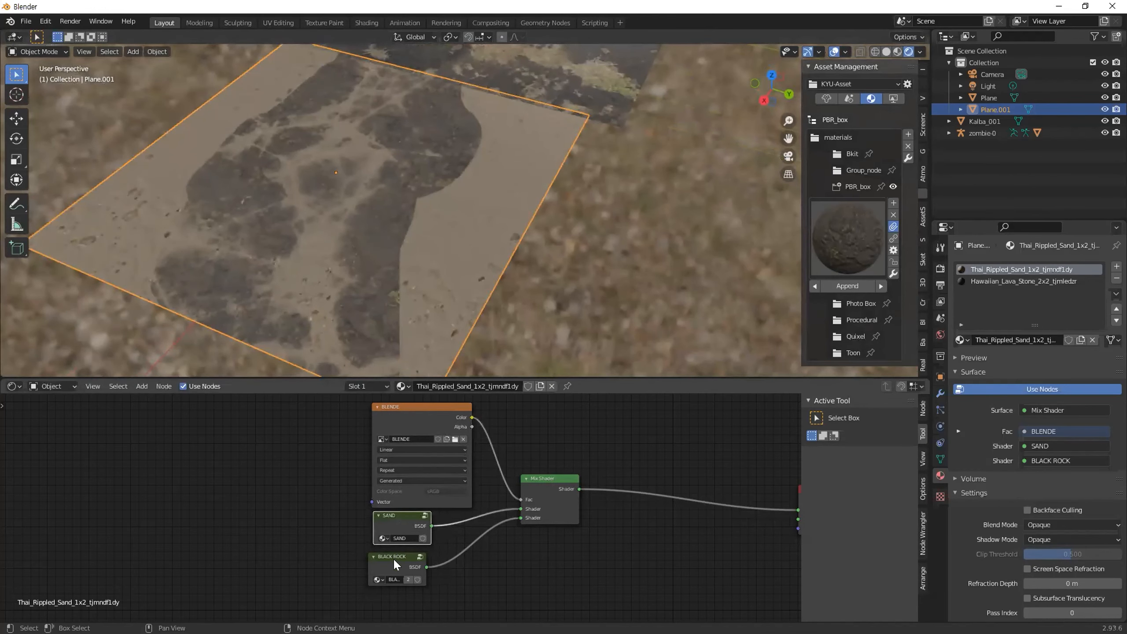
pyautogui.moveTo(393, 559); pyautogui.dragTo(400, 557)
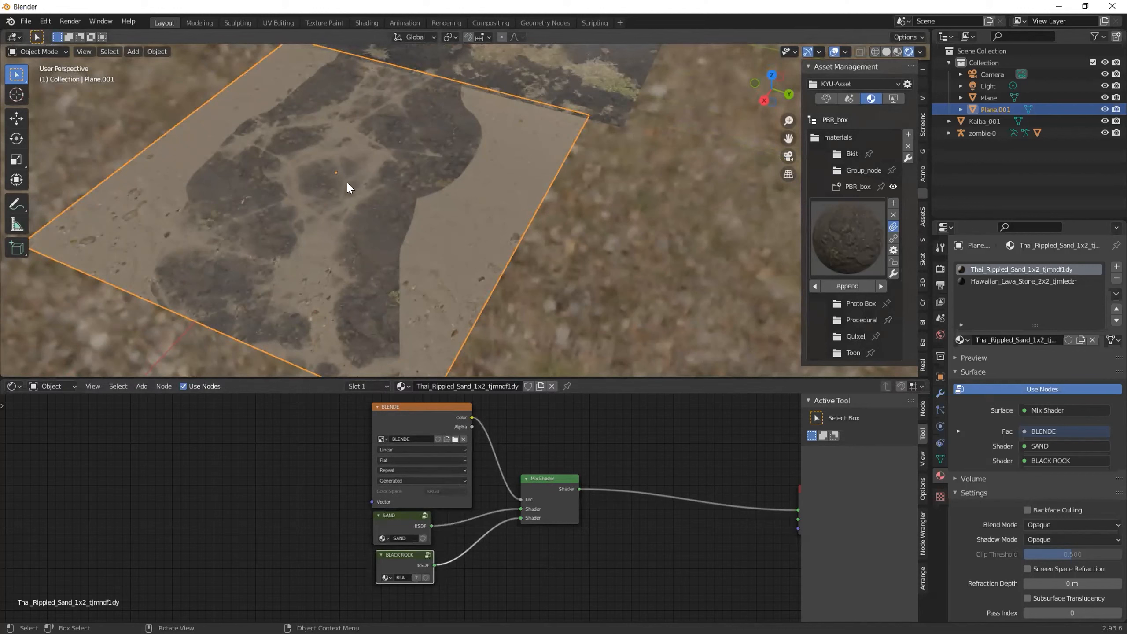
pyautogui.moveTo(432, 418); pyautogui.dragTo(411, 416)
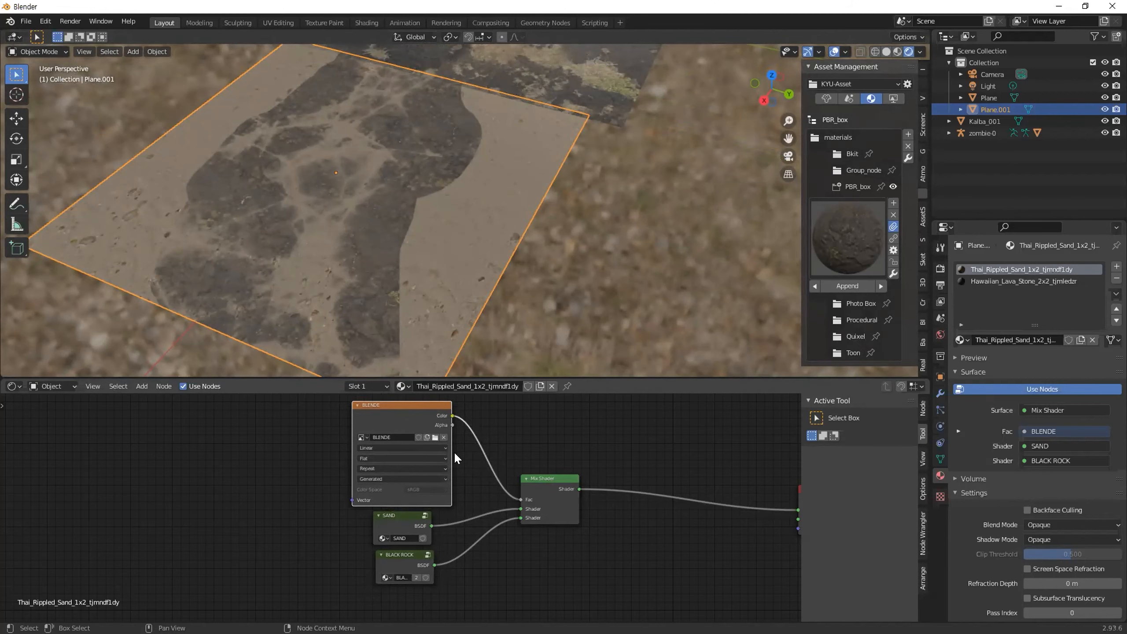
# Examine the cracked blend on Plane.001, then the blood-stained rock and the zombie figure leaning against it from several distances
pyautogui.moveTo(454, 150); pyautogui.dragTo(528, 178, button='middle')
pyautogui.scroll(4, 528, 181)
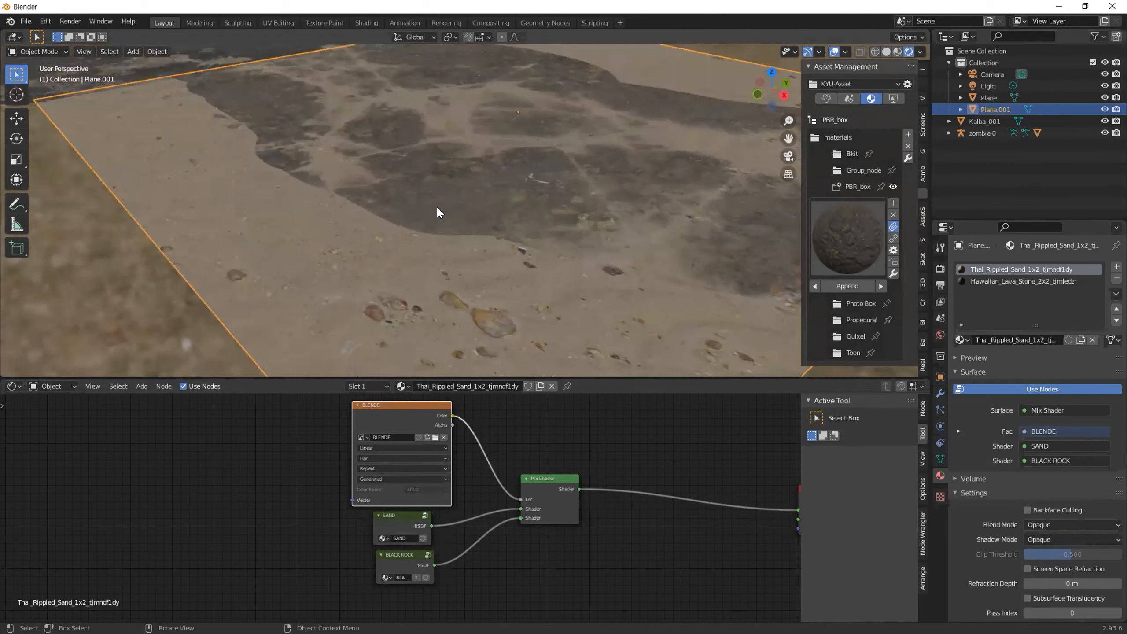
pyautogui.scroll(-6, 436, 206)
pyautogui.moveTo(485, 252); pyautogui.dragTo(519, 260, button='middle')
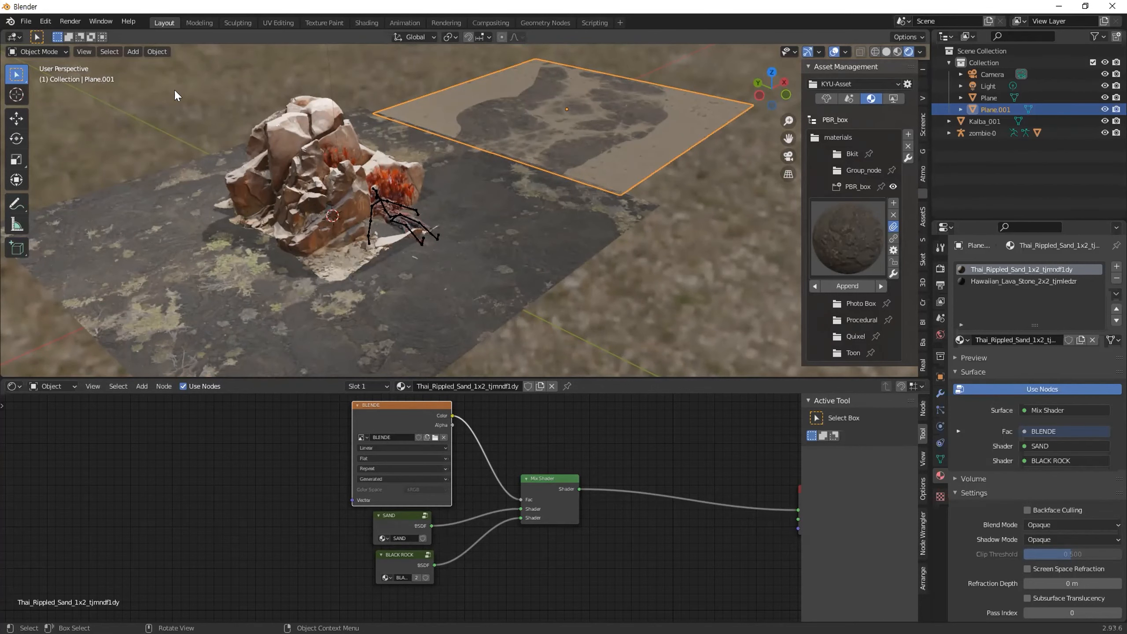
pyautogui.moveTo(348, 226); pyautogui.dragTo(320, 221, button='middle')
pyautogui.scroll(1, 319, 221)
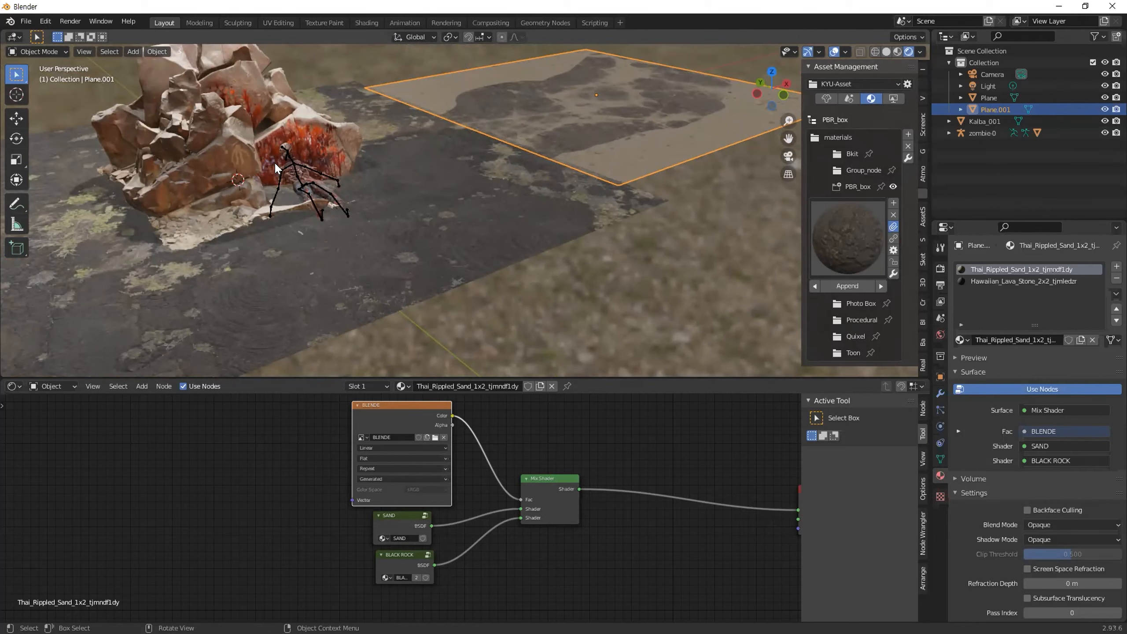
pyautogui.moveTo(405, 197); pyautogui.dragTo(378, 299, button='middle')
pyautogui.scroll(-3, 402, 254)
pyautogui.scroll(4, 405, 257)
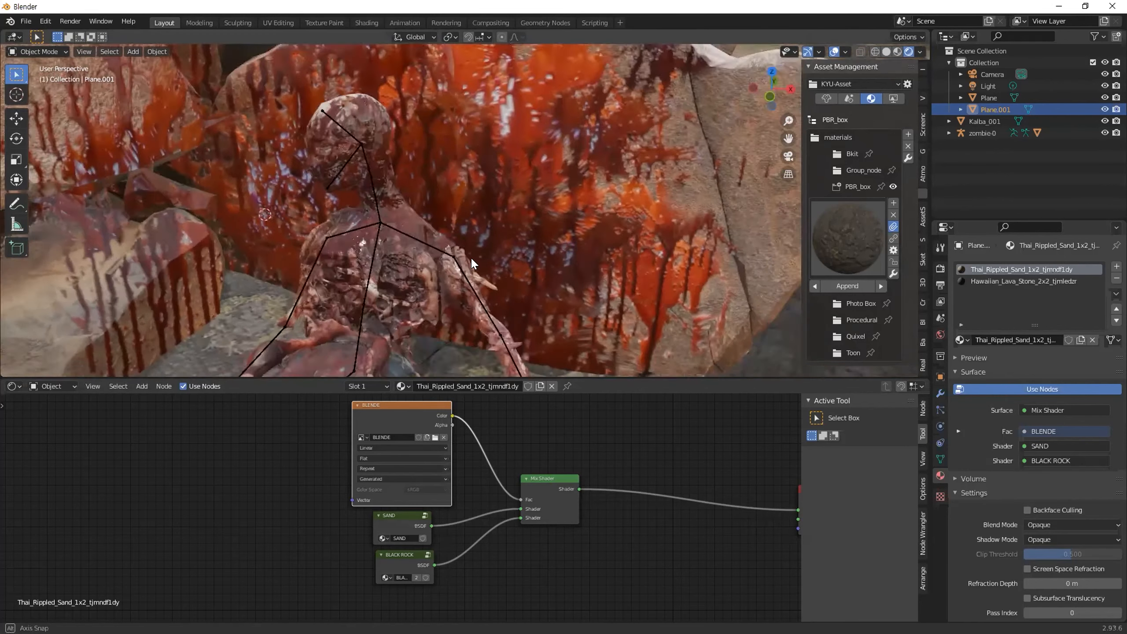
pyautogui.moveTo(470, 257); pyautogui.dragTo(405, 273, button='middle')
pyautogui.scroll(4, 472, 255)
pyautogui.scroll(2, 493, 286)
pyautogui.scroll(-3, 491, 282)
pyautogui.scroll(3, 500, 273)
pyautogui.scroll(-3, 508, 272)
pyautogui.scroll(-4, 476, 262)
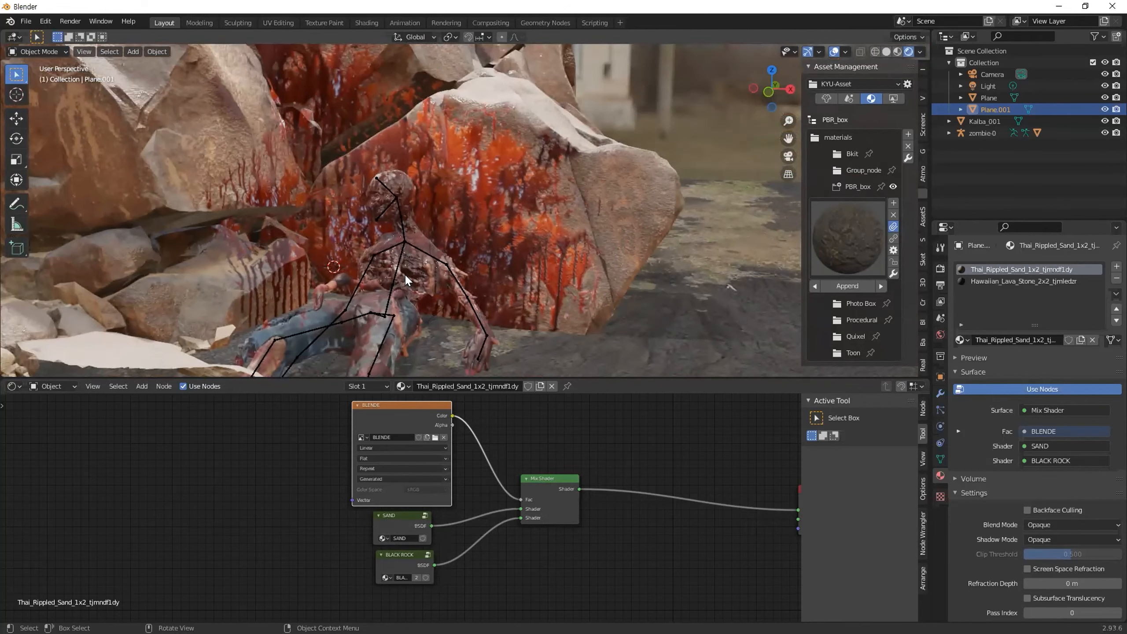
pyautogui.scroll(-3, 340, 229)
pyautogui.moveTo(340, 229); pyautogui.dragTo(380, 235, button='middle')
pyautogui.scroll(4, 332, 236)
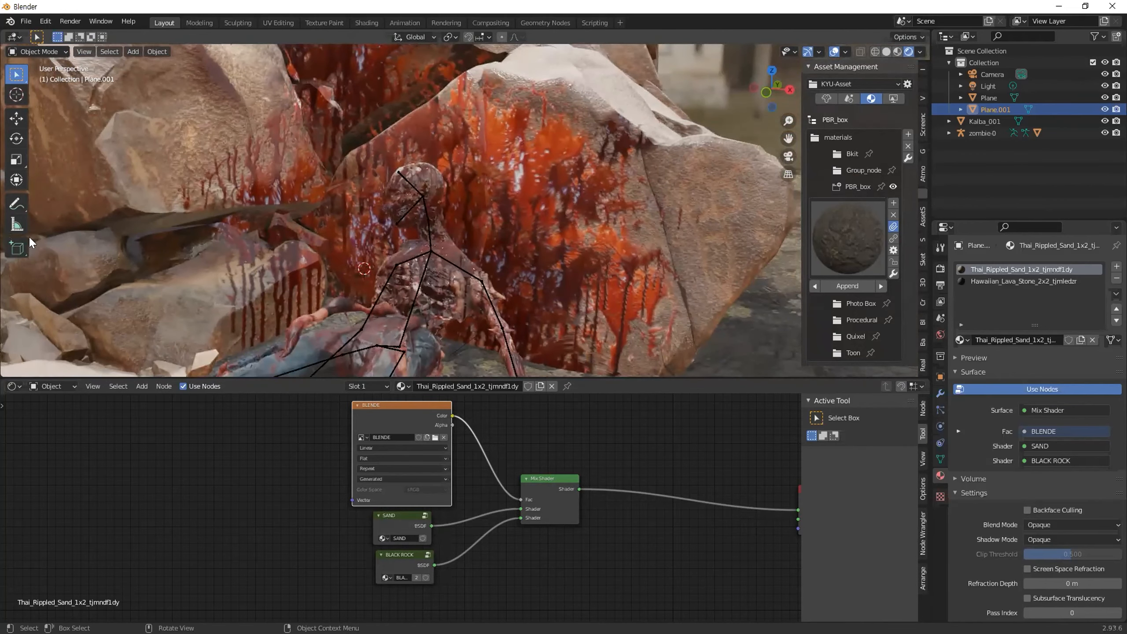